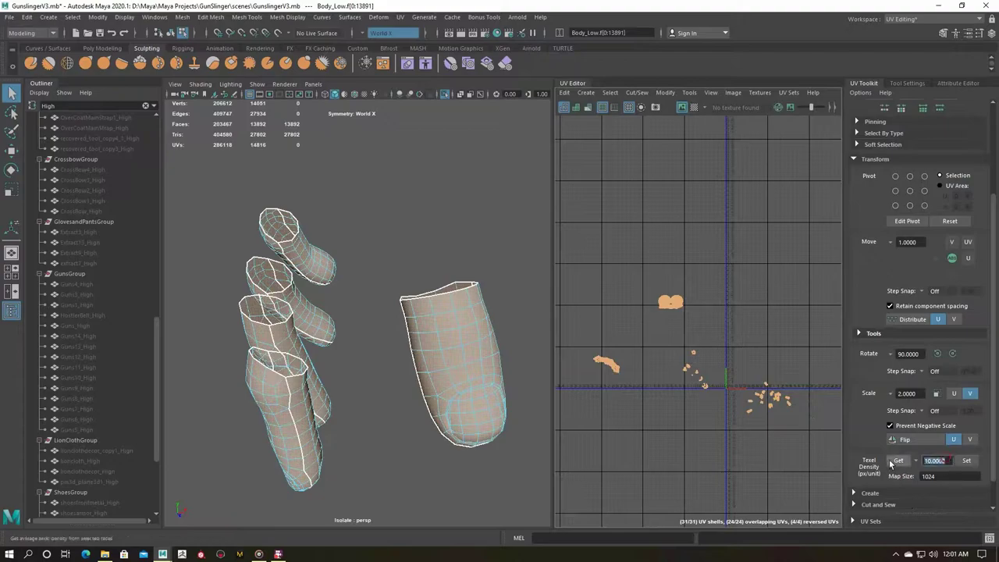
Set the finger shells to texel density 10 at map size 512, then show the whole character.
text(512)
click(966, 460)
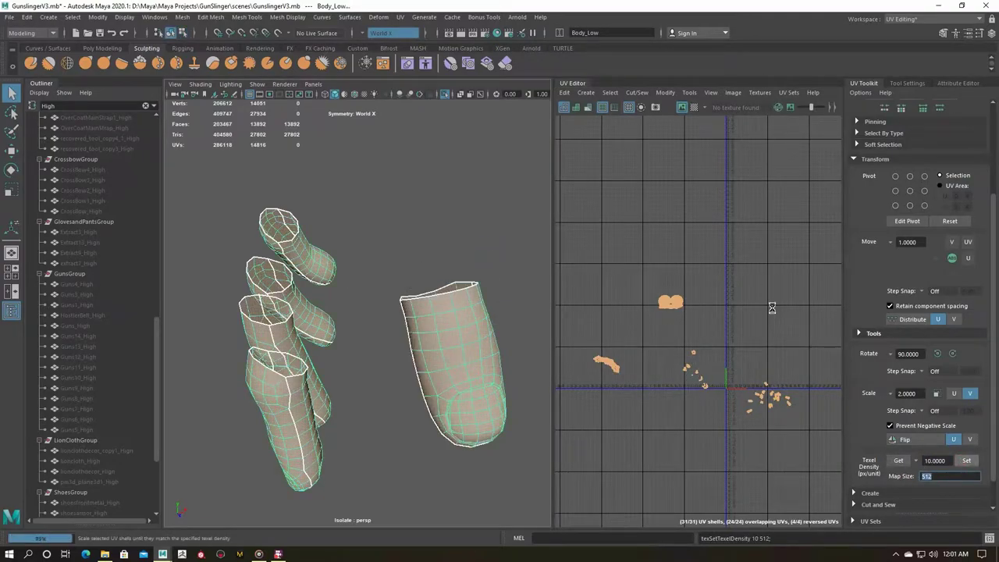
click(431, 338)
key(ctrl+1)
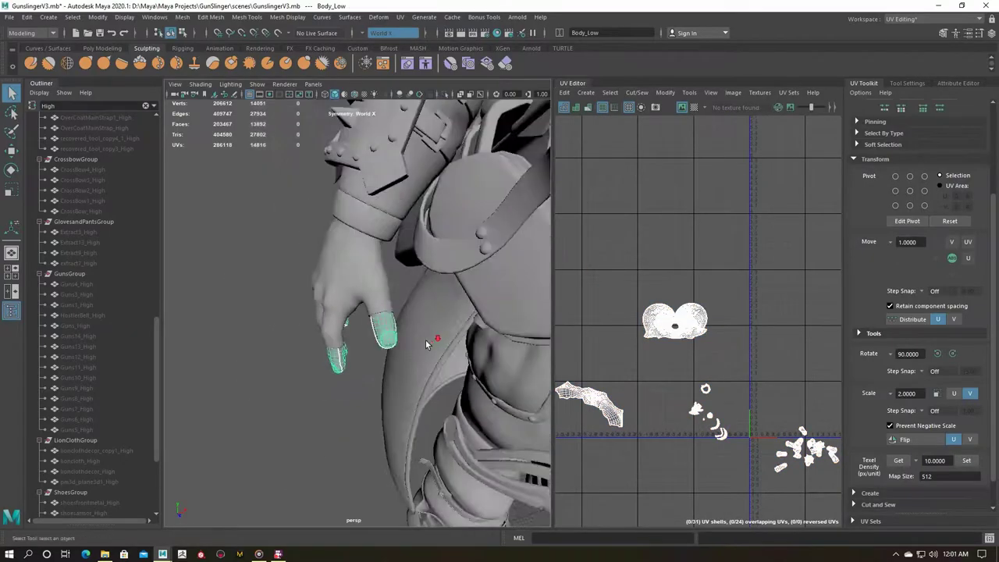
Isolate the head and hands and switch to a coarser checker pattern to inspect the ear.
scroll(428, 344, down, 5)
shift+click(328, 226)
key(ctrl+1)
alt+drag(359, 258, 390, 312)
key(f)
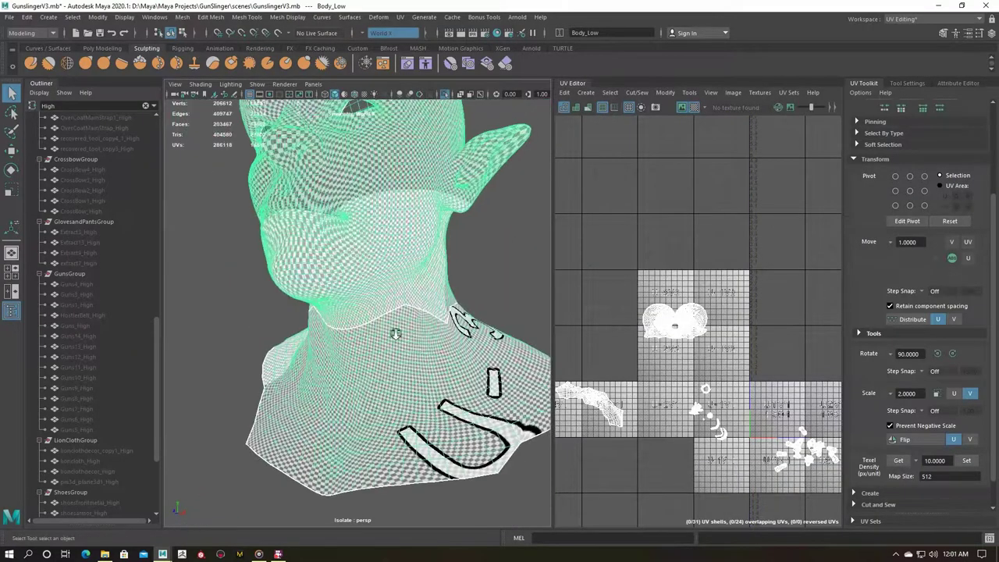
click(265, 281)
click(261, 331)
click(206, 337)
alt+drag(348, 352, 375, 351)
scroll(345, 323, up, 5)
key(5)
Cut the ears into their own UV shells and move them below the head shell.
click(339, 349)
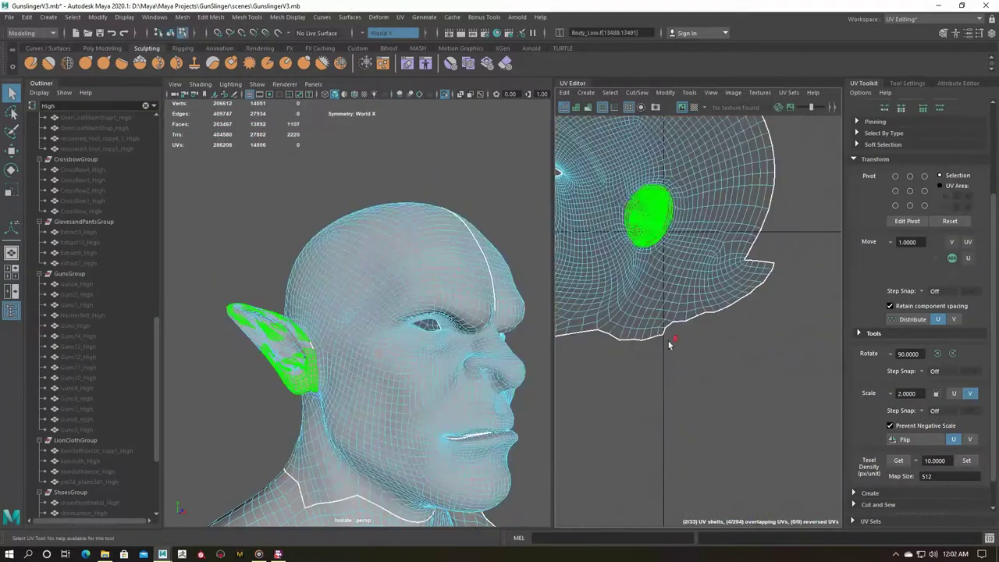
right_drag(638, 360, 633, 406)
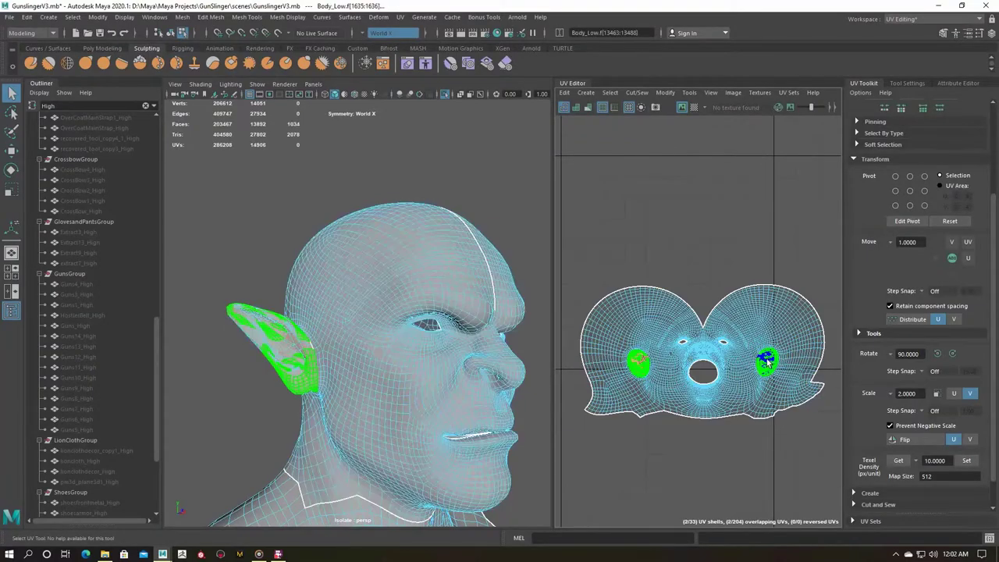
right_drag(713, 312, 679, 281)
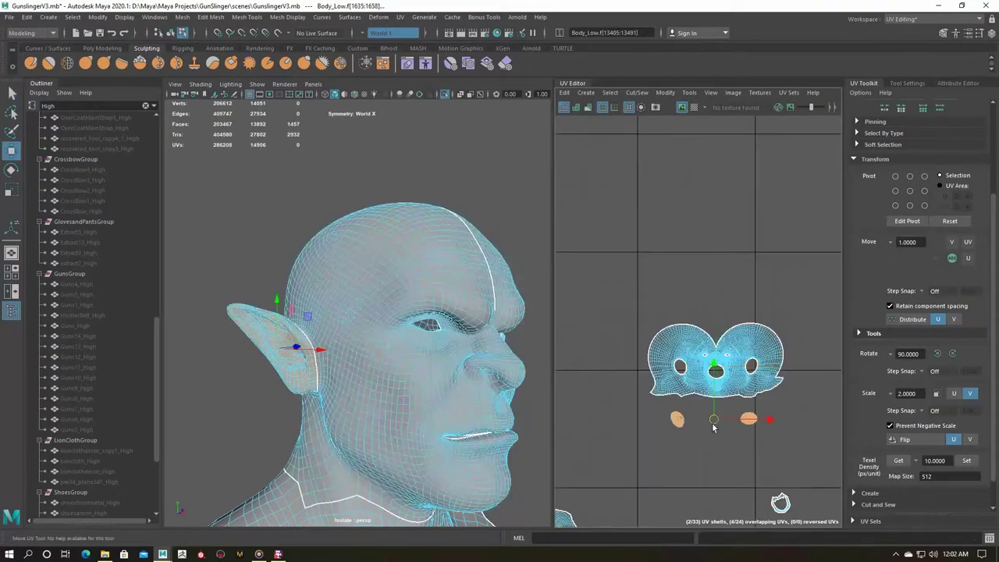
right_drag(353, 263, 466, 233)
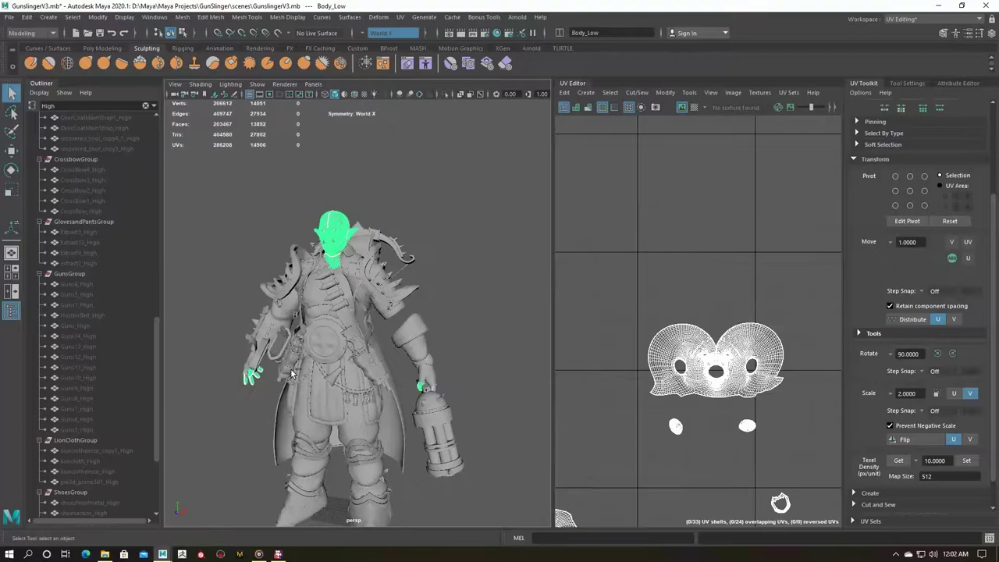
Hide the head and isolate the cornea and eye spheres.
key(ctrl+h)
click(329, 292)
key(f)
mouse_move(342, 296)
alt+mouse_down()
mouse_move(348, 357)
mouse_move(374, 373)
alt+mouse_up()
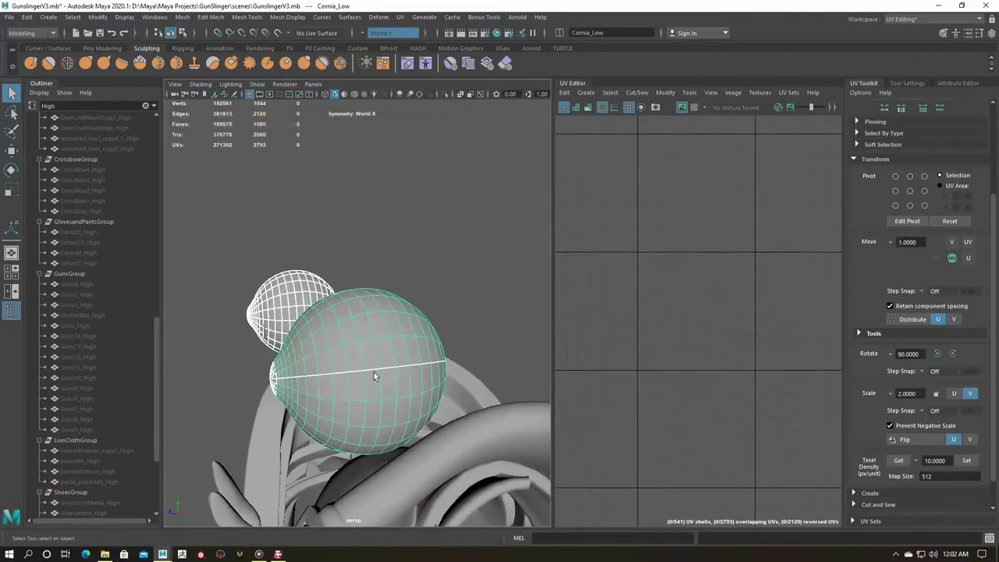
key(ctrl+1)
alt+drag(392, 312, 421, 312)
Project new UVs onto the spheres and cut them along selected seam edges.
key(ctrl+F10)
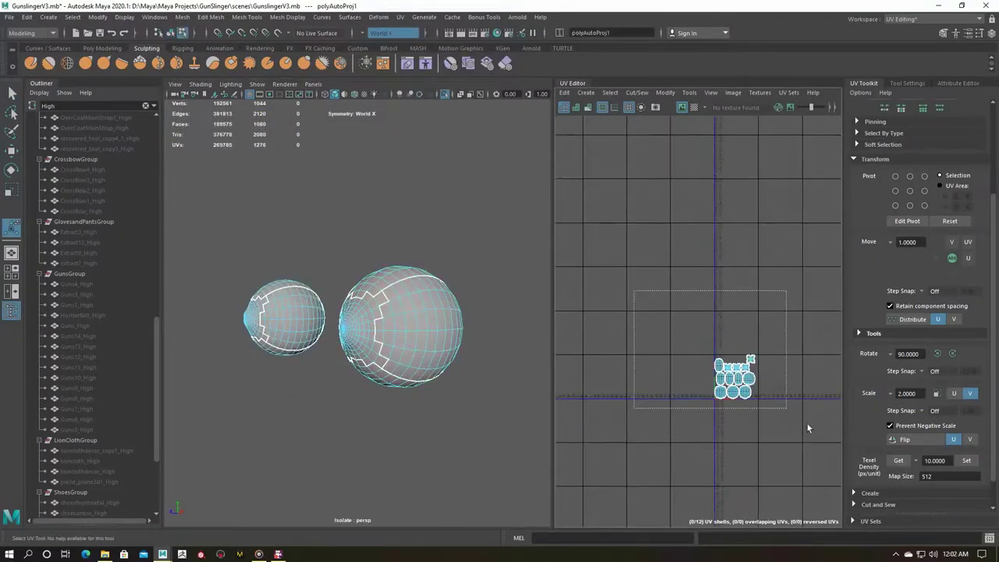
shift+right_drag(681, 265, 825, 349)
right_drag(396, 266, 396, 234)
right_drag(690, 257, 524, 364)
mouse_move(523, 365)
alt+mouse_down()
mouse_move(285, 351)
mouse_move(379, 396)
alt+mouse_up()
key(shift+x)
mouse_move(257, 365)
alt+mouse_down()
mouse_move(368, 361)
mouse_move(354, 333)
alt+mouse_up()
Unfold the cornea's UVs, apply texel density to its shells, and hide the cornea.
alt+drag(239, 241, 297, 257)
mouse_move(256, 229)
ctrl+right_down()
mouse_move(257, 196)
mouse_move(468, 223)
ctrl+right_up()
click(966, 461)
key(F8)
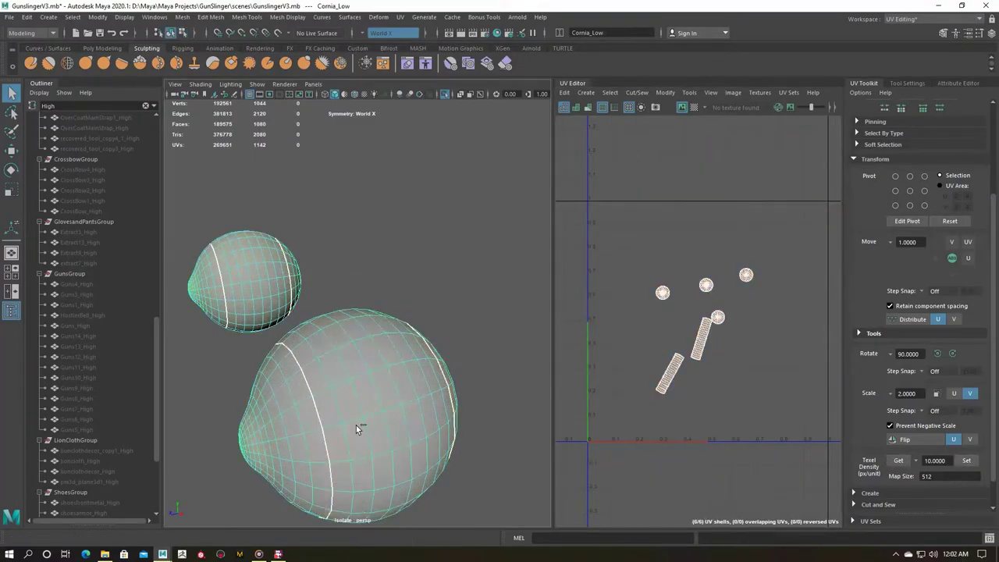
key(ctrl+h)
Mark eye seams, auto-project the eye UVs, sew the shells together and unfold them.
alt+right_drag(414, 390, 423, 323)
alt+drag(424, 323, 377, 357)
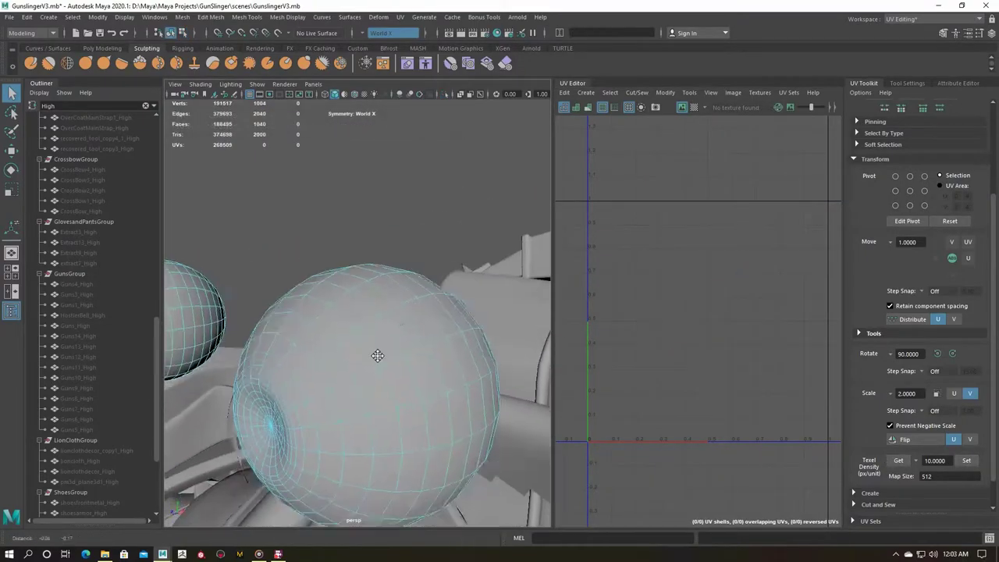
click(385, 323)
alt+drag(386, 323, 437, 305)
key(f)
click(400, 16)
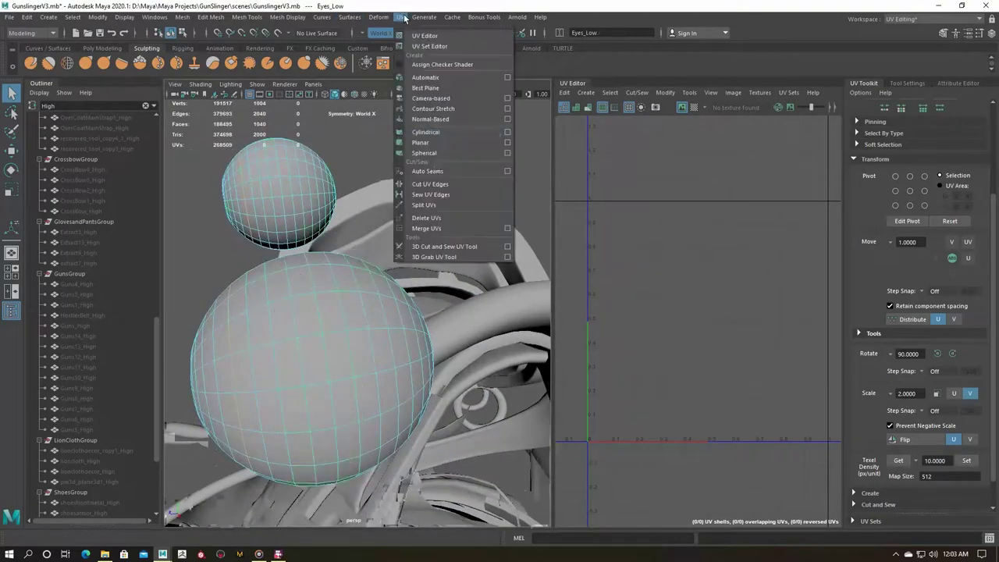
click(422, 80)
shift+right_drag(640, 172, 793, 303)
alt+drag(328, 334, 367, 322)
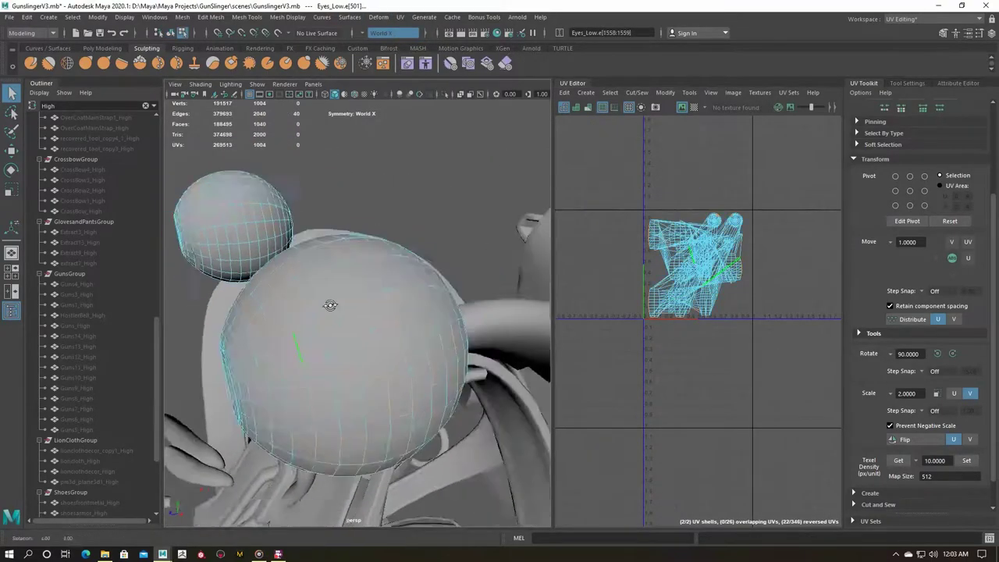
shift+right_drag(597, 319, 789, 336)
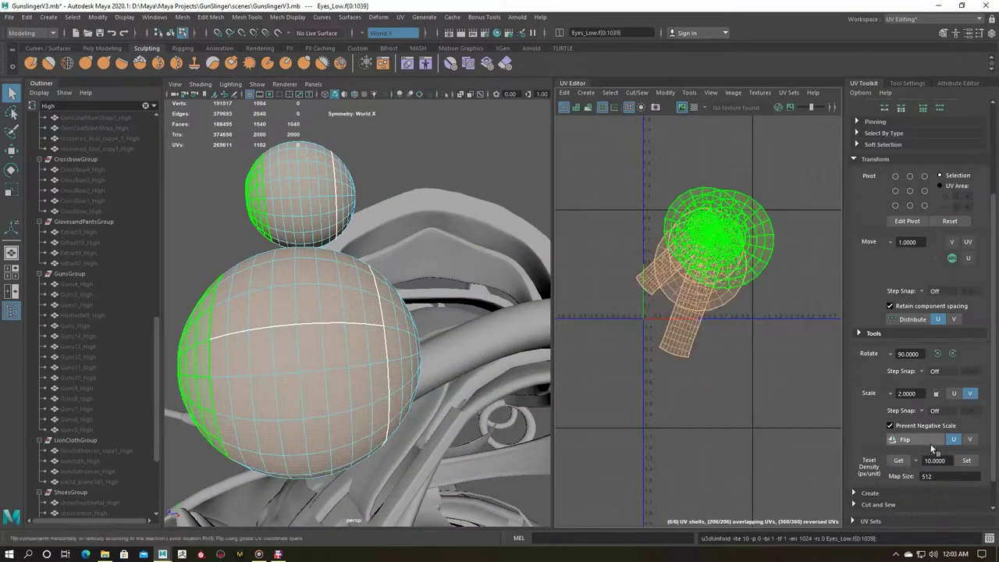
Set the eye shells to texel density 20 and hide the eyes.
text(20)
click(966, 460)
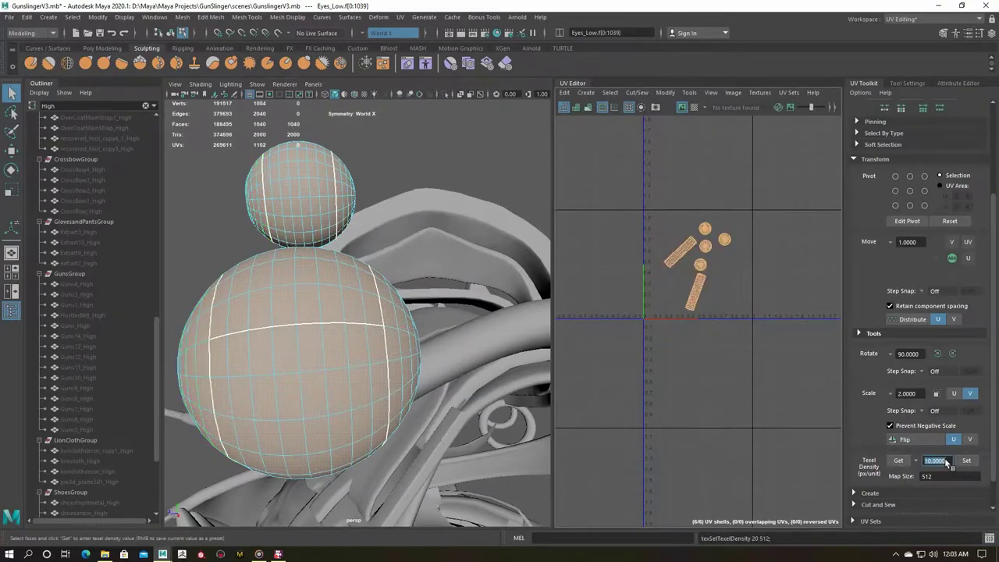
right_drag(367, 261, 368, 234)
key(ctrl+h)
Isolate the pipe and apply automatic UV projection to it.
click(259, 329)
key(ctrl+1)
scroll(358, 344, up, 3)
scroll(358, 343, down, 3)
click(400, 16)
click(421, 56)
Undo the automatic projection and cut UV seams around the pipe's bowl.
key(ctrl+z)
alt+drag(546, 234, 332, 332)
scroll(359, 312, up, 3)
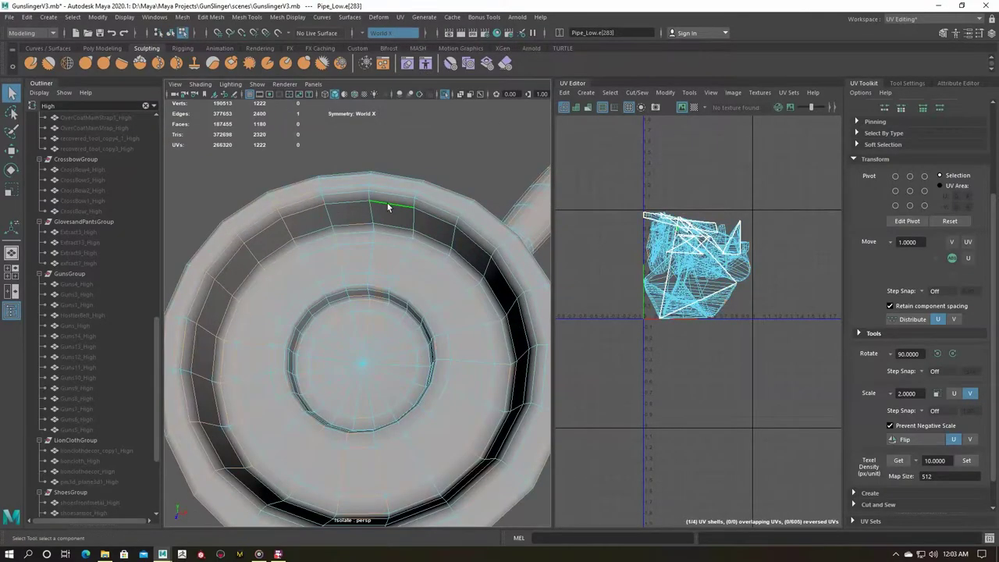
shift+right_drag(694, 214, 694, 195)
mouse_move(396, 318)
alt+mouse_down()
mouse_move(379, 330)
mouse_move(468, 312)
alt+mouse_up()
alt+drag(468, 234, 341, 235)
scroll(285, 246, up, 3)
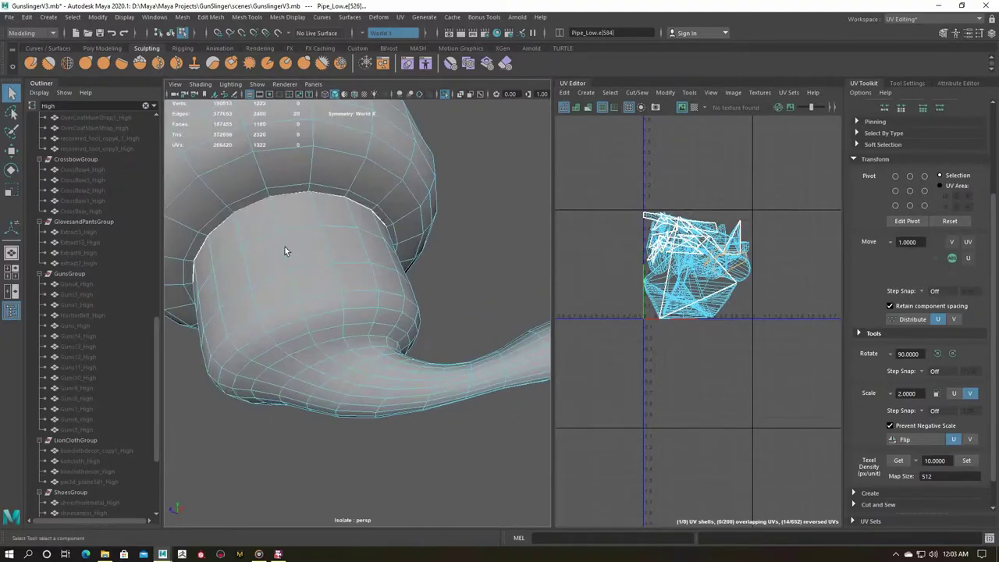
Cut UV seams along the pipe's stem.
mouse_move(297, 286)
alt+mouse_down()
mouse_move(294, 341)
mouse_move(232, 353)
alt+mouse_up()
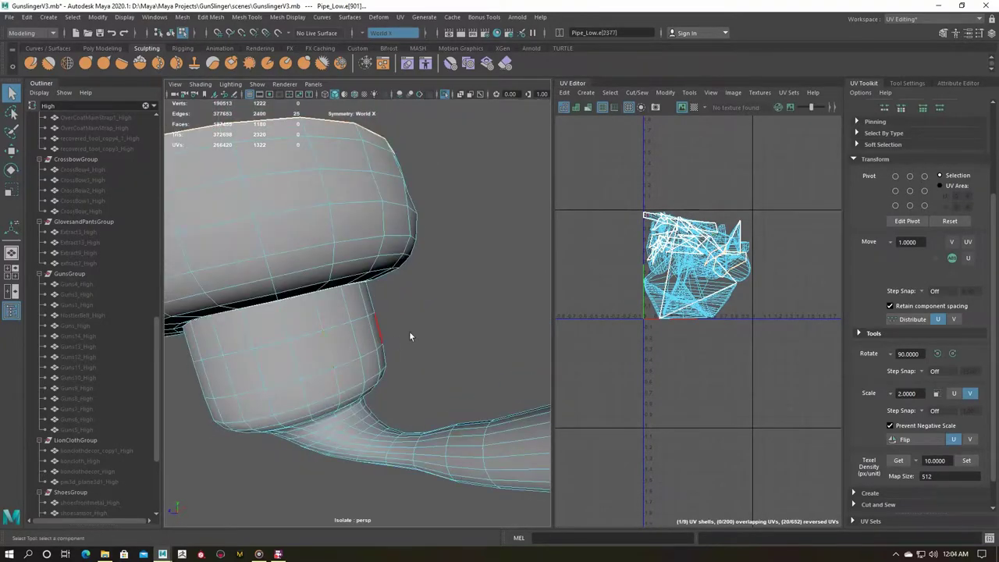
alt+drag(409, 335, 309, 382)
shift+right_drag(636, 328, 636, 304)
mouse_move(445, 439)
alt+mouse_down()
mouse_move(324, 426)
mouse_move(252, 372)
mouse_move(352, 374)
mouse_move(335, 439)
alt+mouse_up()
shift+right_drag(708, 300, 636, 335)
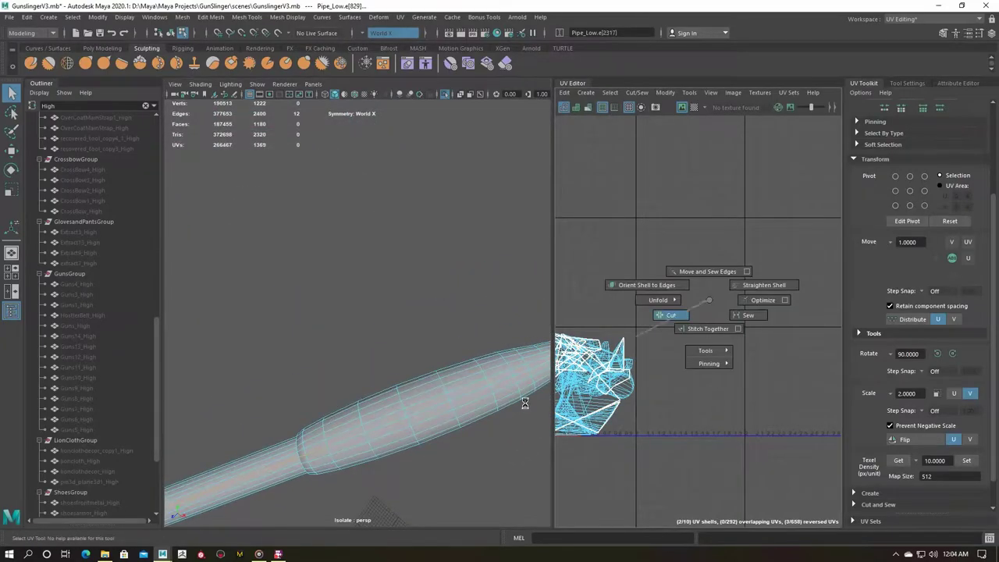
right_drag(676, 297, 657, 350)
Lay out the pipe's 10 UV shells, hide the pipe, and select the inner eye pieces.
key(f)
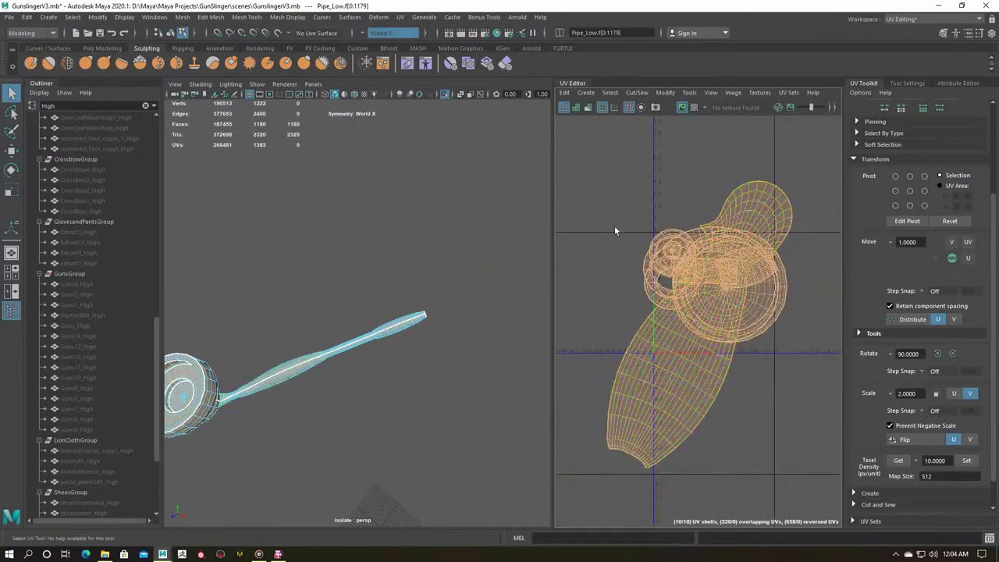
key(F8)
scroll(289, 376, up, 5)
alt+middle_drag(313, 312, 358, 263)
key(f)
key(ctrl+1)
key(ctrl+h)
drag(366, 147, 539, 168)
Select the small tooth and mark seam edges along it.
key(F8)
alt+drag(476, 221, 437, 258)
click(323, 346)
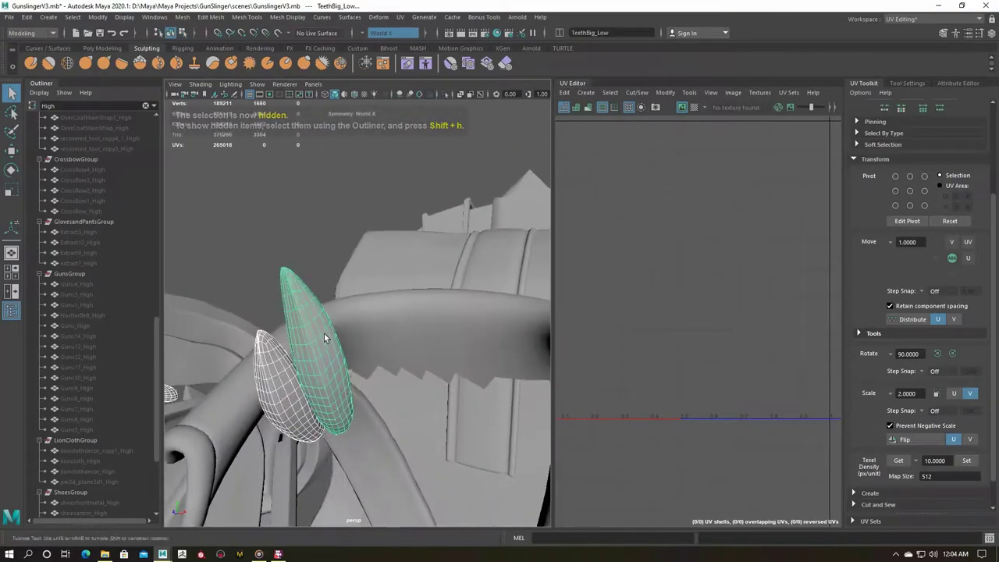
key(f)
alt+drag(390, 286, 463, 326)
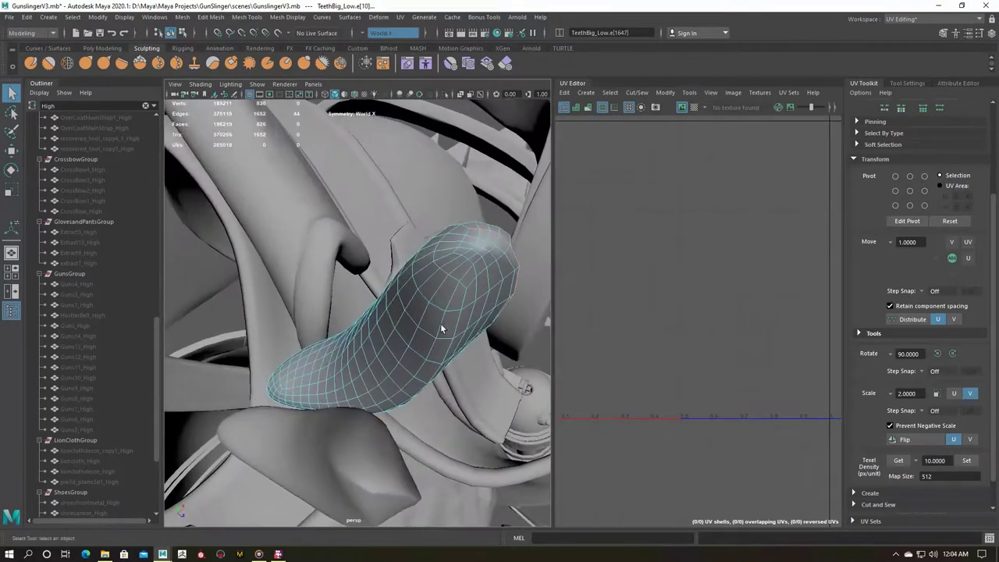
mouse_move(463, 322)
alt+mouse_down()
mouse_move(473, 285)
mouse_move(369, 345)
alt+mouse_up()
key(ctrl+z)
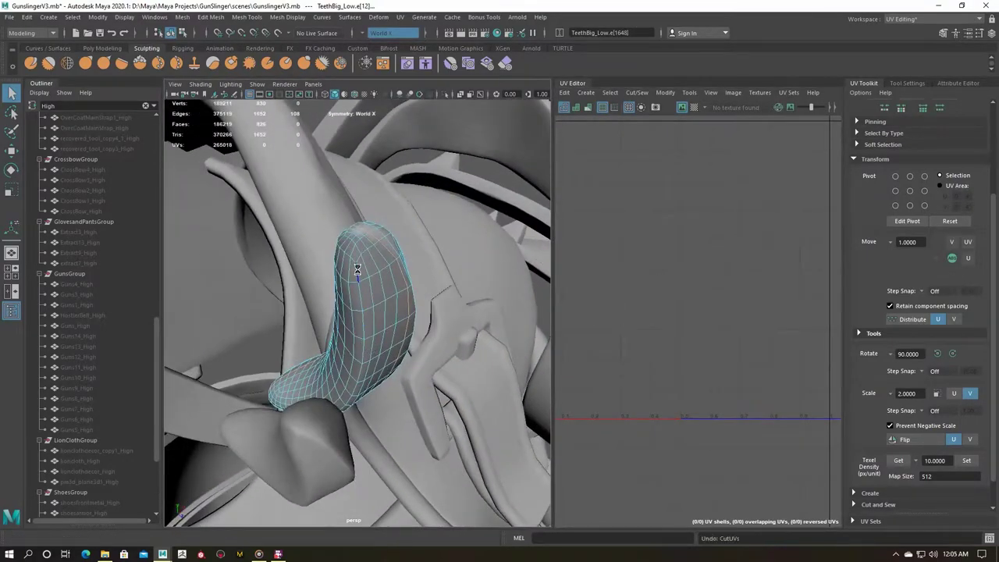
mouse_move(358, 289)
alt+mouse_down()
mouse_move(423, 300)
mouse_move(414, 336)
mouse_move(343, 243)
alt+mouse_up()
Cut the tooth along an edge-loop seam and unfold its UVs.
click(400, 17)
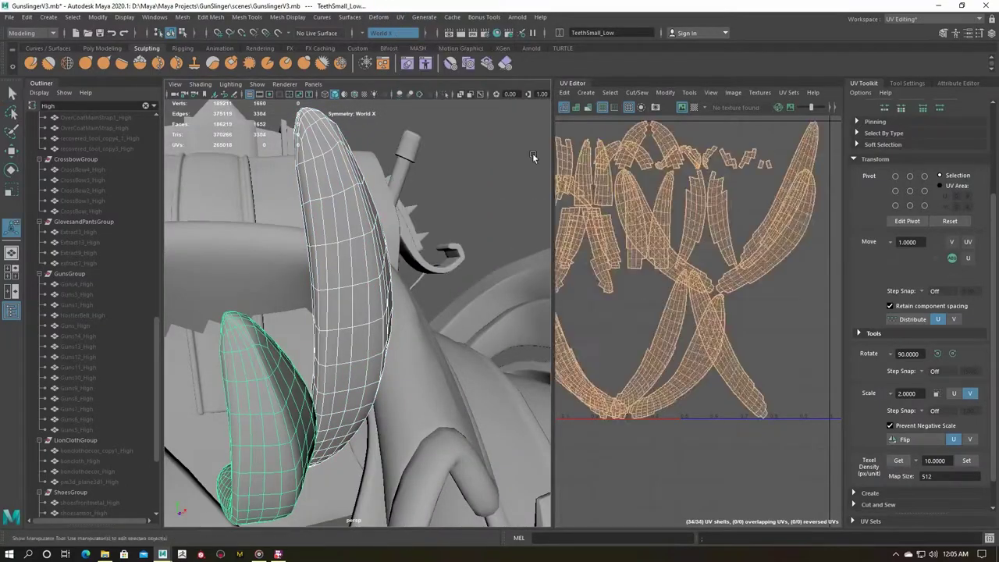
alt+drag(468, 234, 417, 241)
double_click(328, 290)
mouse_move(327, 289)
alt+mouse_down()
mouse_move(348, 220)
mouse_move(313, 290)
mouse_move(383, 213)
mouse_move(358, 178)
alt+mouse_up()
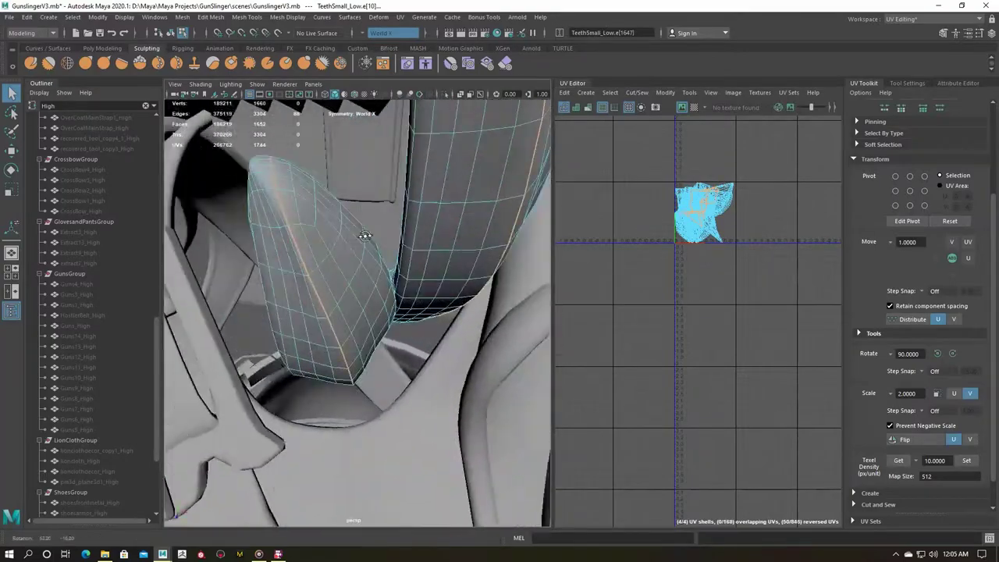
mouse_move(305, 261)
alt+mouse_down()
mouse_move(366, 254)
mouse_move(335, 223)
alt+mouse_up()
key(ctrl+z)
alt+drag(318, 258, 344, 195)
mouse_move(669, 207)
shift+right_down()
mouse_move(669, 180)
mouse_move(647, 312)
shift+right_up()
alt+drag(352, 234, 399, 157)
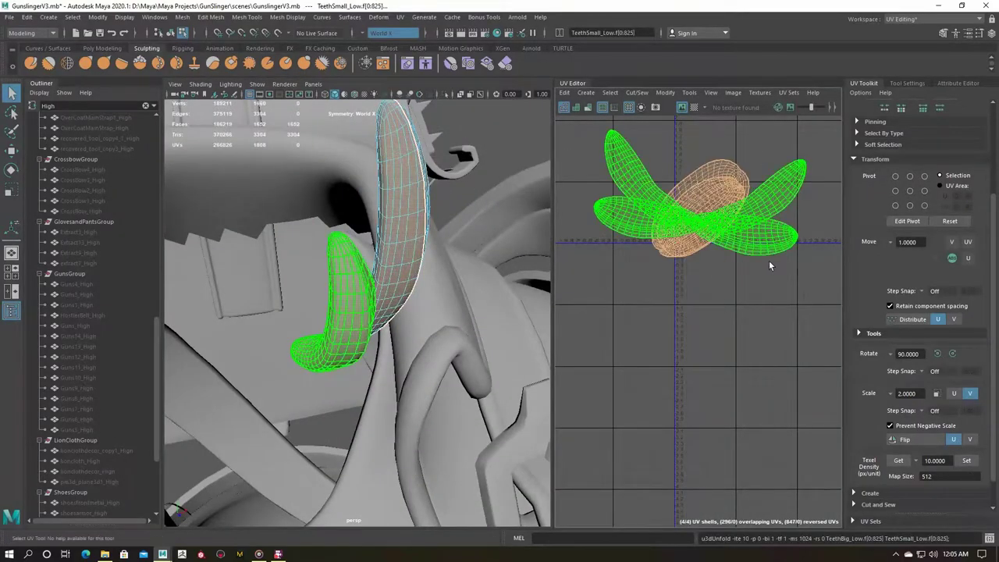
Unfold the lower tooth's UVs and select the upper tooth's UV shell.
key(w)
key(f)
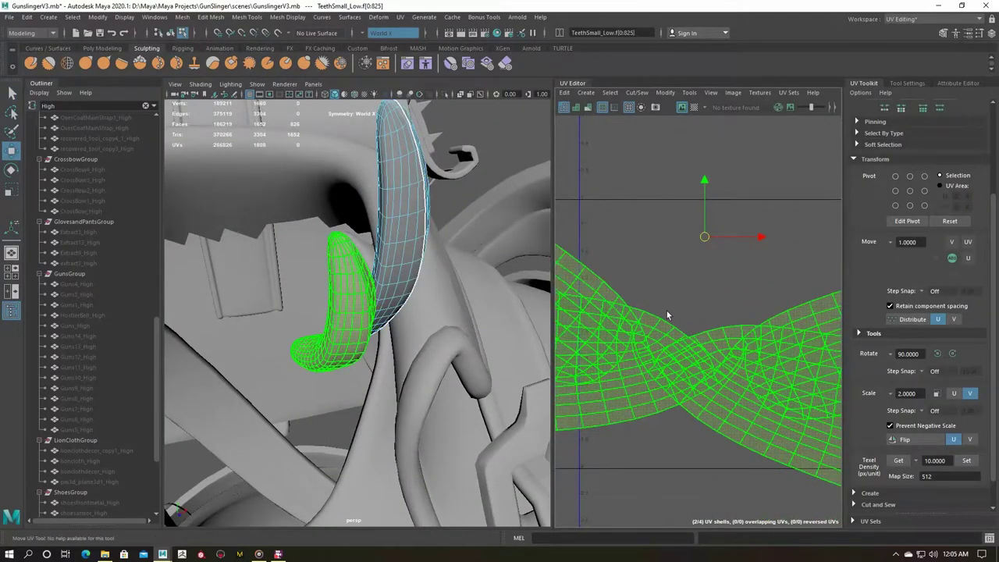
shift+right_drag(667, 315, 654, 404)
shift+right_drag(666, 318, 462, 274)
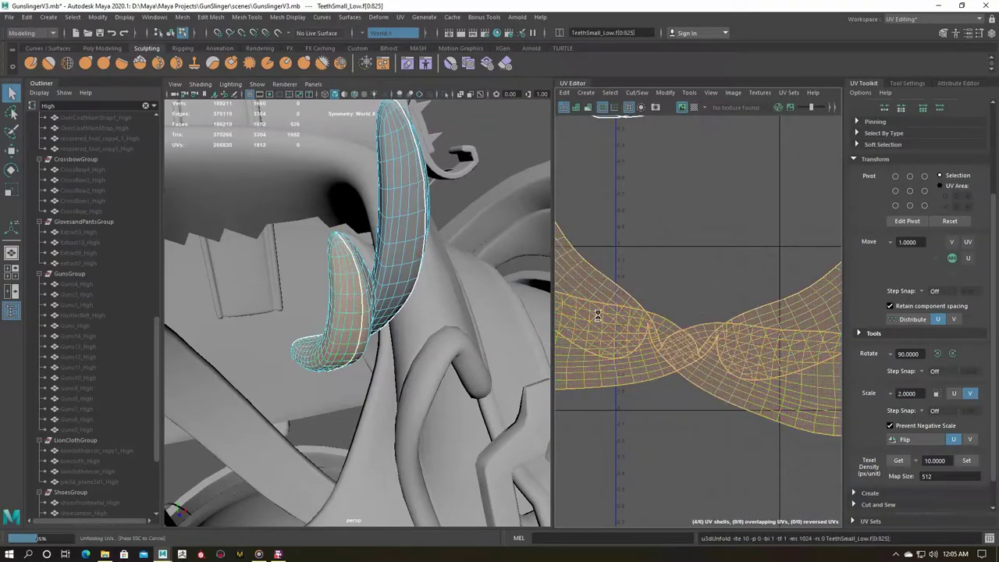
key(w)
key(a)
click(680, 266)
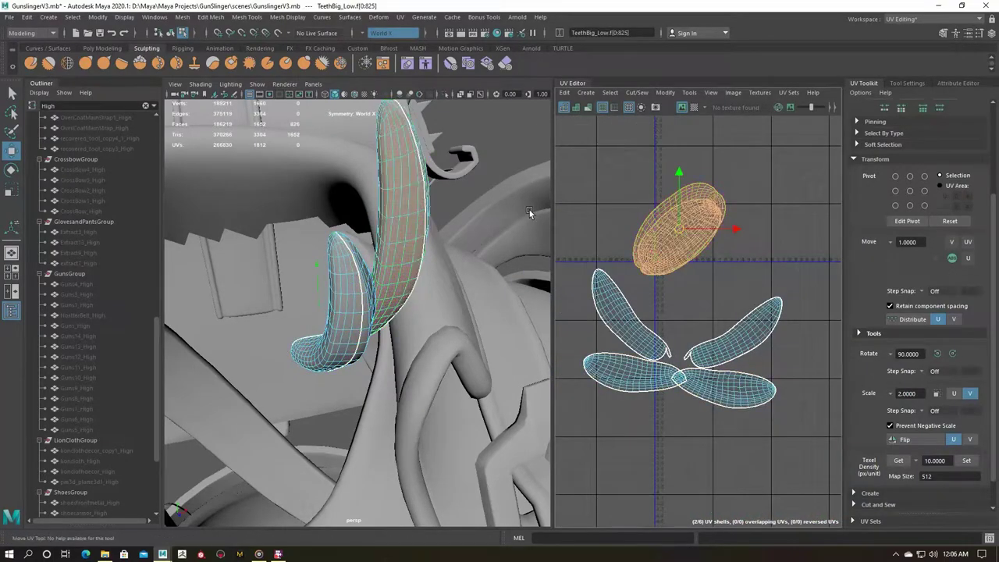
click(679, 230)
key(f)
key(q)
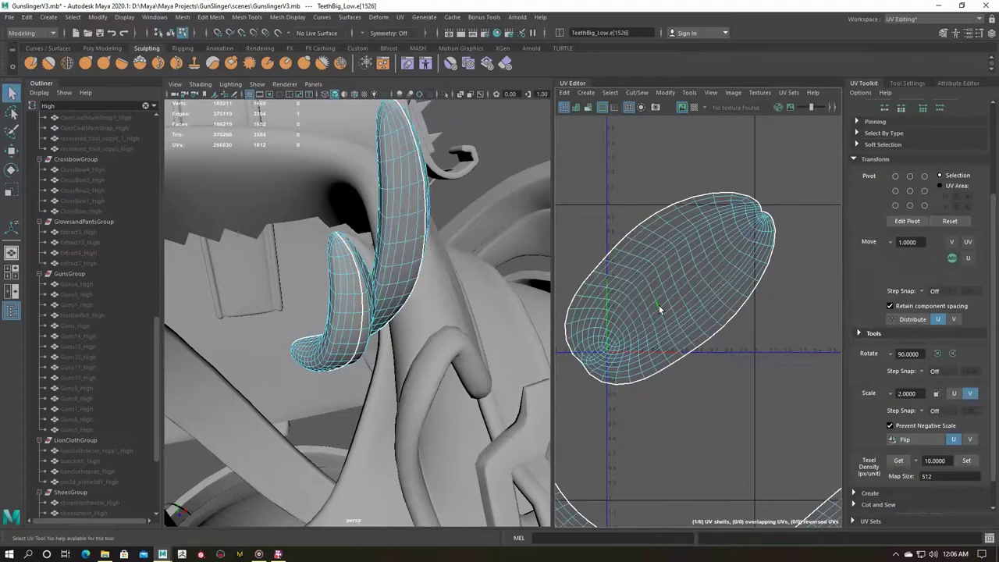
Give all eight tooth UV shells texel density 10 and hide the teeth.
scroll(635, 322, up, 3)
scroll(656, 366, up, 3)
scroll(670, 314, up, 3)
scroll(669, 318, down, 5)
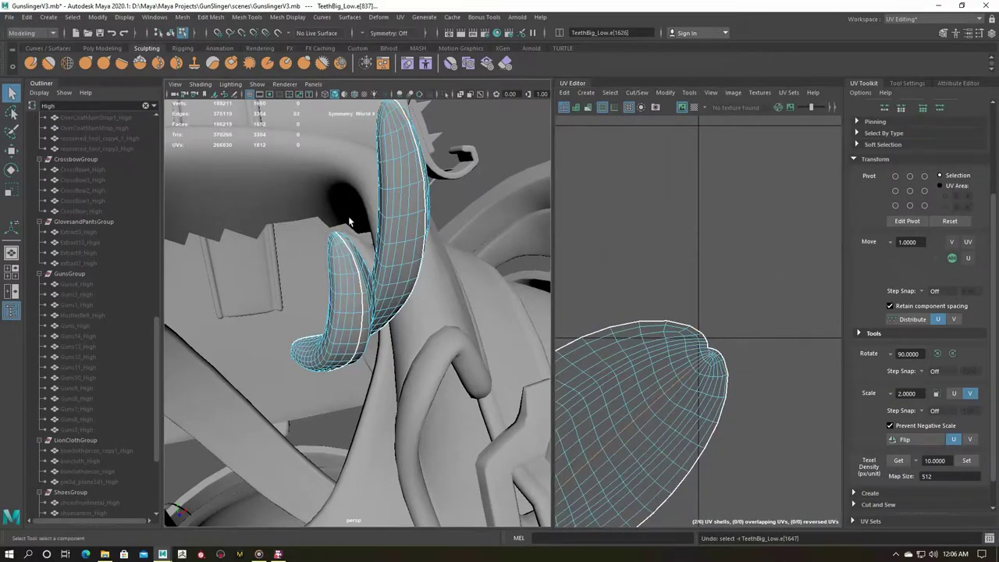
scroll(736, 431, down, 3)
drag(736, 431, 600, 515)
click(966, 460)
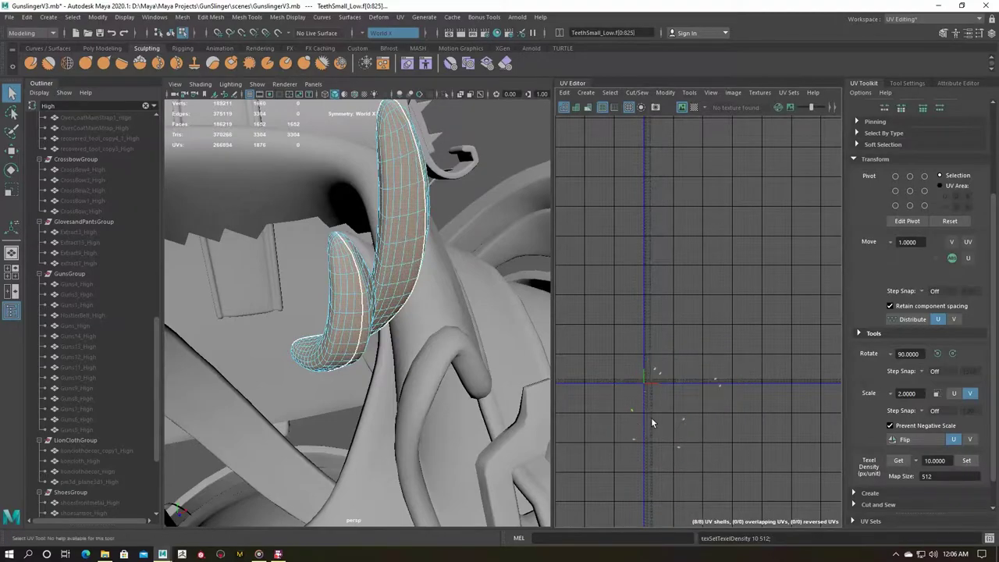
right_drag(354, 289, 382, 257)
key(ctrl+h)
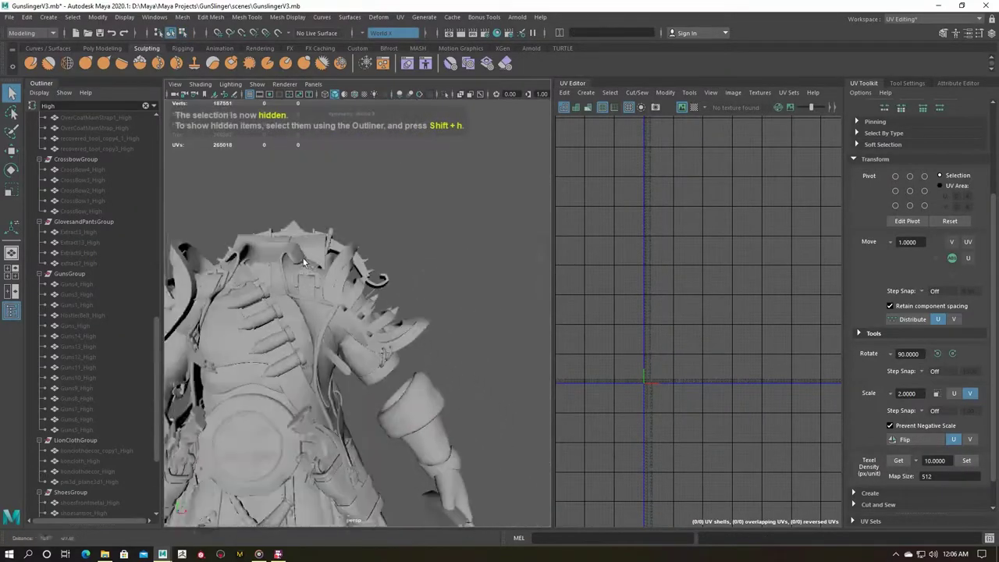
Apply automatic projected UVs to the ShoulderArmor_Low mesh.
key(f)
click(400, 16)
click(421, 61)
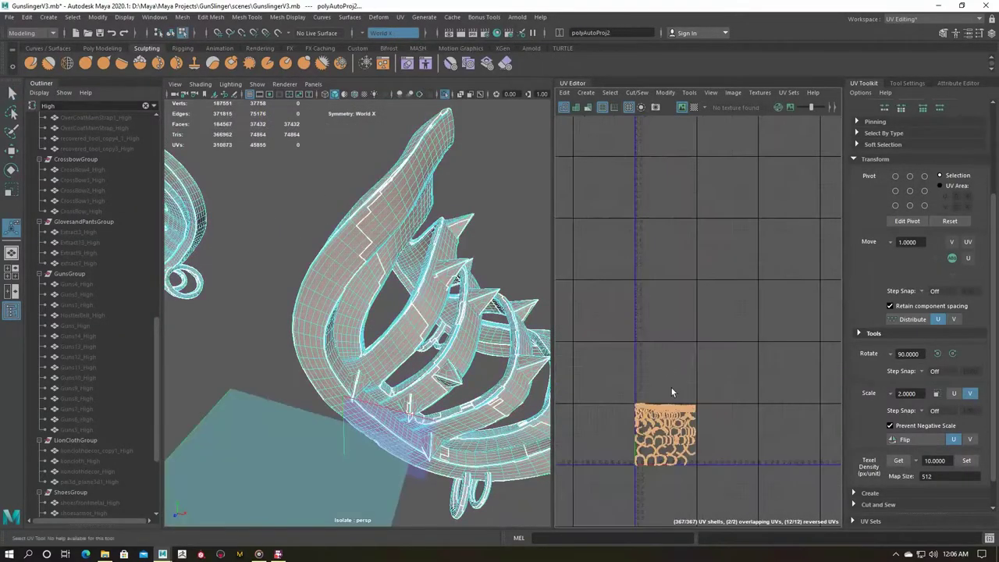
mouse_move(367, 239)
alt+mouse_down()
mouse_move(290, 204)
mouse_move(383, 257)
mouse_move(367, 225)
mouse_move(375, 280)
mouse_move(347, 418)
alt+mouse_up()
mouse_move(351, 312)
alt+mouse_down()
mouse_move(348, 270)
mouse_move(414, 268)
mouse_move(413, 297)
mouse_move(382, 330)
mouse_move(430, 312)
mouse_move(480, 357)
alt+mouse_up()
mouse_move(494, 411)
alt+mouse_down()
mouse_move(290, 362)
mouse_move(312, 420)
mouse_move(272, 347)
mouse_move(313, 384)
mouse_move(328, 379)
mouse_move(241, 366)
mouse_move(291, 261)
mouse_move(368, 293)
mouse_move(374, 196)
mouse_move(357, 254)
mouse_move(335, 239)
mouse_move(428, 252)
alt+mouse_up()
Pick seam edges along the armour's curved bands and rings.
shift+click(428, 252)
mouse_move(414, 316)
alt+mouse_down()
mouse_move(405, 282)
mouse_move(295, 324)
mouse_move(281, 311)
mouse_move(289, 278)
mouse_move(419, 232)
mouse_move(384, 375)
mouse_move(281, 285)
mouse_move(281, 339)
mouse_move(231, 368)
alt+mouse_up()
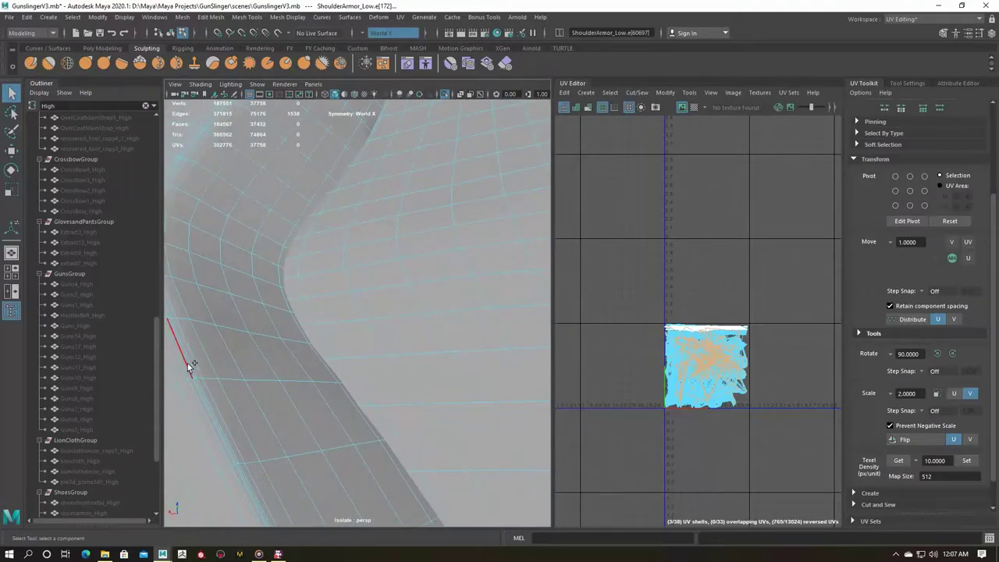
mouse_move(283, 309)
alt+mouse_down()
mouse_move(276, 270)
mouse_move(267, 300)
mouse_move(281, 312)
mouse_move(289, 284)
mouse_move(274, 323)
alt+mouse_up()
scroll(274, 323, up, 5)
click(254, 287)
scroll(301, 252, up, 2)
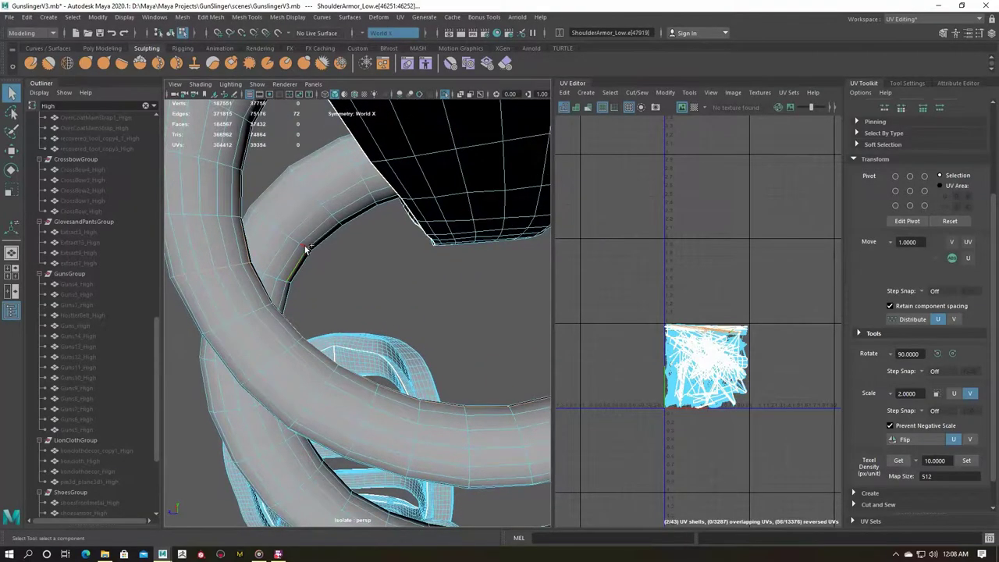
scroll(317, 268, up, 2)
alt+drag(318, 268, 343, 283)
right_drag(697, 263, 712, 265)
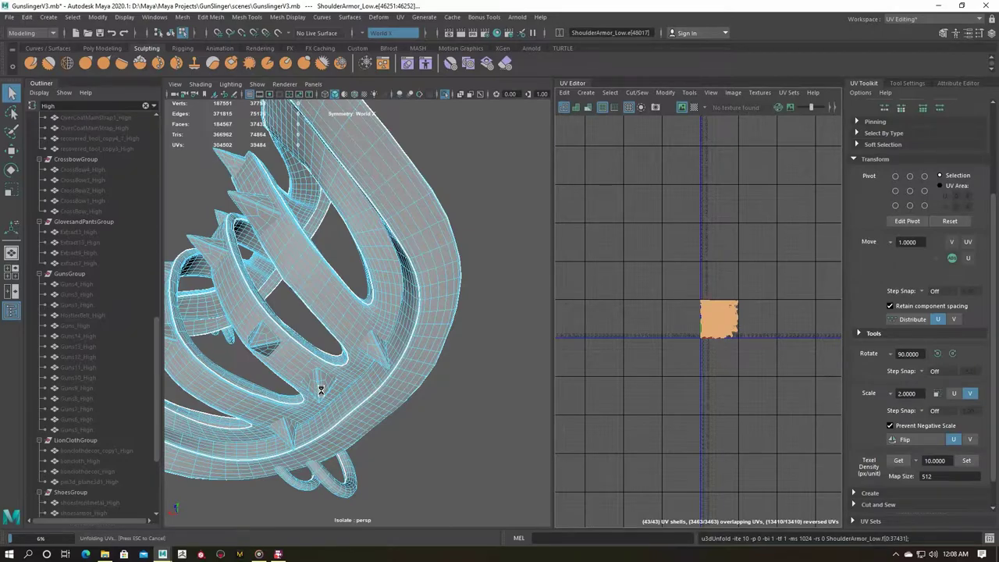
Unfold the shoulder armour's 43 UV shells and frame both shoulder pieces.
right_click(422, 554)
click(453, 510)
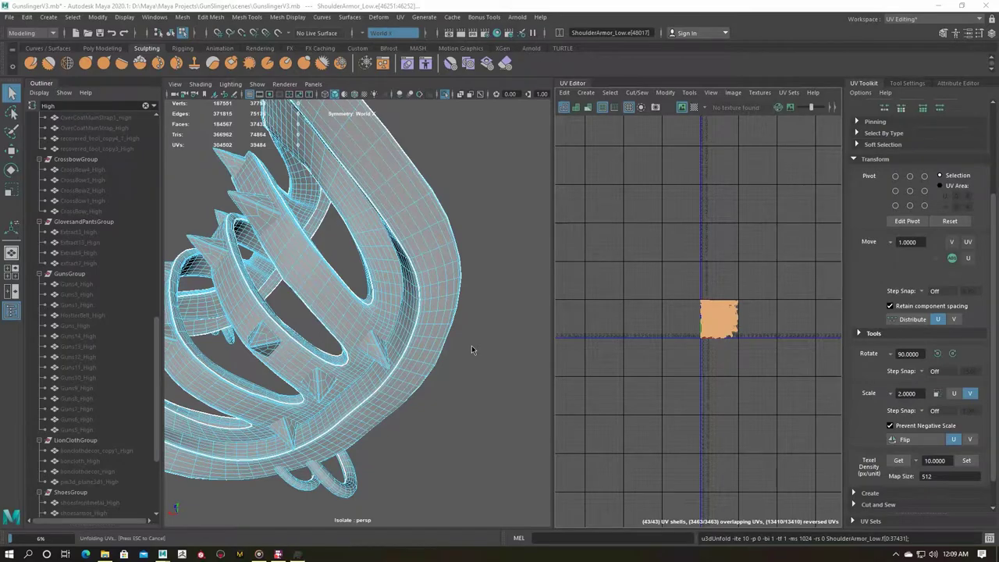
right_click(372, 554)
click(413, 510)
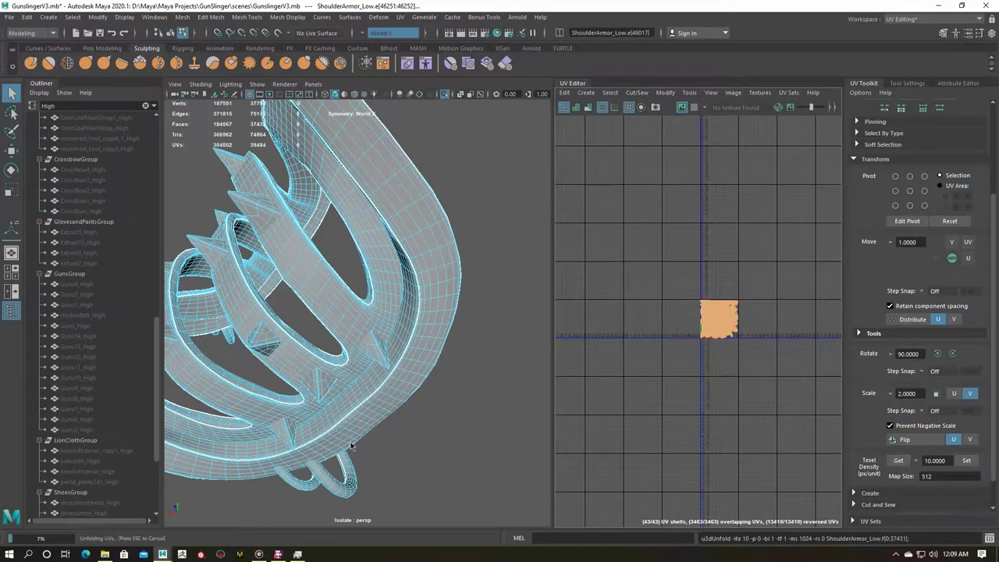
mouse_move(351, 446)
alt+mouse_down()
mouse_move(413, 412)
mouse_move(348, 387)
mouse_move(394, 351)
alt+mouse_up()
key(f)
ctrl+right_drag(479, 263, 528, 268)
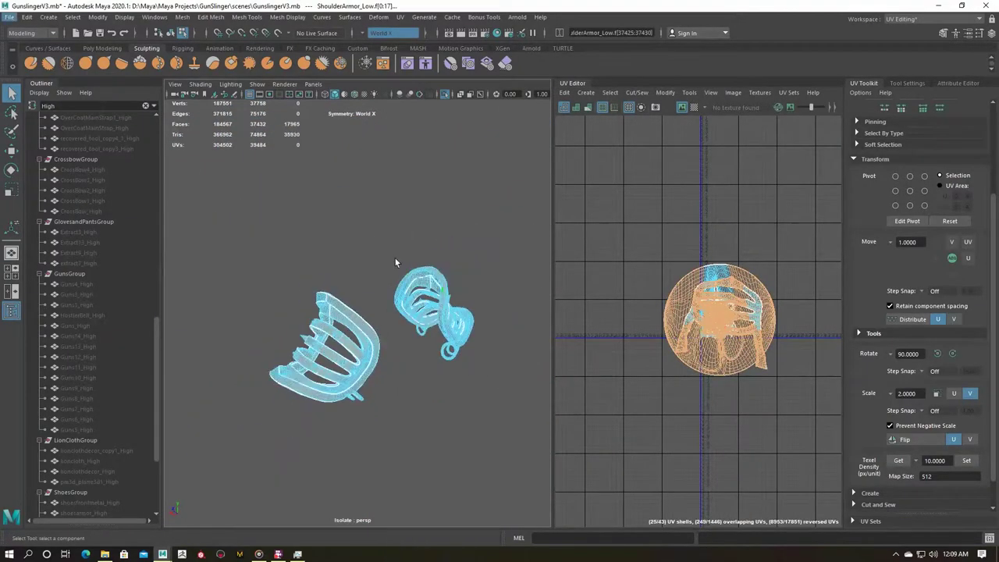
Turn off symmetry, then select and frame the whole ShoulderArmor_Low object.
key(ctrl+1)
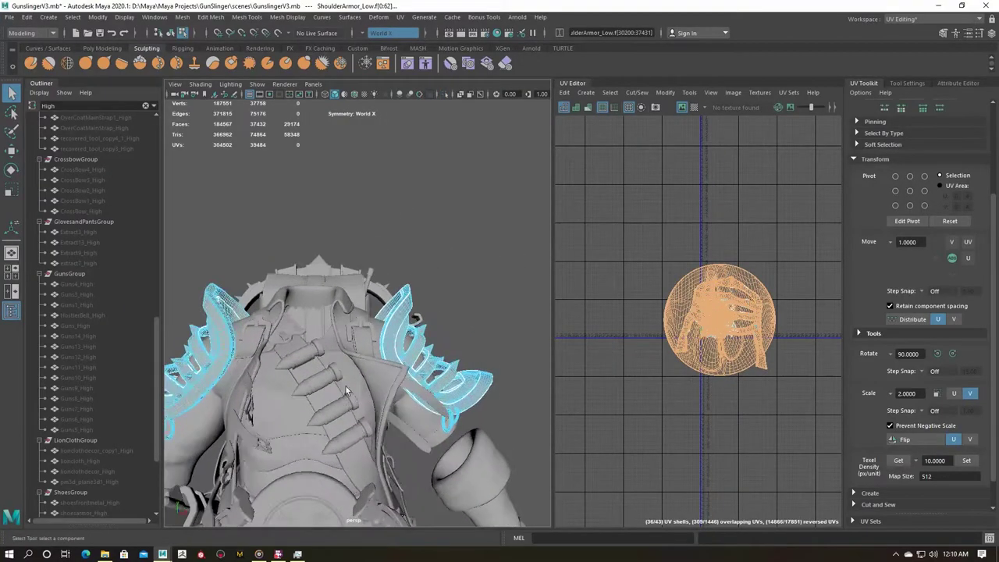
alt+drag(343, 405, 352, 357)
right_drag(352, 356, 339, 229)
alt+drag(410, 468, 437, 437)
key(F8)
key(f)
Move the large UV shell down and right, away from the small shell underneath.
click(726, 319)
key(w)
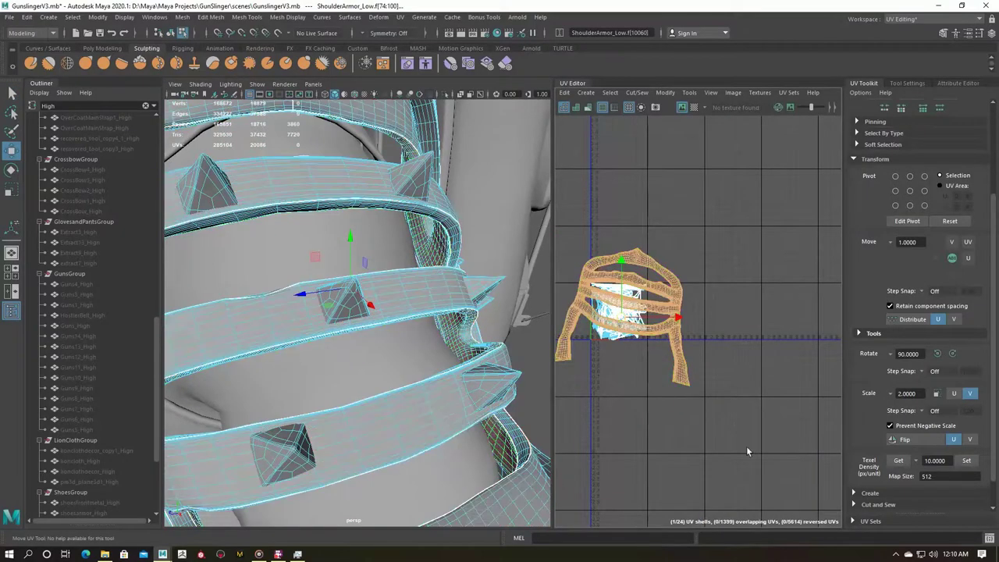
drag(721, 423, 815, 515)
click(371, 327)
key(f)
scroll(371, 327, up, 5)
key(q)
Select a run of band edges on the shoulder armour and delete them.
mouse_move(330, 334)
alt+mouse_down()
mouse_move(462, 375)
mouse_move(408, 395)
alt+mouse_up()
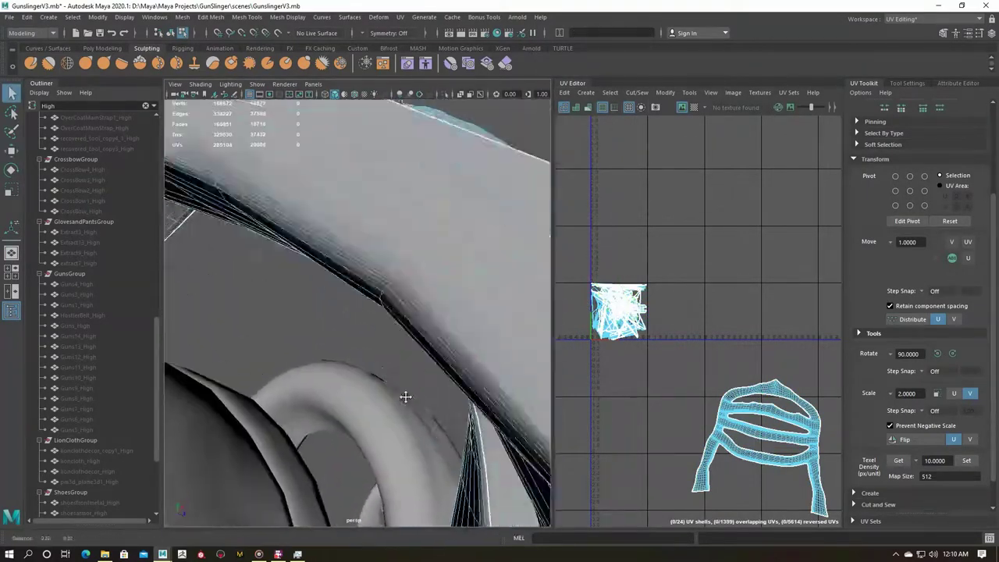
click(369, 257)
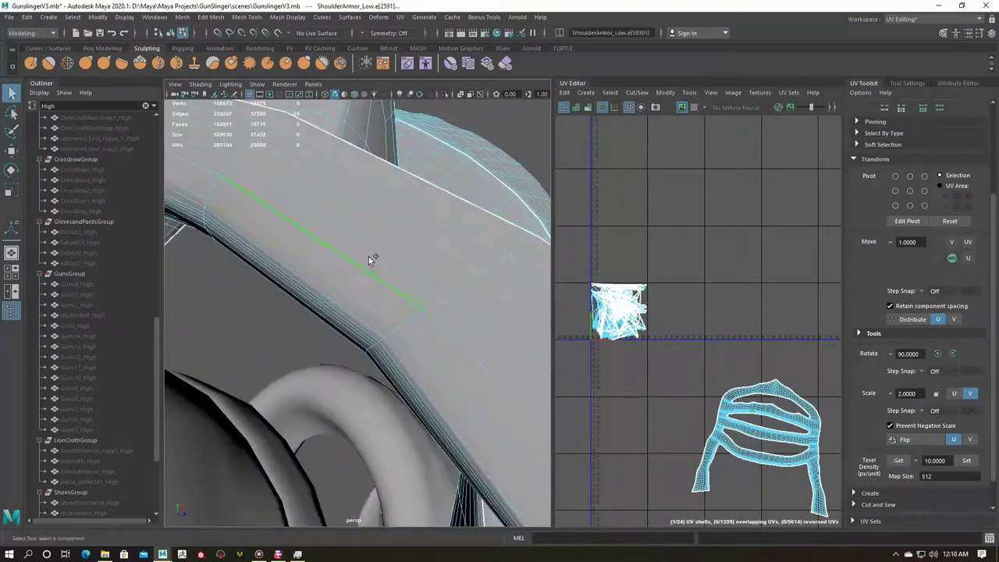
mouse_move(404, 231)
alt+mouse_down()
mouse_move(356, 277)
mouse_move(347, 263)
mouse_move(273, 294)
alt+mouse_up()
click(346, 264)
key(Delete)
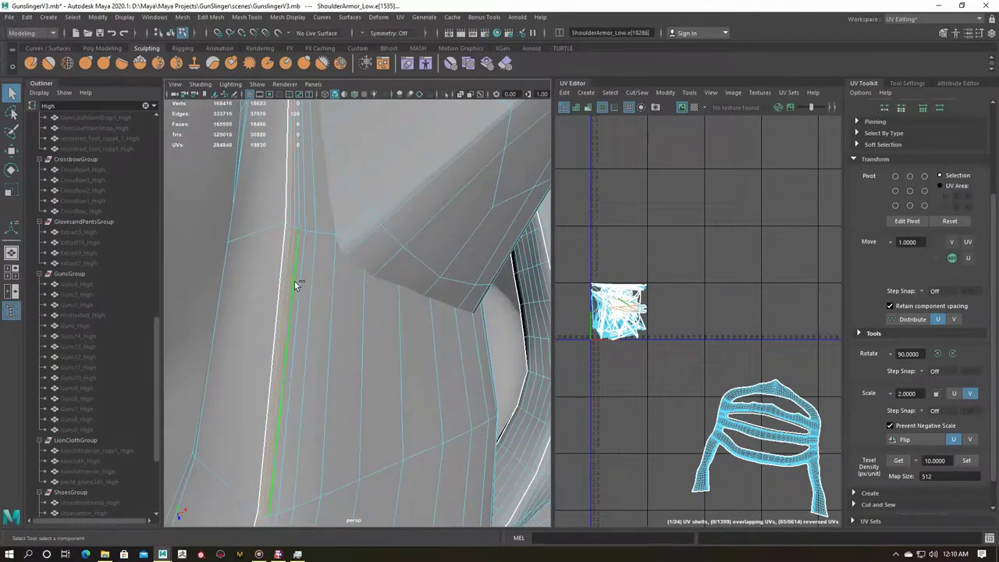
Select two edge loops on the armour band and pull a vertex downward.
click(301, 283)
alt+drag(317, 285, 273, 234)
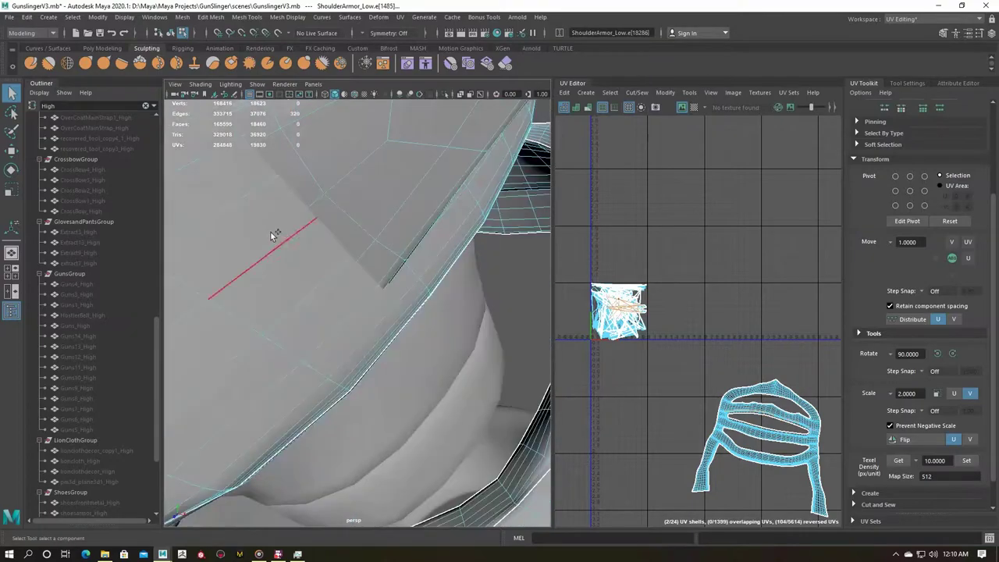
double_click(317, 282)
alt+drag(317, 282, 256, 304)
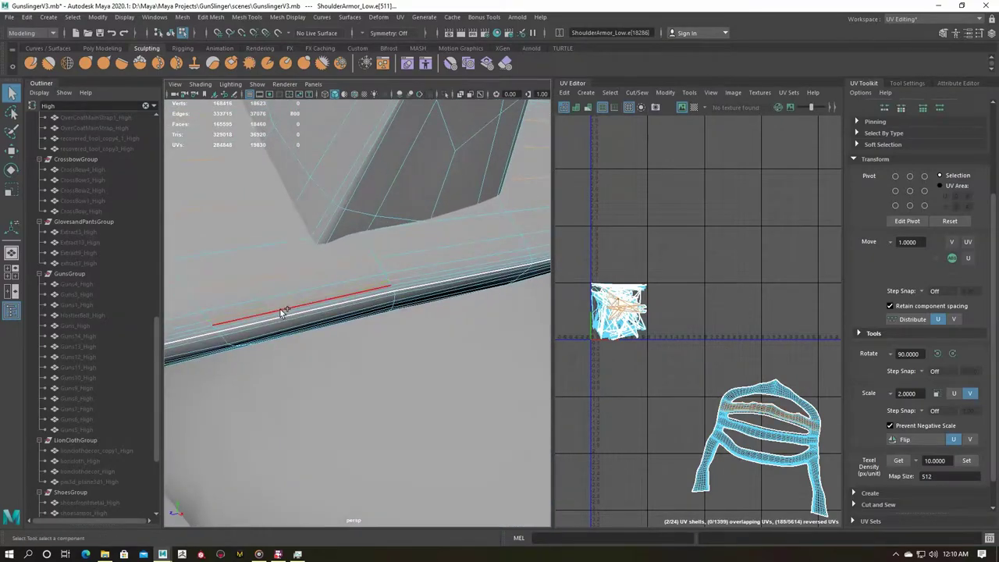
mouse_move(271, 314)
alt+mouse_down()
mouse_move(310, 245)
mouse_move(260, 263)
mouse_move(330, 296)
mouse_move(411, 247)
mouse_move(252, 234)
mouse_move(272, 330)
mouse_move(346, 323)
mouse_move(328, 368)
mouse_move(290, 360)
alt+mouse_up()
shift+double_click(311, 244)
key(w)
mouse_move(394, 339)
mouse_down()
mouse_move(395, 367)
mouse_move(356, 330)
mouse_move(390, 317)
mouse_move(383, 307)
mouse_up()
Switch to edge selection and select an edge loop across the armour band.
key(q)
key(F8)
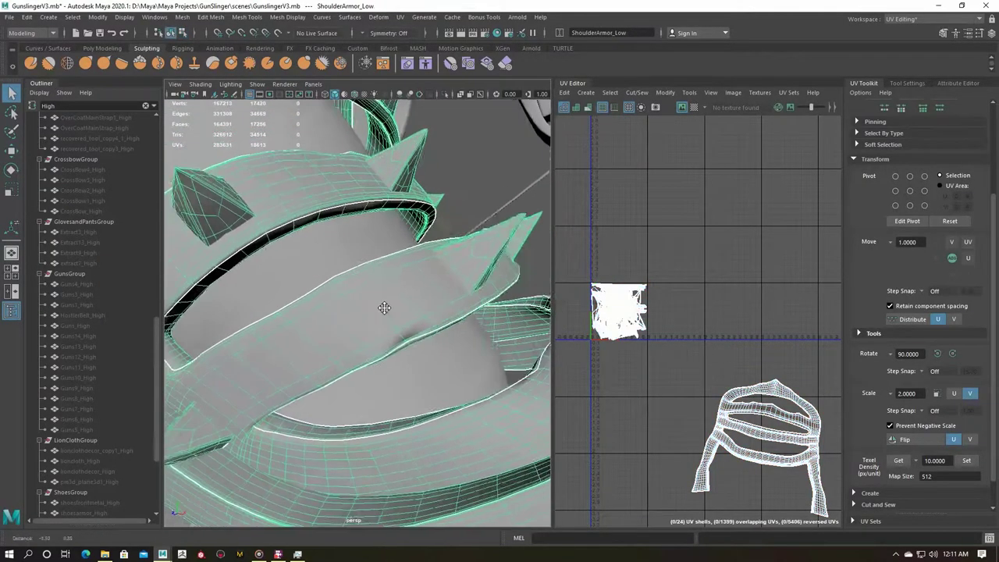
right_click(422, 266)
click(422, 235)
mouse_move(422, 235)
alt+mouse_down()
mouse_move(357, 252)
mouse_move(469, 297)
mouse_move(400, 318)
alt+mouse_up()
click(474, 298)
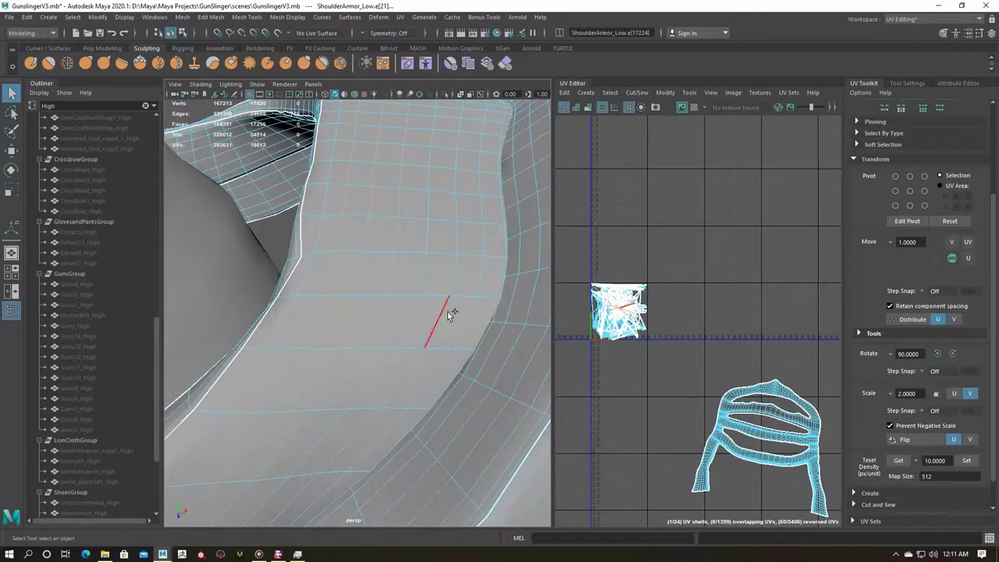
mouse_move(469, 313)
alt+mouse_down()
mouse_move(343, 280)
mouse_move(424, 457)
mouse_move(352, 403)
mouse_move(322, 356)
alt+mouse_up()
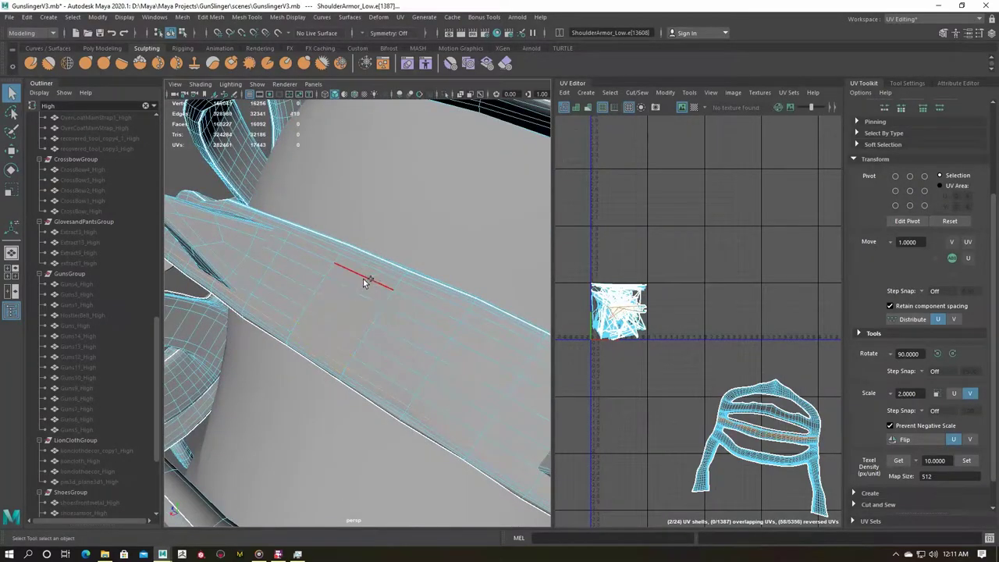
mouse_move(368, 271)
alt+mouse_down()
mouse_move(285, 330)
mouse_move(306, 318)
alt+mouse_up()
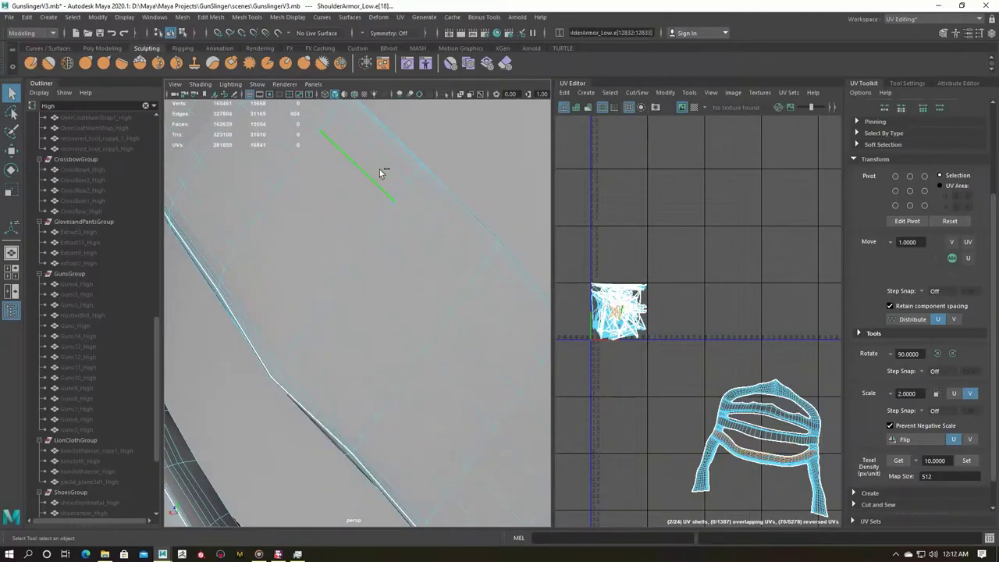
mouse_move(381, 164)
alt+mouse_down()
mouse_move(272, 254)
mouse_move(364, 252)
alt+mouse_up()
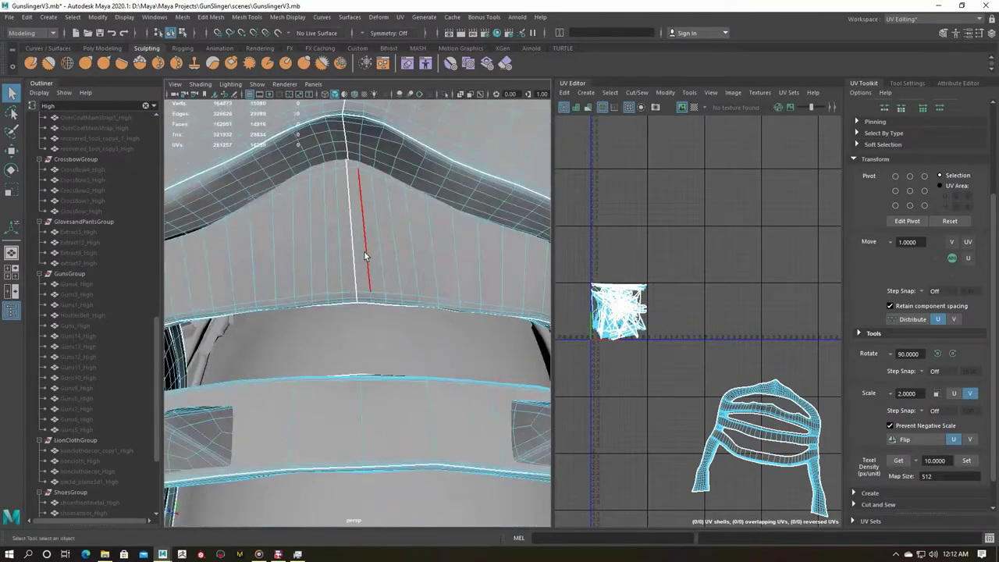
shift+right_drag(398, 245, 511, 430)
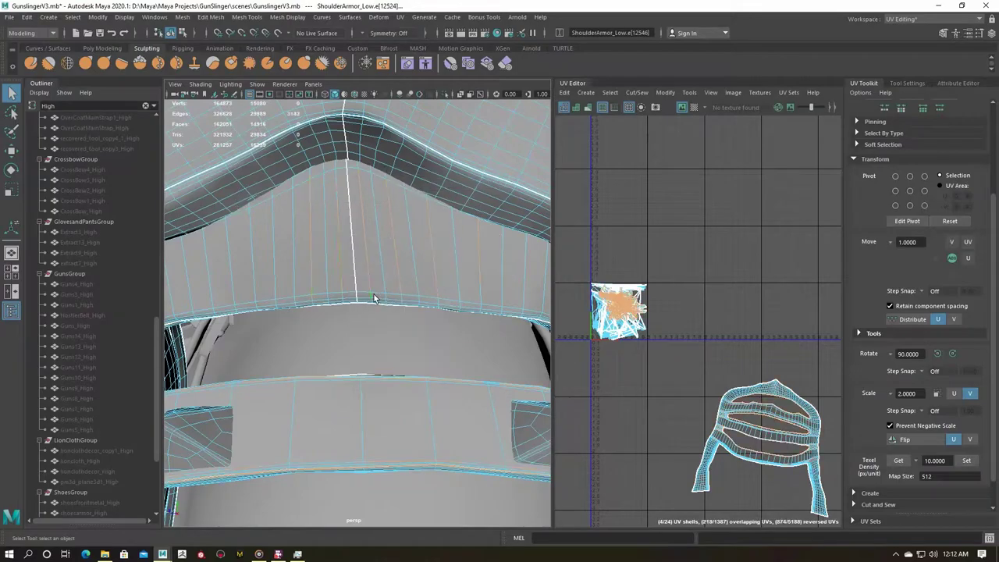
Inspect the armour bands up close and select a small edge on one band.
alt+drag(375, 290, 342, 403)
mouse_move(297, 353)
alt+mouse_down()
mouse_move(289, 357)
mouse_move(408, 421)
mouse_move(330, 369)
mouse_move(346, 364)
mouse_move(381, 381)
mouse_move(332, 335)
mouse_move(338, 345)
alt+mouse_up()
mouse_move(348, 500)
alt+mouse_down()
mouse_move(292, 341)
mouse_move(346, 332)
mouse_move(383, 270)
mouse_move(319, 259)
mouse_move(367, 221)
mouse_move(252, 297)
mouse_move(269, 272)
alt+mouse_up()
alt+drag(352, 331, 336, 324)
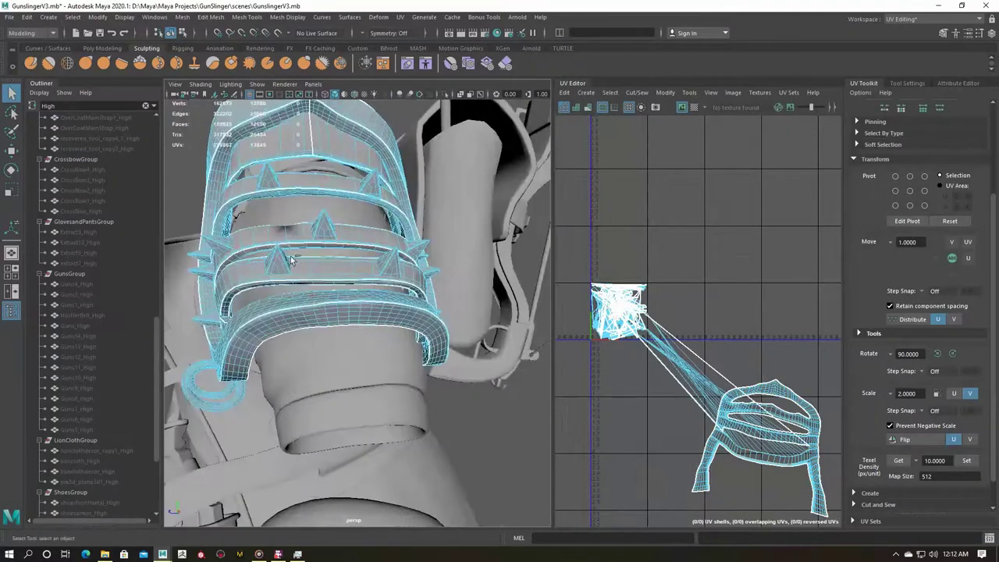
alt+right_drag(336, 323, 320, 316)
mouse_move(270, 248)
alt+mouse_down()
mouse_move(302, 282)
mouse_move(354, 266)
alt+mouse_up()
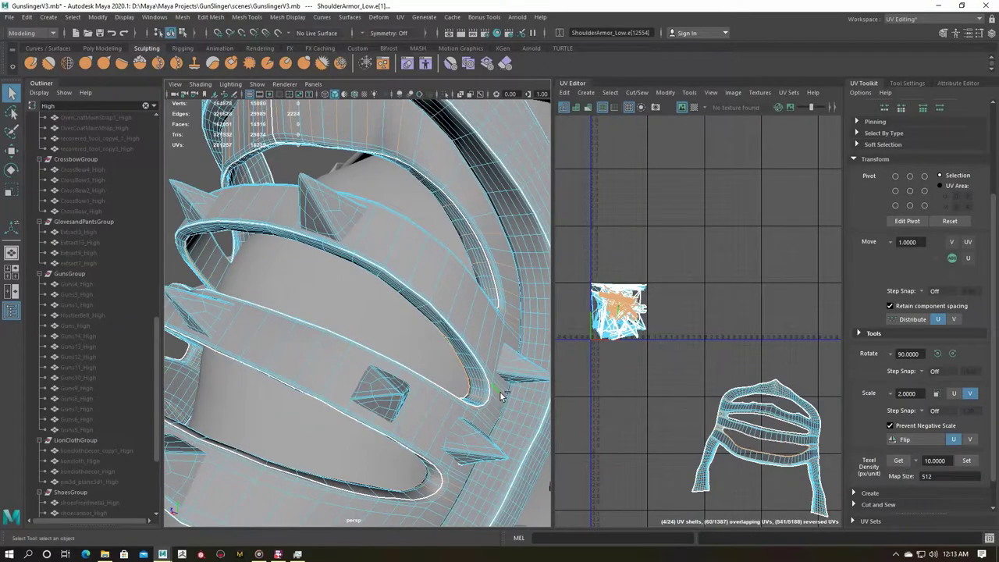
alt+drag(501, 396, 523, 341)
alt+right_drag(528, 335, 453, 352)
mouse_move(453, 352)
alt+mouse_down()
mouse_move(367, 312)
mouse_move(352, 457)
mouse_move(402, 402)
alt+mouse_up()
click(351, 457)
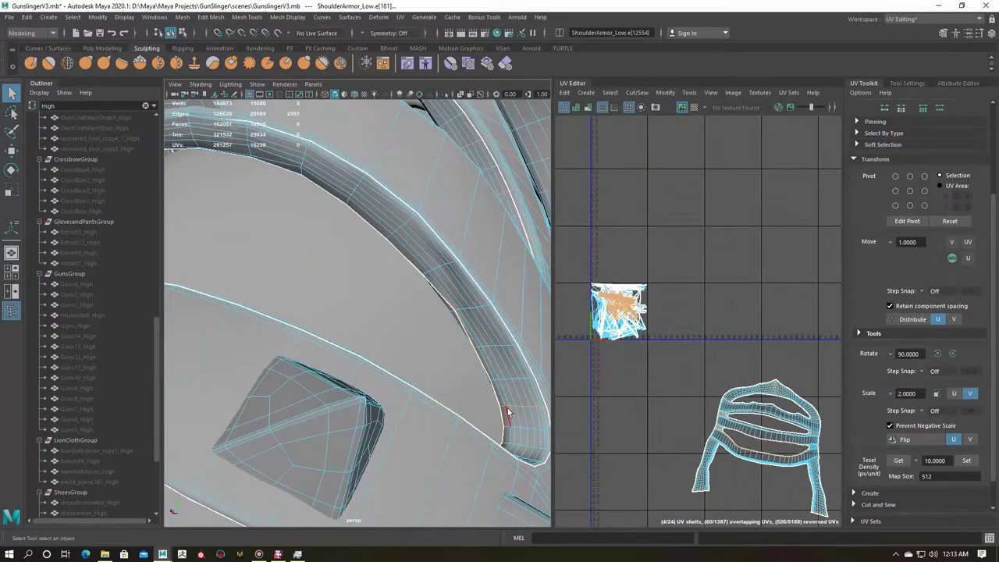
alt+drag(507, 410, 471, 406)
alt+right_drag(412, 464, 324, 415)
mouse_move(324, 415)
alt+mouse_down()
mouse_move(398, 407)
mouse_move(351, 451)
alt+mouse_up()
Isolate the selection to check the band and straps, then delete the selected edges.
key(ctrl+1)
mouse_move(474, 410)
alt+mouse_down()
mouse_move(425, 437)
mouse_move(484, 431)
alt+mouse_up()
alt+right_drag(308, 437, 337, 412)
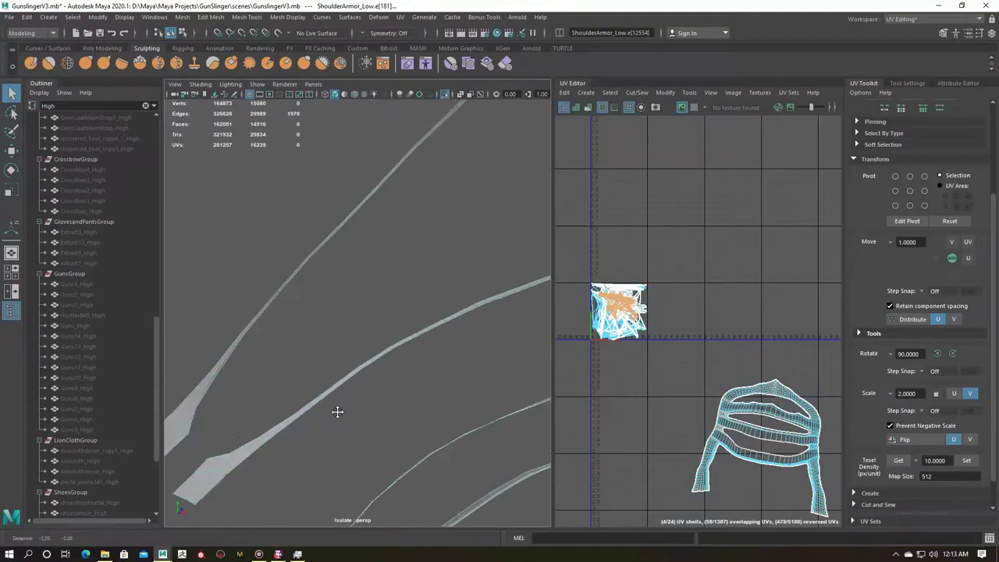
mouse_move(229, 378)
alt+mouse_down()
mouse_move(252, 397)
mouse_move(455, 455)
mouse_move(449, 449)
alt+mouse_up()
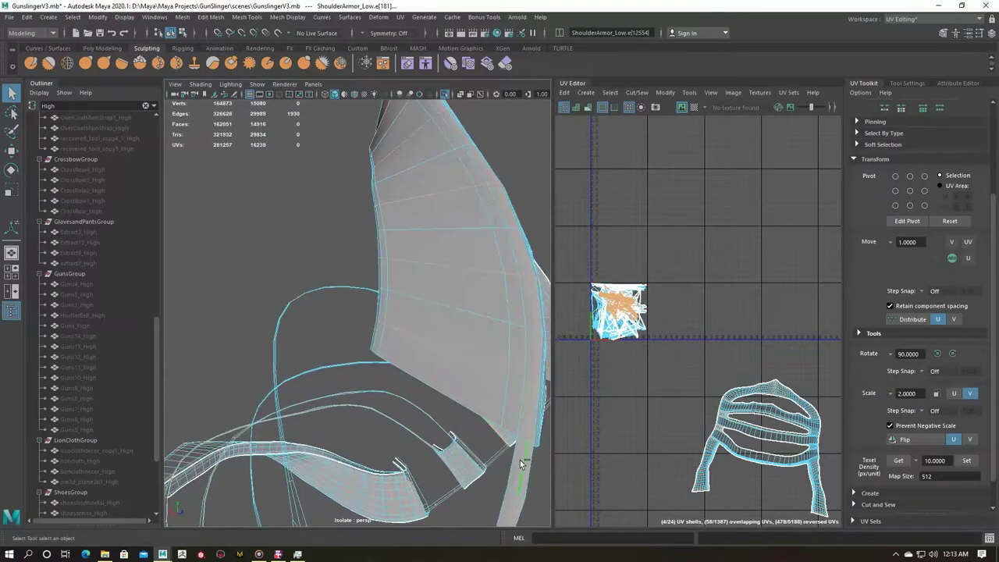
key(ctrl+1)
mouse_move(468, 415)
alt+mouse_down()
mouse_move(352, 372)
mouse_move(390, 356)
mouse_move(274, 354)
alt+mouse_up()
mouse_move(274, 355)
alt+right_down()
mouse_move(371, 397)
mouse_move(361, 432)
mouse_move(336, 396)
alt+right_up()
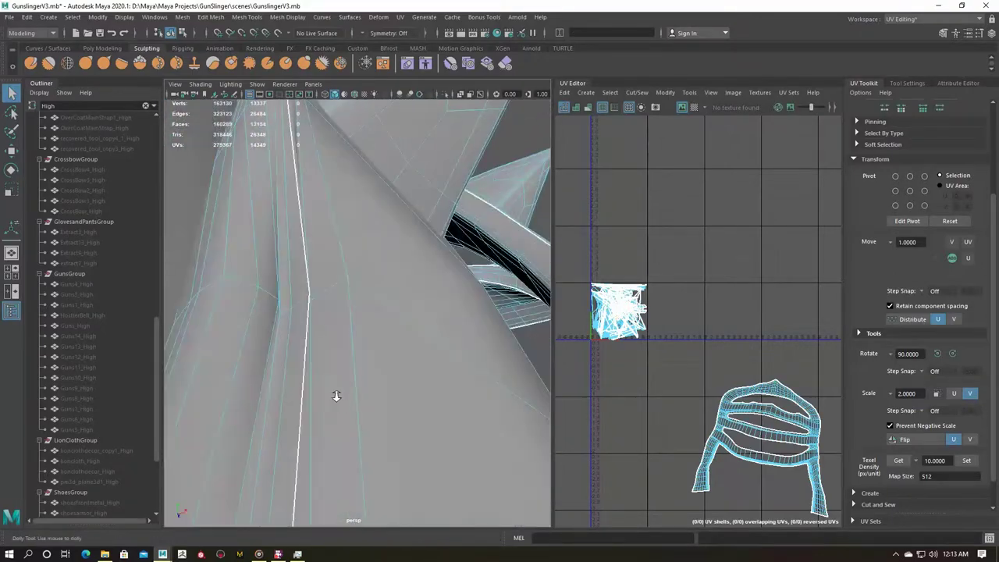
mouse_move(286, 364)
alt+mouse_down()
mouse_move(286, 348)
mouse_move(333, 350)
mouse_move(265, 366)
alt+mouse_up()
key(Delete)
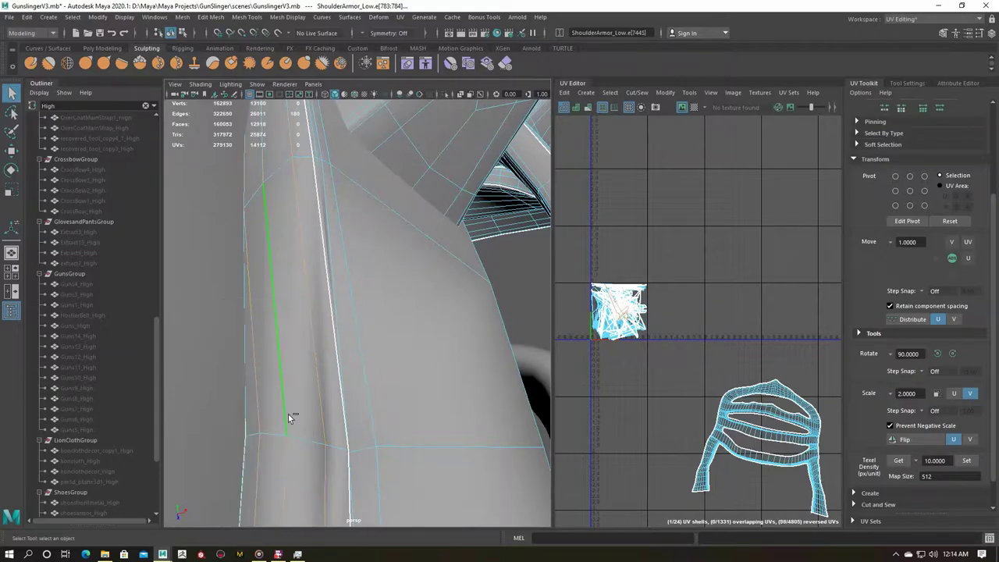
Select a different edge loop and open the Mesh Display normals options.
double_click(316, 405)
shift+right_drag(341, 261, 335, 429)
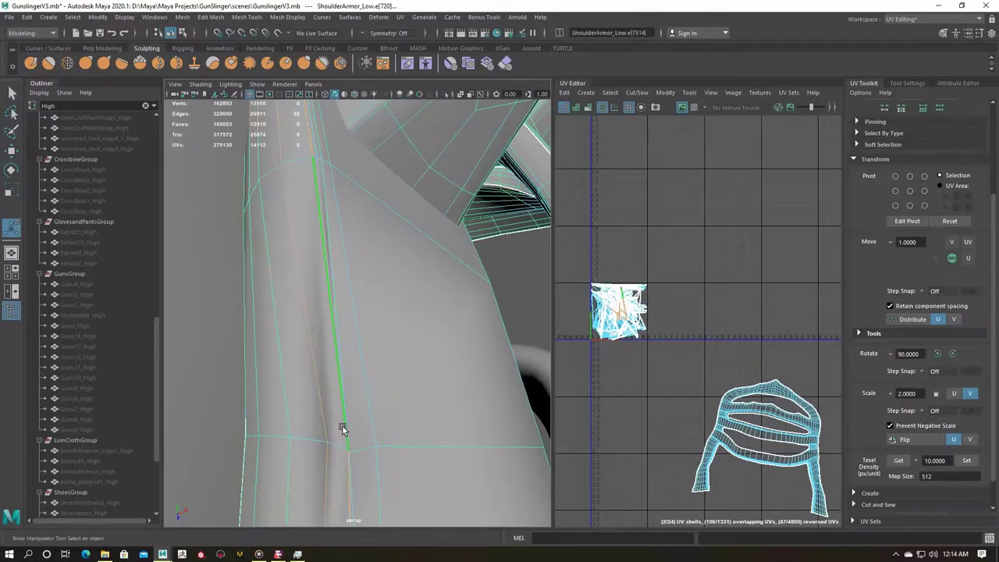
alt+drag(324, 405, 356, 351)
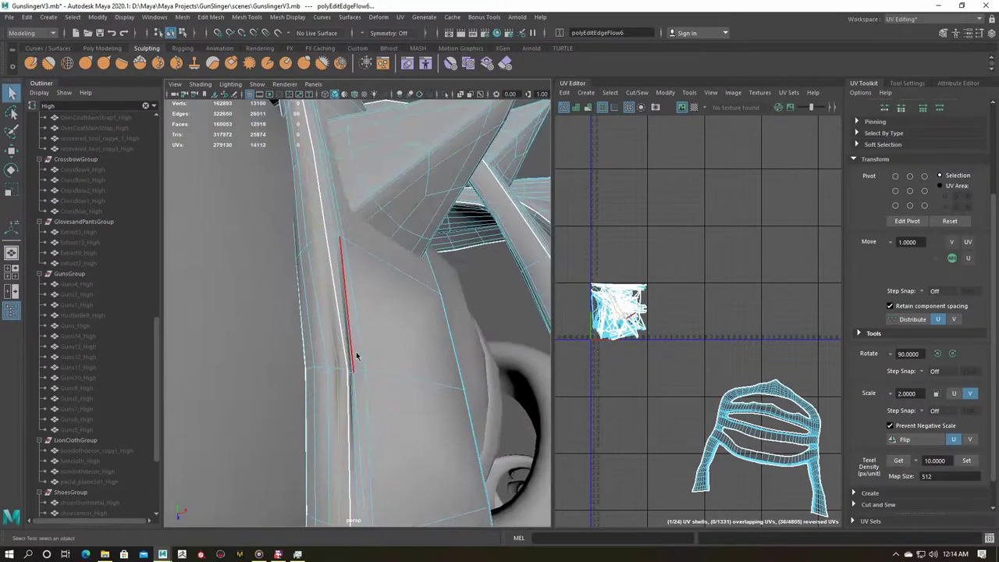
shift+right_drag(351, 262, 362, 256)
click(287, 16)
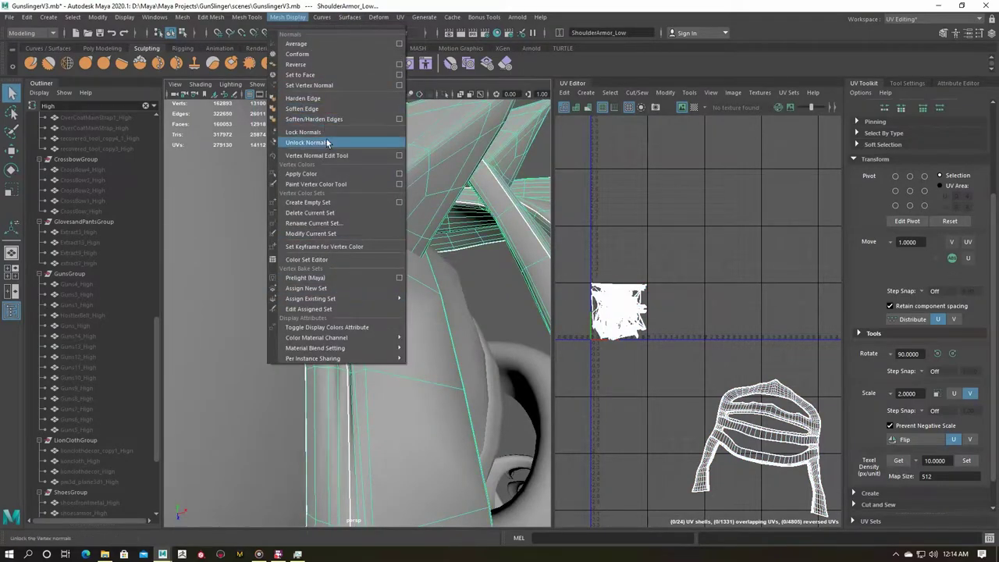
Unlock the shoulder armour's vertex normals and try edge loop selections on the spike part.
click(327, 143)
alt+drag(359, 308, 339, 288)
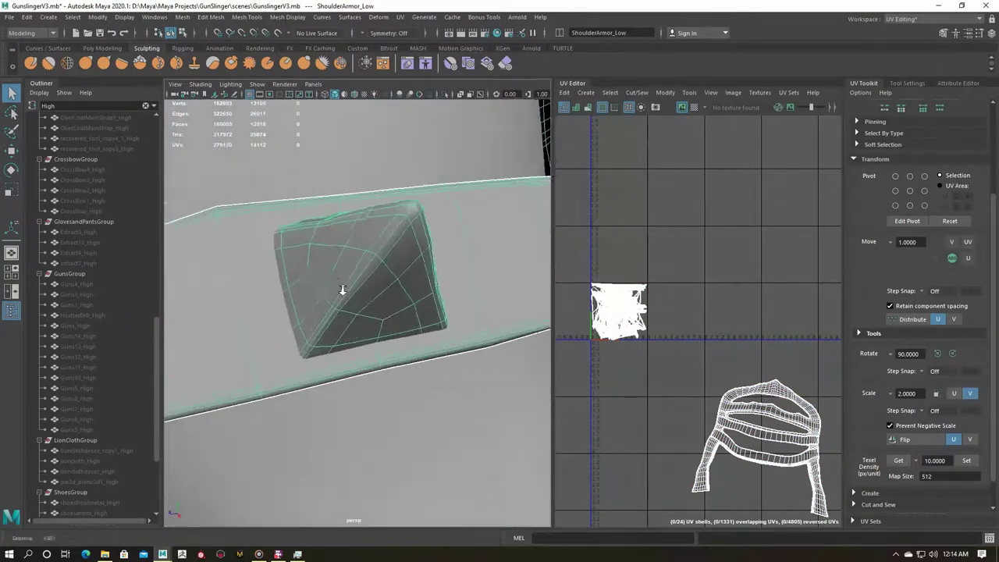
double_click(339, 287)
mouse_move(339, 287)
alt+mouse_down()
mouse_move(278, 256)
mouse_move(295, 335)
mouse_move(269, 367)
alt+mouse_up()
click(289, 346)
alt+right_drag(249, 352, 270, 373)
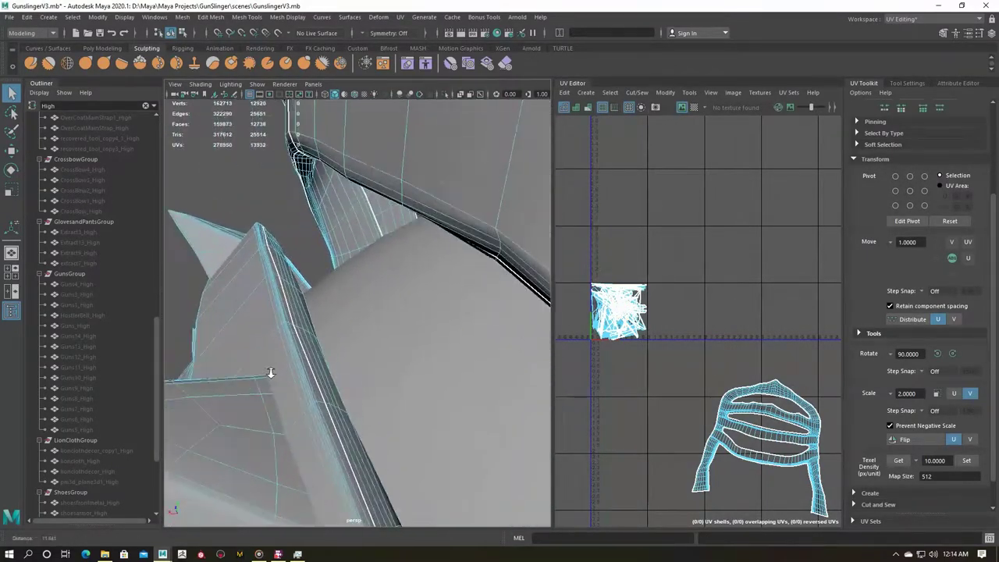
alt+drag(270, 373, 274, 391)
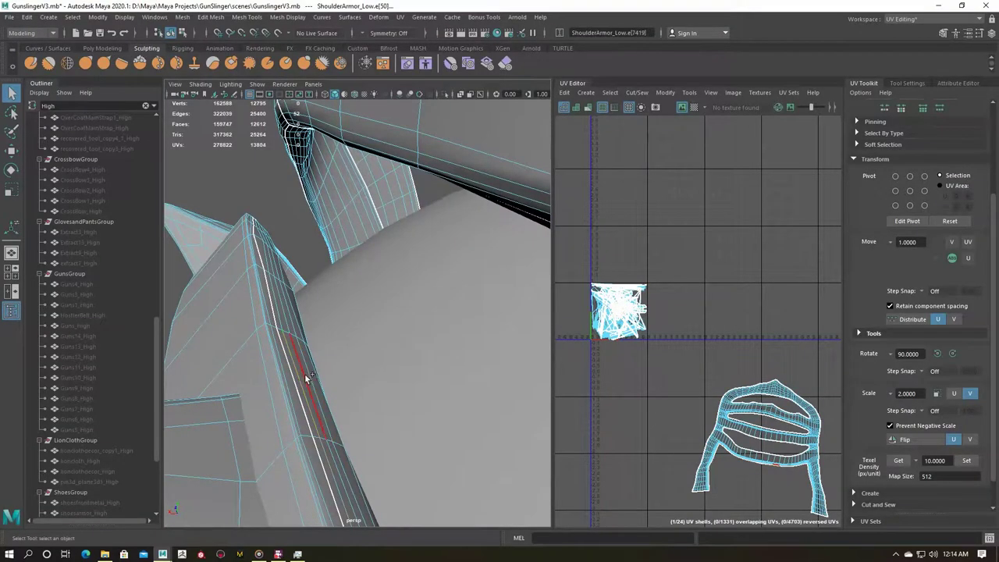
Select edge loops along the armour band, then select the shell's faces for unfolding.
click(349, 187)
alt+drag(349, 187, 255, 312)
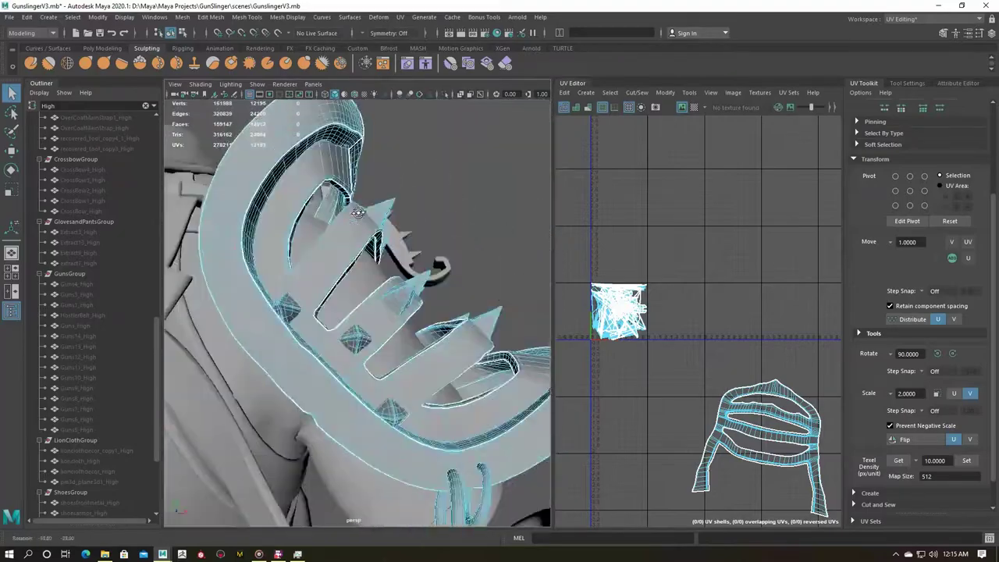
double_click(310, 347)
mouse_move(269, 298)
alt+mouse_down()
mouse_move(279, 285)
mouse_move(255, 282)
mouse_move(423, 335)
mouse_move(482, 306)
mouse_move(432, 162)
alt+mouse_up()
scroll(431, 296, up, 5)
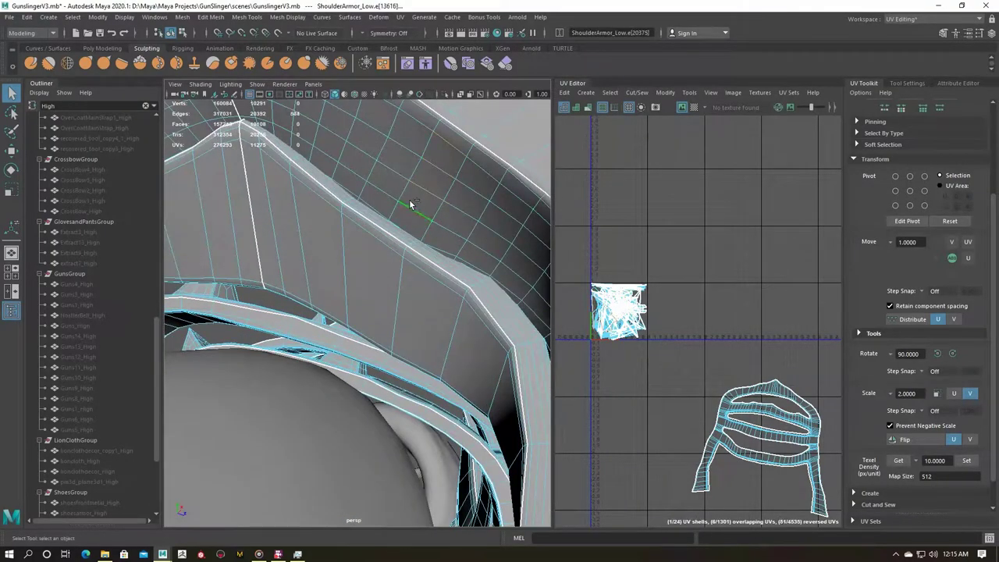
double_click(514, 316)
mouse_move(500, 320)
alt+mouse_down()
mouse_move(317, 325)
mouse_move(254, 240)
mouse_move(328, 257)
alt+mouse_up()
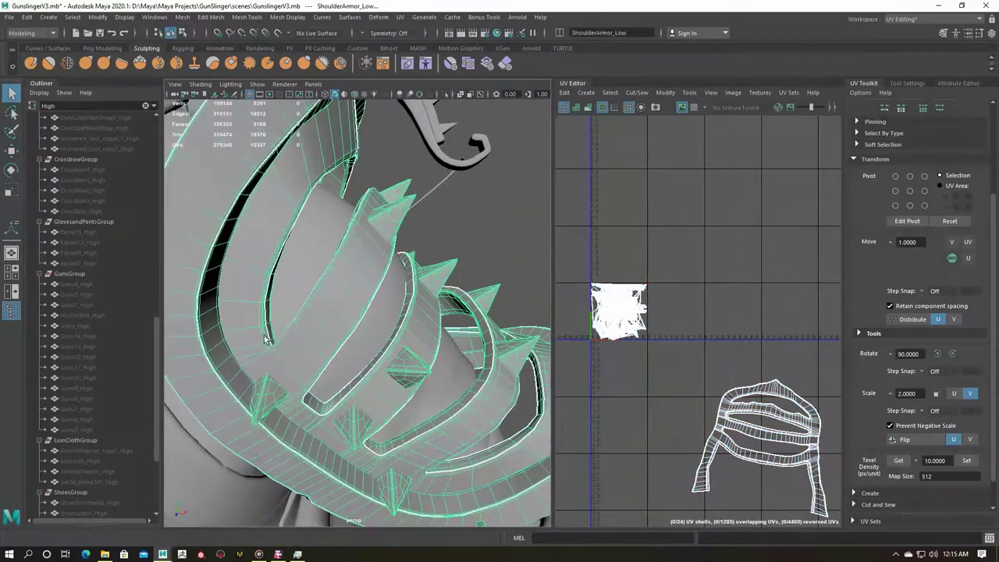
drag(577, 270, 659, 351)
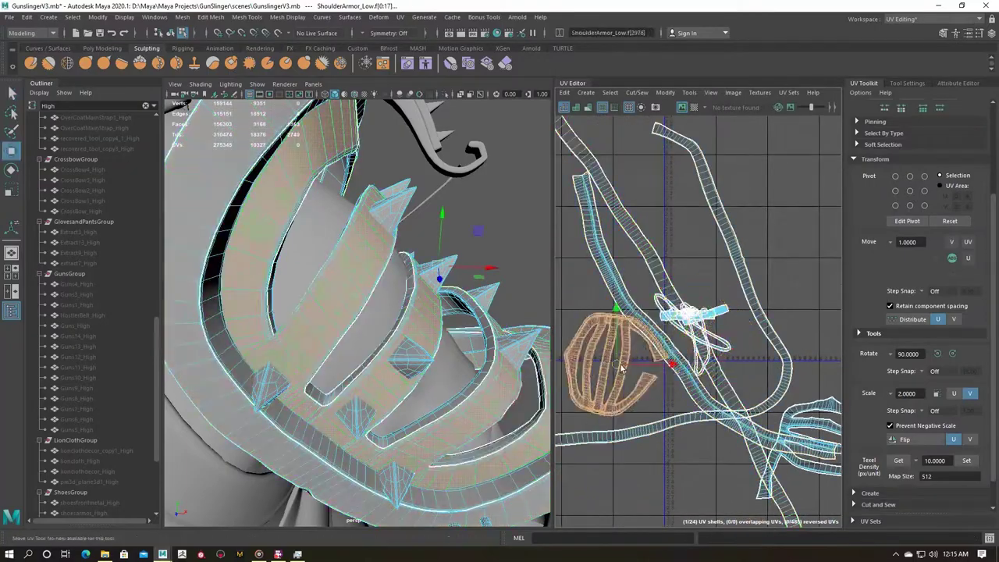
Insert a new edge from the strip's corner vertex across the corner face.
scroll(675, 355, up, 3)
scroll(677, 351, up, 2)
key(F10)
scroll(632, 216, up, 3)
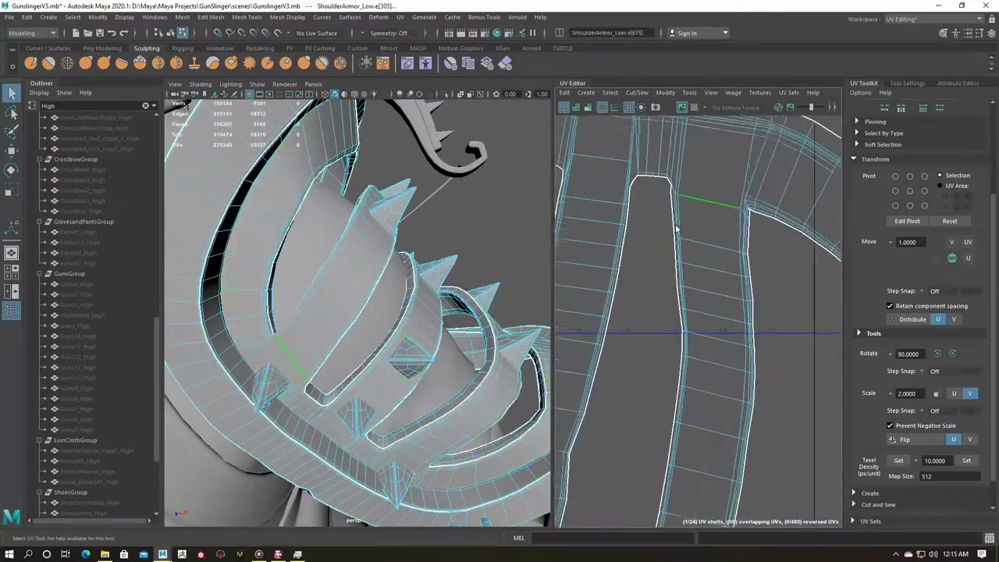
scroll(632, 216, up, 2)
scroll(636, 249, up, 2)
right_drag(601, 206, 570, 206)
click(612, 201)
key(f)
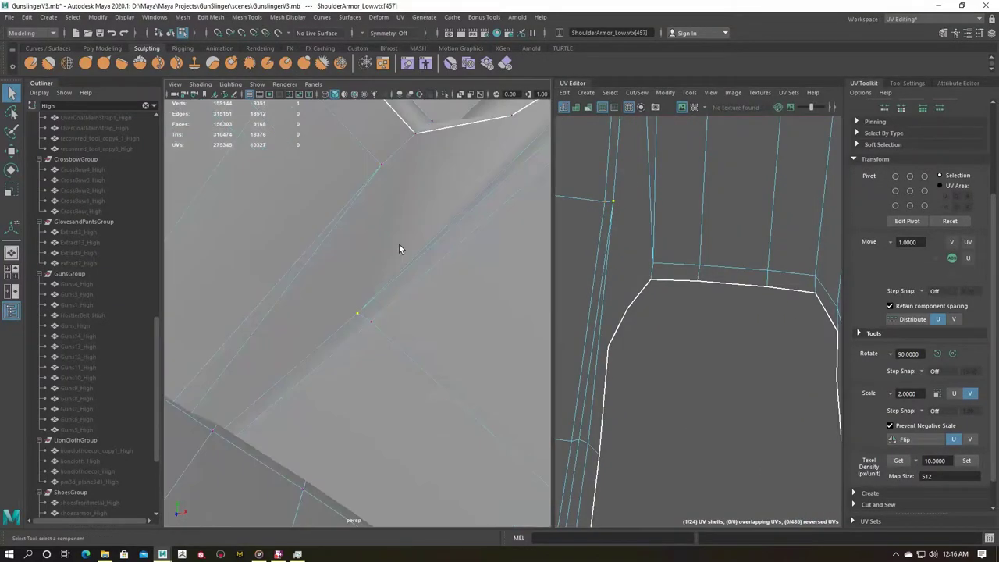
scroll(397, 248, down, 3)
scroll(391, 249, down, 2)
shift+right_drag(390, 250, 359, 317)
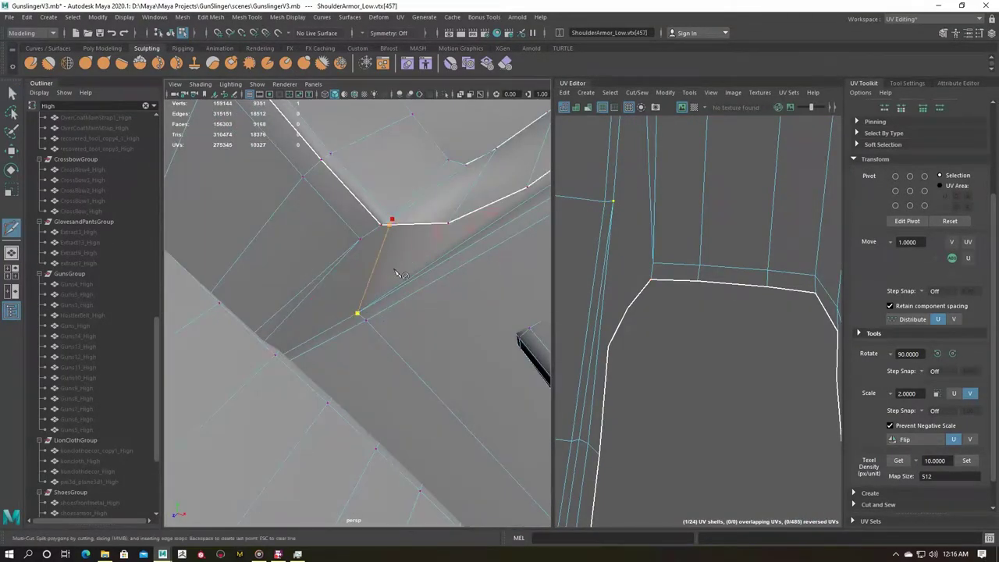
key(q)
Select the edge loop along the strip and cut it as a UV seam.
mouse_move(398, 273)
alt+mouse_down()
mouse_move(370, 257)
mouse_move(387, 253)
alt+mouse_up()
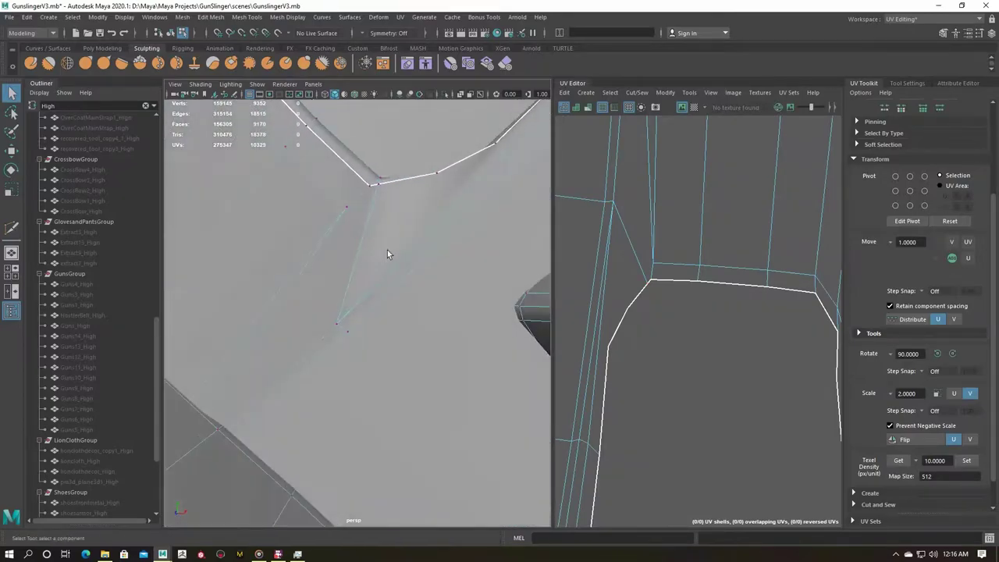
right_drag(387, 253, 390, 225)
scroll(650, 282, down, 2)
double_click(650, 282)
scroll(674, 466, down, 3)
alt+middle_drag(670, 380, 709, 437)
scroll(709, 438, up, 3)
scroll(681, 373, up, 2)
scroll(680, 373, down, 4)
scroll(703, 309, up, 2)
scroll(655, 306, up, 2)
scroll(740, 272, down, 1)
shift+right_drag(740, 272, 688, 320)
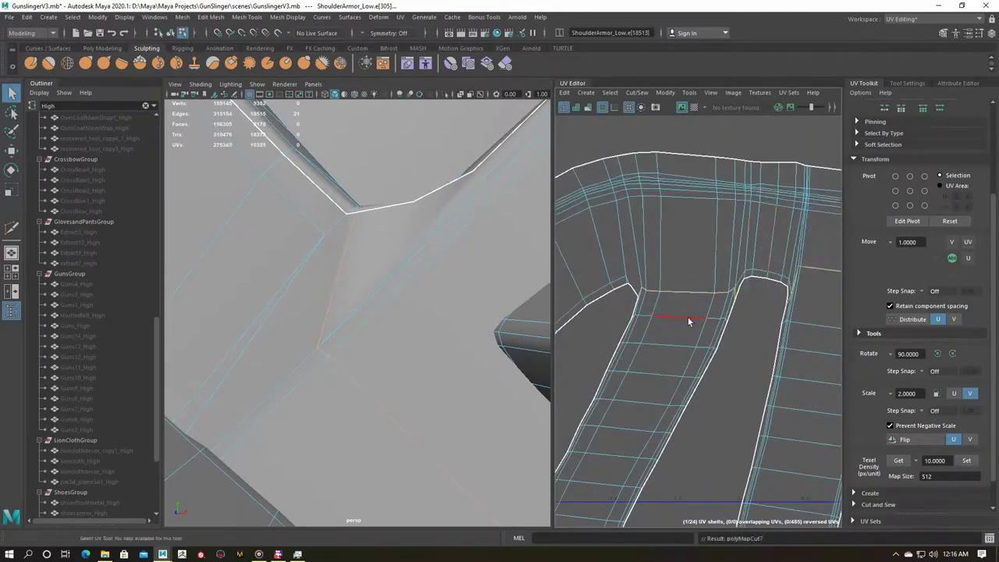
Select the two edges at the U-shaped shell corner, then select the whole shell's faces.
alt+middle_drag(688, 320, 669, 283)
click(593, 265)
alt+middle_drag(787, 348, 661, 323)
scroll(640, 327, up, 2)
double_click(609, 330)
scroll(652, 351, up, 2)
scroll(731, 361, down, 2)
scroll(731, 362, down, 3)
drag(757, 305, 655, 444)
scroll(763, 399, up, 4)
scroll(762, 400, up, 3)
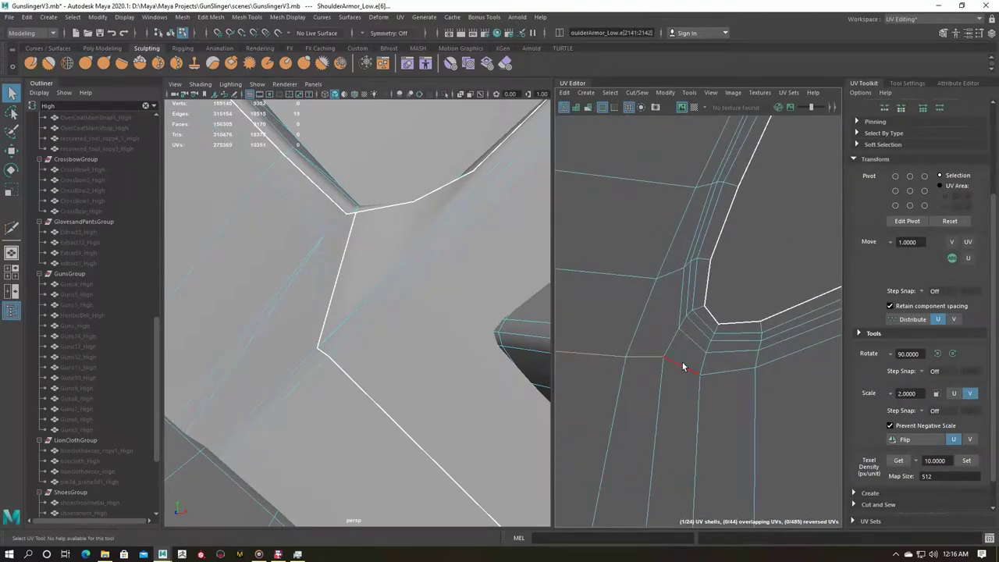
scroll(677, 411, down, 3)
scroll(734, 262, down, 2)
ctrl+right_drag(736, 359, 752, 293)
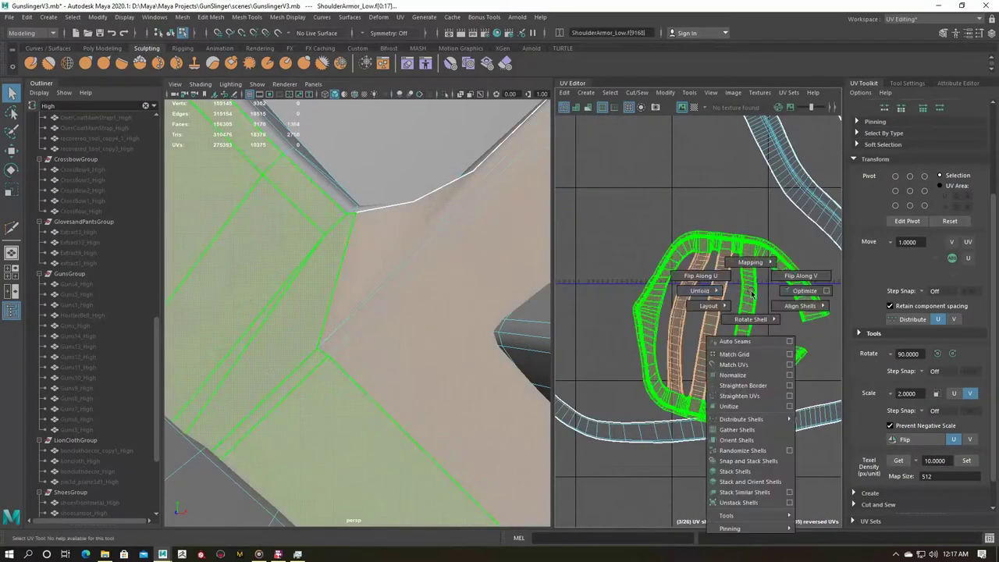
Cut a seam on the framed shoulder armor shell and unfold it.
scroll(749, 328, down, 2)
key(f)
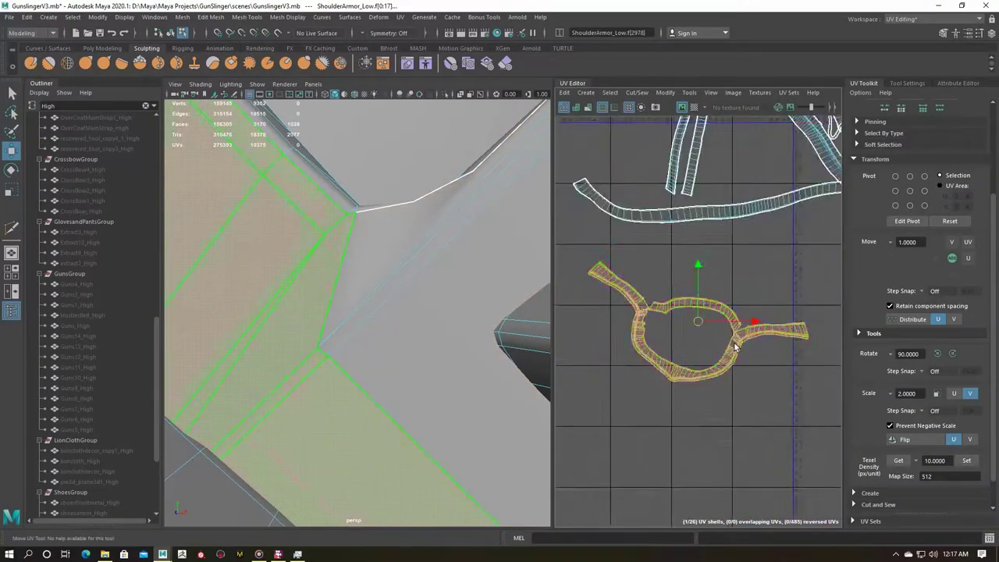
scroll(687, 379, up, 3)
right_drag(658, 368, 658, 341)
scroll(803, 436, up, 3)
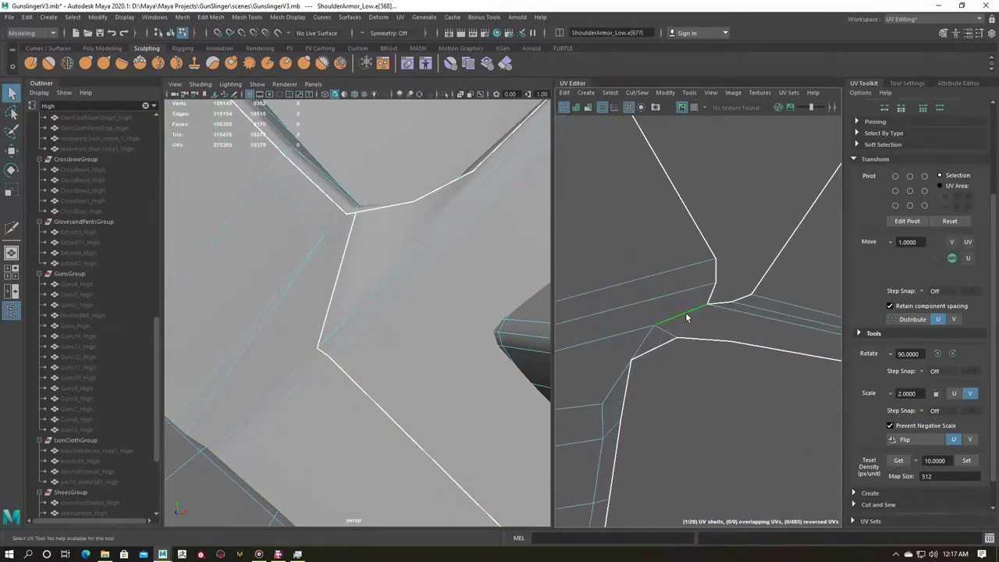
shift+right_drag(740, 350, 629, 279)
scroll(727, 398, down, 2)
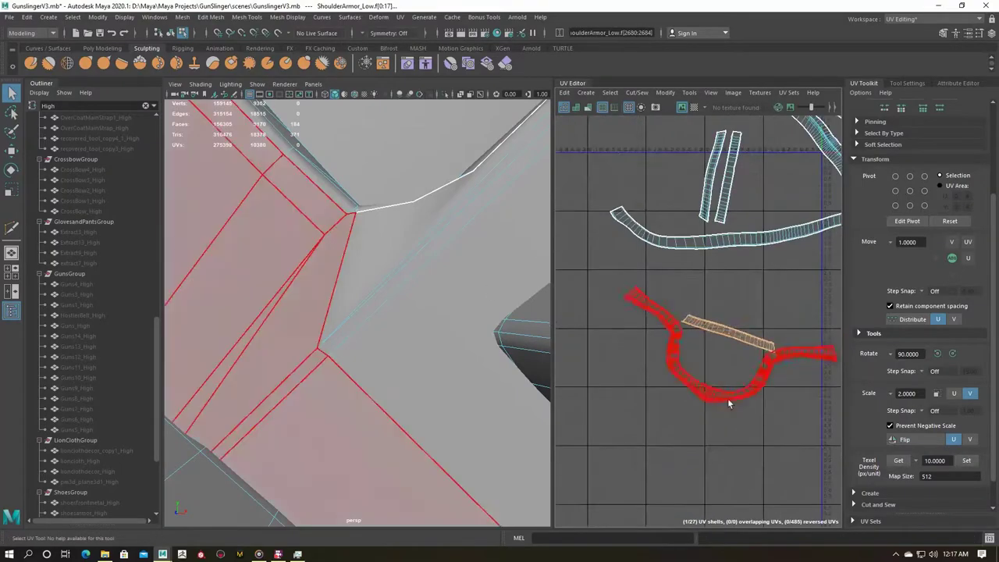
scroll(738, 361, up, 2)
scroll(737, 361, down, 2)
Cut the small armor strip off into its own UV shell and reposition it.
click(709, 314)
key(w)
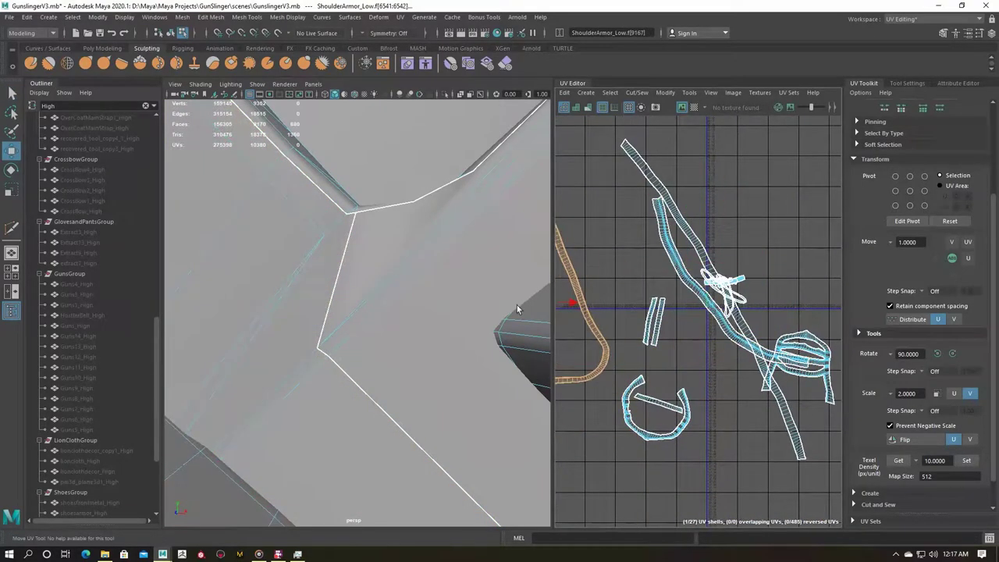
key(q)
key(f)
shift+right_drag(687, 308, 747, 316)
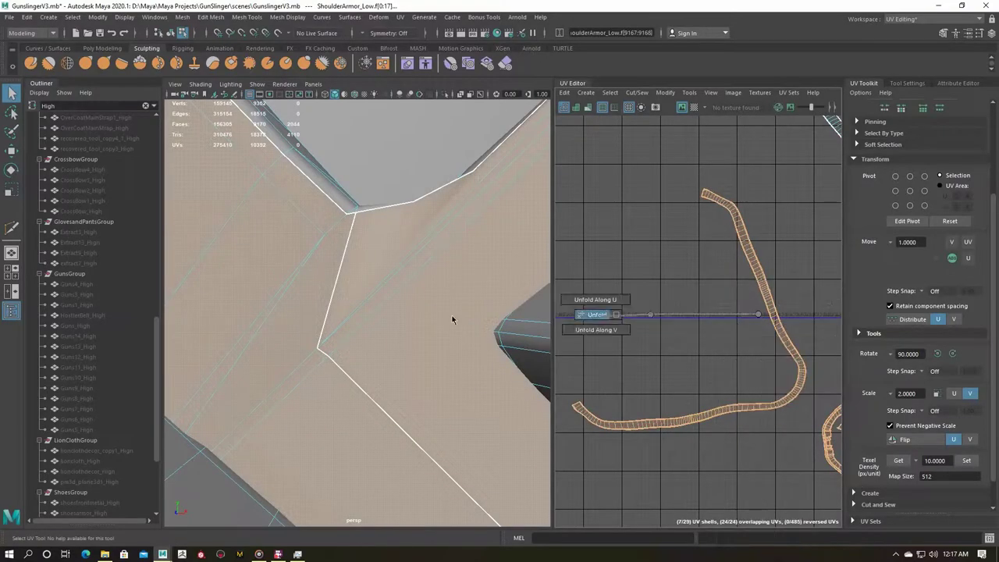
scroll(384, 319, down, 5)
scroll(713, 458, up, 3)
key(w)
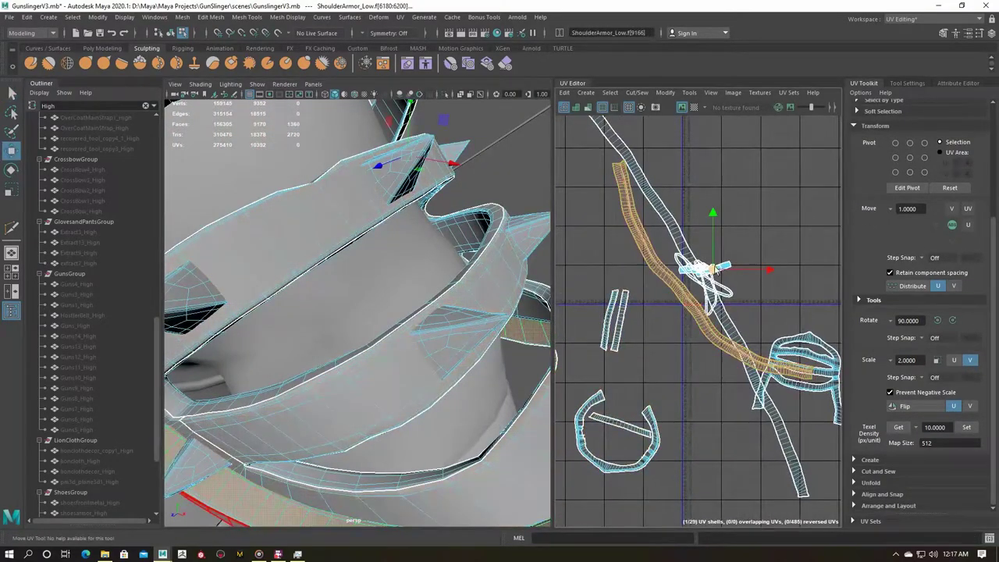
key(q)
Cut the armor band strip at a selected edge and select its surrounding edge loop.
click(675, 365)
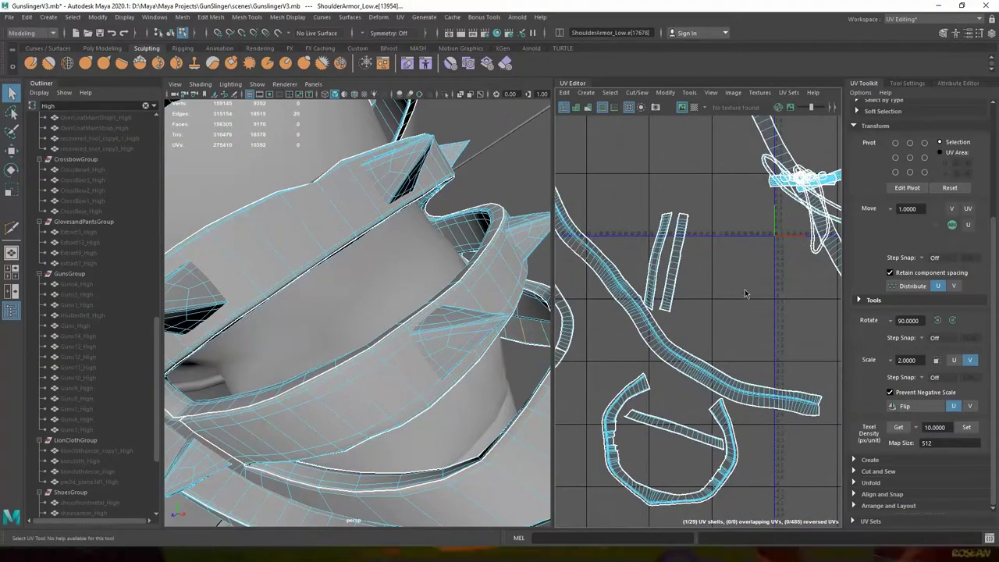
key(f)
right_drag(755, 406, 608, 226)
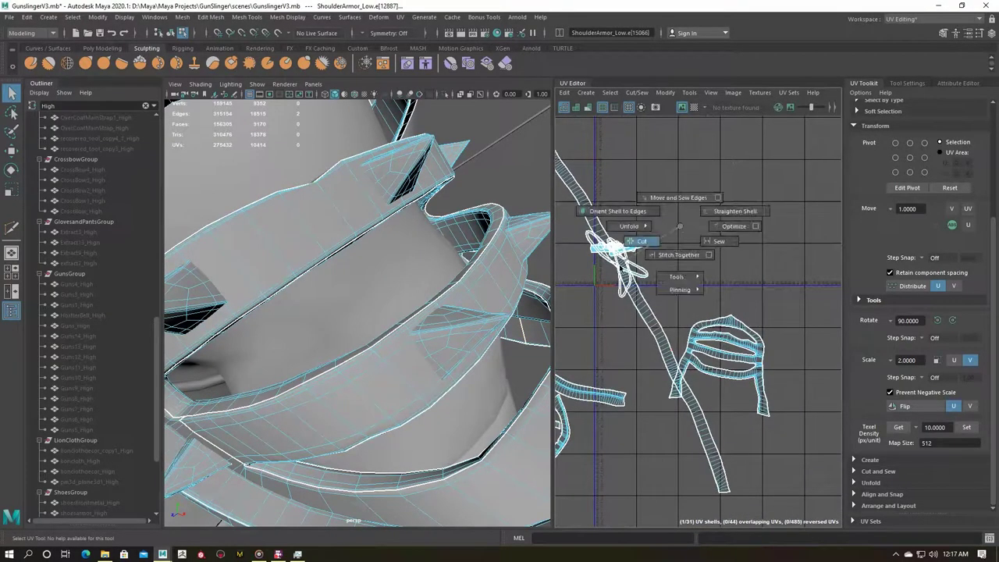
key(f)
click(670, 360)
scroll(671, 361, down, 5)
scroll(691, 321, down, 3)
shift+right_drag(647, 192, 703, 249)
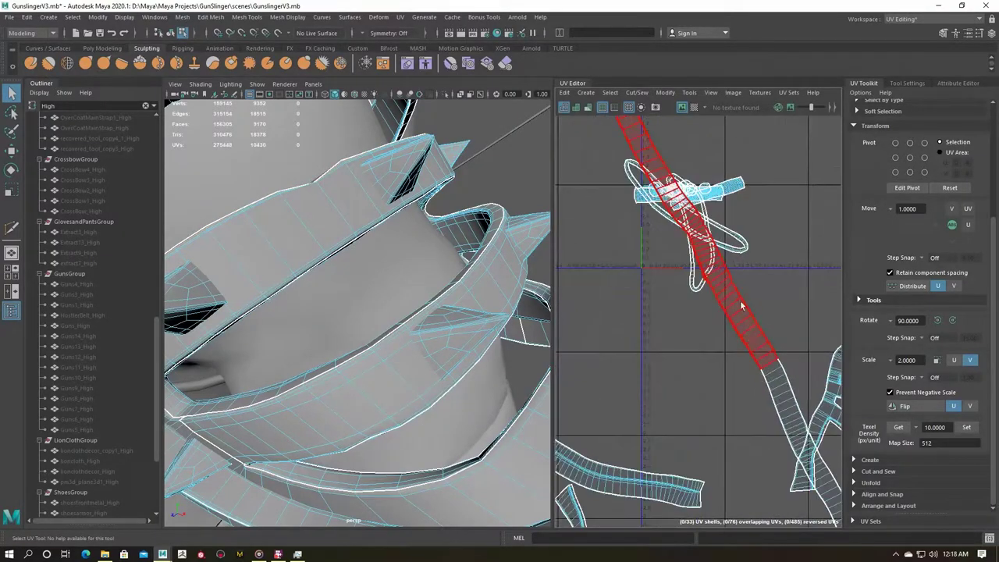
Move the newly separated strip shell into place in the UV layout.
key(w)
scroll(681, 303, up, 3)
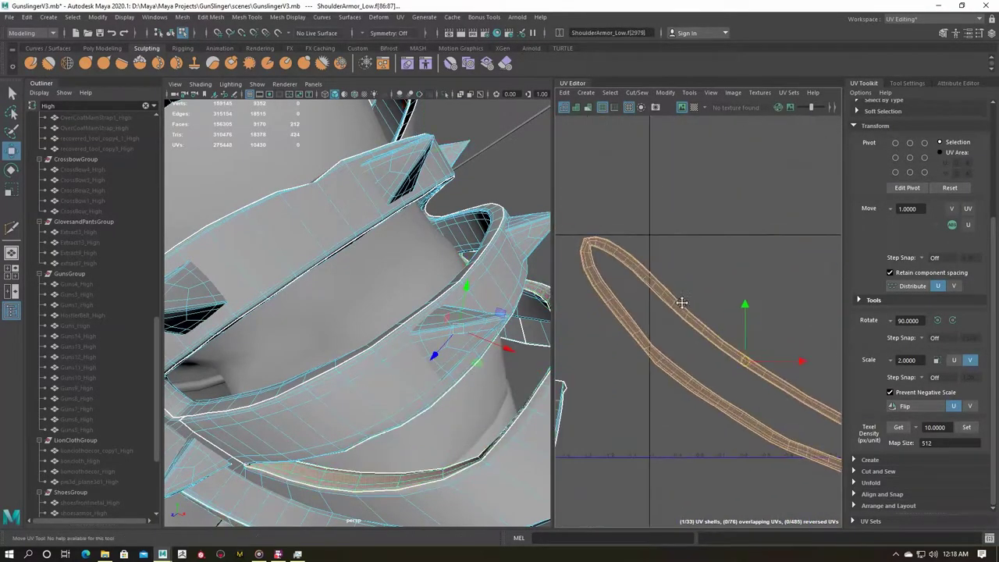
scroll(671, 367, down, 2)
scroll(581, 317, down, 3)
key(q)
scroll(711, 394, up, 4)
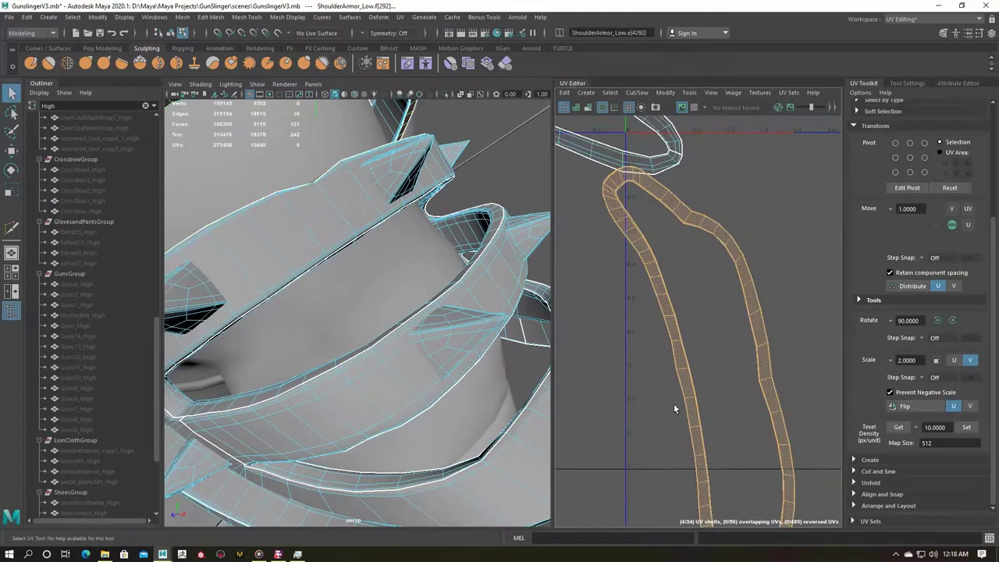
scroll(710, 397, down, 3)
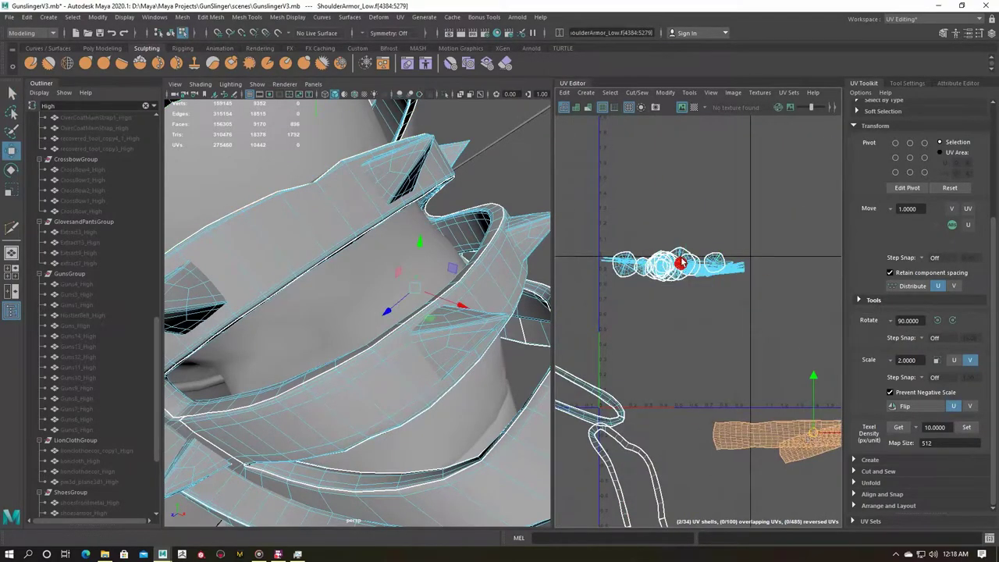
Select the gem and ring pieces and isolate them with Ctrl+1.
shift+click(684, 275)
alt+drag(448, 316, 351, 273)
key(ctrl+1)
scroll(374, 270, up, 3)
scroll(364, 268, up, 3)
scroll(226, 245, down, 5)
scroll(314, 249, up, 4)
Select an edge on the ring and begin a seam selection on a gem.
key(q)
scroll(353, 222, up, 3)
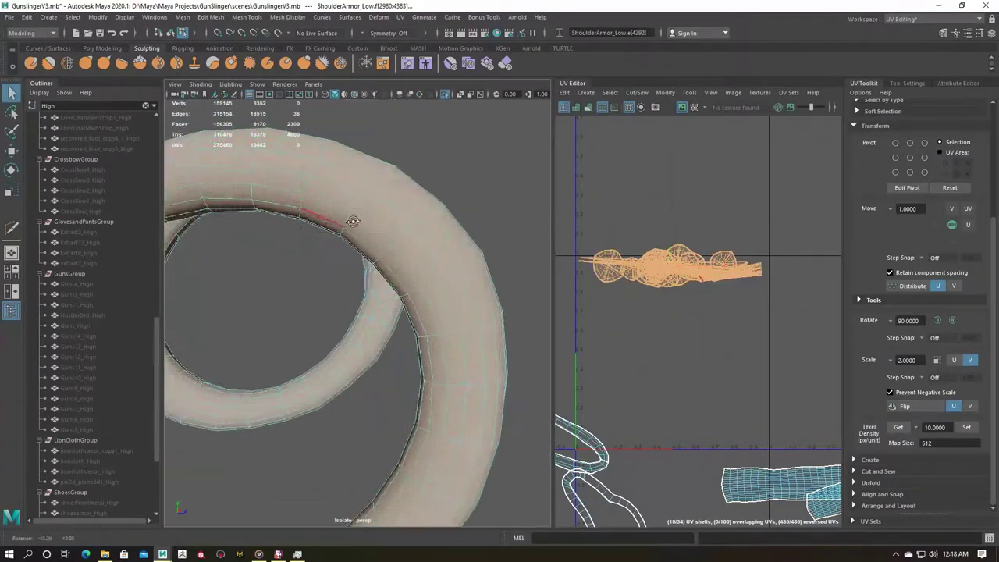
alt+drag(352, 222, 246, 302)
click(246, 302)
click(294, 293)
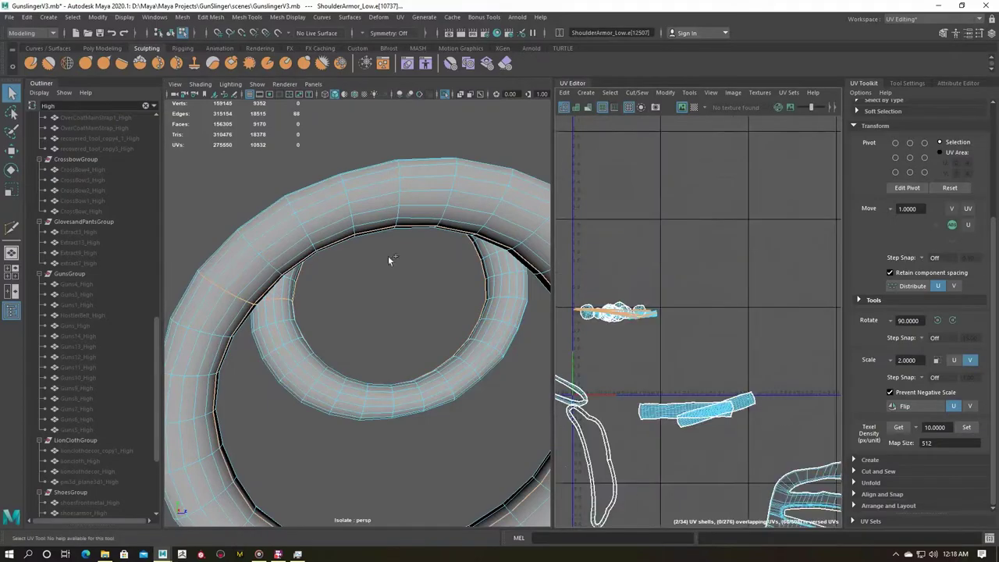
Select the edge loops around the first four gems, including the large gem, as seams.
scroll(261, 278, down, 5)
scroll(227, 245, down, 2)
scroll(311, 281, up, 4)
scroll(311, 281, down, 3)
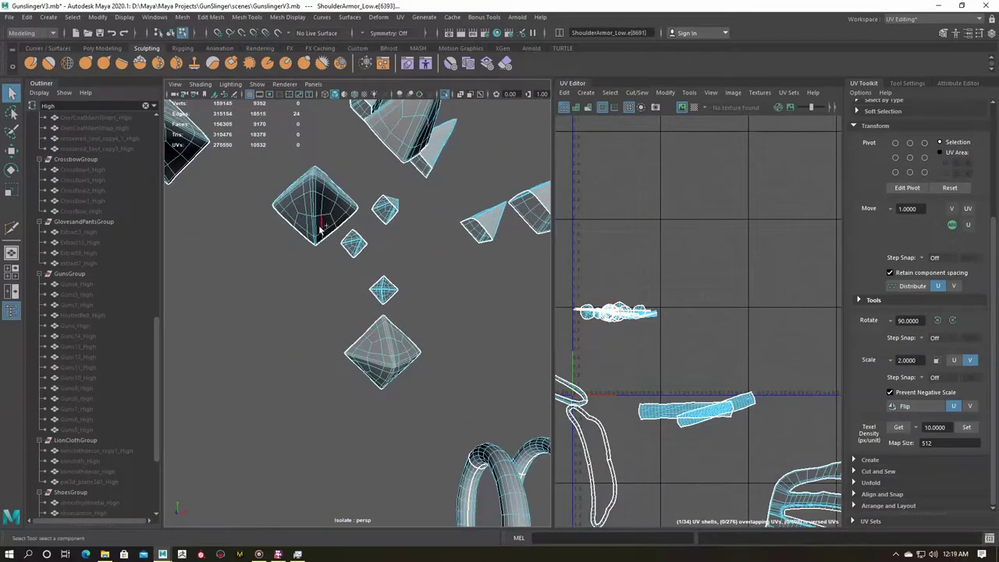
shift+double_click(328, 283)
scroll(327, 283, up, 3)
scroll(330, 281, down, 3)
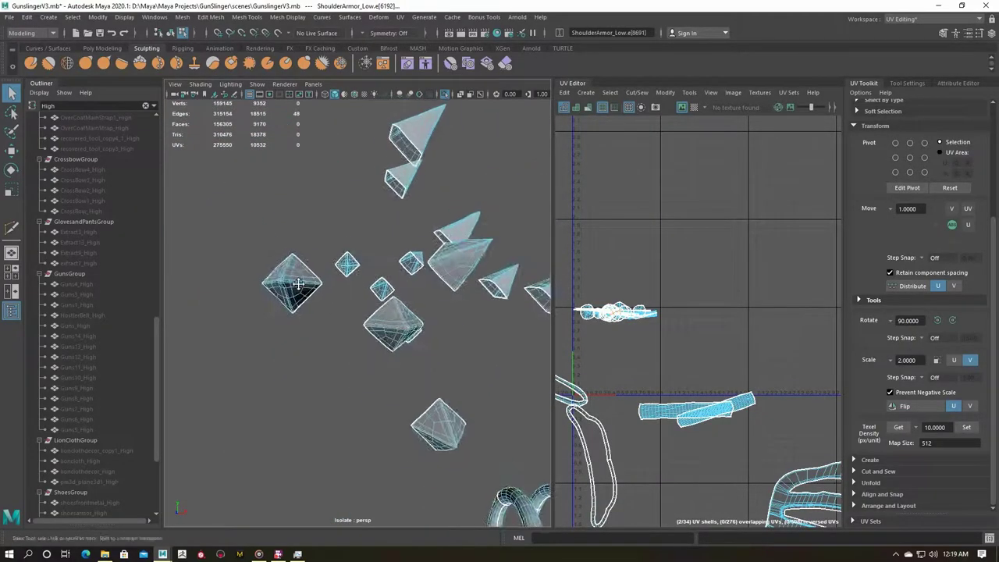
scroll(330, 288, up, 3)
shift+double_click(329, 298)
scroll(335, 293, down, 3)
scroll(353, 282, up, 3)
shift+double_click(362, 242)
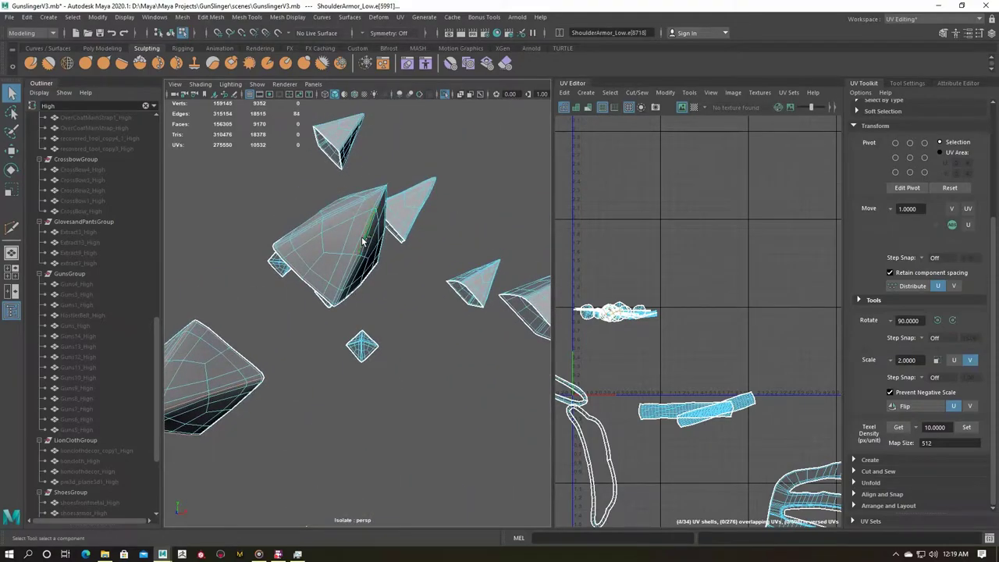
scroll(366, 198, down, 3)
shift+double_click(411, 264)
scroll(466, 325, up, 4)
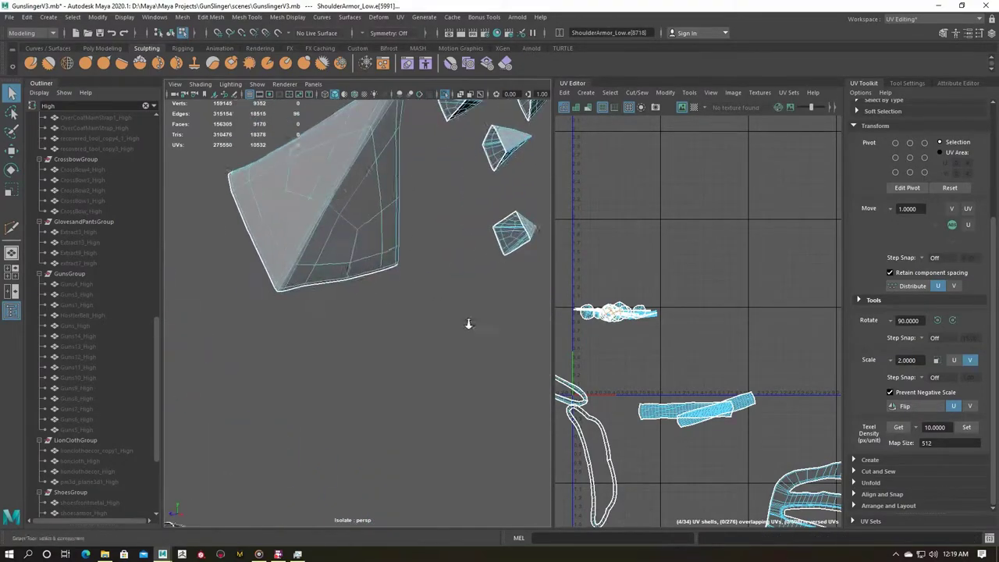
scroll(394, 330, down, 3)
scroll(410, 265, up, 3)
Add edge loops around the remaining five gems to the seam selection.
shift+double_click(409, 265)
scroll(410, 264, down, 3)
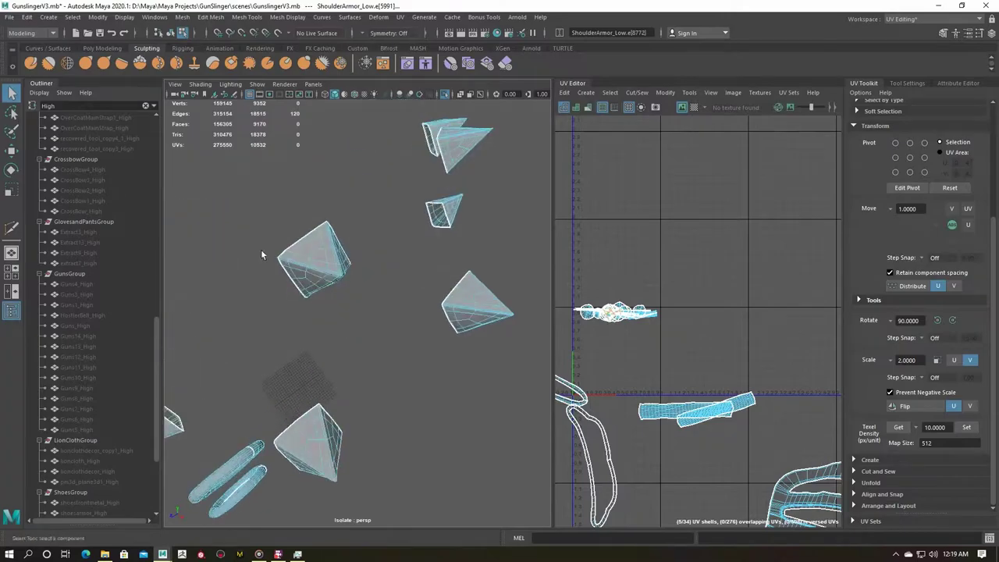
scroll(339, 218, up, 3)
scroll(339, 218, up, 3)
scroll(453, 285, down, 2)
shift+double_click(468, 404)
scroll(469, 404, down, 3)
scroll(265, 337, up, 3)
scroll(272, 331, down, 3)
scroll(292, 281, up, 3)
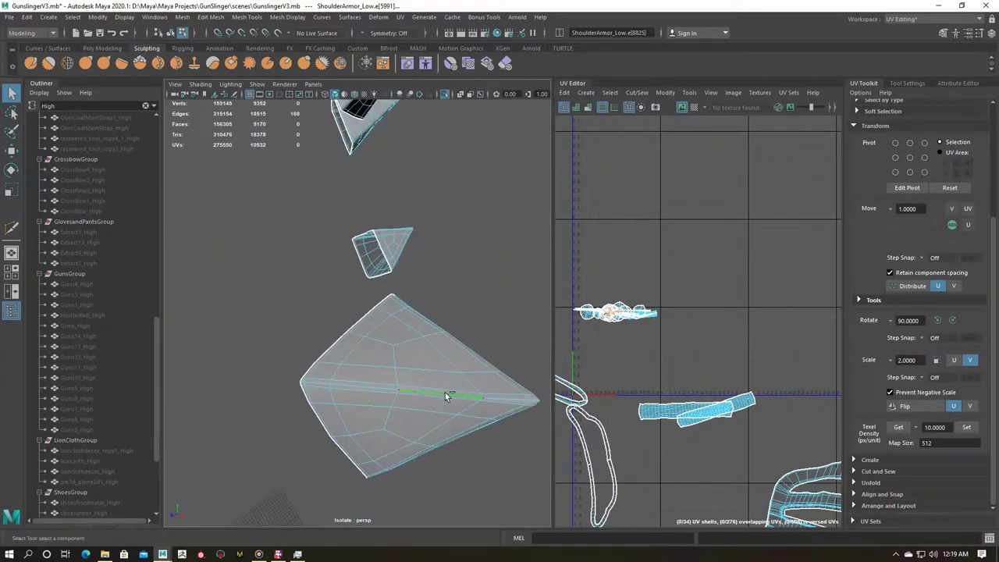
shift+double_click(445, 395)
scroll(379, 457, down, 3)
scroll(420, 339, down, 3)
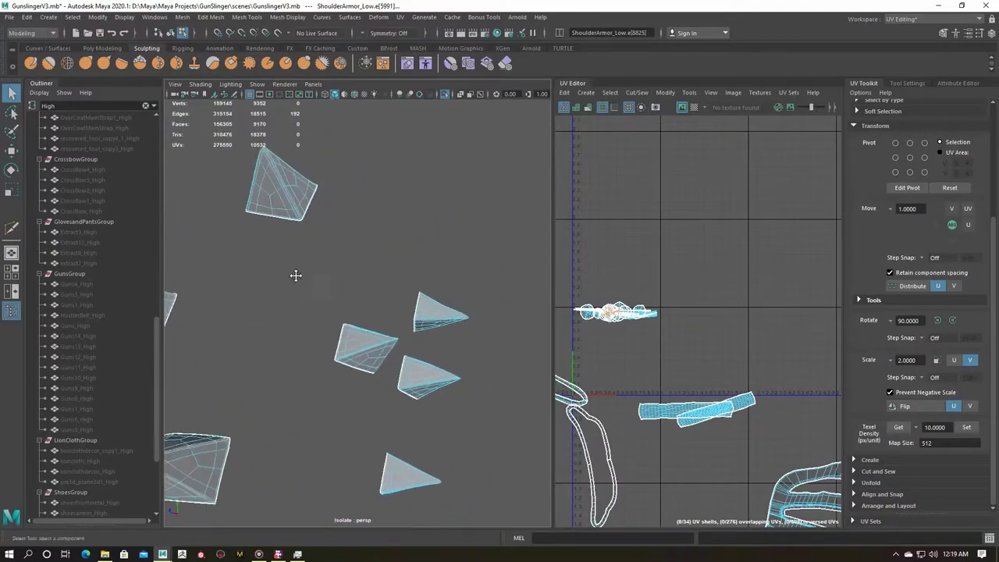
scroll(367, 367, up, 3)
shift+double_click(409, 360)
scroll(453, 408, down, 3)
scroll(424, 395, up, 3)
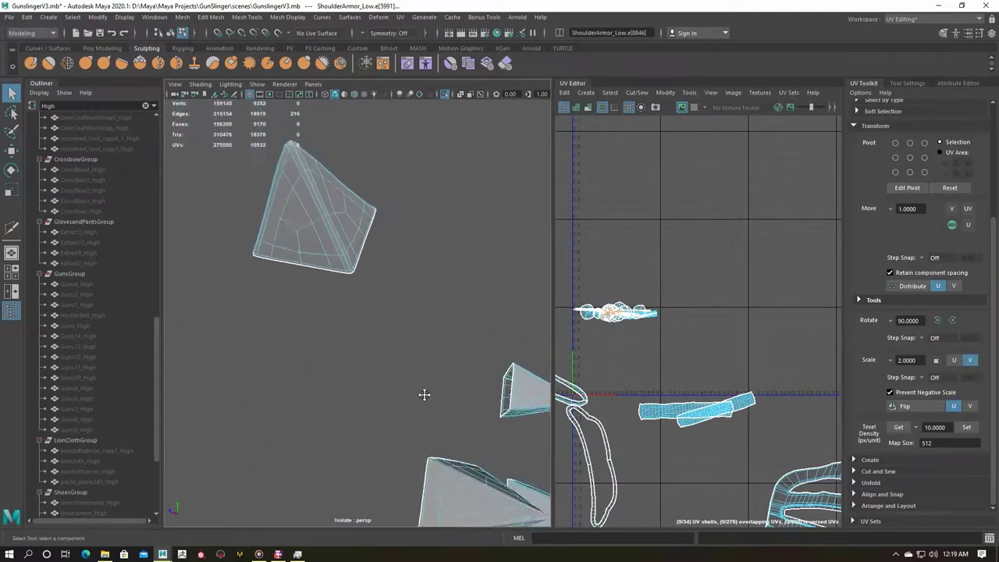
scroll(276, 187, down, 3)
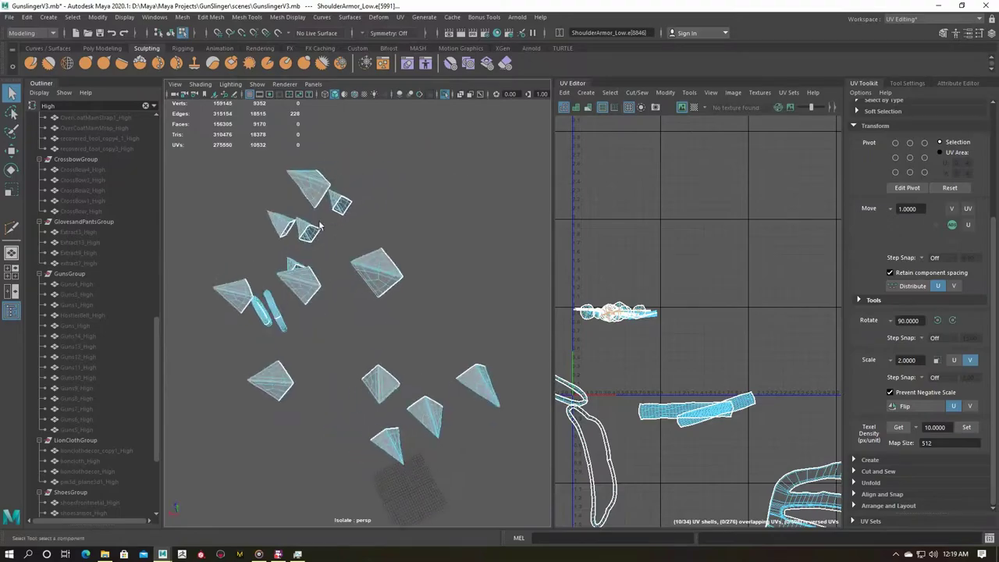
scroll(371, 242, up, 3)
shift+double_click(373, 237)
scroll(367, 289, down, 3)
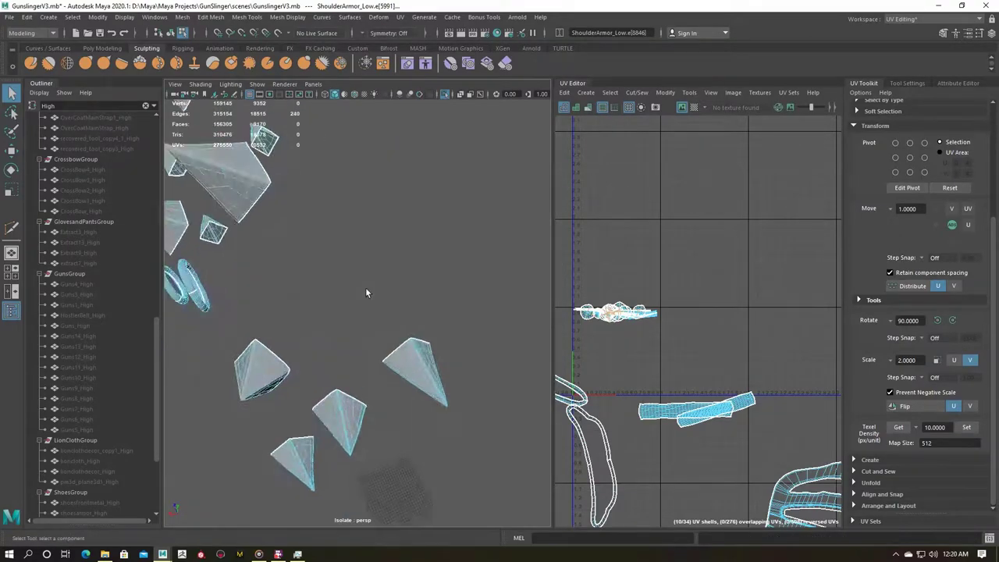
scroll(425, 328, up, 3)
scroll(459, 347, down, 3)
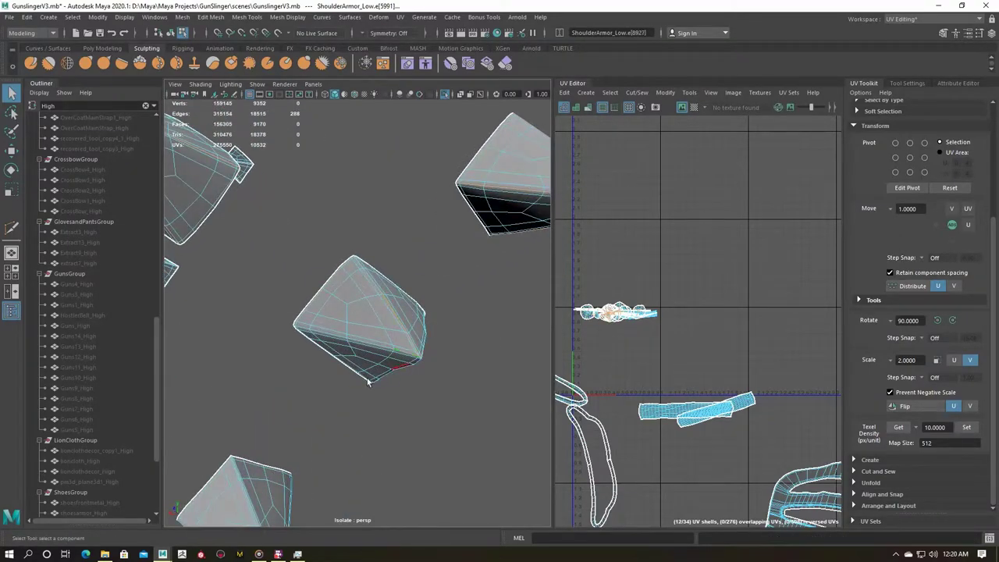
scroll(367, 380, up, 3)
Cut and unfold the armor UVs along the gem seams, then select the strap loop and armor faces.
mouse_move(593, 259)
right_down()
mouse_move(651, 279)
mouse_move(663, 335)
right_up()
scroll(353, 322, down, 3)
double_click(647, 335)
scroll(648, 285, up, 3)
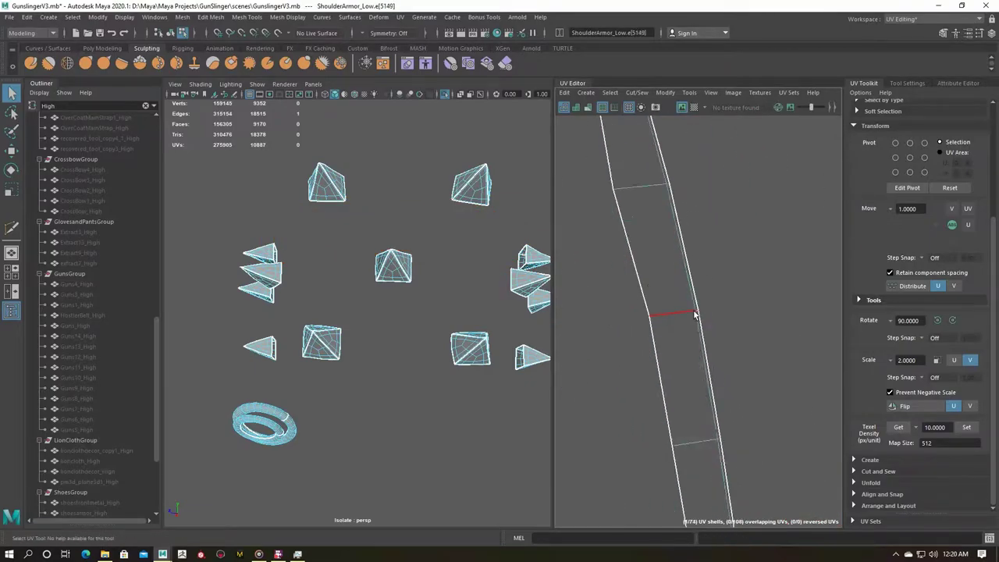
click(606, 193)
scroll(624, 258, down, 3)
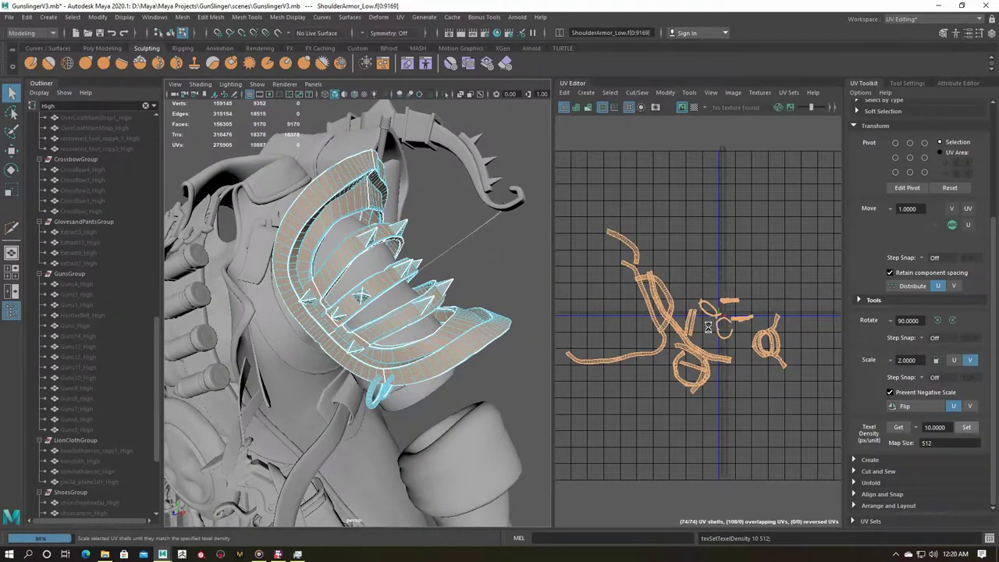
Mirror the shoulder armor to the opposite side and check both copies.
alt+drag(278, 275, 421, 277)
shift+right_drag(421, 277, 437, 359)
alt+drag(437, 359, 324, 322)
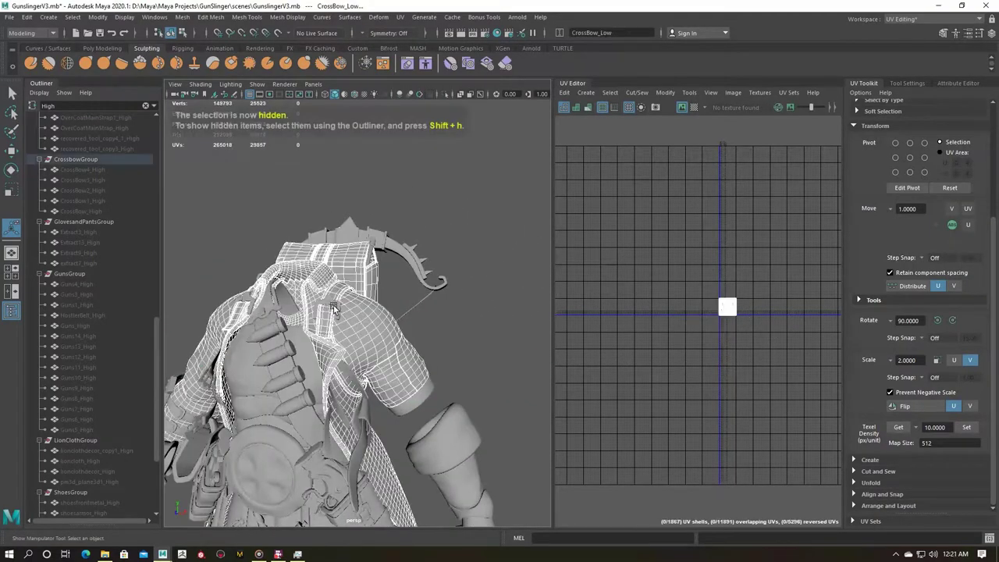
Select the bag strap, isolate it with Ctrl+1, and switch to edge selection.
click(333, 308)
key(f)
key(ctrl+1)
alt+drag(400, 327, 372, 338)
ctrl+right_drag(390, 312, 367, 320)
mouse_move(390, 312)
alt+mouse_down()
mouse_move(469, 295)
mouse_move(361, 314)
mouse_move(336, 285)
alt+mouse_up()
click(412, 330)
scroll(319, 370, up, 3)
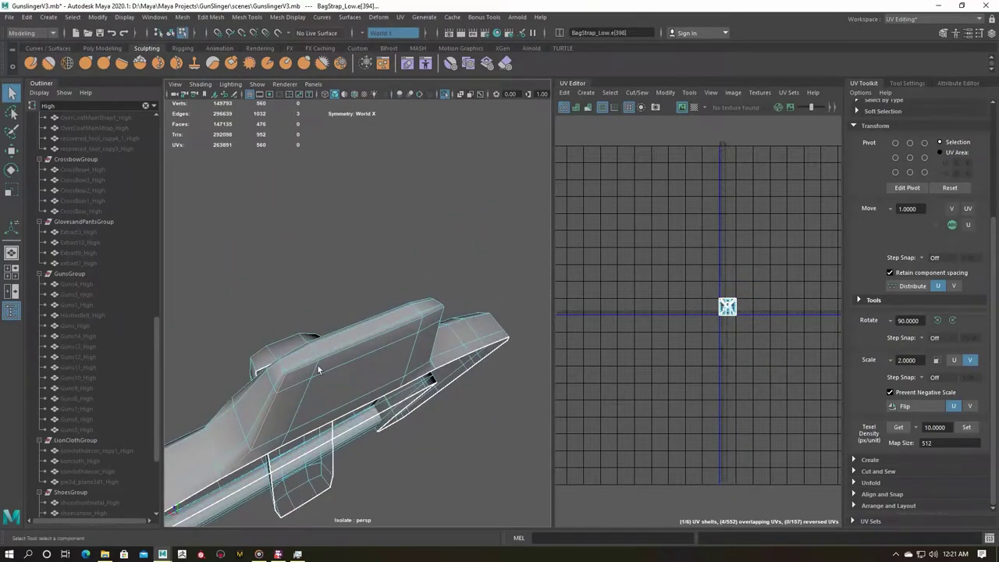
mouse_move(366, 376)
alt+mouse_down()
mouse_move(324, 285)
mouse_move(523, 361)
mouse_move(379, 335)
mouse_move(314, 302)
mouse_move(352, 330)
mouse_move(317, 326)
alt+mouse_up()
Add two strap edge loops as seams and pick seam edges on the strap loop.
double_click(314, 302)
shift+double_click(352, 330)
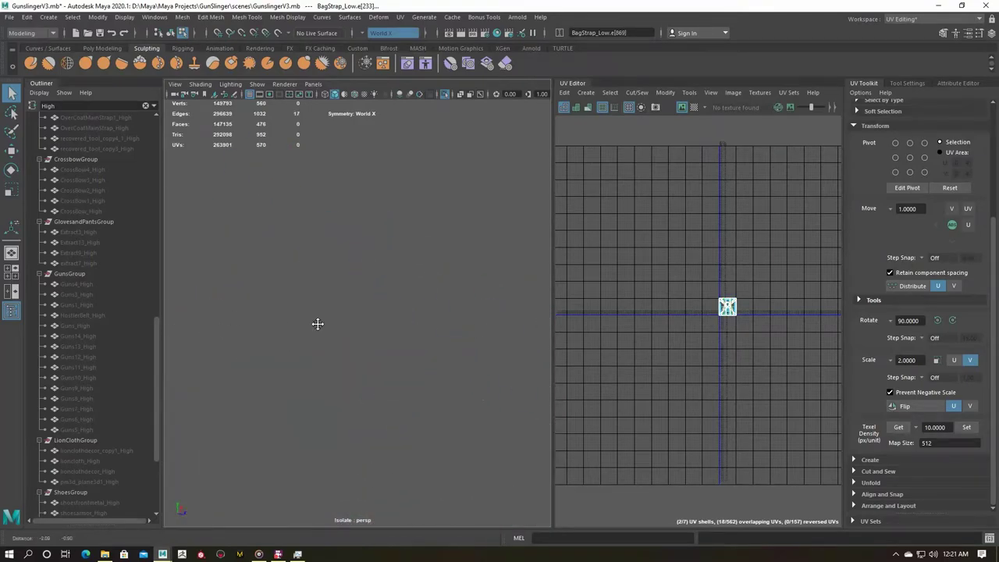
alt+right_drag(317, 326, 315, 292)
mouse_move(315, 293)
alt+mouse_down()
mouse_move(320, 353)
mouse_move(336, 339)
mouse_move(377, 337)
alt+mouse_up()
scroll(320, 355, up, 3)
scroll(369, 332, up, 3)
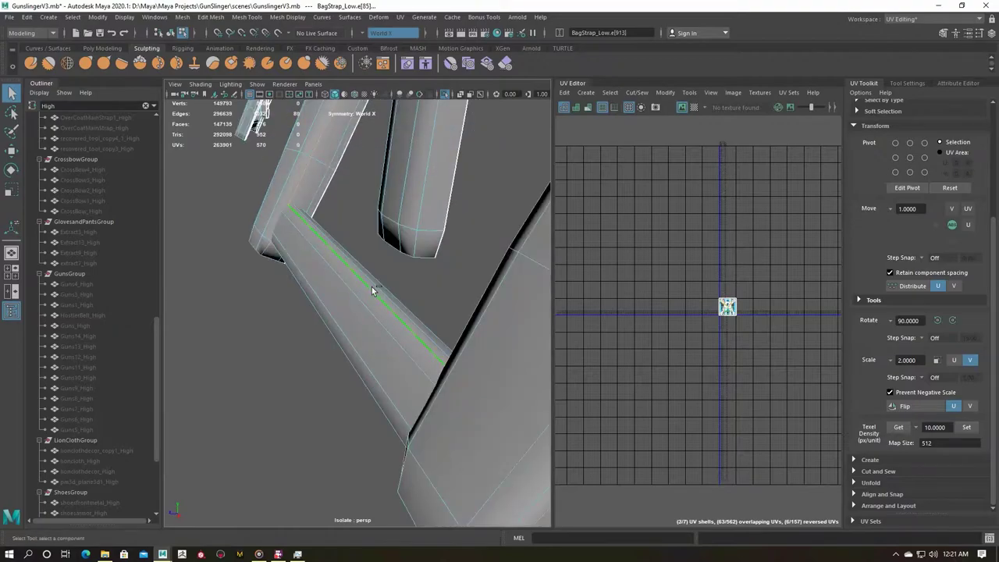
mouse_move(371, 286)
alt+mouse_down()
mouse_move(335, 289)
mouse_move(386, 368)
alt+mouse_up()
mouse_move(453, 419)
alt+mouse_down()
mouse_move(511, 369)
mouse_move(444, 481)
mouse_move(354, 379)
alt+mouse_up()
click(338, 441)
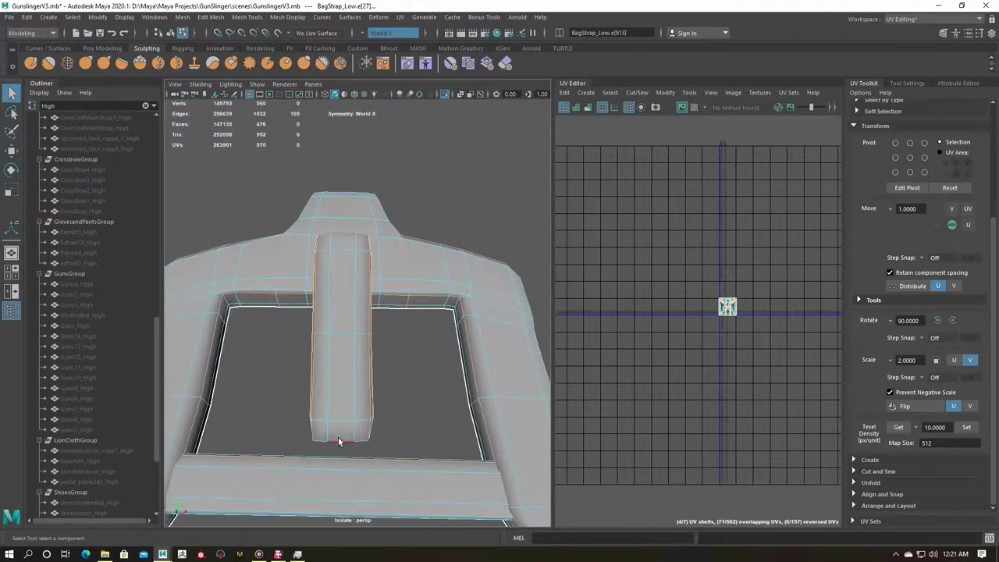
click(357, 449)
alt+drag(358, 448, 382, 329)
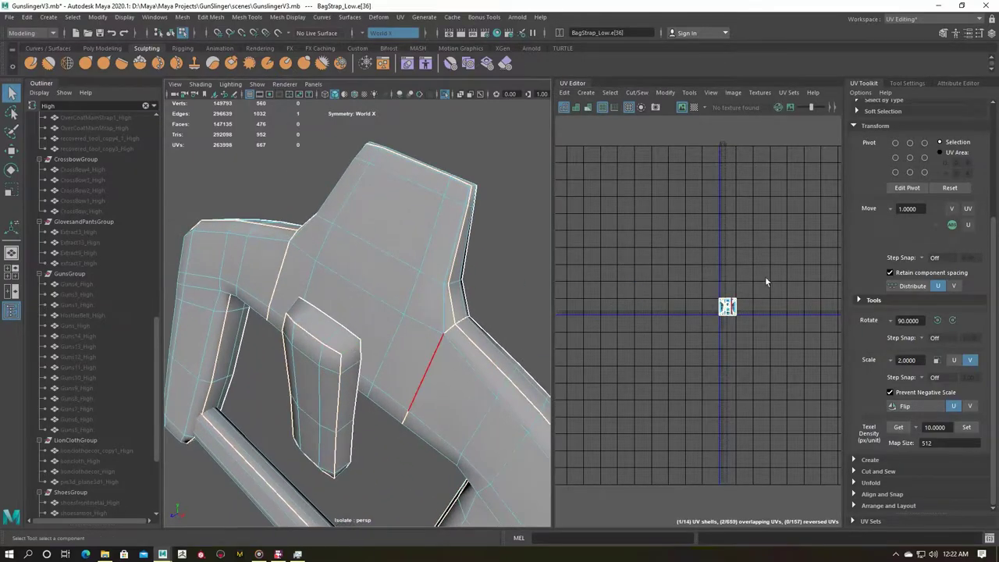
Select edge loops around the buckle frame and its sides as seams.
mouse_move(381, 329)
alt+mouse_down()
mouse_move(258, 379)
mouse_move(356, 415)
mouse_move(380, 501)
mouse_move(357, 408)
mouse_move(296, 430)
mouse_move(370, 348)
mouse_move(288, 421)
mouse_move(245, 430)
mouse_move(464, 472)
mouse_move(377, 364)
mouse_move(361, 364)
mouse_move(383, 295)
mouse_move(426, 326)
mouse_move(423, 379)
mouse_move(307, 363)
mouse_move(320, 417)
alt+mouse_up()
click(380, 501)
double_click(377, 364)
shift+double_click(382, 288)
shift+double_click(318, 274)
mouse_move(318, 274)
alt+mouse_down()
mouse_move(315, 341)
mouse_move(315, 316)
alt+mouse_up()
double_click(462, 361)
mouse_move(462, 361)
alt+mouse_down()
mouse_move(401, 357)
mouse_move(391, 424)
mouse_move(421, 406)
mouse_move(328, 416)
mouse_move(457, 383)
alt+mouse_up()
shift+double_click(388, 430)
scroll(286, 364, down, 5)
Unfold the strap UVs and give its UV shells texel density 10 at map size 512.
key(f)
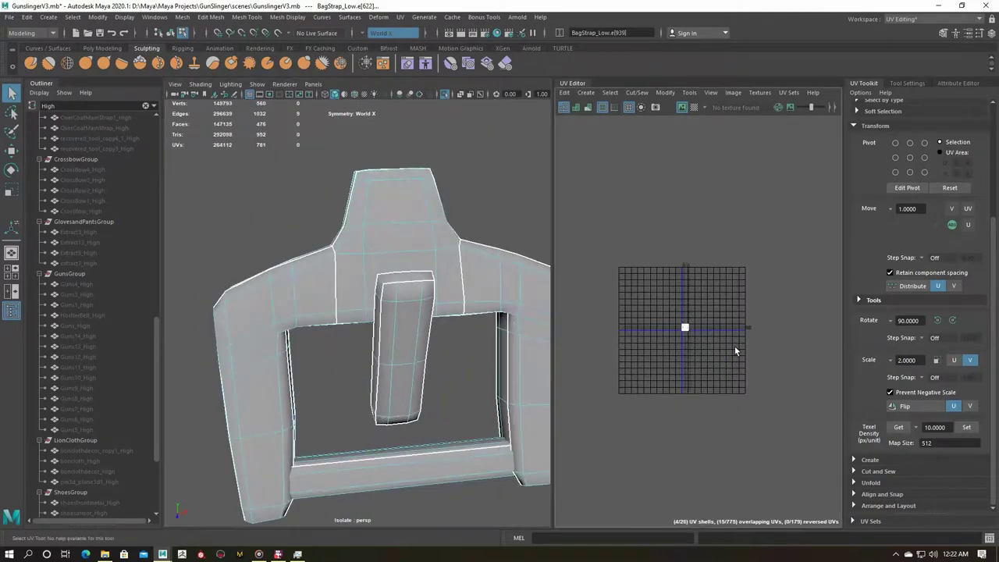
shift+right_drag(734, 345, 734, 312)
key(f)
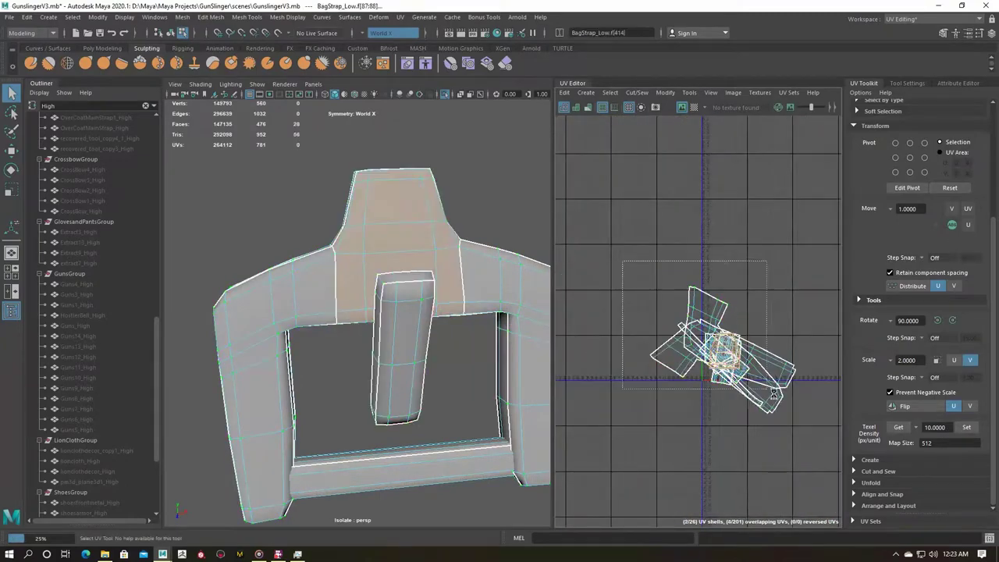
click(669, 336)
click(789, 392)
click(966, 427)
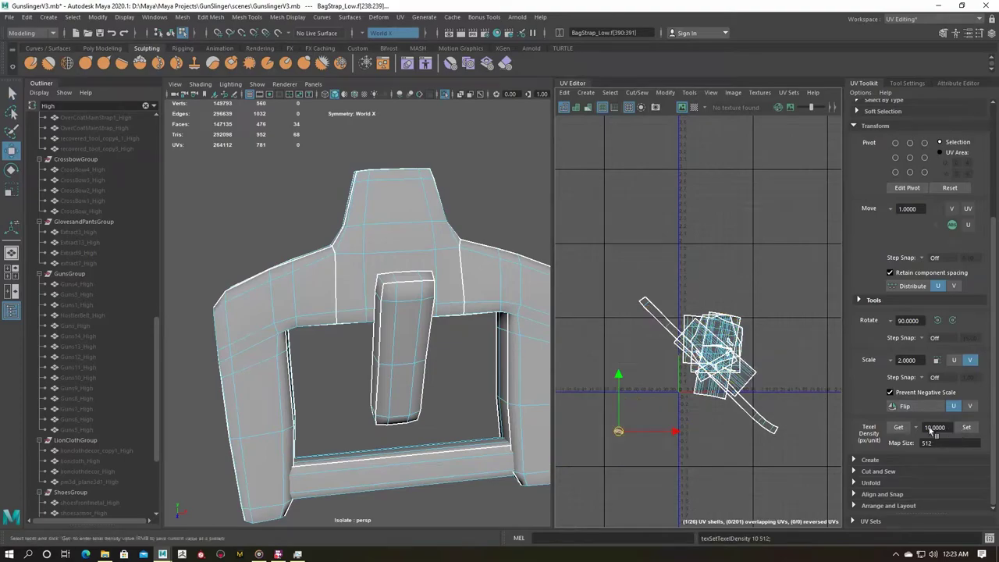
key(ctrl+z)
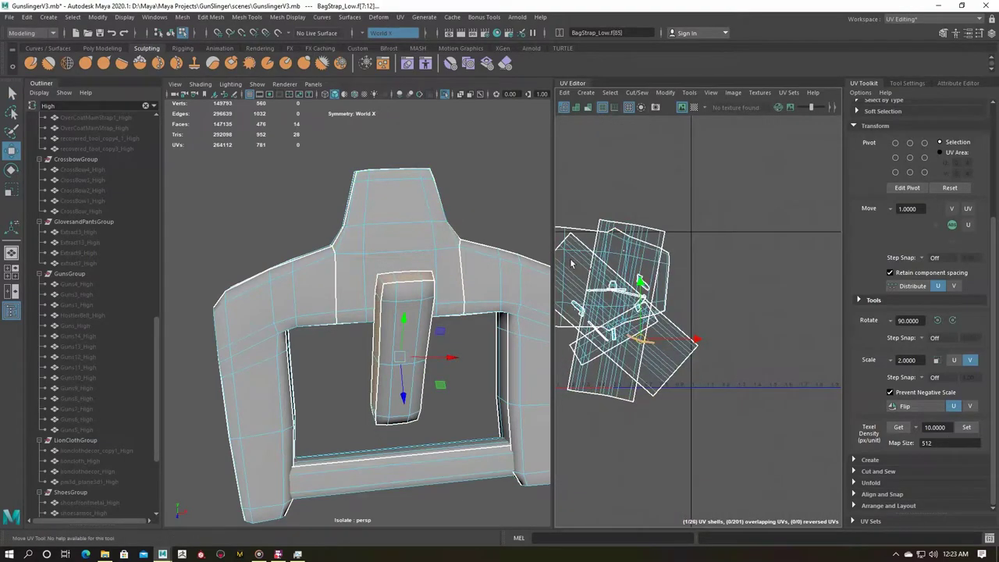
alt+drag(343, 281, 454, 284)
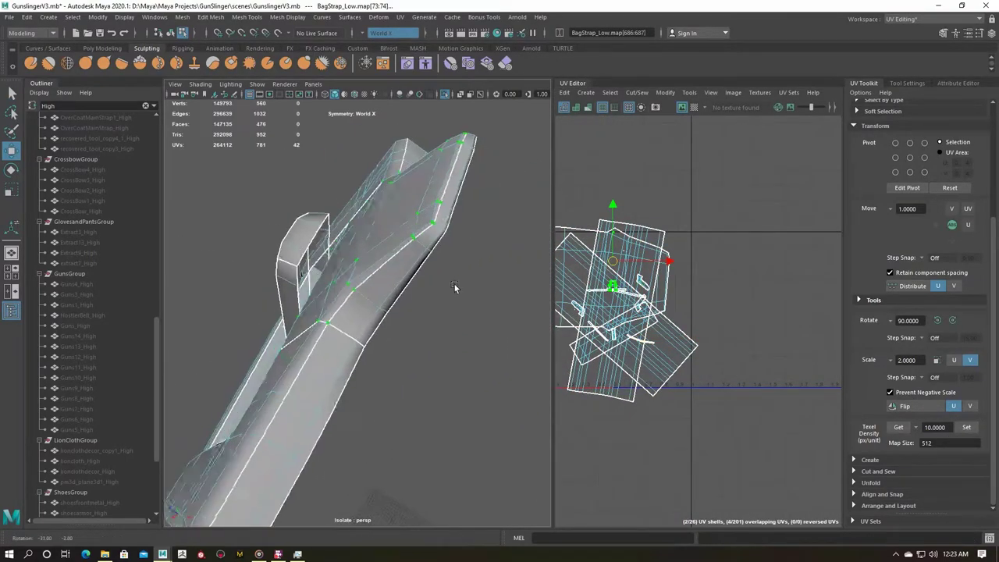
right_click(658, 309)
click(614, 293)
click(713, 354)
click(966, 427)
Move the strap shells and apply UV > Automatic to the two overlapping shells' faces.
drag(716, 351, 646, 295)
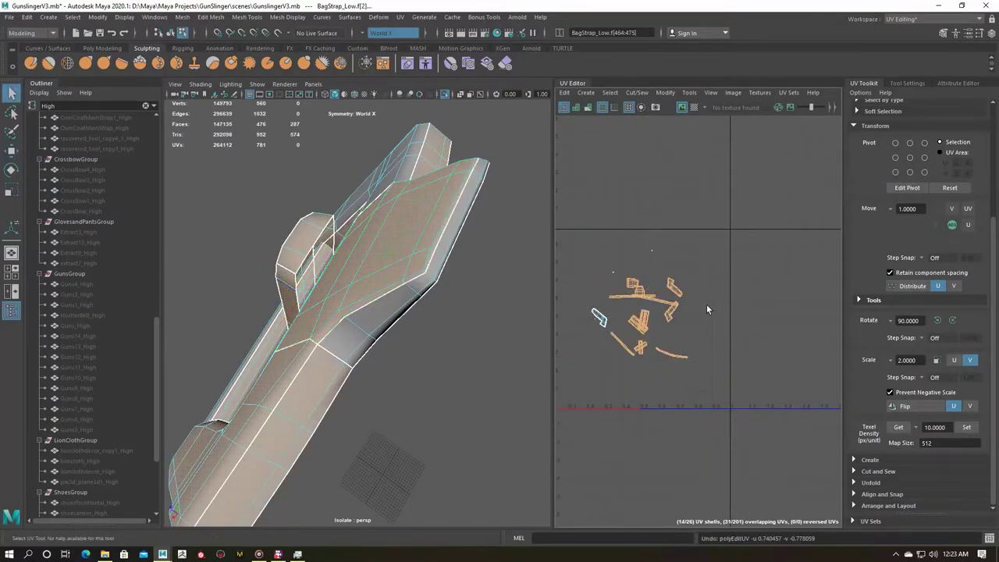
drag(714, 366, 592, 280)
key(w)
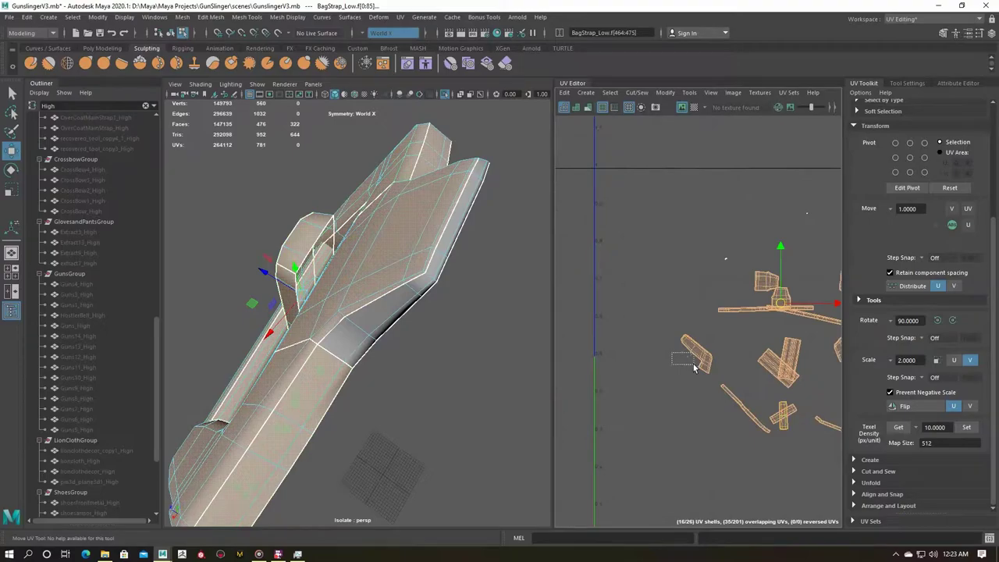
drag(672, 352, 693, 364)
key(f)
key(f)
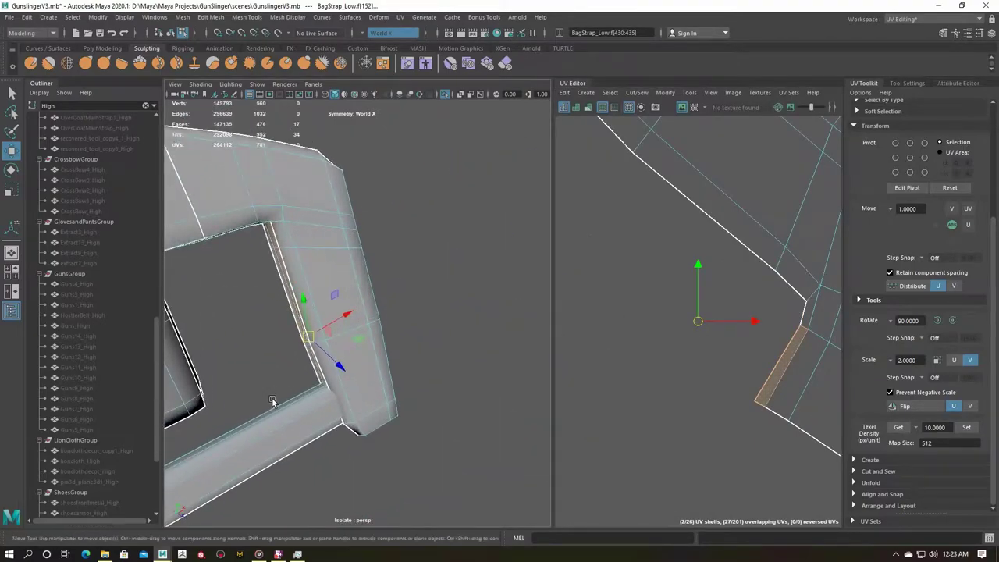
click(400, 16)
click(437, 78)
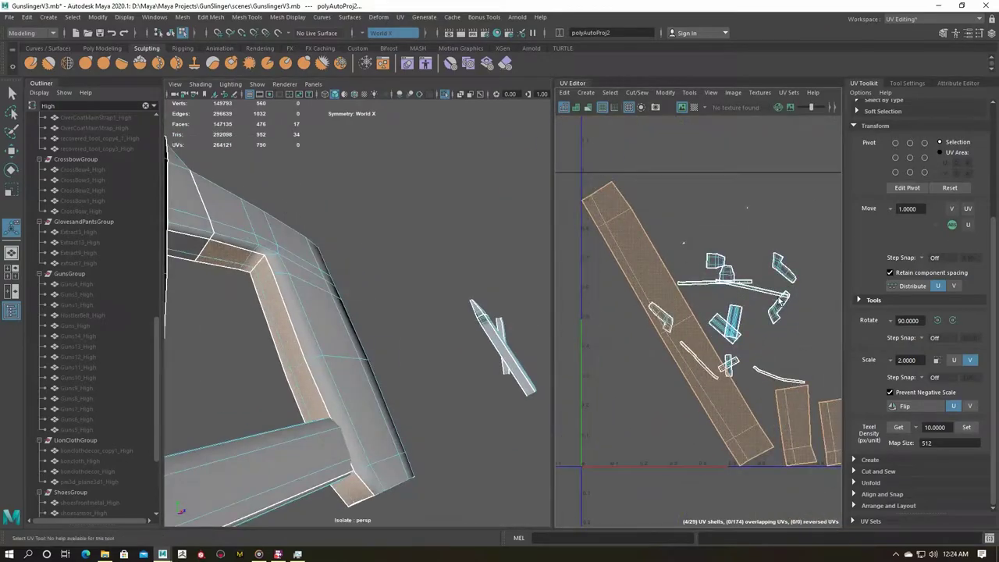
Lay out the shells in 0–1 space and auto-project UVs for selected strap faces.
shift+right_drag(725, 228, 764, 329)
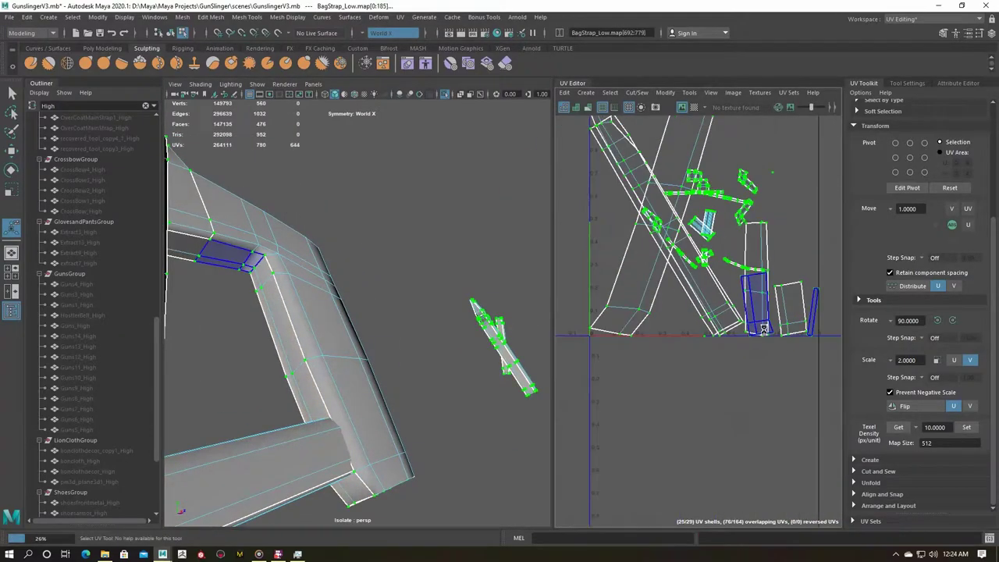
scroll(351, 313, down, 5)
alt+drag(351, 312, 347, 309)
click(346, 309)
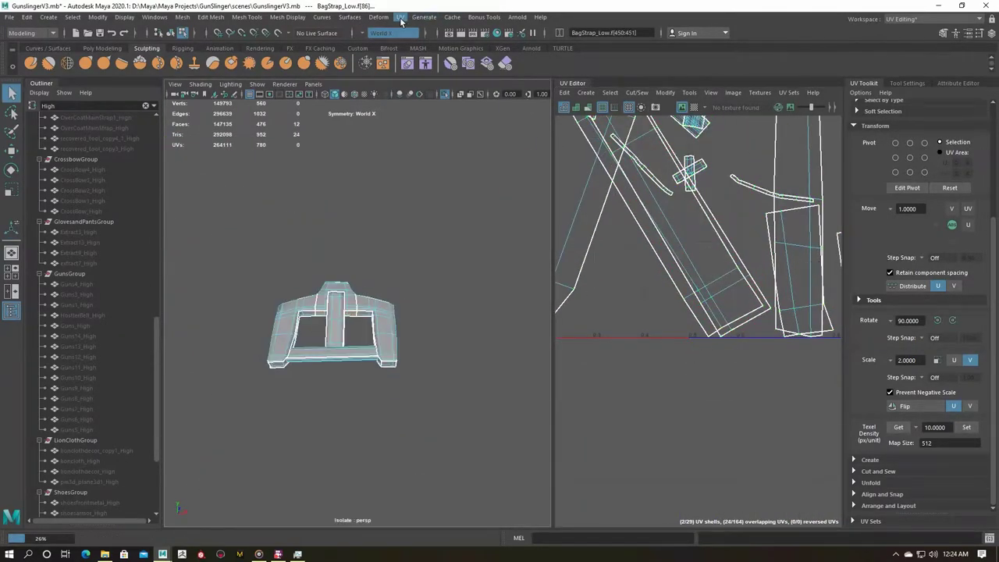
click(401, 16)
click(437, 78)
Re-project further BagStrap_Low face selections with UV > Automatic, splitting off the strap loop pieces.
scroll(382, 270, up, 3)
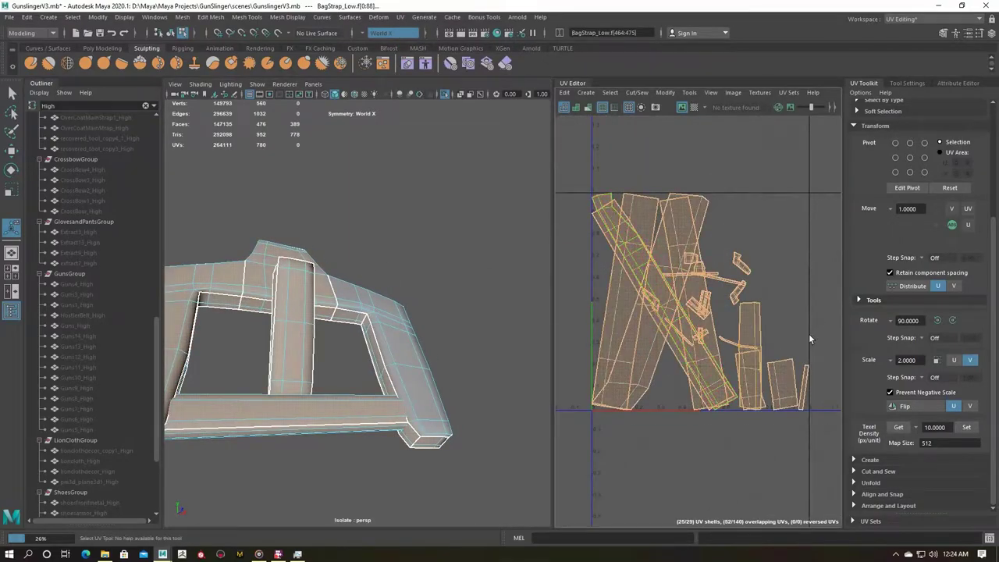
click(819, 324)
scroll(703, 300, up, 2)
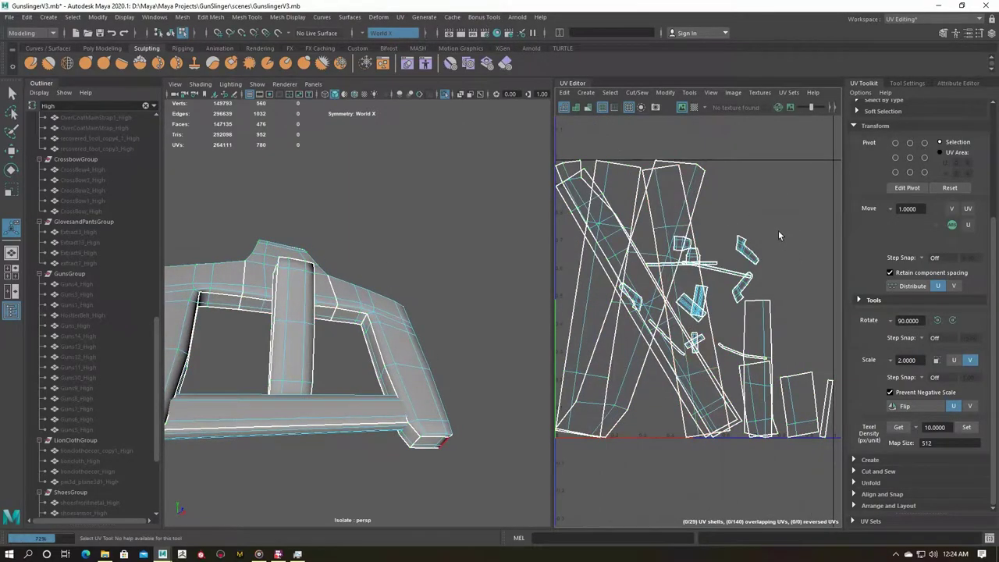
click(353, 256)
alt+drag(354, 255, 445, 100)
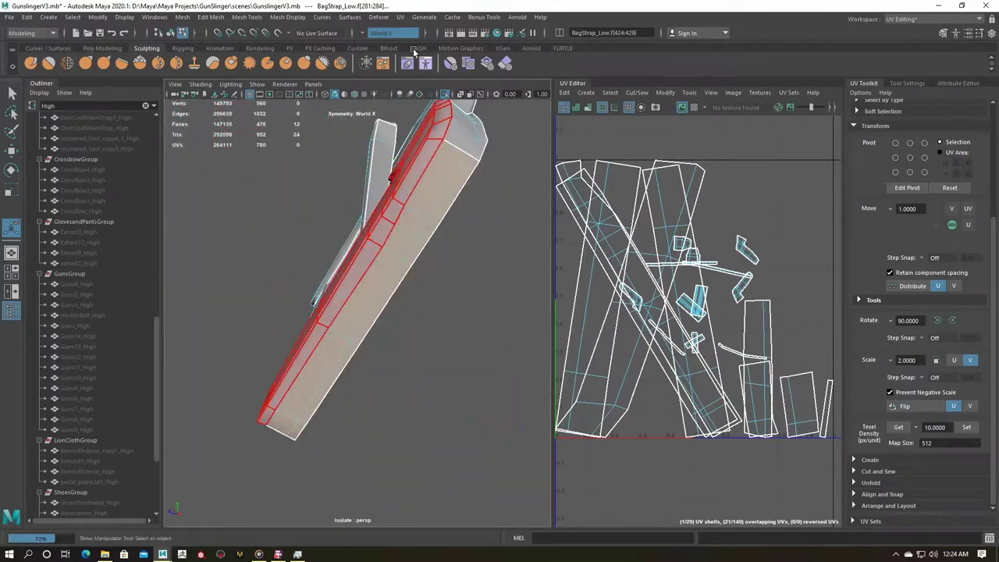
click(450, 62)
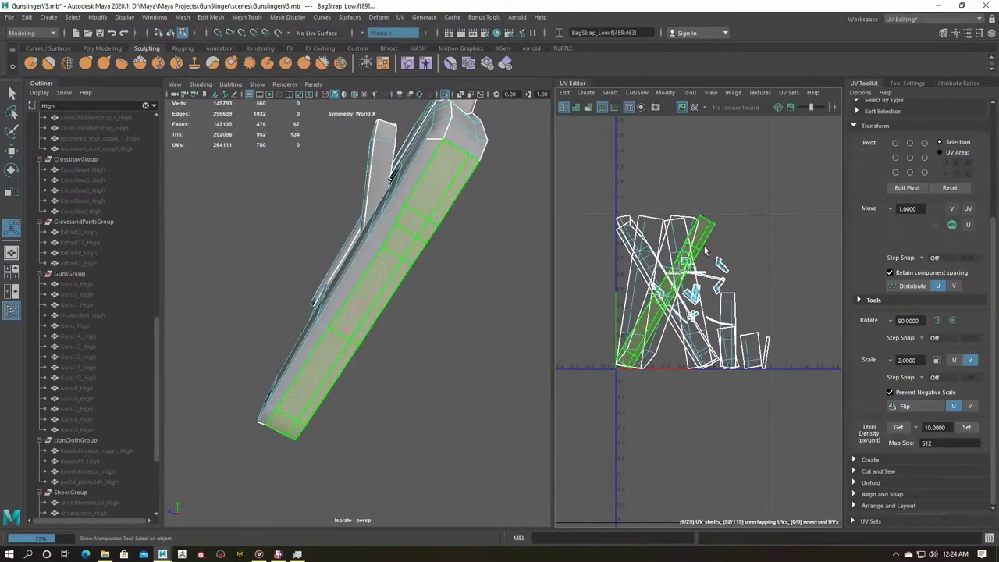
scroll(662, 326, up, 3)
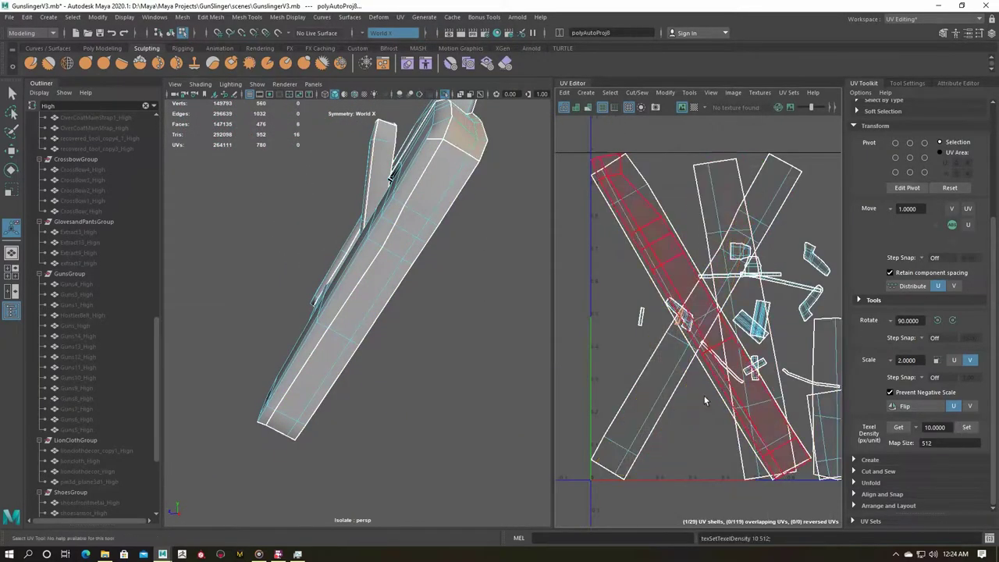
alt+drag(426, 197, 437, 257)
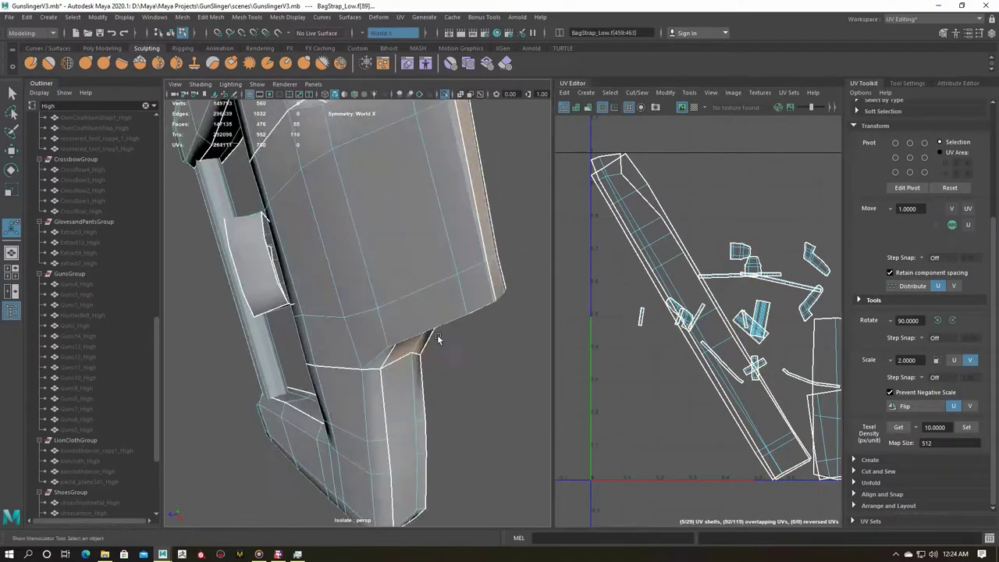
click(451, 62)
Select edges on the strap shells to build a new seam selection.
scroll(728, 291, up, 3)
alt+middle_drag(702, 297, 678, 266)
click(656, 292)
shift+click(317, 305)
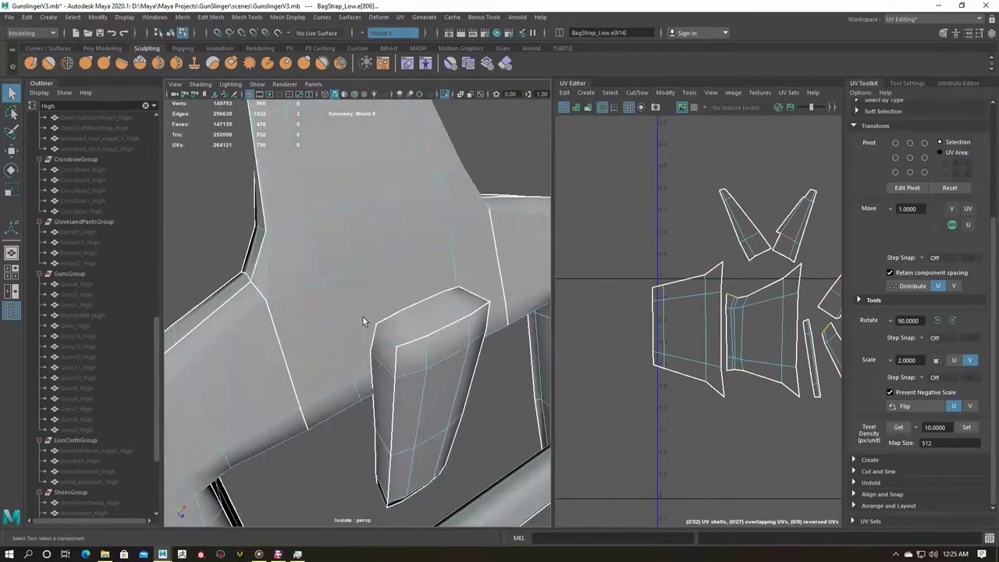
Select a strap edge, convert it to faces, and sew the UV edge to join shells.
alt+drag(318, 304, 231, 311)
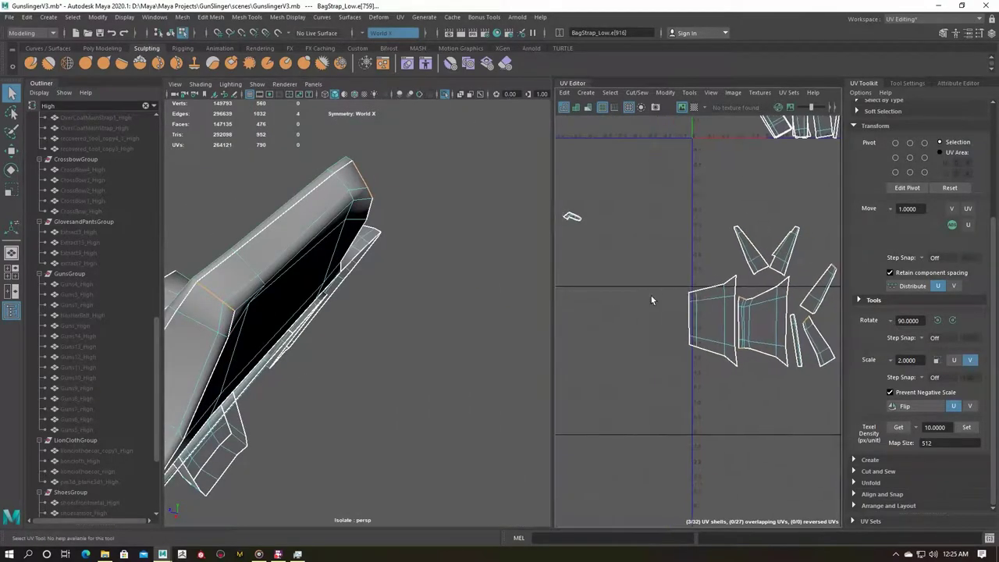
alt+drag(539, 303, 480, 301)
alt+drag(693, 344, 668, 311)
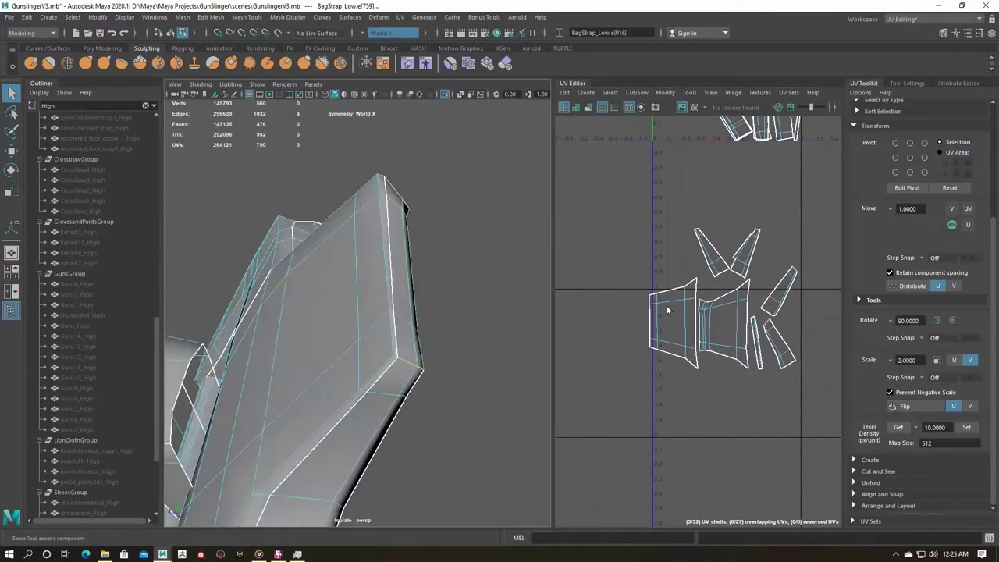
alt+drag(238, 285, 401, 396)
click(384, 402)
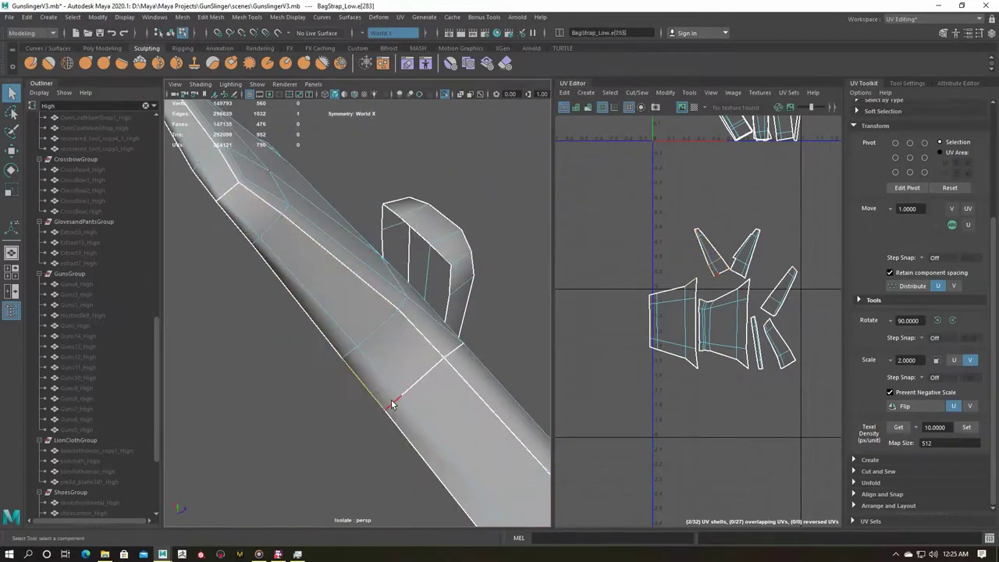
key(ctrl+F11)
key(w)
key(f)
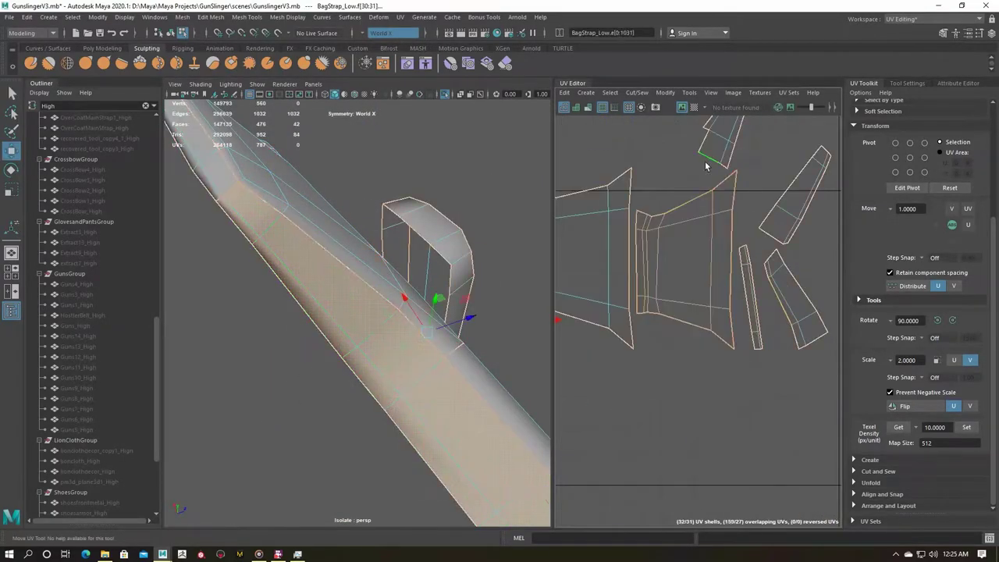
shift+right_drag(698, 245, 698, 244)
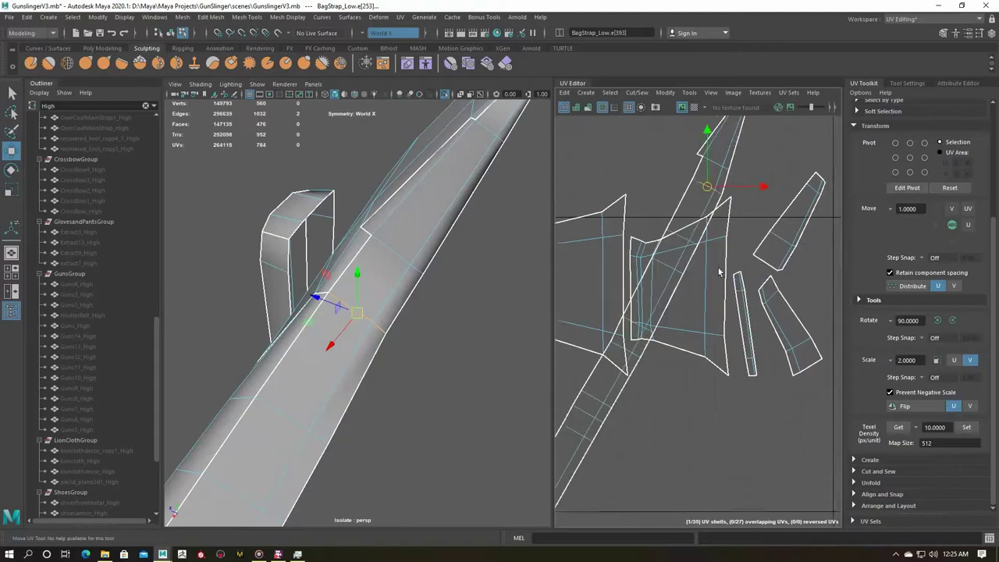
Select all BagStrap_Low edges and unfold the strap's UV shells into strips.
alt+drag(327, 296, 373, 279)
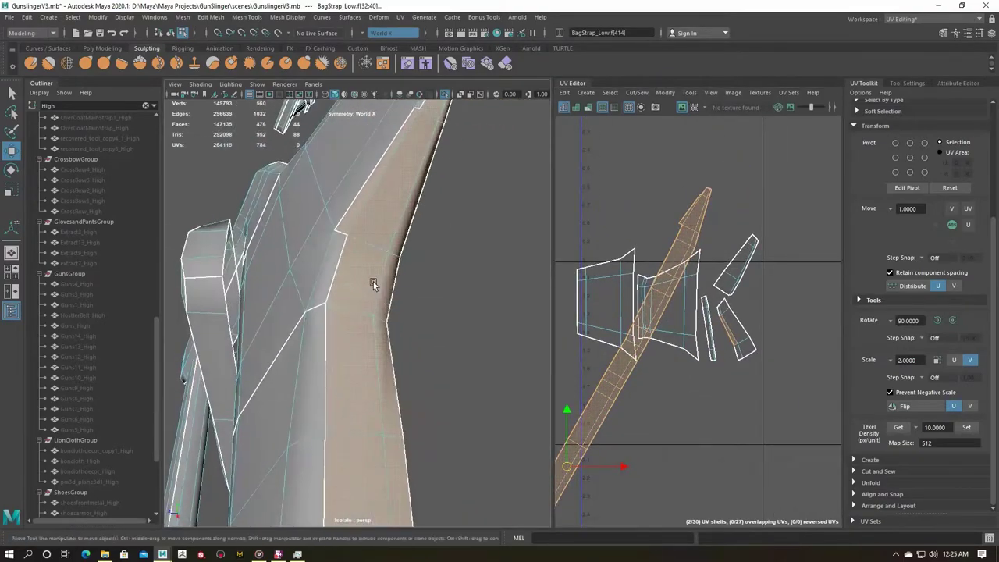
right_drag(731, 329, 728, 288)
click(730, 300)
alt+drag(265, 312, 406, 344)
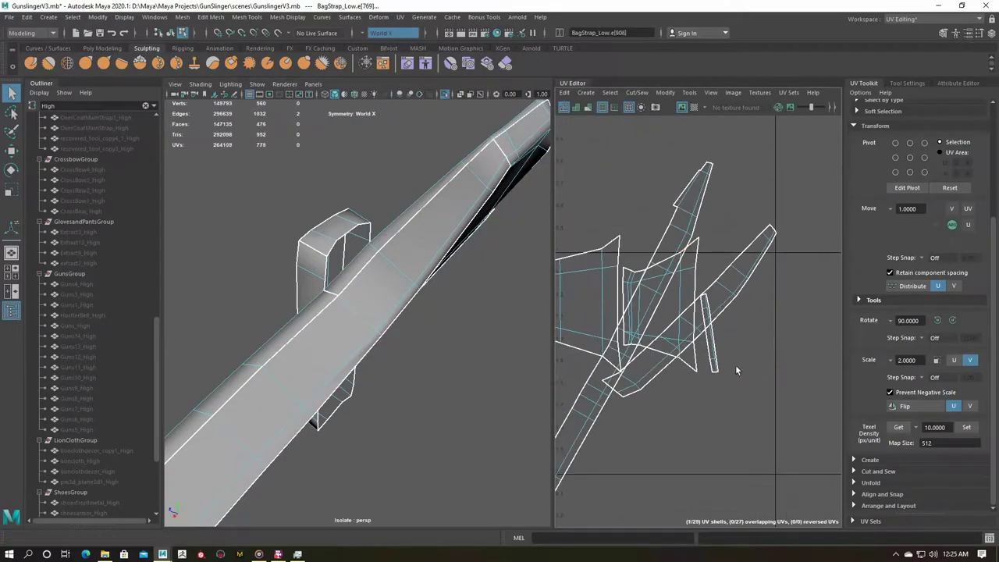
scroll(735, 369, down, 3)
right_click(685, 254)
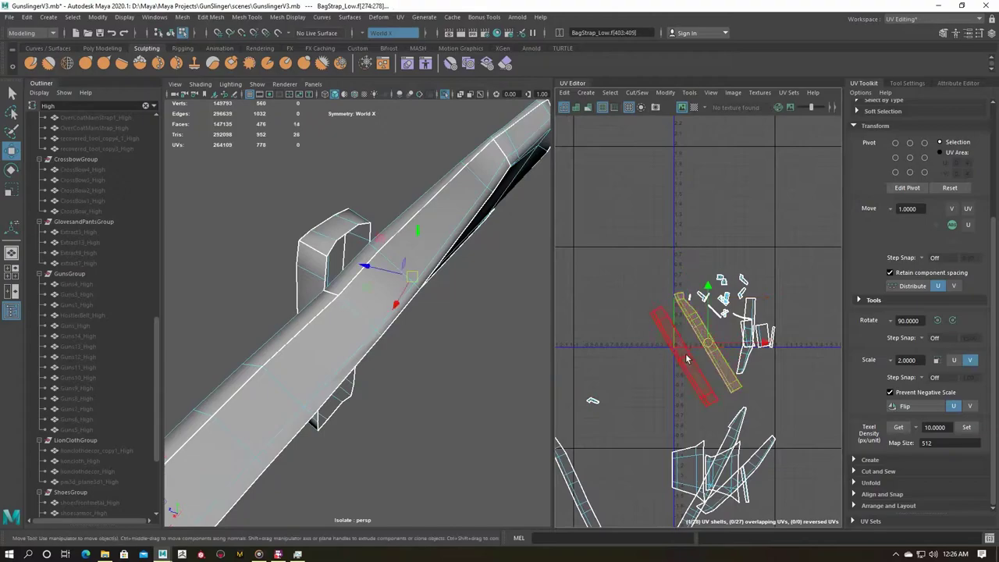
alt+drag(351, 296, 312, 328)
alt+right_drag(312, 328, 281, 359)
click(279, 362)
double_click(293, 361)
right_drag(593, 400, 647, 308)
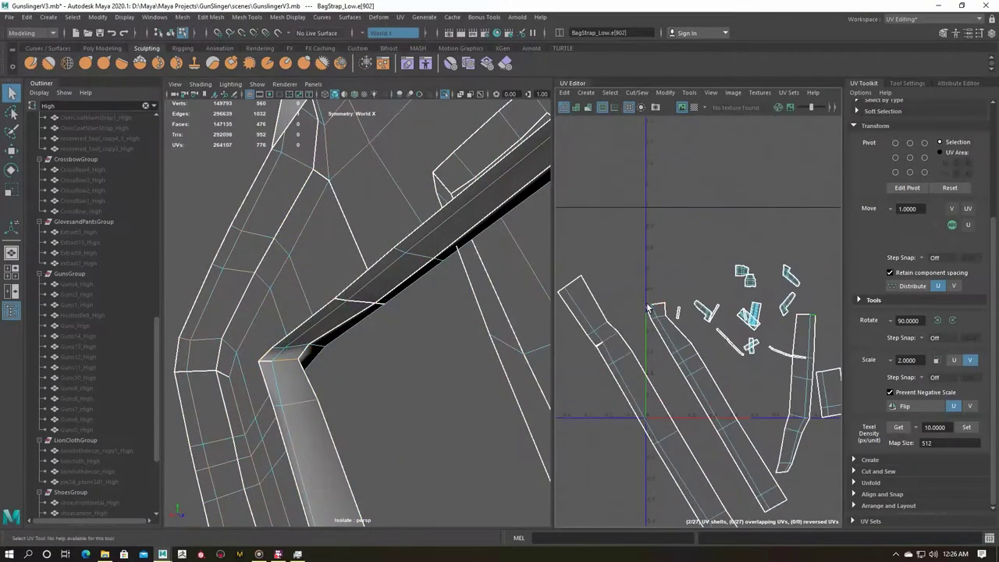
Select all the strap's UVs and apply UV > Automatic to the strap faces.
mouse_move(376, 270)
alt+mouse_down()
mouse_move(335, 272)
mouse_move(358, 318)
alt+mouse_up()
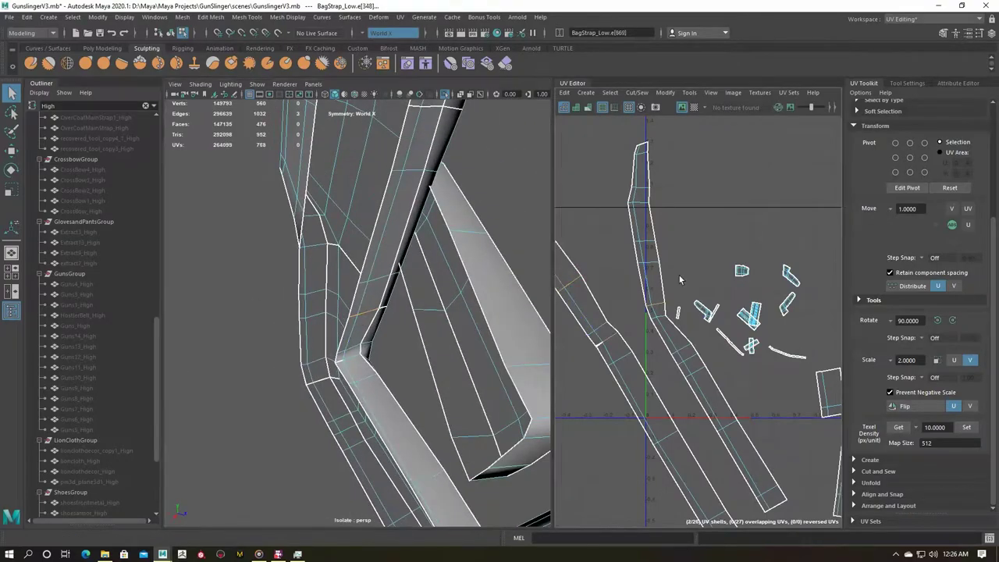
scroll(680, 279, down, 2)
drag(593, 195, 770, 309)
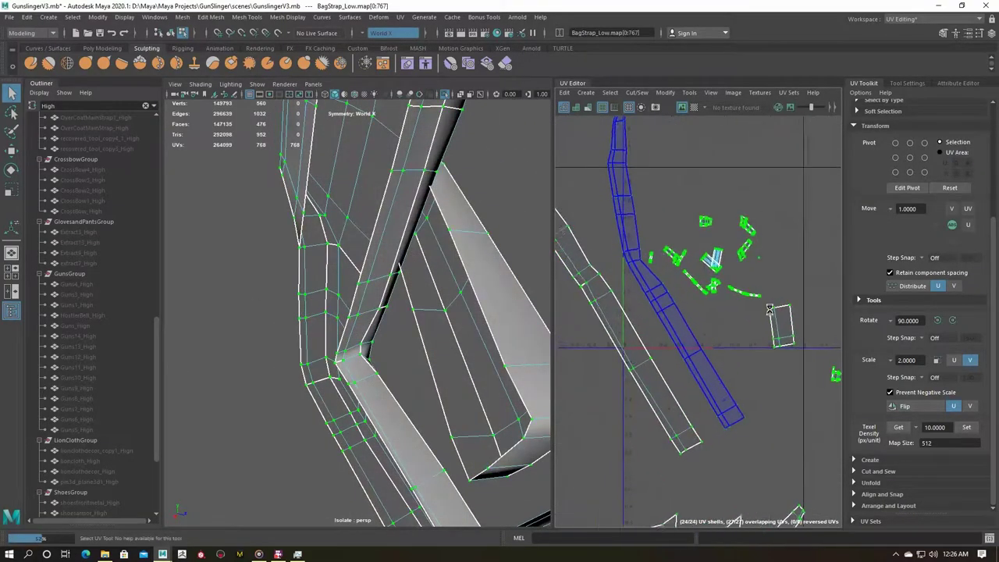
alt+drag(374, 312, 422, 281)
click(401, 17)
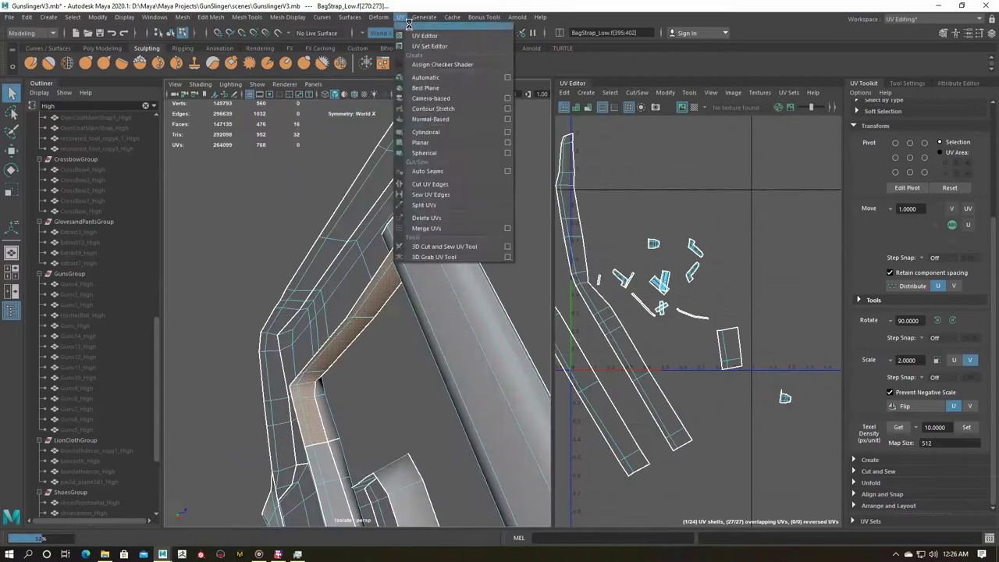
click(426, 78)
Select all BagStrap_Low faces, then hide the finished strap with Ctrl+H.
shift+right_drag(653, 250, 679, 187)
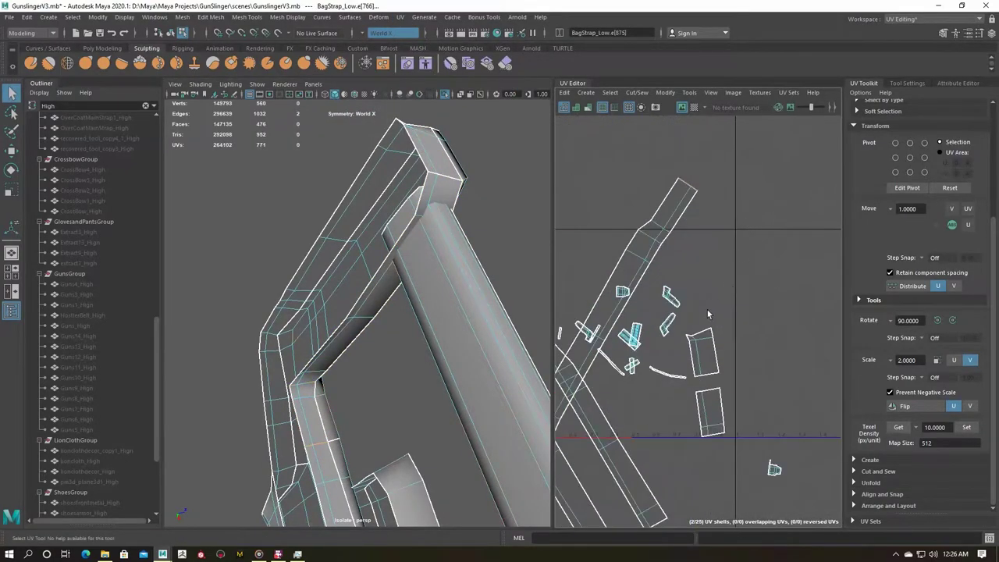
key(ctrl+F11)
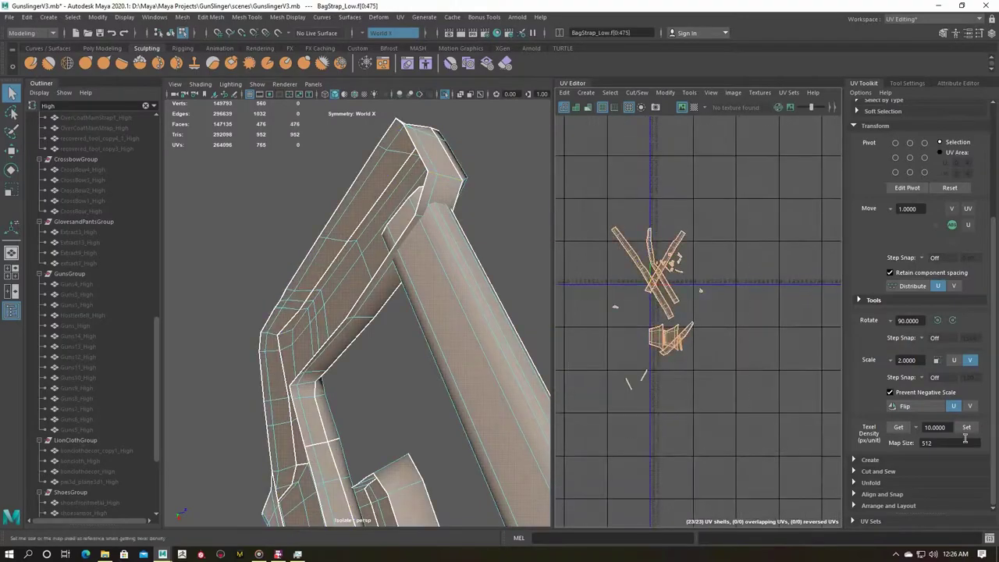
alt+drag(413, 249, 383, 232)
scroll(292, 307, up, 5)
key(ctrl+h)
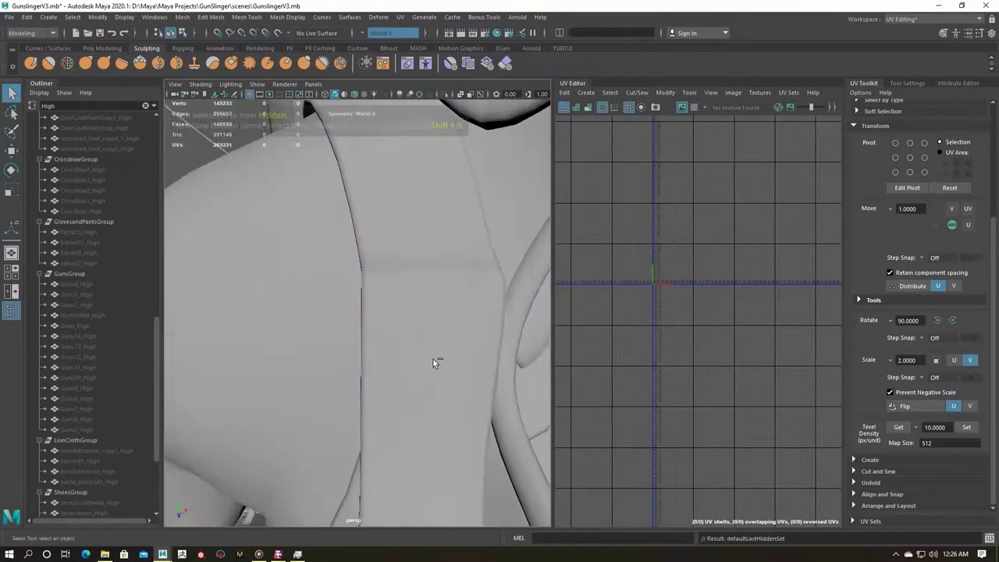
Select BagStrap1_Low and try an automatic UV projection, then undo it.
scroll(439, 380, down, 5)
click(355, 323)
mouse_move(354, 323)
alt+mouse_down()
mouse_move(319, 319)
mouse_move(281, 249)
mouse_move(468, 257)
alt+mouse_up()
click(281, 249)
alt+drag(304, 275, 356, 252)
click(401, 16)
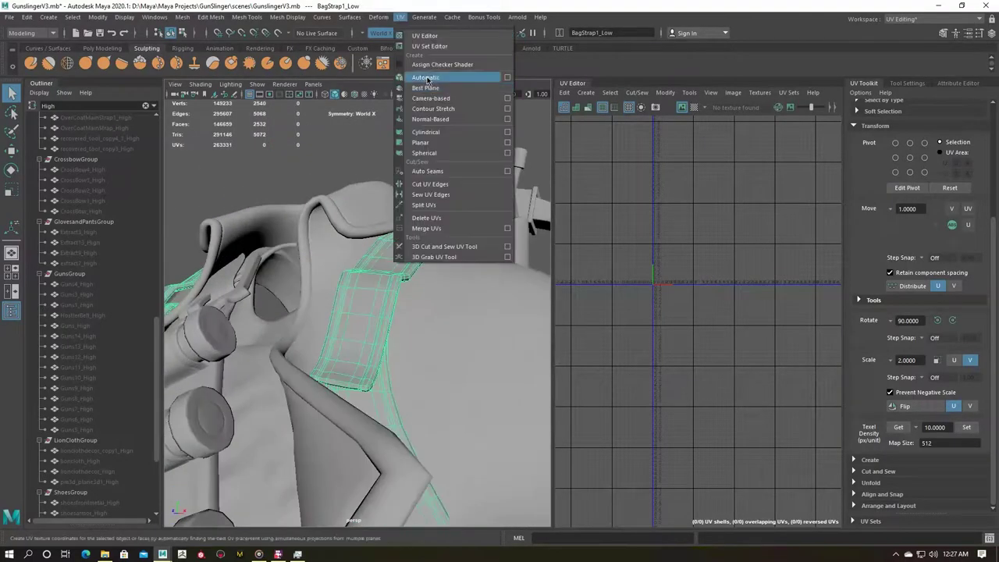
click(421, 74)
mouse_move(417, 318)
alt+mouse_down()
mouse_move(378, 311)
mouse_move(409, 290)
alt+mouse_up()
key(ctrl+z)
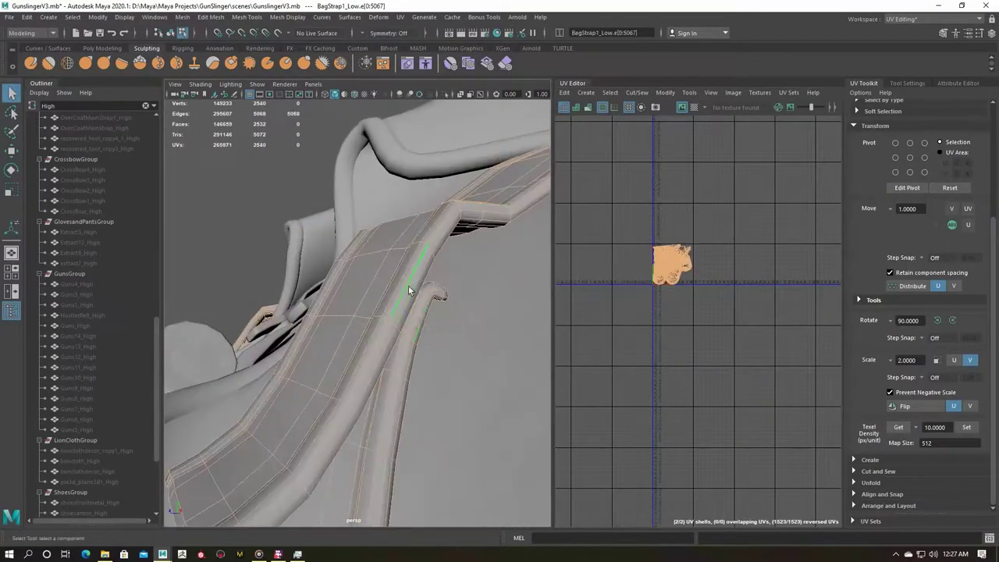
Select faces on BagStrap1_Low, frame its UV shells, and isolate the strap with Ctrl+1.
mouse_move(417, 334)
alt+mouse_down()
mouse_move(312, 279)
mouse_move(433, 262)
alt+mouse_up()
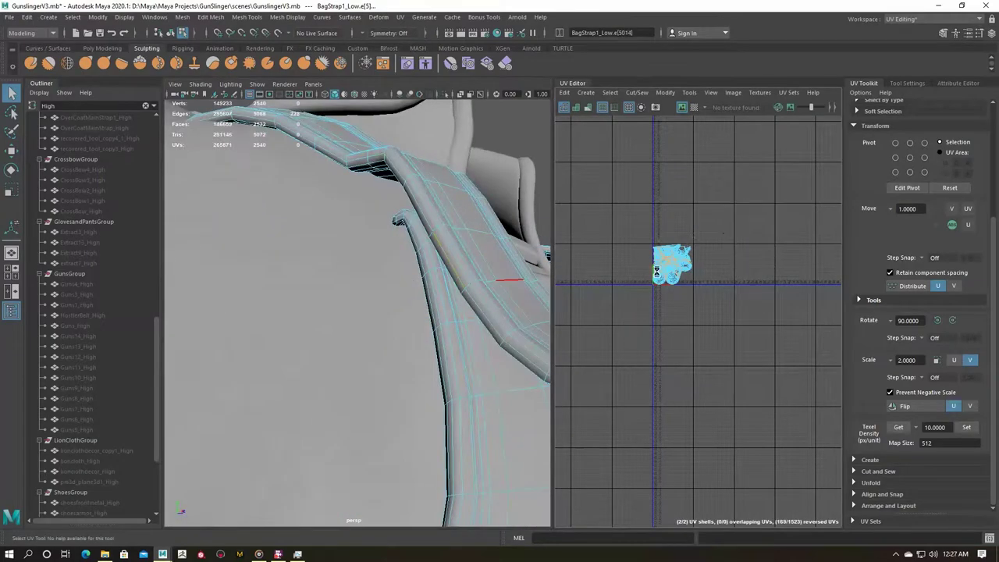
click(595, 317)
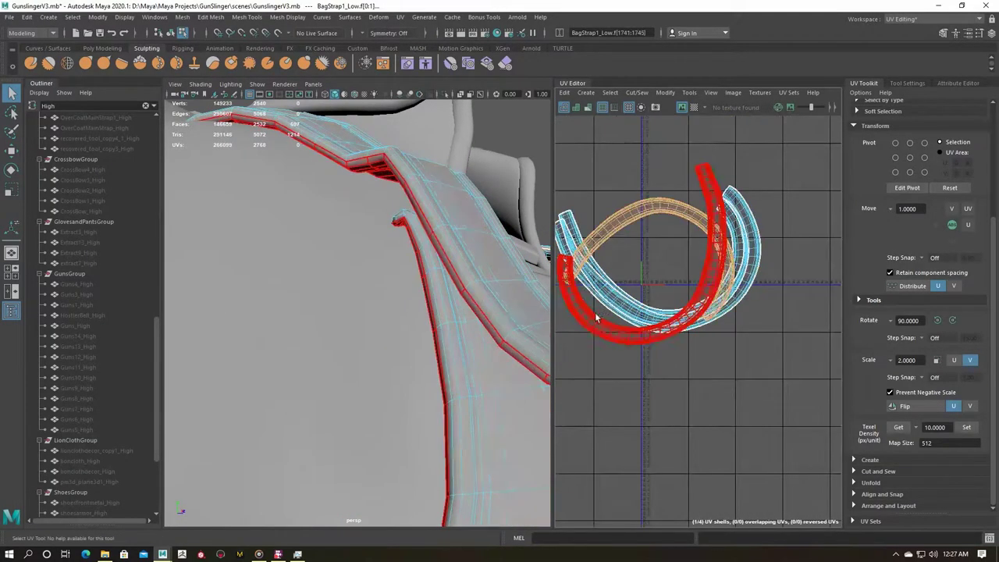
key(f)
right_drag(692, 223, 692, 188)
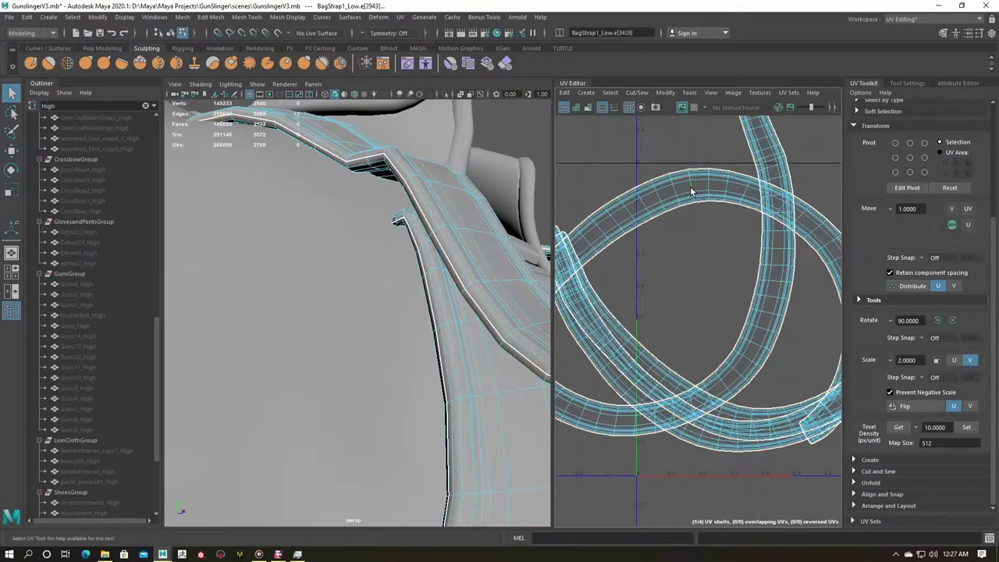
alt+drag(351, 312, 261, 232)
key(ctrl+1)
mouse_move(305, 296)
alt+mouse_down()
mouse_move(412, 314)
mouse_move(370, 275)
mouse_move(332, 310)
alt+mouse_up()
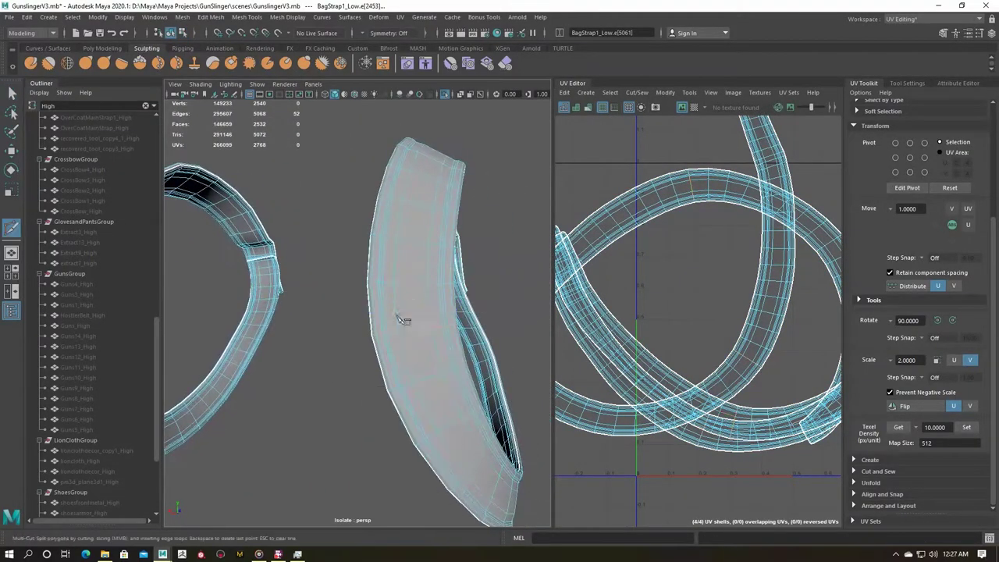
Insert supporting edge loops around BagStrap1_Low and slide the new loop into place.
ctrl+click(431, 416)
mouse_move(432, 416)
alt+mouse_down()
mouse_move(323, 350)
mouse_move(334, 419)
alt+mouse_up()
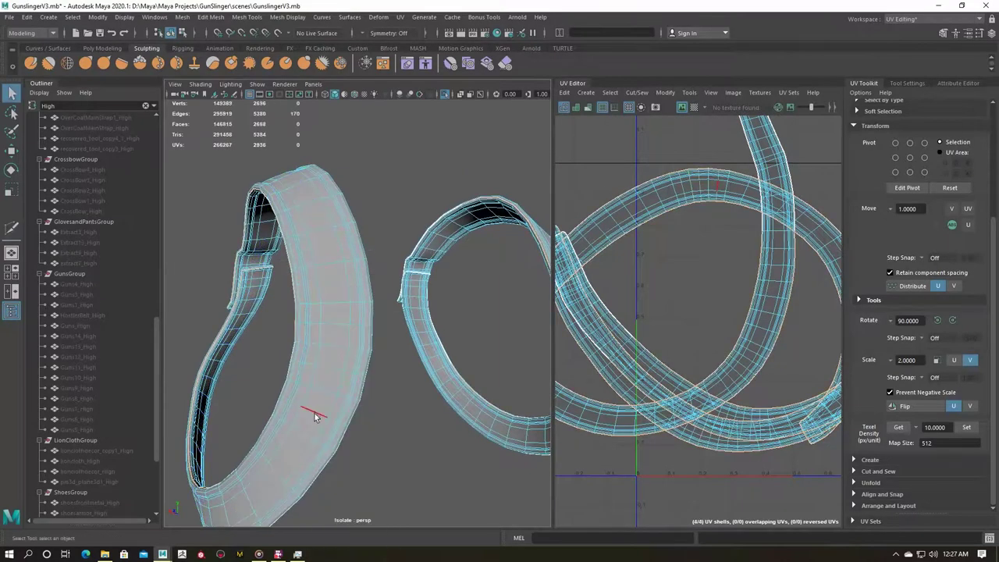
mouse_move(335, 323)
alt+mouse_down()
mouse_move(396, 359)
mouse_move(386, 327)
mouse_move(408, 290)
mouse_move(406, 359)
alt+mouse_up()
click(373, 387)
scroll(385, 327, up, 3)
ctrl+click(382, 311)
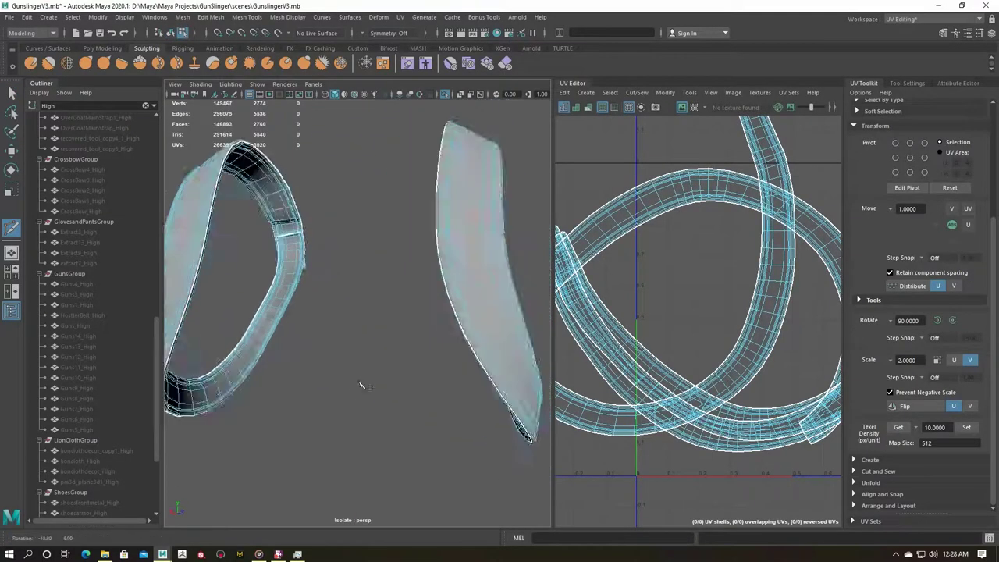
click(334, 421)
mouse_move(323, 401)
alt+mouse_down()
mouse_move(379, 278)
mouse_move(358, 328)
alt+mouse_up()
key(q)
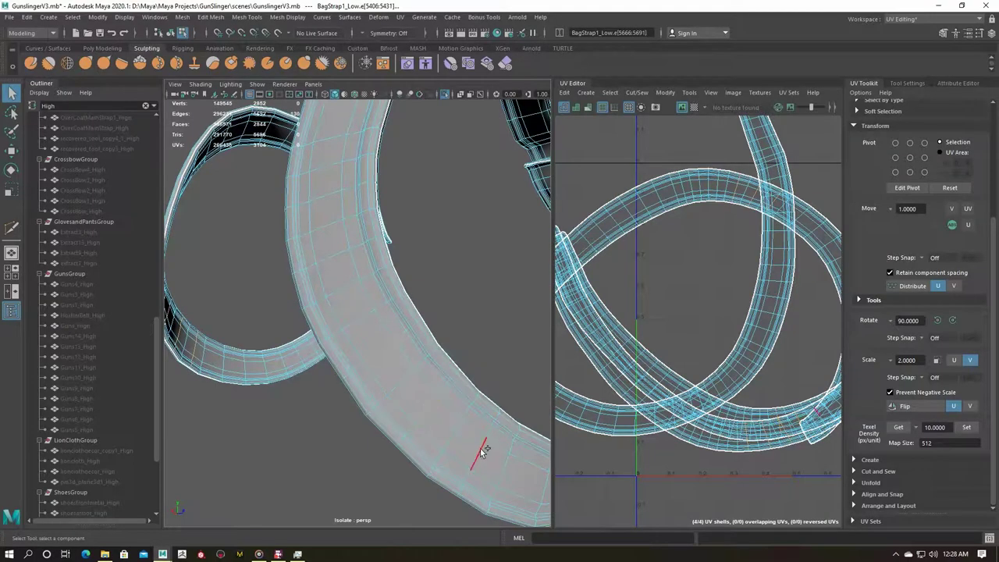
End the strap isolation and isolate the coat mesh recovered_tool_copy4_1_Low instead.
mouse_move(352, 339)
alt+mouse_down()
mouse_move(403, 284)
mouse_move(428, 281)
alt+mouse_up()
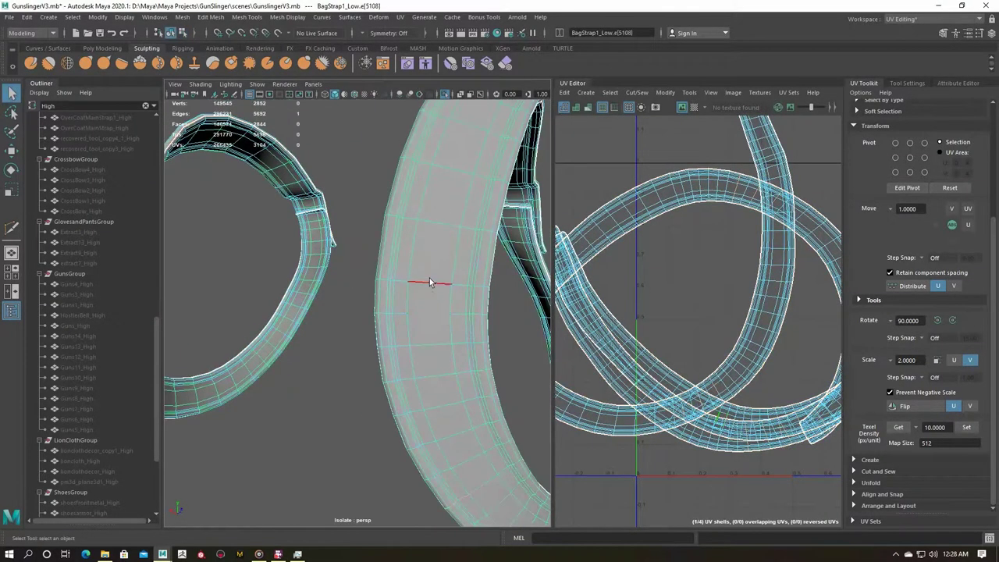
key(f)
alt+drag(278, 310, 335, 312)
key(f)
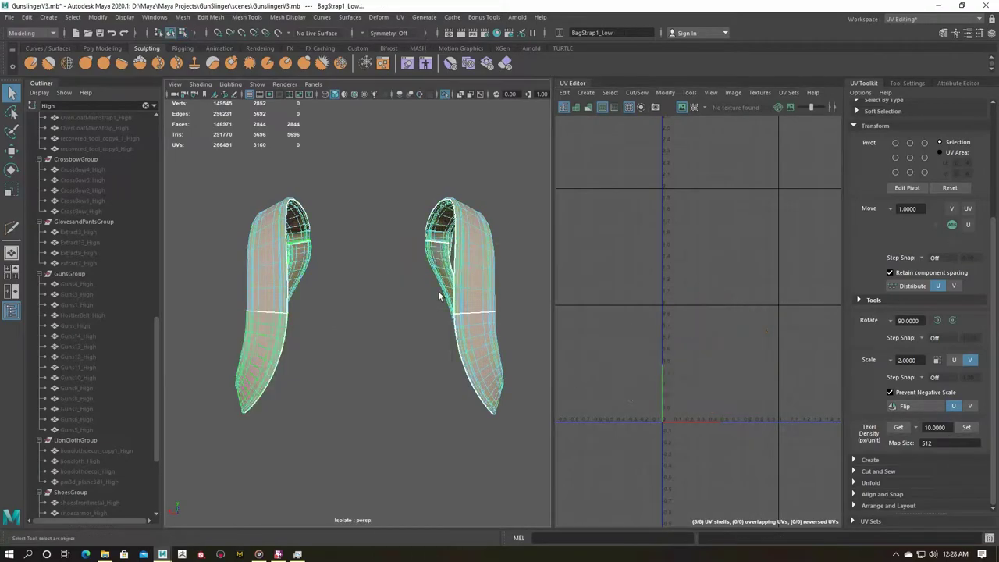
key(ctrl+1)
click(454, 339)
key(ctrl+1)
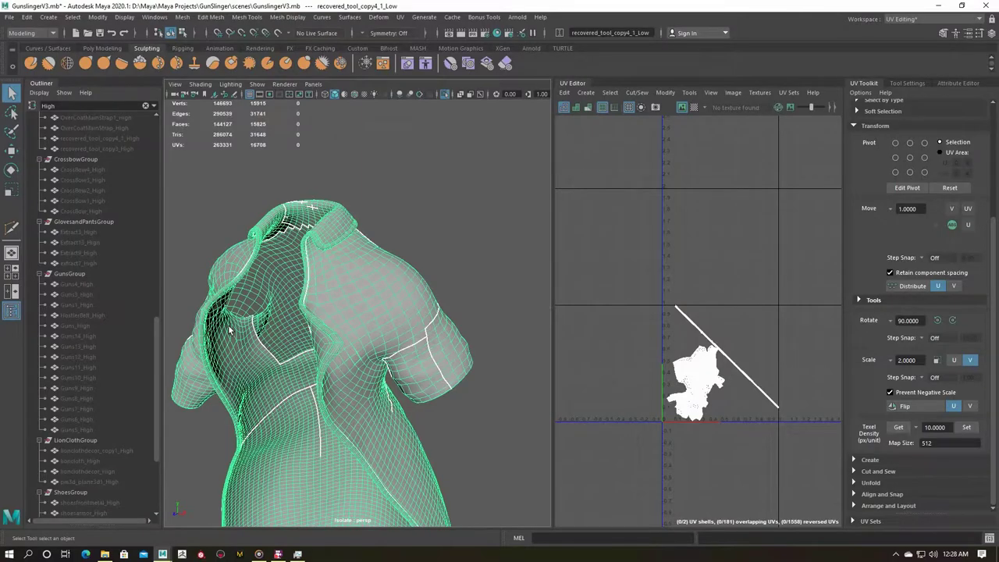
Apply a new UV projection to the coat and switch to edge selection.
click(399, 16)
click(421, 84)
right_click(648, 234)
scroll(371, 260, down, 5)
right_drag(346, 196, 346, 167)
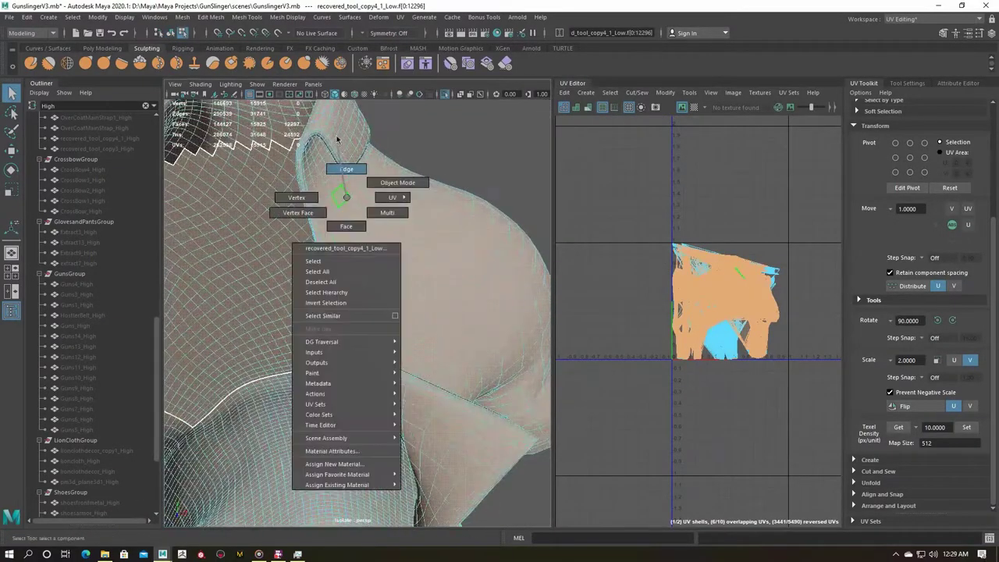
Cut UVs along the selected edges on the coat's back and shoulder.
mouse_move(284, 204)
alt+mouse_down()
mouse_move(411, 274)
mouse_move(496, 338)
mouse_move(416, 316)
mouse_move(453, 334)
mouse_move(295, 332)
mouse_move(281, 356)
mouse_move(338, 412)
mouse_move(504, 357)
mouse_move(335, 290)
mouse_move(369, 245)
alt+mouse_up()
scroll(327, 332, up, 5)
scroll(369, 245, down, 5)
mouse_move(275, 263)
alt+mouse_down()
mouse_move(284, 366)
mouse_move(281, 322)
alt+mouse_up()
scroll(281, 322, up, 5)
mouse_move(276, 263)
alt+mouse_down()
mouse_move(258, 250)
mouse_move(303, 234)
mouse_move(409, 287)
alt+mouse_up()
scroll(408, 304, down, 5)
scroll(408, 305, up, 5)
shift+right_drag(702, 290, 520, 304)
mouse_move(520, 303)
alt+mouse_down()
mouse_move(354, 341)
mouse_move(345, 327)
alt+mouse_up()
Select the first collar edge loops as new UV seams.
click(279, 418)
alt+drag(279, 417, 311, 247)
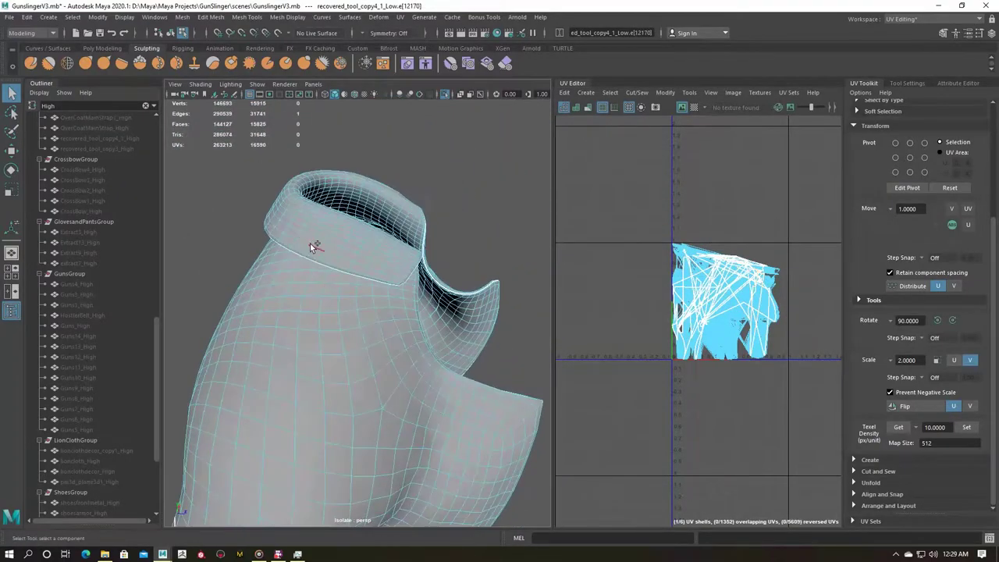
alt+right_drag(366, 284, 316, 344)
double_click(336, 217)
alt+right_drag(336, 217, 334, 211)
alt+drag(335, 211, 387, 277)
alt+right_drag(387, 277, 361, 217)
mouse_move(360, 217)
alt+mouse_down()
mouse_move(295, 325)
mouse_move(304, 305)
alt+mouse_up()
mouse_move(561, 314)
alt+mouse_down()
mouse_move(338, 315)
mouse_move(301, 338)
mouse_move(338, 273)
mouse_move(314, 297)
mouse_move(335, 336)
alt+mouse_up()
click(341, 273)
click(336, 336)
mouse_move(406, 178)
alt+mouse_down()
mouse_move(335, 241)
mouse_move(287, 255)
alt+mouse_up()
double_click(287, 256)
Drop a stray edge and add the remaining collar edge loops to the seam selection.
mouse_move(353, 247)
alt+mouse_down()
mouse_move(367, 374)
mouse_move(383, 350)
mouse_move(334, 325)
alt+mouse_up()
ctrl+click(406, 384)
shift+double_click(466, 223)
mouse_move(467, 224)
alt+mouse_down()
mouse_move(478, 285)
mouse_move(296, 319)
alt+mouse_up()
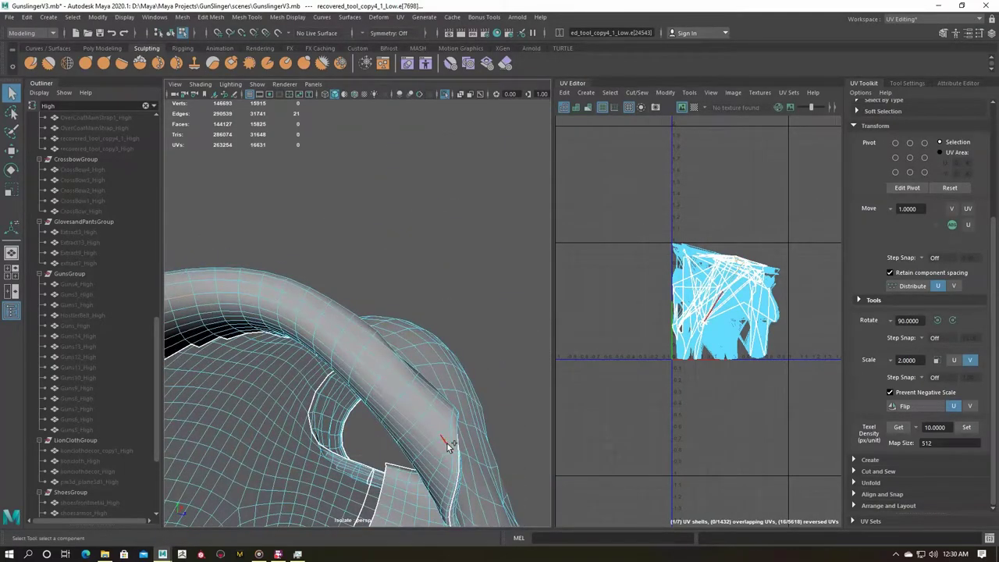
shift+double_click(447, 443)
alt+drag(447, 443, 362, 374)
mouse_move(437, 327)
alt+mouse_down()
mouse_move(362, 311)
mouse_move(328, 258)
mouse_move(360, 214)
mouse_move(419, 250)
mouse_move(357, 292)
mouse_move(347, 243)
mouse_move(312, 236)
mouse_move(357, 326)
mouse_move(362, 222)
alt+mouse_up()
shift+double_click(327, 257)
shift+double_click(347, 242)
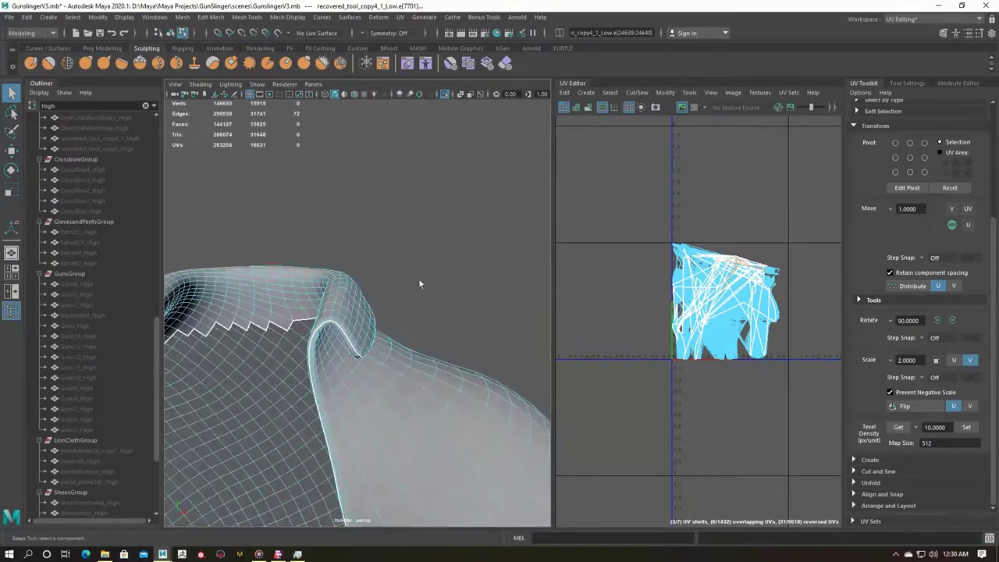
mouse_move(437, 258)
alt+mouse_down()
mouse_move(403, 287)
mouse_move(338, 289)
alt+mouse_up()
Cut the coat's UVs along the selected collar edges and frame the coat.
key(ctrl+x)
click(382, 337)
key(f)
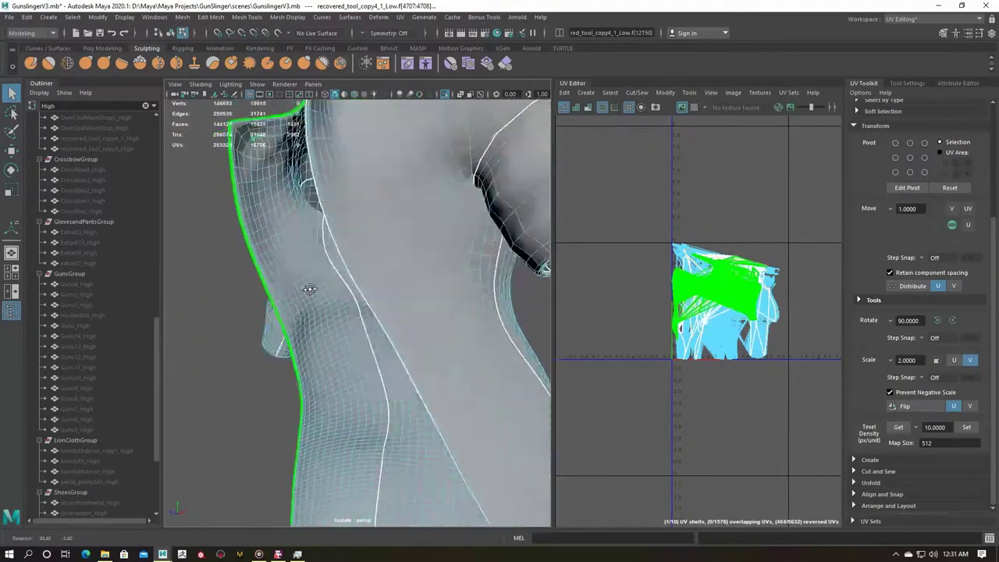
mouse_move(338, 289)
alt+mouse_down()
mouse_move(343, 404)
mouse_move(383, 297)
mouse_move(494, 283)
mouse_move(346, 305)
mouse_move(369, 270)
mouse_move(494, 299)
mouse_move(441, 275)
mouse_move(310, 267)
mouse_move(328, 252)
alt+mouse_up()
Select several of the coat's UV shells on the back and chest, ending in a front view.
shift+click(344, 404)
shift+click(343, 402)
click(368, 270)
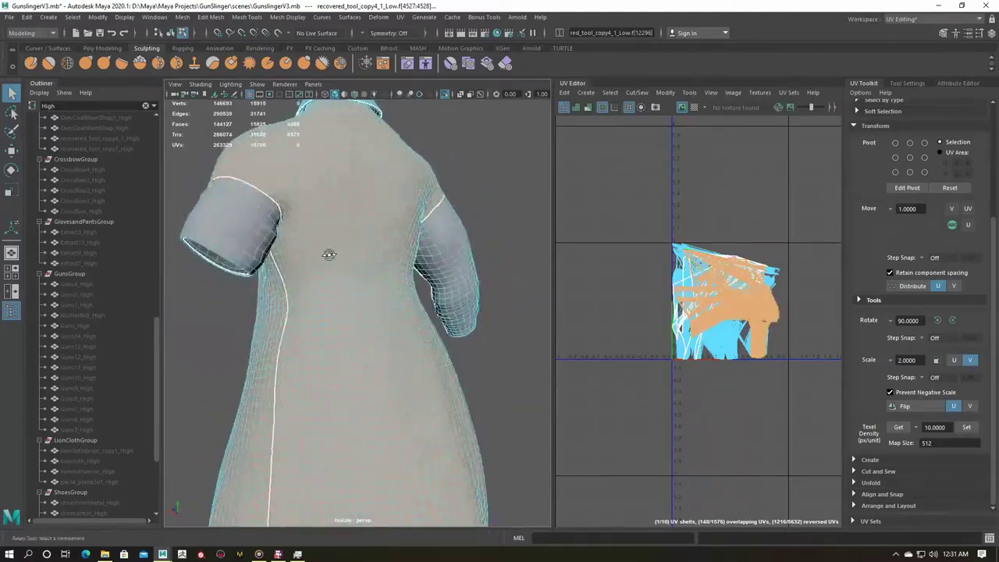
click(284, 272)
scroll(323, 251, up, 6)
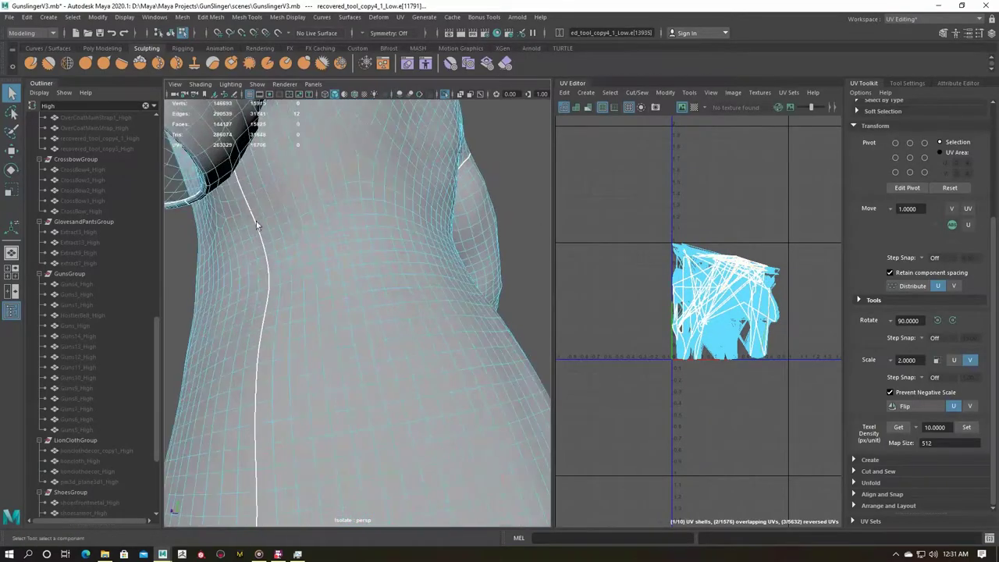
alt+drag(318, 263, 252, 231)
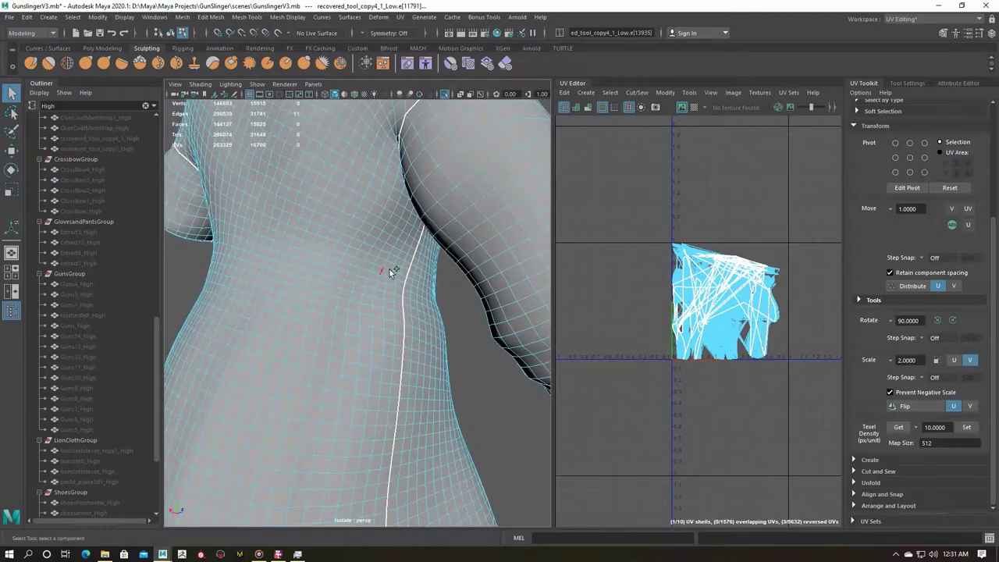
scroll(412, 249, down, 10)
alt+drag(412, 250, 468, 257)
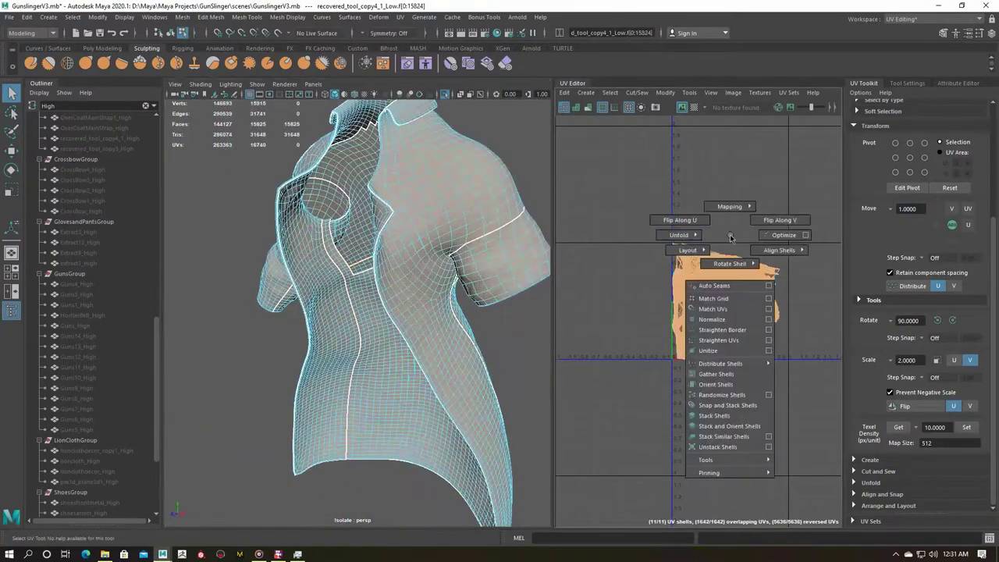
Unfold the selected coat UV shells and frame them in the UV view.
shift+right_drag(725, 234, 682, 270)
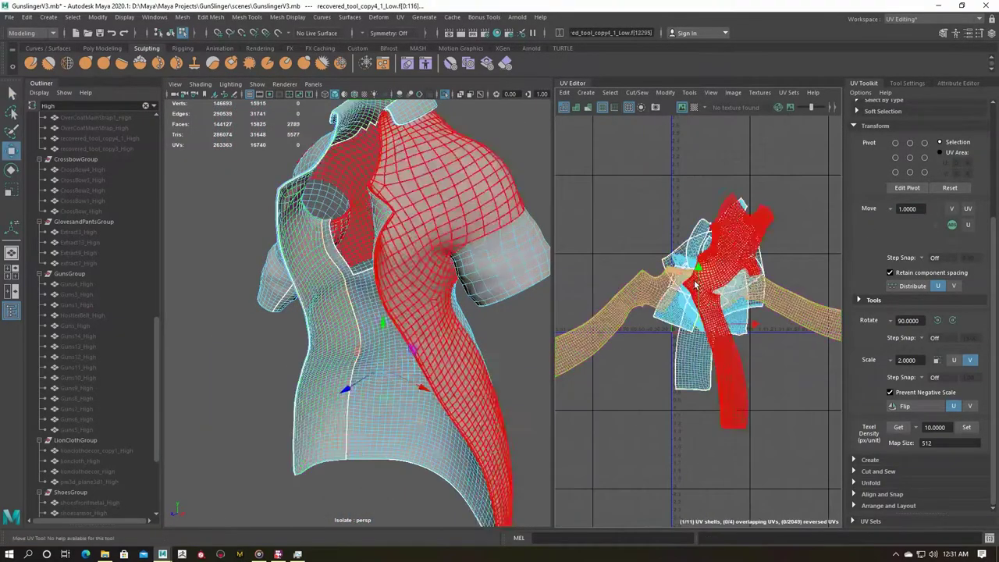
click(375, 366)
key(w)
key(f)
right_drag(691, 255, 694, 224)
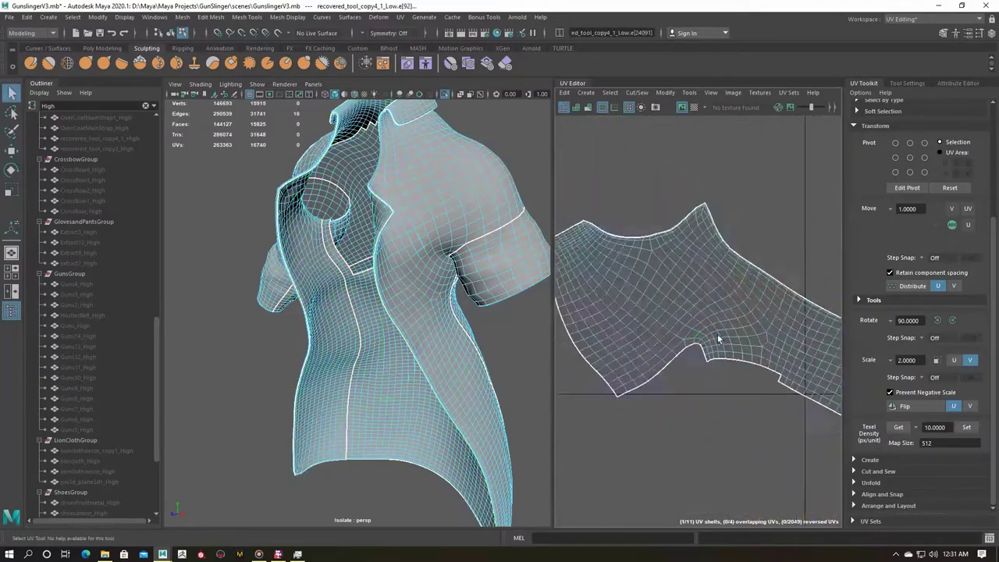
scroll(705, 344, up, 3)
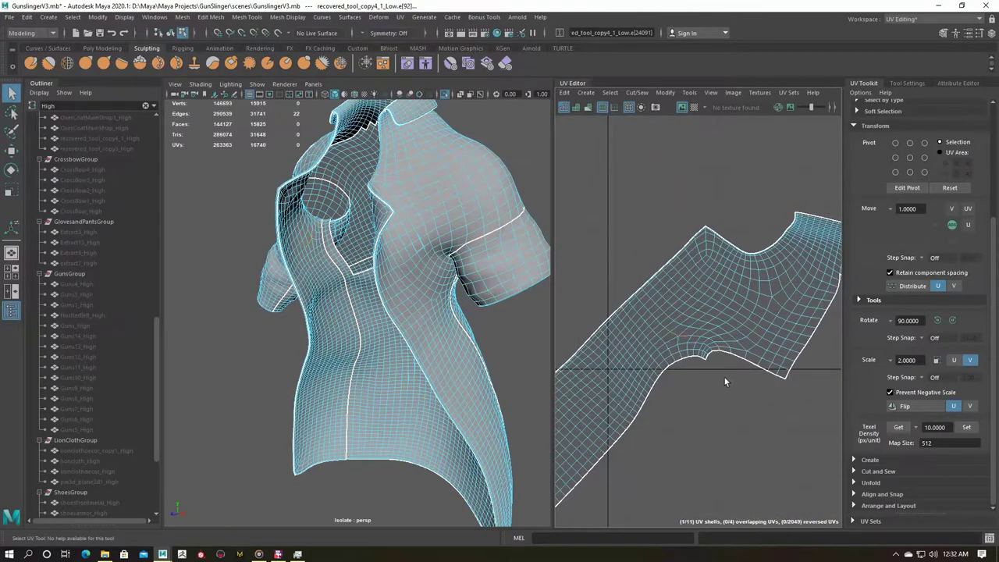
Move the long strip UV shell to the lower left of the UV space.
alt+middle_drag(722, 357, 687, 296)
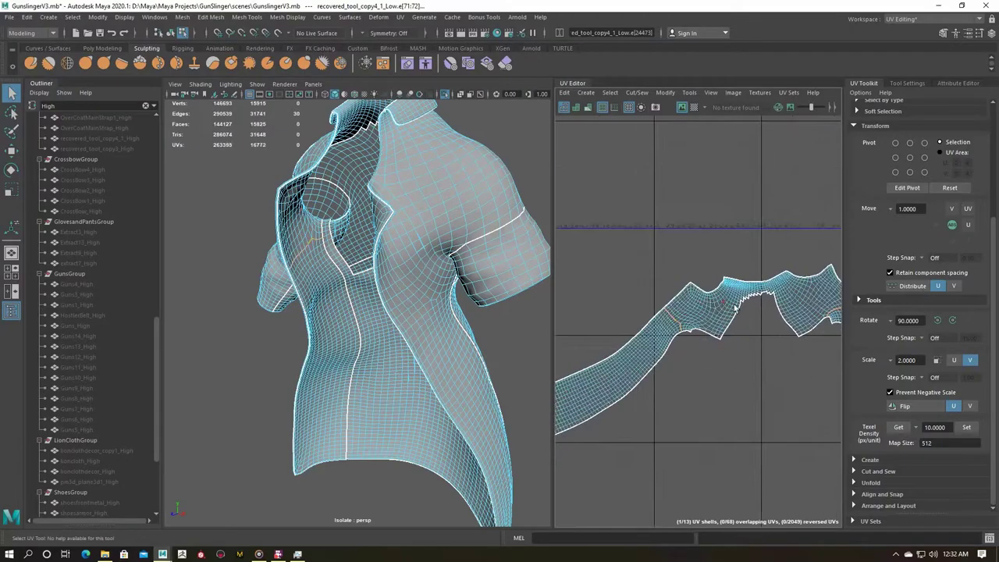
click(648, 343)
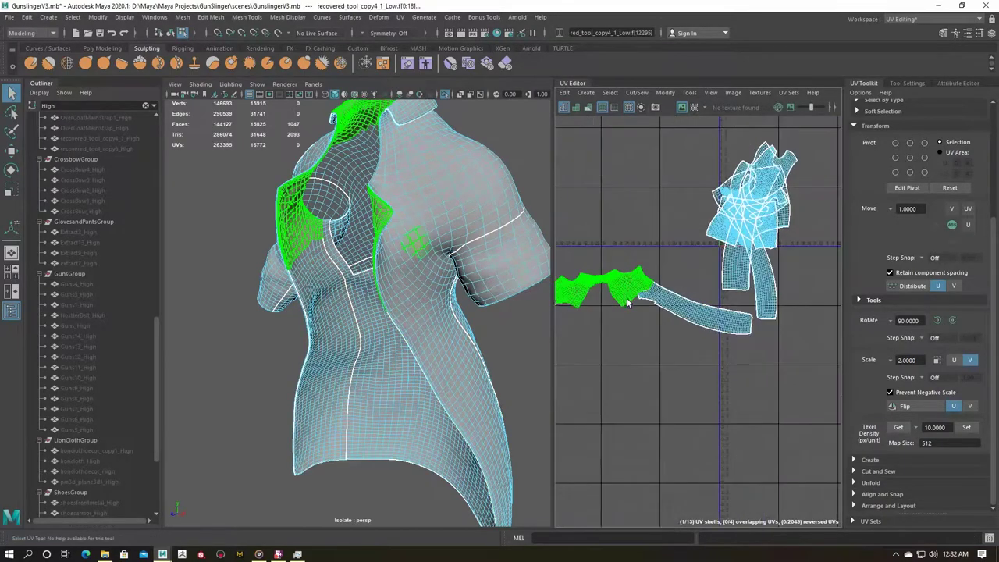
click(769, 269)
key(w)
drag(770, 270, 589, 442)
scroll(748, 267, up, 5)
key(q)
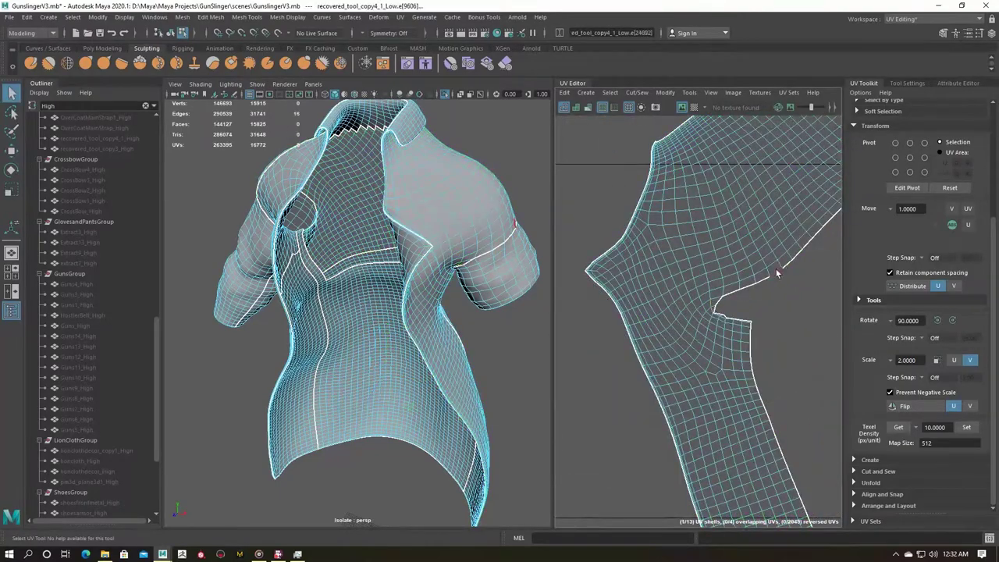
scroll(776, 271, down, 5)
Reposition two more coat UV shells so they no longer overlap.
click(679, 344)
right_drag(722, 301, 577, 367)
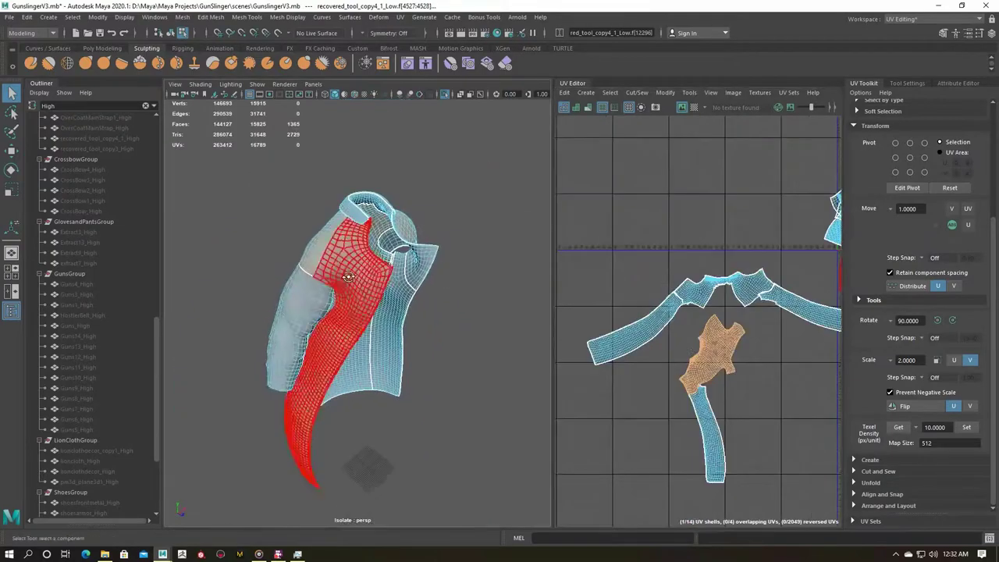
scroll(752, 301, down, 3)
scroll(742, 316, up, 3)
click(651, 268)
drag(616, 346, 697, 288)
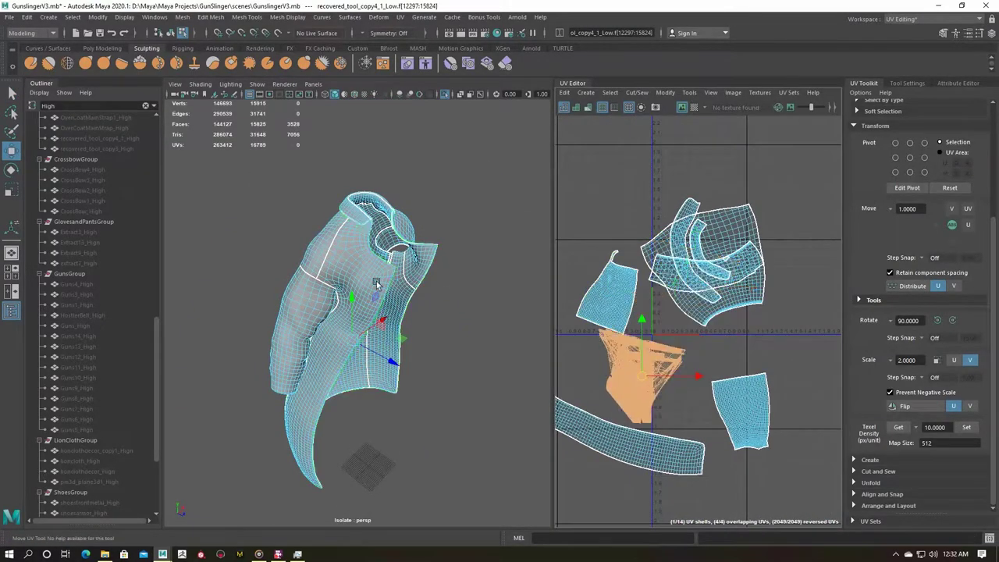
scroll(376, 284, up, 5)
key(q)
Select a full edge loop on the strap and its UV shell.
mouse_move(440, 266)
alt+mouse_down()
mouse_move(467, 195)
mouse_move(379, 286)
mouse_move(419, 279)
mouse_move(419, 205)
alt+mouse_up()
double_click(419, 205)
key(f)
click(646, 363)
Frame the strap shell and switch to editing the strap's edges.
key(F8)
scroll(659, 376, down, 3)
key(f)
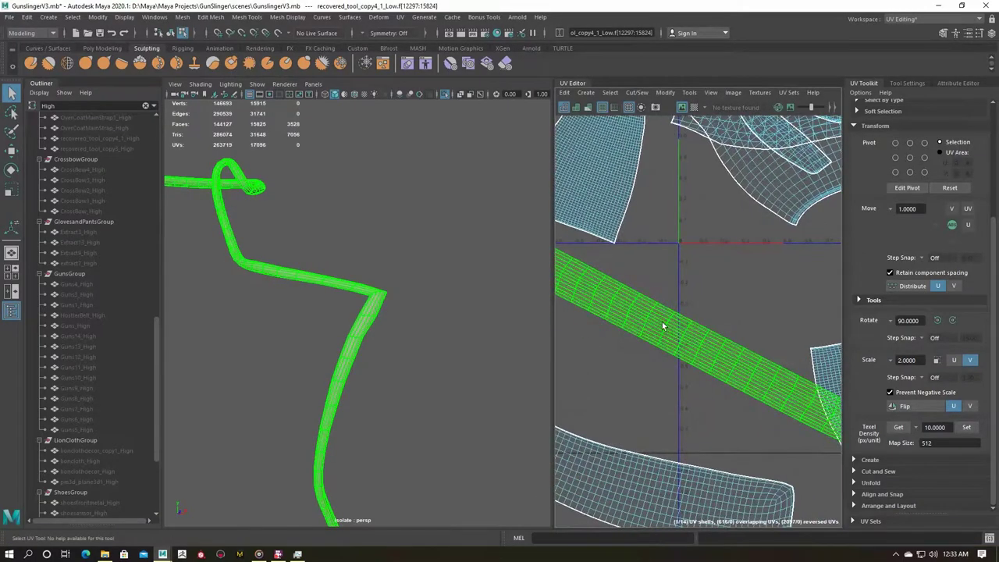
scroll(284, 309, up, 3)
scroll(262, 185, up, 3)
key(F10)
alt+drag(262, 189, 218, 390)
alt+right_drag(218, 390, 262, 349)
scroll(262, 349, up, 3)
mouse_move(262, 348)
alt+mouse_down()
mouse_move(350, 339)
mouse_move(414, 375)
alt+mouse_up()
scroll(414, 372, up, 3)
alt+drag(295, 282, 302, 286)
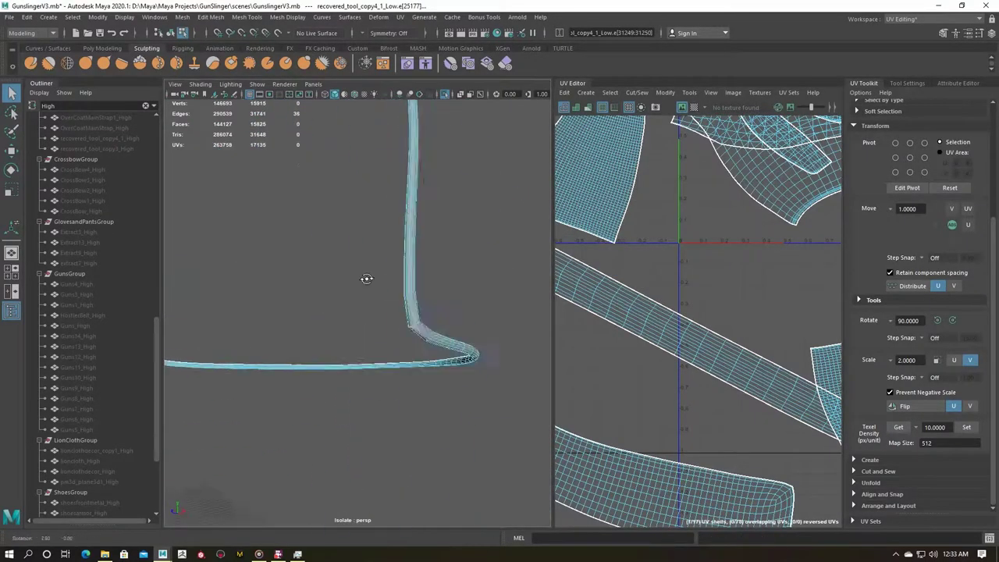
Cut new edges into the strap and smooth their edge flow.
shift+right_drag(301, 286, 252, 266)
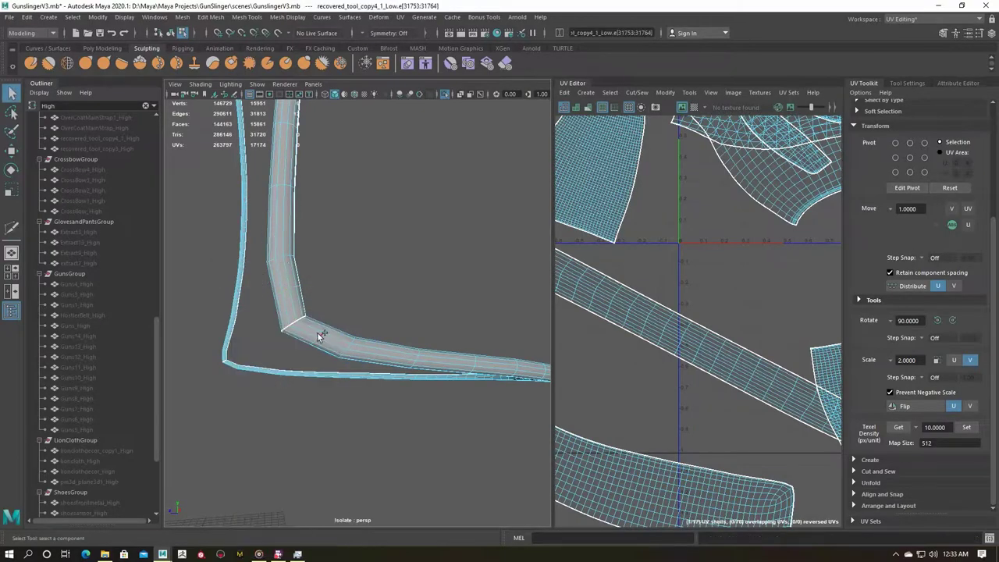
shift+right_drag(338, 290, 241, 341)
alt+drag(241, 341, 393, 378)
shift+right_drag(393, 381, 360, 380)
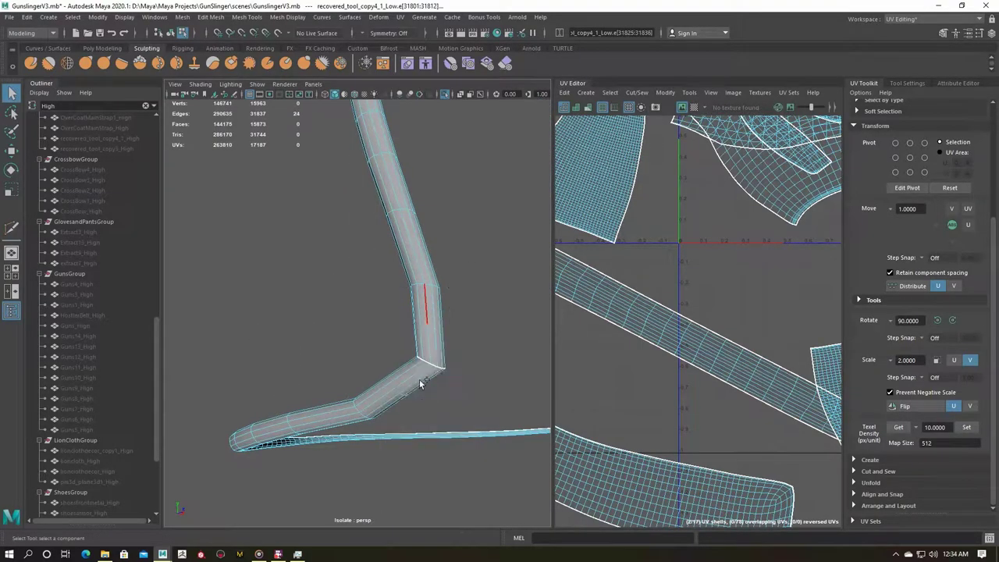
key(q)
click(441, 276)
Select the strap's fin faces and edges, then even out the edge flow along the bend and corner.
click(431, 281)
alt+drag(430, 281, 399, 299)
click(411, 236)
mouse_move(411, 236)
alt+mouse_down()
mouse_move(353, 311)
mouse_move(423, 332)
mouse_move(455, 325)
mouse_move(387, 328)
alt+mouse_up()
click(388, 328)
mouse_move(383, 365)
alt+mouse_down()
mouse_move(444, 392)
mouse_move(423, 387)
mouse_move(474, 225)
alt+mouse_up()
click(423, 388)
shift+right_drag(415, 243, 411, 348)
click(385, 323)
mouse_move(411, 348)
alt+mouse_down()
mouse_move(385, 323)
mouse_move(336, 317)
alt+mouse_up()
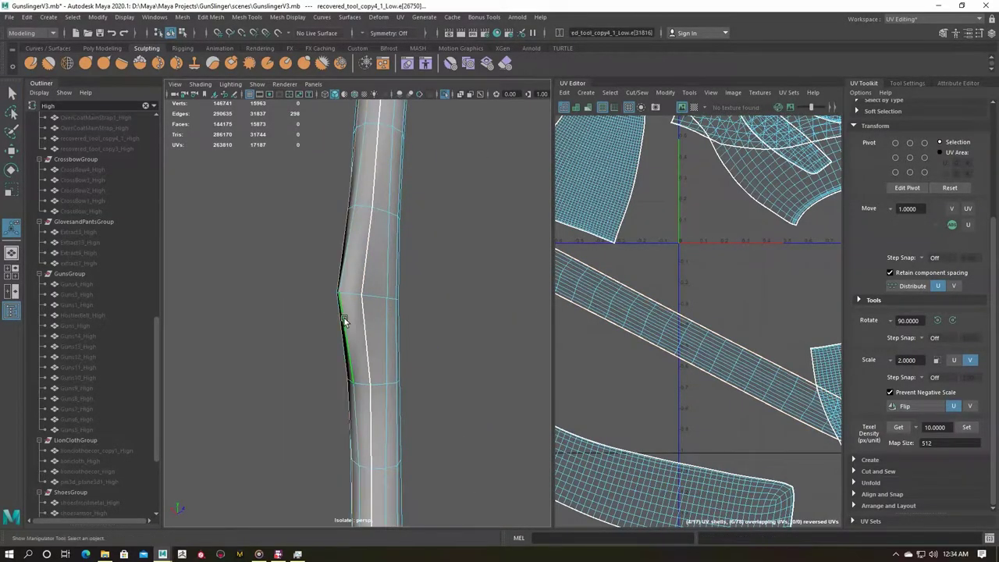
mouse_move(342, 316)
alt+mouse_down()
mouse_move(433, 308)
mouse_move(317, 296)
mouse_move(341, 269)
alt+mouse_up()
mouse_move(337, 234)
alt+mouse_down()
mouse_move(308, 351)
mouse_move(348, 355)
mouse_move(387, 334)
alt+mouse_up()
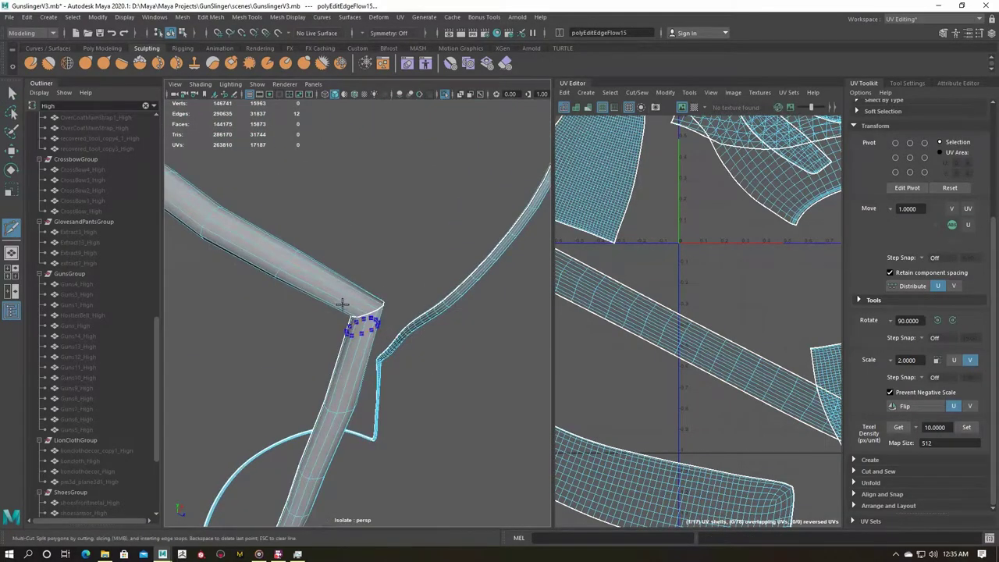
shift+right_drag(368, 263, 367, 291)
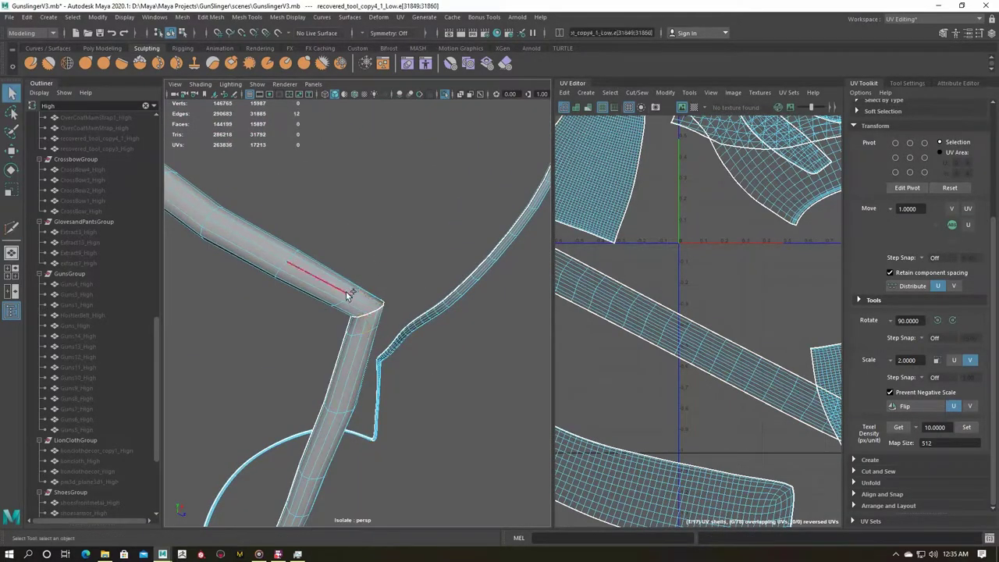
Exit isolation and clear the object name filter to show the full scene.
key(F8)
mouse_move(367, 357)
alt+mouse_down()
mouse_move(307, 335)
mouse_move(413, 288)
alt+mouse_up()
scroll(77, 298, up, 3)
scroll(77, 298, up, 2)
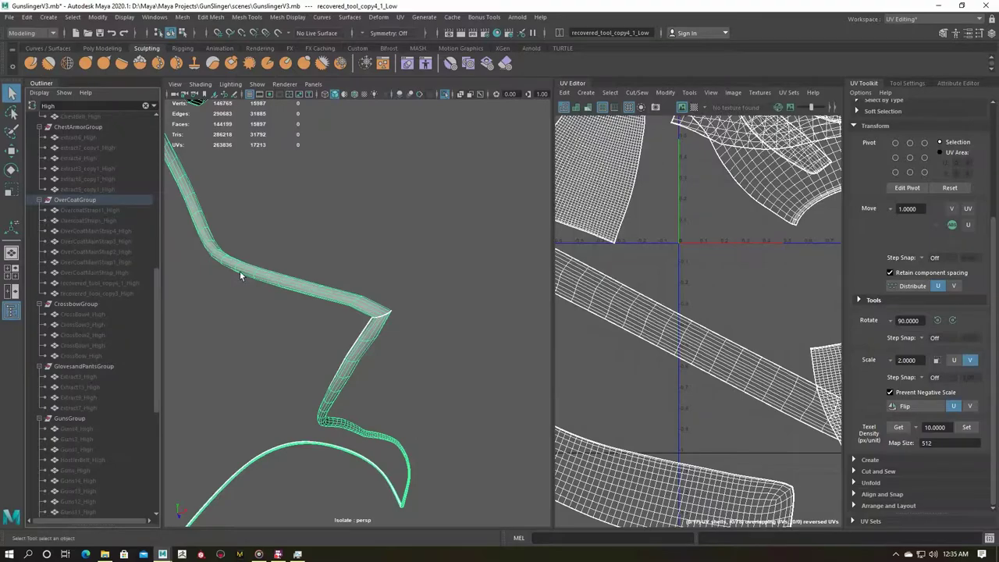
key(ctrl+1)
key(BackSpace)
key(BackSpace)
key(BackSpace)
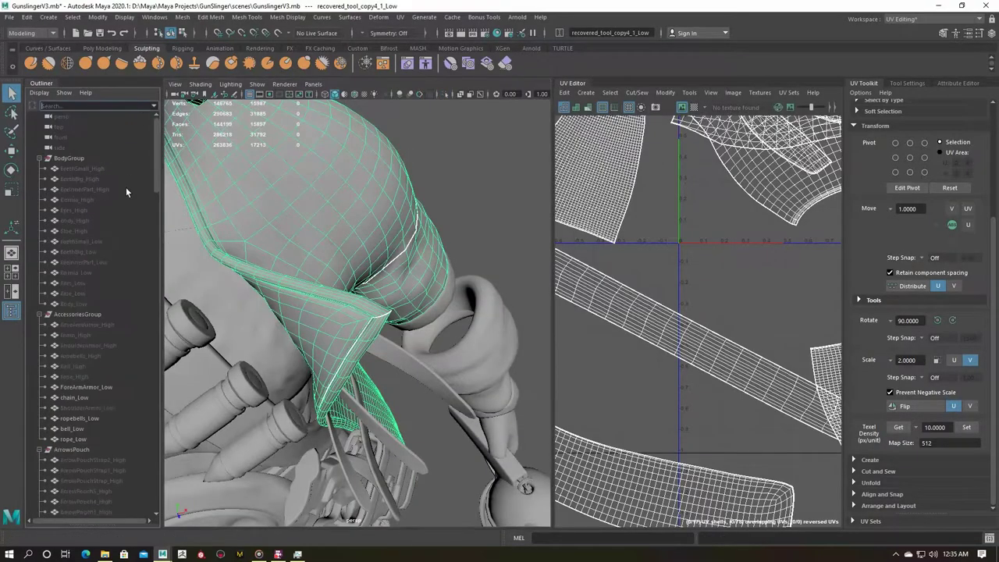
key(BackSpace)
key(f)
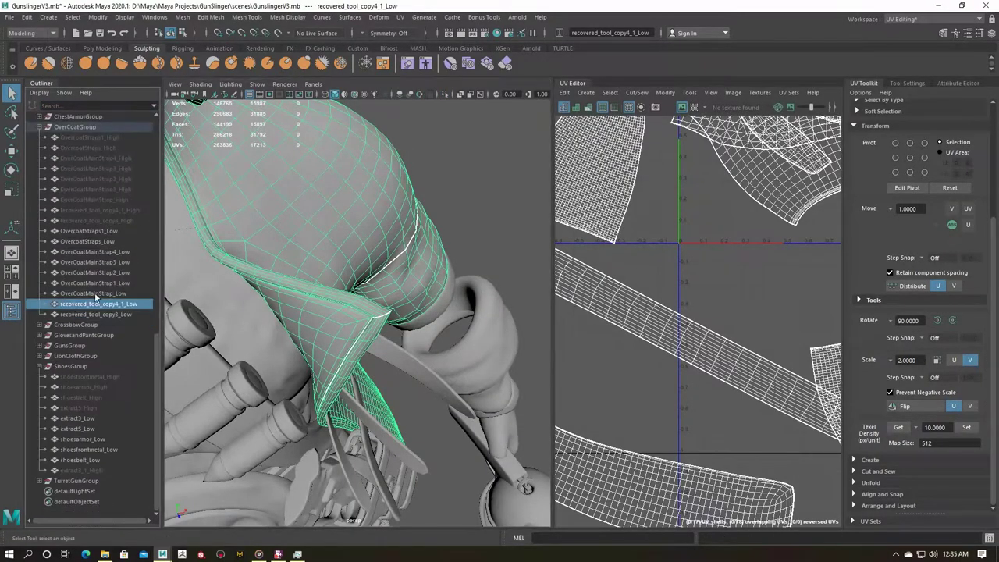
scroll(117, 304, up, 3)
Make recovered_tool_copy4_1_High live and Quad Draw new loops on the Low coat's collar and shoulder.
click(124, 293)
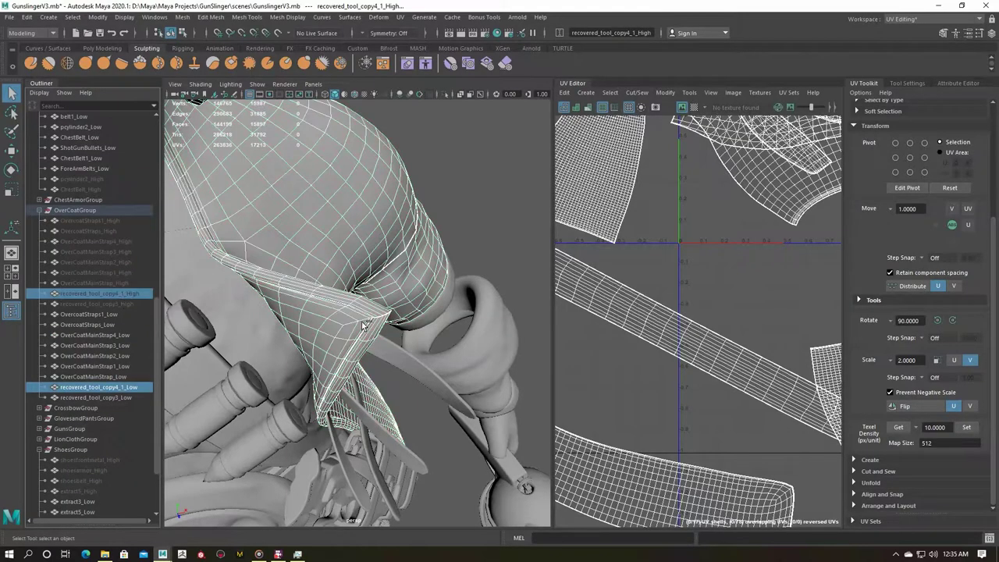
key(shift+h)
click(289, 303)
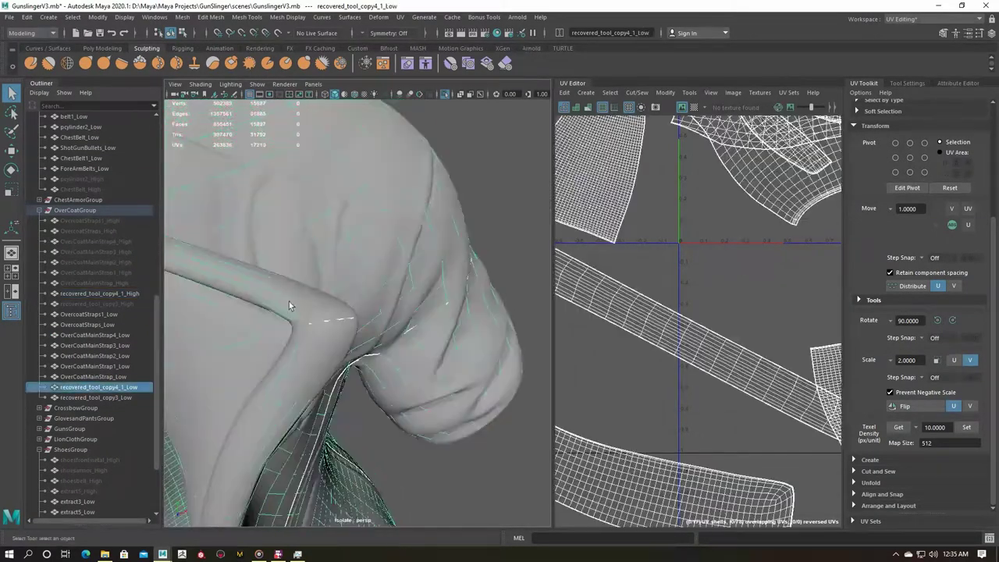
click(271, 238)
mouse_move(258, 269)
right_down()
mouse_move(248, 291)
mouse_move(256, 538)
right_up()
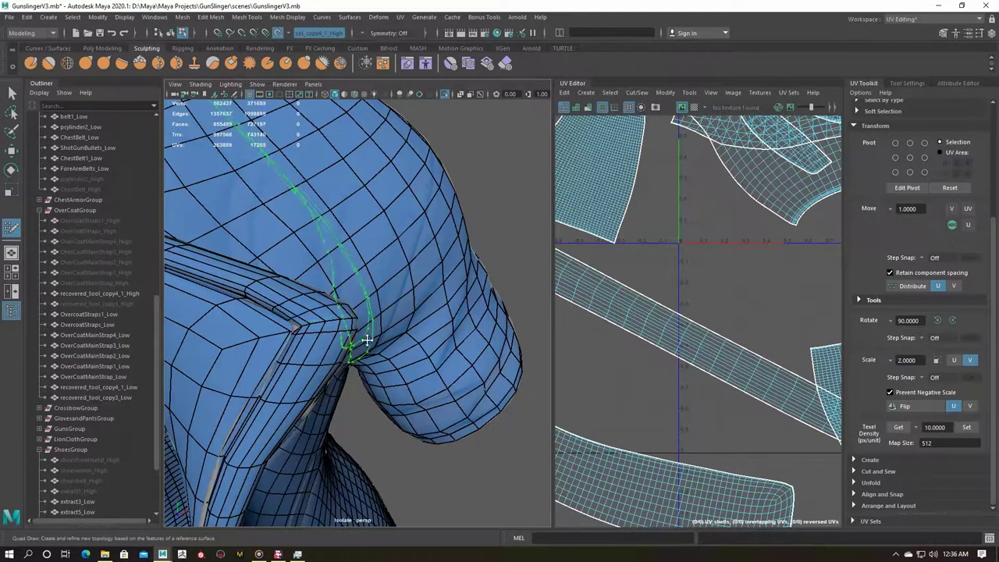
key(ctrl+z)
alt+drag(371, 338, 404, 334)
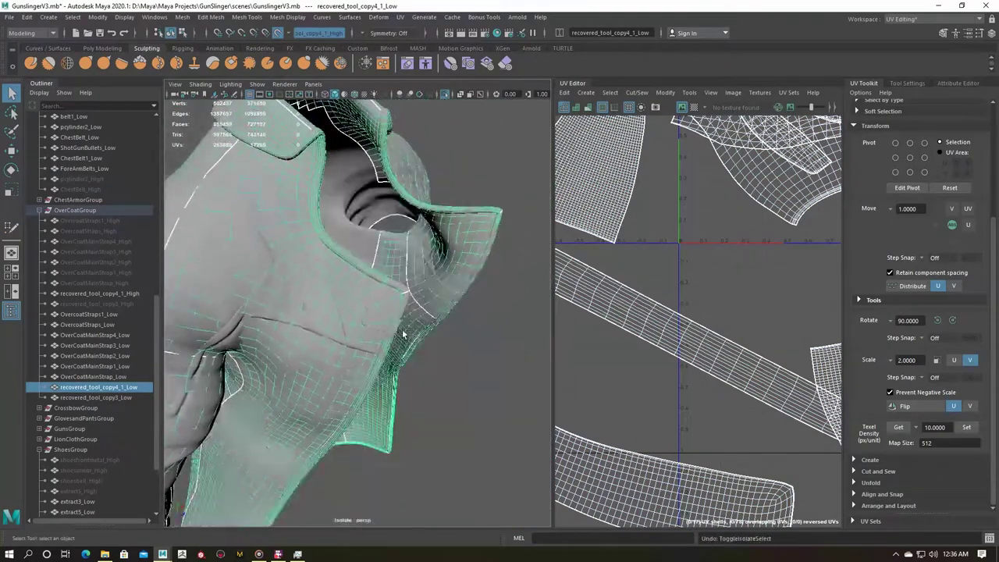
scroll(403, 334, up, 3)
shift+right_drag(412, 273, 417, 538)
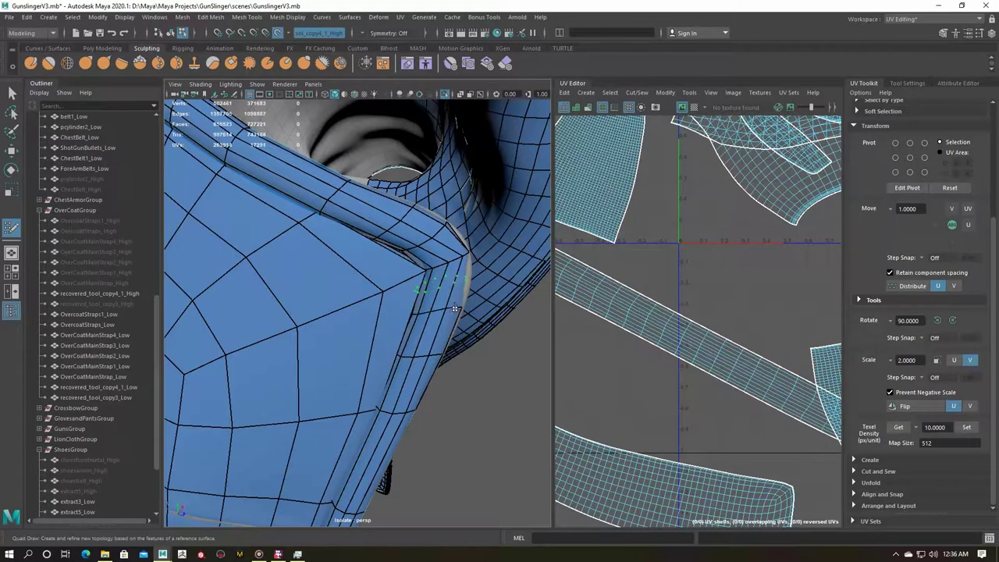
right_drag(452, 280, 446, 234)
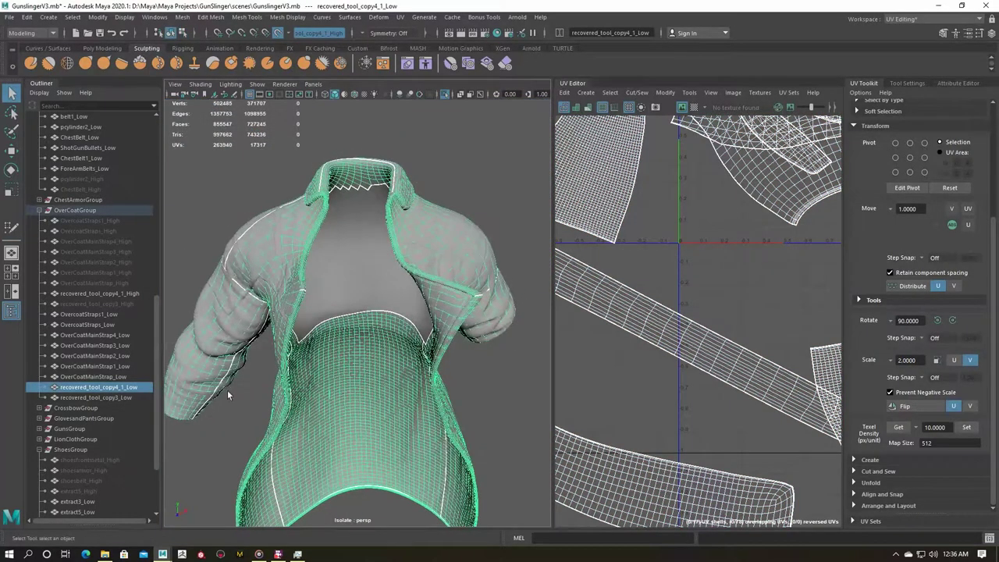
Isolate recovered_tool_copy4_1_Low and set all its shells to 10 px/unit at map size 512.
key(f)
click(99, 386)
key(f)
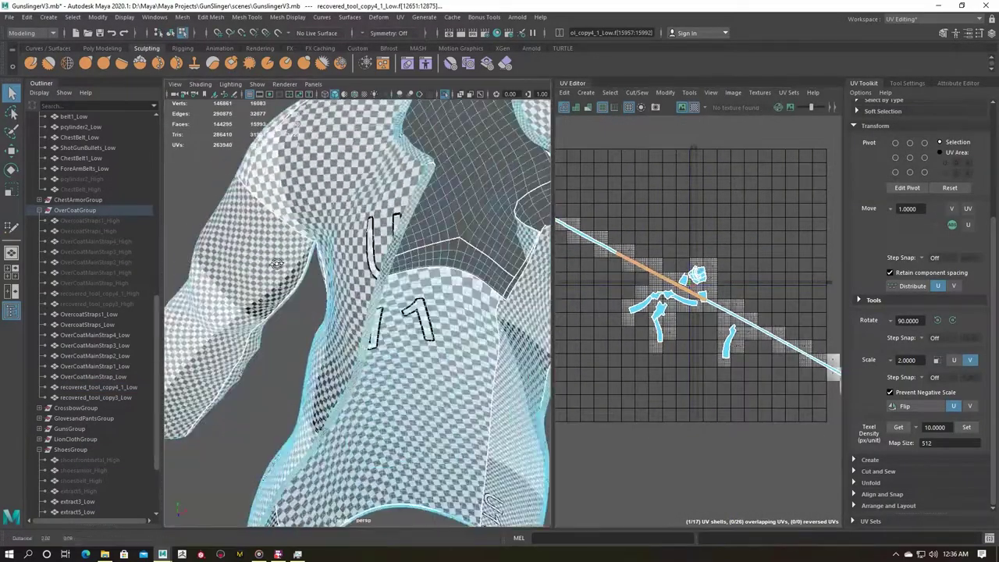
click(964, 428)
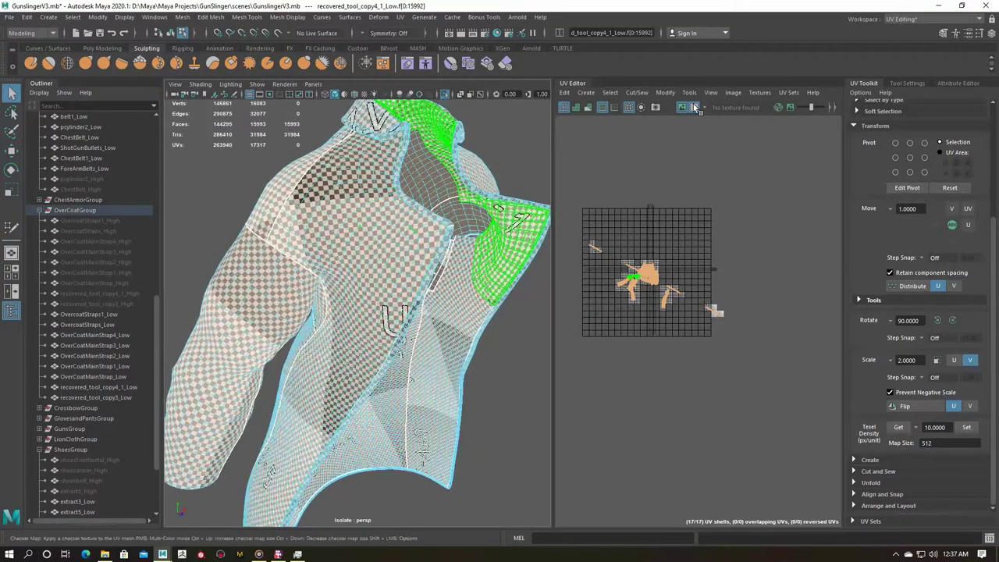
Turn off the checker preview and hide the finished coat piece.
click(355, 205)
key(ctrl+1)
key(ctrl+h)
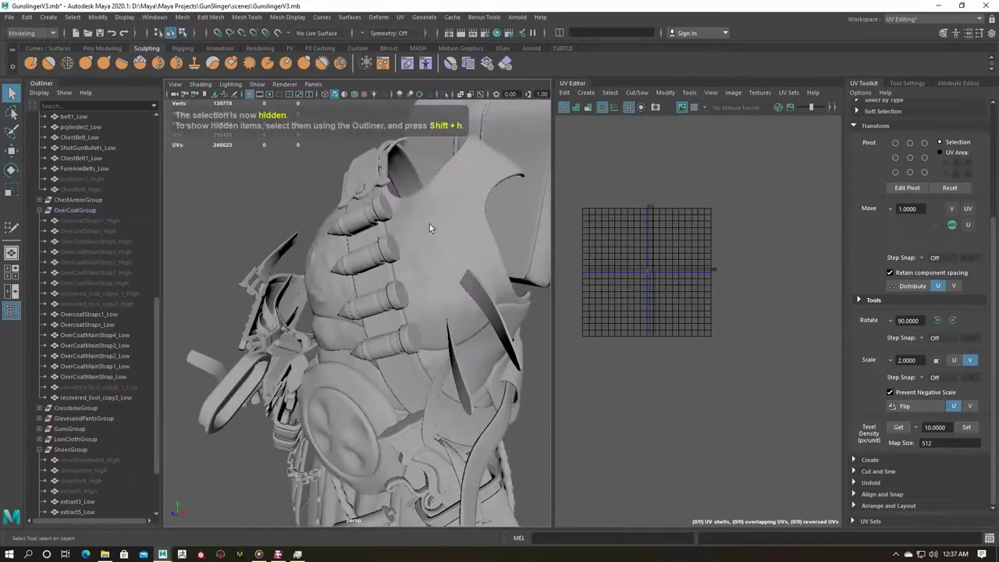
Isolate extract3_copy1_Low, unfold its UVs flat, and hide it.
click(429, 224)
key(ctrl+1)
mouse_move(402, 251)
alt+mouse_down()
mouse_move(302, 295)
mouse_move(266, 294)
alt+mouse_up()
click(399, 17)
click(444, 89)
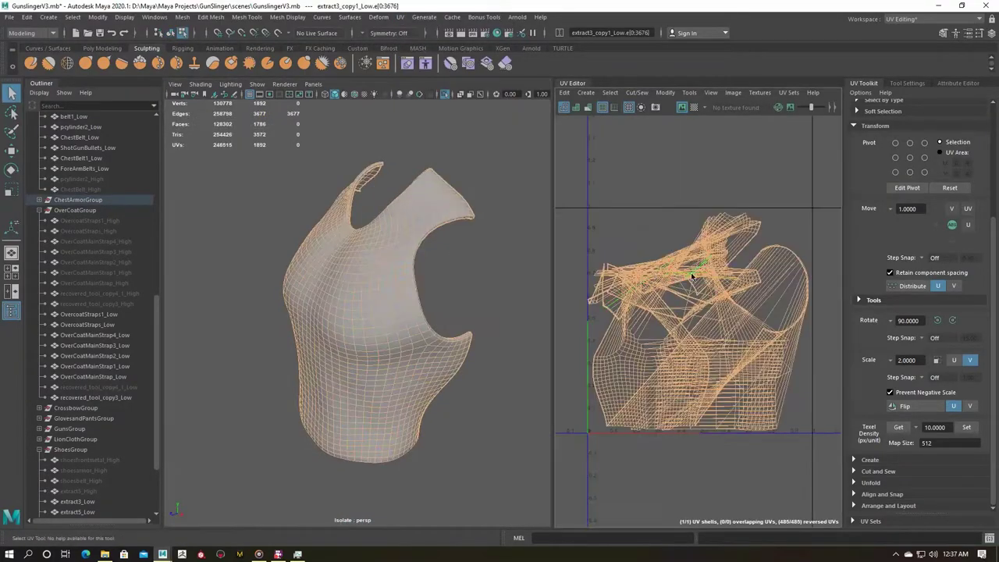
right_drag(424, 216, 535, 199)
click(375, 260)
key(ctrl+h)
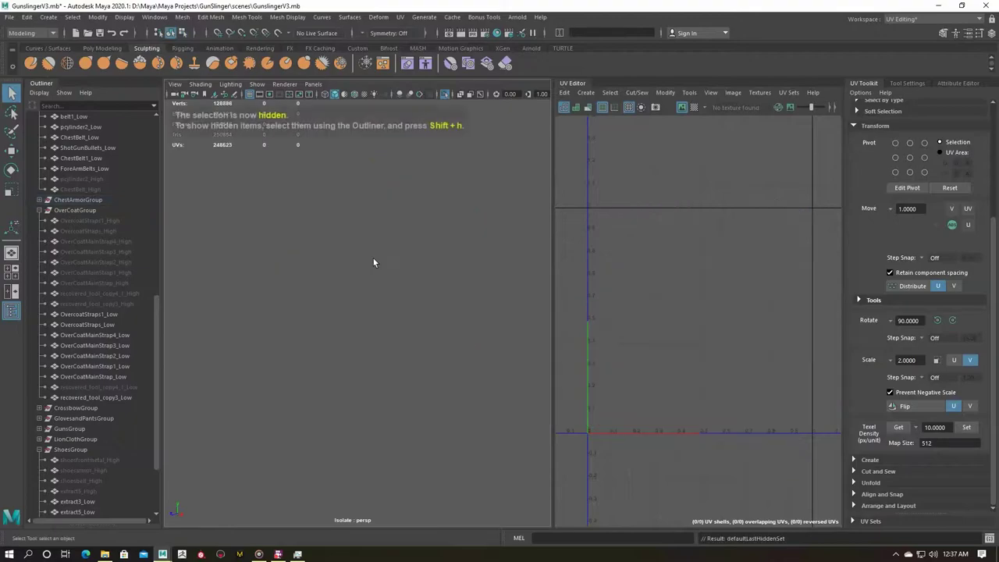
Prepare extract4_Low's UVs for unfolding, then show the scene and select ChestBelt_Low.
alt+drag(424, 274, 371, 288)
click(400, 16)
click(424, 257)
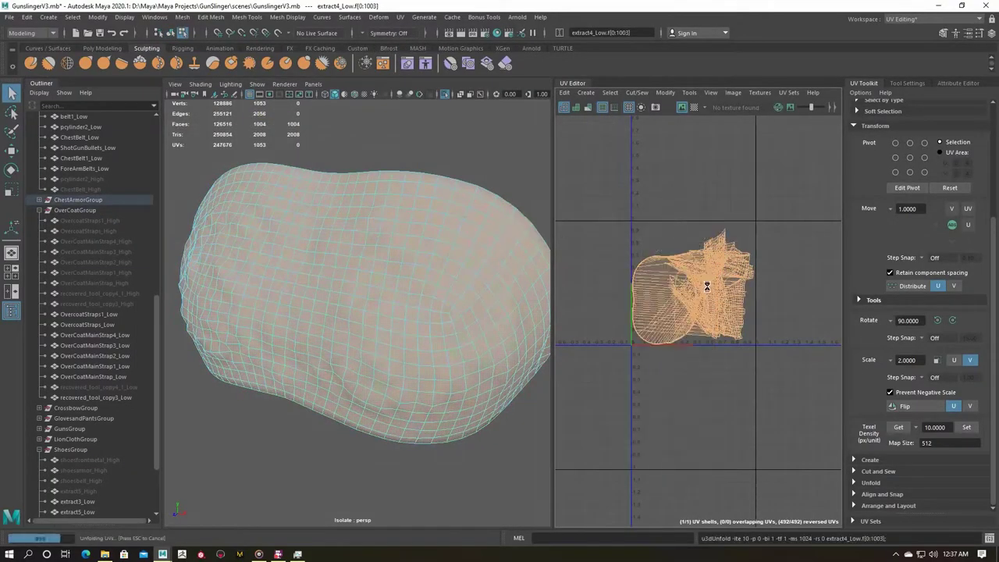
key(F8)
key(ctrl+1)
click(425, 257)
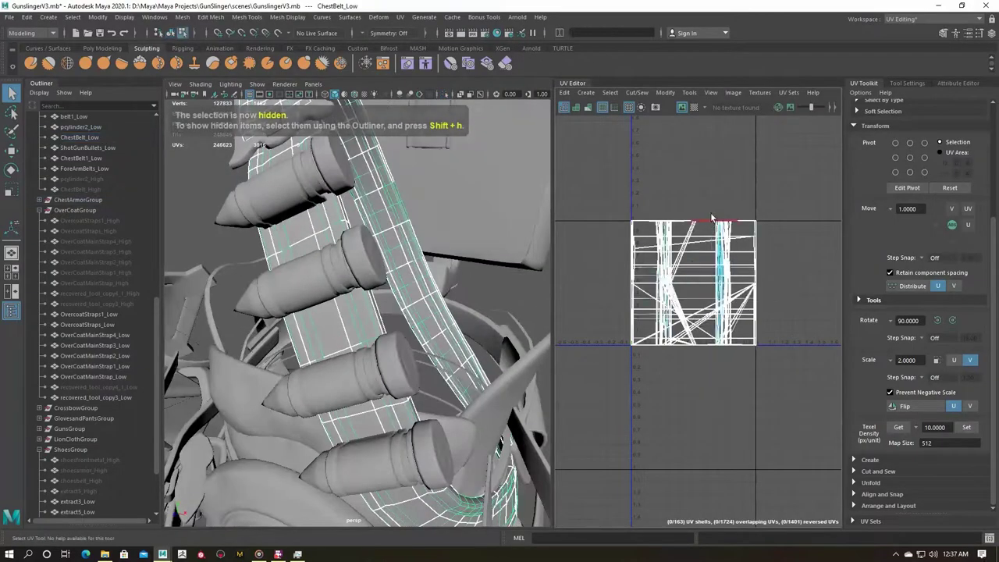
Isolate ChestBelt_Low and select an edge loop and cut points across the strap.
key(ctrl+1)
key(f)
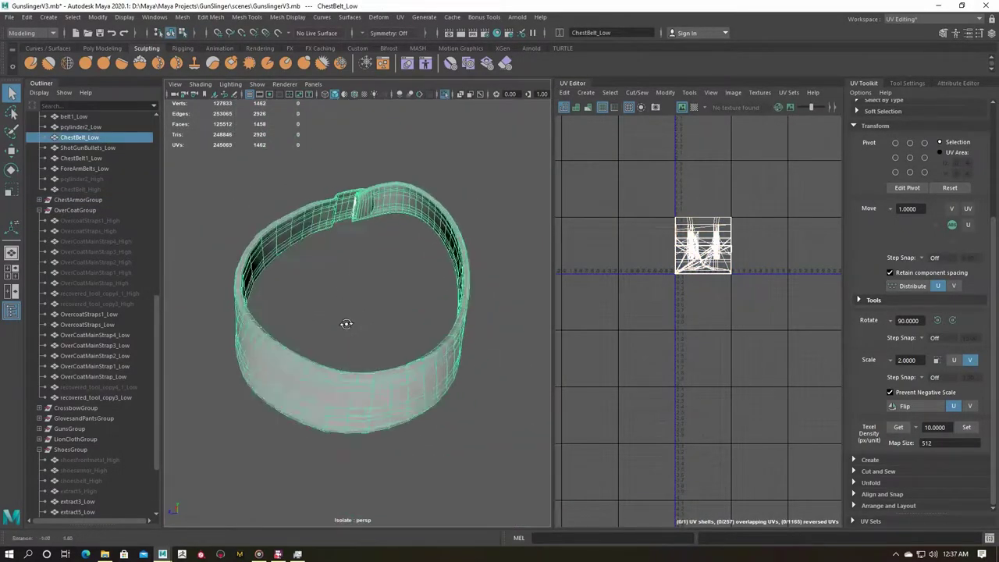
alt+drag(339, 307, 370, 328)
key(F10)
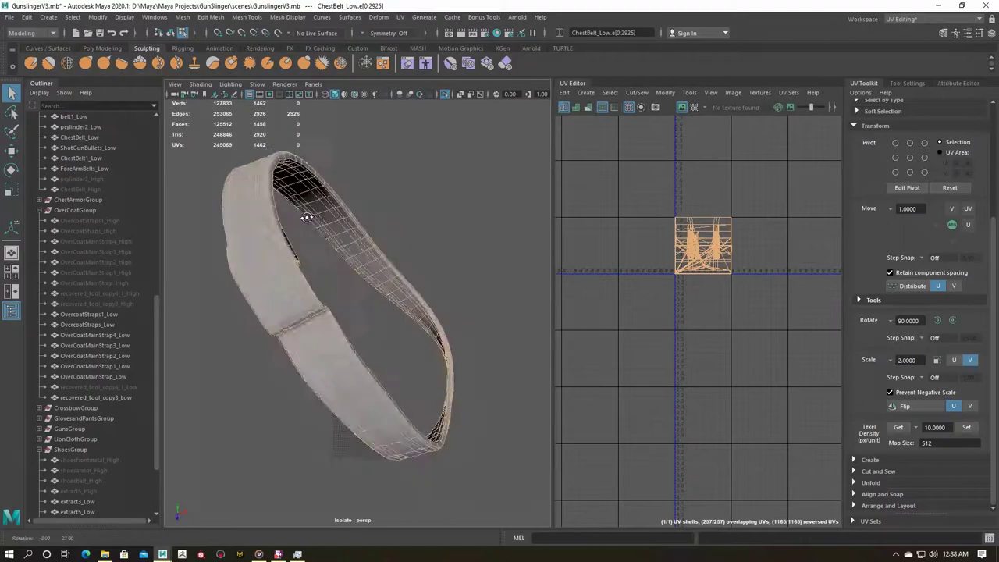
scroll(350, 263, up, 5)
double_click(392, 210)
mouse_move(393, 209)
alt+mouse_down()
mouse_move(329, 228)
mouse_move(319, 314)
mouse_move(379, 212)
alt+mouse_up()
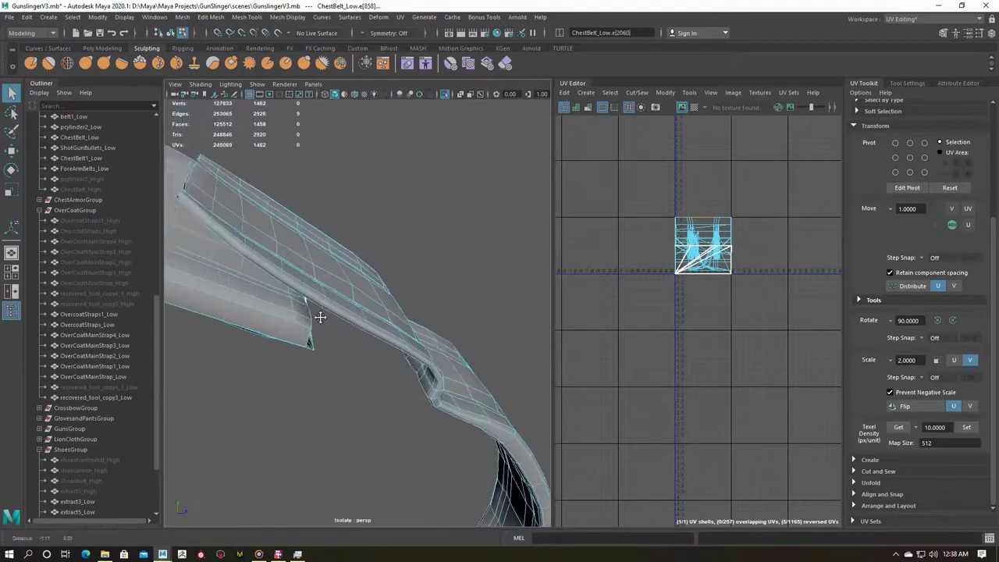
click(225, 177)
click(213, 236)
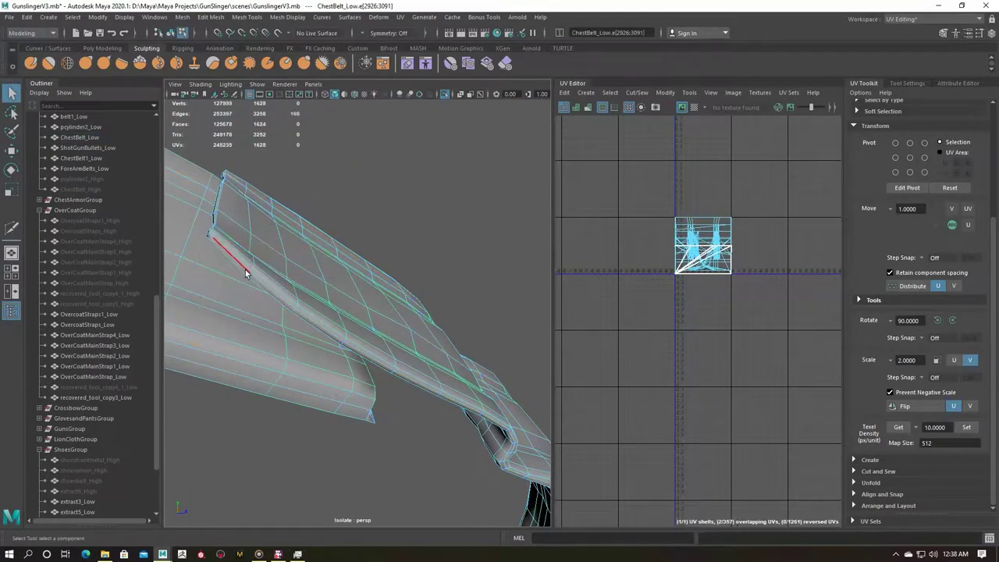
Unfold the belt's UVs with all its faces selected.
key(ctrl+F11)
shift+right_drag(715, 198, 350, 198)
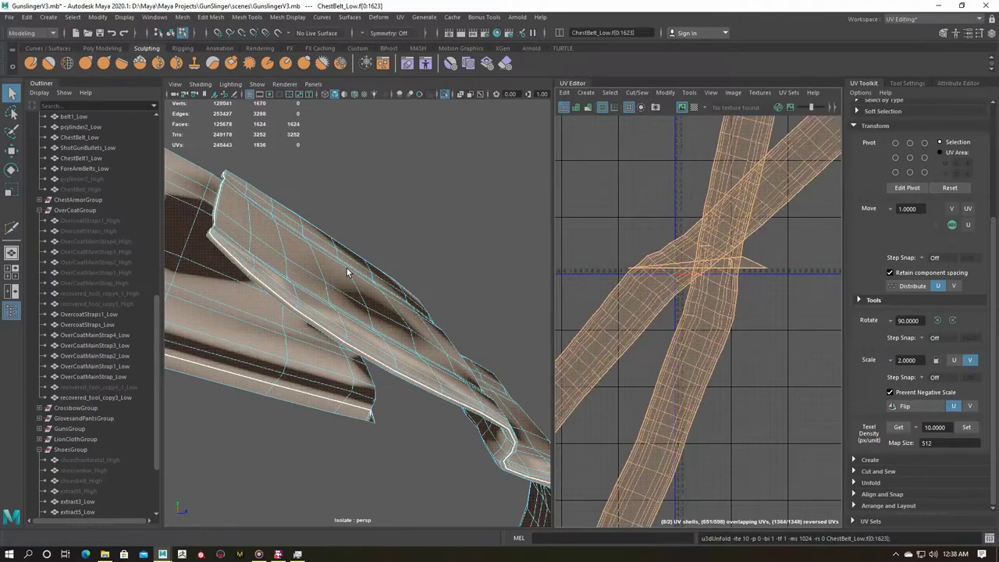
key(F8)
key(f)
click(288, 17)
Cut UVs along another belt edge loop and unfold that shell into a U shape.
click(357, 212)
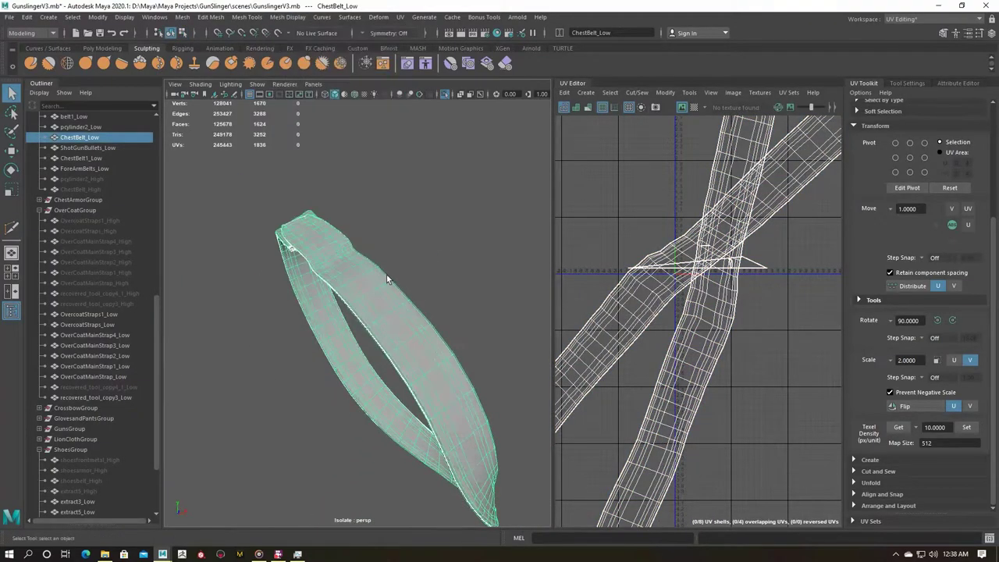
alt+drag(386, 275, 367, 337)
shift+right_drag(378, 321, 359, 257)
shift+right_drag(709, 235, 697, 188)
click(671, 234)
click(676, 272)
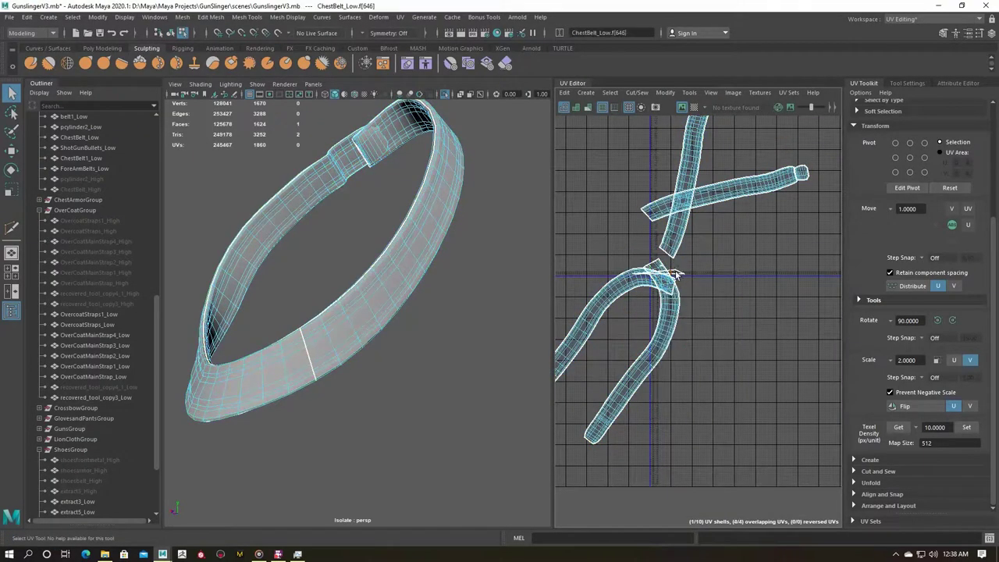
key(f)
key(f)
mouse_move(378, 278)
alt+mouse_down()
mouse_move(413, 260)
mouse_move(245, 256)
mouse_move(365, 292)
mouse_move(343, 281)
alt+mouse_up()
Undo back to the density-scaled belt shells, hide ChestBelt_Low, and select ChestBelt1_Low.
key(a)
key(w)
key(ctrl+z)
key(ctrl+z)
key(ctrl+z)
key(ctrl+z)
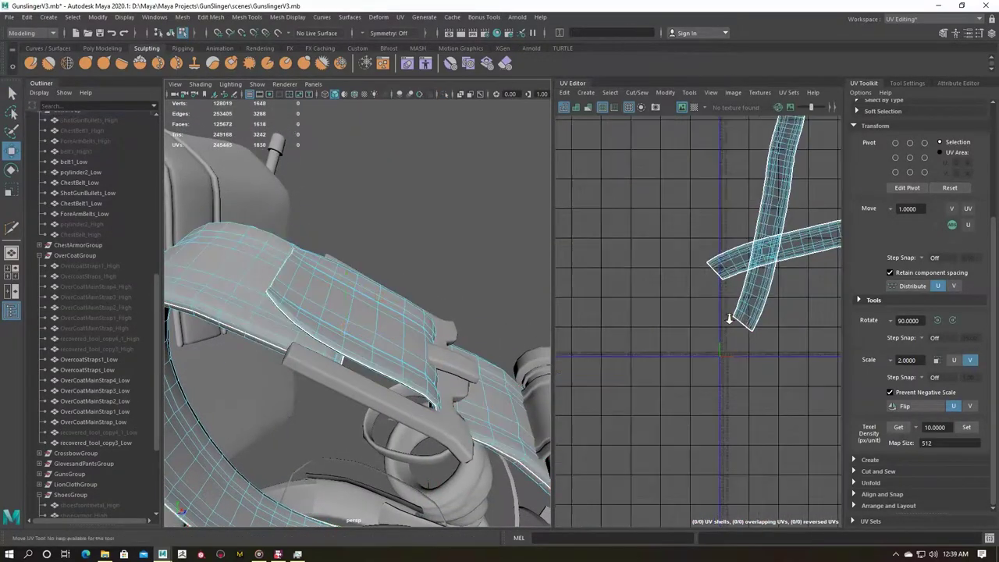
key(ctrl+z)
key(ctrl+z)
key(ctrl+z)
key(ctrl+z)
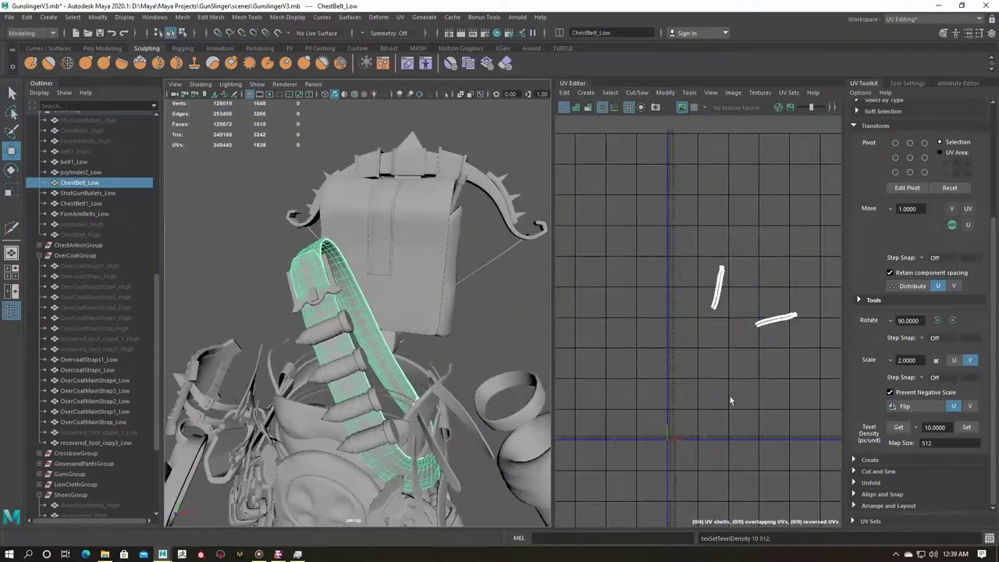
key(ctrl+z)
key(ctrl+z)
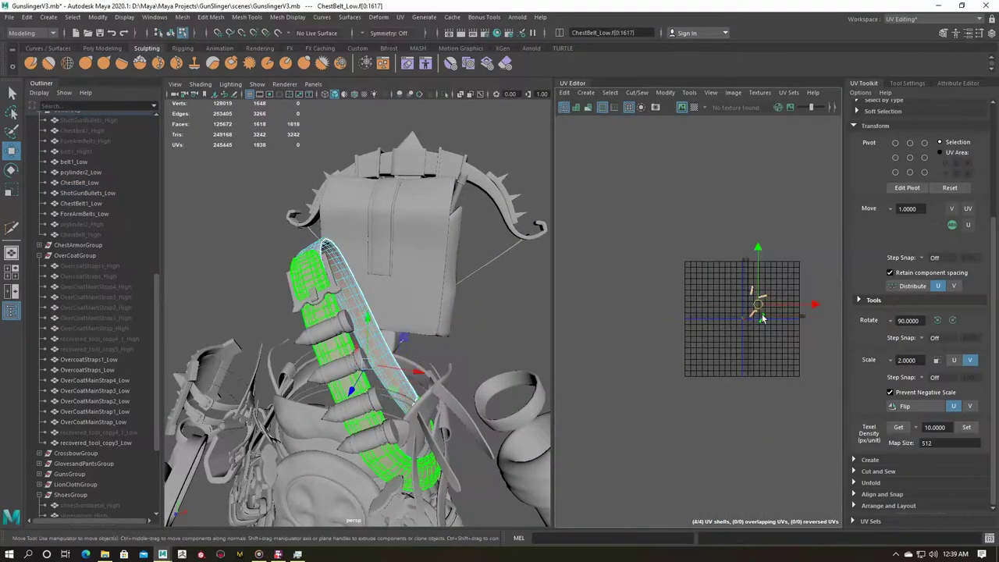
right_drag(319, 278, 305, 275)
key(ctrl+h)
click(312, 298)
Frame ChestBelt1_Low, select its faces and view its current UV shells.
key(f)
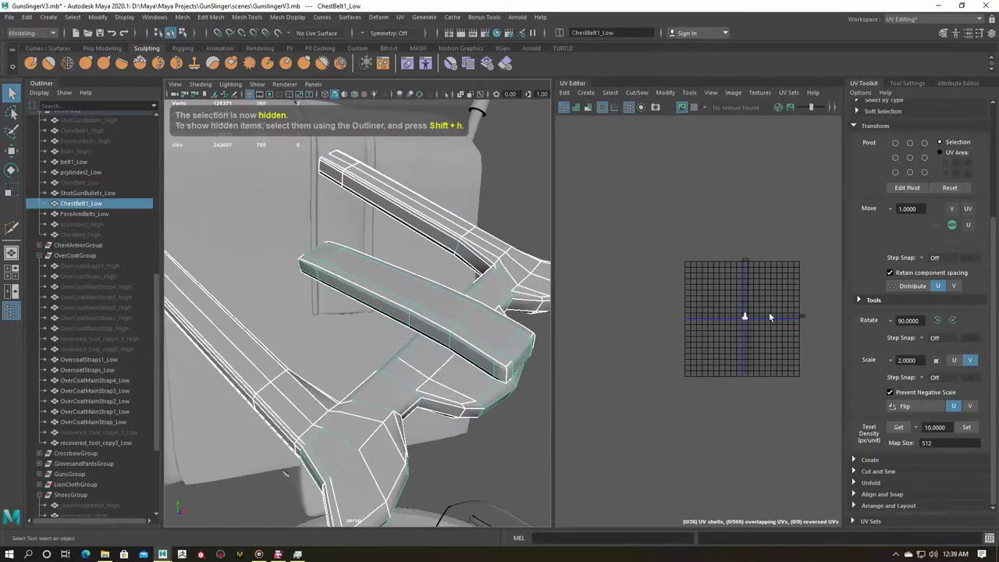
key(f)
alt+drag(350, 351, 382, 297)
key(ctrl+F11)
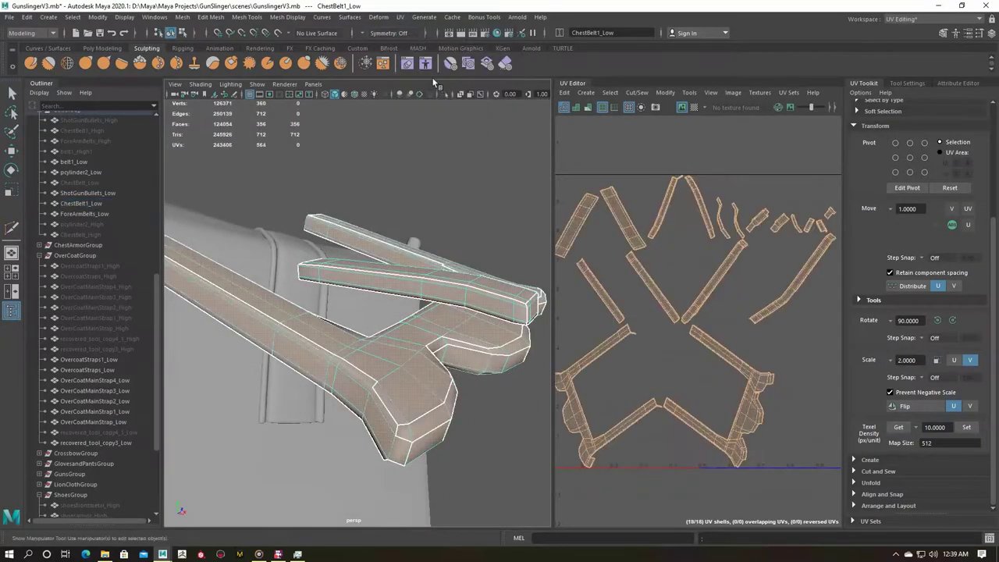
shift+right_drag(635, 285, 667, 223)
scroll(667, 223, down, 3)
key(F8)
Pick seam edge loops around ChestBelt1_Low and cut its UVs along them.
alt+drag(463, 318, 319, 349)
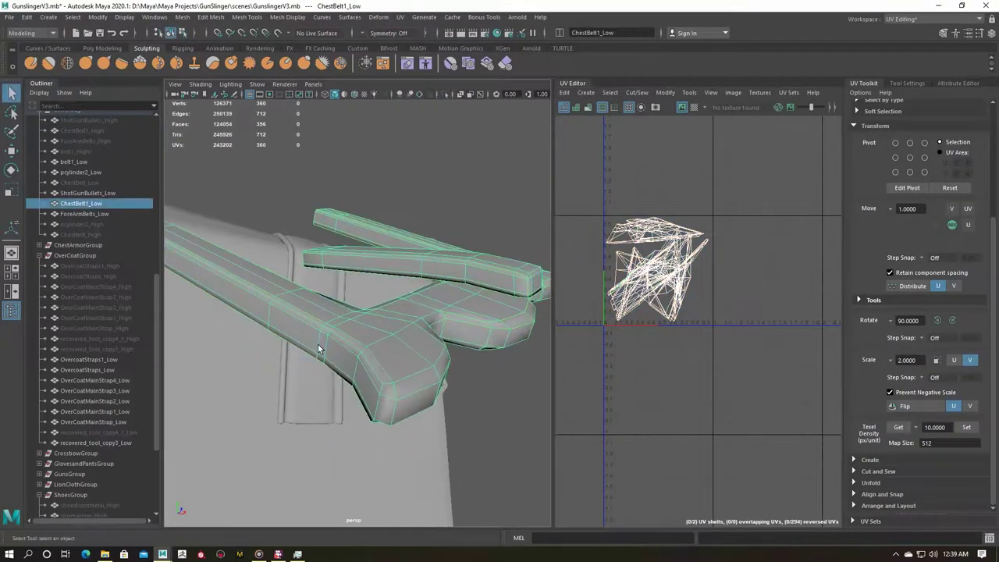
right_drag(402, 256, 402, 289)
click(357, 337)
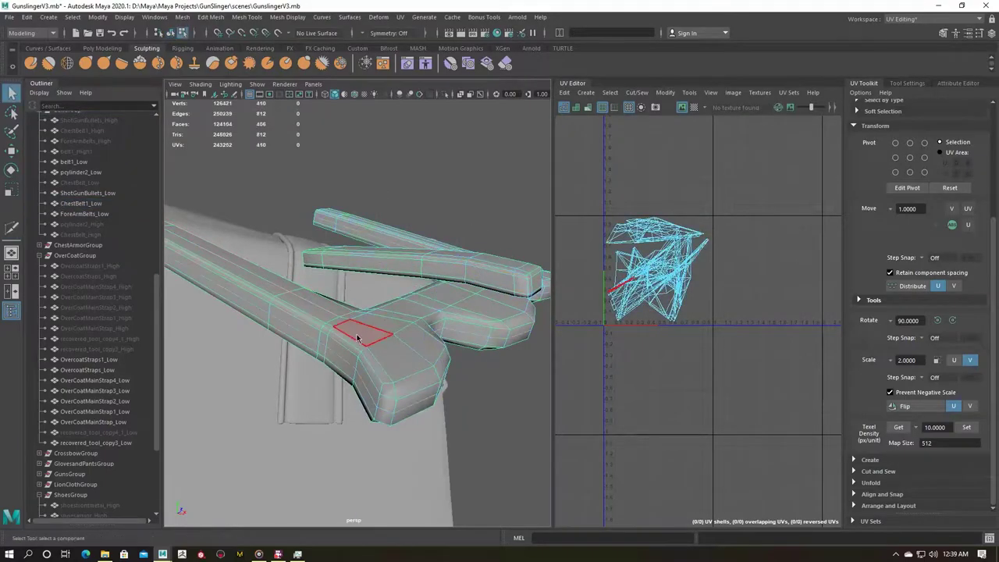
shift+click(364, 405)
mouse_move(364, 405)
alt+mouse_down()
mouse_move(410, 404)
mouse_move(359, 324)
alt+mouse_up()
click(361, 326)
click(359, 324)
mouse_move(423, 318)
alt+mouse_down()
mouse_move(290, 328)
mouse_move(503, 315)
mouse_move(484, 312)
alt+mouse_up()
Unfold the belt into flat strip shells, hide it, and select Bag5_Low.
ctrl+right_drag(635, 268, 636, 312)
shift+right_drag(702, 312, 816, 444)
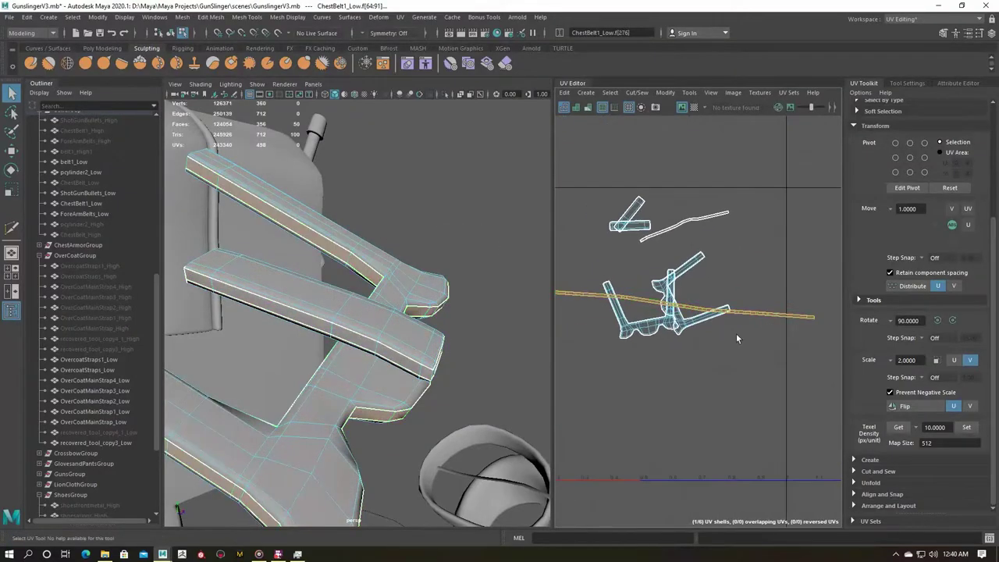
key(F8)
key(ctrl+h)
click(342, 326)
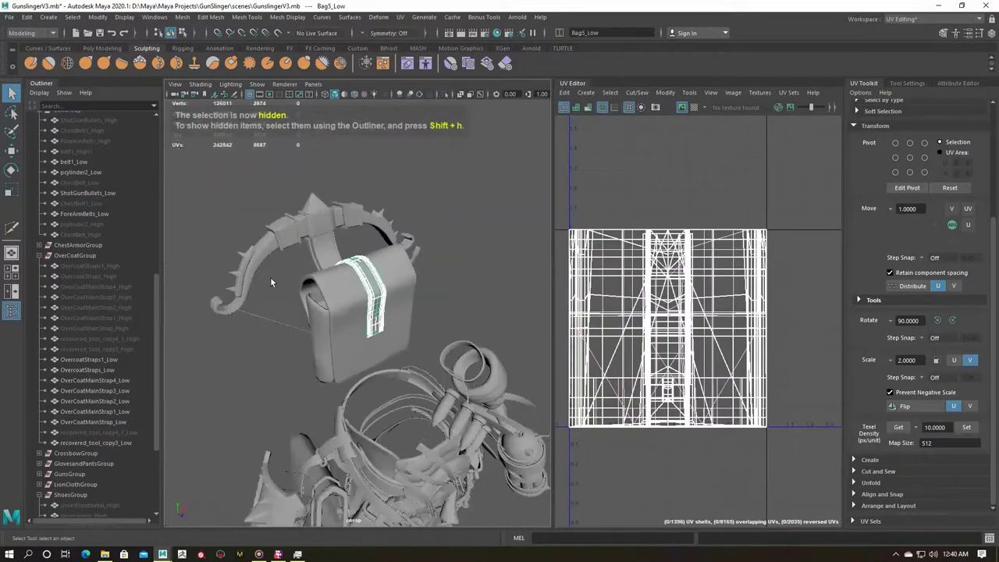
Isolate Bag5_Low and select the first of the strap's UV shells.
key(ctrl+1)
key(f)
key(ctrl+F10)
shift+right_click(660, 247)
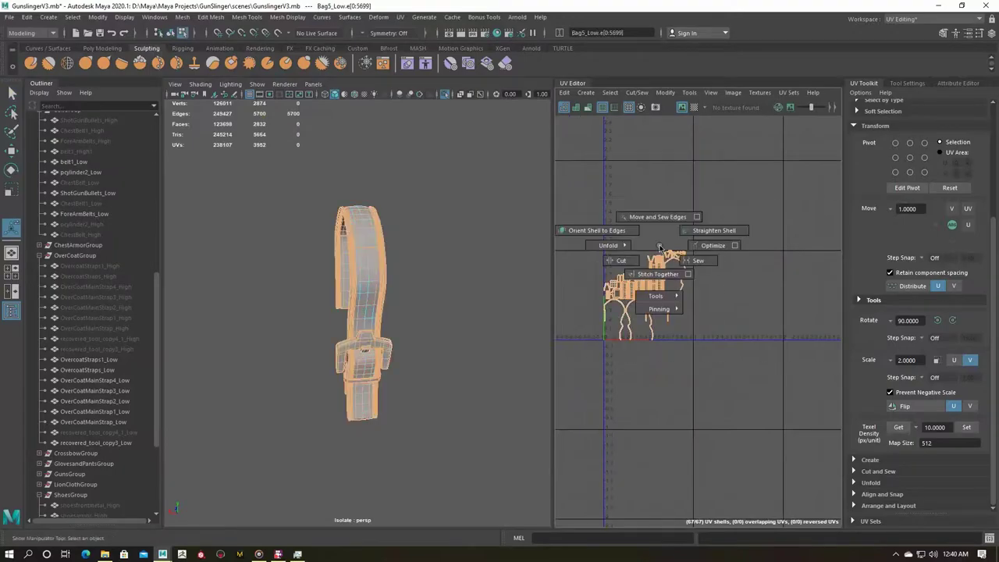
scroll(371, 263, up, 5)
alt+drag(371, 264, 435, 215)
click(434, 250)
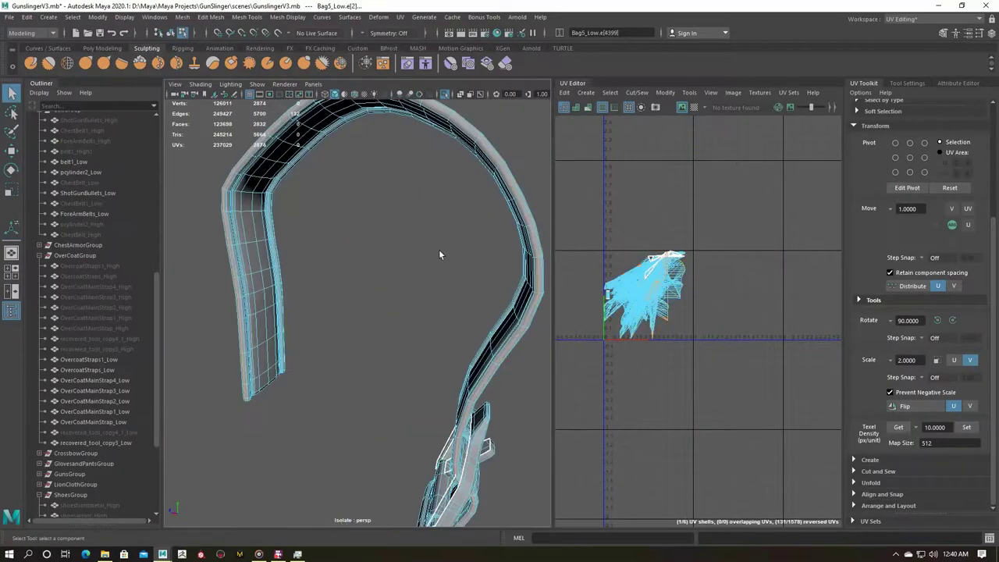
click(709, 277)
mouse_move(382, 317)
alt+mouse_down()
mouse_move(337, 365)
mouse_move(240, 370)
mouse_move(289, 328)
mouse_move(479, 243)
alt+mouse_up()
click(337, 365)
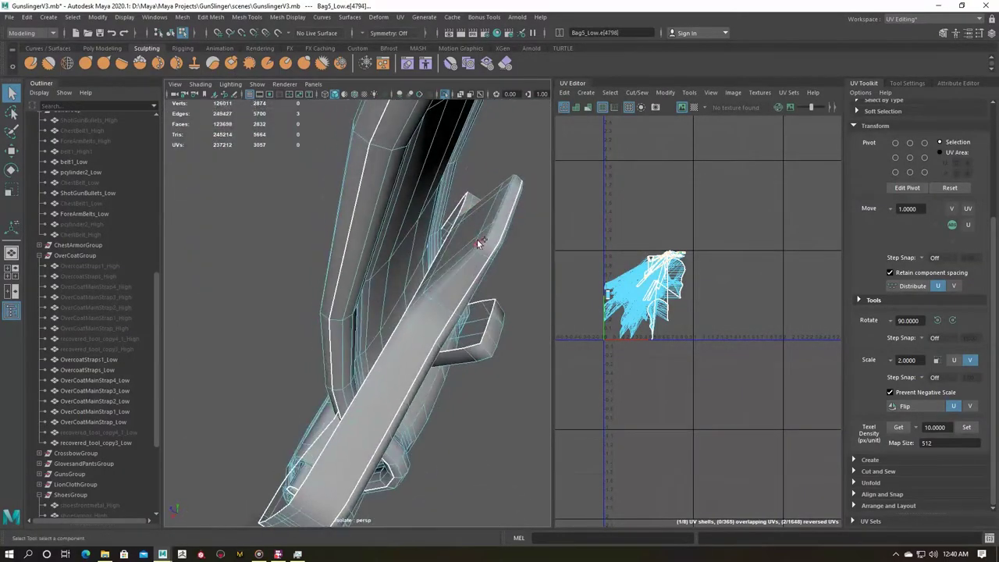
Add the buckle and other strap shells to the UV shell selection.
mouse_move(490, 331)
alt+mouse_down()
mouse_move(390, 337)
mouse_move(437, 329)
mouse_move(484, 296)
alt+mouse_up()
shift+click(390, 337)
drag(593, 347, 708, 245)
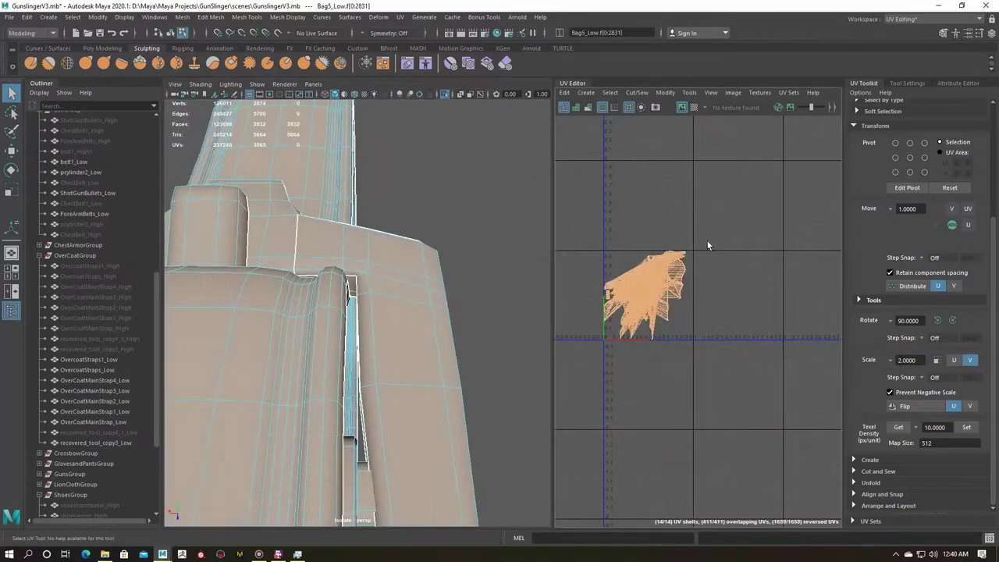
click(299, 263)
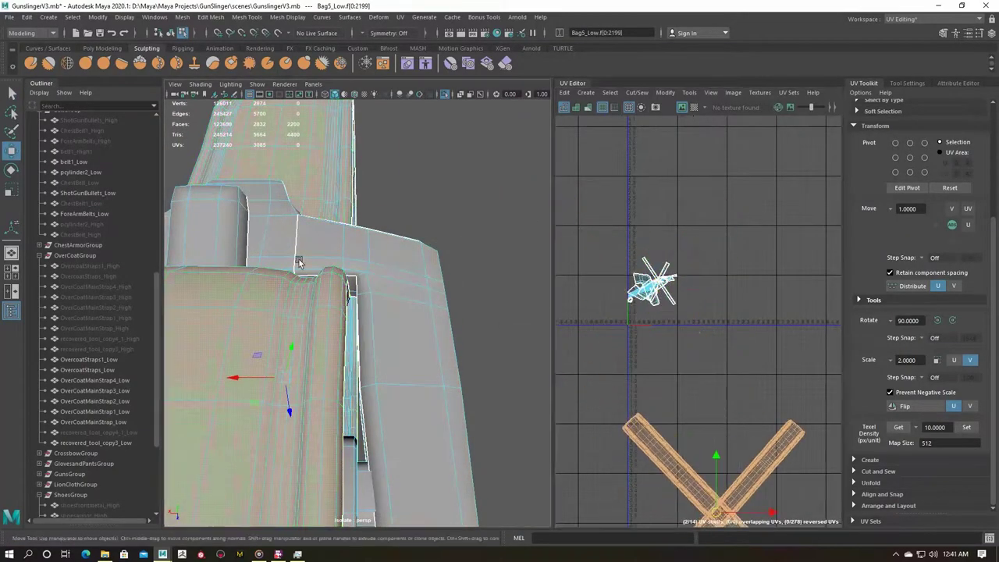
Undo back through the recent selection and framing changes on the strap.
key(ctrl+z)
key(ctrl+z)
key(ctrl+z)
key(ctrl+z)
key(ctrl+z)
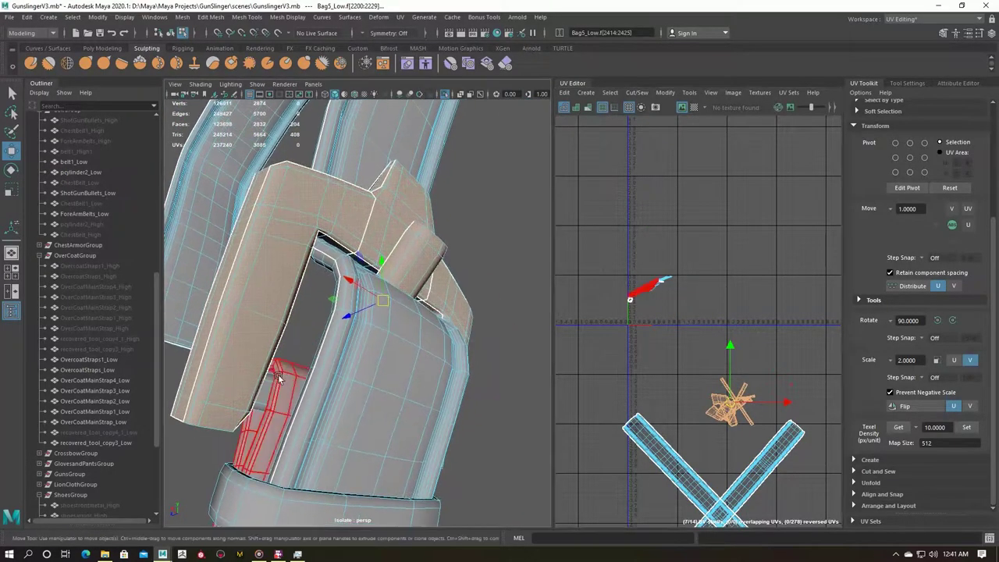
key(ctrl+z)
key(ctrl+z)
key(ctrl+z)
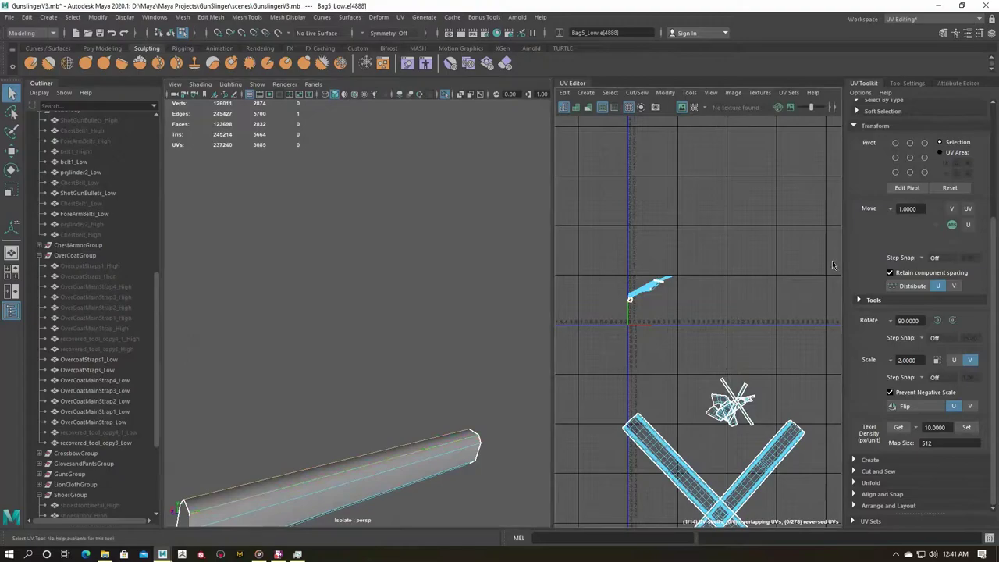
key(ctrl+z)
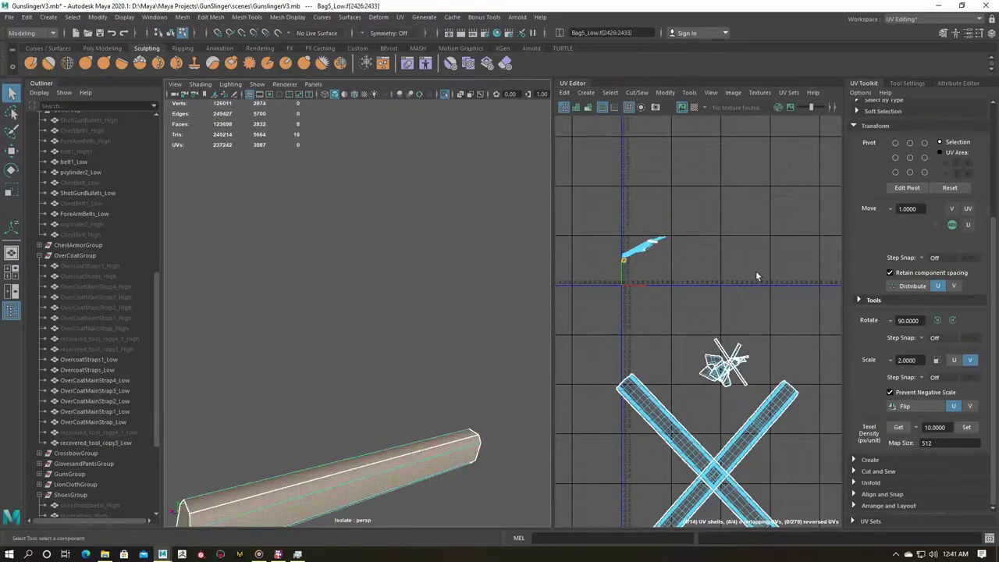
key(ctrl+z)
key(ctrl+z)
key(ctrl+z)
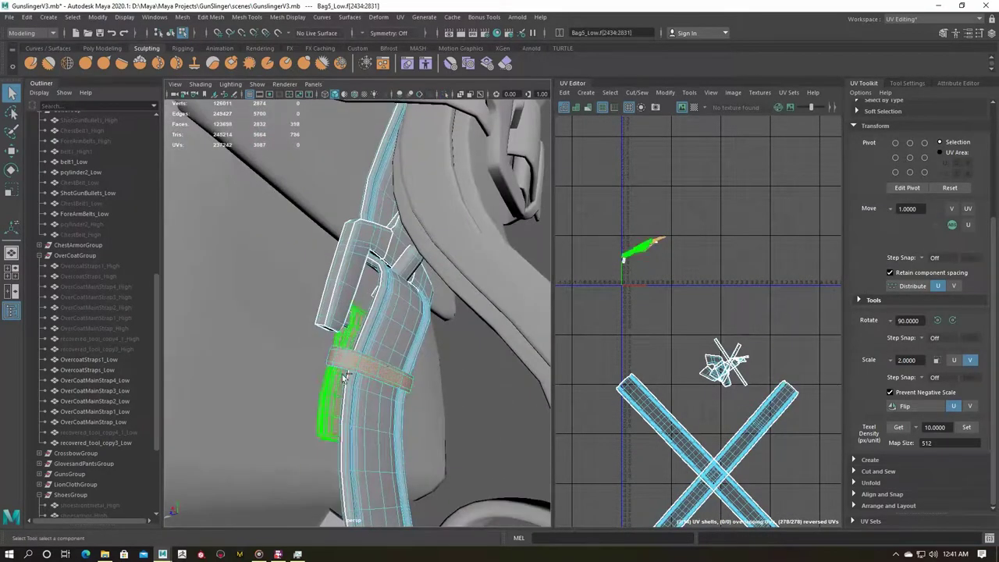
key(ctrl+z)
key(ctrl+z)
key(ctrl+z)
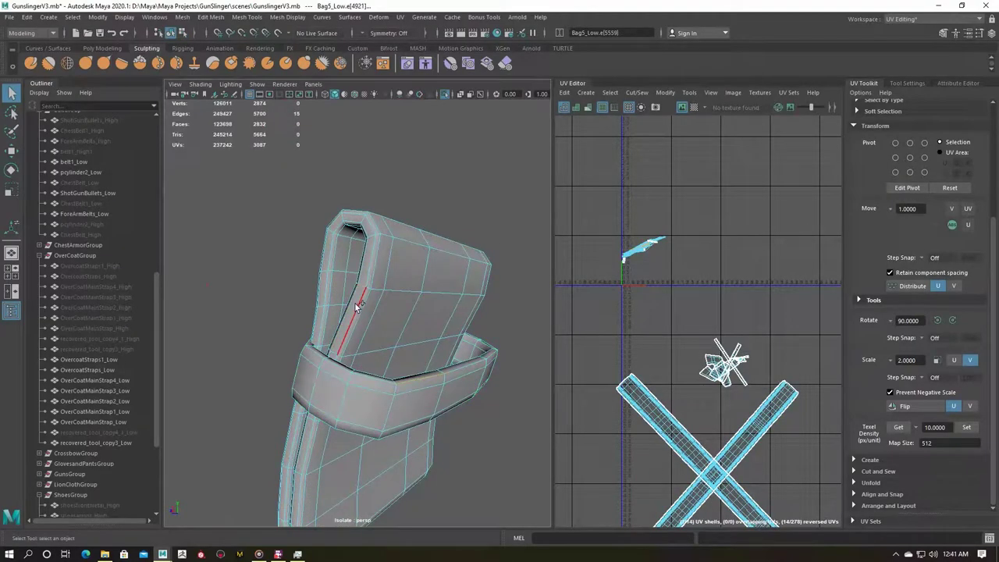
key(ctrl+z)
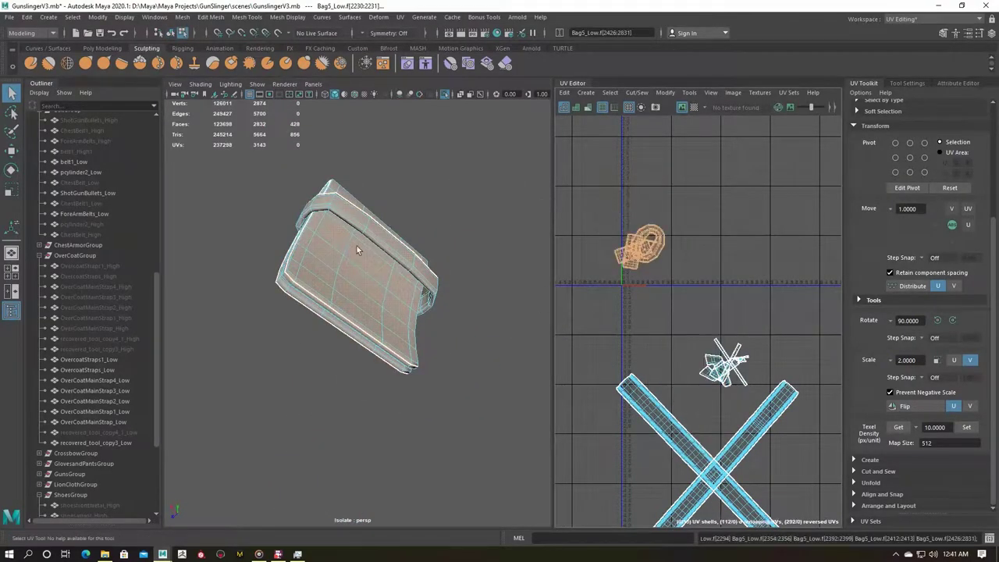
key(ctrl+z)
key(ctrl+z)
key(ctrl+z)
key(ctrl+z)
key(ctrl+z)
key(ctrl+z)
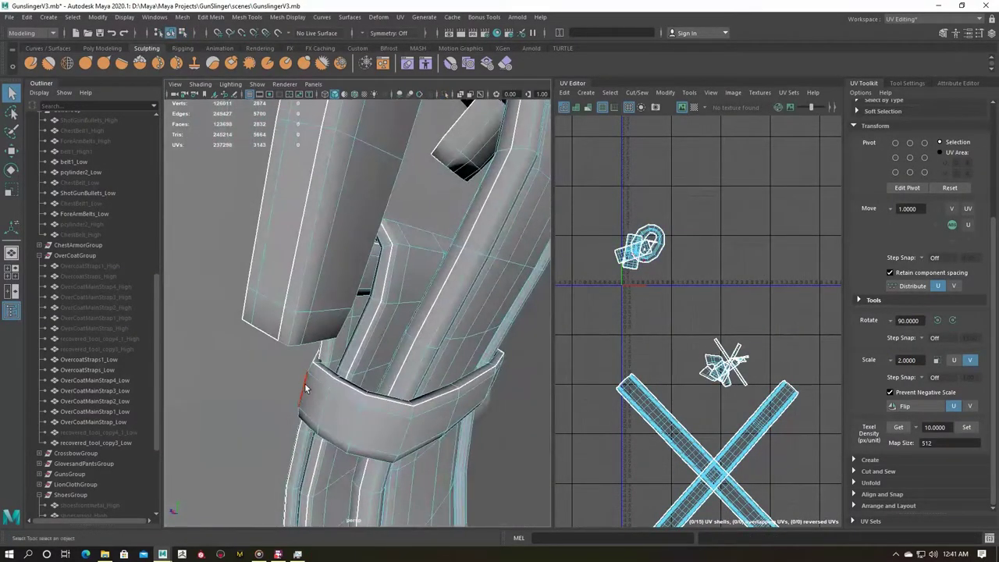
key(ctrl+z)
right_click(346, 281)
key(ctrl+z)
key(ctrl+z)
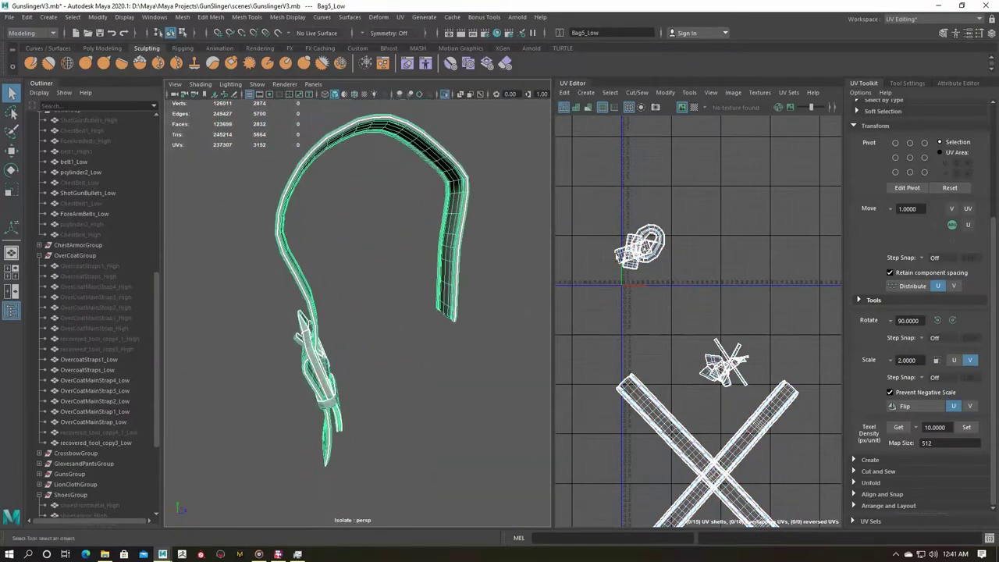
Lay out all 15 strap shells without overlap and check them with the checker pattern.
shift+right_click(767, 270)
key(F8)
key(f)
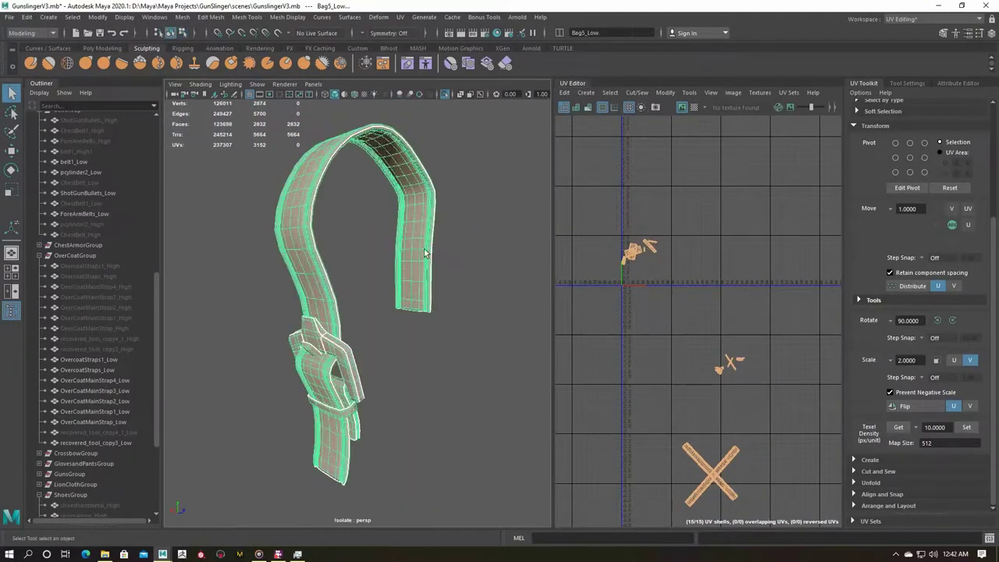
click(777, 107)
mouse_move(397, 238)
alt+mouse_down()
mouse_move(368, 238)
mouse_move(535, 254)
alt+mouse_up()
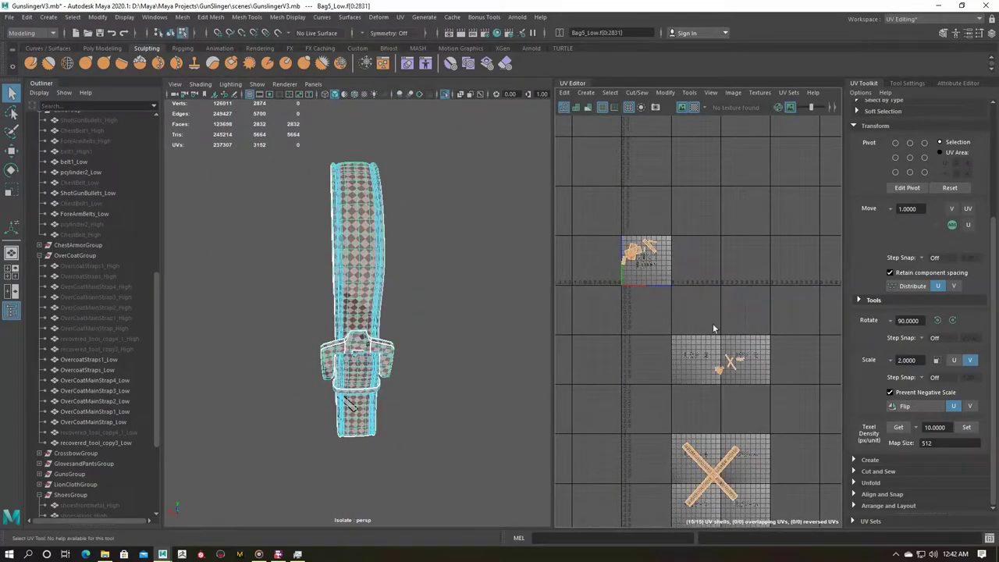
Exit isolation, select CrossBow4_Low and isolate it on its own.
key(ctrl+1)
click(346, 313)
alt+drag(345, 313, 341, 274)
key(ctrl+1)
Frame the crossbow and repack its existing UV shells into one tile.
key(f)
click(399, 16)
click(721, 208)
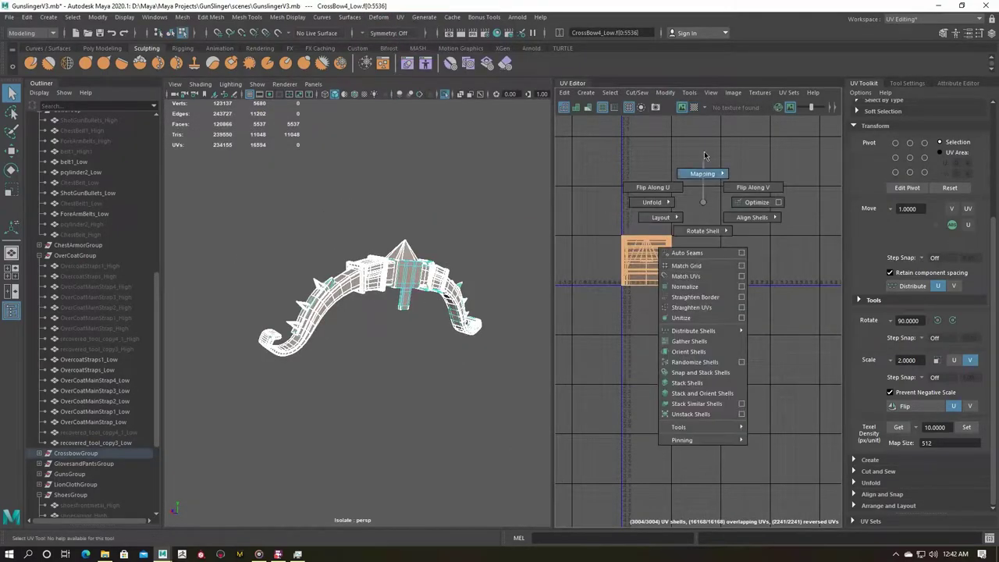
alt+drag(338, 219, 370, 288)
scroll(370, 288, up, 5)
mouse_move(355, 321)
alt+mouse_down()
mouse_move(331, 251)
mouse_move(289, 305)
alt+mouse_up()
scroll(312, 301, up, 3)
Select seam edges on the crossbow's box part and cut the UVs along them.
click(311, 301)
scroll(293, 278, up, 3)
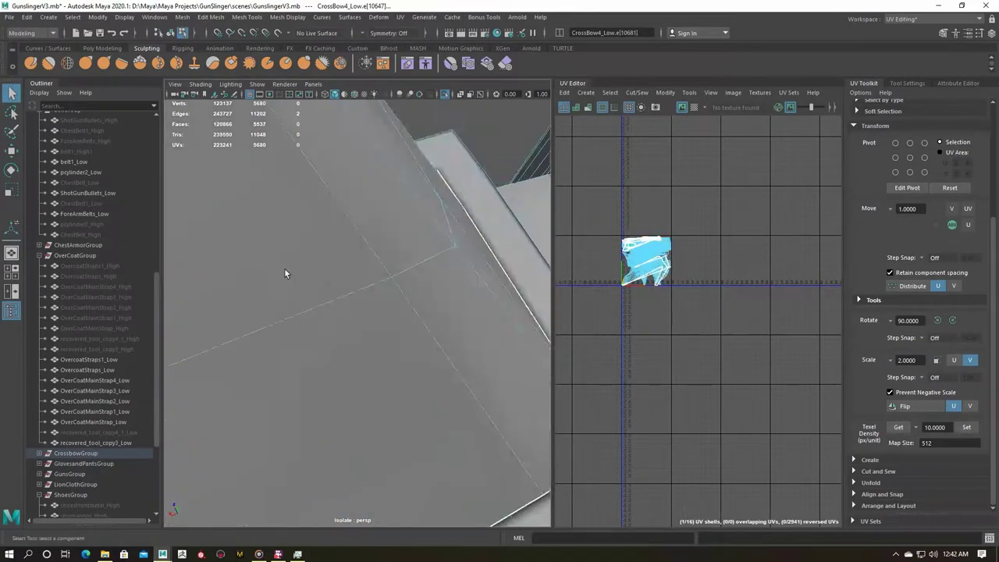
scroll(294, 282, down, 3)
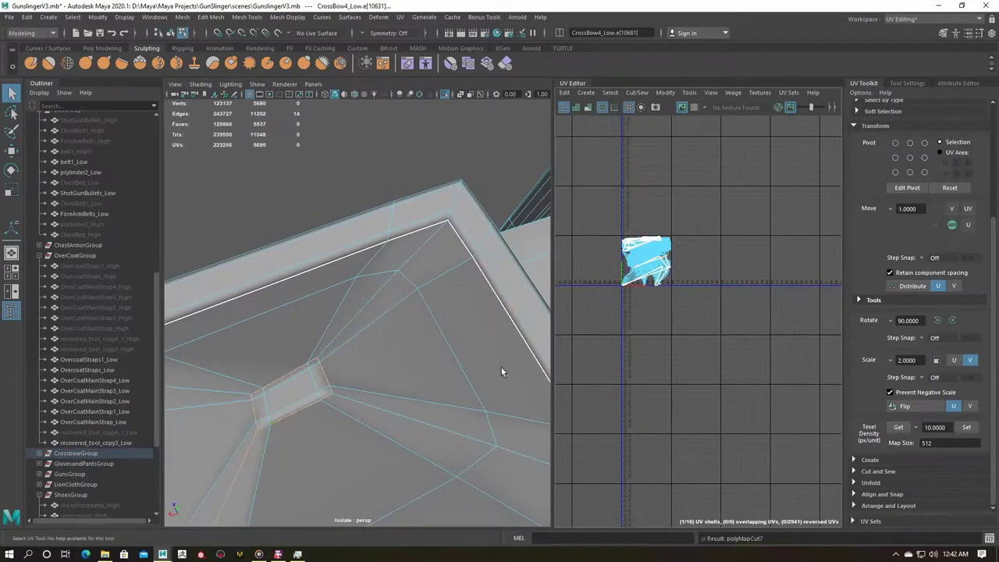
key(ctrl+z)
key(ctrl+z)
key(ctrl+z)
key(ctrl+z)
key(ctrl+z)
key(ctrl+z)
key(ctrl+z)
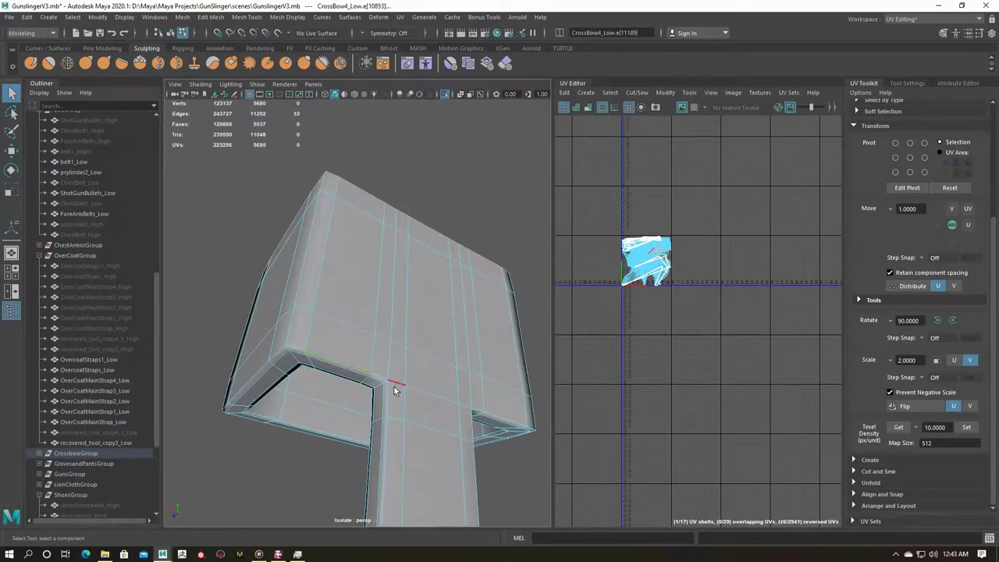
alt+drag(394, 390, 277, 385)
shift+right_drag(634, 263, 519, 319)
mouse_move(518, 318)
alt+mouse_down()
mouse_move(346, 357)
mouse_move(328, 312)
mouse_move(397, 338)
mouse_move(381, 388)
alt+mouse_up()
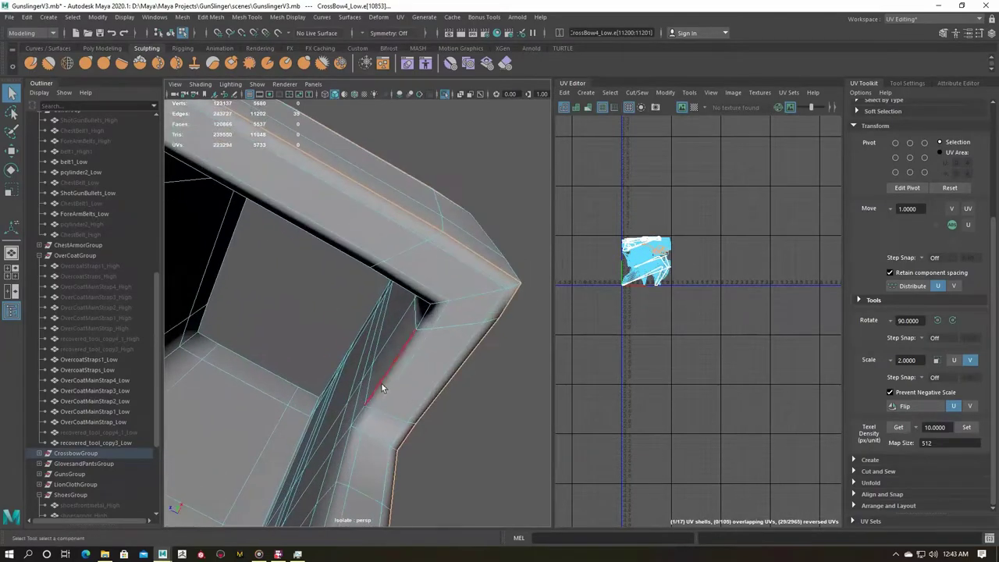
Cut further seams at the box's inner corner and along its surrounding edge loop.
mouse_move(348, 446)
alt+mouse_down()
mouse_move(419, 350)
mouse_move(469, 328)
alt+mouse_up()
shift+right_drag(633, 263, 578, 285)
mouse_move(468, 335)
alt+mouse_down()
mouse_move(412, 384)
mouse_move(470, 356)
alt+mouse_up()
double_click(537, 350)
mouse_move(537, 350)
alt+mouse_down()
mouse_move(397, 424)
mouse_move(359, 413)
mouse_move(408, 409)
mouse_move(342, 435)
mouse_move(412, 390)
alt+mouse_up()
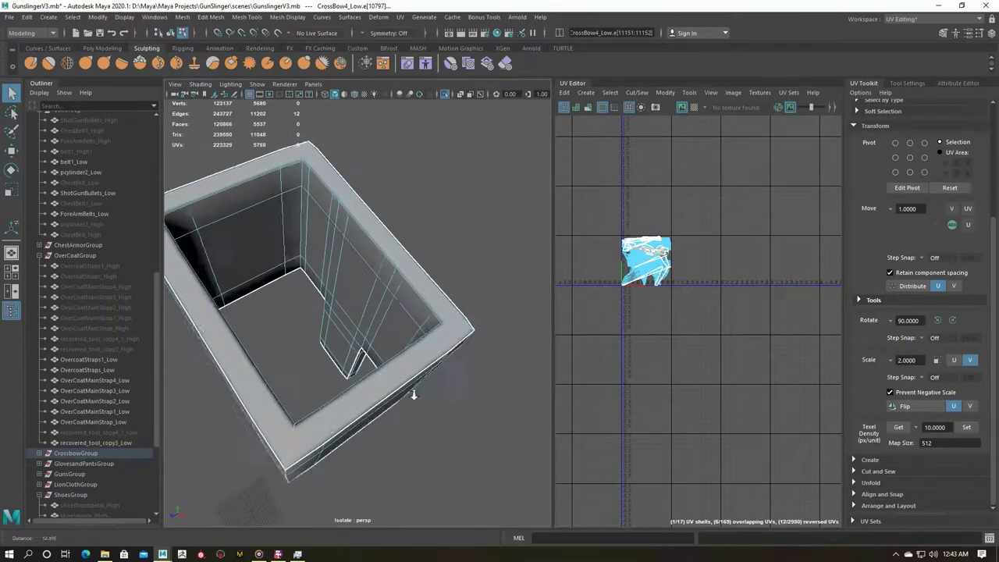
shift+right_drag(647, 257, 647, 281)
alt+drag(405, 375, 338, 346)
mouse_move(338, 345)
alt+right_down()
mouse_move(544, 303)
mouse_move(350, 408)
alt+right_up()
Unfold the box part's UVs into flat shells.
mouse_move(350, 408)
alt+mouse_down()
mouse_move(431, 281)
mouse_move(437, 308)
alt+mouse_up()
shift+right_drag(647, 262, 600, 201)
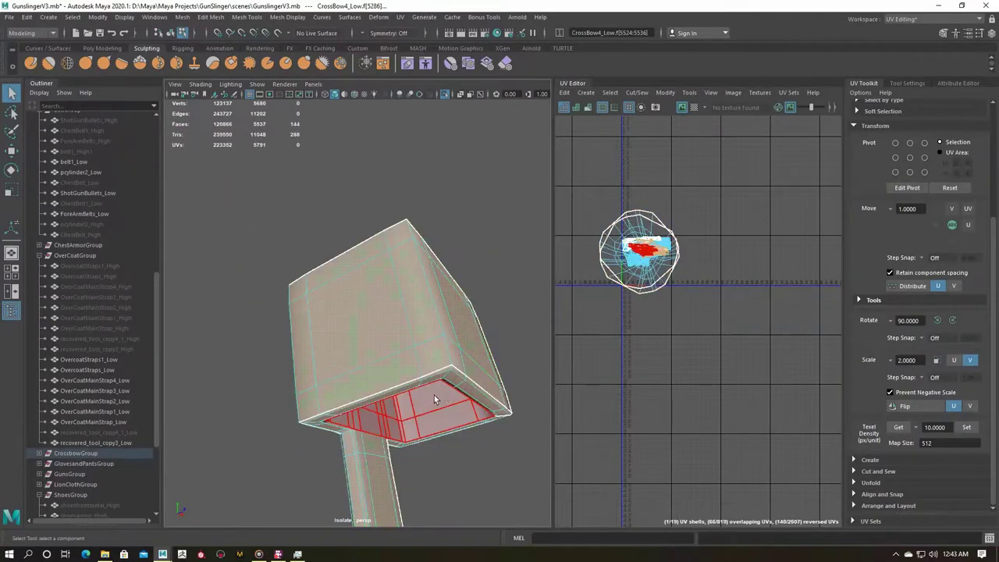
alt+drag(430, 398, 428, 345)
scroll(655, 260, up, 5)
scroll(655, 260, up, 3)
key(q)
click(675, 458)
Cut one more edge and lay out the box shells below the other crossbow UVs.
shift+right_drag(689, 316, 773, 246)
scroll(592, 266, down, 5)
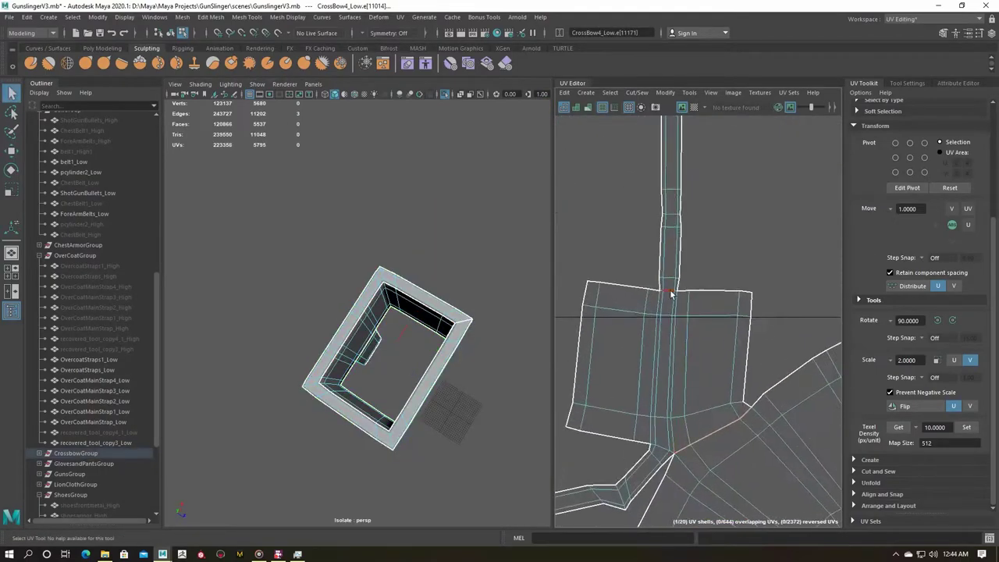
click(658, 291)
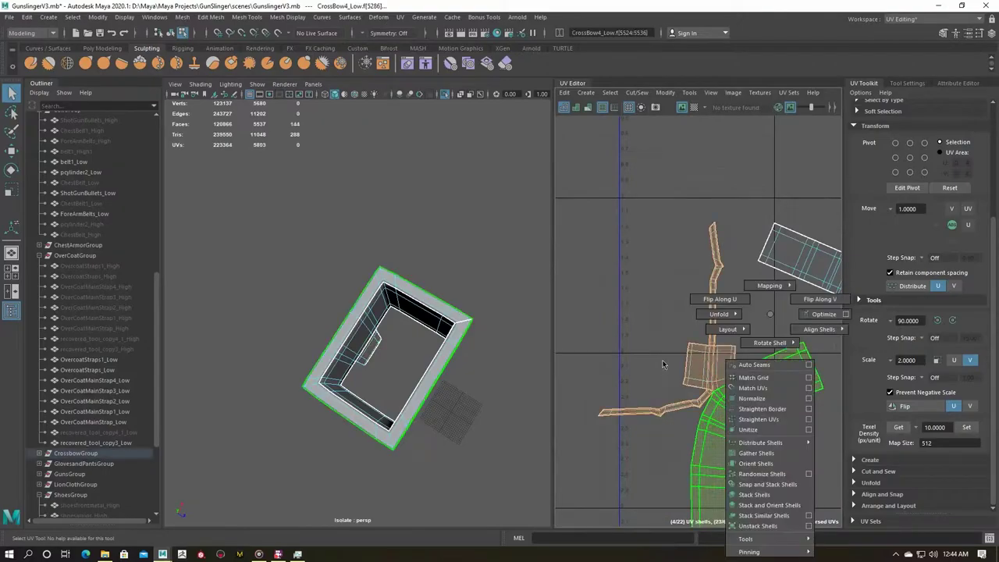
scroll(640, 339, up, 3)
key(w)
key(q)
click(705, 469)
scroll(705, 469, up, 4)
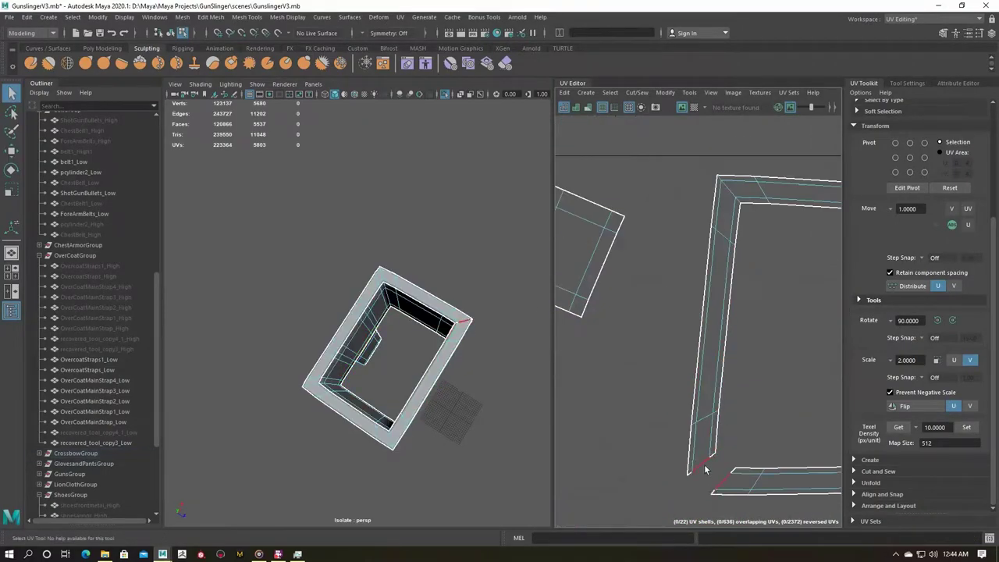
shift+right_drag(715, 335, 716, 334)
scroll(752, 360, up, 4)
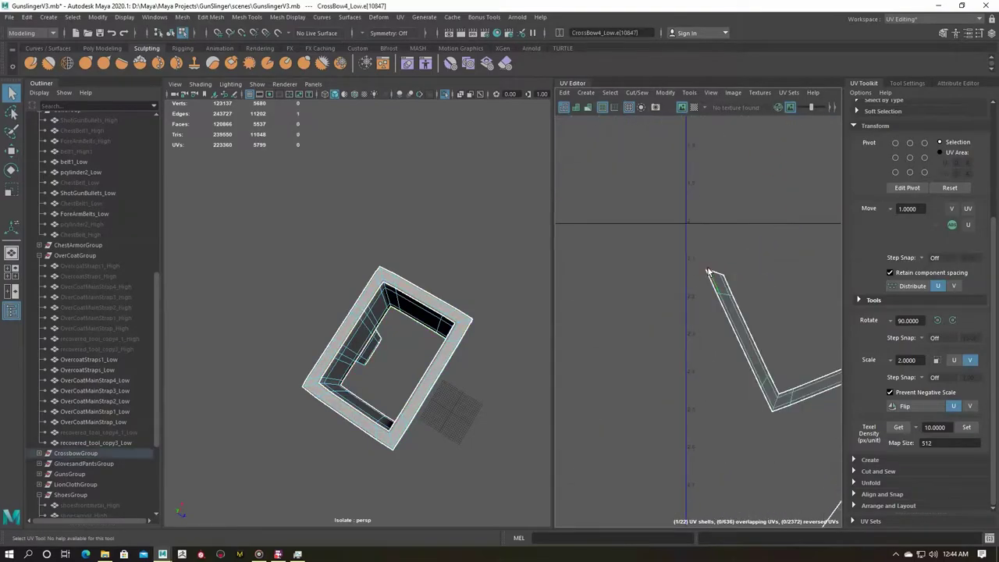
scroll(612, 323, down, 3)
scroll(674, 336, down, 1)
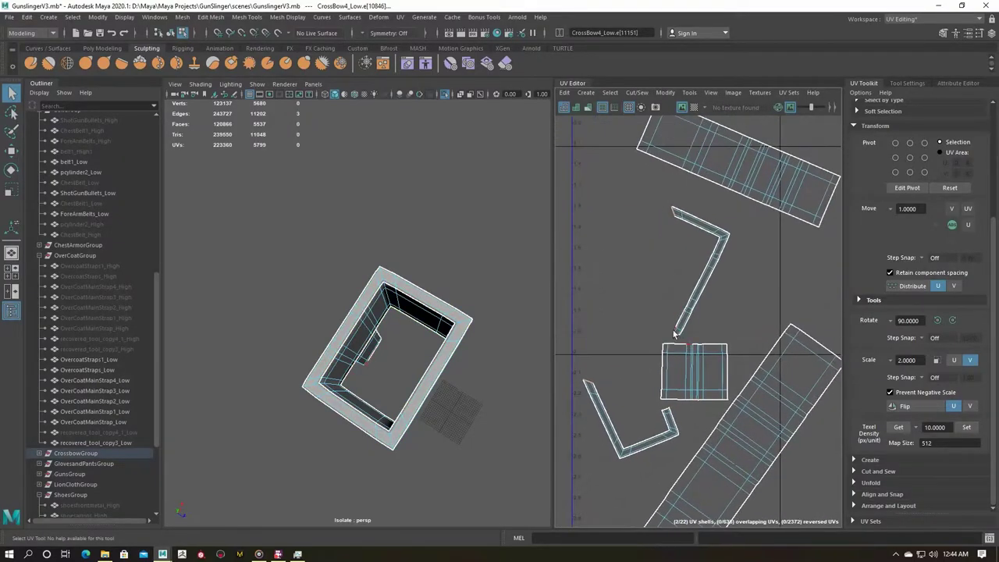
key(F8)
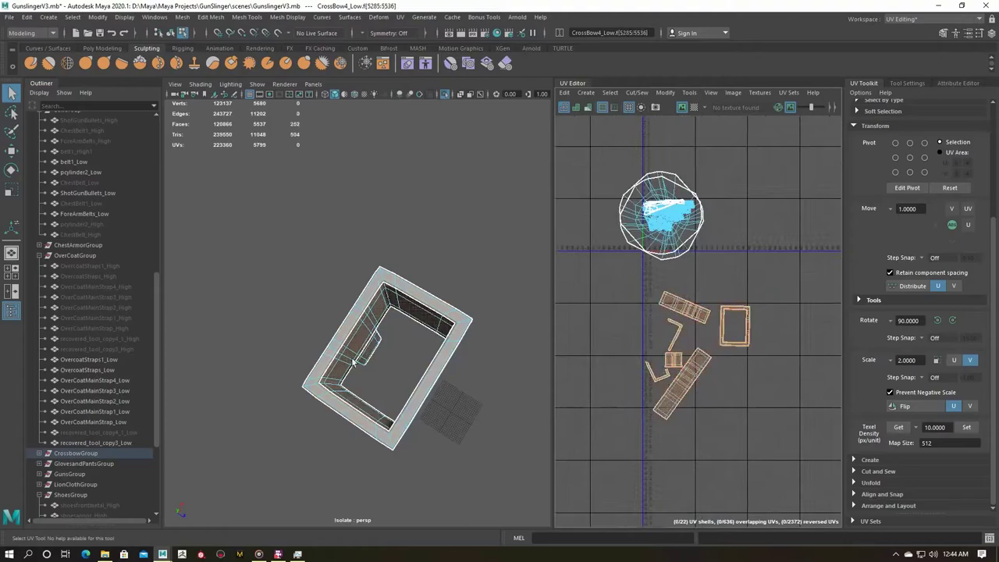
Isolate the crossbow and zoom in on its box part in edge mode.
mouse_move(369, 392)
alt+mouse_down()
mouse_move(402, 320)
mouse_move(396, 350)
mouse_move(351, 336)
alt+mouse_up()
key(ctrl+1)
key(f)
right_drag(383, 281, 390, 234)
scroll(317, 370, up, 5)
mouse_move(417, 376)
alt+mouse_down()
mouse_move(443, 385)
mouse_move(260, 379)
mouse_move(323, 401)
mouse_move(338, 389)
mouse_move(352, 410)
mouse_move(355, 385)
mouse_move(339, 383)
mouse_move(325, 405)
alt+mouse_up()
double_click(338, 388)
key(ctrl+z)
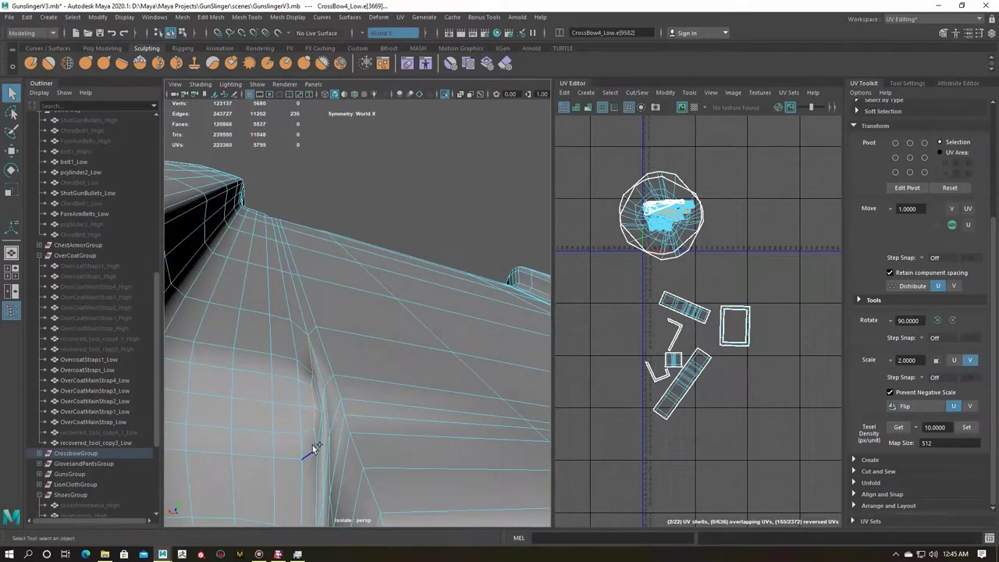
Select several seam edge loops around the crossbow box.
shift+double_click(308, 326)
mouse_move(307, 326)
alt+mouse_down()
mouse_move(290, 369)
mouse_move(323, 364)
alt+mouse_up()
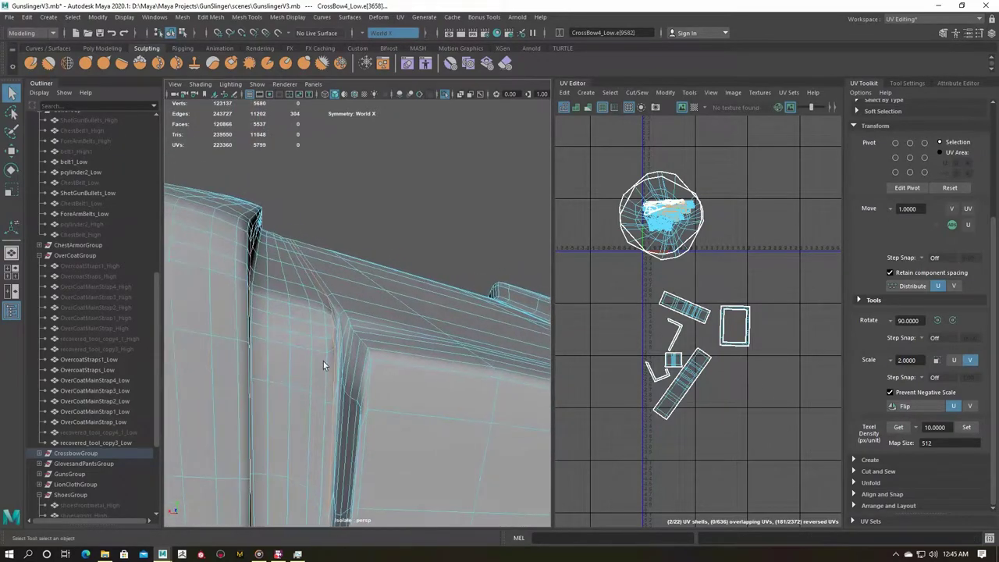
shift+double_click(343, 316)
mouse_move(343, 316)
alt+mouse_down()
mouse_move(330, 401)
mouse_move(278, 367)
mouse_move(408, 379)
mouse_move(339, 384)
mouse_move(349, 406)
mouse_move(359, 403)
mouse_move(322, 434)
alt+mouse_up()
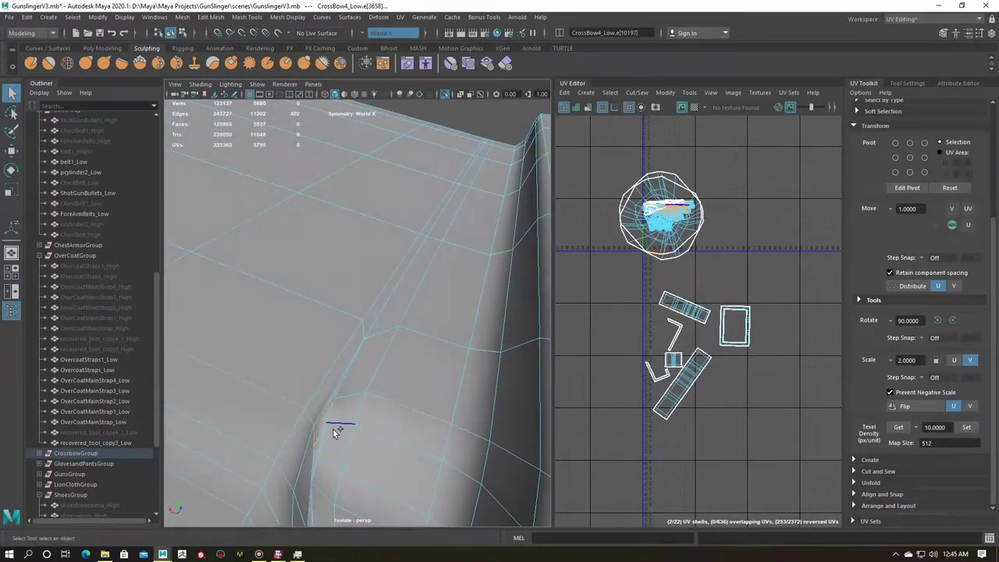
shift+double_click(344, 388)
mouse_move(344, 389)
alt+mouse_down()
mouse_move(379, 434)
mouse_move(356, 368)
mouse_move(359, 430)
mouse_move(384, 443)
mouse_move(416, 419)
mouse_move(413, 430)
mouse_move(252, 360)
mouse_move(377, 383)
alt+mouse_up()
key(ctrl+z)
shift+double_click(429, 426)
Cut UVs along the chosen loops and unfold the part, giving 42 shells.
alt+right_drag(377, 384, 374, 409)
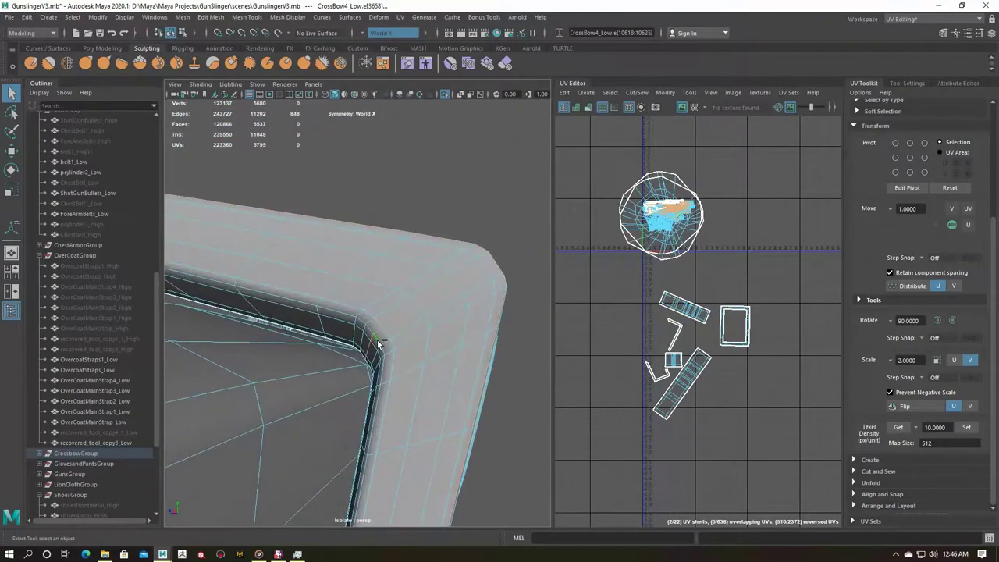
mouse_move(377, 344)
alt+mouse_down()
mouse_move(341, 383)
mouse_move(351, 351)
alt+mouse_up()
shift+right_drag(732, 266, 673, 279)
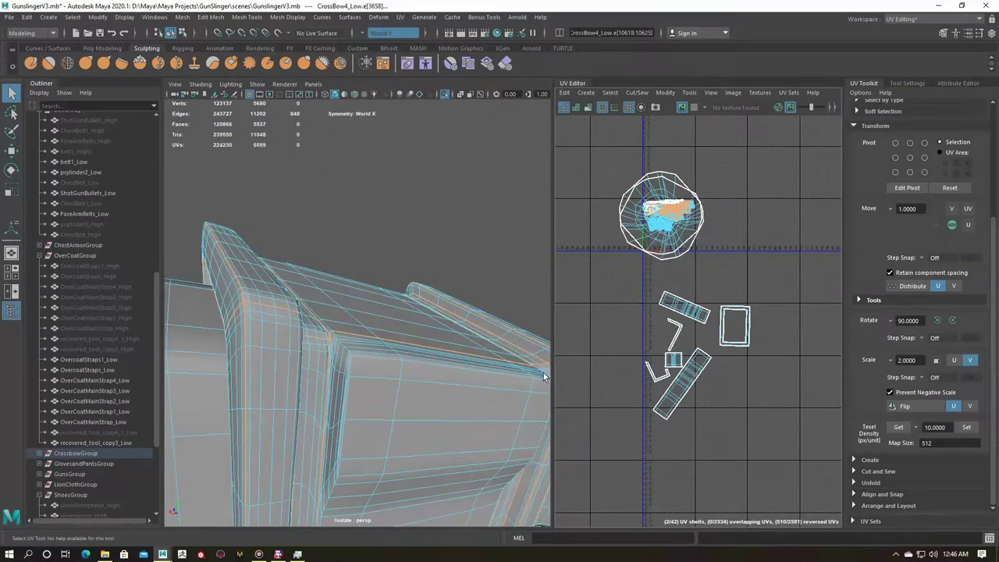
key(ctrl+F11)
key(ctrl+1)
right_click(725, 269)
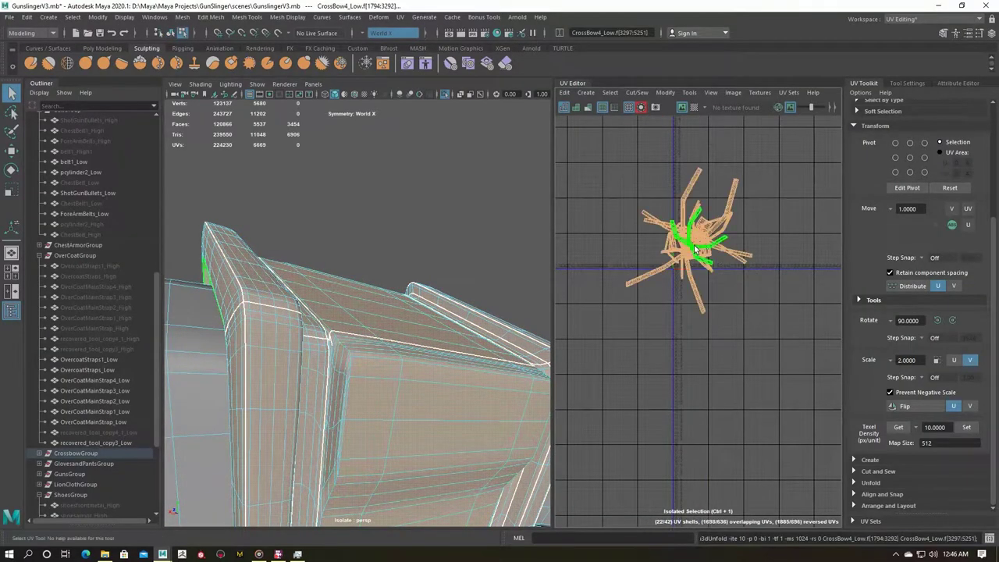
Set texel density 10 at map size 512 on the box shells and show the checker map.
click(966, 427)
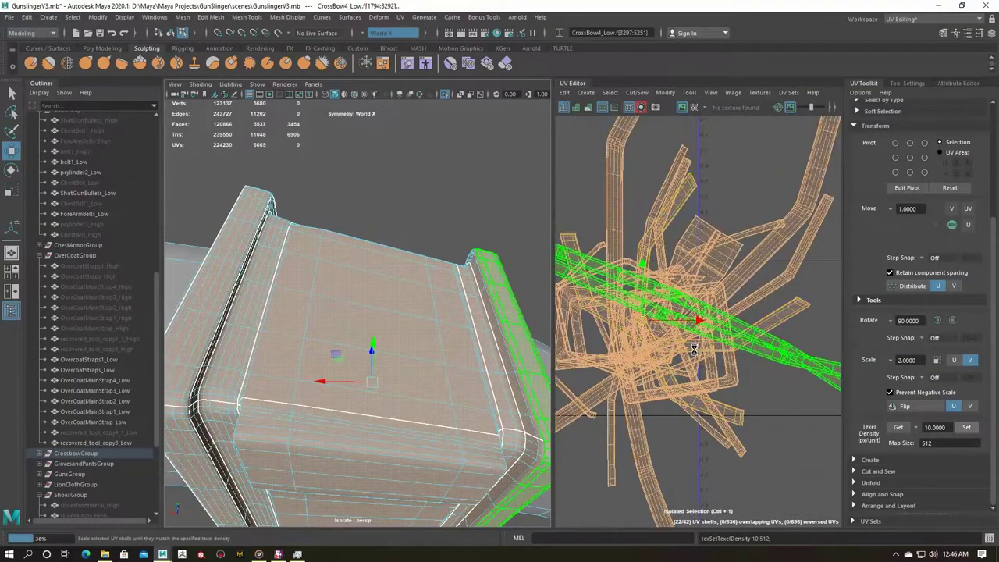
click(694, 350)
scroll(675, 295, up, 3)
click(330, 281)
mouse_move(330, 281)
alt+mouse_down()
mouse_move(413, 362)
mouse_move(357, 311)
alt+mouse_up()
key(F8)
click(699, 107)
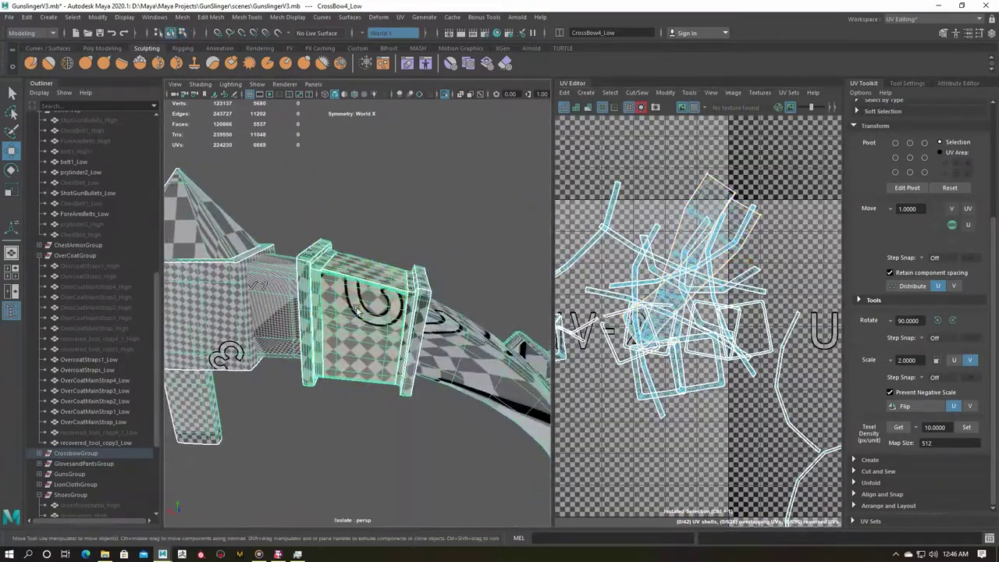
Show the rest of the crossbow, select the pyramid and box faces, and turn the checker off.
key(f)
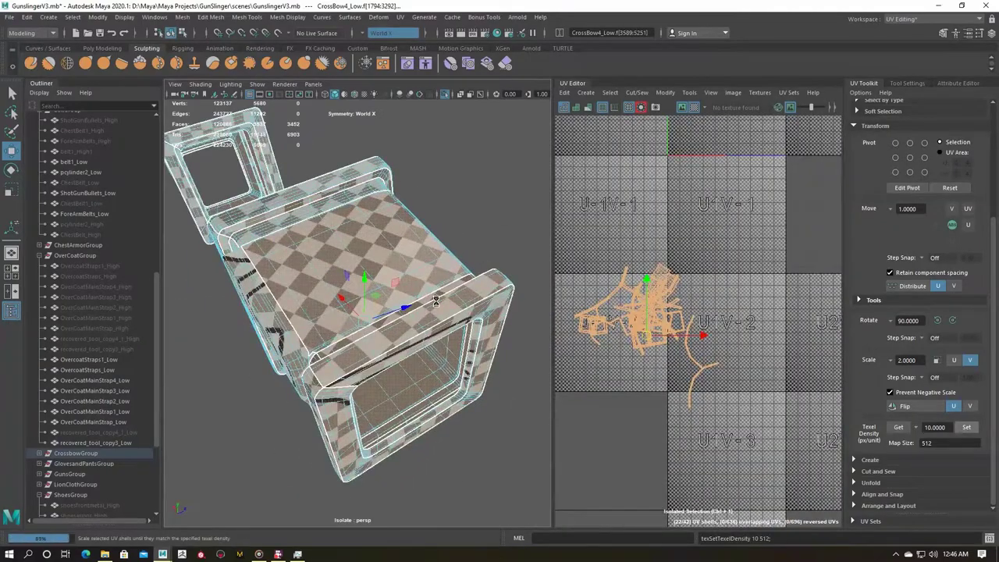
alt+drag(436, 300, 419, 315)
key(F8)
key(ctrl+1)
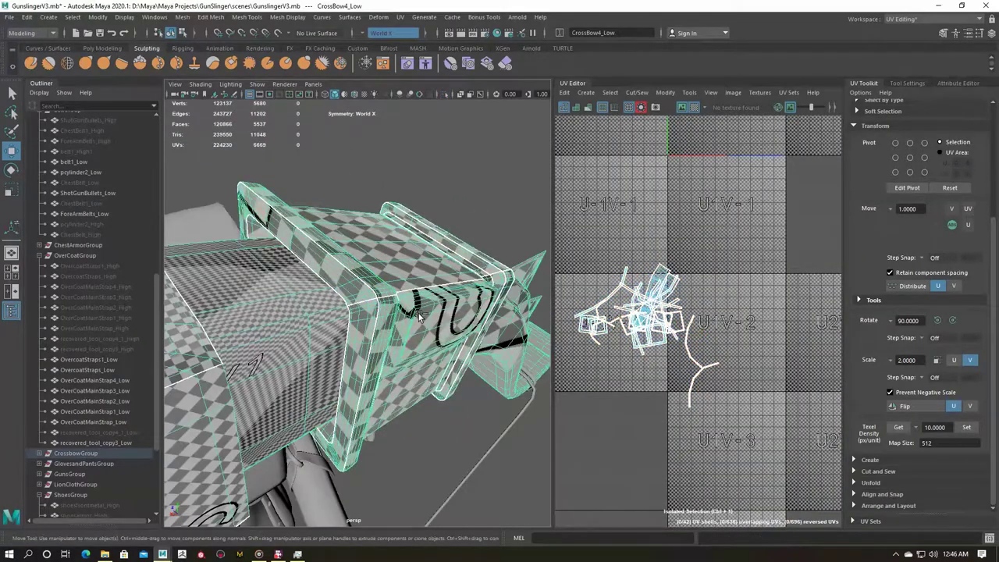
mouse_move(419, 314)
alt+mouse_down()
mouse_move(363, 285)
mouse_move(444, 256)
mouse_move(499, 252)
alt+mouse_up()
click(364, 286)
click(700, 106)
Select the curved strap's faces and unfold them into long strip shells.
mouse_move(343, 265)
alt+mouse_down()
mouse_move(286, 258)
mouse_move(438, 263)
alt+mouse_up()
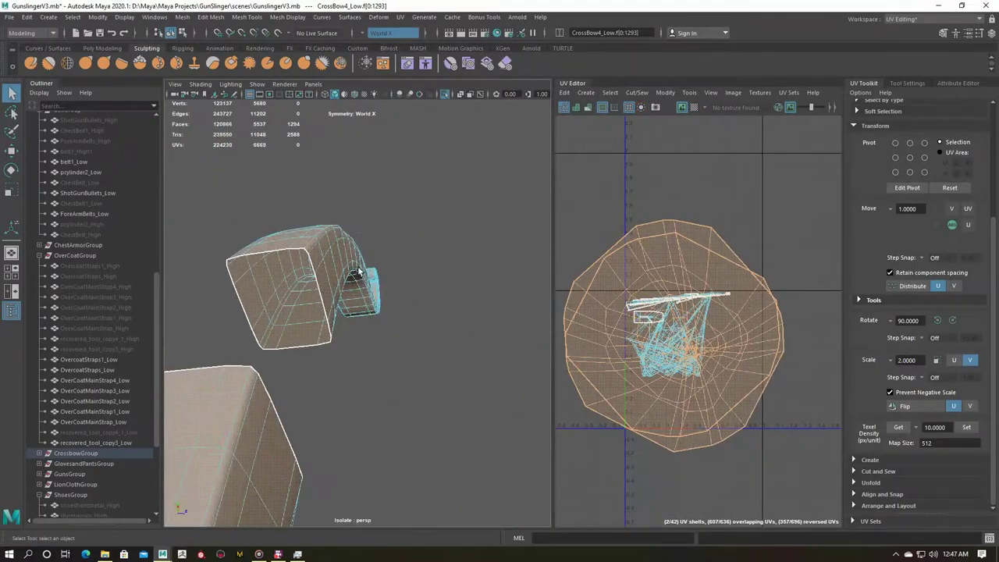
scroll(438, 264, up, 3)
right_drag(341, 261, 341, 234)
mouse_move(261, 317)
alt+mouse_down()
mouse_move(387, 263)
mouse_move(267, 332)
mouse_move(351, 312)
alt+mouse_up()
key(F8)
shift+right_click(768, 273)
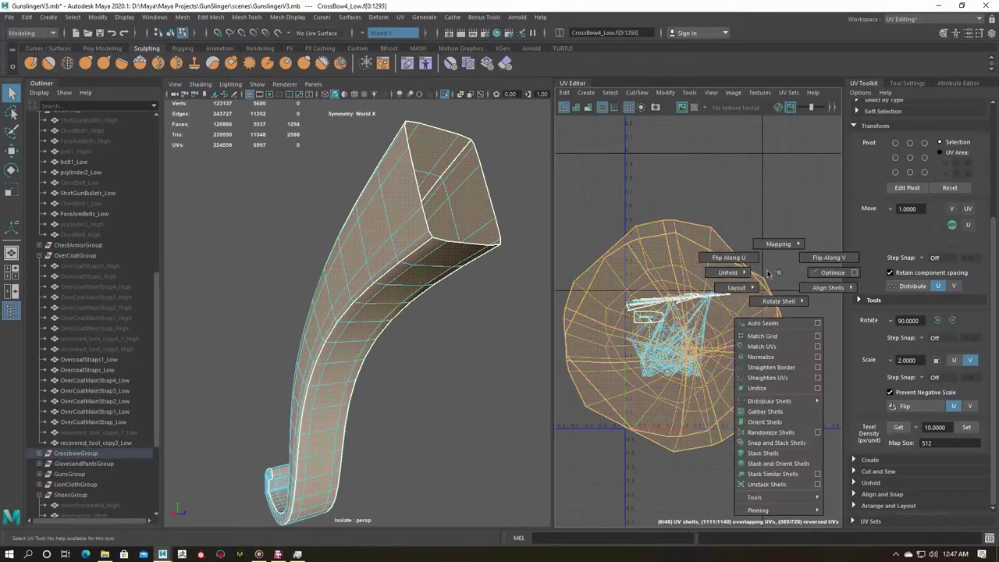
click(727, 272)
click(669, 334)
Isolate the strap piece and select the seam edges at its end.
key(f)
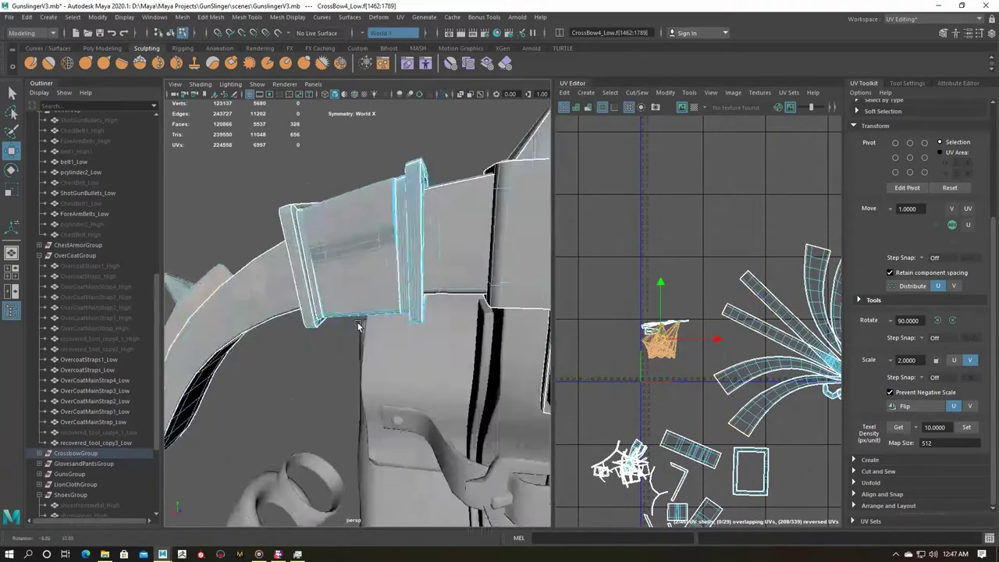
key(ctrl+1)
key(f)
alt+drag(187, 216, 340, 384)
mouse_move(284, 398)
alt+mouse_down()
mouse_move(297, 388)
mouse_move(403, 383)
mouse_move(297, 339)
mouse_move(301, 368)
mouse_move(306, 317)
mouse_move(383, 334)
mouse_move(363, 304)
alt+mouse_up()
click(300, 368)
shift+click(306, 317)
shift+click(363, 304)
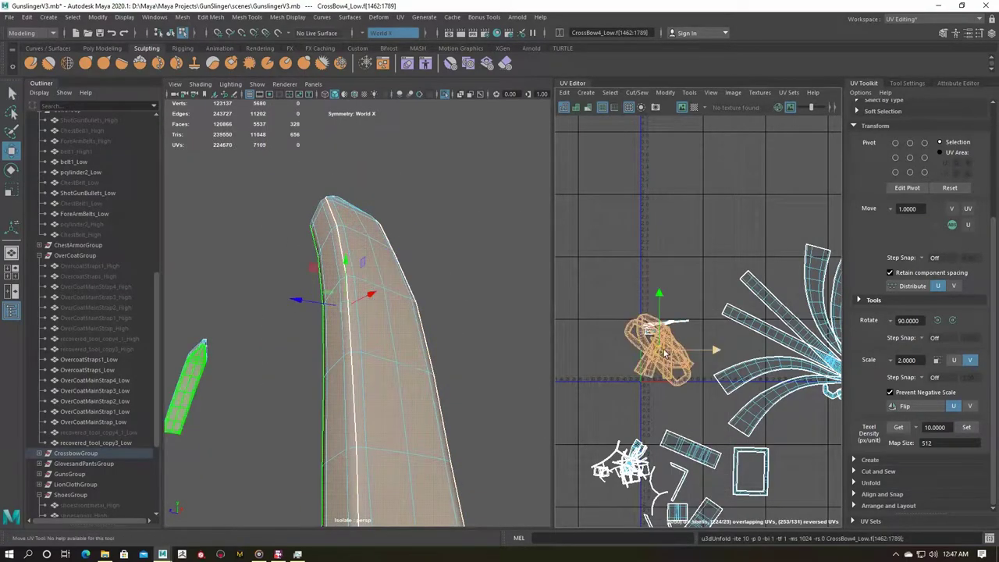
Inspect the strap's UV shell and select its top strip of faces.
click(729, 421)
scroll(729, 421, up, 3)
scroll(729, 422, up, 3)
scroll(749, 245, up, 2)
scroll(749, 245, down, 5)
key(ctrl+F11)
drag(812, 284, 722, 316)
Select the pyramid spike and mark its base edge loop as a seam.
alt+drag(437, 320, 332, 332)
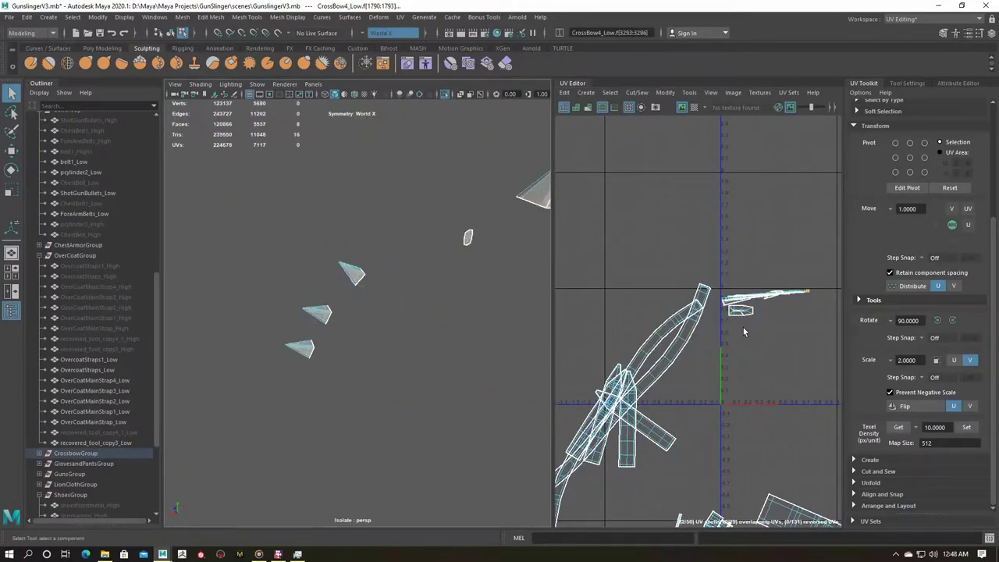
key(f)
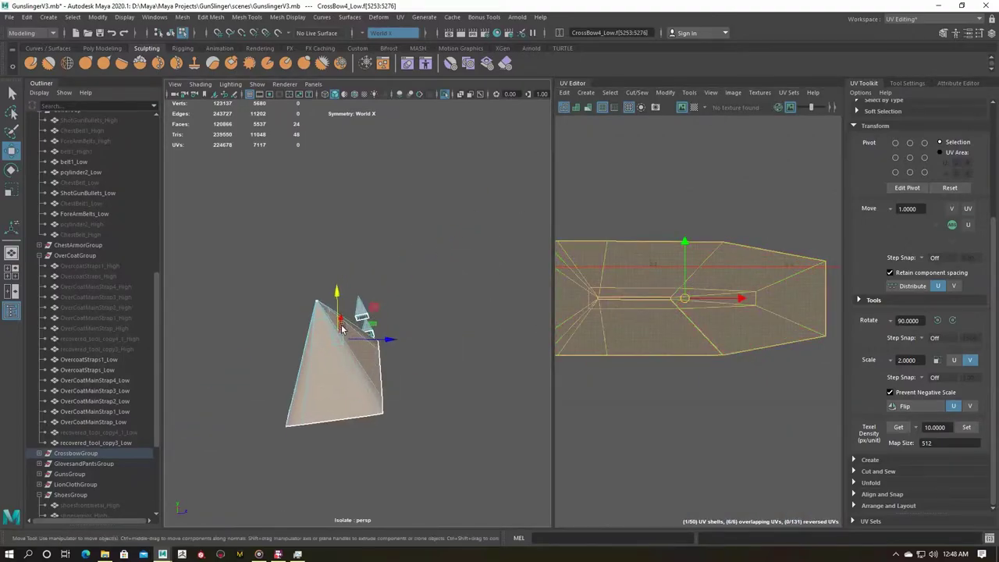
right_drag(721, 263, 761, 252)
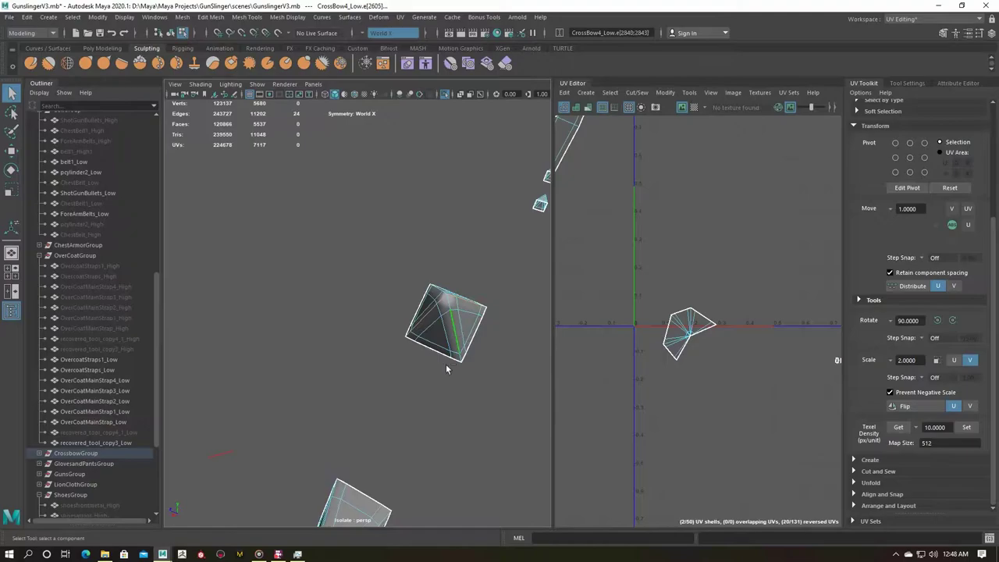
alt+drag(447, 369, 422, 320)
alt+drag(395, 276, 365, 401)
click(365, 402)
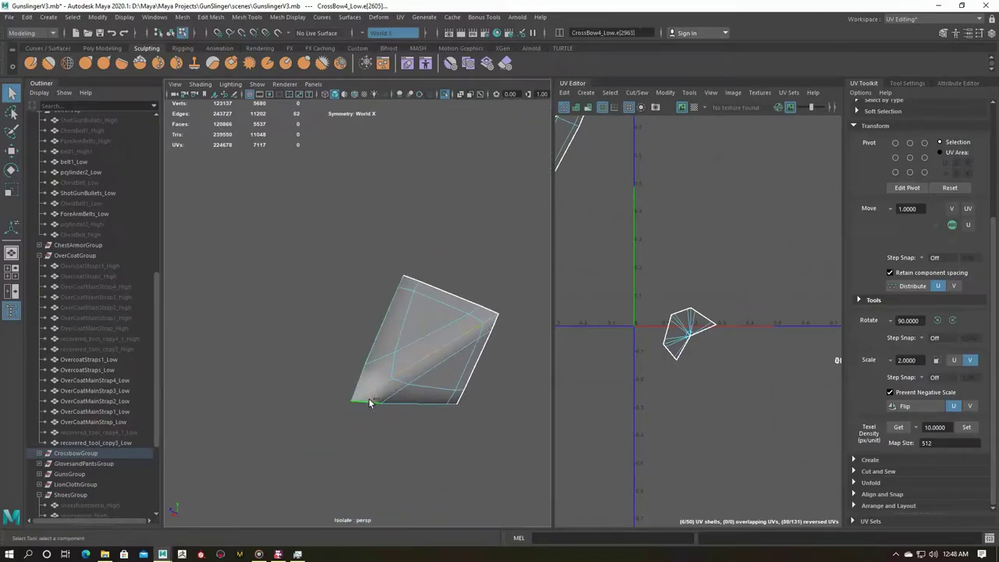
double_click(370, 402)
Select all 68 CrossBow4_Low UV shells and scale them to texel density 10 at 512.
scroll(678, 218, up, 3)
scroll(693, 266, down, 5)
drag(835, 125, 558, 515)
key(ctrl+1)
key(ctrl+1)
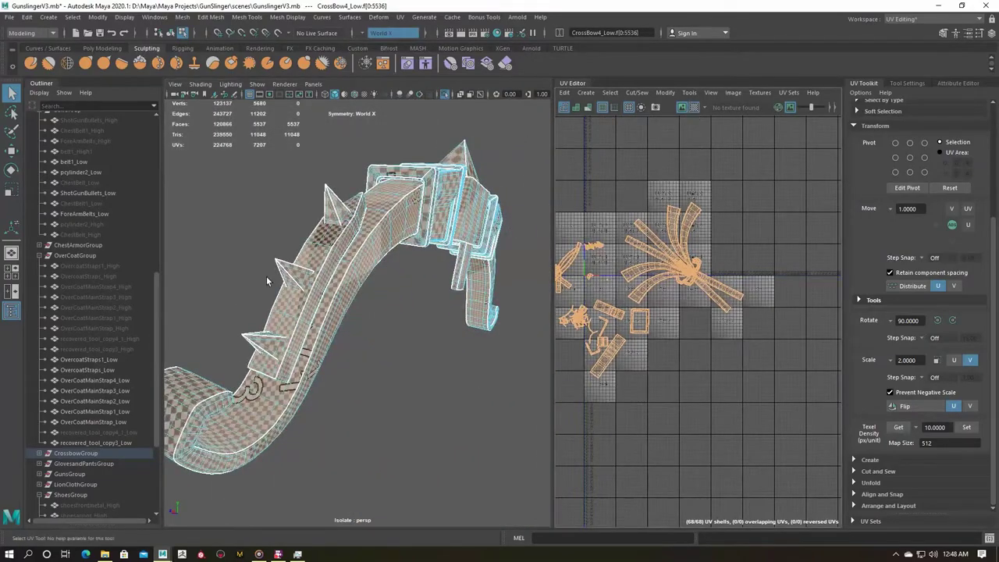
alt+drag(268, 281, 312, 296)
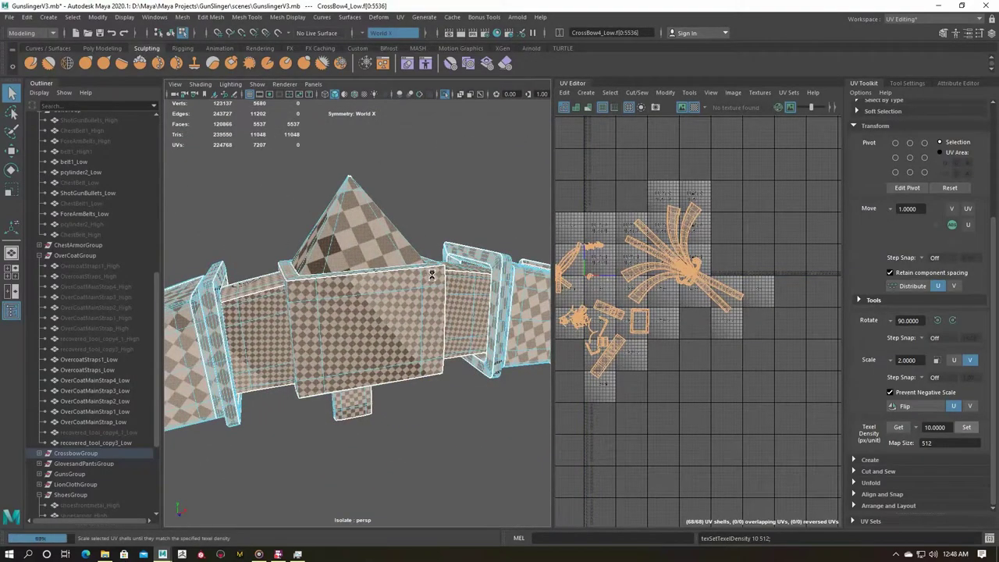
alt+drag(431, 274, 371, 285)
Leave isolation in object mode and select the CrossBow_Low limb.
key(F8)
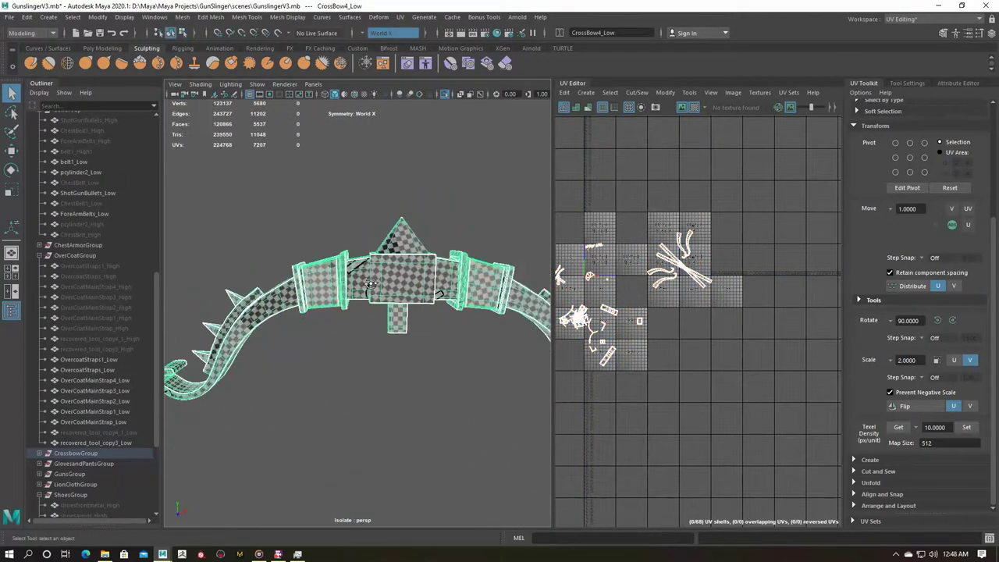
alt+drag(351, 313, 437, 328)
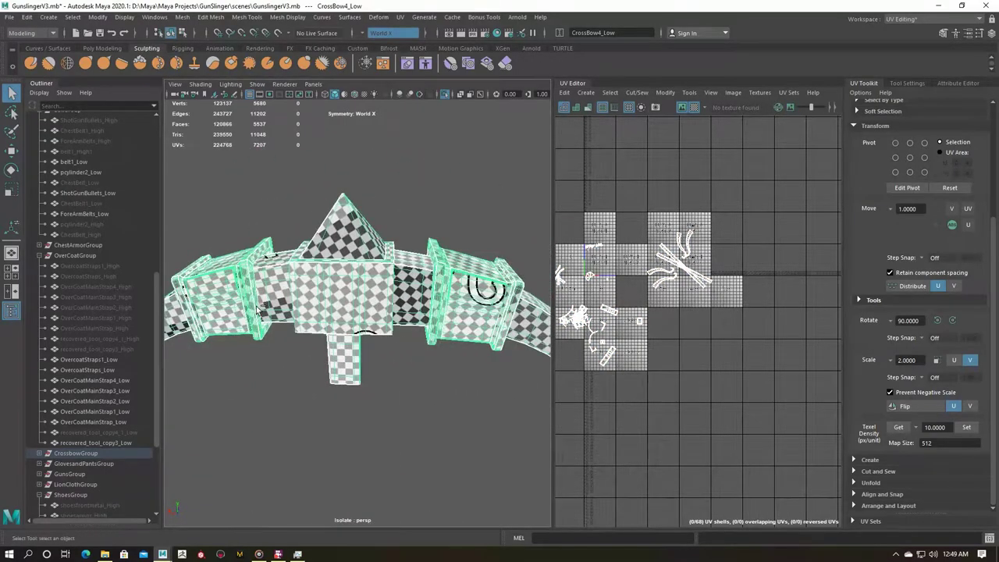
key(ctrl+1)
click(391, 334)
Isolate and frame the CrossBow_Low limb, applying and then undoing a planar projection.
key(ctrl+1)
key(f)
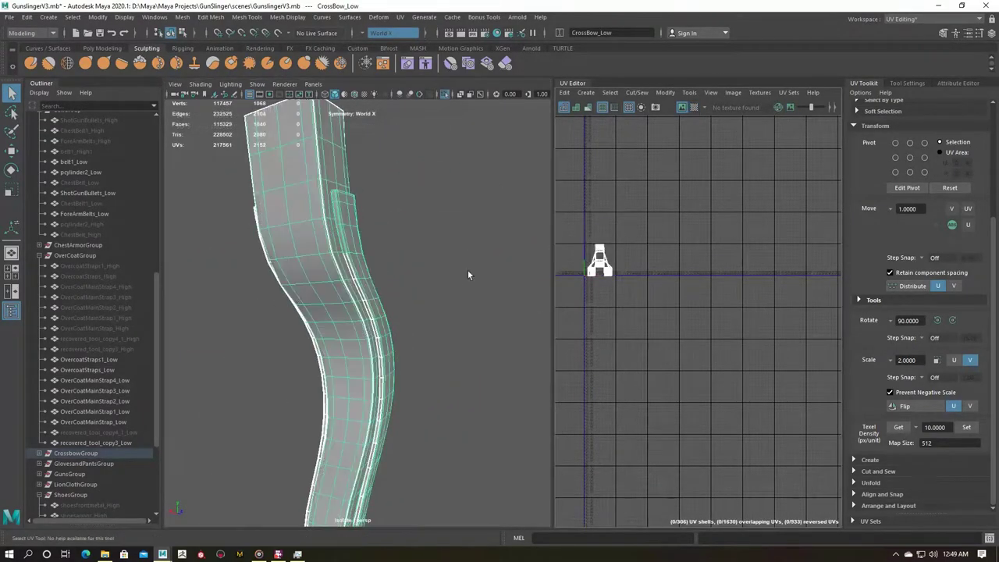
right_drag(657, 177, 686, 172)
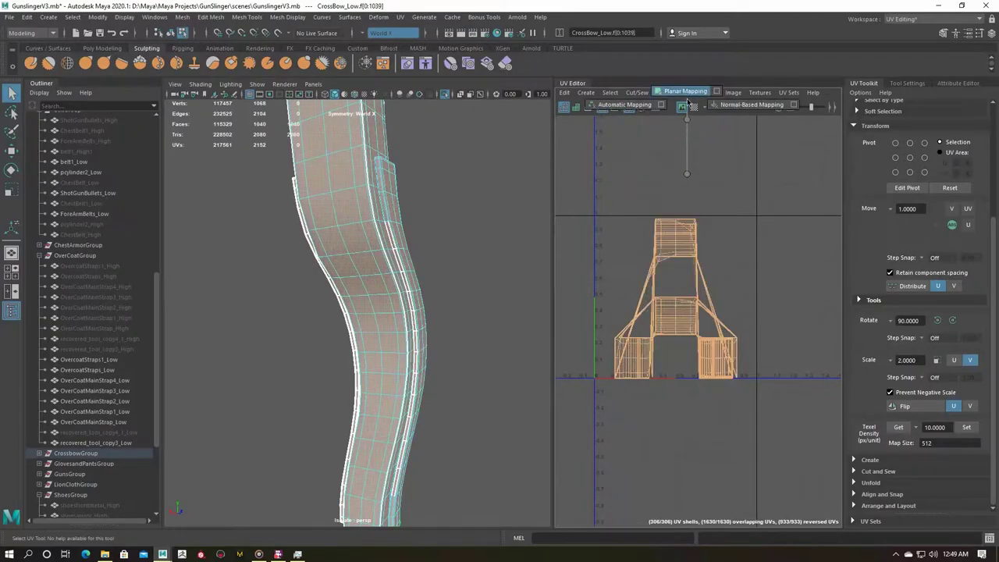
key(ctrl+z)
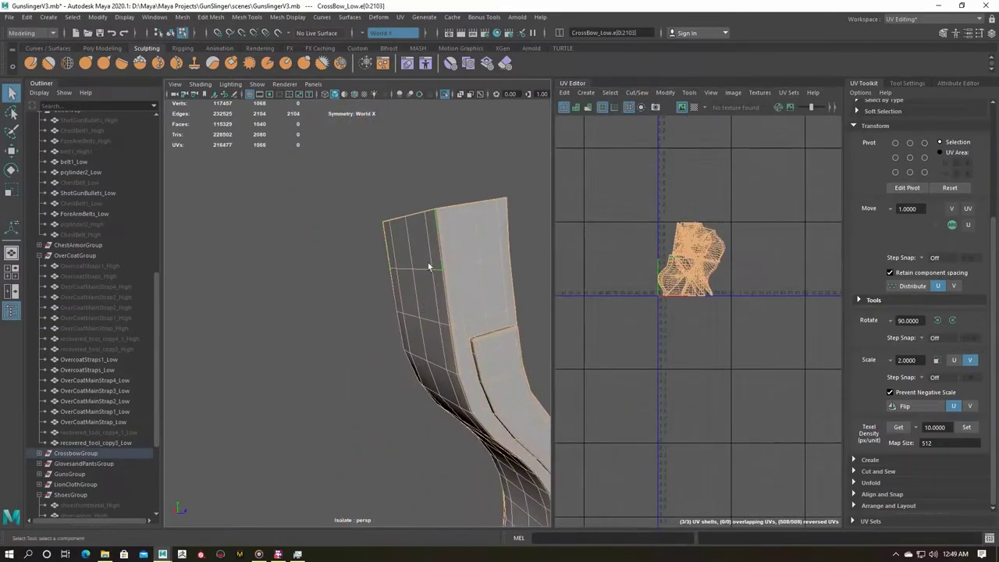
Mark three edge loops along the limb as UV seams.
alt+drag(440, 245, 291, 288)
double_click(355, 367)
alt+right_drag(355, 376, 373, 309)
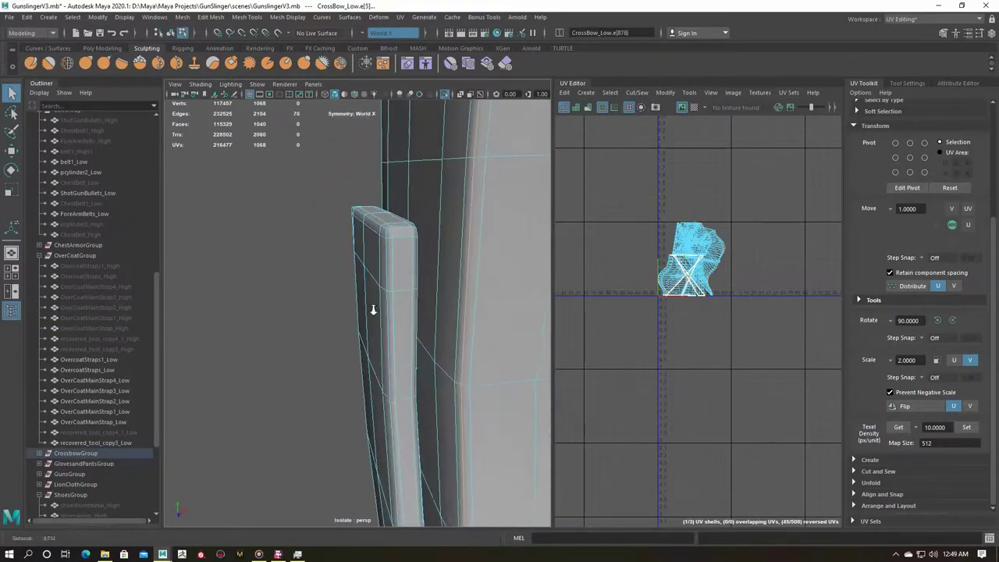
shift+double_click(383, 227)
mouse_move(383, 228)
alt+mouse_down()
mouse_move(338, 236)
mouse_move(452, 259)
alt+mouse_up()
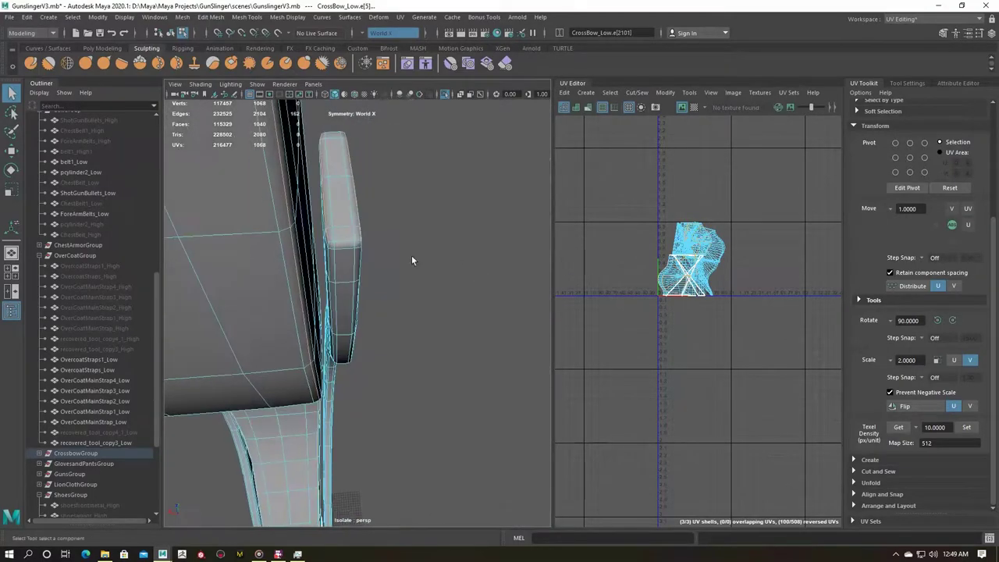
shift+double_click(359, 264)
mouse_move(359, 263)
alt+mouse_down()
mouse_move(361, 412)
mouse_move(468, 344)
alt+mouse_up()
alt+drag(426, 318, 701, 205)
Select all the limb's faces and scale its shells to texel density 10.
key(ctrl+F11)
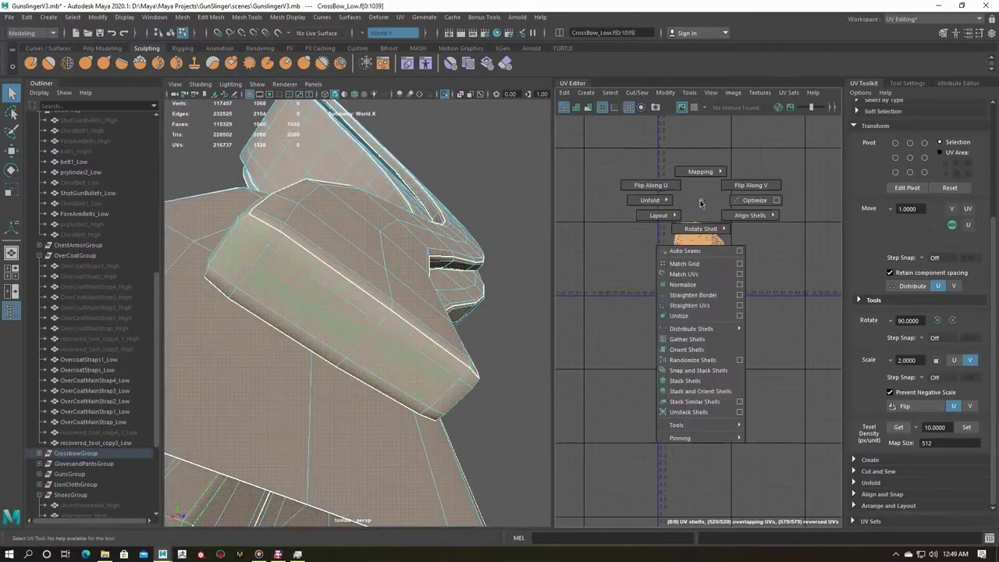
click(660, 328)
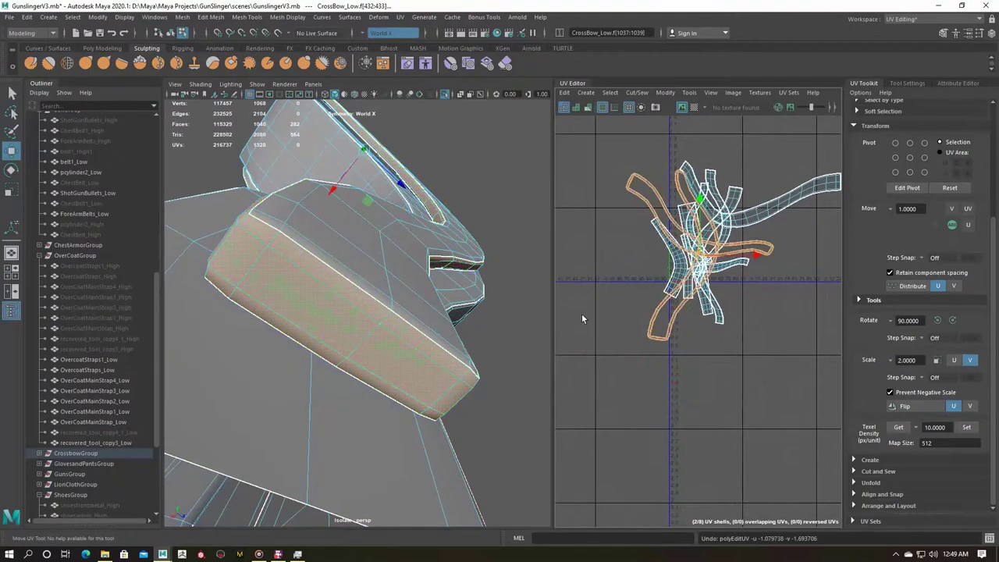
right_drag(338, 250, 341, 236)
mouse_move(341, 242)
alt+mouse_down()
mouse_move(300, 411)
mouse_move(364, 401)
mouse_move(364, 422)
mouse_move(364, 296)
mouse_move(362, 386)
mouse_move(363, 297)
mouse_move(206, 337)
alt+mouse_up()
drag(652, 182, 780, 343)
click(966, 427)
Hide the finished limb and select the CrossBow3_Low string.
alt+drag(381, 182, 300, 260)
key(ctrl+h)
alt+drag(379, 263, 306, 315)
click(345, 308)
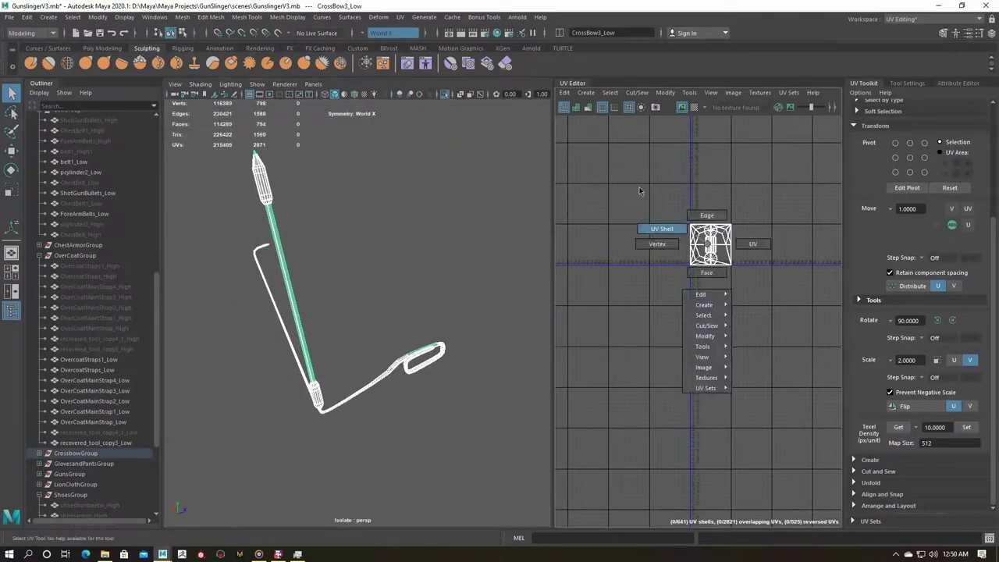
Apply Automatic Mapping to CrossBow3_Low, reducing its 641 UV shells to 4.
click(788, 165)
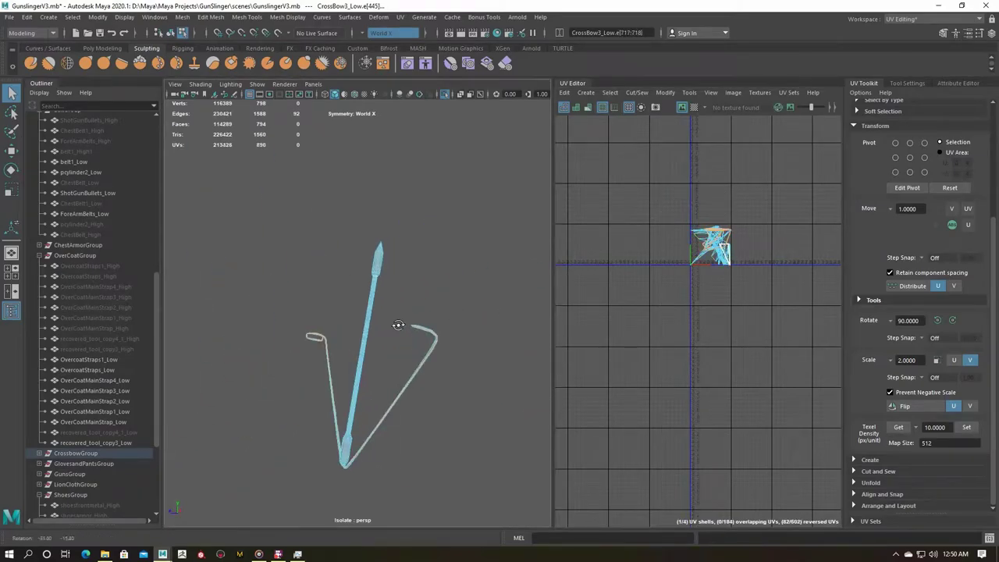
key(f)
right_drag(262, 258, 346, 334)
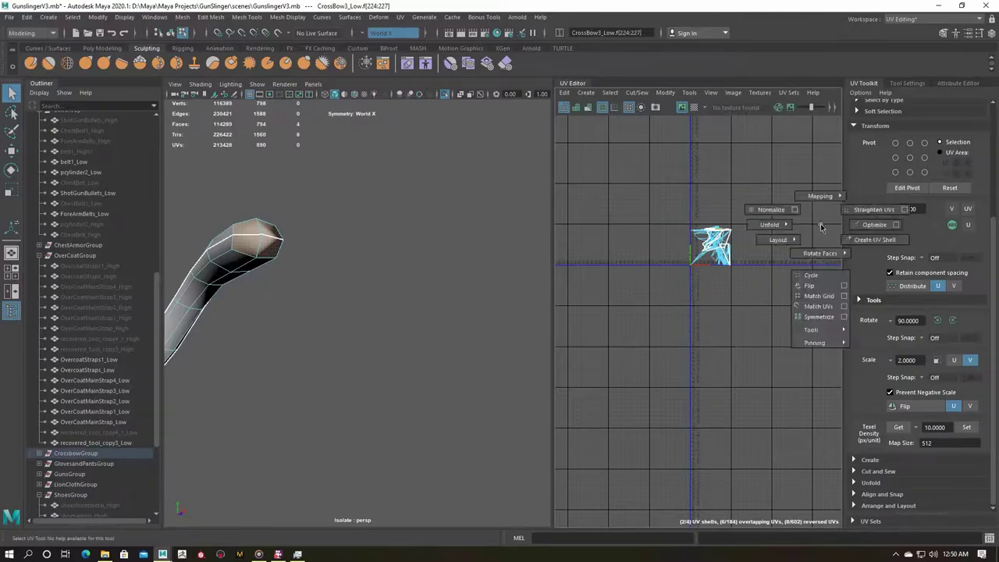
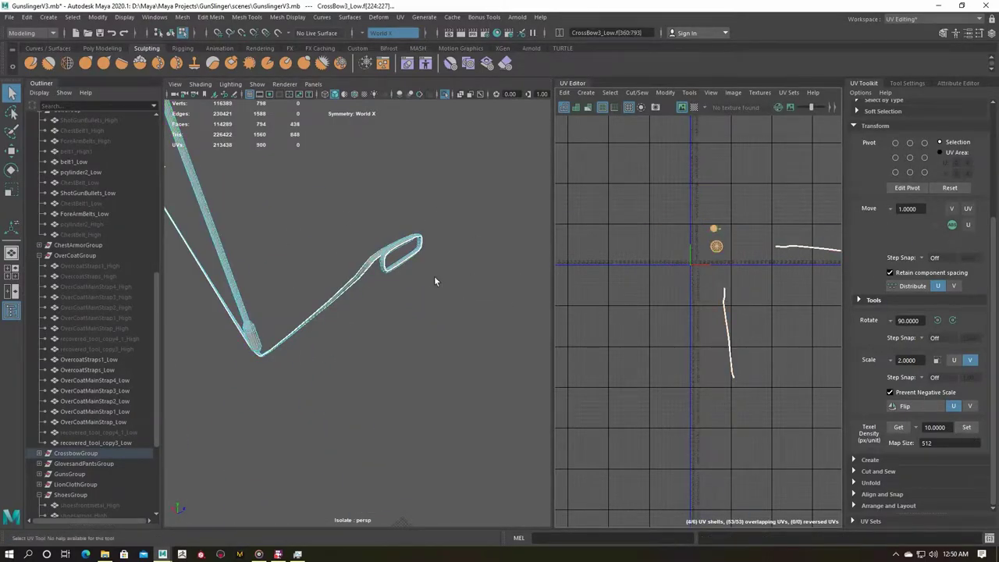
Select the crossbow stick's faces and isolate the stick.
key(f)
alt+drag(474, 252, 363, 469)
scroll(430, 350, up, 3)
right_drag(369, 264, 368, 338)
click(368, 338)
key(ctrl+1)
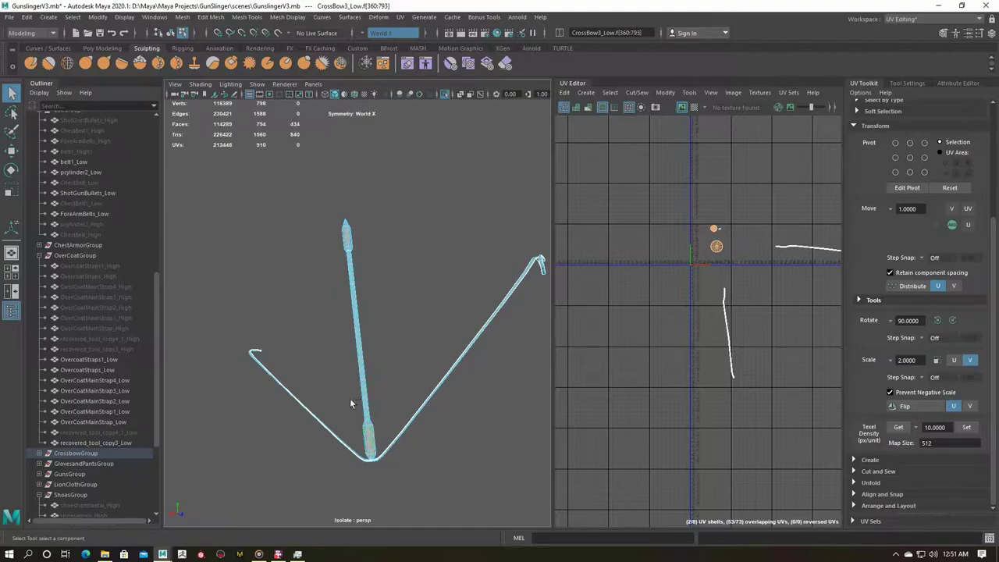
Inspect the crossbow stick and select all its faces to review its UVs.
alt+drag(390, 293, 324, 304)
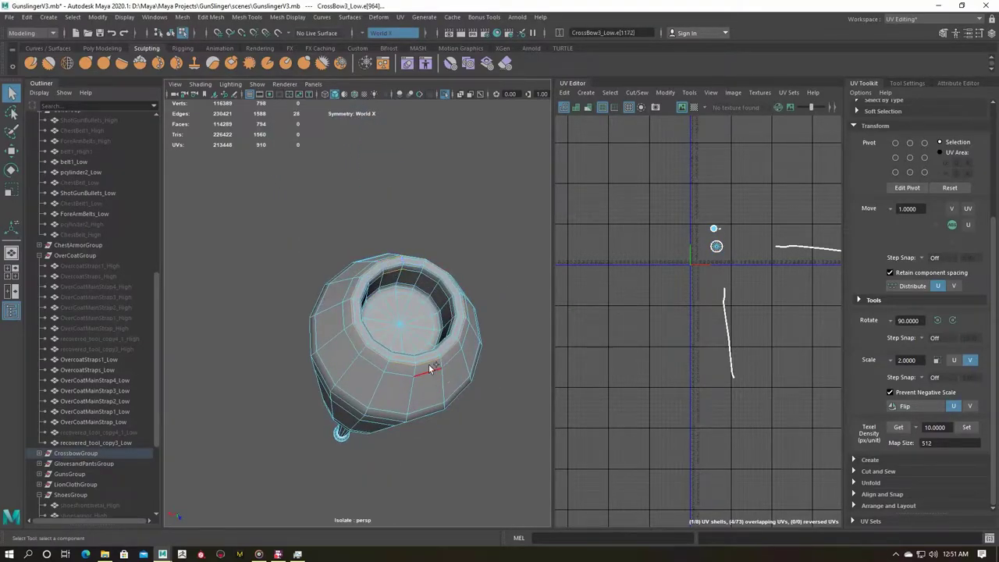
alt+drag(428, 364, 391, 284)
alt+right_drag(396, 438, 361, 355)
alt+drag(361, 355, 368, 495)
alt+right_drag(367, 495, 390, 368)
alt+middle_drag(390, 368, 324, 311)
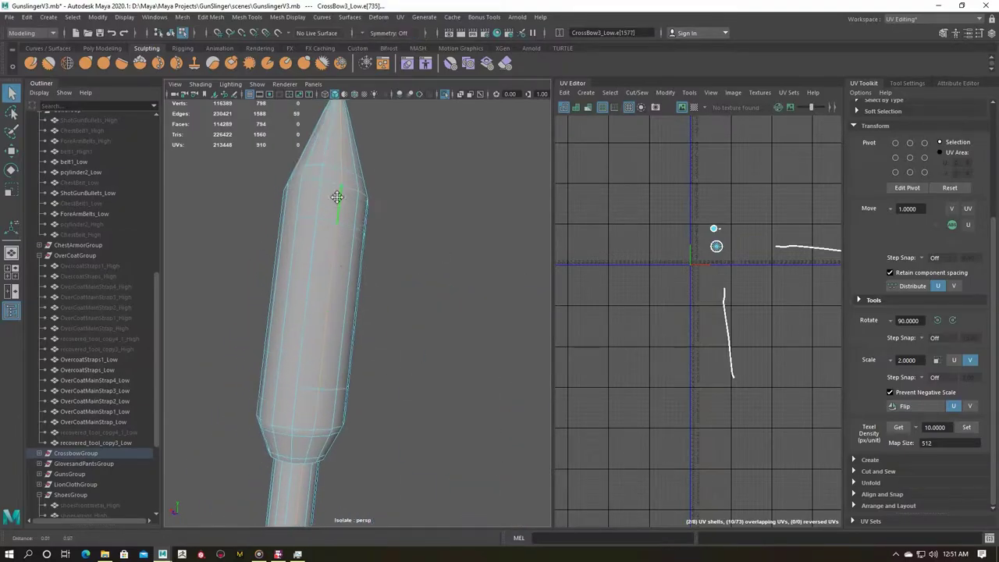
ctrl+right_drag(659, 233, 659, 261)
key(f)
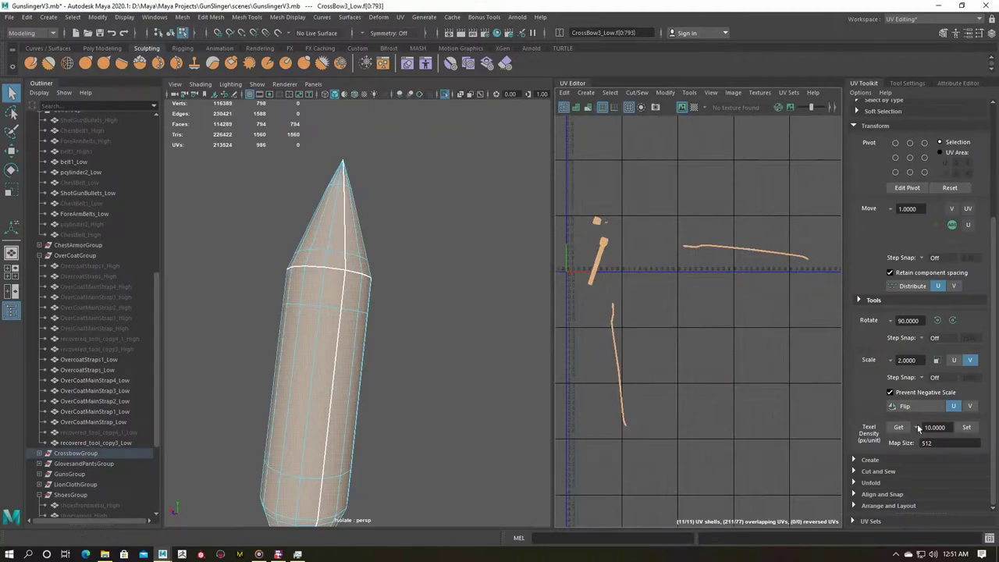
Leave isolation and hide the finished crossbow stick.
key(ctrl+1)
scroll(320, 325, down, 3)
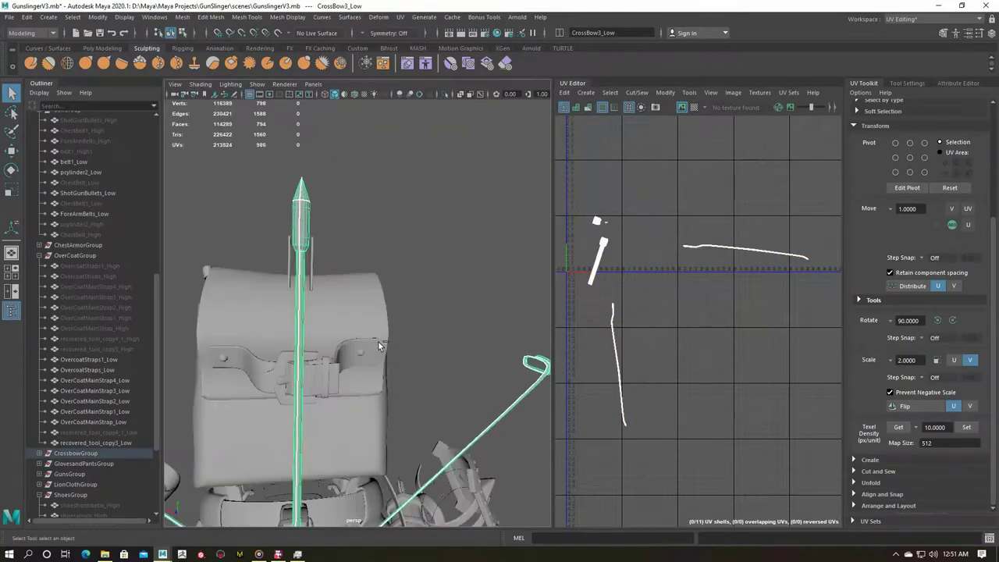
key(ctrl+h)
Isolate the two crossbow planks and give them Automatic UV mapping.
alt+drag(324, 264, 311, 320)
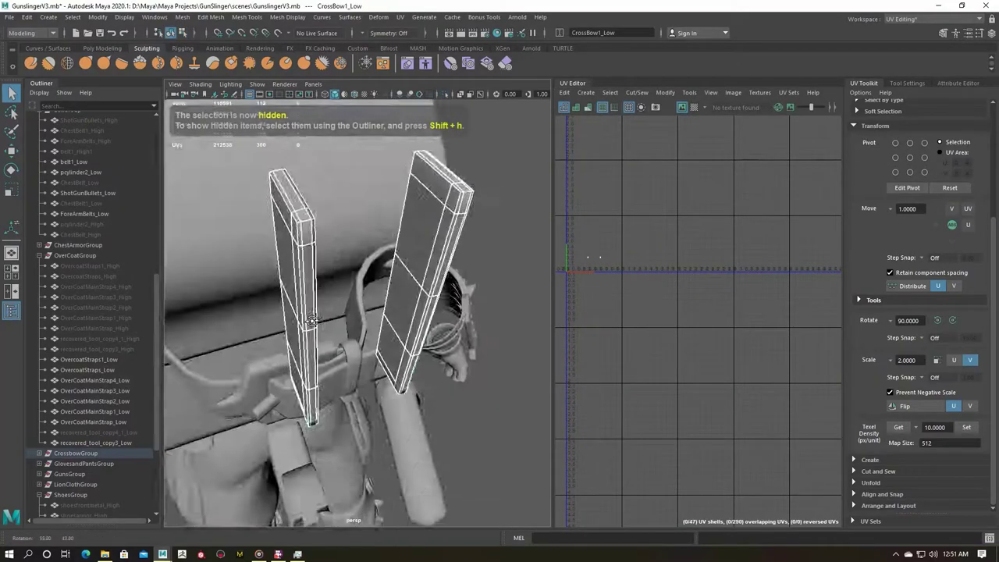
key(ctrl+1)
key(f)
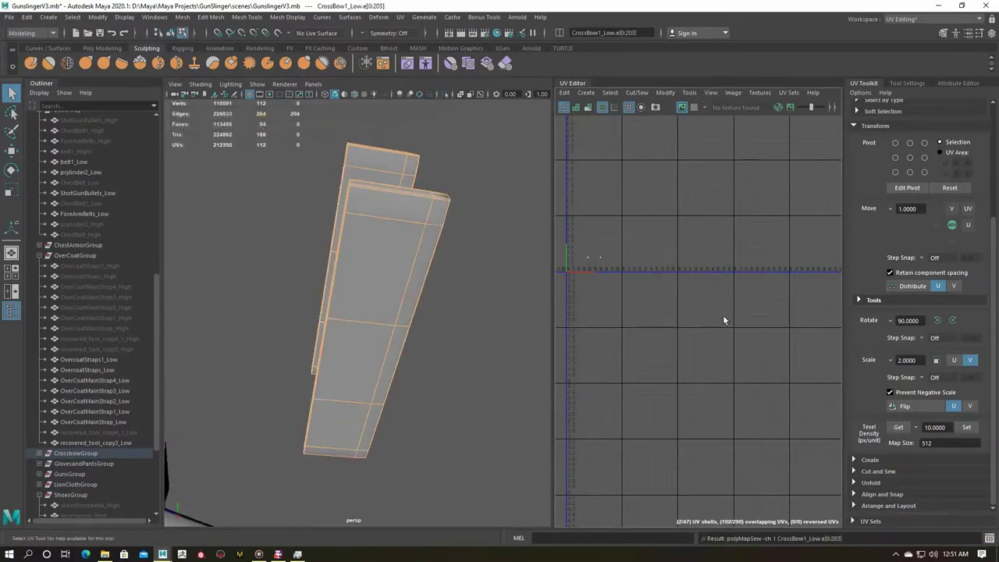
key(F8)
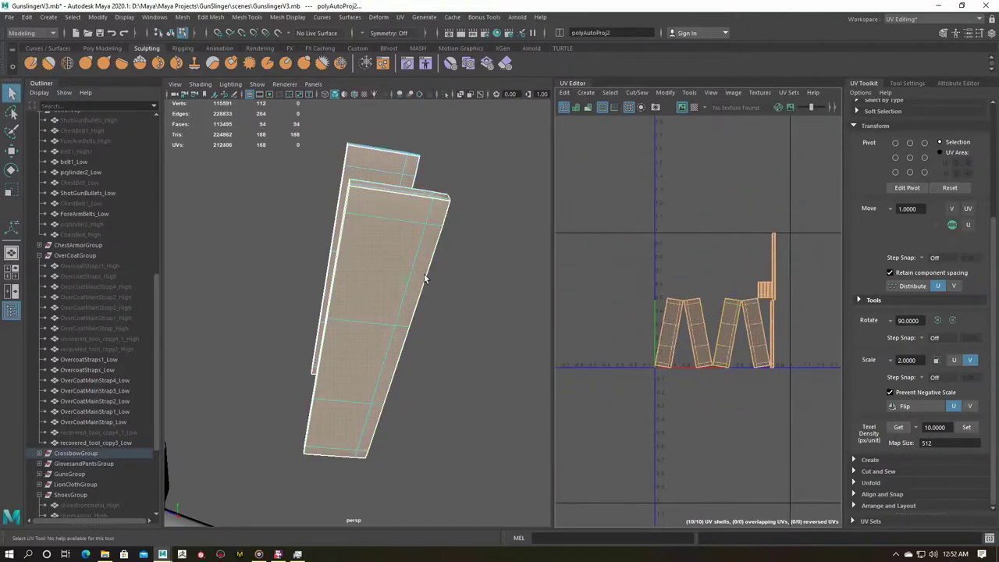
Select edges along the plank tops and sew them to merge the plank UV shells.
alt+drag(421, 265, 490, 267)
key(ctrl+1)
right_drag(286, 226, 231, 223)
click(299, 173)
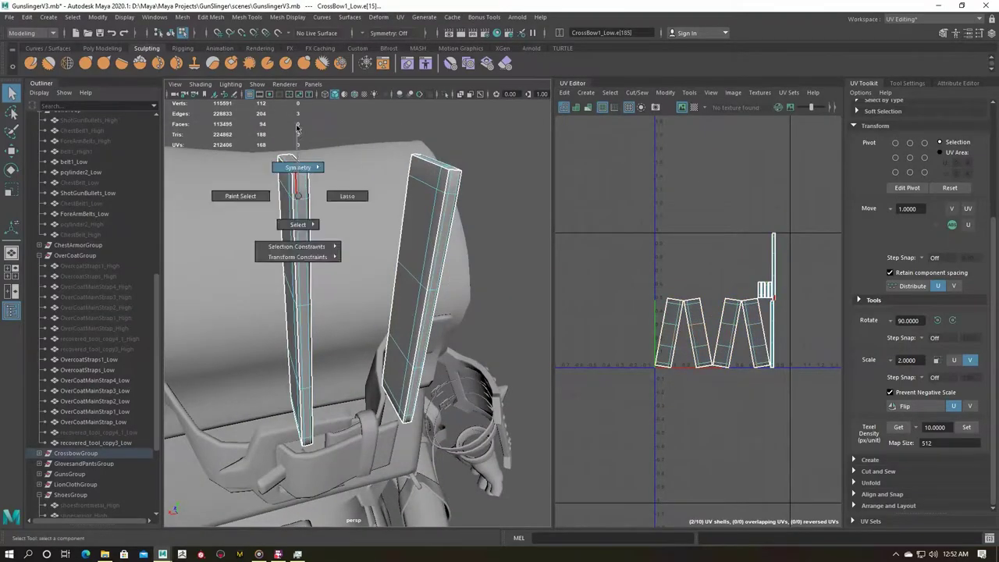
shift+right_drag(299, 126, 298, 117)
key(ctrl+1)
key(f)
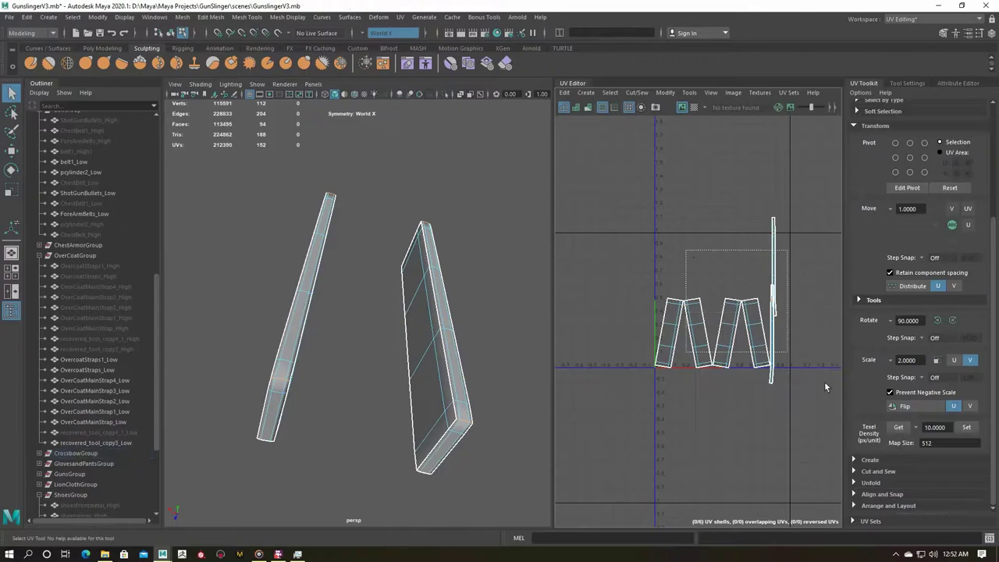
right_drag(375, 263, 420, 291)
Hide both planks, restore the full character view and select Bag3_Low.
key(ctrl+h)
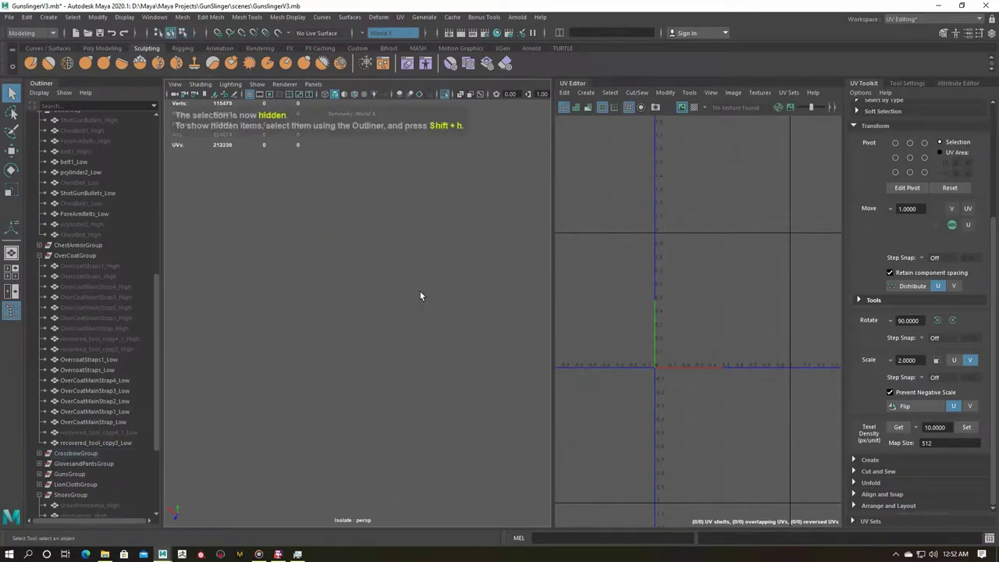
key(ctrl+1)
click(332, 292)
Isolate the Bag3_Low strap and sew all its UV edges together.
key(ctrl+1)
key(f)
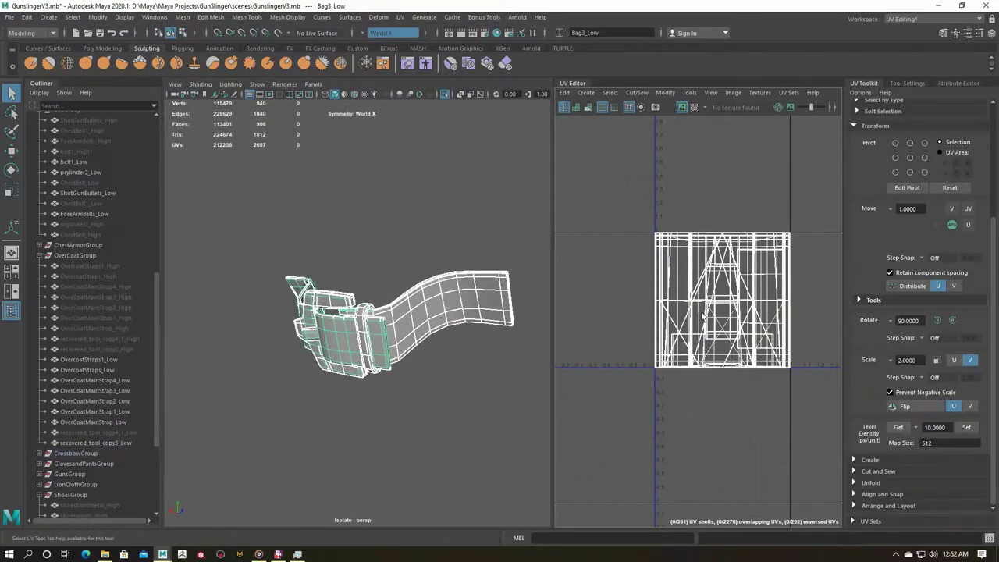
shift+right_drag(704, 316, 655, 282)
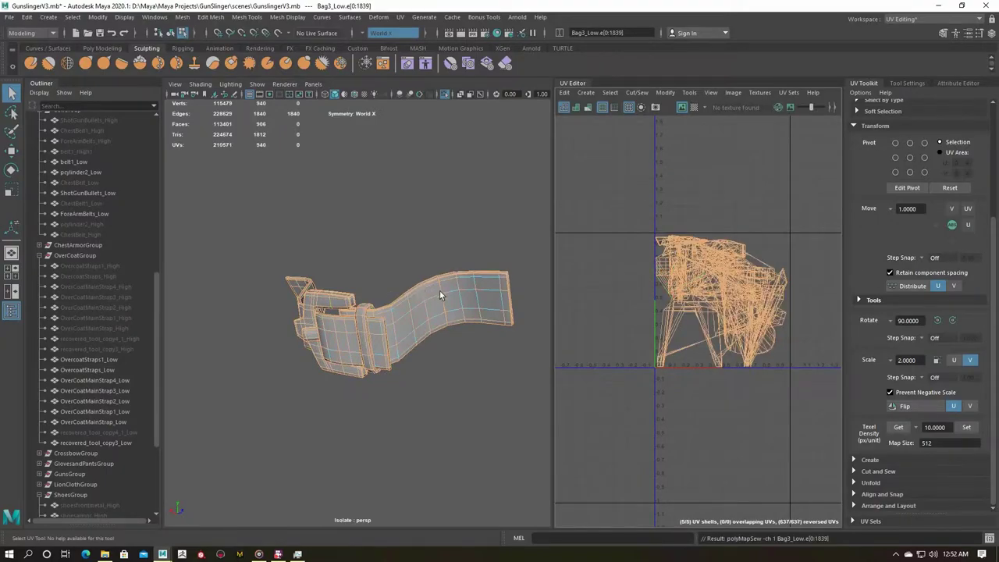
Pick seam edges along the strap and around the buckle.
alt+drag(441, 295, 356, 348)
scroll(356, 348, up, 5)
click(680, 246)
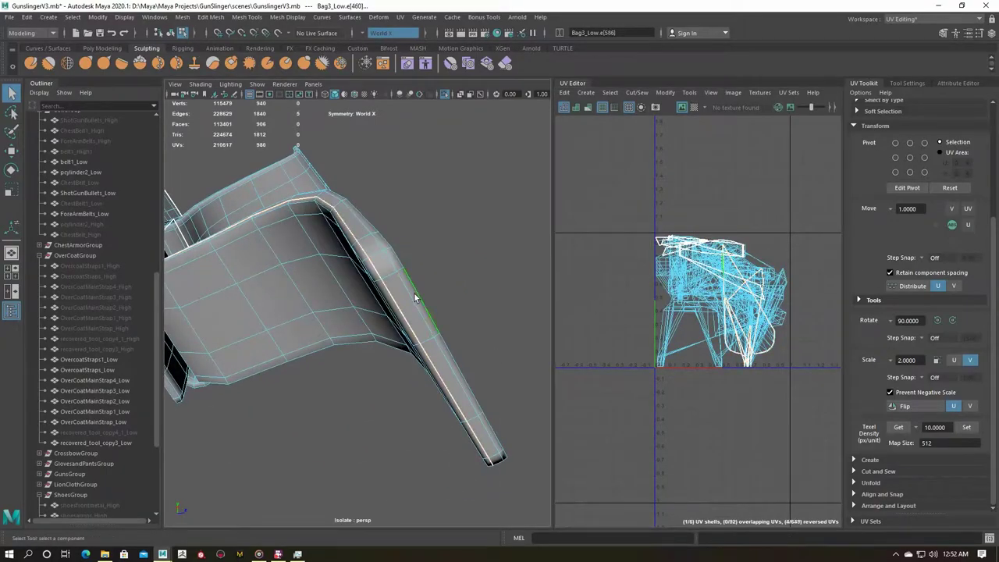
click(488, 355)
mouse_move(402, 309)
alt+mouse_down()
mouse_move(488, 355)
mouse_move(356, 358)
alt+mouse_up()
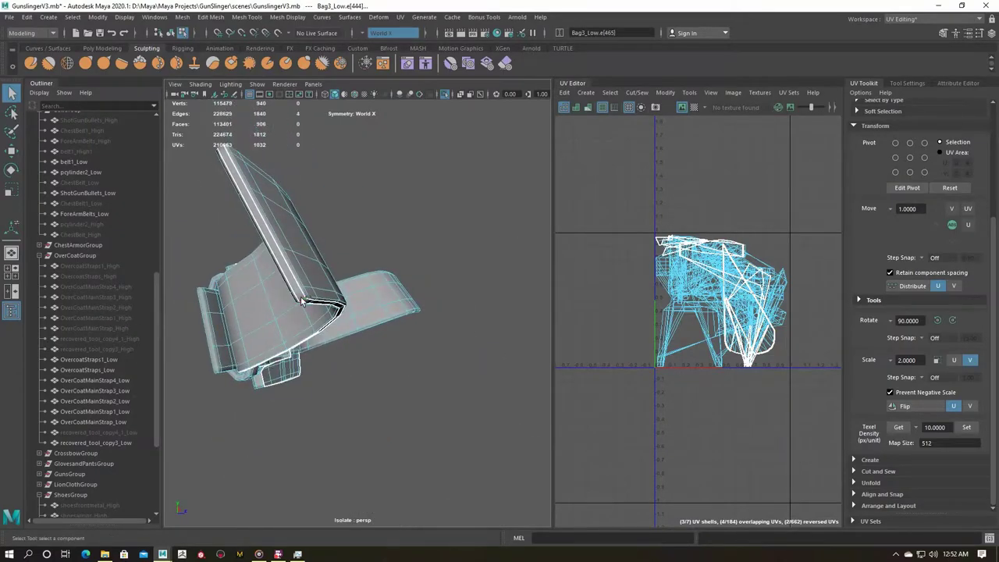
mouse_move(356, 358)
alt+mouse_down()
mouse_move(346, 351)
mouse_move(440, 357)
alt+mouse_up()
scroll(440, 357, up, 5)
shift+click(487, 237)
shift+click(486, 233)
alt+drag(485, 232, 459, 419)
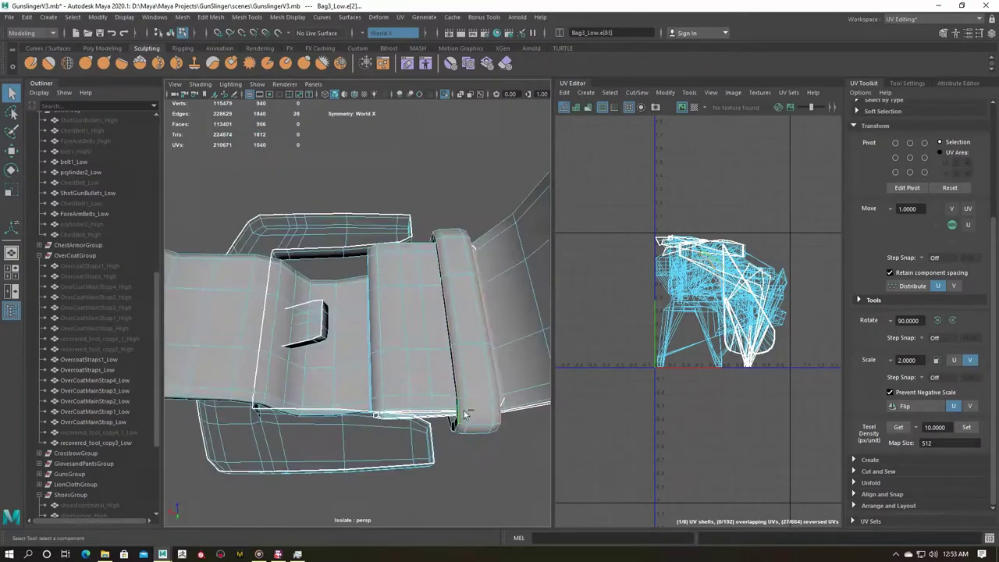
mouse_move(389, 358)
alt+mouse_down()
mouse_move(365, 443)
mouse_move(321, 382)
mouse_move(330, 372)
mouse_move(390, 394)
mouse_move(324, 388)
alt+mouse_up()
shift+click(325, 341)
scroll(335, 402, up, 5)
scroll(309, 380, down, 3)
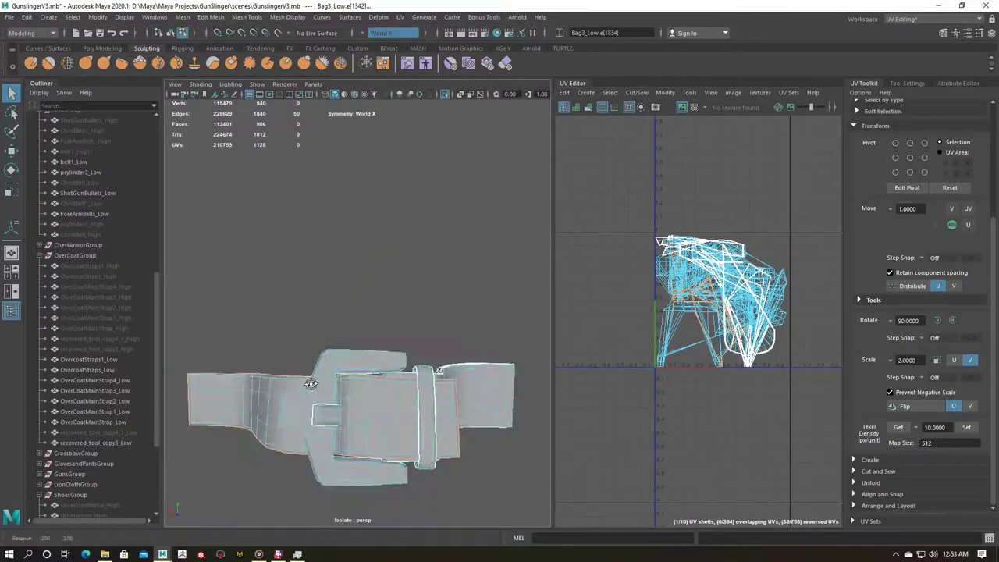
scroll(308, 347, up, 3)
Build a fresh seam selection on the buckle, including a full edge loop.
click(308, 347)
mouse_move(308, 348)
alt+mouse_down()
mouse_move(292, 341)
mouse_move(396, 371)
alt+mouse_up()
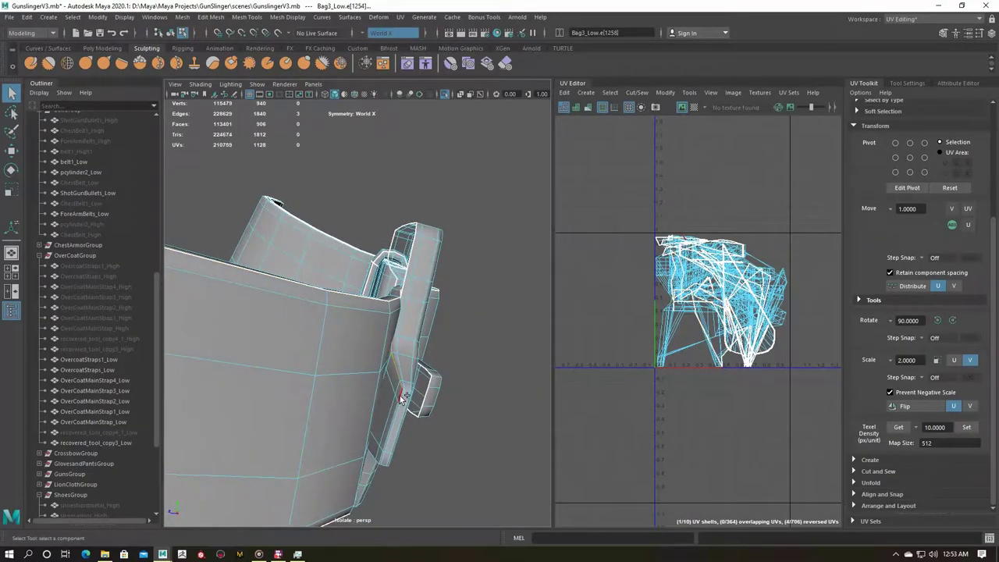
mouse_move(372, 462)
alt+mouse_down()
mouse_move(289, 357)
mouse_move(297, 300)
mouse_move(359, 399)
mouse_move(305, 406)
mouse_move(275, 328)
mouse_move(333, 277)
alt+mouse_up()
shift+click(288, 358)
shift+click(289, 358)
shift+double_click(287, 309)
shift+click(358, 400)
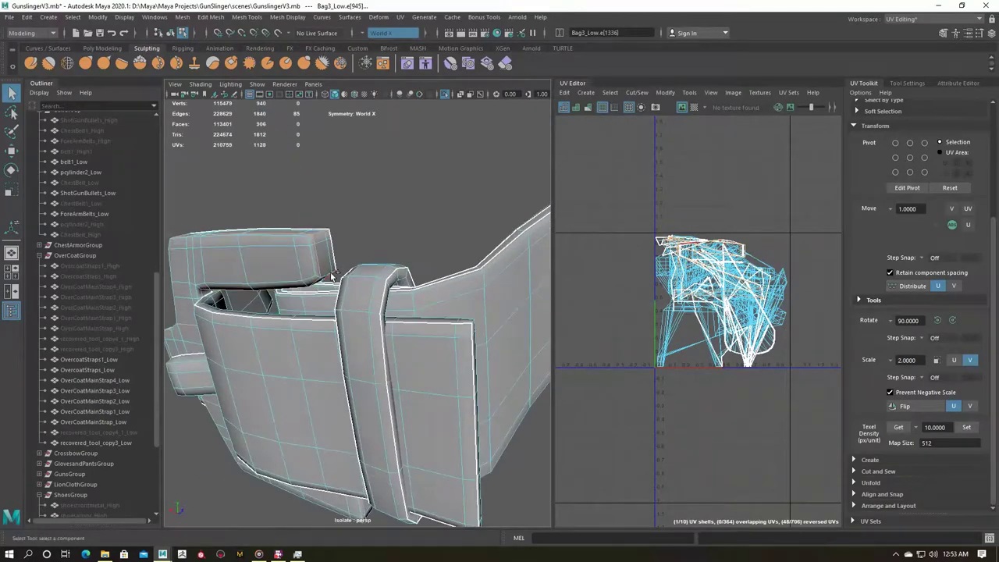
Cut and unfold the strap into 22 shells, check it with the UV checker, then hide it.
alt+drag(318, 352, 406, 296)
click(693, 107)
click(693, 107)
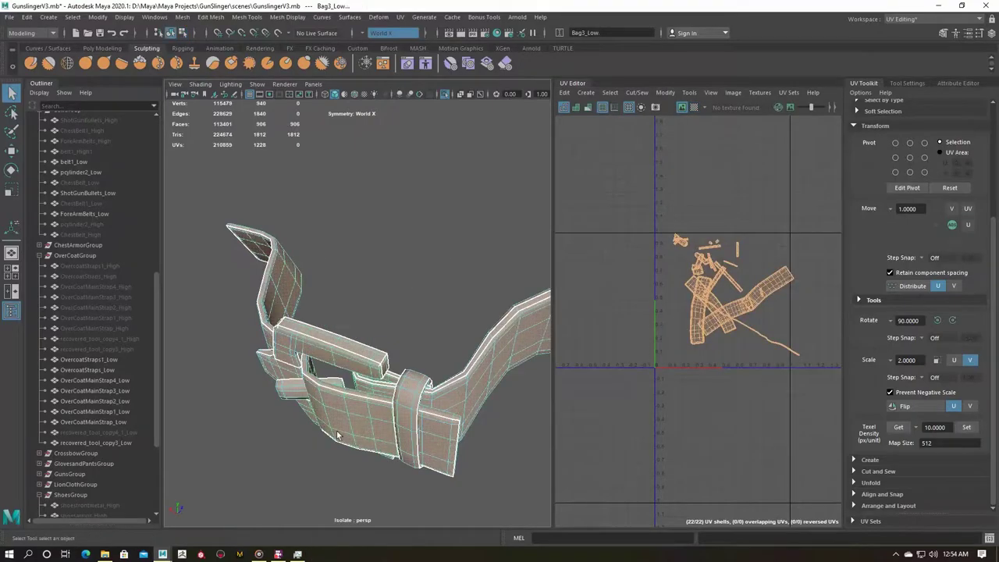
key(ctrl+h)
click(341, 425)
Isolate Bag1_Low and sew all its UV edges into one shell.
key(ctrl+1)
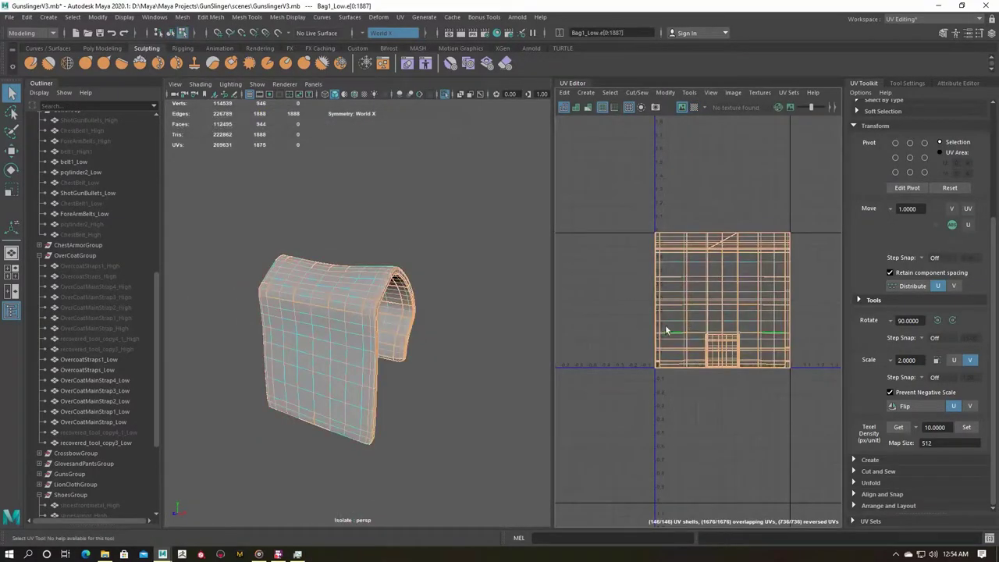
key(ctrl+z)
key(ctrl+z)
key(ctrl+z)
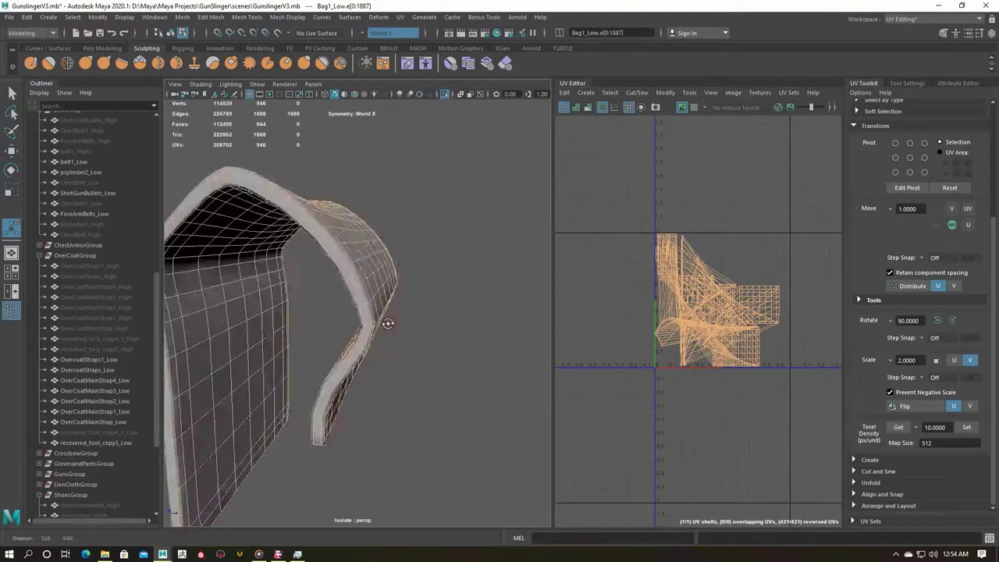
right_drag(437, 264, 435, 240)
Double-click edge loops around Bag1_Low to mark them as cut seams.
mouse_move(435, 241)
alt+mouse_down()
mouse_move(351, 285)
mouse_move(379, 301)
mouse_move(352, 277)
mouse_move(298, 333)
mouse_move(218, 308)
alt+mouse_up()
double_click(382, 306)
right_drag(219, 308, 226, 382)
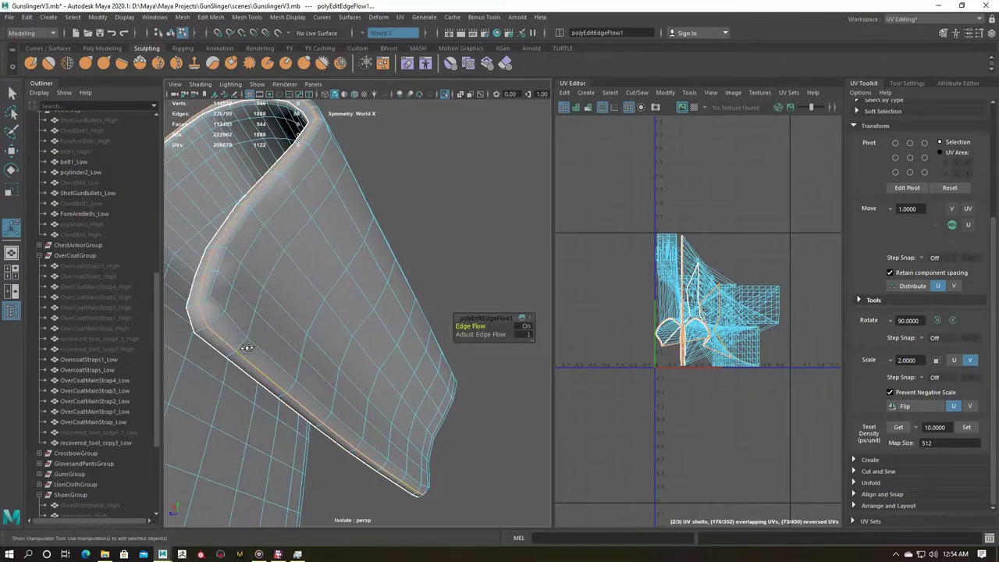
mouse_move(268, 381)
alt+mouse_down()
mouse_move(263, 445)
mouse_move(363, 306)
alt+mouse_up()
scroll(364, 306, up, 3)
double_click(364, 306)
scroll(363, 305, down, 5)
alt+drag(327, 344, 296, 336)
scroll(297, 336, up, 5)
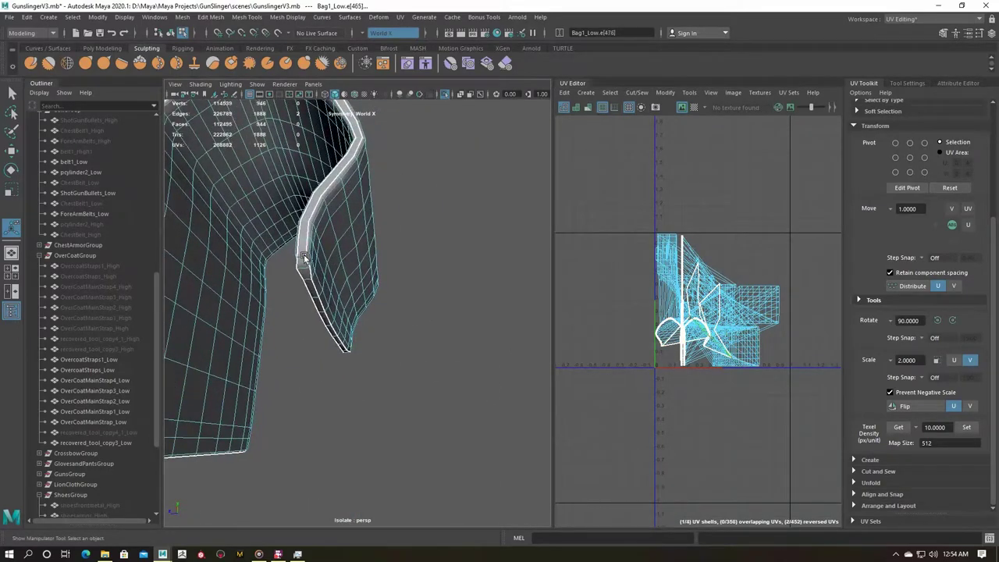
mouse_move(351, 312)
alt+mouse_down()
mouse_move(322, 299)
mouse_move(306, 351)
alt+mouse_up()
Cut and unfold Bag1_Low into separate shells, then hide it.
right_drag(379, 301, 392, 300)
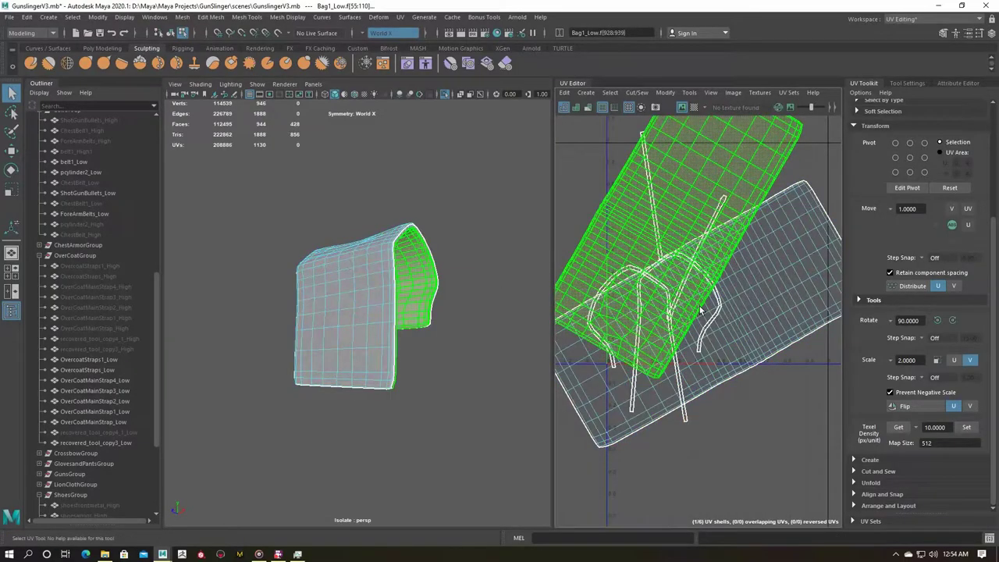
click(702, 234)
key(ctrl+h)
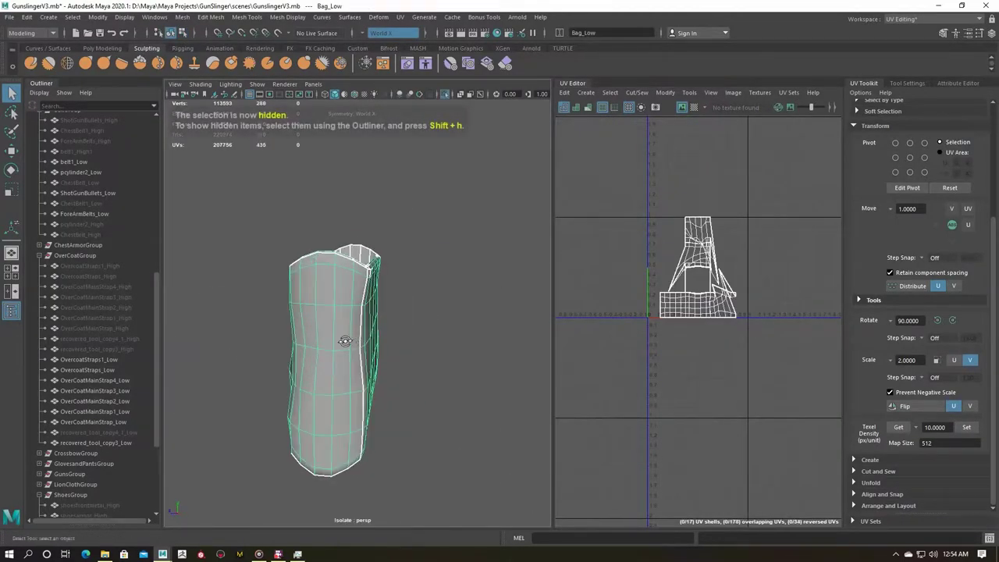
Clear the UV selection, then select and move one of Bag_Low's UV shells.
mouse_move(389, 294)
alt+mouse_down()
mouse_move(357, 377)
mouse_move(336, 332)
mouse_move(407, 373)
mouse_move(408, 252)
mouse_move(414, 339)
alt+mouse_up()
click(670, 374)
scroll(332, 362, up, 3)
mouse_move(286, 341)
alt+mouse_down()
mouse_move(319, 346)
mouse_move(335, 379)
mouse_move(345, 452)
mouse_move(332, 478)
alt+mouse_up()
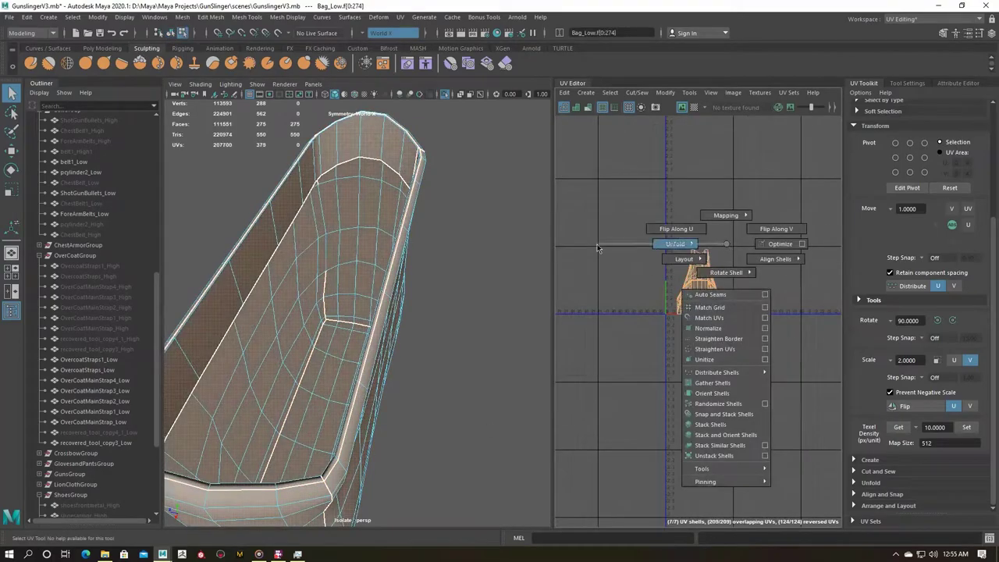
right_drag(705, 310, 691, 263)
key(w)
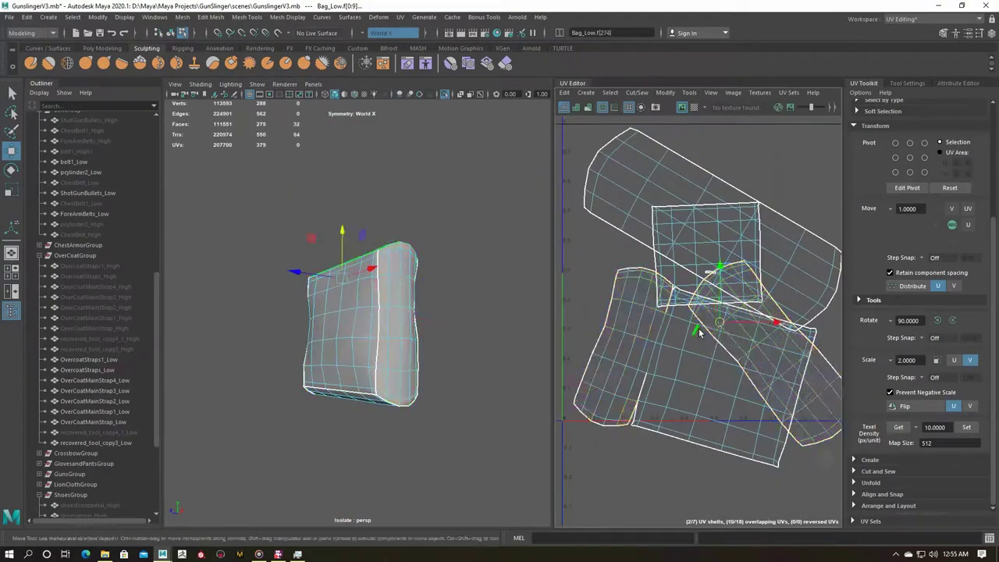
key(q)
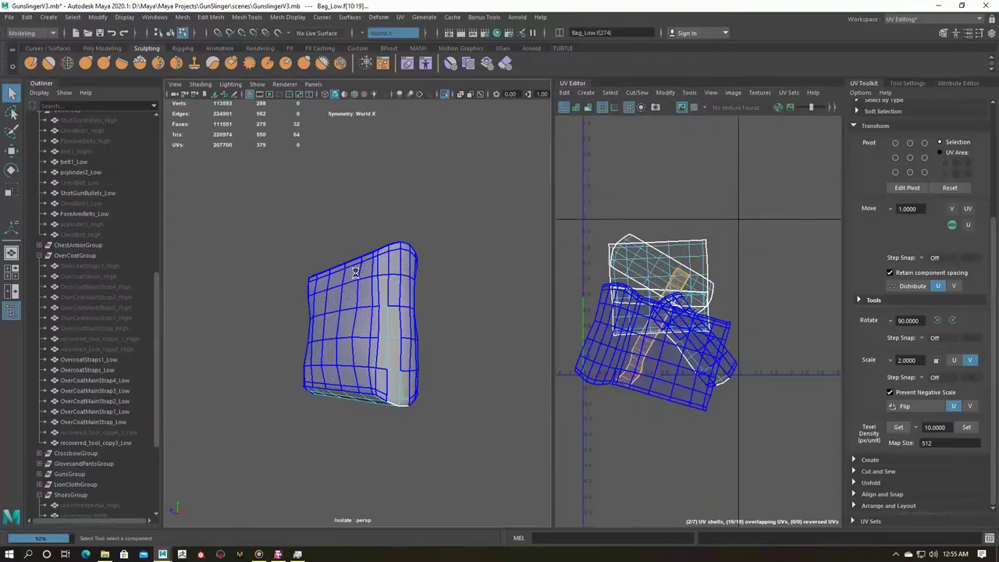
click(650, 331)
key(w)
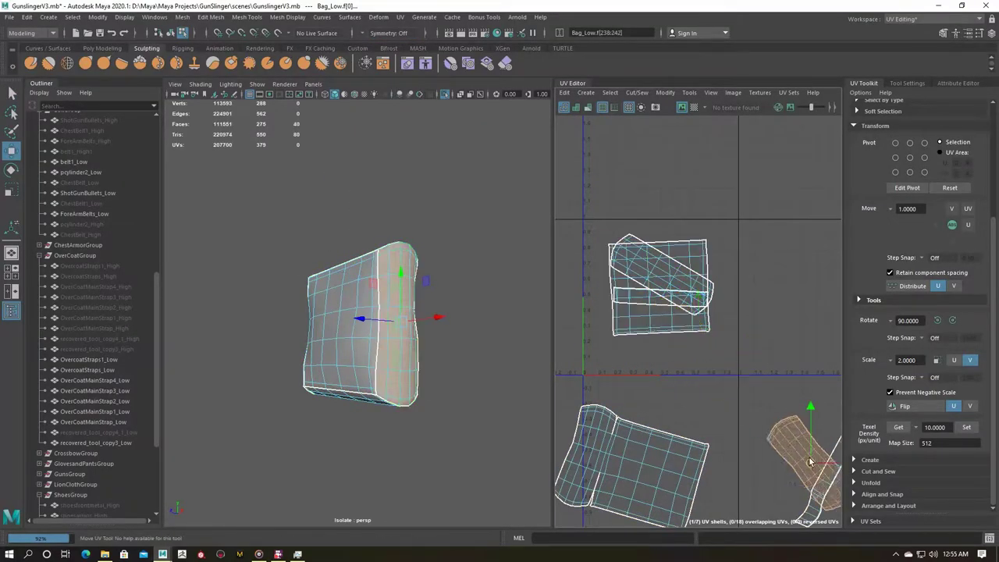
key(f)
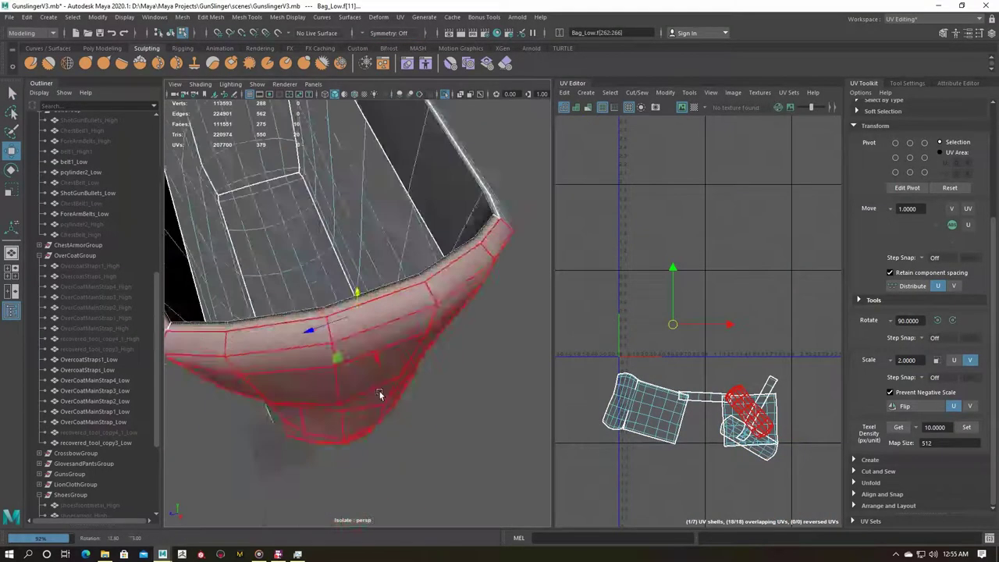
Unfold the bag rim faces into their own shell, rotate and shrink it, then hide the bag.
alt+drag(379, 330, 451, 315)
click(400, 18)
click(425, 73)
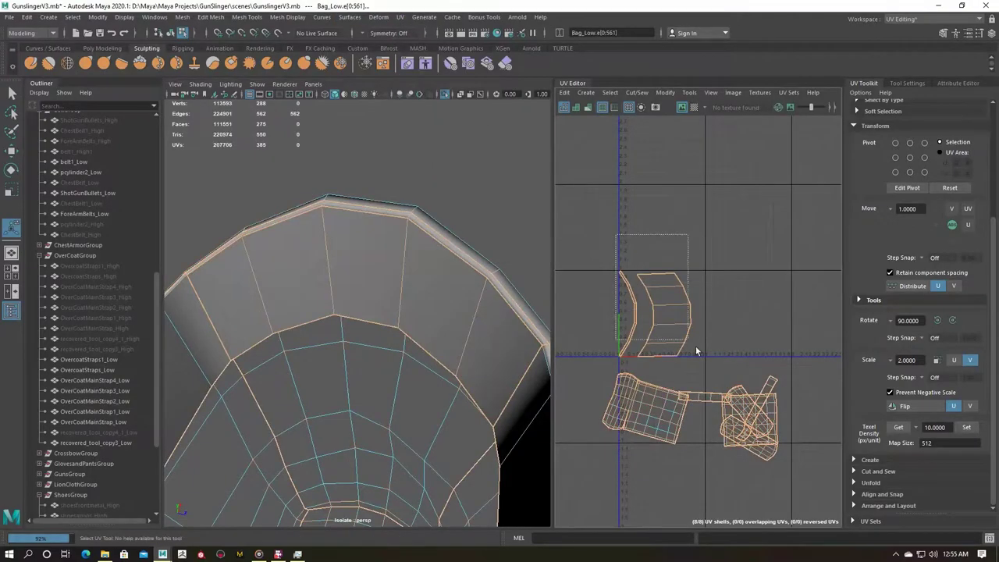
right_drag(648, 258, 629, 261)
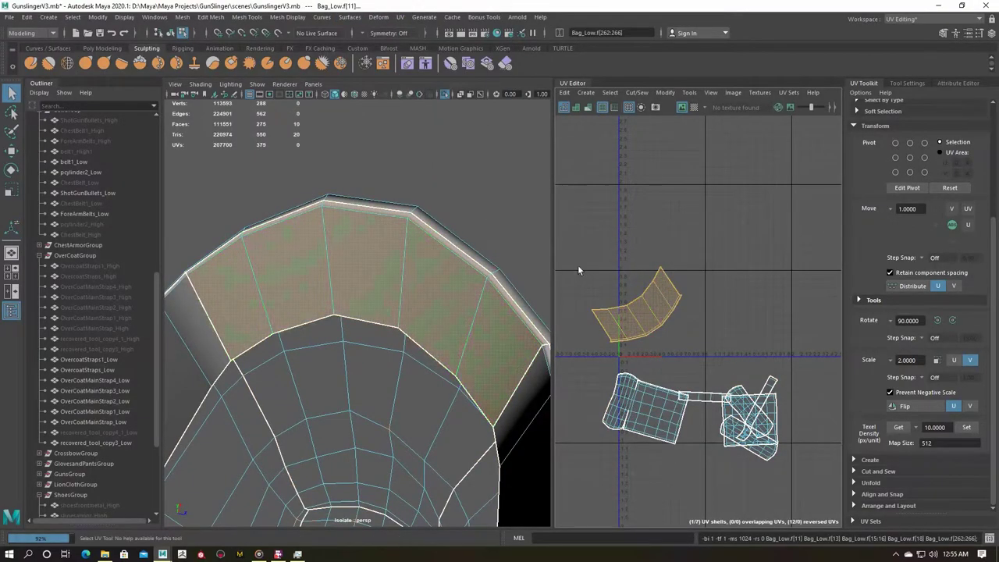
key(ctrl+h)
click(379, 362)
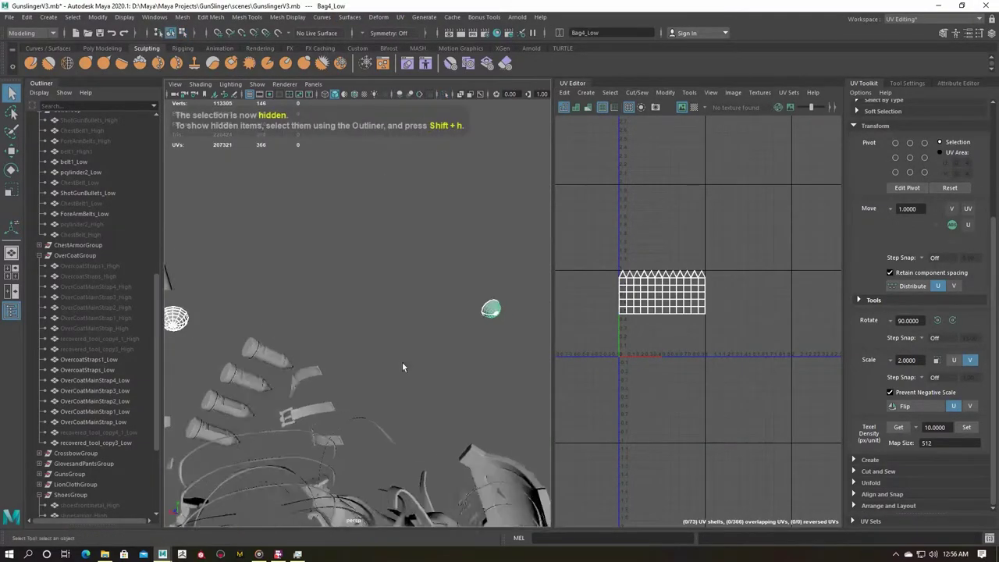
Cut the small dome along its centre seam, unfold it into two shells at texel density 10.
alt+drag(402, 361, 490, 394)
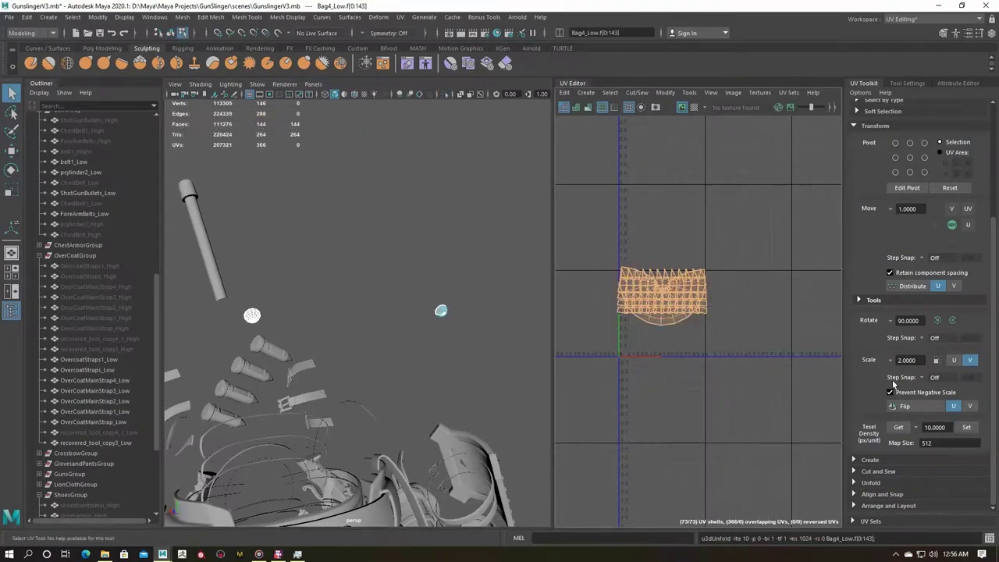
click(642, 279)
right_click(610, 239)
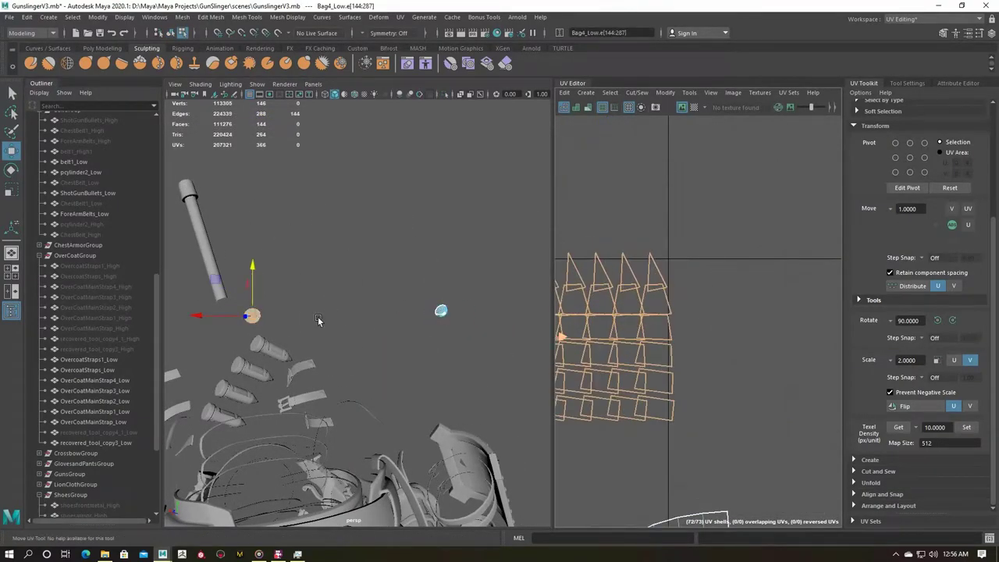
alt+drag(374, 314, 270, 381)
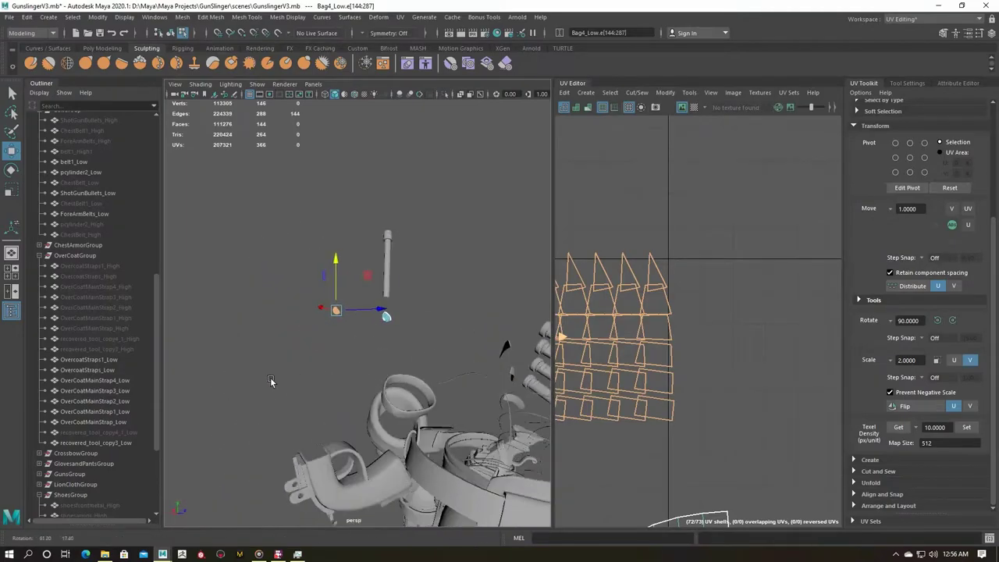
key(f)
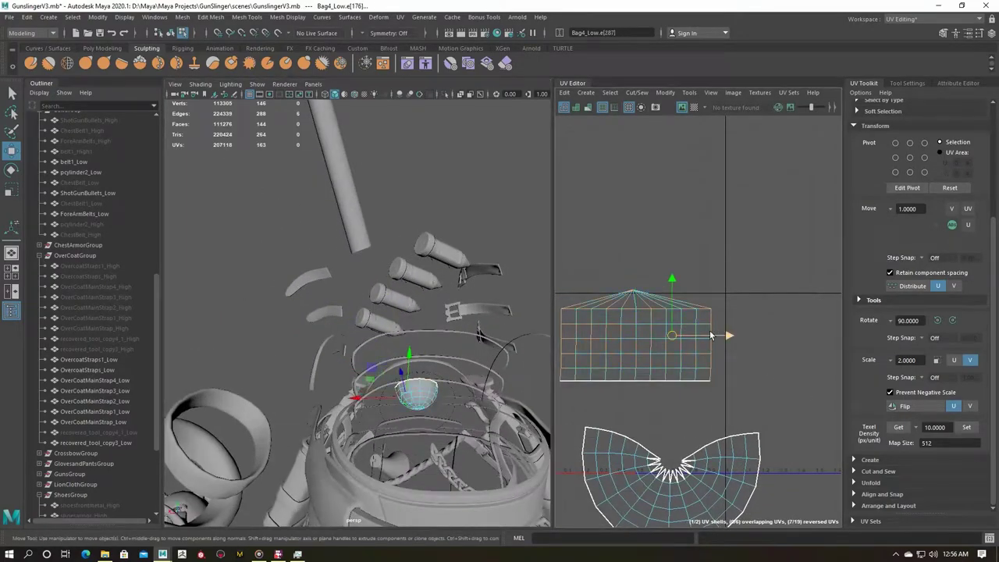
scroll(655, 305, up, 3)
drag(654, 305, 692, 292)
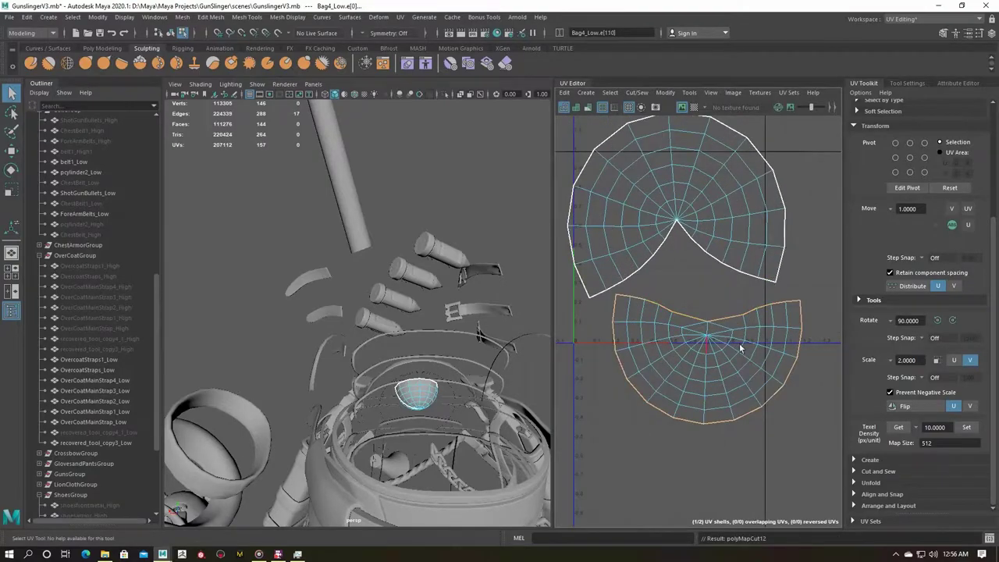
scroll(728, 339, up, 3)
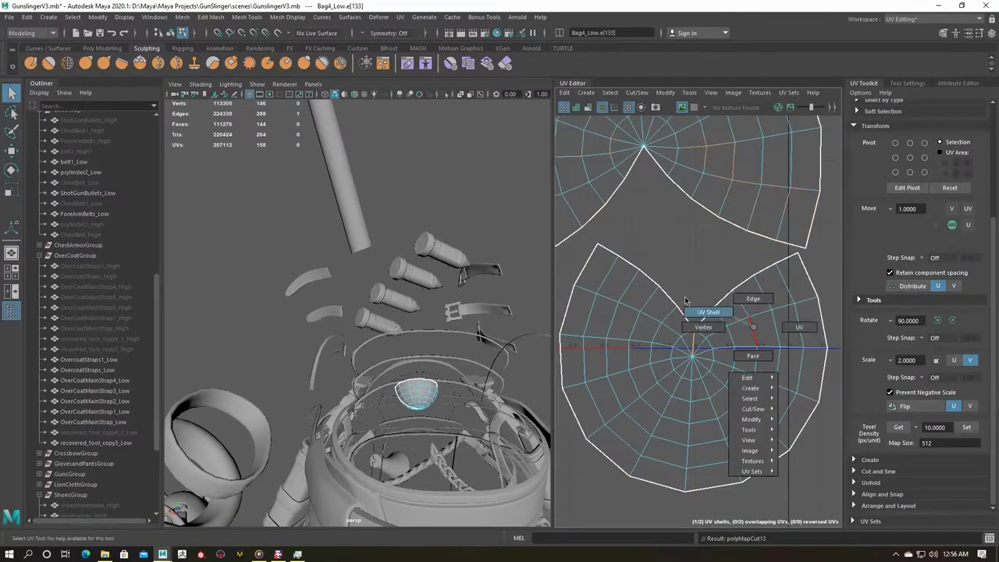
right_drag(685, 300, 686, 309)
click(966, 427)
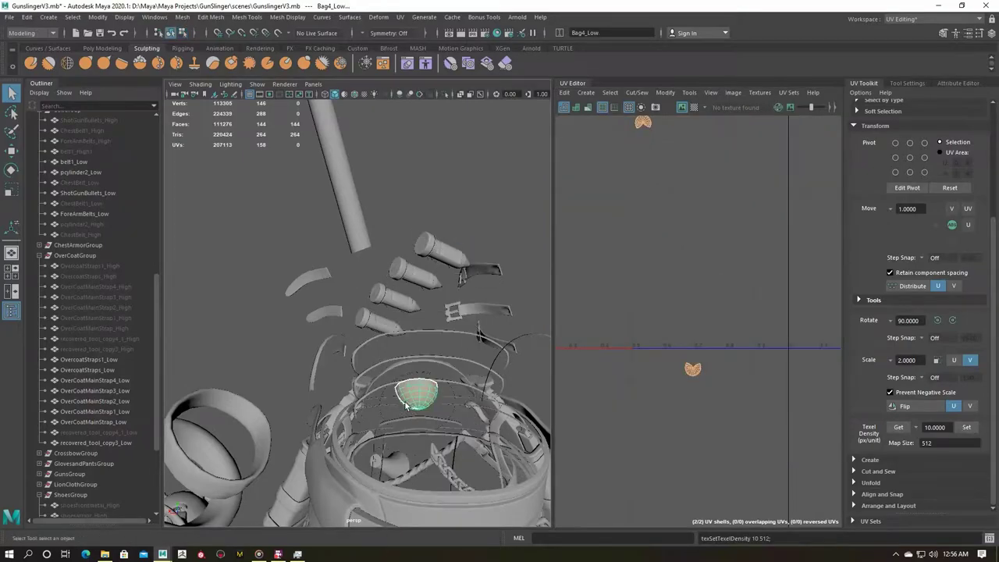
key(ctrl+h)
Inspect the finished long stick part, then hide it.
click(340, 203)
key(f)
key(f)
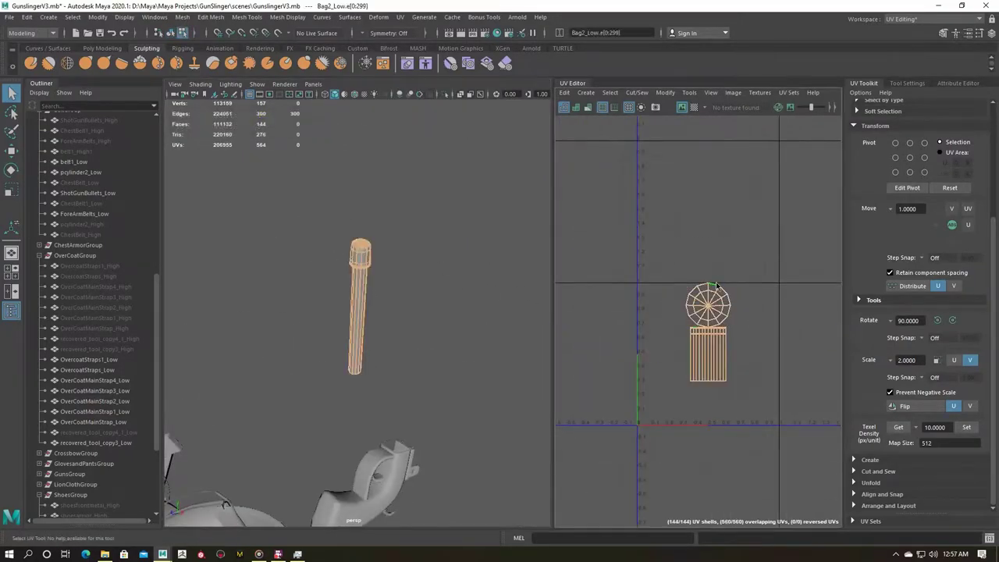
key(ctrl+z)
key(f)
key(ctrl+z)
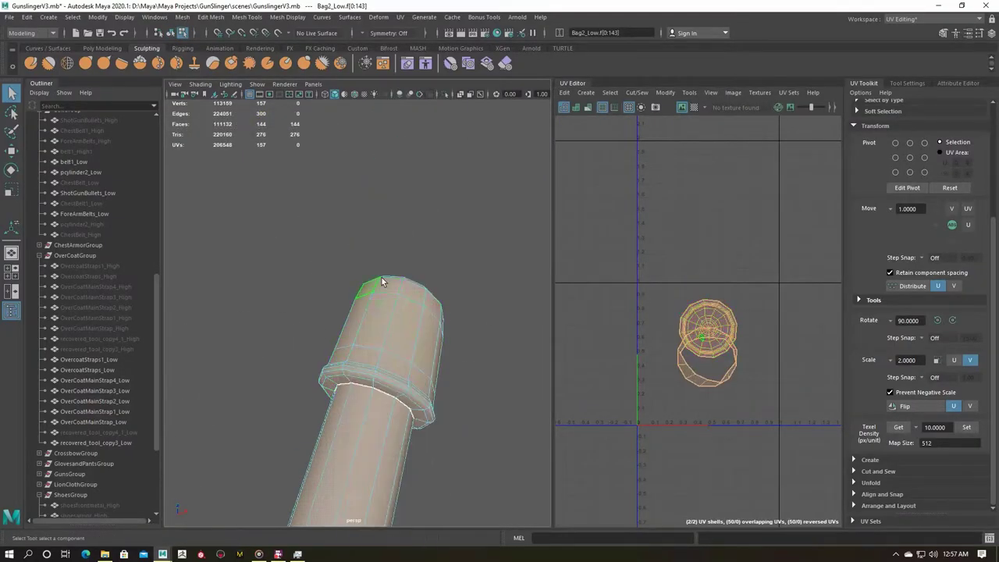
alt+drag(303, 305, 506, 357)
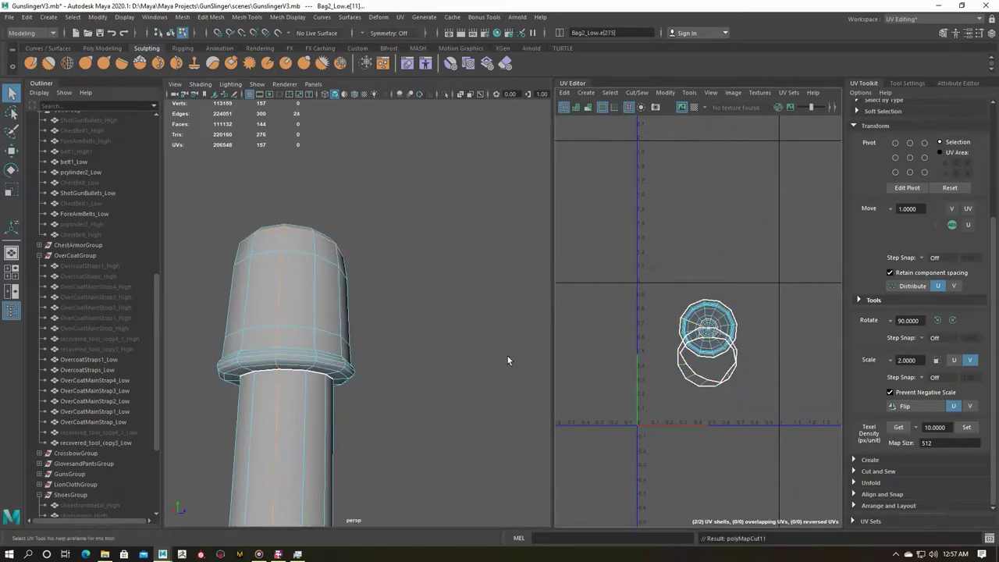
alt+drag(418, 334, 313, 278)
key(ctrl+h)
Isolate the shotgun bullets and project fresh automatic UVs onto them.
mouse_move(457, 397)
alt+mouse_down()
mouse_move(323, 345)
mouse_move(317, 390)
alt+mouse_up()
click(87, 193)
key(ctrl+1)
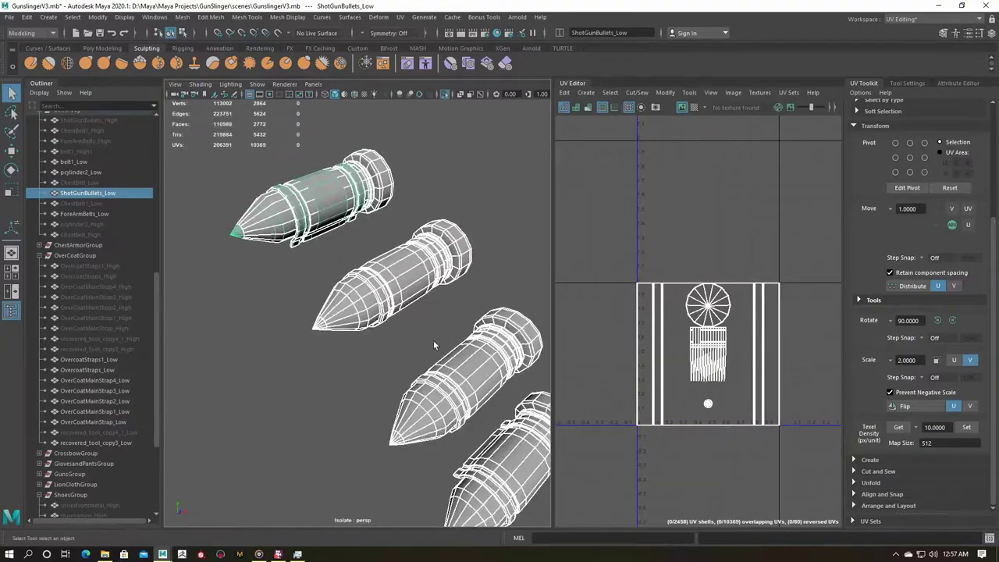
click(686, 310)
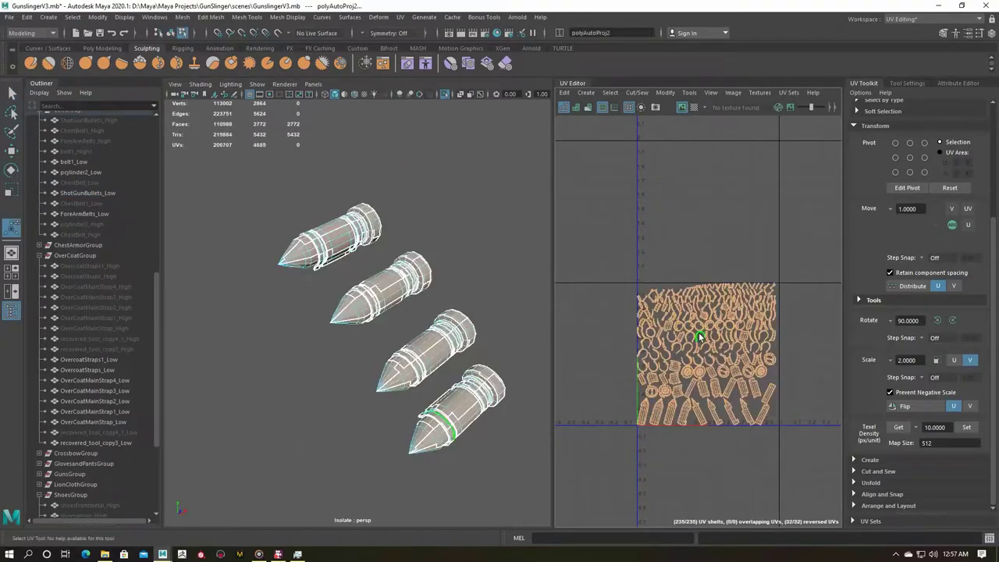
scroll(374, 331, up, 5)
mouse_move(374, 332)
alt+mouse_down()
mouse_move(299, 345)
mouse_move(370, 322)
alt+mouse_up()
Select the cap edge loops on the first bullet as UV seams.
double_click(299, 345)
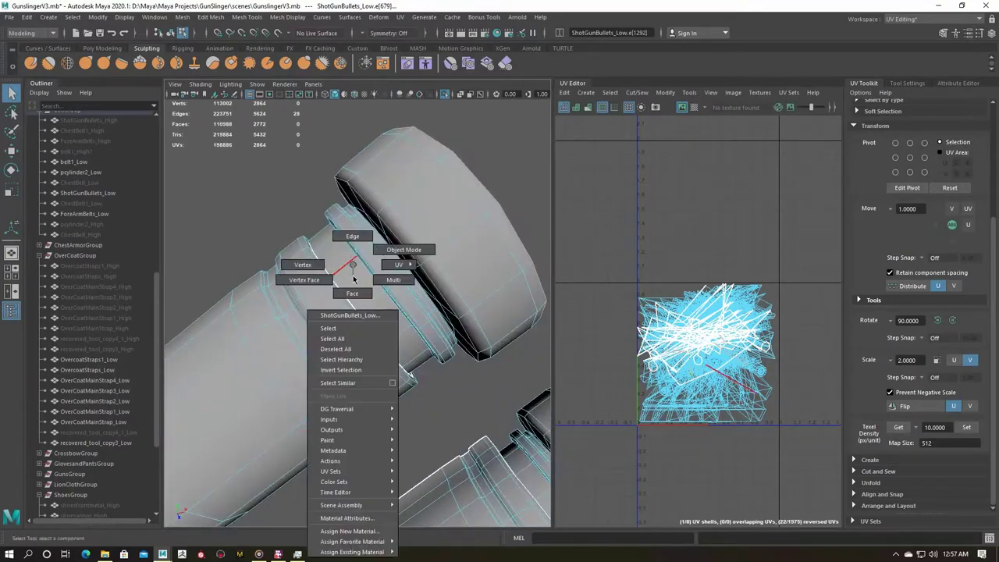
right_drag(346, 263, 346, 285)
scroll(310, 310, down, 5)
key(F10)
scroll(371, 385, up, 5)
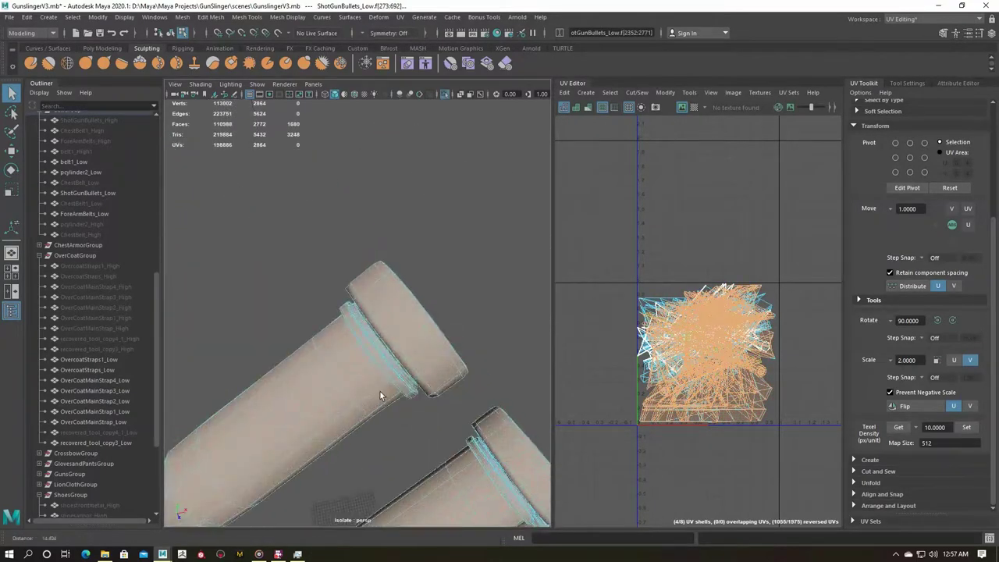
alt+drag(390, 342, 312, 338)
scroll(328, 312, up, 3)
shift+double_click(367, 249)
scroll(381, 297, down, 2)
shift+double_click(381, 251)
scroll(328, 281, down, 2)
mouse_move(296, 292)
alt+mouse_down()
mouse_move(251, 350)
mouse_move(376, 352)
mouse_move(355, 428)
mouse_move(411, 396)
alt+mouse_up()
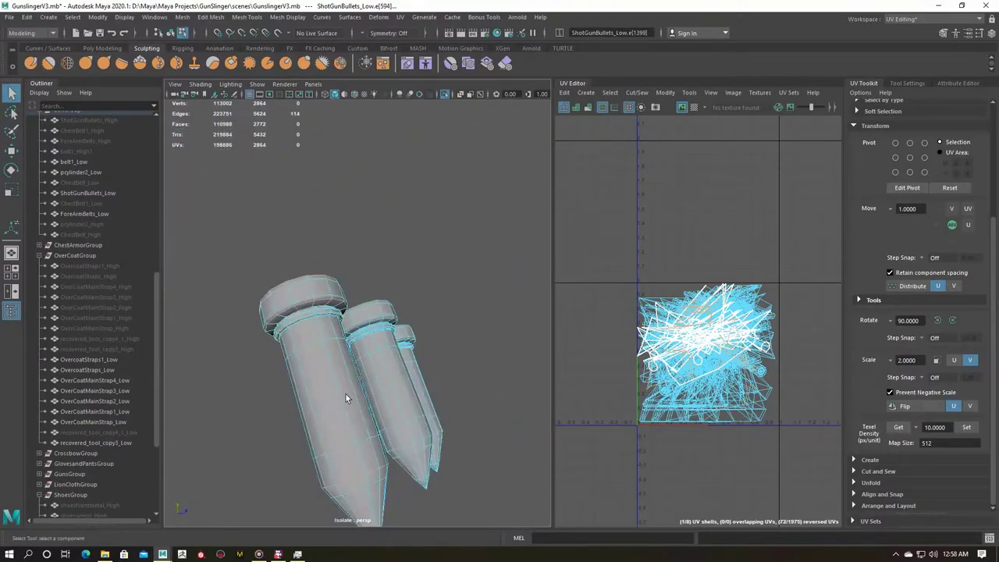
scroll(352, 401, up, 3)
scroll(351, 419, up, 2)
scroll(433, 363, down, 3)
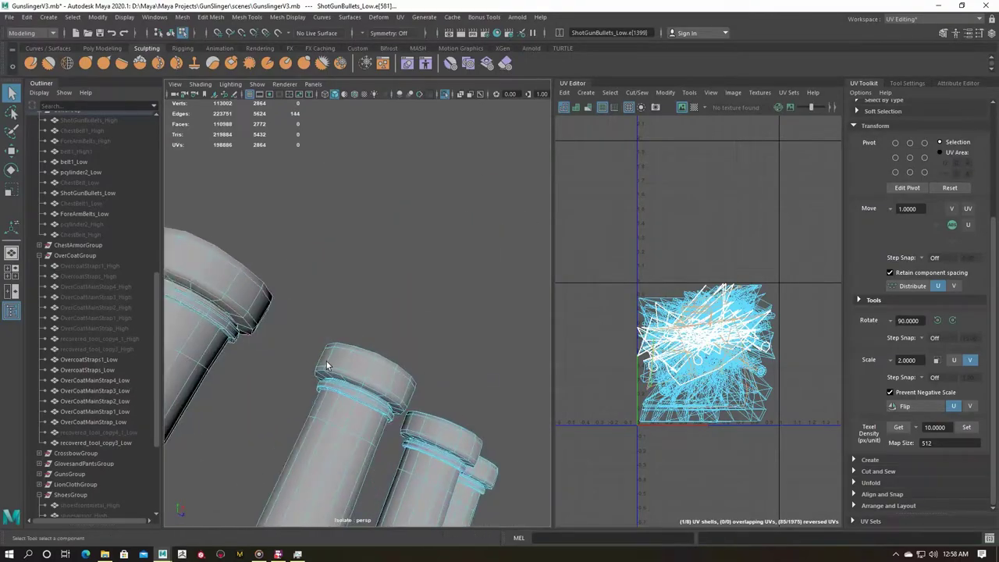
Add the tip, middle and ring loops of the other bullets to the seam selection.
alt+drag(433, 363, 383, 408)
shift+double_click(384, 408)
scroll(383, 408, up, 3)
mouse_move(305, 403)
alt+mouse_down()
mouse_move(260, 355)
mouse_move(272, 404)
mouse_move(469, 381)
mouse_move(292, 398)
alt+mouse_up()
shift+double_click(423, 390)
scroll(292, 397, down, 3)
scroll(363, 432, up, 3)
shift+double_click(363, 433)
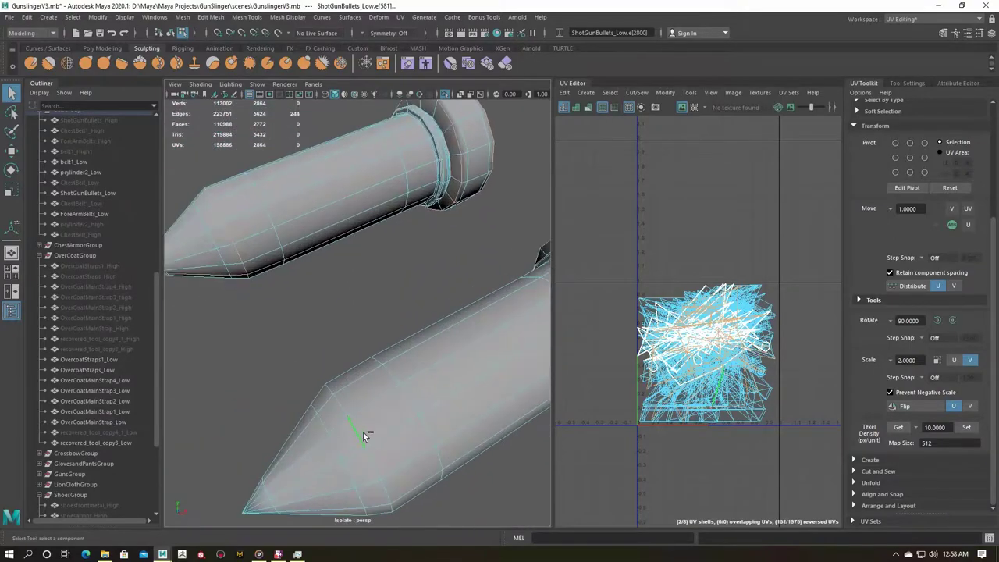
scroll(349, 463, down, 3)
mouse_move(349, 463)
alt+mouse_down()
mouse_move(342, 434)
mouse_move(480, 412)
alt+mouse_up()
scroll(417, 326, up, 3)
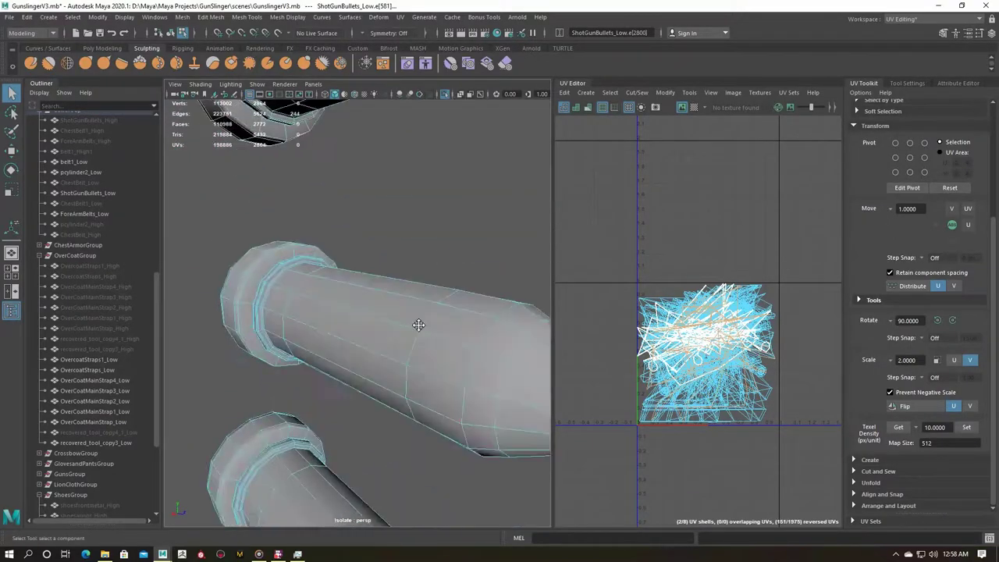
scroll(434, 352, down, 3)
shift+double_click(435, 352)
alt+drag(434, 351, 340, 375)
scroll(340, 375, up, 3)
shift+double_click(341, 372)
alt+drag(263, 323, 416, 448)
scroll(253, 328, up, 3)
alt+drag(253, 333, 366, 427)
scroll(359, 430, up, 2)
shift+double_click(349, 427)
scroll(286, 424, down, 3)
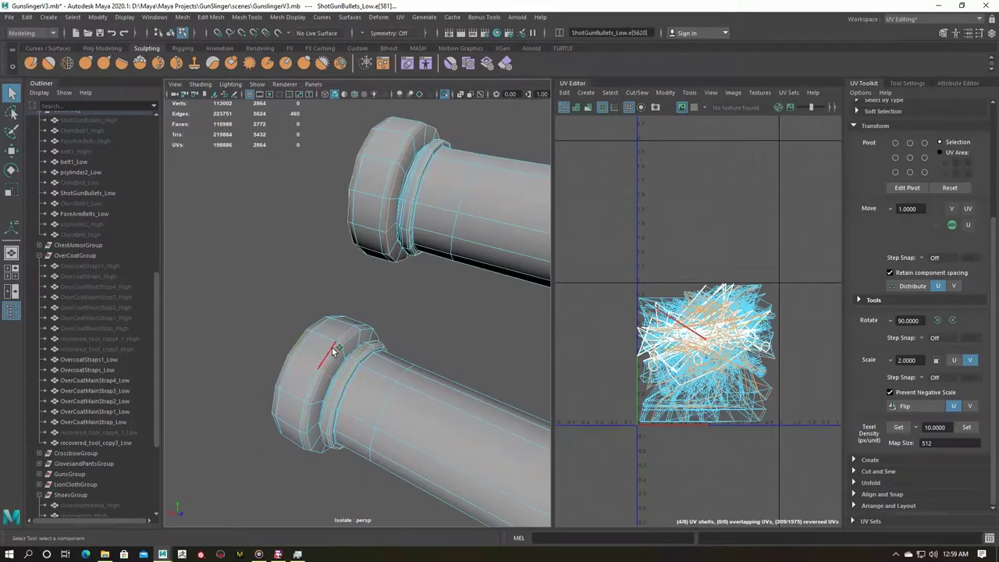
Cut the bullets' UVs along the selected loops, leaving the shells piled in one square.
alt+drag(468, 367, 320, 345)
key(F8)
scroll(344, 349, up, 2)
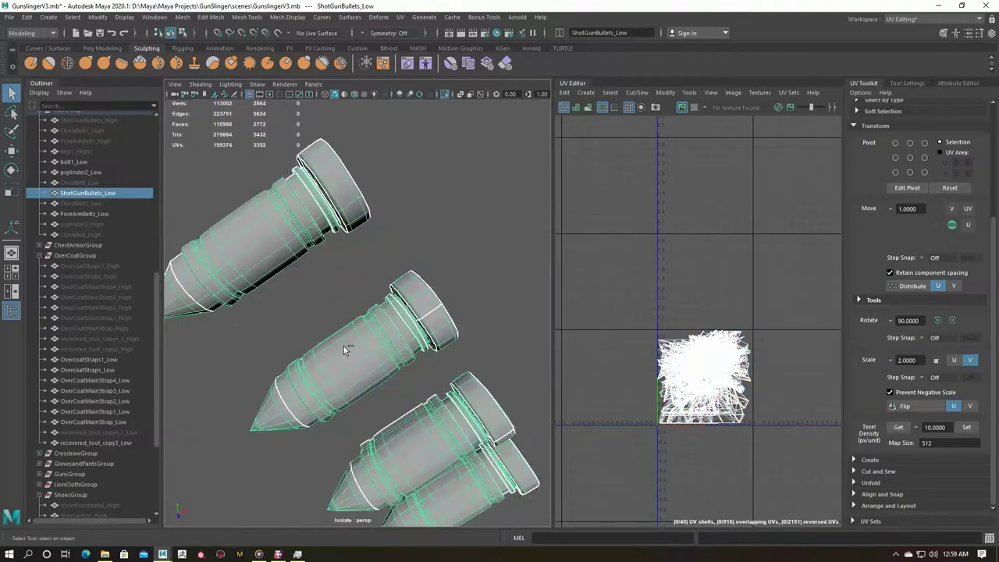
right_drag(343, 346, 386, 435)
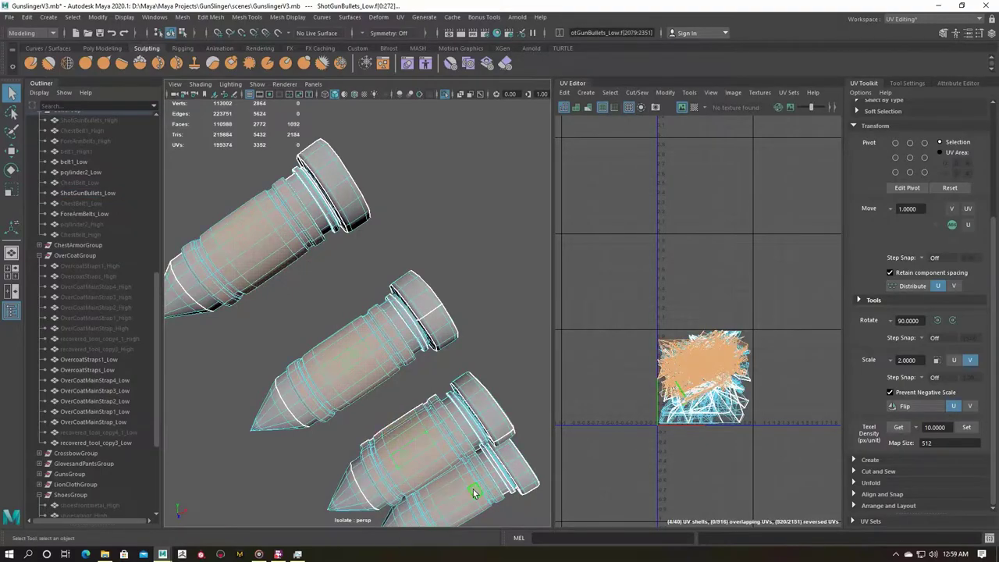
alt+drag(473, 493, 328, 351)
Switch to UV shell selection and inspect the bullet caps' shells.
key(F8)
key(ctrl+1)
right_click(707, 341)
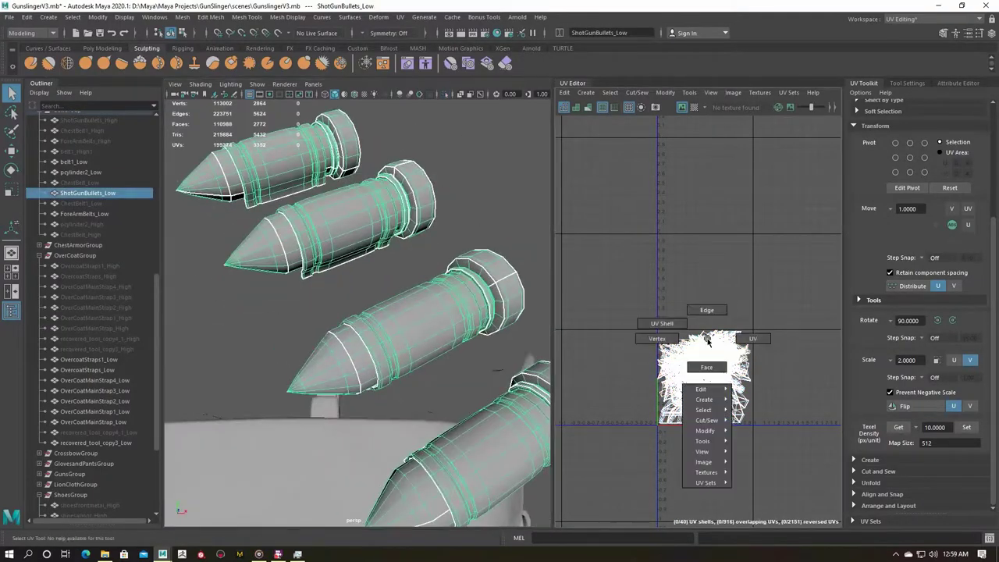
click(706, 367)
scroll(713, 368, down, 3)
scroll(648, 351, up, 3)
click(648, 351)
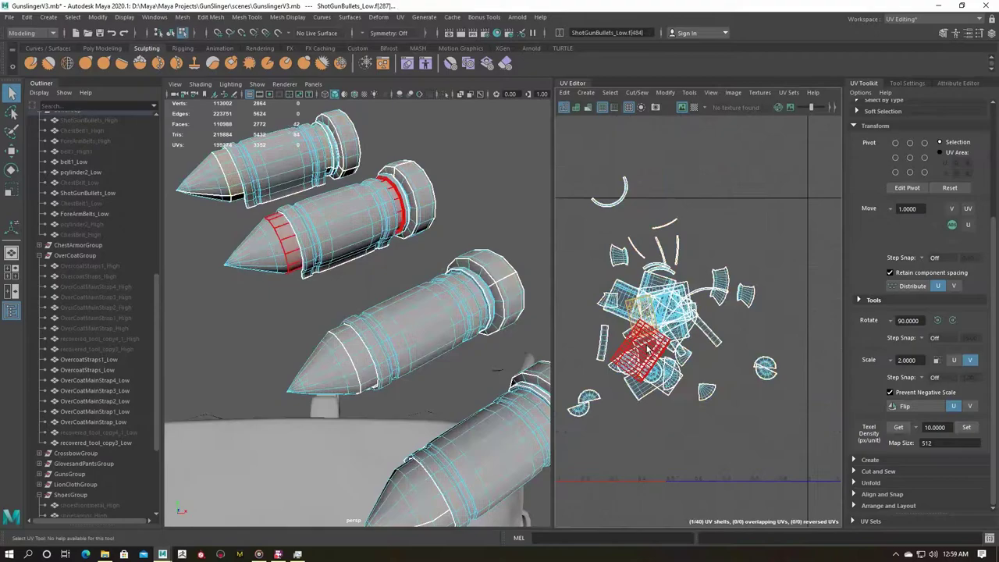
key(w)
alt+drag(343, 249, 400, 259)
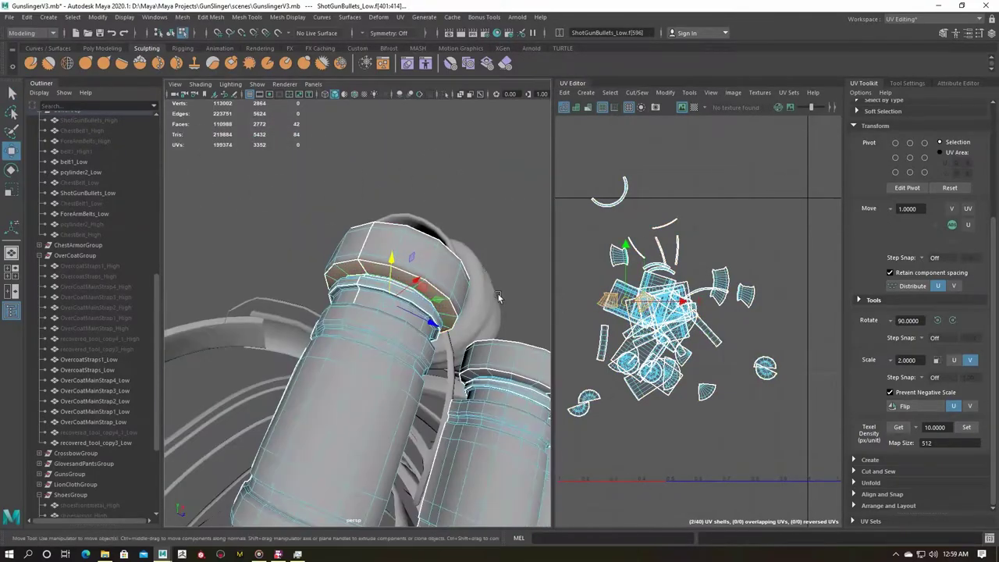
key(q)
mouse_move(494, 281)
alt+mouse_down()
mouse_move(312, 234)
mouse_move(282, 175)
alt+mouse_up()
click(268, 198)
Set the bullet UV shells to texel density 10 at 512, then hide the bullets.
scroll(587, 209, down, 3)
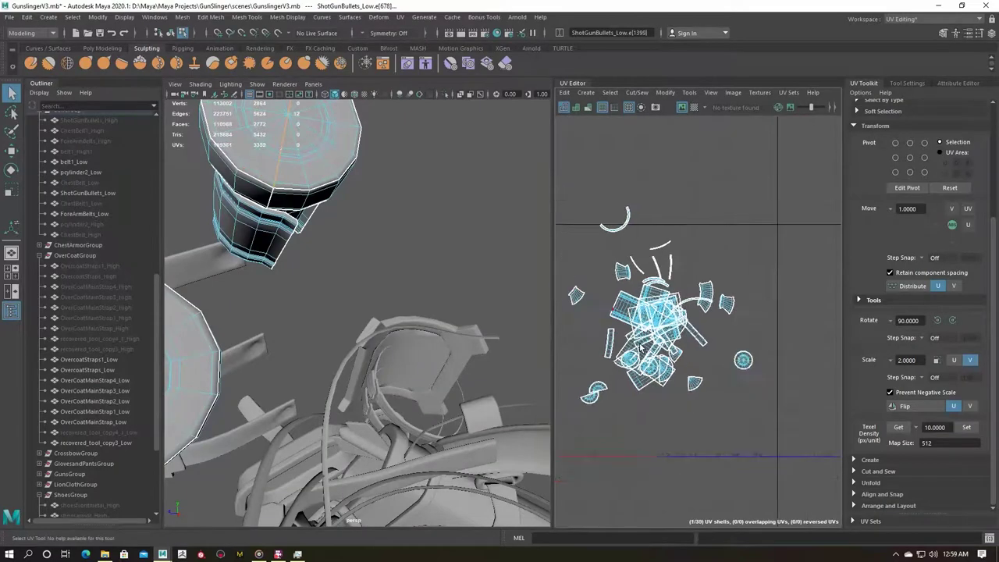
alt+drag(327, 312, 382, 379)
mouse_move(318, 323)
alt+mouse_down()
mouse_move(305, 324)
mouse_move(274, 402)
mouse_move(367, 367)
alt+mouse_up()
click(398, 345)
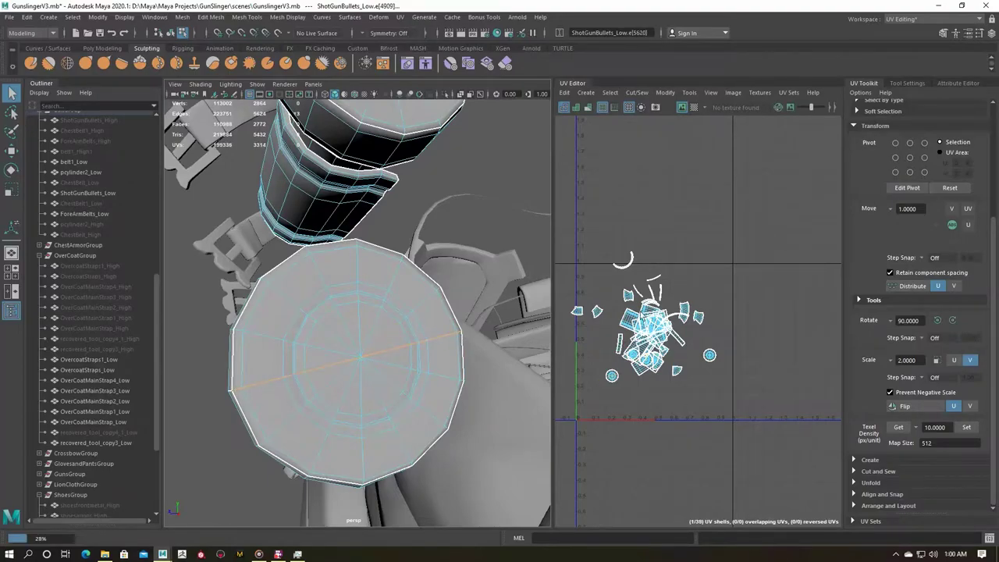
scroll(675, 304, down, 3)
drag(615, 265, 676, 304)
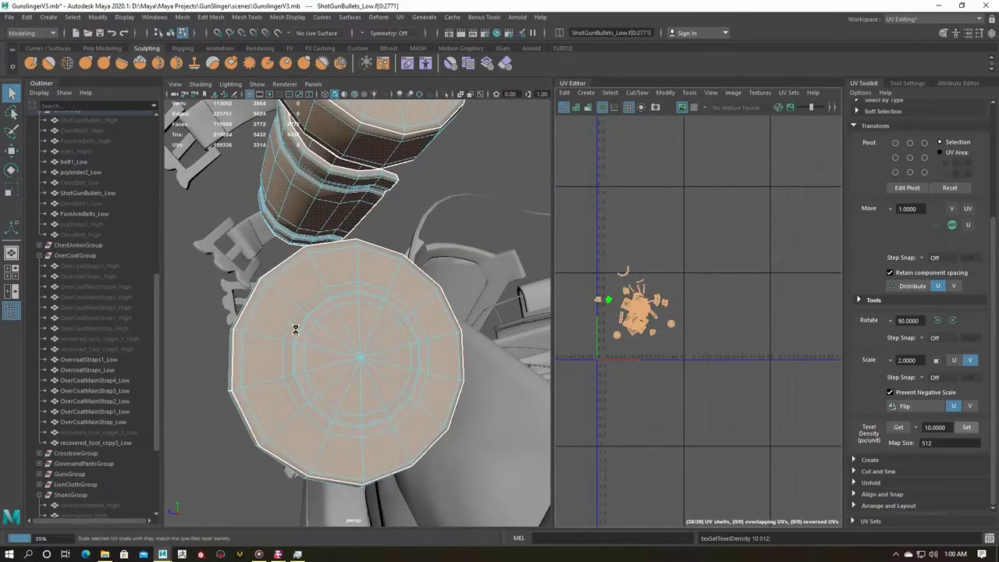
scroll(759, 386, down, 2)
click(706, 312)
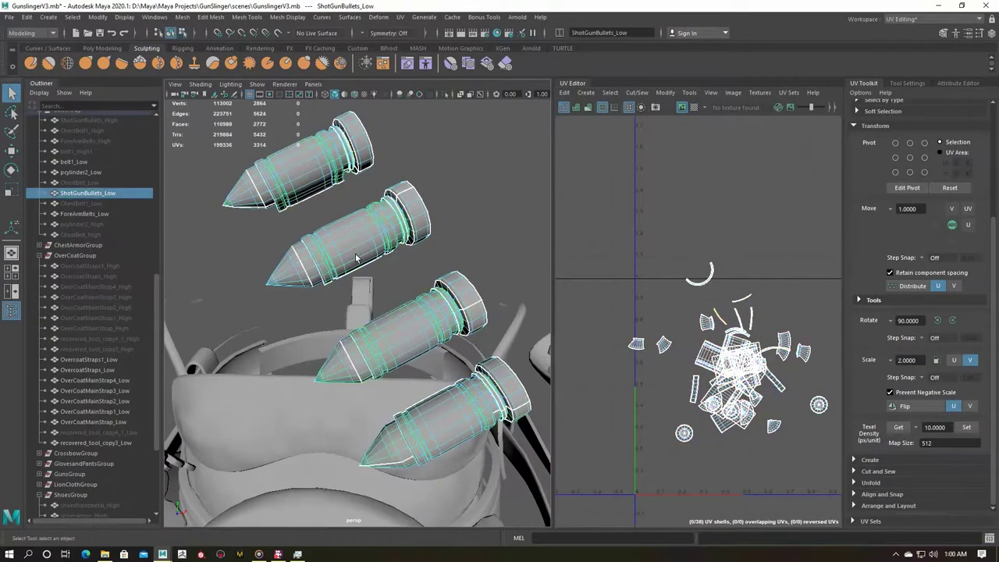
key(ctrl+h)
click(382, 361)
key(ctrl+1)
Auto-project and unfold both chest pieces' UVs, hiding each when finished.
alt+drag(504, 304, 469, 301)
click(399, 16)
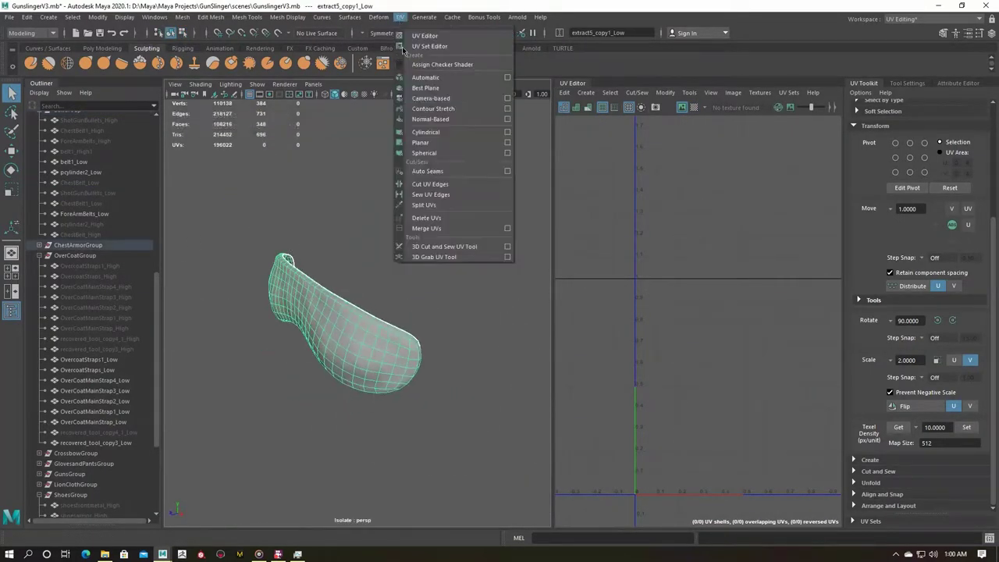
click(425, 63)
right_drag(680, 301, 671, 312)
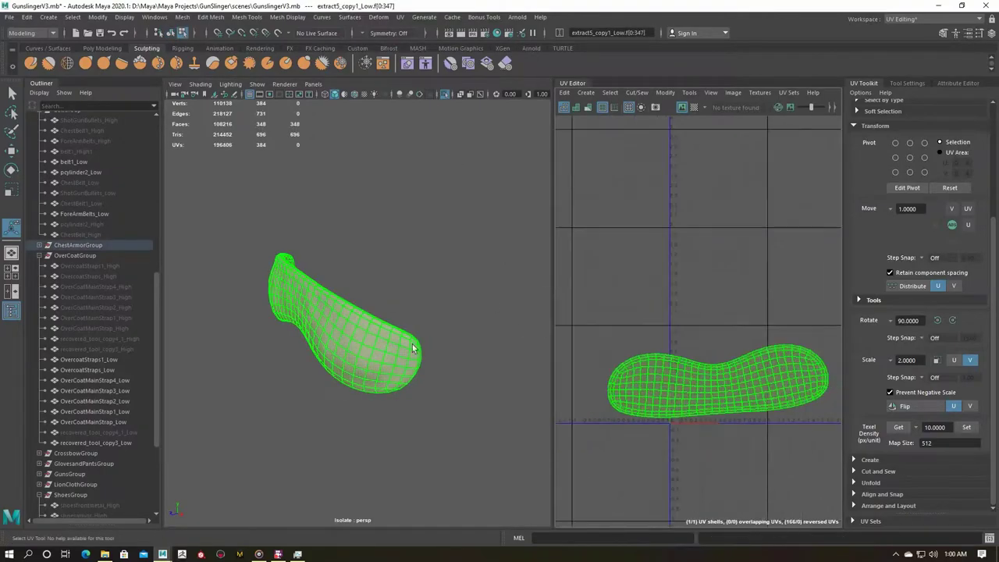
key(ctrl+h)
right_drag(290, 273, 320, 312)
key(ctrl+1)
shift+right_click(674, 218)
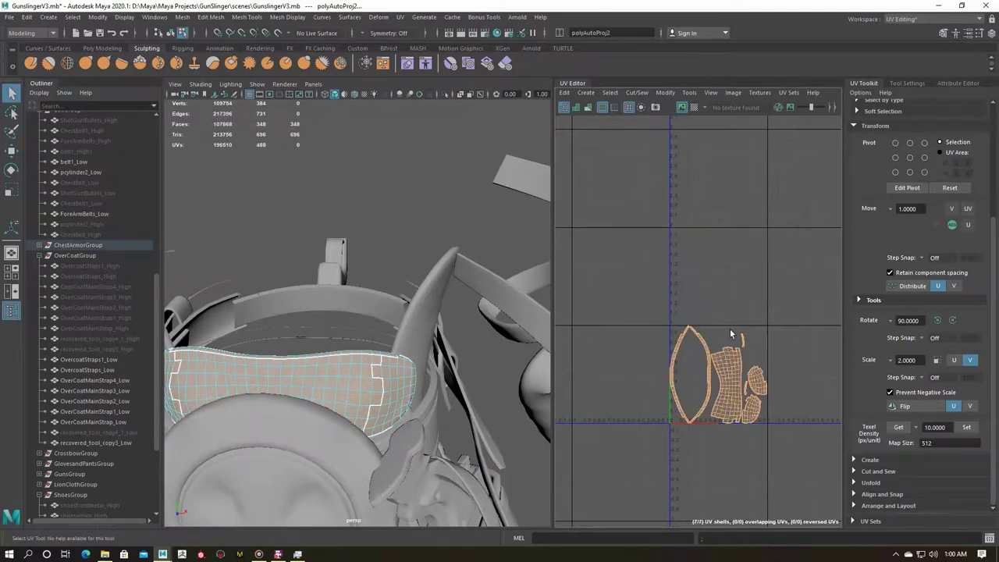
right_drag(394, 261, 394, 234)
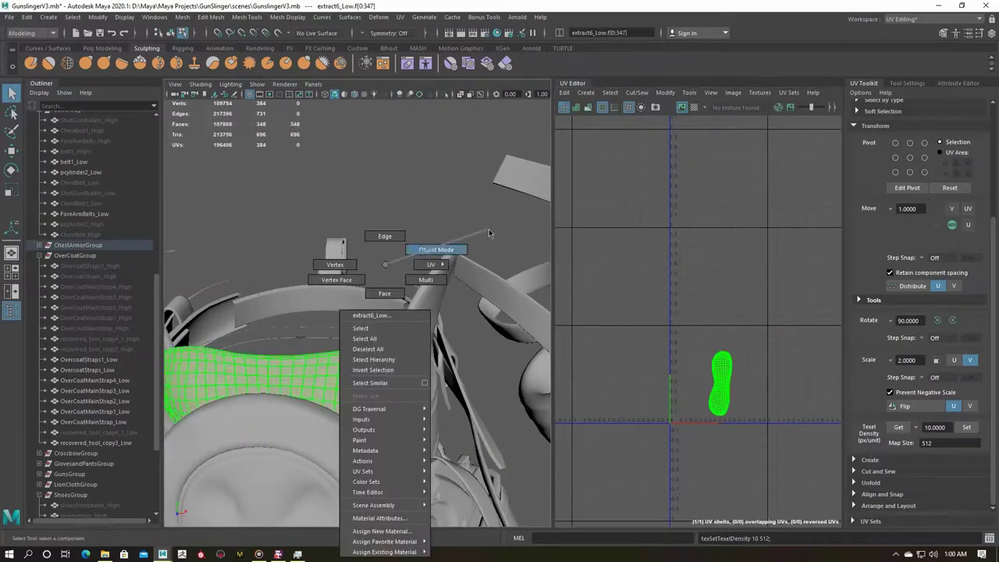
key(ctrl+h)
Select the round disc and its strap and cut a seam along the strap.
click(354, 381)
scroll(353, 382, down, 3)
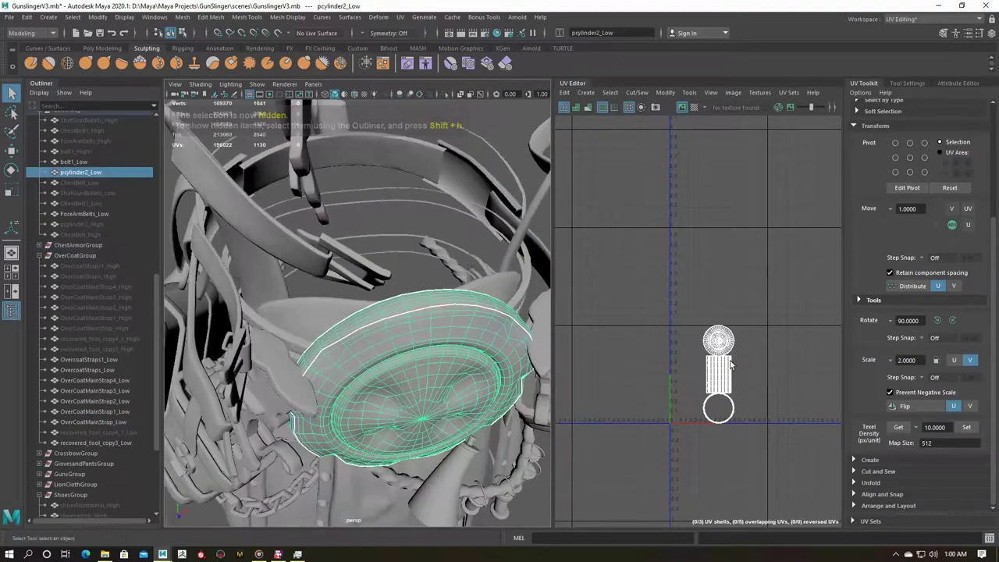
shift+click(375, 312)
key(f)
scroll(481, 347, up, 3)
click(444, 340)
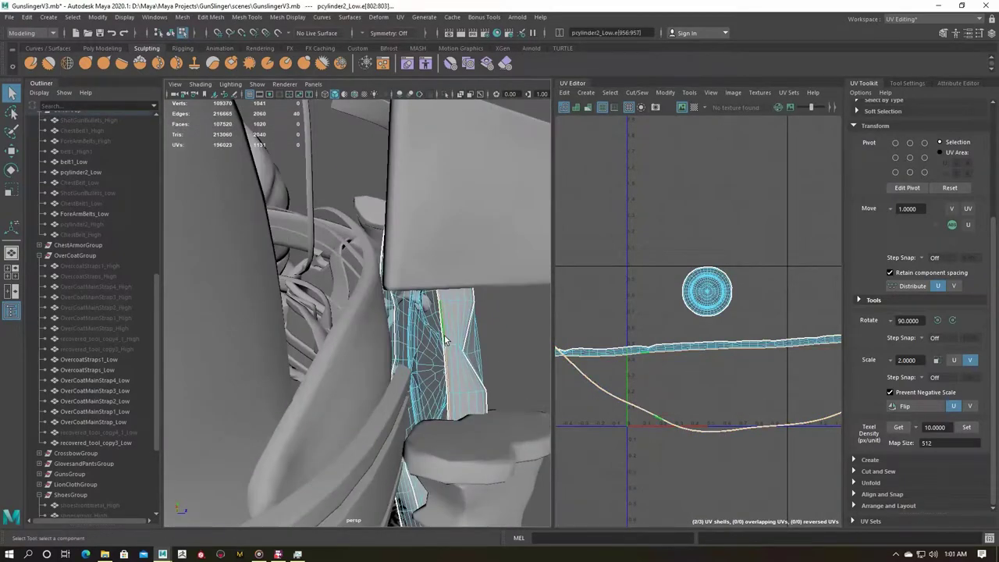
click(703, 353)
Unfold and straighten the strap's UV strip.
key(f)
scroll(657, 394, up, 5)
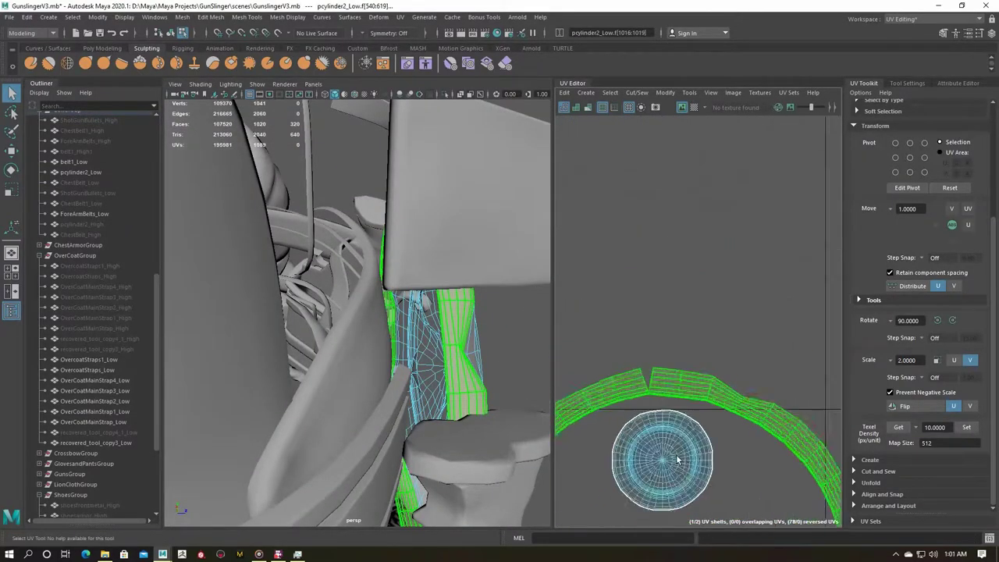
click(664, 367)
scroll(658, 357, down, 3)
shift+right_drag(624, 284, 703, 299)
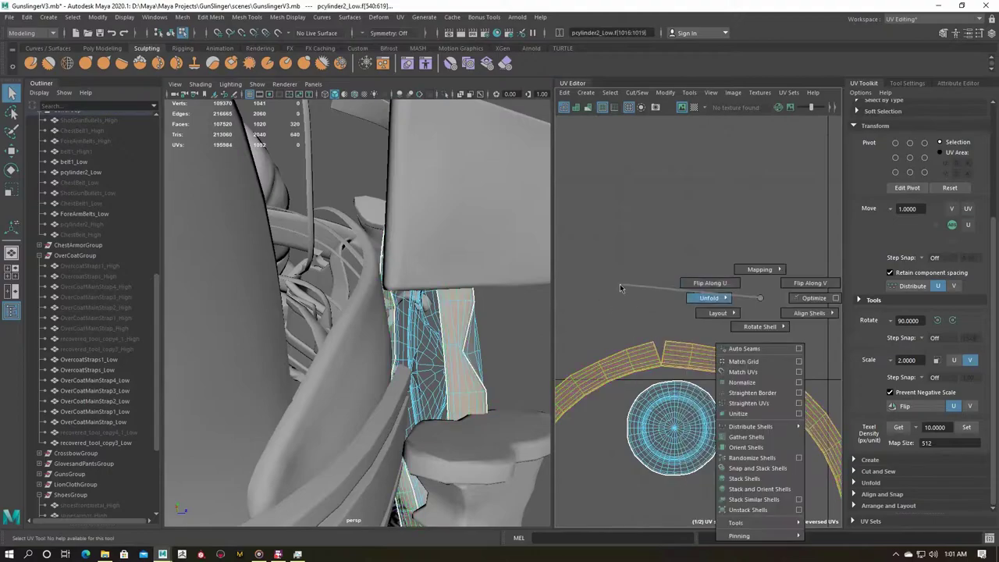
scroll(756, 447, down, 3)
scroll(328, 351, down, 5)
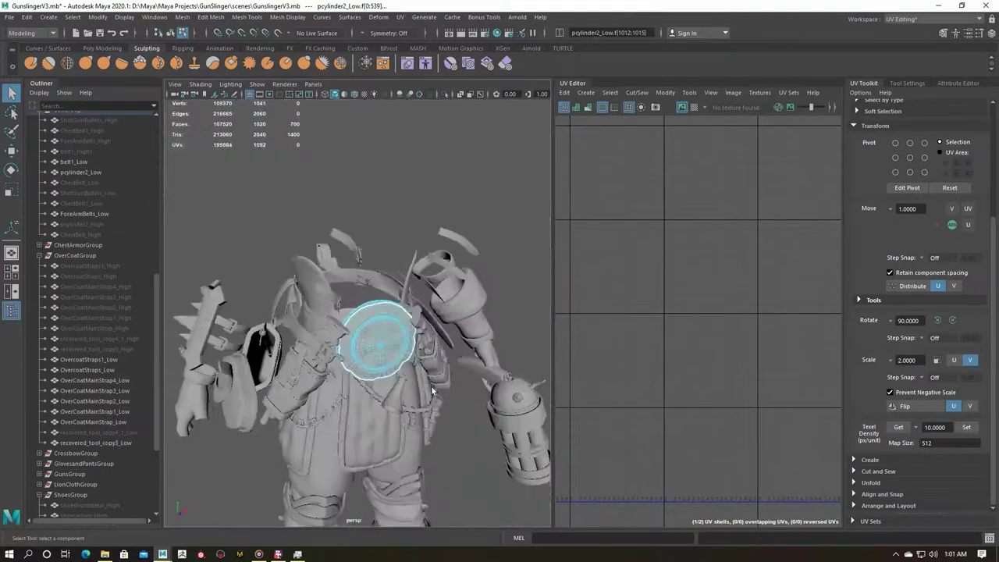
Show the whole character again and select the disc's UV shell.
key(ctrl+h)
right_click(380, 285)
right_drag(380, 284, 447, 284)
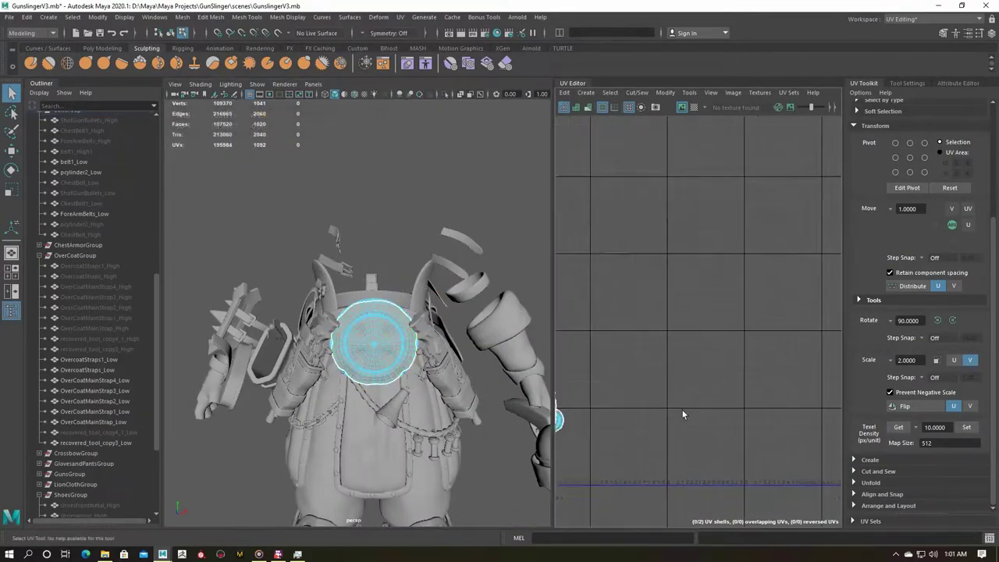
right_drag(380, 285, 401, 234)
Hide the finished disc and isolate the OvercoatStraps1_Low mesh in the viewport.
key(ctrl+h)
click(89, 359)
key(f)
alt+drag(387, 381, 274, 367)
scroll(275, 367, up, 3)
key(ctrl+1)
Select an edge on the strap and cut it into a UV seam.
key(ctrl+F10)
alt+drag(374, 351, 465, 351)
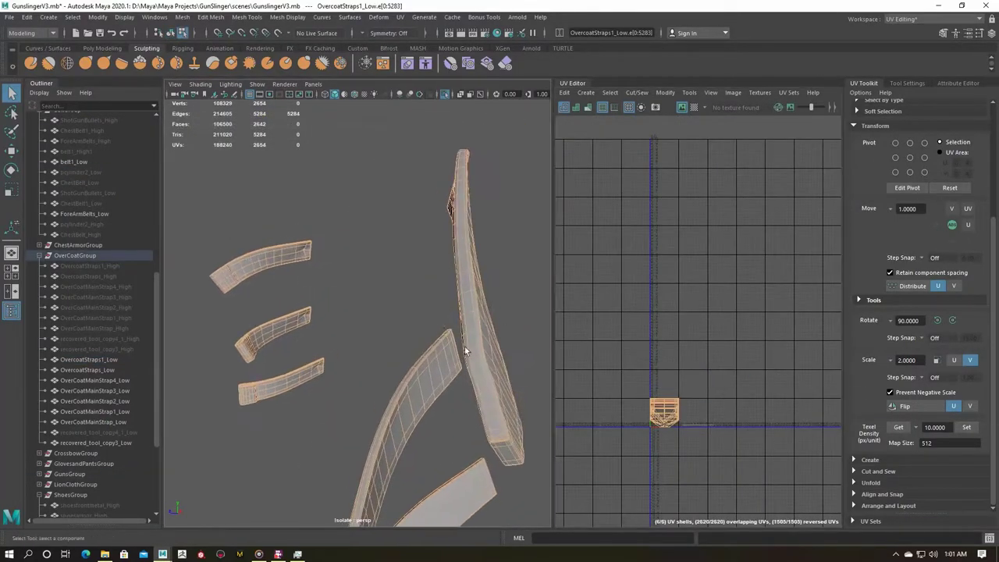
alt+right_drag(465, 351, 432, 338)
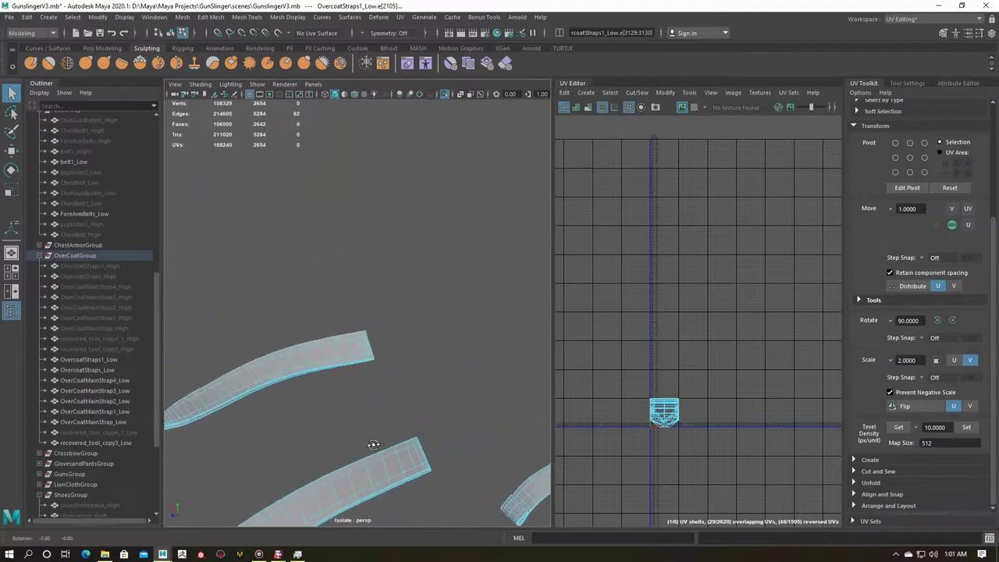
alt+right_drag(419, 431, 411, 404)
alt+drag(411, 404, 444, 415)
alt+right_drag(444, 414, 371, 404)
alt+drag(370, 405, 351, 383)
mouse_move(350, 383)
alt+right_down()
mouse_move(291, 419)
mouse_move(297, 406)
alt+right_up()
click(291, 419)
key(ctrl+x)
Cut an edge loop along the strap into UV seams and select another loop on the strap block.
alt+drag(296, 406, 264, 409)
alt+right_drag(265, 408, 360, 427)
double_click(346, 384)
alt+right_drag(347, 384, 334, 417)
key(ctrl+x)
alt+drag(468, 304, 424, 296)
alt+right_drag(424, 297, 385, 412)
alt+drag(385, 412, 312, 358)
double_click(312, 358)
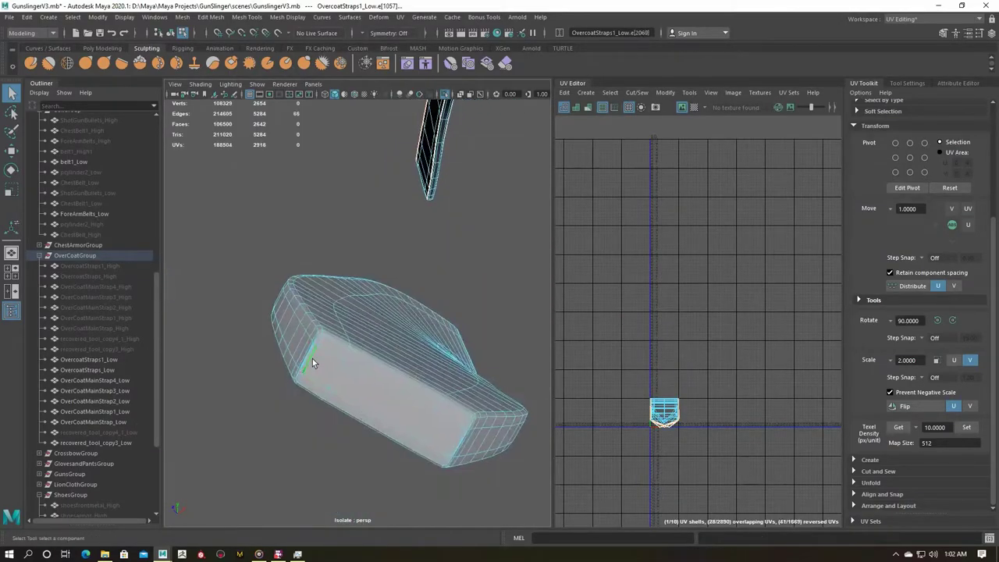
Convert the edge selection to faces and unfold the strap's UV shells.
ctrl+right_drag(546, 312, 503, 299)
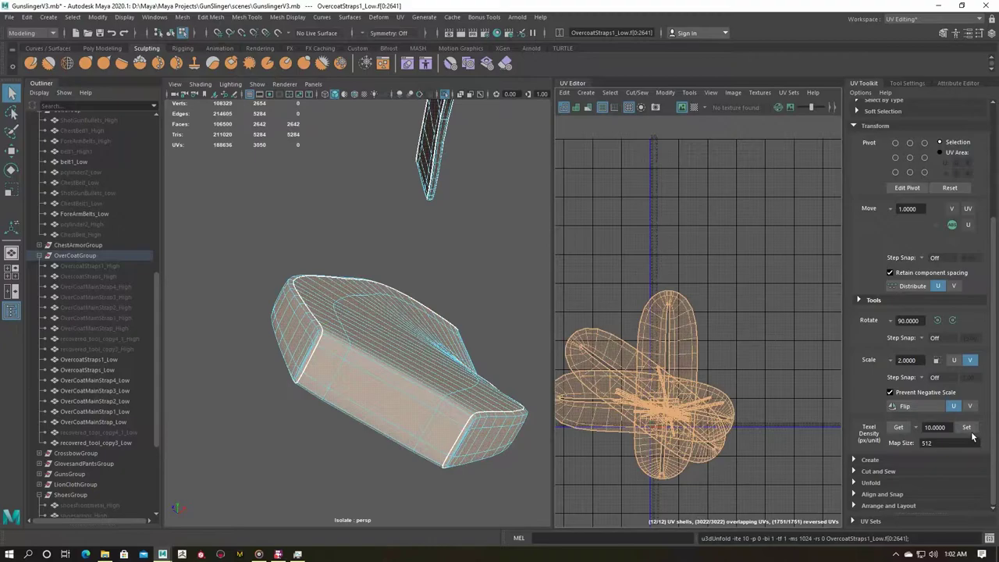
right_drag(338, 264, 349, 377)
key(ctrl+1)
key(f)
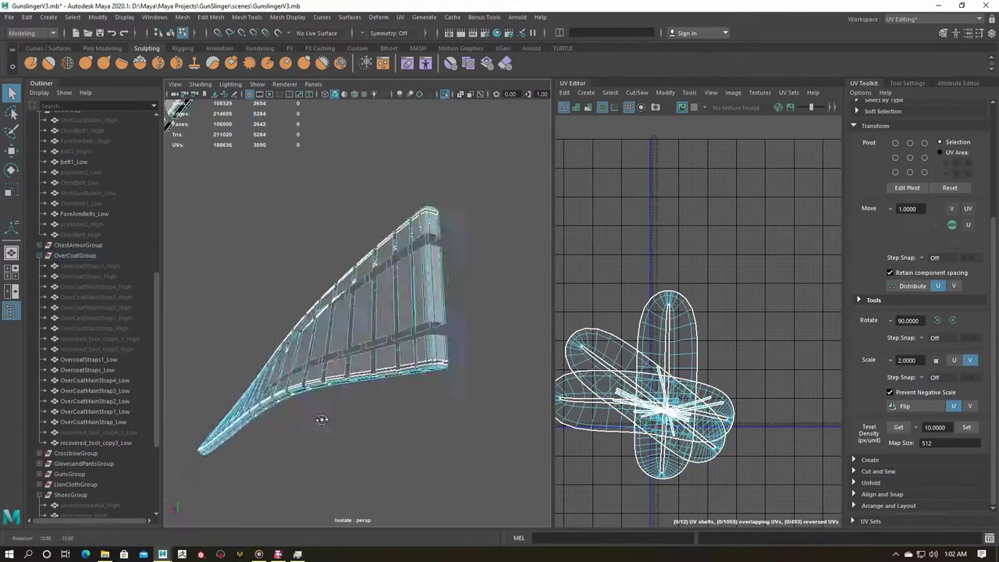
Add edges at the strap end, then unfold and lay out the strap shells.
alt+drag(277, 420, 255, 245)
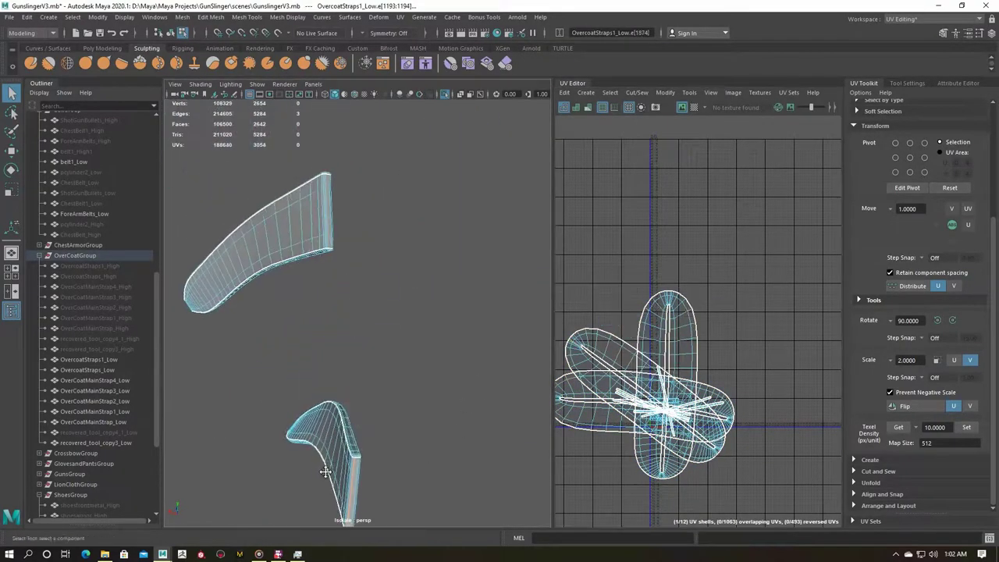
shift+click(254, 243)
alt+drag(307, 270, 278, 314)
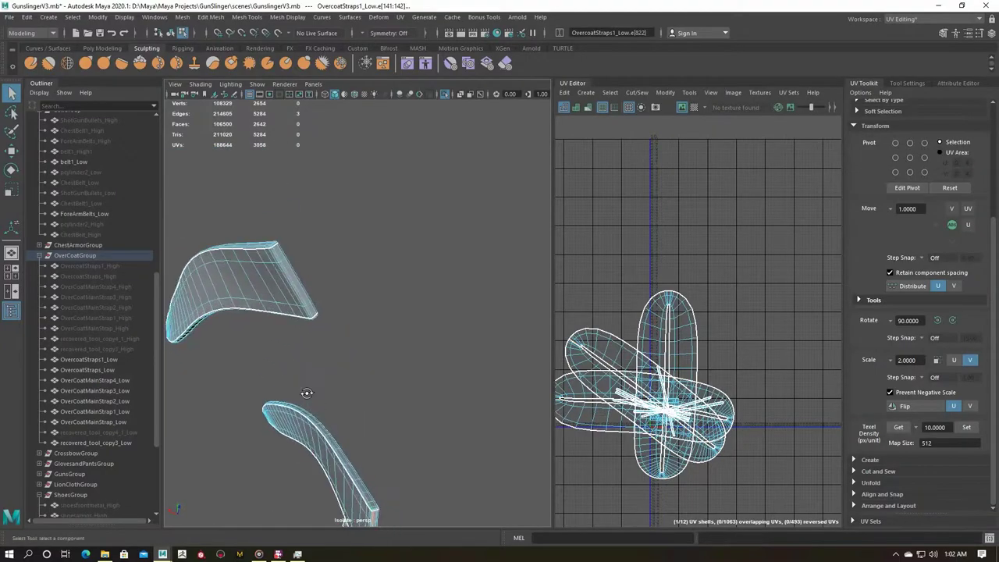
click(278, 313)
shift+right_drag(734, 358, 750, 421)
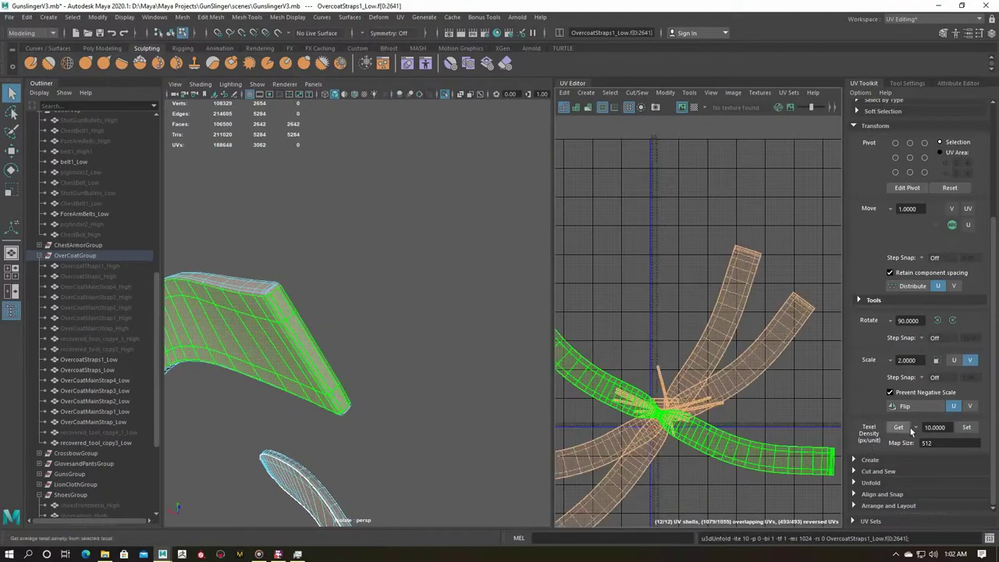
Select one of the strap's UV shells and frame it in the UV Editor.
click(749, 421)
scroll(340, 373, down, 3)
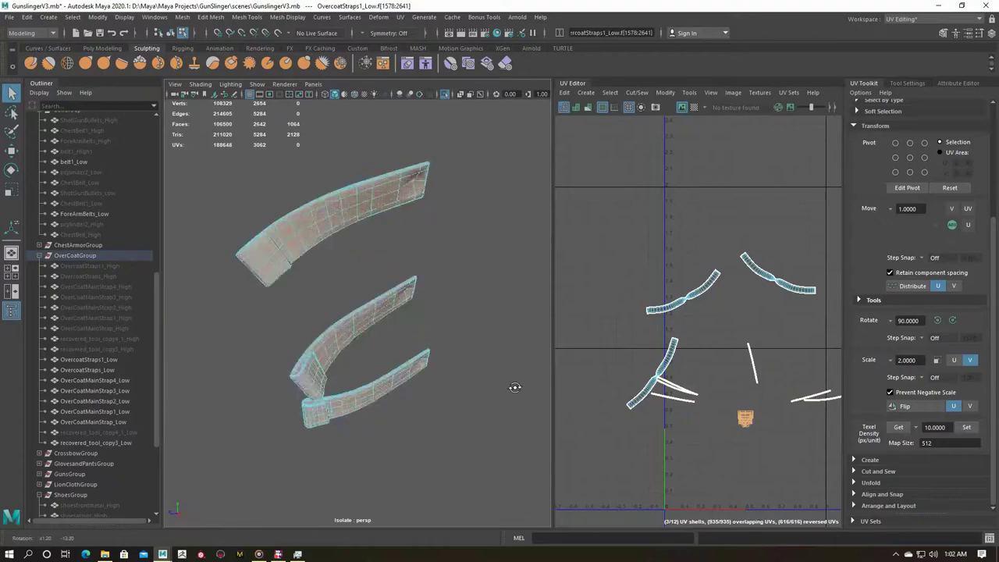
scroll(336, 372, down, 2)
scroll(326, 370, down, 3)
key(f)
key(f)
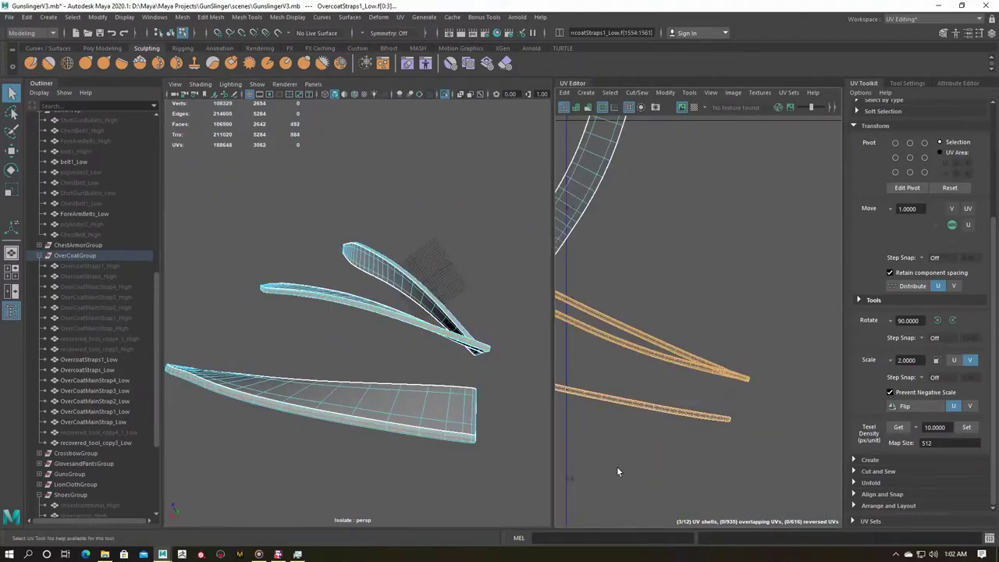
key(w)
scroll(616, 472, down, 5)
mouse_move(335, 336)
alt+mouse_down()
mouse_move(367, 312)
mouse_move(398, 324)
mouse_move(367, 437)
alt+mouse_up()
key(q)
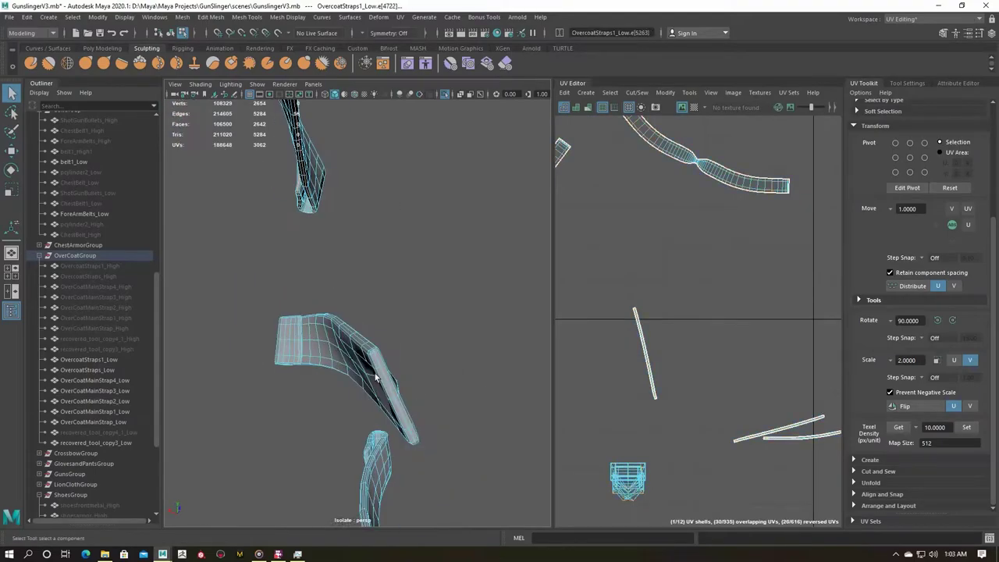
right_drag(632, 304, 593, 328)
Pick another strap UV shell and adjust it with the move and scale tools.
click(610, 437)
click(613, 437)
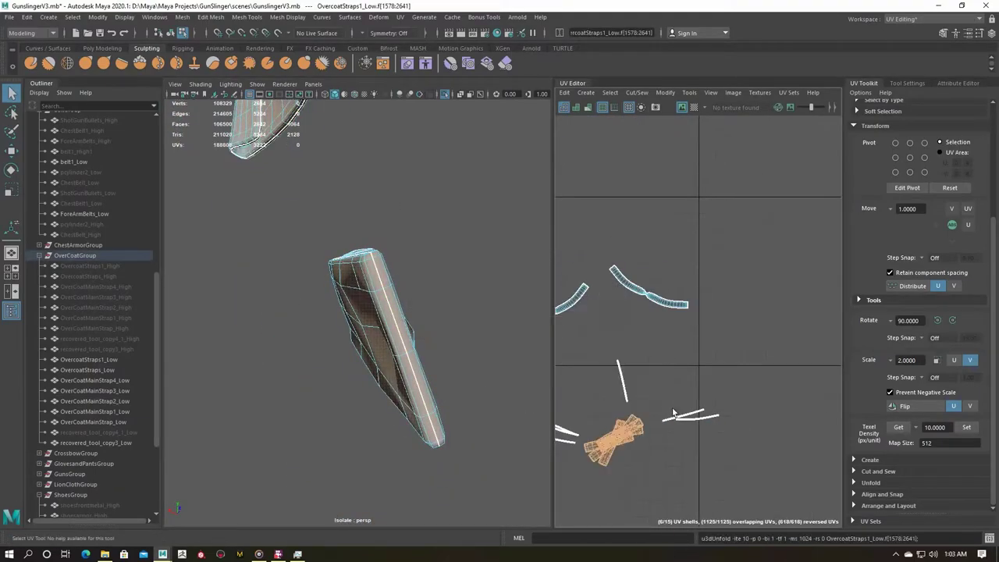
scroll(625, 437, down, 3)
key(w)
scroll(689, 431, up, 5)
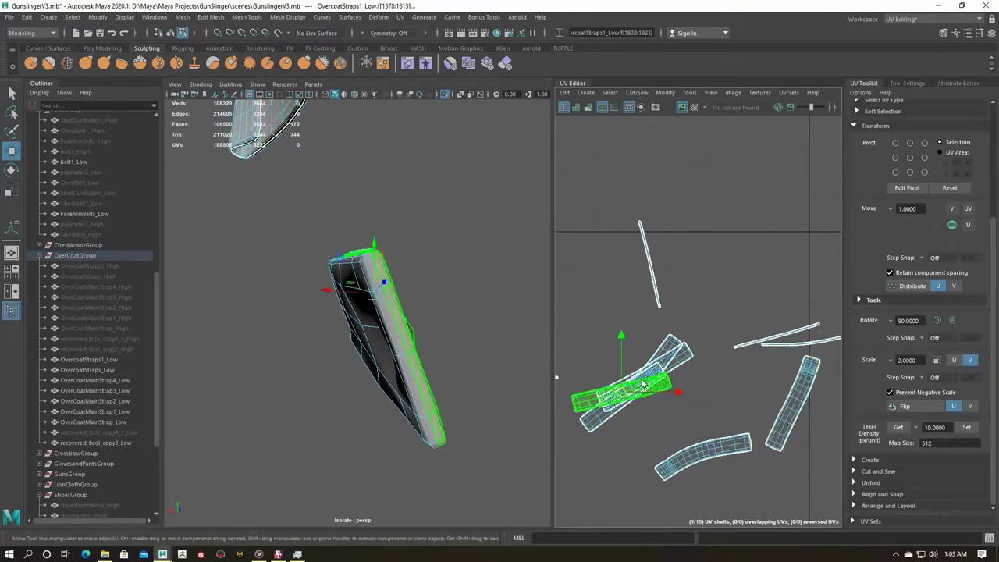
key(f)
shift+right_drag(424, 250, 428, 372)
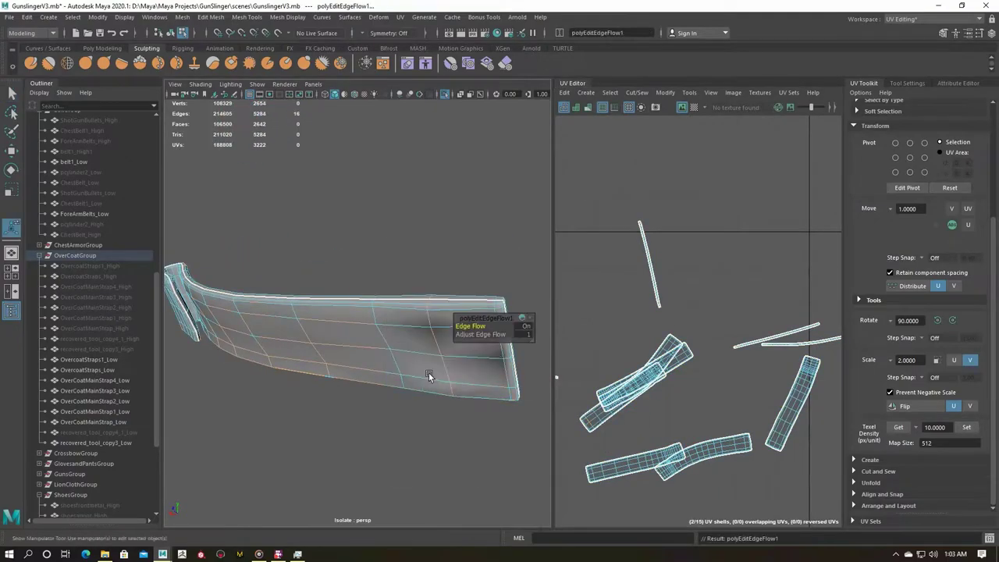
scroll(398, 390, up, 3)
alt+drag(398, 390, 401, 373)
key(r)
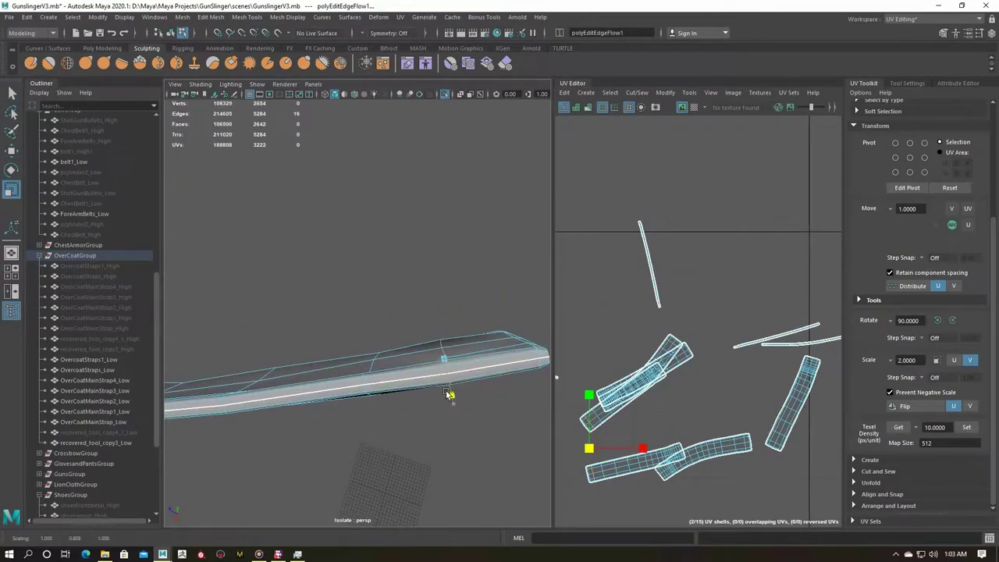
key(q)
Unfold all strap UV shells and set texel density 10 at map size 512.
mouse_move(477, 305)
alt+mouse_down()
mouse_move(356, 368)
mouse_move(499, 313)
mouse_move(441, 274)
alt+mouse_up()
right_click(449, 293)
shift+right_drag(458, 272, 445, 412)
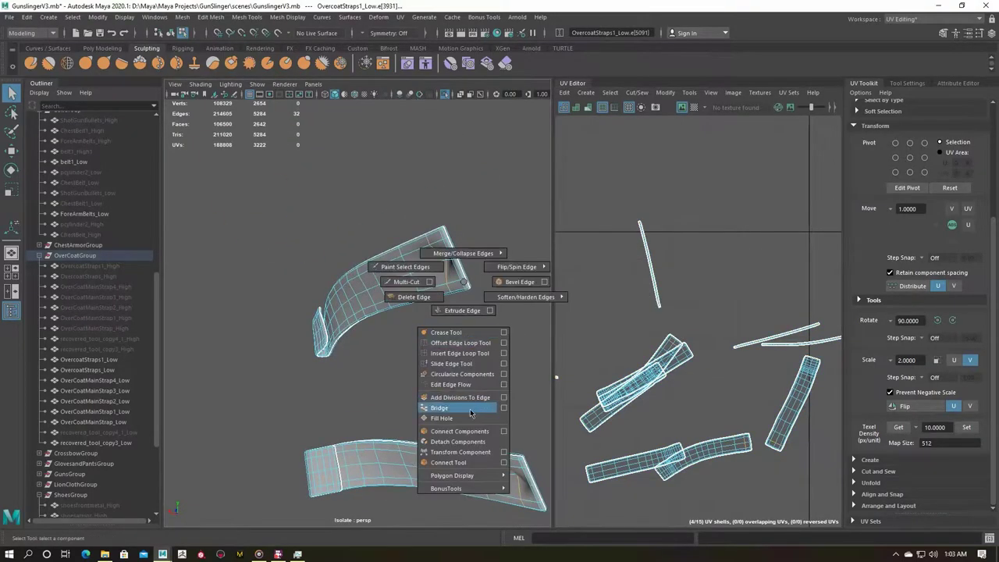
mouse_move(434, 374)
alt+mouse_down()
mouse_move(372, 383)
mouse_move(338, 403)
mouse_move(415, 165)
alt+mouse_up()
key(w)
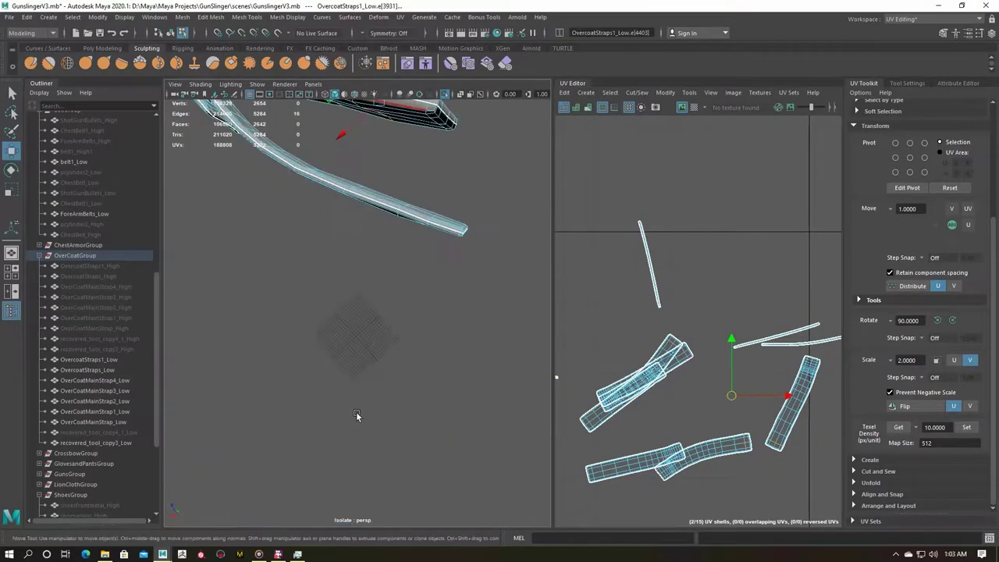
mouse_move(374, 199)
alt+mouse_down()
mouse_move(367, 266)
mouse_move(341, 328)
alt+mouse_up()
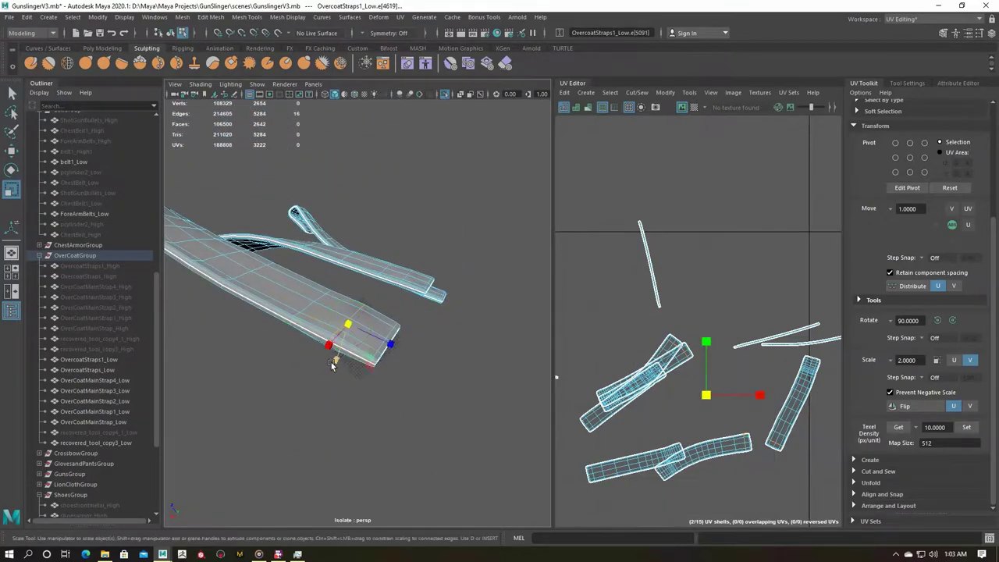
key(q)
scroll(620, 357, down, 2)
shift+right_drag(701, 310, 925, 422)
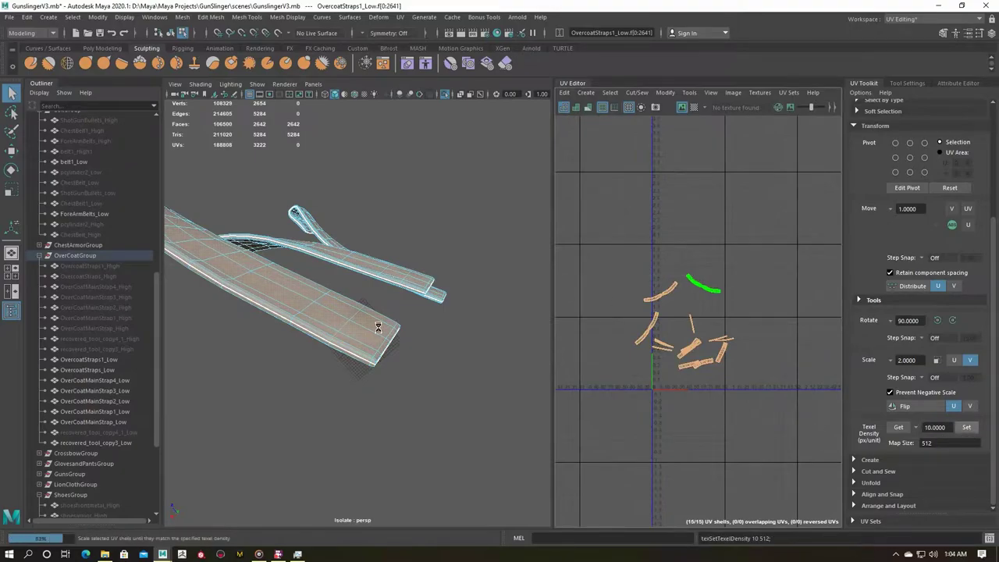
Hide OvercoatStraps1_Low, leave isolation, and select the OvercoatStraps_Low strap.
key(ctrl+1)
key(ctrl+h)
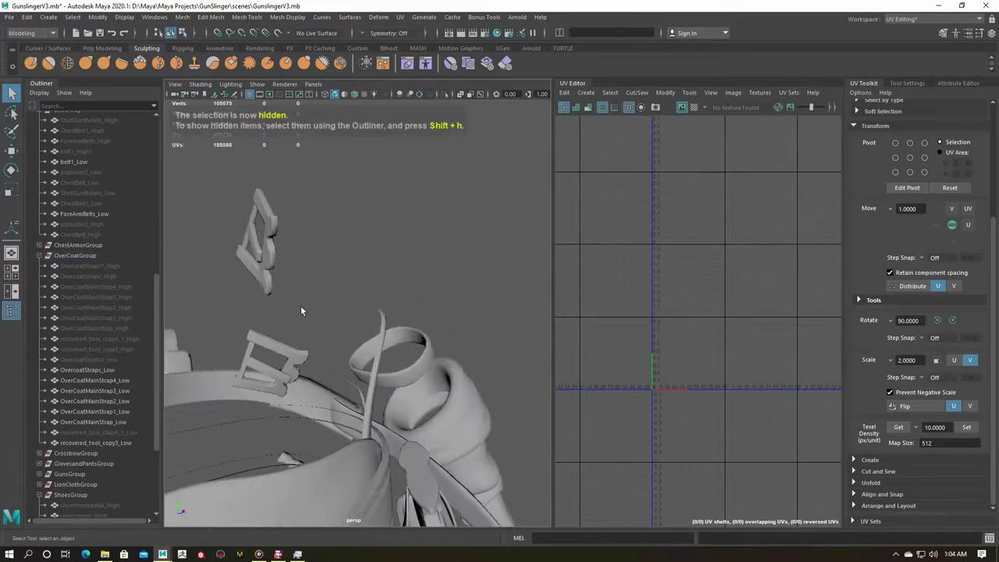
click(355, 343)
alt+drag(350, 336, 375, 345)
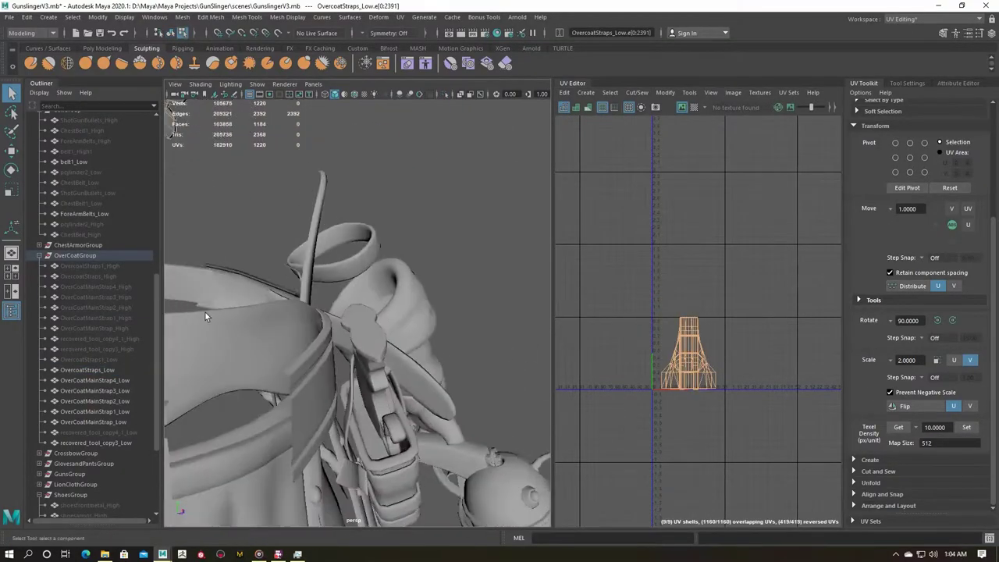
Select seam edges and an edge loop around the strap's rectangular hole.
mouse_move(363, 257)
alt+mouse_down()
mouse_move(374, 348)
mouse_move(419, 330)
alt+mouse_up()
scroll(419, 330, up, 3)
scroll(501, 435, up, 2)
mouse_move(501, 435)
alt+mouse_down()
mouse_move(438, 351)
mouse_move(426, 306)
mouse_move(435, 245)
mouse_move(321, 255)
mouse_move(323, 317)
mouse_move(305, 339)
mouse_move(324, 312)
mouse_move(428, 404)
mouse_move(359, 418)
alt+mouse_up()
shift+click(434, 244)
shift+double_click(287, 354)
right_click(358, 417)
key(ctrl+1)
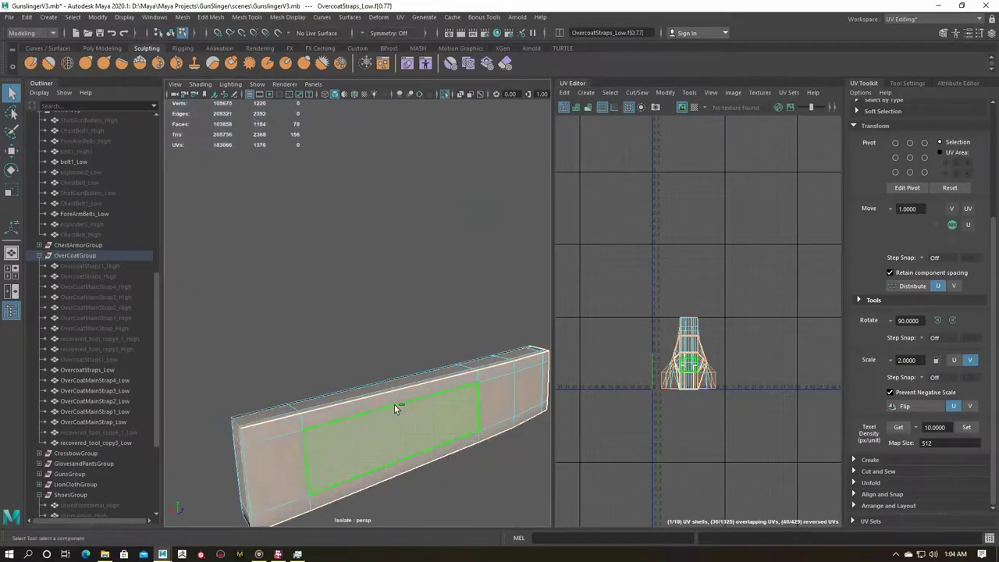
right_click(394, 404)
click(355, 370)
mouse_move(350, 402)
alt+mouse_down()
mouse_move(466, 369)
mouse_move(481, 340)
alt+mouse_up()
alt+drag(361, 375, 349, 425)
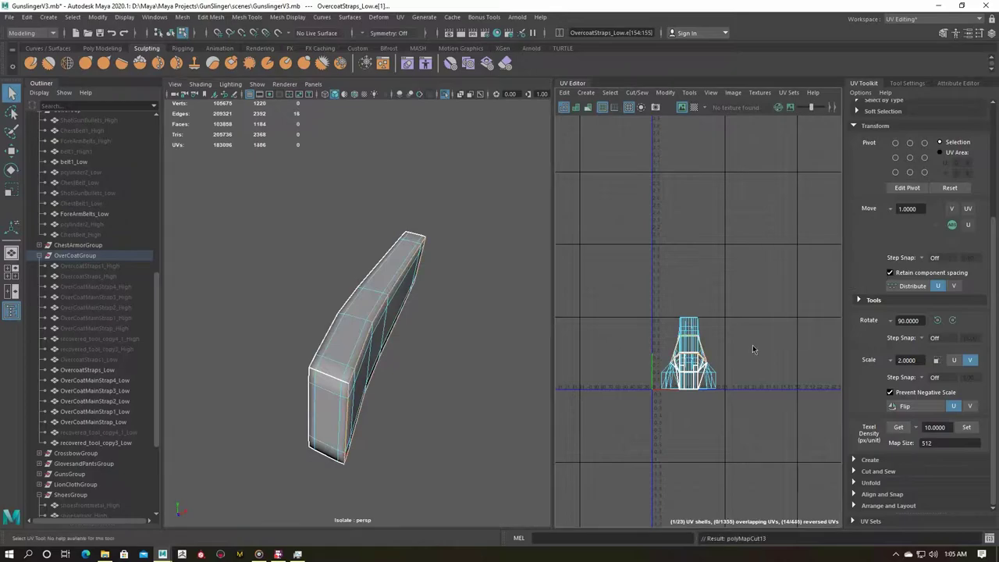
key(ctrl+1)
Add several edge loops along the strap frame to the seam selection.
mouse_move(486, 292)
alt+mouse_down()
mouse_move(649, 301)
mouse_move(298, 410)
alt+mouse_up()
mouse_move(266, 320)
mouse_down()
mouse_move(404, 380)
mouse_move(344, 234)
mouse_up()
key(f)
key(F10)
click(344, 228)
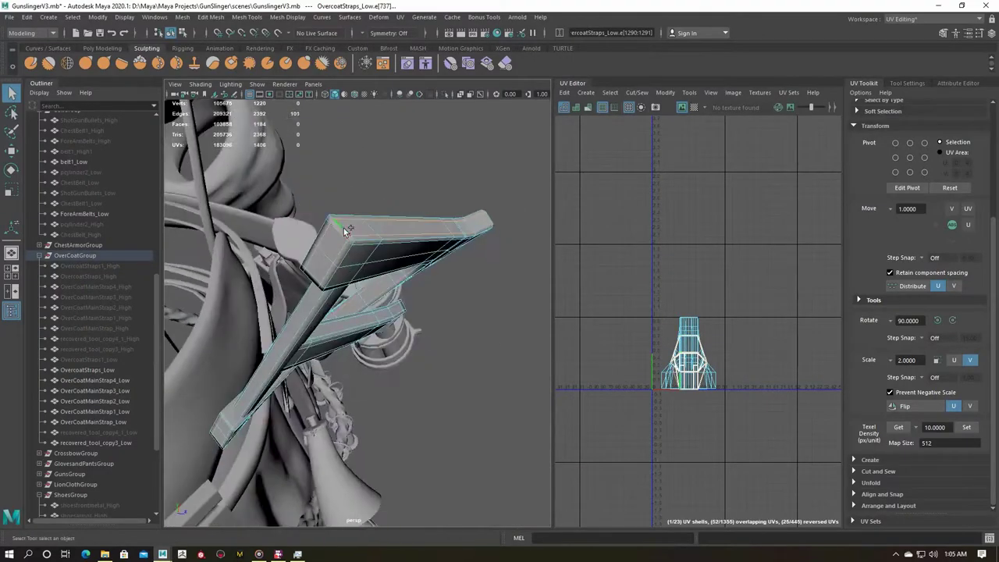
scroll(252, 347, up, 5)
mouse_move(252, 346)
alt+mouse_down()
mouse_move(304, 450)
mouse_move(350, 419)
mouse_move(364, 391)
mouse_move(424, 330)
mouse_move(424, 349)
mouse_move(381, 357)
mouse_move(464, 284)
mouse_move(440, 339)
mouse_move(366, 368)
mouse_move(257, 290)
mouse_move(279, 285)
alt+mouse_up()
shift+double_click(464, 283)
shift+double_click(274, 230)
mouse_move(275, 230)
alt+mouse_down()
mouse_move(313, 263)
mouse_move(286, 232)
mouse_move(243, 238)
alt+mouse_up()
shift+double_click(286, 233)
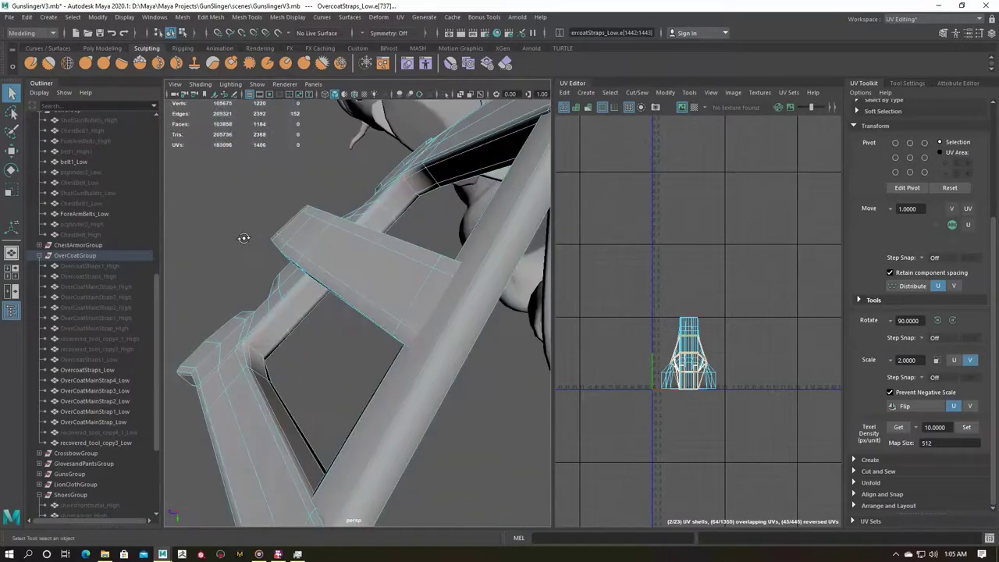
alt+drag(374, 339, 586, 365)
Isolate the strap and add the remaining frame edges to the seams.
key(ctrl+1)
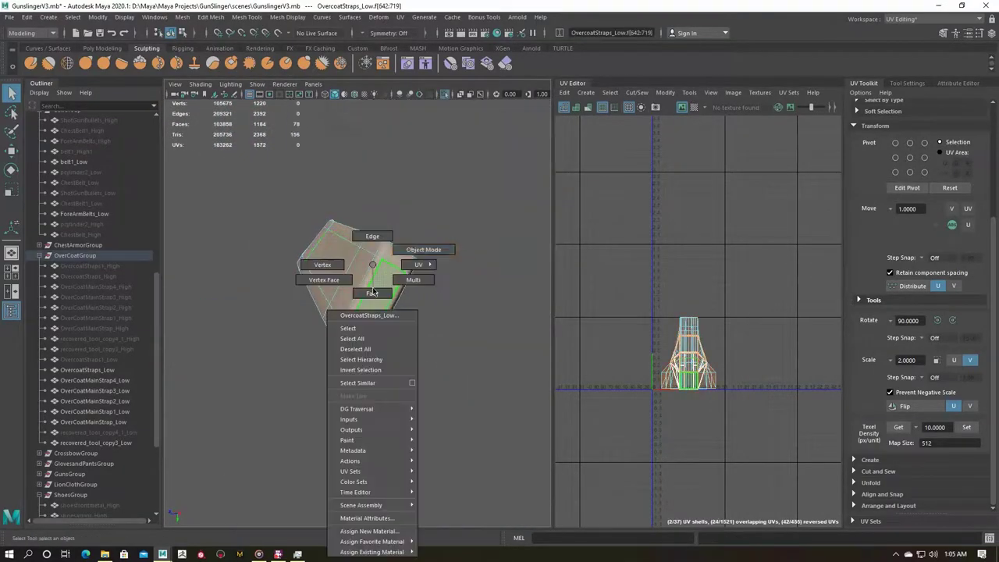
shift+right_drag(356, 272, 348, 349)
alt+drag(400, 301, 384, 268)
shift+right_drag(383, 268, 383, 291)
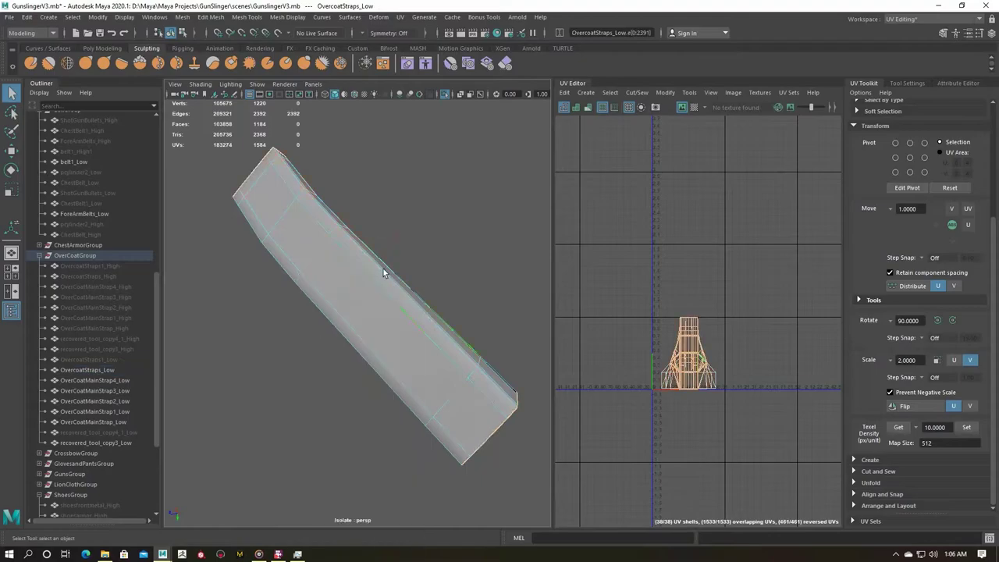
mouse_move(383, 269)
alt+mouse_down()
mouse_move(468, 303)
mouse_move(351, 315)
mouse_move(356, 374)
mouse_move(488, 346)
mouse_move(266, 378)
mouse_move(346, 412)
mouse_move(448, 415)
mouse_move(413, 370)
mouse_move(330, 375)
mouse_move(336, 364)
mouse_move(323, 356)
mouse_move(385, 382)
mouse_move(391, 348)
alt+mouse_up()
key(ctrl+1)
shift+click(390, 348)
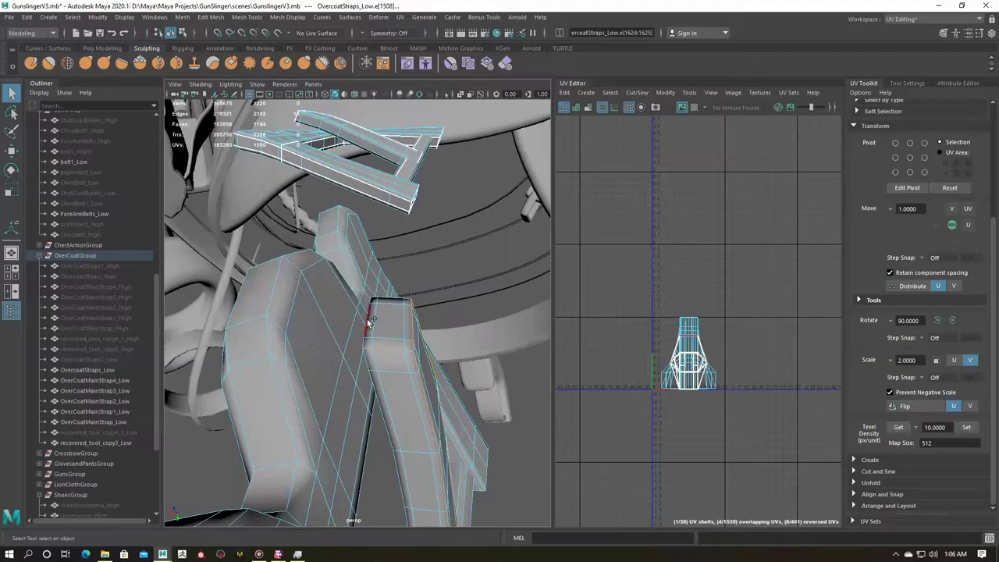
ctrl+right_drag(377, 392, 397, 414)
key(ctrl+1)
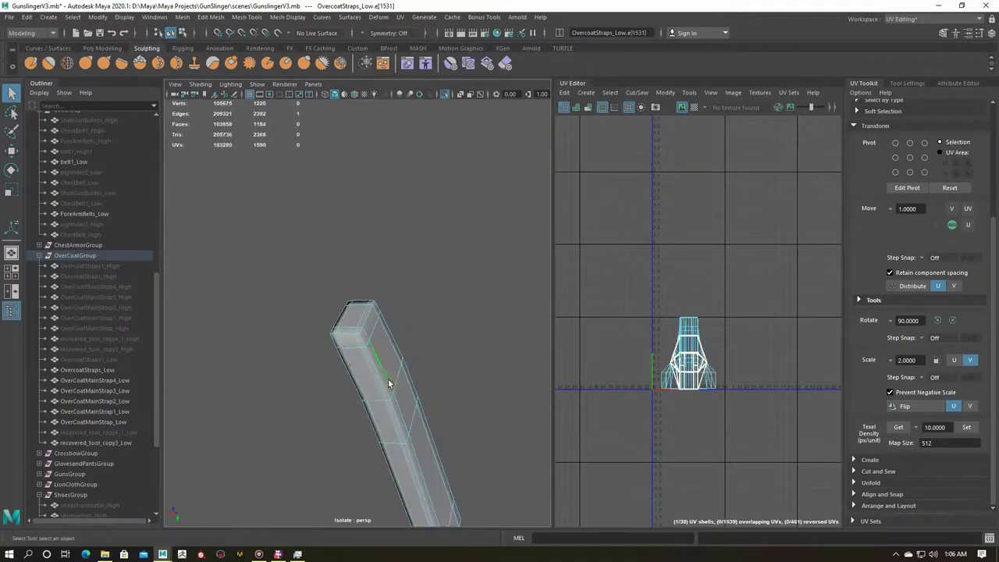
mouse_move(409, 344)
alt+mouse_down()
mouse_move(325, 370)
mouse_move(394, 334)
mouse_move(370, 467)
alt+mouse_up()
shift+click(325, 370)
shift+click(391, 367)
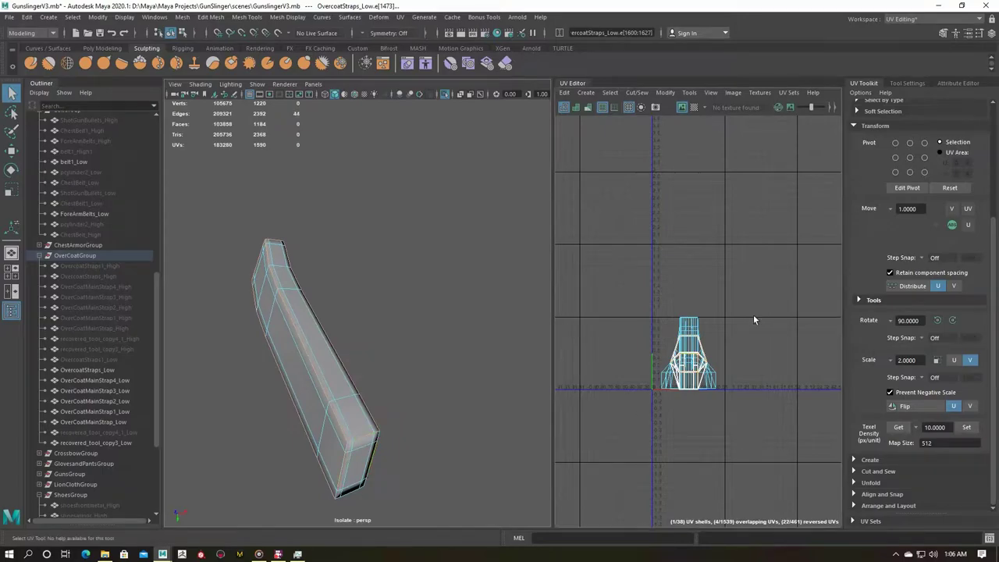
key(ctrl+1)
Add the buckle's edge loop and edges to the seams, then select all strap UV shells.
alt+drag(268, 346, 265, 295)
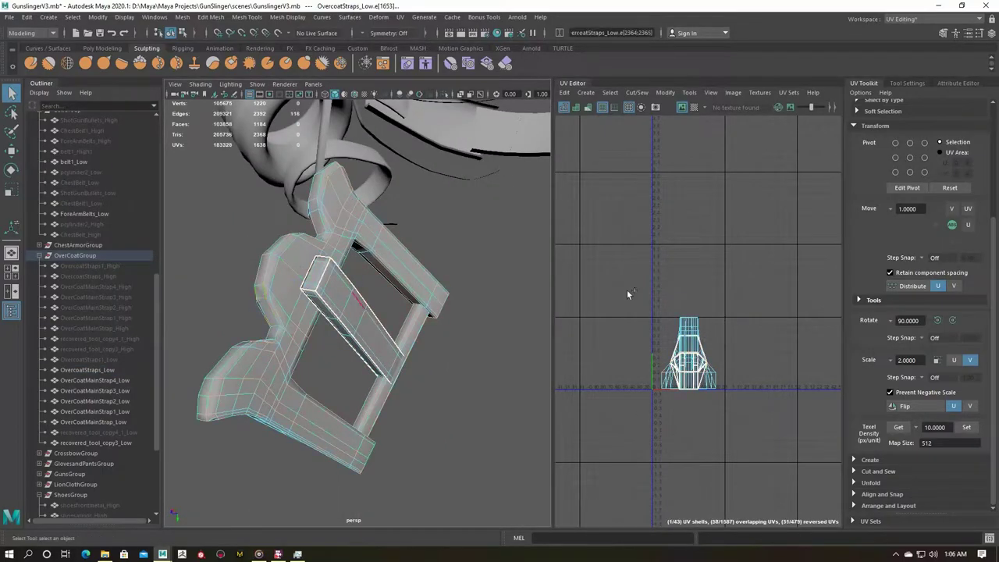
mouse_move(351, 313)
alt+mouse_down()
mouse_move(295, 450)
mouse_move(346, 206)
mouse_move(398, 304)
alt+mouse_up()
double_click(295, 450)
shift+click(346, 205)
key(f)
shift+click(356, 192)
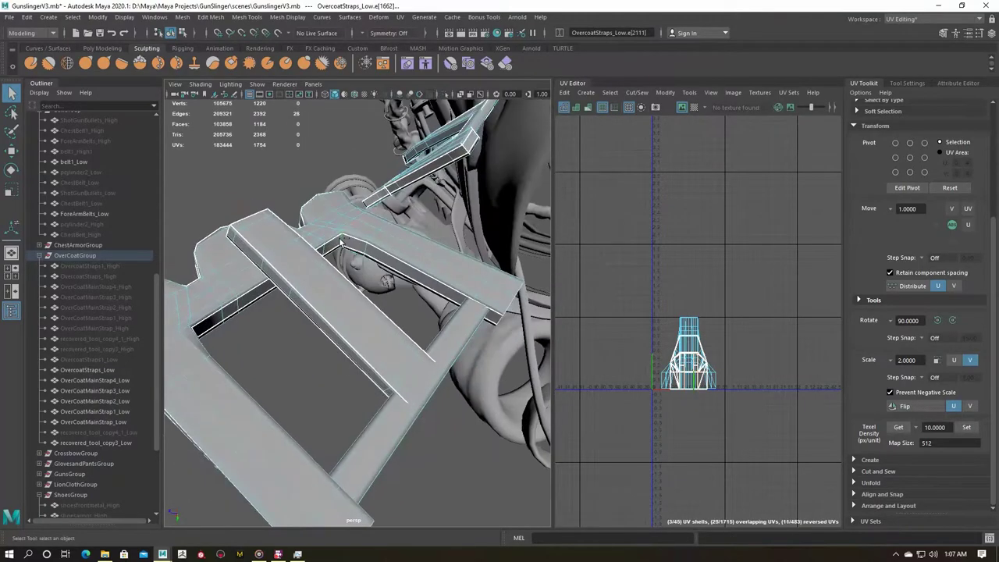
alt+drag(356, 192, 327, 284)
right_drag(666, 304, 668, 316)
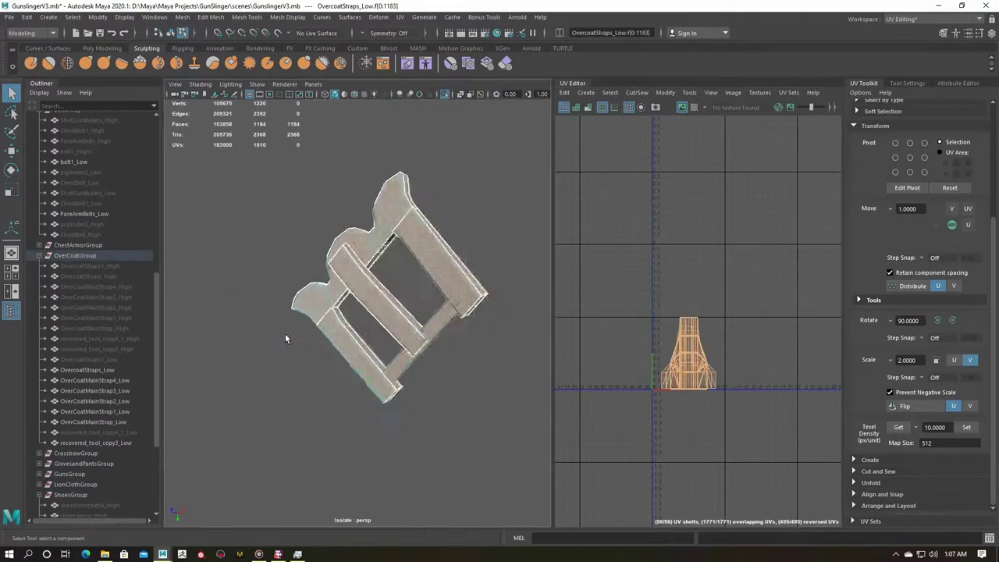
Move a strap UV shell out of the cluster to the bottom right of the UV layout.
scroll(382, 381, down, 3)
alt+drag(380, 364, 350, 309)
scroll(350, 310, up, 3)
click(390, 383)
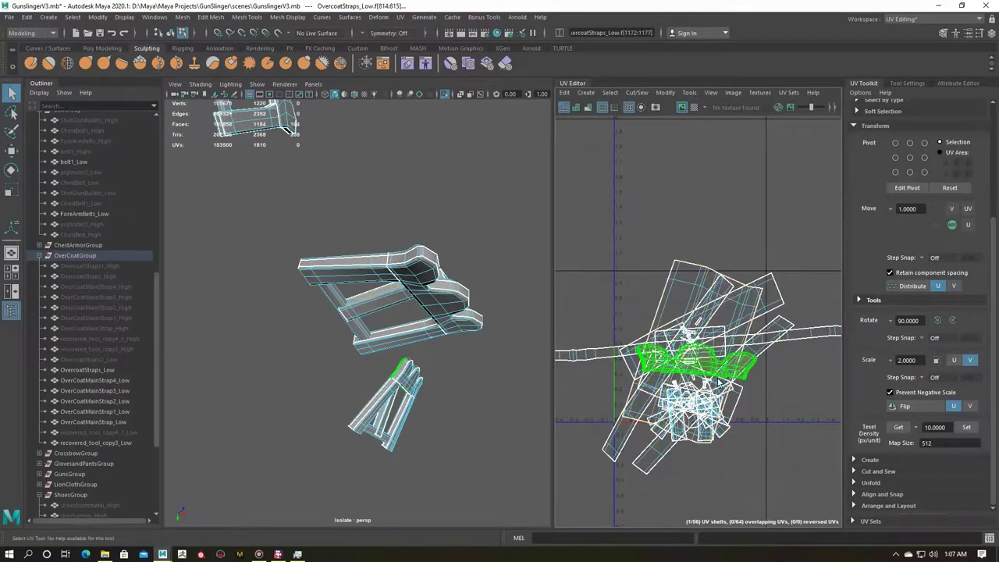
key(w)
scroll(719, 380, down, 2)
drag(706, 368, 801, 511)
alt+middle_drag(747, 437, 698, 392)
click(659, 351)
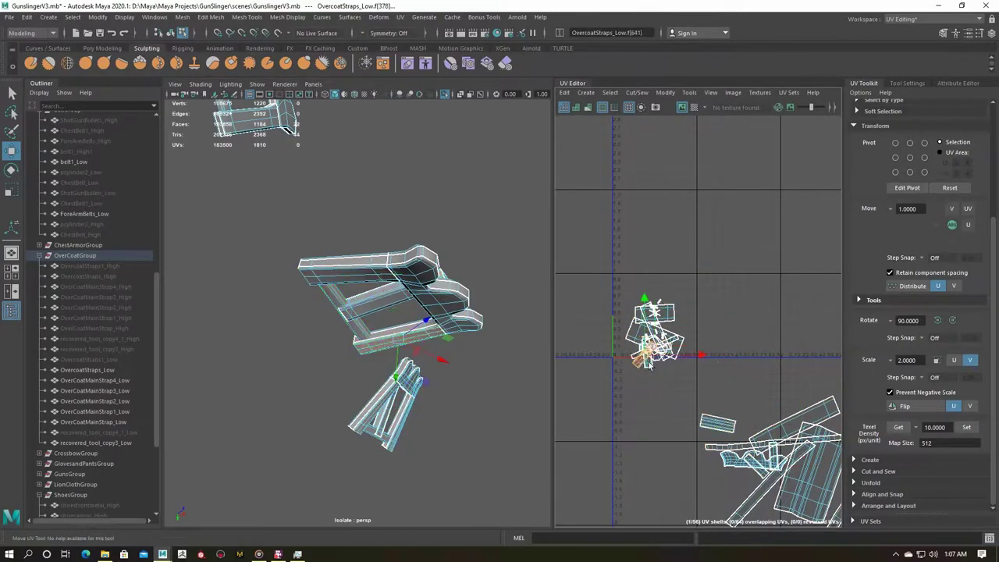
key(q)
scroll(652, 339, up, 4)
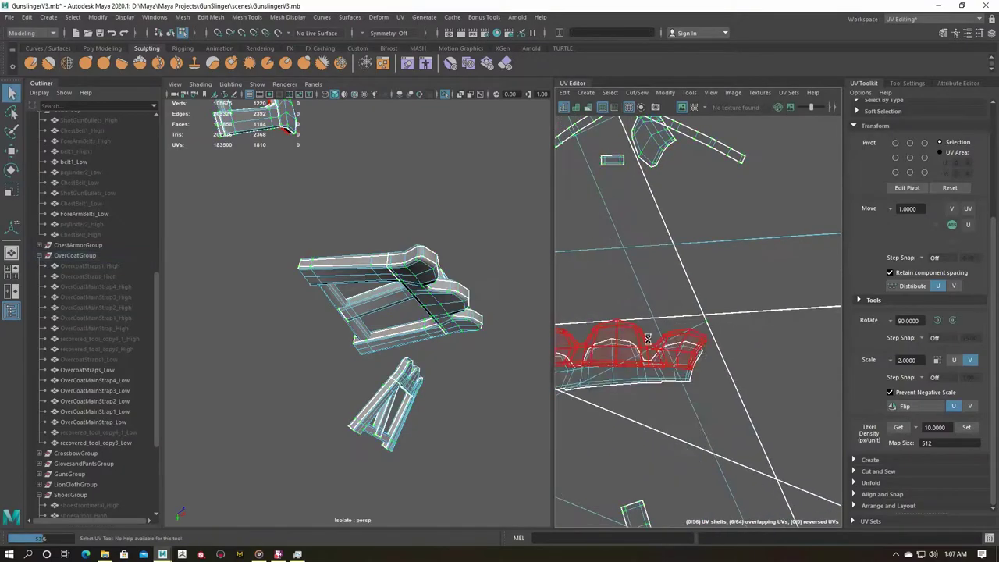
Move the OvercoatStraps shells out of the central cluster, then select all the straps' UVs.
click(652, 340)
scroll(690, 402, down, 2)
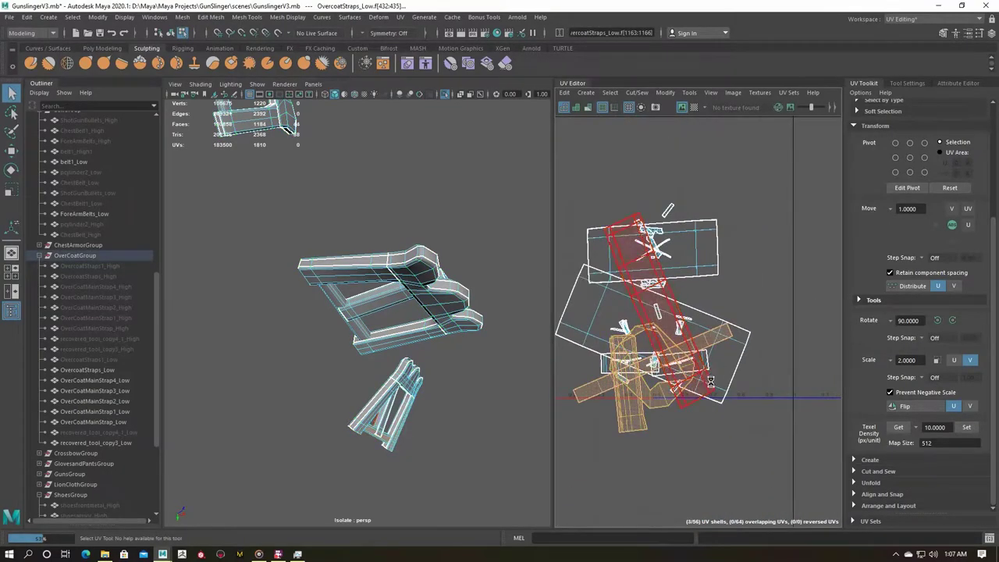
key(w)
middle_drag(730, 359, 868, 484)
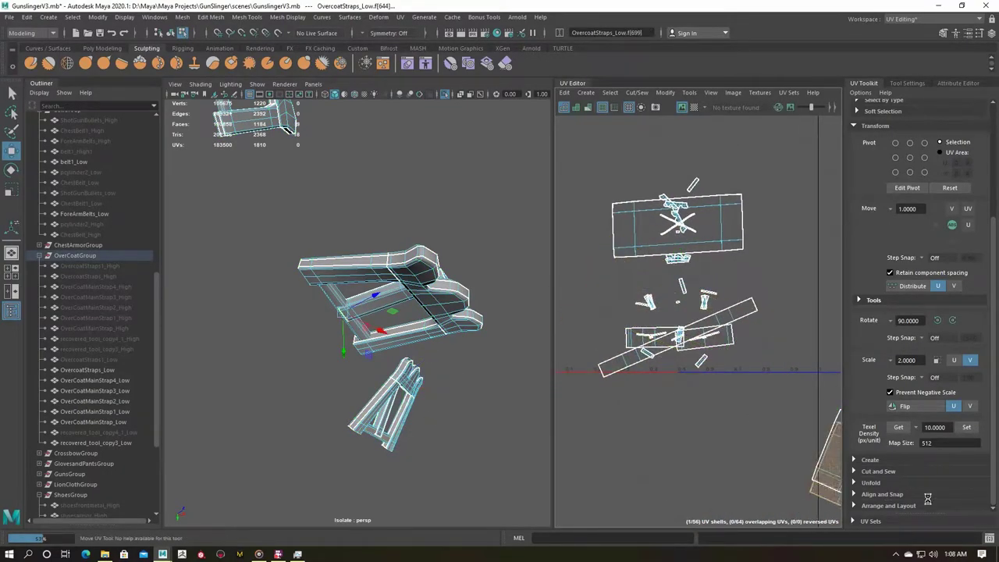
scroll(706, 343, up, 2)
right_drag(687, 343, 675, 309)
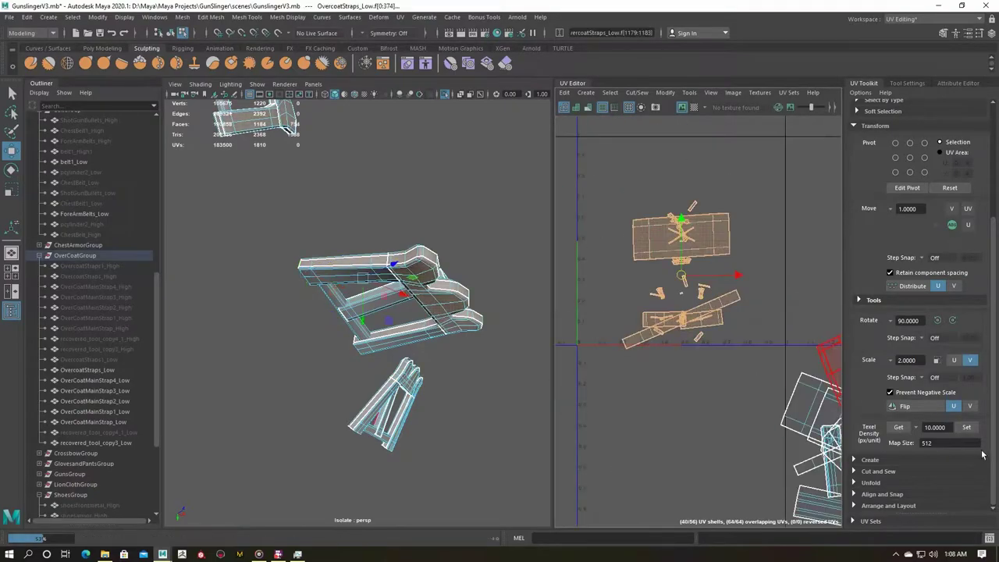
scroll(676, 310, up, 5)
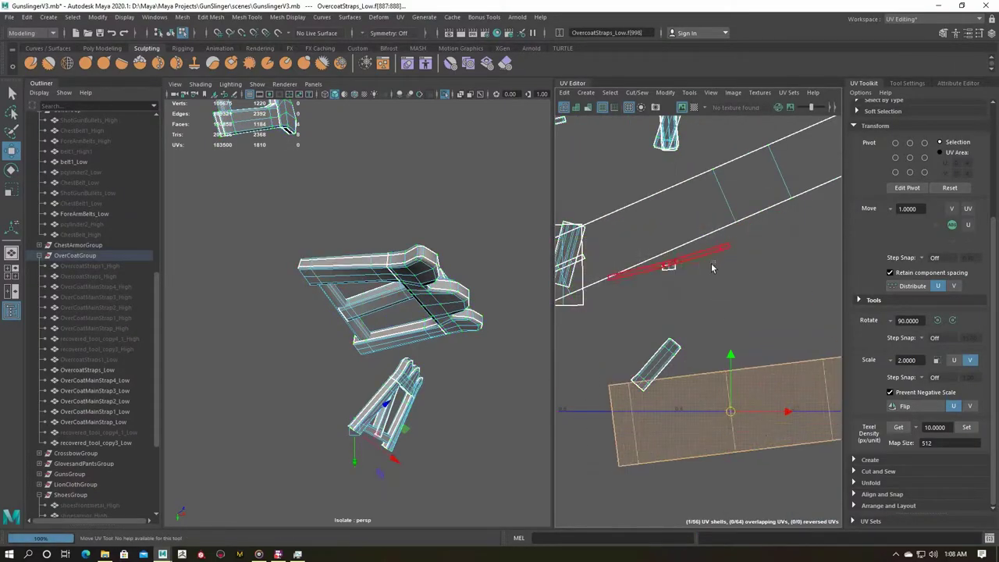
Apply automatic UV projection to the thin strap's shell.
click(711, 263)
key(f)
alt+drag(367, 306, 437, 281)
click(400, 17)
click(422, 78)
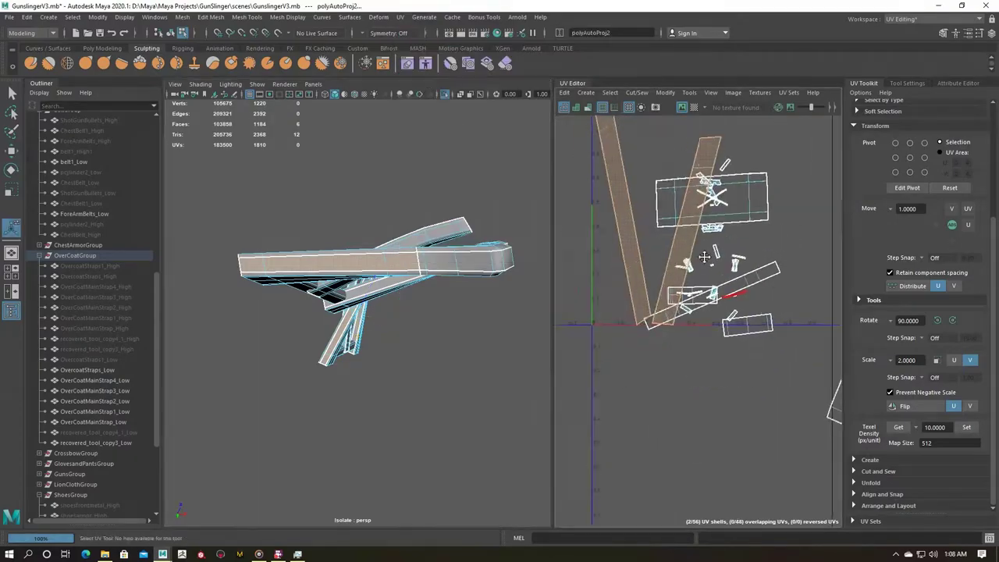
Automatically project UVs onto all of OvercoatStraps_Low, then hide the finished straps.
scroll(621, 288, up, 2)
drag(639, 226, 835, 437)
scroll(681, 323, up, 3)
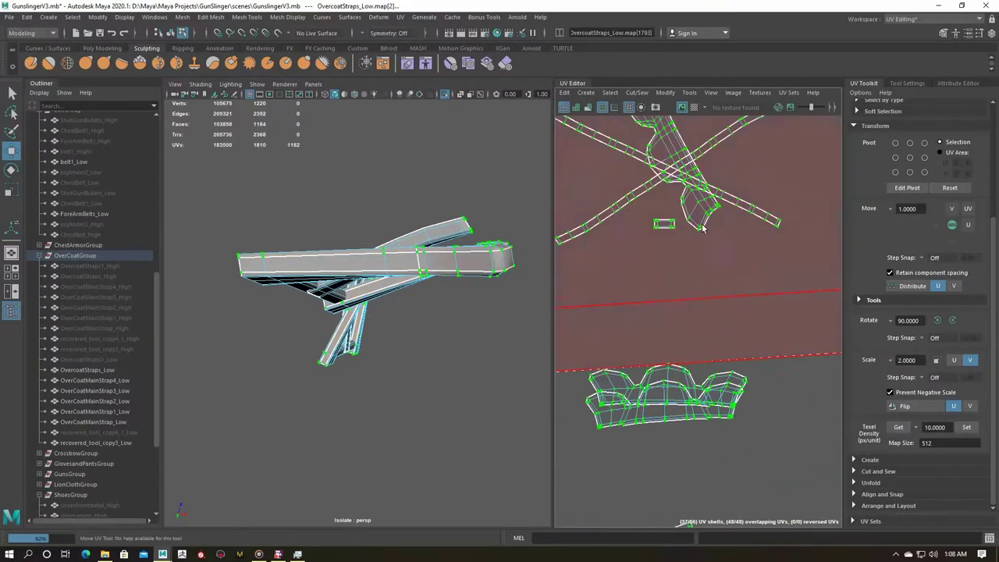
scroll(706, 339, down, 2)
click(700, 337)
scroll(662, 326, down, 2)
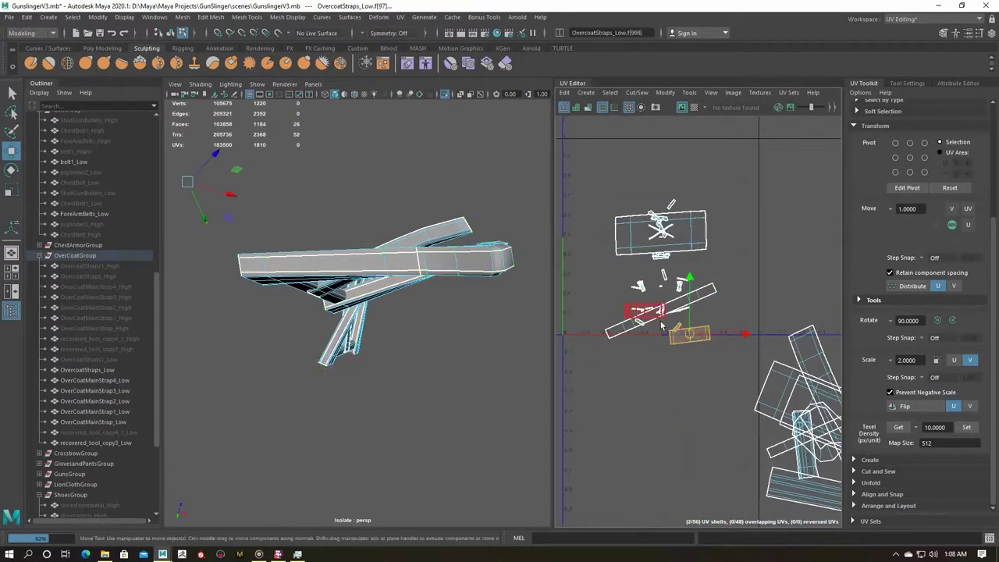
scroll(654, 303, up, 5)
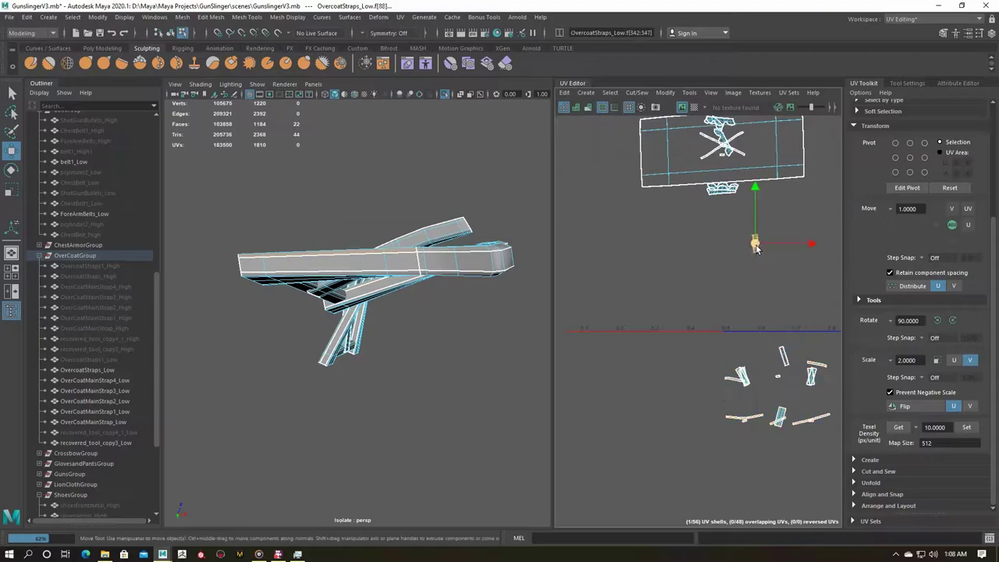
scroll(708, 312, down, 1)
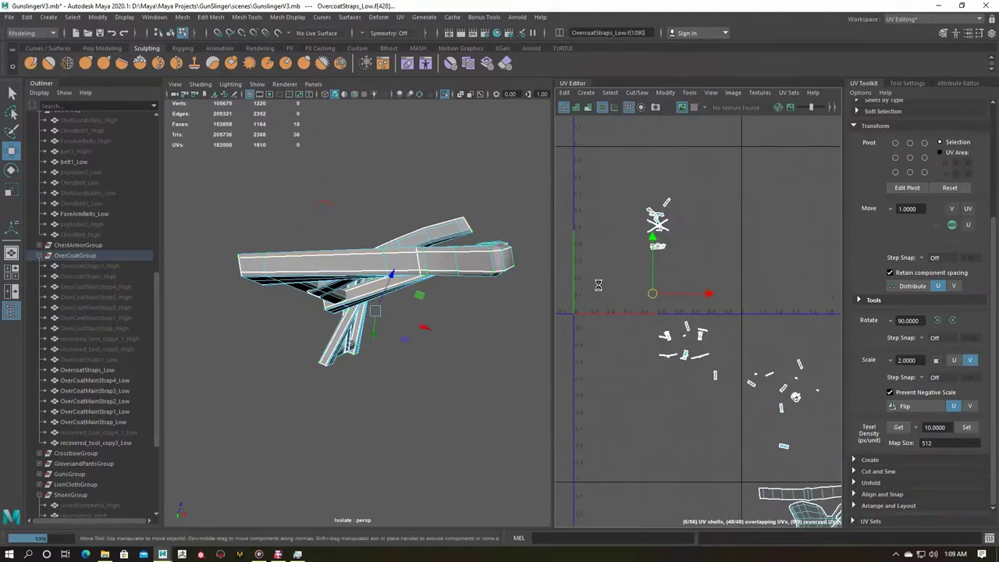
click(393, 16)
click(421, 71)
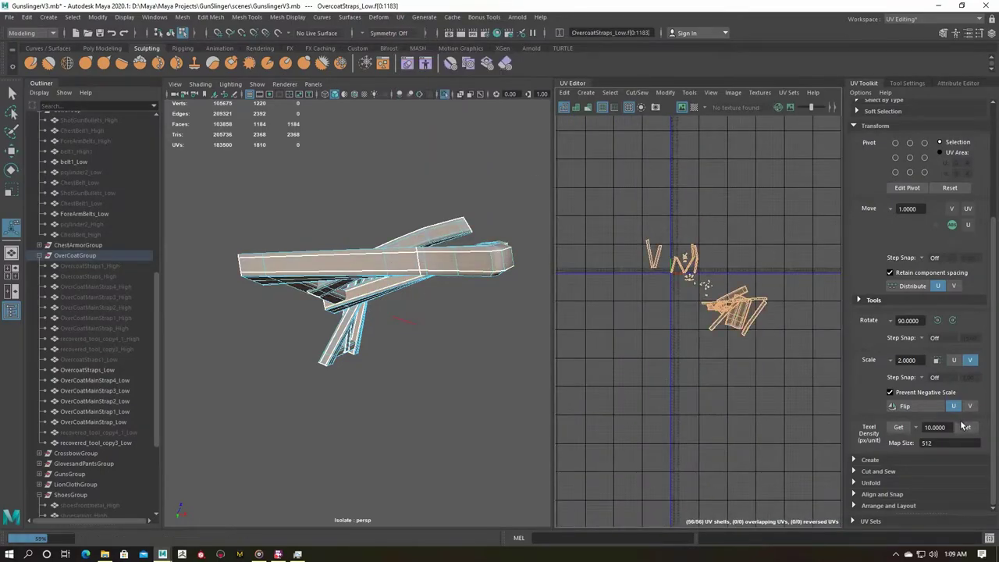
key(ctrl+1)
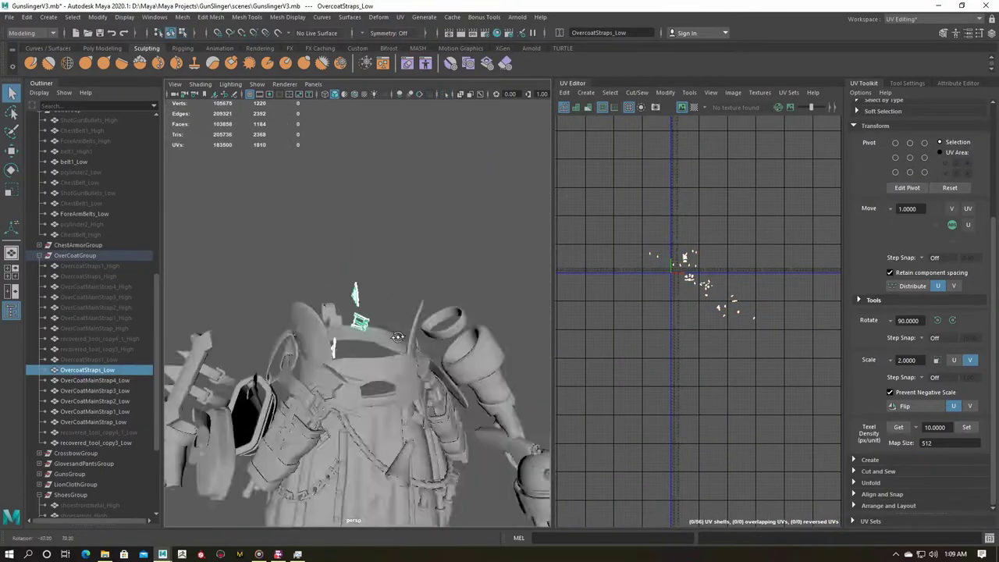
Isolate the two extracted chest pieces, check their UV shells, then hide them.
alt+drag(342, 263, 525, 383)
key(ctrl+h)
click(430, 346)
key(ctrl+1)
right_drag(444, 278, 247, 297)
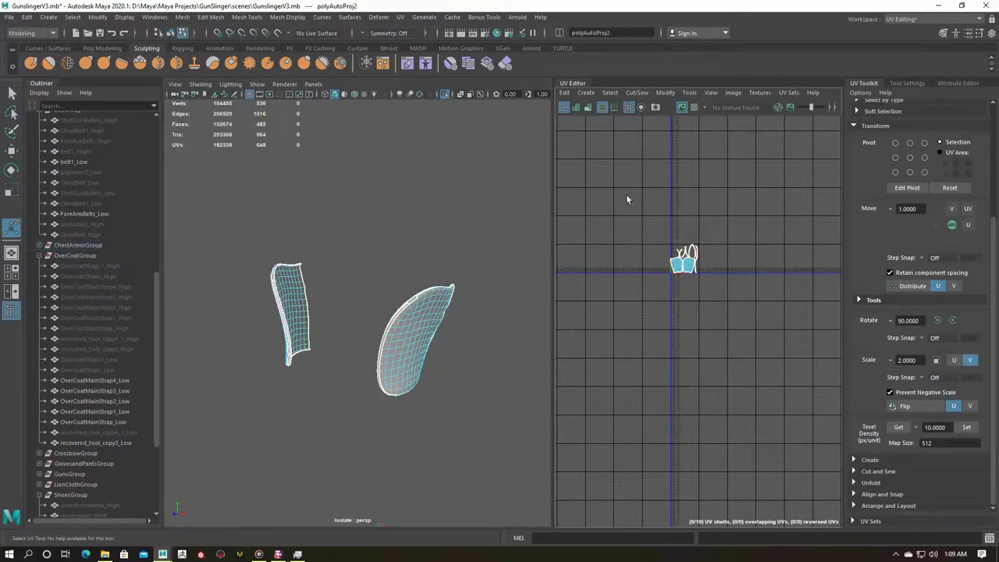
right_drag(626, 204, 627, 205)
right_drag(458, 268, 503, 248)
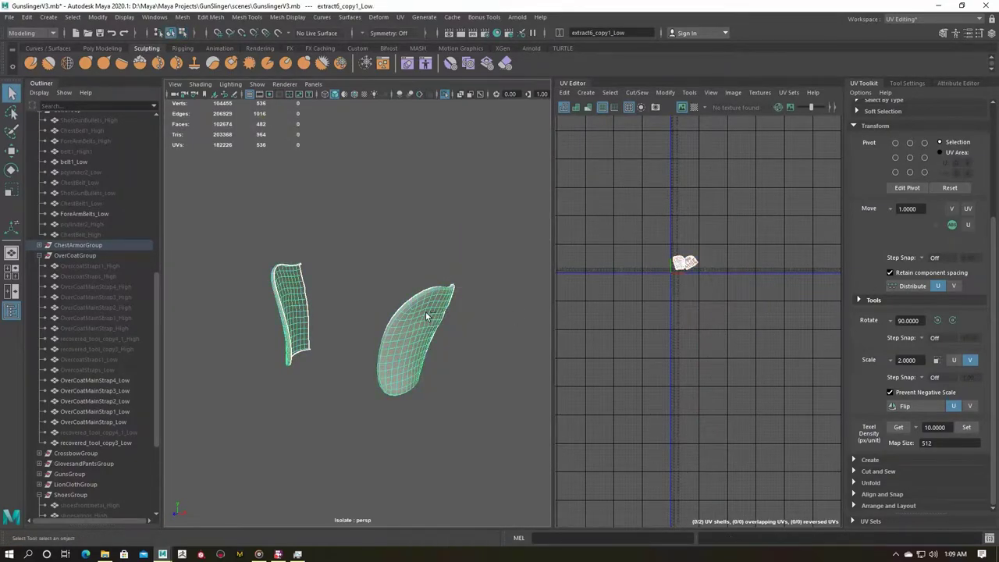
key(ctrl+1)
key(ctrl+h)
Unfold the inner collar's UVs into one clean shell and hide the collar.
shift+right_click(623, 260)
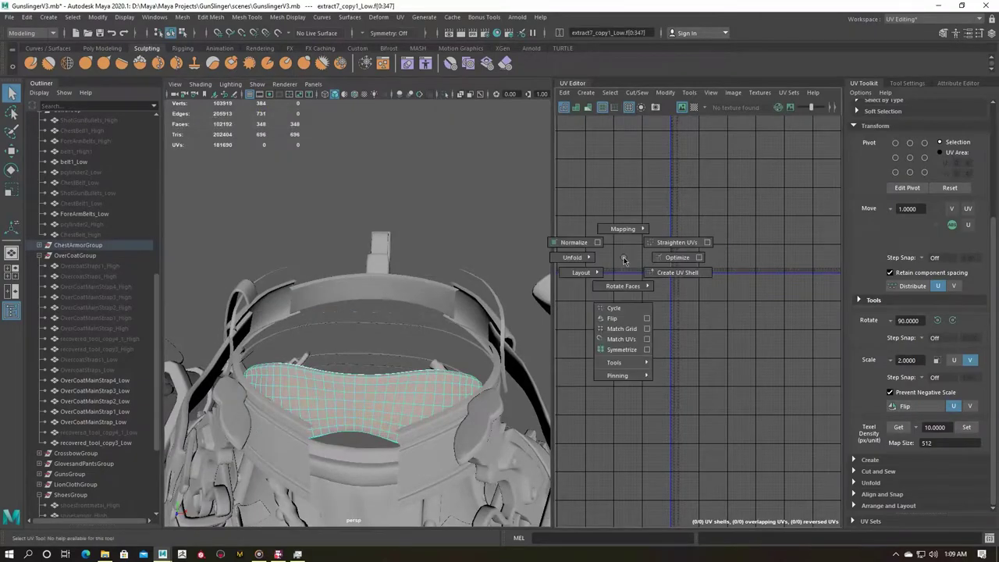
key(f)
shift+right_drag(606, 234, 593, 226)
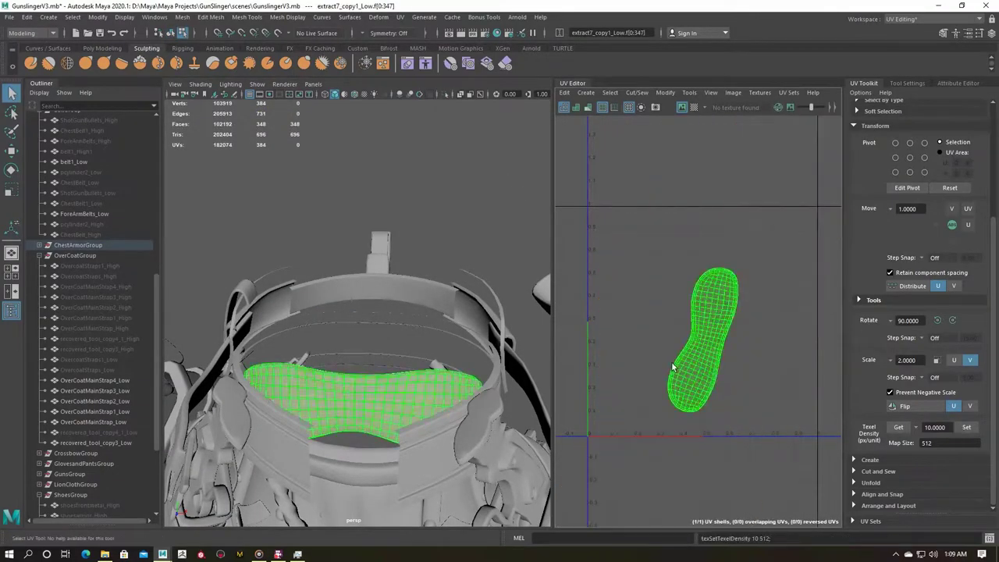
key(ctrl+h)
Isolate belt1_Low, automatically project its UVs, and unfold them into a long strip.
click(361, 407)
key(ctrl+1)
key(f)
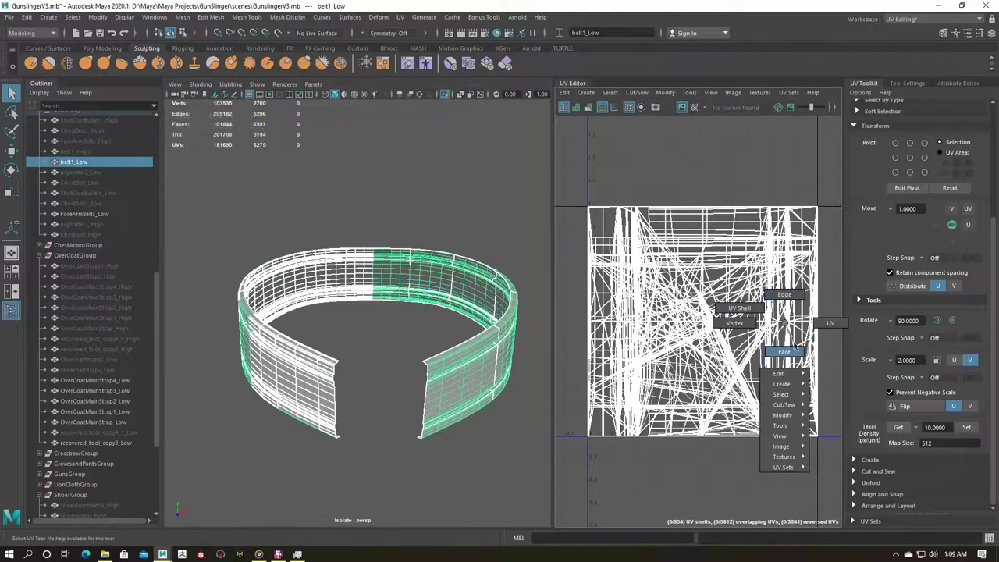
drag(688, 223, 827, 449)
shift+right_drag(695, 203, 703, 140)
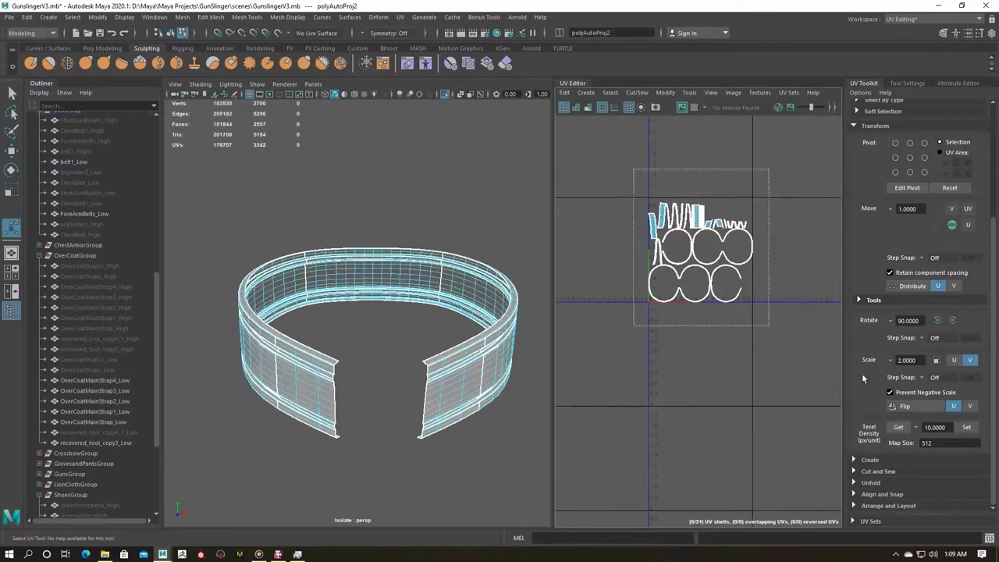
click(277, 170)
shift+right_drag(712, 205, 607, 203)
key(f)
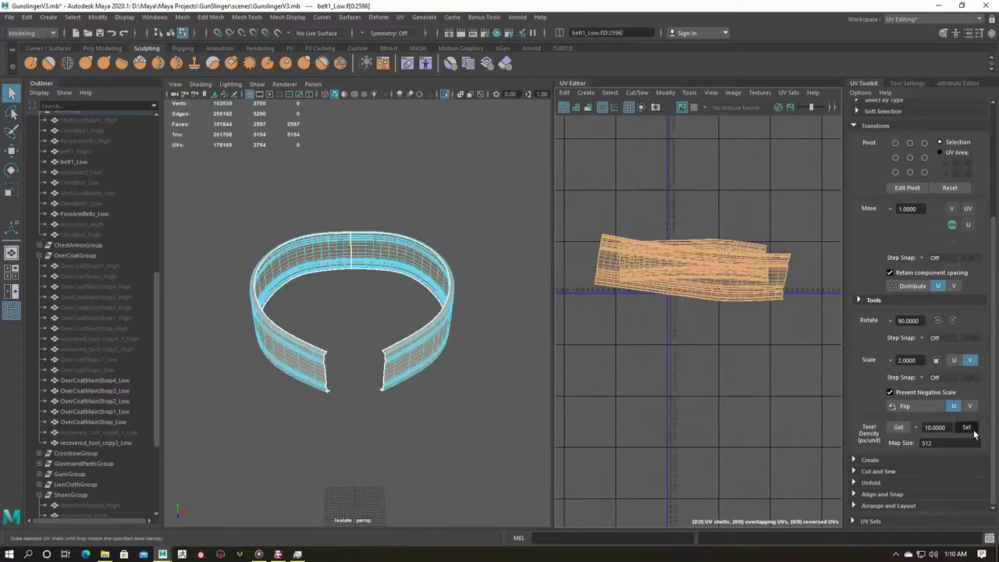
Set belt1_Low's texel density to 10 and hide the finished belt.
alt+drag(458, 300, 670, 150)
click(681, 107)
scroll(354, 320, up, 8)
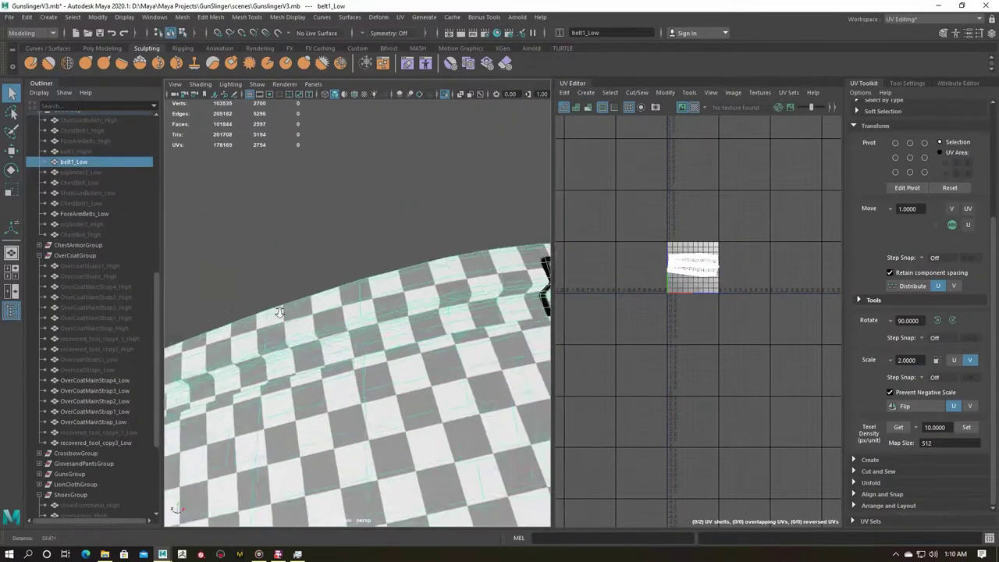
key(shift+i)
key(f)
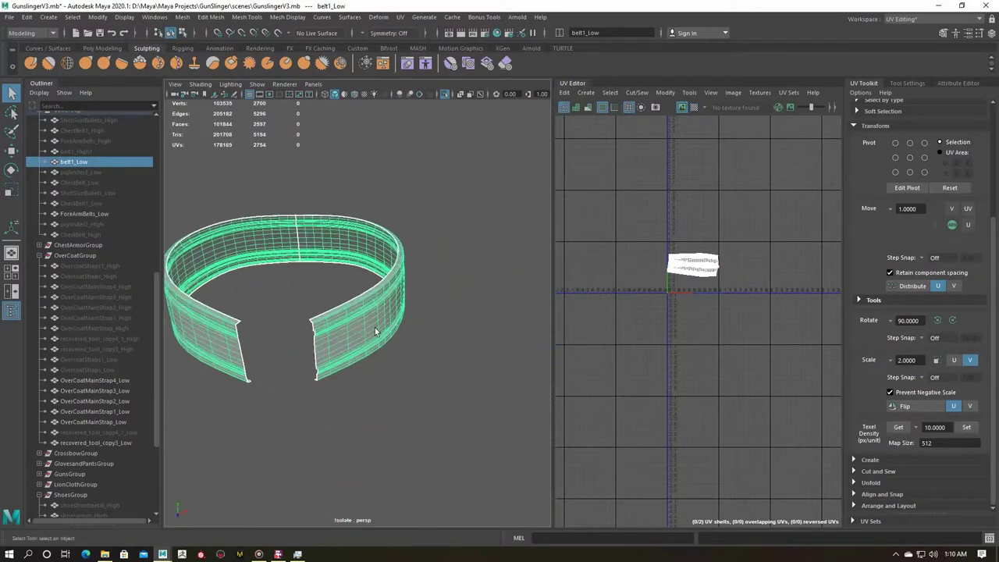
key(ctrl+h)
key(shift+i)
click(350, 338)
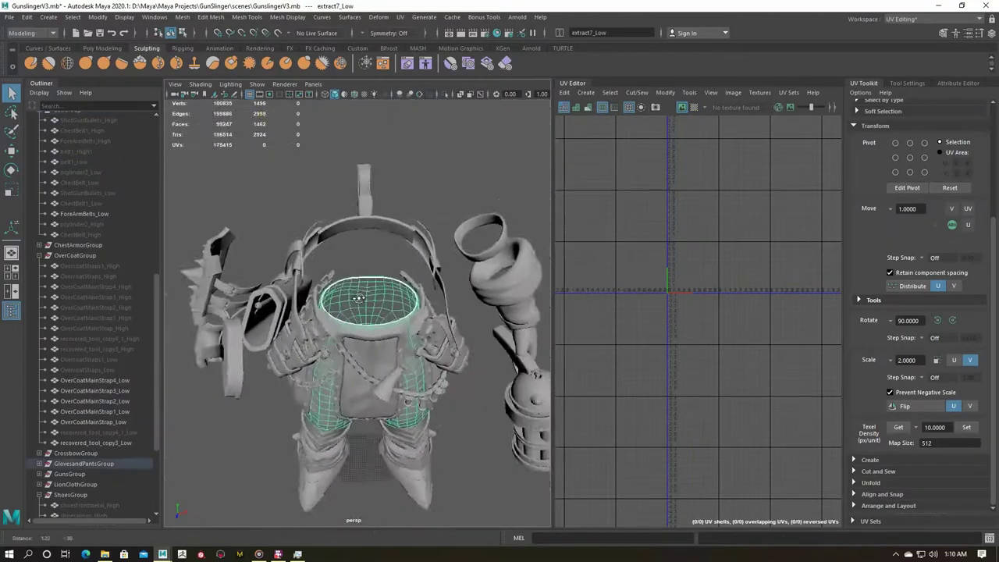
Isolate the pants (extract7_Low) and sew their UVs into one shell.
key(shift+i)
key(f)
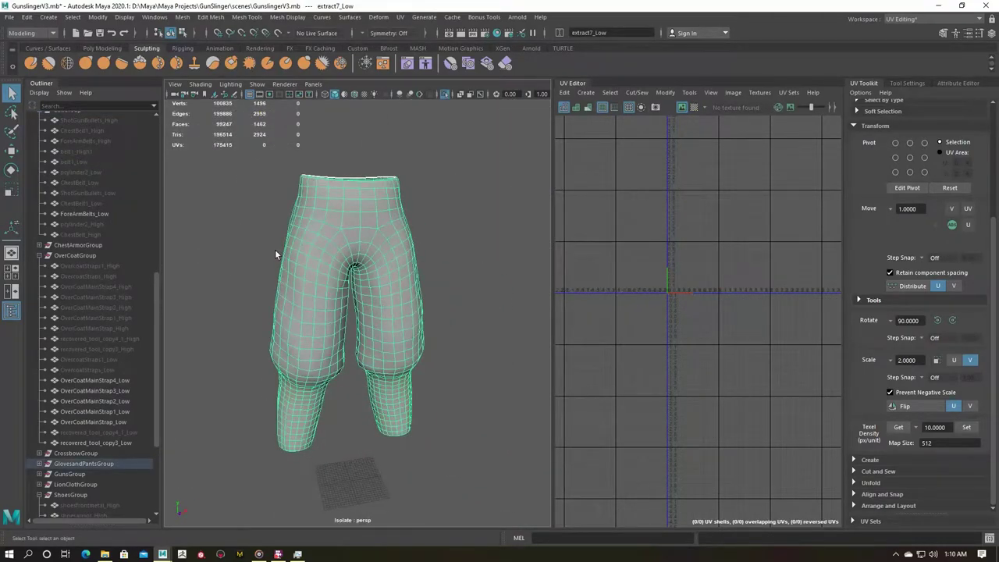
click(400, 16)
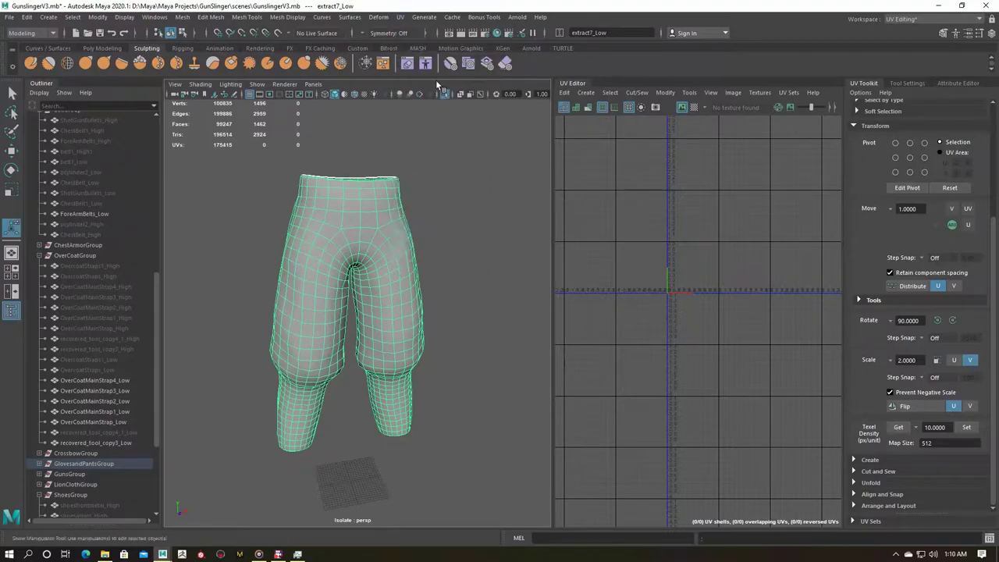
click(435, 80)
scroll(305, 273, up, 5)
key(q)
Select the seam edge loops on the pants from the side and front.
scroll(382, 281, up, 3)
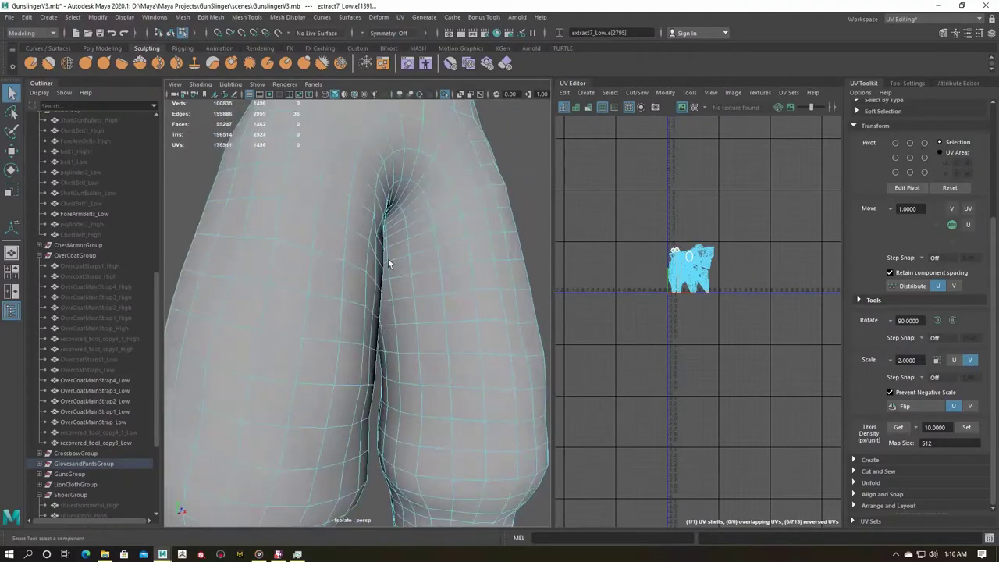
scroll(388, 269, down, 5)
alt+drag(388, 269, 353, 291)
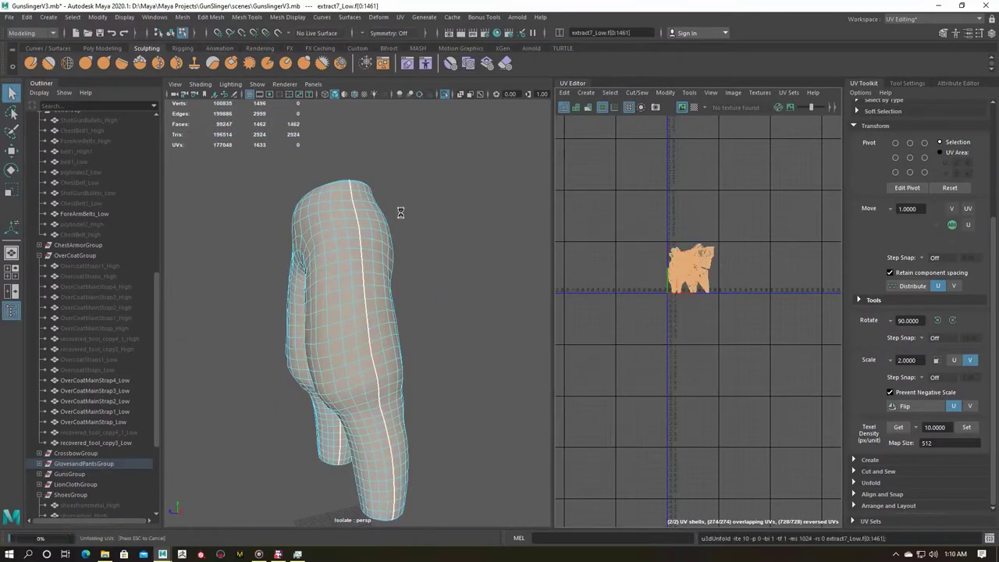
scroll(691, 253, up, 3)
scroll(691, 252, up, 3)
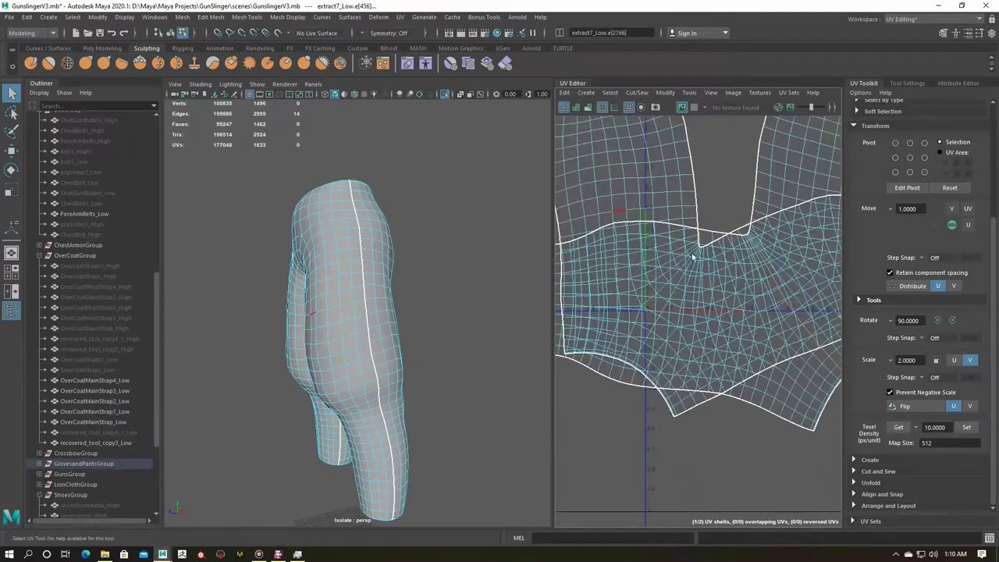
scroll(668, 234, up, 2)
alt+drag(390, 273, 324, 231)
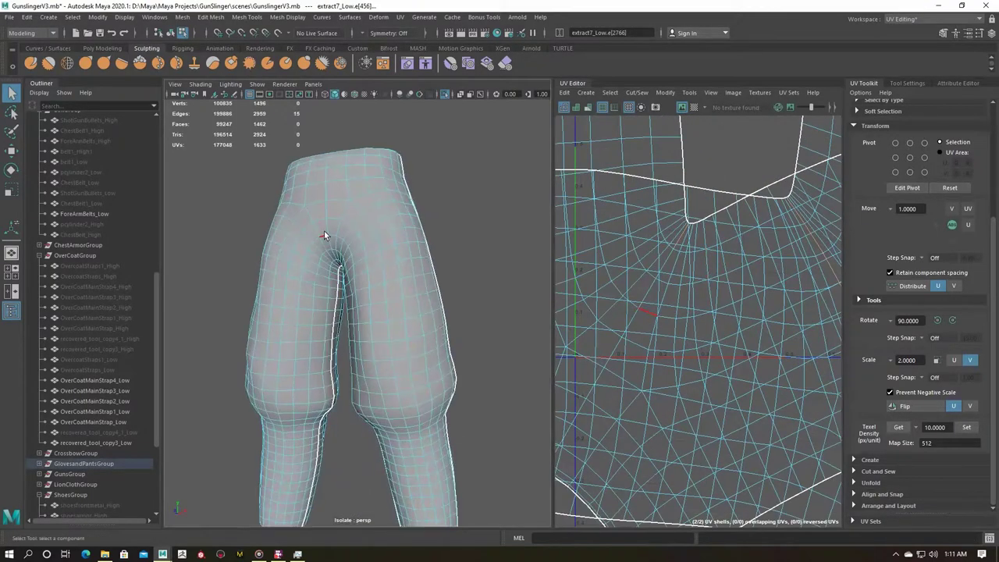
shift+double_click(324, 231)
scroll(735, 303, down, 3)
Cut and unfold the pants into four shells at texel density 10, then hide them.
shift+right_drag(674, 219, 544, 223)
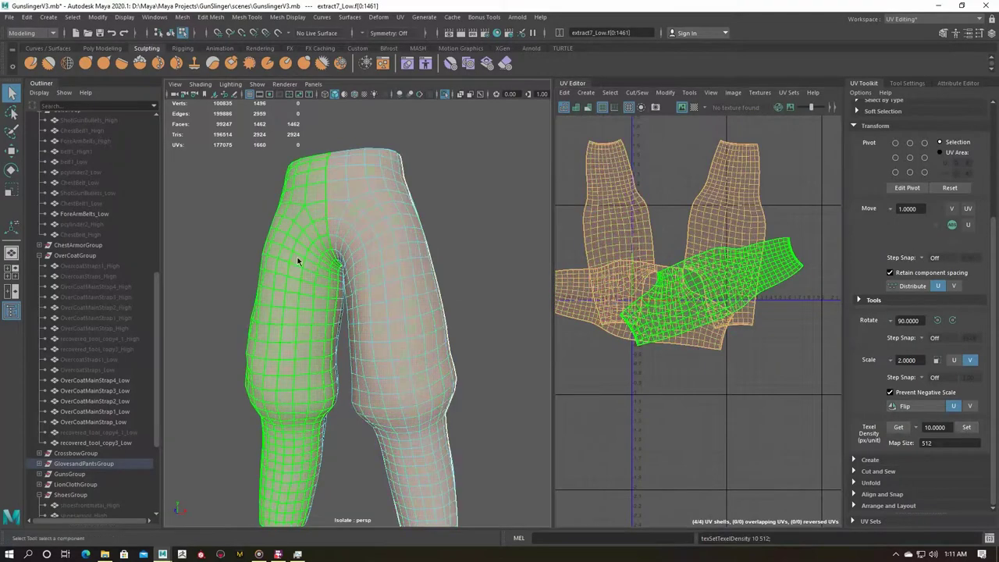
key(ctrl+h)
click(335, 434)
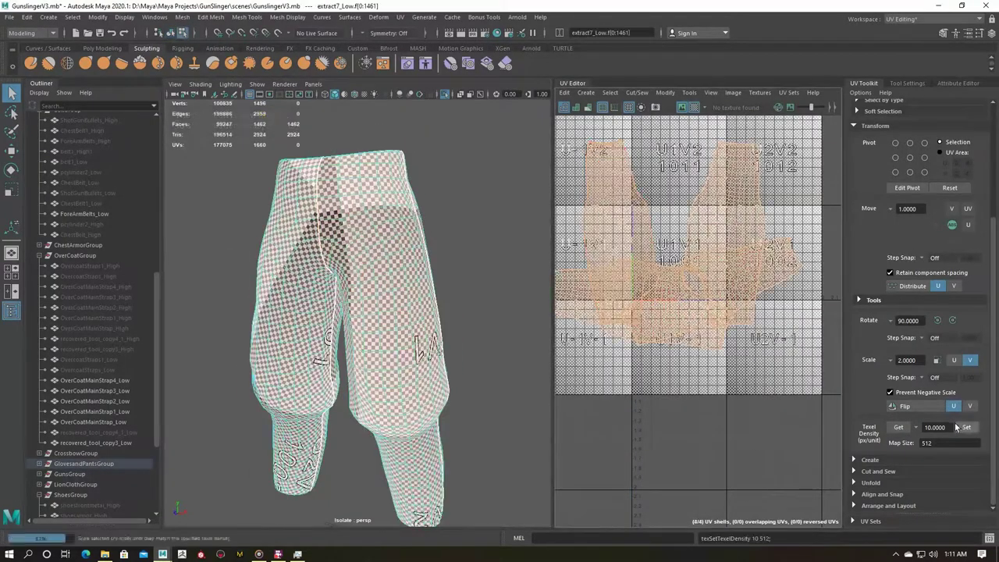
key(ctrl+h)
Isolate lioncloth_Low and apply Automatic UV projection to it.
click(326, 259)
mouse_move(325, 258)
alt+mouse_down()
mouse_move(405, 110)
mouse_move(303, 215)
mouse_move(466, 300)
mouse_move(391, 214)
alt+mouse_up()
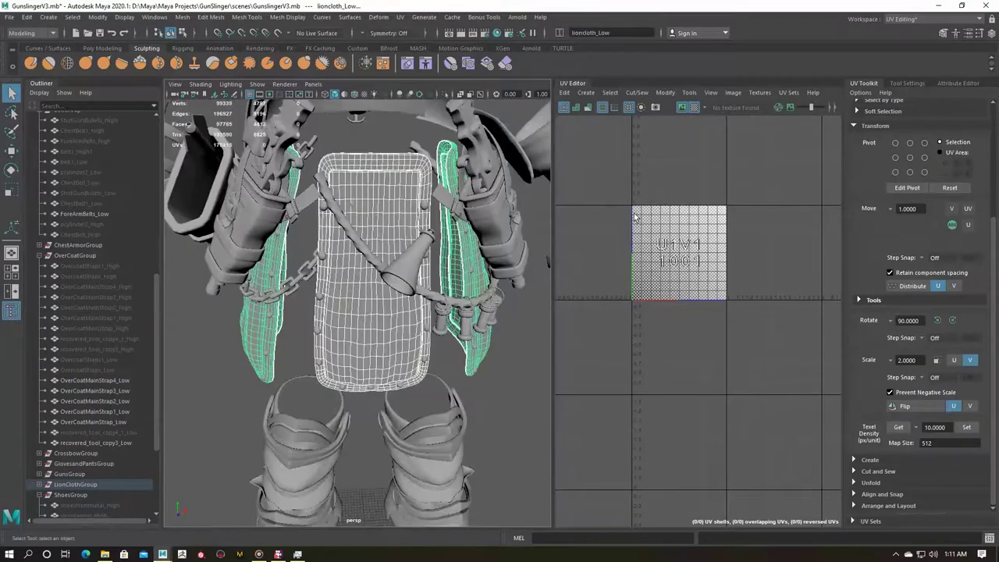
key(ctrl+1)
click(400, 16)
click(437, 84)
right_drag(711, 253, 694, 185)
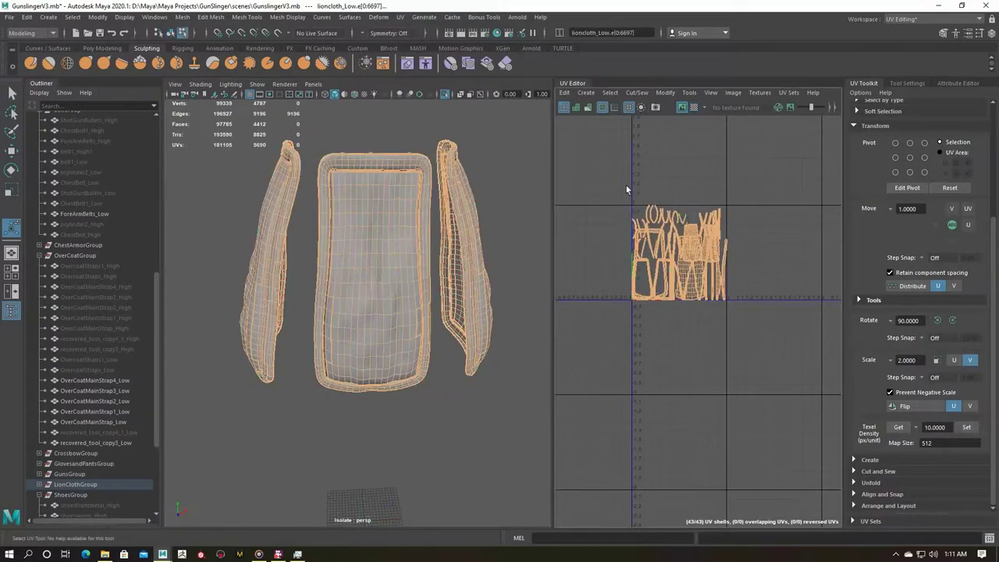
Undo the lioncloth's UV edits back to the earlier face selection, then hide the lioncloth.
right_drag(687, 239, 592, 192)
key(ctrl+z)
key(ctrl+z)
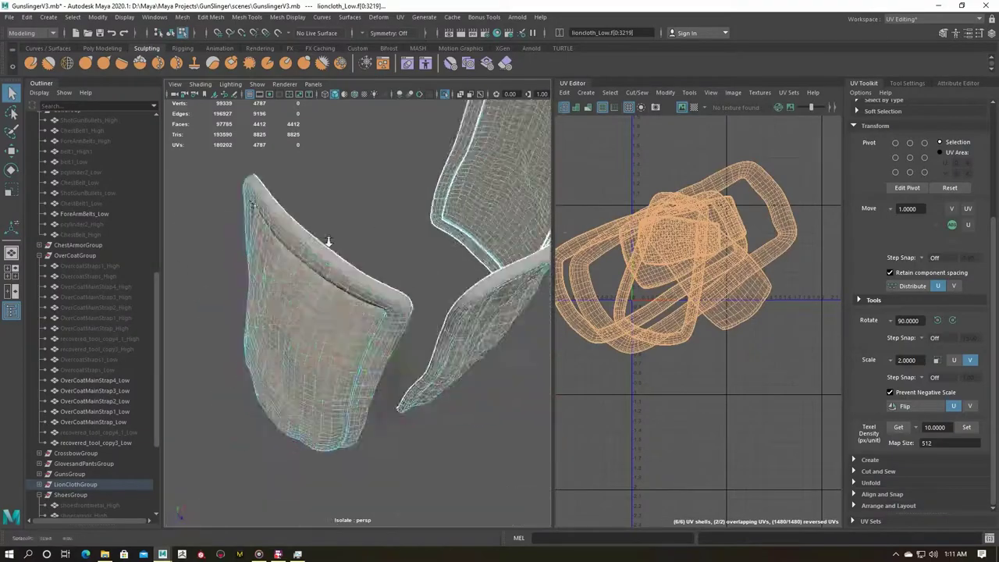
key(ctrl+z)
key(ctrl+z)
key(ctrl+z)
key(ctrl+z)
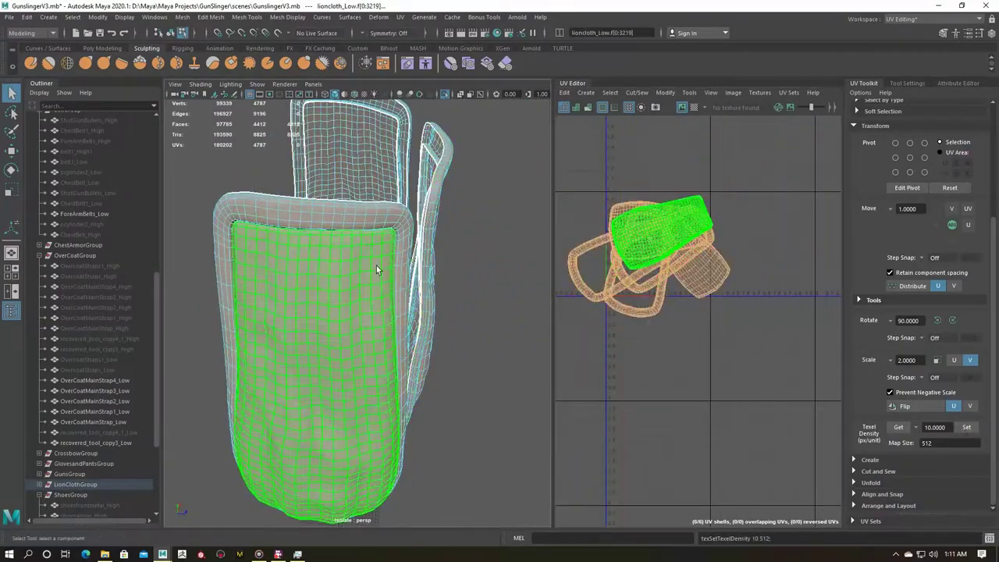
key(ctrl+z)
key(ctrl+z)
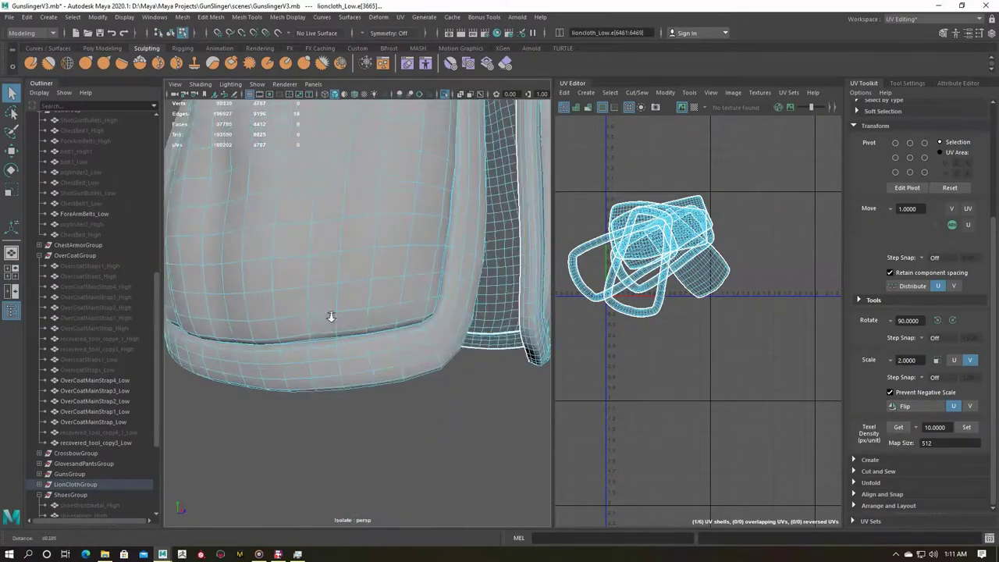
key(ctrl+z)
key(ctrl+z)
key(ctrl+z)
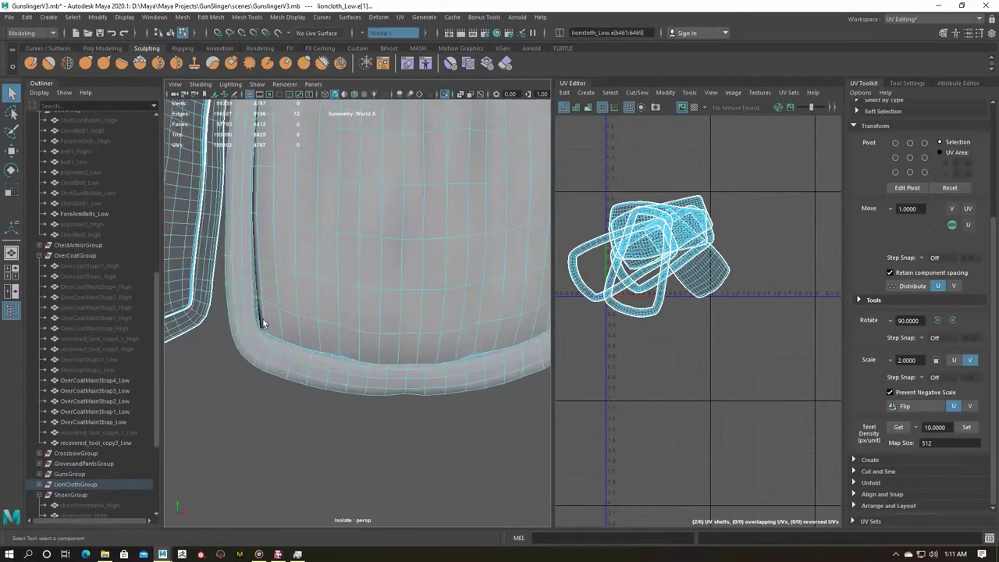
key(ctrl+z)
key(ctrl+z)
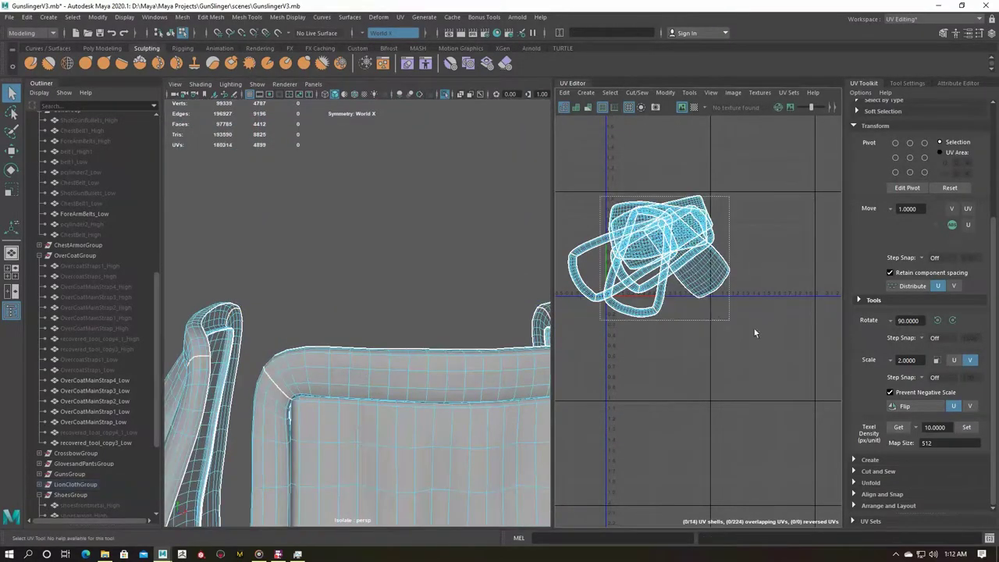
key(ctrl+z)
key(ctrl+z)
key(ctrl+z)
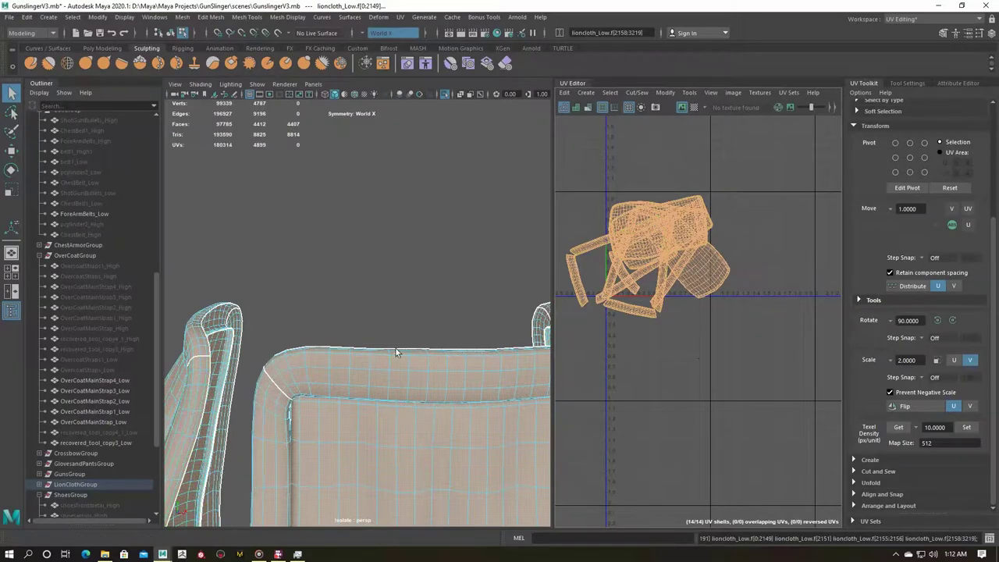
key(ctrl+z)
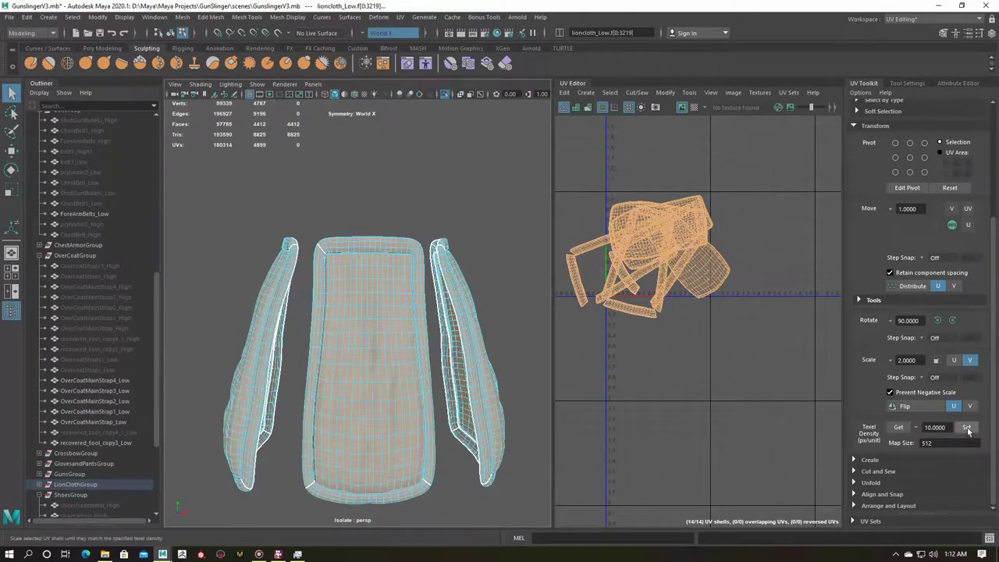
key(F8)
key(ctrl+h)
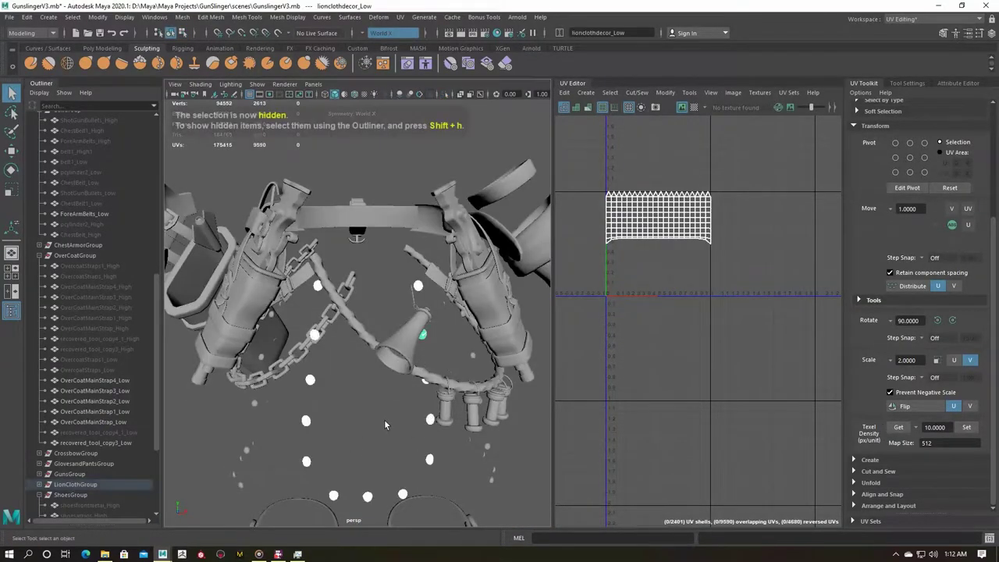
Unfold and lay out the lioncloth decoration's UV shells.
alt+middle_drag(386, 425, 339, 362)
drag(594, 179, 693, 220)
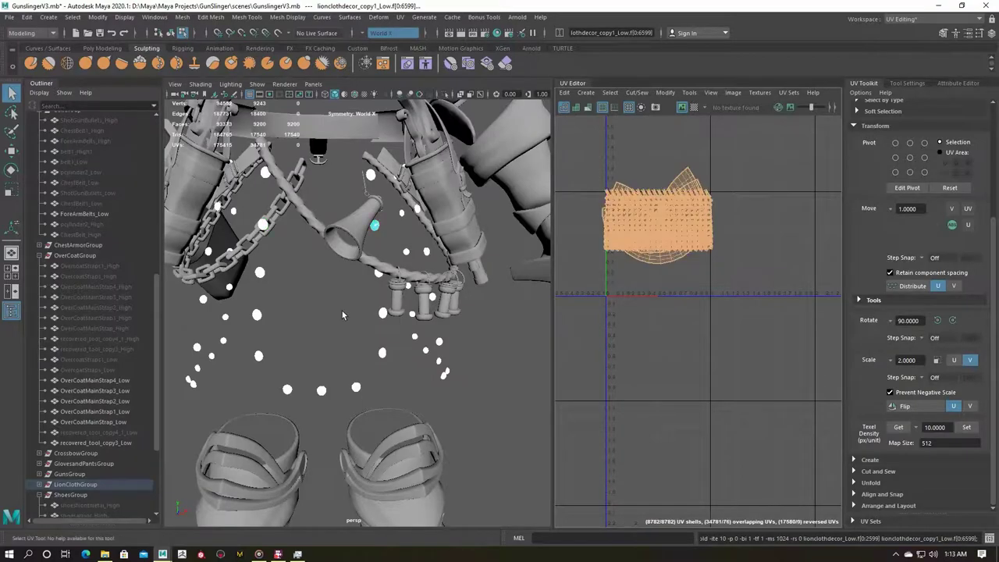
alt+middle_drag(648, 234, 696, 303)
right_drag(702, 234, 740, 261)
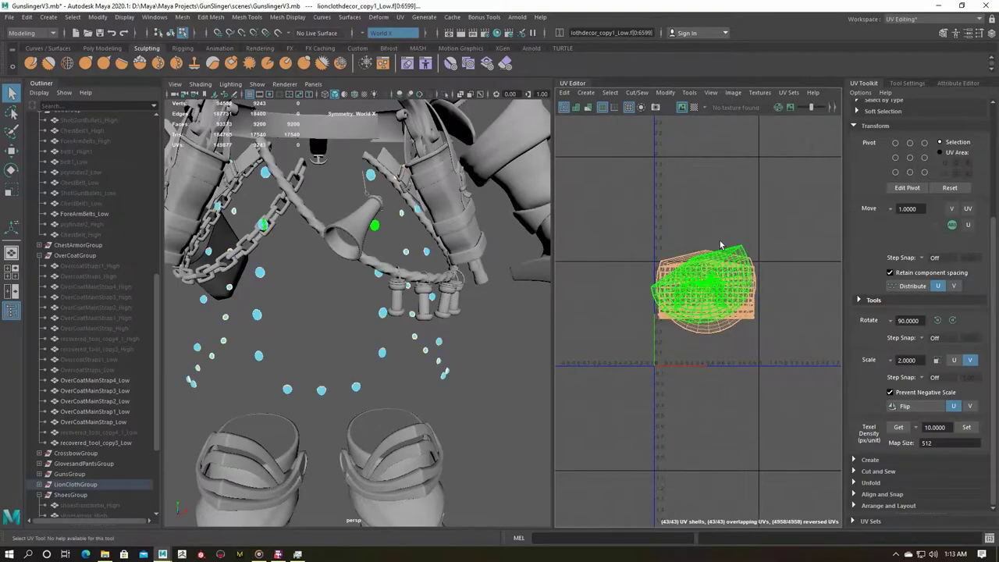
Isolate rope_Low on its own in the view.
right_drag(368, 289, 437, 352)
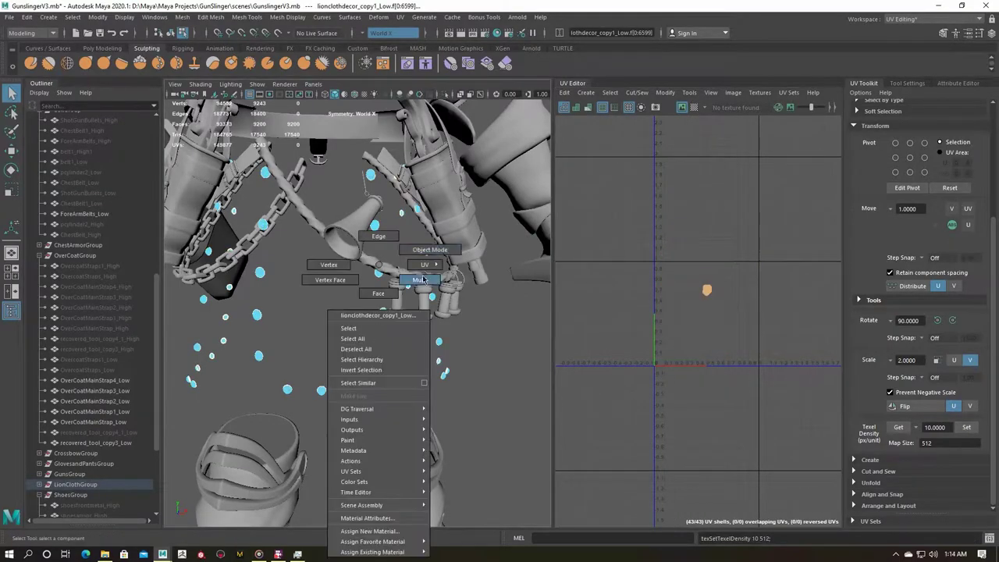
click(441, 348)
key(ctrl+1)
Check the rope's UV selection, then show the full scene again.
key(f)
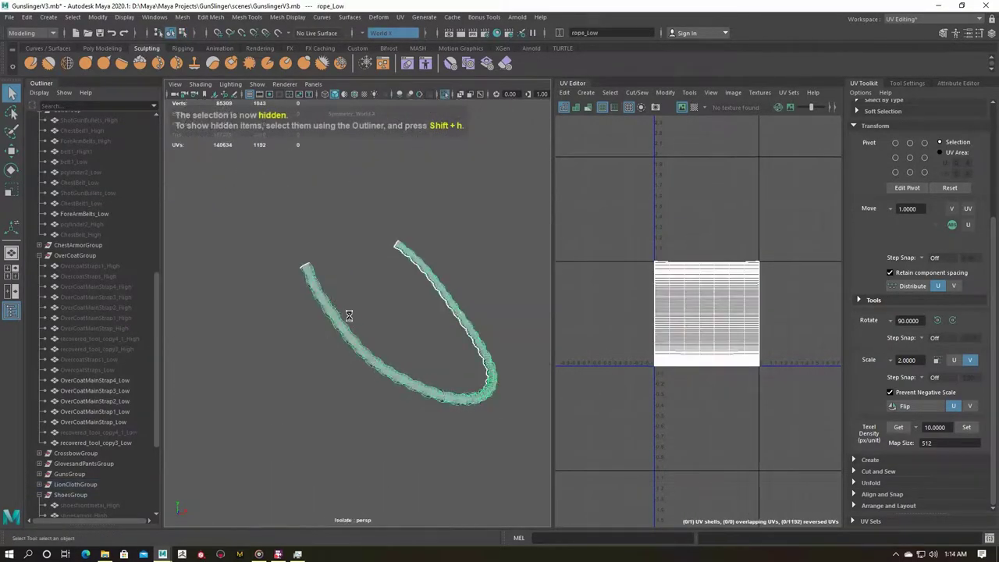
right_drag(312, 268, 312, 290)
mouse_move(312, 290)
alt+mouse_down()
mouse_move(314, 360)
mouse_move(406, 341)
alt+mouse_up()
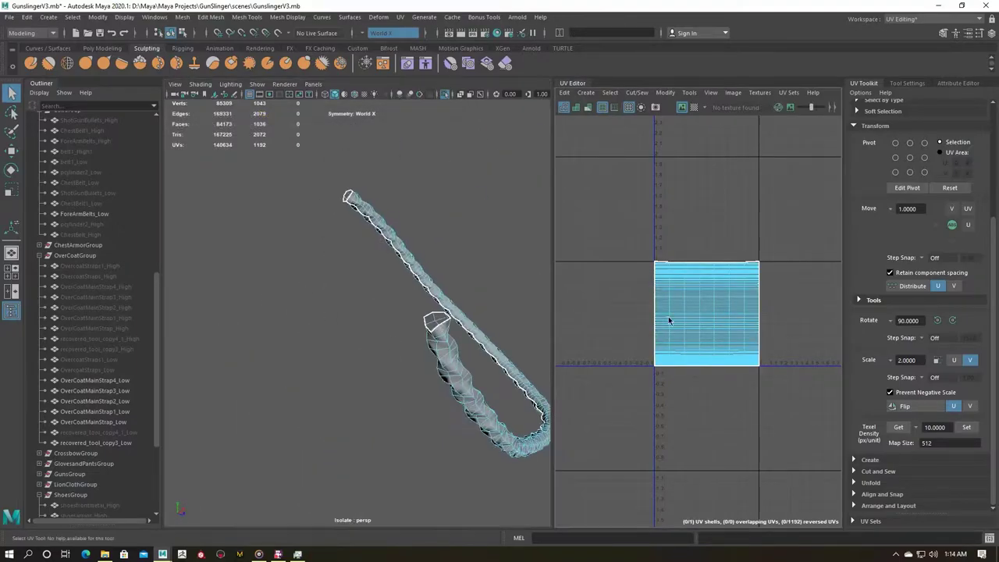
right_drag(655, 273, 595, 345)
key(ctrl+1)
Isolate chain_Low and select a seam edge loop on each of the first chain links.
click(386, 355)
key(ctrl+1)
key(f)
right_drag(639, 367, 736, 281)
mouse_move(301, 372)
alt+right_down()
mouse_move(461, 351)
mouse_move(460, 328)
alt+right_up()
double_click(460, 328)
alt+drag(396, 349, 345, 341)
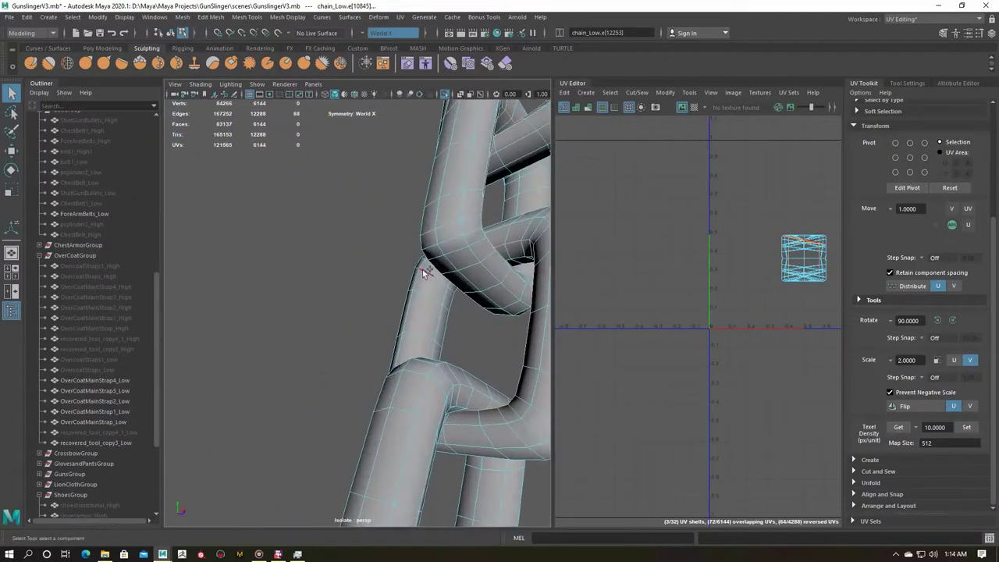
shift+double_click(240, 390)
scroll(246, 380, up, 3)
mouse_move(252, 370)
alt+mouse_down()
mouse_move(341, 312)
mouse_move(479, 312)
alt+mouse_up()
shift+double_click(479, 312)
mouse_move(479, 313)
alt+right_down()
mouse_move(315, 369)
mouse_move(328, 369)
alt+right_up()
shift+double_click(326, 370)
mouse_move(326, 369)
alt+mouse_down()
mouse_move(420, 334)
mouse_move(360, 381)
mouse_move(380, 339)
mouse_move(425, 375)
mouse_move(343, 406)
mouse_move(374, 396)
mouse_move(366, 284)
mouse_move(430, 280)
mouse_move(414, 330)
mouse_move(486, 348)
mouse_move(407, 378)
alt+mouse_up()
shift+double_click(360, 382)
shift+double_click(452, 359)
shift+click(366, 284)
shift+double_click(363, 291)
shift+double_click(452, 263)
shift+double_click(476, 371)
shift+double_click(407, 378)
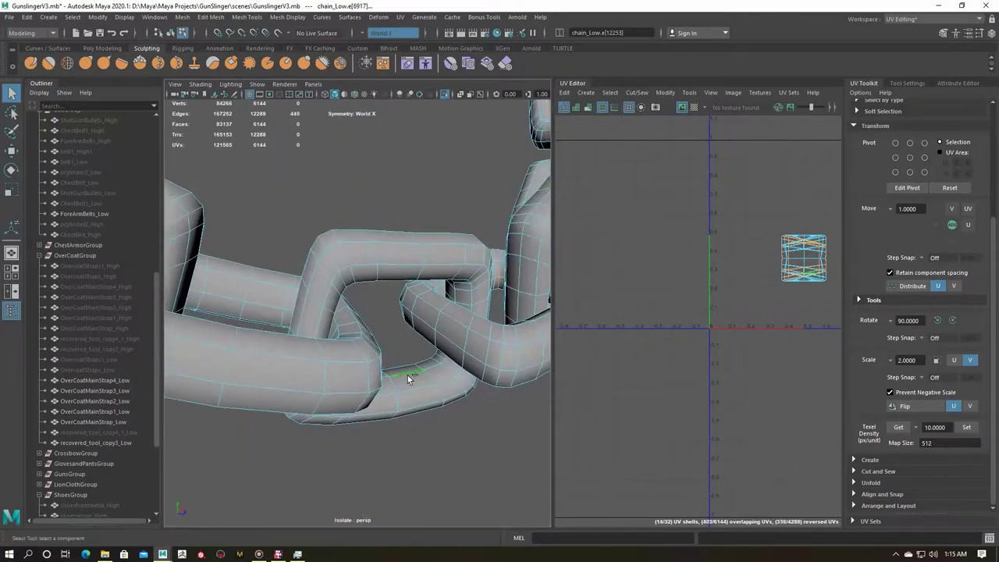
shift+double_click(352, 334)
mouse_move(353, 334)
alt+mouse_down()
mouse_move(369, 380)
mouse_move(346, 401)
mouse_move(347, 390)
alt+mouse_up()
shift+double_click(320, 372)
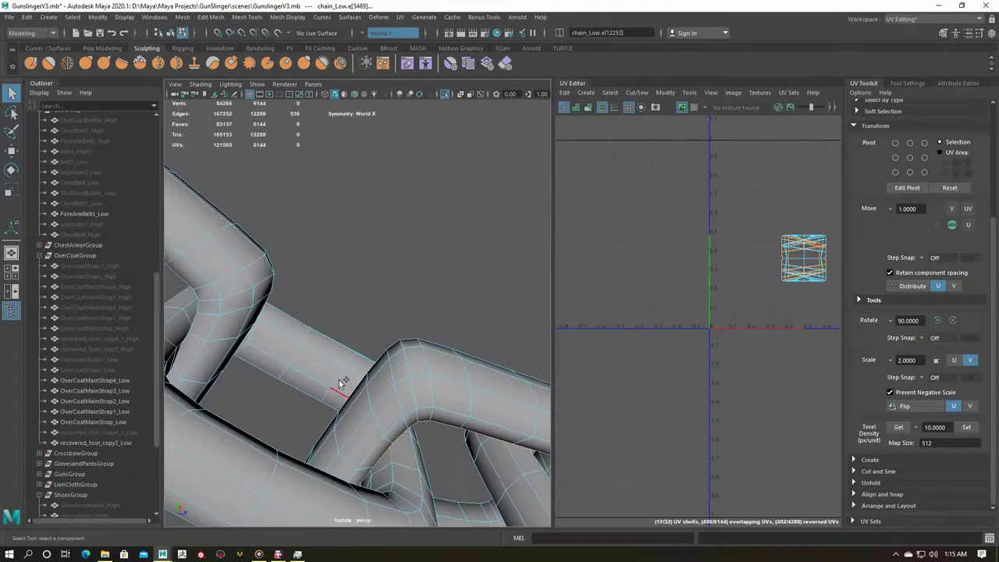
Add a seam edge loop on each remaining chain link, through to the last link.
alt+drag(277, 350, 291, 338)
scroll(275, 343, down, 5)
scroll(328, 381, up, 5)
shift+double_click(326, 420)
scroll(297, 393, up, 3)
mouse_move(297, 393)
alt+middle_down()
mouse_move(321, 377)
mouse_move(312, 406)
mouse_move(278, 305)
mouse_move(297, 406)
mouse_move(329, 455)
mouse_move(337, 403)
alt+middle_up()
shift+double_click(265, 306)
shift+double_click(329, 455)
shift+double_click(316, 446)
shift+double_click(359, 433)
mouse_move(304, 358)
alt+middle_down()
mouse_move(268, 312)
mouse_move(312, 457)
mouse_move(270, 409)
alt+middle_up()
shift+double_click(267, 312)
shift+double_click(312, 457)
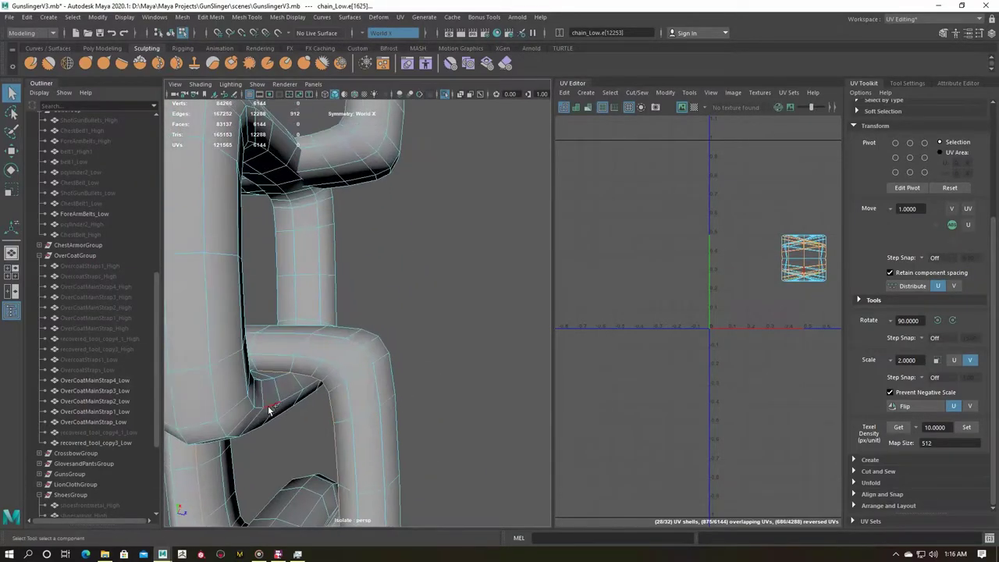
shift+double_click(256, 382)
alt+drag(256, 383, 272, 340)
shift+double_click(337, 293)
alt+drag(337, 293, 321, 360)
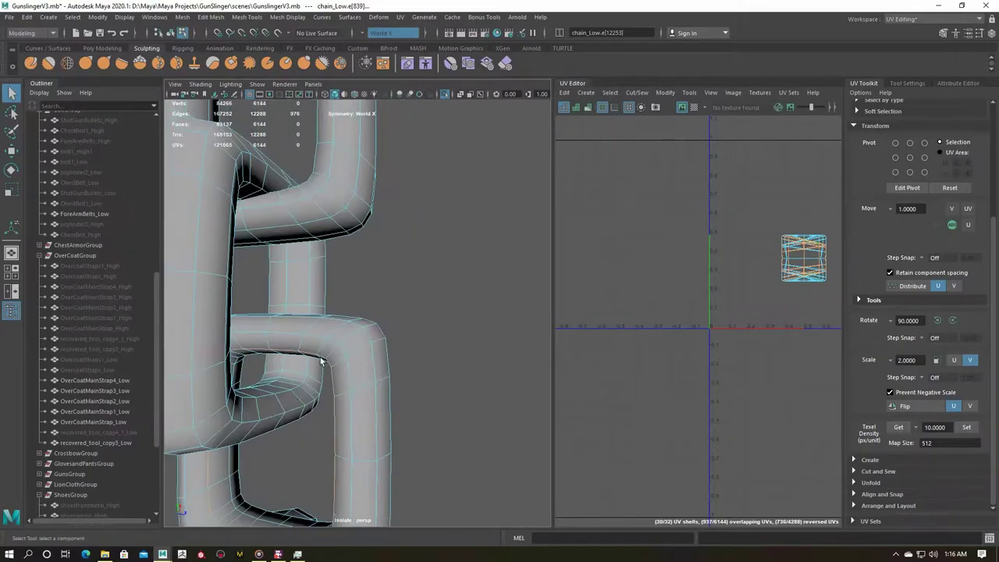
shift+double_click(232, 409)
alt+drag(233, 409, 327, 376)
Cut, unfold and lay out the chain's 33 UV shells, check the checker map, then hide it.
mouse_move(679, 248)
shift+right_down()
mouse_move(641, 233)
mouse_move(685, 257)
shift+right_up()
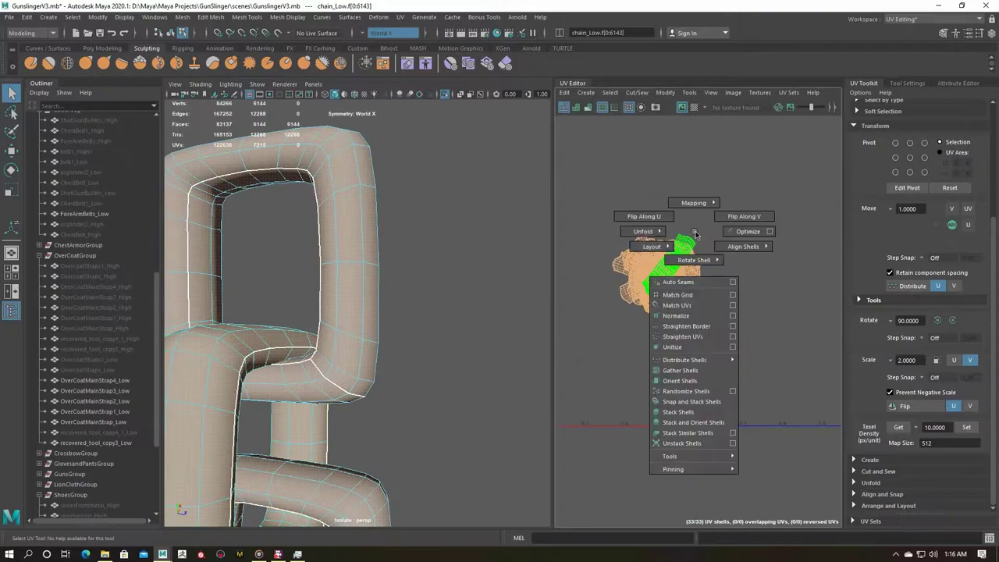
click(965, 427)
key(F8)
key(f)
scroll(468, 397, up, 5)
click(691, 106)
click(691, 107)
key(ctrl+1)
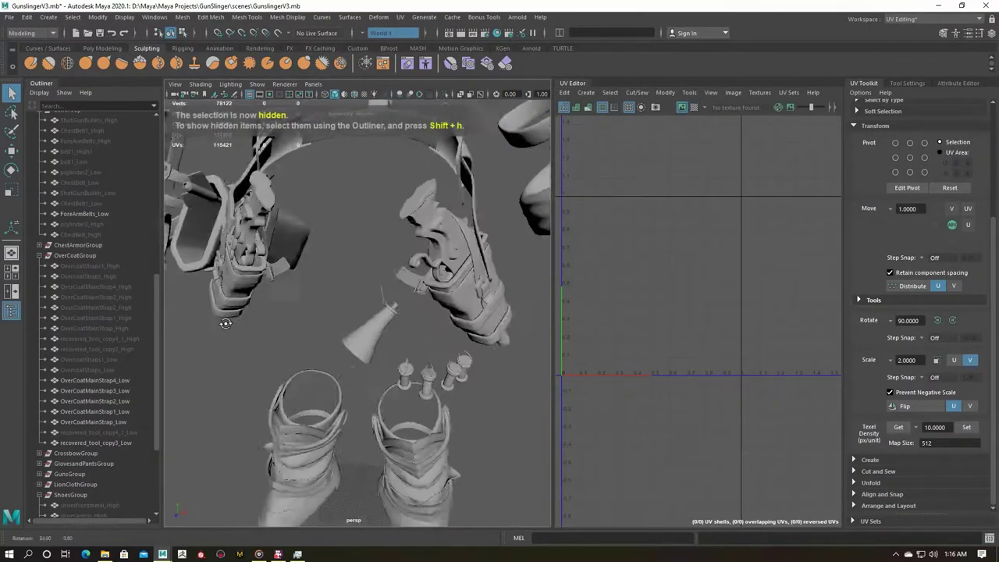
Save the scene, isolate OverCoatMainStrap3_Low and select an edge ring along it.
key(a)
key(ctrl+s)
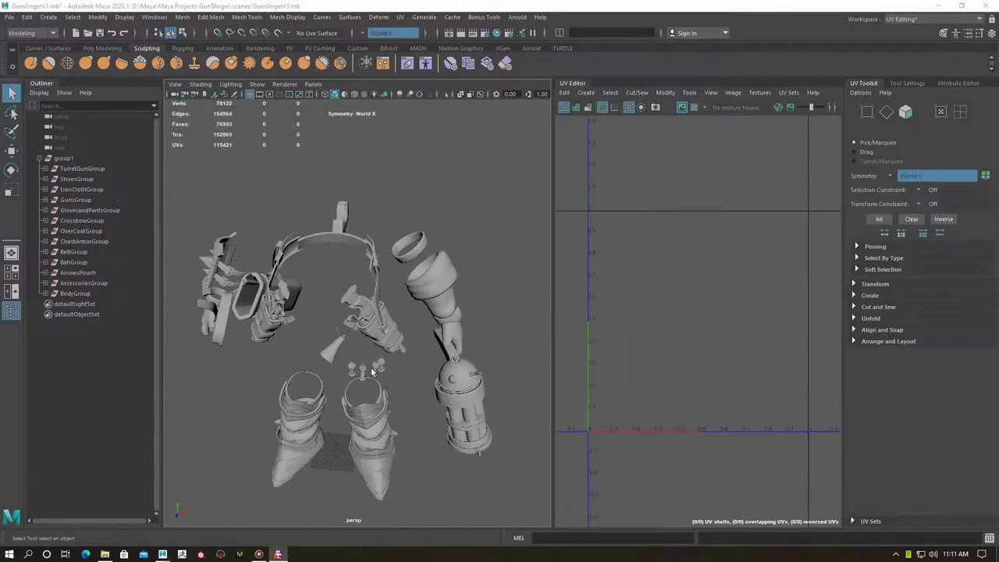
click(245, 330)
key(f)
key(ctrl+1)
alt+drag(351, 414, 368, 364)
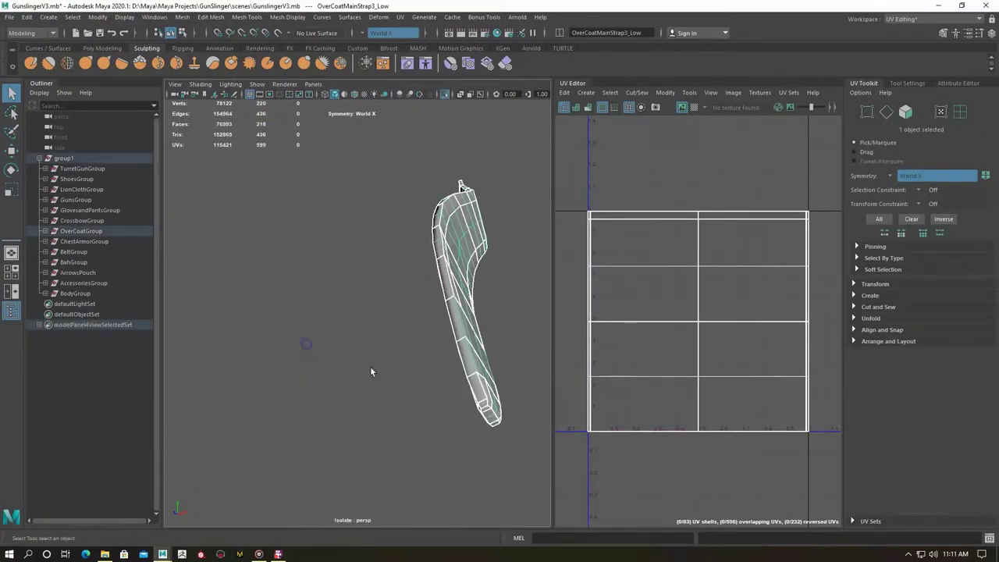
key(f)
key(F10)
mouse_move(341, 337)
shift+right_down()
mouse_move(331, 338)
mouse_move(446, 337)
shift+right_up()
Bevel the strap's selected edges, widening the bevel to a 0.72 fraction.
key(r)
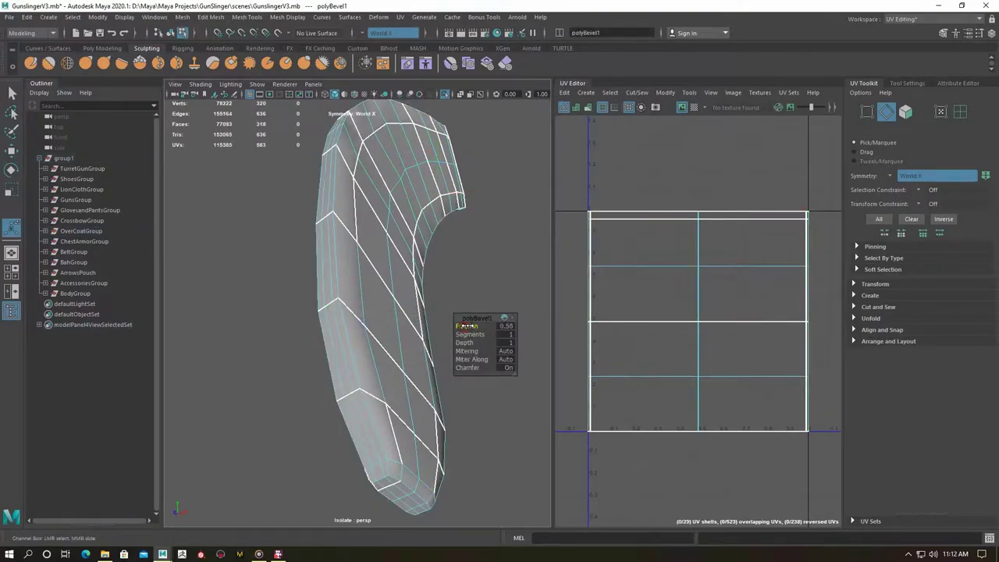
click(320, 353)
alt+drag(319, 357, 334, 337)
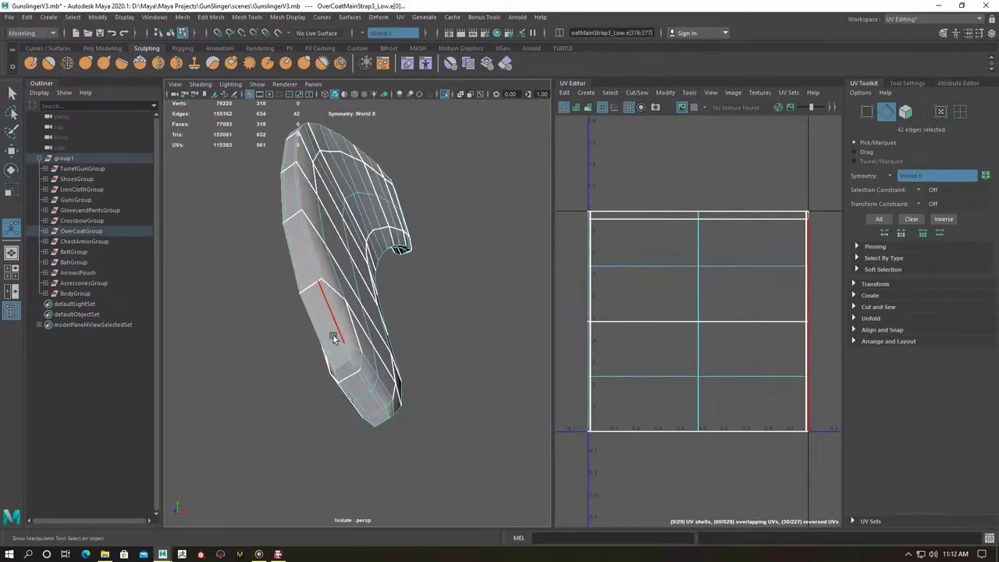
click(340, 334)
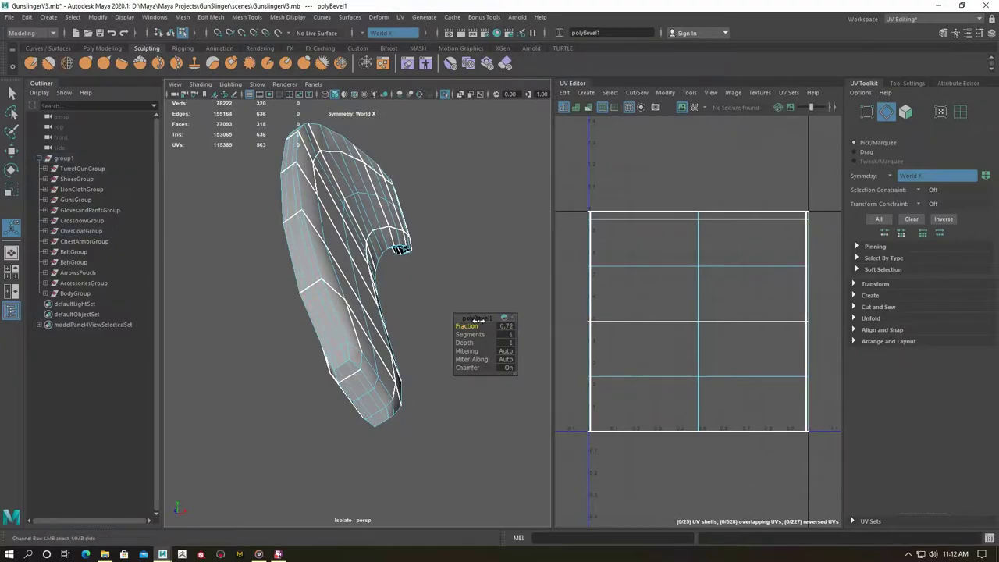
double_click(314, 303)
mouse_move(313, 303)
alt+mouse_down()
mouse_move(274, 330)
mouse_move(334, 380)
mouse_move(383, 162)
mouse_move(357, 327)
alt+mouse_up()
key(F8)
Make the high-poly strap a live surface and reselect the low-poly strap for editing.
click(351, 290)
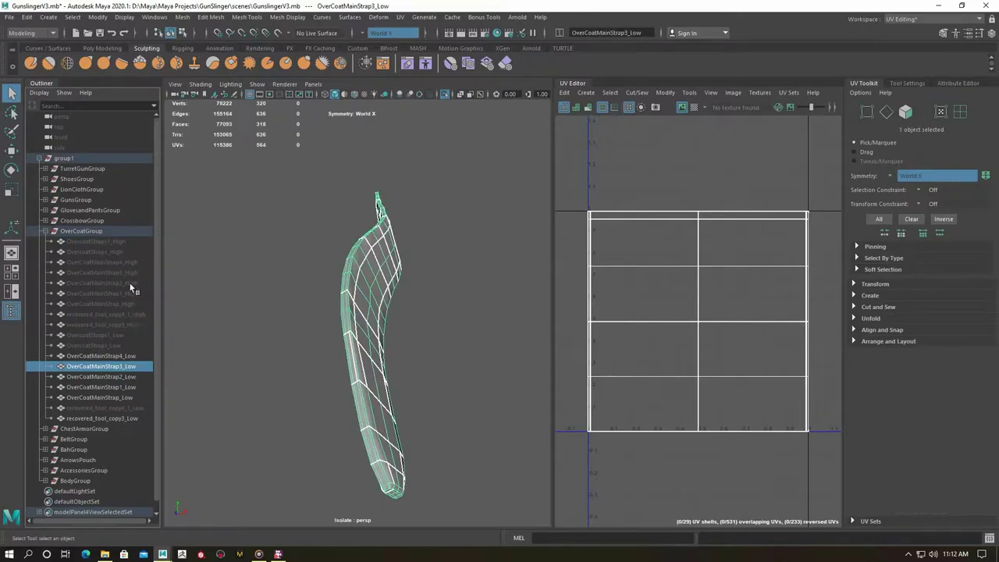
scroll(345, 368, up, 5)
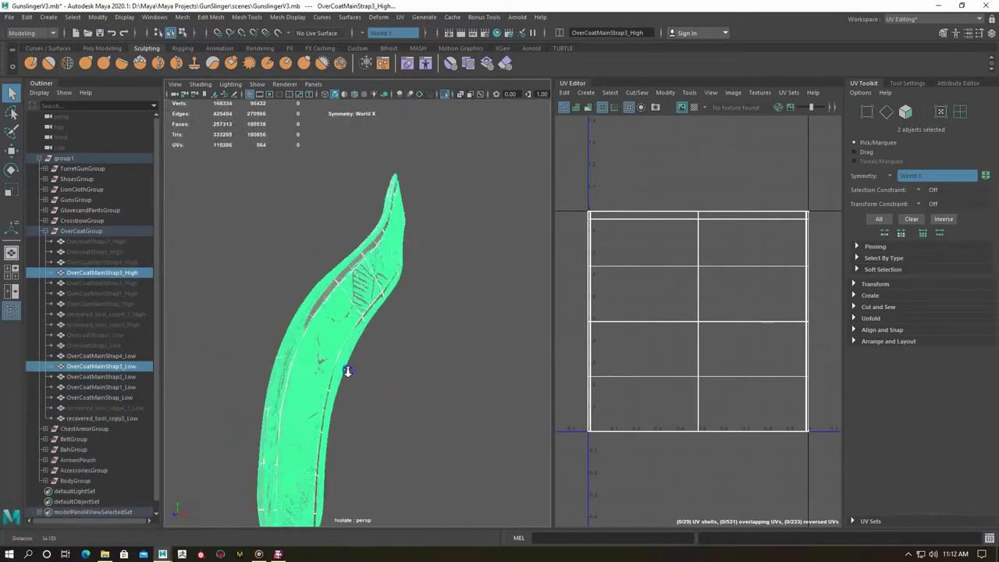
click(306, 397)
scroll(305, 396, up, 3)
right_click(281, 327)
scroll(281, 328, down, 3)
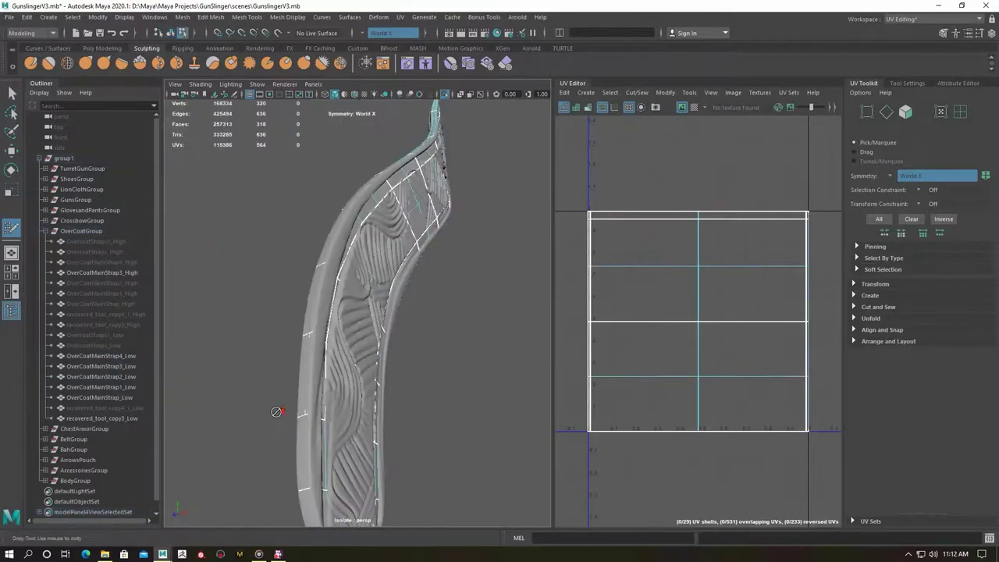
click(338, 234)
click(316, 313)
right_click(363, 191)
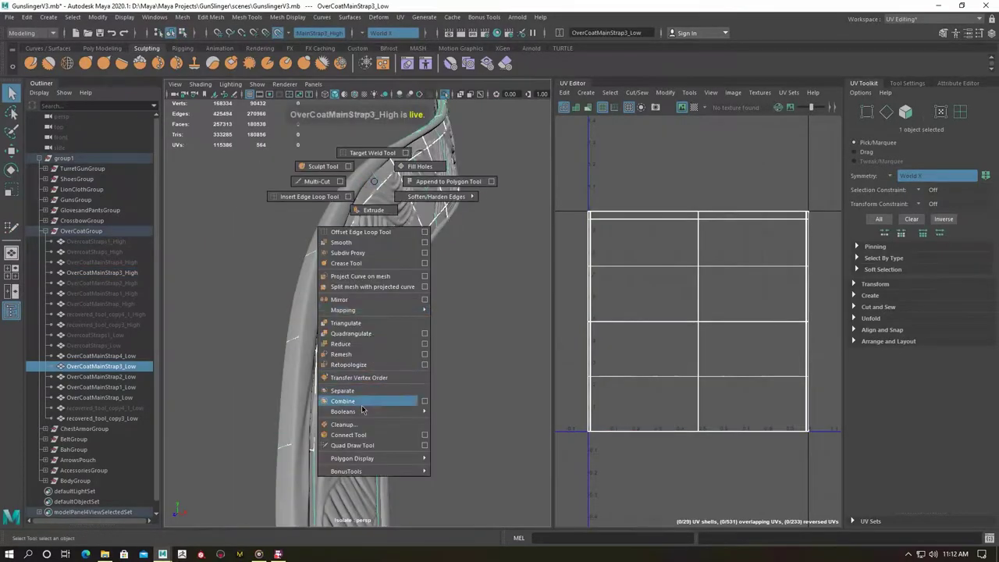
key(ctrl+1)
Inspect the strap's end against the high-poly strap and reselect the low- and high-poly straps.
alt+drag(368, 319, 408, 319)
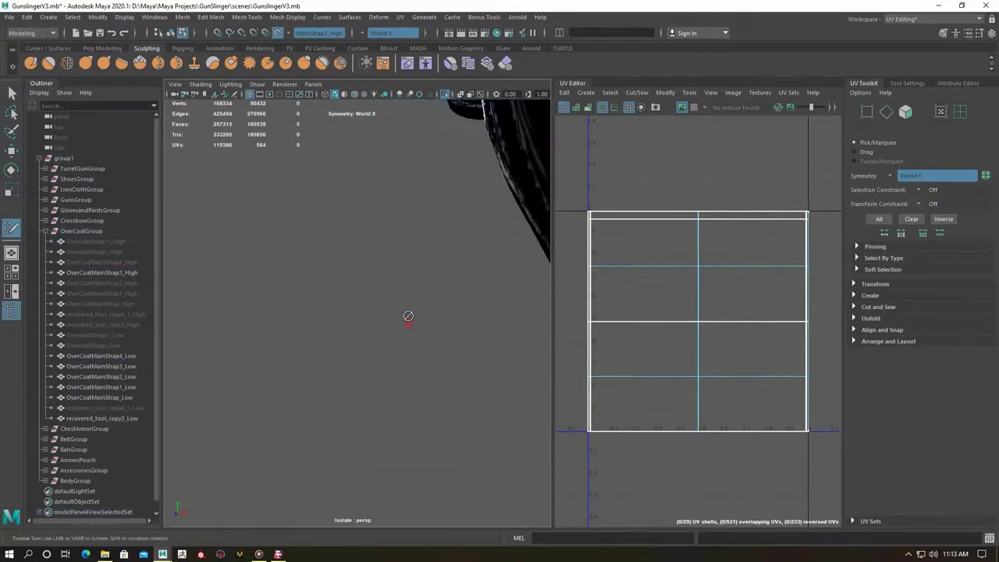
alt+middle_drag(408, 319, 404, 291)
mouse_move(405, 292)
alt+mouse_down()
mouse_move(345, 297)
mouse_move(312, 286)
alt+mouse_up()
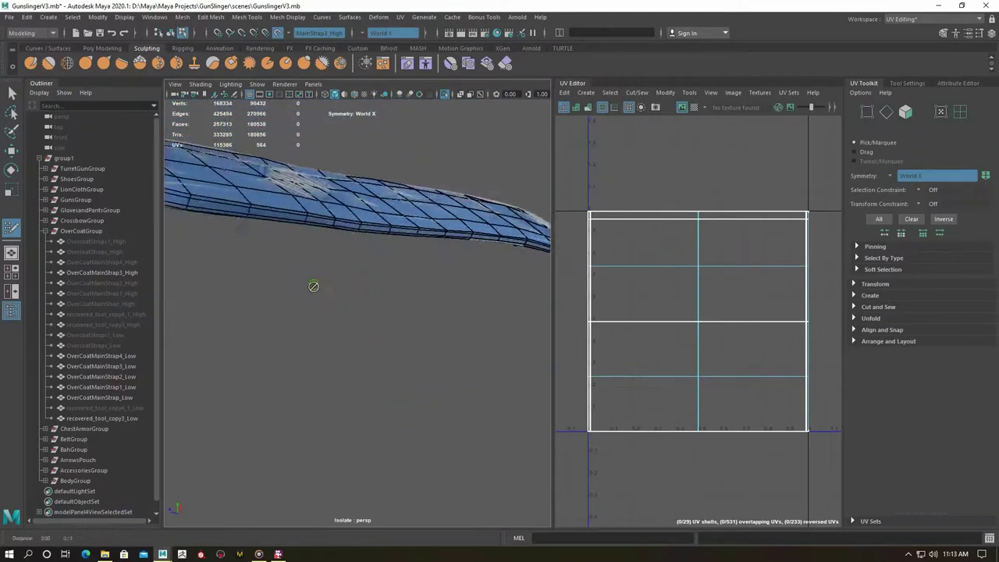
alt+right_drag(312, 286, 318, 332)
mouse_move(349, 357)
alt+mouse_down()
mouse_move(290, 296)
mouse_move(335, 283)
mouse_move(417, 419)
alt+mouse_up()
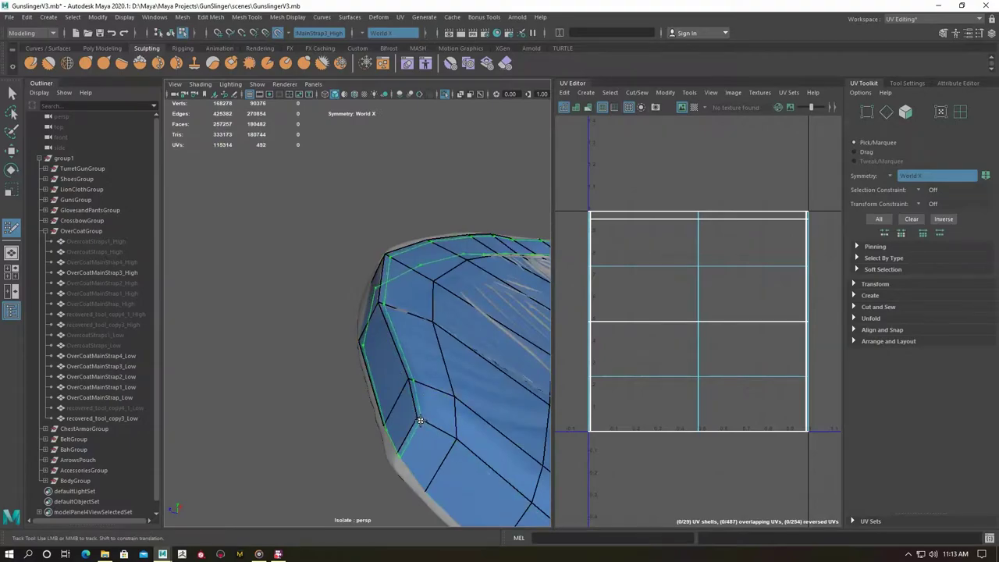
mouse_move(401, 364)
alt+mouse_down()
mouse_move(421, 345)
mouse_move(305, 263)
mouse_move(381, 315)
alt+mouse_up()
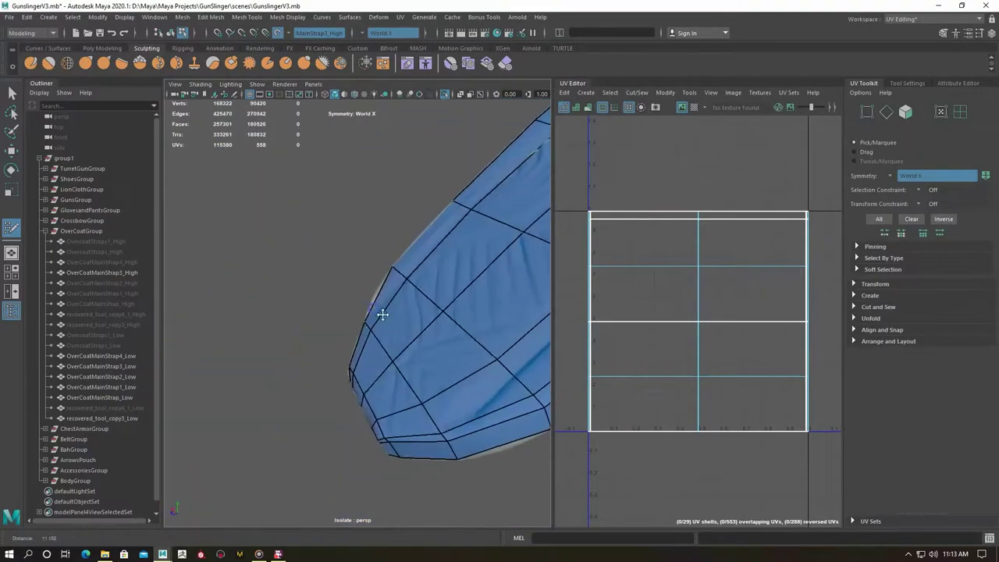
alt+right_drag(381, 315, 495, 339)
mouse_move(469, 374)
alt+mouse_down()
mouse_move(414, 352)
mouse_move(437, 296)
mouse_move(422, 335)
alt+mouse_up()
alt+right_drag(421, 335, 249, 331)
click(364, 281)
mouse_move(526, 274)
alt+mouse_down()
mouse_move(297, 291)
mouse_move(390, 379)
mouse_move(306, 321)
mouse_move(348, 328)
alt+mouse_up()
click(348, 328)
Apply texel density 10 to the third overcoat strap's UV shells.
key(ctrl+h)
click(403, 351)
alt+drag(403, 351, 387, 334)
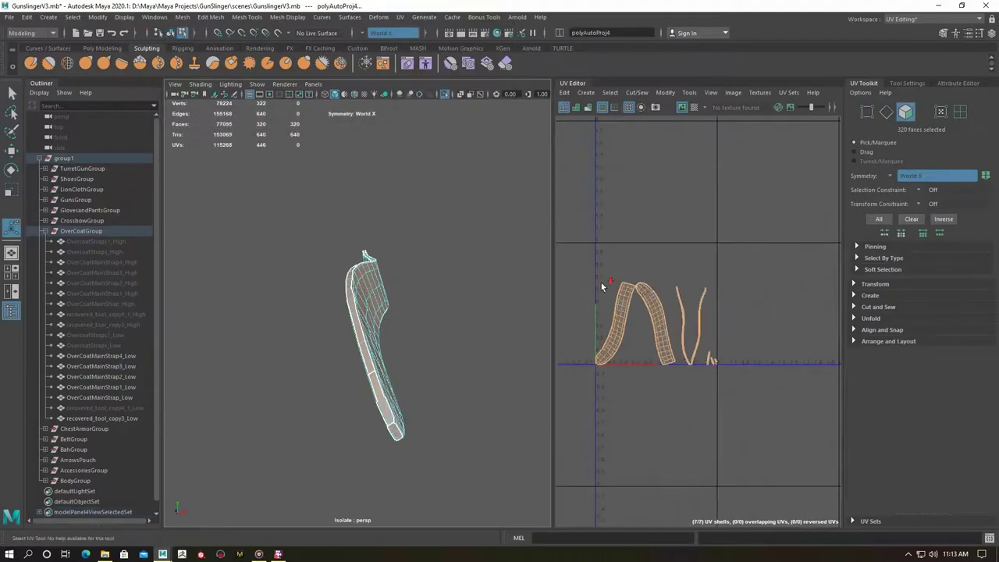
right_drag(369, 264, 364, 224)
mouse_move(364, 224)
alt+mouse_down()
mouse_move(390, 267)
mouse_move(346, 374)
mouse_move(223, 267)
mouse_move(234, 257)
alt+mouse_up()
right_drag(597, 279, 517, 339)
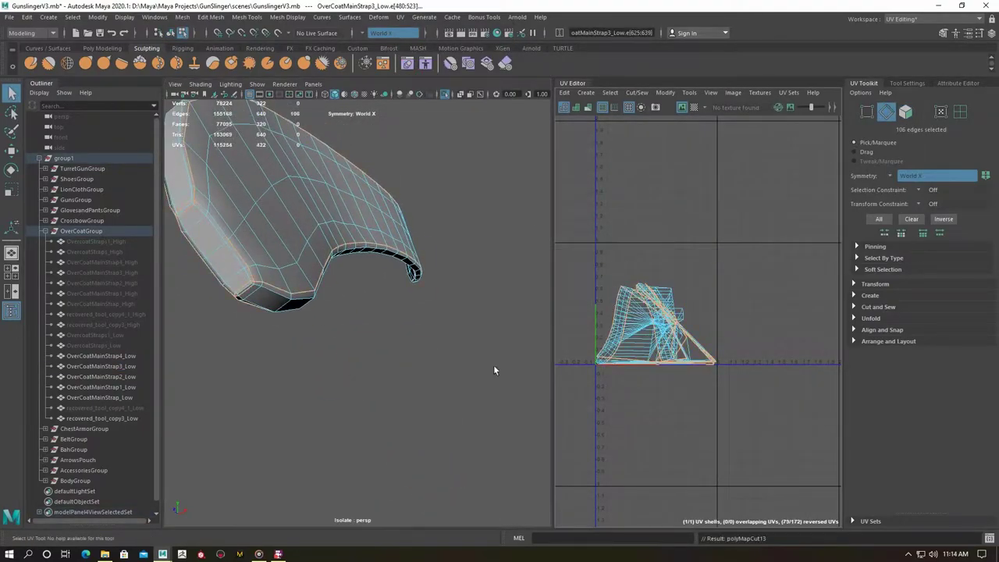
shift+right_drag(697, 276, 695, 373)
key(w)
key(ctrl+z)
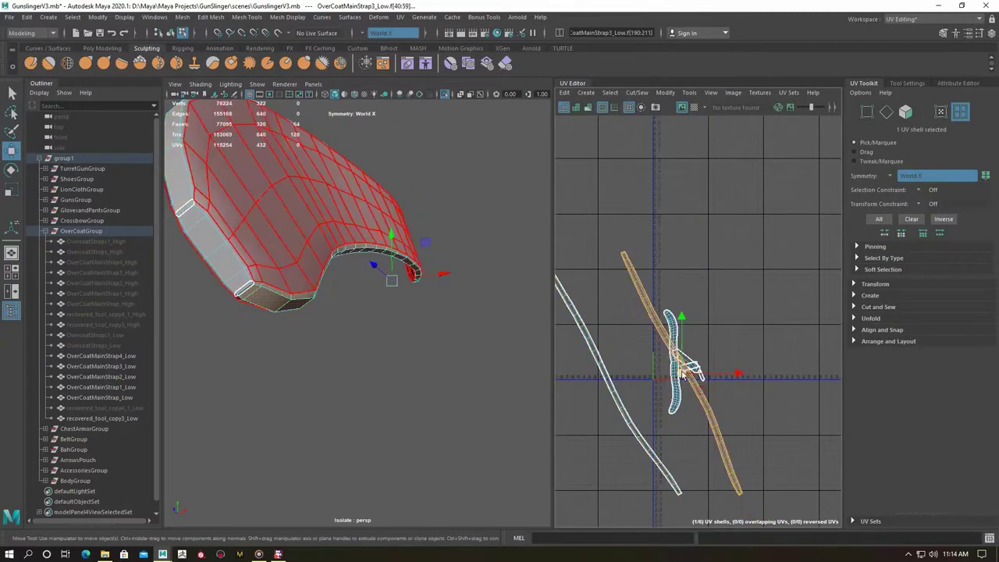
key(ctrl+z)
key(ctrl+z)
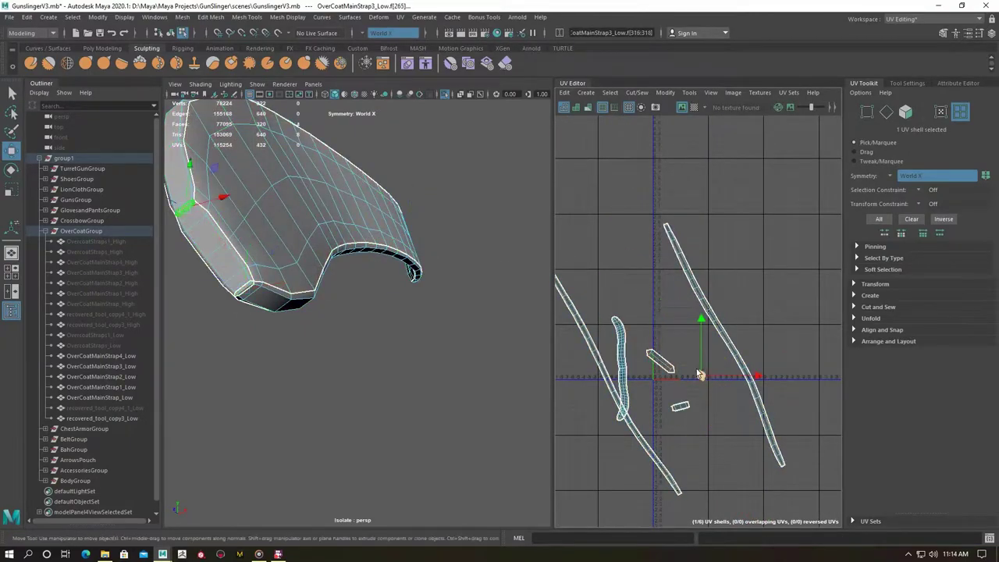
key(ctrl+z)
key(ctrl+z)
click(854, 284)
click(970, 429)
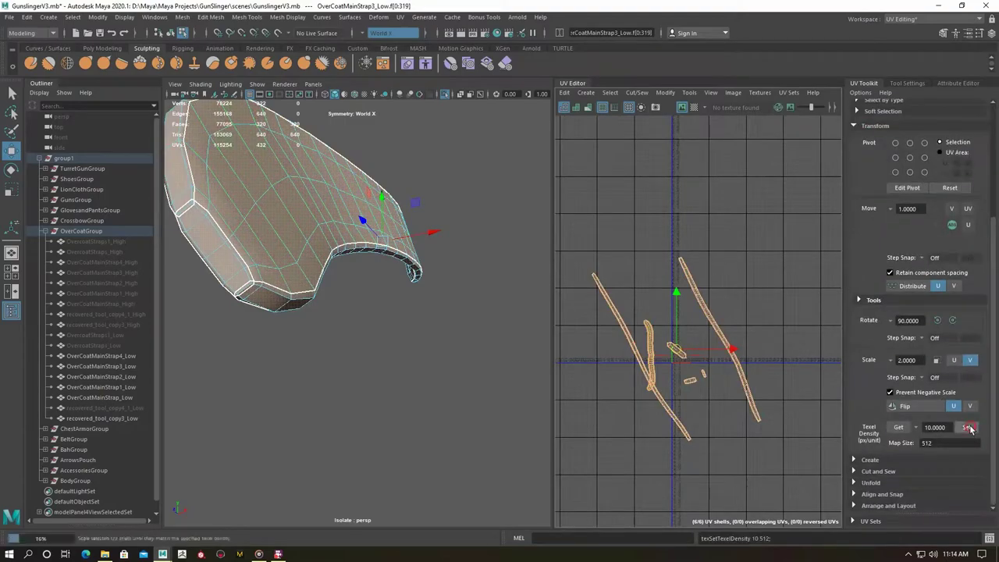
Hide the finished third strap, then isolate and frame OverCoatMainStrap_Low.
key(F8)
alt+drag(286, 305, 295, 244)
click(295, 243)
key(ctrl+1)
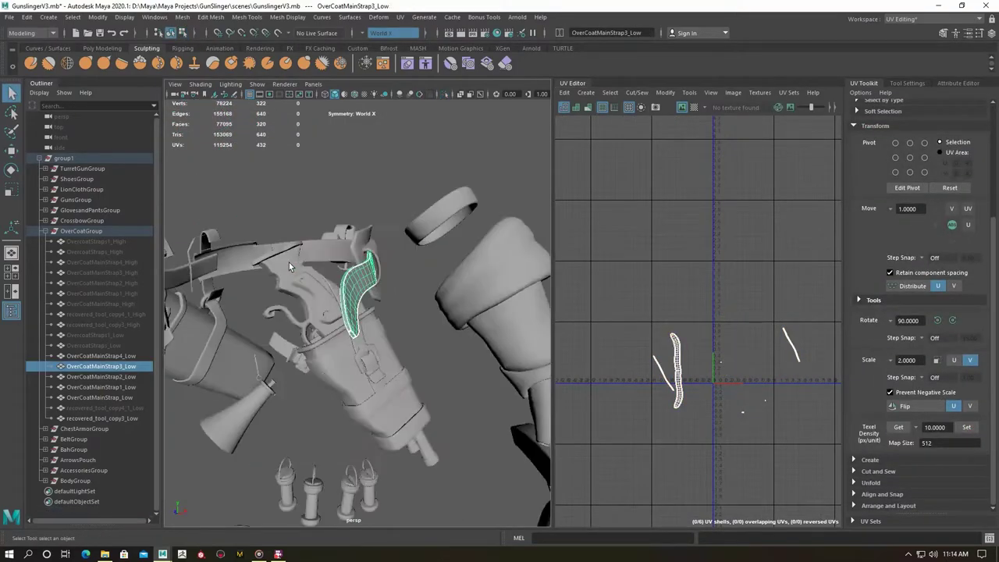
scroll(304, 273, down, 3)
key(ctrl+h)
click(367, 234)
key(ctrl+1)
key(f)
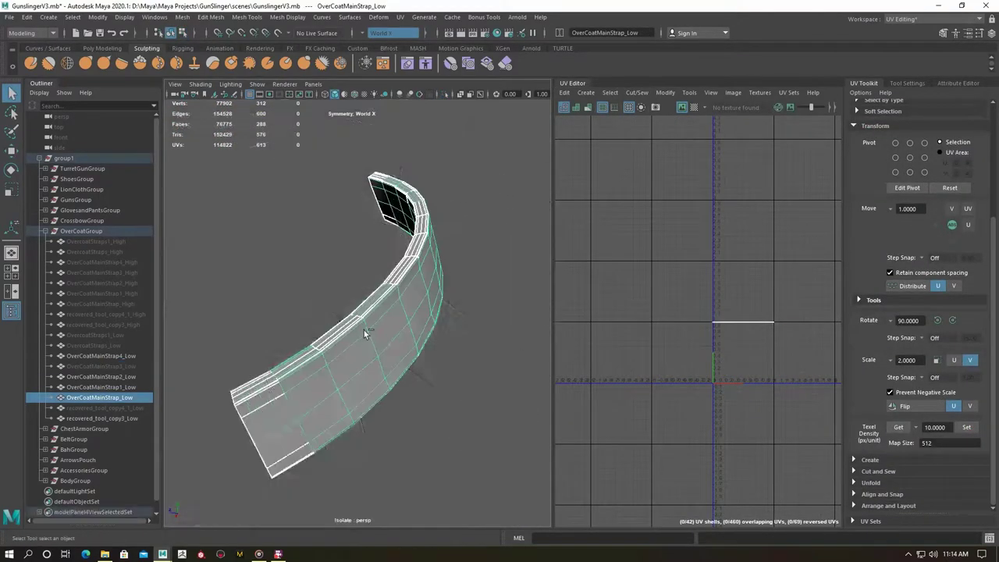
Automatic-project OverCoatMainStrap_Low, cut a seam loop, and unfold it into an upright strip.
alt+drag(364, 330, 421, 320)
right_click(723, 312)
click(332, 295)
shift+right_drag(654, 279, 687, 223)
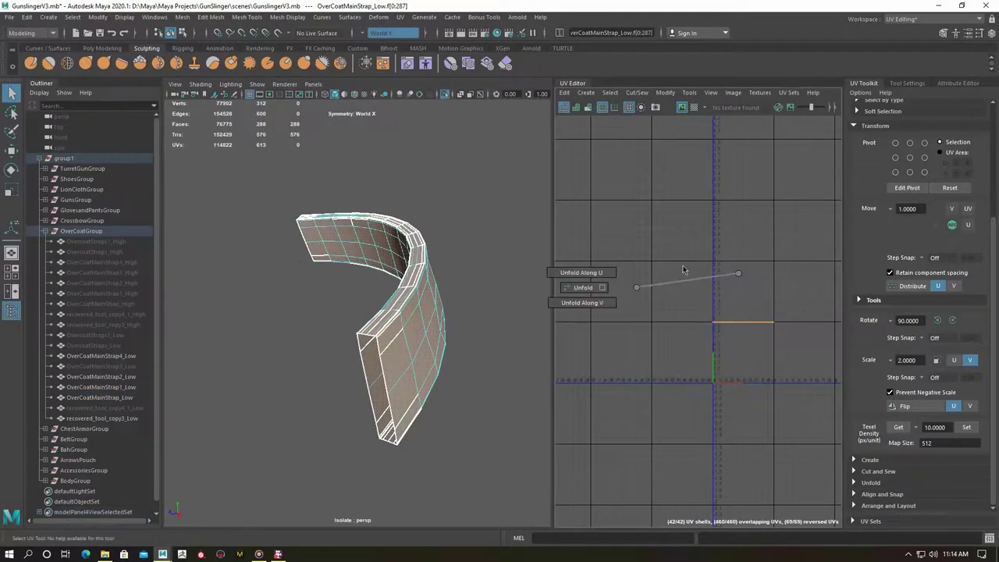
alt+drag(504, 315, 388, 325)
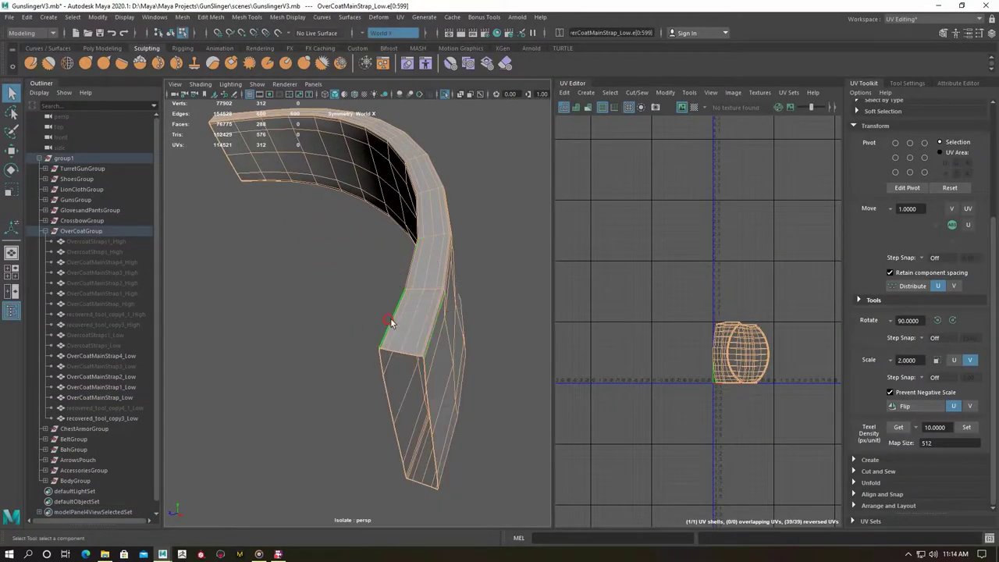
scroll(388, 326, up, 3)
double_click(452, 283)
key(ctrl+x)
shift+right_drag(612, 256, 591, 289)
mouse_move(777, 301)
shift+right_down()
mouse_move(777, 499)
mouse_move(775, 475)
shift+right_up()
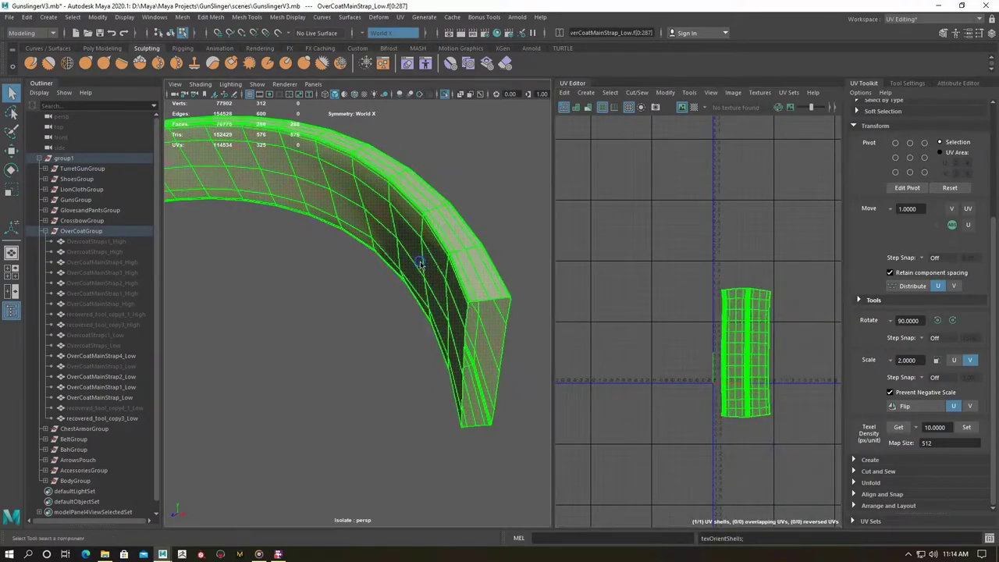
Hide OverCoatMainStrap_Low and give OverCoatMainStrap4_Low an automatic UV projection.
key(F8)
key(ctrl+h)
click(341, 287)
alt+drag(341, 287, 406, 258)
click(400, 17)
click(500, 74)
scroll(351, 273, up, 3)
key(ctrl+z)
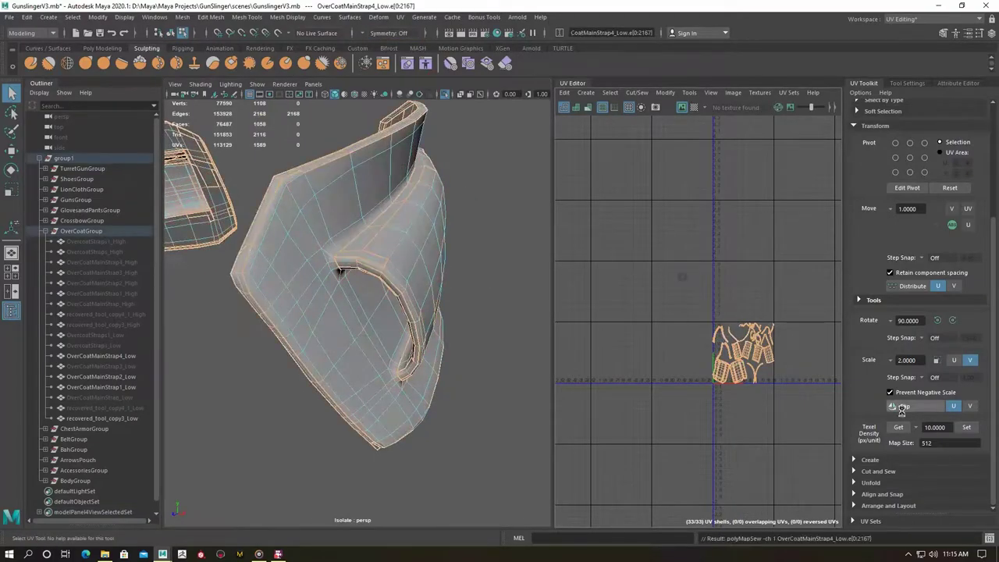
Cut the fourth strap's UVs along edge loops, including the opening, and unfold them.
scroll(337, 318, up, 5)
alt+drag(288, 252, 312, 327)
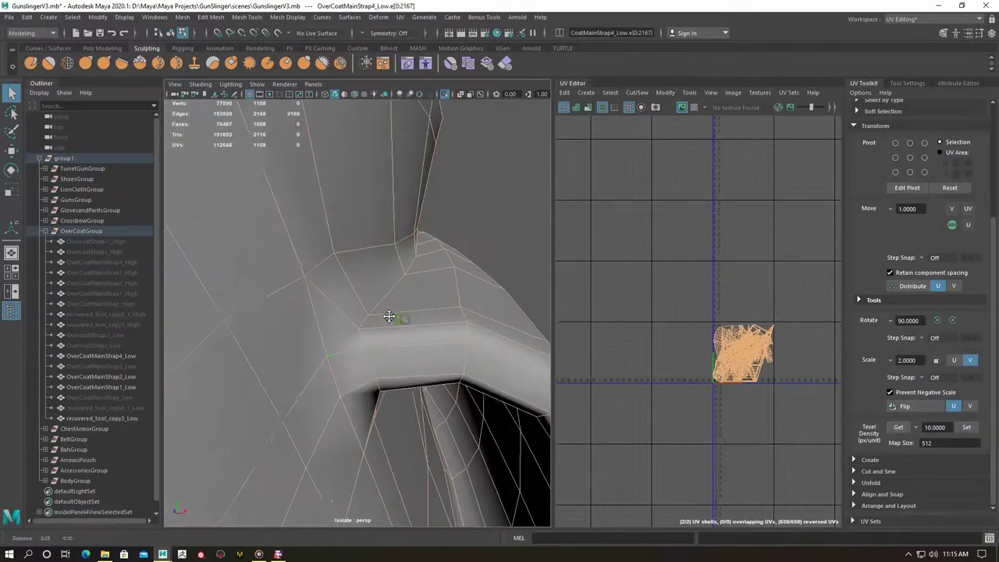
double_click(330, 398)
right_drag(323, 258, 328, 312)
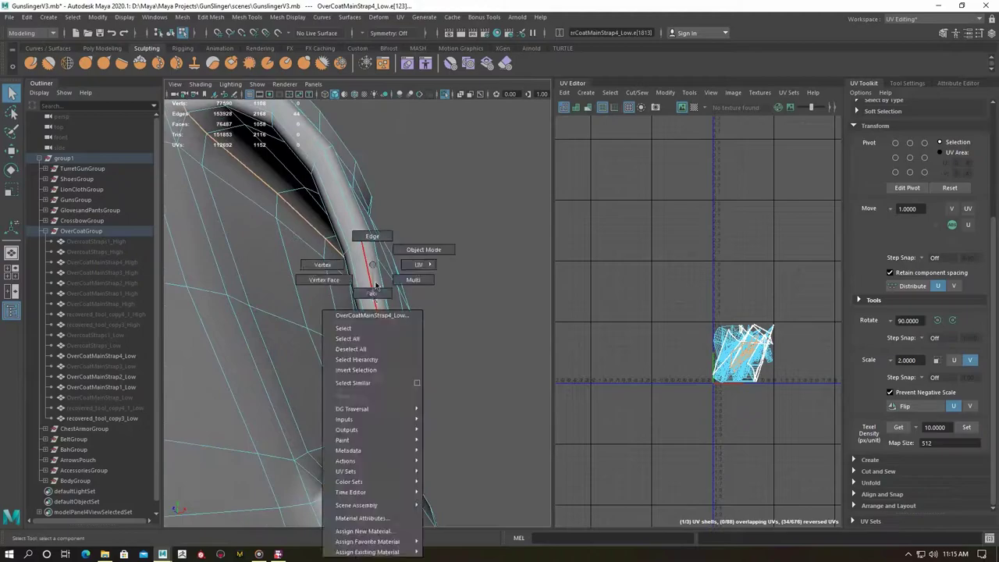
alt+drag(323, 280, 250, 234)
alt+drag(342, 383, 362, 405)
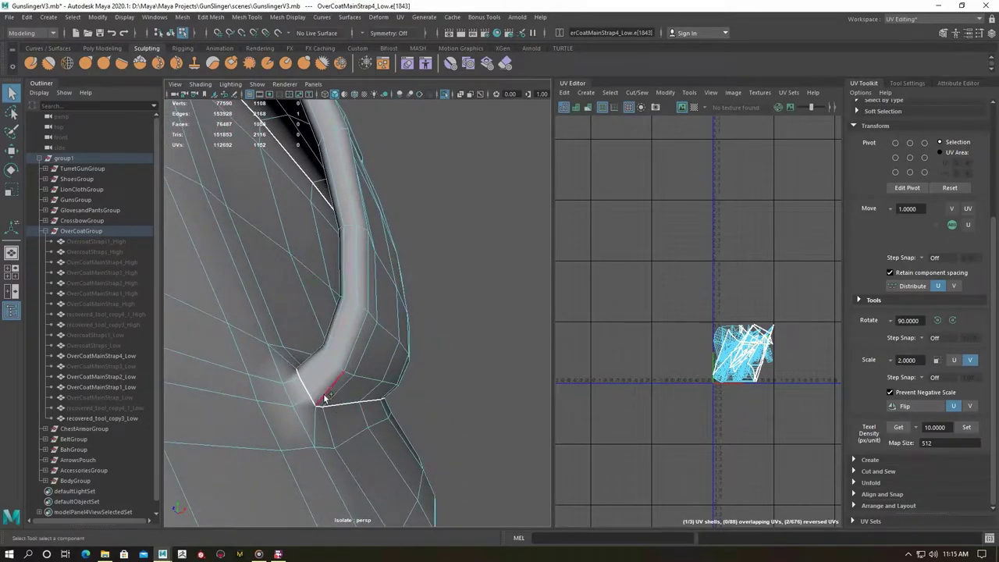
mouse_move(207, 164)
alt+mouse_down()
mouse_move(257, 260)
mouse_move(345, 234)
alt+mouse_up()
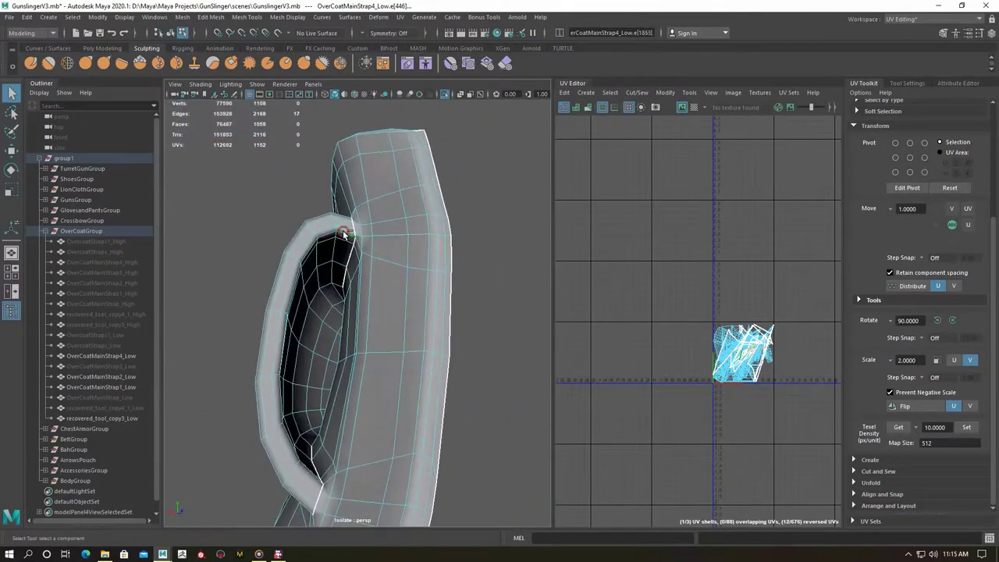
mouse_move(658, 294)
alt+mouse_down()
mouse_move(289, 390)
mouse_move(284, 335)
mouse_move(246, 239)
alt+mouse_up()
scroll(265, 257, up, 3)
double_click(245, 226)
shift+click(269, 343)
ctrl+right_drag(613, 297, 736, 297)
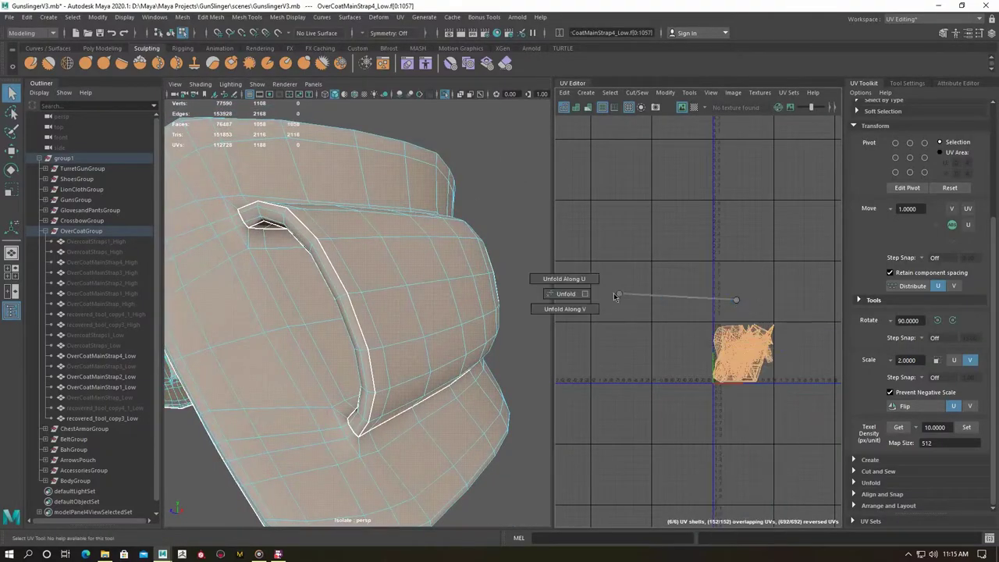
Select the fourth strap's UV shells and unfold and lay them out.
key(w)
scroll(396, 341, down, 3)
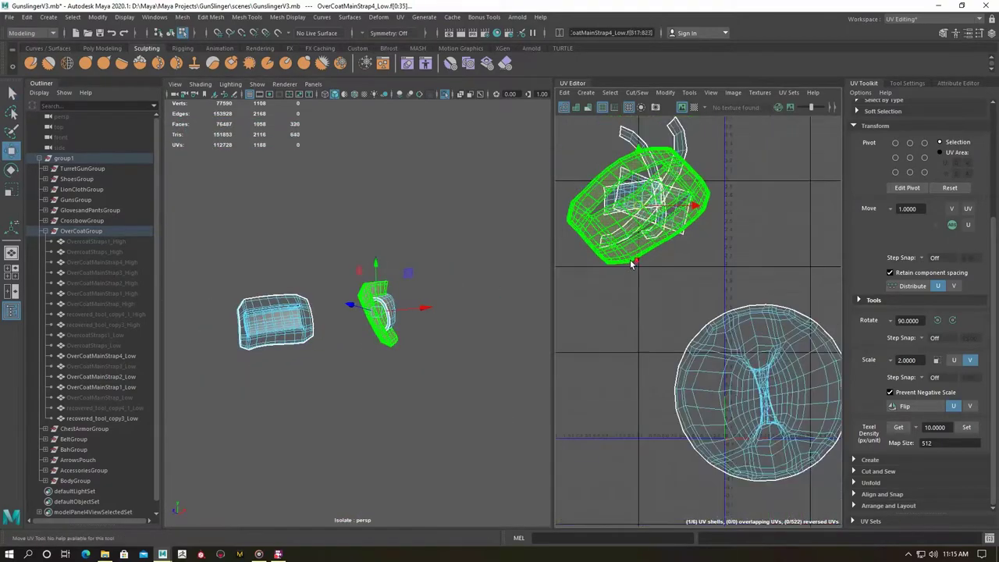
scroll(644, 199, down, 5)
mouse_move(645, 199)
shift+right_down()
mouse_move(686, 187)
mouse_move(653, 183)
shift+right_up()
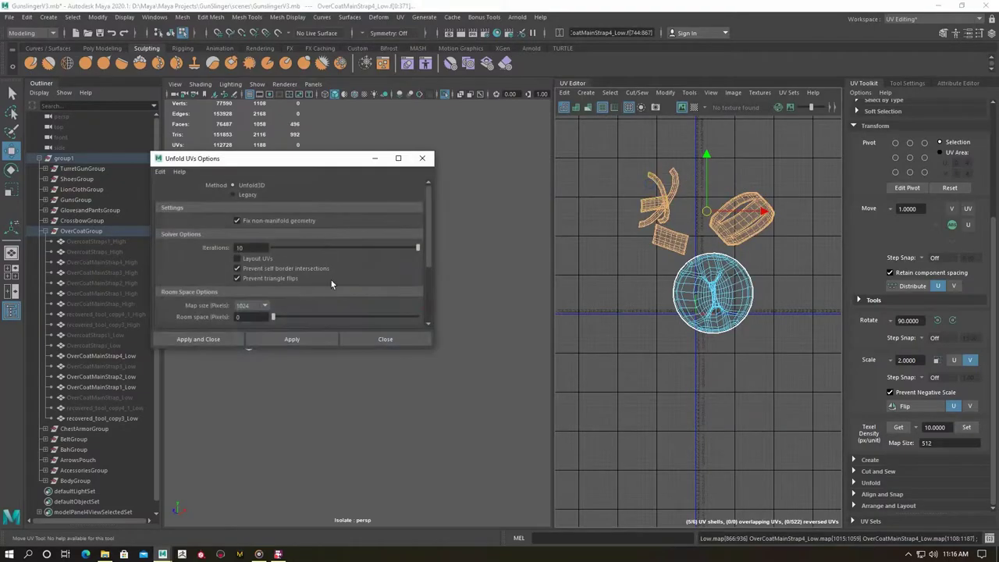
click(218, 339)
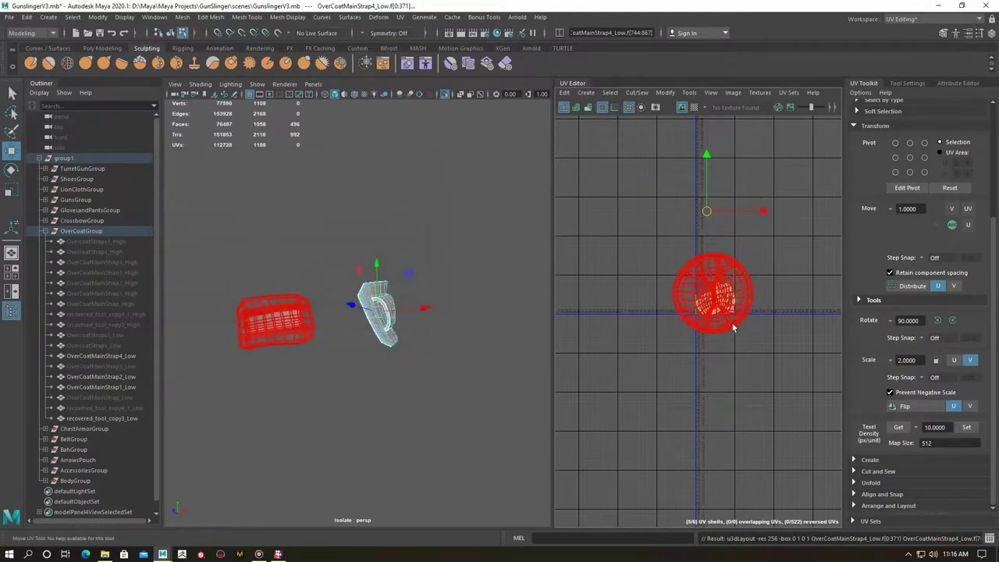
shift+right_drag(648, 217, 703, 305)
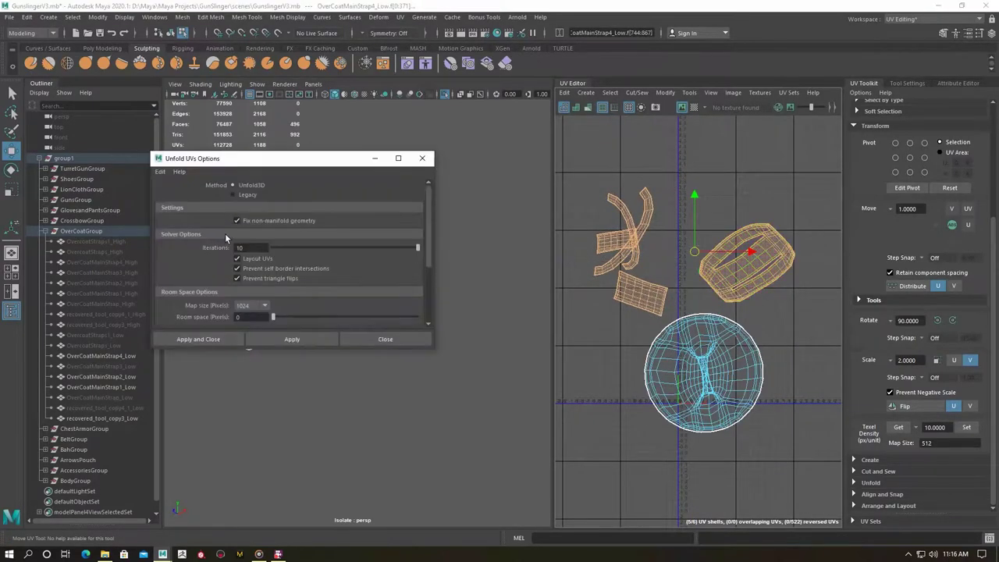
click(222, 341)
click(712, 363)
Select extra seam edges at the fourth strap's corner and base.
right_drag(357, 268, 360, 200)
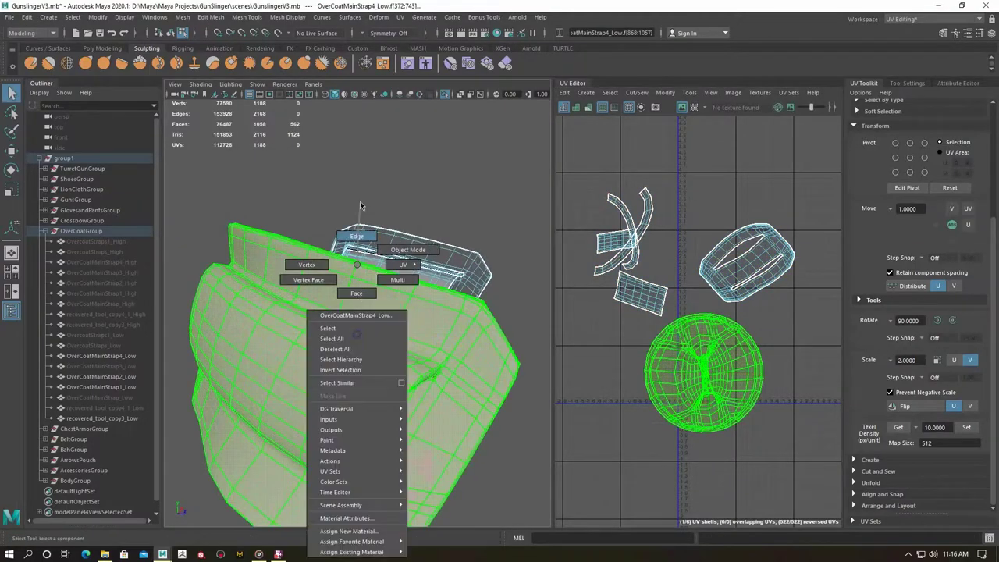
scroll(360, 201, up, 5)
scroll(443, 251, up, 3)
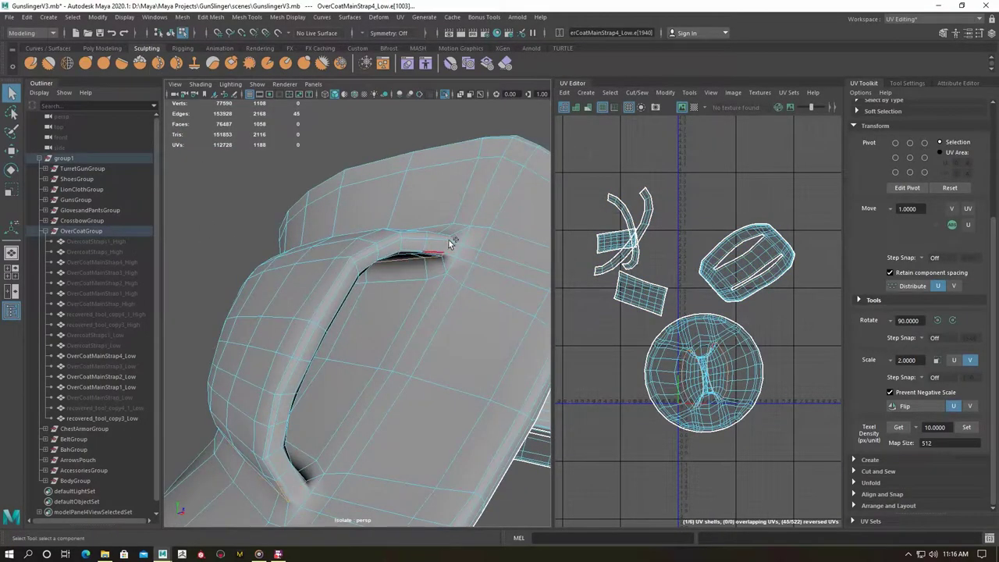
scroll(390, 395, down, 5)
scroll(453, 374, up, 5)
mouse_move(452, 375)
alt+mouse_down()
mouse_move(343, 439)
mouse_move(305, 413)
mouse_move(220, 272)
alt+mouse_up()
double_click(220, 272)
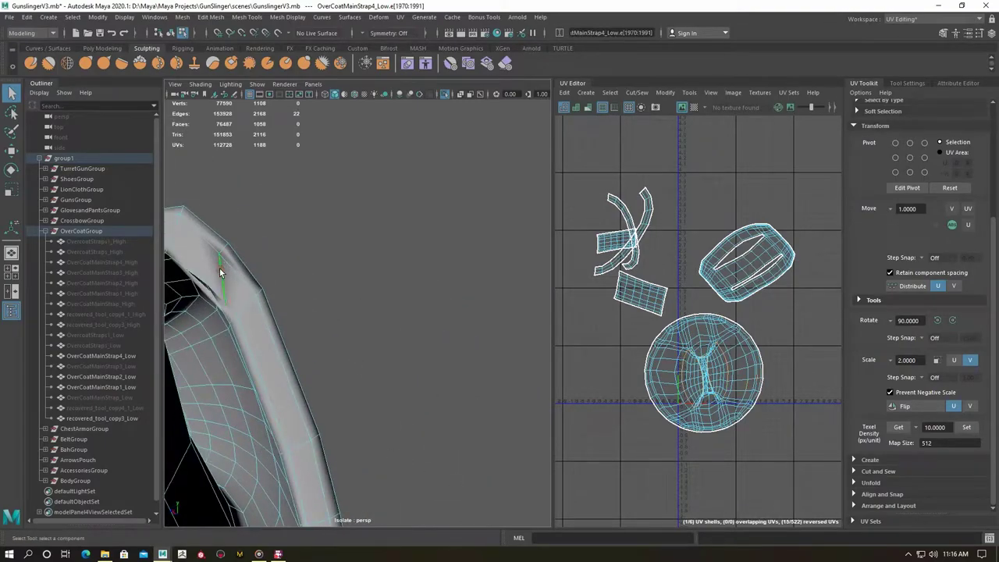
shift+right_drag(220, 258, 212, 368)
mouse_move(239, 290)
alt+mouse_down()
mouse_move(239, 252)
mouse_move(251, 459)
mouse_move(225, 221)
mouse_move(292, 412)
alt+mouse_up()
click(225, 221)
click(292, 412)
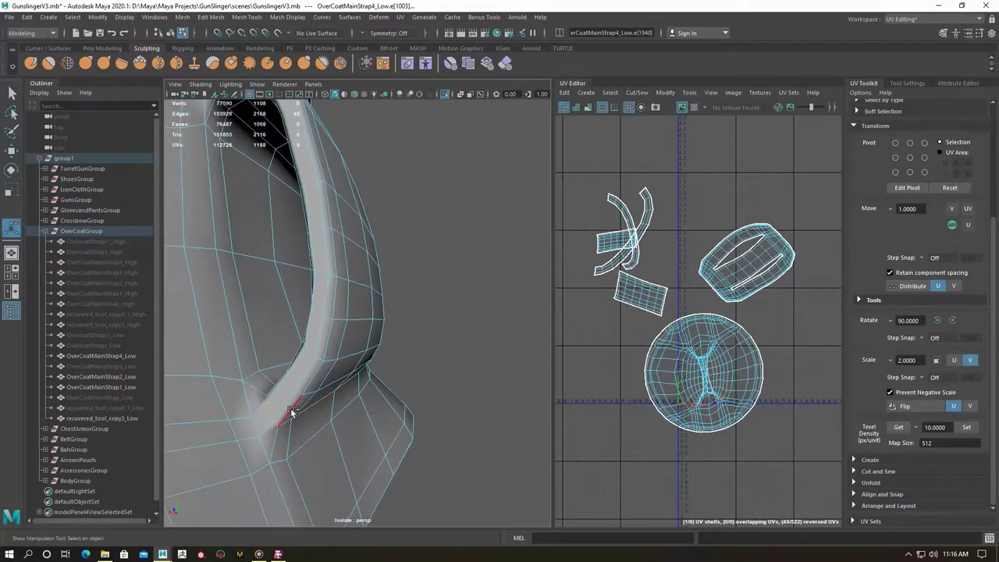
mouse_move(285, 326)
alt+mouse_down()
mouse_move(283, 223)
mouse_move(319, 310)
mouse_move(273, 281)
mouse_move(260, 367)
mouse_move(376, 319)
mouse_move(268, 424)
mouse_move(335, 397)
mouse_move(509, 255)
alt+mouse_up()
click(289, 427)
Lay out the fourth strap's UV shells, verify them with the checker pattern, and hide it.
right_drag(778, 367, 733, 350)
shift+right_click(702, 327)
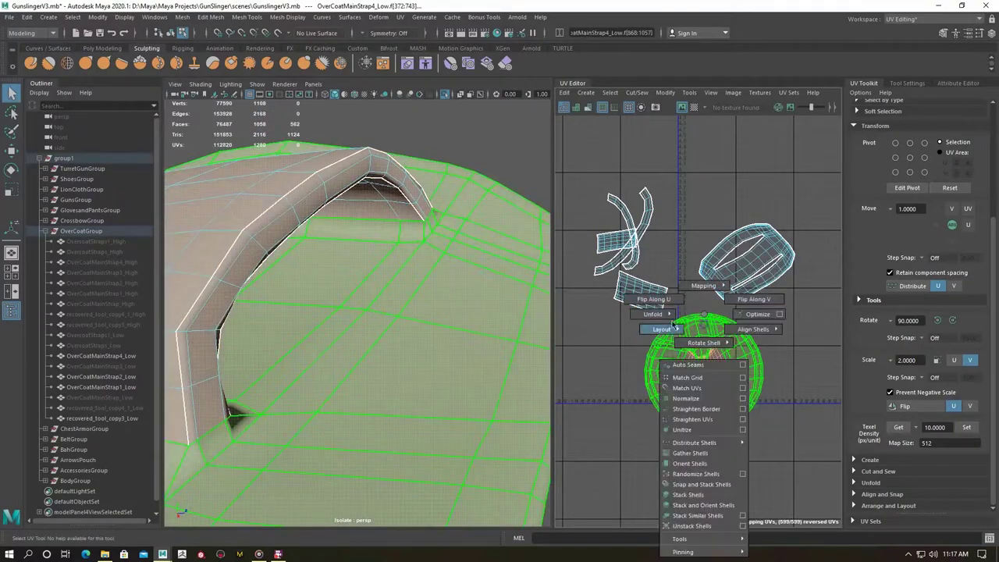
click(634, 274)
click(683, 107)
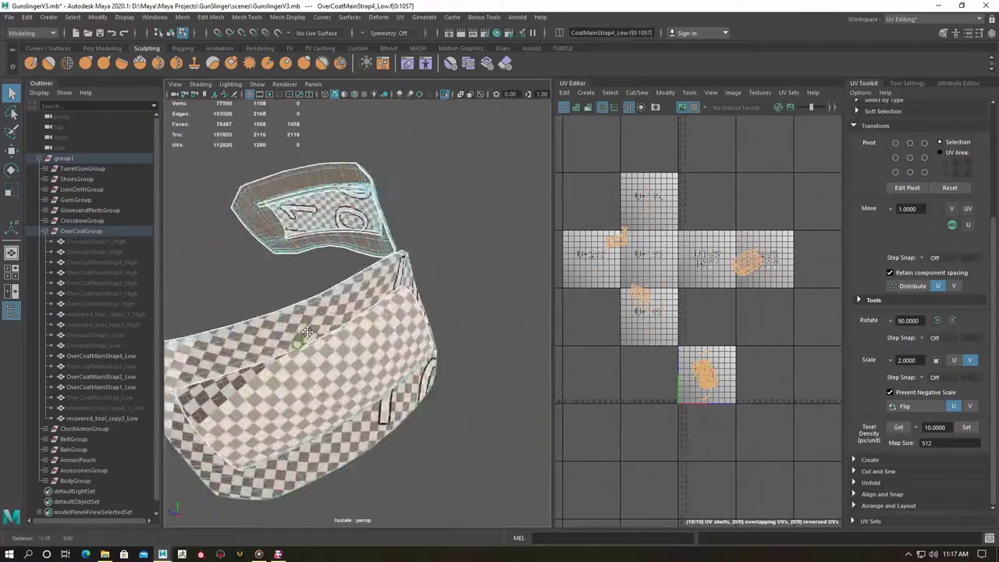
alt+drag(308, 332, 333, 302)
click(332, 302)
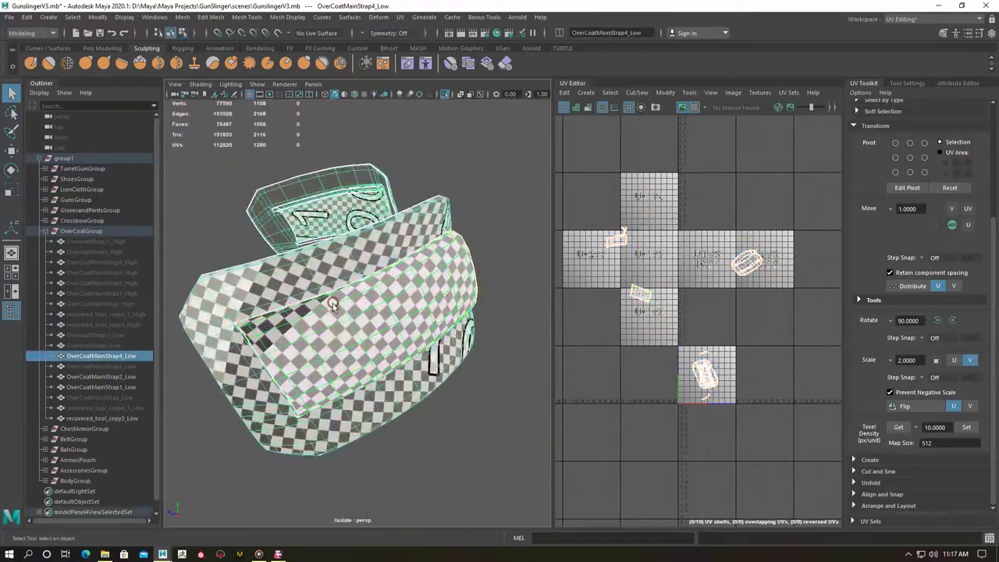
click(692, 107)
key(ctrl+1)
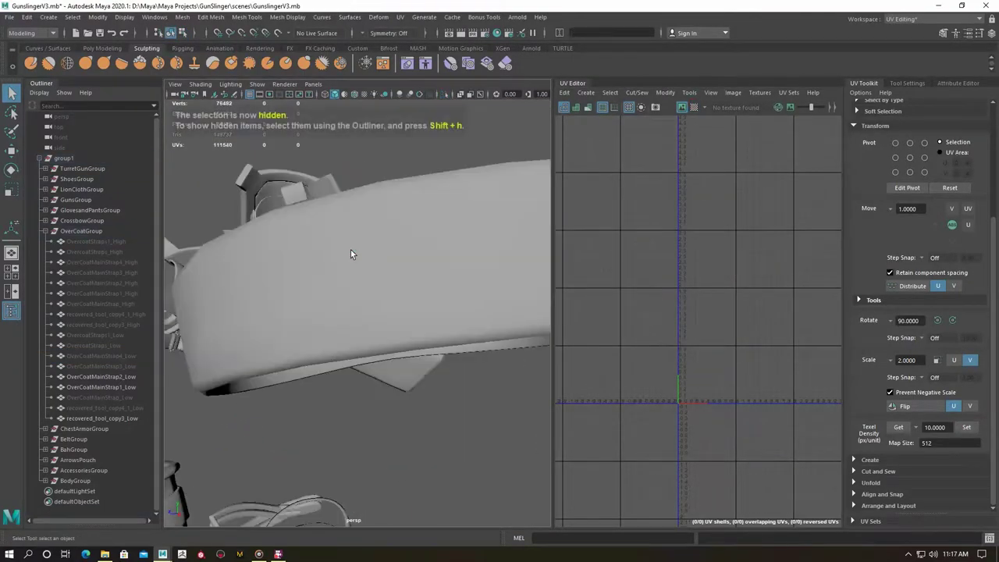
Frame the ring and create new automatic UV shells for it.
click(328, 289)
key(f)
alt+drag(310, 270, 444, 299)
click(401, 19)
click(421, 62)
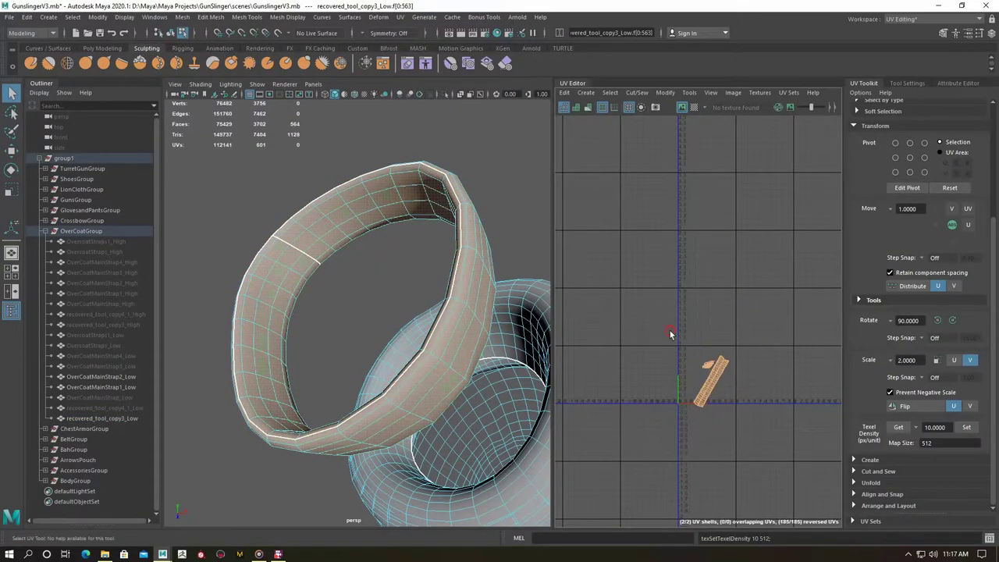
scroll(372, 326, down, 5)
scroll(330, 286, up, 5)
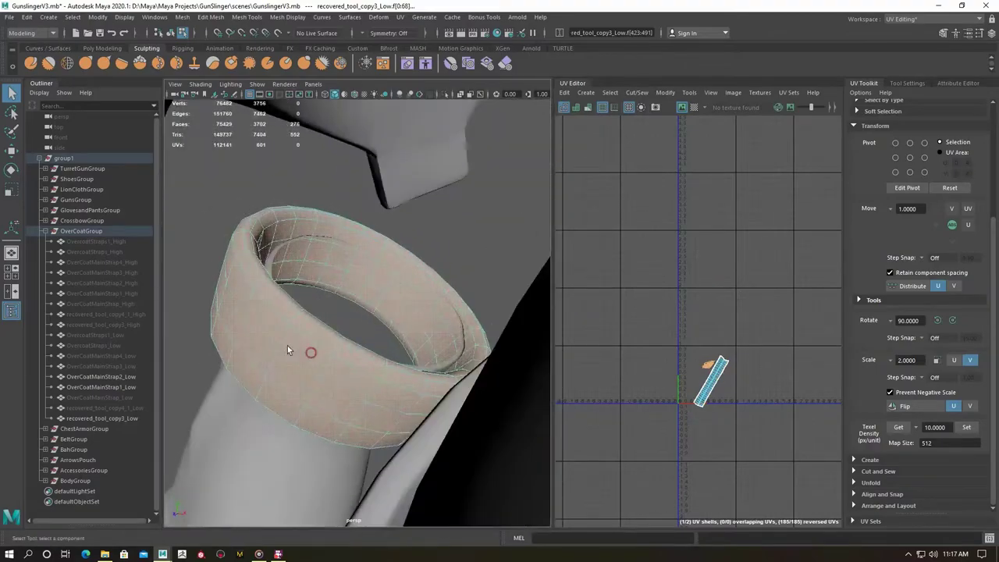
Select the cuff's edge loop and shell, then isolate ForeArmArmor_Low.
double_click(283, 294)
mouse_move(282, 294)
alt+mouse_down()
mouse_move(258, 278)
mouse_move(418, 260)
alt+mouse_up()
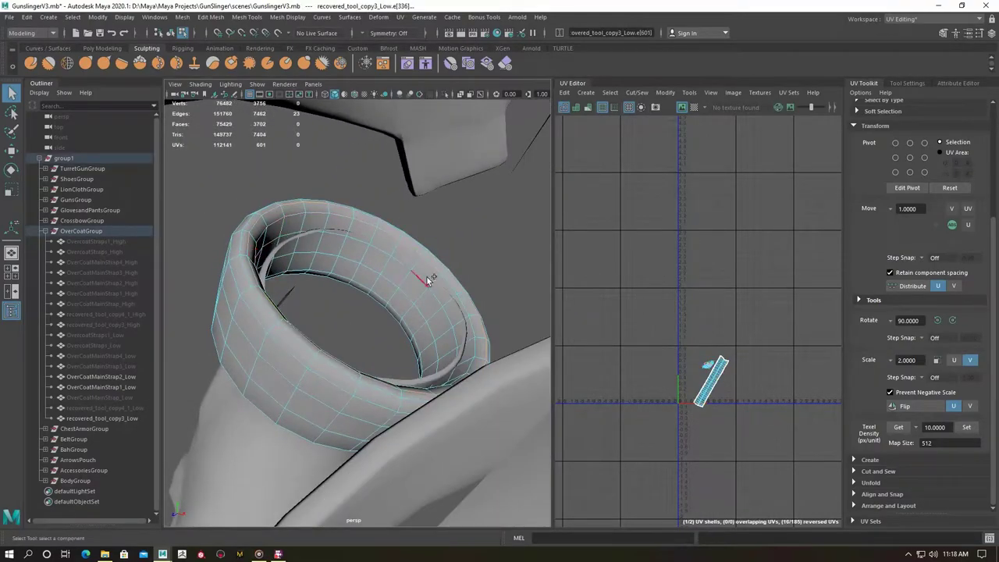
drag(567, 413, 746, 314)
shift+right_drag(746, 314, 668, 329)
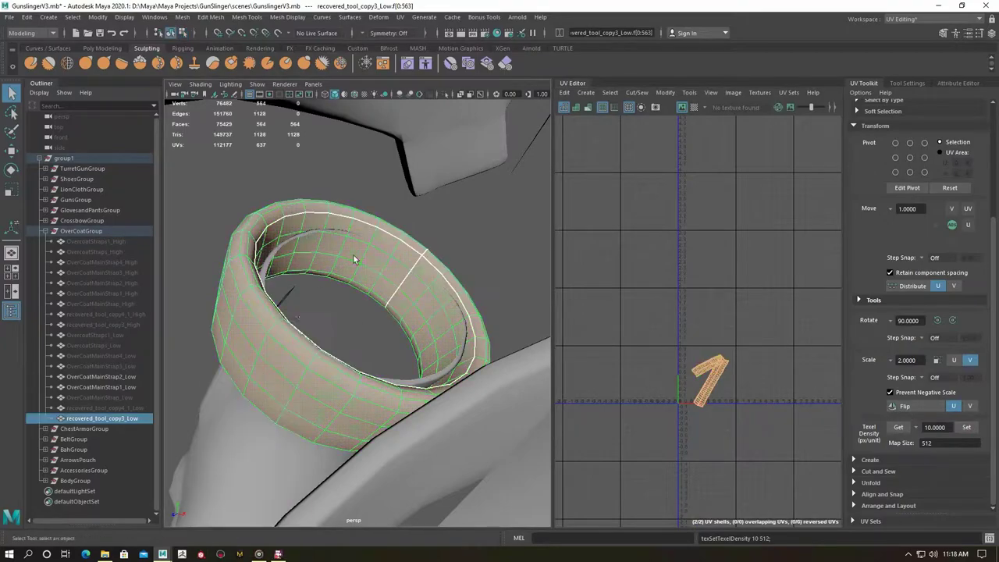
key(ctrl+1)
Apply an automatic UV projection to ForeArmArmor_Low and inspect a face loop in isolation.
key(f)
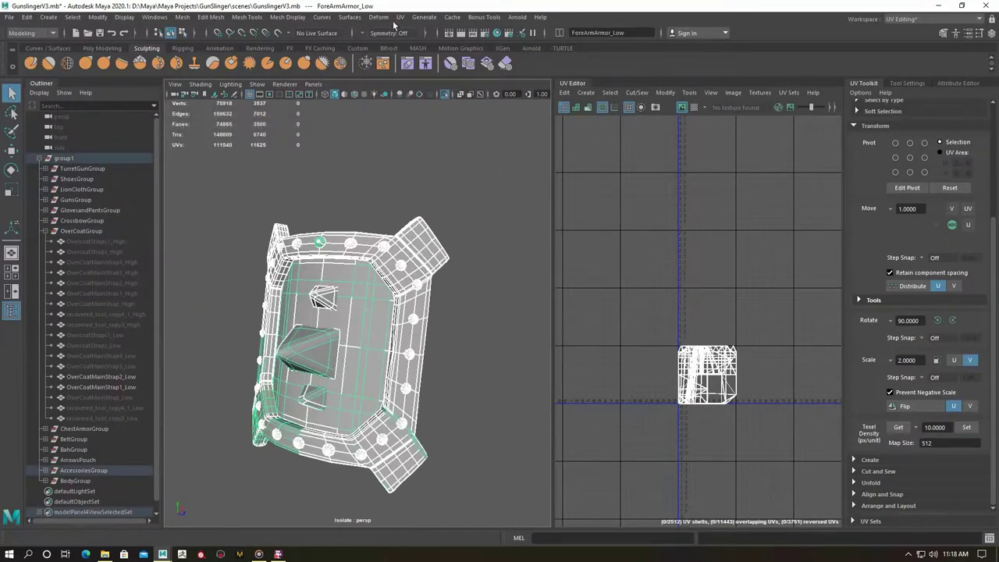
click(400, 16)
click(418, 81)
right_drag(229, 252, 223, 290)
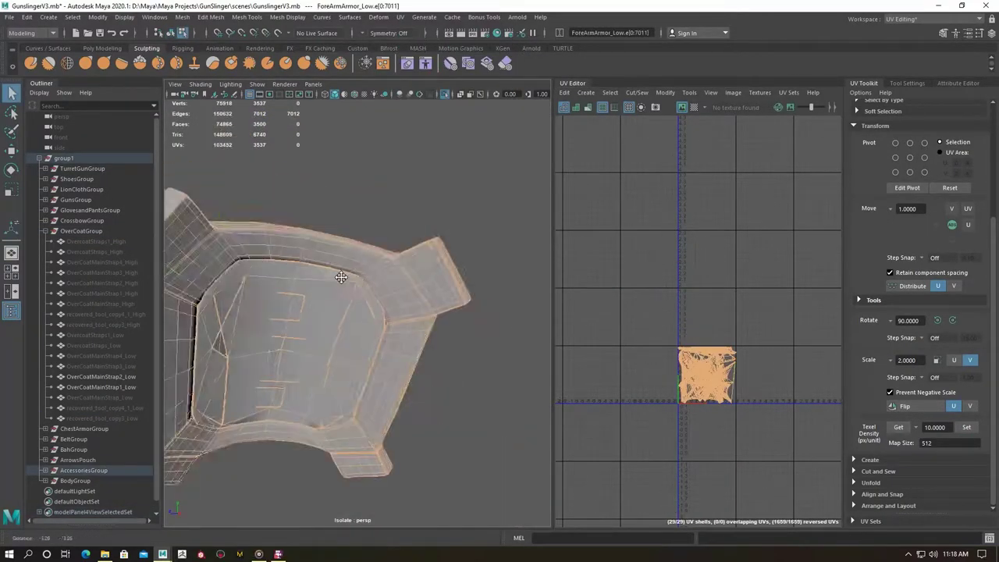
alt+drag(312, 312, 405, 374)
double_click(351, 321)
key(ctrl+1)
key(f)
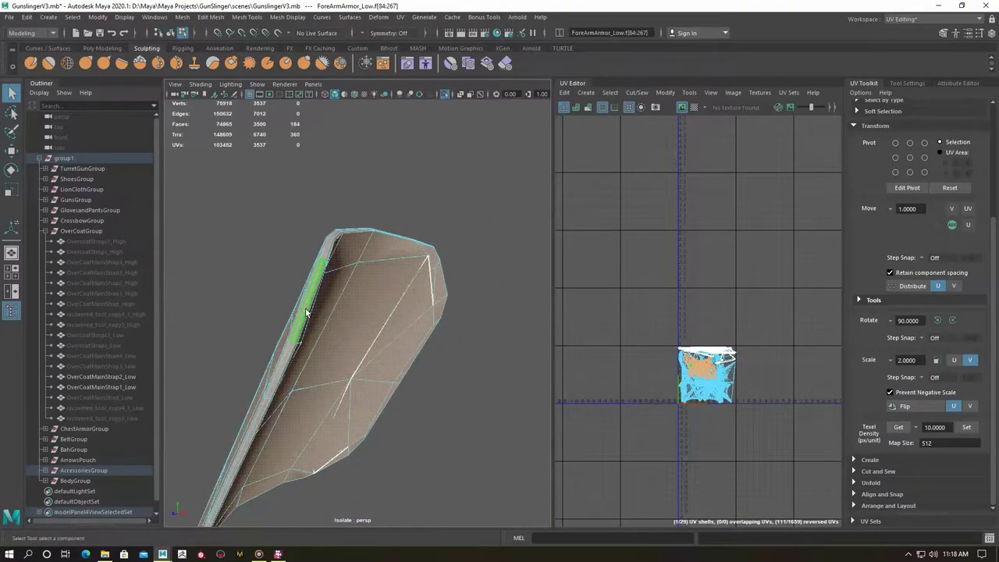
mouse_move(309, 332)
alt+mouse_down()
mouse_move(346, 350)
mouse_move(234, 312)
alt+mouse_up()
key(ctrl+1)
Select seam face loops, edge loops and single edges on the armor panels.
right_click(269, 249)
click(269, 279)
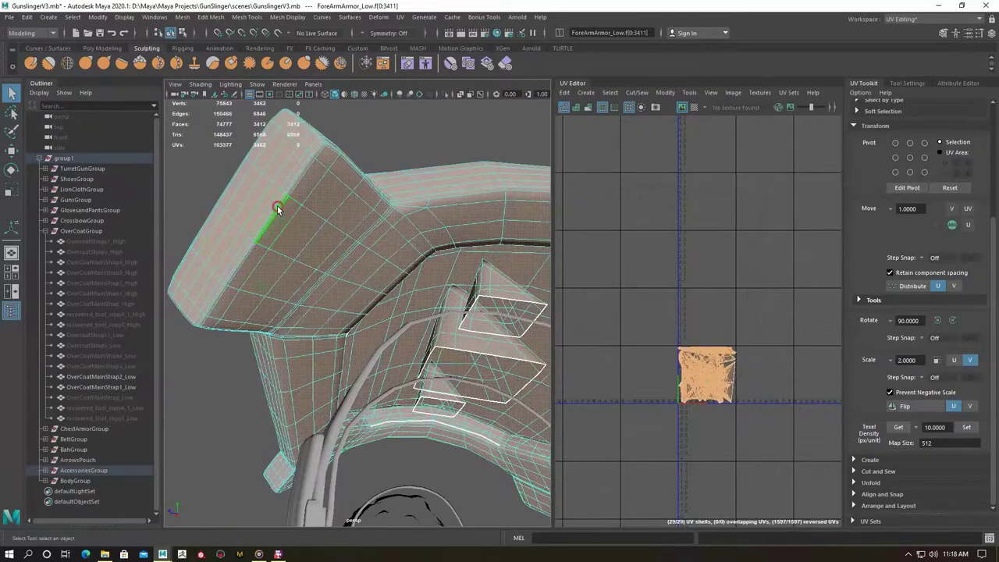
double_click(274, 211)
mouse_move(274, 199)
alt+mouse_down()
mouse_move(324, 284)
mouse_move(325, 252)
mouse_move(350, 211)
mouse_move(360, 251)
mouse_move(290, 261)
mouse_move(432, 351)
alt+mouse_up()
double_click(360, 249)
mouse_move(374, 266)
alt+mouse_down()
mouse_move(367, 245)
mouse_move(335, 224)
alt+mouse_up()
mouse_move(333, 328)
alt+mouse_down()
mouse_move(286, 330)
mouse_move(318, 374)
alt+mouse_up()
click(318, 375)
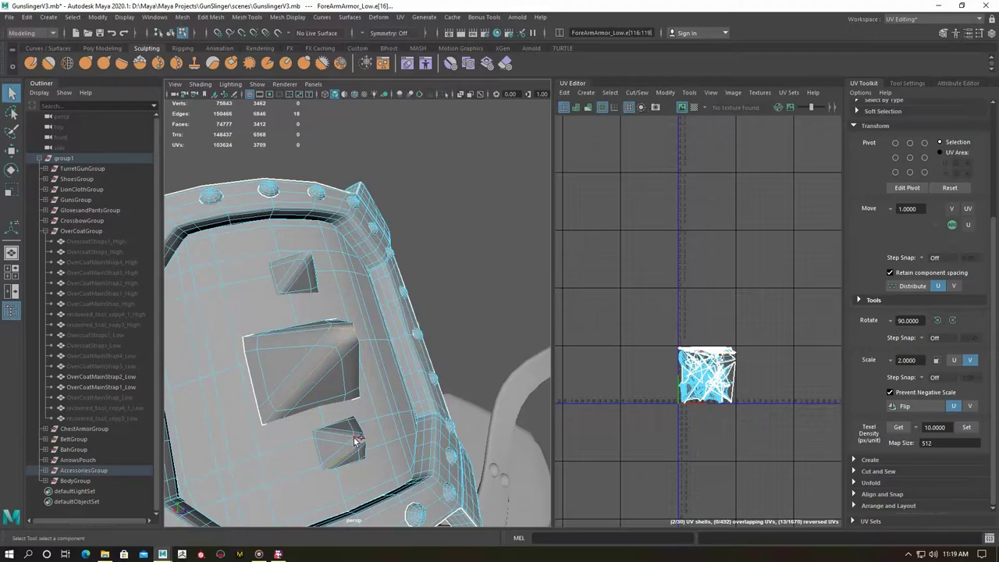
mouse_move(336, 366)
alt+mouse_down()
mouse_move(286, 402)
mouse_move(327, 351)
alt+mouse_up()
Select the frame-shaped UV shell and move it apart from the overlapping shell.
right_click(765, 379)
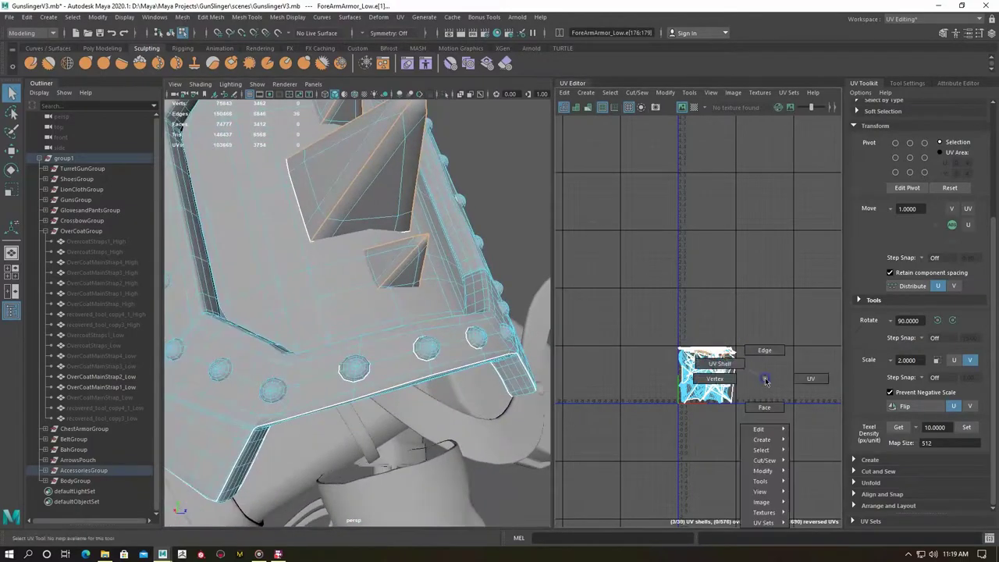
click(694, 380)
key(w)
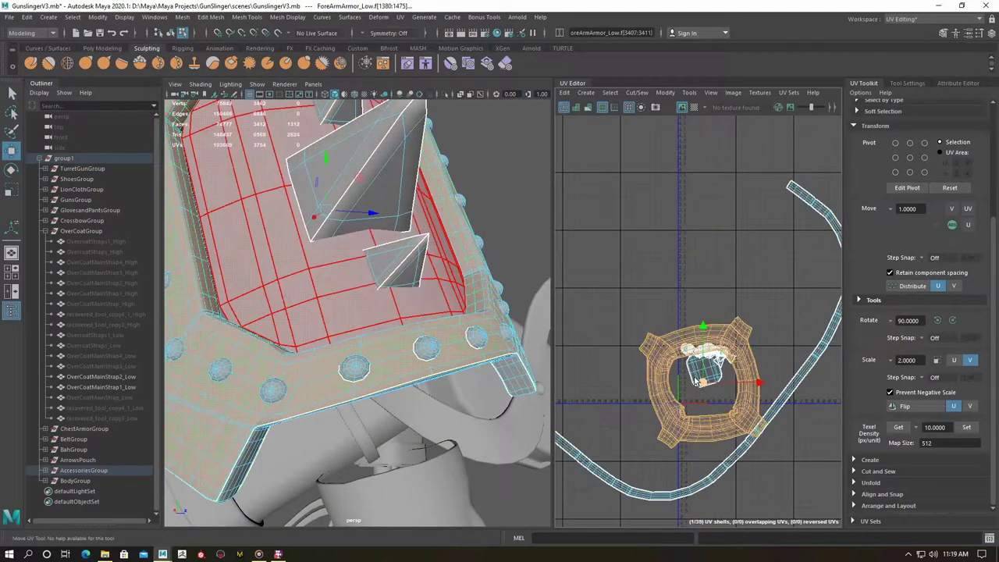
scroll(717, 355, up, 5)
click(636, 267)
mouse_move(281, 312)
alt+mouse_down()
mouse_move(244, 328)
mouse_move(437, 258)
alt+mouse_up()
click(468, 241)
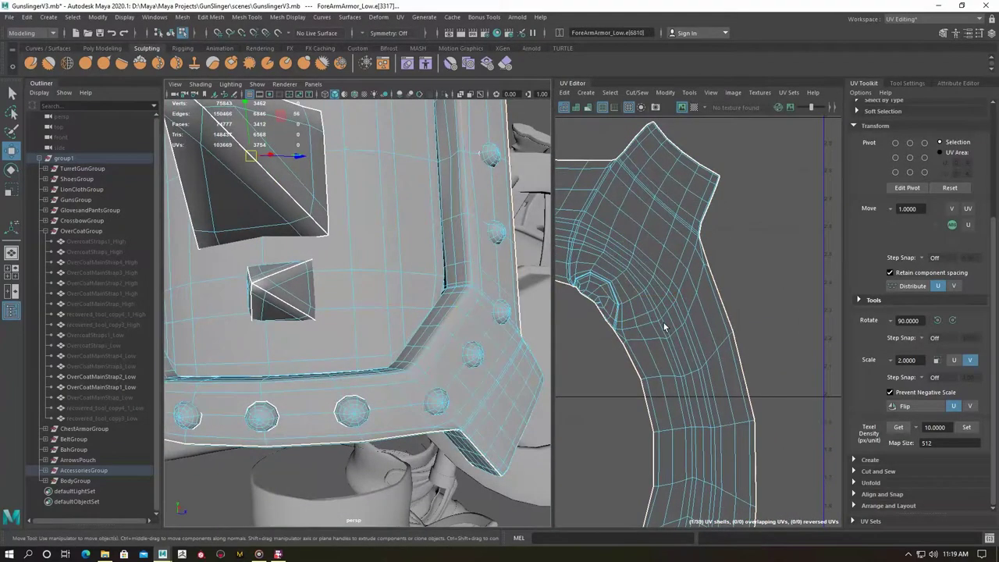
key(f)
shift+right_click(698, 291)
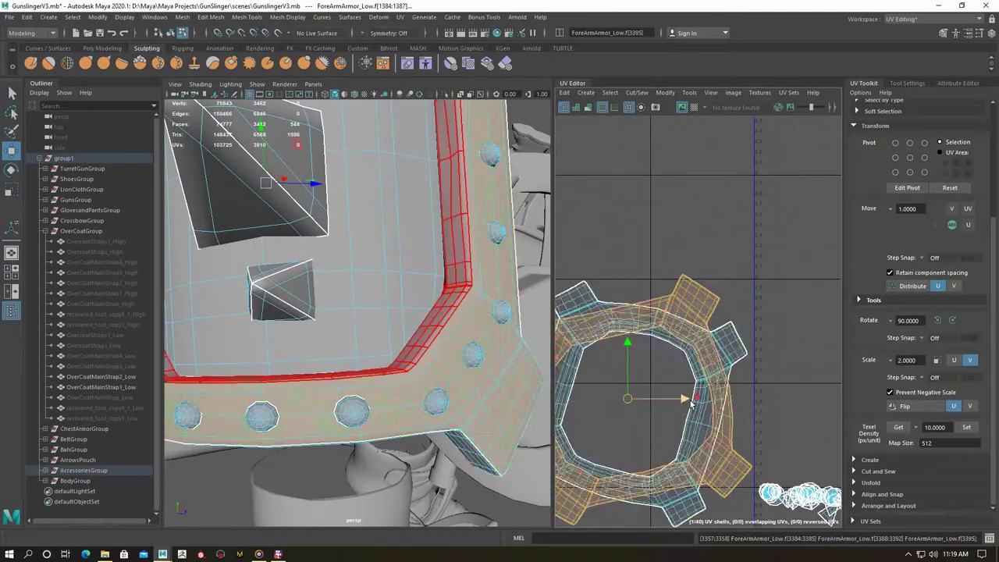
drag(670, 321, 707, 292)
Preview the armor's UVs with a checker pattern, hide it, and bring up CrossBow2_Low.
scroll(707, 291, down, 2)
key(ctrl+z)
key(ctrl+z)
key(ctrl+z)
key(ctrl+z)
key(ctrl+z)
key(ctrl+z)
key(ctrl+z)
key(ctrl+z)
key(ctrl+z)
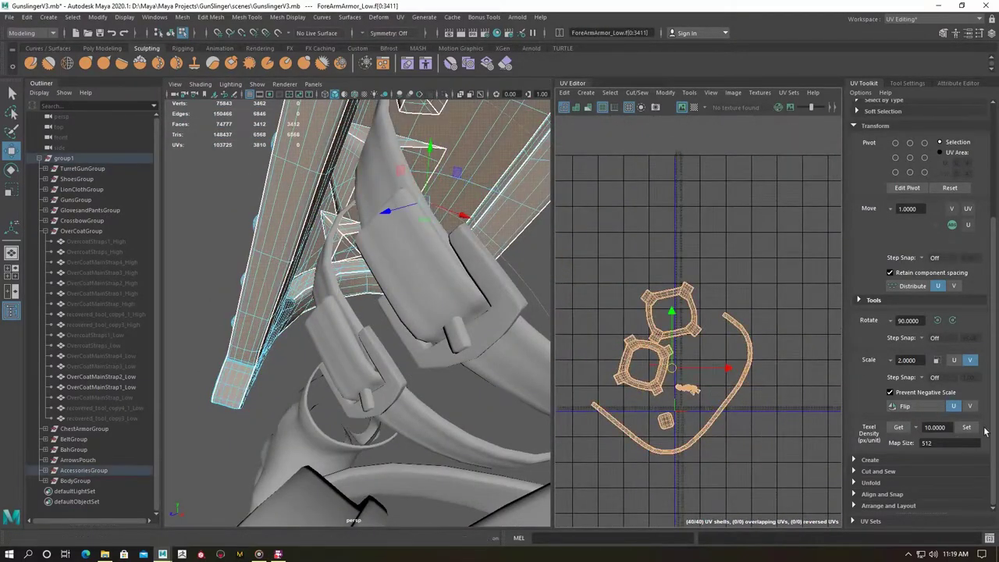
key(ctrl+z)
key(ctrl+z)
key(ctrl+z)
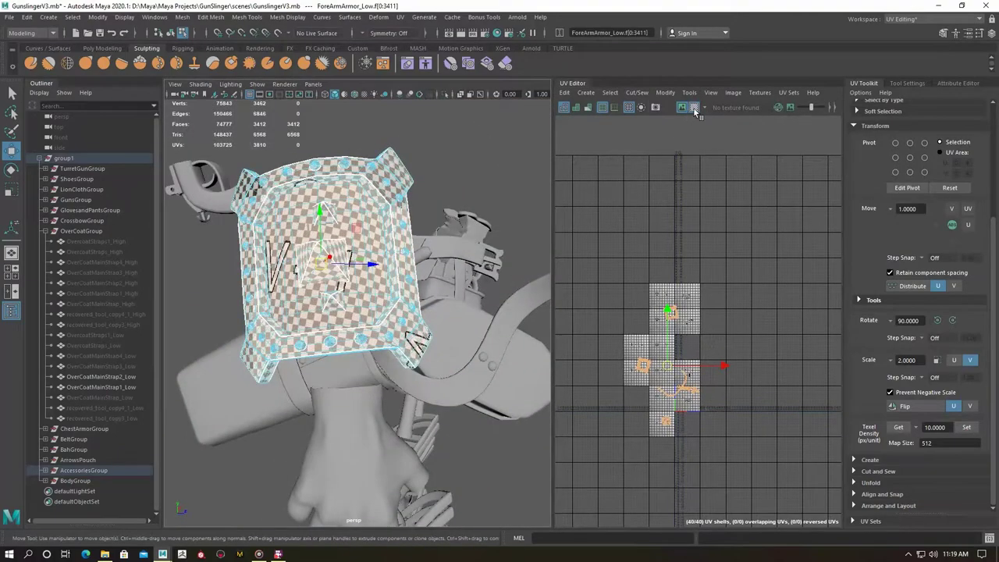
key(ctrl+z)
key(ctrl+z)
key(ctrl+z)
key(ctrl+z)
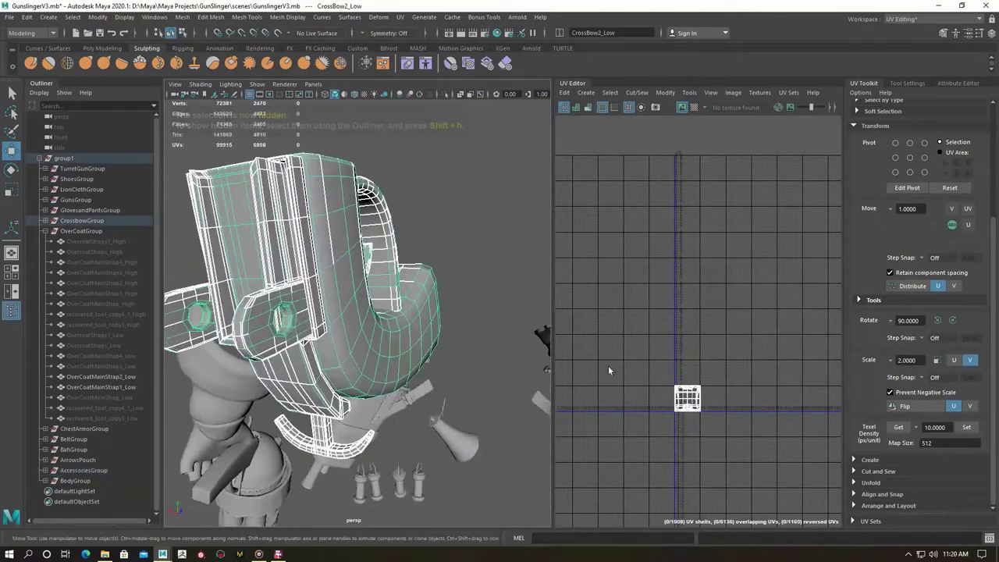
key(ctrl+z)
Isolate the curved crossbow part in edge mode and inspect it from several angles.
key(ctrl+z)
key(ctrl+z)
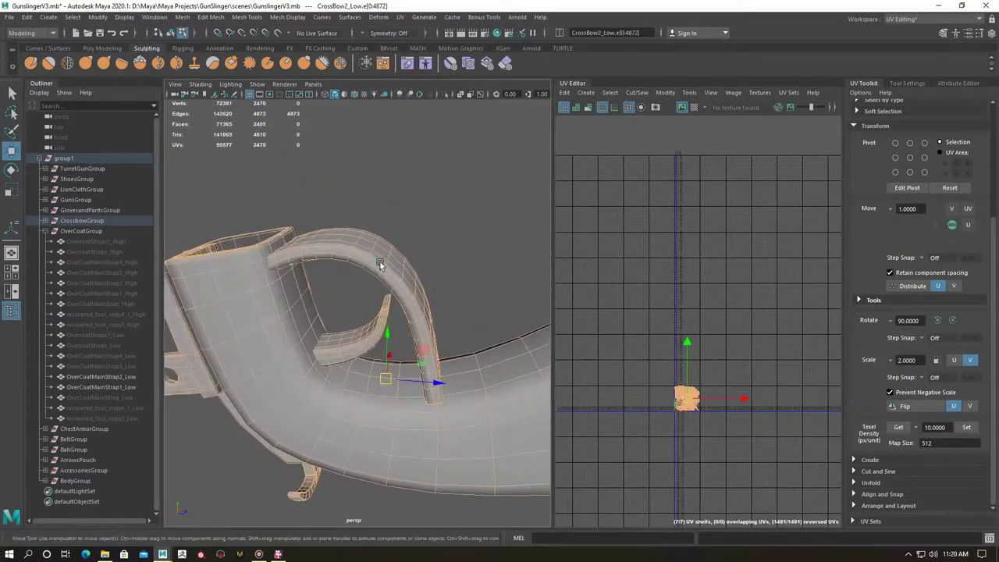
key(ctrl+z)
mouse_move(359, 266)
alt+mouse_down()
mouse_move(440, 248)
mouse_move(361, 250)
mouse_move(312, 276)
mouse_move(382, 253)
alt+mouse_up()
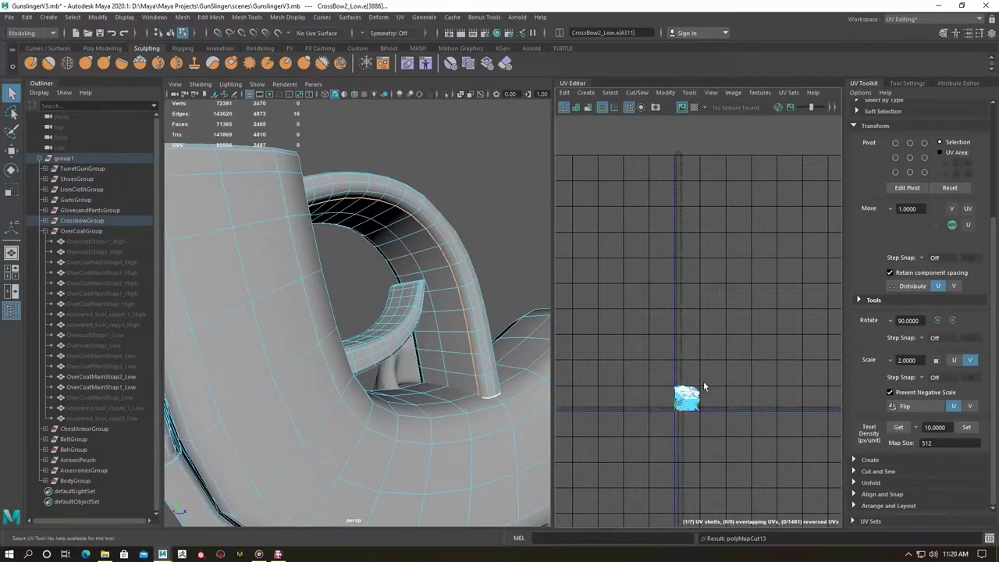
right_click(346, 258)
key(ctrl+1)
right_click(413, 269)
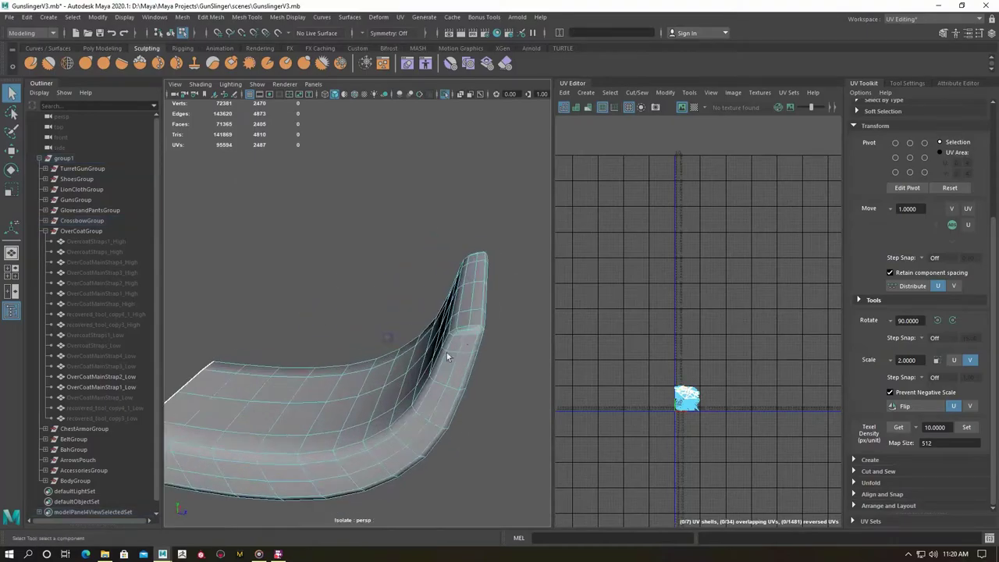
click(447, 352)
alt+drag(446, 352, 518, 324)
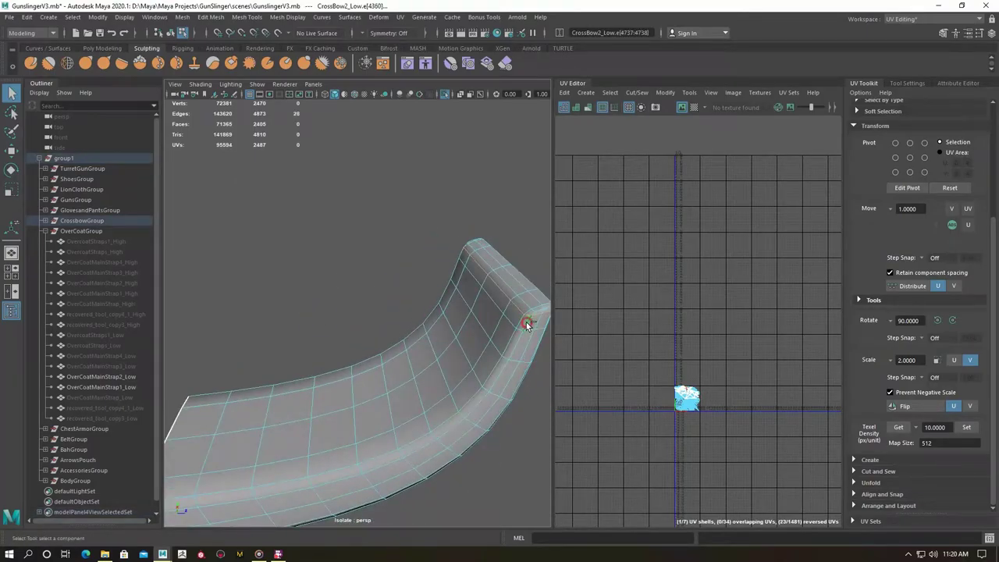
alt+drag(426, 364, 325, 301)
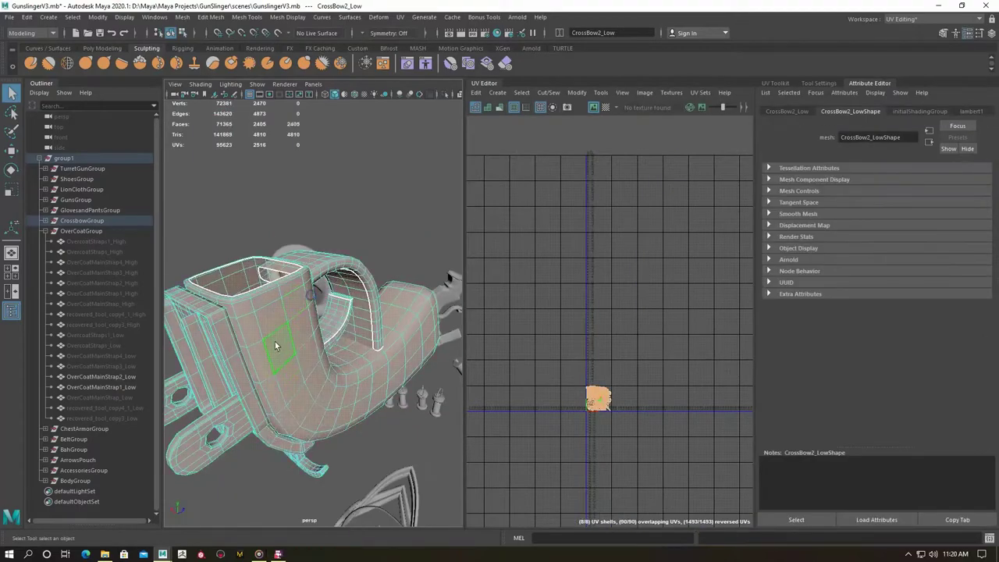
mouse_move(272, 345)
alt+mouse_down()
mouse_move(278, 385)
mouse_move(310, 403)
mouse_move(318, 364)
mouse_move(225, 443)
alt+mouse_up()
mouse_move(278, 412)
alt+mouse_down()
mouse_move(327, 374)
mouse_move(368, 383)
alt+mouse_up()
Isolate the crossbow stock and bring its slot and edges into view.
key(F8)
key(ctrl+1)
mouse_move(336, 328)
alt+mouse_down()
mouse_move(206, 352)
mouse_move(315, 367)
mouse_move(358, 337)
mouse_move(343, 361)
mouse_move(350, 312)
alt+mouse_up()
key(w)
mouse_move(513, 351)
alt+mouse_down()
mouse_move(432, 275)
mouse_move(355, 264)
alt+mouse_up()
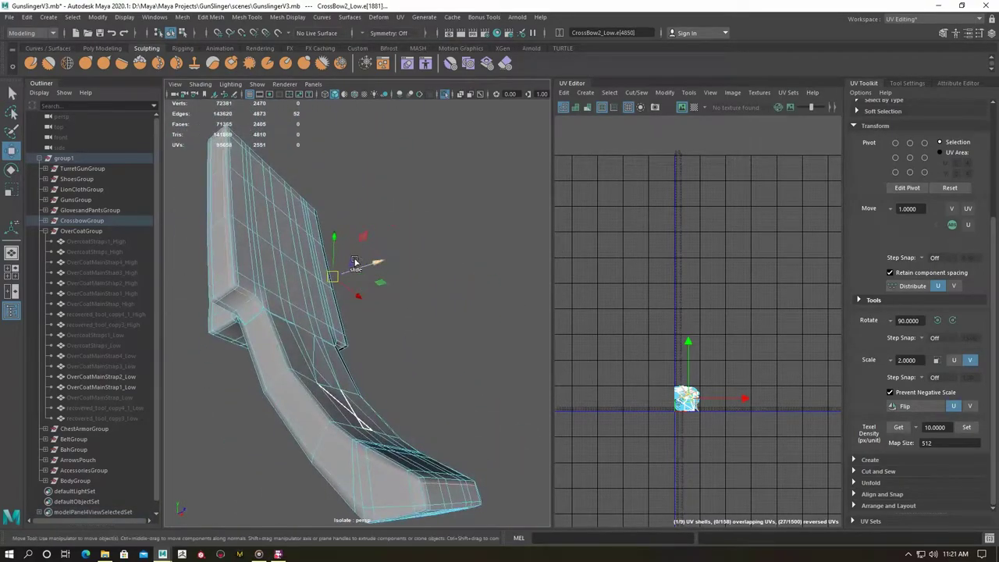
mouse_move(356, 250)
alt+mouse_down()
mouse_move(390, 247)
mouse_move(267, 307)
mouse_move(356, 268)
alt+mouse_up()
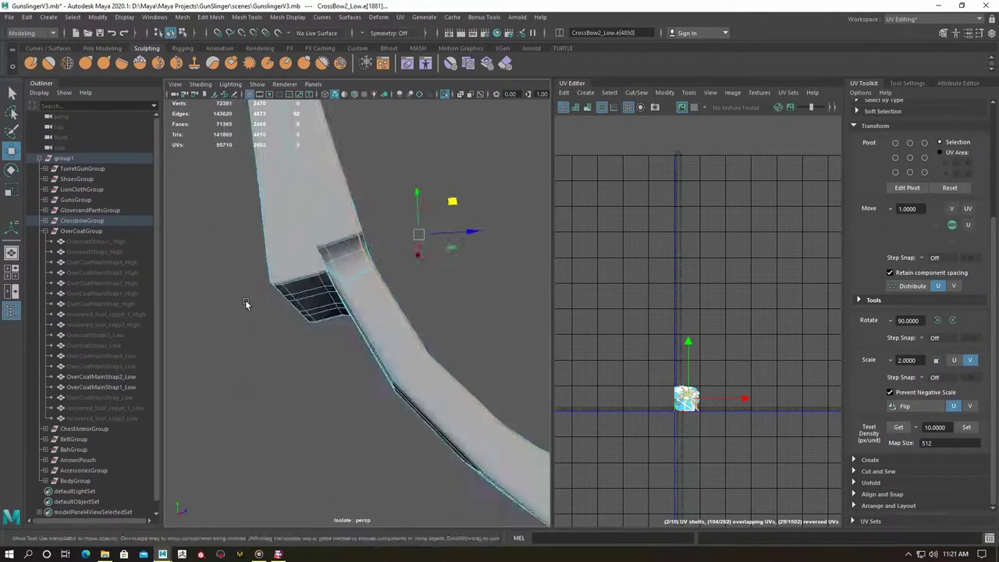
scroll(356, 268, up, 3)
key(q)
mouse_move(281, 339)
alt+mouse_down()
mouse_move(245, 338)
mouse_move(413, 392)
mouse_move(374, 370)
alt+mouse_up()
alt+drag(500, 289, 332, 312)
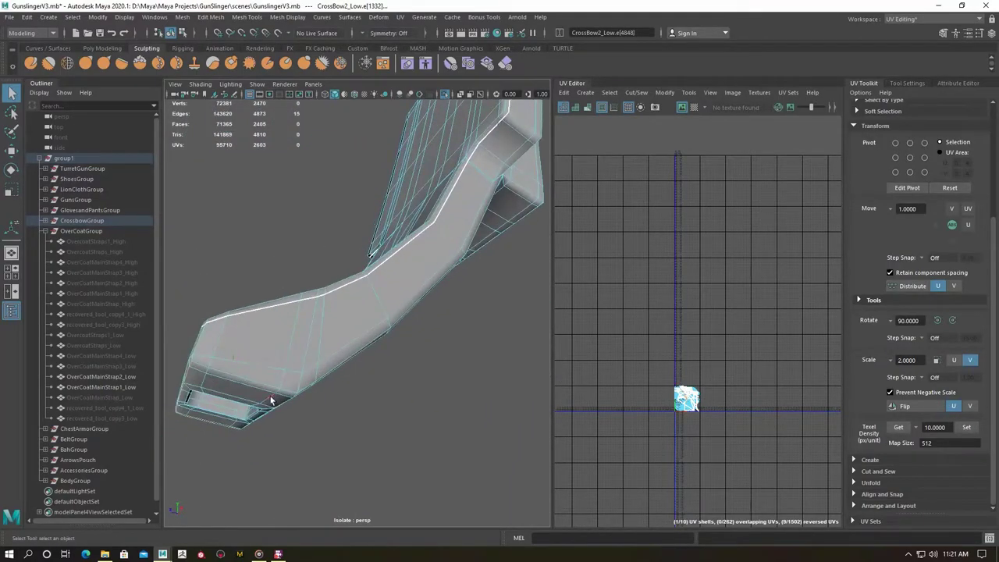
Select the first seam edge loops on the stock, including a single edge and a long loop.
shift+double_click(336, 285)
mouse_move(336, 281)
alt+mouse_down()
mouse_move(290, 323)
mouse_move(321, 395)
mouse_move(306, 396)
mouse_move(275, 376)
mouse_move(335, 350)
mouse_move(276, 286)
mouse_move(397, 340)
mouse_move(409, 226)
mouse_move(386, 393)
mouse_move(351, 290)
mouse_move(375, 346)
mouse_move(377, 260)
mouse_move(357, 319)
mouse_move(392, 341)
mouse_move(296, 313)
mouse_move(374, 312)
mouse_move(382, 370)
mouse_move(267, 289)
mouse_move(439, 292)
mouse_move(285, 305)
mouse_move(382, 339)
alt+mouse_up()
shift+double_click(379, 265)
shift+click(382, 371)
shift+double_click(407, 370)
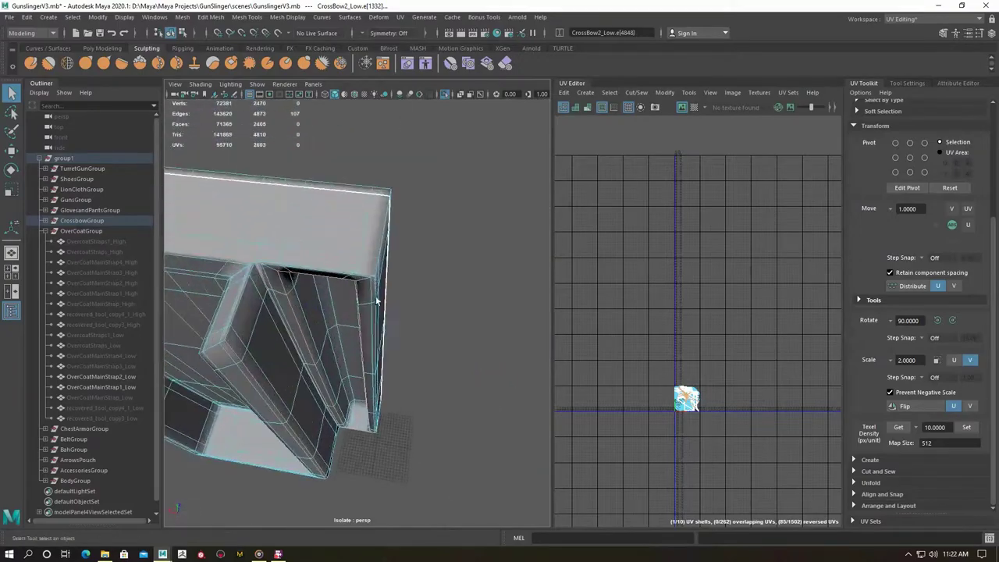
mouse_move(377, 268)
alt+mouse_down()
mouse_move(401, 328)
mouse_move(252, 307)
mouse_move(283, 384)
mouse_move(364, 357)
mouse_move(419, 276)
mouse_move(290, 274)
mouse_move(240, 298)
alt+mouse_up()
Add the remaining seam loops, including the upper-left recess edges, and cut the UVs along them.
shift+double_click(401, 328)
shift+double_click(289, 274)
alt+right_drag(240, 298, 392, 360)
shift+double_click(376, 319)
mouse_move(376, 318)
alt+mouse_down()
mouse_move(273, 253)
mouse_move(306, 297)
alt+mouse_up()
shift+double_click(457, 287)
mouse_move(457, 287)
alt+mouse_down()
mouse_move(304, 314)
mouse_move(437, 328)
alt+mouse_up()
shift+right_drag(642, 328, 515, 424)
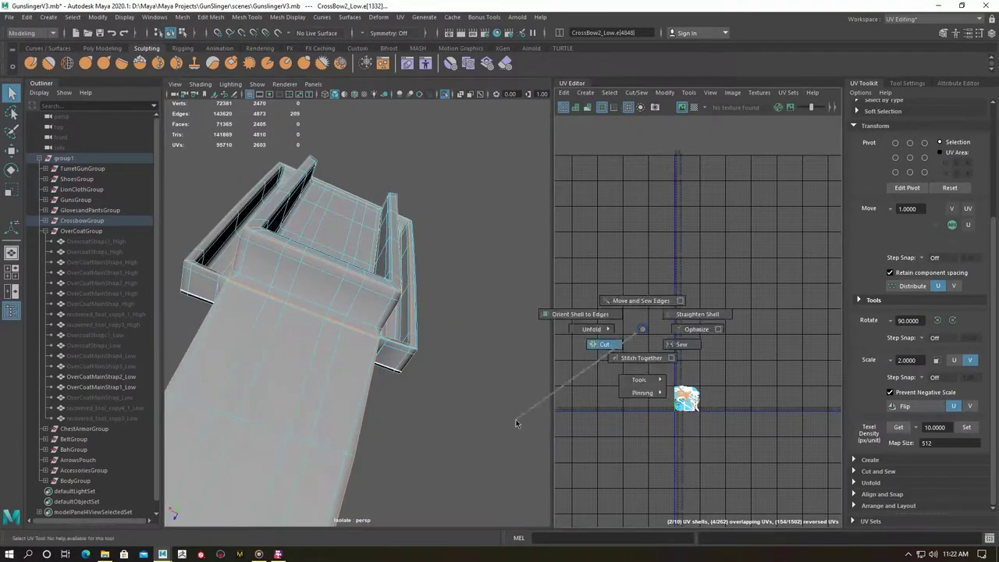
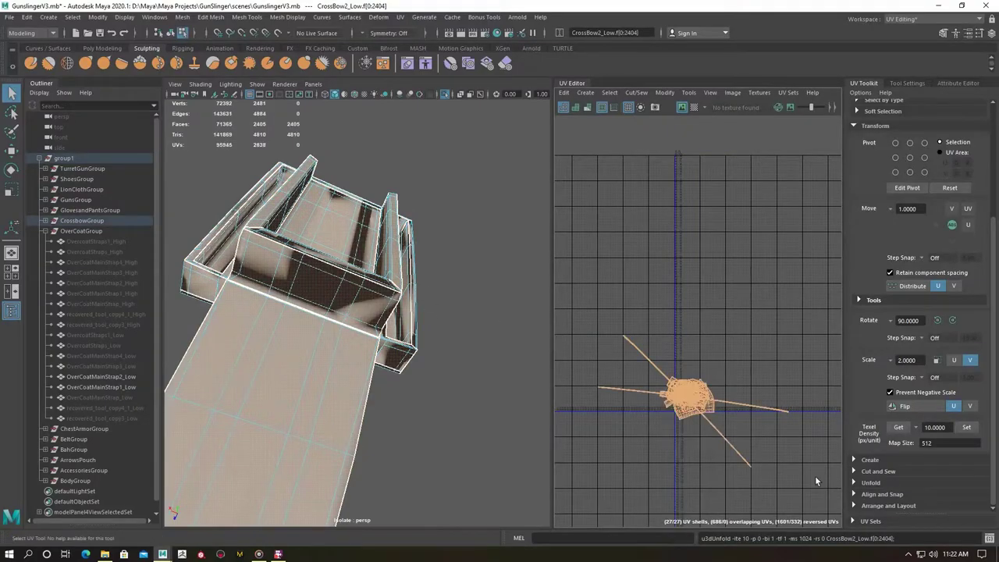
Isolate the crossbow arm part and frame it in the viewport.
alt+drag(391, 367, 327, 341)
key(F8)
alt+drag(427, 401, 441, 328)
click(285, 17)
alt+drag(336, 312, 279, 265)
right_drag(279, 265, 282, 359)
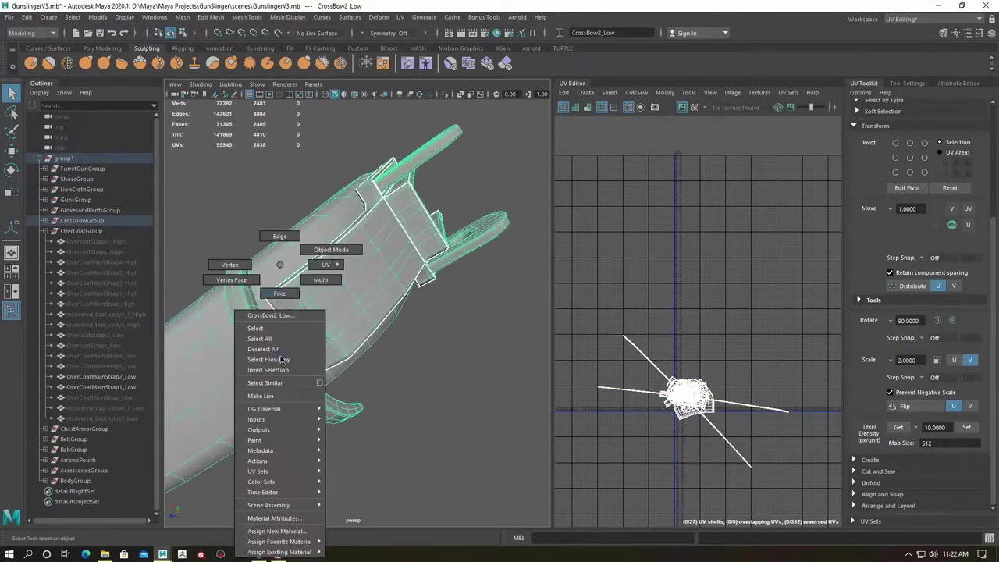
key(ctrl+1)
key(f)
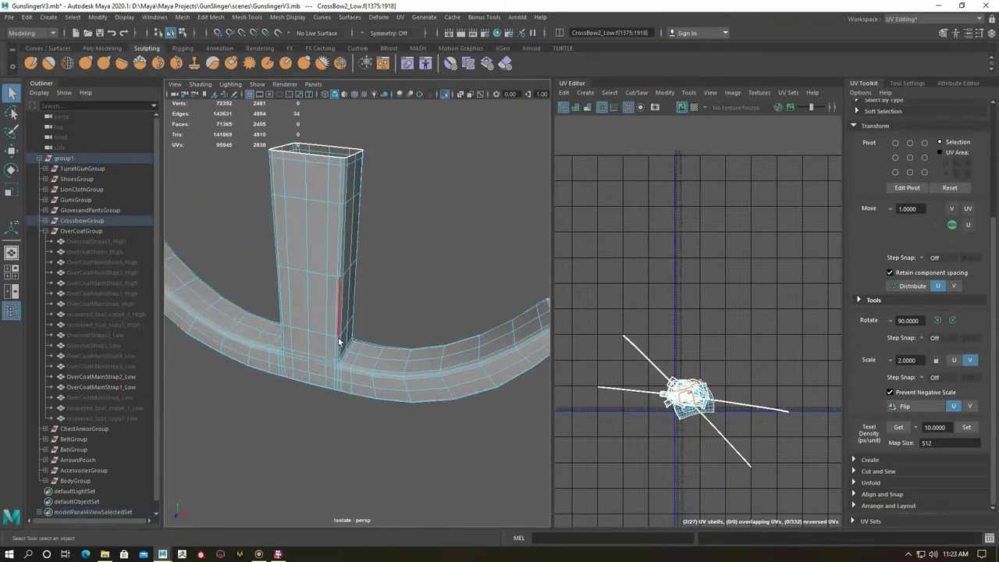
Inspect the arm junction and curved crossbow arm to plan the seams.
alt+right_drag(340, 359, 482, 367)
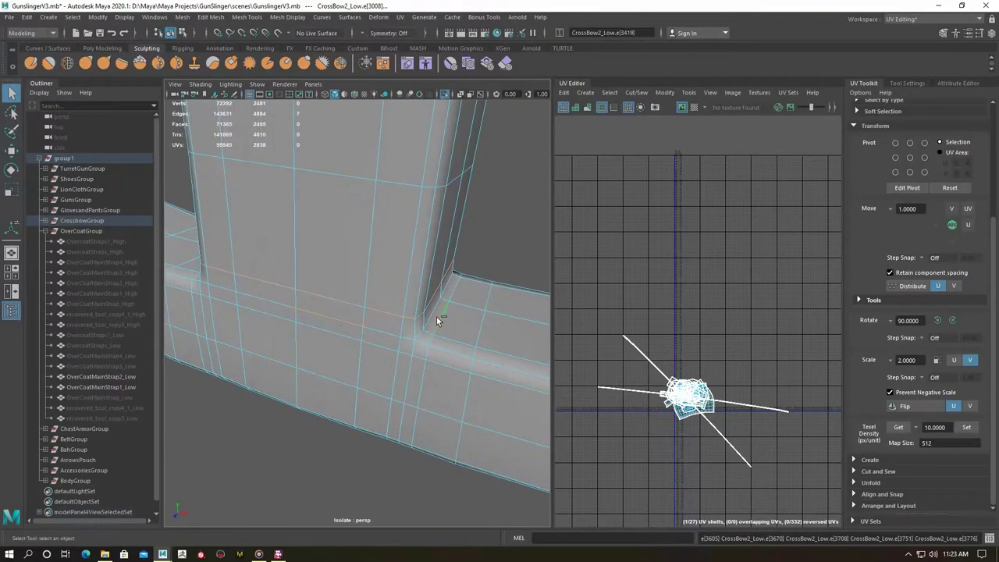
mouse_move(172, 288)
alt+mouse_down()
mouse_move(245, 312)
mouse_move(347, 322)
mouse_move(320, 316)
alt+mouse_up()
alt+drag(443, 320, 320, 316)
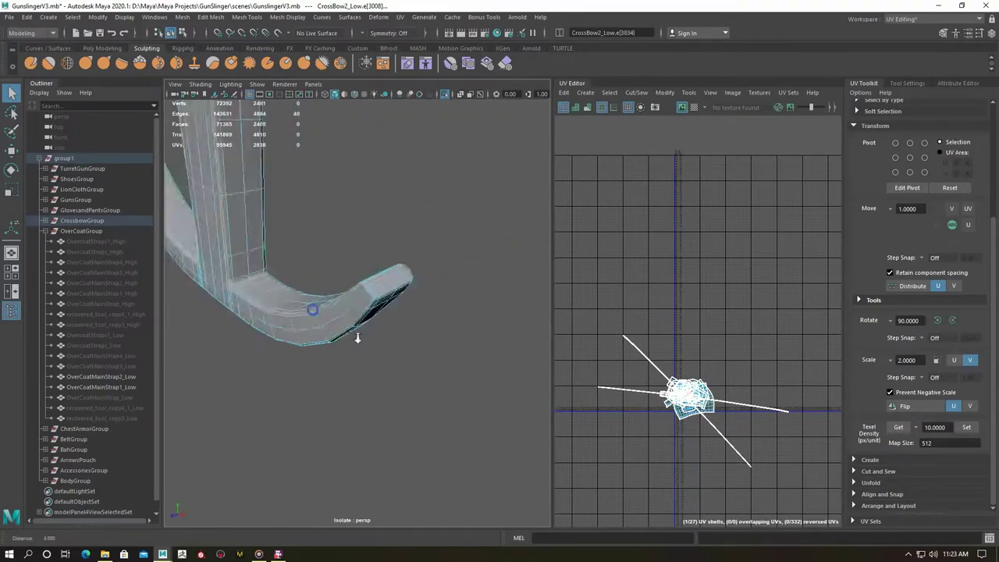
alt+right_drag(320, 316, 414, 238)
alt+drag(415, 238, 189, 266)
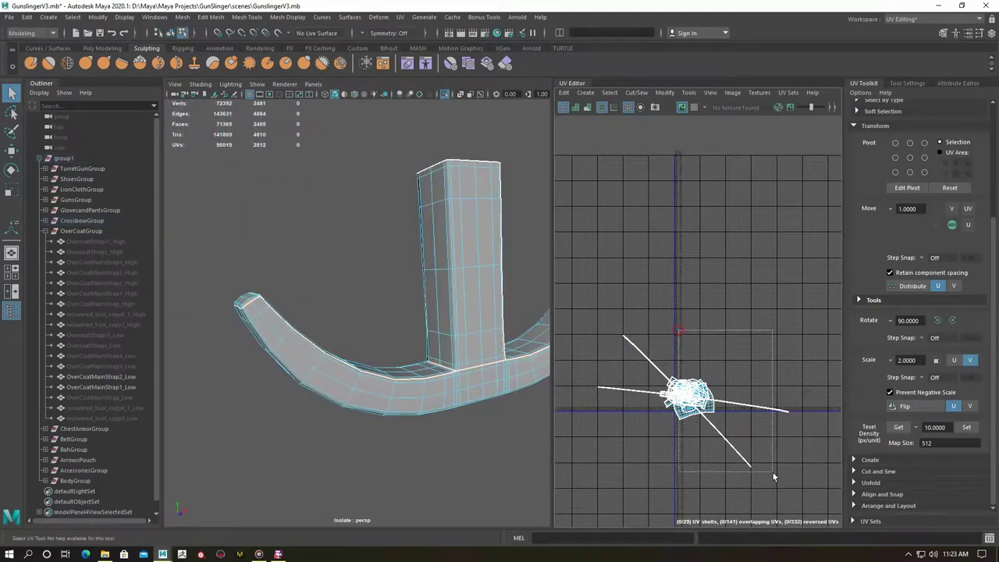
alt+drag(413, 301, 379, 330)
Isolate the crossbow box and select the edge loop around its recessed hole as a seam.
click(473, 449)
key(ctrl+1)
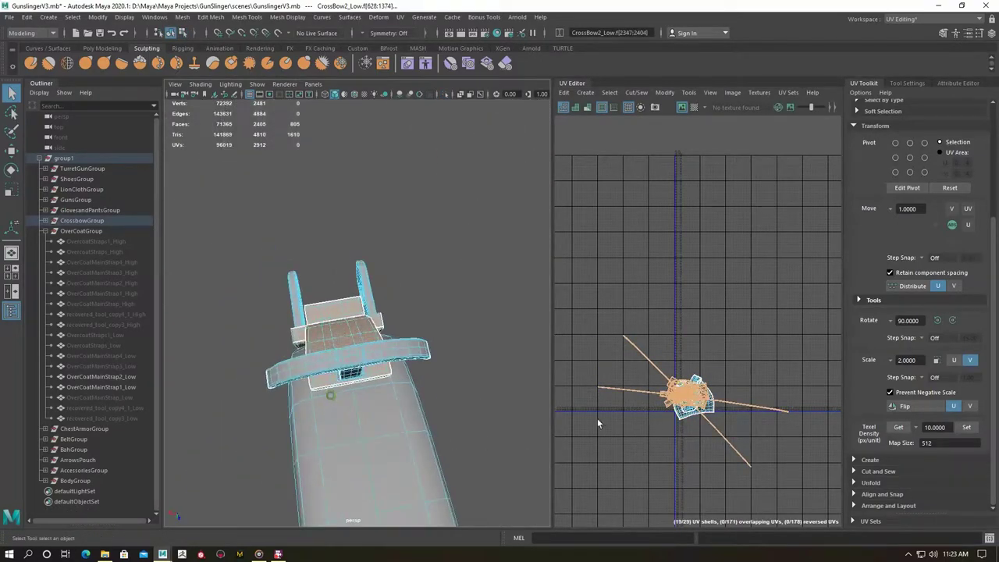
key(f)
key(w)
key(ctrl+1)
scroll(659, 262, up, 3)
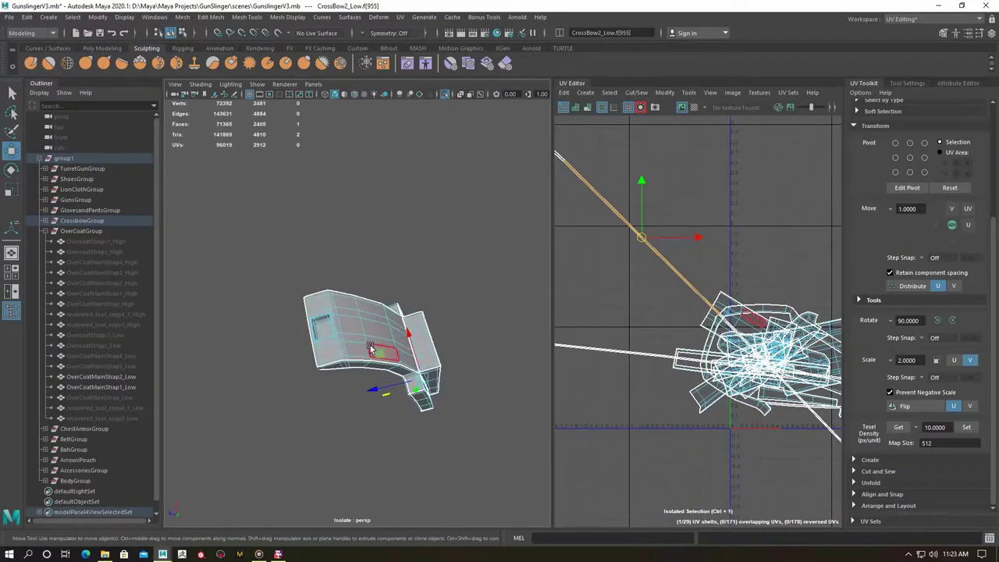
scroll(371, 346, up, 5)
mouse_move(350, 313)
alt+mouse_down()
mouse_move(334, 334)
mouse_move(391, 285)
mouse_move(424, 275)
mouse_move(208, 232)
mouse_move(307, 341)
mouse_move(331, 429)
alt+mouse_up()
double_click(301, 332)
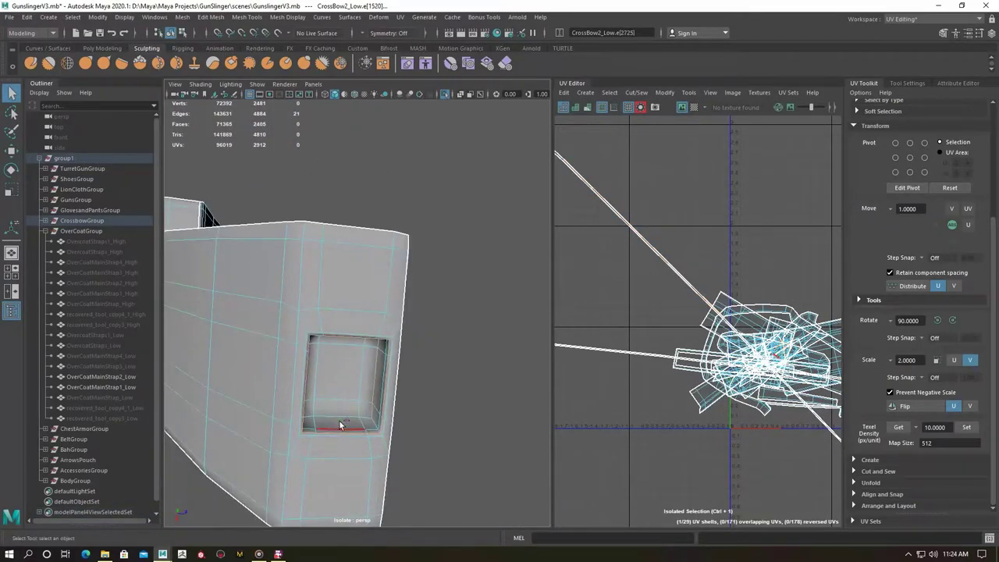
alt+drag(336, 351, 276, 331)
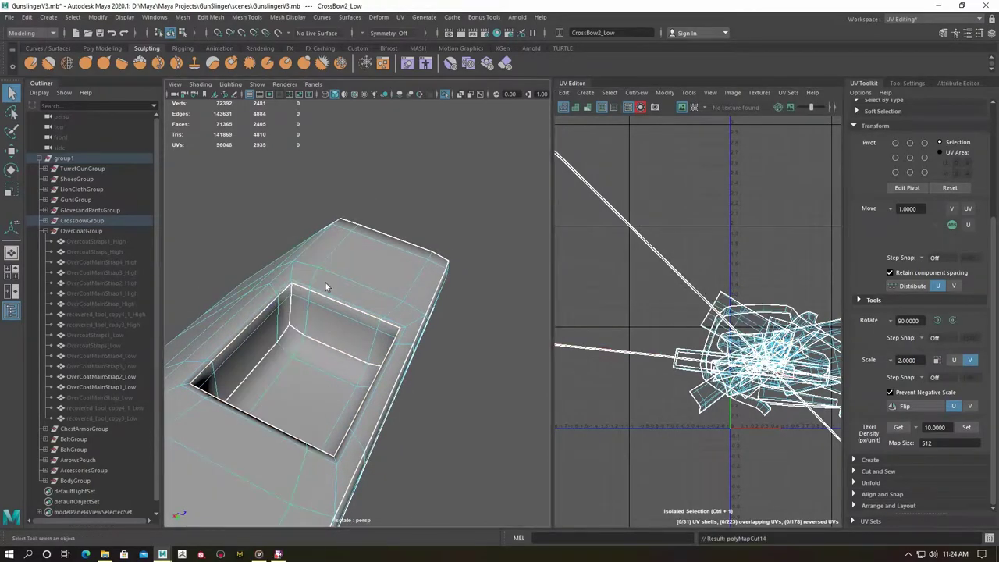
key(ctrl+1)
Isolate the two small holed crossbow pieces and select one piece's faces.
alt+drag(326, 287, 361, 307)
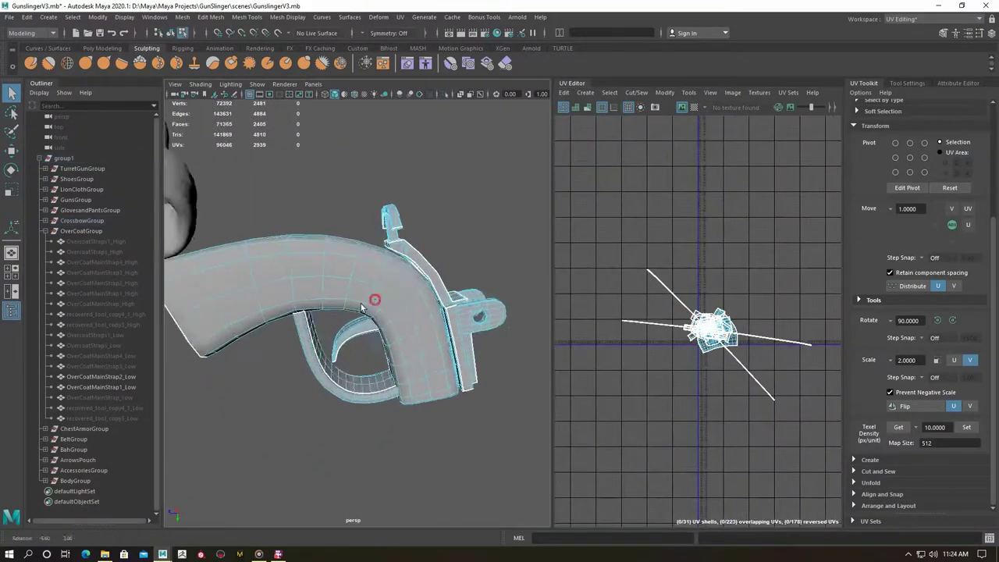
click(515, 316)
key(ctrl+1)
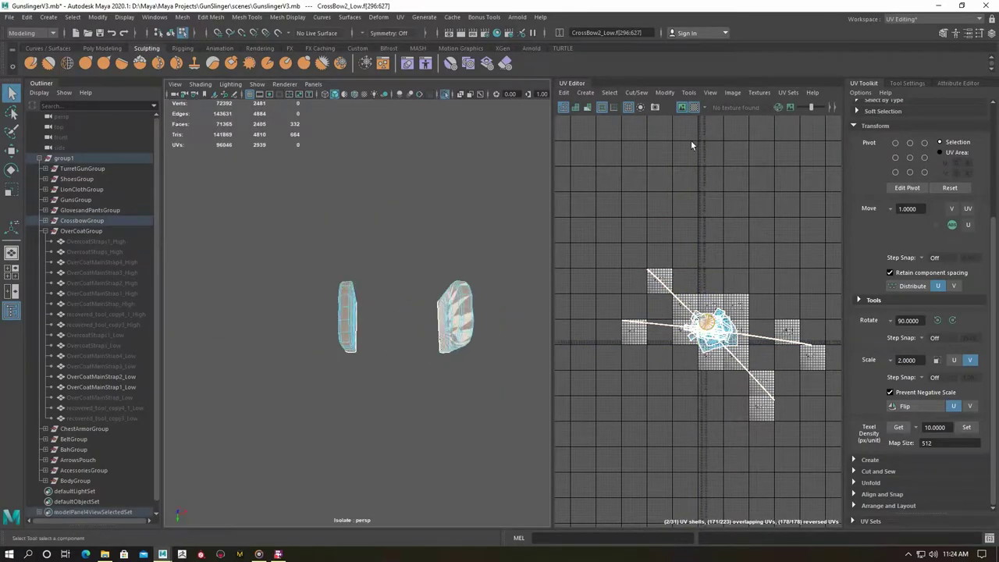
scroll(367, 297, up, 3)
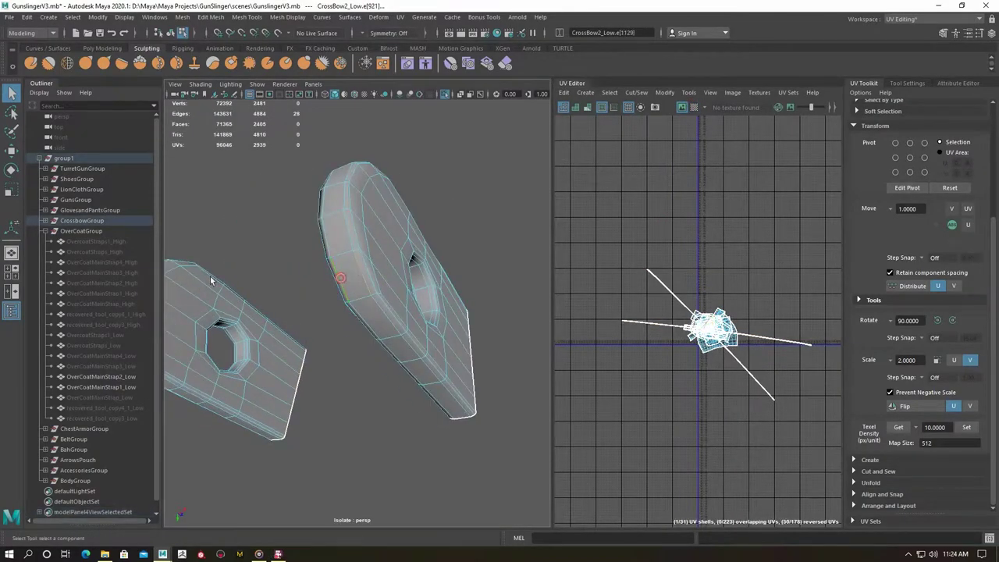
alt+drag(312, 279, 425, 349)
key(F10)
double_click(425, 349)
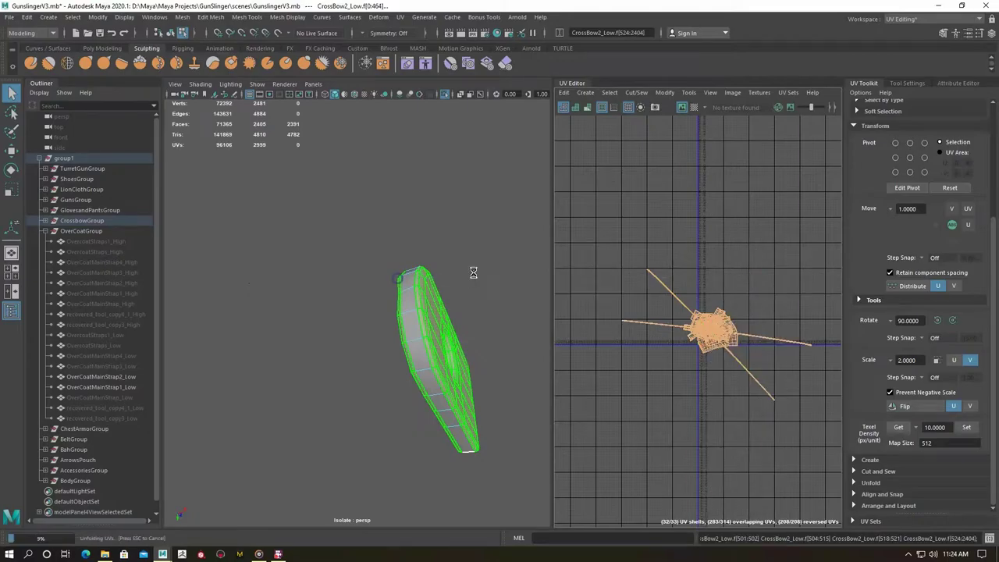
key(ctrl+z)
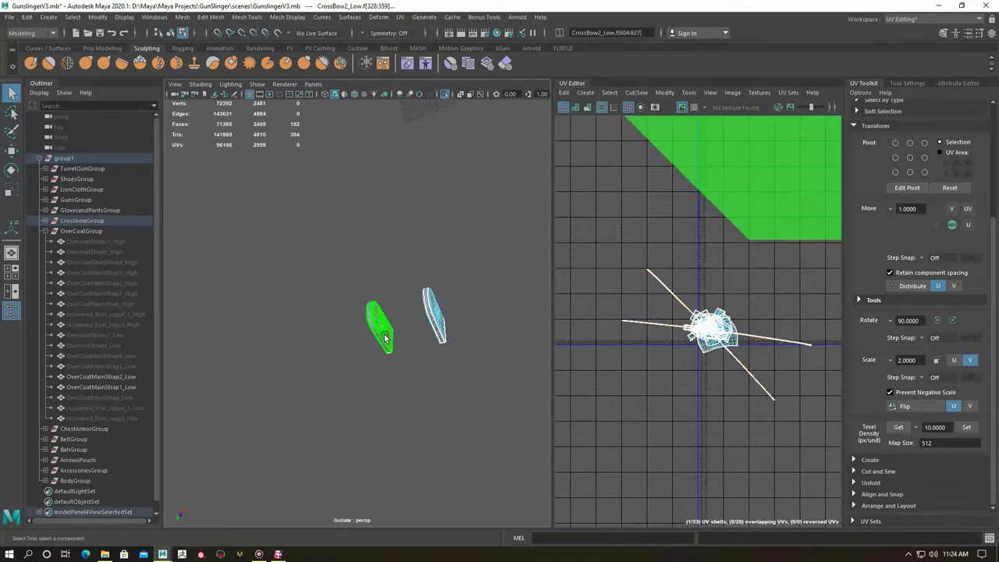
key(f)
Apply a UV > Automatic projection to each of the two holed pieces.
scroll(712, 320, down, 2)
drag(647, 254, 786, 380)
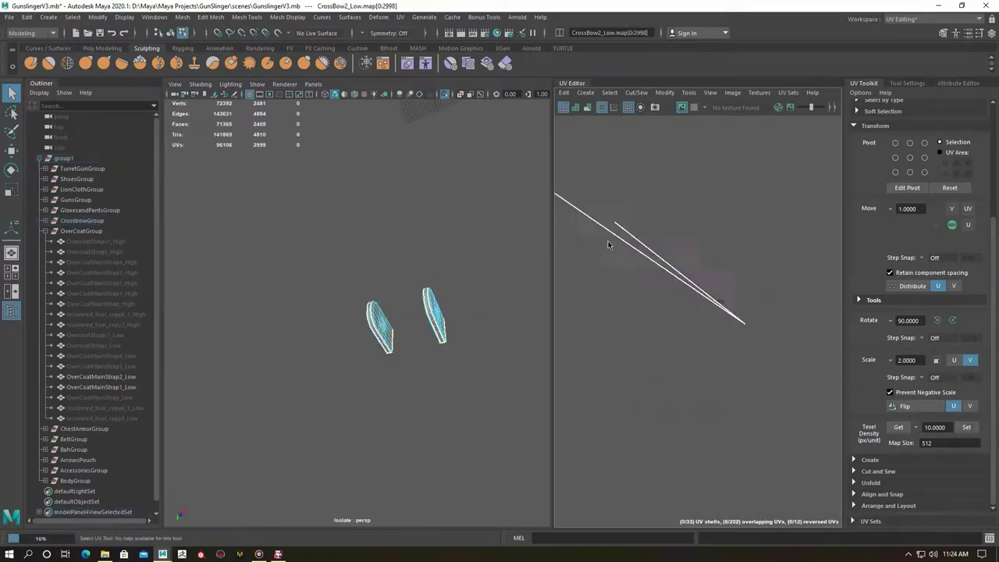
right_drag(605, 246, 625, 262)
key(f)
click(425, 77)
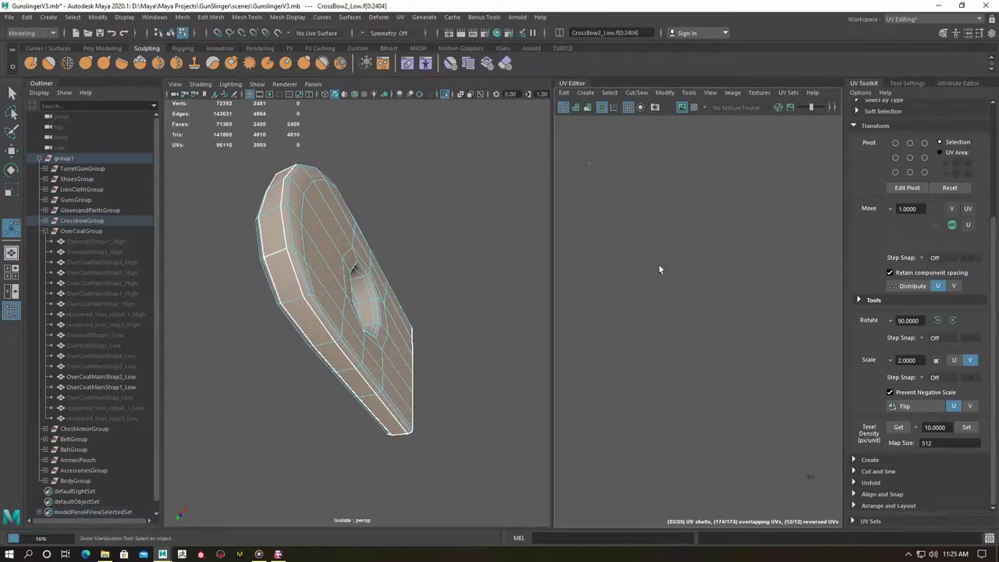
drag(760, 381, 760, 381)
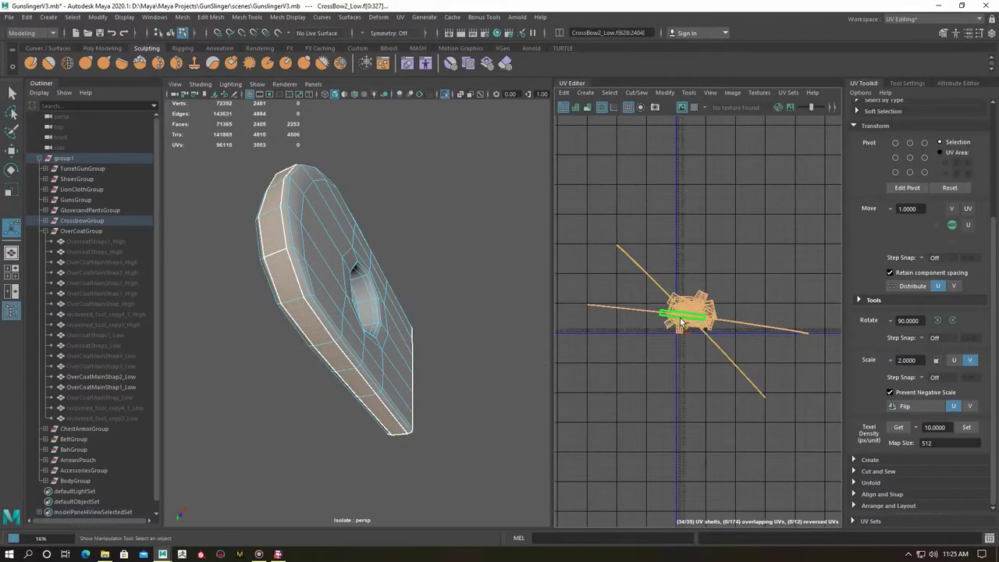
click(400, 16)
click(425, 77)
key(ctrl+1)
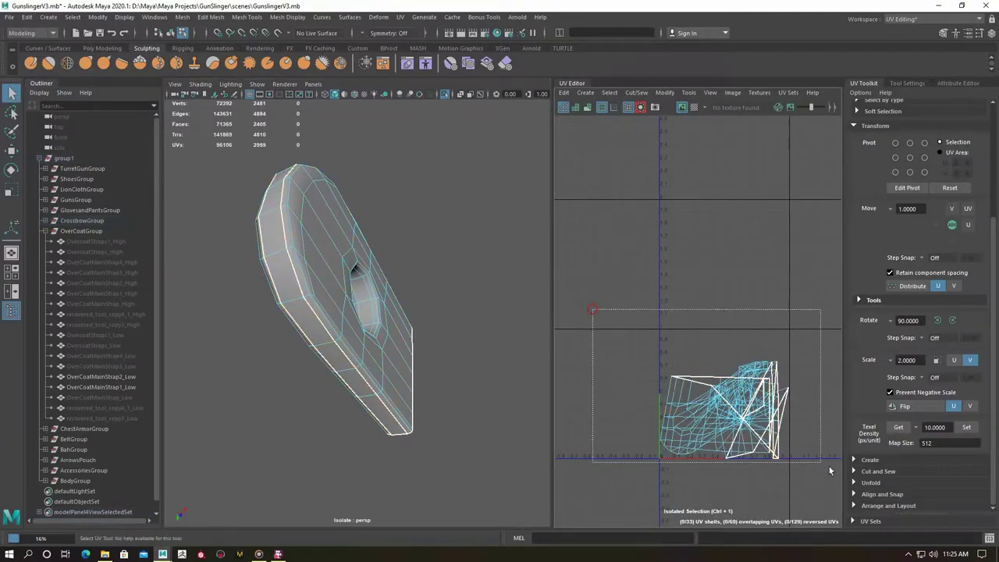
Show the whole crossbow with the checker preview and select the crossbow tab.
key(F8)
key(ctrl+1)
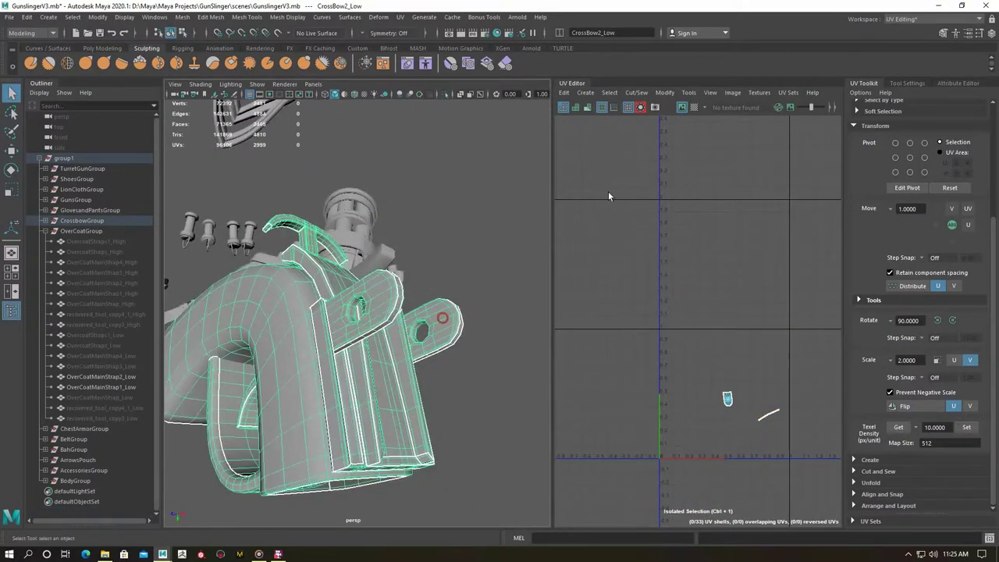
key(ctrl+1)
scroll(408, 350, up, 5)
click(408, 350)
mouse_move(408, 351)
alt+mouse_down()
mouse_move(270, 300)
mouse_move(373, 305)
alt+mouse_up()
Apply a cylindrical UV projection to the isolated crossbow tab.
key(f)
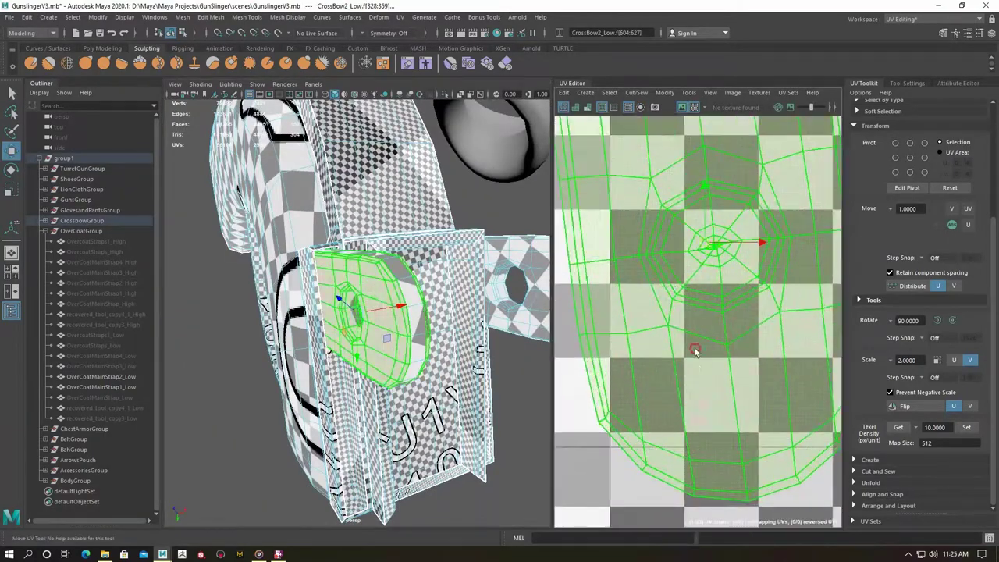
click(399, 17)
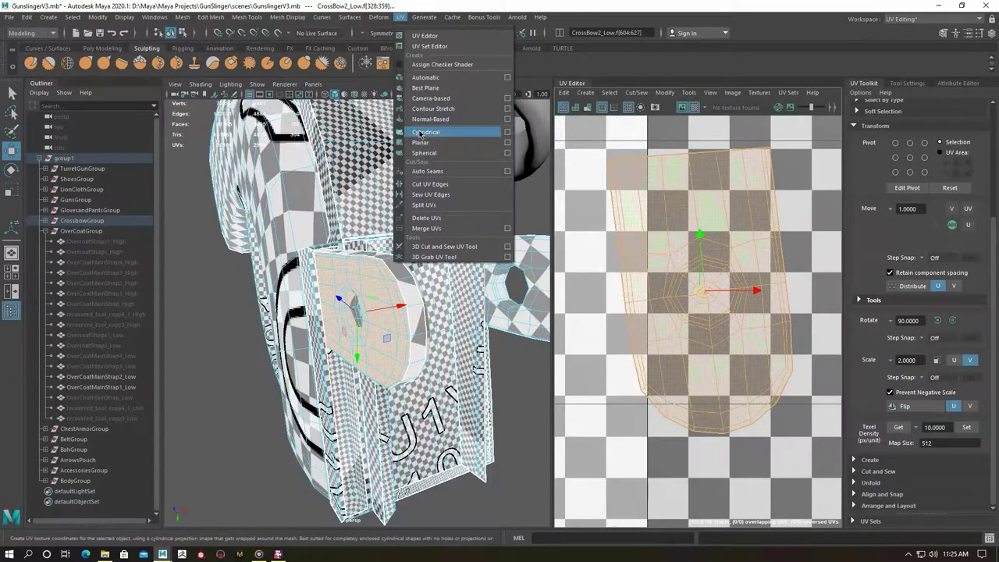
click(364, 270)
key(ctrl+1)
scroll(483, 281, up, 5)
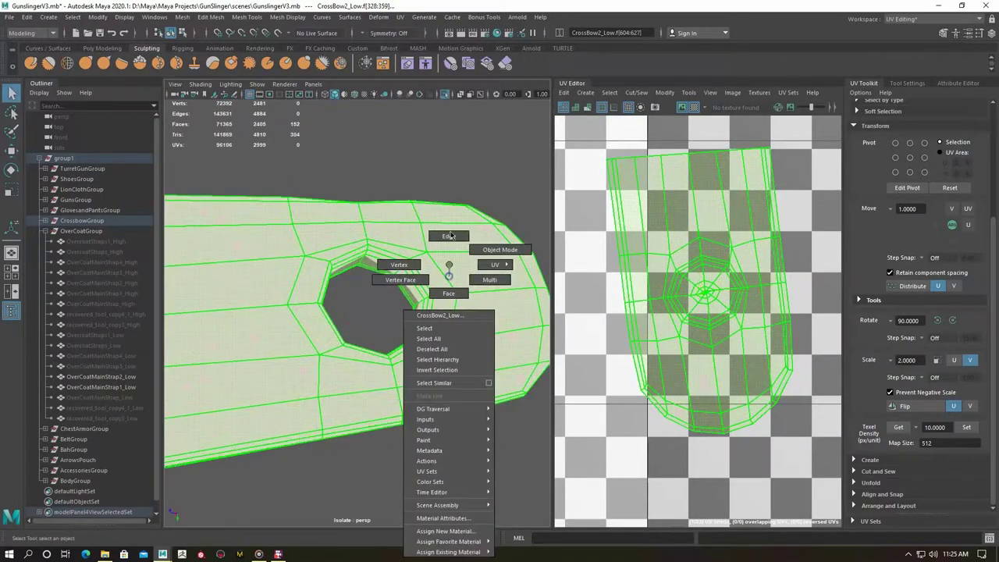
Cut the tab's hole border and inner edge loop into UV seams.
right_drag(445, 267, 446, 234)
click(406, 259)
shift+right_drag(650, 299, 650, 299)
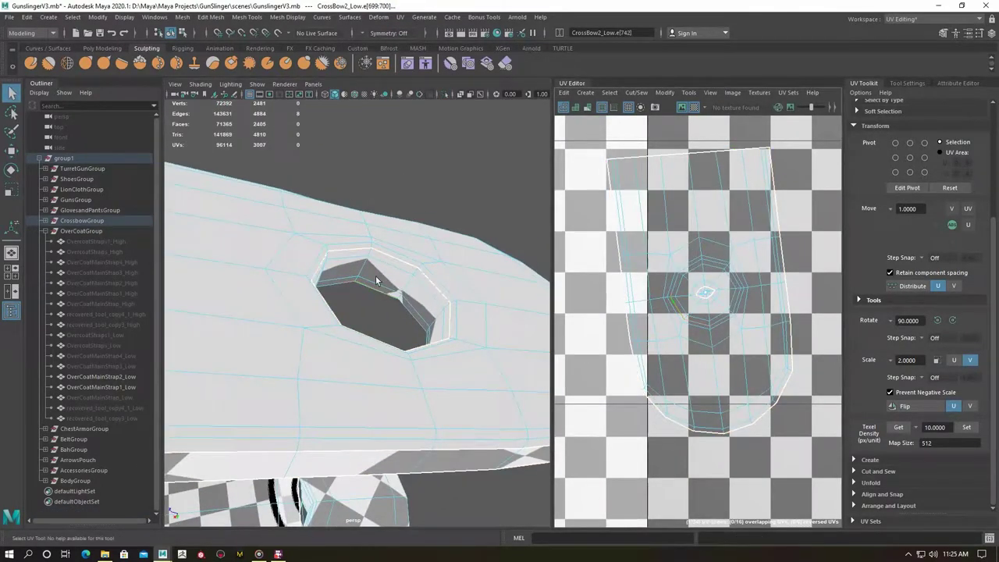
alt+drag(312, 257, 292, 268)
scroll(312, 273, up, 3)
double_click(319, 288)
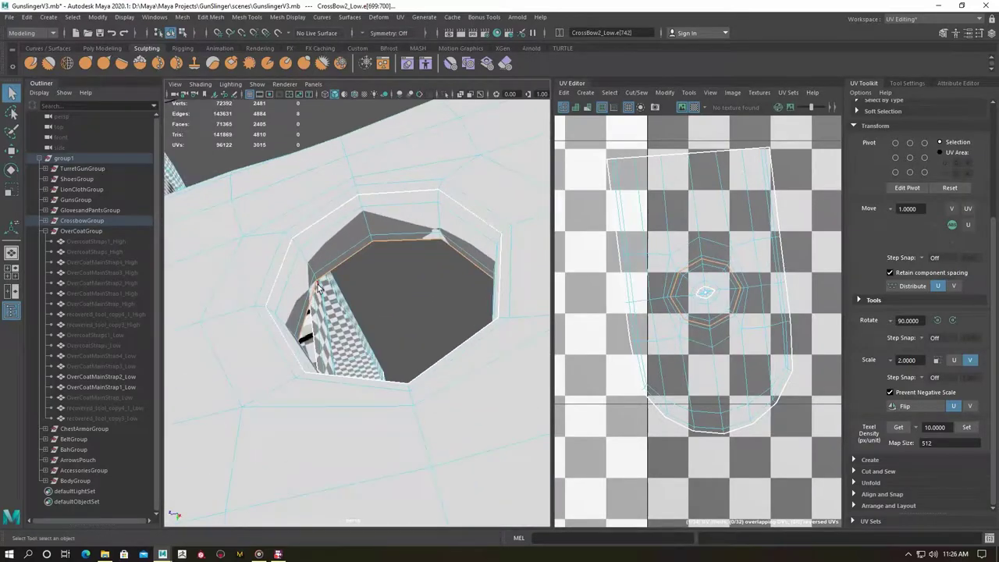
ctrl+right_drag(746, 311, 696, 257)
Select and cut an additional seam edge inside the hole.
scroll(289, 283, down, 4)
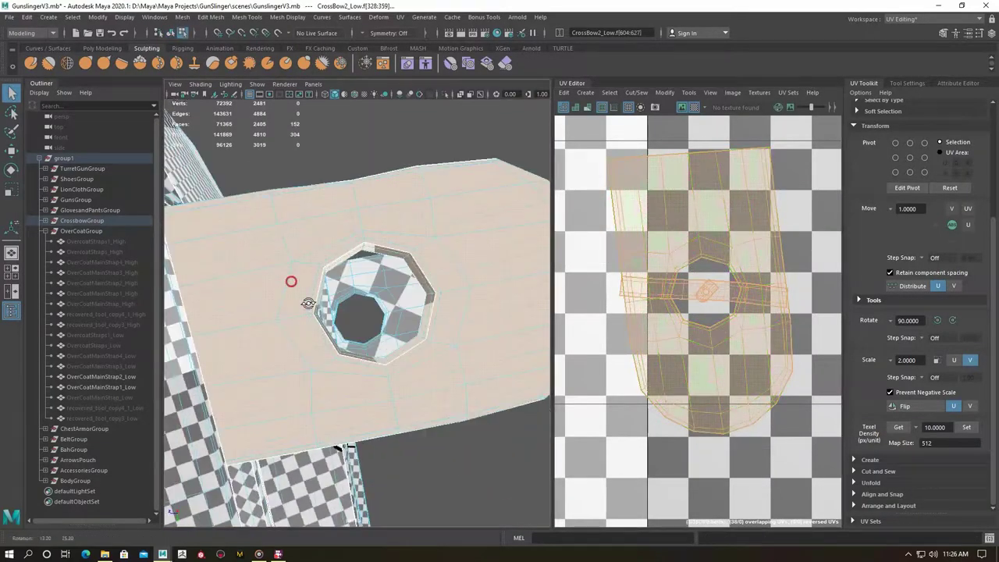
alt+drag(289, 283, 406, 234)
key(f)
alt+drag(281, 301, 416, 237)
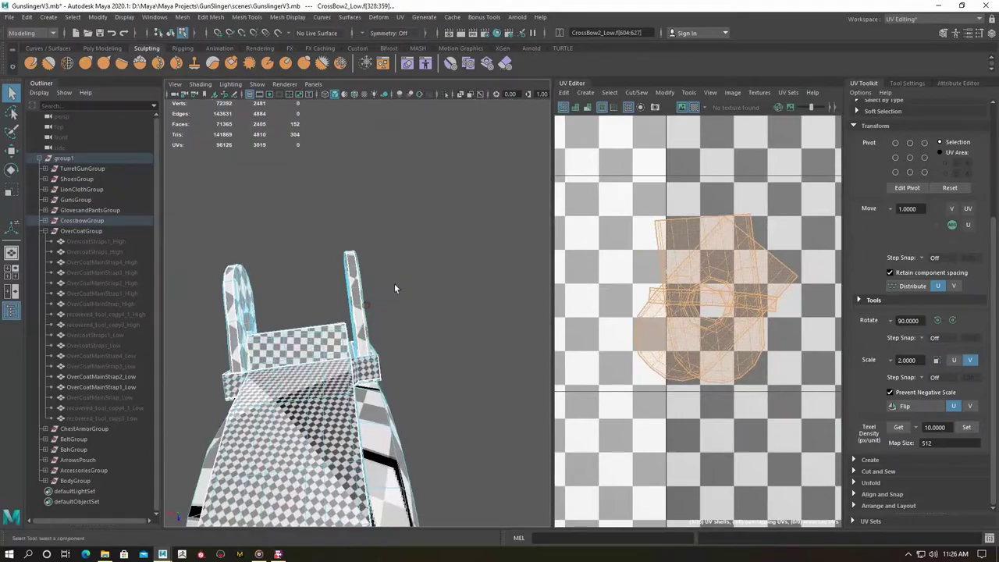
mouse_move(412, 300)
alt+mouse_down()
mouse_move(363, 350)
mouse_move(419, 267)
alt+mouse_up()
click(419, 268)
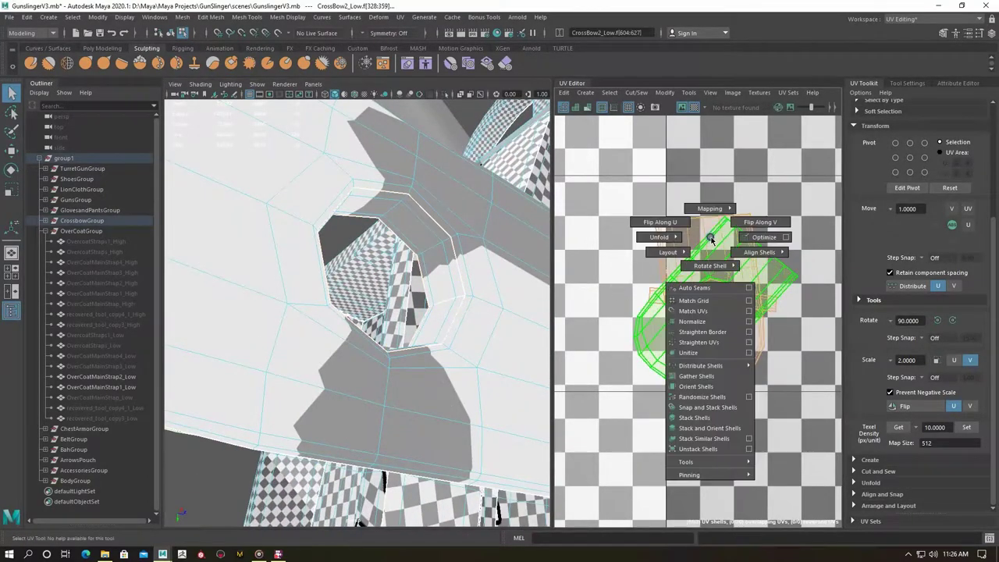
right_drag(692, 269, 692, 242)
Unfold the tab's UVs so the checker lies evenly.
alt+drag(475, 283, 375, 234)
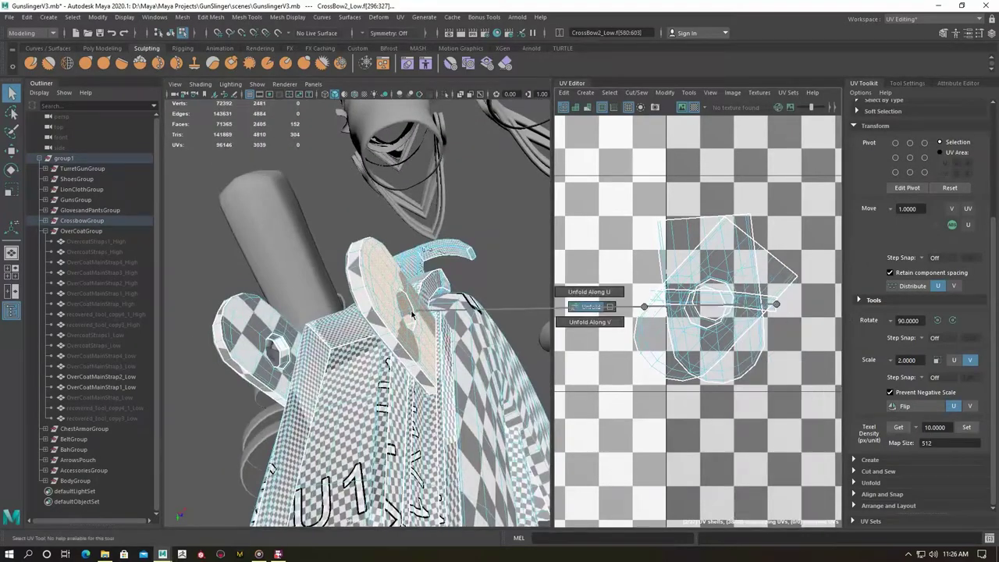
alt+drag(398, 351, 419, 286)
right_drag(741, 275, 615, 197)
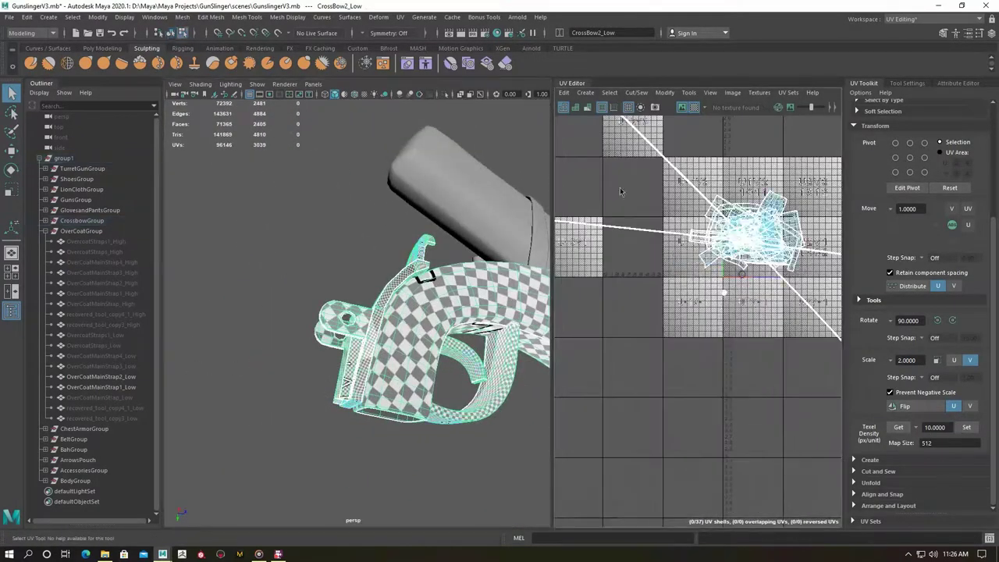
key(ctrl+z)
Hide the finished crossbow and bring back the rest of the character.
alt+drag(468, 312, 393, 361)
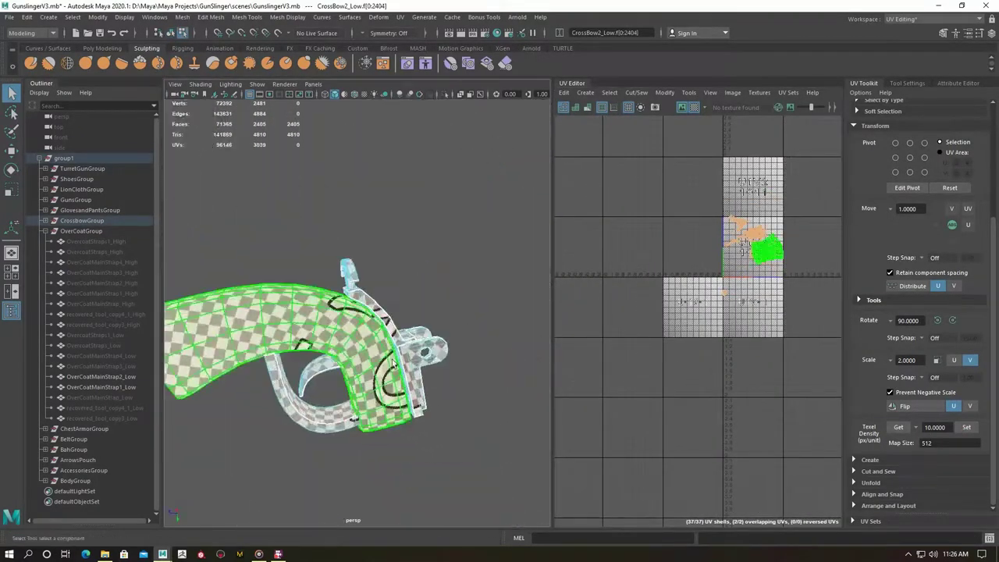
key(ctrl+h)
key(ctrl+1)
mouse_move(376, 403)
alt+mouse_down()
mouse_move(309, 292)
mouse_move(225, 404)
alt+mouse_up()
Isolate the glove cuff ring and give it an automatic UV projection.
click(412, 324)
key(ctrl+1)
key(f)
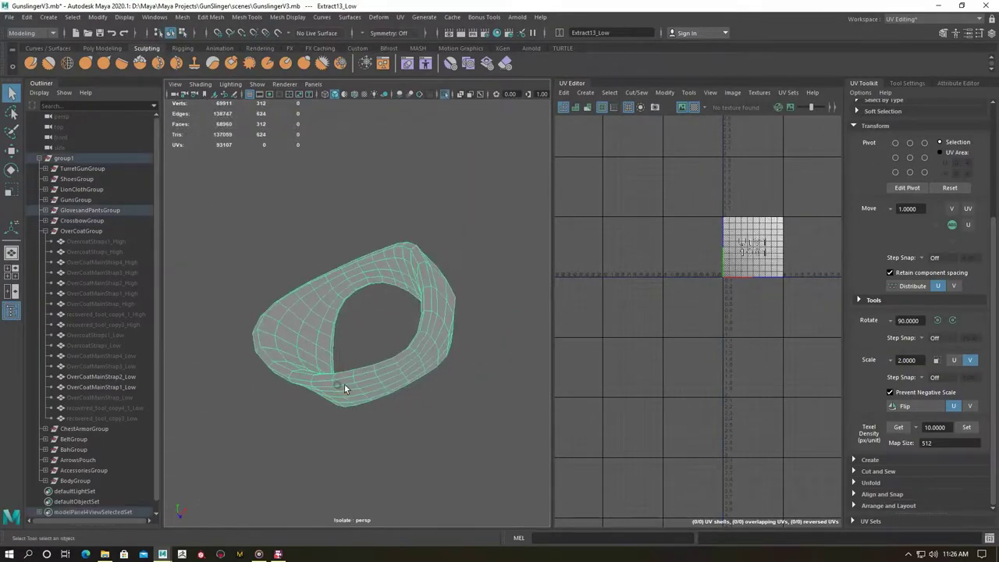
click(400, 19)
click(425, 69)
Unfold the cuff ring's UV shell flat.
mouse_move(469, 258)
alt+mouse_down()
mouse_move(408, 241)
mouse_move(422, 261)
alt+mouse_up()
alt+drag(447, 308, 407, 230)
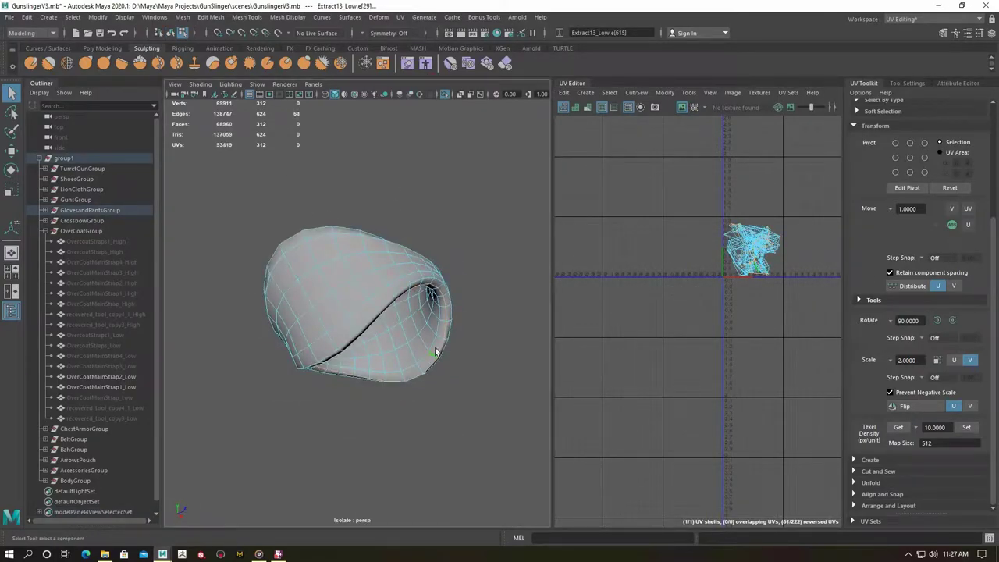
click(705, 215)
key(ctrl+z)
key(ctrl+z)
key(ctrl+z)
key(ctrl+z)
key(ctrl+z)
key(ctrl+z)
key(ctrl+z)
key(ctrl+z)
Select seam edges around the cuff, sleeve and glove, then cut the glove's UVs.
key(ctrl+z)
key(ctrl+z)
key(ctrl+z)
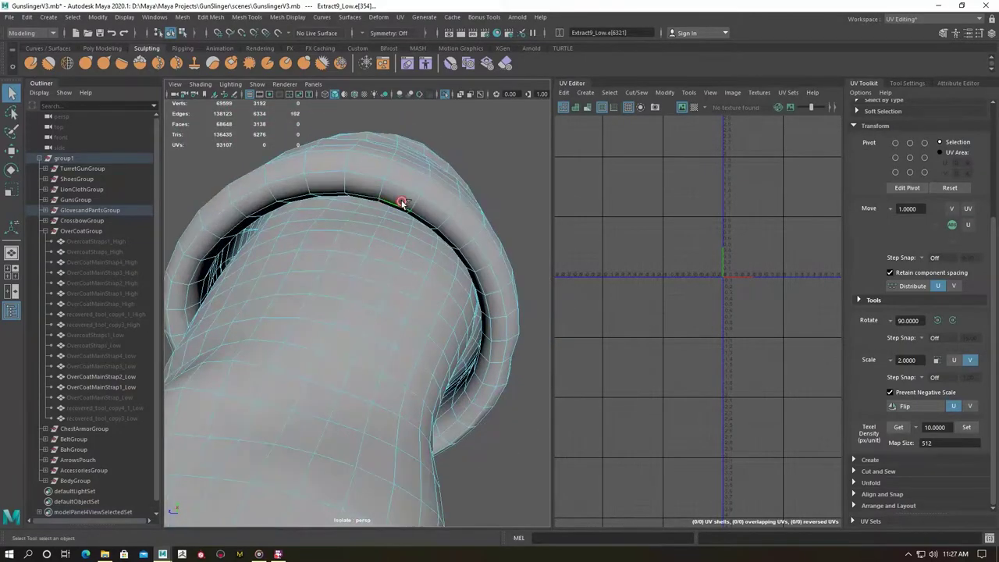
key(ctrl+z)
key(ctrl+z)
key(ctrl+z)
key(ctrl+z)
key(ctrl+z)
key(ctrl+z)
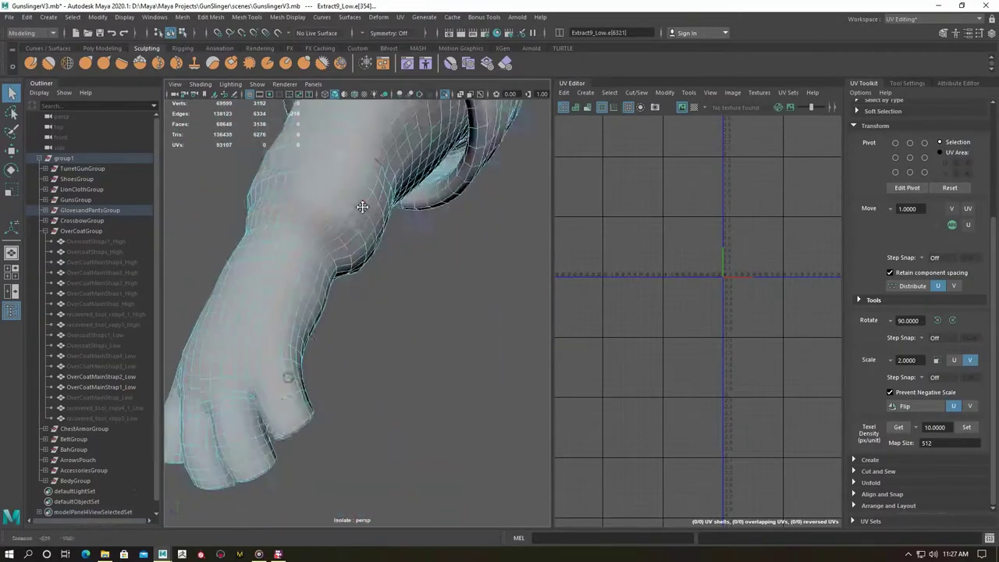
key(ctrl+z)
key(ctrl+z)
key(ctrl+z)
key(ctrl+z)
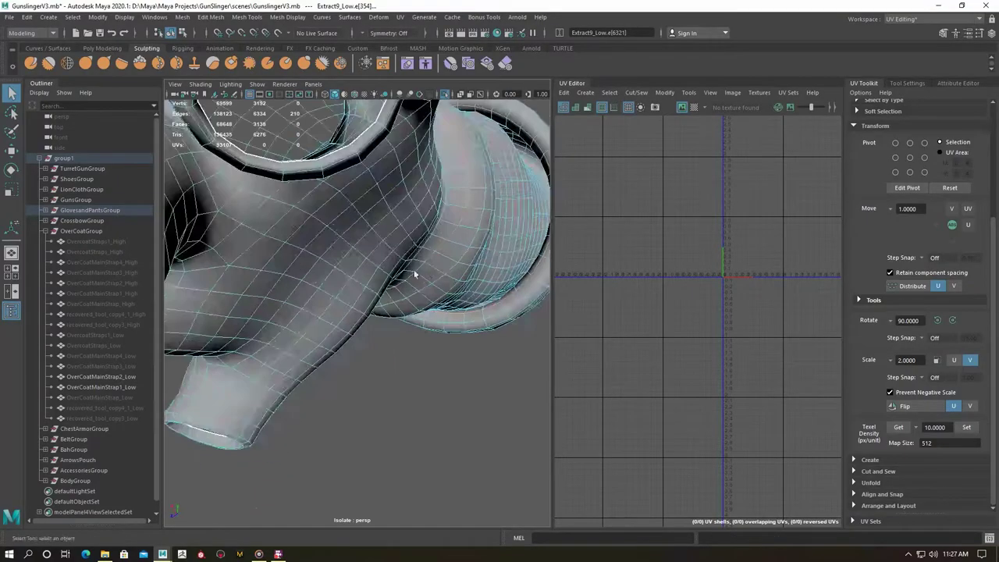
key(ctrl+z)
key(ctrl+z)
key(ctrl+z)
key(ctrl+z)
key(ctrl+z)
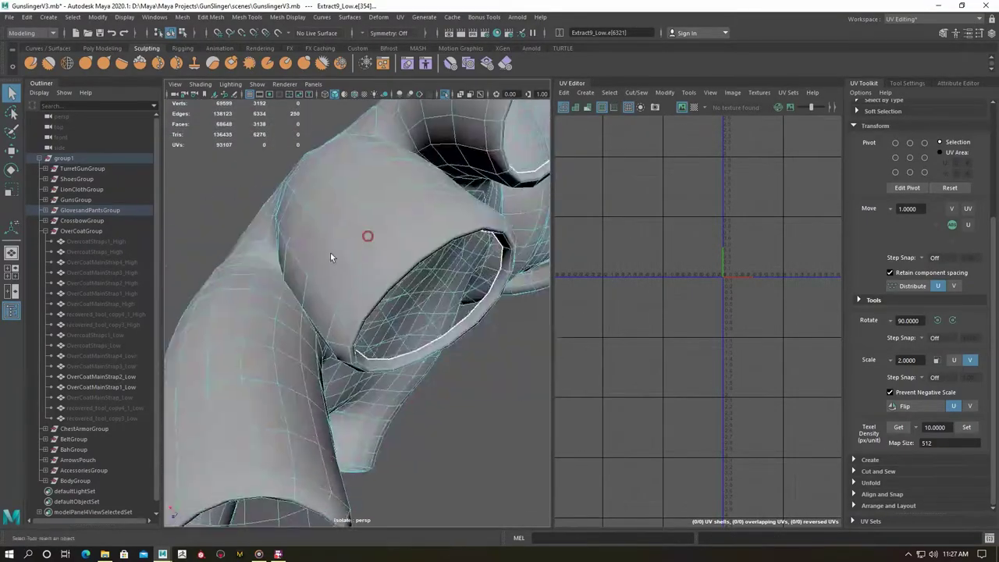
key(ctrl+z)
key(ctrl+z)
key(ctrl+z)
key(ctrl+z)
key(ctrl+z)
key(ctrl+z)
key(ctrl+z)
key(ctrl+z)
key(ctrl+z)
key(ctrl+z)
key(ctrl+z)
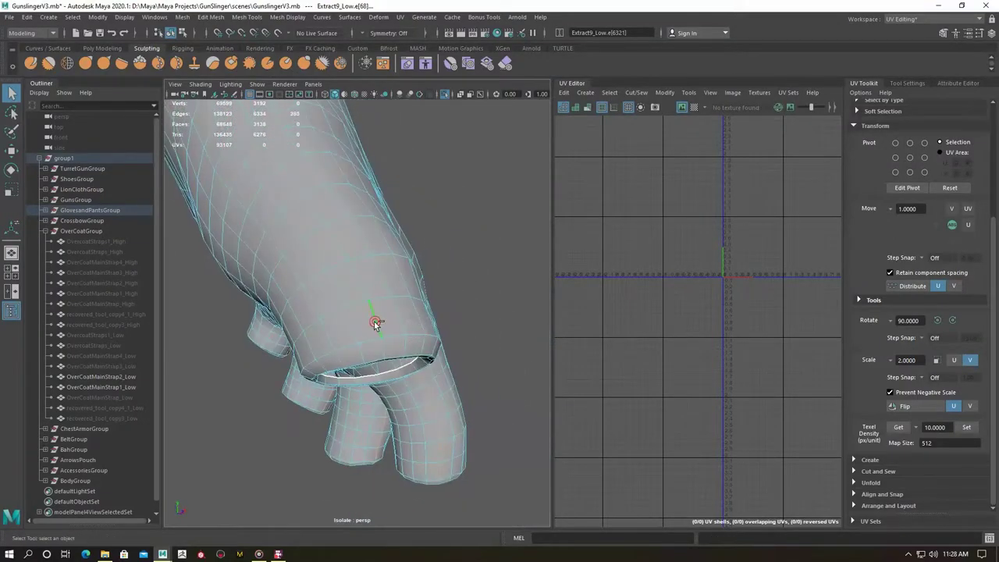
key(ctrl+z)
key(ctrl+z)
key(ctrl+z)
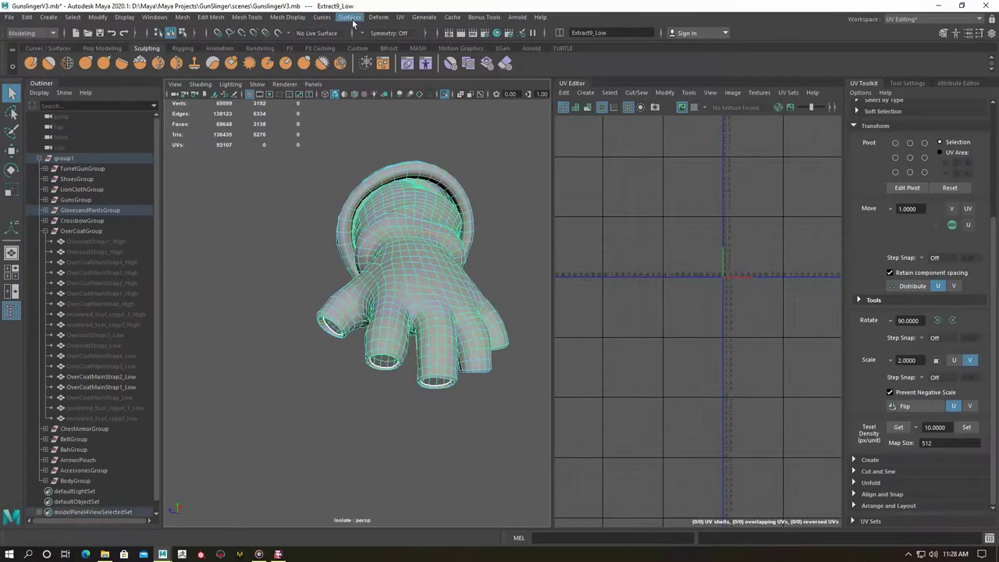
key(ctrl+z)
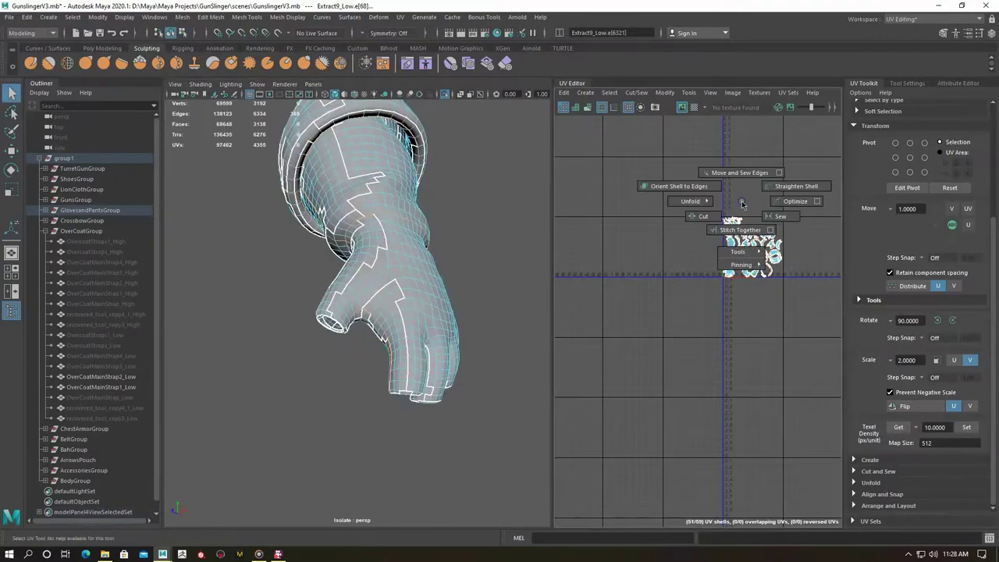
Sew and unfold the glove's UV shells, check the checker pattern, and hide it.
click(417, 250)
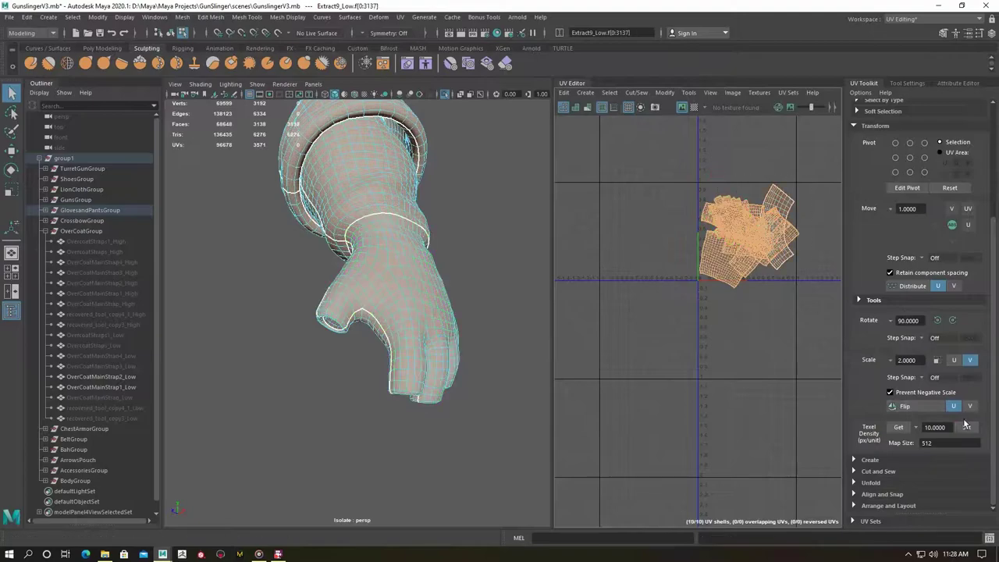
right_drag(334, 211, 413, 195)
key(f)
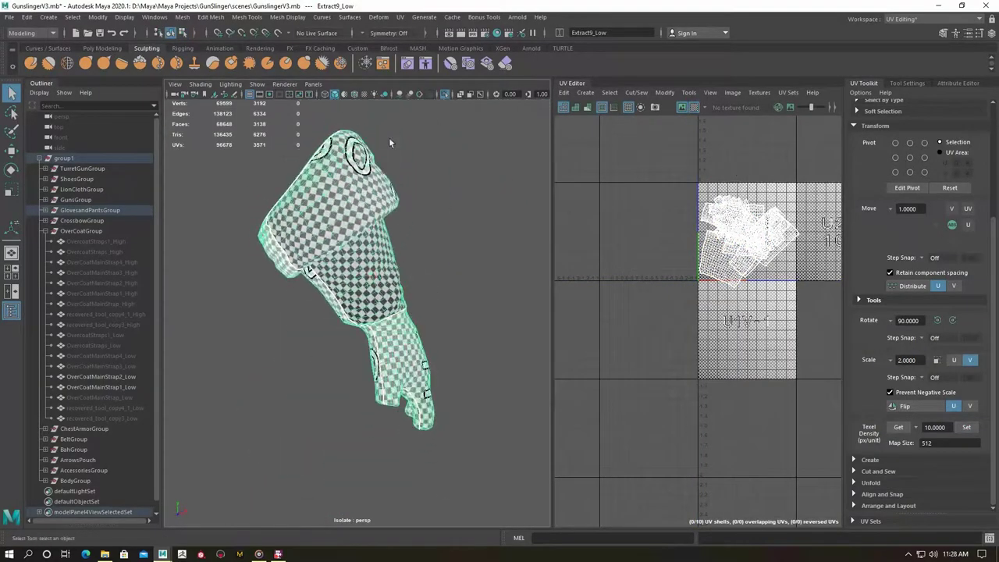
alt+drag(413, 290, 415, 233)
key(ctrl+h)
Select the other hand's glove and project fresh UVs onto it.
click(328, 309)
key(f)
scroll(328, 312, up, 5)
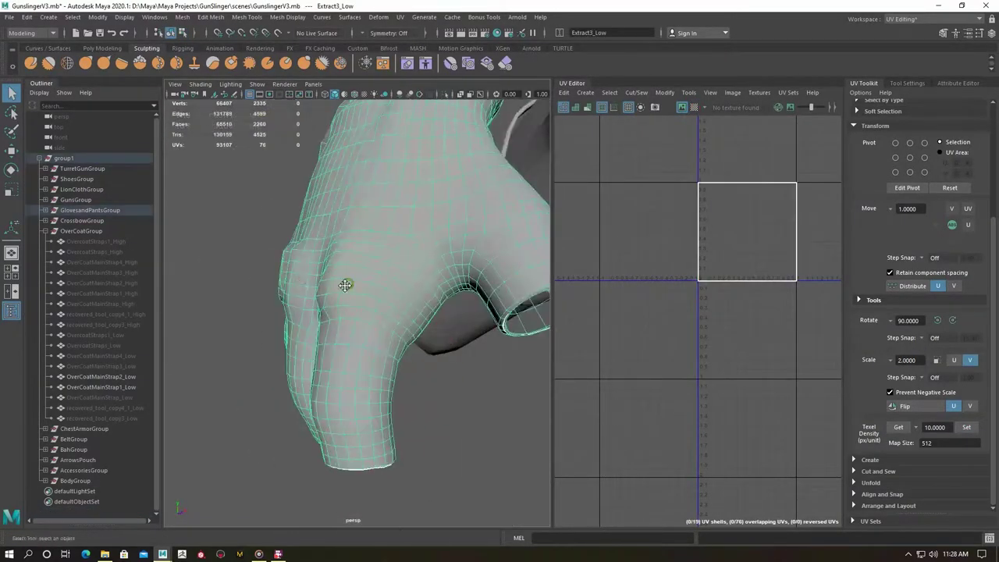
click(399, 16)
click(415, 238)
Pick cuff seam edges on the second glove, check its unfolded checker, and hide it.
mouse_move(415, 238)
alt+mouse_down()
mouse_move(346, 270)
mouse_move(330, 200)
alt+mouse_up()
click(299, 273)
mouse_move(408, 241)
alt+mouse_down()
mouse_move(336, 273)
mouse_move(511, 270)
mouse_move(395, 321)
mouse_move(377, 313)
alt+mouse_up()
shift+click(511, 270)
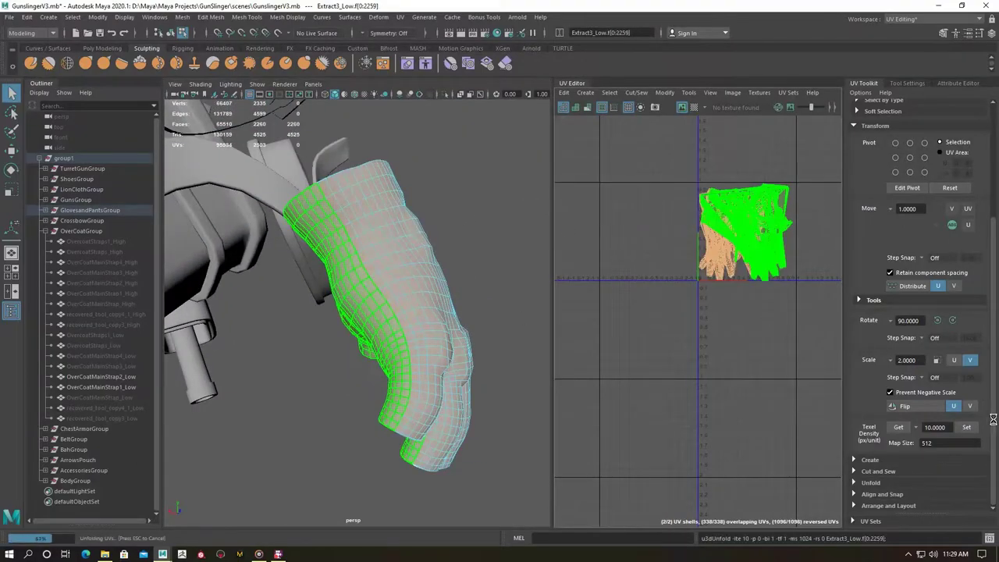
mouse_move(357, 272)
alt+mouse_down()
mouse_move(290, 269)
mouse_move(336, 273)
mouse_move(346, 345)
alt+mouse_up()
key(ctrl+h)
Isolate the gun sleeve piece and give it an automatic UV projection.
click(363, 279)
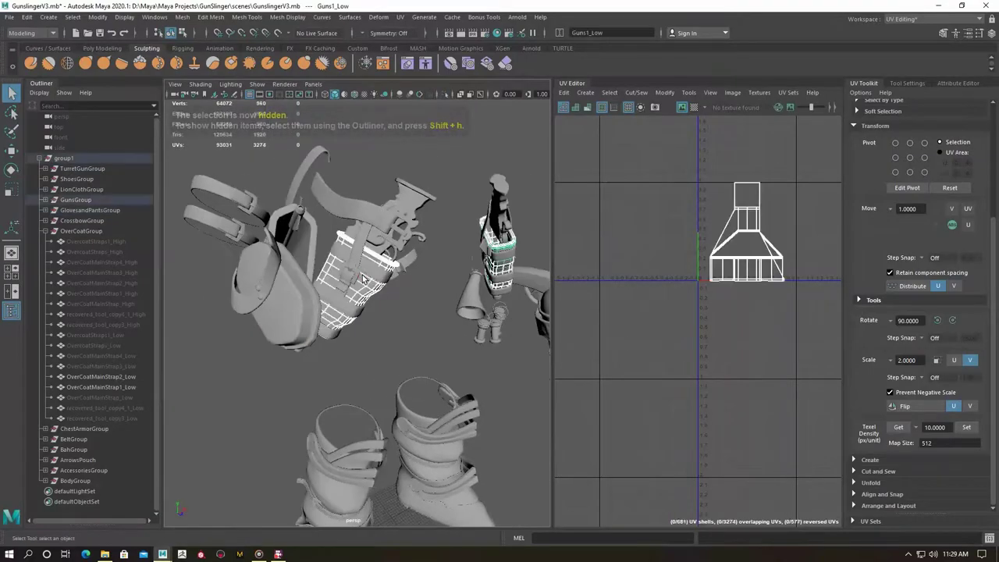
key(f)
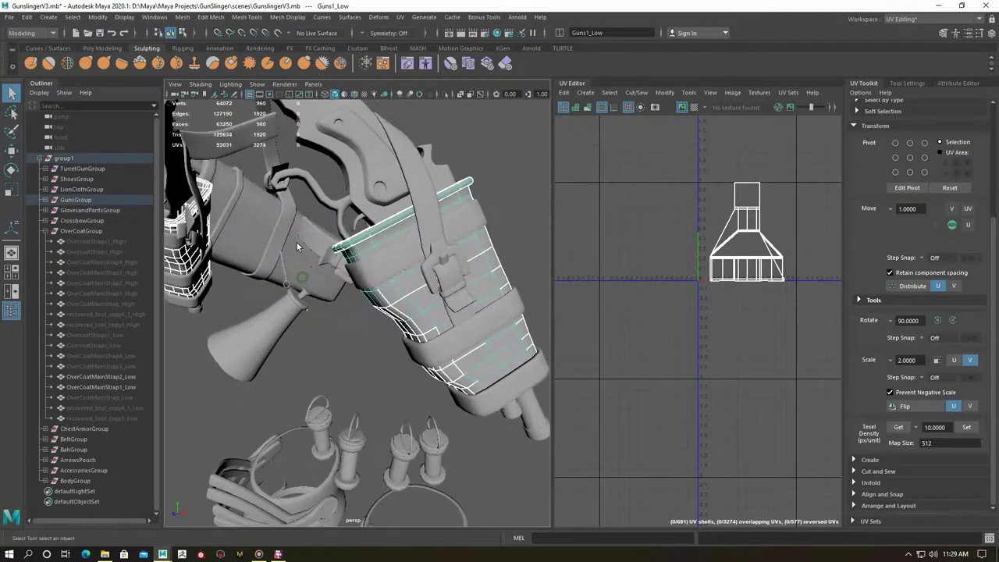
key(ctrl+1)
click(400, 17)
click(425, 73)
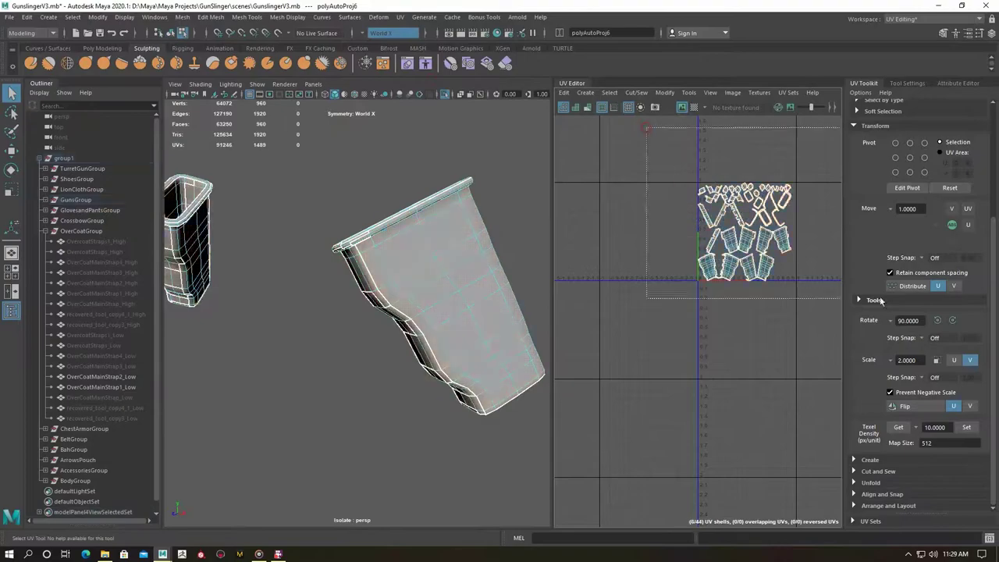
Cut the sleeve's UVs along its rim edge loops and unfold them.
mouse_move(457, 238)
alt+mouse_down()
mouse_move(331, 206)
mouse_move(289, 250)
alt+mouse_up()
double_click(344, 213)
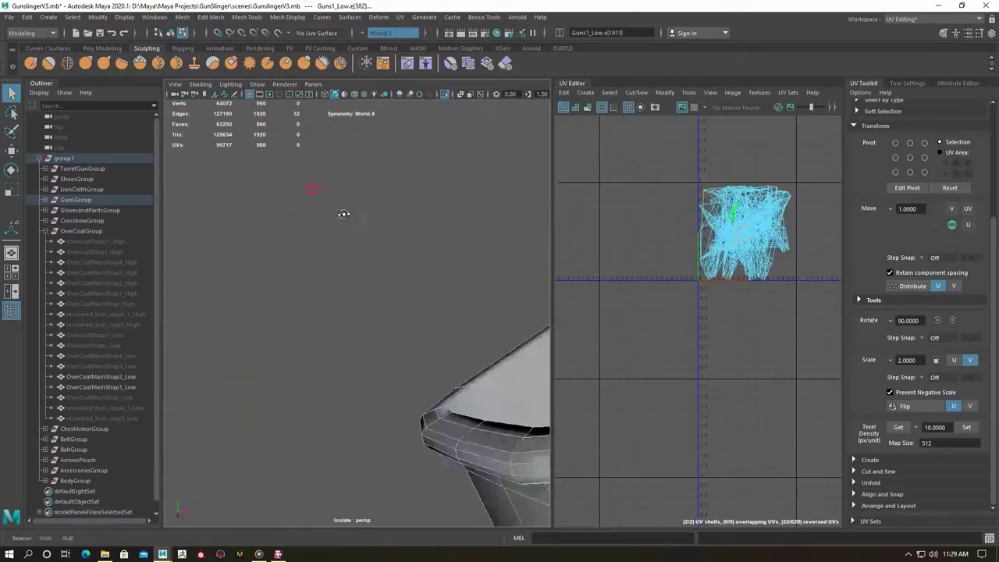
alt+drag(344, 214, 290, 312)
shift+double_click(333, 271)
mouse_move(333, 271)
alt+mouse_down()
mouse_move(430, 401)
mouse_move(406, 312)
mouse_move(339, 357)
mouse_move(316, 337)
mouse_move(425, 283)
alt+mouse_up()
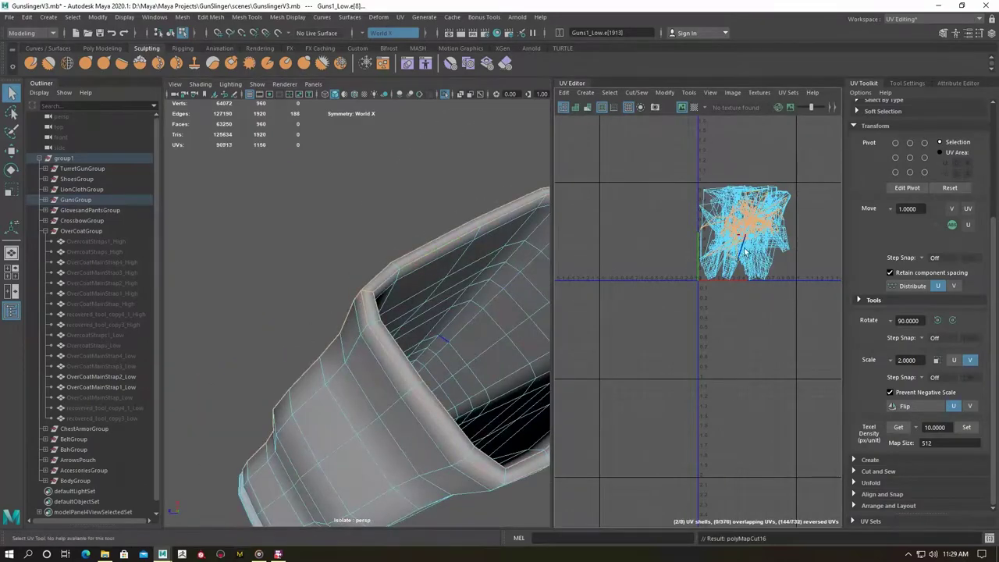
ctrl+right_drag(745, 251, 624, 187)
Set the sleeve's texel density to 10 for a 512 map and hide it.
key(f)
key(F8)
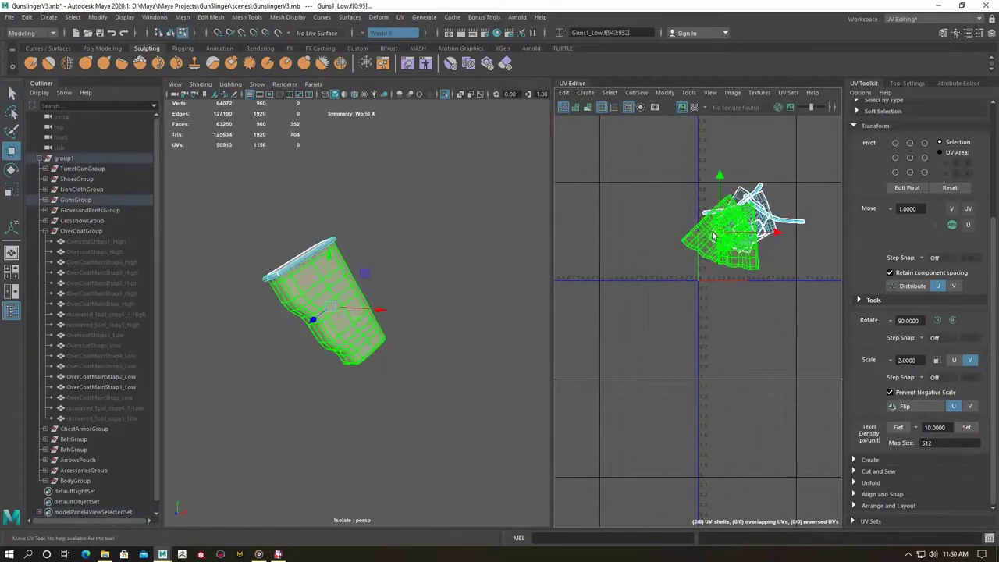
scroll(305, 285, up, 3)
key(ctrl+1)
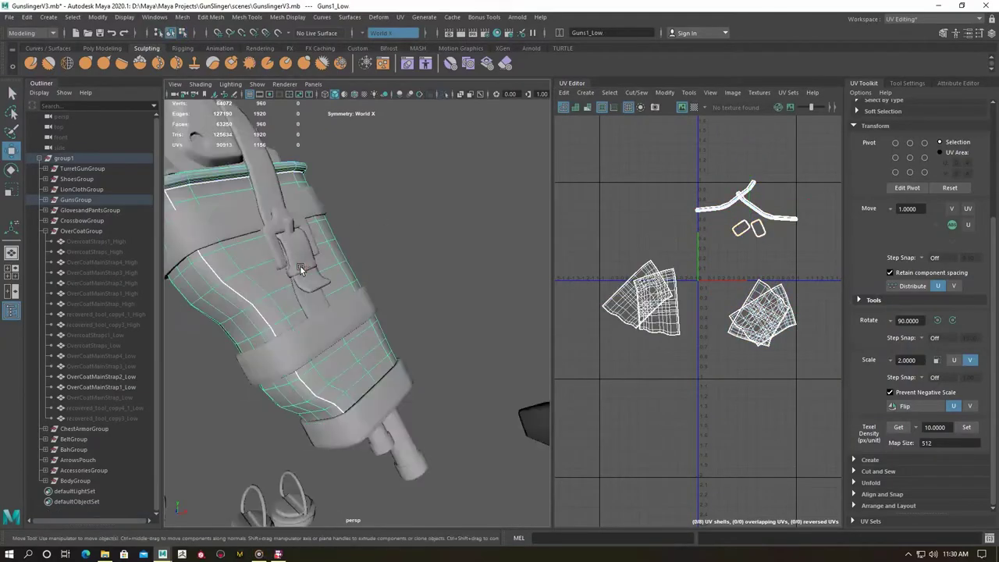
scroll(260, 252, down, 3)
Isolate the gun grip and project fresh automatic UVs onto it.
key(ctrl+h)
key(ctrl+1)
click(400, 16)
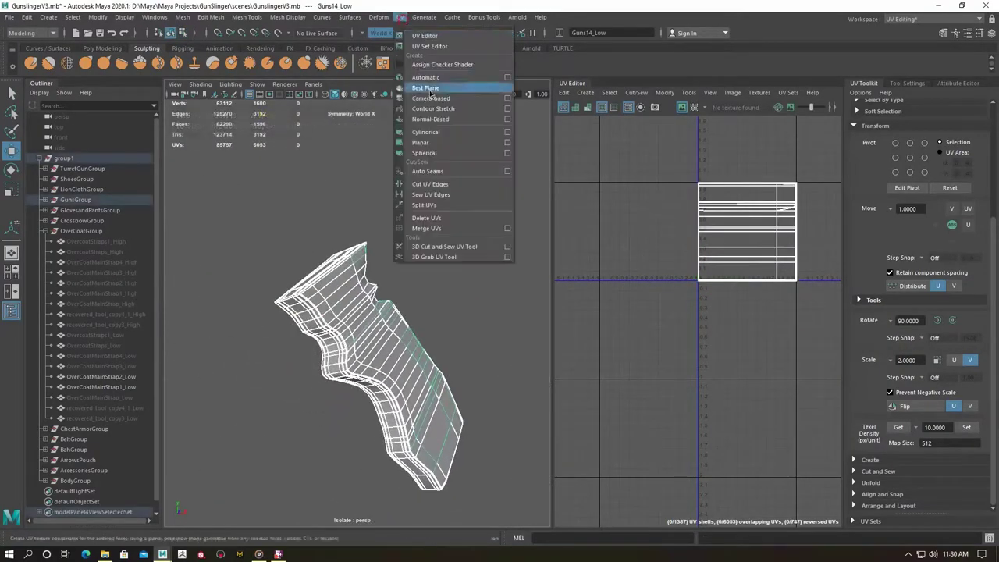
click(437, 86)
key(q)
scroll(317, 239, up, 3)
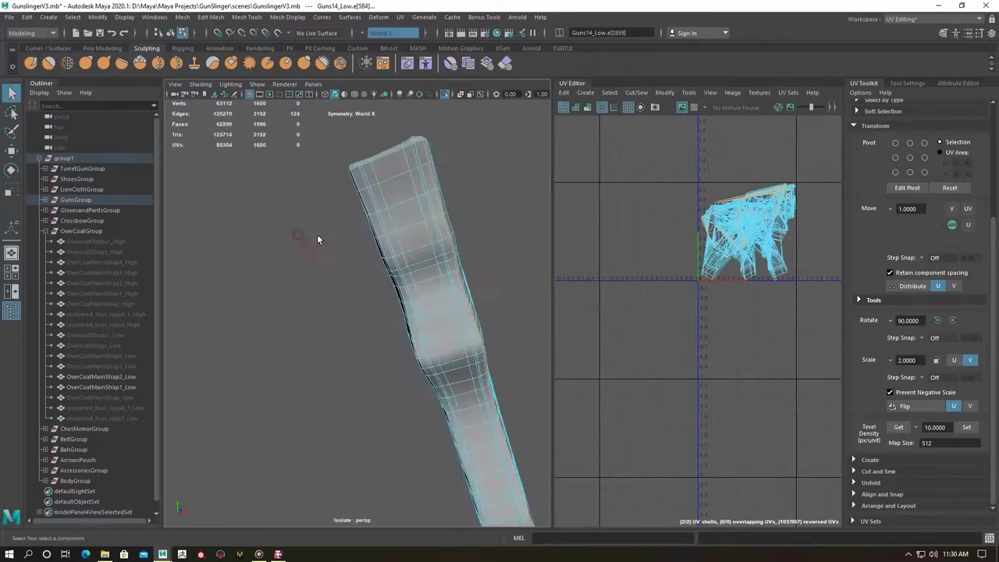
alt+drag(365, 216, 281, 195)
Set the grip's UV shells to texel density 10 and move two shells aside.
right_drag(725, 224, 725, 258)
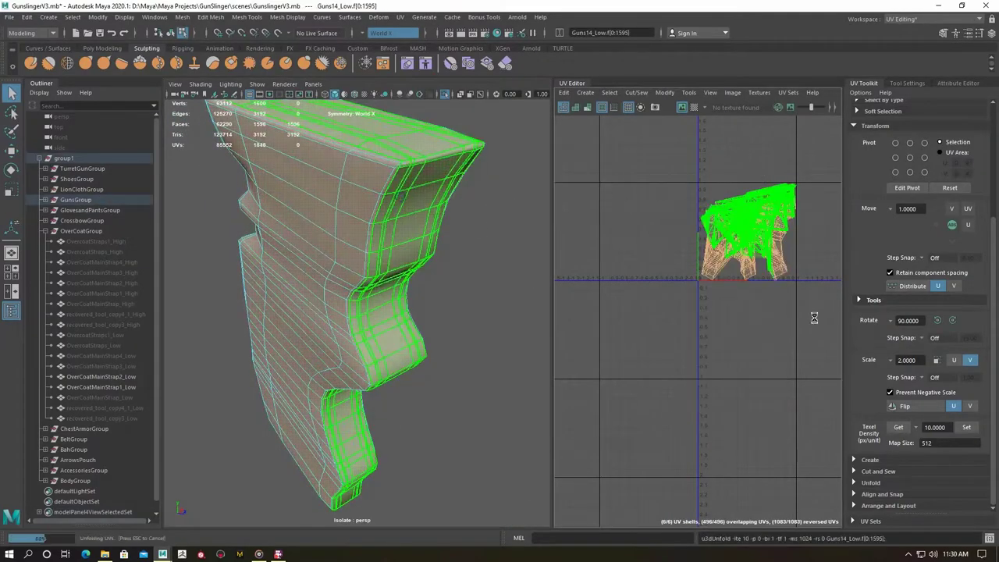
click(966, 427)
drag(754, 317, 654, 266)
key(w)
Select the grip's edge loop seams, then hide the finished grip.
double_click(427, 160)
mouse_move(259, 259)
alt+mouse_down()
mouse_move(321, 272)
mouse_move(473, 348)
mouse_move(262, 355)
alt+mouse_up()
scroll(322, 271, up, 3)
shift+double_click(261, 355)
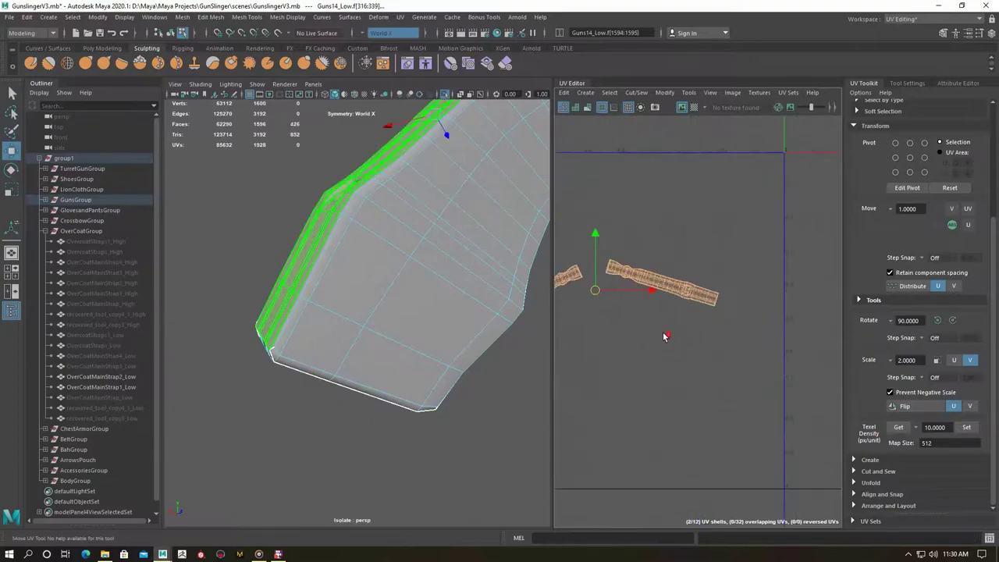
key(F8)
key(q)
key(ctrl+h)
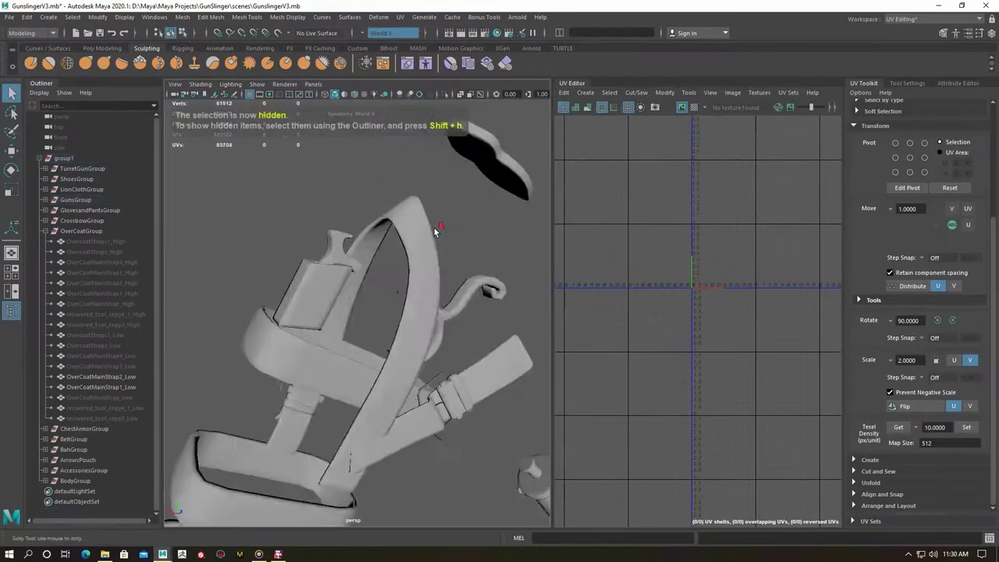
Isolate the next gun piece and give it an automatic UV projection.
key(ctrl+1)
alt+drag(378, 301, 418, 295)
click(399, 16)
click(425, 59)
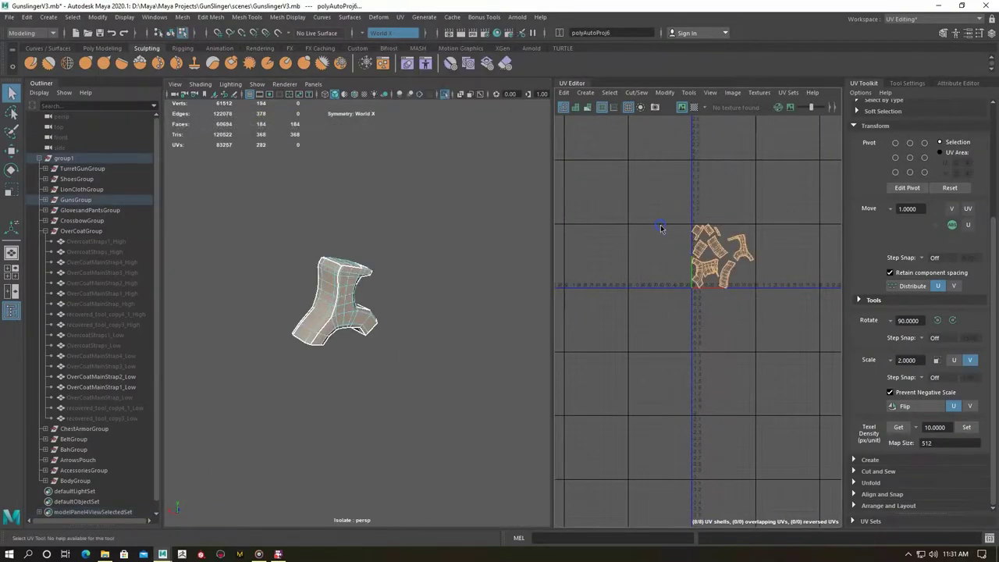
key(f)
mouse_move(419, 285)
alt+mouse_down()
mouse_move(385, 339)
mouse_move(417, 250)
alt+mouse_up()
Cut new edges across the piece, unfold its UV shell, and show all objects.
shift+right_drag(414, 234, 458, 216)
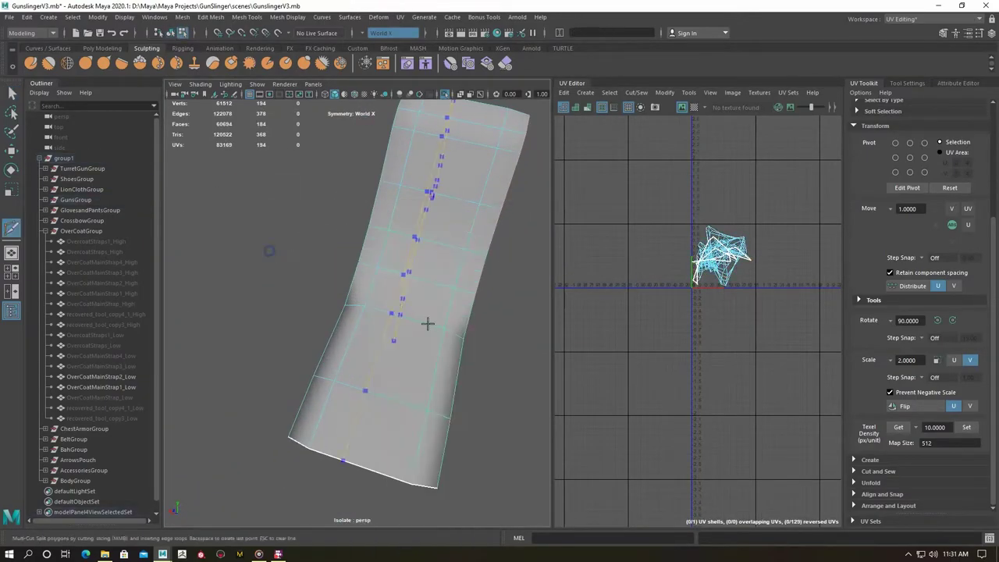
key(q)
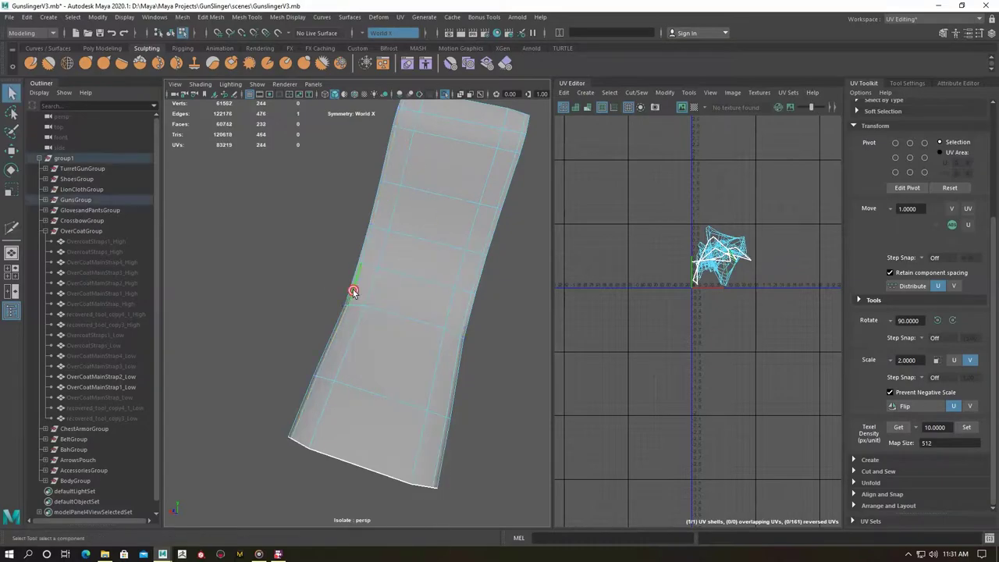
shift+right_drag(639, 214, 671, 208)
key(f)
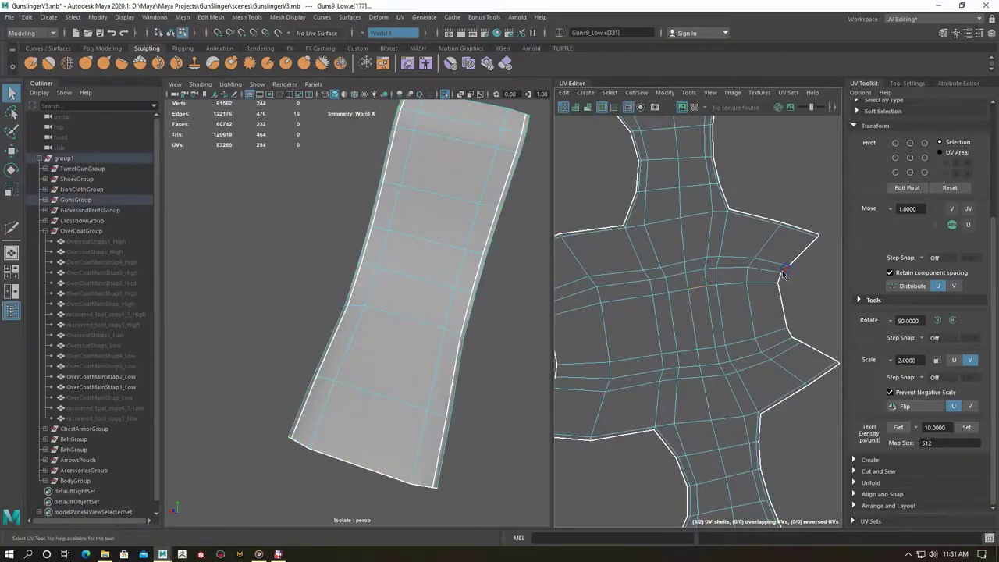
key(F8)
key(ctrl+1)
Select Guns13_Low, Guns9_Low and their matching high-poly gun parts and show them.
mouse_move(442, 242)
alt+mouse_down()
mouse_move(200, 268)
mouse_move(491, 341)
mouse_move(483, 302)
mouse_move(355, 340)
mouse_move(379, 312)
alt+mouse_up()
alt+right_drag(379, 312, 274, 319)
click(47, 201)
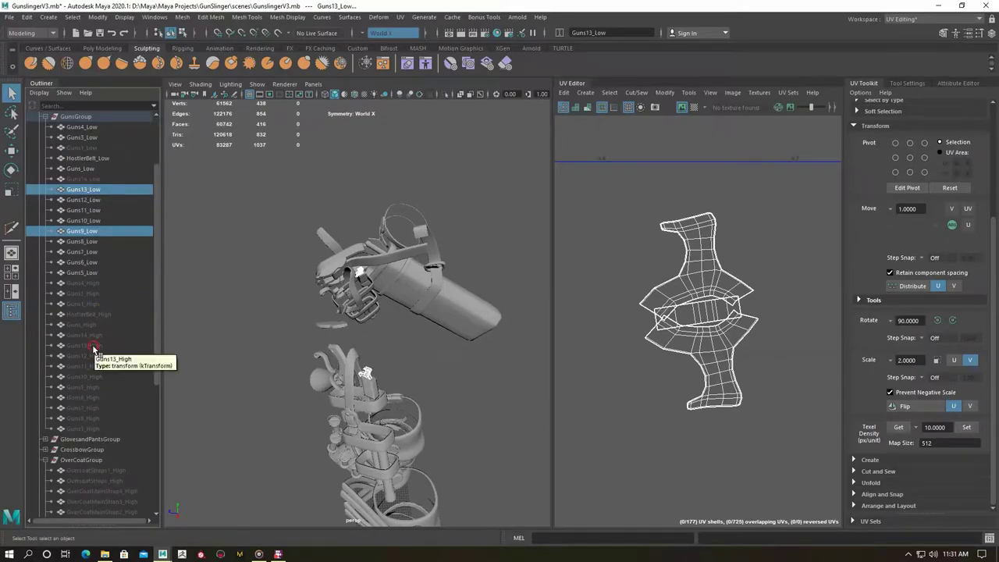
click(85, 346)
ctrl+click(97, 386)
key(shift+h)
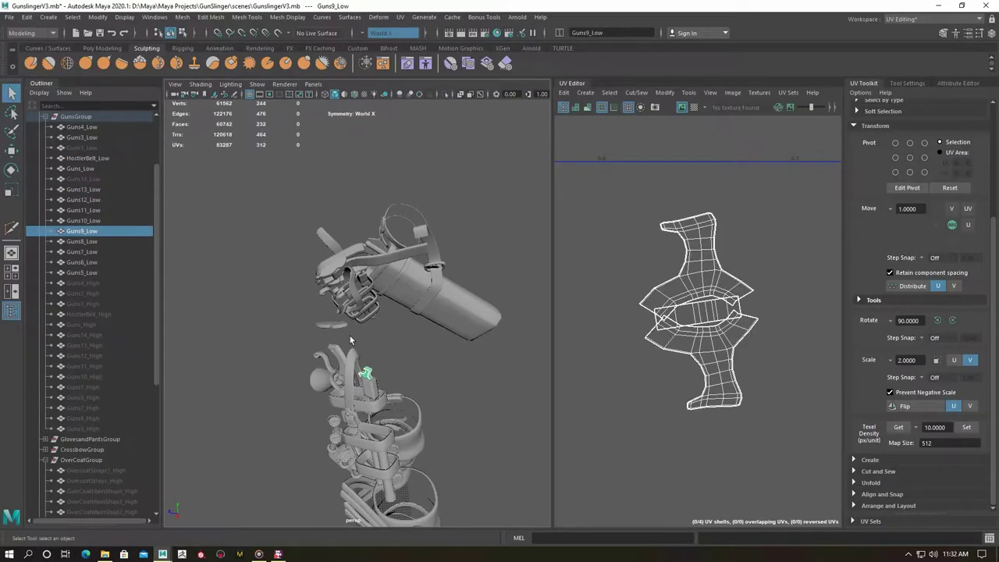
Transfer attributes from the high-poly gun parts onto Guns13_Low.
scroll(350, 340, up, 5)
scroll(414, 386, up, 5)
mouse_move(415, 386)
alt+mouse_down()
mouse_move(383, 330)
mouse_move(349, 316)
mouse_move(382, 234)
alt+mouse_up()
shift+click(359, 261)
click(182, 17)
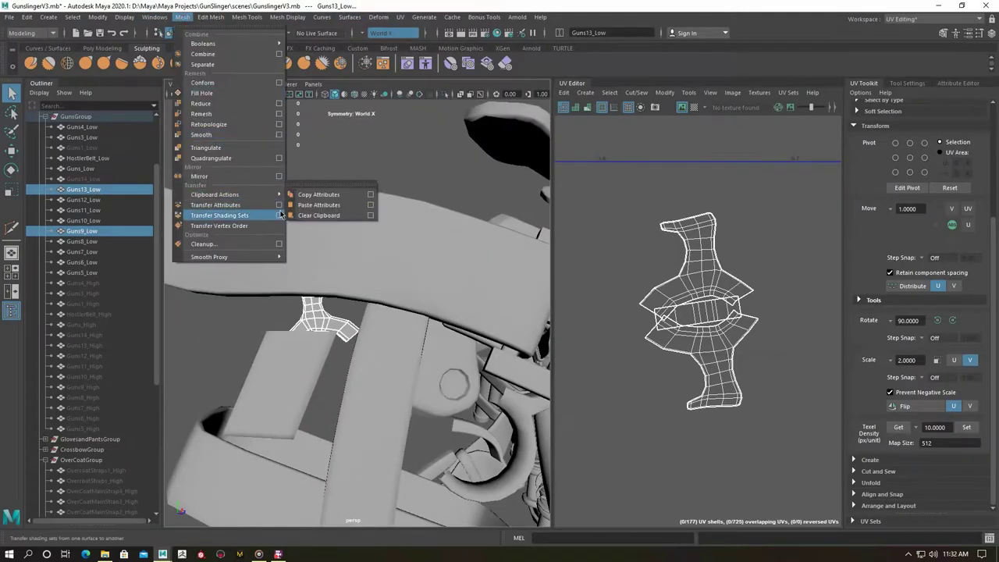
click(277, 219)
click(238, 332)
Isolate Guns13_Low, apply automatic UVs, and slice a new edge across it with Multi-Cut.
key(f)
key(ctrl+1)
click(400, 17)
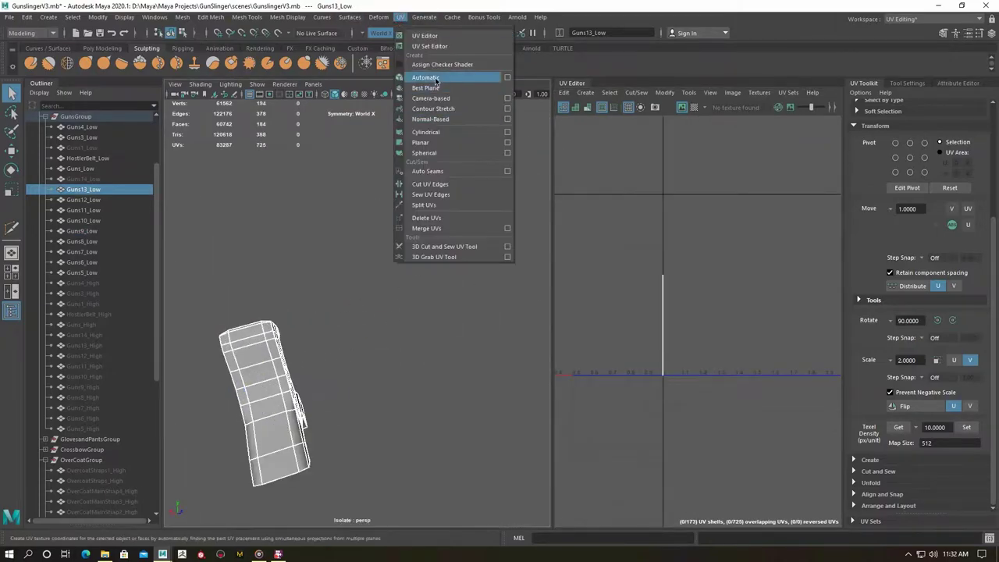
click(429, 74)
right_drag(223, 269, 388, 186)
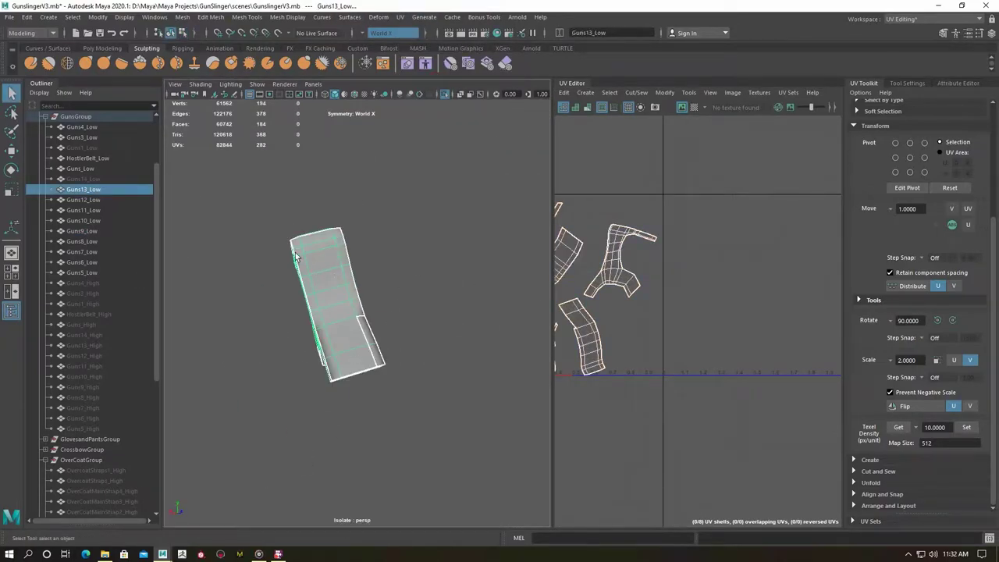
key(f)
shift+right_drag(260, 287, 324, 238)
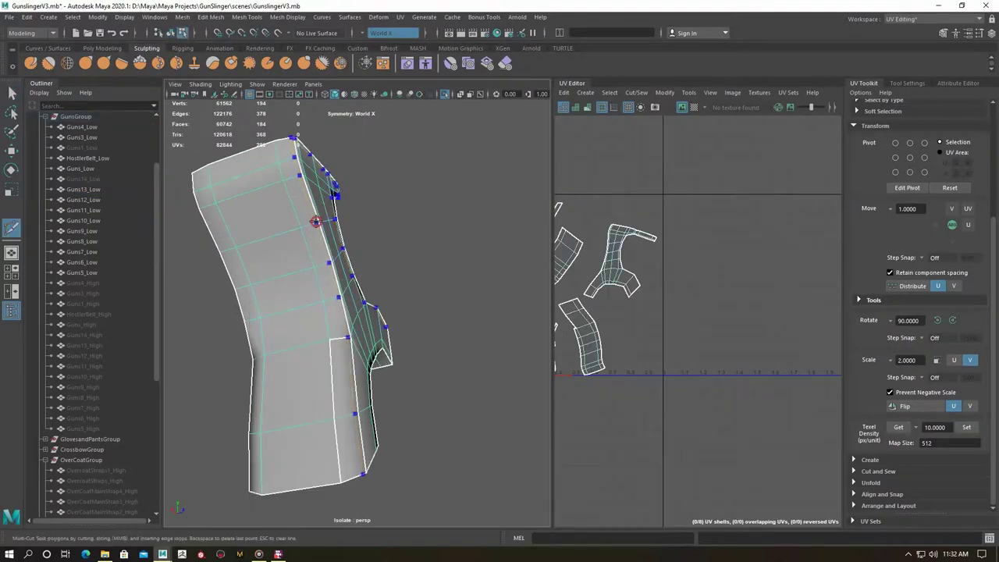
key(q)
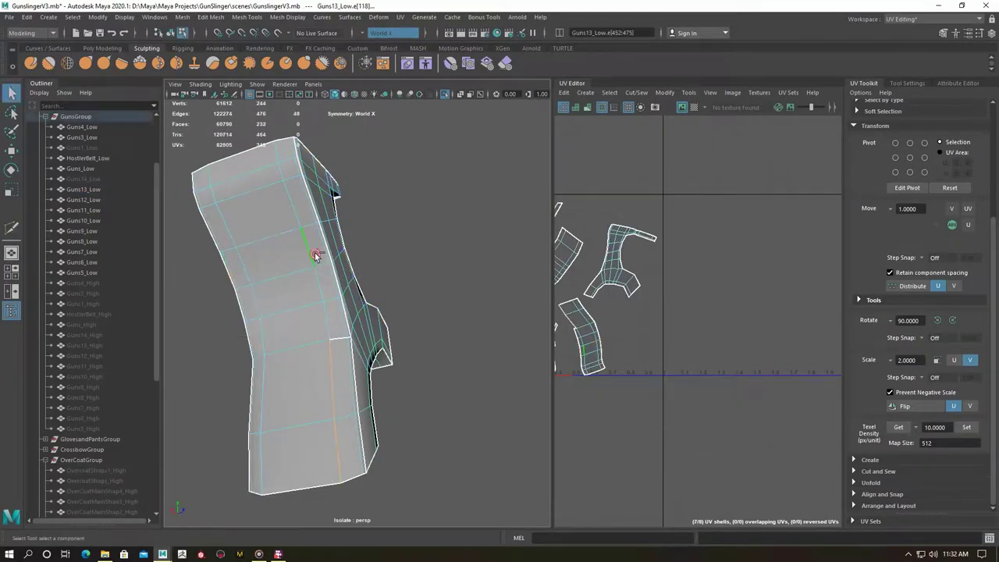
Cut Guns13_Low's UV seams, unfold the shell, and hide the finished piece.
right_drag(301, 234, 242, 296)
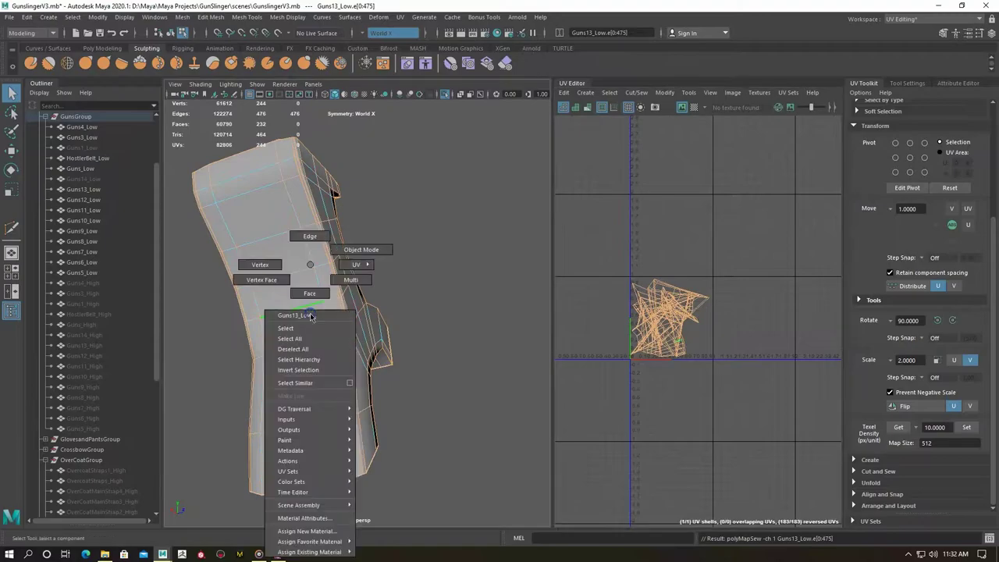
mouse_move(664, 287)
right_down()
mouse_move(634, 284)
mouse_move(662, 334)
right_up()
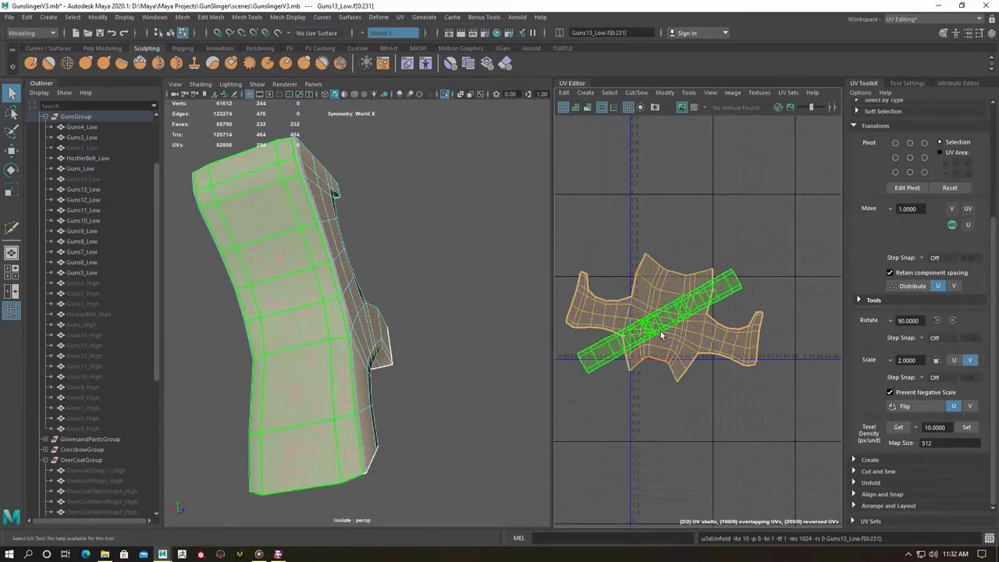
key(F10)
scroll(676, 172, up, 5)
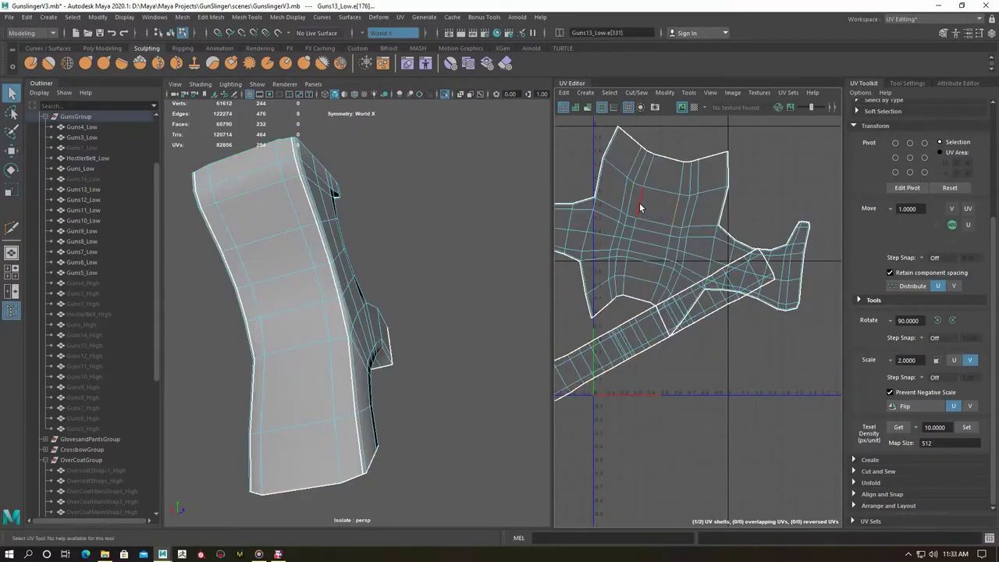
click(319, 290)
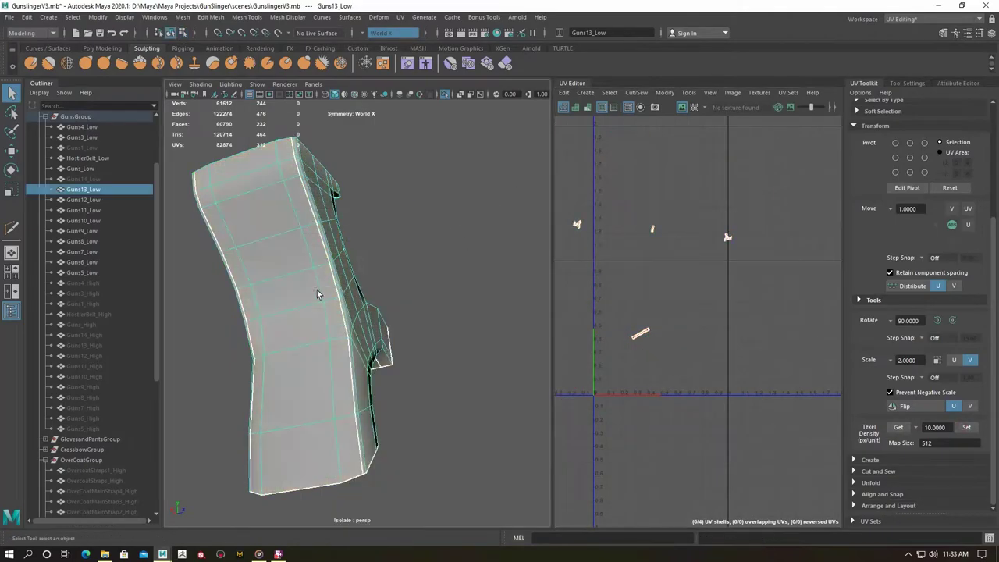
key(ctrl+h)
scroll(317, 293, down, 5)
click(441, 327)
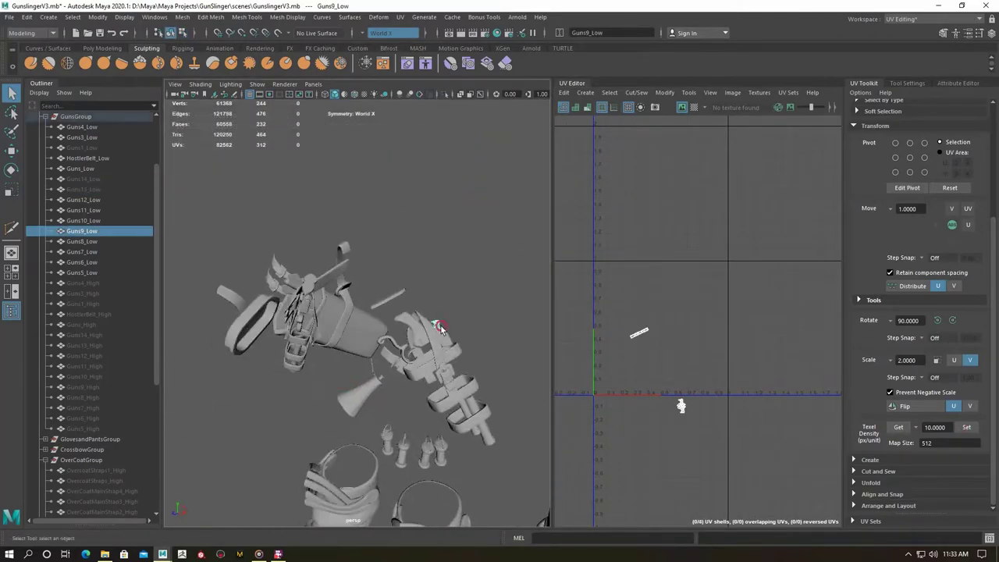
Give the curved Guns7_Low piece an automatic UV projection.
key(f)
click(399, 16)
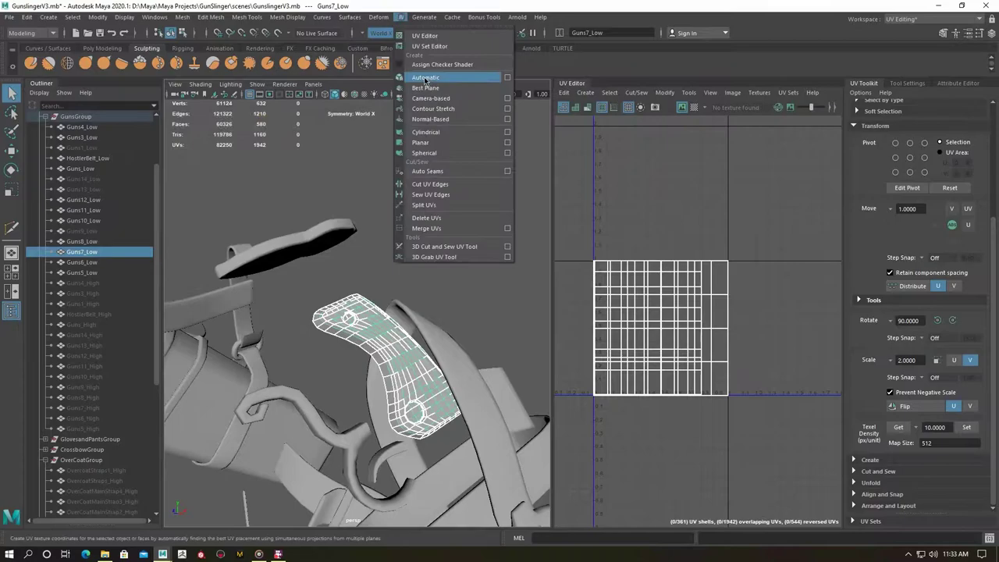
click(425, 72)
click(419, 290)
alt+drag(419, 289, 393, 296)
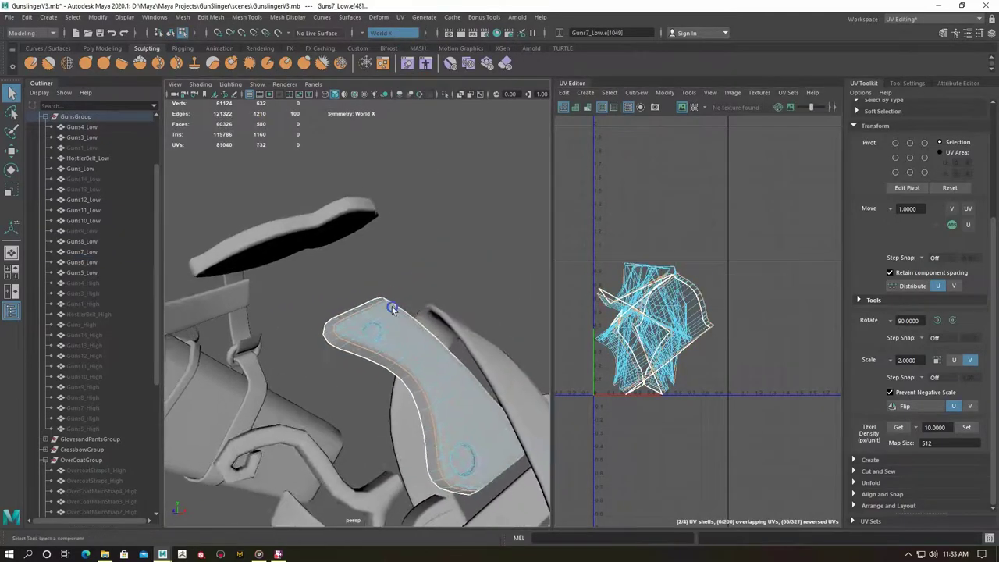
scroll(304, 258, up, 5)
Separate the hex hole and rim strip as shells, unfold Guns7_Low, and hide it.
mouse_move(304, 257)
alt+mouse_down()
mouse_move(331, 345)
mouse_move(253, 245)
alt+mouse_up()
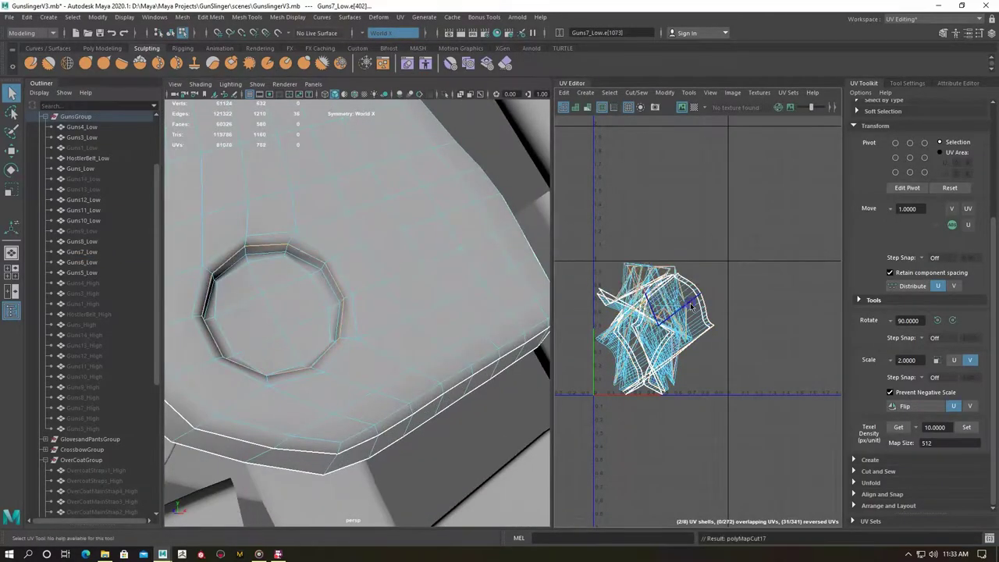
right_drag(468, 252, 474, 267)
click(769, 441)
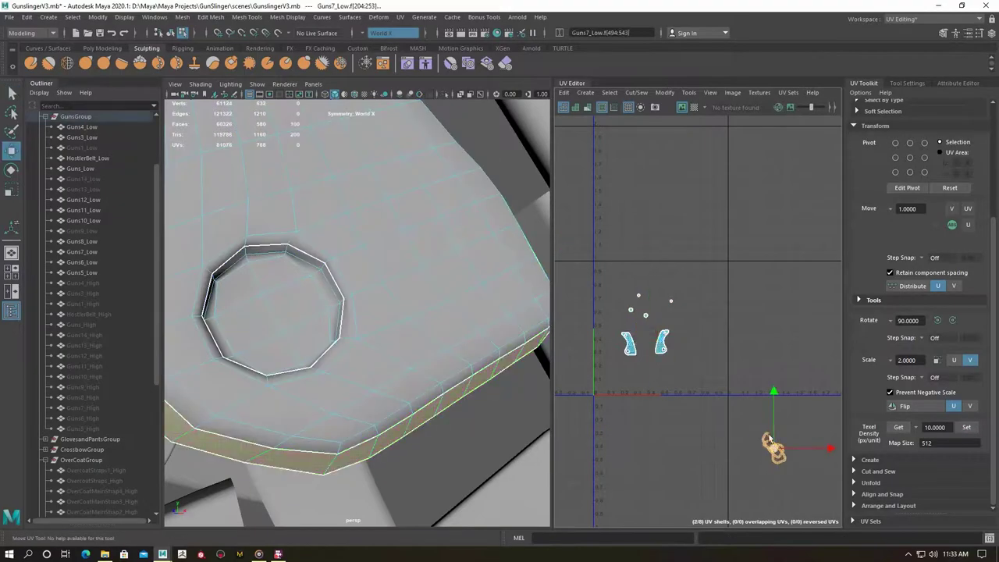
scroll(392, 252, down, 3)
mouse_move(393, 252)
alt+mouse_down()
mouse_move(325, 354)
mouse_move(442, 350)
mouse_move(273, 396)
mouse_move(302, 448)
alt+mouse_up()
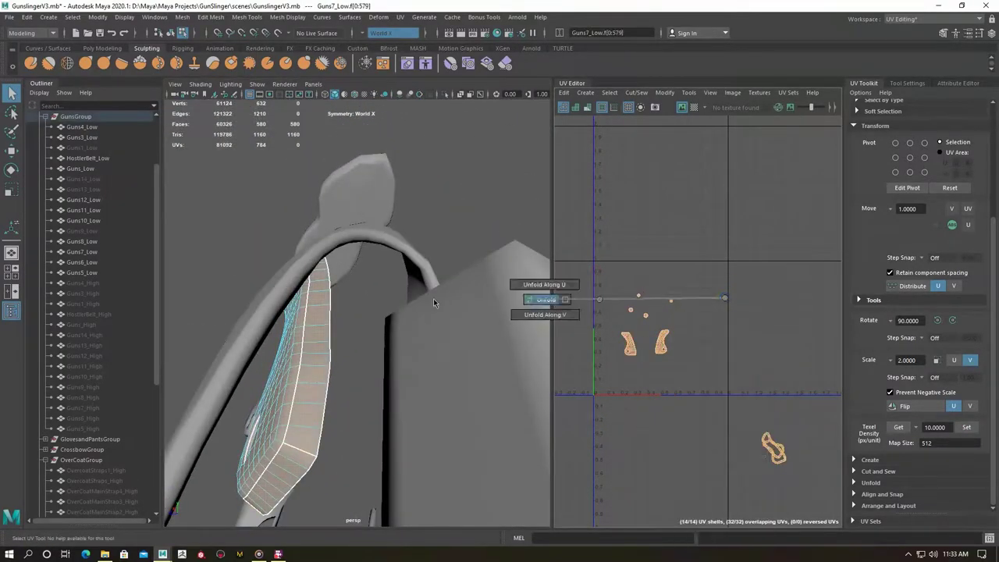
right_drag(425, 258, 519, 218)
key(ctrl+h)
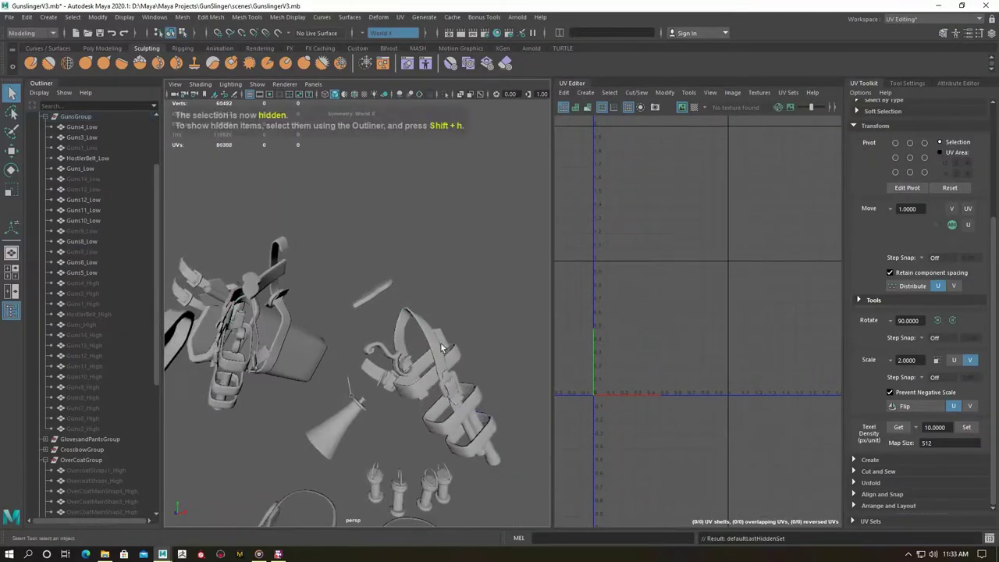
Auto-project Guns10_Low, cut its seams, unfold with texel density set, and hide it.
key(ctrl+1)
click(400, 17)
click(425, 73)
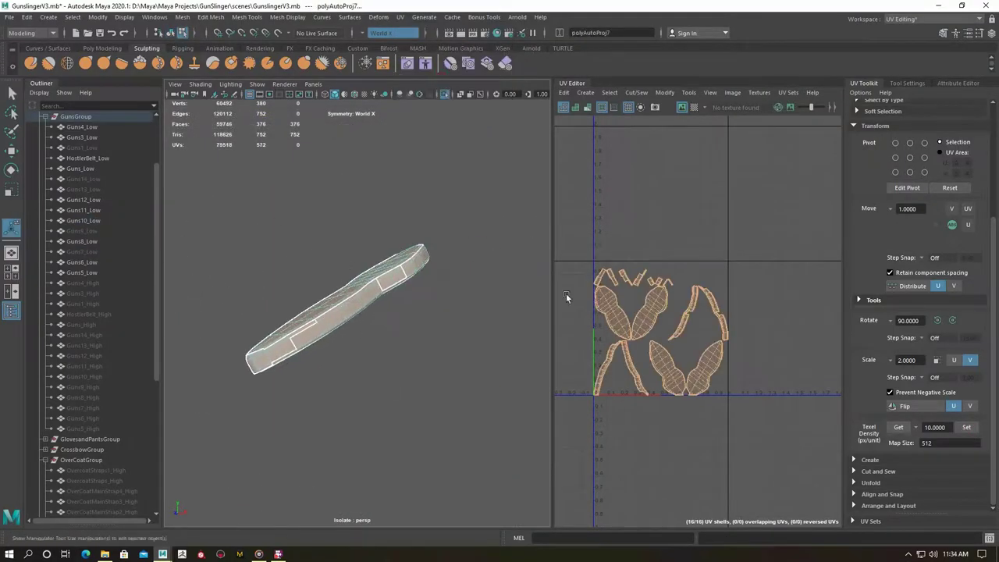
key(f)
right_drag(408, 256, 367, 330)
mouse_move(367, 330)
alt+mouse_down()
mouse_move(358, 167)
mouse_move(483, 373)
mouse_move(332, 347)
alt+mouse_up()
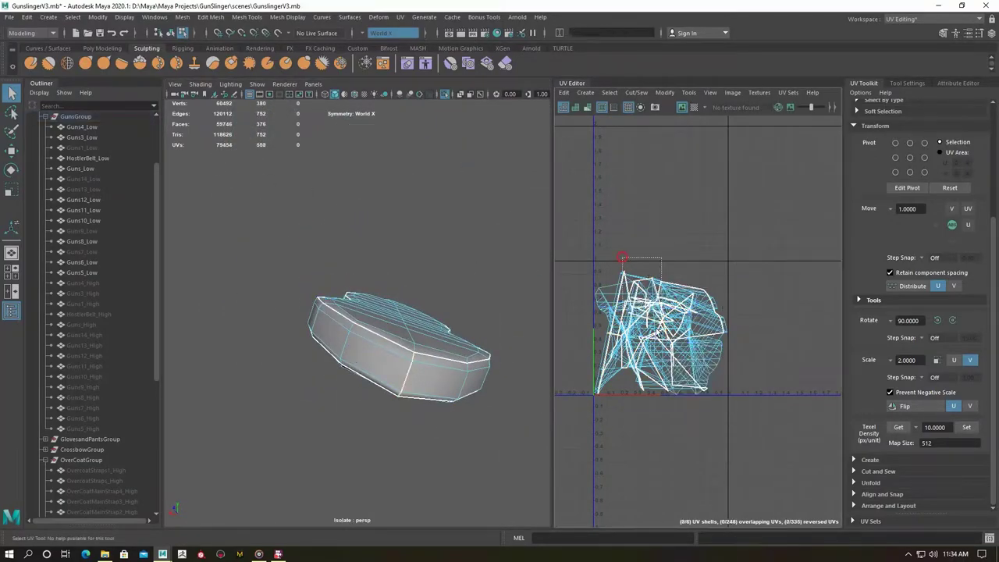
click(414, 336)
key(ctrl+h)
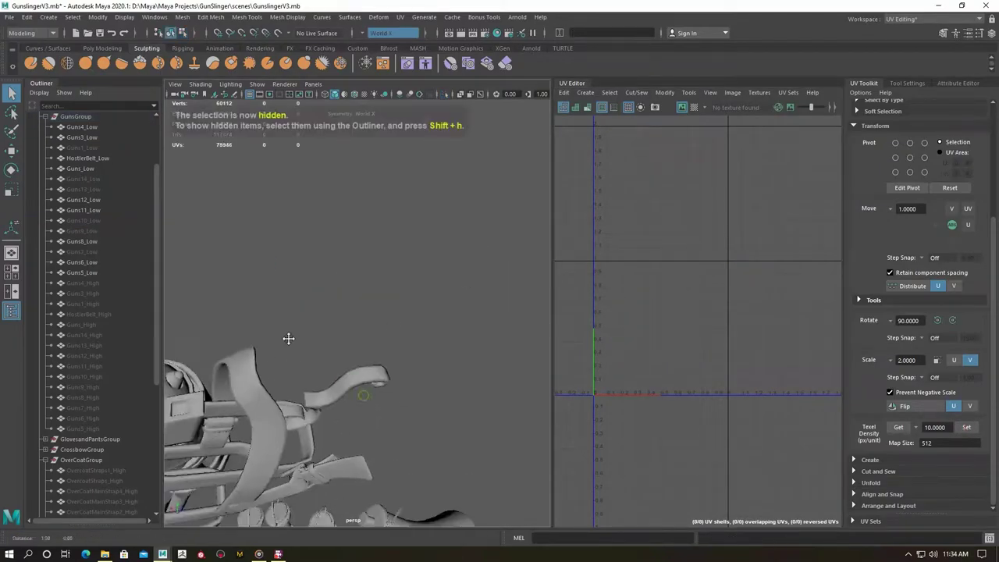
Automatically project the Guns6_Low hook strap, then cut its seam edges and unfold its UVs.
click(379, 368)
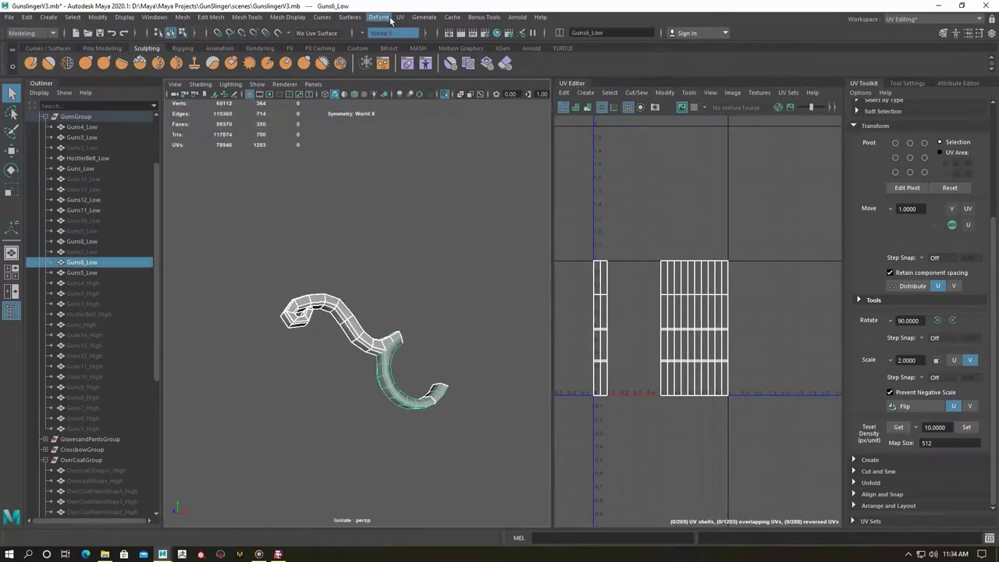
click(399, 17)
click(421, 61)
right_click(667, 269)
scroll(334, 306, up, 5)
alt+drag(334, 306, 334, 200)
click(333, 197)
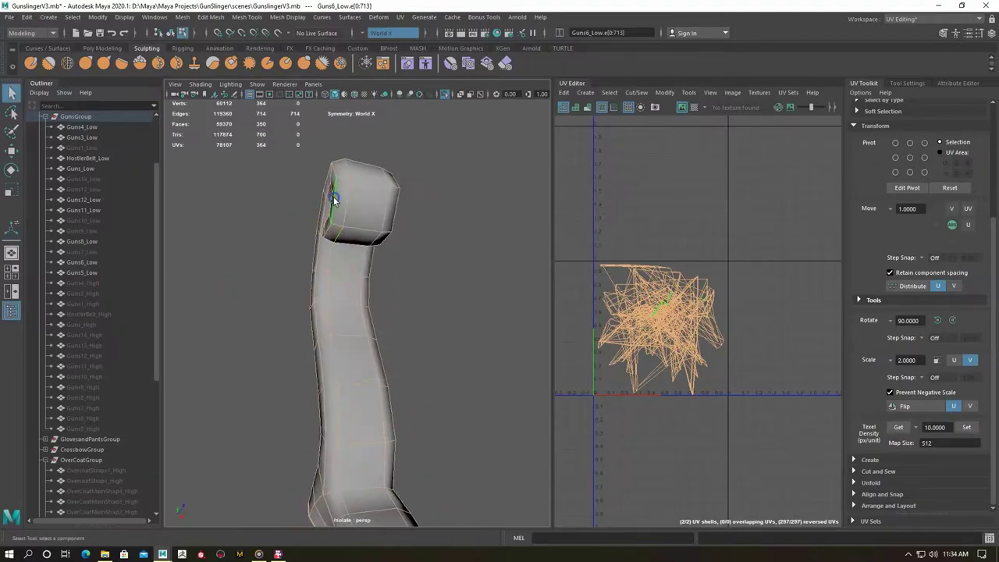
alt+drag(397, 444, 324, 275)
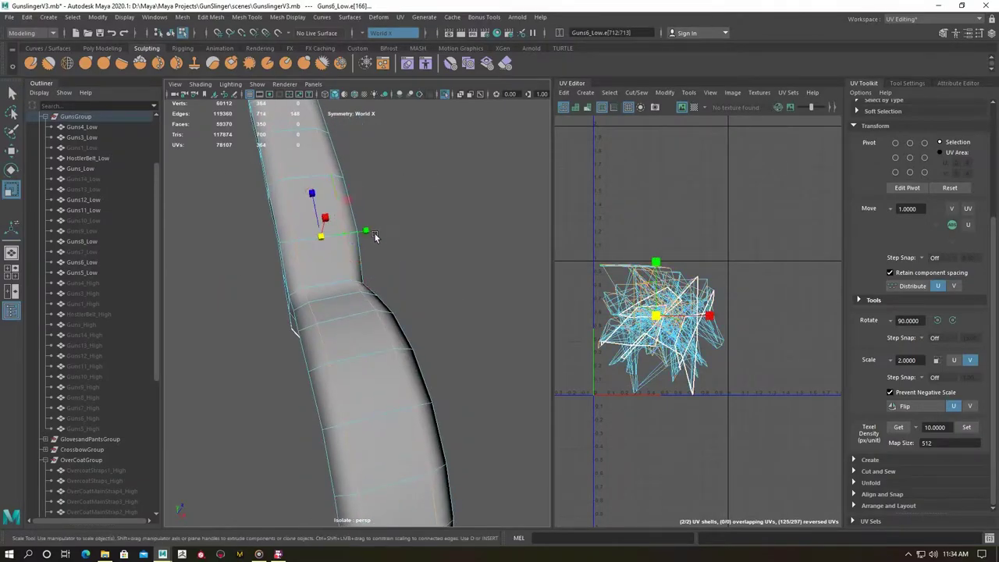
mouse_move(383, 224)
alt+mouse_down()
mouse_move(241, 256)
mouse_move(254, 216)
mouse_move(301, 268)
mouse_move(327, 242)
mouse_move(468, 297)
alt+mouse_up()
right_drag(602, 245, 680, 240)
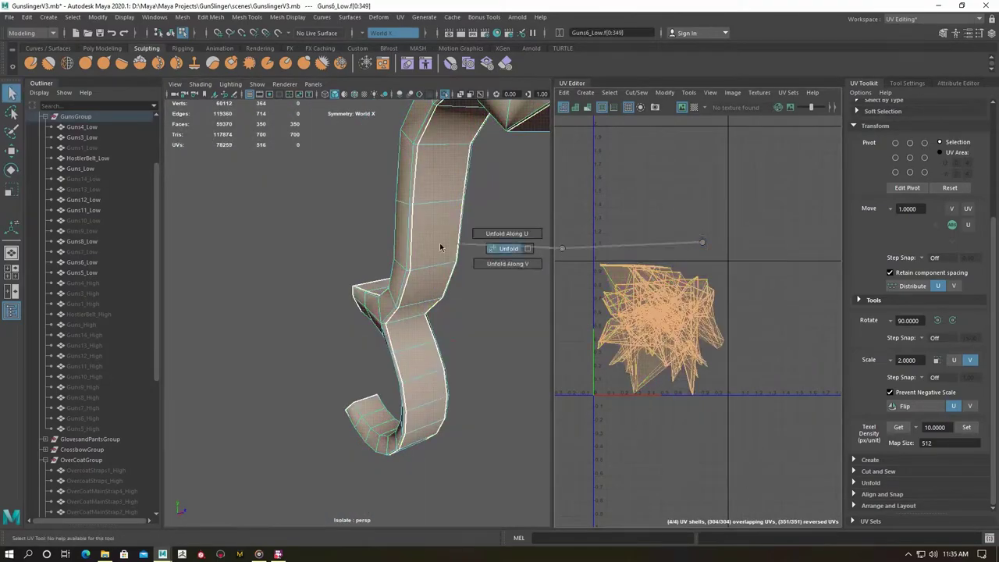
alt+middle_drag(729, 336, 699, 275)
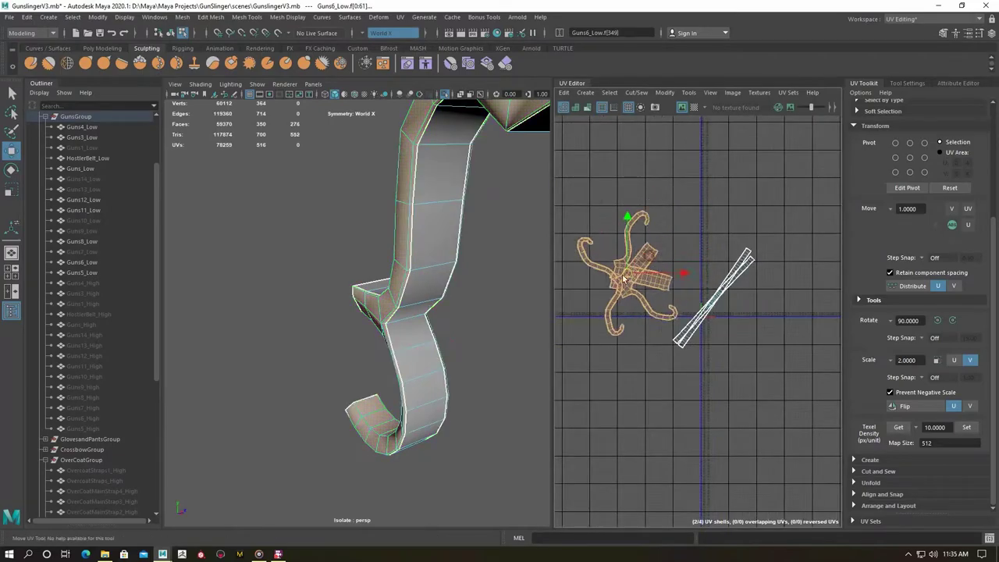
Inspect the unfolded Guns6_Low strap, clear the selection and bring the whole model back.
alt+drag(406, 296, 468, 281)
scroll(636, 246, up, 5)
scroll(635, 246, down, 4)
scroll(636, 247, up, 4)
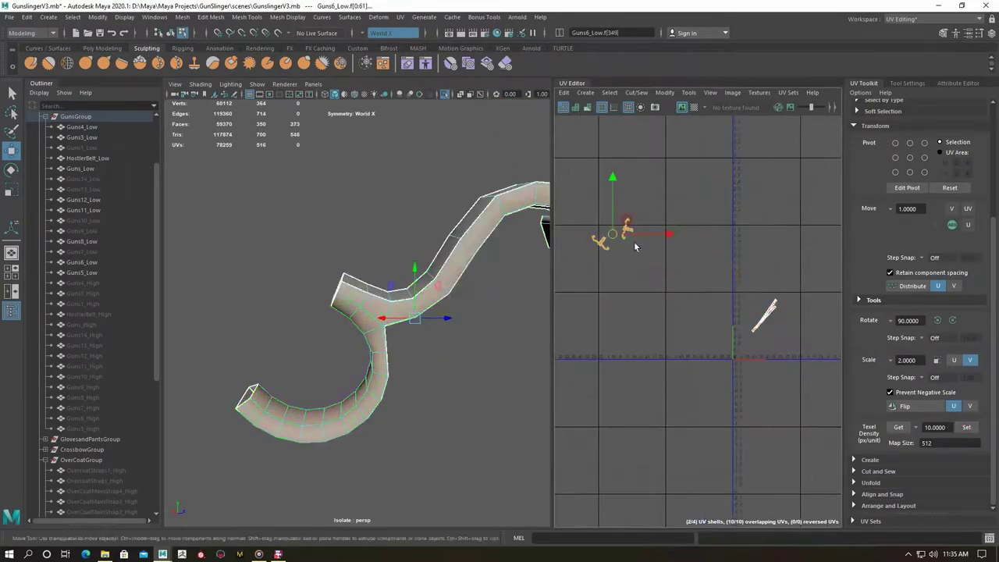
click(392, 306)
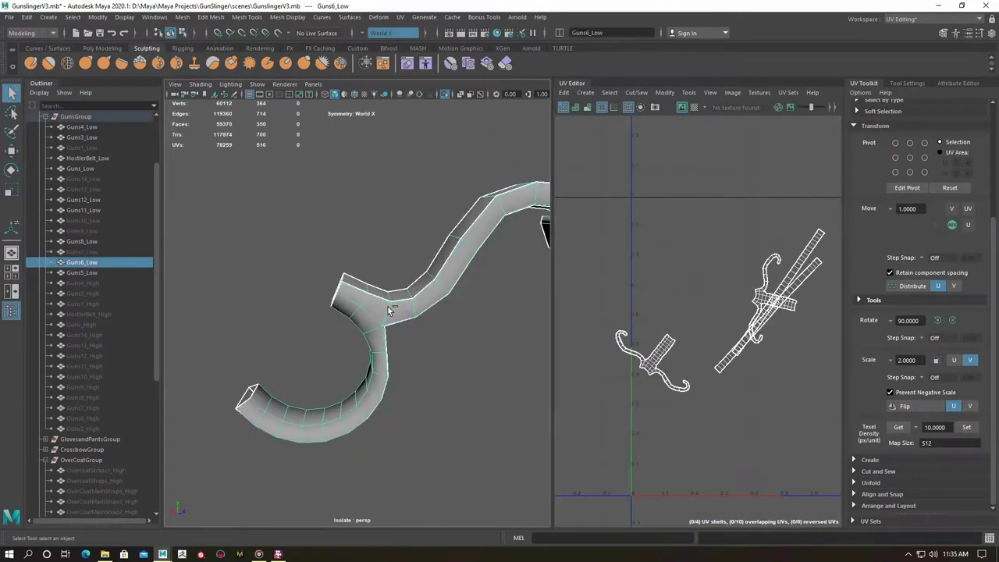
key(ctrl+1)
Cut the curved Guns5_Low strap along a seam loop, unfold its UVs and hide it.
click(343, 320)
key(f)
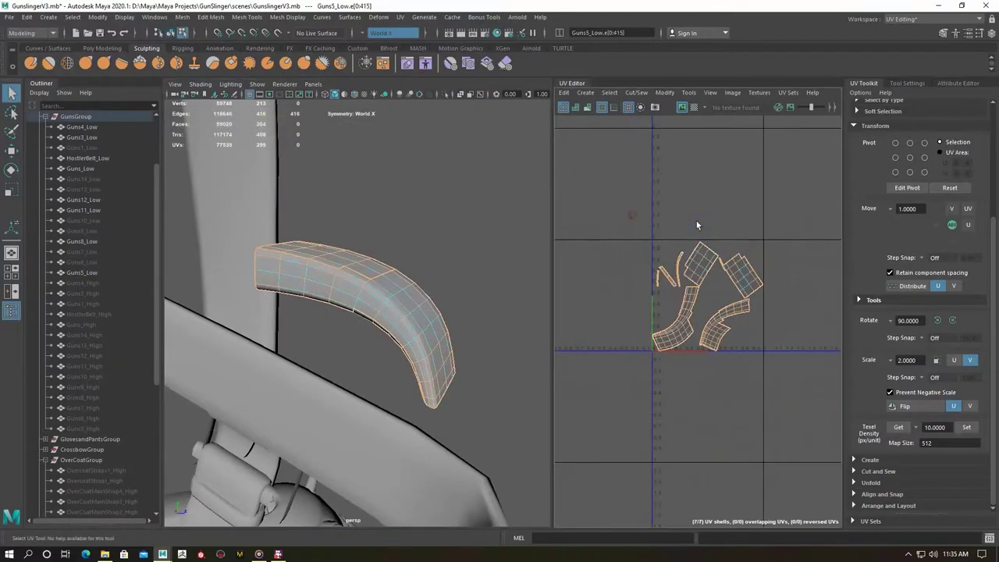
key(ctrl+z)
scroll(456, 215, up, 3)
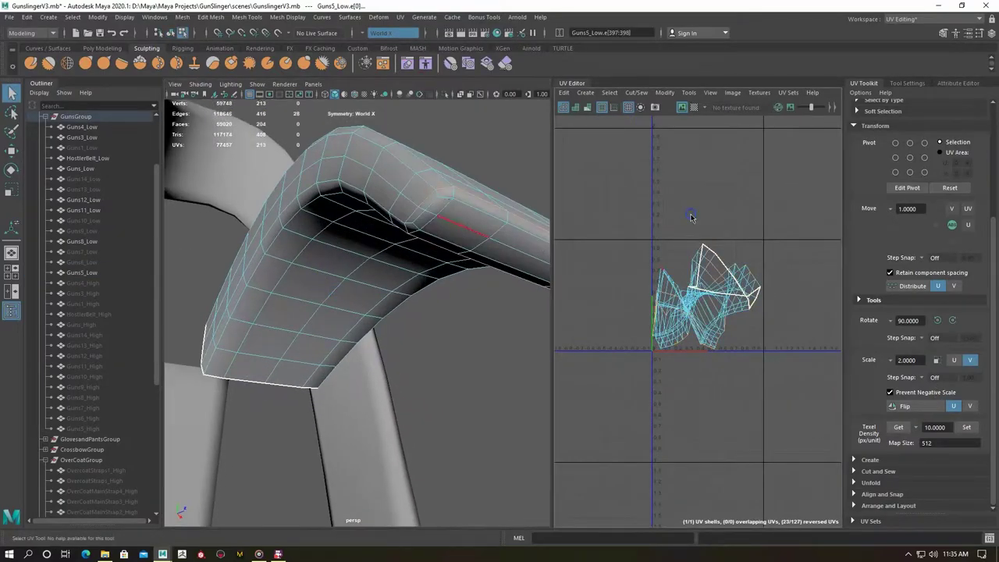
key(ctrl+x)
key(ctrl+F11)
key(ctrl+u)
key(F8)
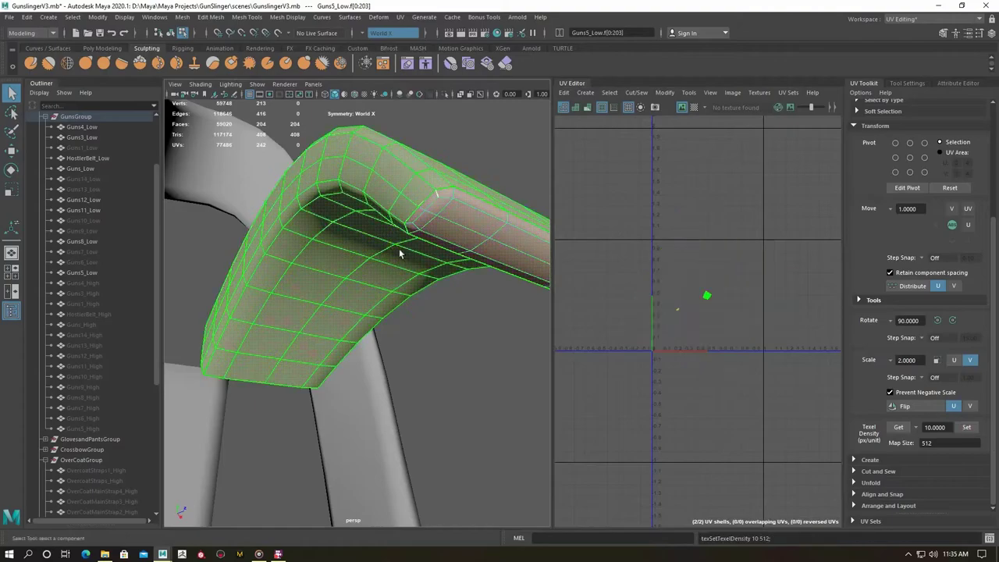
key(ctrl+h)
Isolate HostlerBelt_Low and give it an automatic UV projection.
click(346, 346)
key(ctrl+1)
key(f)
mouse_move(346, 345)
alt+mouse_down()
mouse_move(374, 343)
mouse_move(319, 257)
alt+mouse_up()
click(400, 16)
click(457, 63)
Select seam edge loops along the belt strap and cut the UVs there.
scroll(334, 331, up, 5)
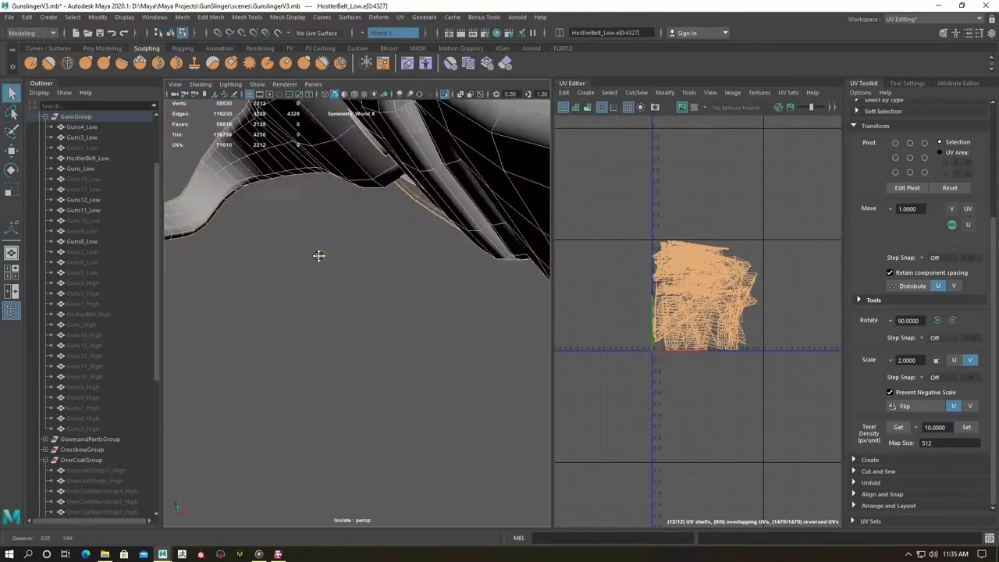
double_click(257, 216)
mouse_move(276, 223)
alt+mouse_down()
mouse_move(307, 389)
mouse_move(483, 350)
mouse_move(327, 297)
mouse_move(372, 332)
mouse_move(274, 361)
alt+mouse_up()
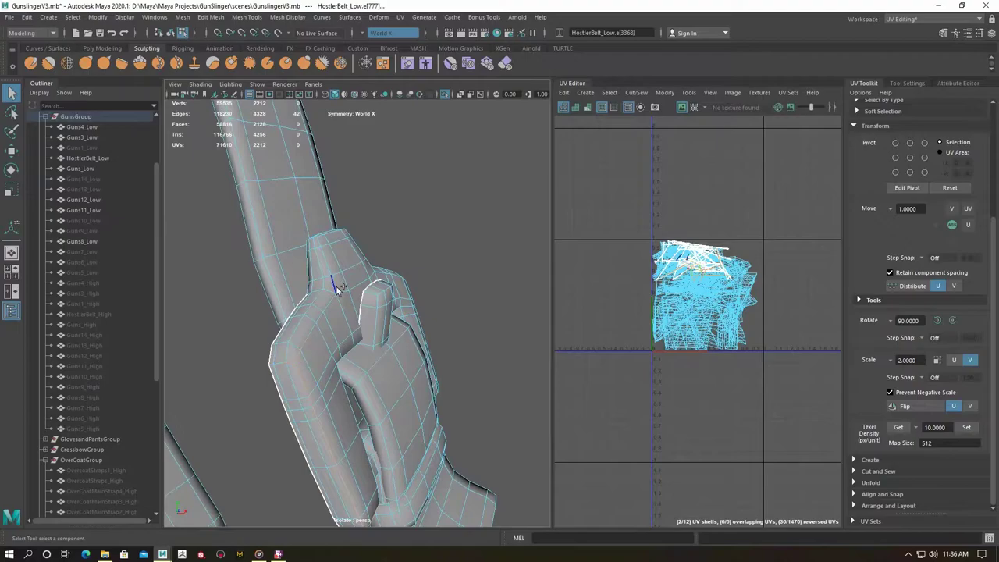
alt+drag(337, 289, 347, 347)
mouse_move(319, 367)
alt+mouse_down()
mouse_move(356, 285)
mouse_move(379, 290)
mouse_move(373, 237)
mouse_move(361, 398)
mouse_move(355, 345)
alt+mouse_up()
alt+drag(471, 397, 355, 284)
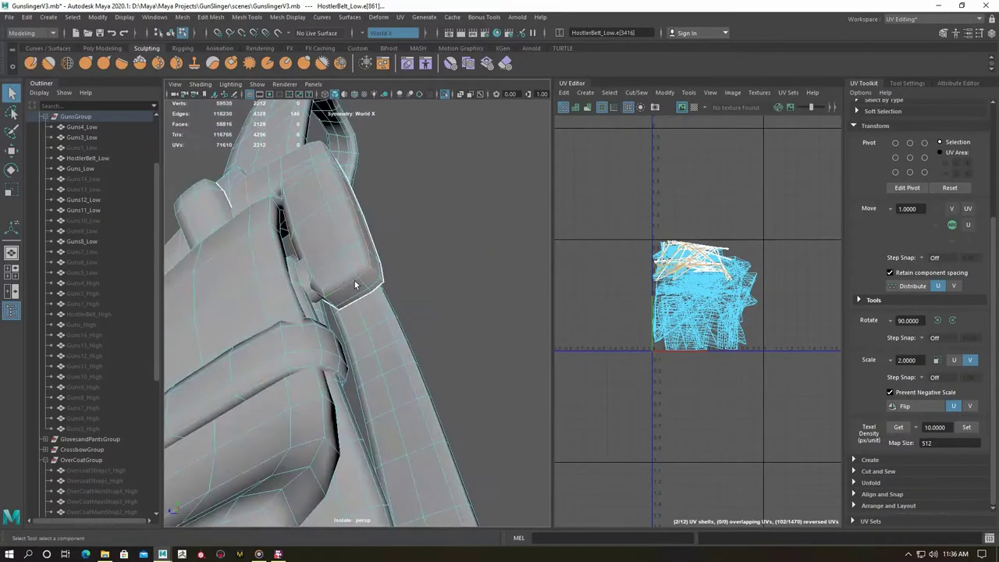
shift+right_drag(631, 317, 631, 318)
Cut the belt UVs along further strap edges and the loop around the buckle.
mouse_move(245, 234)
alt+mouse_down()
mouse_move(319, 317)
mouse_move(469, 401)
alt+mouse_up()
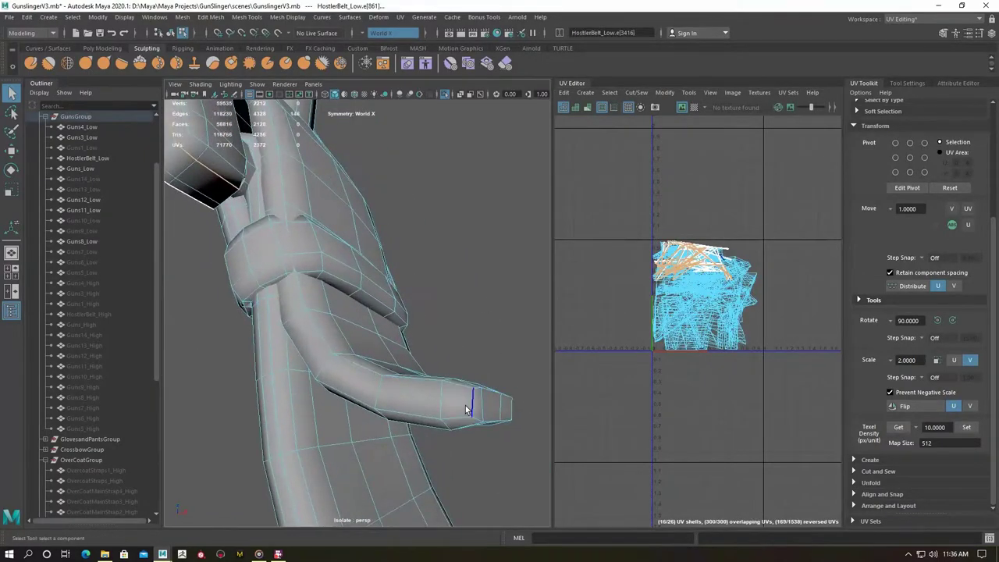
click(396, 355)
mouse_move(500, 363)
alt+mouse_down()
mouse_move(308, 357)
mouse_move(328, 252)
mouse_move(346, 330)
mouse_move(312, 297)
mouse_move(330, 372)
mouse_move(345, 290)
mouse_move(328, 372)
mouse_move(341, 348)
mouse_move(274, 396)
alt+mouse_up()
click(300, 275)
double_click(328, 371)
shift+right_drag(738, 298, 700, 312)
Select all the belt's faces and set texel density 10 at map size 512.
mouse_move(346, 357)
alt+mouse_down()
mouse_move(312, 335)
mouse_move(232, 363)
alt+mouse_up()
mouse_move(359, 312)
alt+mouse_down()
mouse_move(302, 345)
mouse_move(475, 368)
mouse_move(312, 383)
mouse_move(359, 281)
mouse_move(425, 291)
alt+mouse_up()
click(358, 281)
key(ctrl+1)
key(ctrl+1)
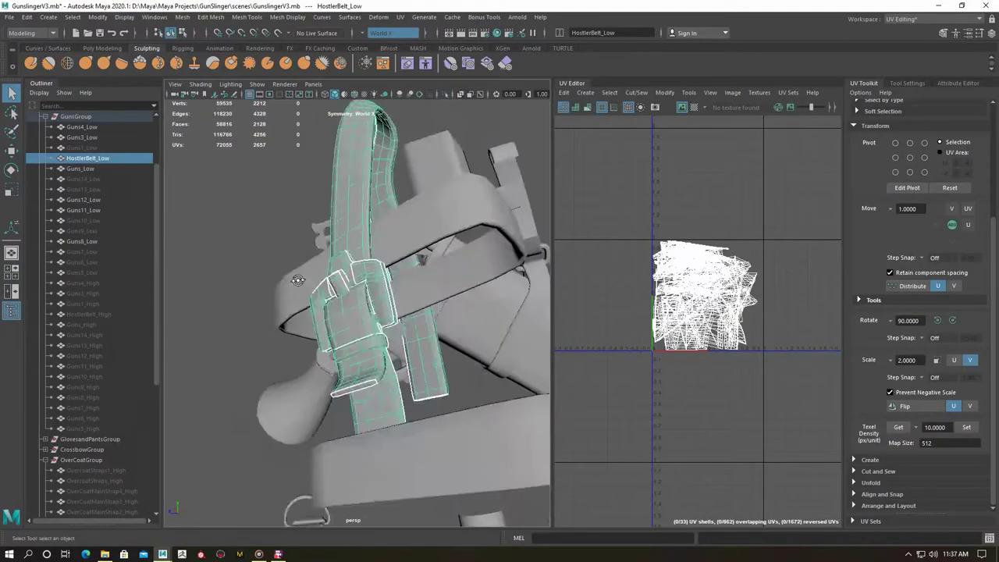
drag(593, 437, 721, 265)
key(f)
click(966, 427)
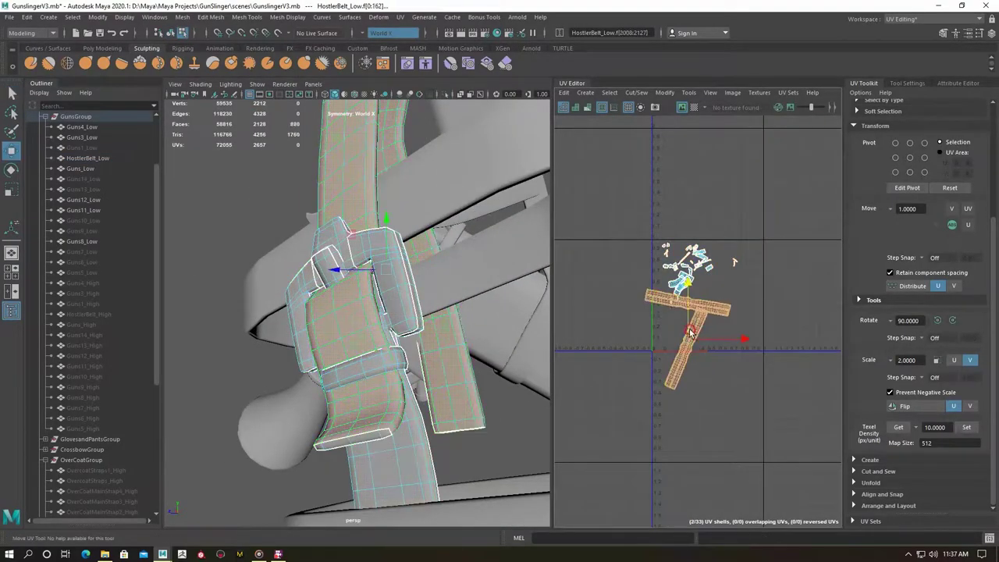
key(ctrl+z)
key(ctrl+z)
key(ctrl+z)
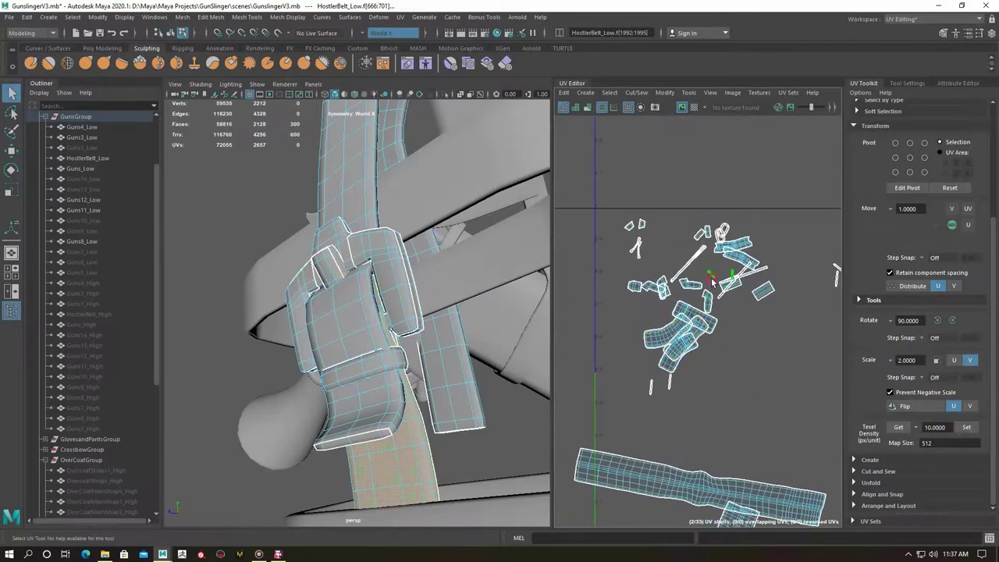
key(ctrl+z)
key(ctrl+z)
Hide the finished belt and isolate Guns_Low.
drag(591, 277, 805, 488)
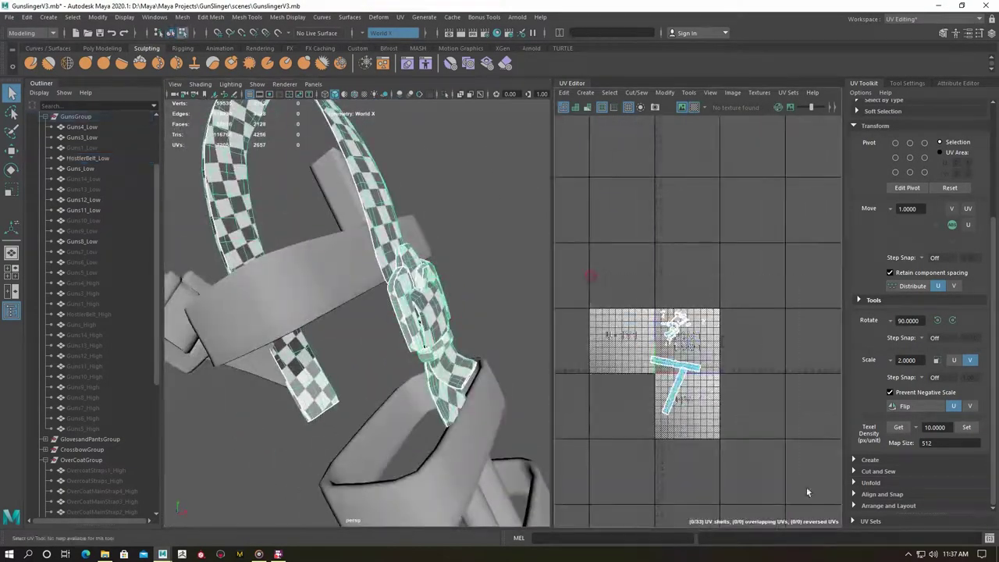
key(ctrl+h)
click(330, 289)
key(ctrl+1)
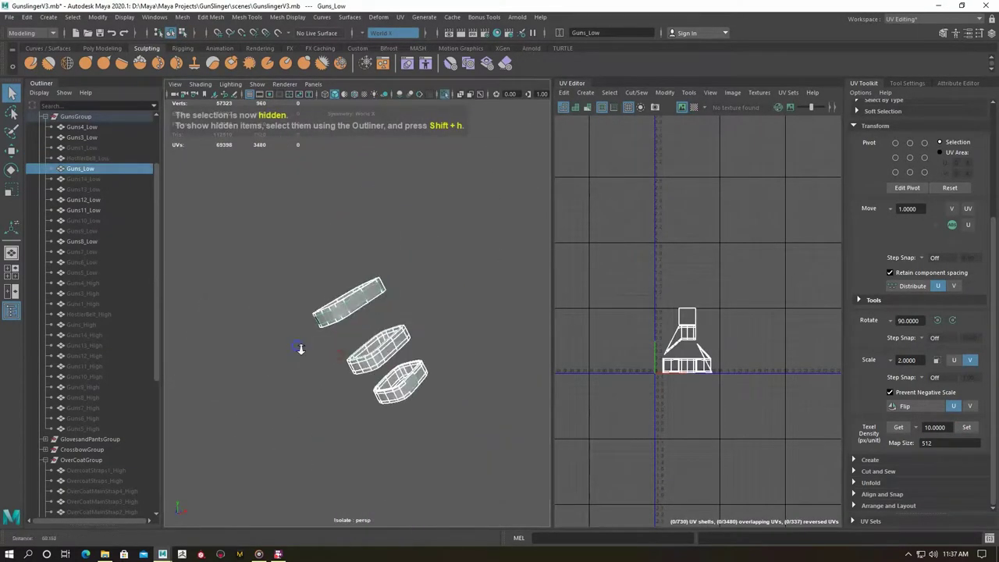
Automatically project Guns_Low, pick ring edge loops as seams, then cut and unfold into strips.
click(400, 16)
click(421, 68)
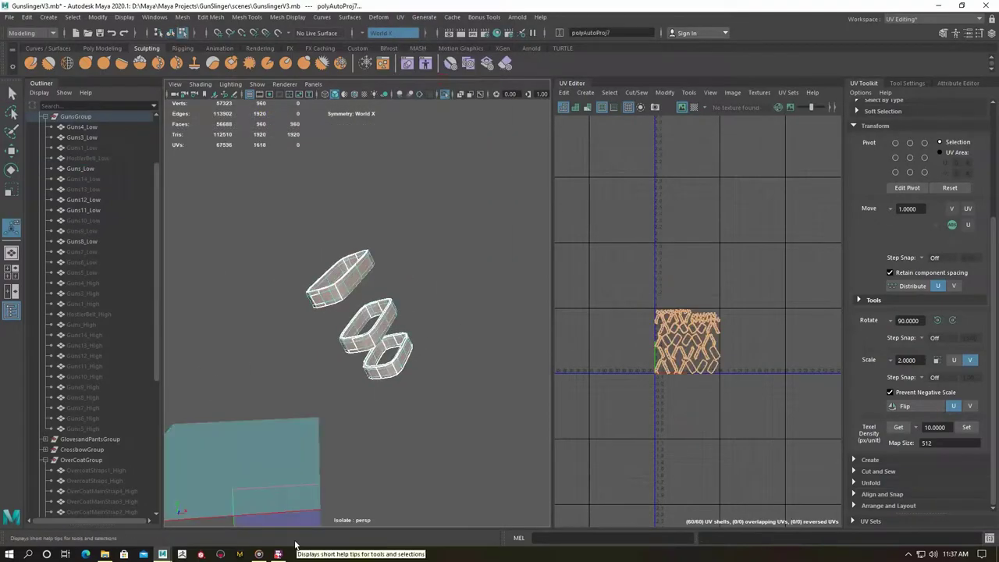
key(F10)
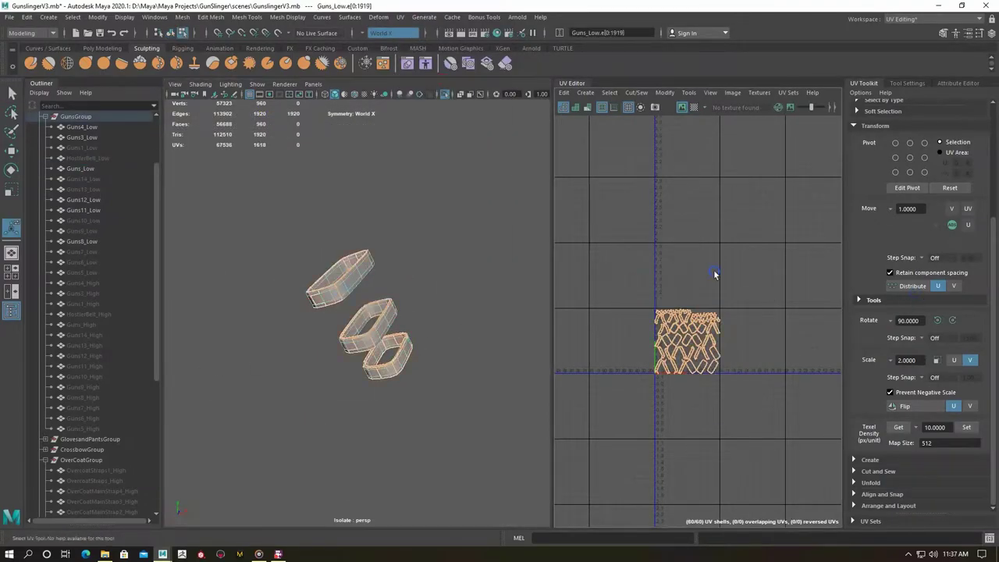
key(f)
key(q)
click(357, 256)
alt+drag(357, 257, 478, 256)
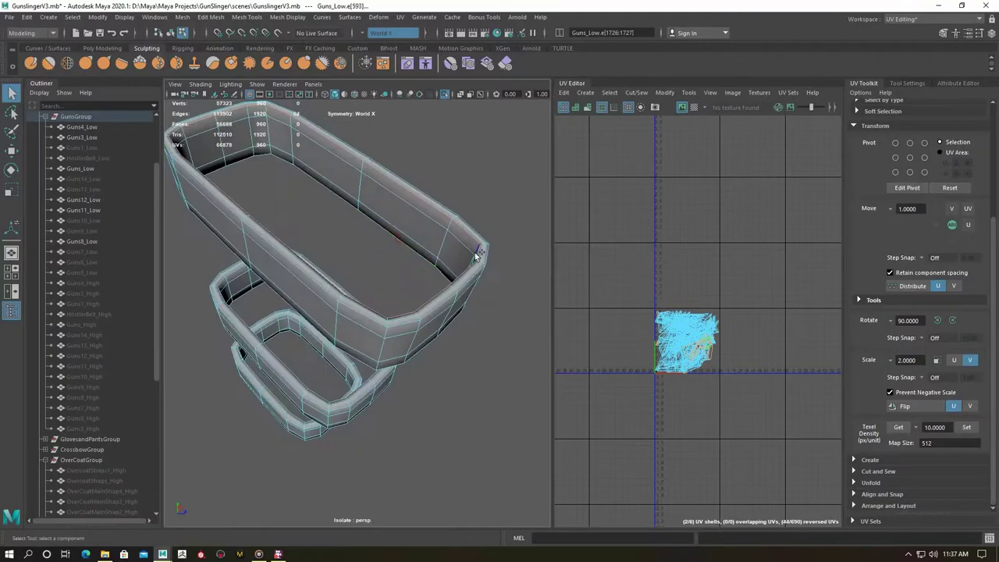
mouse_move(360, 265)
alt+mouse_down()
mouse_move(261, 258)
mouse_move(274, 276)
mouse_move(196, 265)
mouse_move(243, 296)
alt+mouse_up()
shift+double_click(268, 258)
key(ctrl+x)
key(ctrl+u)
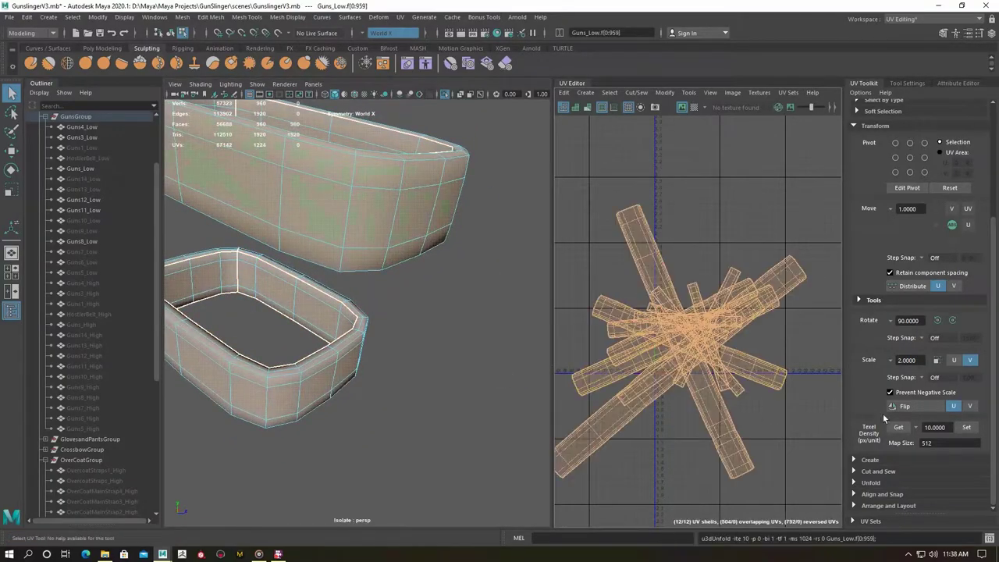
Hide the finished Guns_Low rings and isolate the Guns3_Low strap.
key(F8)
key(ctrl+h)
key(ctrl+1)
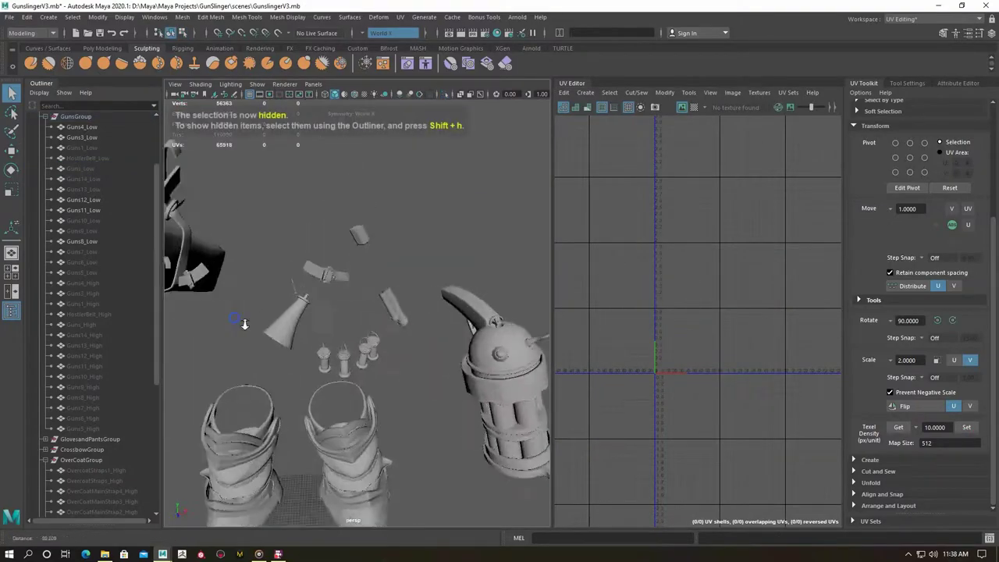
click(316, 289)
key(ctrl+1)
Automatically project Guns3_Low and select the edge loop around its buckle.
click(400, 16)
click(444, 101)
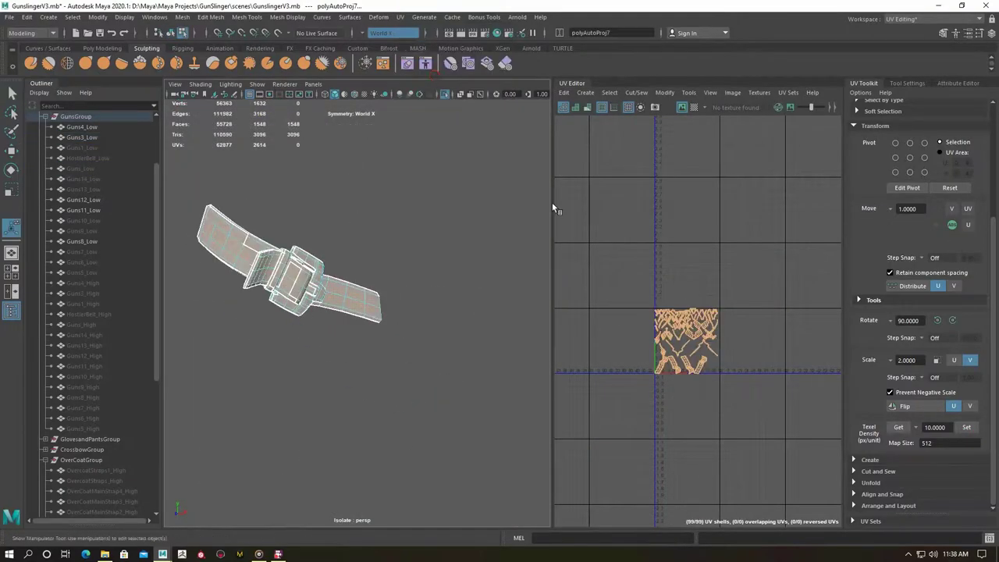
mouse_move(275, 274)
alt+mouse_down()
mouse_move(330, 305)
mouse_move(274, 173)
alt+mouse_up()
scroll(247, 236, up, 5)
key(q)
click(246, 236)
double_click(274, 173)
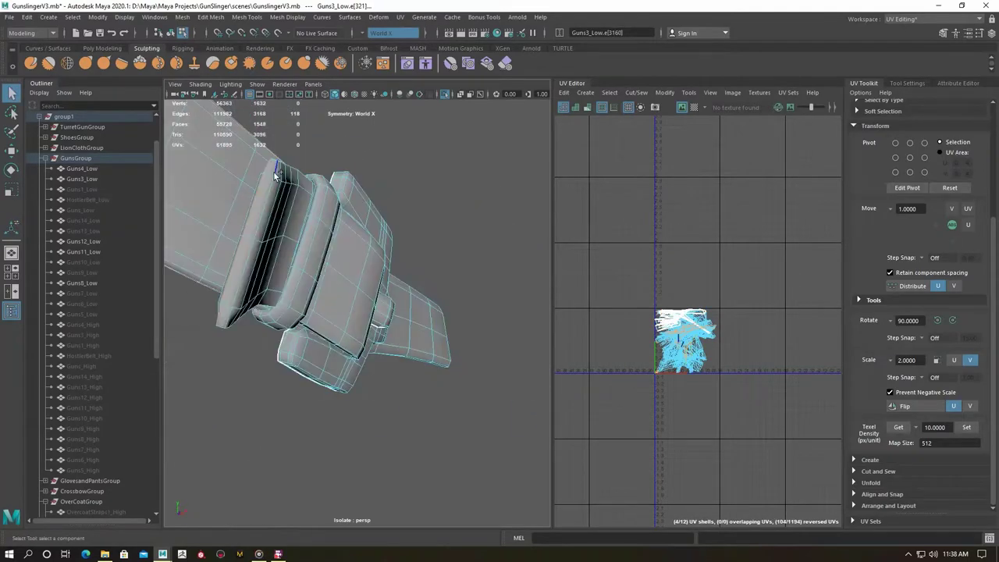
Add another edge loop along the strap and cut the UVs along the selected seams.
alt+drag(228, 320, 318, 225)
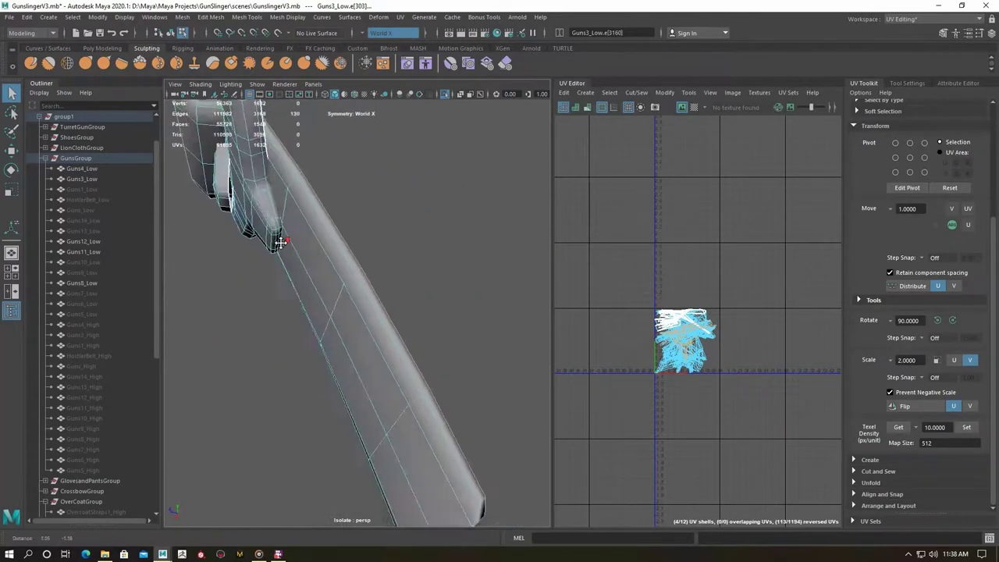
double_click(318, 225)
mouse_move(308, 234)
alt+mouse_down()
mouse_move(315, 286)
mouse_move(425, 361)
alt+mouse_up()
key(ctrl+b)
right_drag(233, 282, 229, 289)
mouse_move(229, 289)
alt+mouse_down()
mouse_move(388, 343)
mouse_move(276, 283)
alt+mouse_up()
key(F10)
mouse_move(552, 279)
alt+mouse_down()
mouse_move(319, 257)
mouse_move(283, 208)
alt+mouse_up()
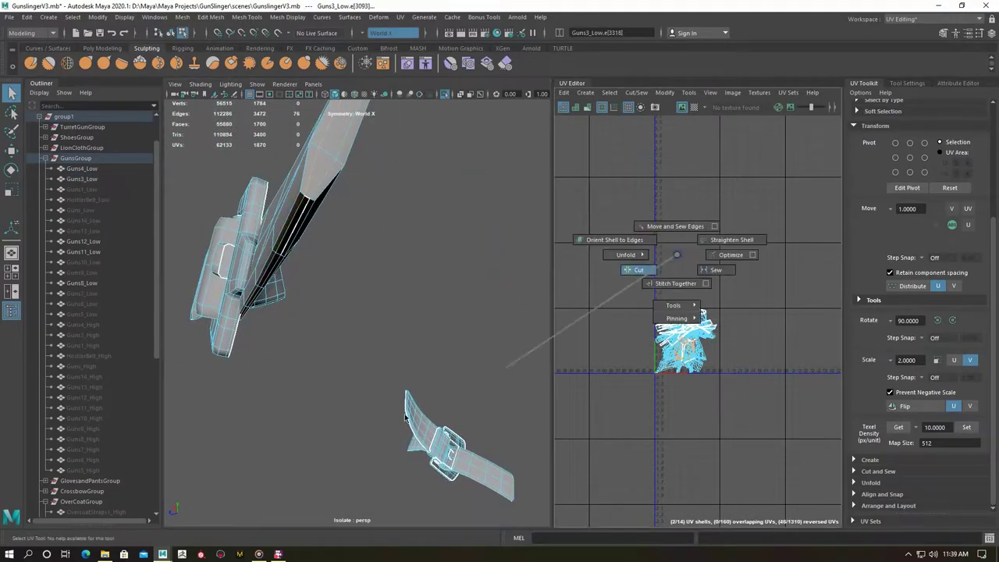
right_drag(405, 419, 405, 419)
Pick more seam edges and another edge loop on the gun section of Guns3_Low.
key(f)
mouse_move(232, 364)
alt+mouse_down()
mouse_move(333, 290)
mouse_move(387, 331)
alt+mouse_up()
right_drag(369, 268, 370, 291)
alt+drag(379, 285, 285, 307)
key(F10)
alt+drag(353, 318, 286, 318)
click(323, 277)
mouse_move(324, 277)
alt+mouse_down()
mouse_move(298, 343)
mouse_move(339, 374)
mouse_move(289, 379)
mouse_move(266, 426)
alt+mouse_up()
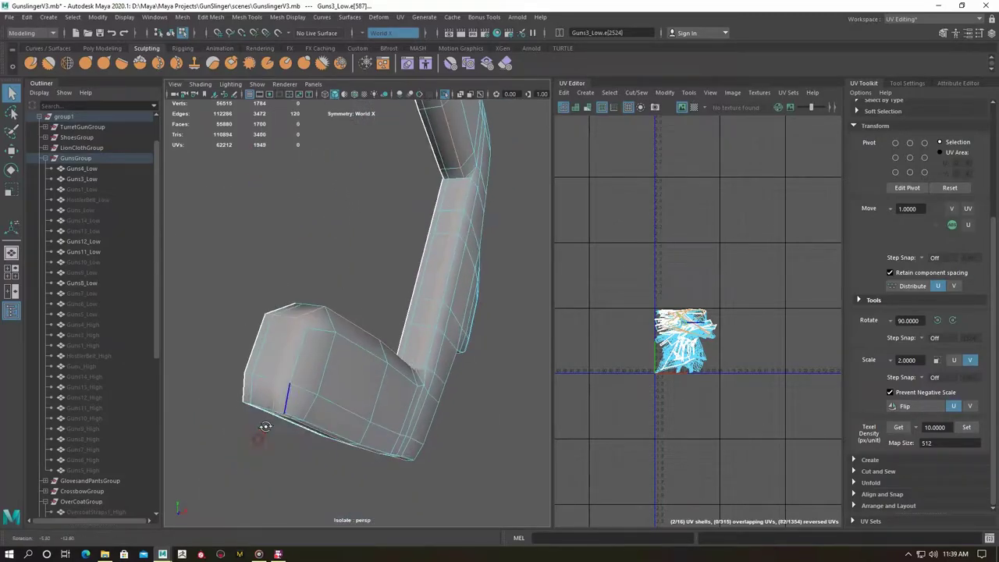
alt+drag(377, 404, 379, 348)
double_click(383, 383)
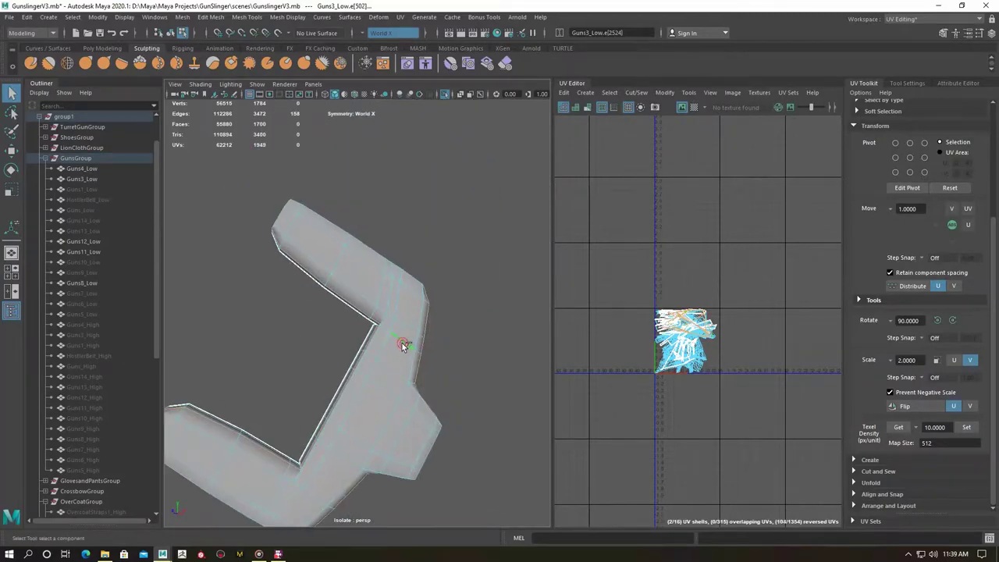
Isolate a strip of Guns3_Low faces and mark seam edges on it.
mouse_move(381, 287)
alt+mouse_down()
mouse_move(297, 330)
mouse_move(333, 361)
mouse_move(312, 286)
alt+mouse_up()
double_click(313, 285)
key(ctrl+1)
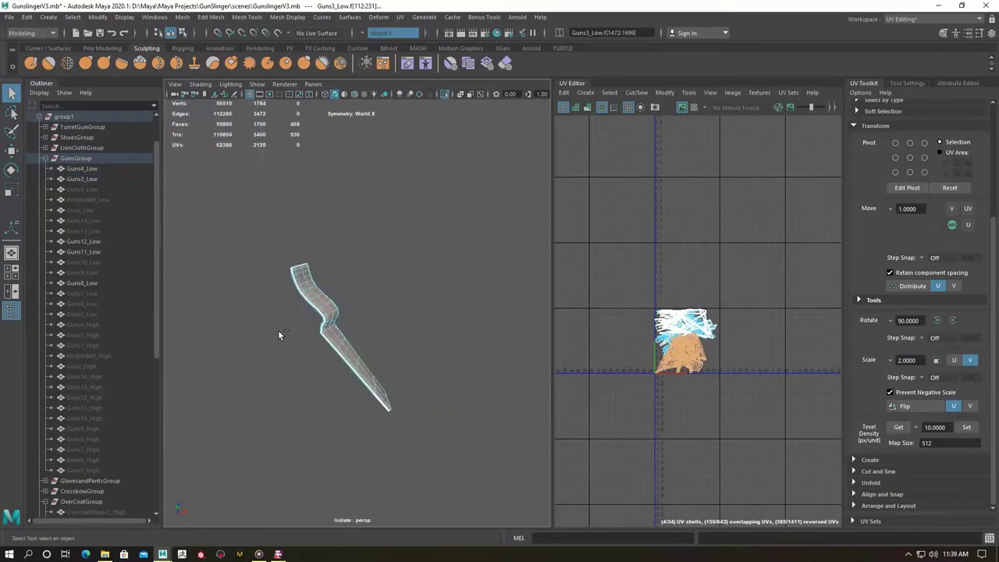
key(f)
double_click(335, 292)
mouse_move(335, 292)
alt+mouse_down()
mouse_move(277, 312)
mouse_move(303, 273)
mouse_move(301, 360)
alt+mouse_up()
key(ctrl+1)
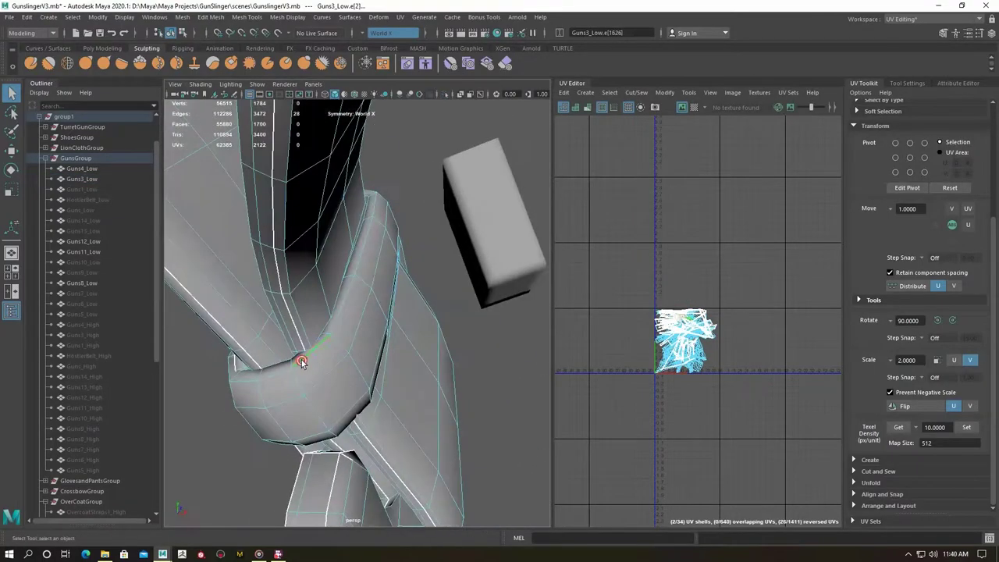
Isolate another band of faces and select the edge loop around its end.
alt+drag(499, 328, 257, 458)
double_click(453, 348)
mouse_move(453, 348)
alt+mouse_down()
mouse_move(452, 332)
mouse_move(335, 296)
alt+mouse_up()
key(ctrl+1)
right_drag(384, 268, 328, 238)
click(336, 297)
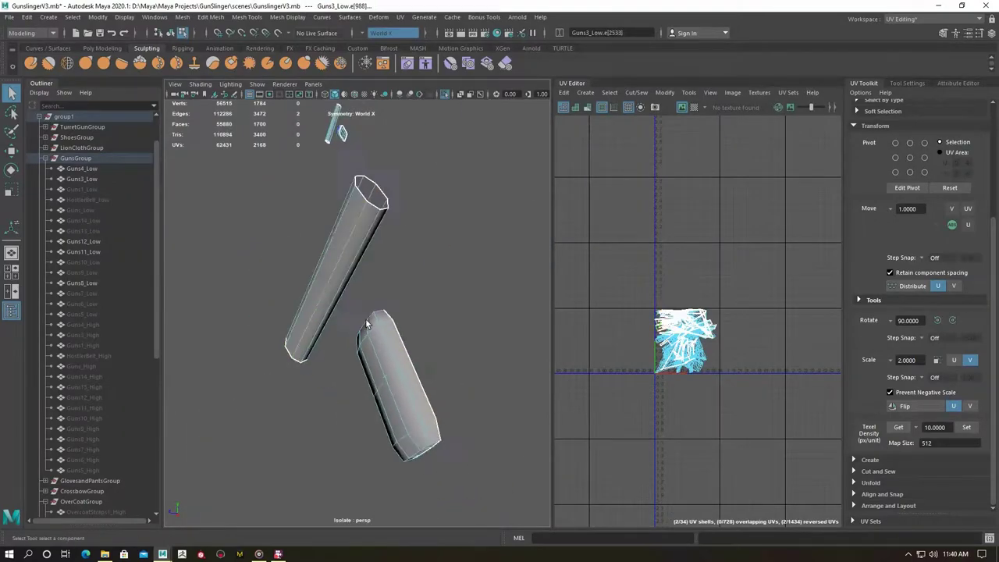
alt+drag(336, 296, 270, 395)
scroll(271, 396, up, 5)
double_click(371, 405)
scroll(450, 263, down, 3)
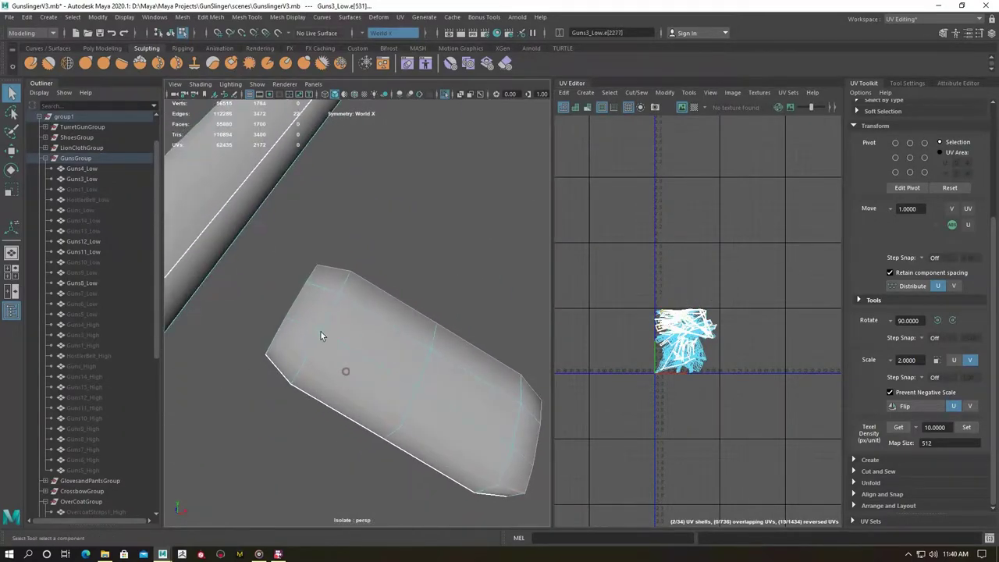
Convert the selection to faces and unfold the Guns3_Low UVs.
right_click(692, 336)
shift+right_click(712, 306)
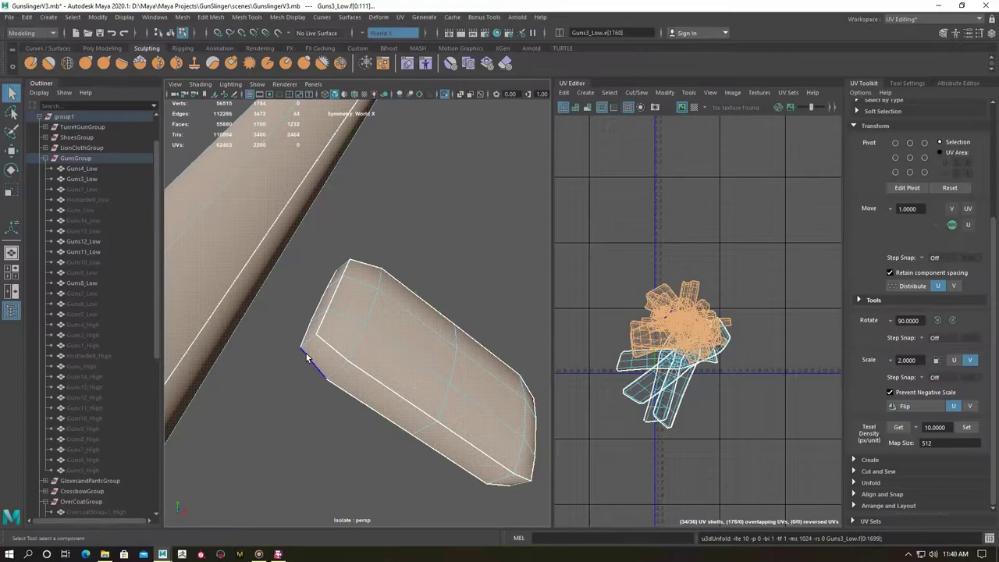
shift+right_click(703, 312)
click(722, 336)
key(F8)
key(ctrl+1)
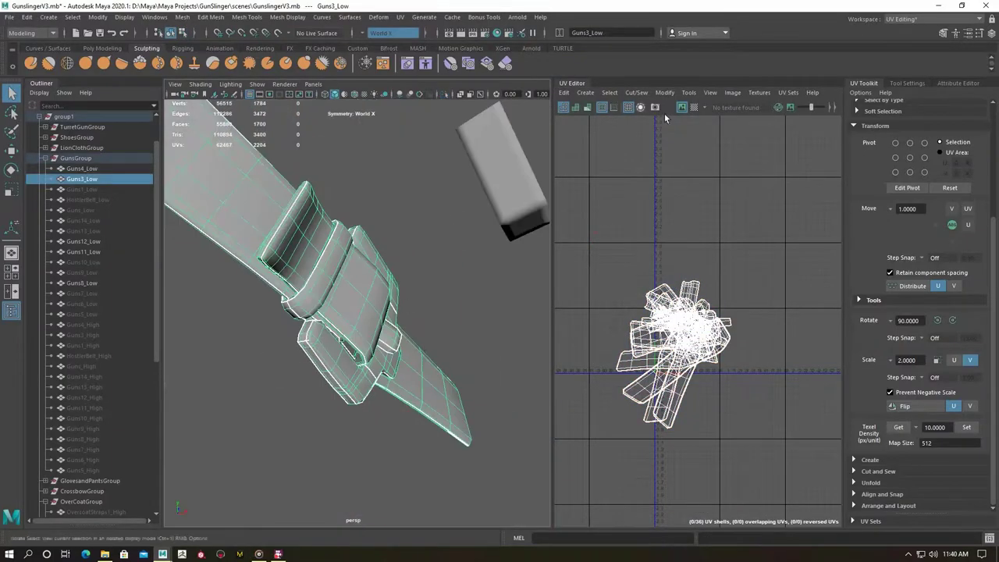
Check the UVs with the checker pattern, hide Guns3_Low and select Guns8_Low.
right_click(312, 281)
click(343, 257)
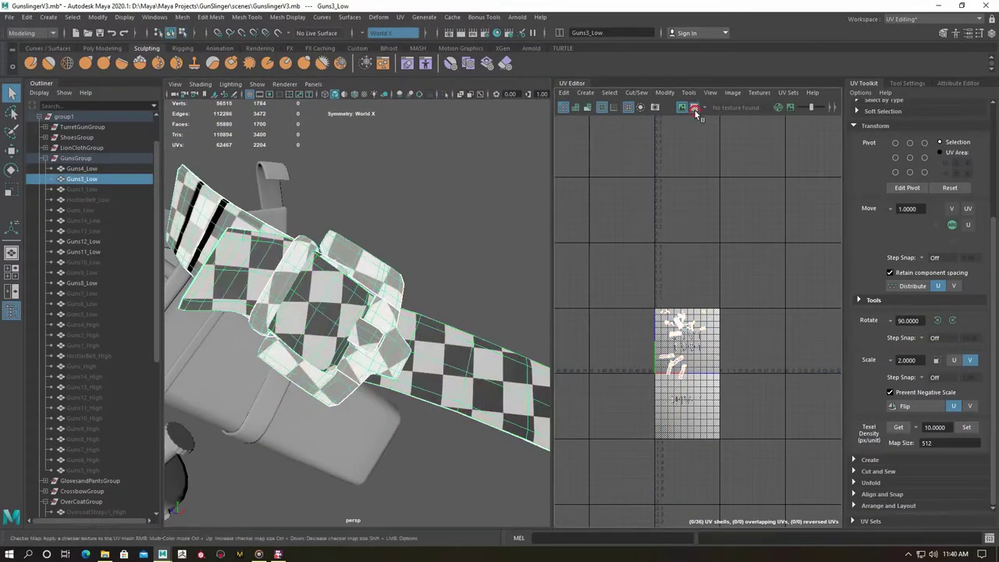
key(ctrl+h)
click(371, 286)
alt+drag(372, 286, 468, 328)
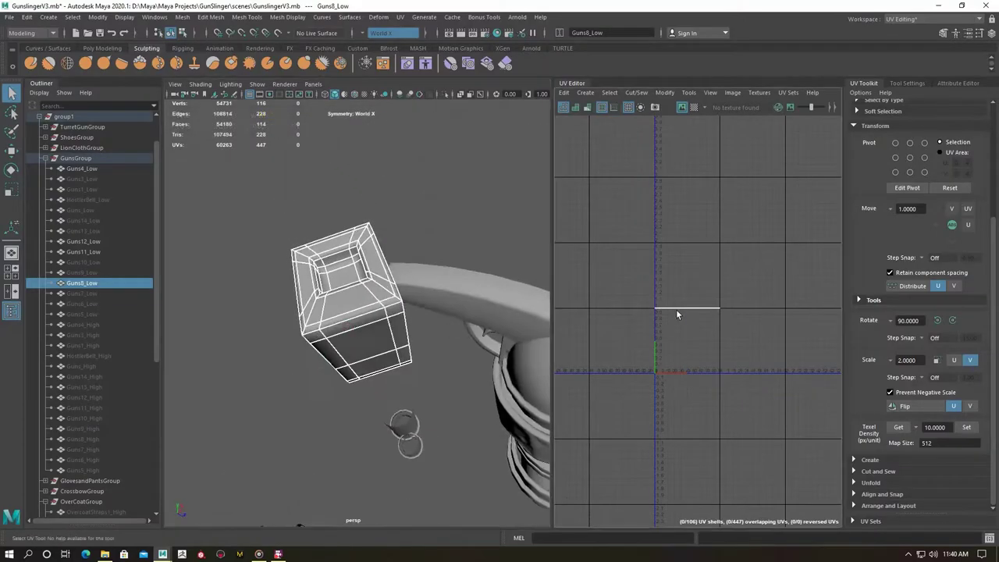
Auto-project the box, add its square recess edges to the seams, and unfold its UVs.
click(399, 17)
click(437, 76)
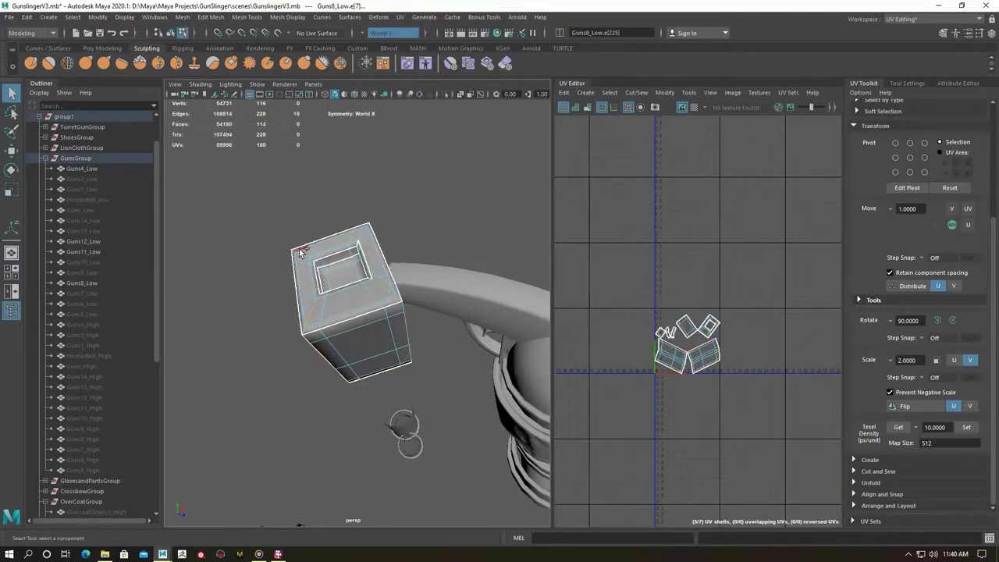
alt+drag(363, 236, 349, 218)
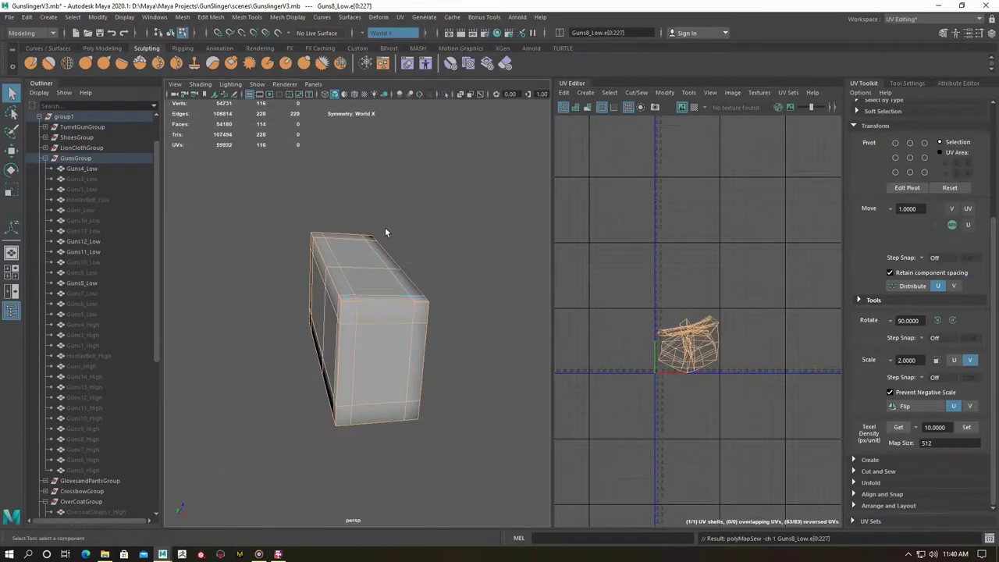
alt+drag(363, 427, 393, 334)
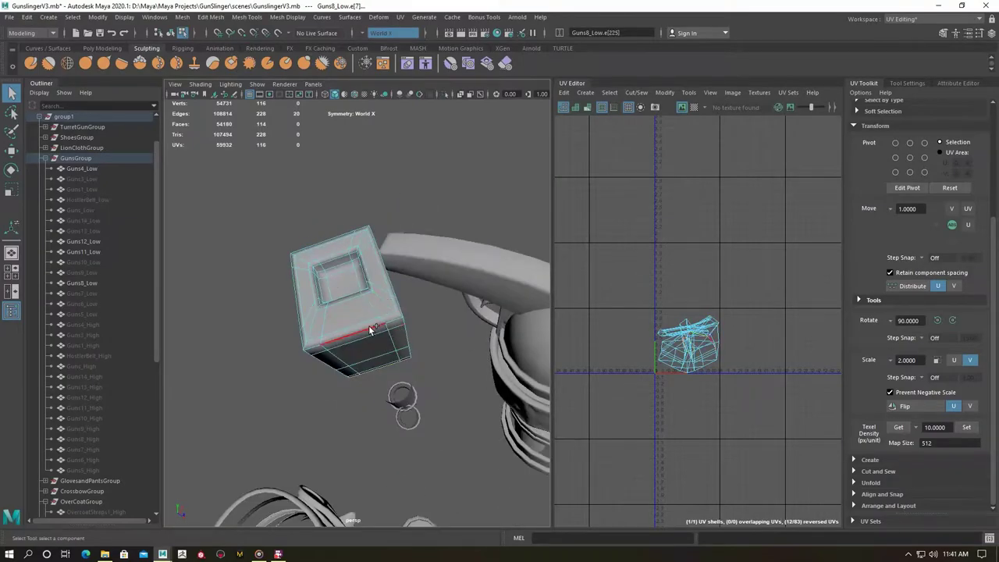
alt+drag(337, 275, 346, 319)
scroll(377, 377, up, 3)
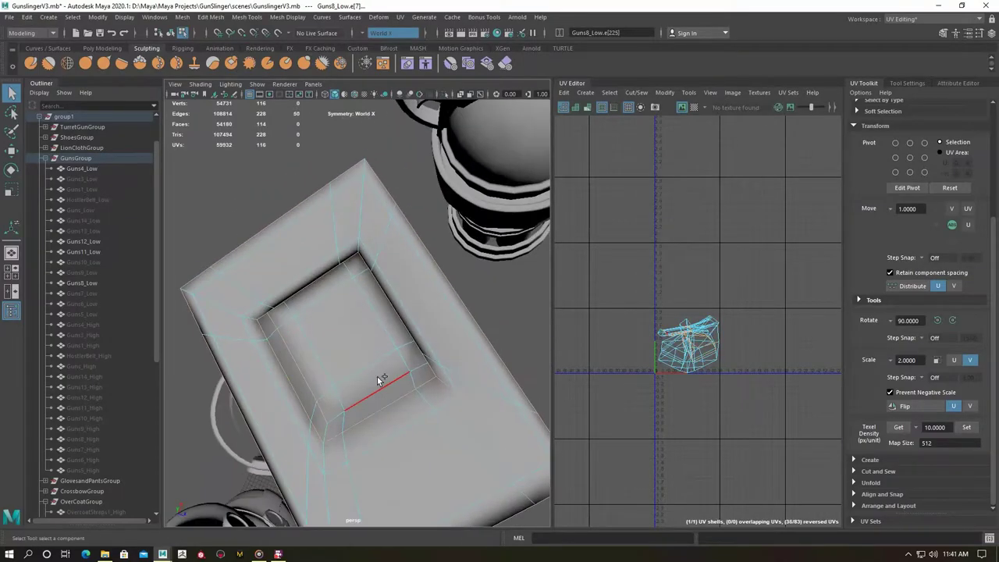
alt+drag(377, 376, 426, 232)
key(ctrl+u)
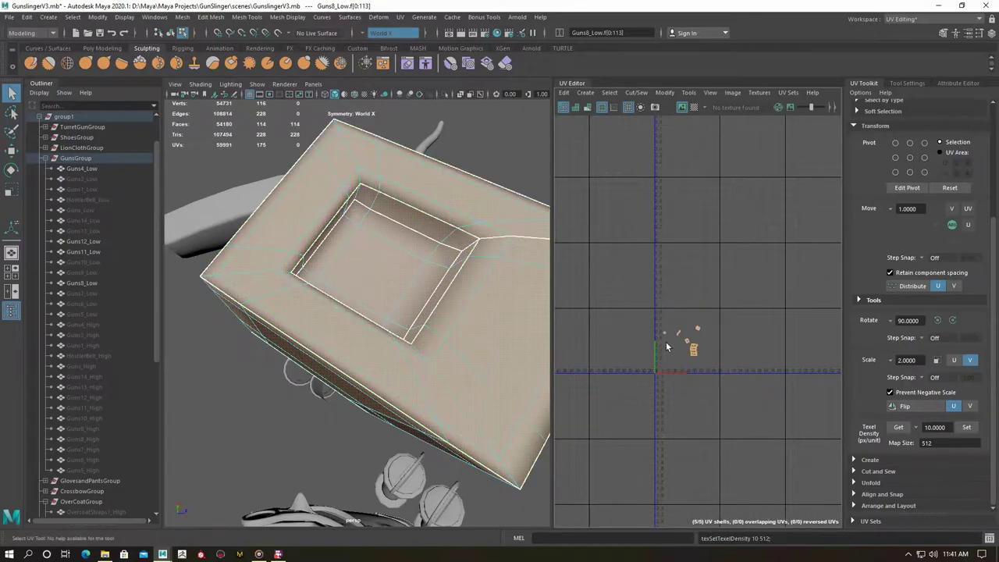
Hide the finished Guns8_Low box and isolate bell_Low on its own.
key(F10)
mouse_move(466, 319)
alt+mouse_down()
mouse_move(434, 368)
mouse_move(390, 335)
mouse_move(420, 293)
alt+mouse_up()
click(393, 360)
key(F8)
scroll(368, 289, down, 5)
key(ctrl+h)
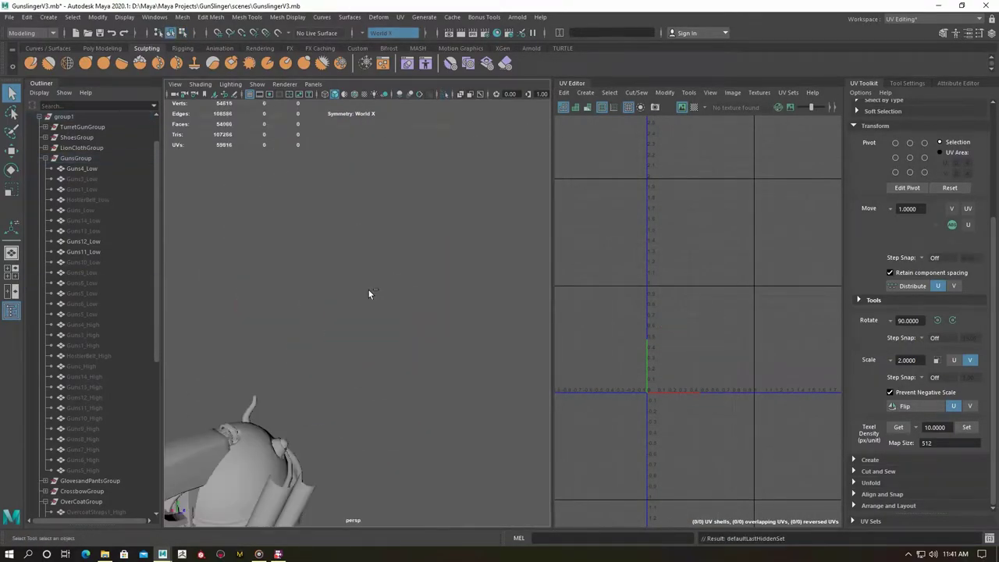
scroll(369, 293, down, 3)
click(431, 365)
key(ctrl+1)
Apply an automatic UV projection to the bell and start its seams with a rim edge.
alt+drag(349, 325, 708, 336)
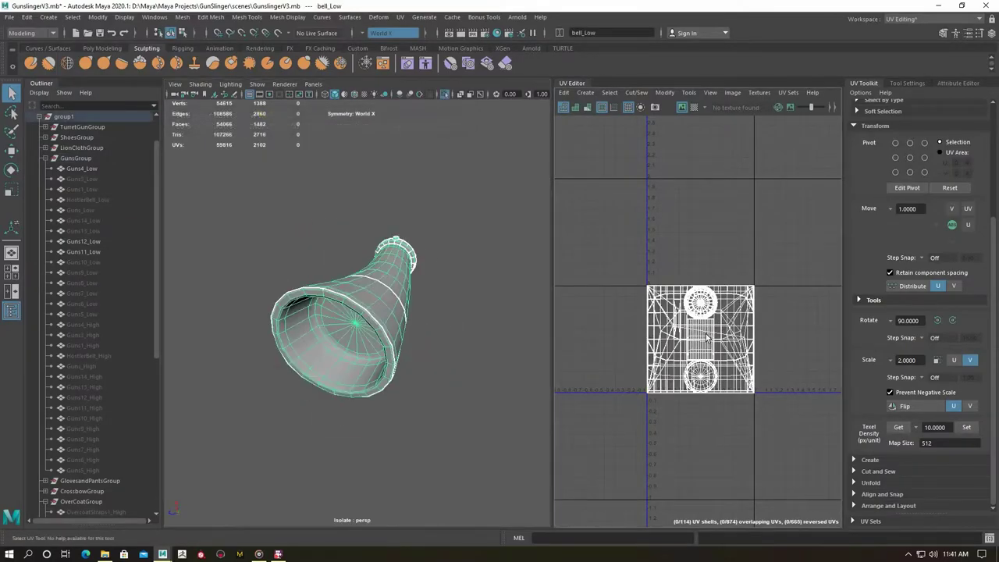
click(399, 16)
click(426, 140)
mouse_move(367, 297)
alt+mouse_down()
mouse_move(392, 231)
mouse_move(381, 344)
mouse_move(396, 282)
alt+mouse_up()
right_click(392, 231)
click(390, 203)
scroll(386, 341, up, 3)
mouse_move(385, 341)
alt+mouse_down()
mouse_move(403, 378)
mouse_move(457, 397)
alt+mouse_up()
shift+click(369, 391)
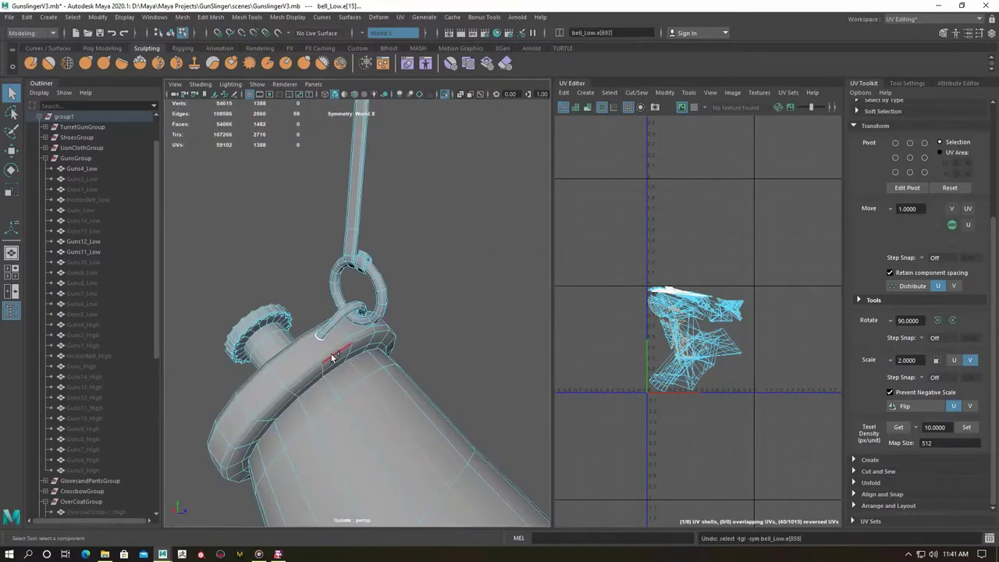
Add seam edges on the bell's top cylinder and an edge loop on a chain ring.
alt+drag(365, 374, 346, 345)
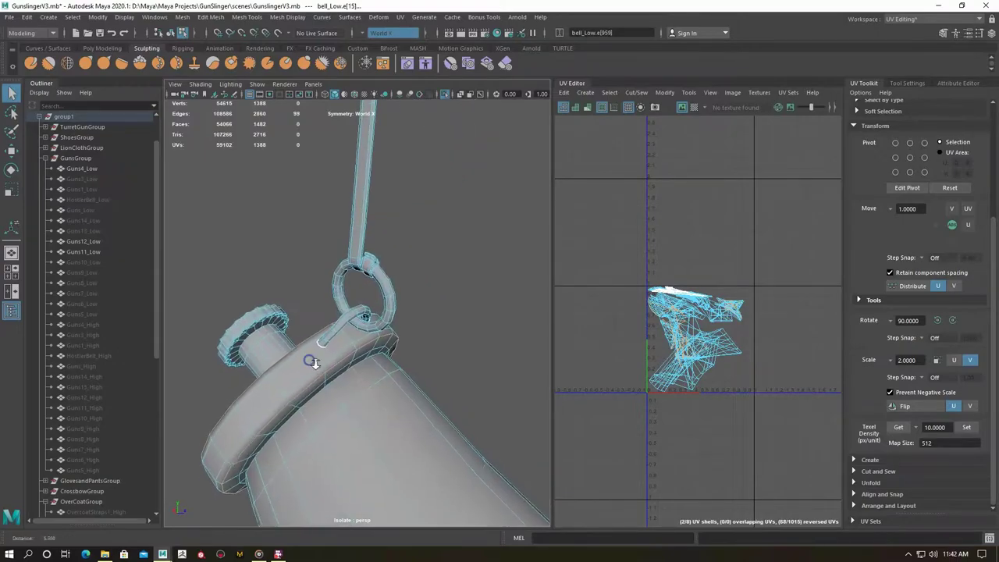
shift+click(405, 320)
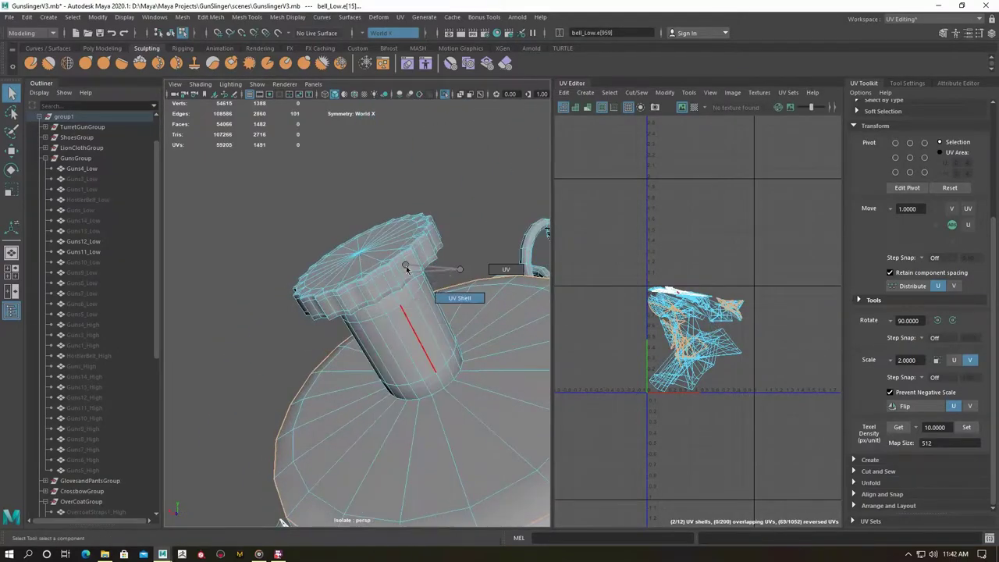
right_drag(405, 268, 459, 298)
key(ctrl+1)
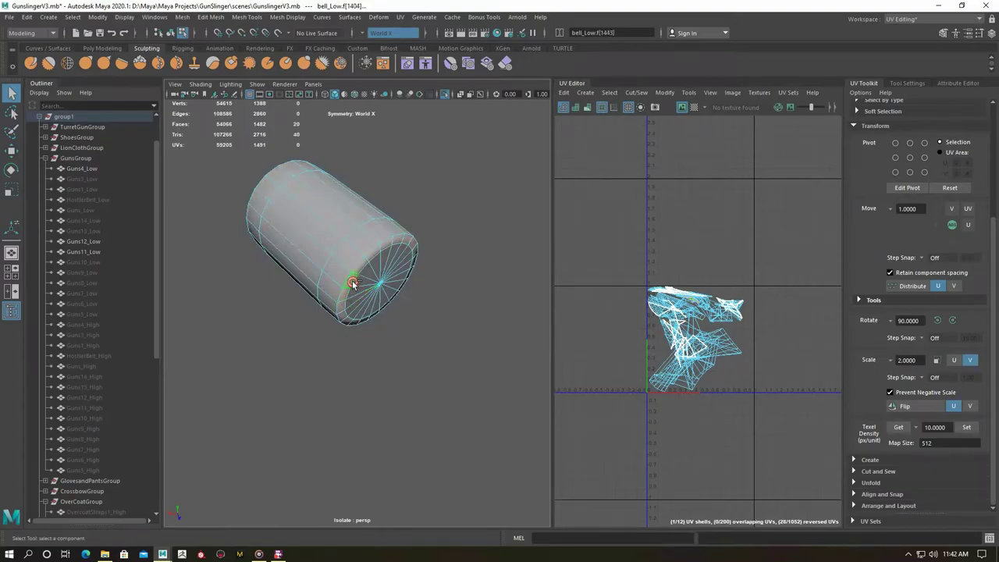
mouse_move(385, 289)
alt+mouse_down()
mouse_move(351, 277)
mouse_move(384, 341)
alt+mouse_up()
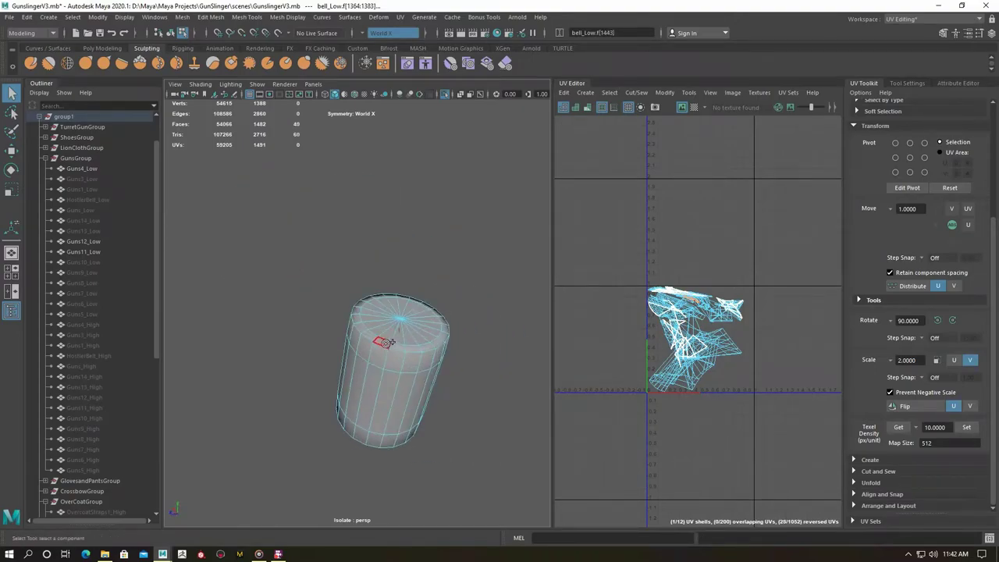
double_click(396, 360)
key(ctrl+1)
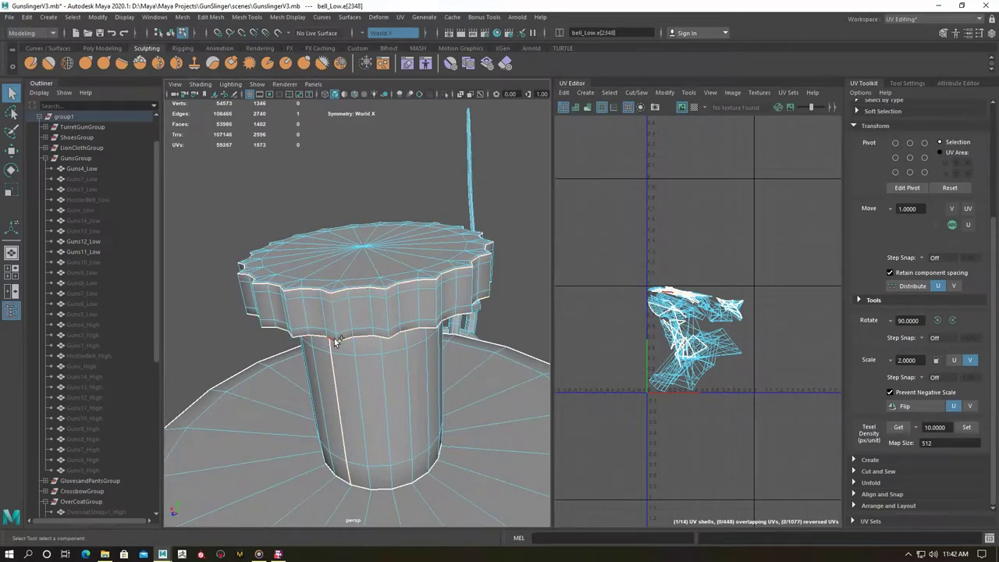
mouse_move(375, 410)
alt+mouse_down()
mouse_move(334, 445)
mouse_move(401, 423)
mouse_move(378, 392)
alt+mouse_up()
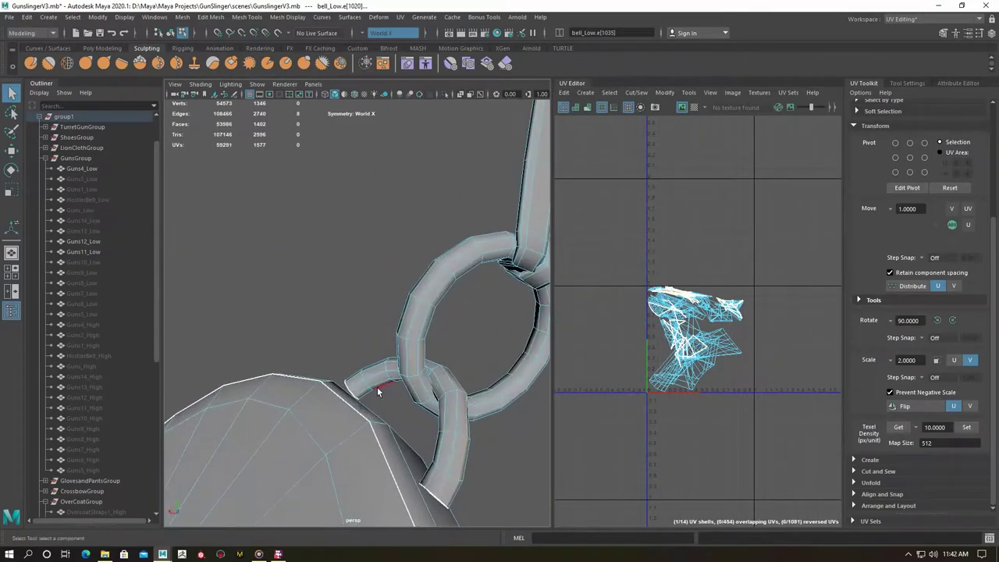
mouse_move(468, 390)
alt+mouse_down()
mouse_move(234, 312)
mouse_move(241, 323)
alt+mouse_up()
shift+double_click(218, 308)
mouse_move(437, 328)
alt+mouse_down()
mouse_move(274, 435)
mouse_move(314, 430)
mouse_move(396, 359)
alt+mouse_up()
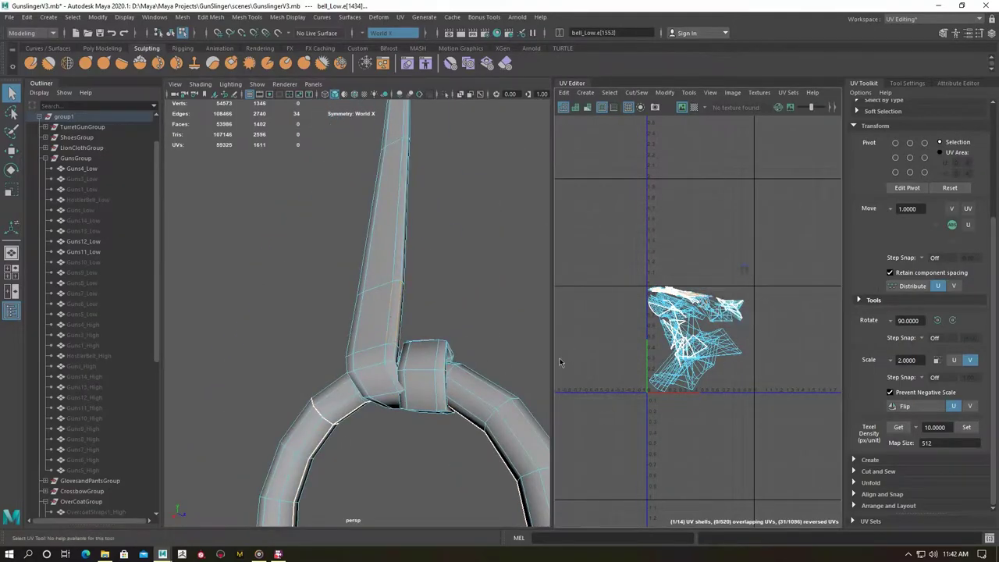
Unfold the cylinder's fan-shaped shell and lay out all the bell's UV shells.
right_drag(713, 289, 702, 328)
mouse_move(328, 351)
alt+mouse_down()
mouse_move(306, 357)
mouse_move(349, 358)
mouse_move(436, 441)
alt+mouse_up()
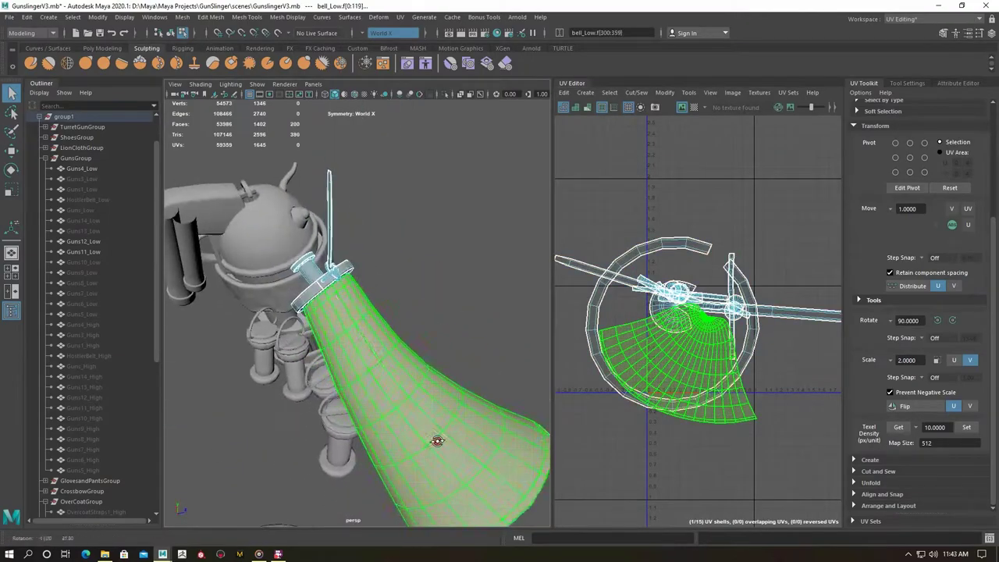
right_drag(436, 441, 368, 424)
double_click(343, 367)
mouse_move(367, 423)
alt+mouse_down()
mouse_move(317, 330)
mouse_move(400, 330)
alt+mouse_up()
key(ctrl+1)
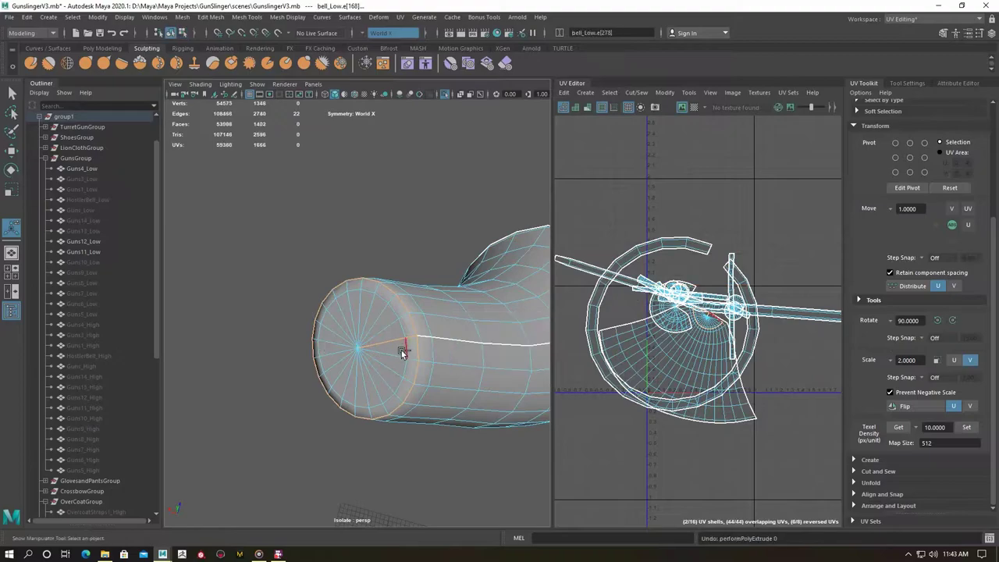
right_drag(683, 295, 683, 322)
shift+right_drag(552, 288, 349, 281)
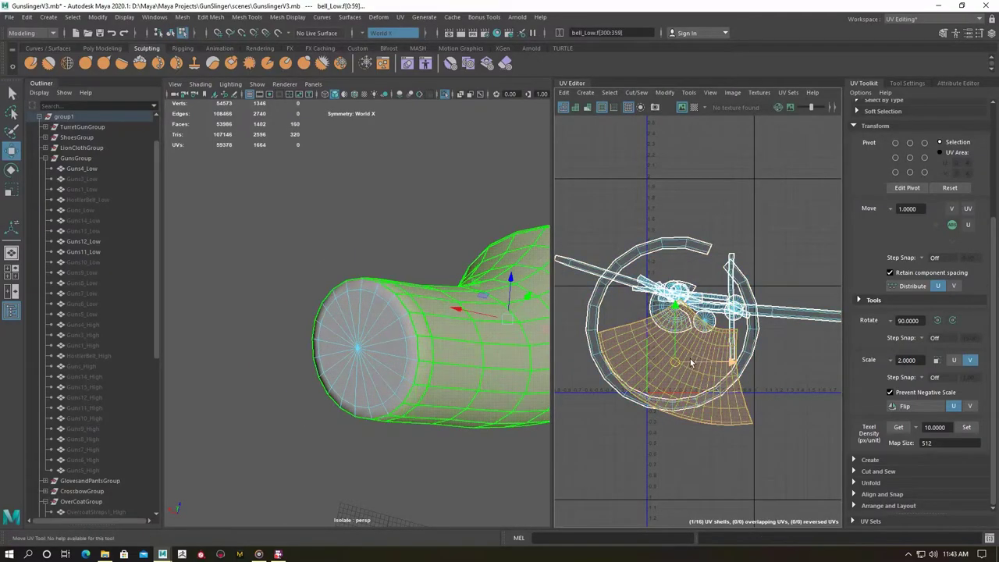
drag(689, 362, 750, 364)
key(q)
alt+drag(352, 327, 232, 268)
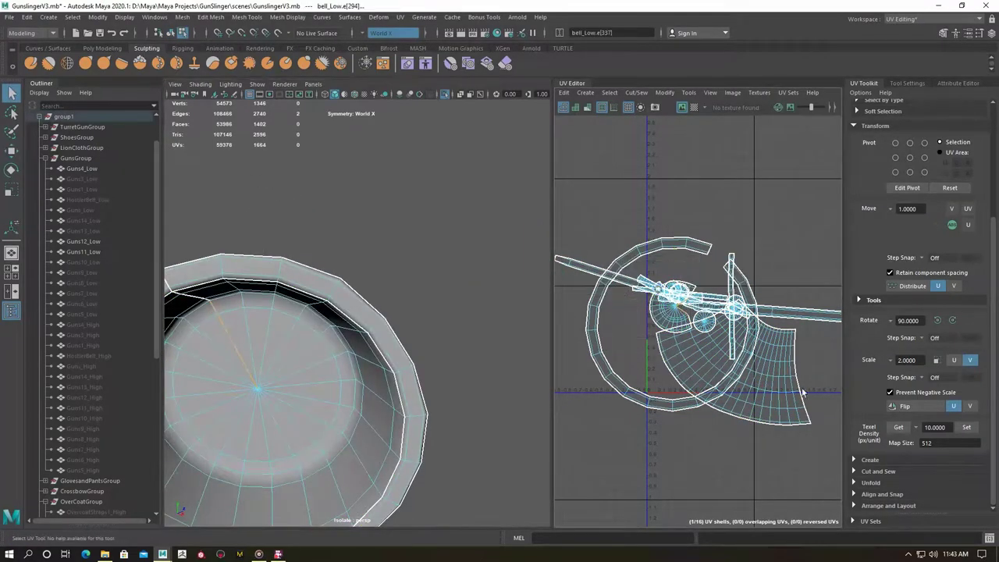
right_drag(713, 257, 686, 250)
key(ctrl+l)
Hide the bell, frame ropebells_Low, and apply an automatic UV projection to it.
mouse_move(267, 349)
alt+mouse_down()
mouse_move(444, 285)
mouse_move(406, 281)
alt+mouse_up()
key(ctrl+h)
click(366, 368)
key(f)
click(399, 16)
click(425, 74)
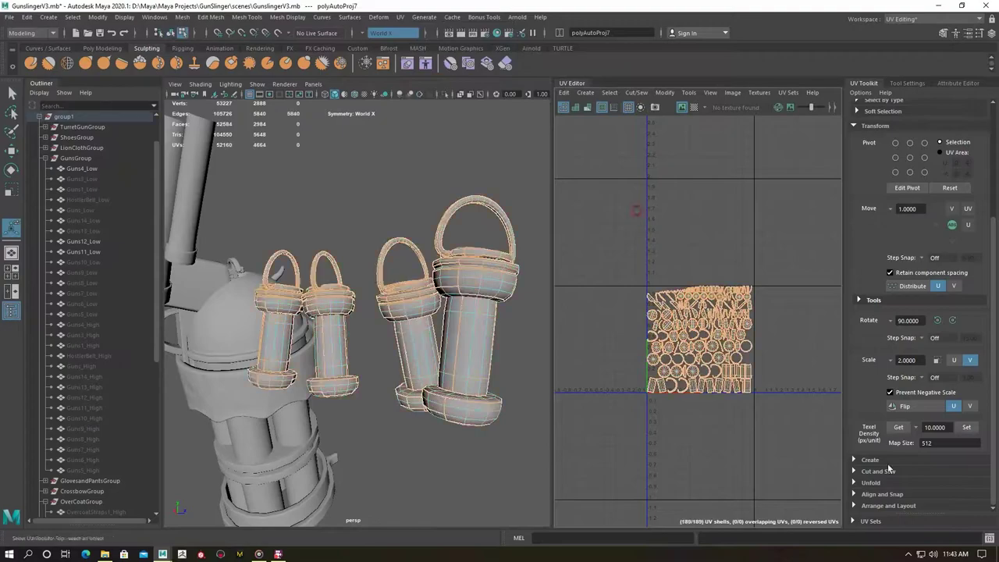
Select seam edge loops down a bell column, around the bottom cap, and along a ring.
alt+drag(408, 252, 479, 211)
right_drag(396, 216, 396, 238)
key(ctrl+1)
mouse_move(385, 229)
alt+mouse_down()
mouse_move(367, 234)
mouse_move(312, 297)
alt+mouse_up()
key(ctrl+1)
scroll(409, 301, up, 3)
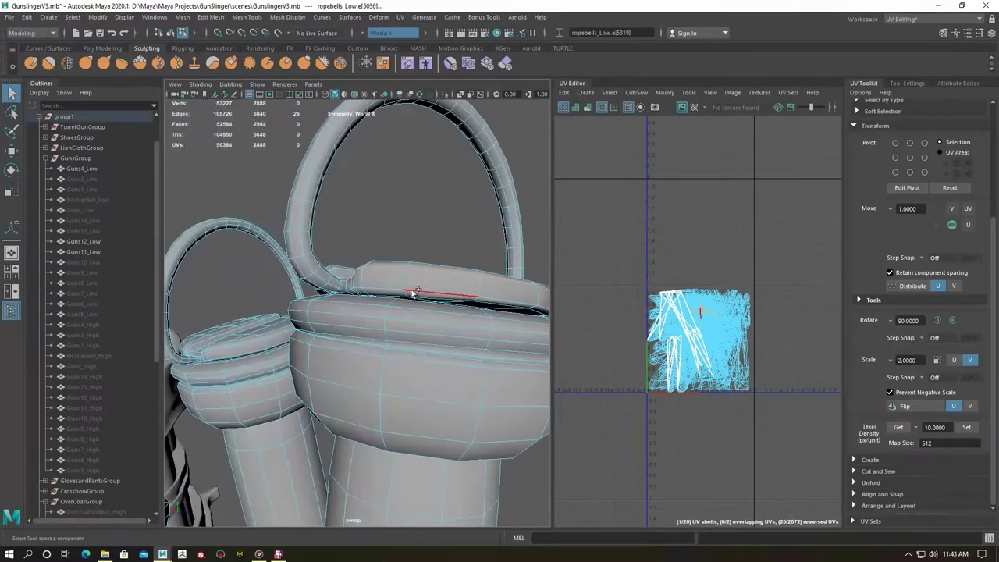
mouse_move(423, 343)
alt+mouse_down()
mouse_move(358, 311)
mouse_move(352, 296)
alt+mouse_up()
shift+double_click(310, 221)
alt+drag(312, 216, 381, 216)
scroll(381, 215, down, 5)
scroll(401, 390, up, 5)
shift+double_click(402, 390)
scroll(366, 367, down, 4)
scroll(387, 395, down, 4)
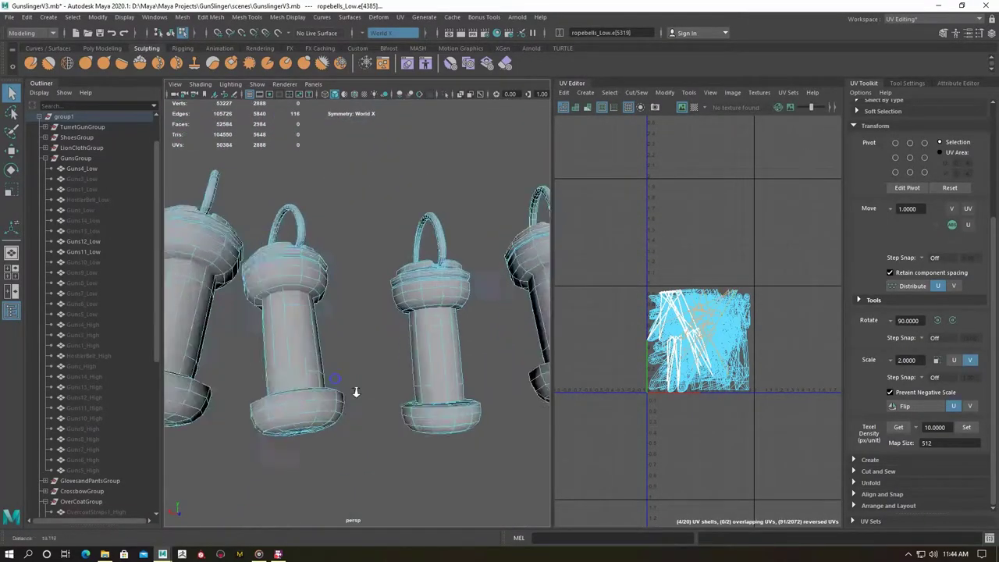
scroll(352, 393, up, 5)
scroll(292, 437, up, 4)
mouse_move(404, 471)
alt+middle_down()
mouse_move(391, 405)
mouse_move(257, 249)
alt+middle_up()
shift+double_click(244, 234)
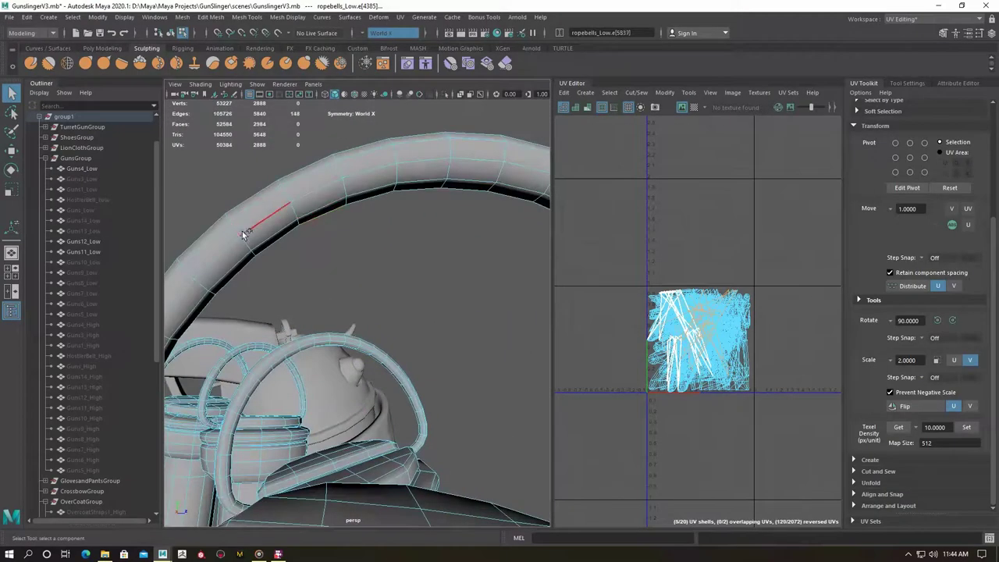
Add the bell rim, column base and lower rim loops, then cut the UVs along them.
scroll(419, 368, down, 4)
scroll(318, 350, up, 5)
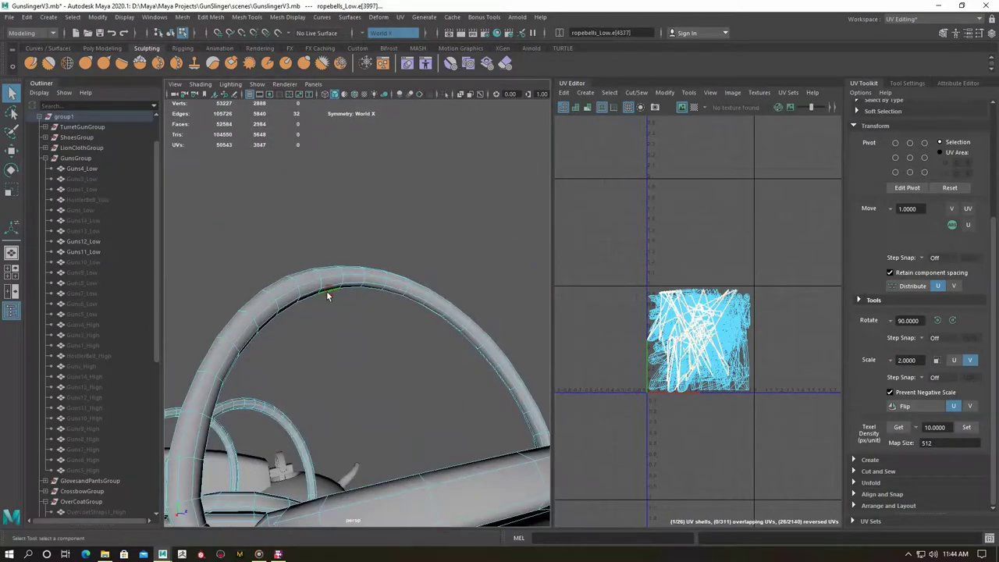
scroll(256, 324, down, 4)
scroll(258, 327, up, 4)
scroll(259, 335, up, 3)
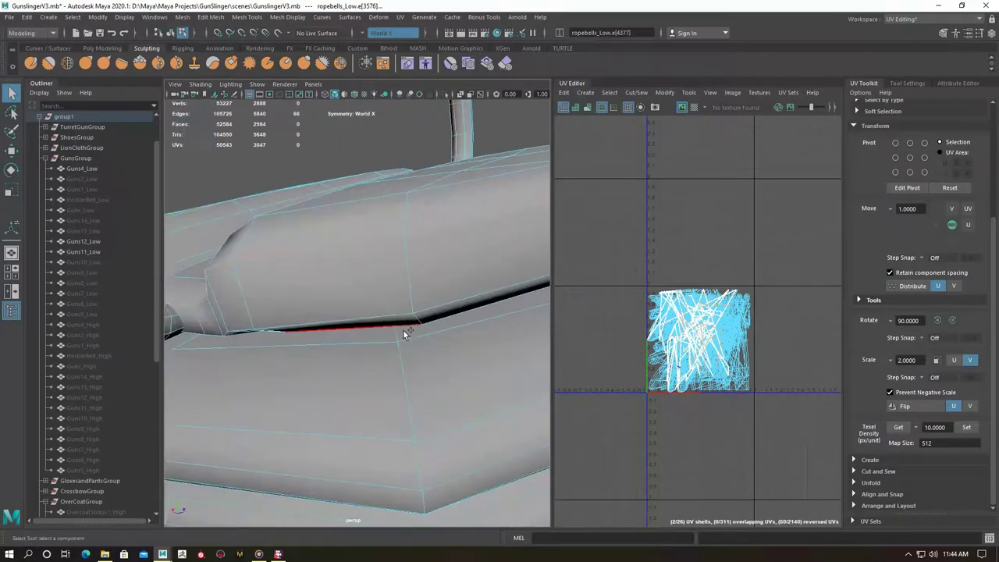
shift+double_click(260, 341)
scroll(260, 341, down, 4)
mouse_move(259, 341)
alt+mouse_down()
mouse_move(336, 353)
mouse_move(279, 218)
mouse_move(323, 292)
mouse_move(350, 232)
alt+mouse_up()
scroll(336, 353, up, 4)
shift+double_click(351, 369)
shift+double_click(381, 431)
alt+drag(381, 437, 363, 362)
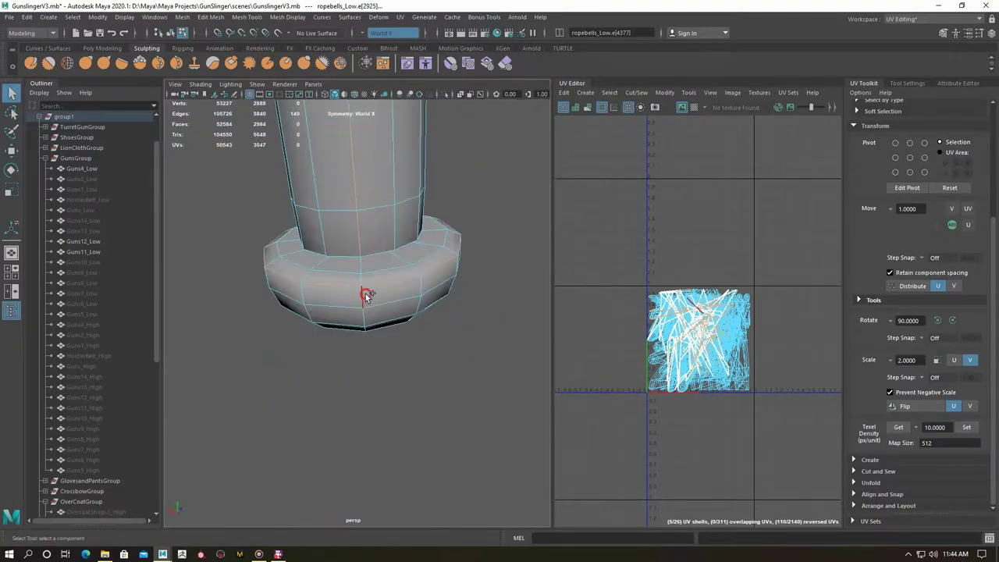
shift+double_click(371, 376)
shift+right_drag(433, 400, 433, 400)
scroll(336, 351, down, 4)
scroll(312, 374, up, 6)
Select seam edge loops under both bell handles, on the bell top, and down a handle.
mouse_move(312, 374)
alt+mouse_down()
mouse_move(252, 389)
mouse_move(397, 323)
alt+mouse_up()
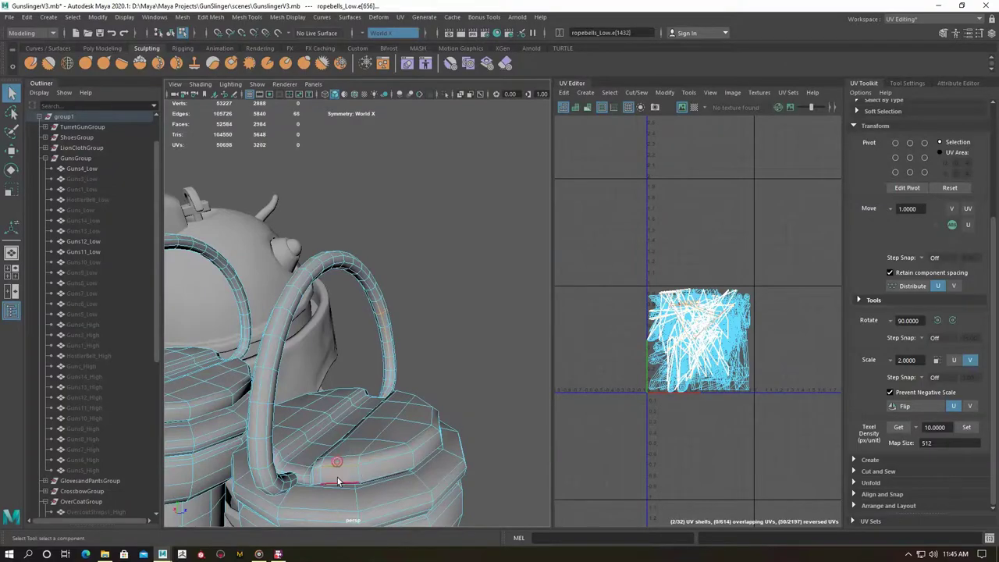
alt+drag(338, 469, 404, 400)
scroll(351, 404, down, 3)
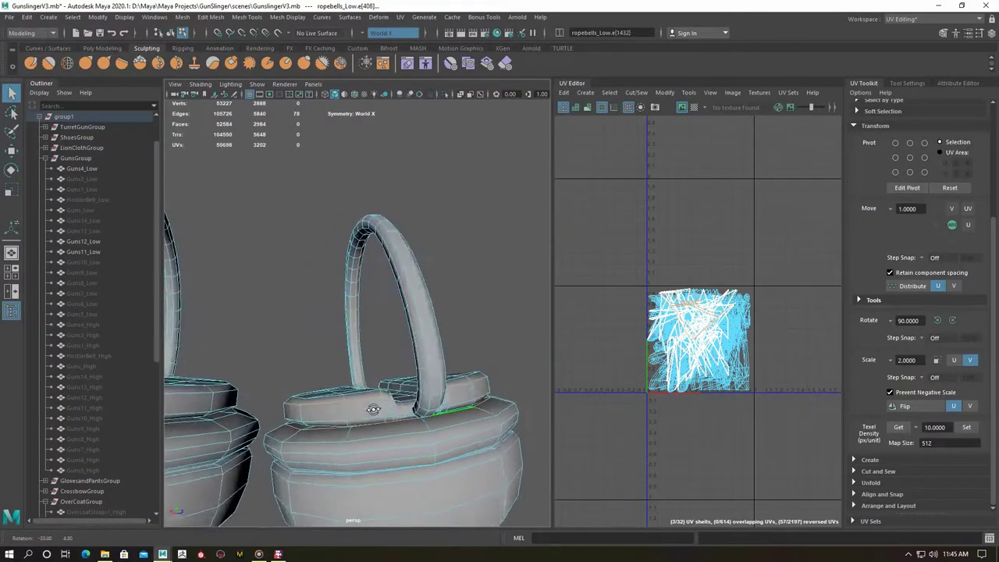
scroll(358, 410, up, 5)
alt+drag(364, 414, 384, 432)
shift+double_click(360, 465)
mouse_move(361, 465)
alt+mouse_down()
mouse_move(330, 430)
mouse_move(366, 397)
mouse_move(408, 437)
alt+mouse_up()
scroll(351, 402, up, 3)
scroll(357, 410, down, 3)
shift+double_click(372, 408)
mouse_move(372, 408)
alt+mouse_down()
mouse_move(382, 322)
mouse_move(306, 255)
mouse_move(384, 295)
mouse_move(384, 322)
alt+mouse_up()
click(763, 334)
shift+double_click(384, 322)
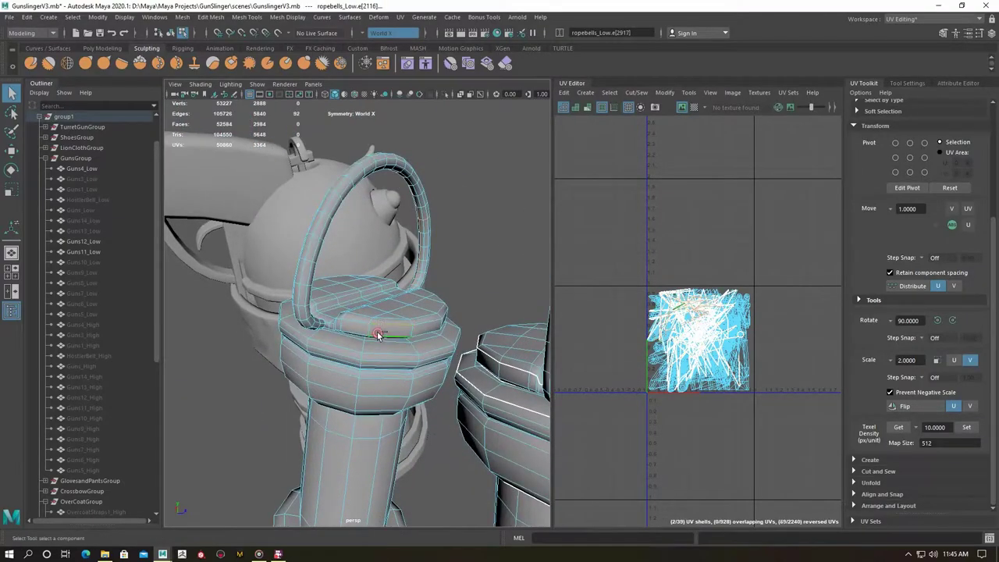
shift+click(309, 343)
alt+drag(309, 343, 368, 309)
shift+double_click(394, 402)
alt+drag(395, 403, 415, 490)
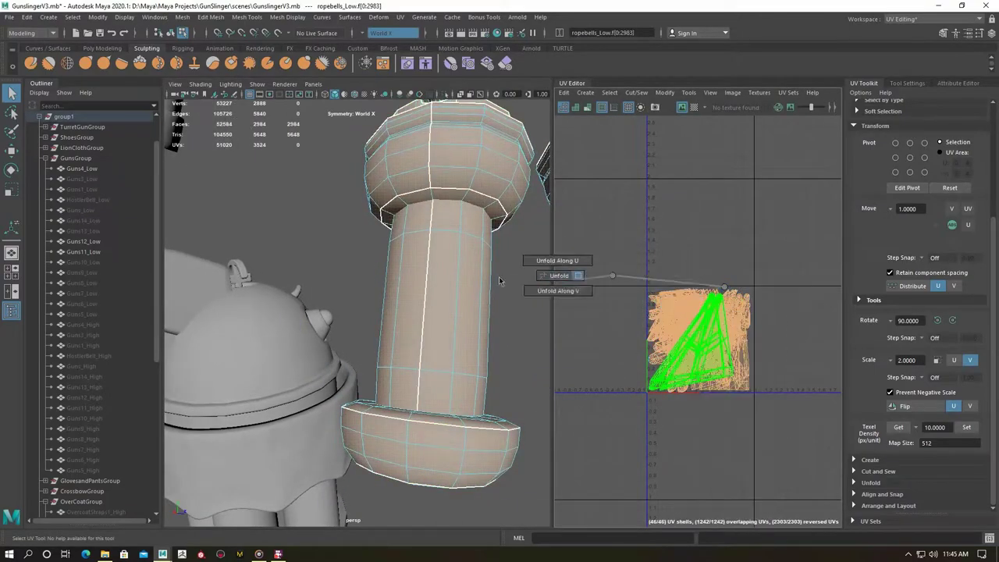
Unfold and lay out the rope bells' UVs, checking them with the checker texture.
shift+right_drag(507, 277, 558, 290)
right_drag(414, 270, 414, 235)
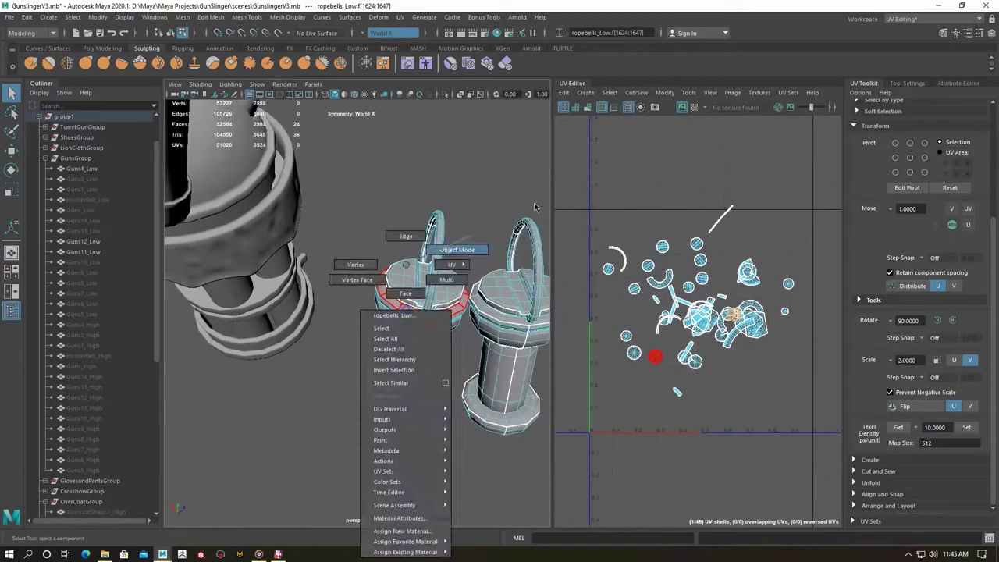
scroll(413, 269, down, 3)
click(693, 107)
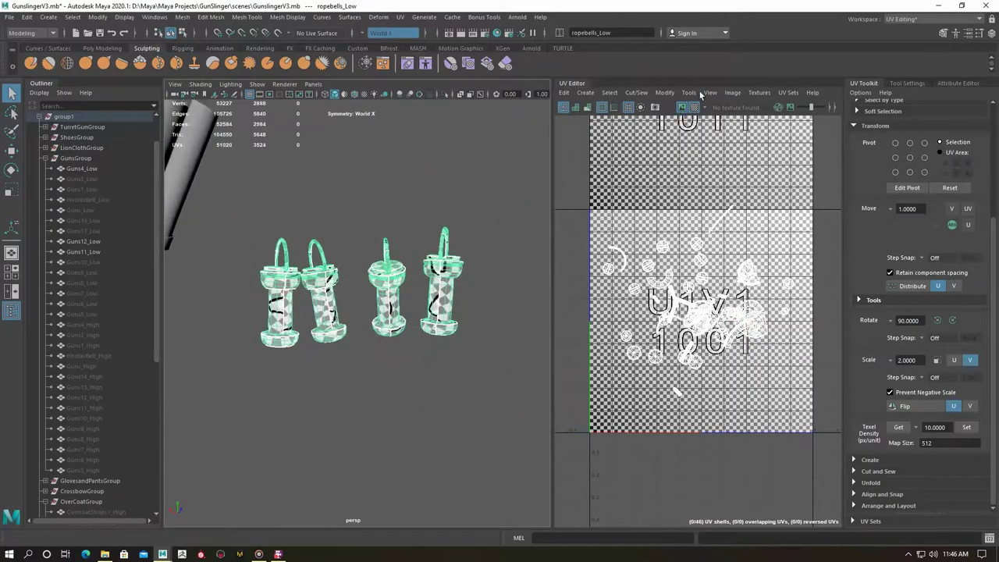
click(693, 107)
key(f)
click(708, 238)
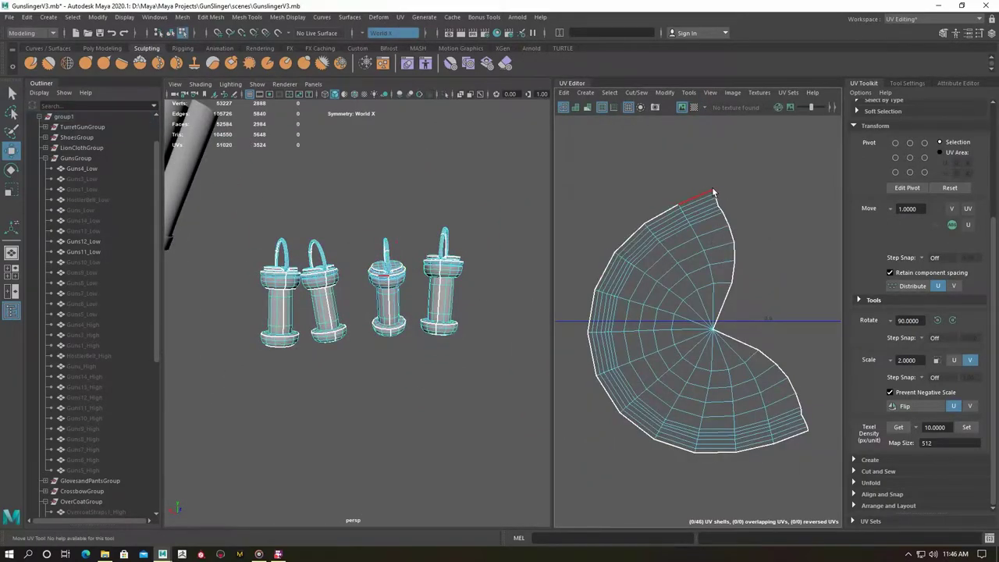
scroll(753, 238, up, 2)
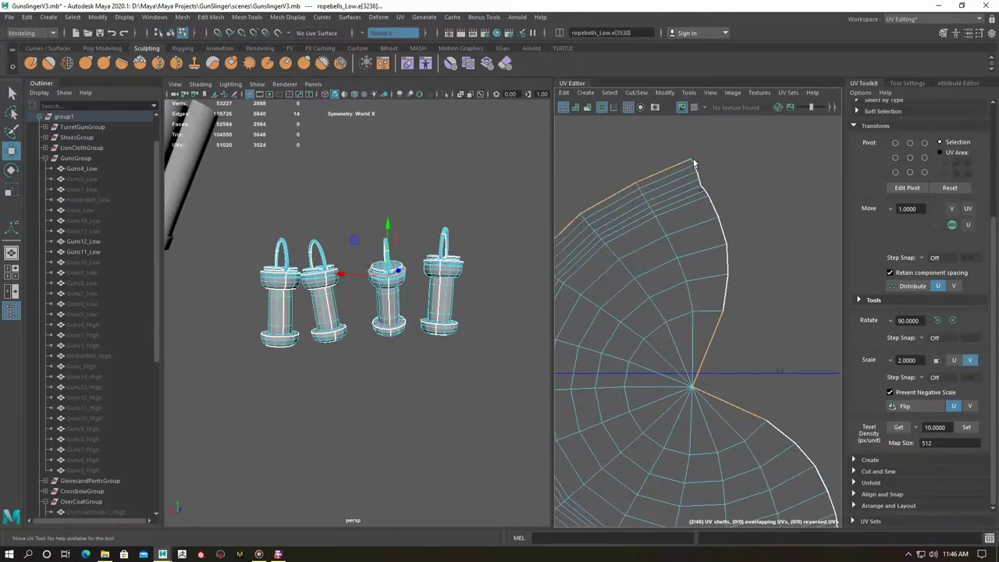
Inspect faces on the second and fourth bells, hide the rope bells, and select the arrow pouch.
right_drag(703, 258, 703, 250)
scroll(702, 258, down, 5)
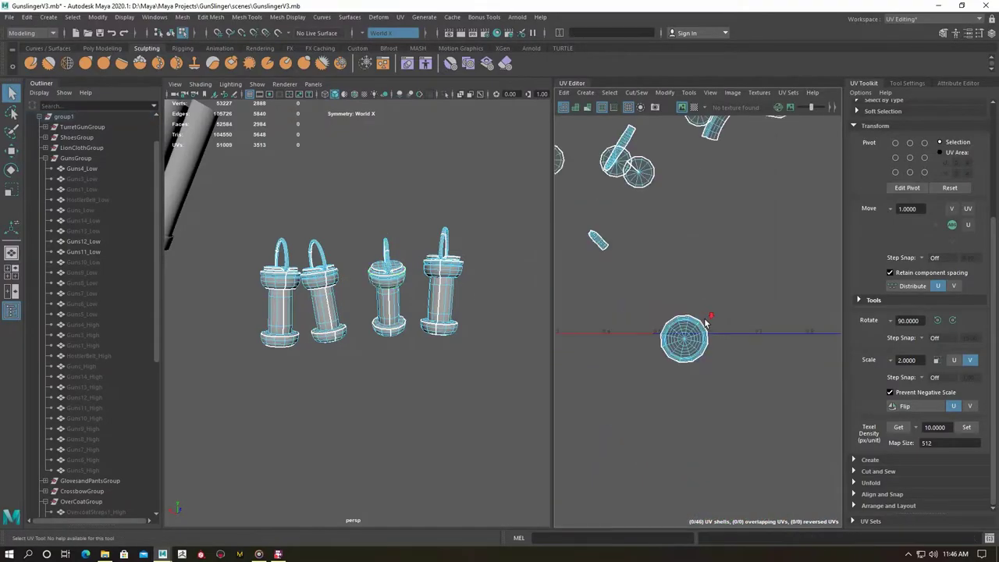
scroll(722, 267, down, 3)
click(670, 273)
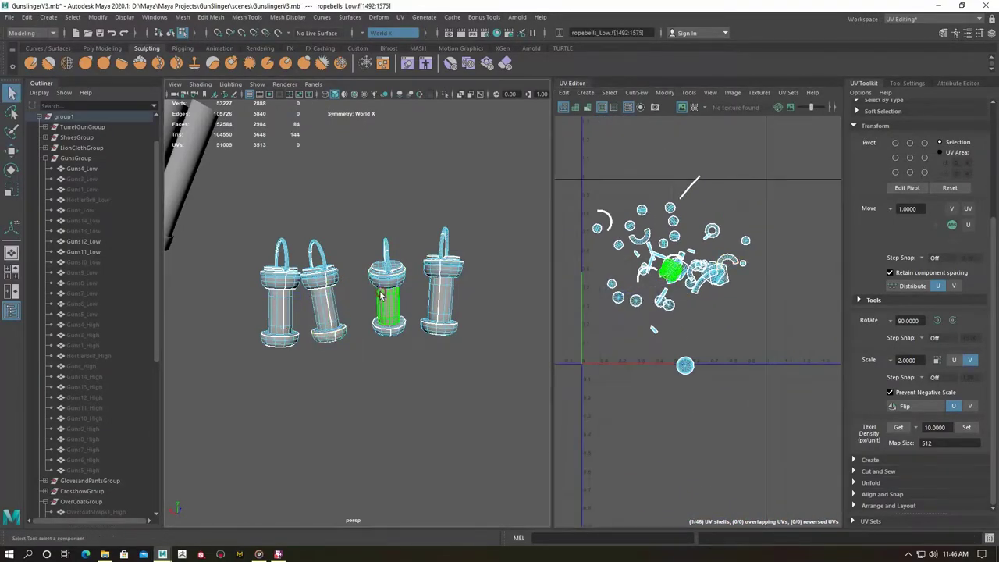
key(ctrl+h)
scroll(390, 312, down, 5)
click(367, 367)
Auto-project ArrowPouch3_Low, cut its rim edge loop, and hide the pouch.
key(f)
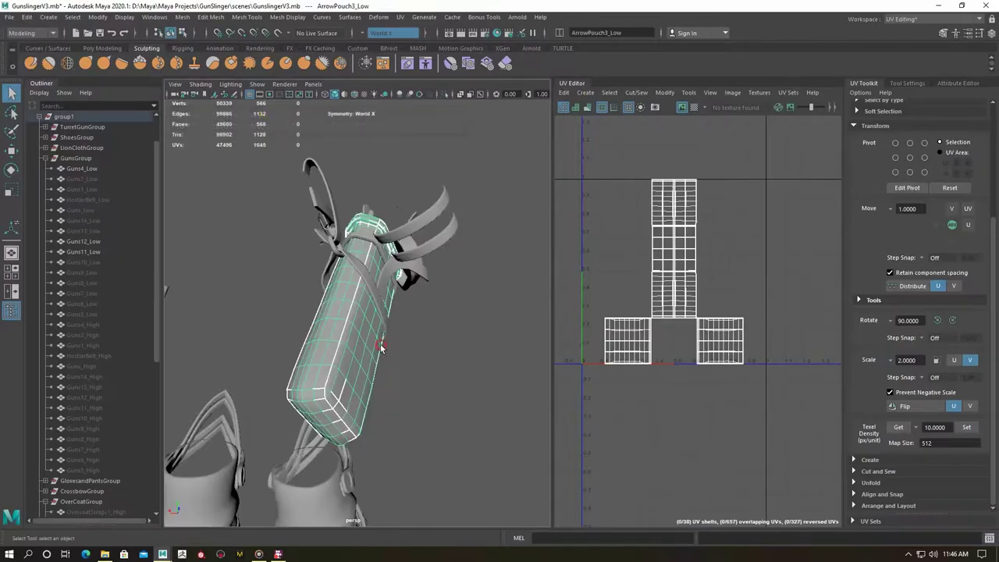
right_drag(290, 268, 309, 369)
key(ctrl+1)
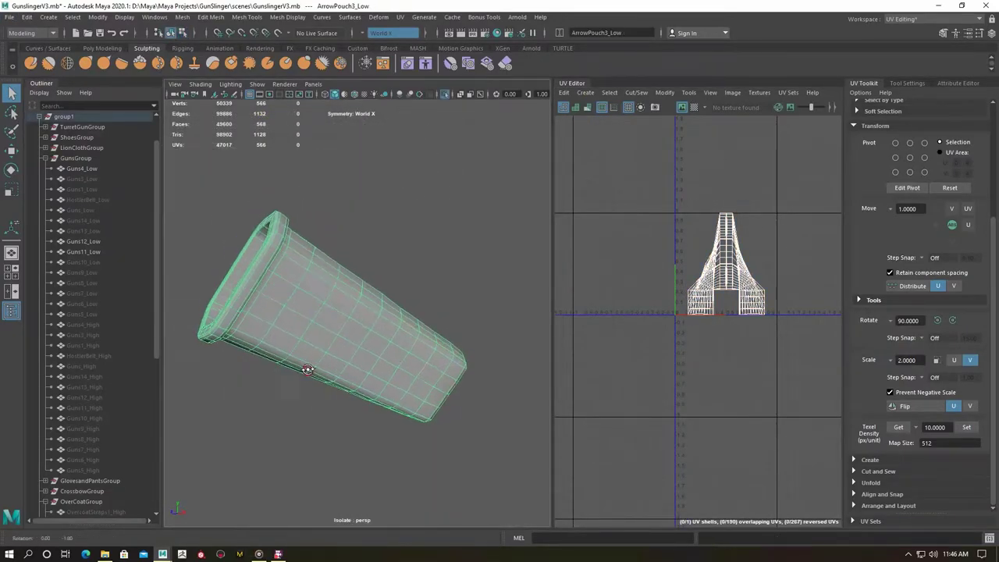
click(399, 17)
click(431, 98)
mouse_move(368, 283)
alt+mouse_down()
mouse_move(412, 172)
mouse_move(348, 200)
mouse_move(262, 185)
alt+mouse_up()
click(411, 154)
double_click(269, 178)
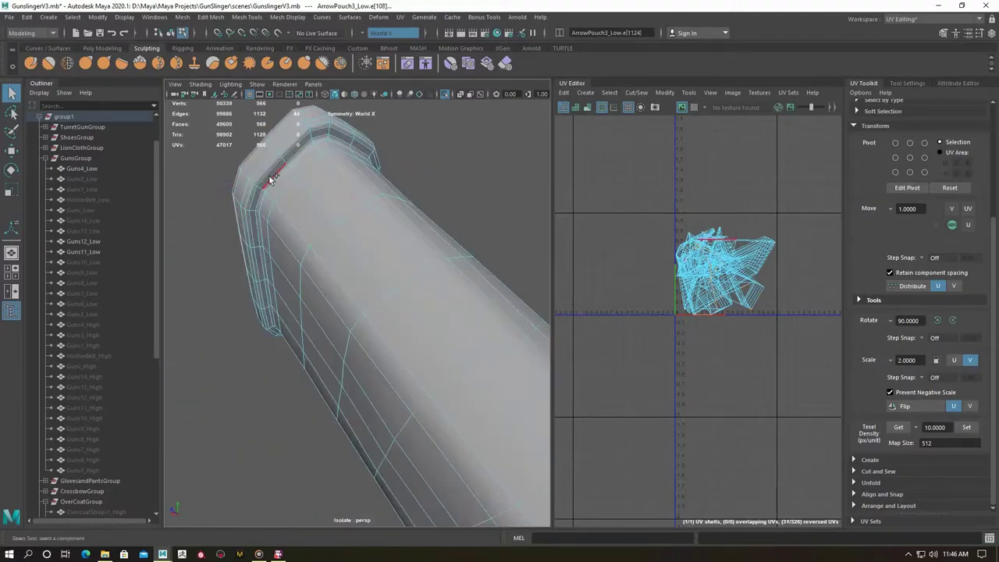
alt+drag(333, 170, 389, 186)
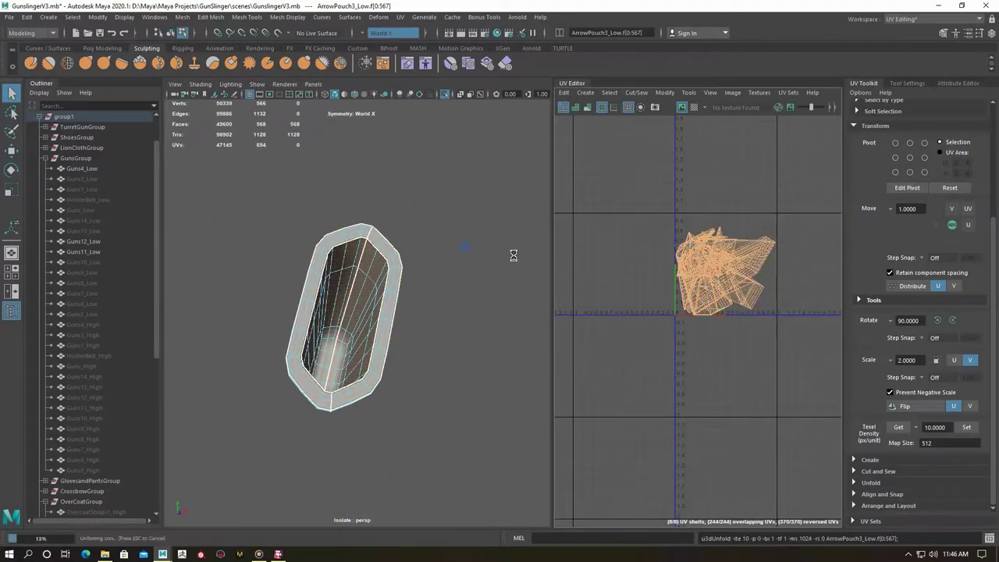
key(ctrl+h)
Sew the pouch strap's UVs into one shell, cut its seam, unfold it, and hide it.
click(354, 367)
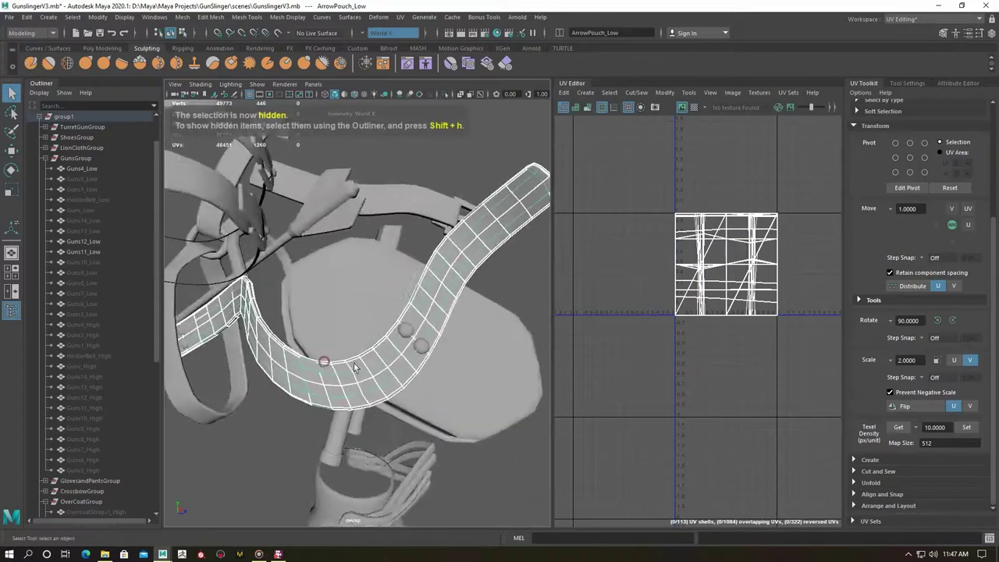
key(ctrl+1)
key(f)
key(ctrl+F10)
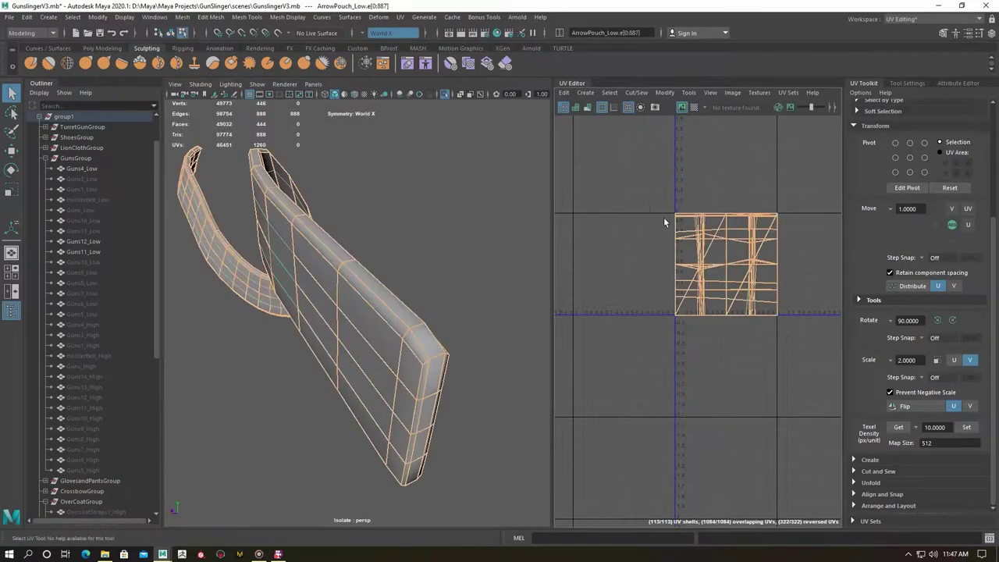
click(400, 16)
click(490, 73)
shift+right_drag(422, 342, 424, 328)
right_drag(417, 270, 425, 355)
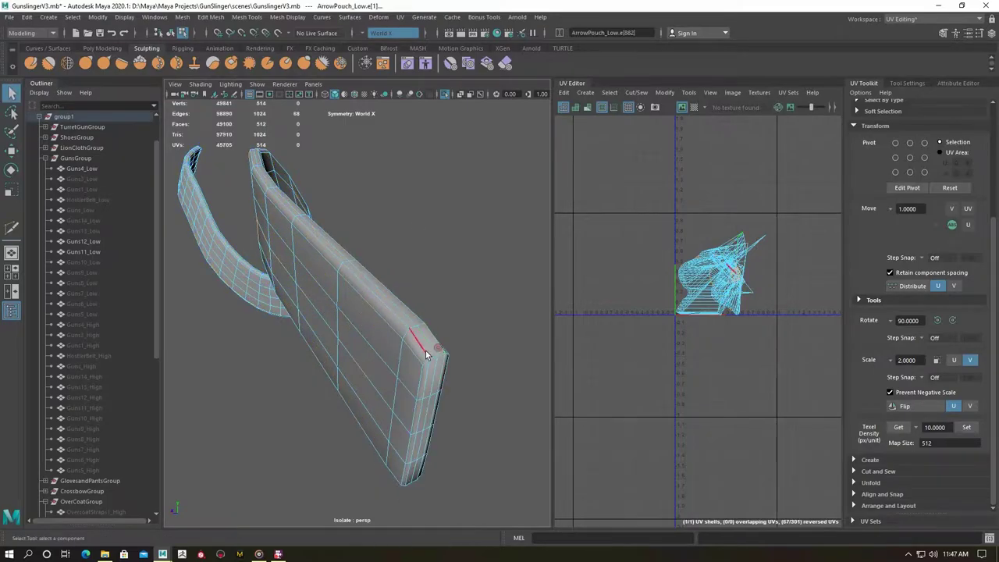
right_drag(507, 250, 493, 244)
click(394, 332)
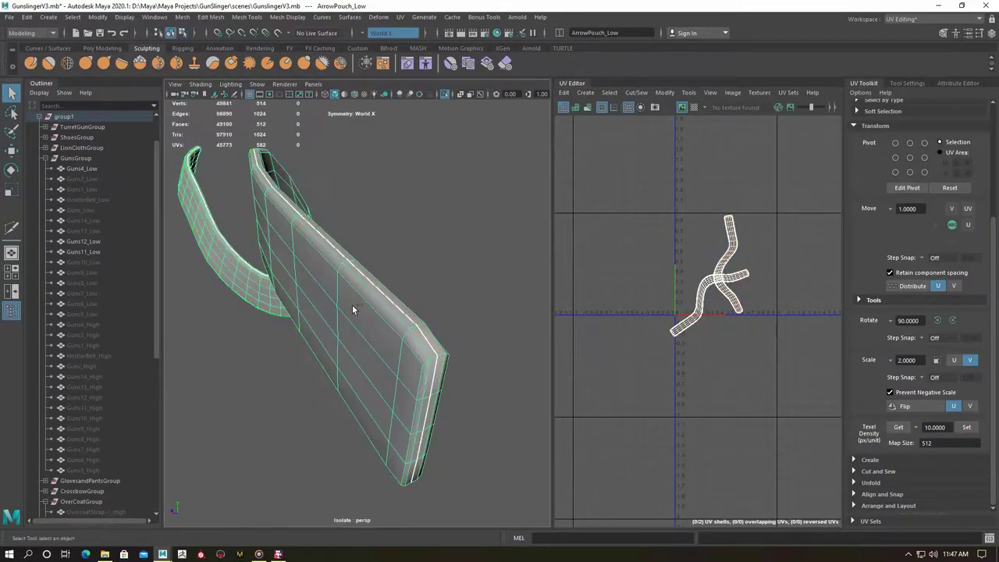
key(ctrl+1)
alt+drag(352, 304, 462, 366)
key(ctrl+h)
Cut the two ArrowPouch5_Low spheres into four shells, unfold them, and set texel density.
click(391, 310)
key(ctrl+1)
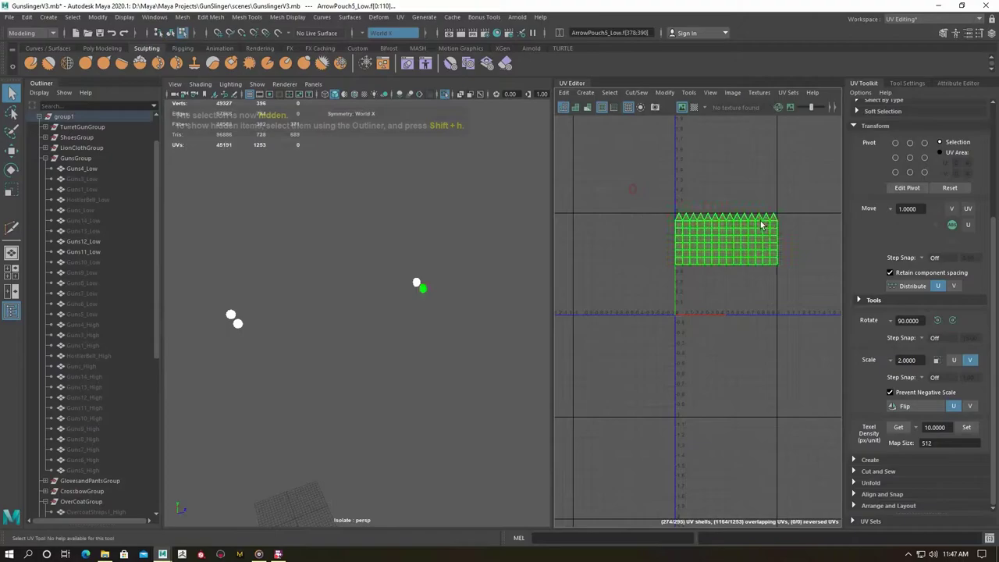
mouse_move(471, 257)
shift+right_down()
mouse_move(472, 222)
mouse_move(453, 327)
shift+right_up()
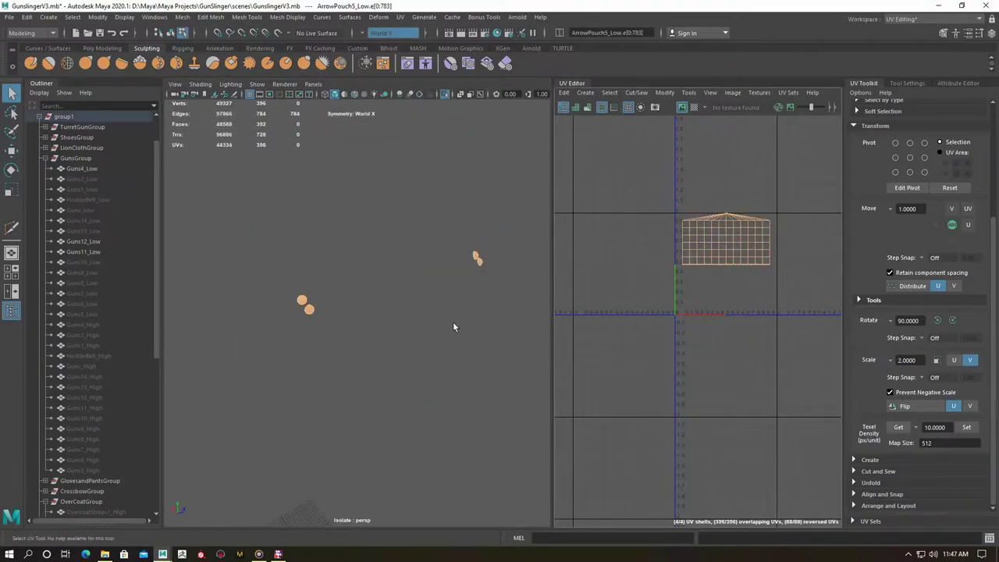
alt+middle_drag(773, 246, 636, 281)
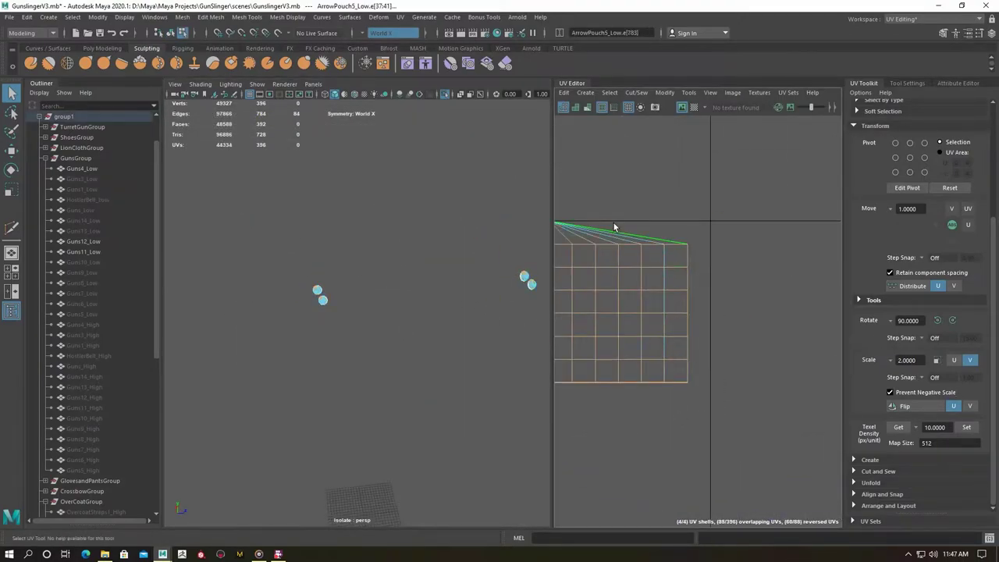
ctrl+right_drag(674, 333, 620, 284)
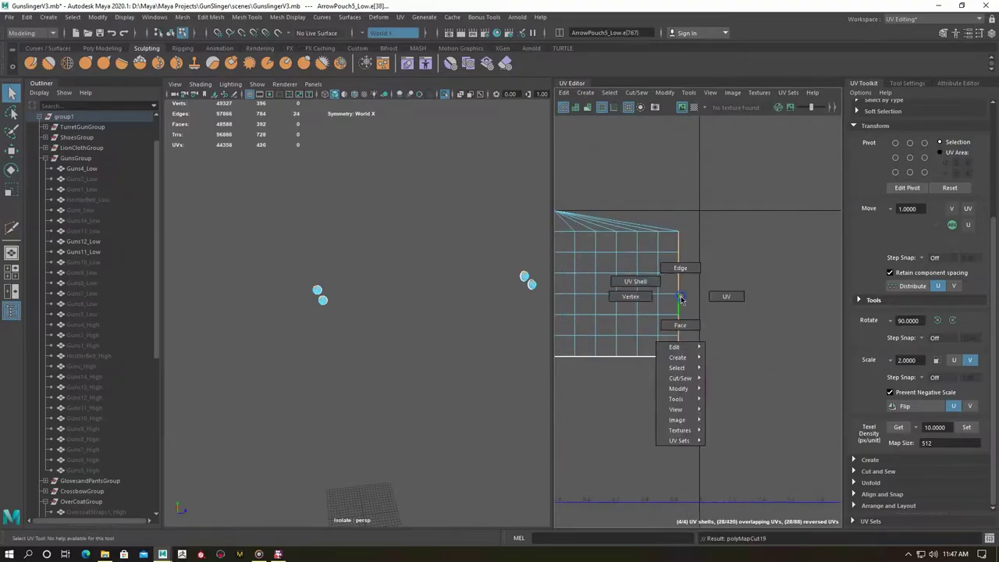
key(f)
key(f)
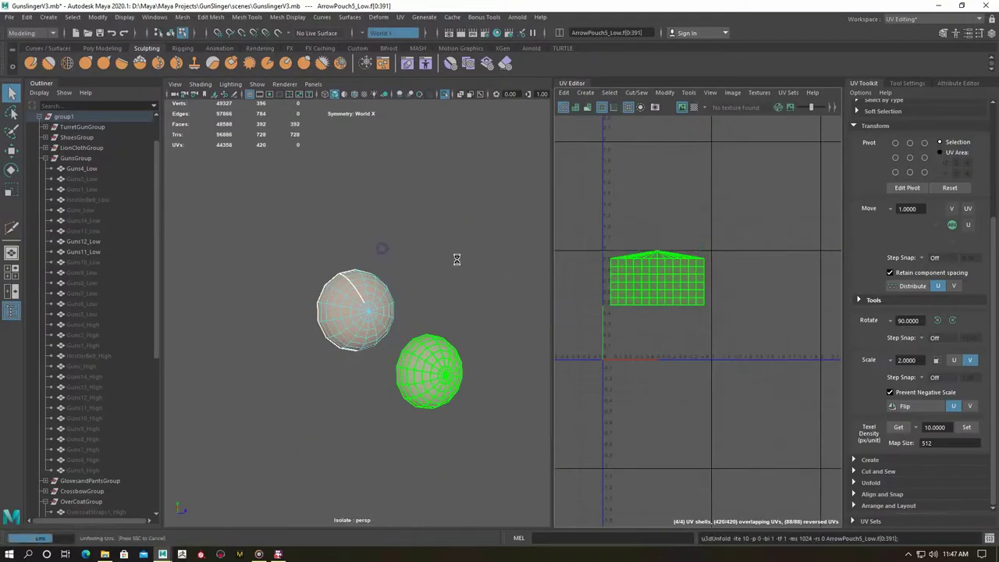
click(966, 427)
click(337, 320)
key(ctrl+1)
click(313, 300)
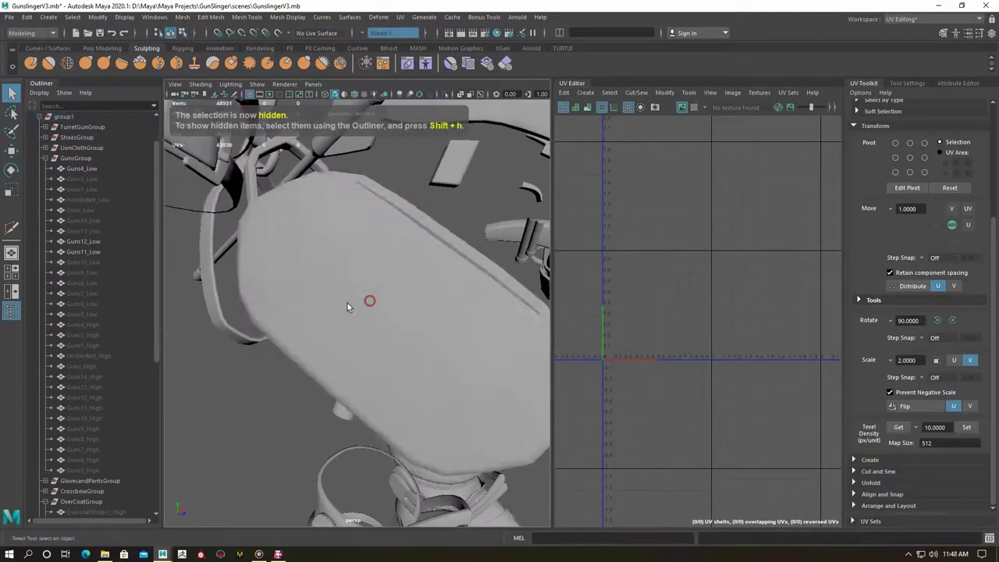
Auto-project ArrowPouch2_Low, cut its rim edge loop, and hide the pouch.
key(ctrl+1)
key(f)
click(401, 19)
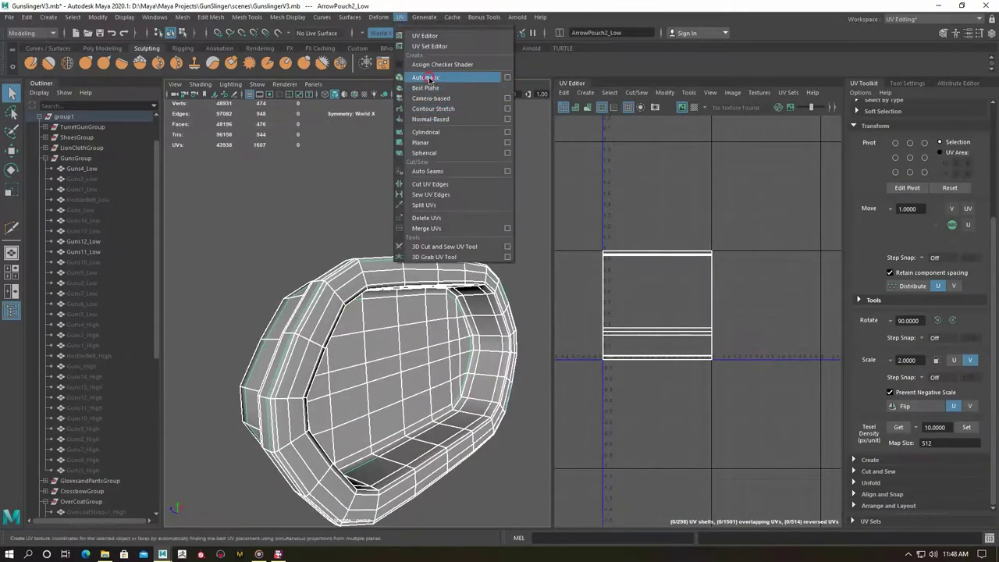
click(479, 140)
right_drag(312, 290, 334, 381)
mouse_move(347, 408)
alt+mouse_down()
mouse_move(432, 395)
mouse_move(286, 301)
alt+mouse_up()
scroll(432, 395, up, 3)
shift+double_click(368, 224)
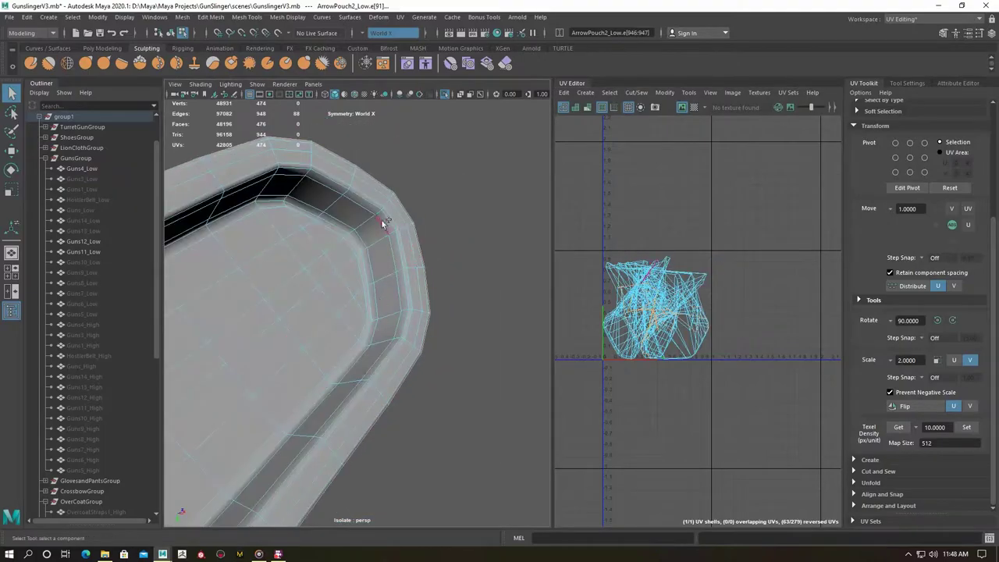
right_drag(290, 266, 316, 295)
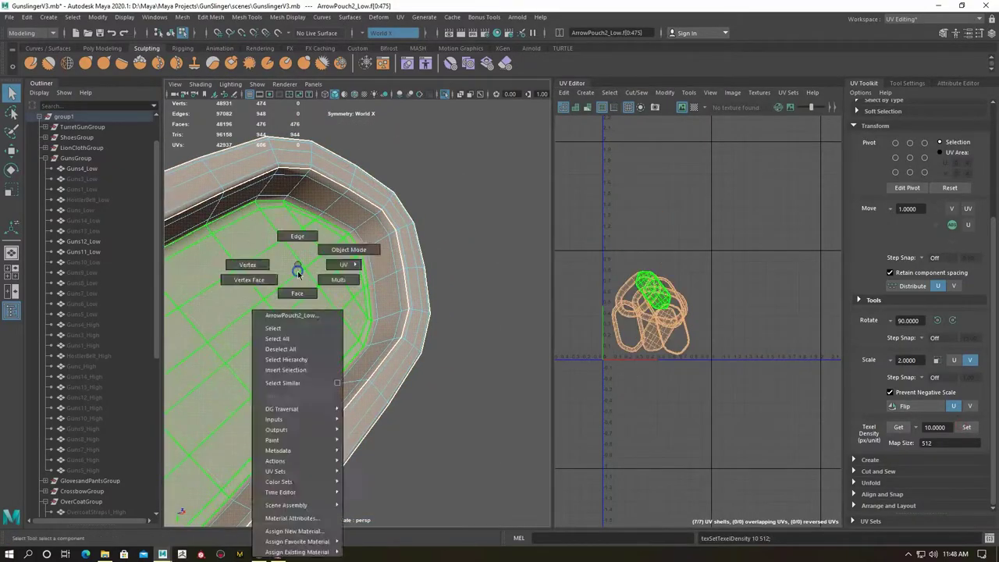
key(ctrl+h)
Auto-project the Guns4_Low cylinders, cut a barrel edge loop, unfold into 10 shells, and hide them.
alt+drag(315, 326, 370, 281)
click(370, 281)
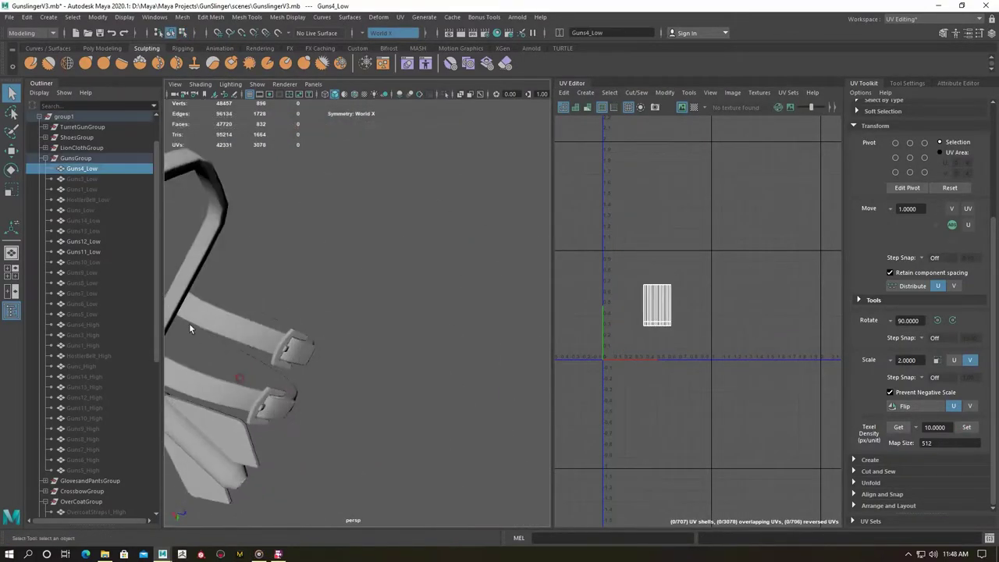
alt+drag(189, 323, 453, 451)
key(ctrl+1)
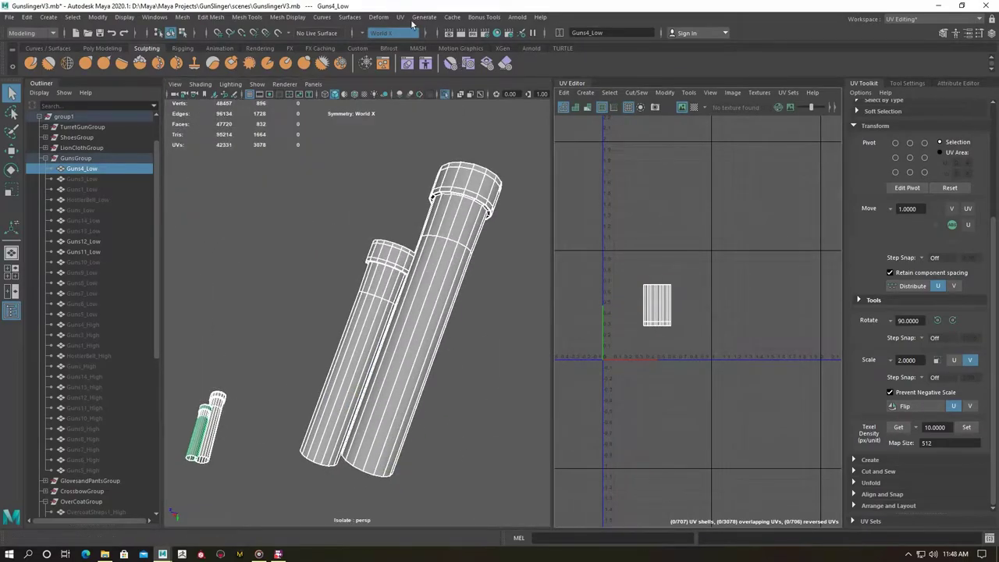
click(400, 17)
click(425, 64)
double_click(447, 268)
scroll(353, 259, up, 3)
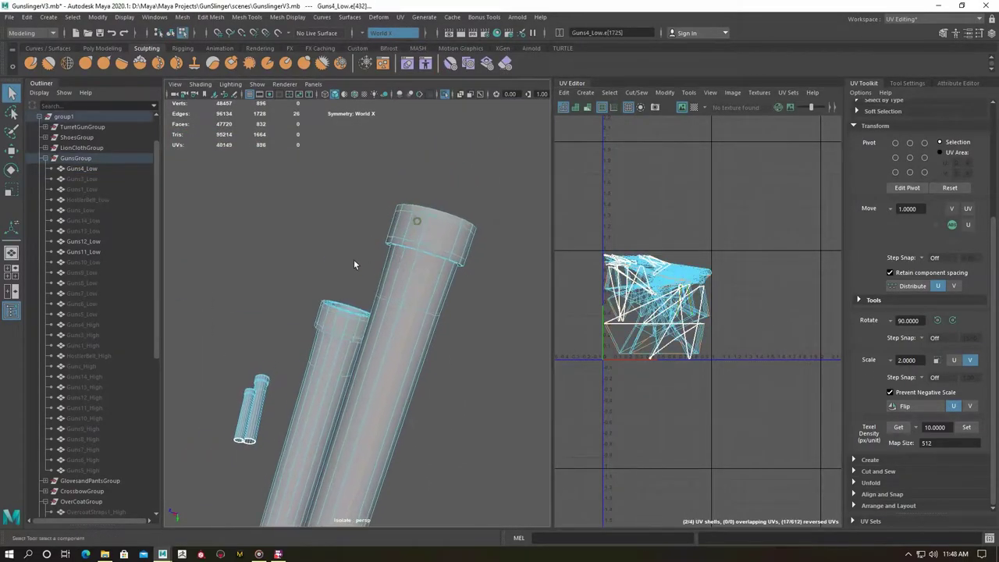
scroll(342, 365, up, 3)
alt+drag(350, 233, 334, 279)
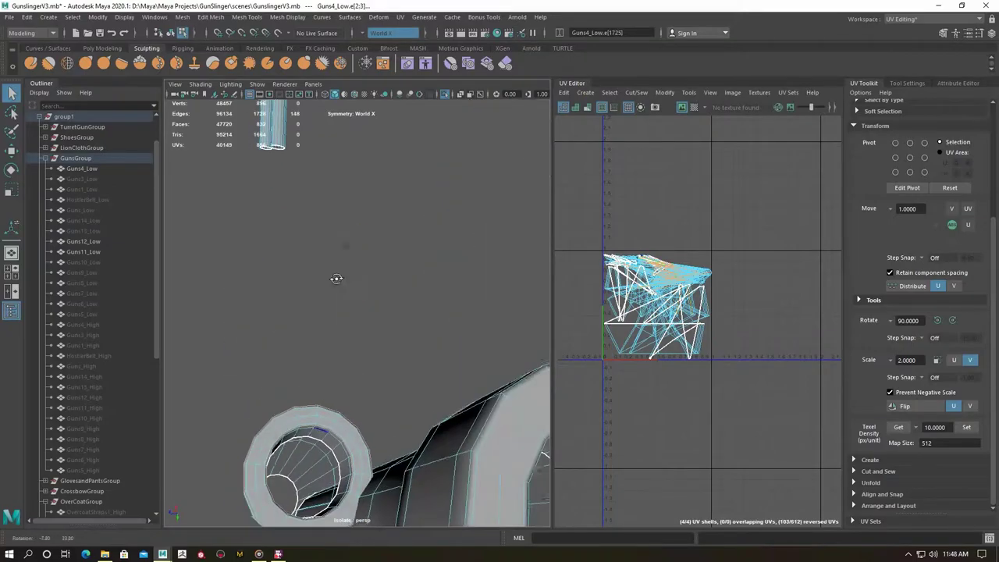
shift+right_drag(535, 249, 577, 258)
key(F8)
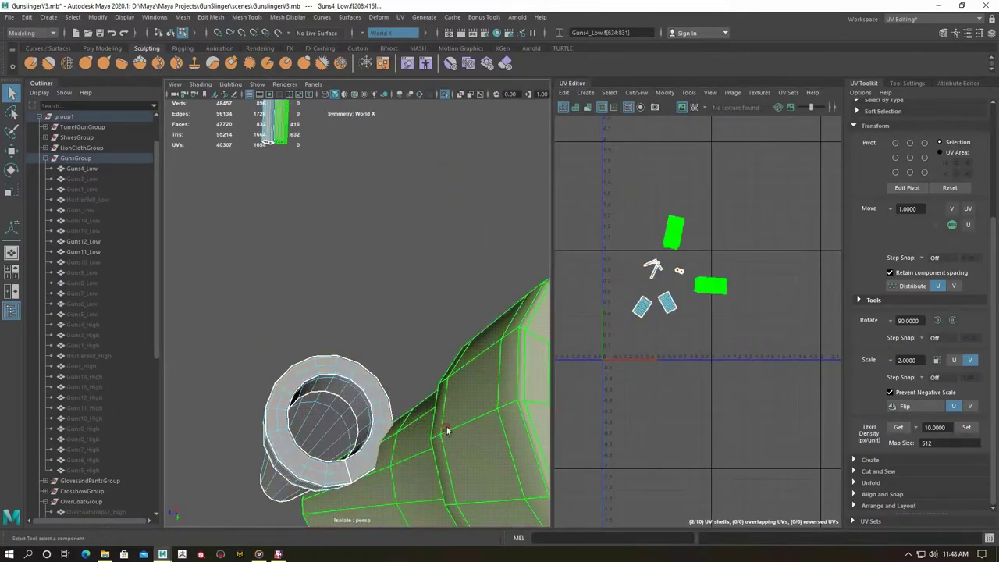
key(f)
key(ctrl+h)
Select and frame the ForeArmBelts_Low forearm belts.
mouse_move(391, 322)
alt+mouse_down()
mouse_move(351, 327)
mouse_move(328, 362)
alt+mouse_up()
click(245, 335)
key(f)
click(400, 16)
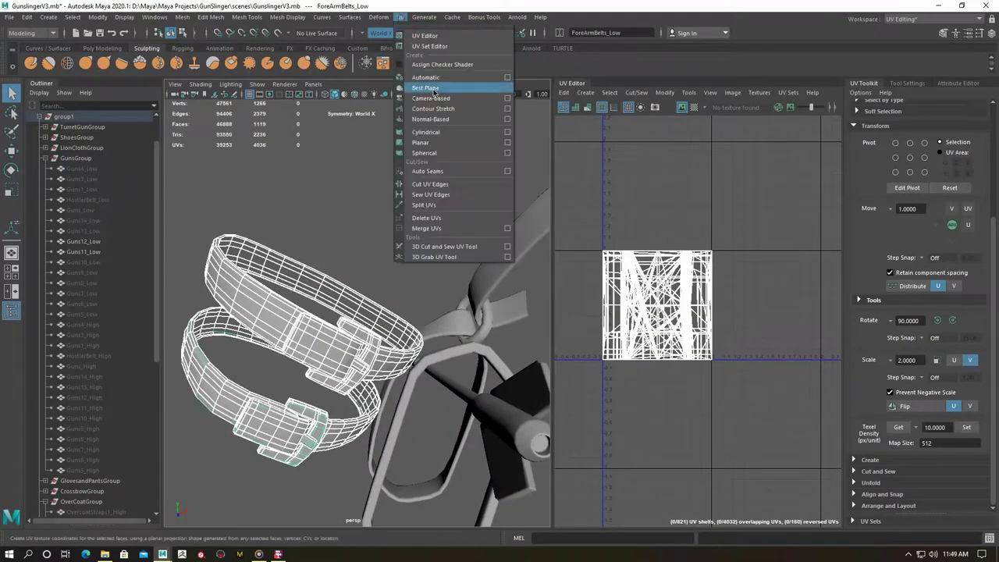
Auto-project the forearm belts and cut their UVs along a seam edge run.
click(422, 31)
key(ctrl+z)
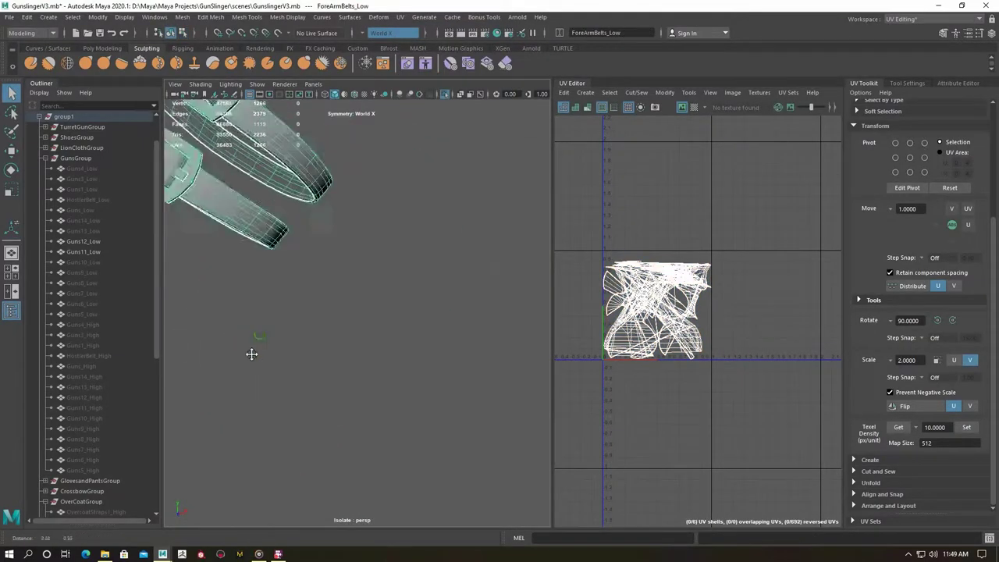
right_click(290, 312)
click(241, 430)
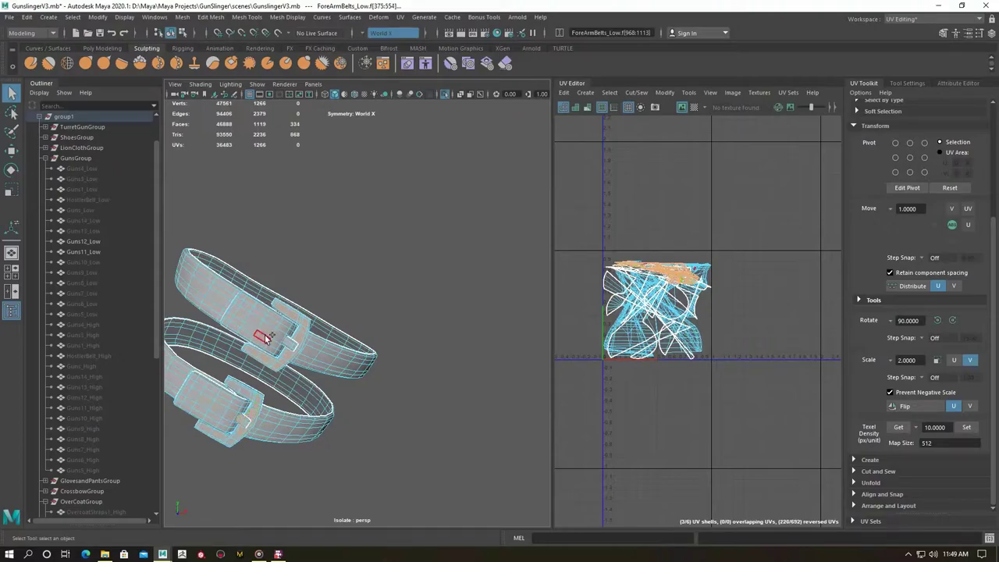
mouse_move(275, 370)
alt+mouse_down()
mouse_move(359, 304)
mouse_move(357, 386)
alt+mouse_up()
click(357, 394)
scroll(312, 414, up, 5)
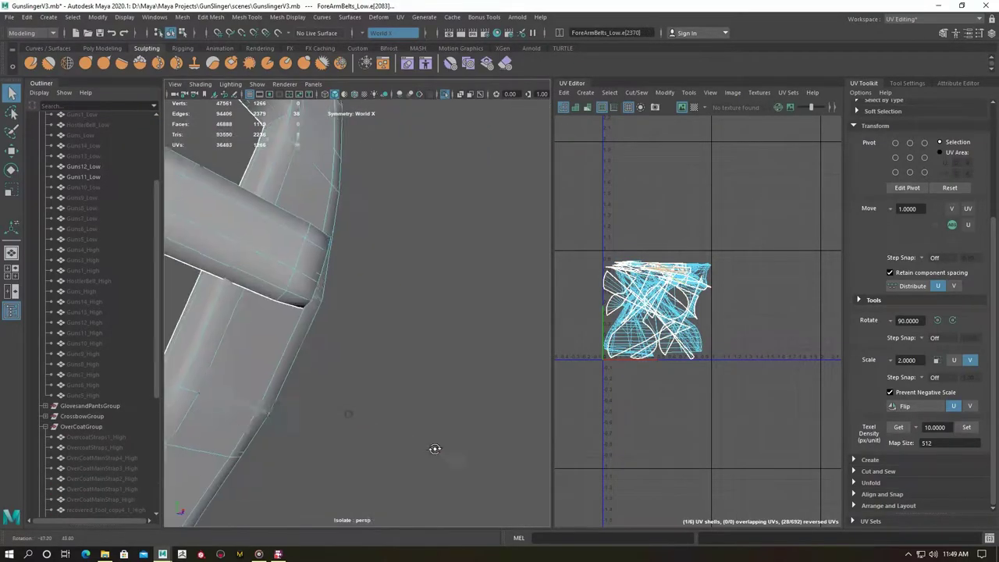
alt+drag(266, 430, 330, 249)
scroll(330, 250, down, 5)
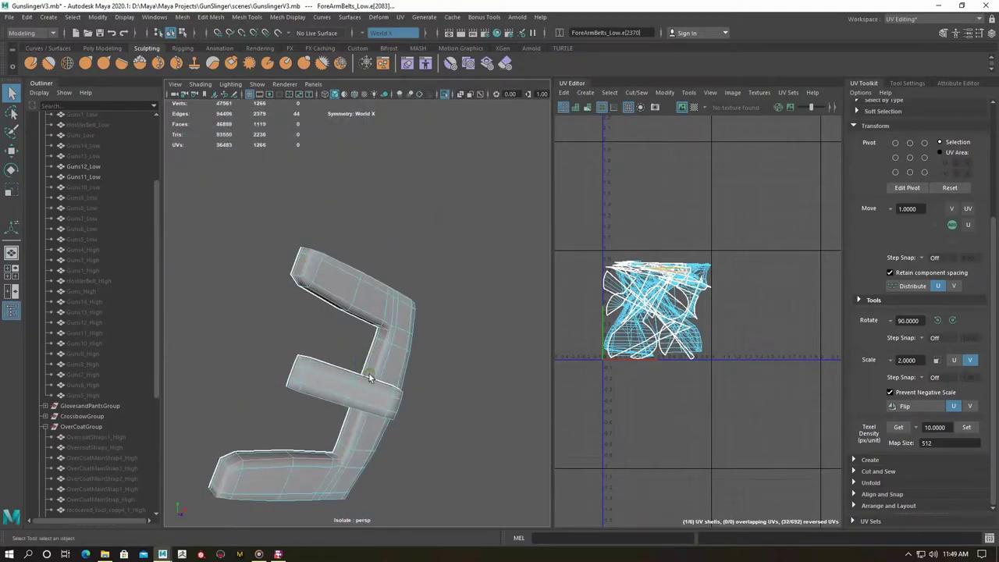
mouse_move(322, 299)
alt+mouse_down()
mouse_move(280, 366)
mouse_move(341, 350)
alt+mouse_up()
shift+right_drag(646, 234, 647, 225)
mouse_move(341, 350)
alt+mouse_down()
mouse_move(317, 350)
mouse_move(401, 196)
mouse_move(391, 370)
alt+mouse_up()
Add more seam edge loops to finish the 16 strip shells, then hide the belts.
scroll(346, 348, down, 3)
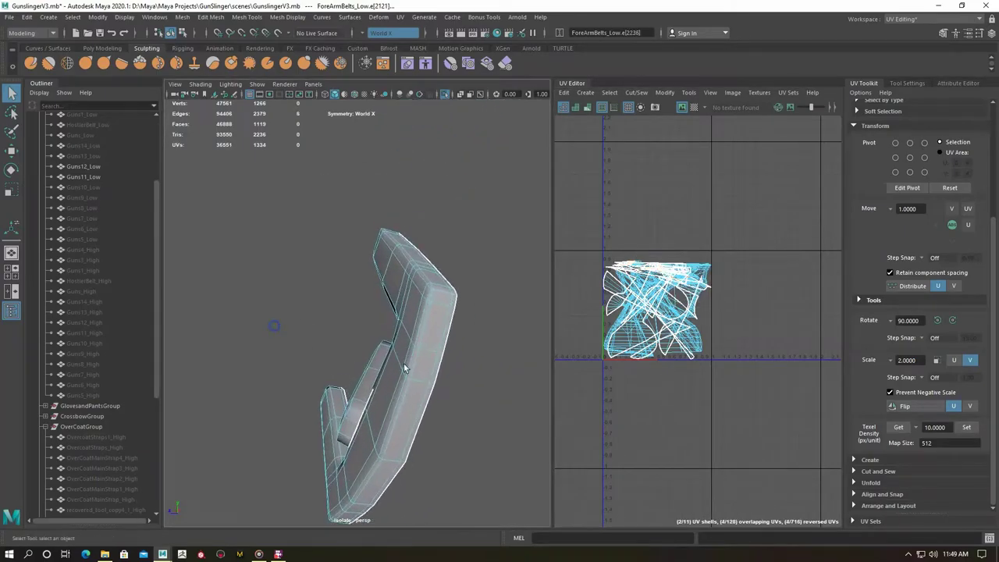
alt+drag(376, 417, 339, 434)
scroll(339, 435, up, 3)
scroll(374, 516, up, 3)
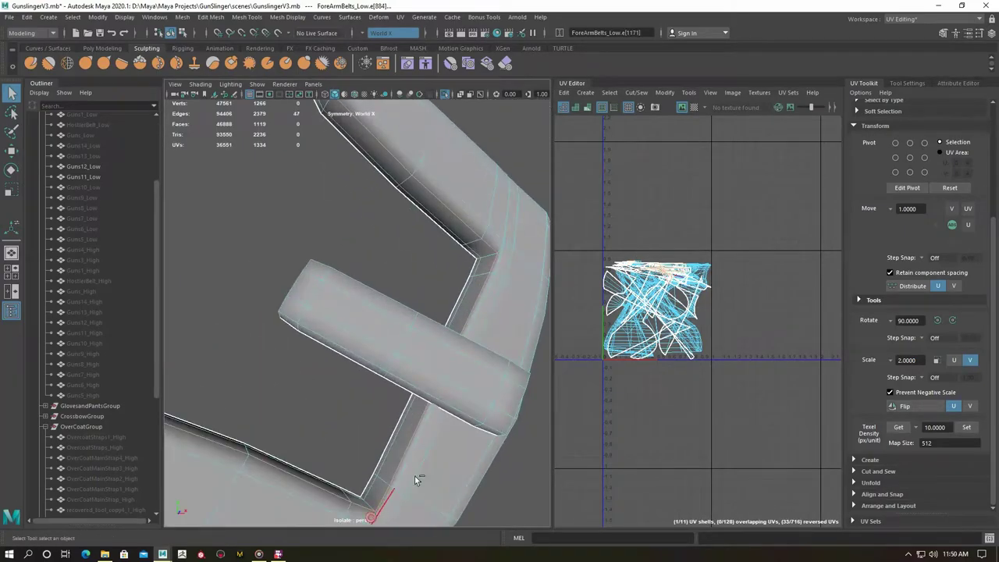
shift+double_click(292, 287)
alt+drag(292, 287, 318, 339)
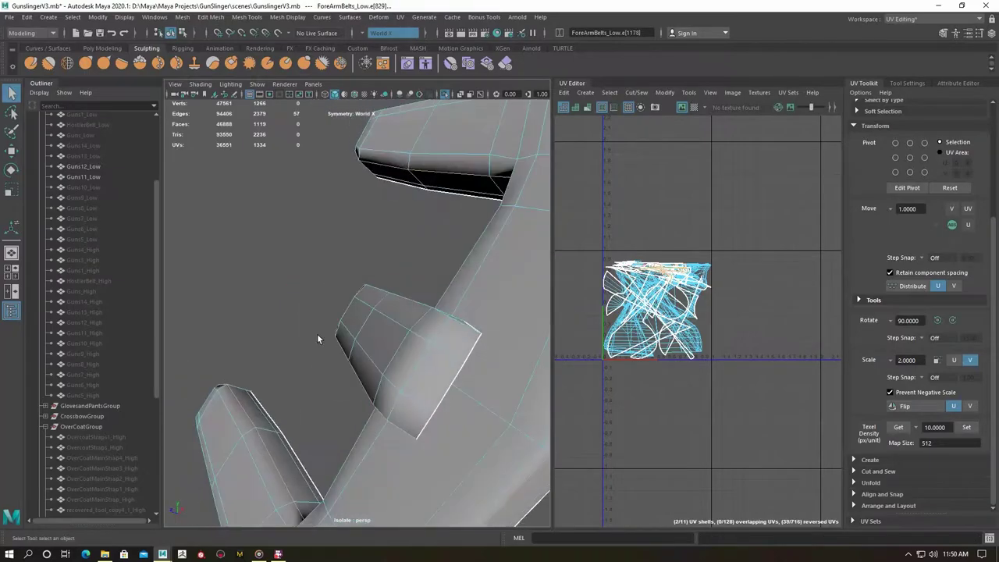
click(395, 428)
scroll(359, 364, down, 5)
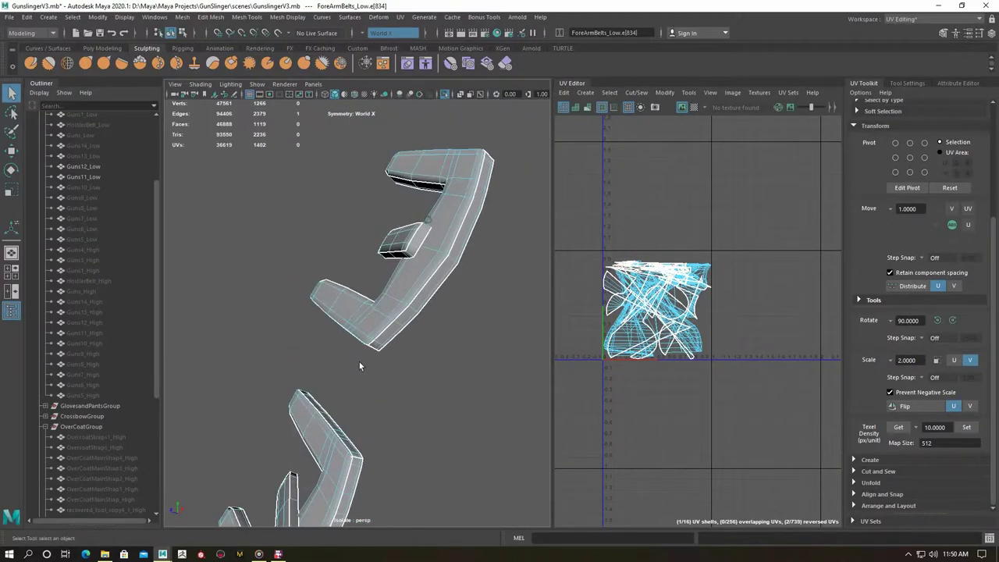
right_drag(703, 273, 671, 265)
key(f)
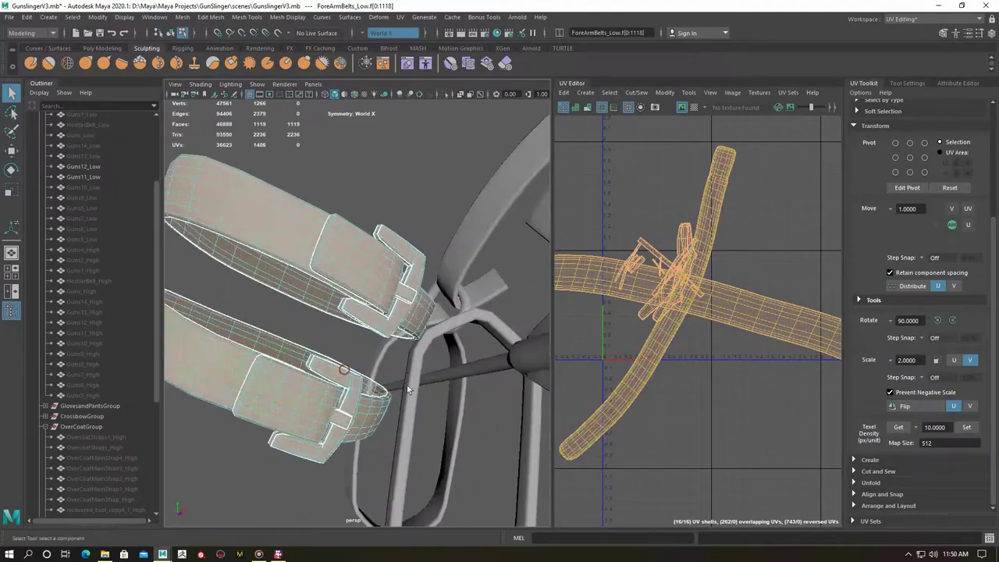
key(F8)
key(ctrl+h)
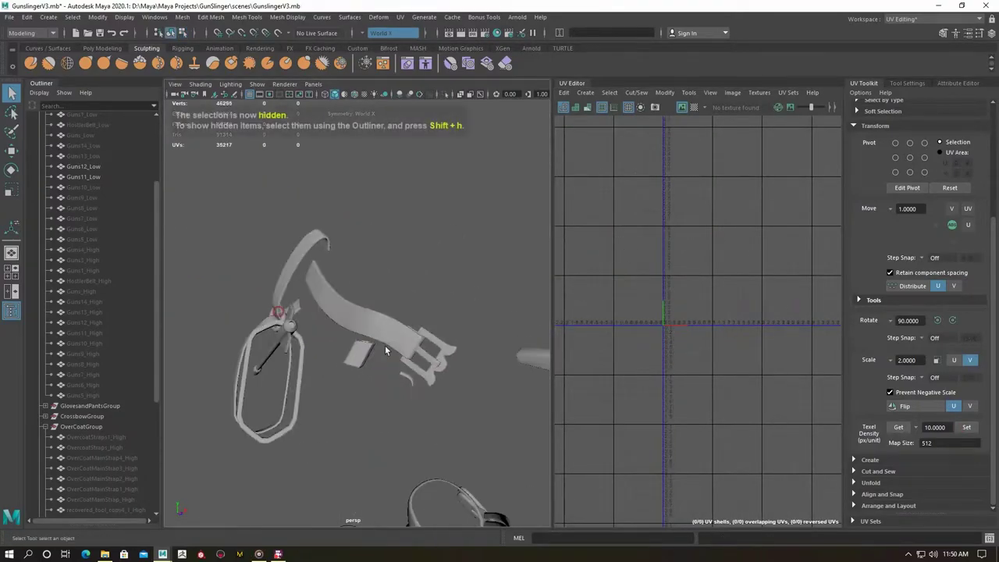
Sew and unfold OverCoatMainStrap1_Low into 4 shells at texel density 10, then isolate ArrowPouch4_Low.
alt+drag(352, 358, 435, 307)
shift+right_drag(658, 272, 648, 258)
scroll(308, 350, up, 5)
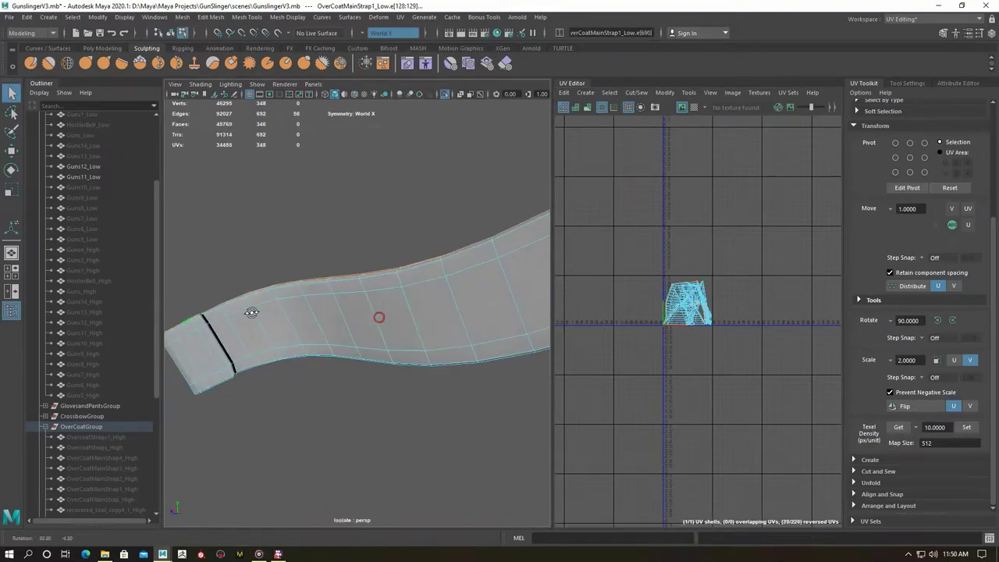
scroll(368, 352, up, 3)
scroll(260, 308, up, 3)
mouse_move(385, 361)
alt+mouse_down()
mouse_move(384, 475)
mouse_move(357, 339)
mouse_move(388, 306)
mouse_move(348, 263)
alt+mouse_up()
mouse_move(682, 254)
ctrl+right_down()
mouse_move(705, 330)
mouse_move(634, 352)
ctrl+right_up()
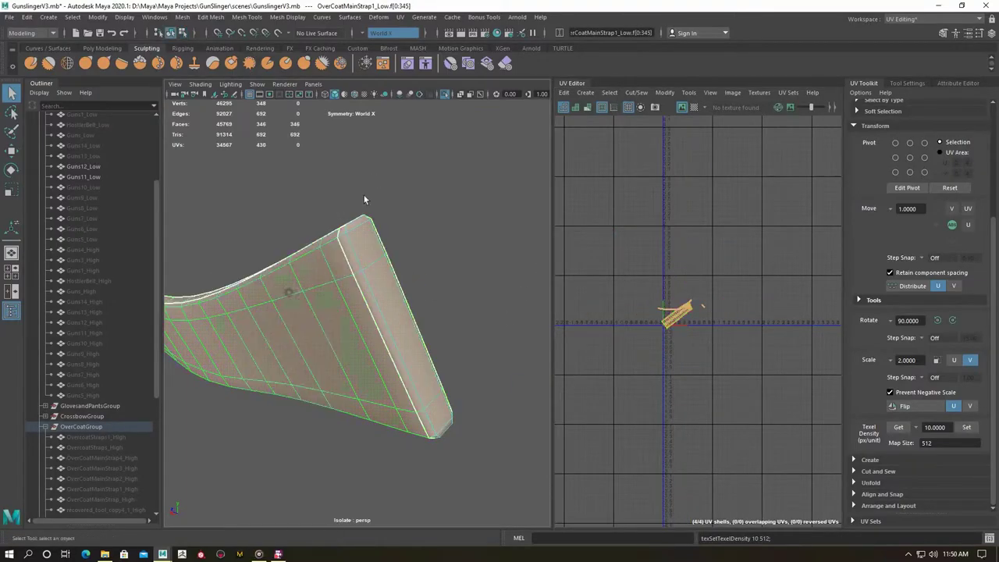
key(ctrl+z)
alt+drag(283, 316, 365, 341)
alt+right_drag(365, 341, 267, 334)
Auto-project the arrow and sew its scattered UV shells together.
click(401, 18)
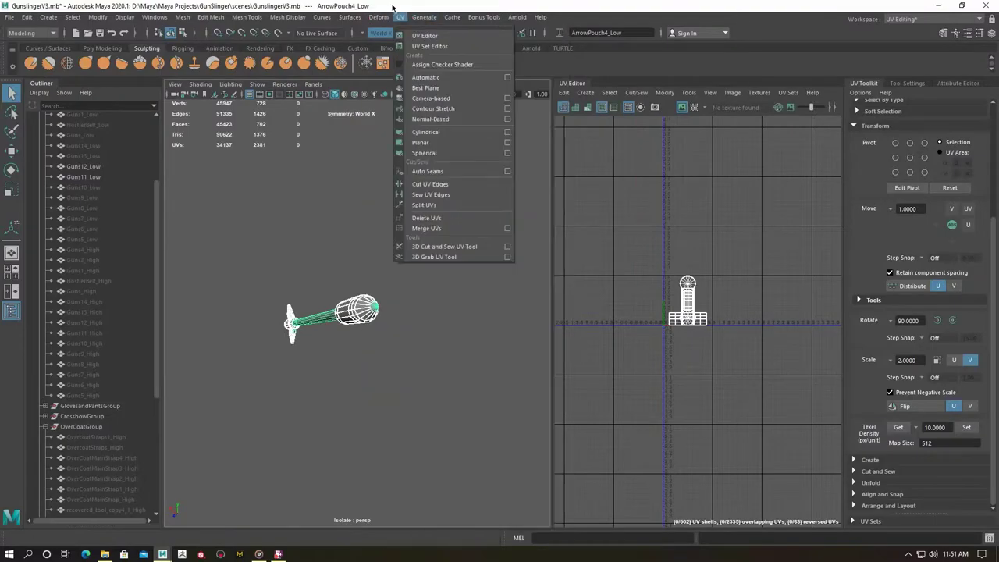
click(437, 78)
shift+right_drag(874, 380, 877, 382)
scroll(287, 289, up, 5)
alt+drag(286, 306, 448, 330)
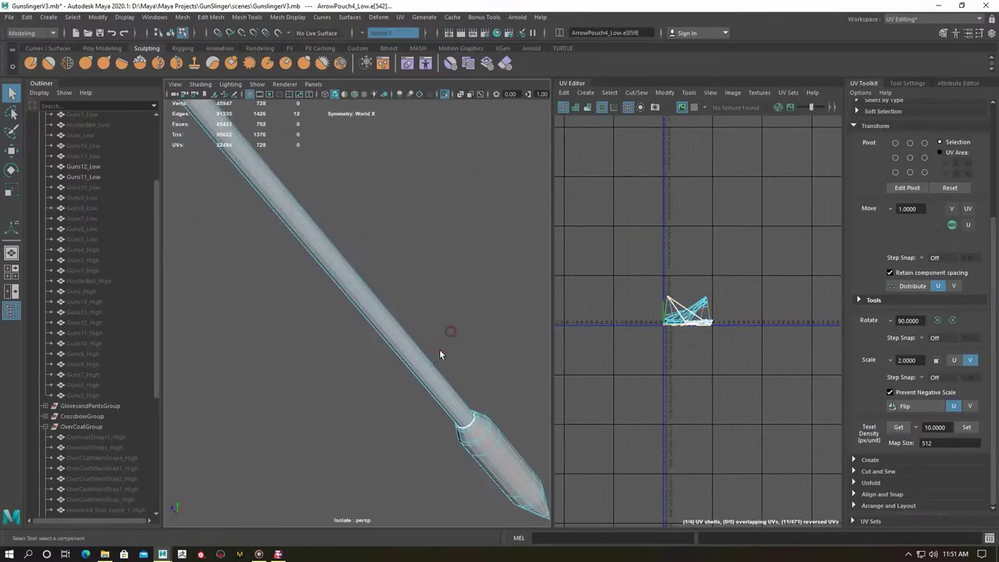
alt+drag(345, 263, 374, 328)
scroll(450, 417, up, 3)
scroll(351, 312, up, 3)
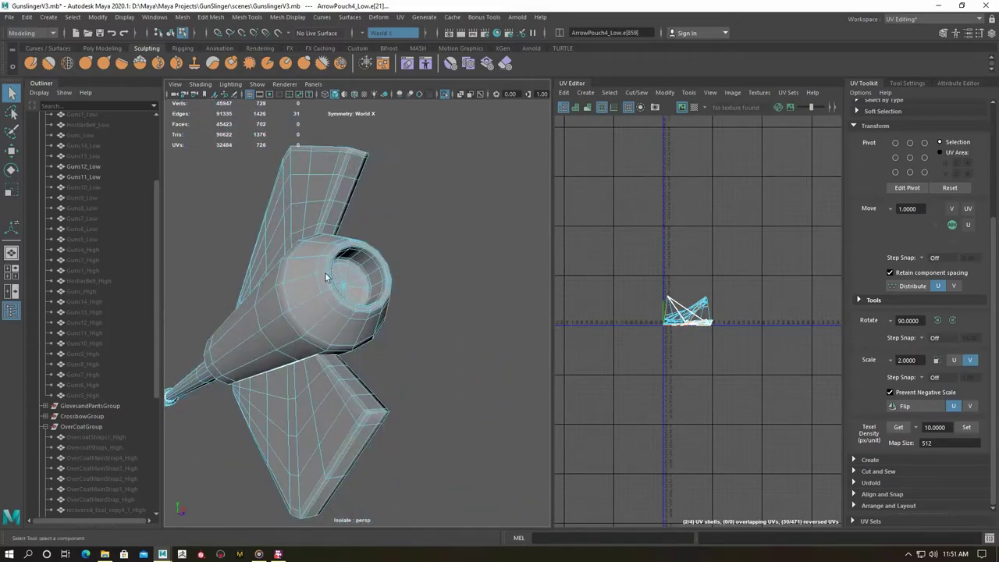
scroll(288, 240, up, 3)
alt+drag(289, 240, 348, 232)
mouse_move(365, 268)
alt+mouse_down()
mouse_move(339, 265)
mouse_move(438, 187)
mouse_move(334, 320)
alt+mouse_up()
scroll(334, 320, up, 3)
scroll(373, 324, up, 3)
scroll(373, 324, up, 3)
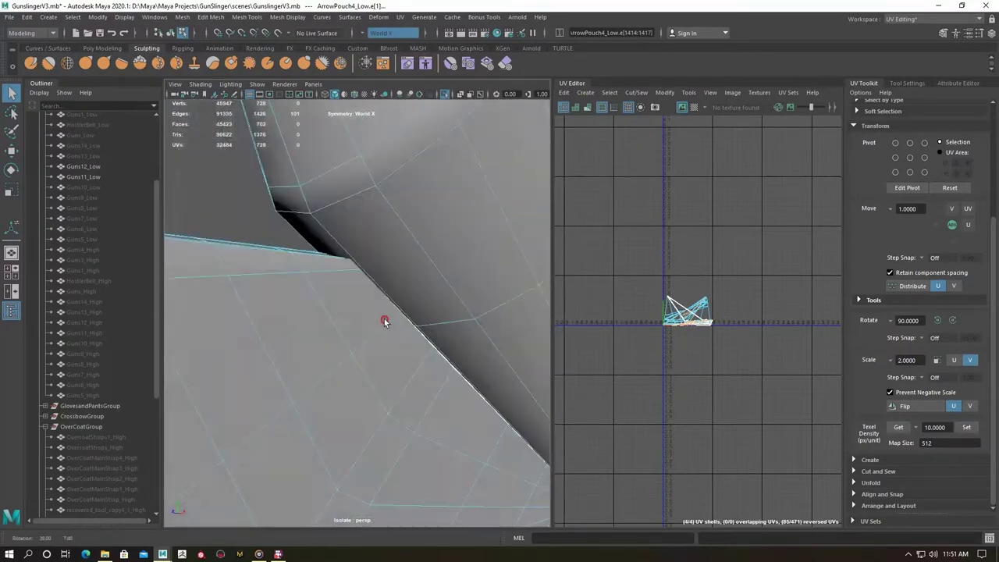
scroll(383, 318, up, 2)
Cut the arrow fins along edge loops and unfold the arrow's UV shells.
right_drag(338, 286, 419, 259)
key(f)
key(ctrl+1)
mouse_move(419, 259)
alt+mouse_down()
mouse_move(393, 298)
mouse_move(487, 223)
mouse_move(353, 368)
alt+mouse_up()
double_click(352, 369)
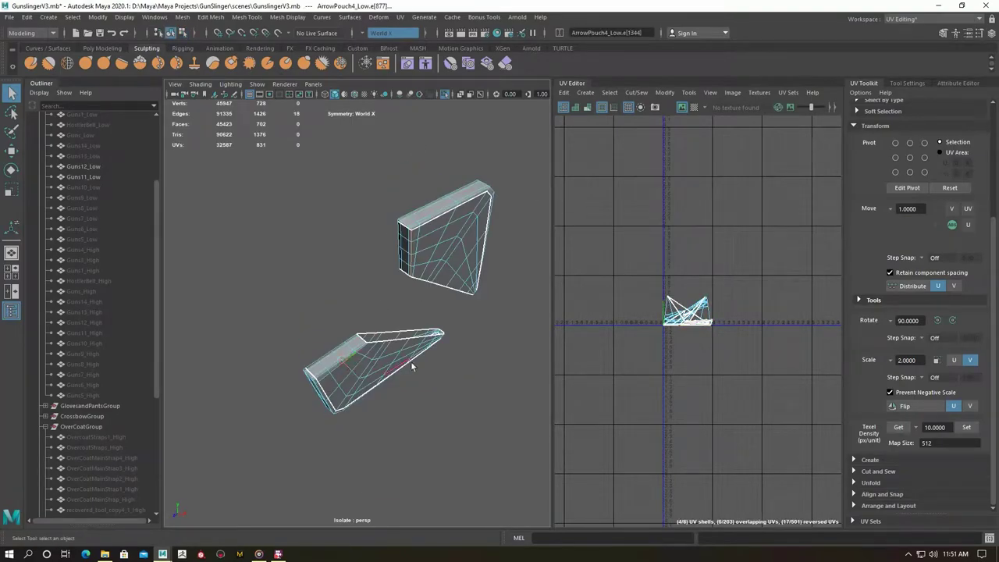
key(ctrl+1)
shift+right_drag(709, 238, 581, 239)
scroll(664, 303, up, 3)
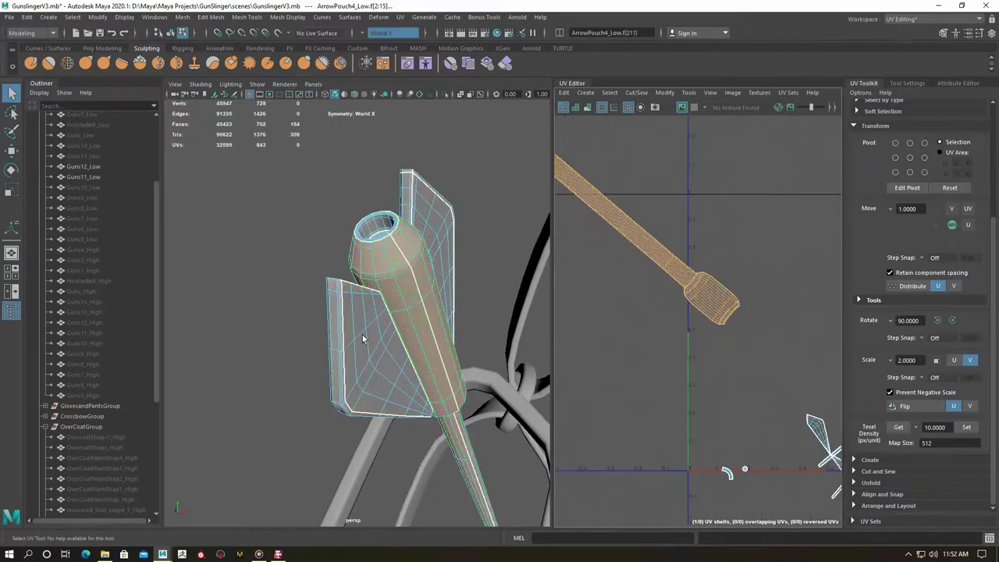
key(ctrl+z)
right_drag(639, 280, 640, 340)
Unfold the end-cap shell, arrange the fin shells, set texel density 10, and hide the arrow.
click(712, 297)
key(ctrl+F11)
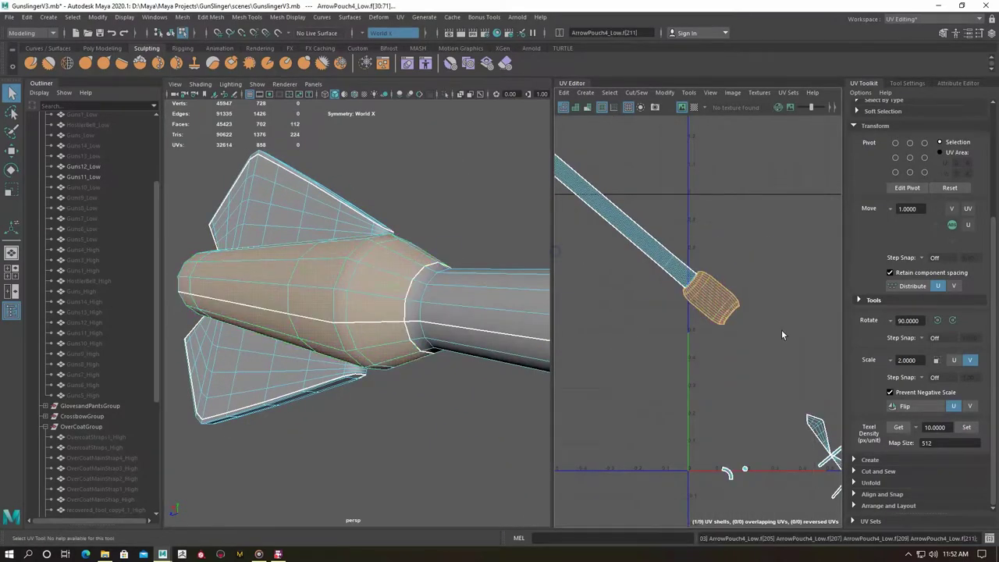
alt+drag(415, 317, 415, 267)
click(687, 374)
click(772, 312)
key(f)
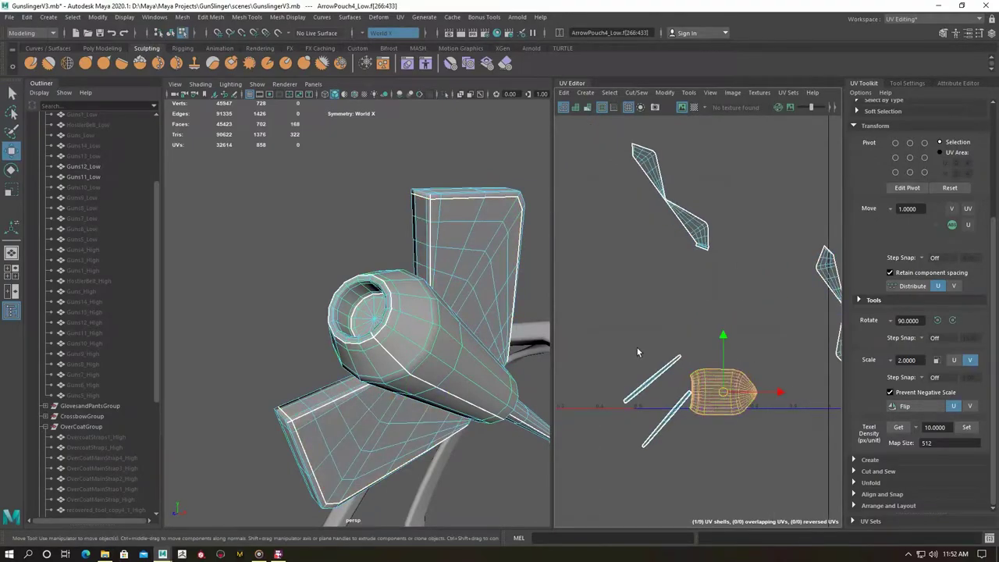
key(w)
right_drag(661, 270, 660, 253)
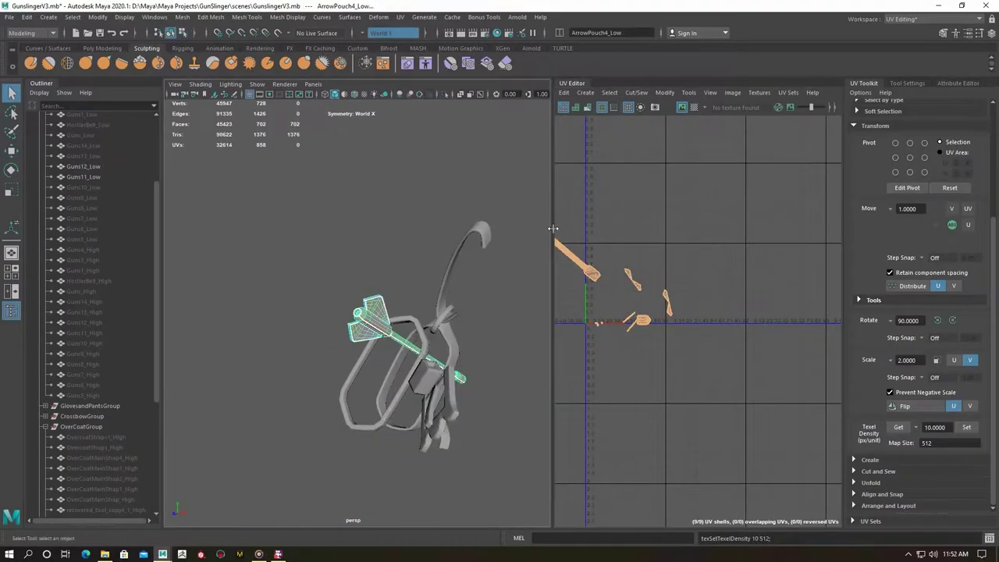
key(ctrl+h)
click(351, 335)
key(f)
Apply an automatic projection to the ArrowPouch1_Low pouch strap and frame it.
click(399, 17)
click(425, 62)
click(387, 340)
key(f)
right_drag(357, 190, 397, 148)
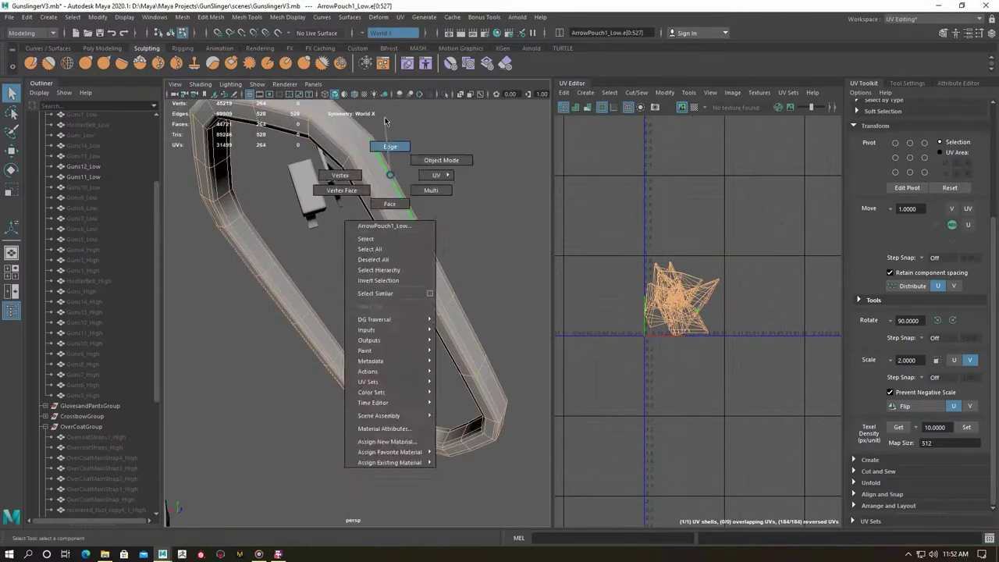
Unfold the current arrow pouch strap's UVs and hide it.
key(F8)
shift+right_drag(716, 268, 715, 234)
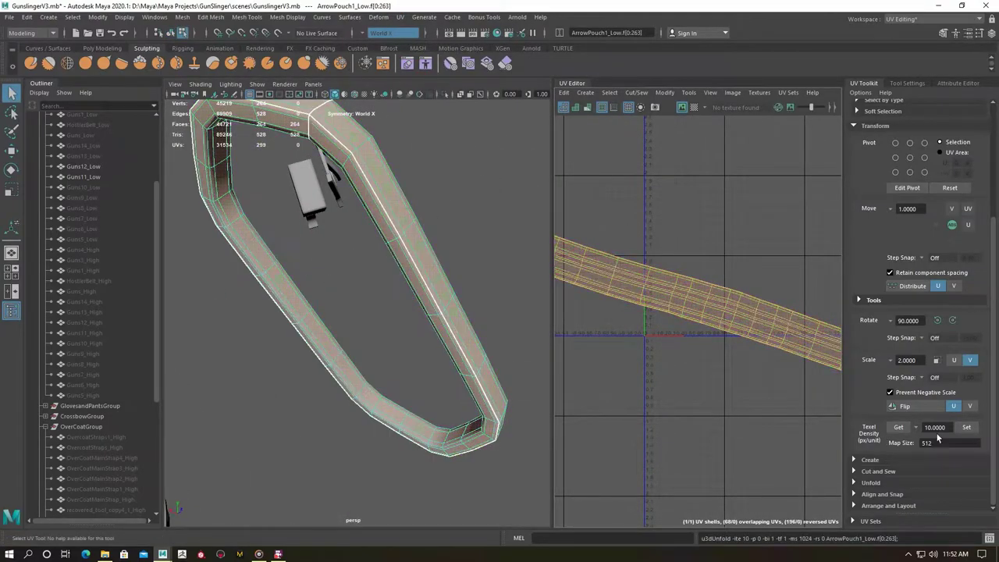
key(ctrl+h)
Isolate the next arrow pouch strap, cut a seam, unfold it, apply texel density 10, and hide it.
click(468, 344)
key(ctrl+1)
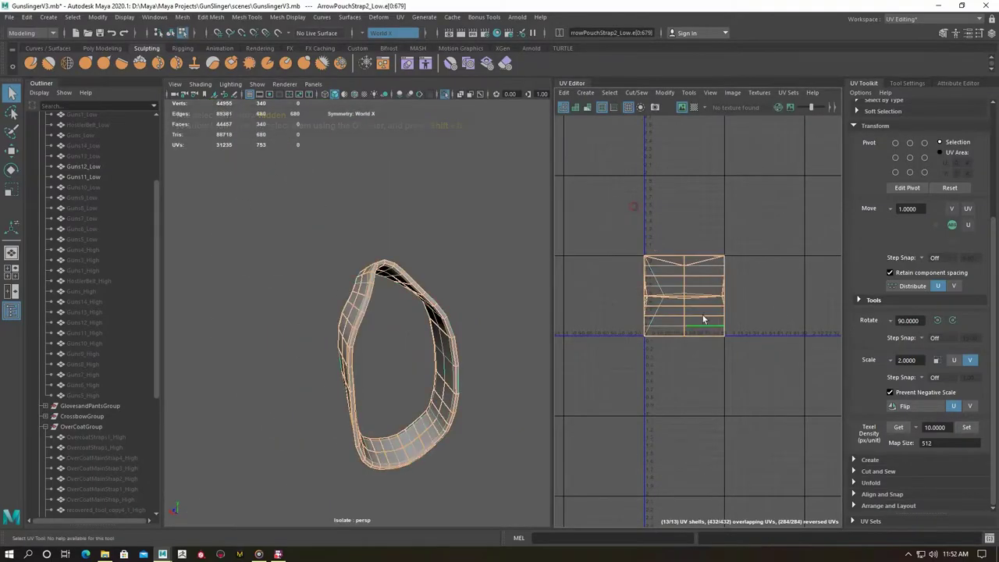
scroll(395, 377, up, 5)
scroll(394, 377, down, 3)
right_drag(357, 230, 370, 211)
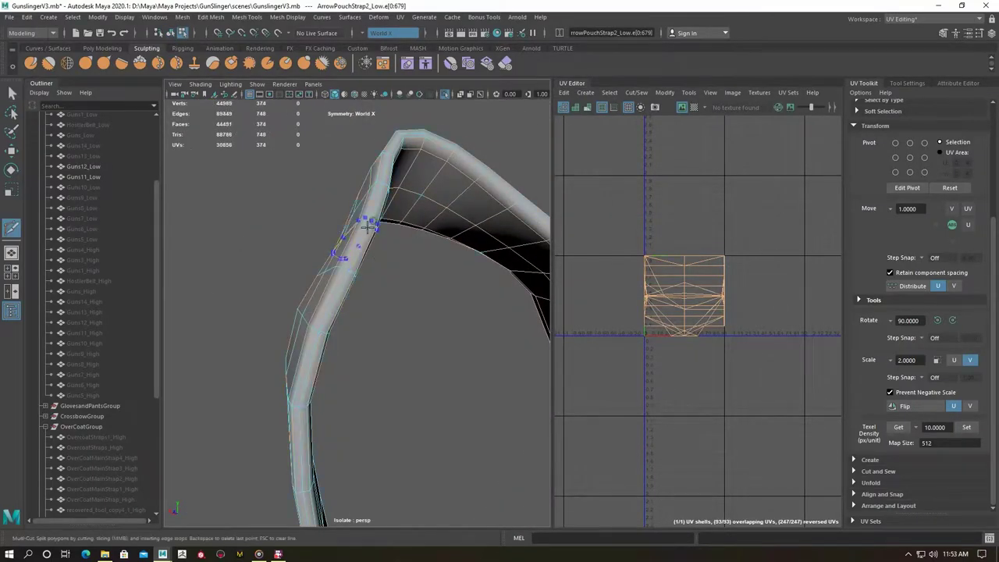
scroll(263, 276, down, 3)
scroll(263, 276, up, 4)
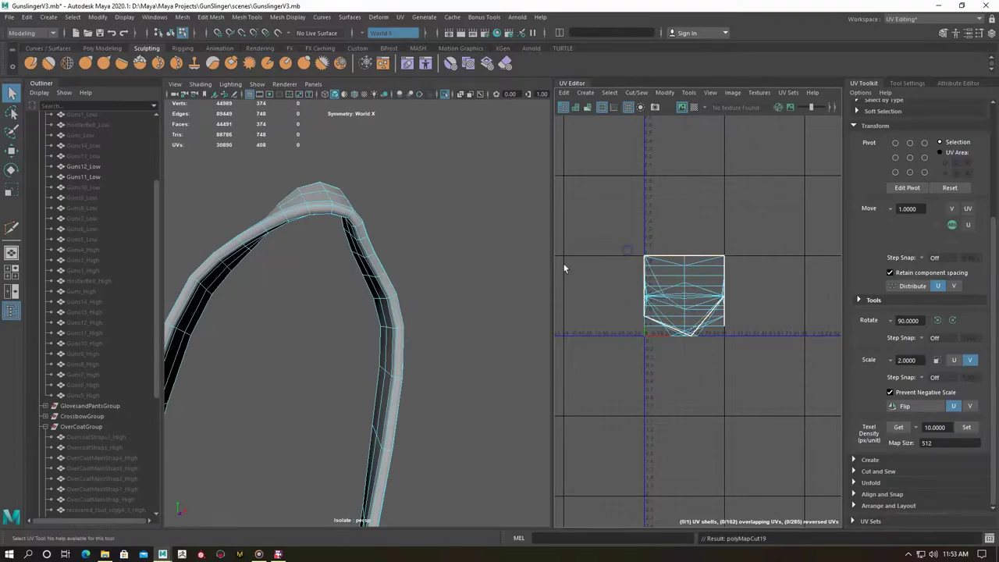
scroll(351, 273, down, 3)
right_drag(379, 190, 379, 218)
right_drag(523, 230, 493, 238)
click(966, 427)
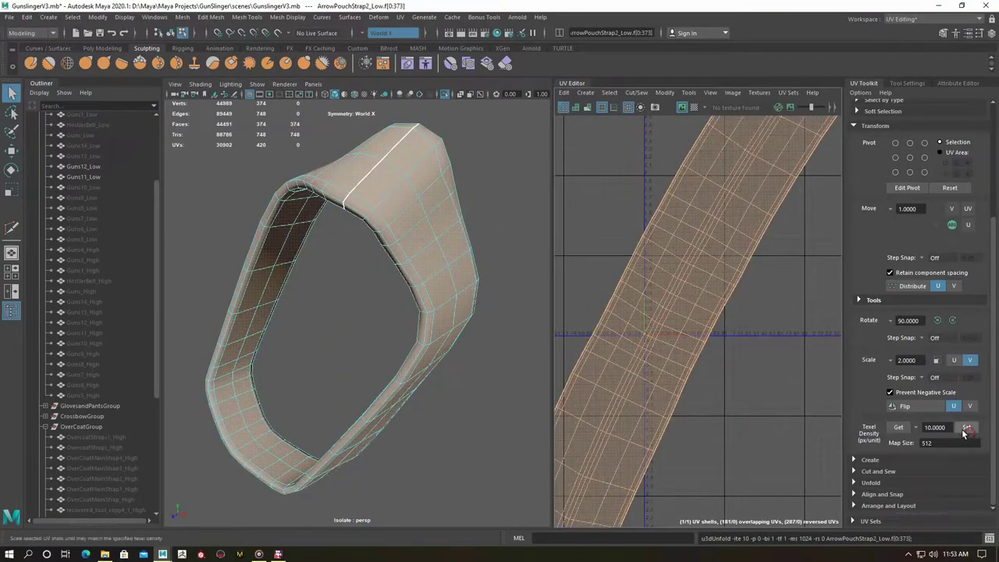
key(ctrl+h)
Cut the ring's UVs along an edge loop, unfold them, and hide the ring.
click(366, 312)
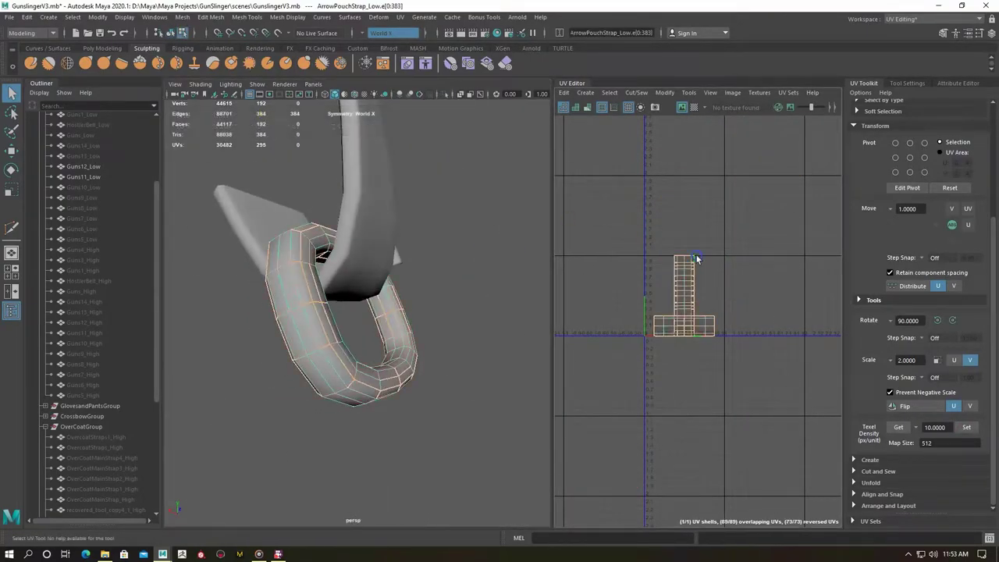
alt+drag(306, 291, 248, 286)
double_click(248, 286)
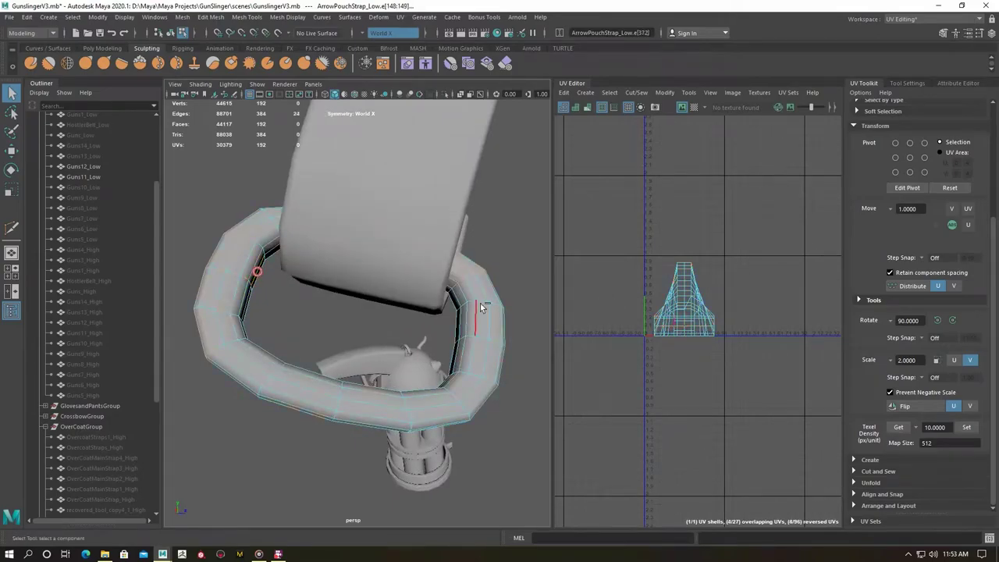
right_drag(692, 293, 697, 323)
right_drag(335, 268, 336, 248)
key(ctrl+h)
Cut and unfold the remaining pouch strap's UVs, then hide it.
alt+drag(432, 275, 351, 297)
click(383, 369)
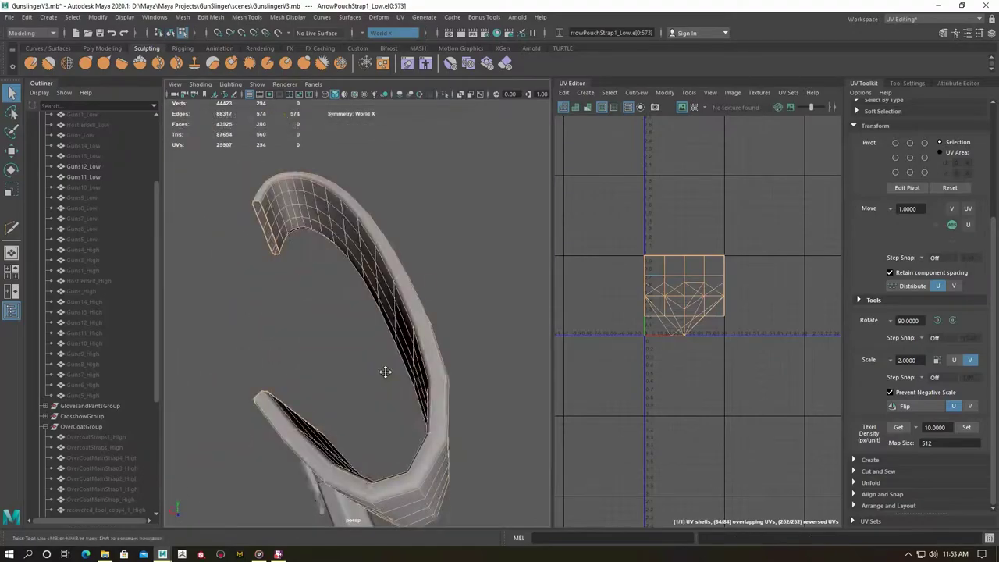
shift+right_click(388, 269)
click(328, 261)
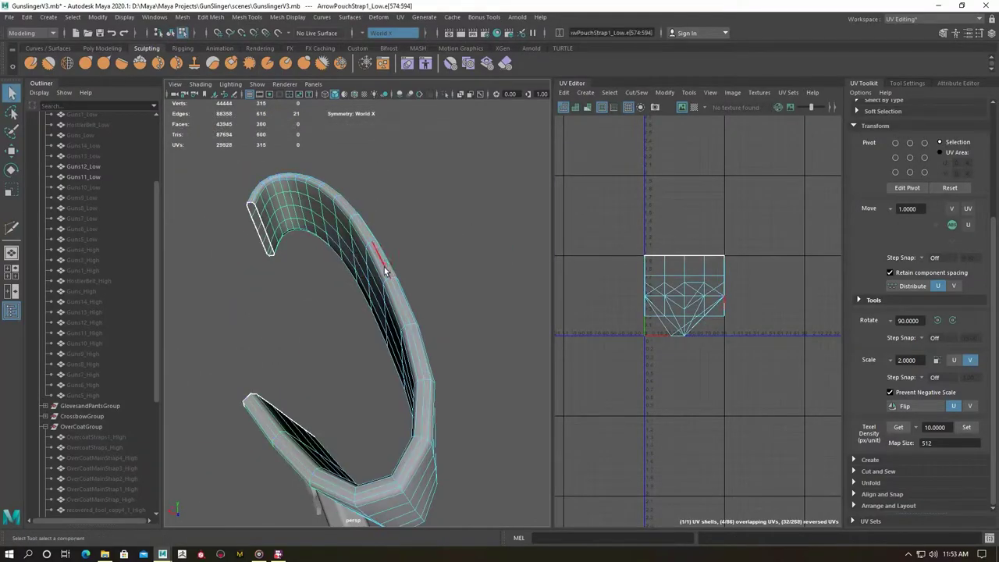
right_drag(691, 241, 591, 221)
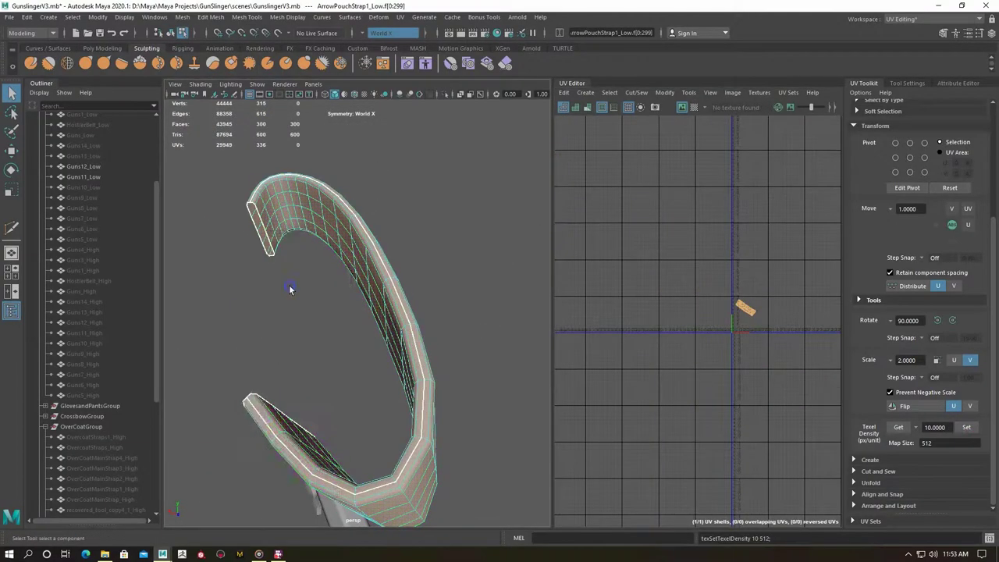
key(ctrl+h)
Apply a UV projection to the Guns12_Low box.
mouse_move(325, 344)
alt+mouse_down()
mouse_move(372, 331)
mouse_move(408, 283)
alt+mouse_up()
scroll(285, 310, up, 5)
click(399, 16)
click(437, 63)
Cut seams on the Guns12_Low box, unfold its UVs, and hide it.
key(f)
key(q)
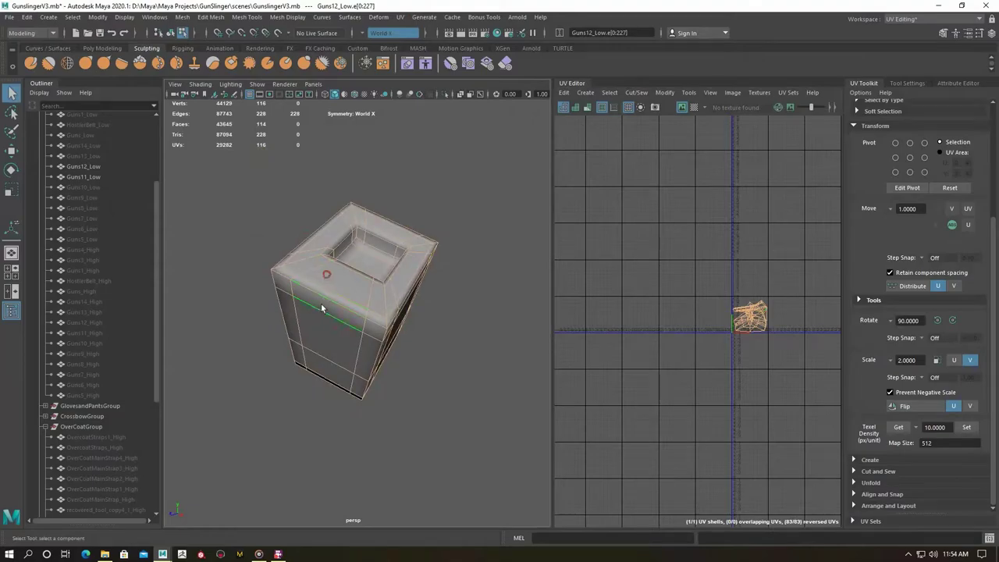
alt+drag(377, 347, 301, 262)
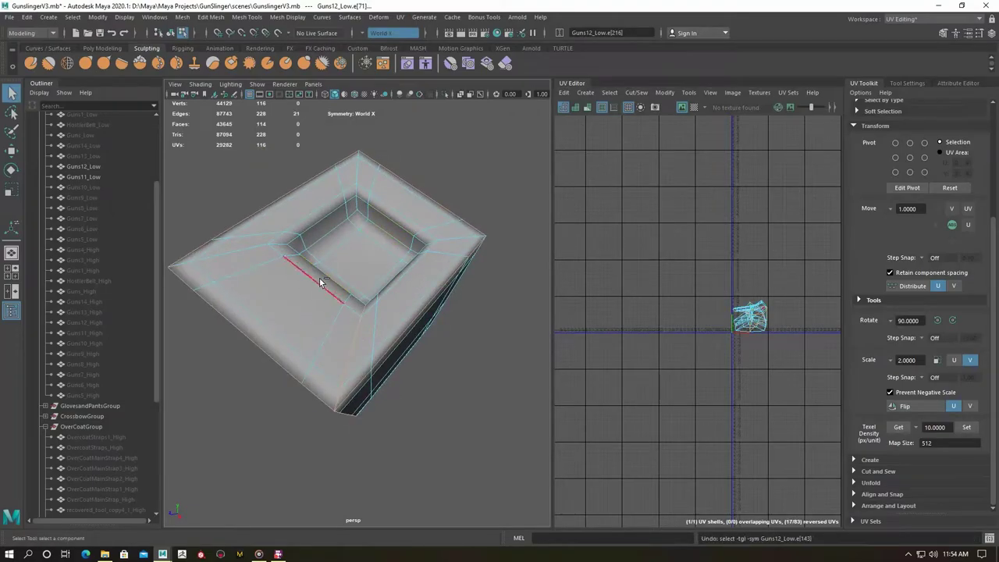
alt+drag(338, 248, 400, 389)
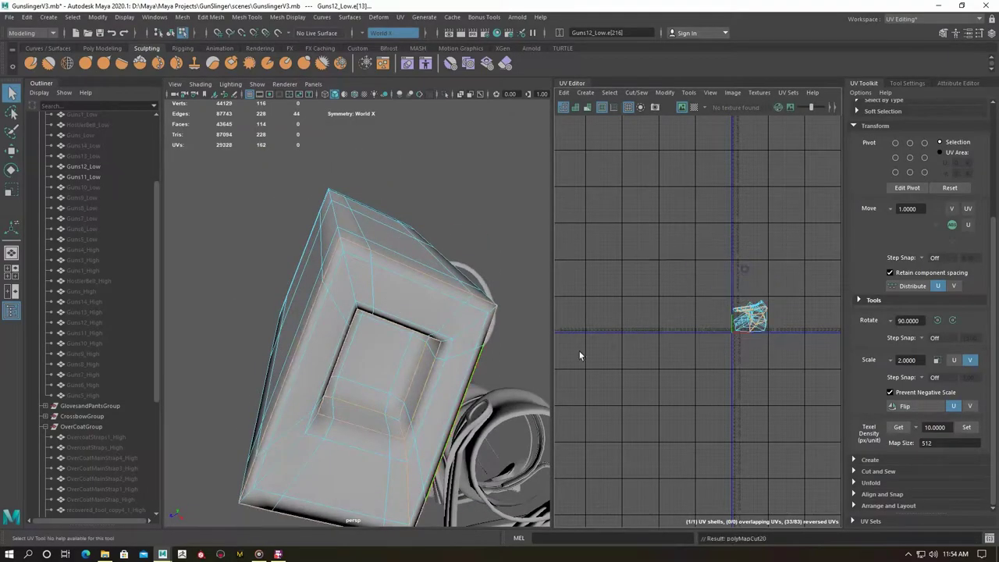
key(f)
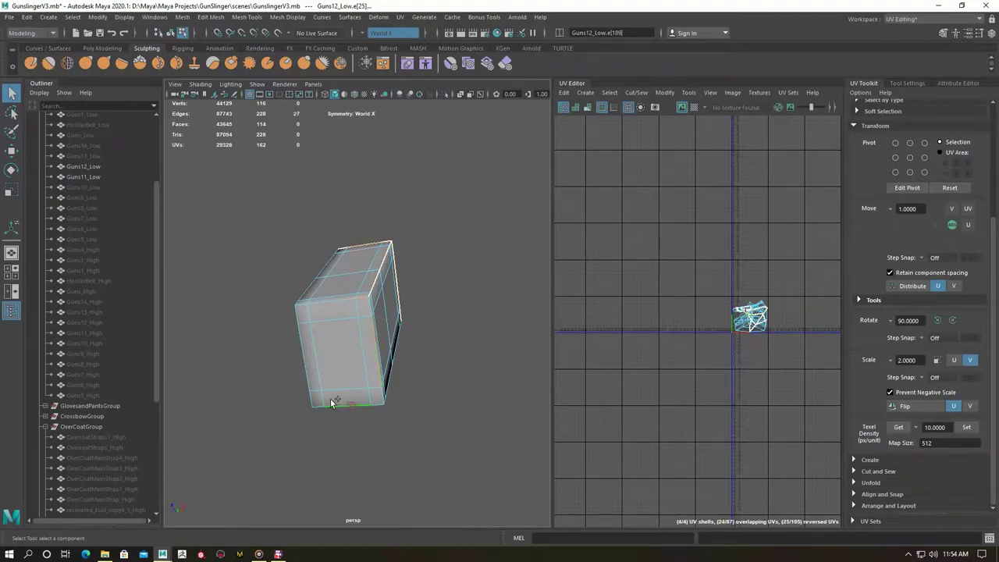
right_drag(788, 311, 700, 259)
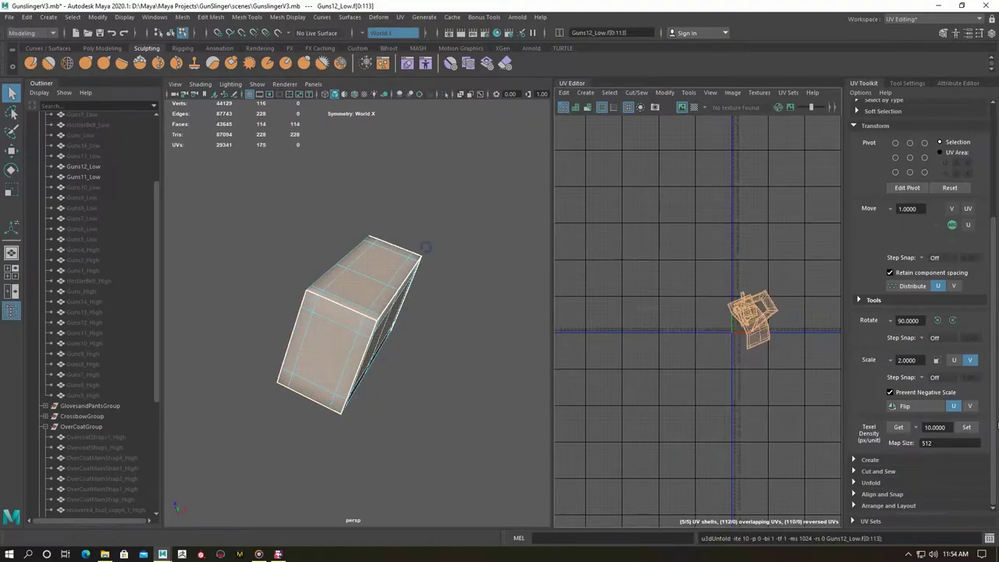
key(ctrl+h)
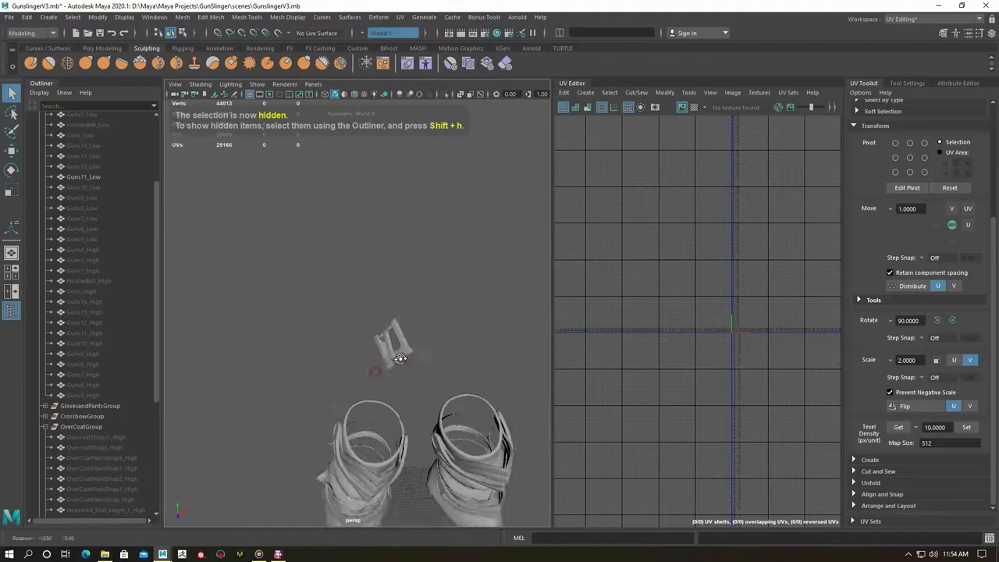
Apply an automatic UV projection to the overcoat main strap.
click(390, 347)
key(f)
click(400, 16)
right_drag(367, 234, 367, 281)
click(400, 16)
click(425, 78)
mouse_move(336, 327)
alt+mouse_down()
mouse_move(363, 281)
mouse_move(336, 327)
mouse_move(290, 330)
mouse_move(331, 334)
mouse_move(342, 256)
alt+mouse_up()
Select edge loops on the strap and its buckle as UV seams.
key(q)
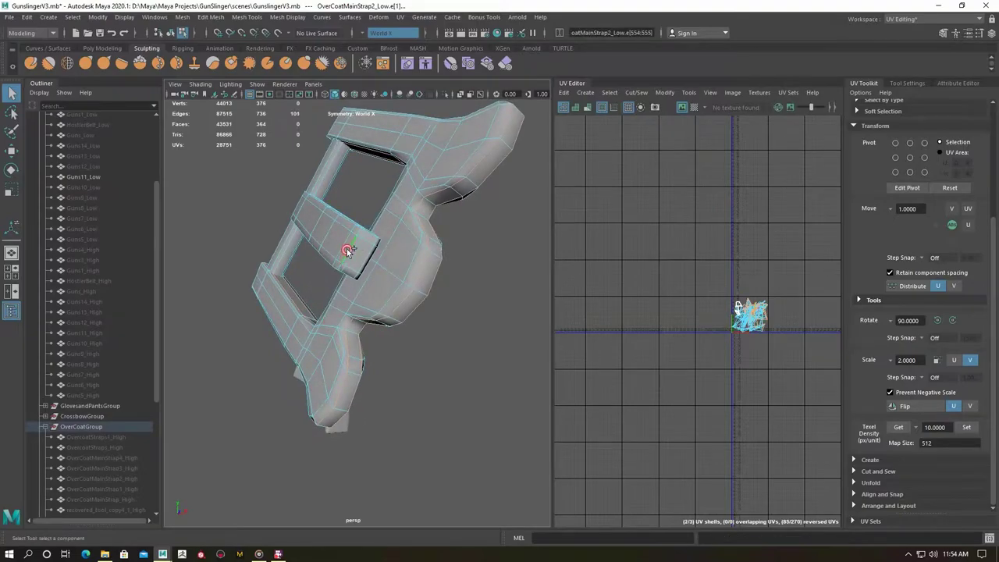
shift+double_click(350, 250)
alt+right_drag(350, 250, 394, 281)
mouse_move(387, 241)
alt+mouse_down()
mouse_move(343, 321)
mouse_move(323, 285)
mouse_move(385, 245)
mouse_move(417, 306)
mouse_move(474, 317)
mouse_move(364, 252)
mouse_move(376, 460)
alt+mouse_up()
shift+double_click(387, 246)
alt+right_drag(375, 461, 232, 274)
alt+drag(232, 273, 366, 272)
shift+double_click(367, 272)
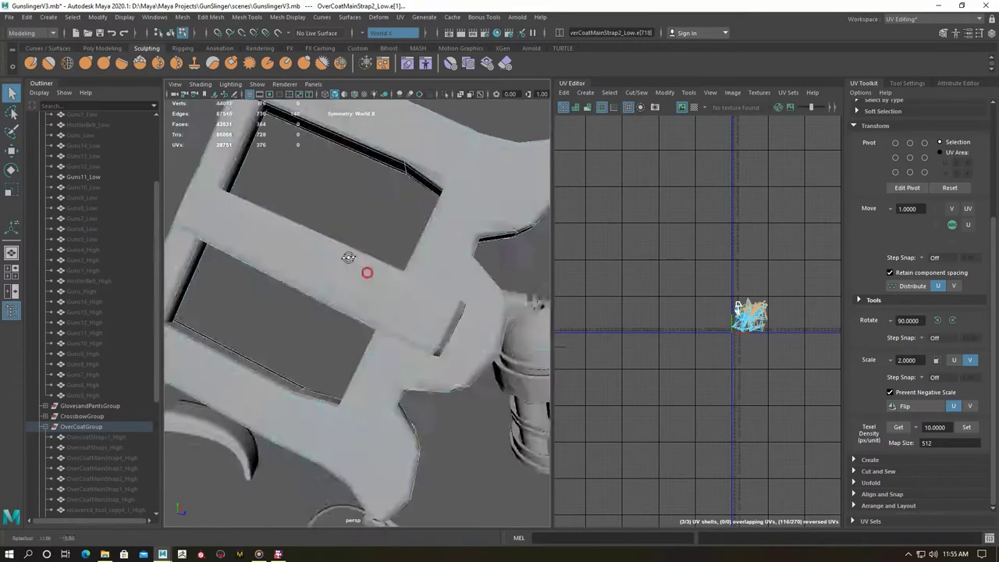
Set the strap's texel density to 10 at 512, then hide the buckle.
key(f)
click(689, 273)
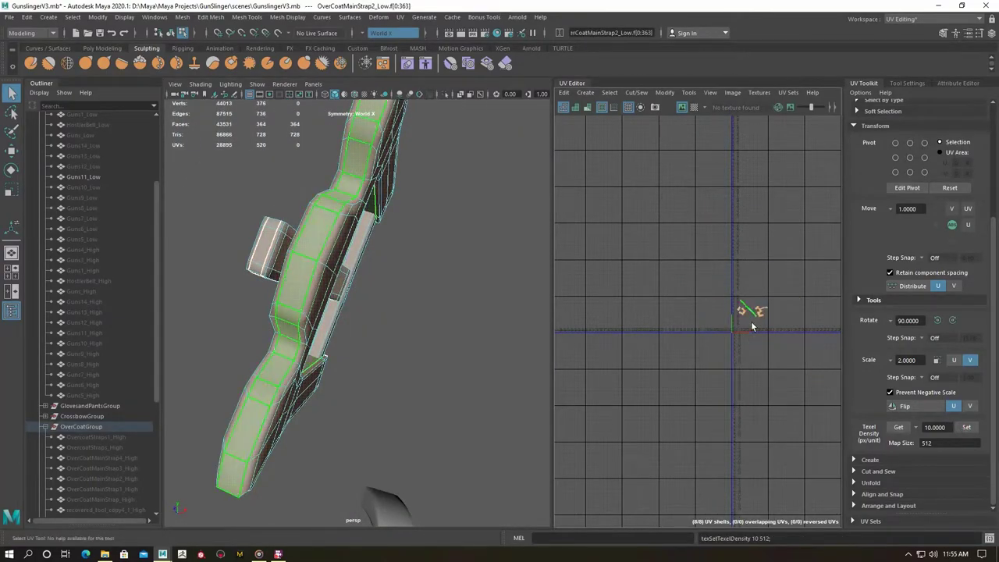
click(752, 327)
key(w)
key(ctrl+h)
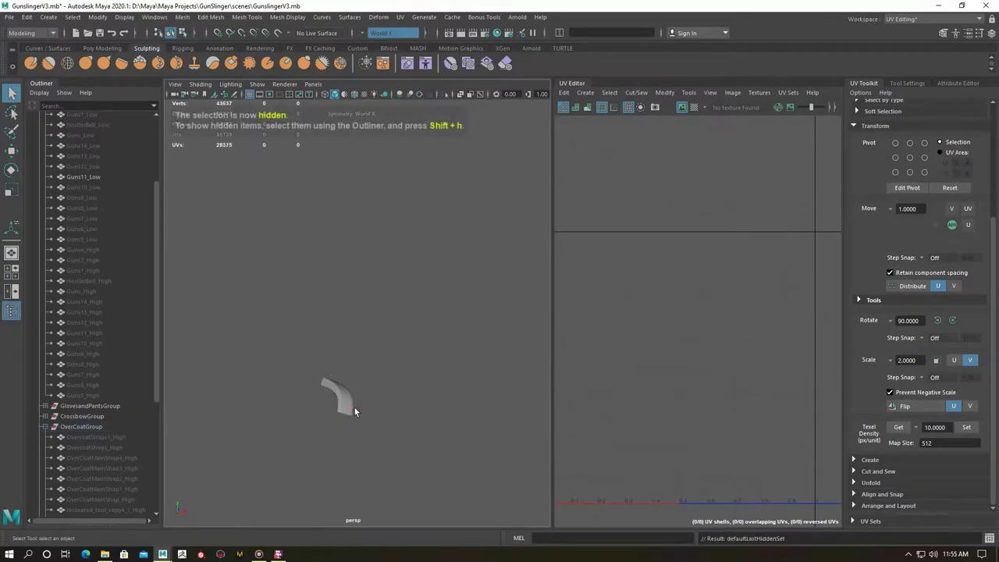
Apply a planar UV projection to the Guns11_Low curved piece and hide it.
click(352, 406)
key(f)
click(400, 16)
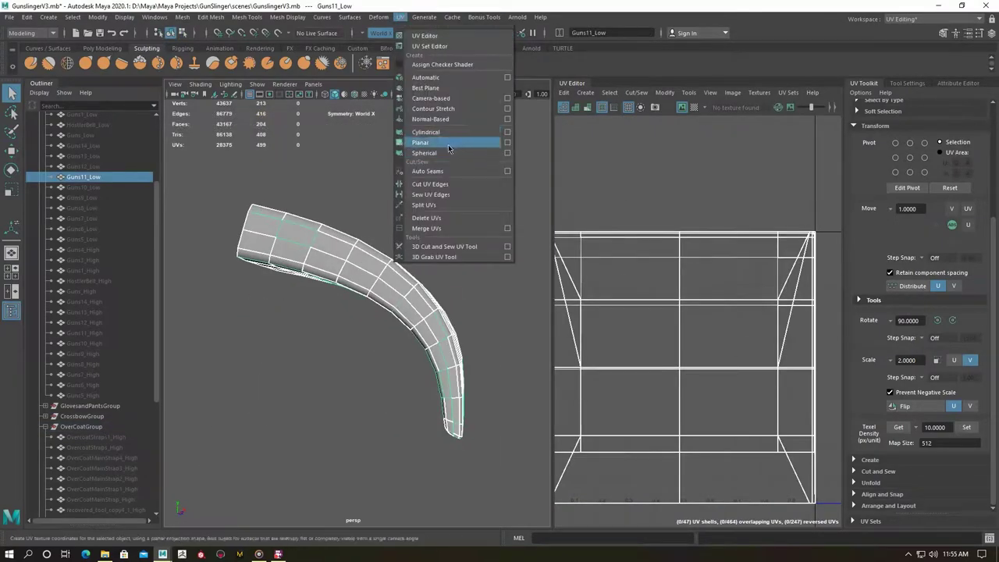
click(425, 81)
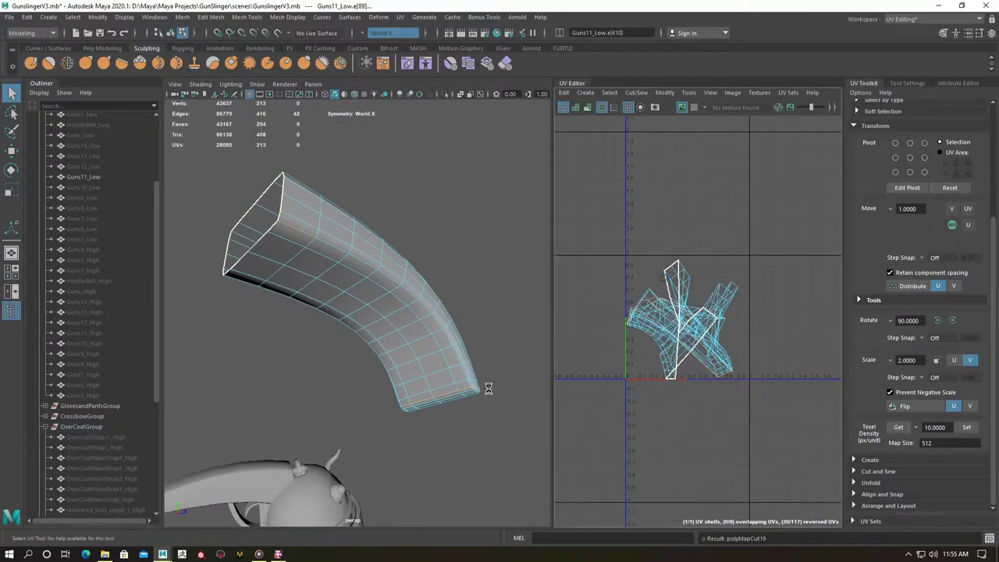
click(341, 275)
key(ctrl+h)
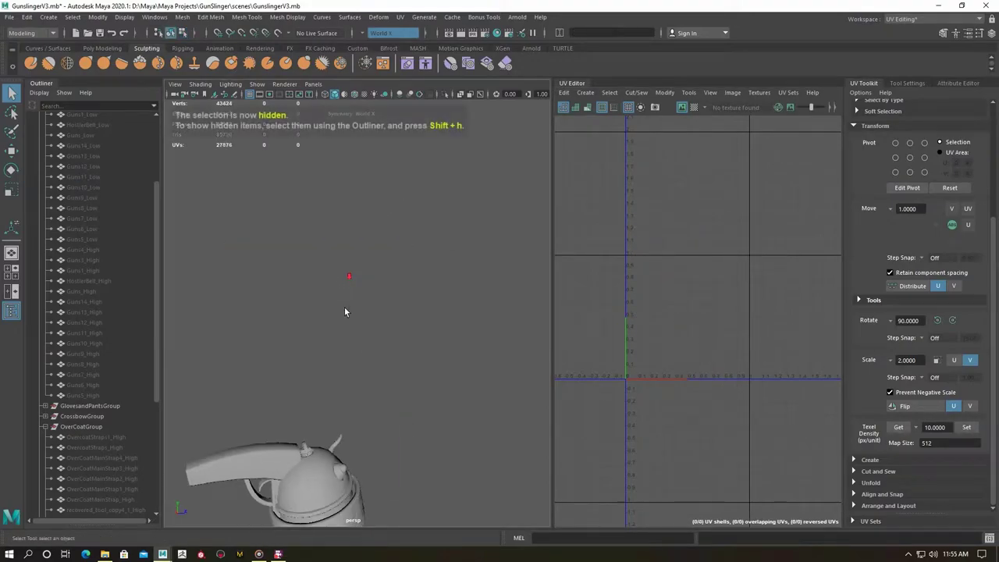
Inspect Turret4_Low in isolation, then box-select the Turret1_Low mesh to show its UVs.
scroll(342, 275, down, 5)
click(367, 234)
key(ctrl+1)
alt+drag(273, 286, 289, 249)
key(ctrl+1)
drag(221, 257, 352, 464)
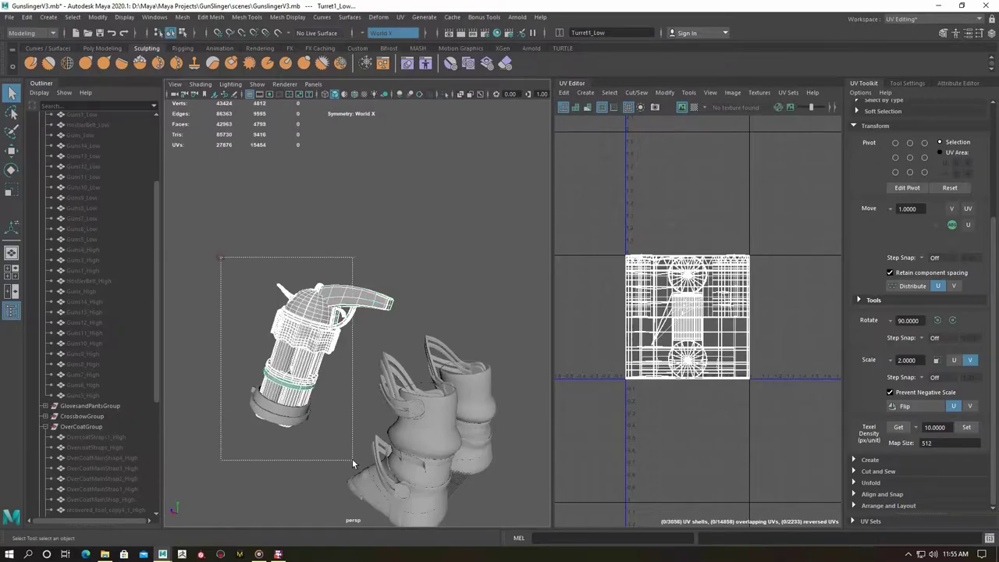
Apply an automatic UV projection to the turret meshes.
click(400, 16)
click(421, 70)
shift+right_click(681, 244)
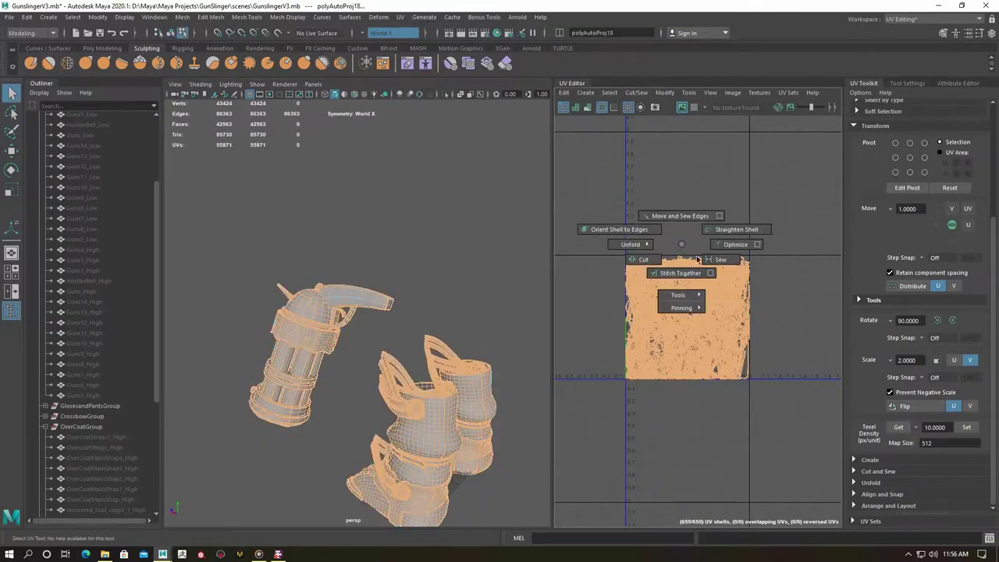
click(361, 283)
Isolate Turret4_Low and select seam edge loops on the block and the hook.
key(ctrl+1)
key(f)
right_drag(295, 273, 306, 305)
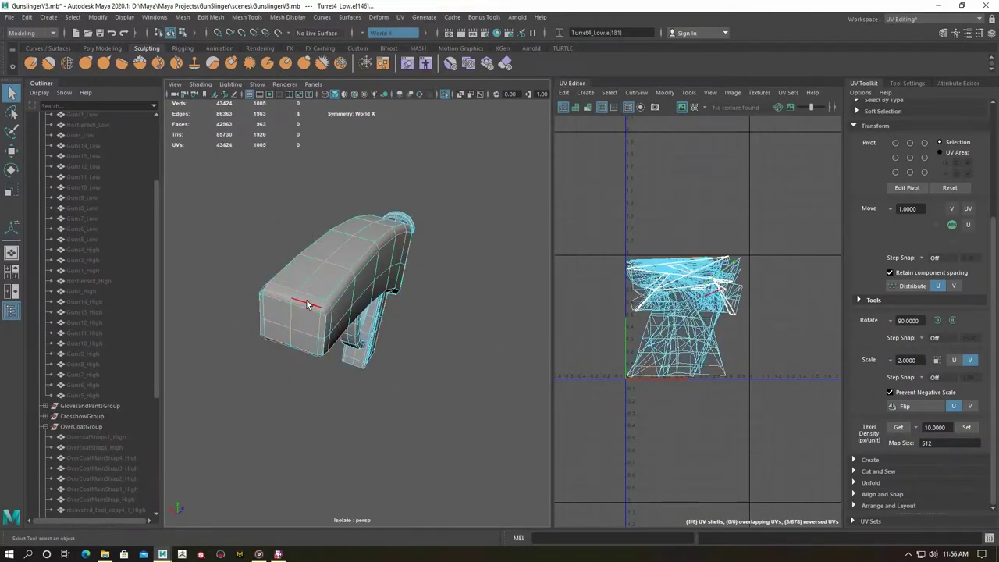
double_click(306, 304)
alt+drag(306, 304, 280, 321)
scroll(356, 282, up, 3)
mouse_move(352, 274)
alt+mouse_down()
mouse_move(330, 337)
mouse_move(348, 335)
alt+mouse_up()
scroll(276, 383, up, 3)
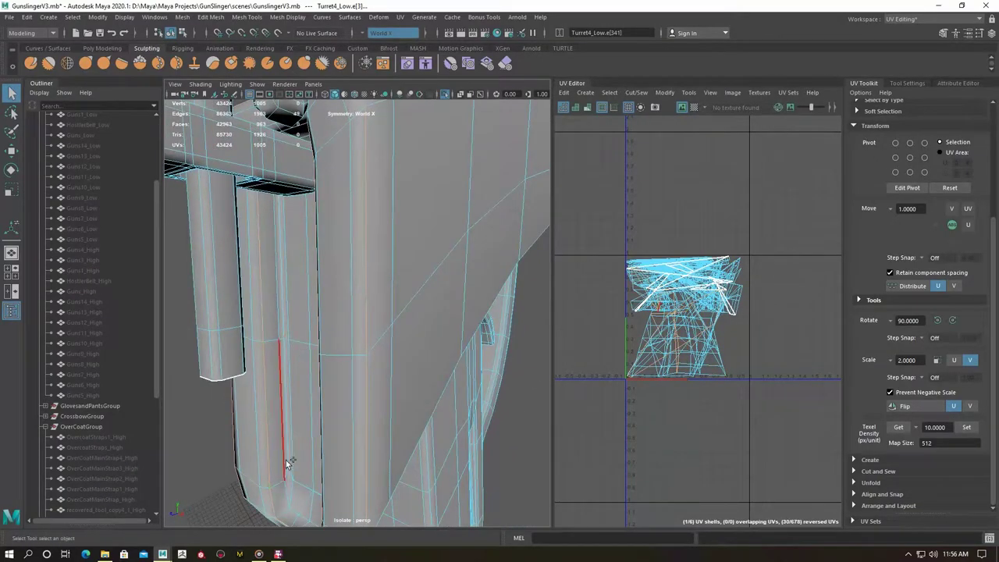
alt+drag(271, 404, 367, 312)
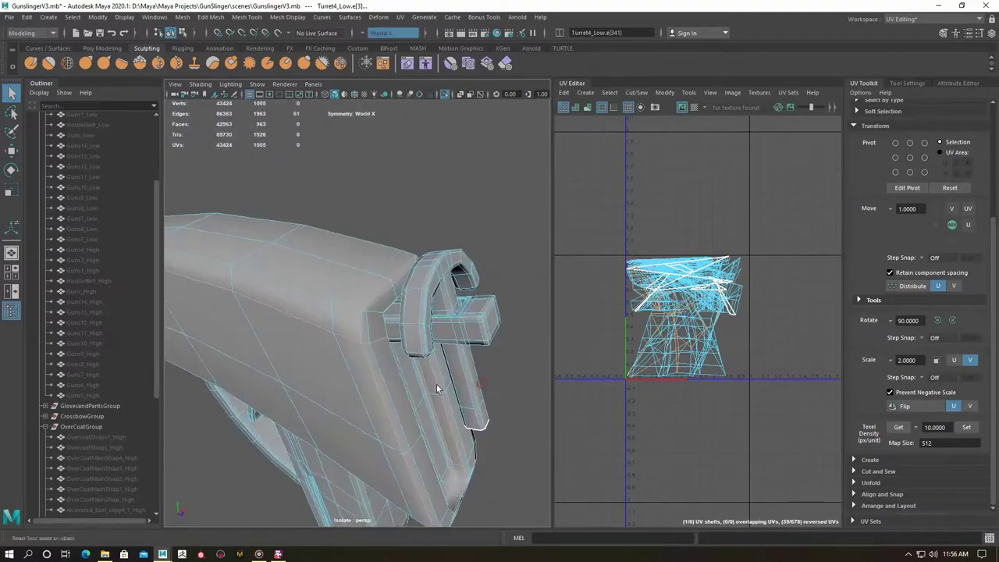
alt+drag(367, 312, 356, 278)
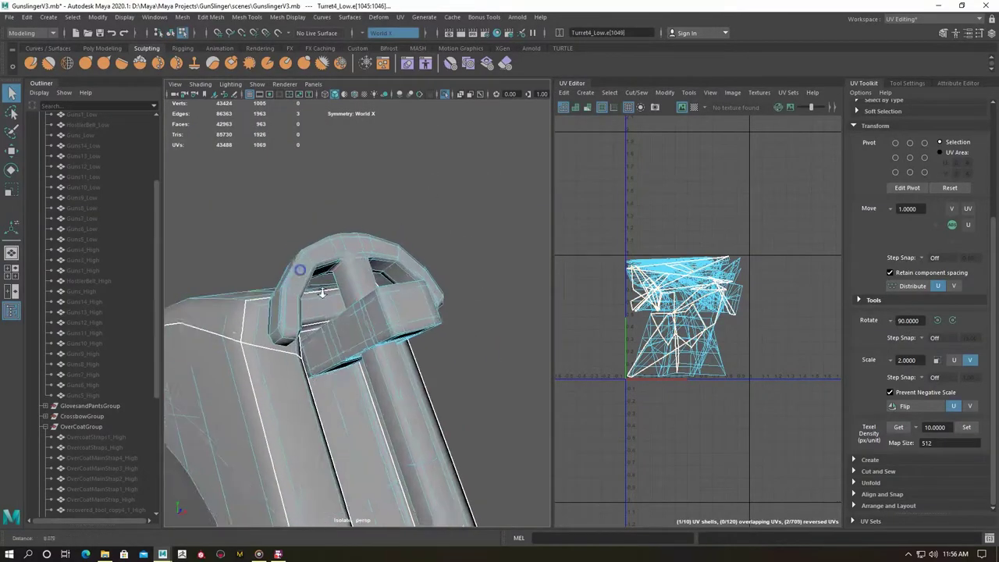
scroll(356, 312, up, 3)
double_click(246, 362)
mouse_move(246, 365)
alt+mouse_down()
mouse_move(337, 395)
mouse_move(284, 383)
mouse_move(573, 293)
alt+mouse_up()
Add seam edges on the upper block, around the window opening, and along the arch.
mouse_move(349, 364)
alt+mouse_down()
mouse_move(244, 352)
mouse_move(416, 232)
mouse_move(392, 347)
alt+mouse_up()
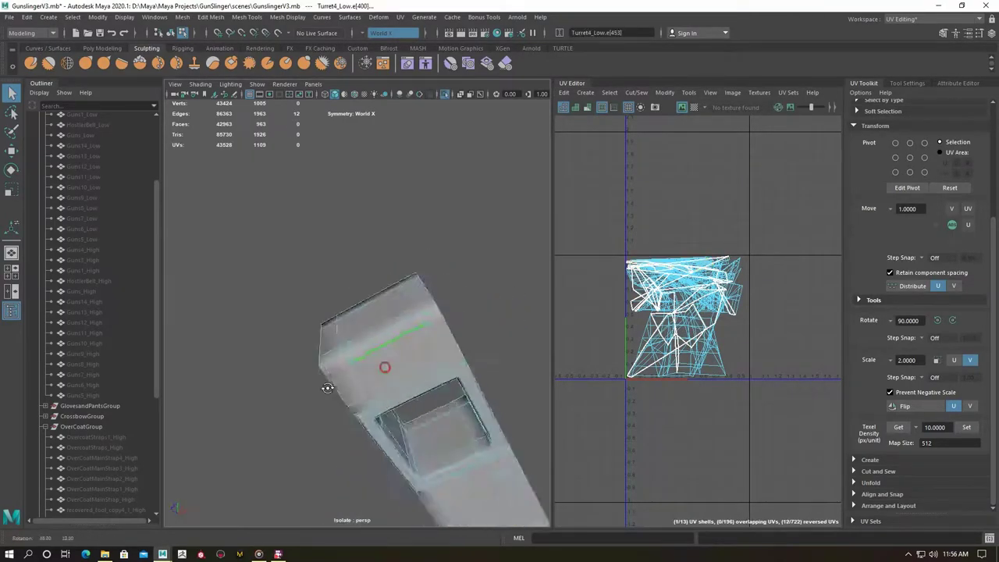
click(387, 344)
alt+drag(442, 444, 283, 337)
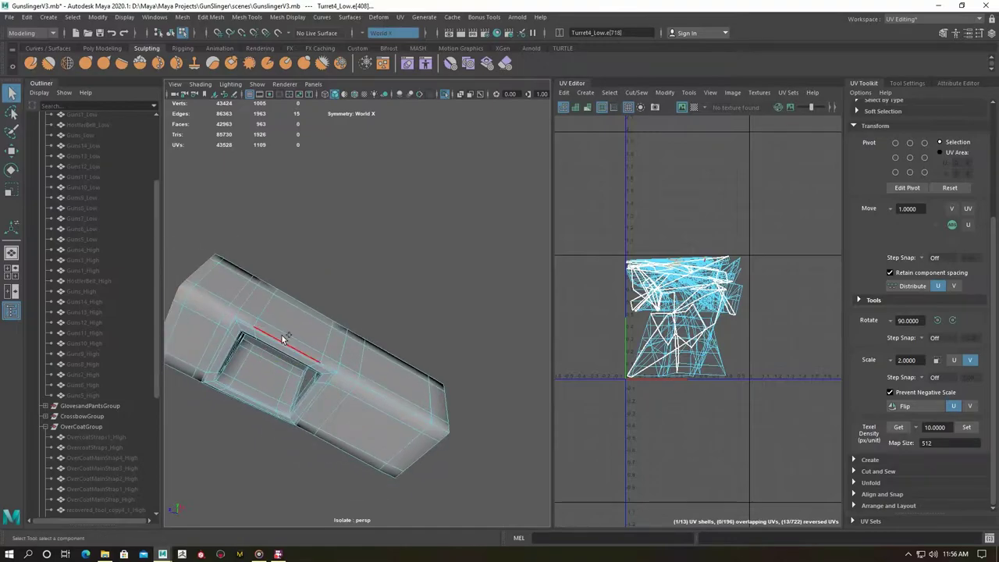
shift+double_click(451, 423)
alt+drag(451, 423, 355, 349)
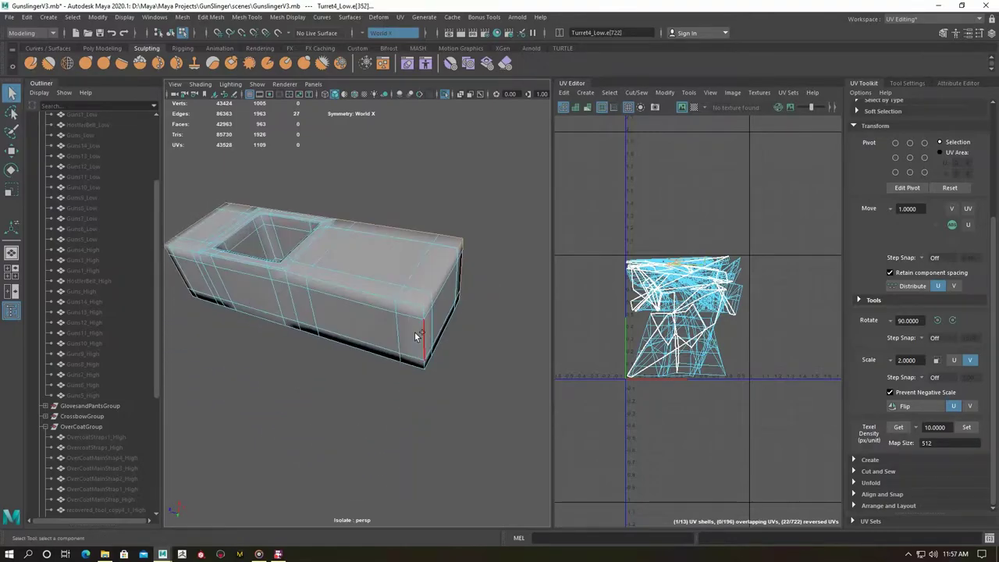
shift+double_click(356, 348)
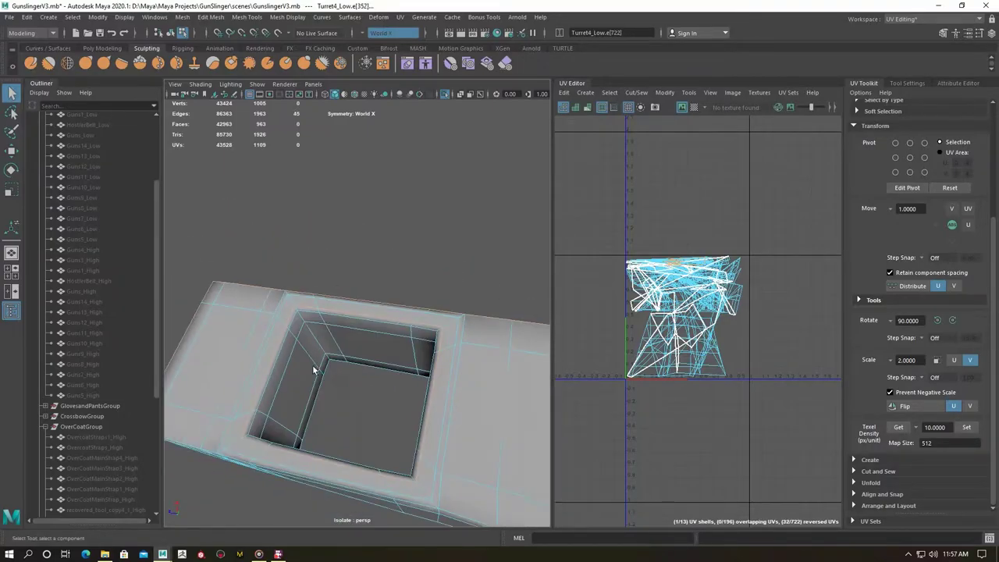
mouse_move(356, 349)
alt+mouse_down()
mouse_move(274, 364)
mouse_move(373, 332)
mouse_move(290, 356)
mouse_move(383, 396)
mouse_move(336, 312)
alt+mouse_up()
right_drag(312, 269, 357, 249)
mouse_move(357, 250)
alt+mouse_down()
mouse_move(398, 366)
mouse_move(272, 414)
mouse_move(323, 379)
mouse_move(304, 269)
mouse_move(334, 312)
mouse_move(457, 348)
alt+mouse_up()
key(ctrl+1)
double_click(362, 312)
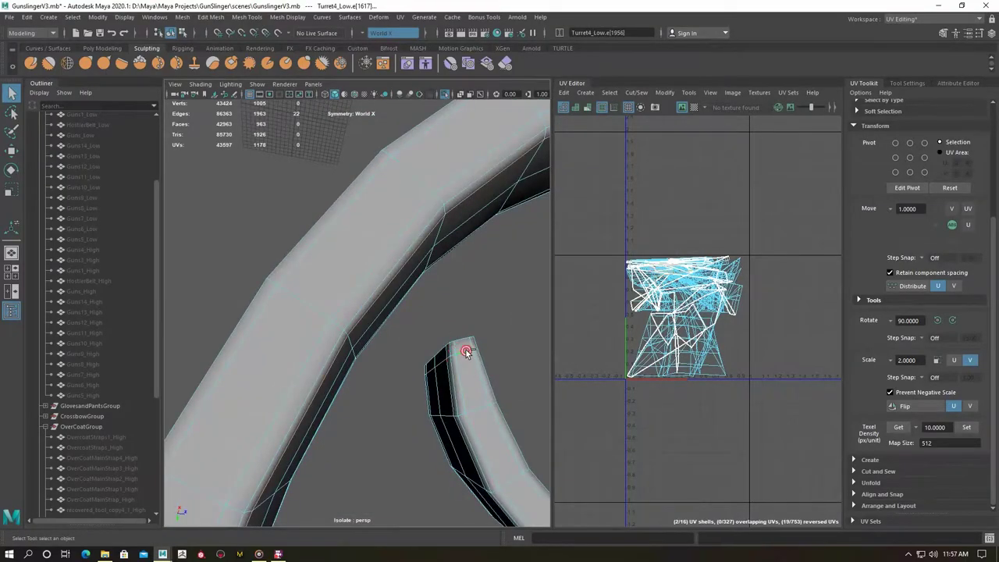
mouse_move(525, 347)
alt+mouse_down()
mouse_move(356, 346)
mouse_move(337, 386)
alt+mouse_up()
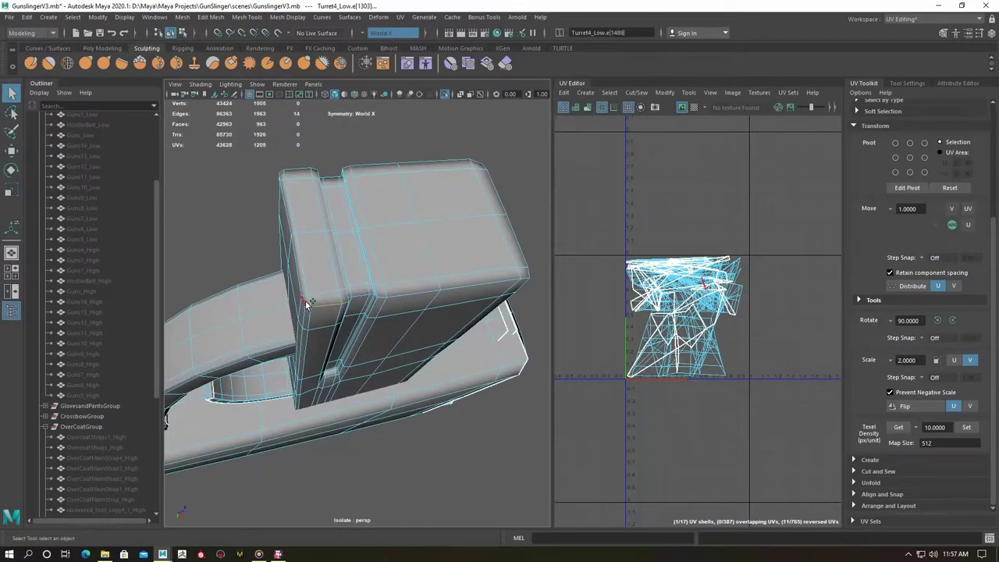
mouse_move(304, 299)
alt+mouse_down()
mouse_move(340, 348)
mouse_move(412, 369)
mouse_move(392, 383)
alt+mouse_up()
double_click(346, 332)
ctrl+right_drag(718, 272, 718, 296)
Unfold Turret4_Low's UVs to an even checker and hide the block.
shift+right_click(796, 302)
click(763, 302)
right_click(384, 268)
mouse_move(383, 268)
alt+mouse_down()
mouse_move(470, 238)
mouse_move(421, 258)
alt+mouse_up()
key(ctrl+h)
Select the Turret_Low dome, isolate and frame it.
click(369, 349)
mouse_move(369, 349)
alt+mouse_down()
mouse_move(212, 359)
mouse_move(297, 352)
mouse_move(401, 288)
alt+mouse_up()
key(ctrl+1)
key(f)
mouse_move(384, 226)
alt+mouse_down()
mouse_move(273, 330)
mouse_move(331, 284)
mouse_move(424, 390)
mouse_move(290, 383)
mouse_move(274, 338)
mouse_move(318, 309)
alt+mouse_up()
key(ctrl+z)
Cut UV seams along the dome's brim, hole and pipe-base edge loops.
alt+drag(237, 375, 318, 395)
shift+double_click(319, 382)
scroll(283, 345, up, 5)
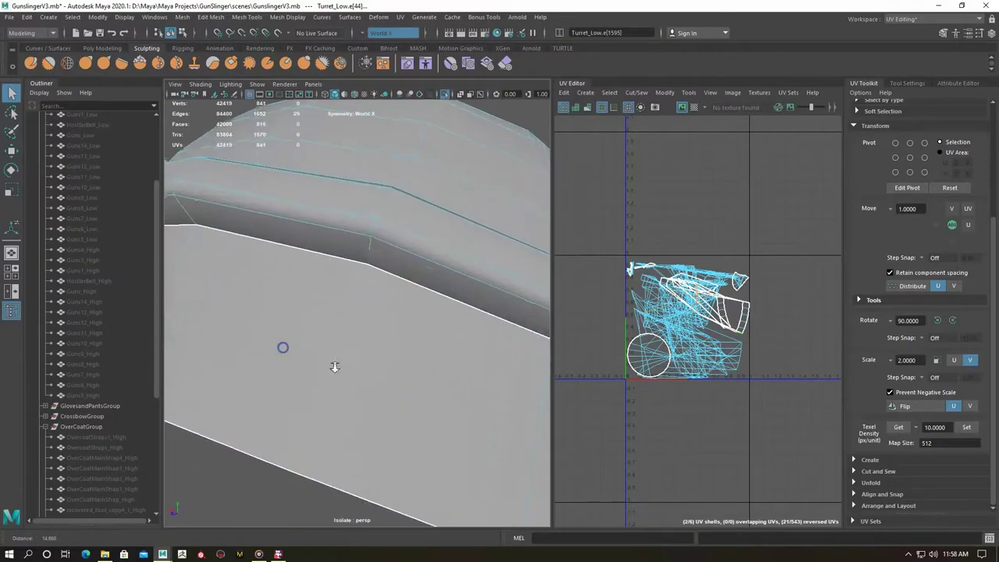
alt+drag(284, 346, 370, 258)
mouse_move(328, 305)
alt+mouse_down()
mouse_move(252, 362)
mouse_move(263, 412)
mouse_move(300, 390)
mouse_move(314, 363)
mouse_move(309, 279)
alt+mouse_up()
shift+double_click(275, 359)
scroll(301, 390, up, 2)
double_click(323, 386)
scroll(314, 363, up, 5)
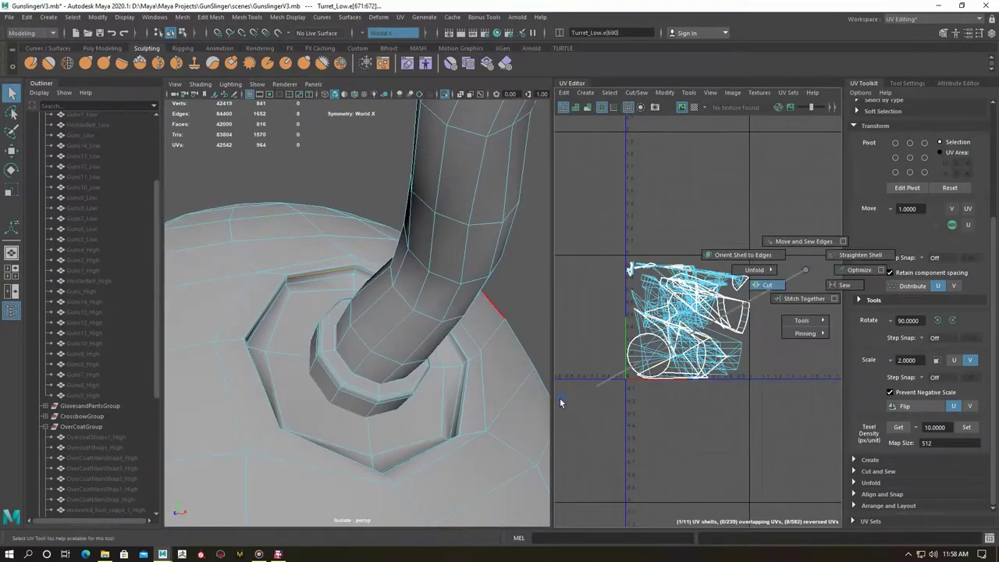
shift+right_drag(560, 401, 559, 402)
alt+drag(334, 373, 272, 297)
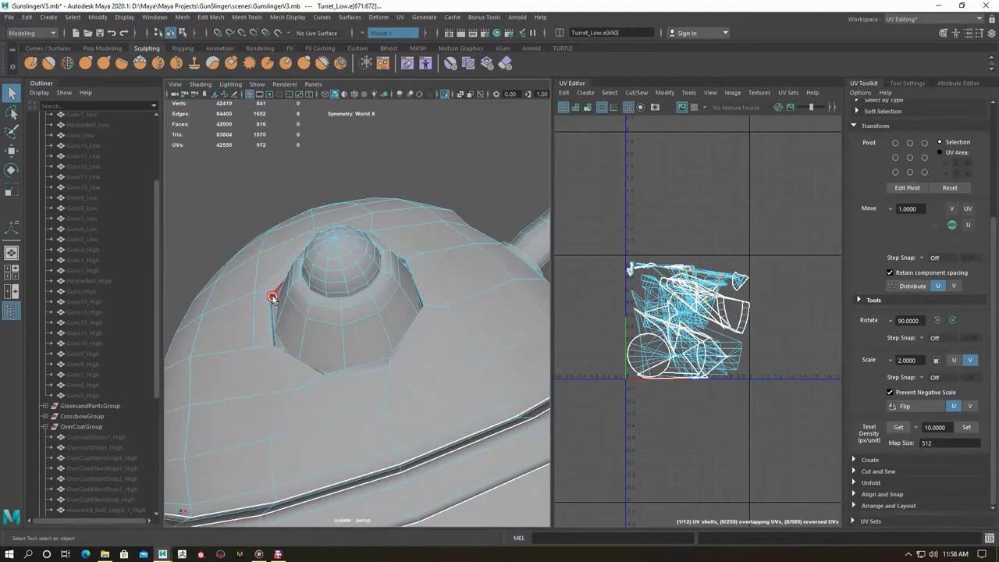
shift+right_drag(334, 242, 307, 292)
Select all of the dome's faces and unfold its UVs into 17 shells.
right_click(329, 253)
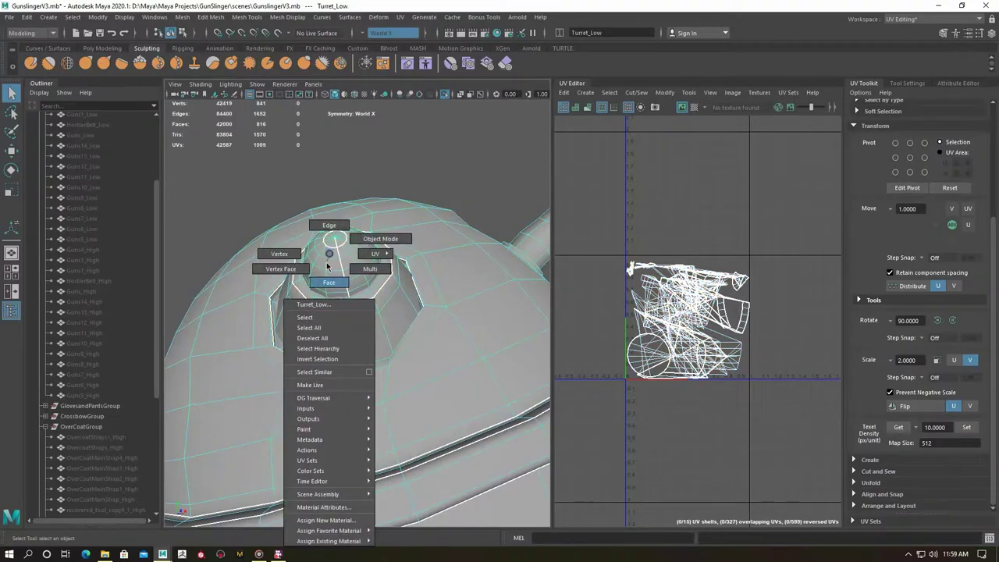
click(329, 282)
scroll(329, 277, down, 5)
scroll(320, 261, up, 4)
scroll(313, 250, up, 3)
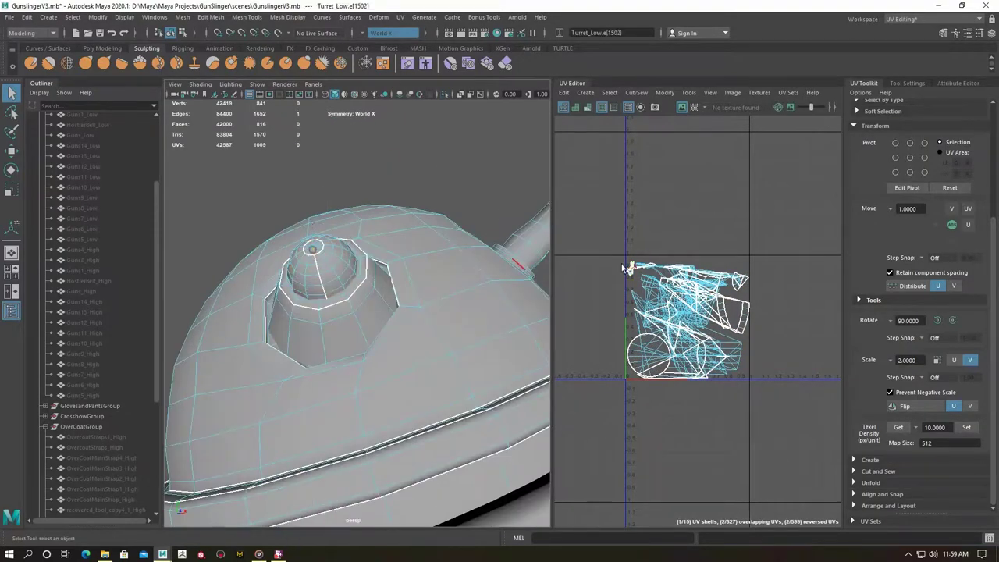
alt+drag(461, 271, 421, 202)
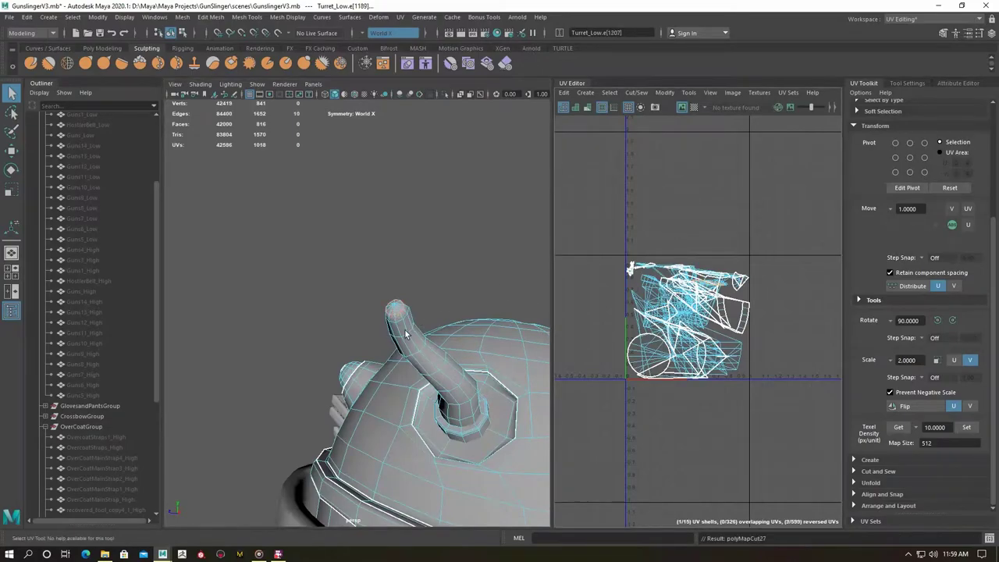
alt+drag(405, 334, 312, 408)
drag(668, 227, 730, 391)
alt+drag(412, 270, 423, 397)
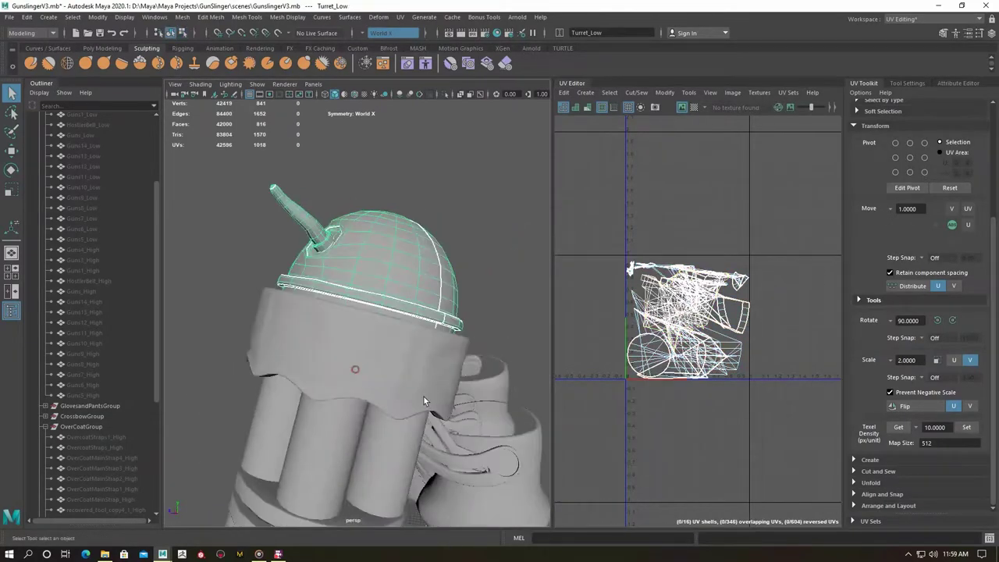
shift+right_drag(704, 223, 706, 258)
Hide the finished dome and isolate the Turret2_Low barrel cylinders.
key(F10)
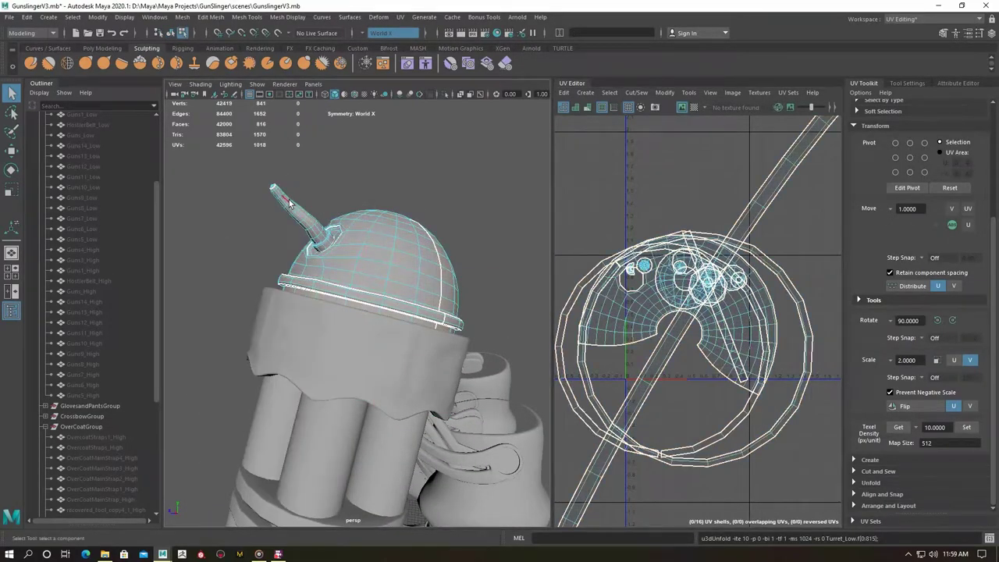
scroll(363, 273, up, 5)
scroll(348, 257, up, 4)
scroll(687, 312, down, 3)
key(F11)
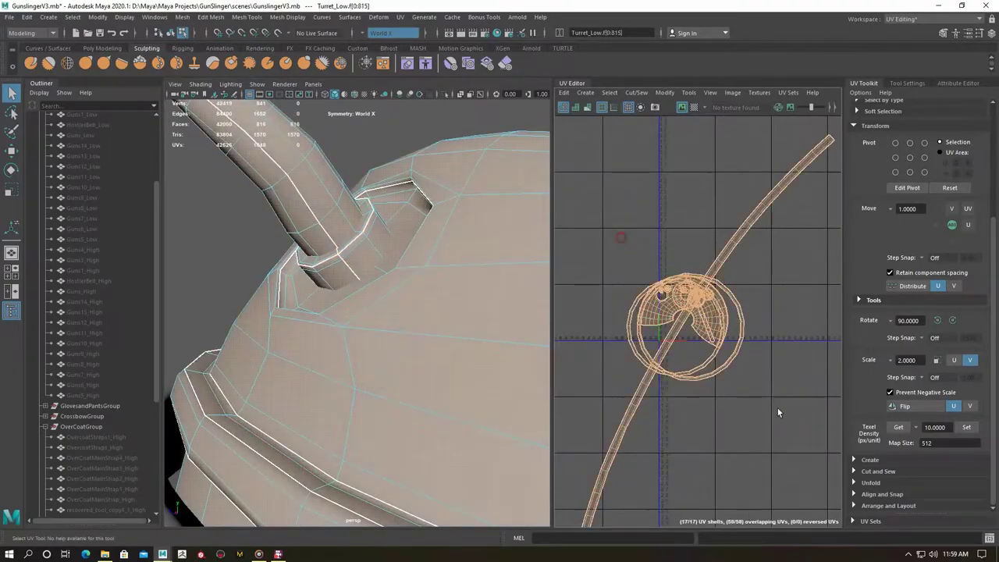
scroll(705, 337, down, 5)
scroll(351, 312, down, 5)
scroll(351, 312, down, 3)
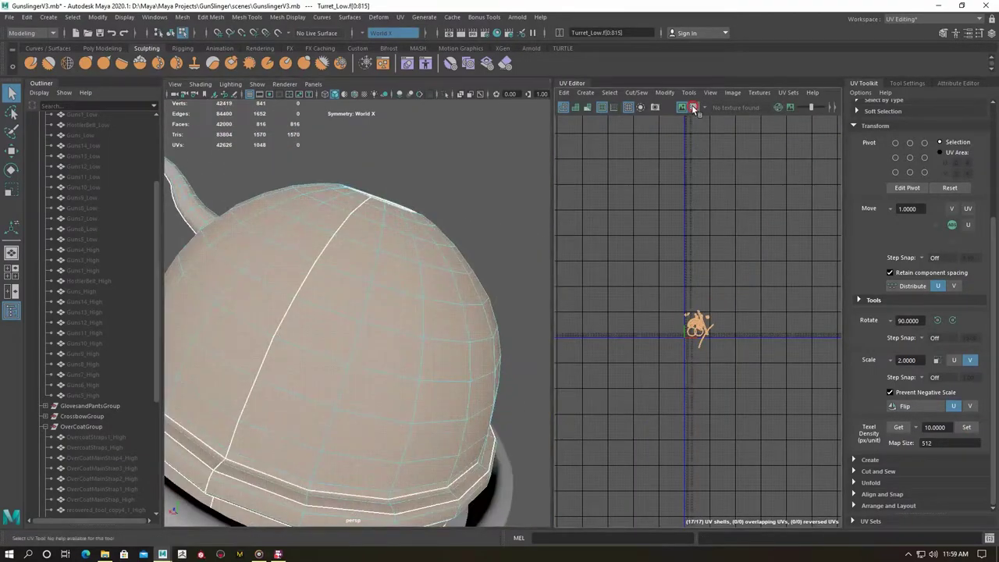
mouse_move(351, 312)
alt+mouse_down()
mouse_move(285, 328)
mouse_move(313, 297)
alt+mouse_up()
key(F8)
key(ctrl+h)
key(ctrl+1)
Select rim face loops on the barrel cylinders, then clear the selection.
scroll(313, 297, up, 5)
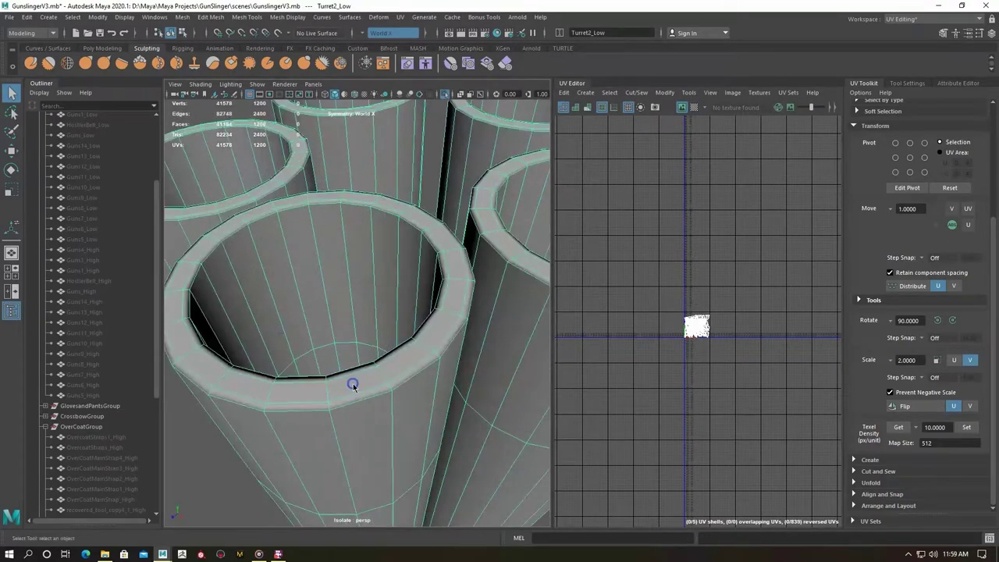
key(F11)
click(348, 381)
shift+double_click(389, 368)
alt+drag(388, 368, 320, 269)
shift+double_click(377, 170)
alt+drag(378, 170, 435, 323)
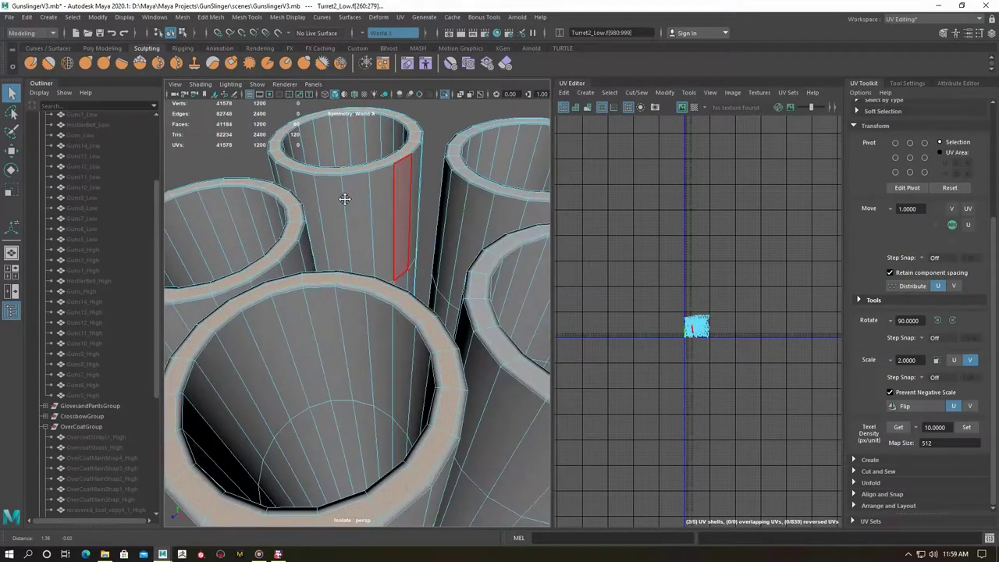
mouse_move(438, 173)
alt+mouse_down()
mouse_move(430, 205)
mouse_move(475, 261)
alt+mouse_up()
scroll(475, 261, down, 5)
click(359, 184)
alt+drag(359, 184, 380, 267)
scroll(379, 267, up, 5)
Pick several edge loops on the barrel ends, then return to object selection.
double_click(361, 320)
alt+drag(361, 320, 372, 298)
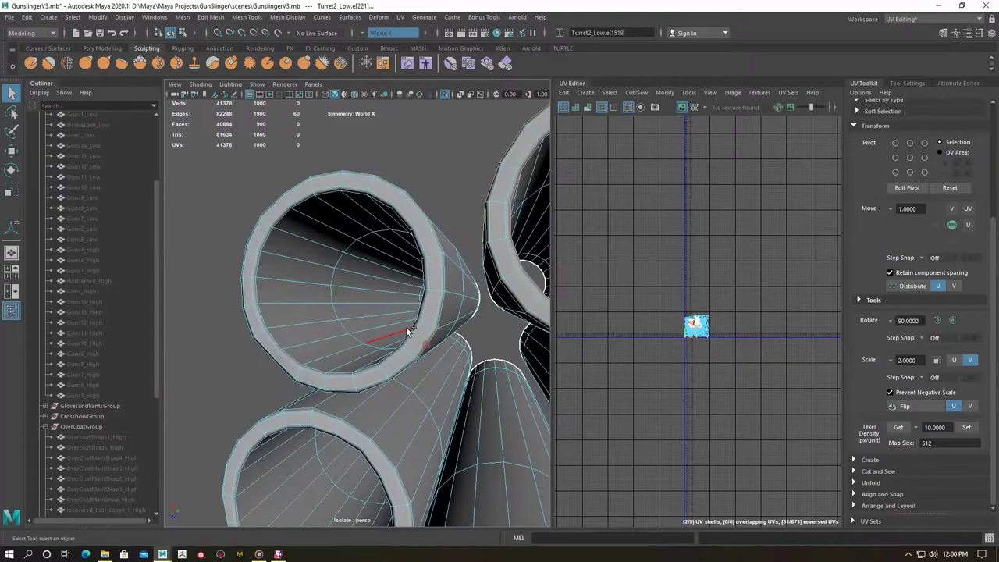
scroll(407, 331, down, 3)
scroll(393, 327, up, 3)
shift+double_click(392, 327)
alt+drag(458, 346, 375, 355)
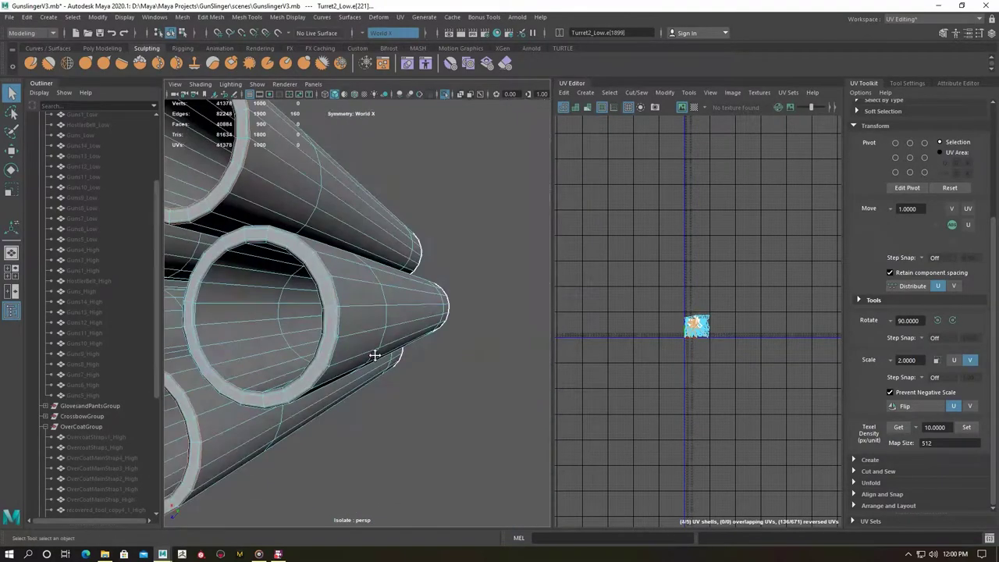
alt+drag(182, 320, 234, 216)
shift+double_click(265, 216)
alt+drag(257, 260, 298, 311)
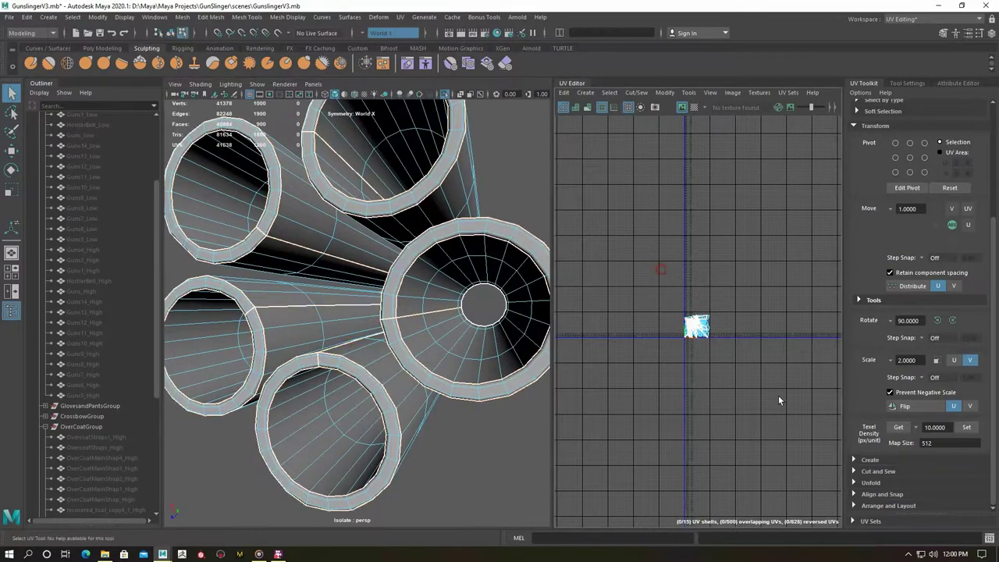
key(F8)
alt+drag(312, 257, 299, 337)
Show the full model, frame the Turret6_Low ring, and select its two rim edge loops.
key(ctrl+1)
click(451, 313)
key(f)
alt+drag(359, 313, 243, 388)
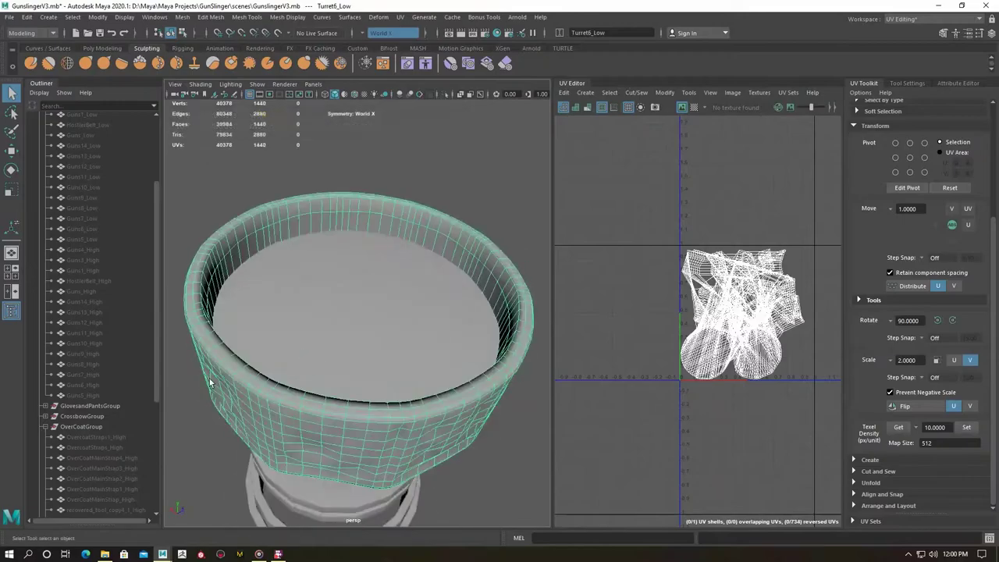
scroll(243, 383, up, 3)
key(F10)
alt+drag(194, 319, 229, 346)
scroll(257, 312, up, 3)
double_click(283, 274)
shift+double_click(282, 273)
mouse_move(282, 273)
alt+mouse_down()
mouse_move(239, 276)
mouse_move(201, 363)
mouse_move(273, 248)
alt+mouse_up()
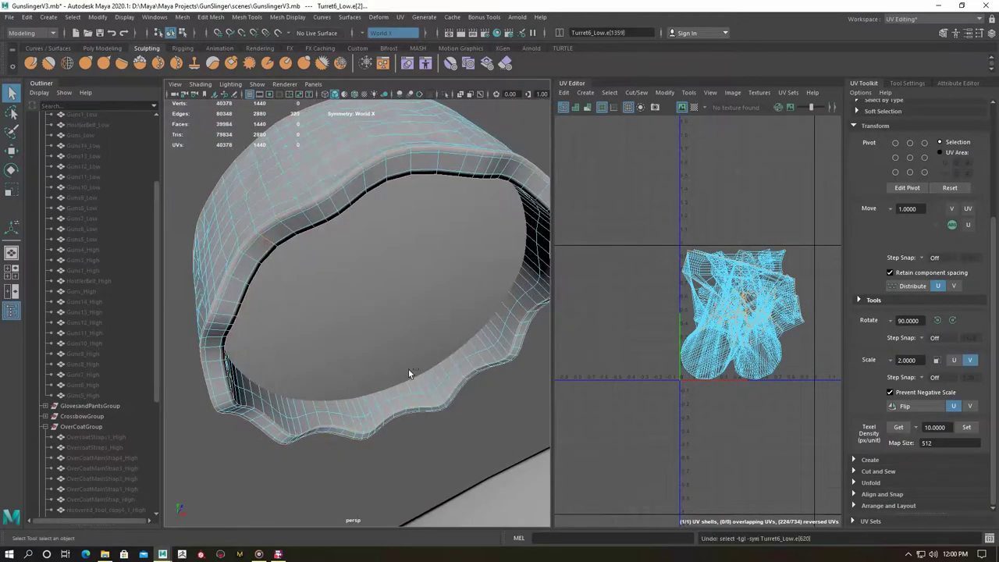
Cut and unfold the ring's UVs along the rim loops, sewing the strip's gap.
key(shift+x)
key(ctrl+l)
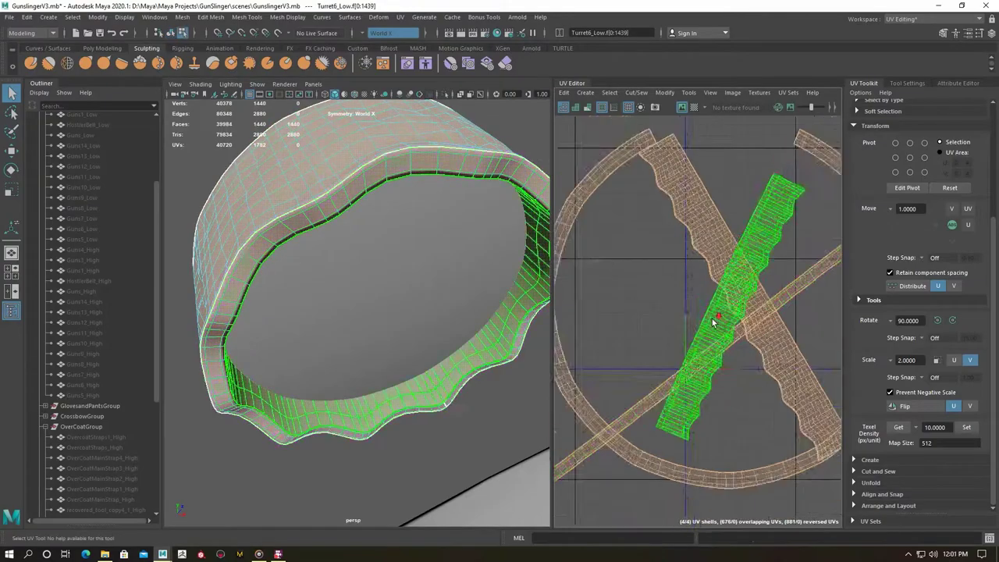
key(f)
click(660, 222)
alt+middle_drag(660, 222, 681, 346)
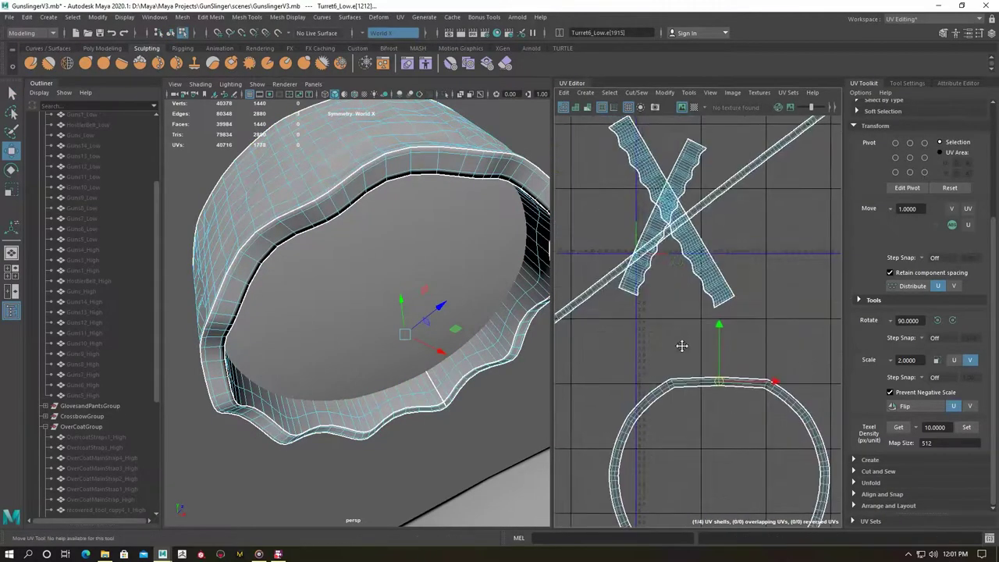
Hide the finished Turret6_Low ring and select the Turret5_Low disc.
key(F8)
key(q)
scroll(694, 328, down, 5)
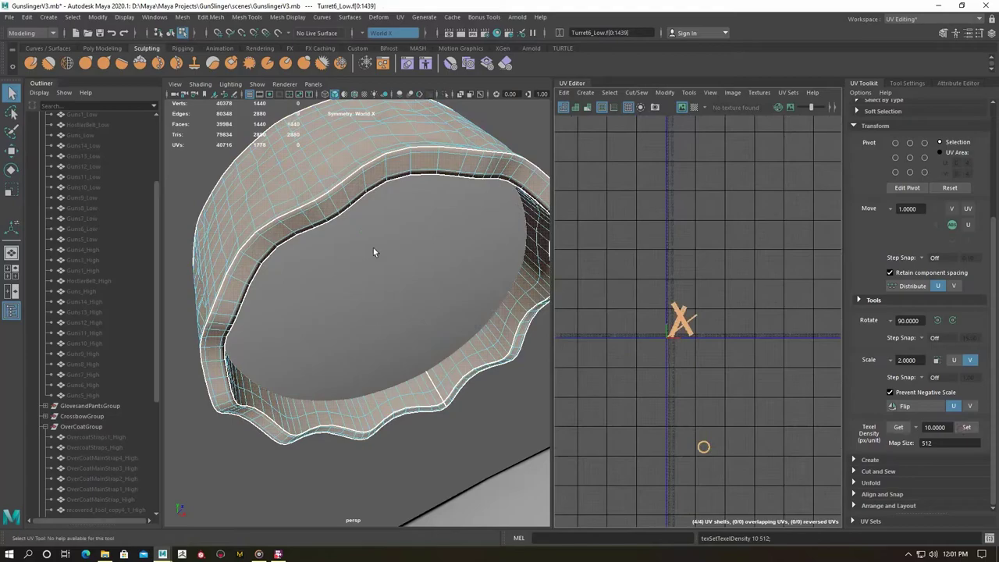
key(ctrl+h)
click(369, 314)
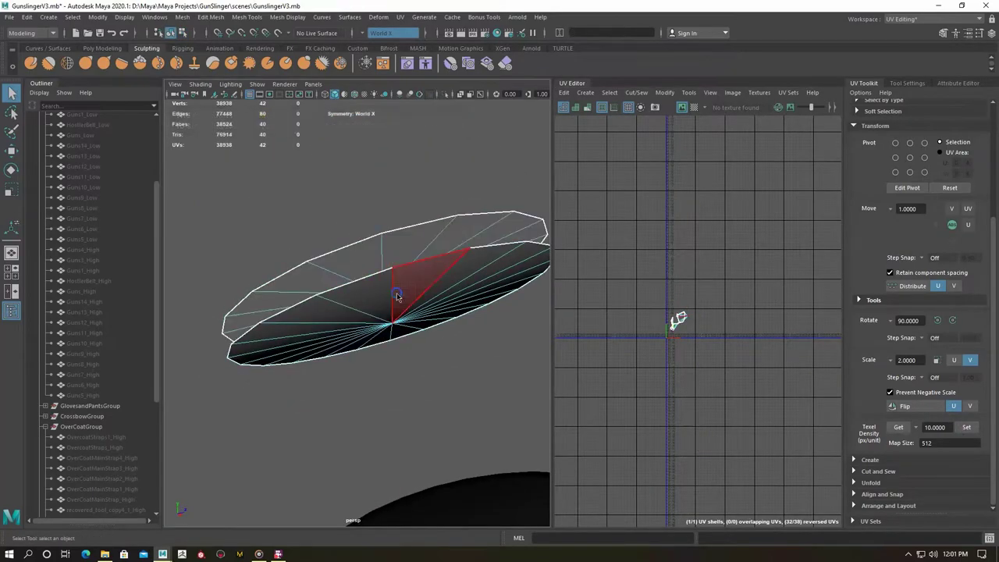
Hide the Turret5_Low disc.
drag(656, 347, 707, 300)
key(F8)
scroll(392, 322, down, 3)
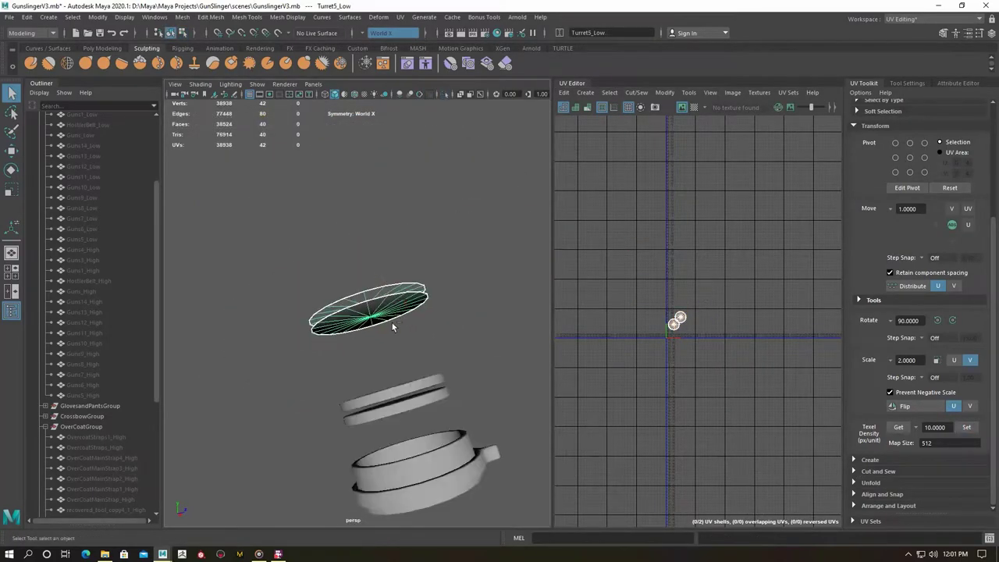
key(ctrl+h)
Select the edge loop around the Turret1_Low ring as a seam, then hide the finished rings.
click(383, 417)
scroll(366, 443, up, 5)
alt+drag(371, 379, 393, 418)
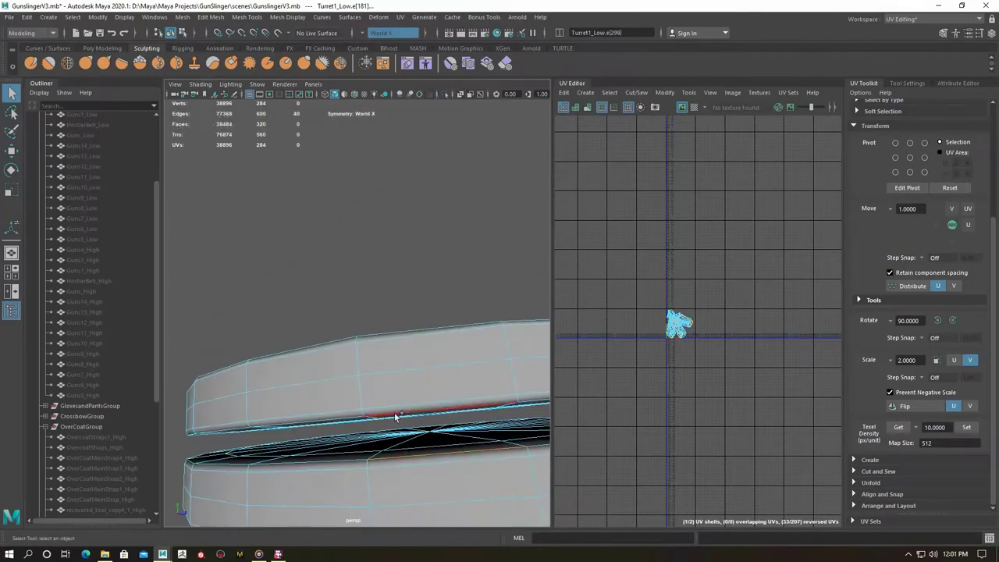
click(471, 327)
alt+drag(472, 327, 348, 327)
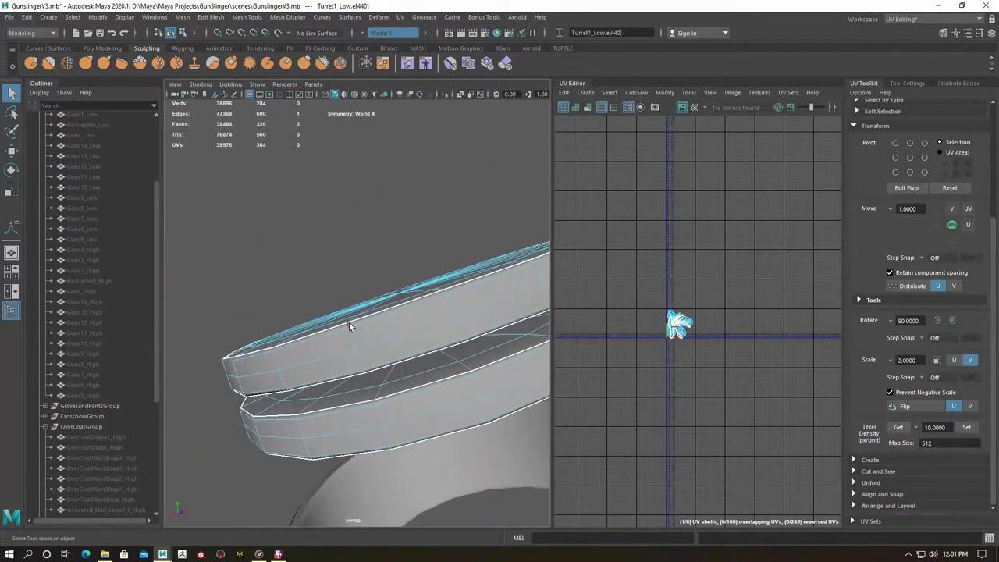
double_click(365, 370)
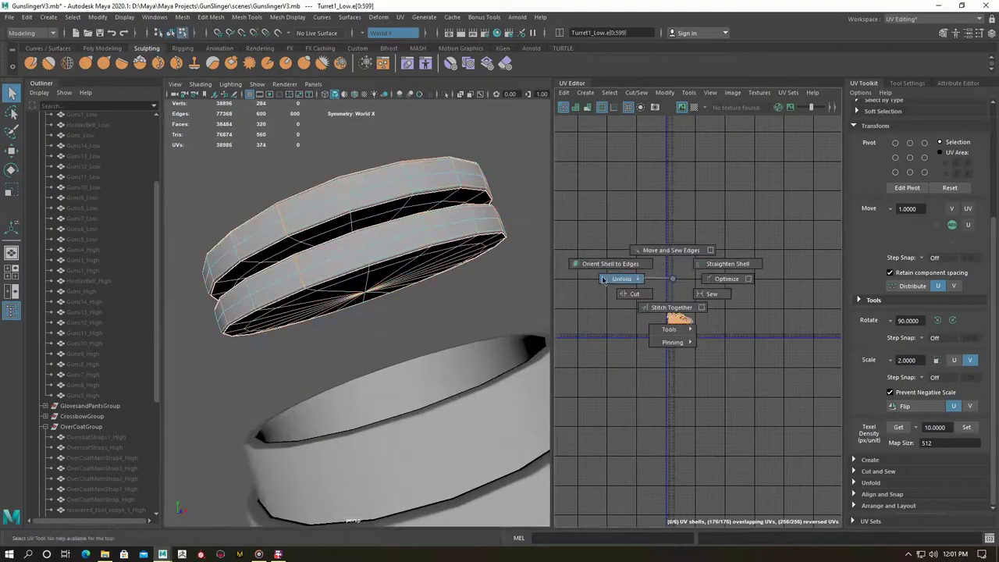
key(ctrl+h)
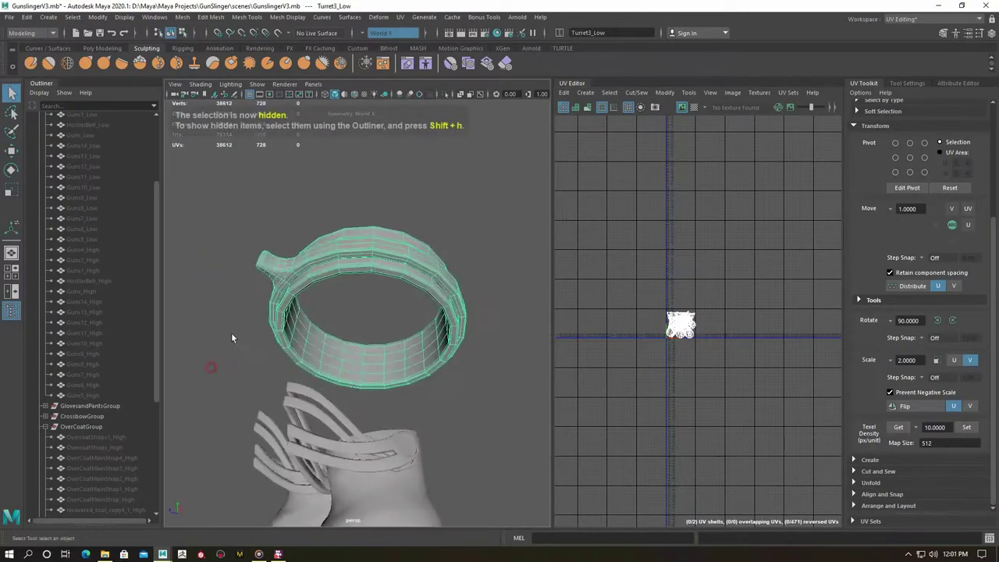
Select seam loops on the Turret3_Low ring and its Y-shaped handle, then unfold its UVs.
mouse_move(231, 332)
alt+right_down()
mouse_move(357, 398)
mouse_move(340, 373)
alt+right_up()
double_click(421, 324)
mouse_move(420, 324)
alt+mouse_down()
mouse_move(416, 344)
mouse_move(199, 330)
mouse_move(313, 334)
mouse_move(346, 383)
mouse_move(206, 342)
mouse_move(330, 371)
mouse_move(262, 356)
alt+mouse_up()
double_click(262, 357)
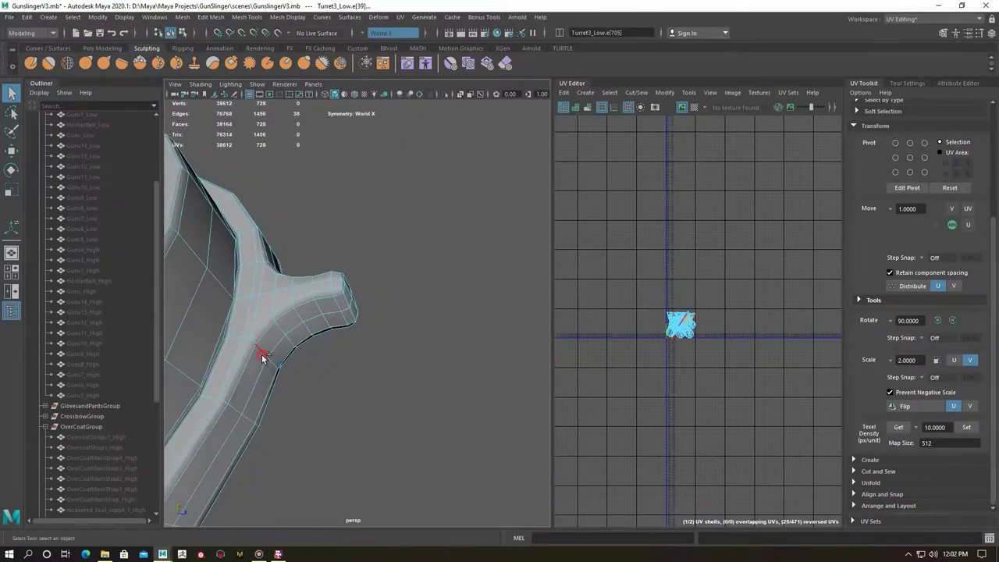
shift+double_click(258, 320)
mouse_move(257, 320)
alt+mouse_down()
mouse_move(258, 297)
mouse_move(262, 341)
mouse_move(194, 350)
mouse_move(334, 400)
alt+mouse_up()
shift+double_click(244, 390)
mouse_move(244, 391)
alt+mouse_down()
mouse_move(278, 390)
mouse_move(279, 216)
mouse_move(305, 270)
alt+mouse_up()
right_drag(794, 309, 688, 263)
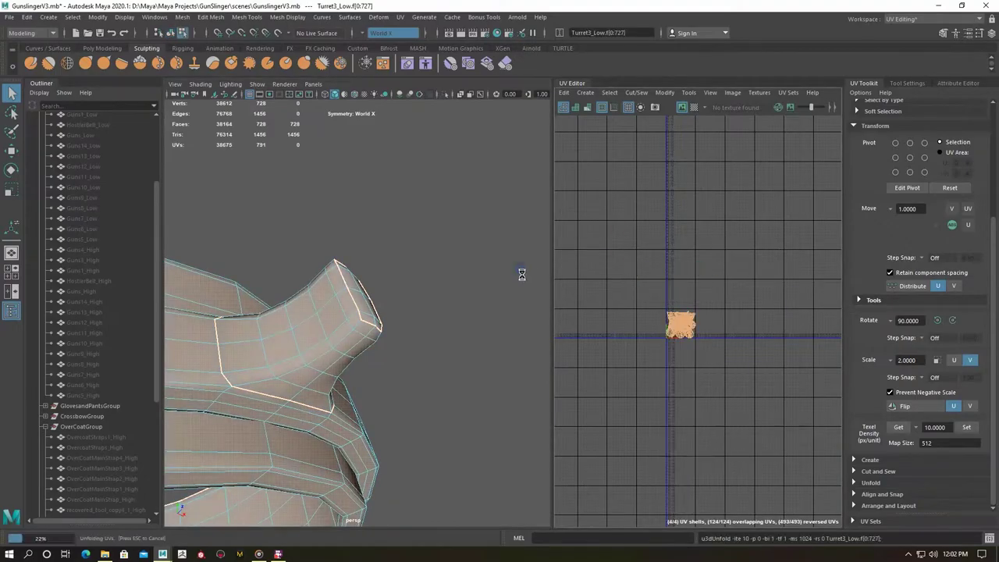
Return the Turret3_Low ring to object selection and hide it.
mouse_move(468, 355)
alt+mouse_down()
mouse_move(300, 345)
mouse_move(298, 323)
alt+mouse_up()
key(F10)
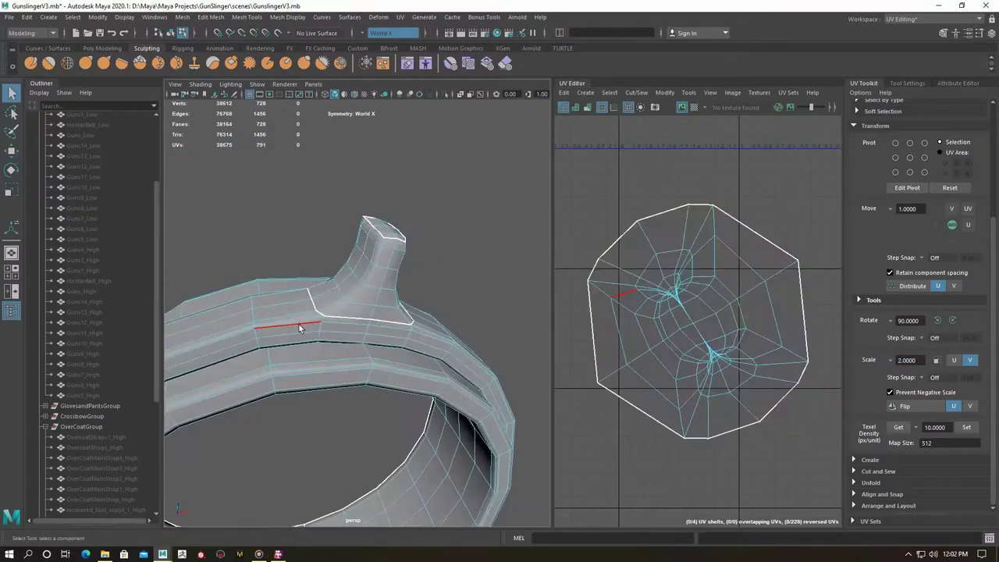
alt+drag(439, 327, 446, 304)
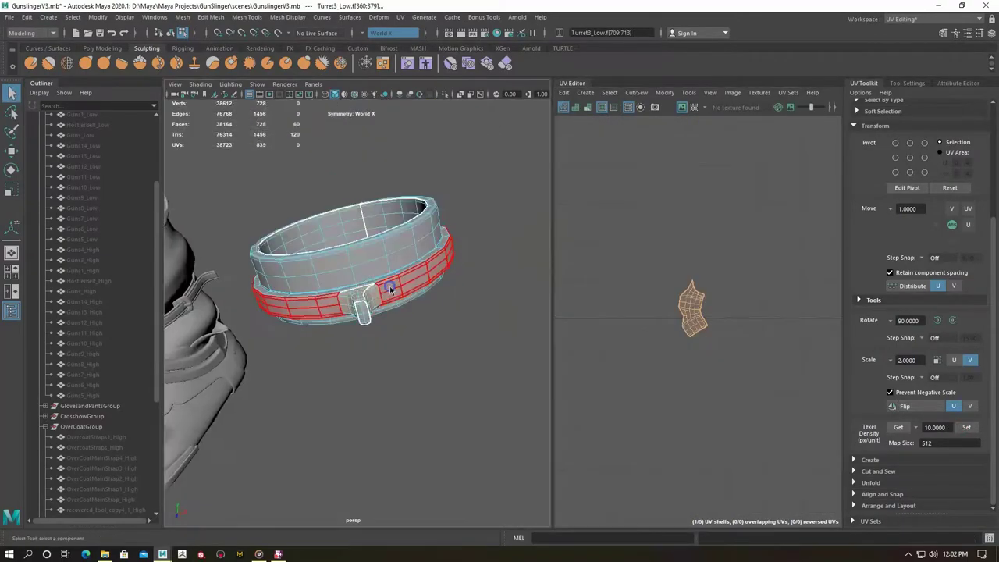
scroll(373, 264, down, 5)
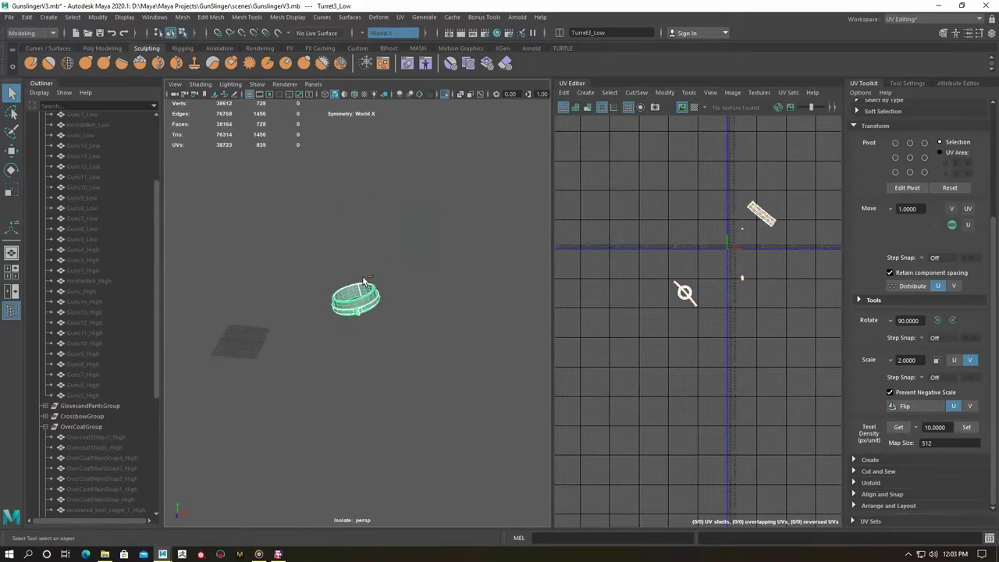
right_drag(410, 268, 458, 249)
key(ctrl+h)
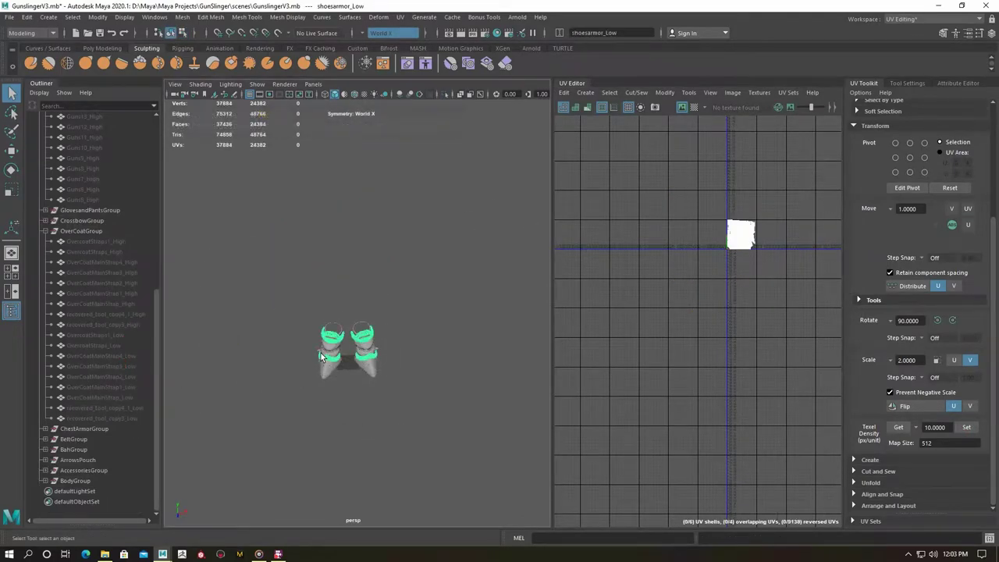
Isolate the shoesarmor_Low straps and select the first seam edge loops along them.
key(f)
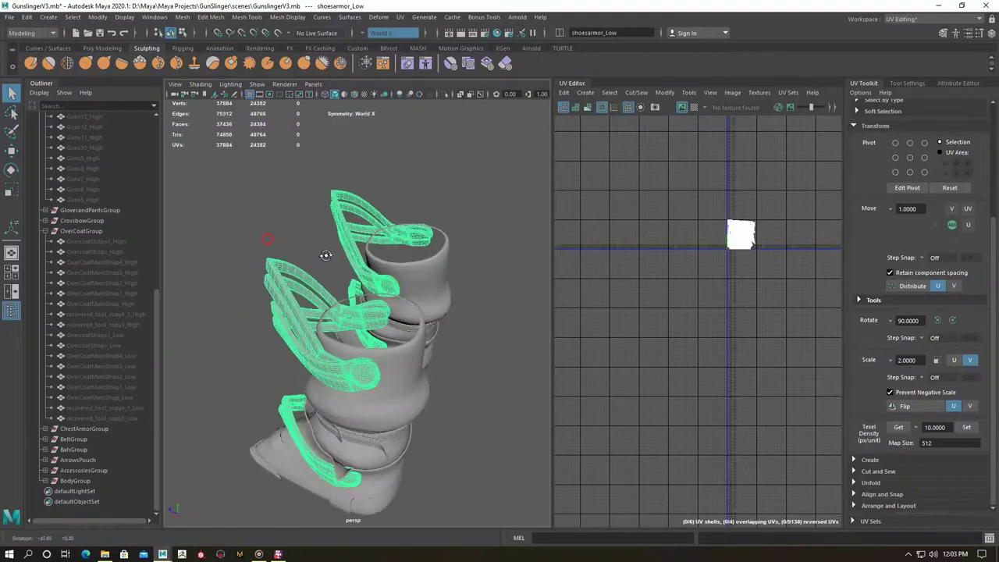
key(ctrl+1)
alt+drag(228, 288, 383, 211)
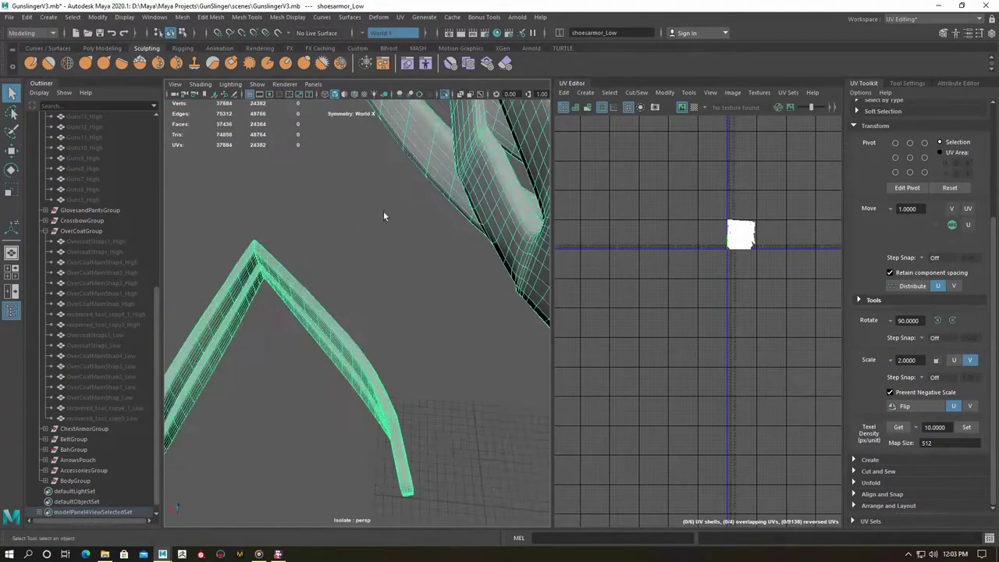
double_click(259, 335)
scroll(323, 328, up, 5)
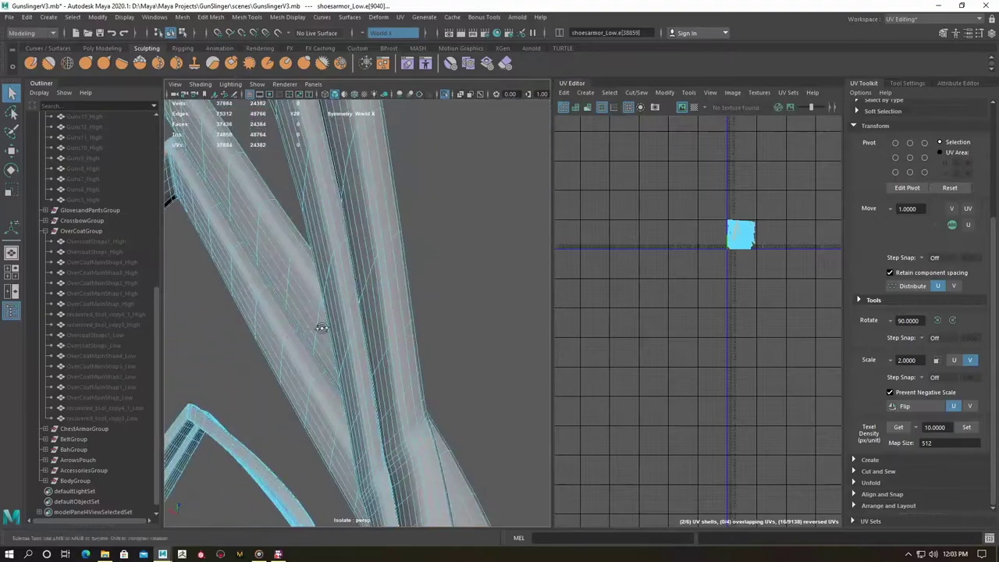
click(391, 368)
scroll(386, 371, up, 3)
alt+middle_drag(383, 375, 402, 320)
mouse_move(402, 320)
alt+mouse_down()
mouse_move(457, 294)
mouse_move(357, 187)
mouse_move(413, 279)
mouse_move(343, 273)
mouse_move(325, 261)
mouse_move(395, 276)
alt+mouse_up()
double_click(315, 256)
alt+middle_drag(395, 276, 314, 235)
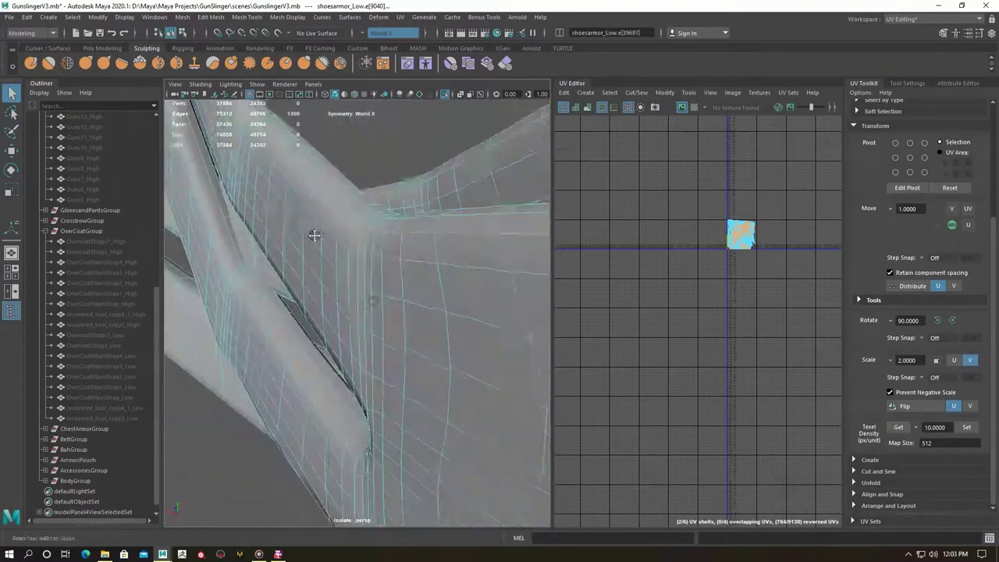
Add a final seam loop along the straps and select the strap faces for unfolding.
alt+drag(314, 235, 230, 227)
scroll(249, 238, down, 3)
mouse_move(281, 374)
alt+mouse_down()
mouse_move(234, 335)
mouse_move(304, 374)
mouse_move(398, 368)
mouse_move(315, 355)
mouse_move(313, 344)
mouse_move(279, 367)
mouse_move(379, 362)
alt+mouse_up()
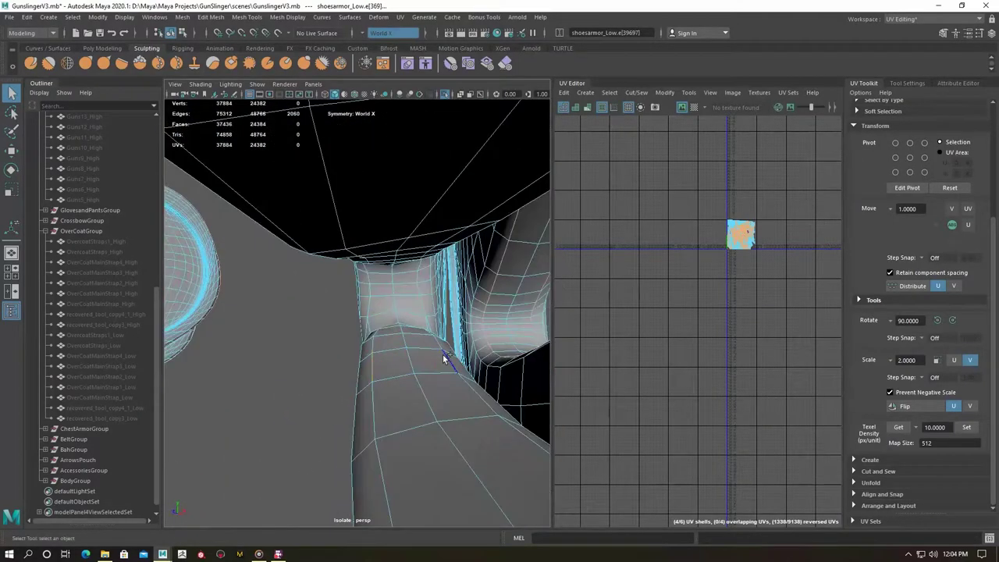
mouse_move(447, 342)
alt+mouse_down()
mouse_move(424, 317)
mouse_move(334, 346)
mouse_move(356, 346)
mouse_move(324, 404)
mouse_move(363, 410)
mouse_move(391, 297)
mouse_move(356, 289)
mouse_move(336, 388)
mouse_move(490, 406)
mouse_move(487, 424)
mouse_move(292, 339)
mouse_move(417, 341)
mouse_move(383, 330)
mouse_move(283, 338)
alt+mouse_up()
mouse_move(284, 339)
alt+middle_down()
mouse_move(310, 305)
mouse_move(309, 284)
mouse_move(394, 420)
alt+middle_up()
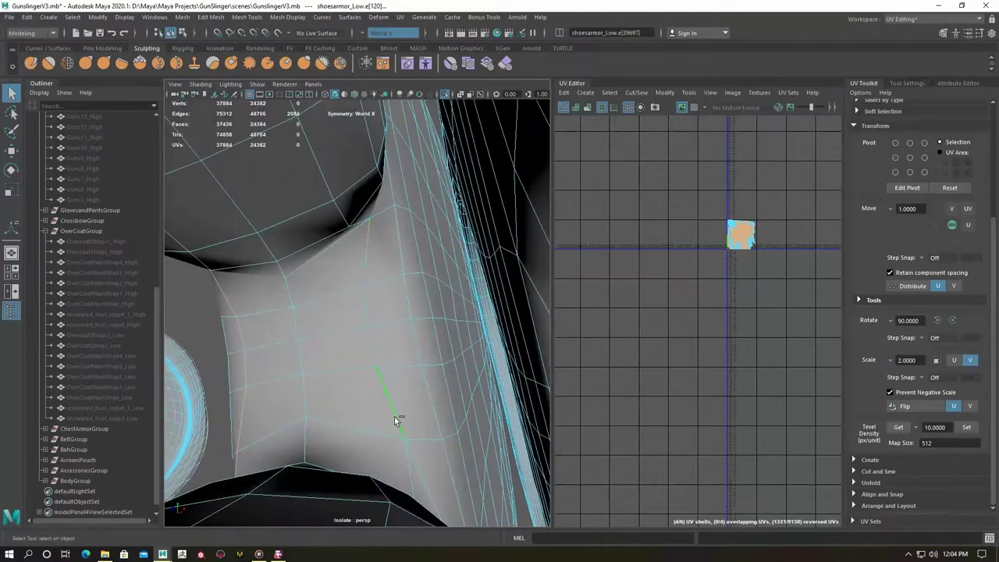
shift+double_click(360, 223)
mouse_move(360, 222)
alt+mouse_down()
mouse_move(464, 272)
mouse_move(312, 296)
alt+mouse_up()
double_click(328, 346)
mouse_move(328, 346)
alt+mouse_down()
mouse_move(350, 358)
mouse_move(357, 337)
mouse_move(348, 203)
alt+mouse_up()
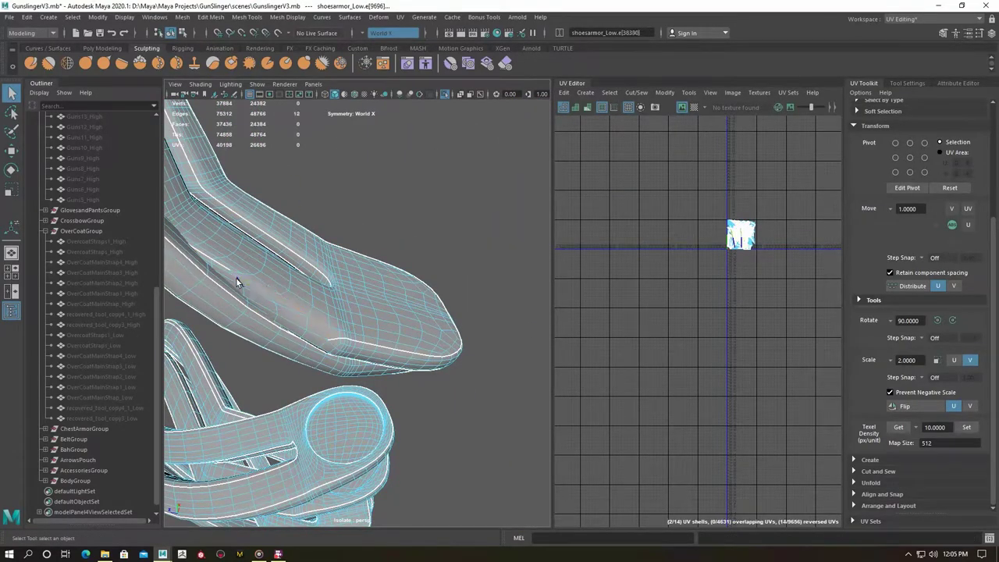
shift+right_click(736, 187)
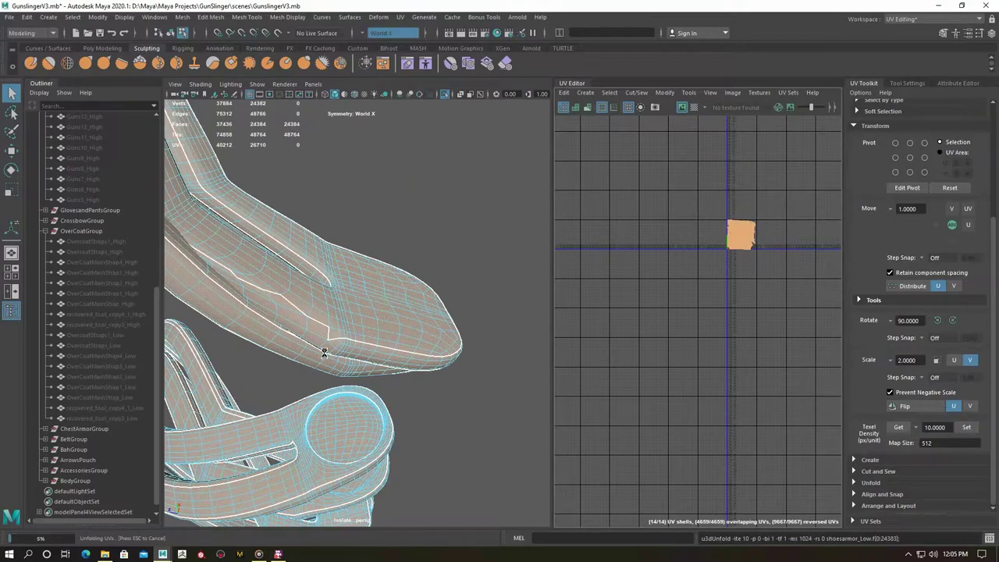
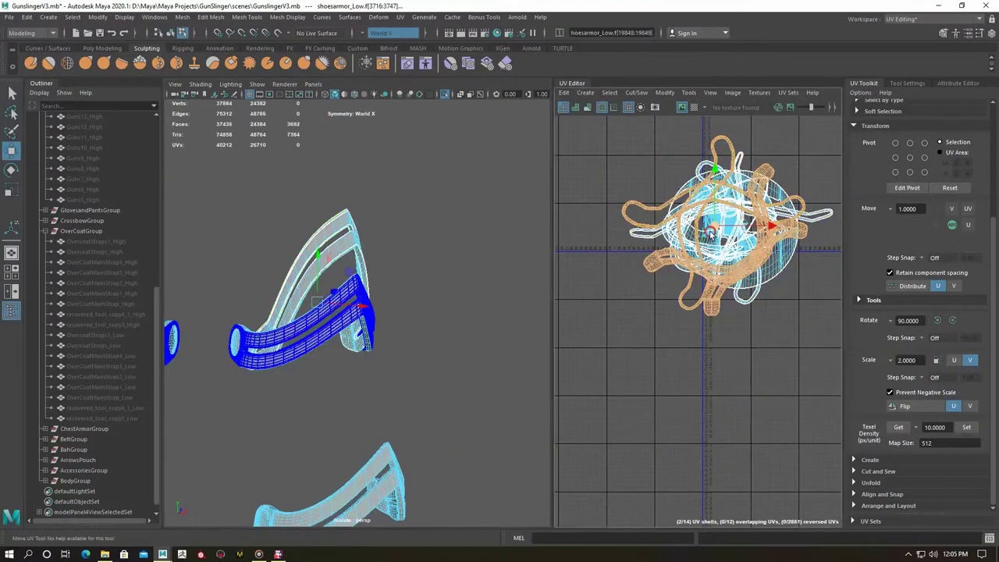
Undo the last four edits on the strap.
key(ctrl+z)
key(ctrl+z)
key(ctrl+z)
key(ctrl+z)
key(ctrl+z)
key(ctrl+z)
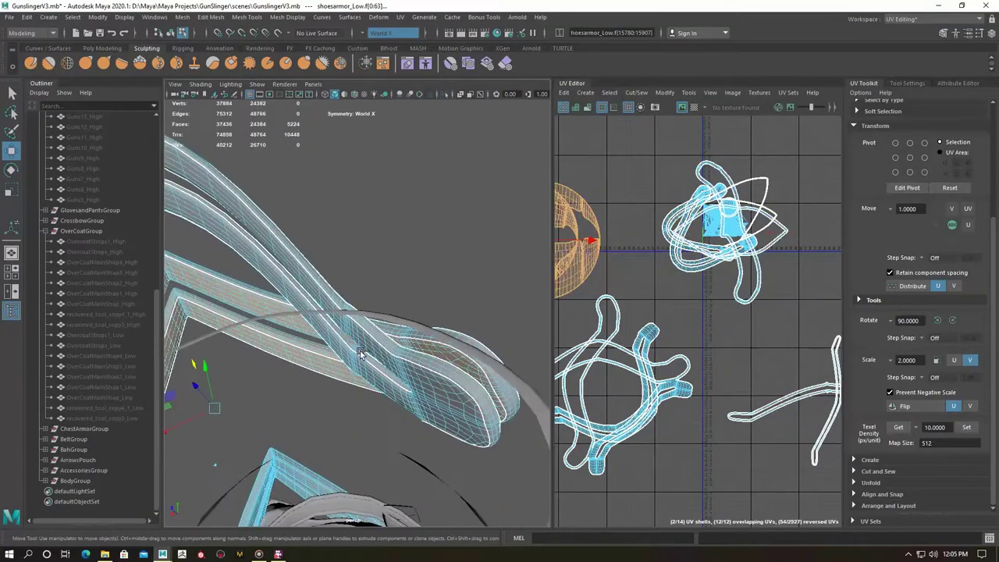
key(ctrl+z)
key(ctrl+z)
key(ctrl+z)
key(ctrl+z)
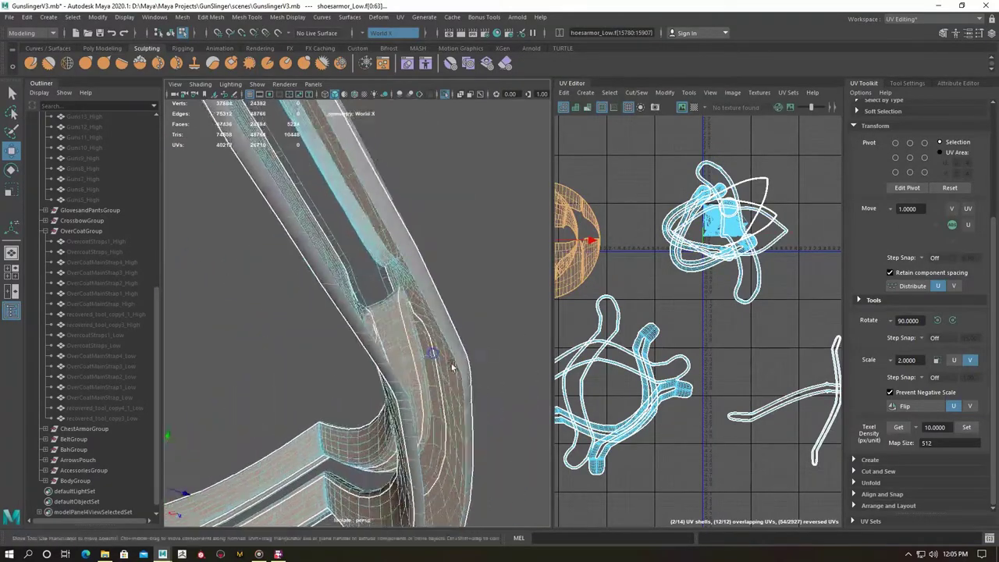
key(ctrl+z)
key(ctrl+z)
key(ctrl+z)
key(ctrl+z)
key(ctrl+z)
key(ctrl+z)
key(ctrl+z)
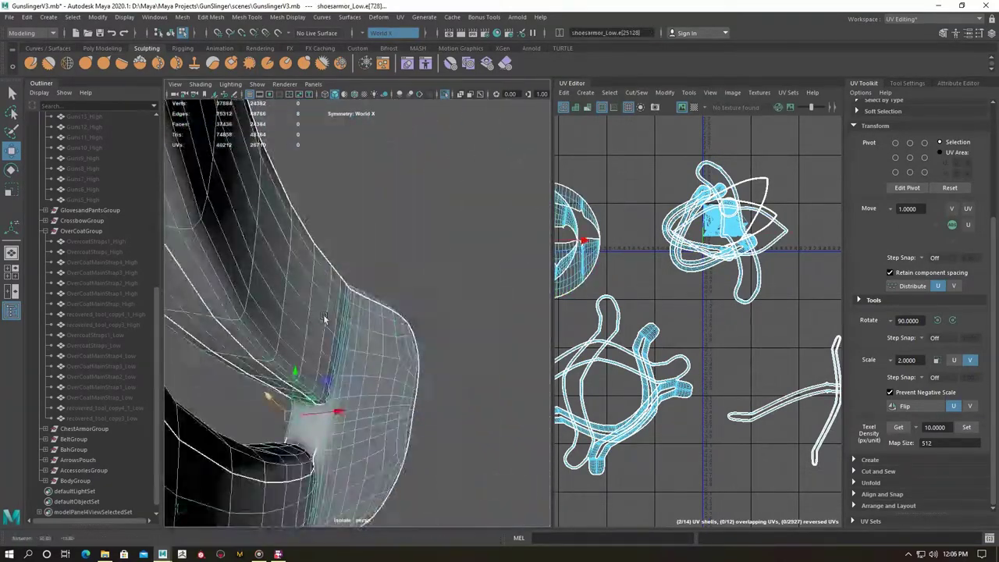
key(ctrl+z)
key(ctrl+z)
key(ctrl+z)
key(ctrl+z)
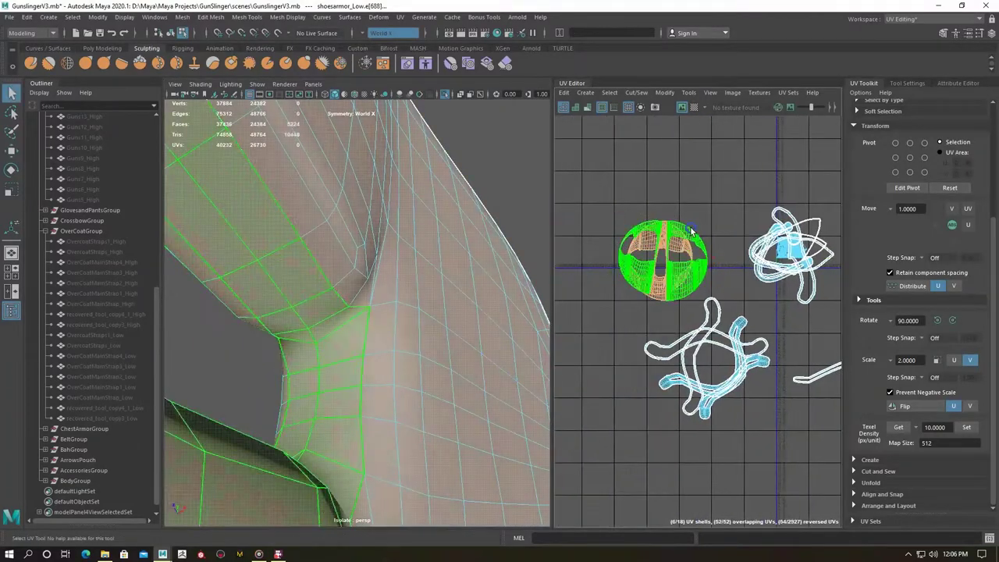
Select the strap's UV shell for moving and pick an edge at the strap junction.
click(669, 269)
key(w)
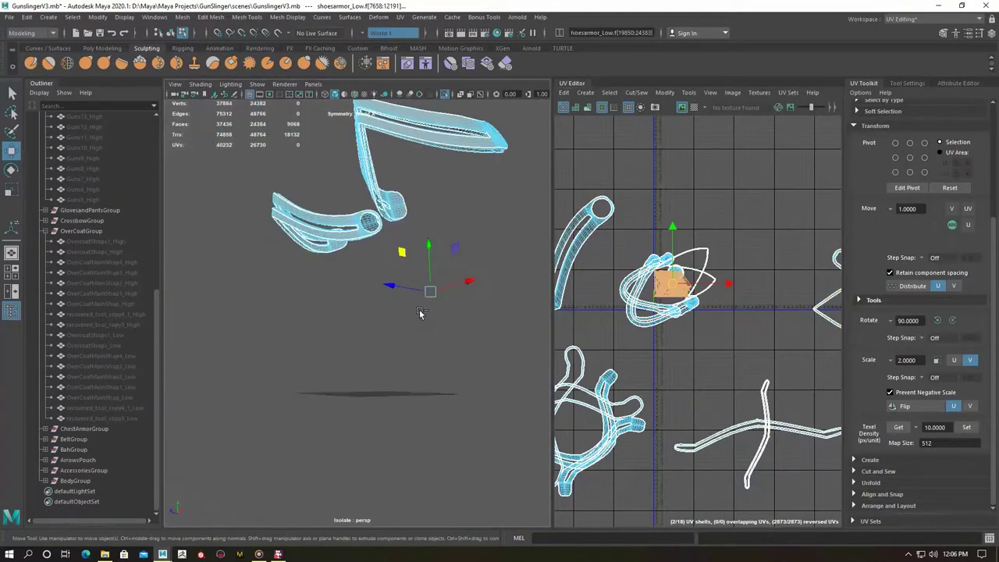
alt+drag(419, 313, 367, 304)
scroll(344, 304, up, 5)
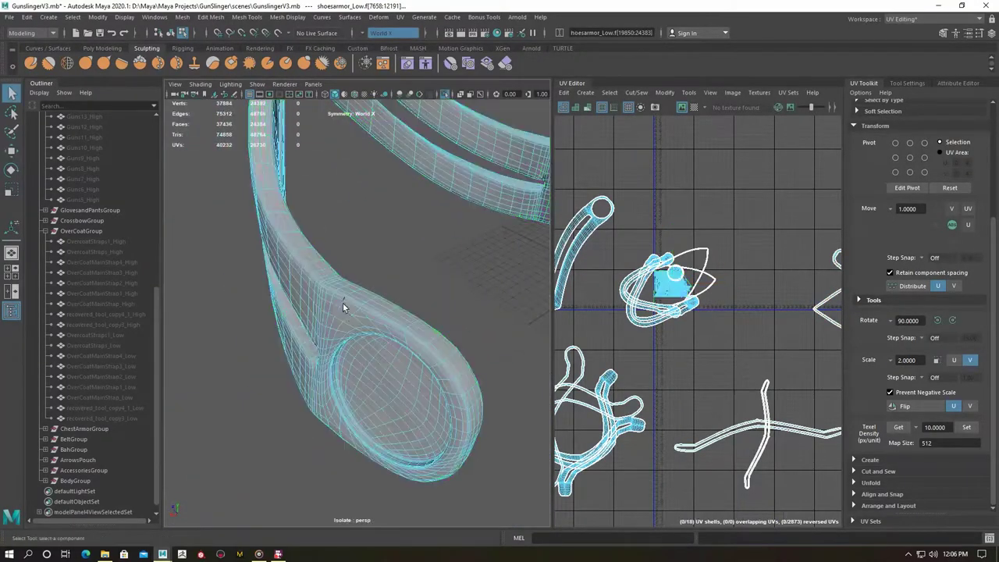
click(303, 326)
scroll(289, 316, up, 4)
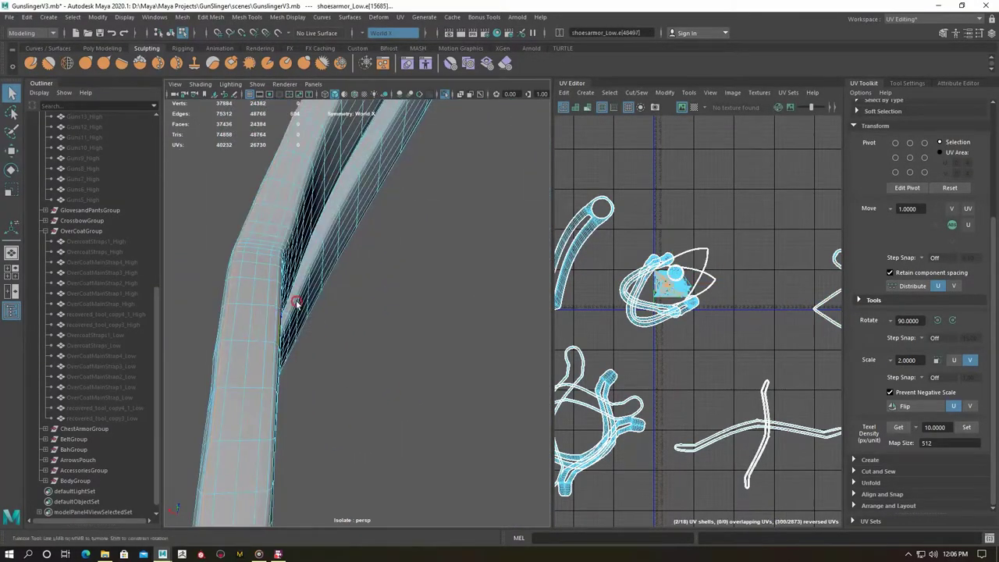
mouse_move(296, 303)
alt+mouse_down()
mouse_move(292, 338)
mouse_move(244, 307)
mouse_move(250, 279)
mouse_move(232, 292)
mouse_move(312, 359)
mouse_move(437, 372)
mouse_move(473, 345)
mouse_move(461, 337)
mouse_move(444, 385)
mouse_move(412, 350)
mouse_move(393, 404)
mouse_move(357, 345)
mouse_move(384, 339)
alt+mouse_up()
scroll(351, 341, up, 4)
scroll(271, 364, down, 4)
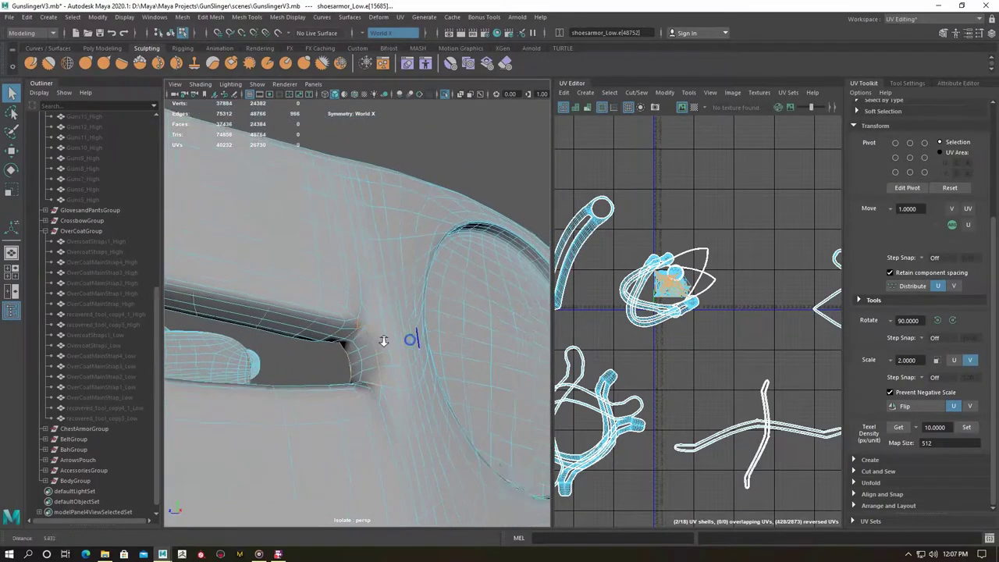
Select the strap's whole UV shell, then show the full model and frame the ring strap edge.
ctrl+right_drag(669, 301, 687, 312)
alt+drag(343, 312, 332, 335)
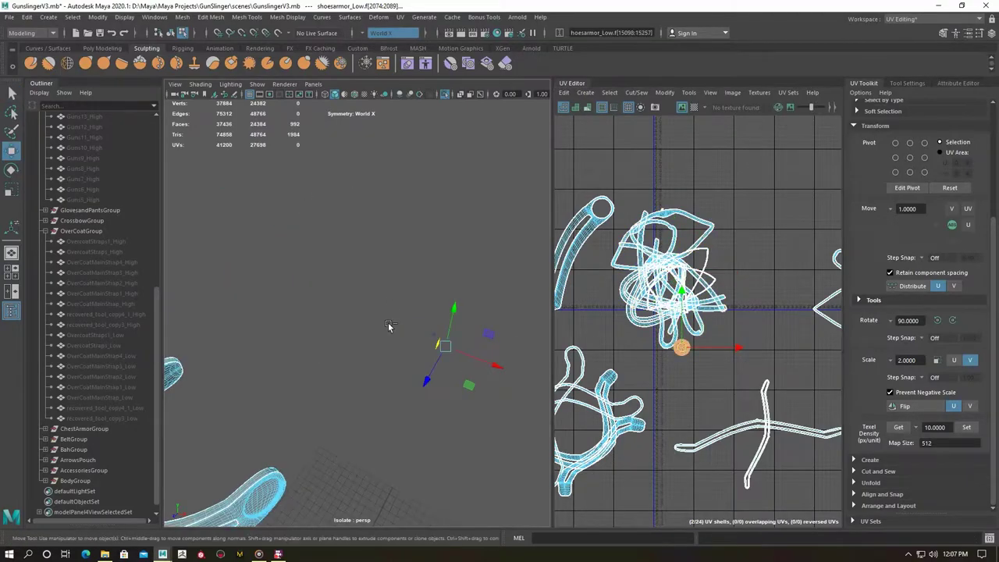
key(ctrl+1)
right_drag(302, 263, 313, 289)
mouse_move(309, 287)
alt+mouse_down()
mouse_move(266, 267)
mouse_move(172, 390)
mouse_move(361, 340)
alt+mouse_up()
key(f)
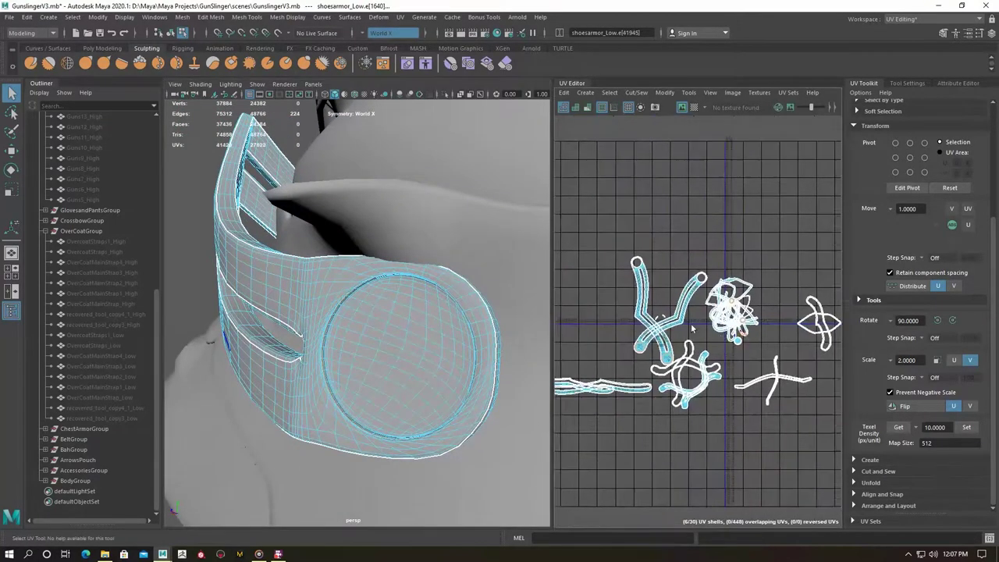
Pick belt strap edges around the ball end and ring junction, then clear the selection.
scroll(710, 307, down, 3)
click(663, 357)
key(f)
click(693, 355)
scroll(693, 355, up, 5)
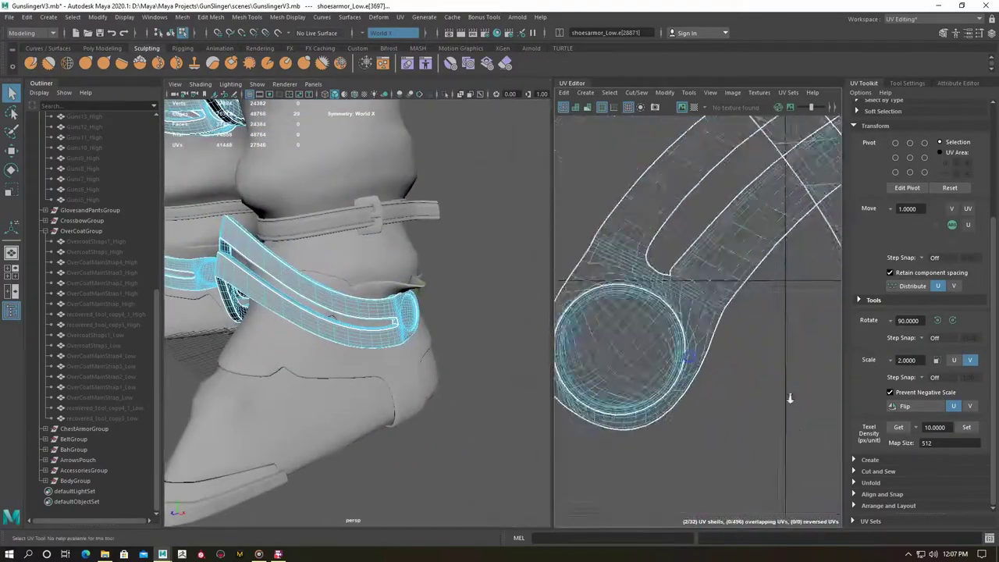
click(725, 263)
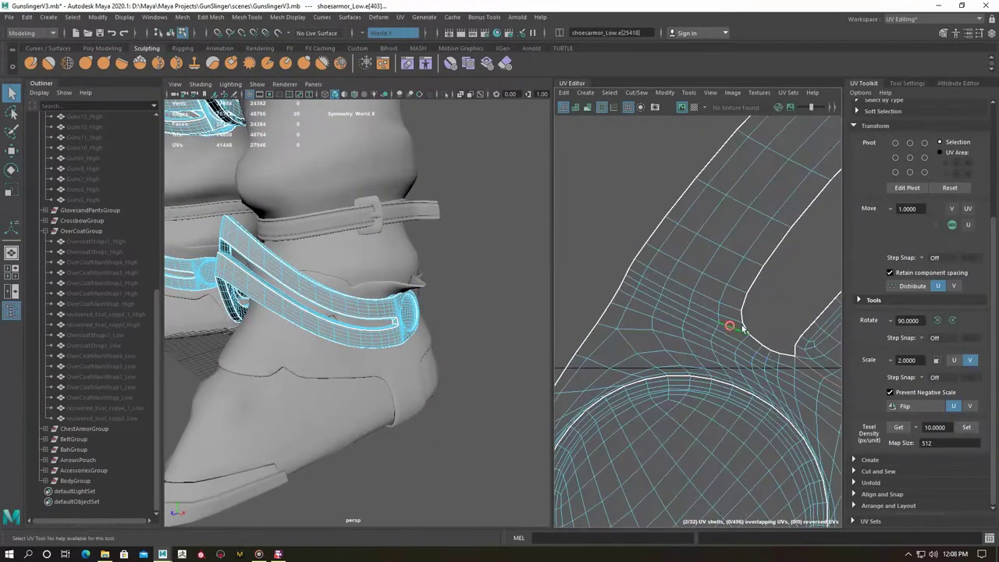
scroll(746, 353, down, 6)
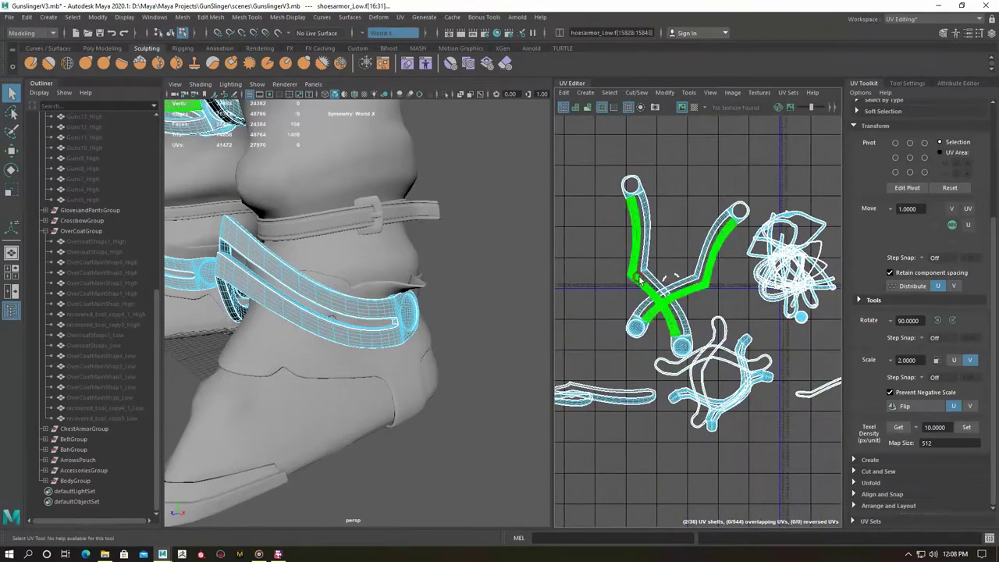
scroll(638, 282, down, 4)
click(644, 234)
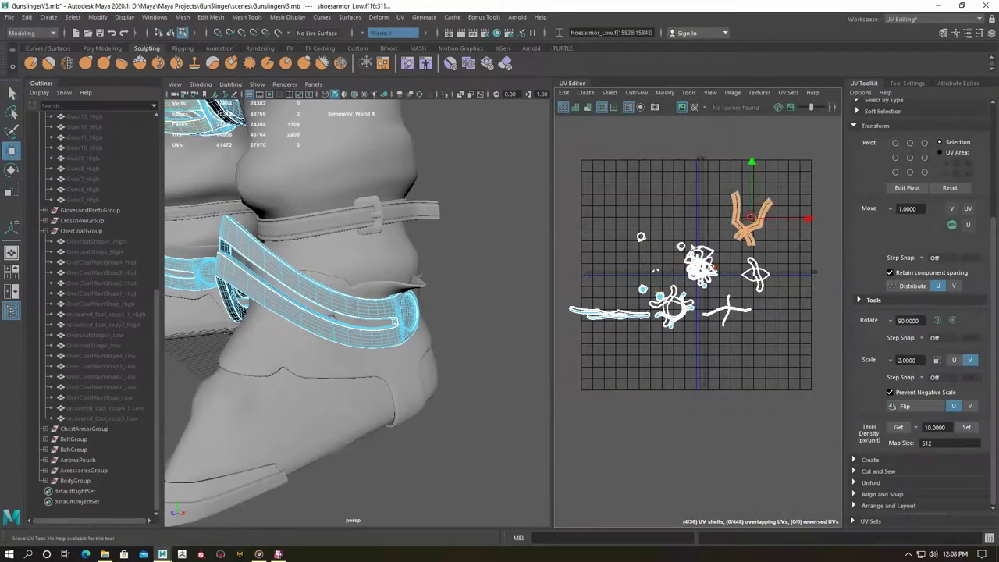
Cut the tangled strap shell's UVs along a selected edge.
scroll(665, 273, up, 3)
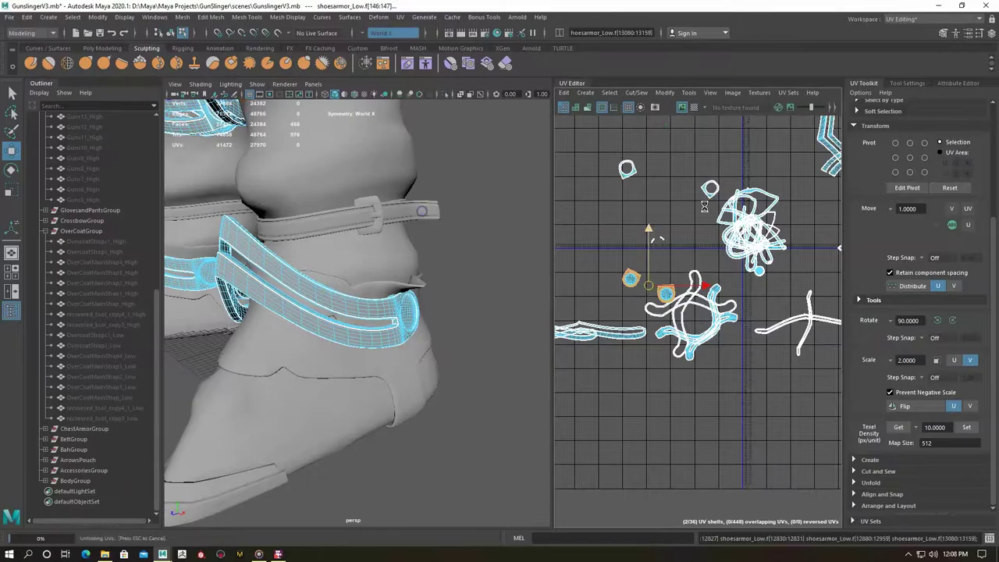
scroll(622, 170, up, 2)
click(773, 225)
scroll(758, 463, up, 3)
scroll(707, 299, up, 3)
scroll(707, 299, up, 2)
click(707, 298)
scroll(706, 299, down, 3)
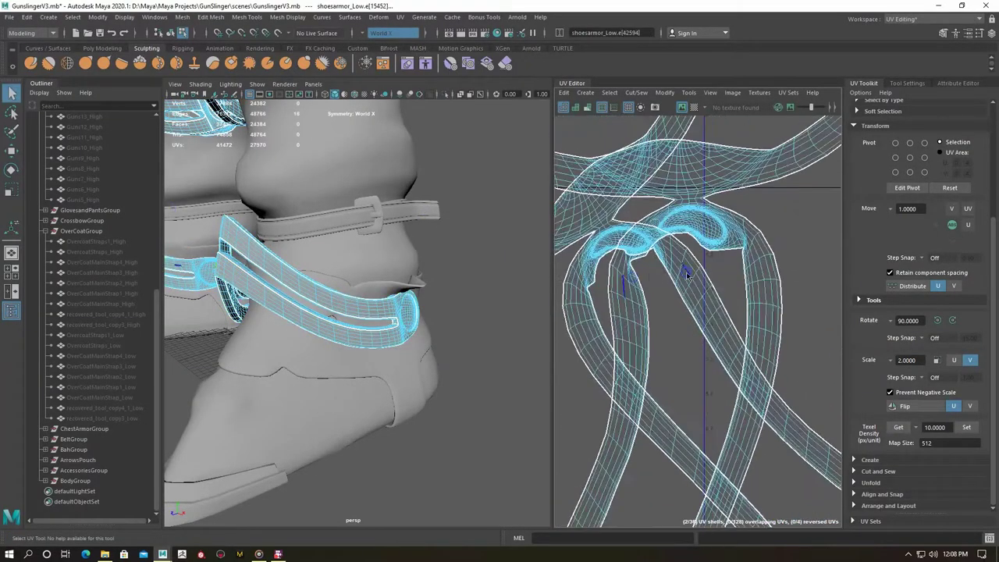
click(757, 246)
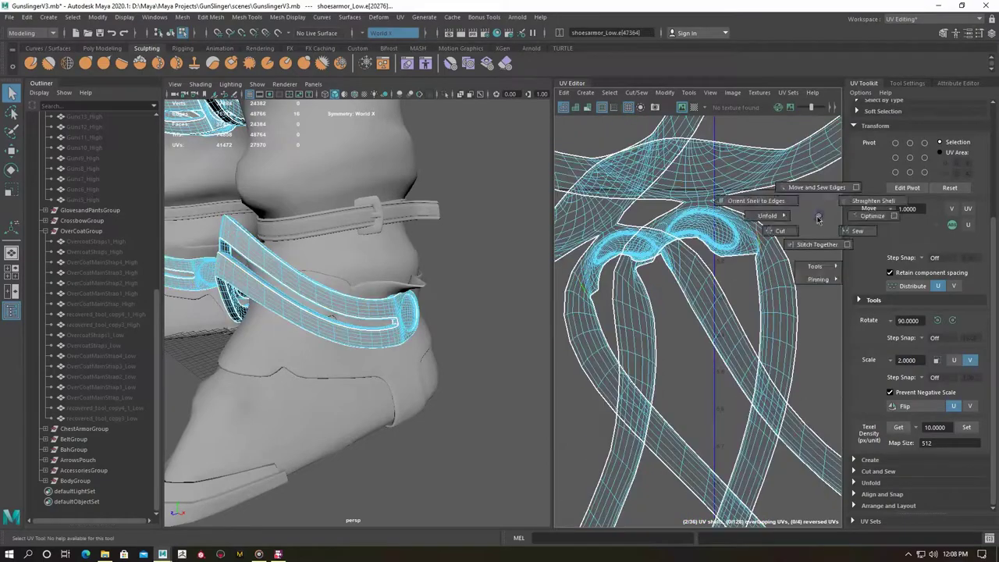
scroll(719, 231, up, 3)
scroll(720, 230, up, 2)
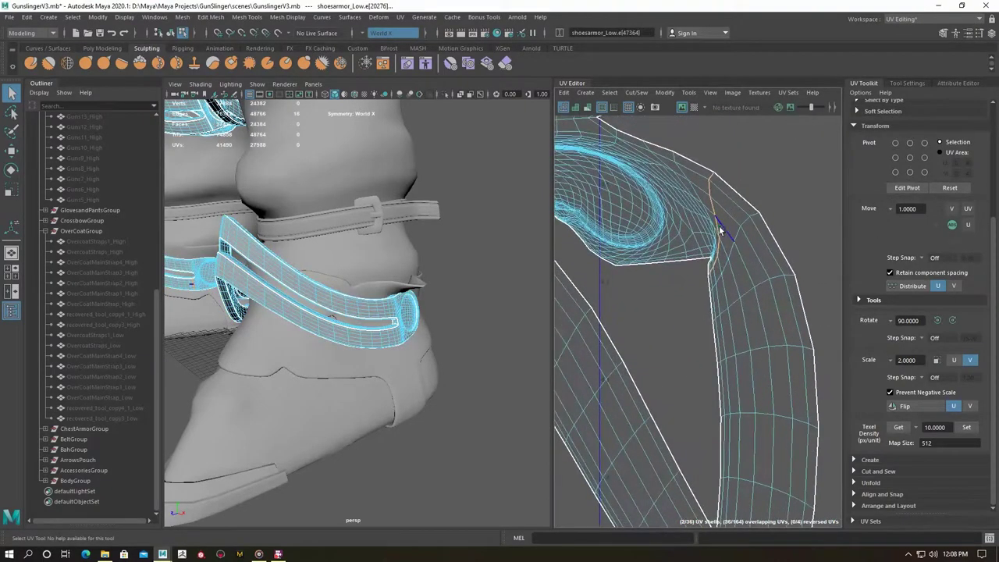
scroll(697, 206, down, 2)
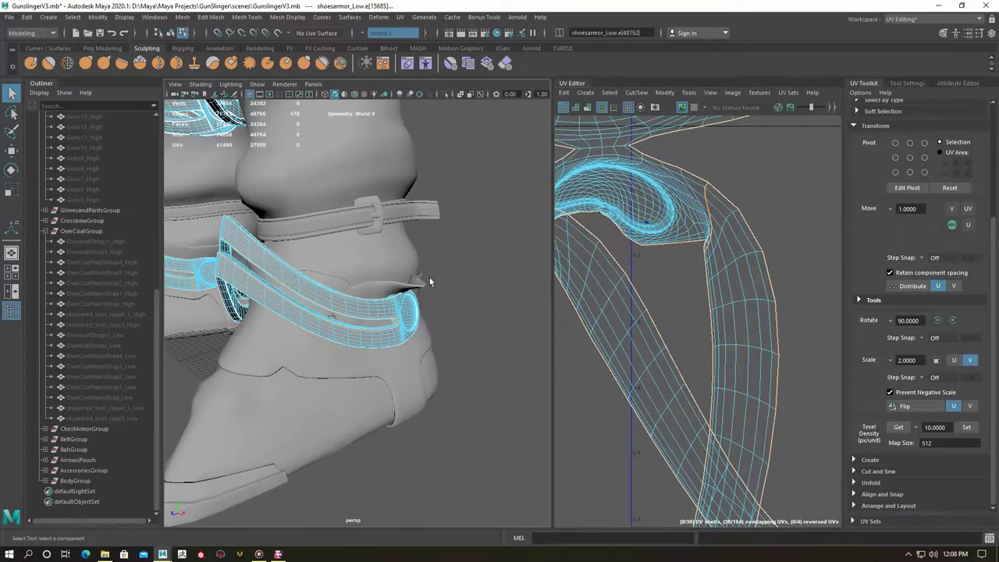
scroll(429, 281, down, 4)
Switch to face selection and select the whole strap shell.
right_click(668, 251)
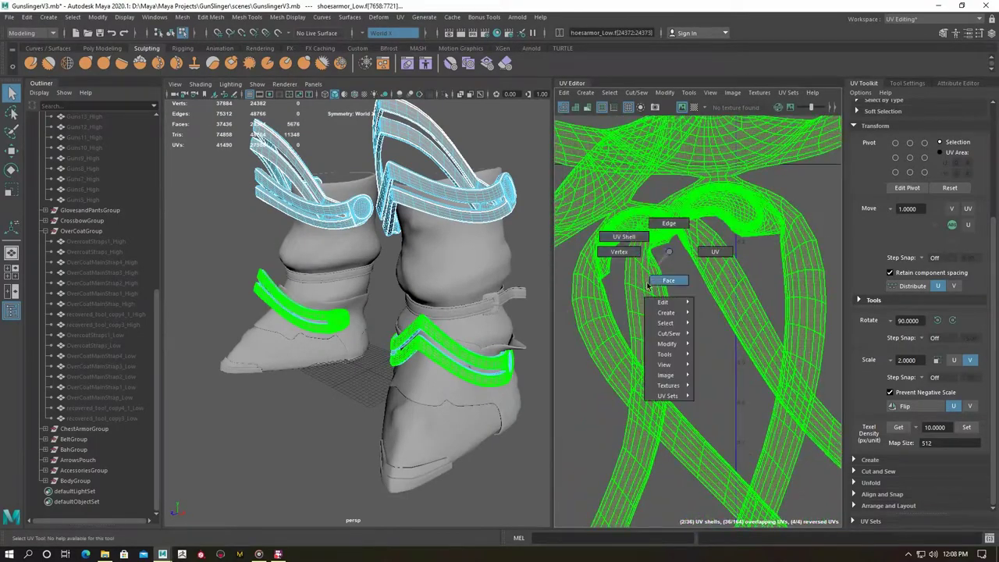
click(668, 280)
key(f)
key(ctrl+1)
mouse_move(369, 274)
alt+mouse_down()
mouse_move(398, 280)
mouse_move(450, 254)
alt+mouse_up()
key(ctrl+1)
scroll(317, 254, up, 2)
scroll(284, 273, up, 3)
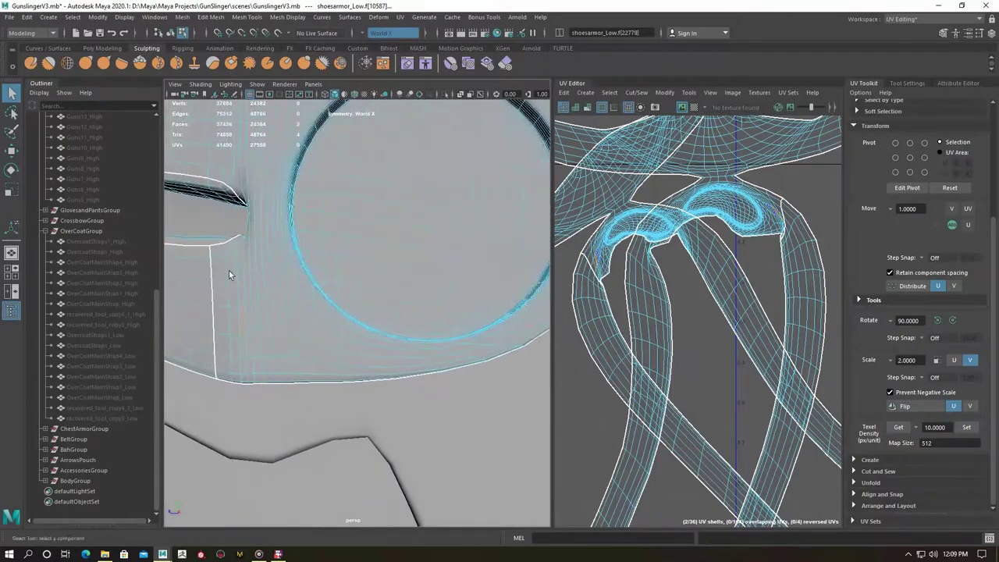
alt+drag(283, 273, 257, 323)
double_click(366, 375)
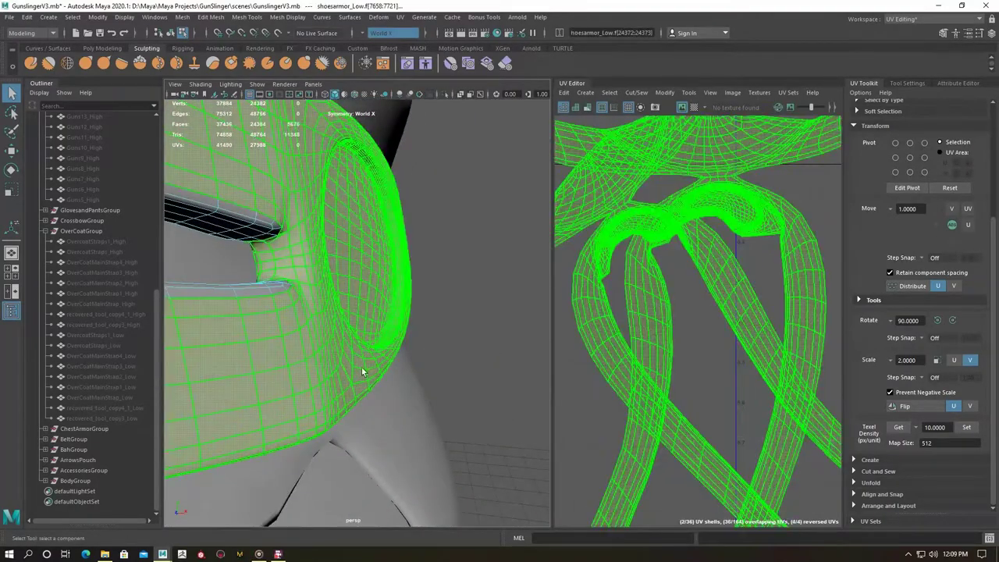
scroll(367, 375, up, 2)
Select the edges at the strap slot and unfold the newly cut strap UVs.
key(F10)
click(335, 252)
scroll(335, 252, up, 2)
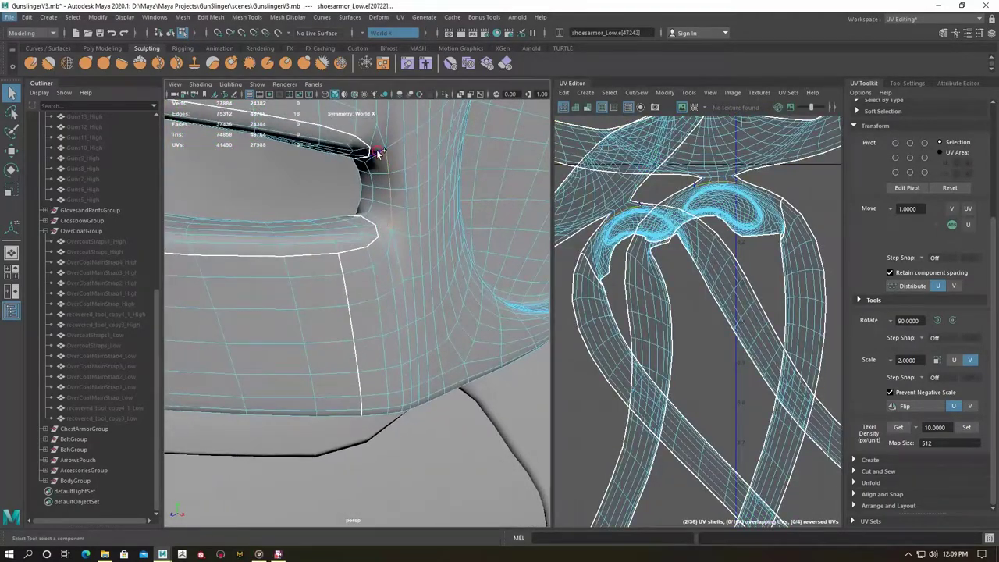
alt+drag(376, 153, 328, 234)
right_drag(669, 245, 669, 328)
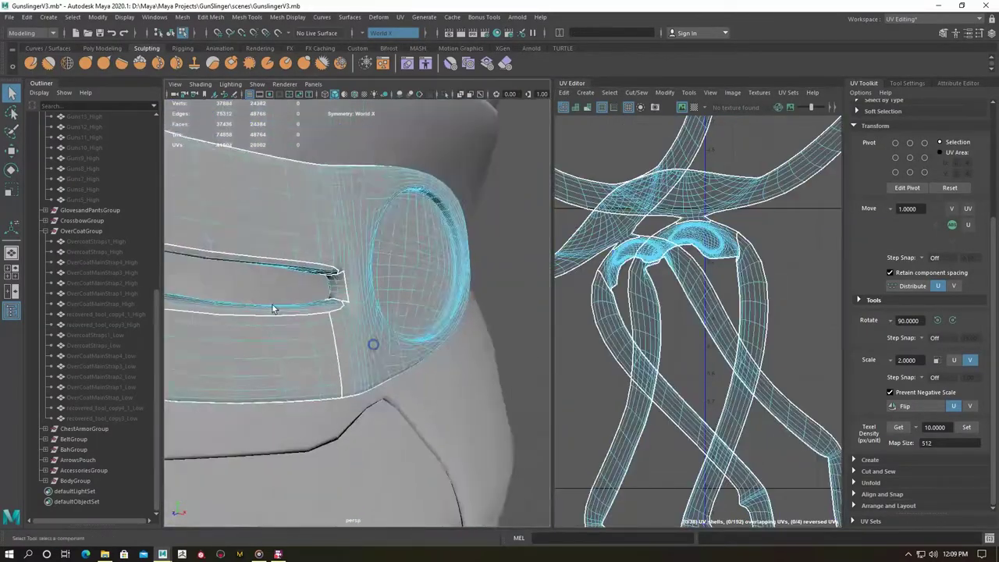
key(ctrl+F11)
mouse_move(272, 308)
alt+mouse_down()
mouse_move(343, 346)
mouse_move(300, 362)
alt+mouse_up()
key(ctrl+F10)
alt+drag(312, 234, 327, 196)
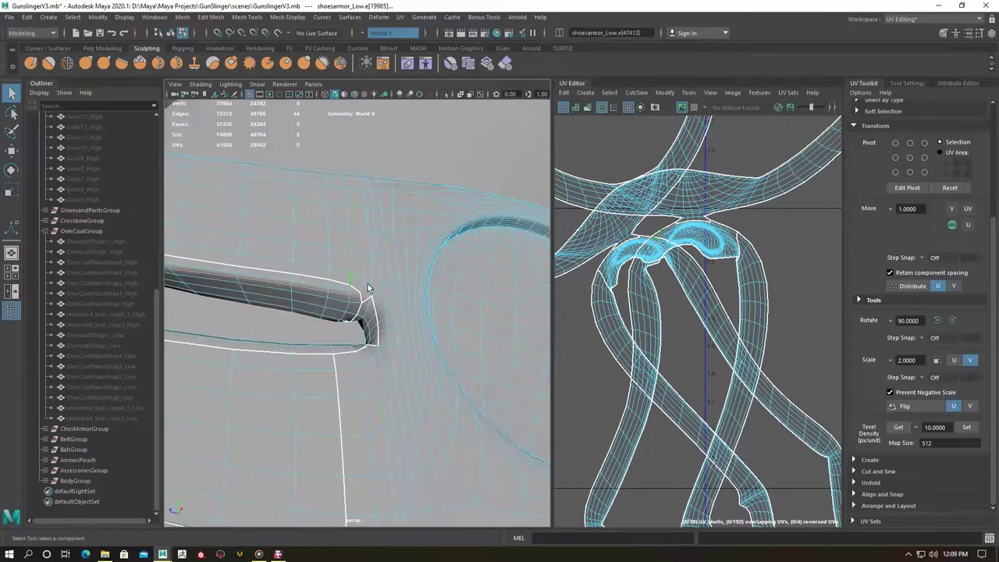
shift+right_drag(656, 262, 731, 260)
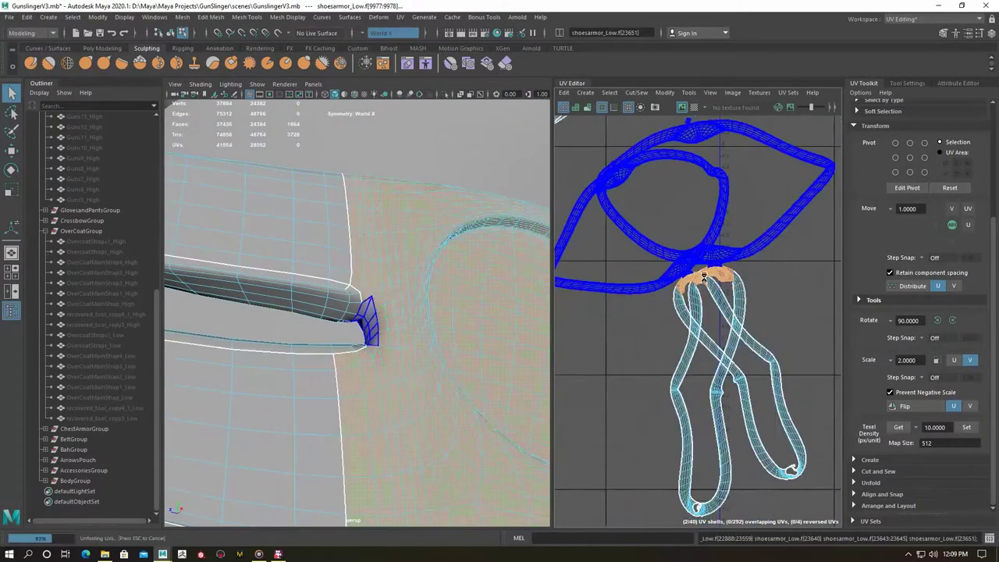
Frame the strap loop and unfold the selected strap shells.
scroll(680, 338, up, 3)
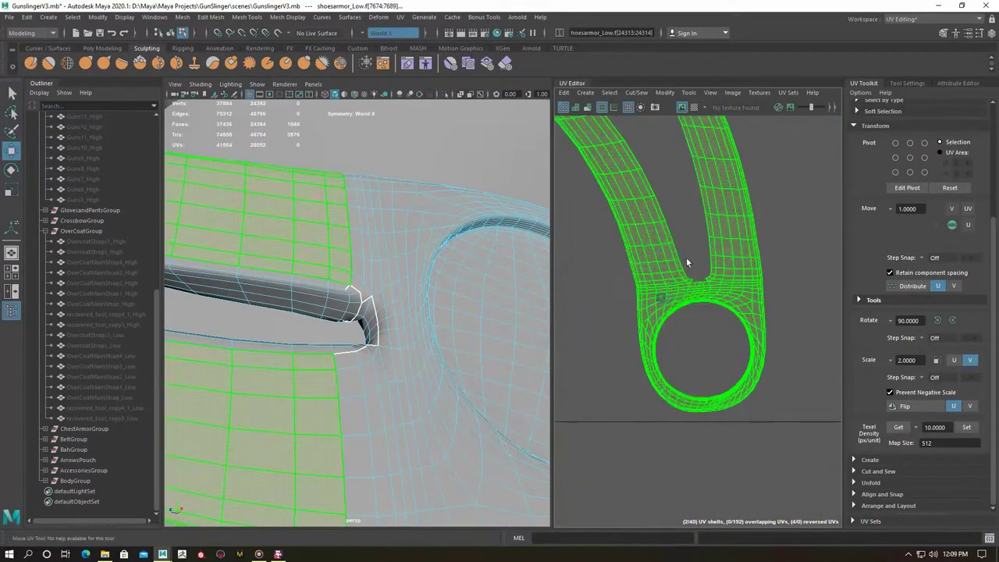
key(f)
scroll(713, 337, down, 2)
scroll(714, 337, up, 3)
scroll(714, 337, down, 1)
scroll(794, 305, down, 2)
shift+right_click(782, 258)
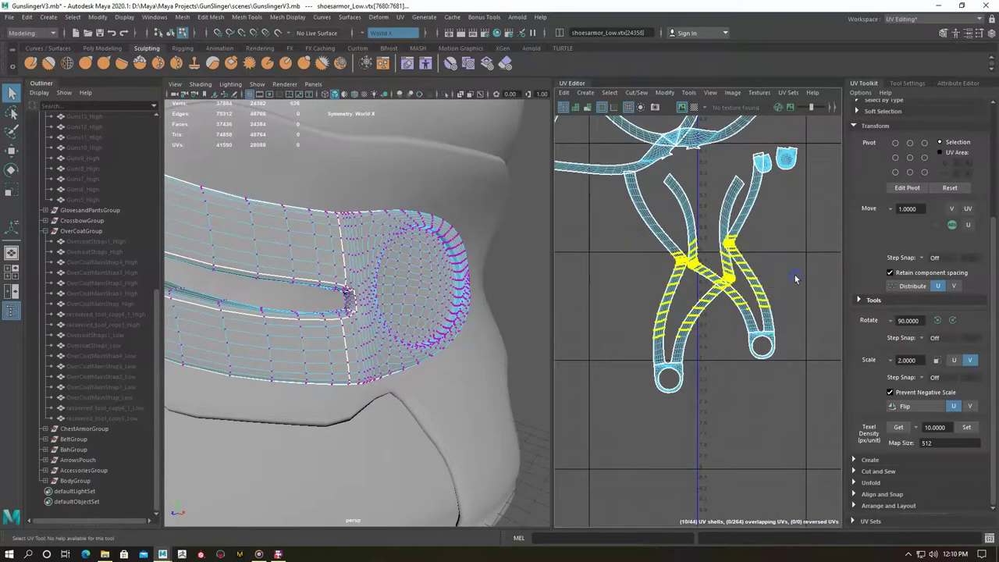
shift+right_drag(782, 260, 681, 261)
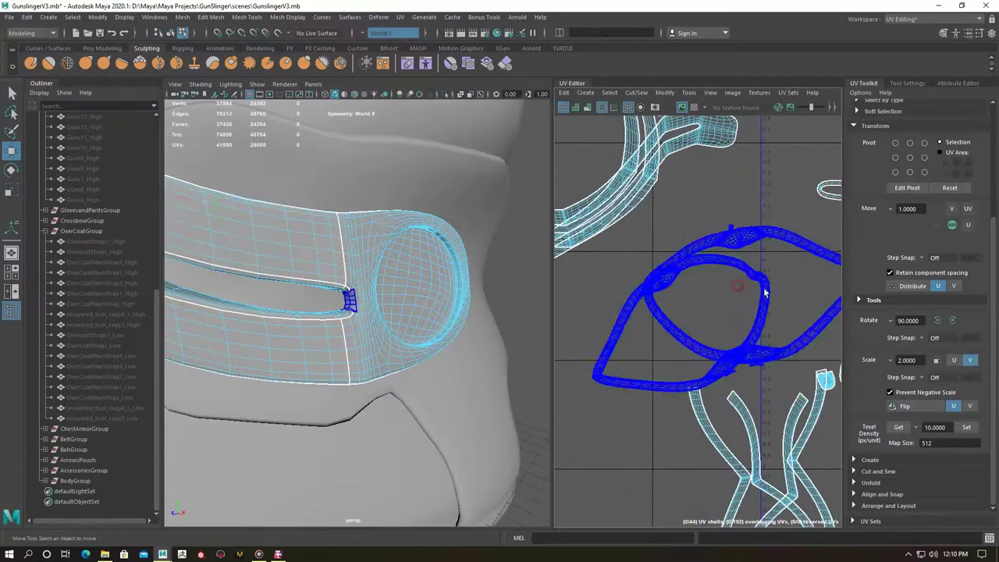
Move another strap shell down-left in the UV layout, then select and frame the slot's edge loop.
click(764, 285)
key(ctrl+1)
alt+drag(395, 303, 303, 286)
scroll(303, 286, up, 5)
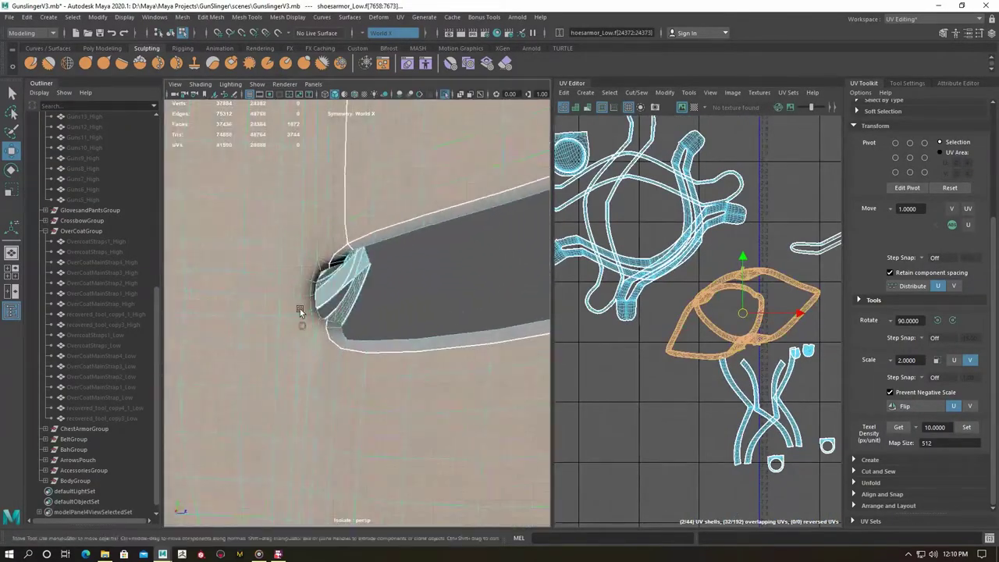
drag(721, 334, 622, 439)
right_drag(367, 266, 367, 234)
double_click(359, 375)
key(f)
key(F8)
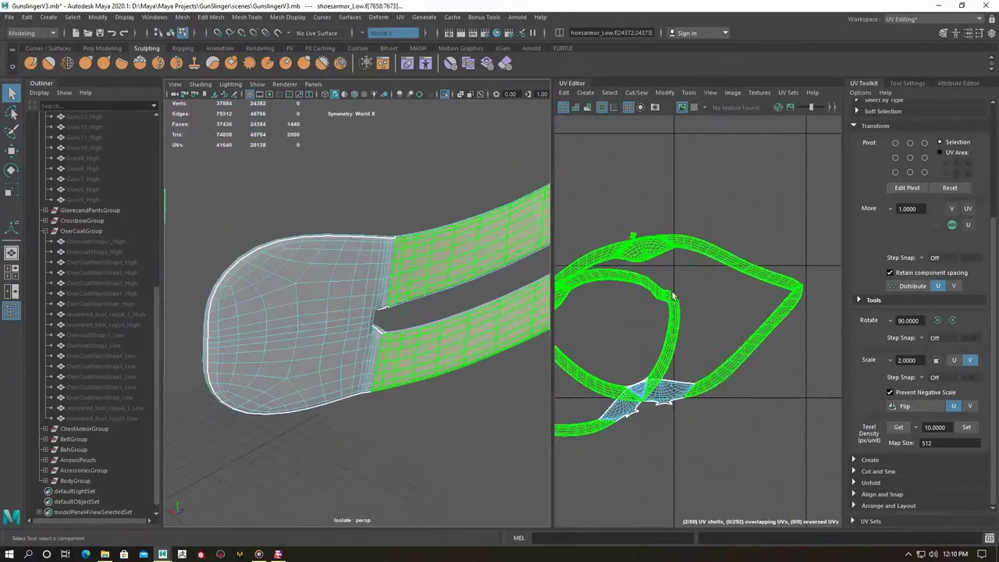
Select the whole strap UV shell and unfold it.
scroll(667, 339, up, 3)
scroll(760, 357, up, 3)
click(602, 289)
scroll(708, 289, down, 4)
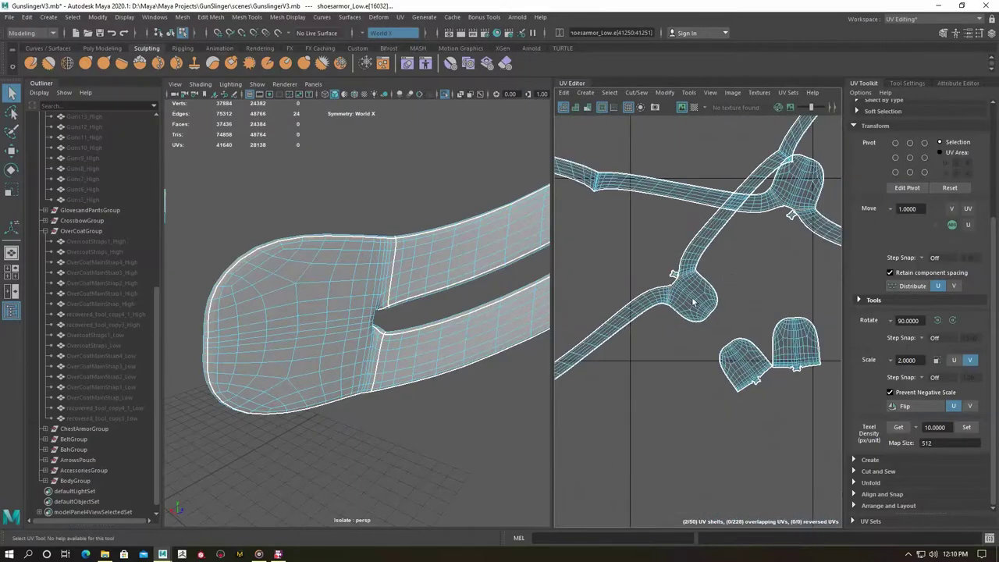
right_drag(639, 232, 640, 234)
scroll(720, 263, down, 2)
click(703, 279)
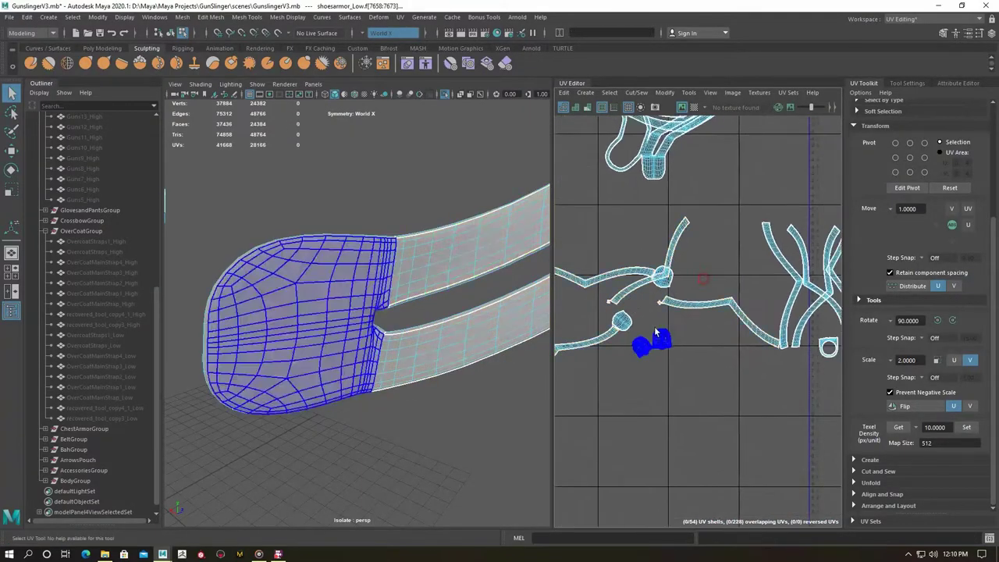
Cut the strap UVs along an edge loop and unfold the newly cut shells.
scroll(678, 287, up, 3)
scroll(647, 295, up, 3)
scroll(624, 300, up, 3)
click(621, 301)
double_click(622, 300)
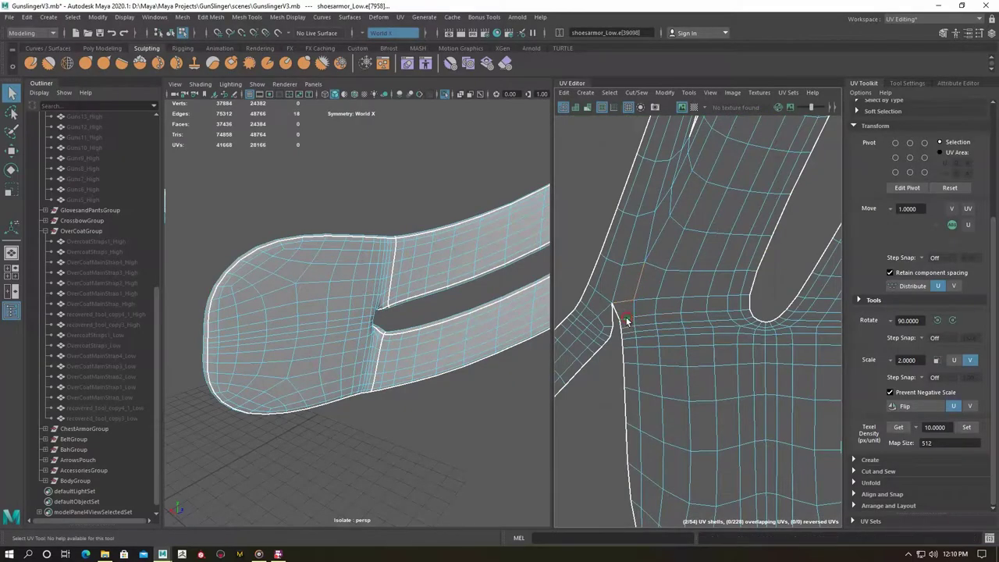
scroll(648, 304, down, 2)
scroll(703, 320, down, 2)
key(ctrl+x)
scroll(708, 333, up, 3)
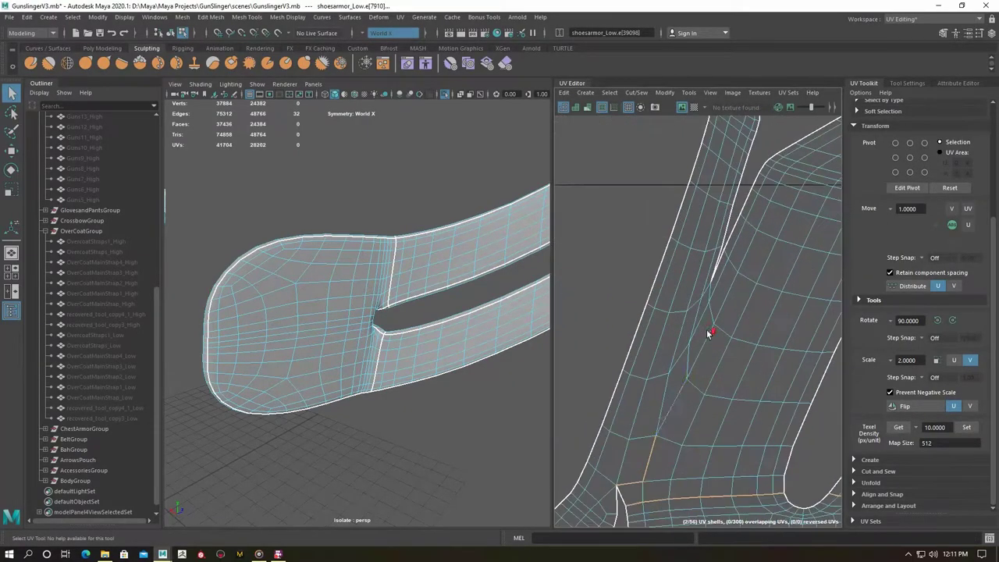
scroll(687, 390, down, 3)
shift+right_drag(562, 329, 395, 314)
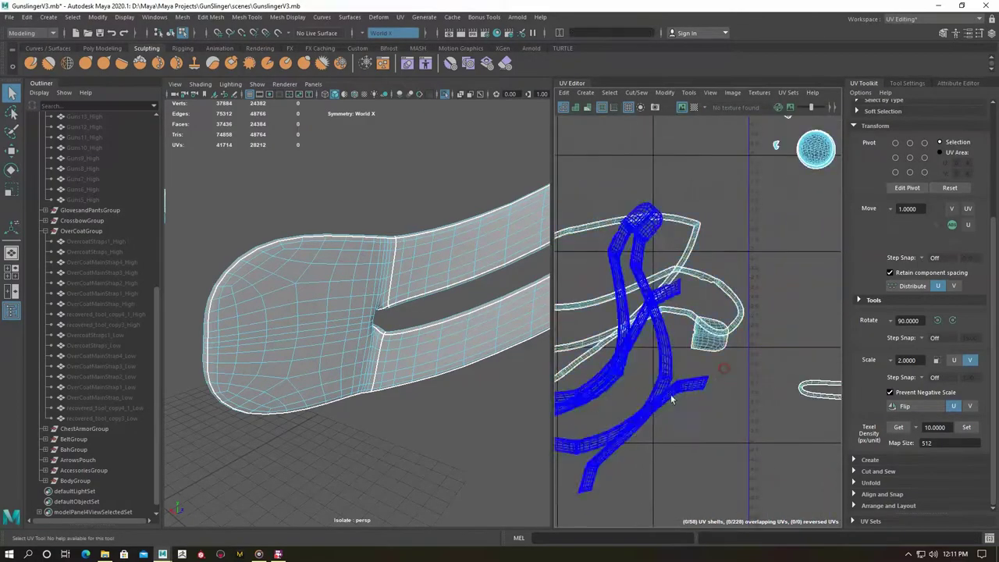
click(667, 380)
Select the strap shell and the large loop shell to work on them.
key(w)
scroll(668, 380, up, 5)
alt+middle_drag(755, 337, 727, 321)
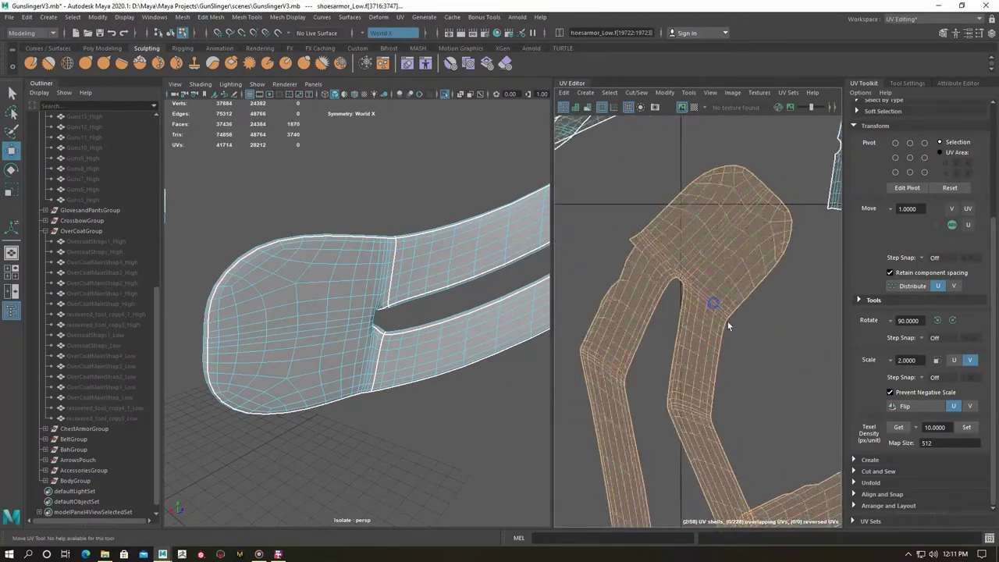
click(699, 293)
scroll(659, 265, down, 3)
double_click(660, 265)
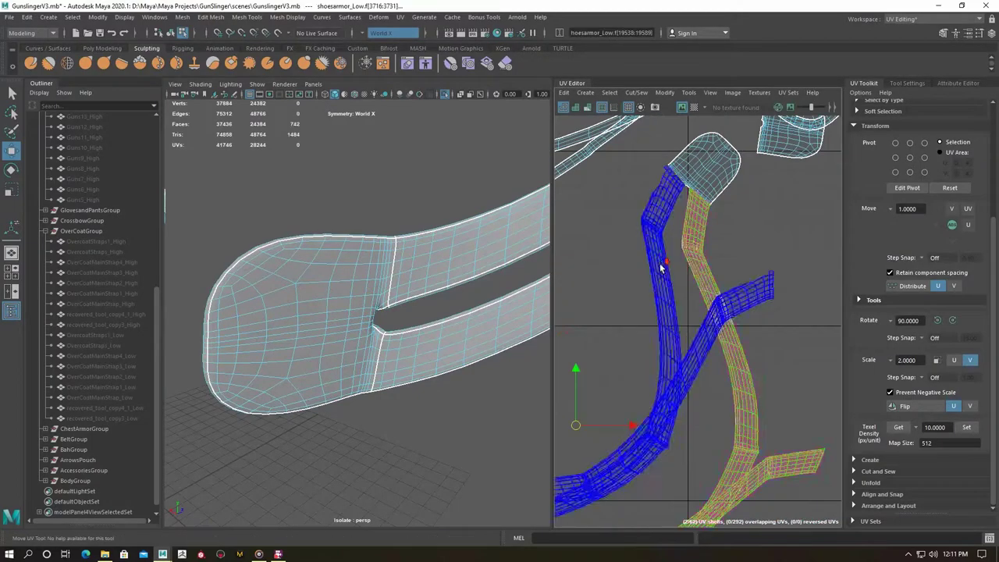
scroll(660, 263, down, 2)
shift+right_click(718, 230)
scroll(677, 238, down, 2)
scroll(702, 322, up, 1)
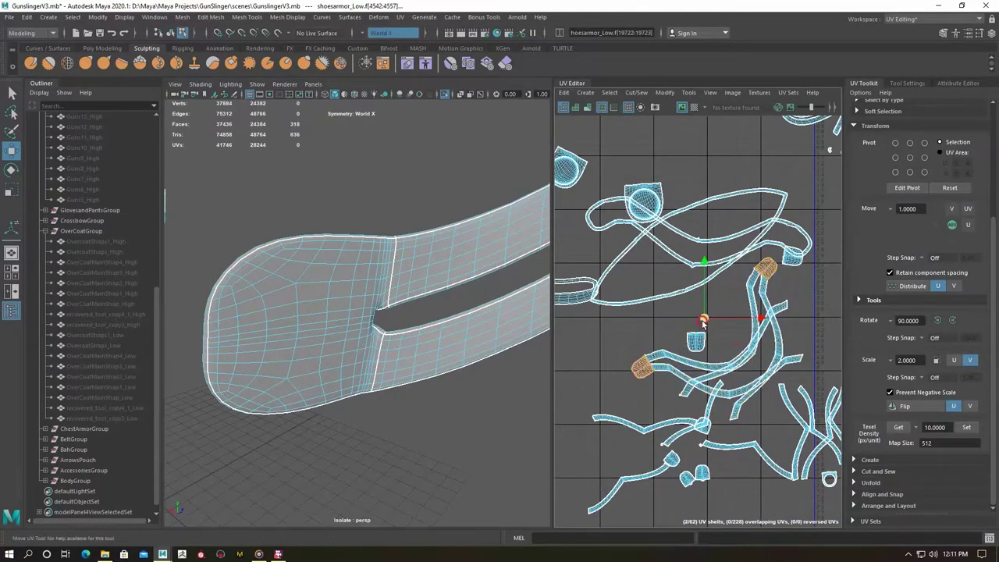
scroll(684, 362, down, 2)
double_click(759, 310)
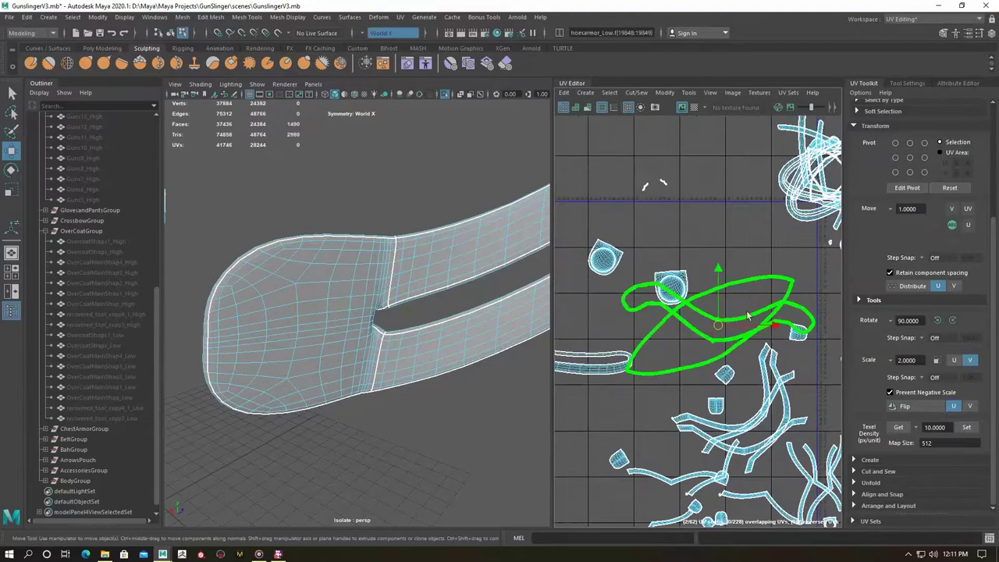
scroll(655, 283, up, 5)
scroll(646, 325, up, 1)
Select the crossing-strap loop pieces as whole UV shells and move them.
key(F10)
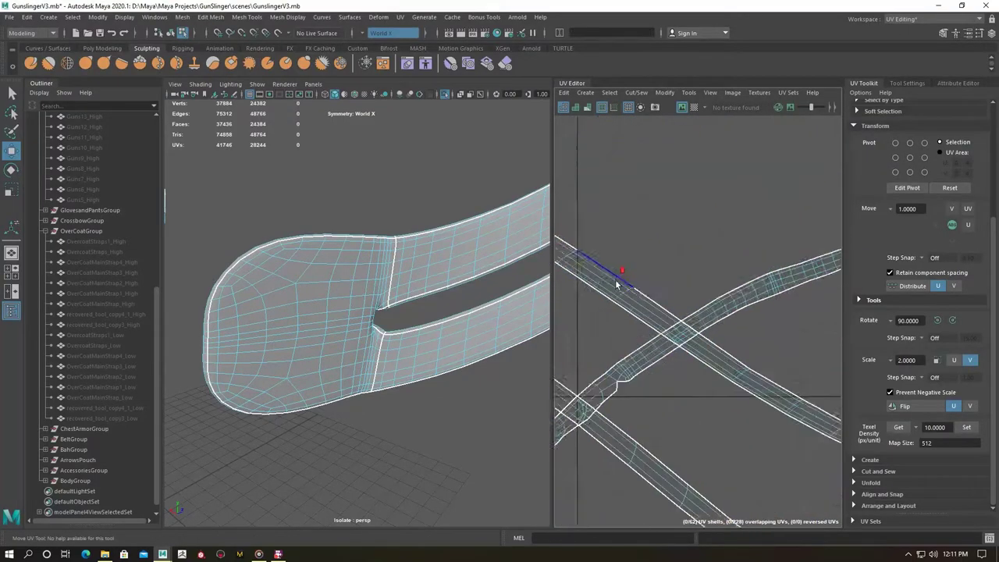
click(671, 332)
scroll(674, 323, down, 3)
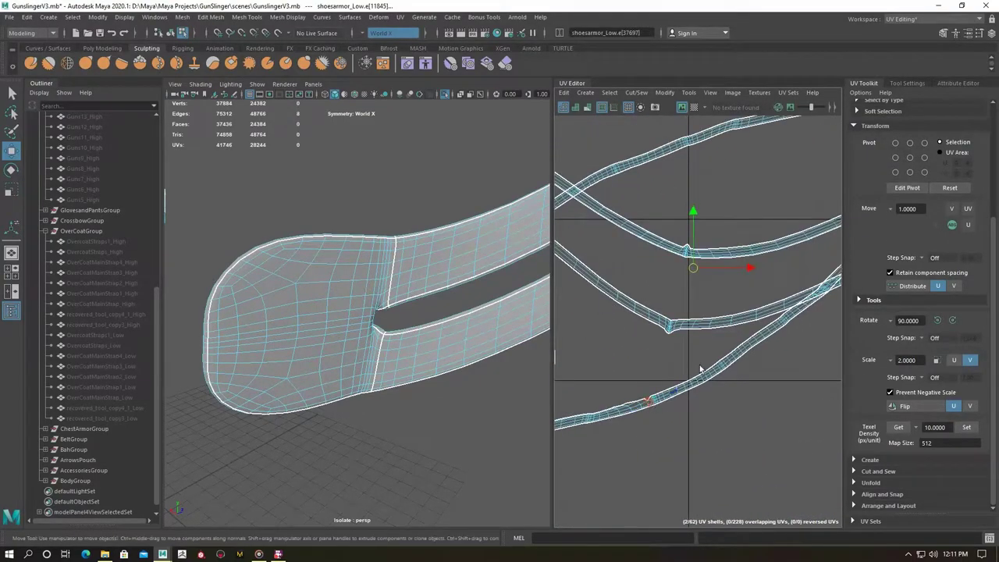
scroll(700, 368, down, 2)
right_drag(721, 313, 620, 275)
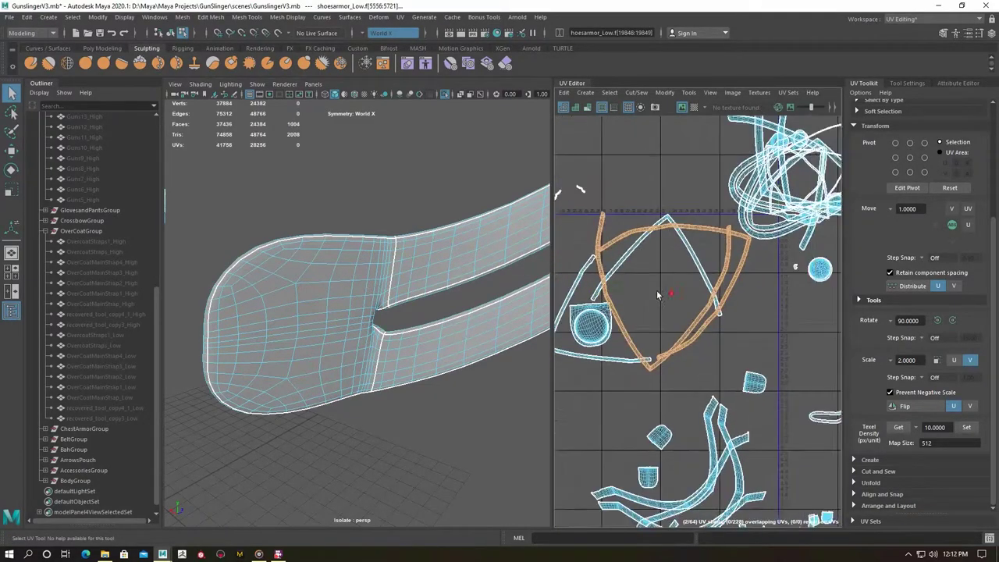
scroll(702, 297, down, 3)
key(w)
scroll(679, 234, up, 5)
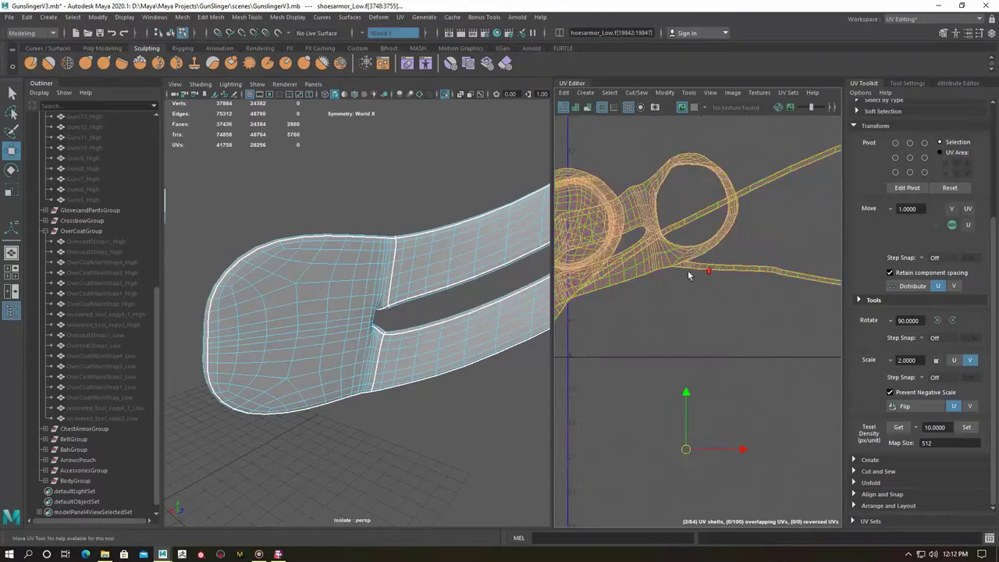
scroll(687, 270, down, 3)
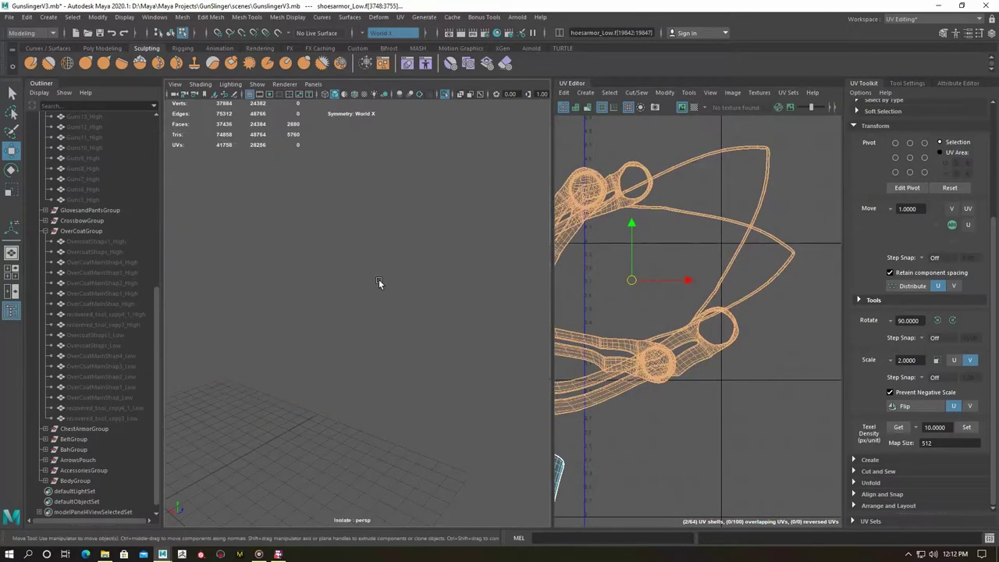
scroll(388, 306, up, 5)
Unfold the remaining strap shell near the ring, then select all shoe armour UV shells.
double_click(304, 297)
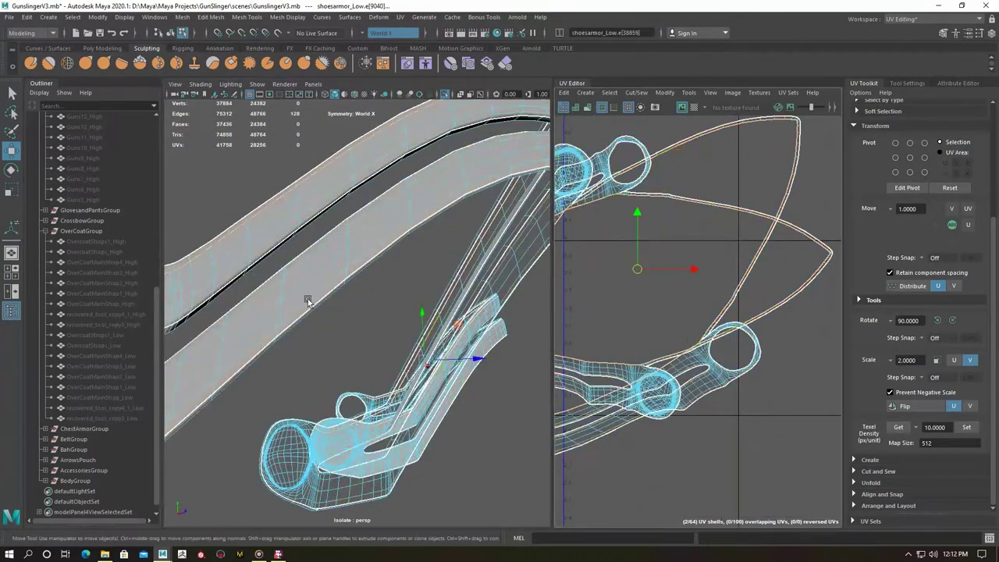
scroll(339, 334, down, 3)
scroll(338, 334, up, 3)
shift+right_drag(664, 223, 652, 286)
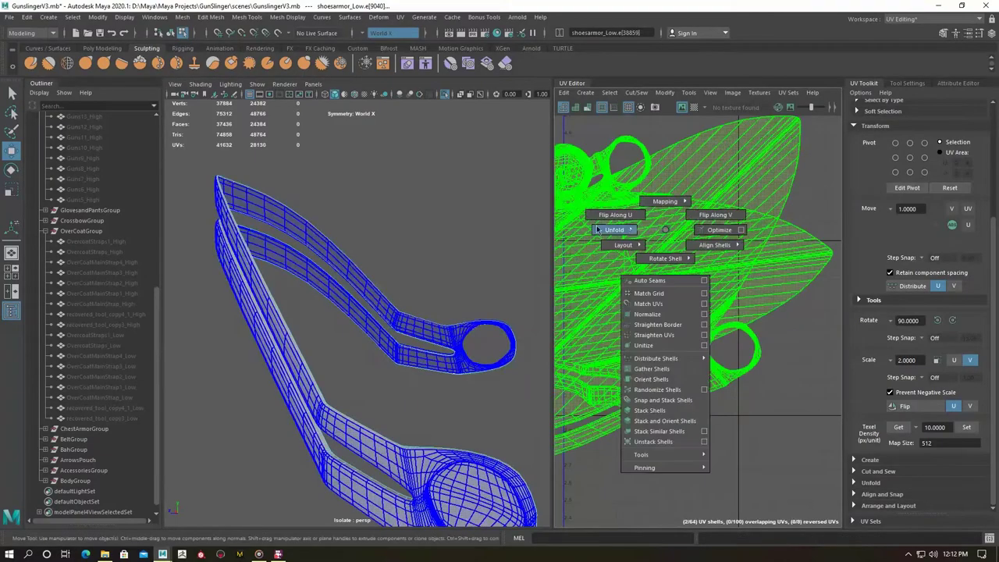
scroll(651, 286, up, 3)
right_drag(647, 302, 668, 236)
scroll(658, 292, down, 3)
scroll(725, 339, up, 3)
scroll(686, 297, up, 1)
click(681, 274)
scroll(657, 306, down, 3)
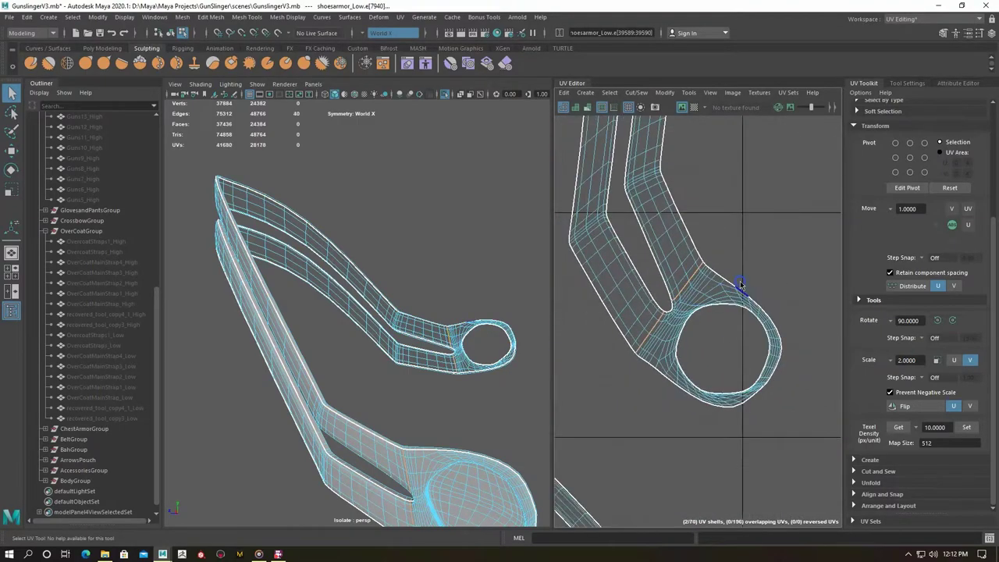
scroll(742, 284, down, 3)
click(632, 223)
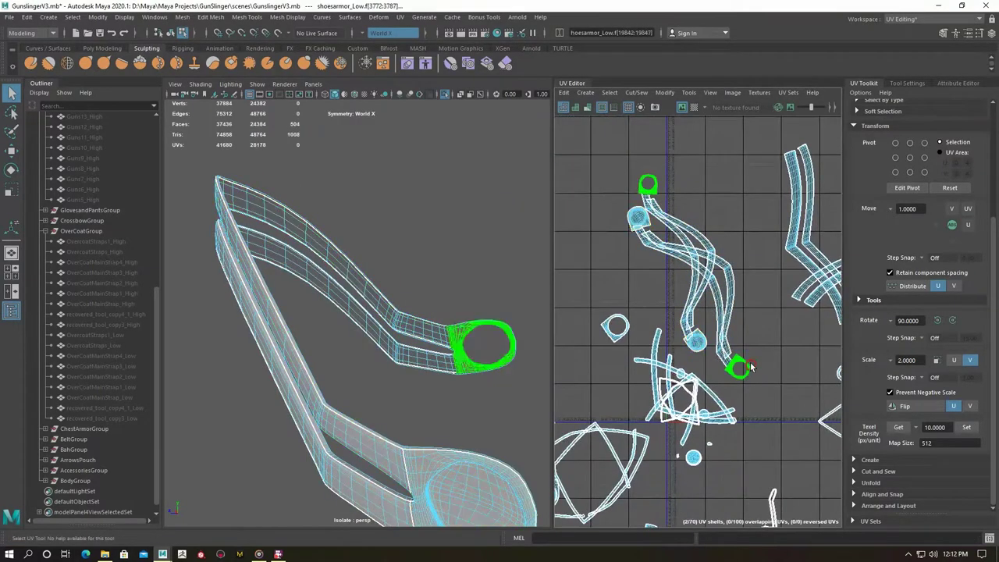
Frame the shoe armour in the viewport and inspect both boots.
key(a)
key(ctrl+a)
key(f)
alt+middle_drag(386, 331, 334, 299)
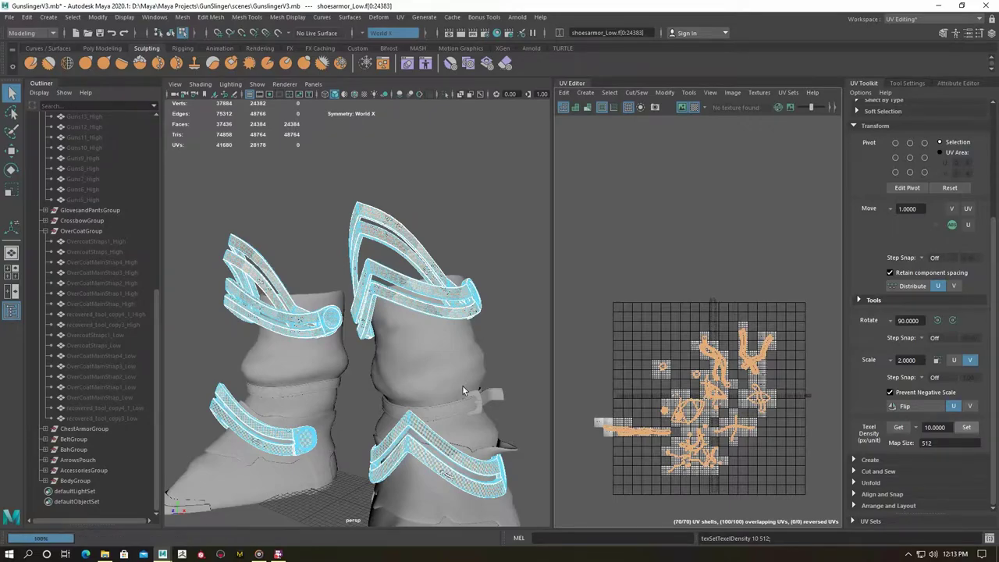
key(f)
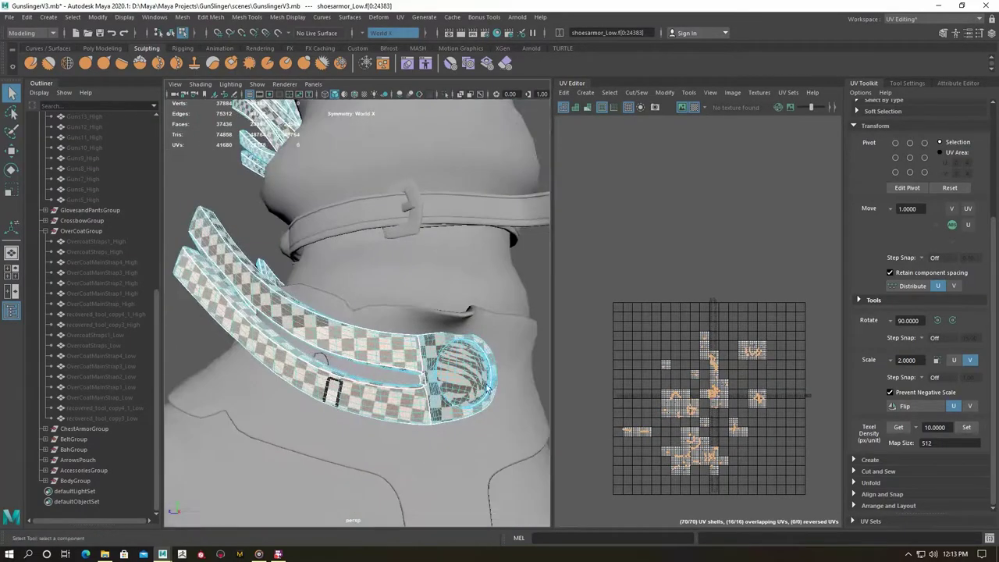
right_drag(328, 348, 383, 250)
key(f)
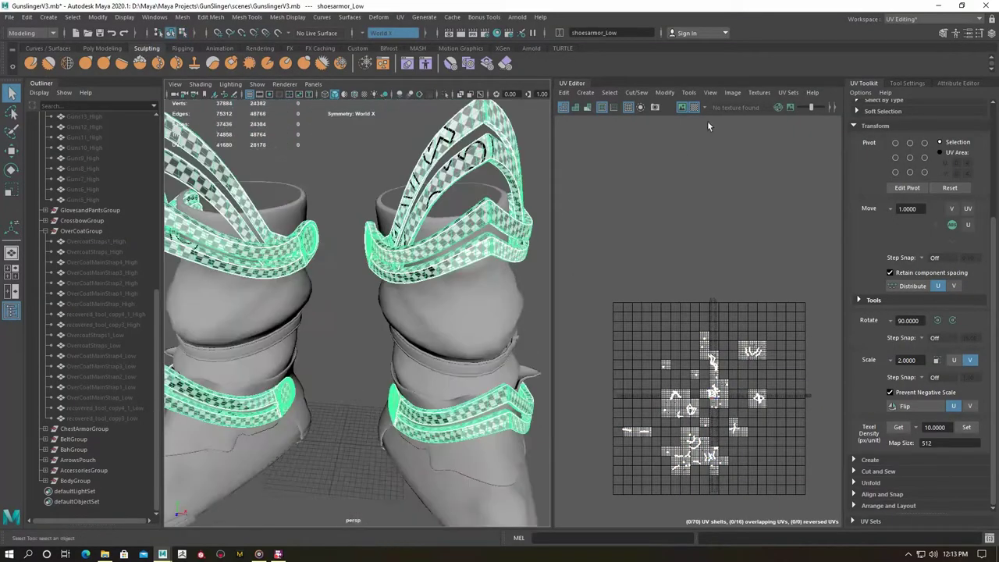
Hide the shoe armour and isolate the leg mesh extract3_Low.
key(ctrl+h)
click(411, 273)
key(f)
key(ctrl+1)
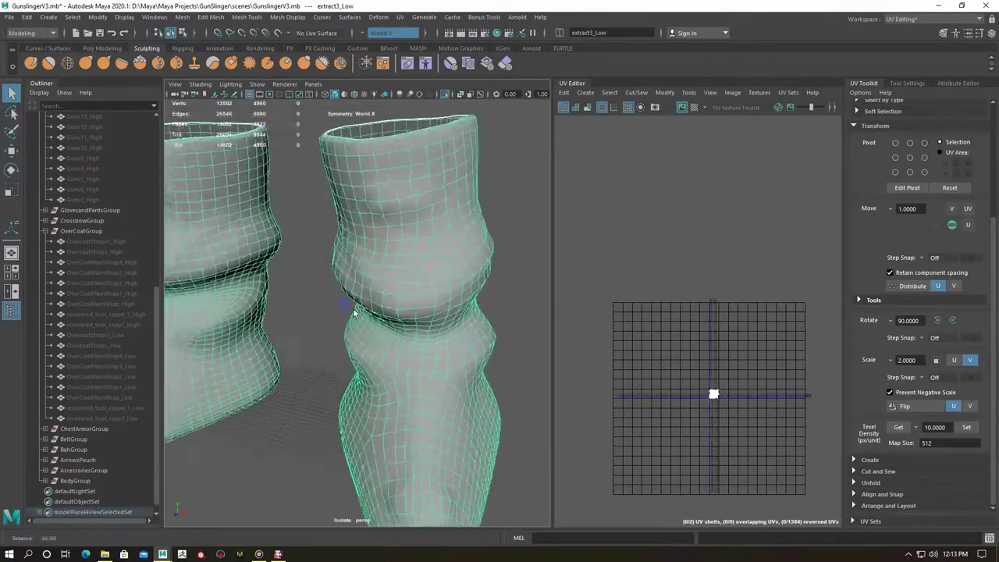
Switch the leg mesh to edge selection and orbit around it to inspect its seams.
right_click(429, 265)
click(428, 235)
double_click(424, 209)
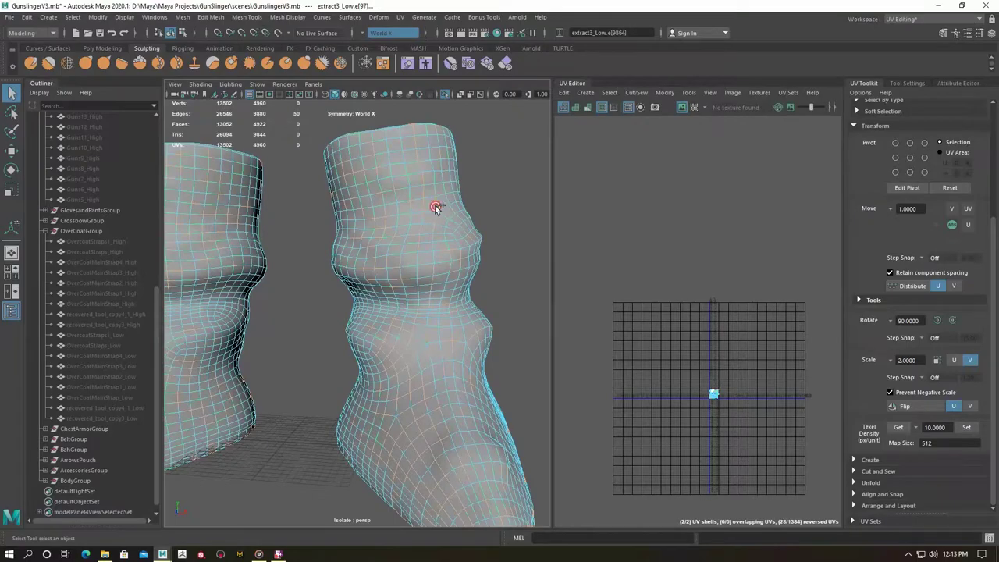
alt+drag(471, 369, 427, 311)
alt+drag(428, 263, 397, 214)
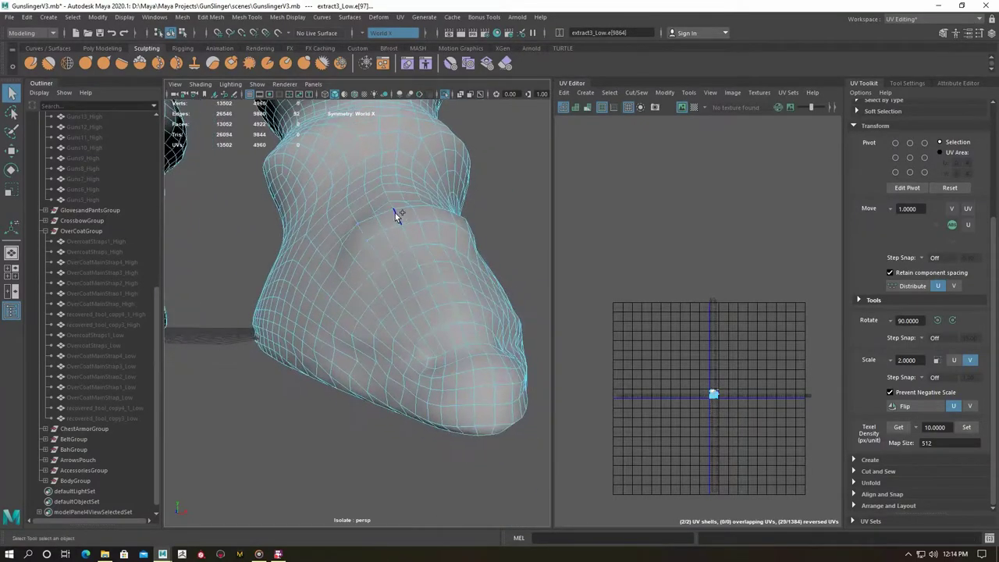
mouse_move(439, 389)
alt+mouse_down()
mouse_move(382, 181)
mouse_move(439, 276)
mouse_move(404, 255)
alt+mouse_up()
key(ctrl+z)
mouse_move(349, 270)
alt+mouse_down()
mouse_move(511, 238)
mouse_move(297, 275)
alt+mouse_up()
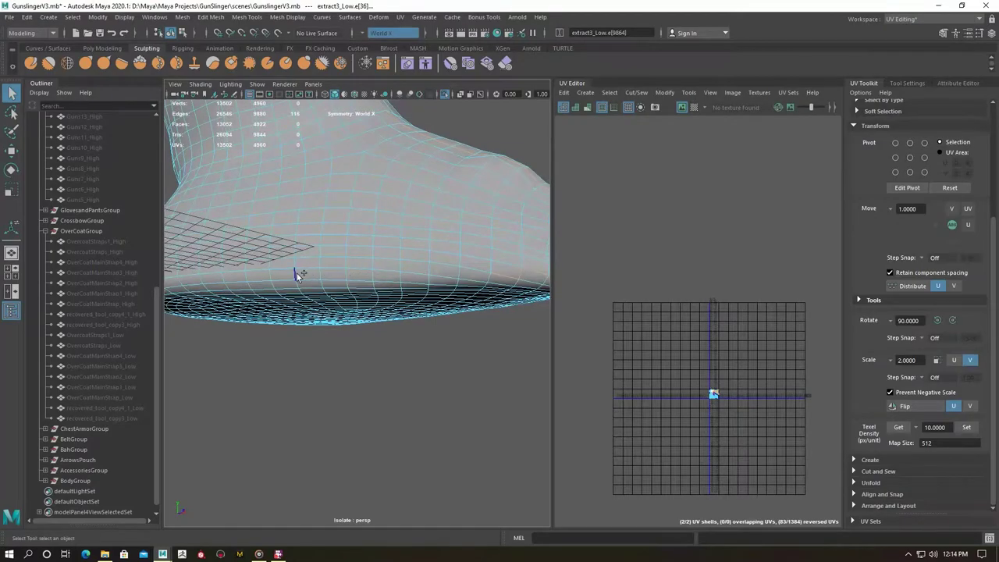
mouse_move(217, 264)
alt+mouse_down()
mouse_move(330, 267)
mouse_move(430, 335)
mouse_move(339, 316)
mouse_move(301, 299)
mouse_move(334, 305)
mouse_move(305, 286)
alt+mouse_up()
mouse_move(247, 277)
alt+mouse_down()
mouse_move(270, 292)
mouse_move(455, 265)
alt+mouse_up()
alt+drag(361, 284, 404, 263)
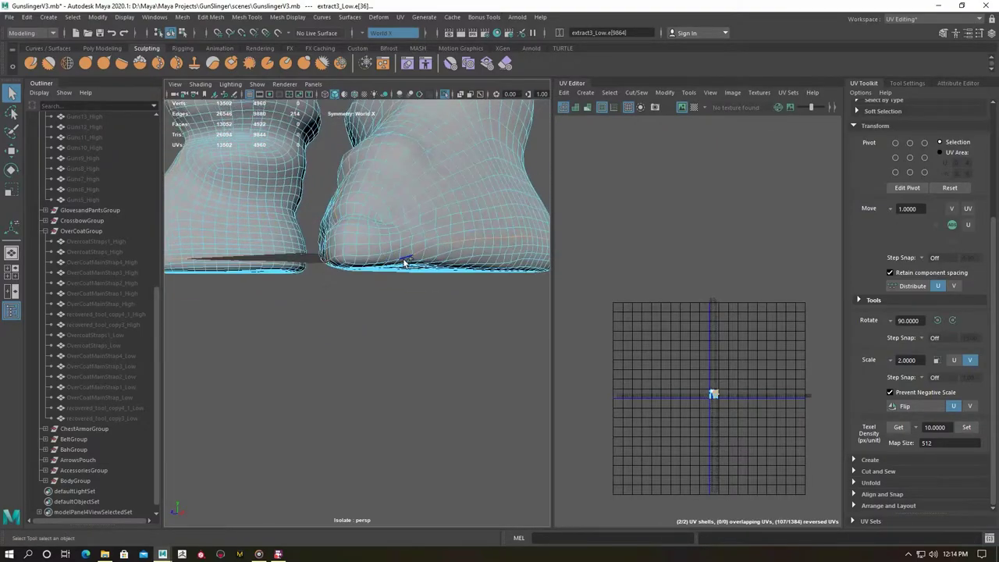
scroll(349, 265, down, 5)
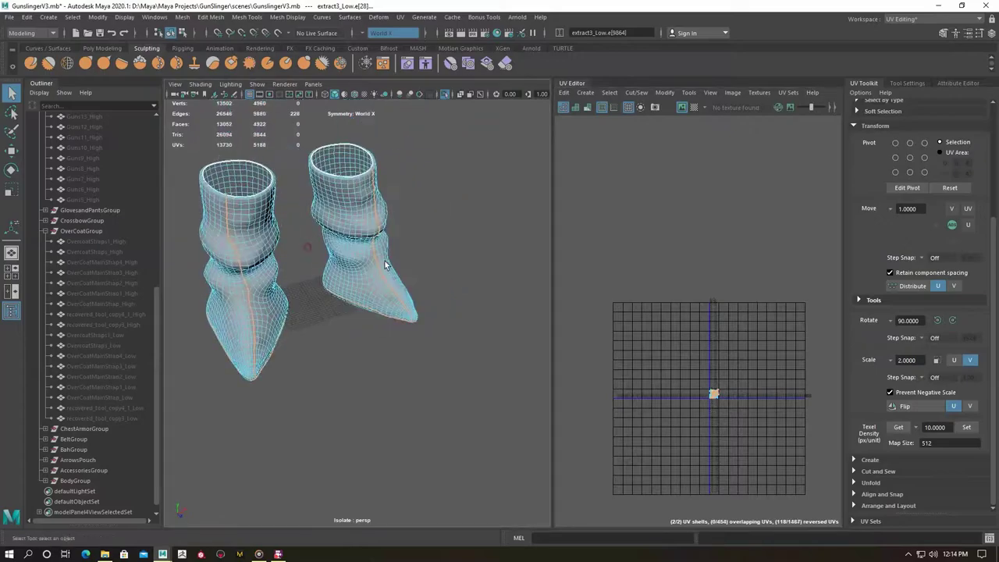
Unfold the whole extract3_Low leg mesh UVs.
key(F8)
shift+right_drag(741, 310, 444, 308)
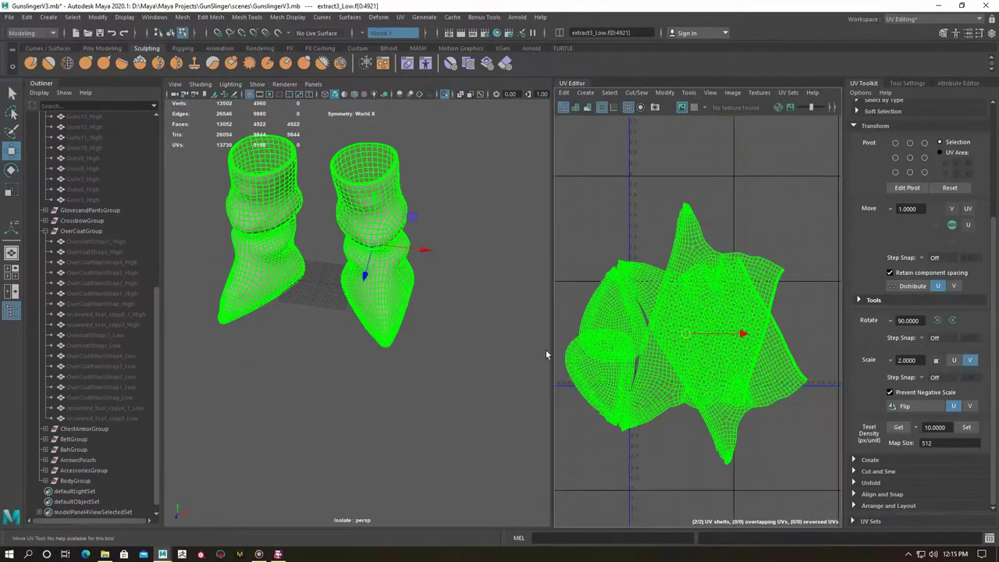
scroll(533, 354, up, 5)
key(F10)
alt+drag(361, 207, 437, 210)
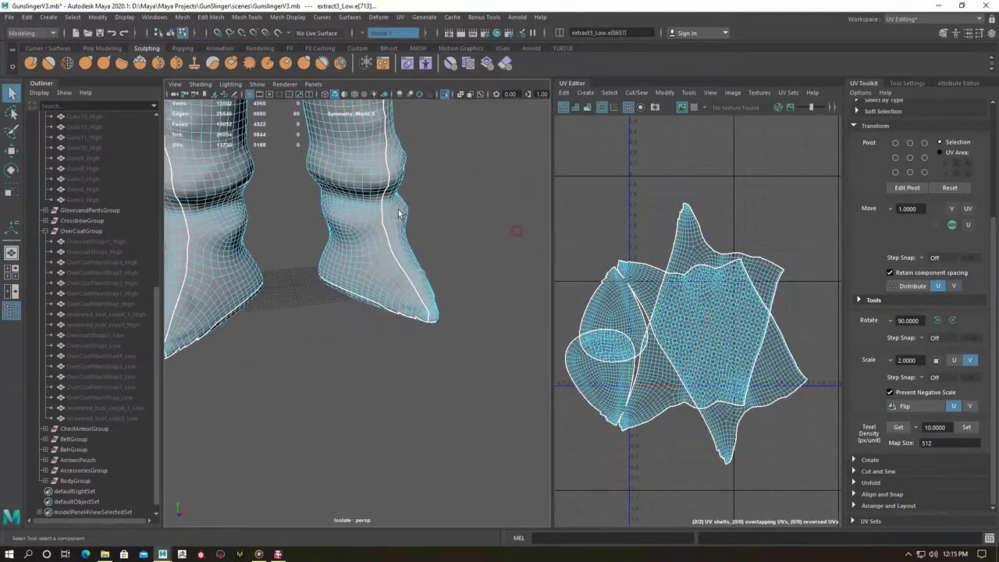
shift+right_click(687, 234)
mouse_move(377, 202)
alt+mouse_down()
mouse_move(356, 290)
mouse_move(431, 290)
mouse_move(461, 323)
alt+mouse_up()
key(F8)
key(F10)
Pick a seam edge and select a face shell of the boot.
click(413, 278)
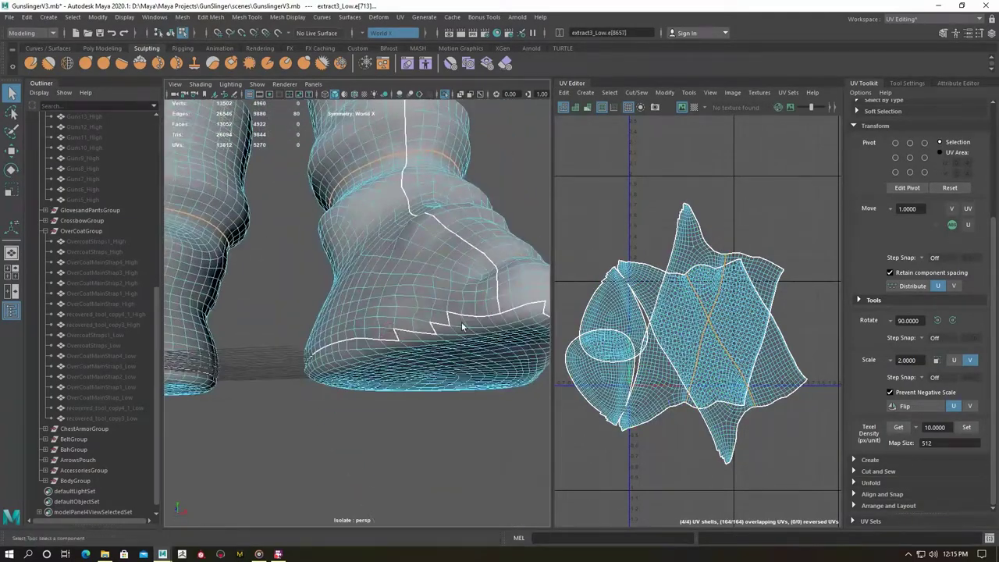
right_drag(369, 246, 369, 273)
click(404, 263)
alt+drag(403, 263, 315, 312)
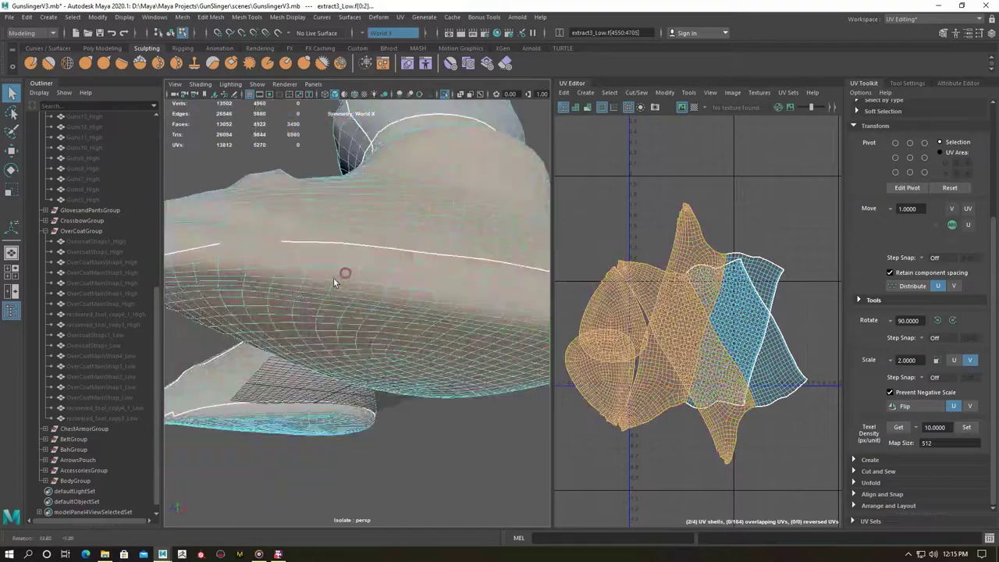
mouse_move(251, 320)
alt+mouse_down()
mouse_move(345, 323)
mouse_move(308, 323)
mouse_move(375, 340)
alt+mouse_up()
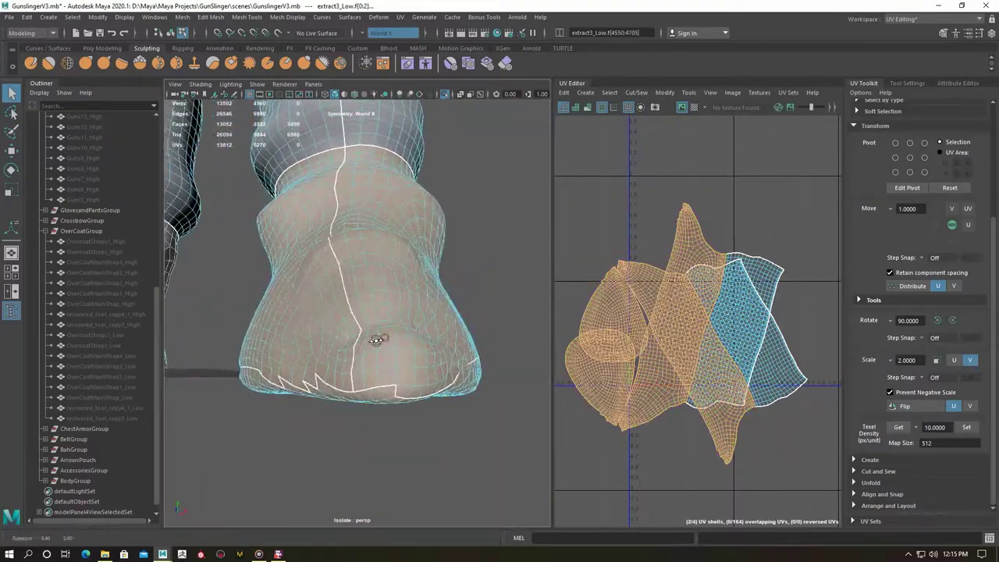
shift+right_click(633, 292)
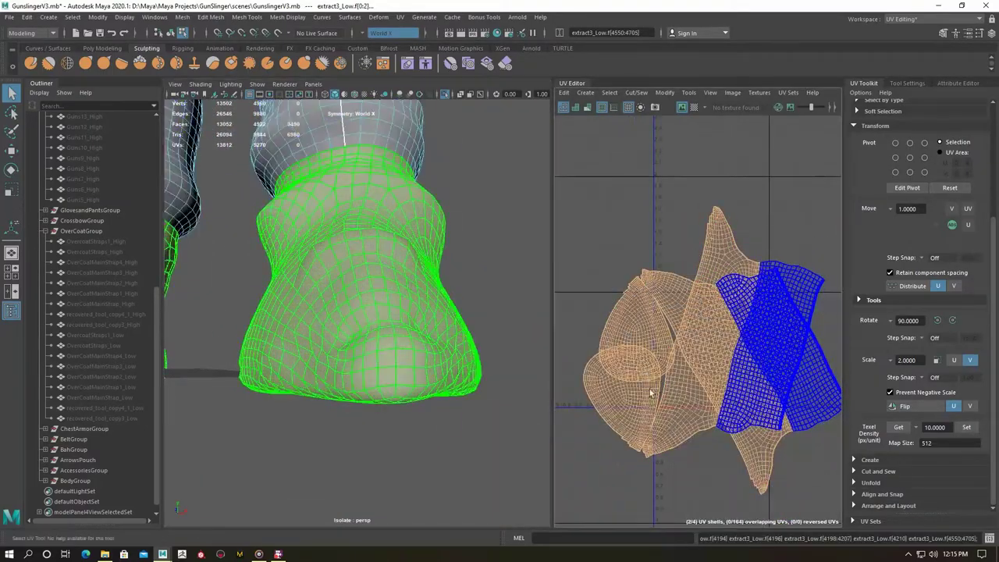
Unfold the selected boot UV shells so they sit without overlaps.
scroll(646, 379, up, 5)
click(708, 352)
alt+drag(351, 312, 412, 334)
scroll(686, 312, down, 5)
right_drag(554, 241, 554, 231)
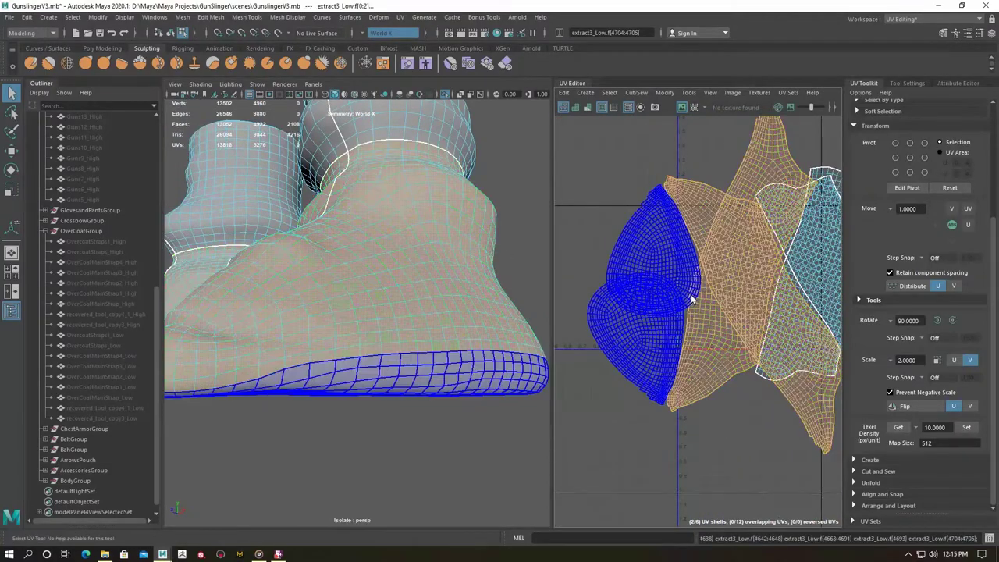
right_click(546, 291)
mouse_move(406, 234)
alt+right_down()
mouse_move(371, 268)
mouse_move(371, 305)
alt+right_up()
Hide the finished extract3_Low boot mesh.
mouse_move(374, 266)
alt+mouse_down()
mouse_move(404, 286)
mouse_move(372, 281)
alt+mouse_up()
click(403, 301)
key(ctrl+h)
click(366, 340)
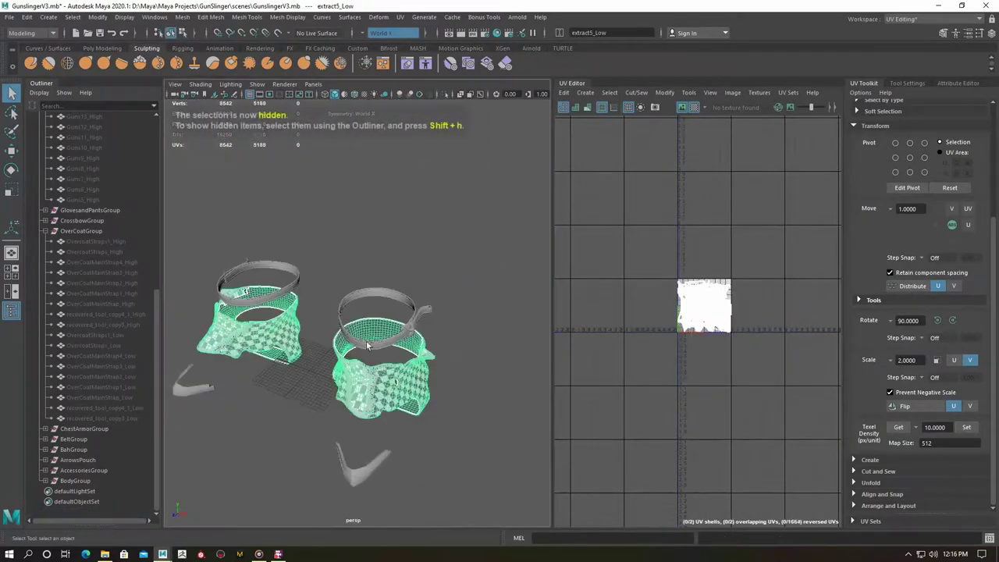
Select seam edge loops along the shoesbelt_Low strap and its buckle.
alt+right_drag(366, 341, 422, 351)
alt+drag(351, 312, 296, 270)
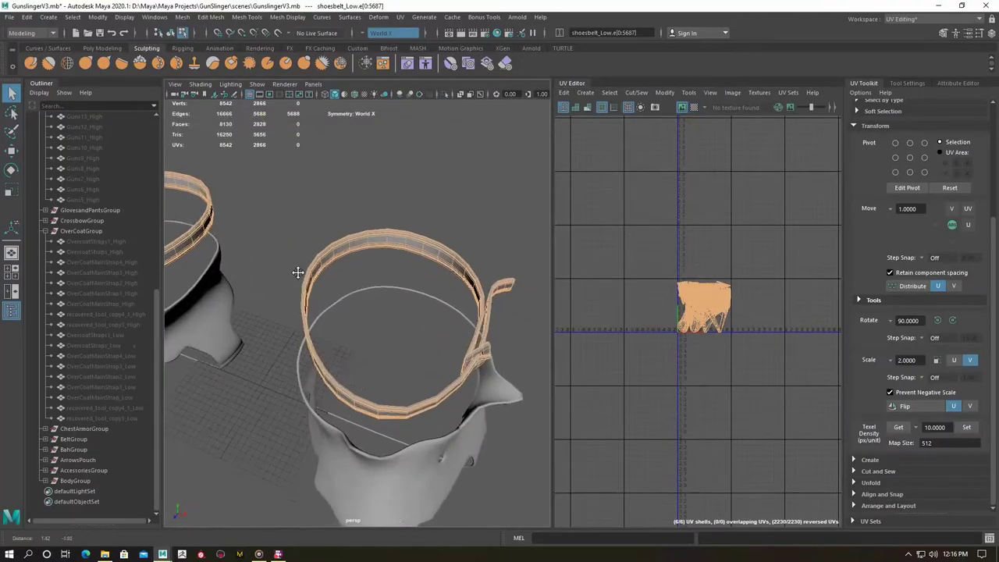
scroll(296, 270, up, 5)
scroll(368, 359, up, 5)
double_click(369, 359)
alt+drag(368, 359, 312, 297)
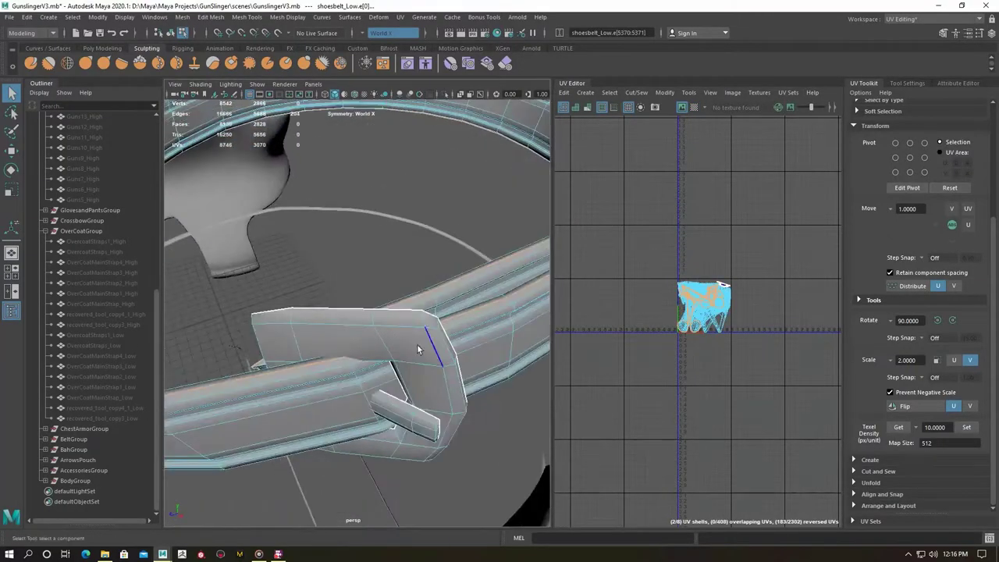
scroll(312, 297, up, 3)
click(326, 241)
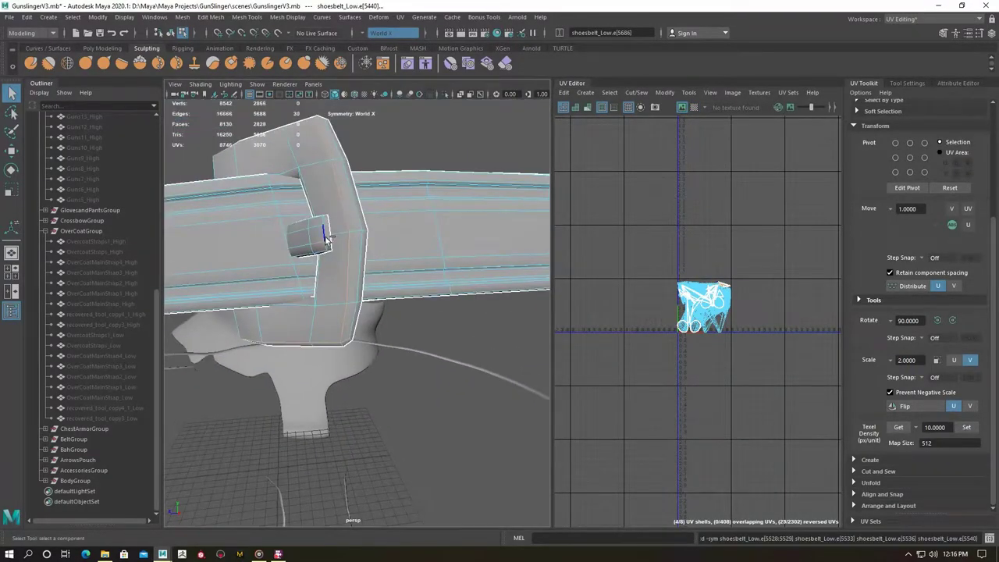
alt+drag(326, 240, 326, 257)
Isolate the small buckle piece and unfold its UVs.
click(366, 355)
key(ctrl+1)
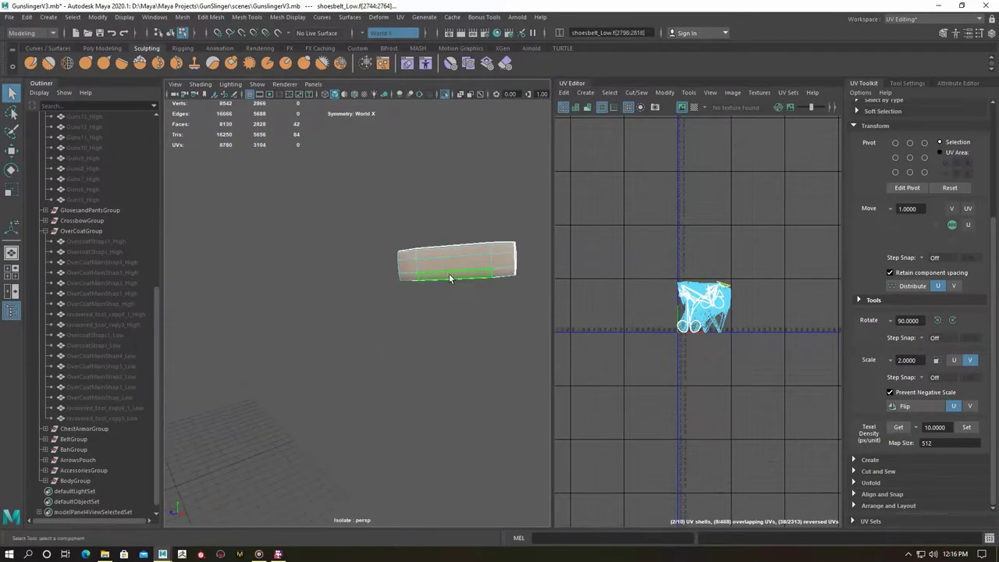
mouse_move(390, 333)
alt+mouse_down()
mouse_move(424, 294)
mouse_move(367, 276)
mouse_move(281, 274)
alt+mouse_up()
shift+right_drag(673, 295, 673, 293)
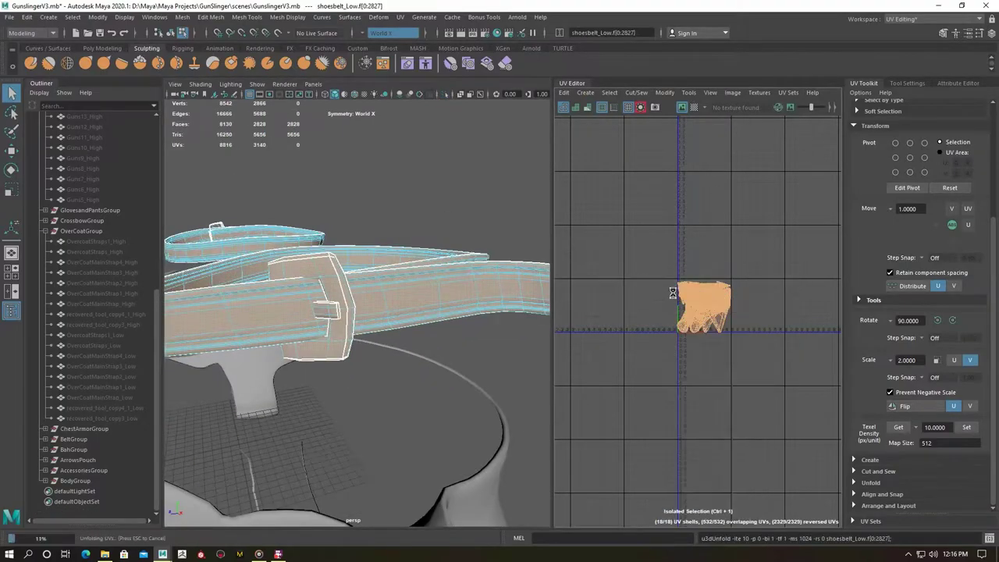
key(F8)
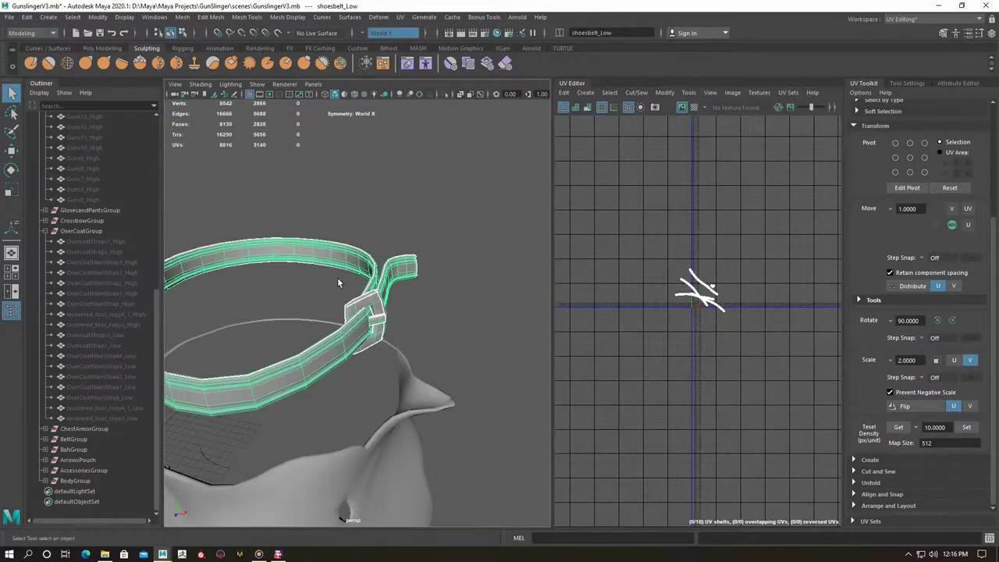
Select the shoe cuff mesh and switch it to edge selection.
click(337, 277)
right_drag(367, 279, 334, 316)
alt+drag(335, 316, 215, 324)
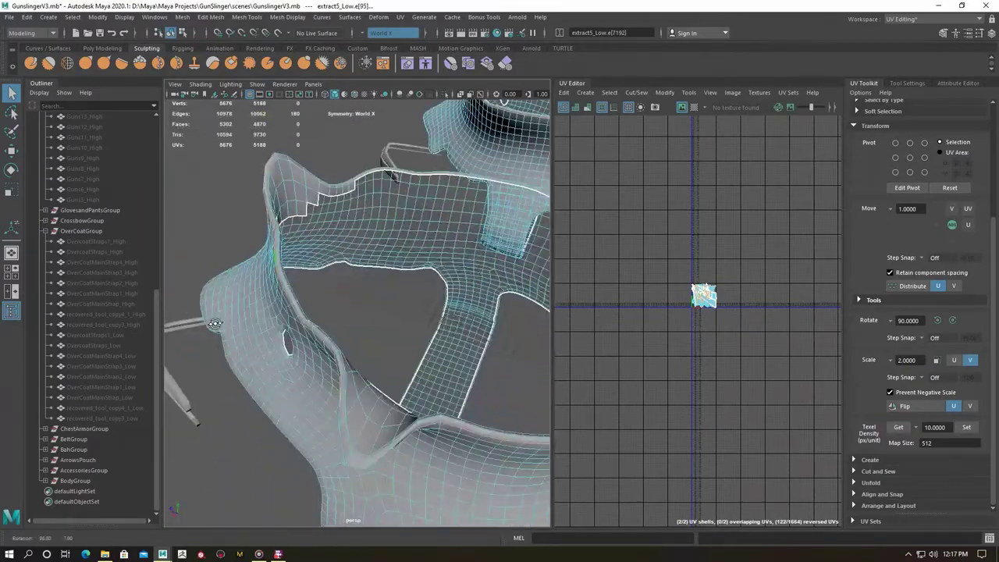
Cut seams on the extract5_Low shoe cuff and unfold its UVs.
key(f)
scroll(333, 332, up, 5)
click(283, 282)
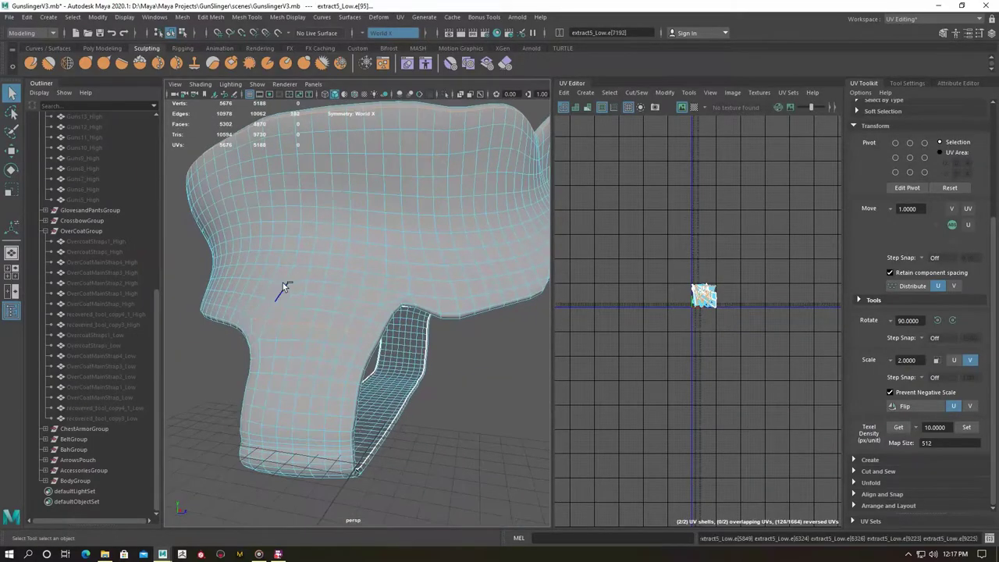
alt+drag(282, 282, 293, 358)
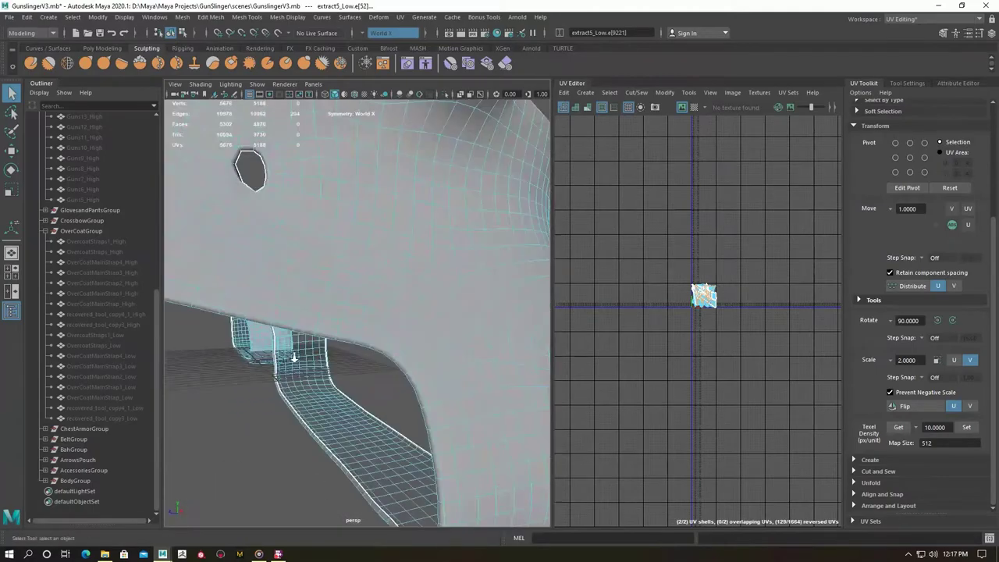
scroll(293, 358, down, 5)
alt+drag(293, 358, 417, 370)
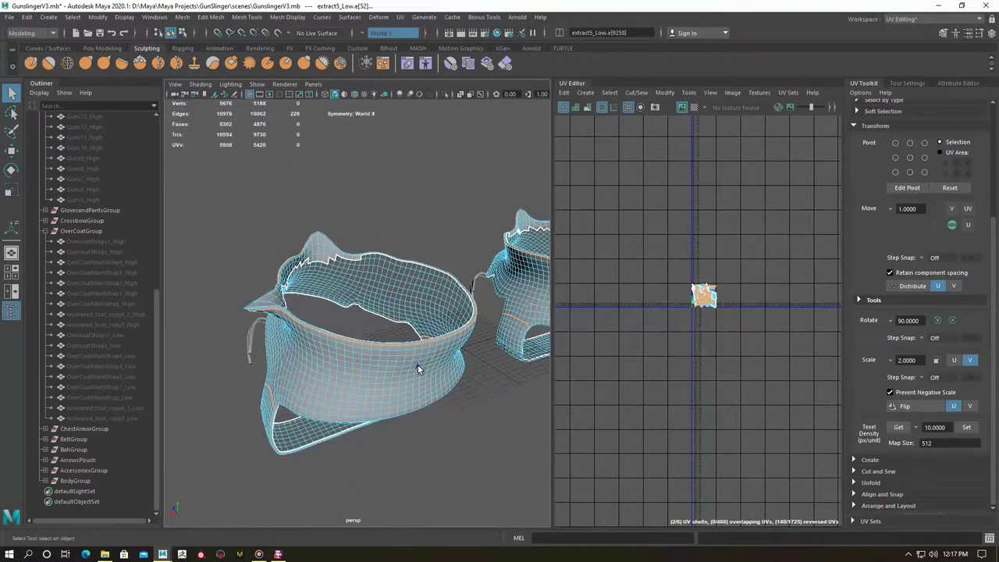
shift+right_drag(686, 266, 684, 268)
scroll(721, 317, up, 3)
mouse_move(468, 351)
alt+mouse_down()
mouse_move(360, 375)
mouse_move(437, 359)
alt+mouse_up()
Check the cuff UVs with the checker map, then hide the cuff.
key(F8)
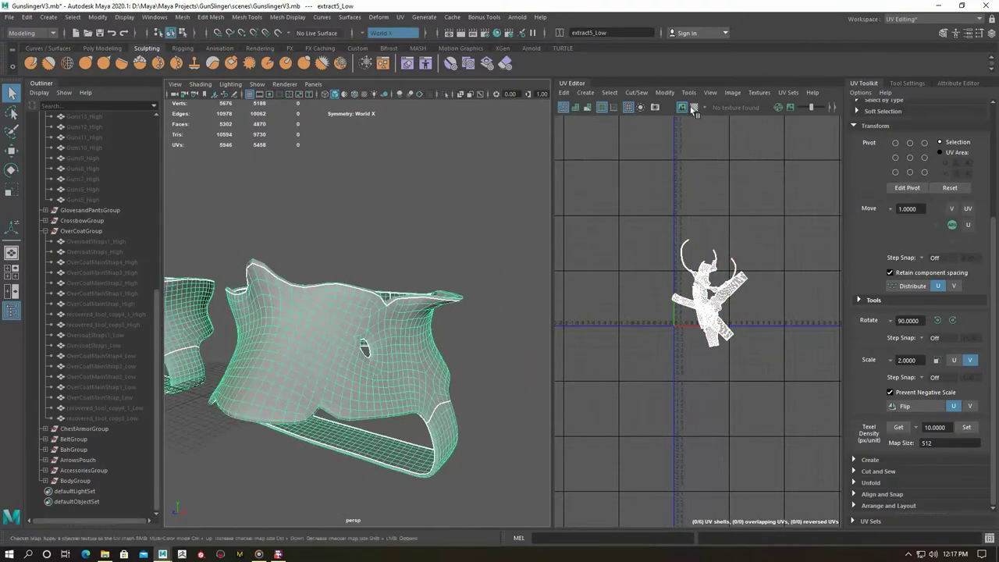
click(693, 109)
alt+drag(359, 328, 433, 274)
click(694, 109)
key(ctrl+h)
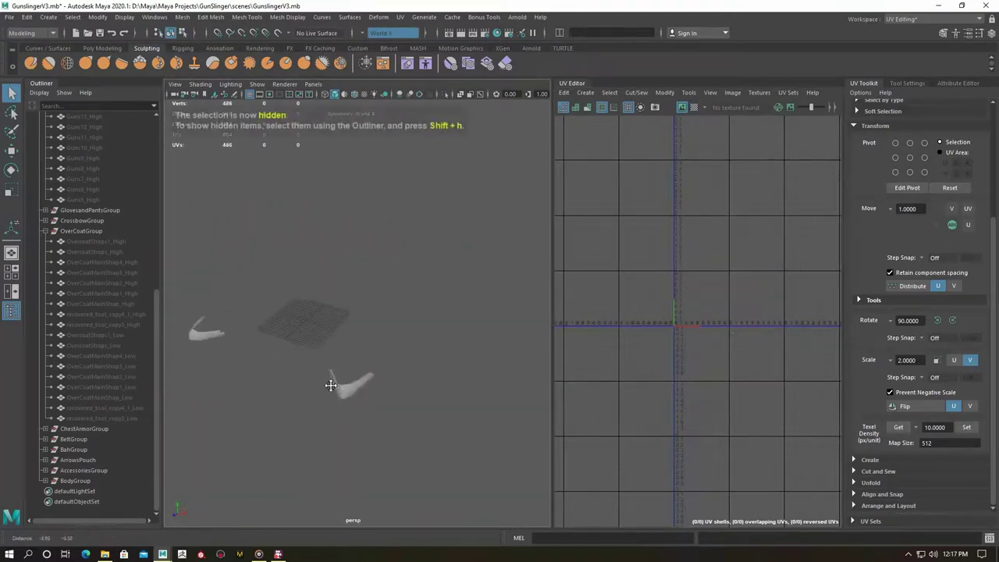
Unfold shoesfrontmetal_Low at texel density 10 (map size 512) and hide both shoe pieces.
click(331, 385)
key(f)
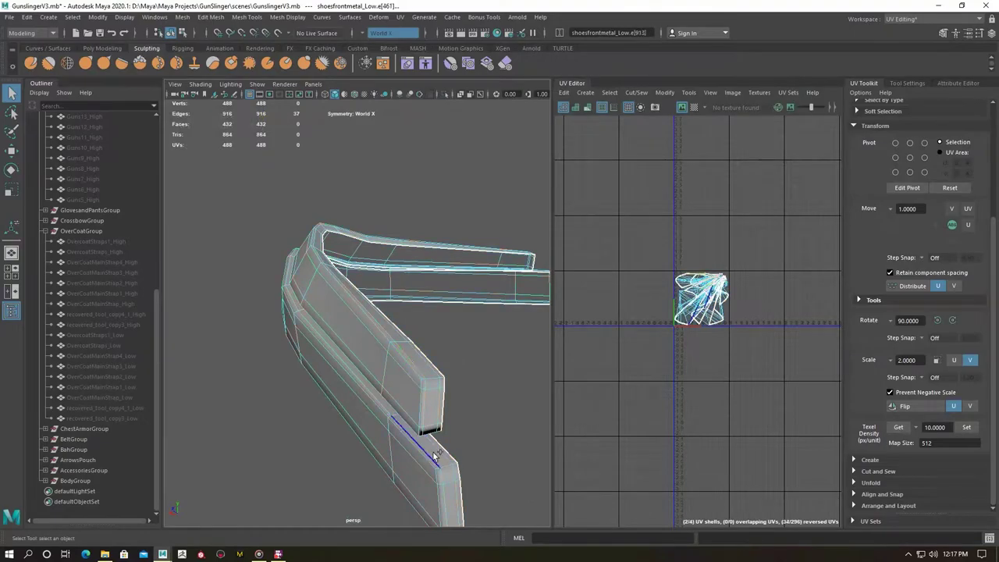
shift+right_drag(669, 289, 687, 257)
click(966, 427)
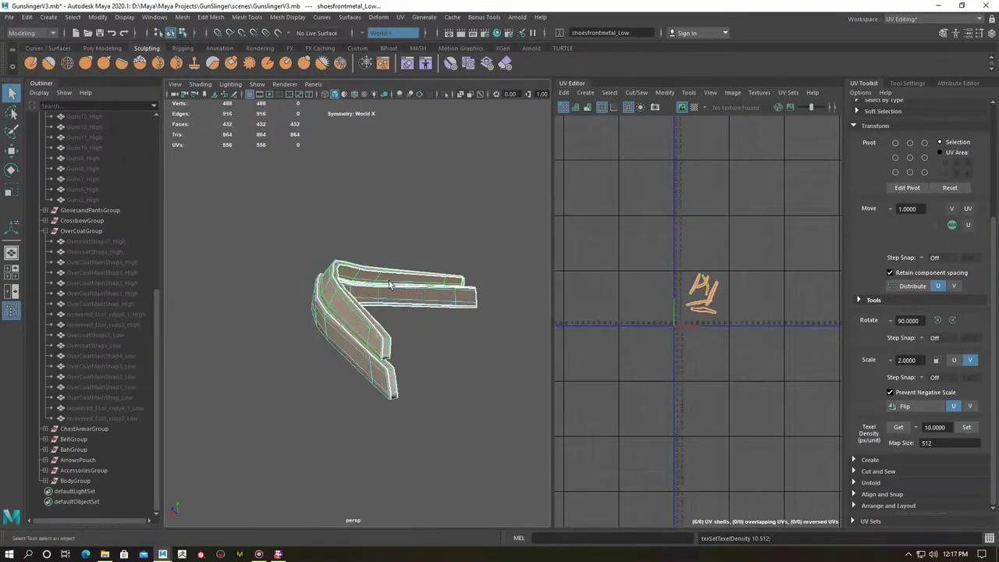
scroll(389, 280, down, 5)
alt+drag(429, 308, 392, 340)
key(ctrl+h)
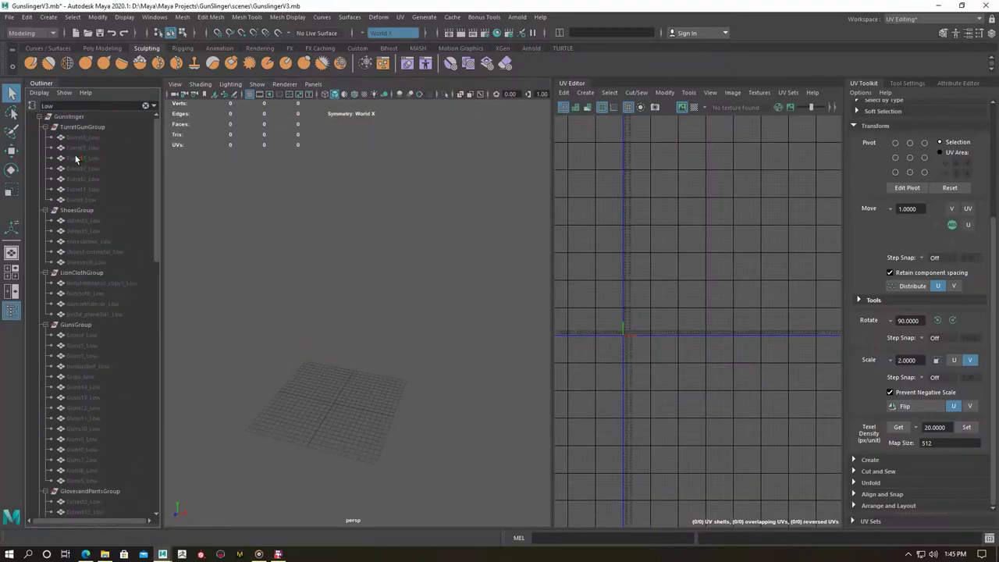
Unhide all low-poly objects and frame the whole character and its UVs.
shift+click(89, 506)
key(shift+h)
key(f)
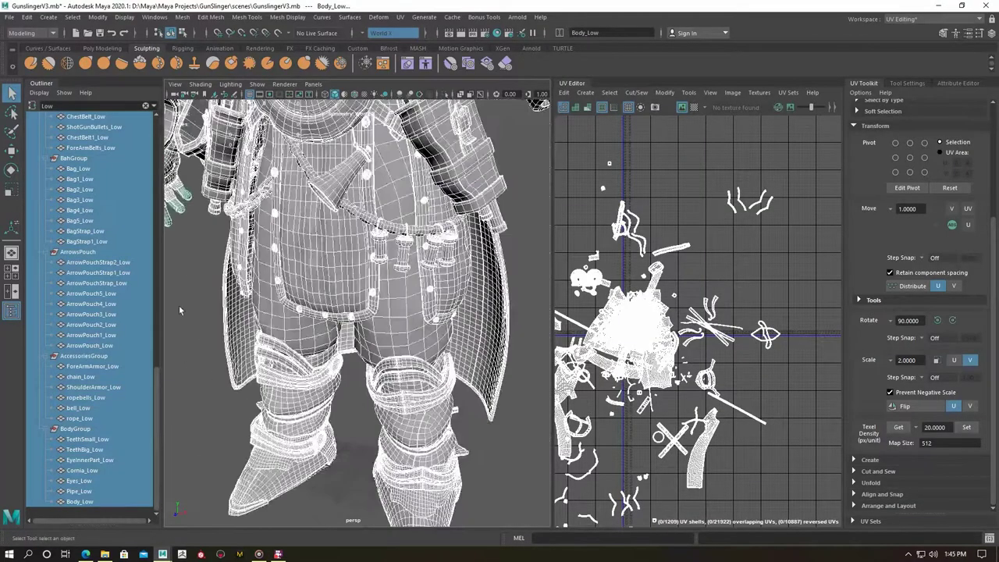
key(f)
key(ctrl+F11)
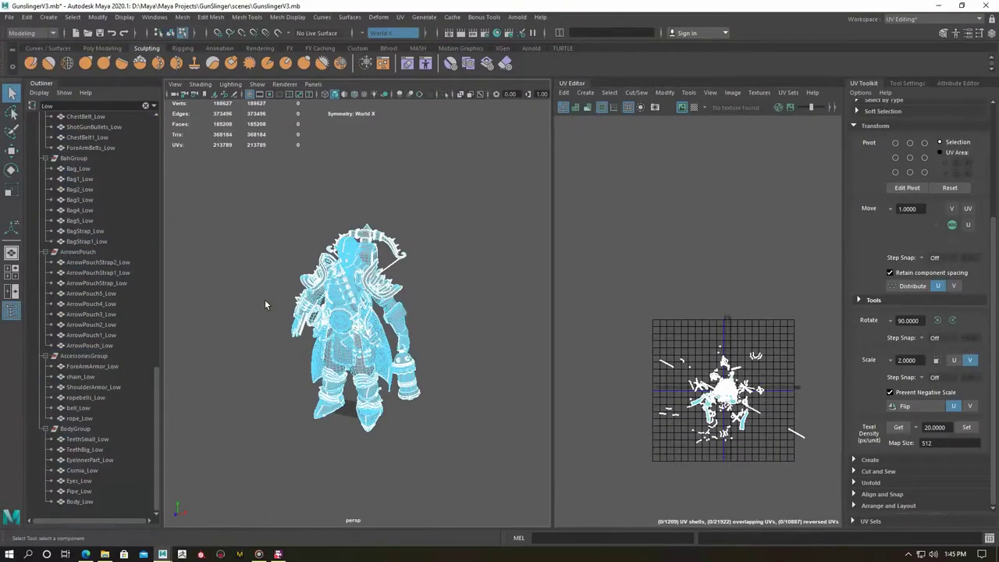
key(f)
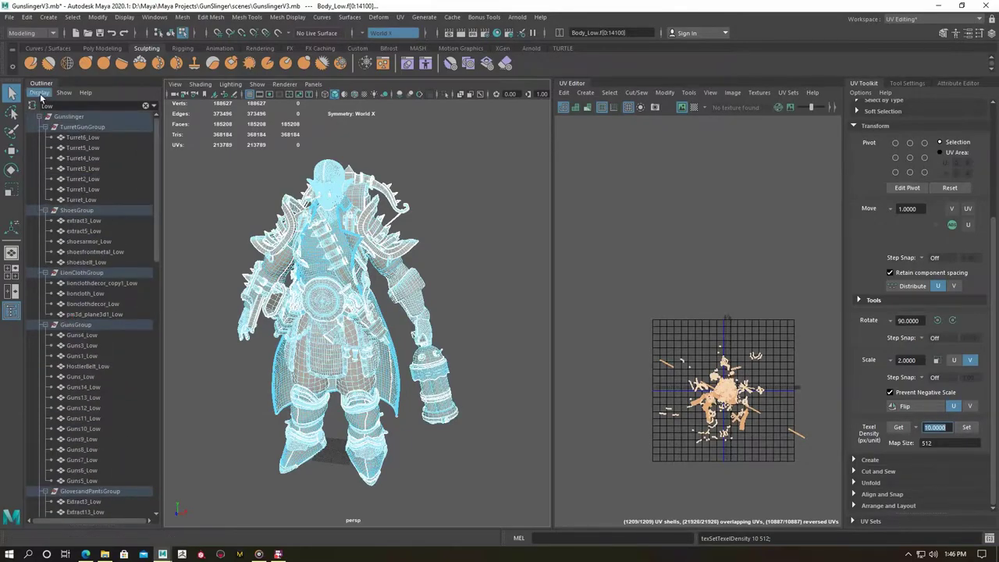
Inspect the Eyes_Low UV shells and save the scene.
click(93, 387)
key(f)
click(104, 479)
key(f)
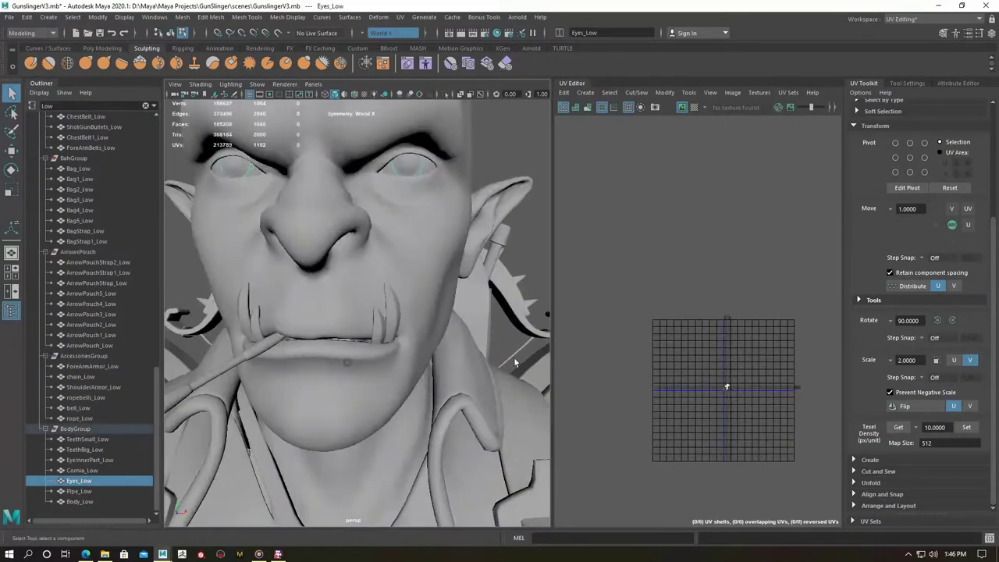
key(f)
right_drag(334, 234, 341, 205)
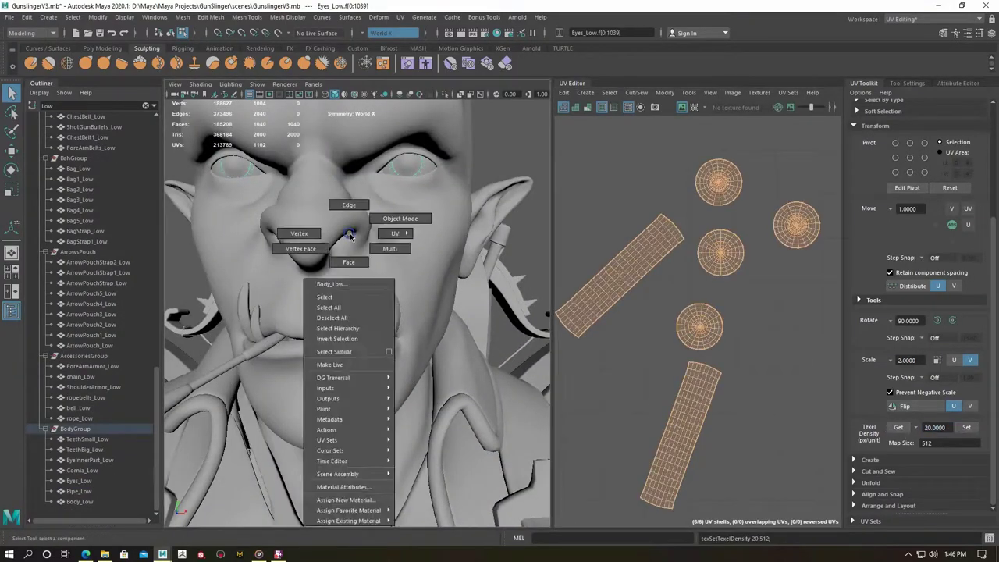
key(f)
key(ctrl+s)
Clear the Outliner's Low filter and select TurretGunGroup and GunsGroup.
alt+drag(295, 292, 312, 288)
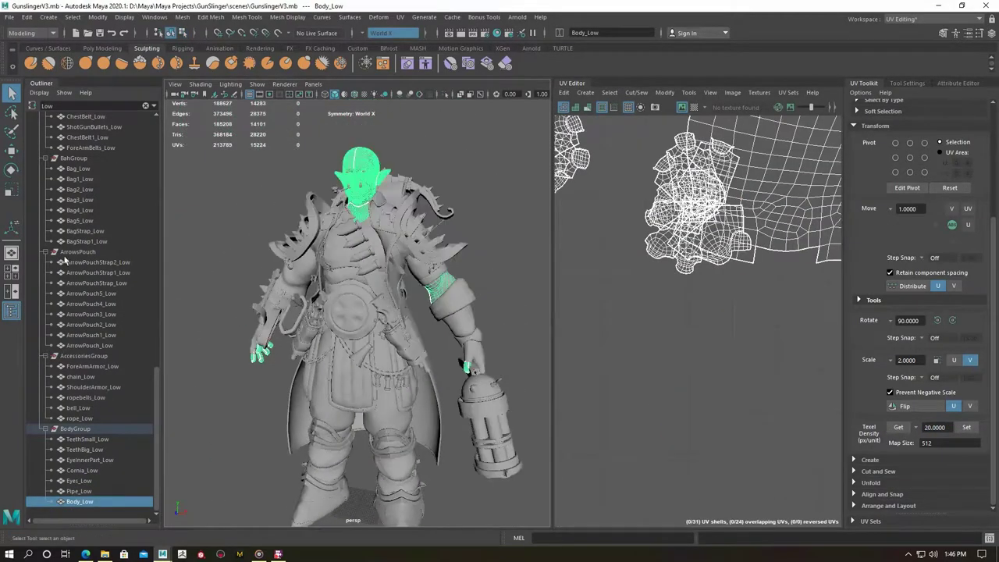
scroll(86, 234, up, 10)
click(41, 116)
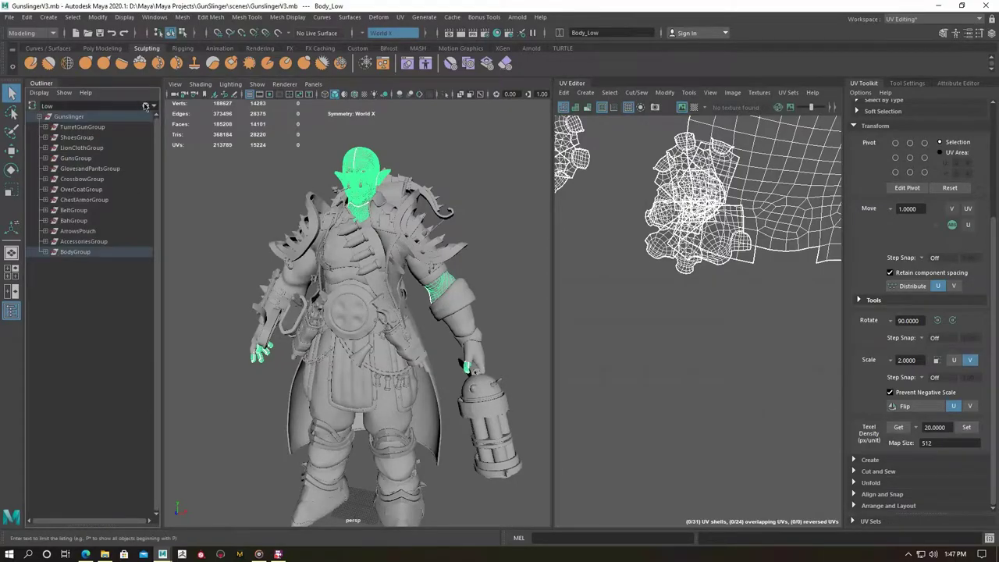
click(145, 106)
click(82, 169)
scroll(336, 274, up, 5)
alt+middle_drag(337, 275, 371, 307)
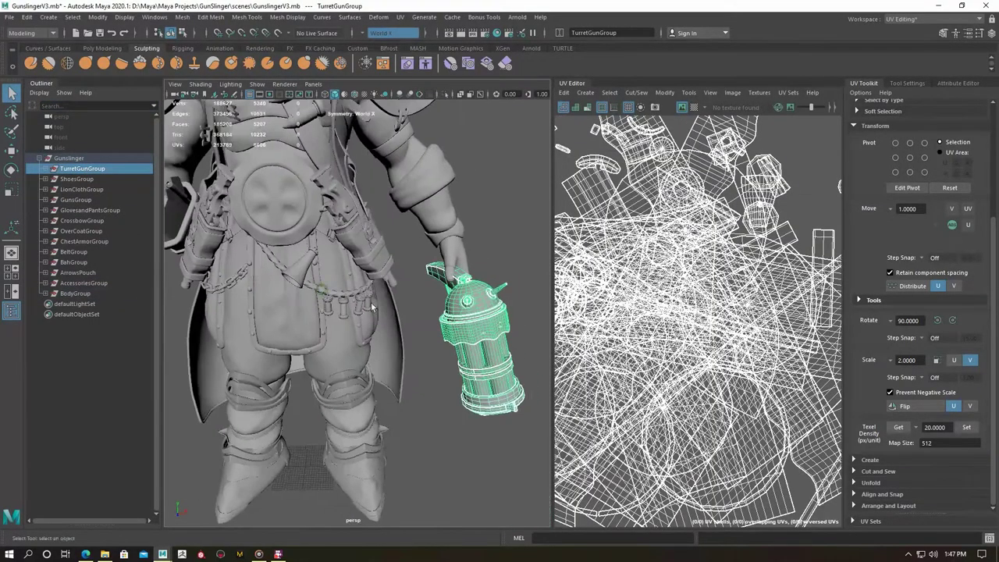
scroll(372, 307, down, 5)
ctrl+click(76, 199)
scroll(250, 240, up, 5)
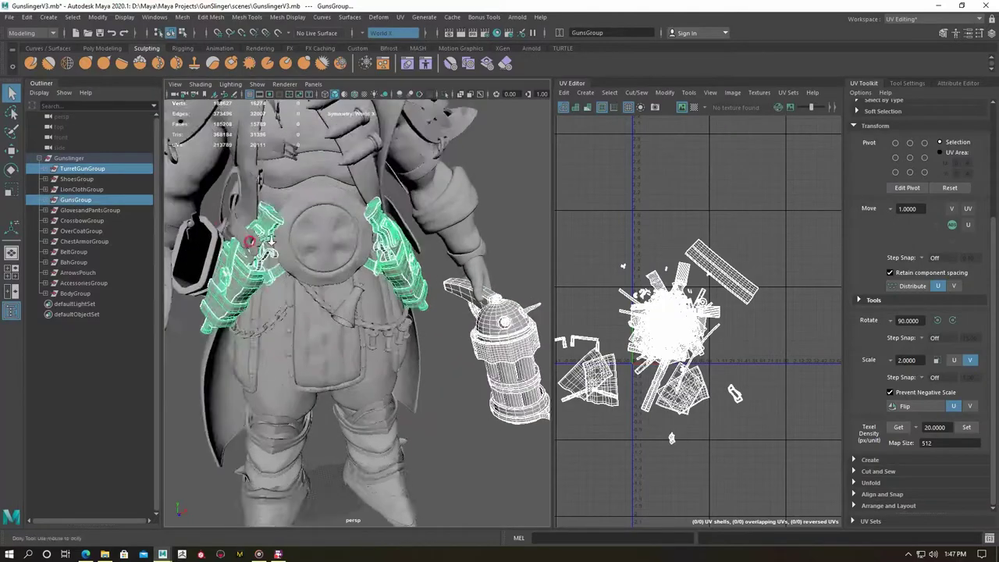
alt+drag(250, 241, 297, 328)
Inspect the teeth mesh UVs and the lip face UVs in the UV Editor.
click(310, 193)
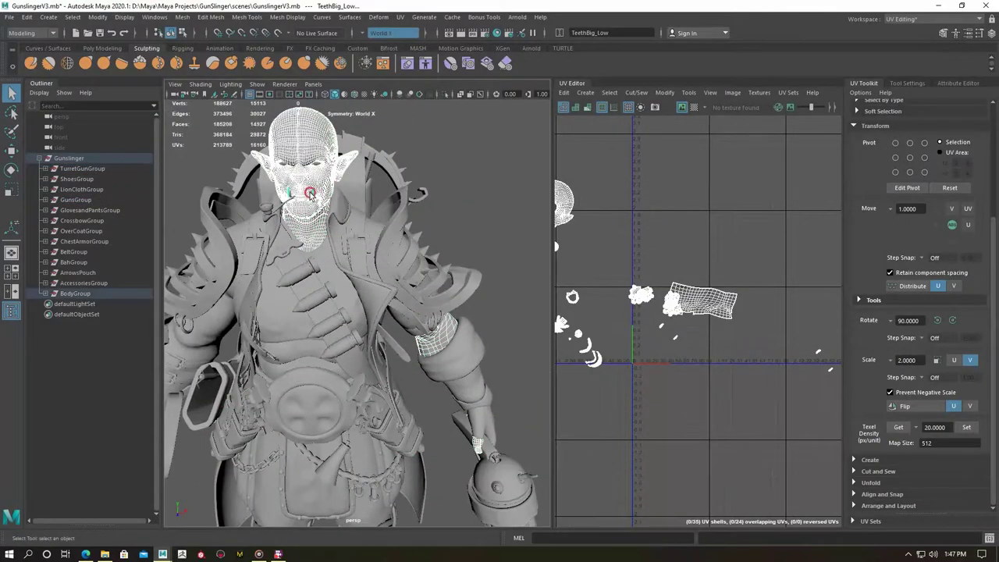
scroll(312, 195, up, 3)
scroll(328, 197, up, 3)
click(234, 306)
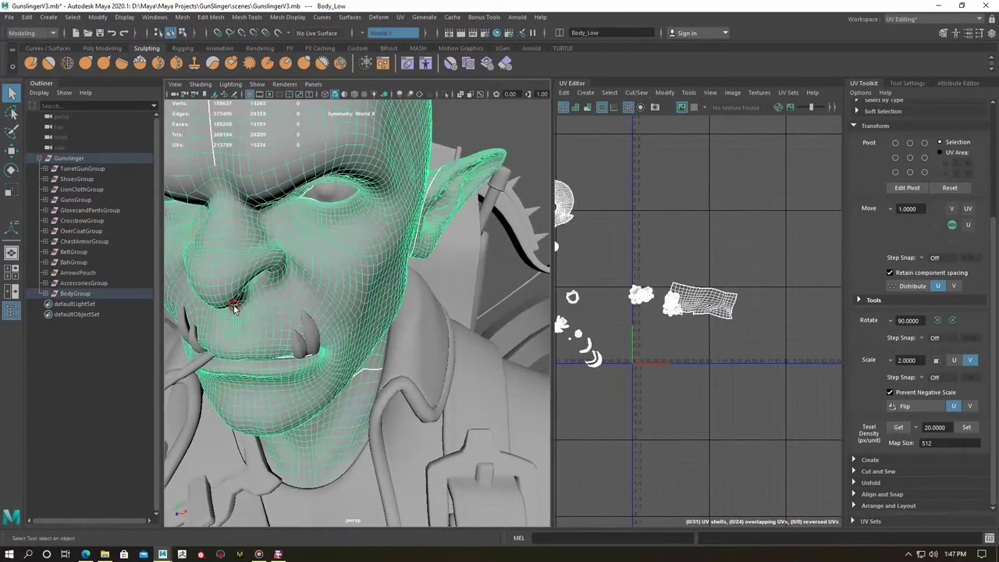
scroll(265, 292, up, 3)
scroll(266, 292, up, 2)
click(691, 297)
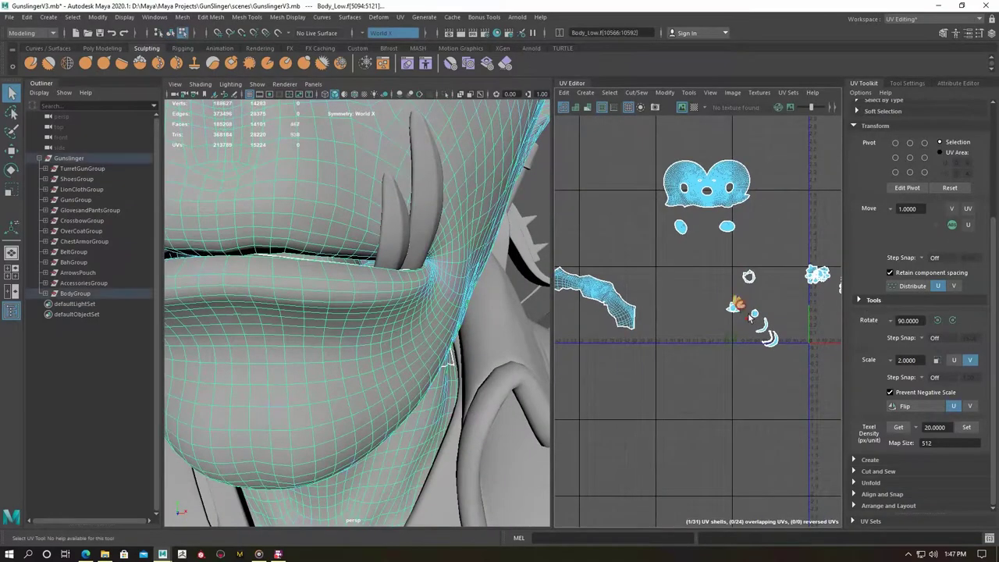
scroll(749, 316, up, 2)
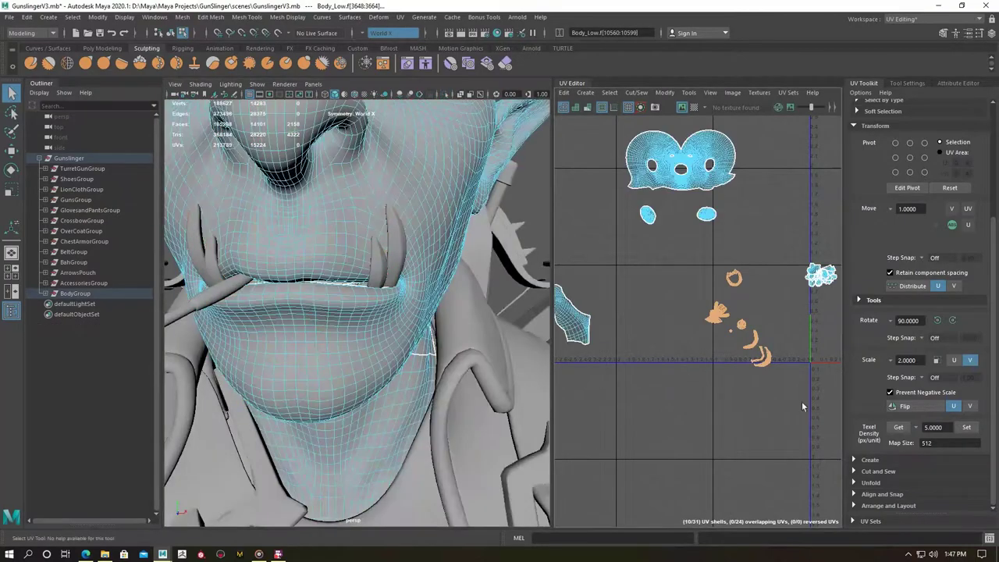
Select the body's parent BodyGroup, undoing an accidental AccessoriesGroup addition.
key(F8)
click(350, 292)
scroll(350, 292, down, 5)
scroll(267, 264, up, 3)
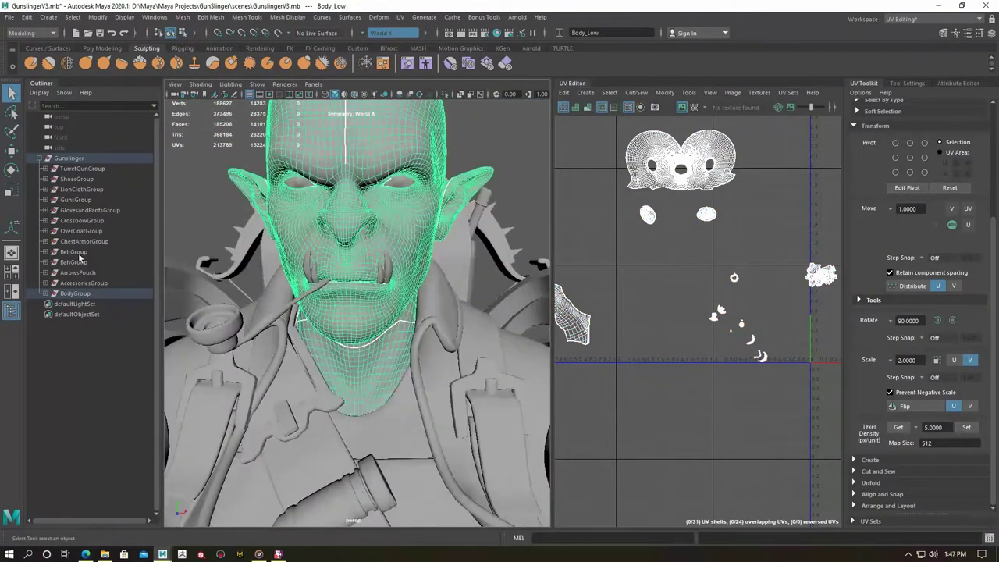
key(Up)
scroll(268, 264, down, 5)
shift+click(312, 297)
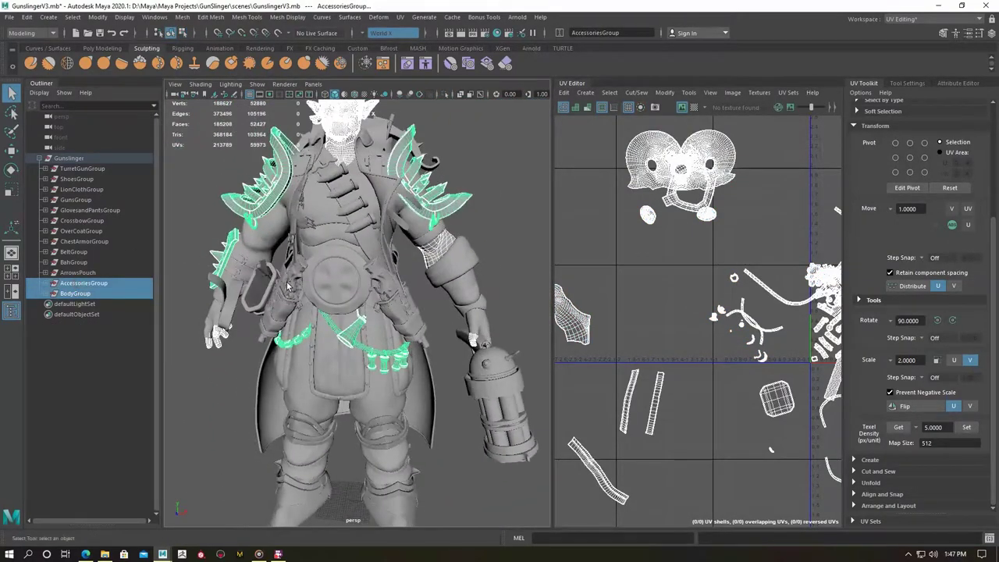
alt+drag(288, 297, 316, 300)
key(ctrl+z)
key(ctrl+z)
key(ctrl+z)
key(ctrl+z)
key(ctrl+z)
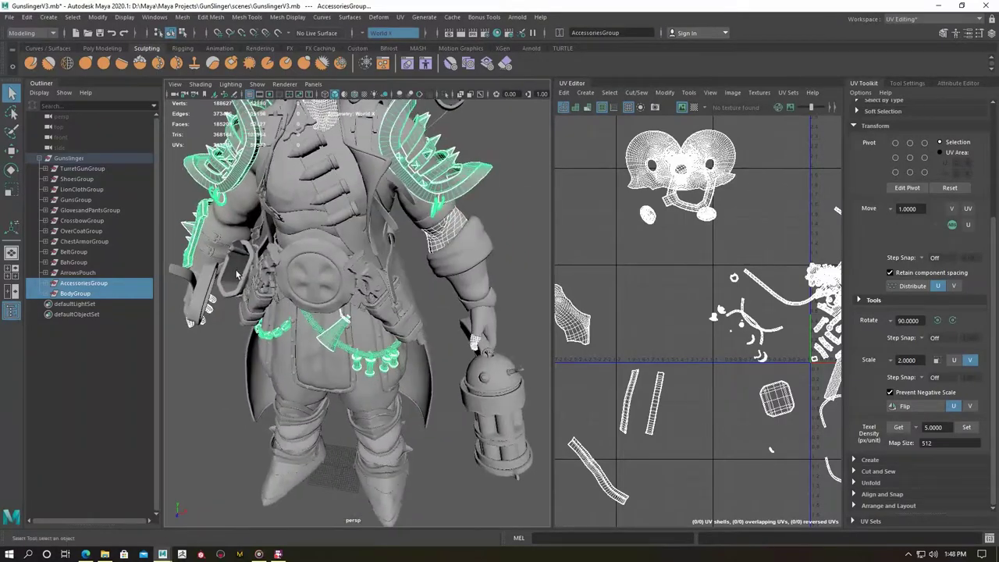
key(ctrl+z)
Group OverCoatGroup with BodyGroup using Ctrl+G and start renaming the new group.
ctrl+click(81, 230)
mouse_move(328, 312)
alt+mouse_down()
mouse_move(374, 316)
mouse_move(340, 326)
alt+mouse_up()
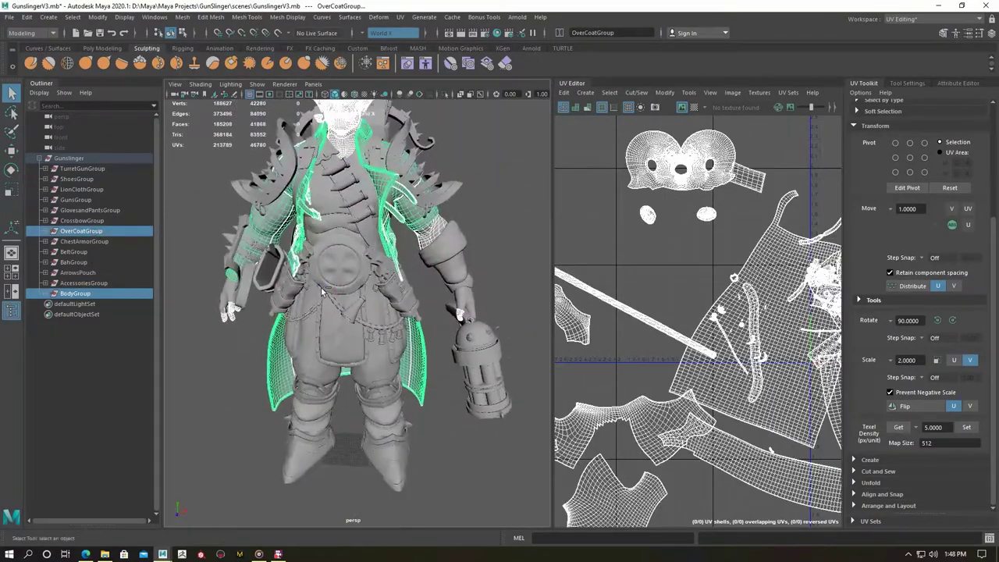
key(ctrl+1)
key(ctrl+1)
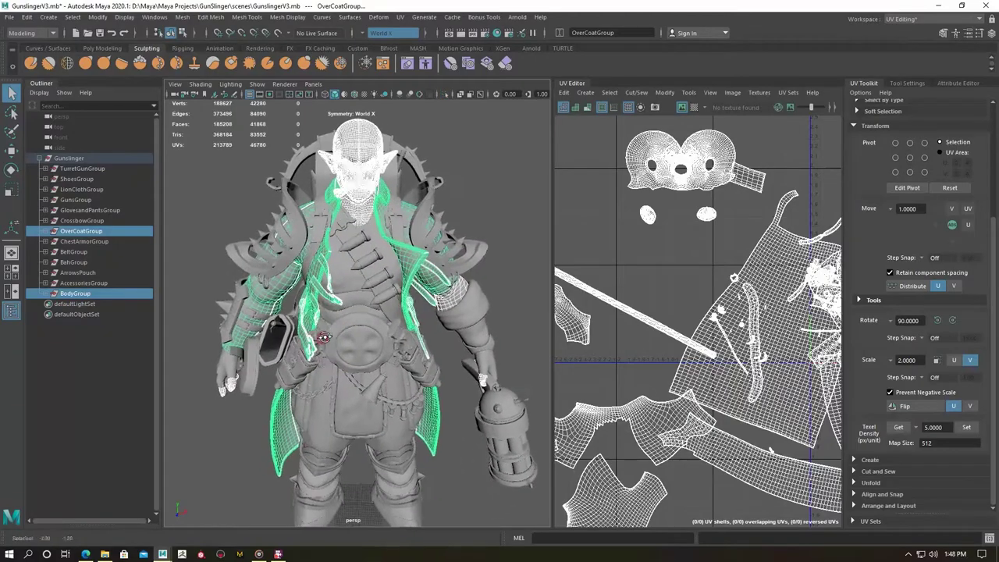
mouse_move(326, 341)
alt+mouse_down()
mouse_move(353, 316)
mouse_move(312, 313)
alt+mouse_up()
key(ctrl+g)
double_click(72, 283)
text(BodyMatGroup)
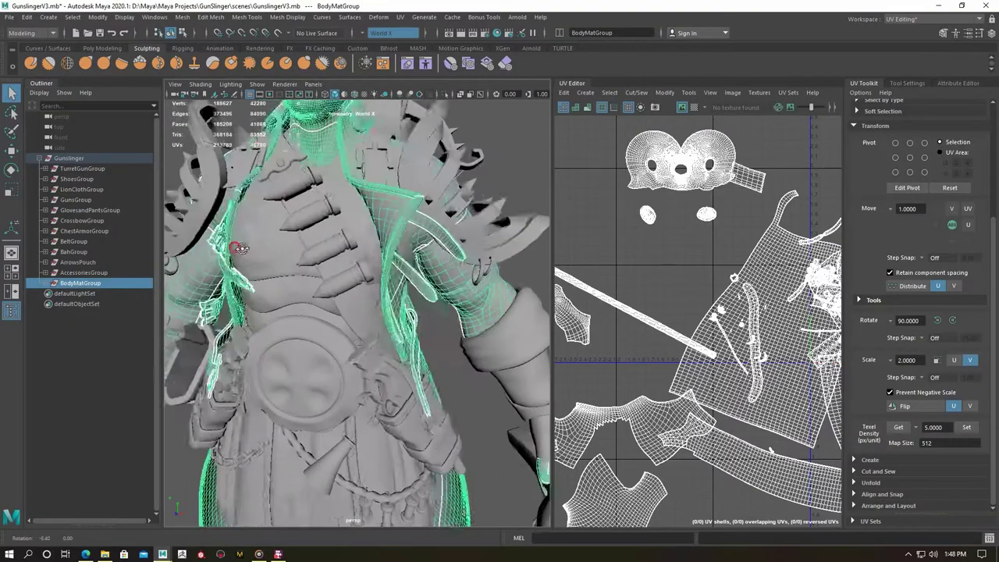
Group AccessoriesGroup, ArrowsPouch, BeltGroup and CrossbowGroup into a new AccessoriesGroup.
click(83, 272)
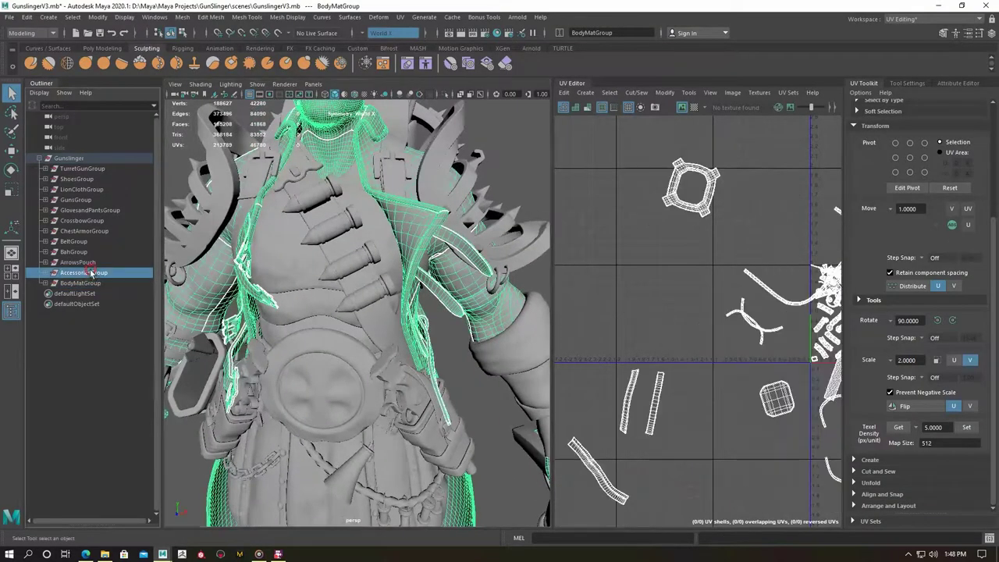
ctrl+click(78, 261)
alt+drag(234, 297, 301, 293)
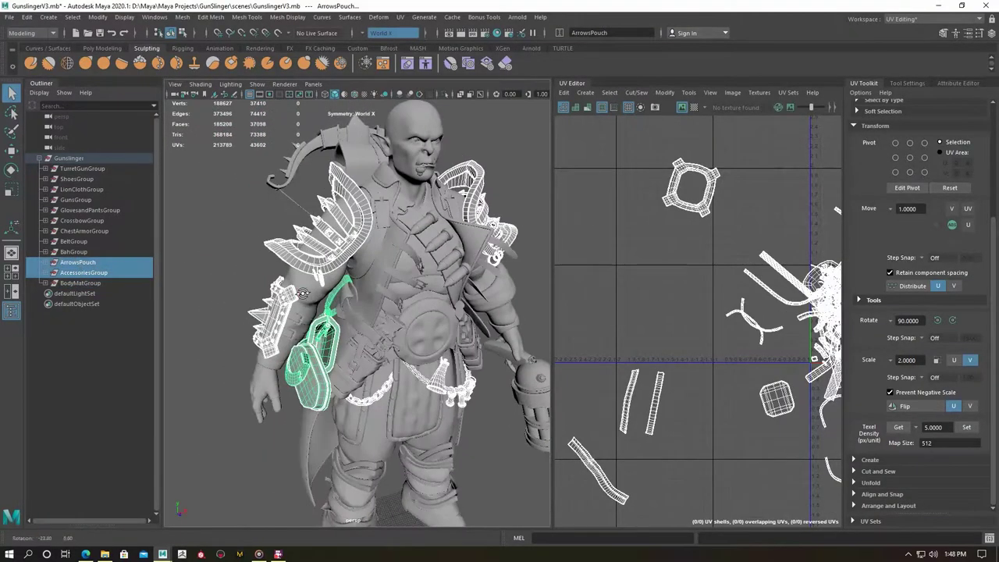
ctrl+click(75, 241)
mouse_move(234, 312)
alt+mouse_down()
mouse_move(273, 303)
mouse_move(230, 303)
alt+mouse_up()
ctrl+click(78, 221)
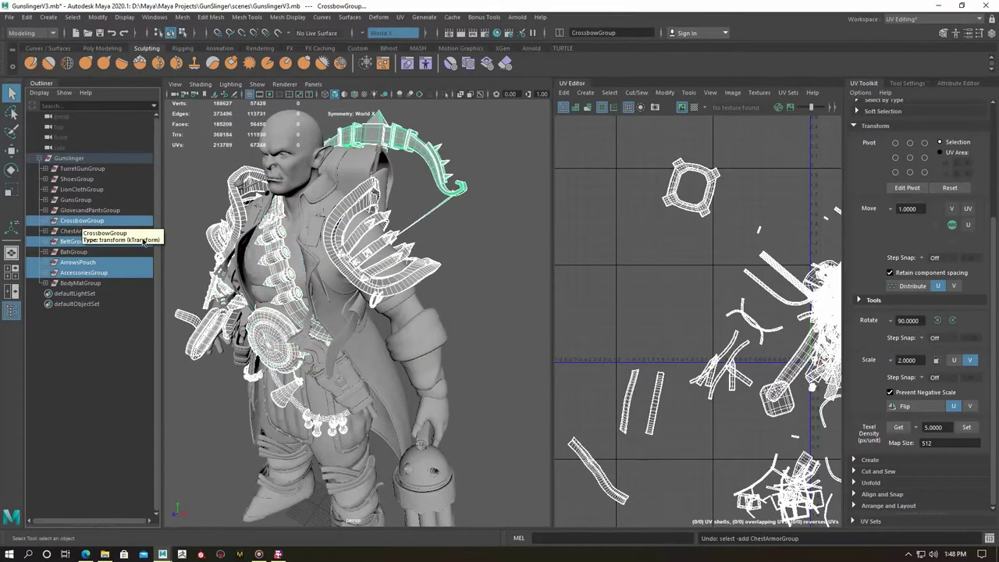
alt+drag(327, 281, 285, 278)
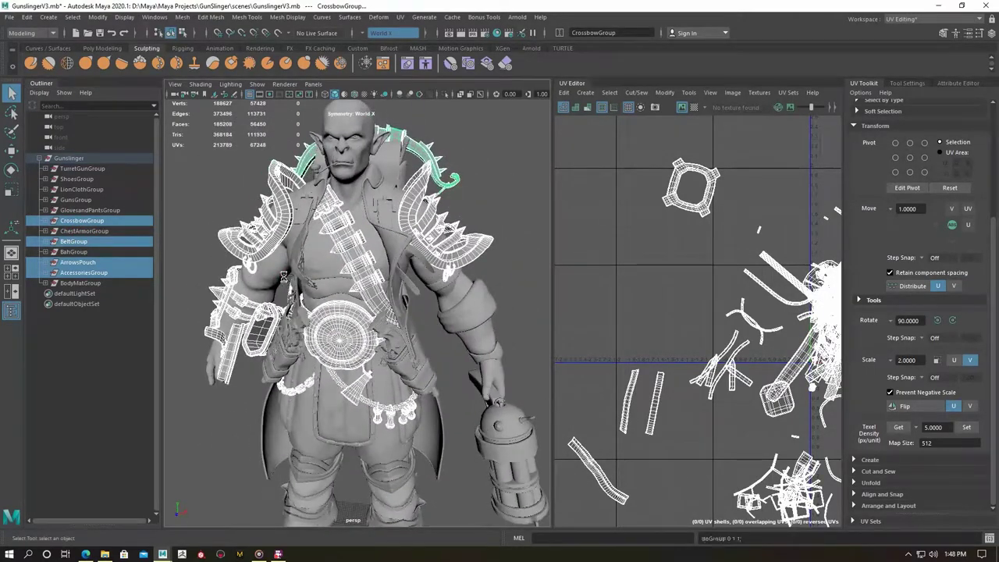
key(ctrl+g)
double_click(73, 252)
text(AccessoriesGroup)
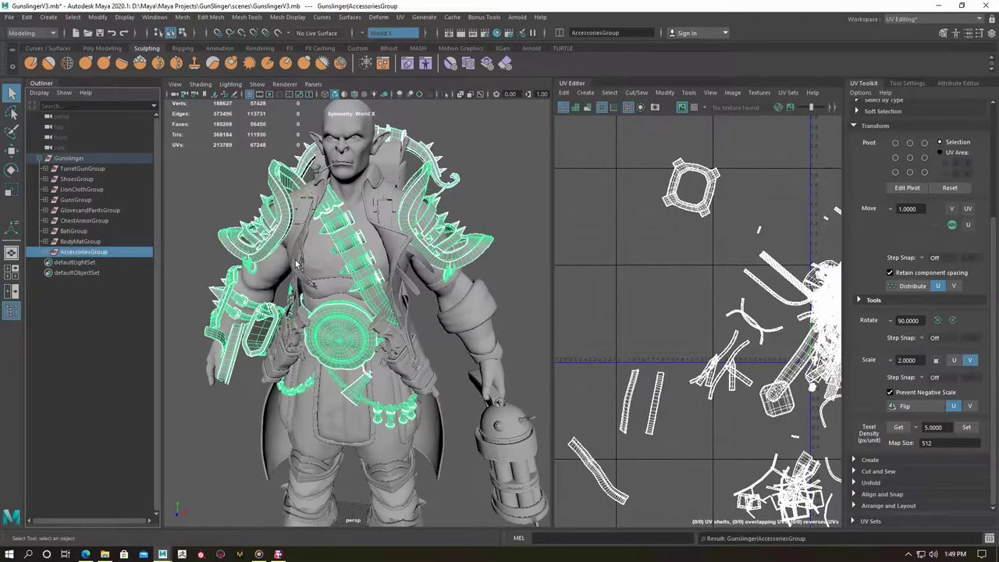
Group BahGroup, ChestArmorGroup, GlovesandPantsGroup, LionClothGroup and ShoesGroup into group1.
key(ctrl+h)
key(shift+h)
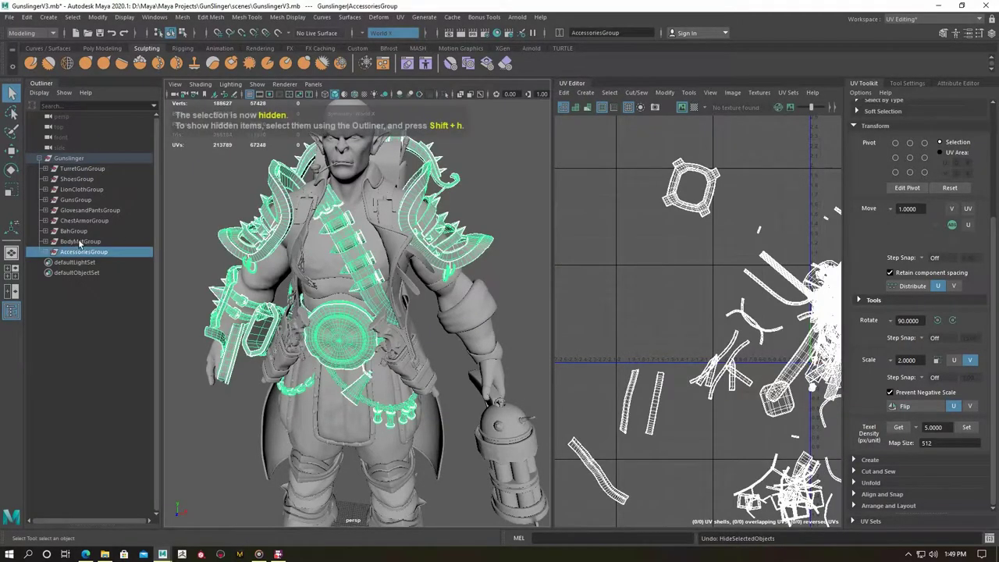
ctrl+click(76, 241)
click(74, 231)
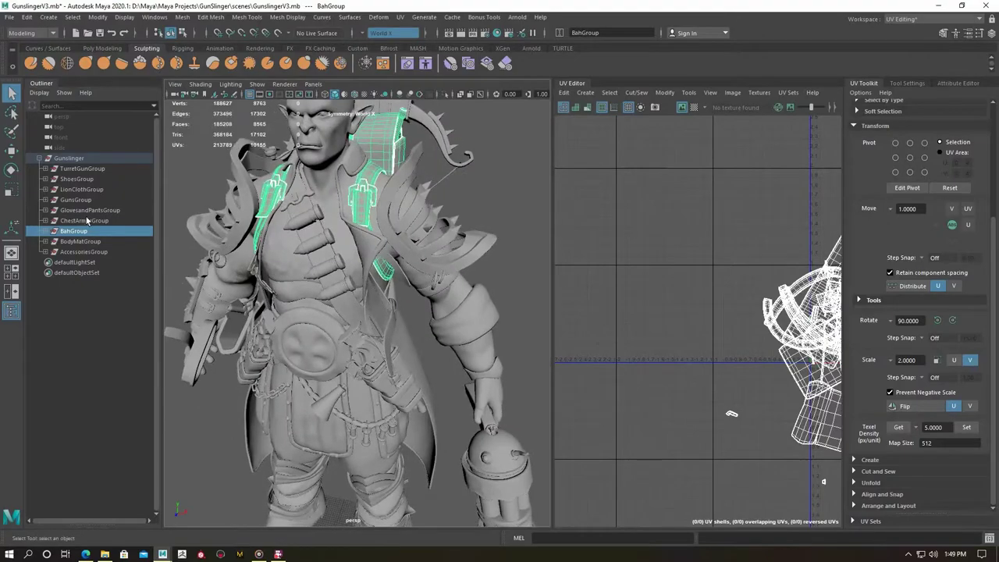
click(84, 221)
ctrl+click(78, 215)
ctrl+click(78, 189)
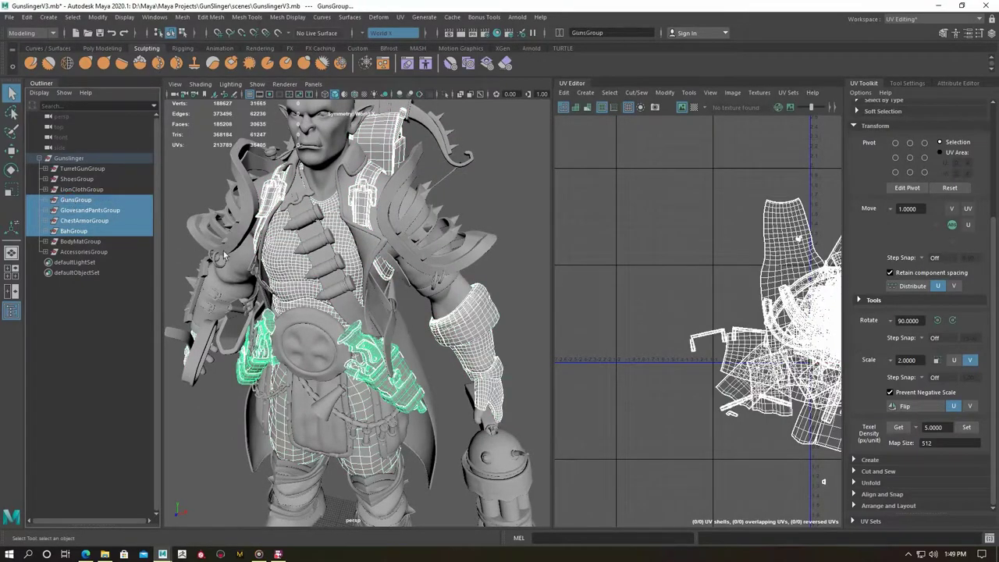
mouse_move(227, 255)
alt+mouse_down()
mouse_move(334, 318)
mouse_move(335, 269)
mouse_move(351, 274)
alt+mouse_up()
scroll(333, 318, down, 3)
ctrl+click(76, 178)
key(ctrl+1)
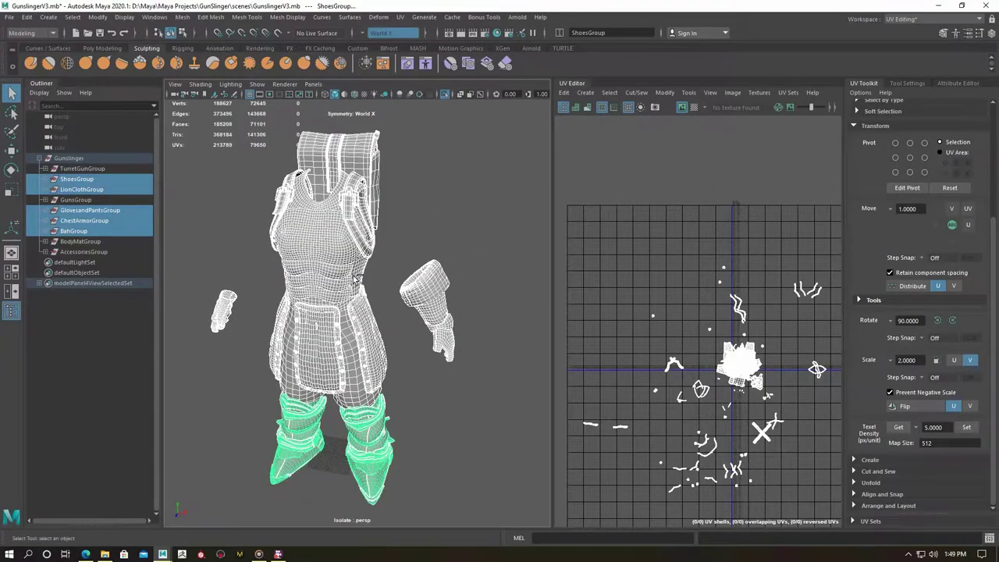
key(ctrl+g)
Move GlovesandPantsGroup out of group1 and locate the pants mesh in the hierarchy.
click(96, 241)
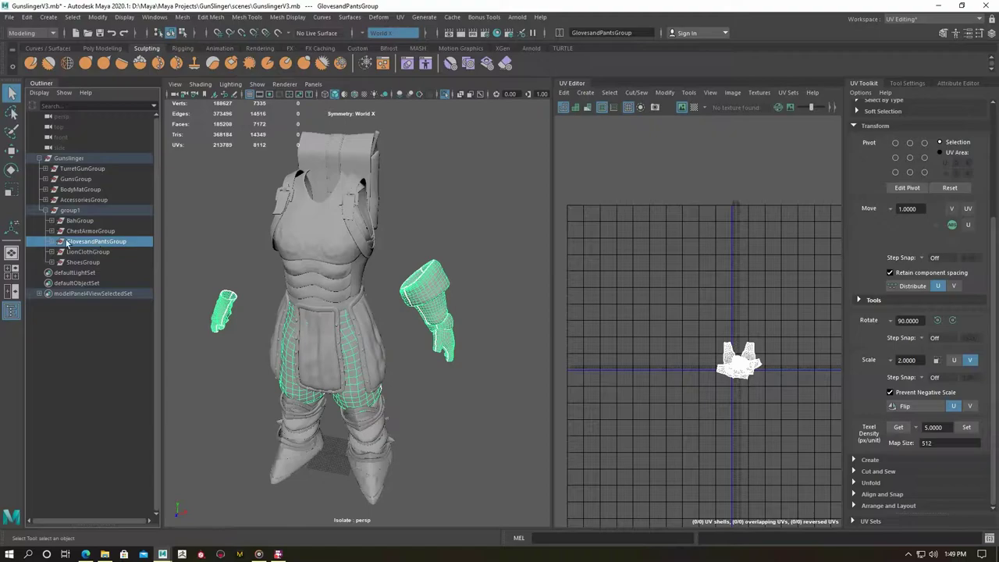
middle_drag(86, 191, 87, 192)
click(80, 190)
key(ctrl+1)
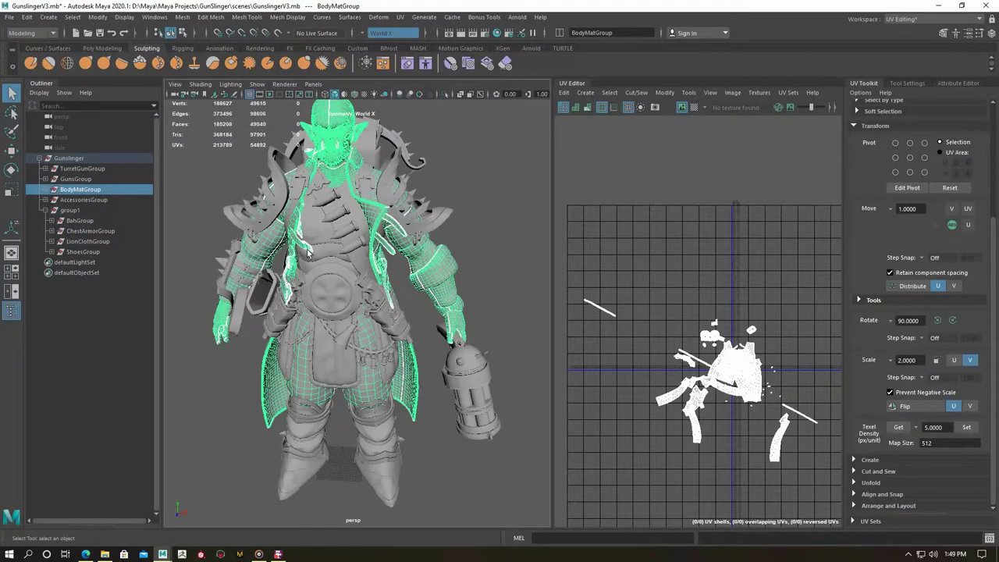
key(ctrl+1)
click(347, 314)
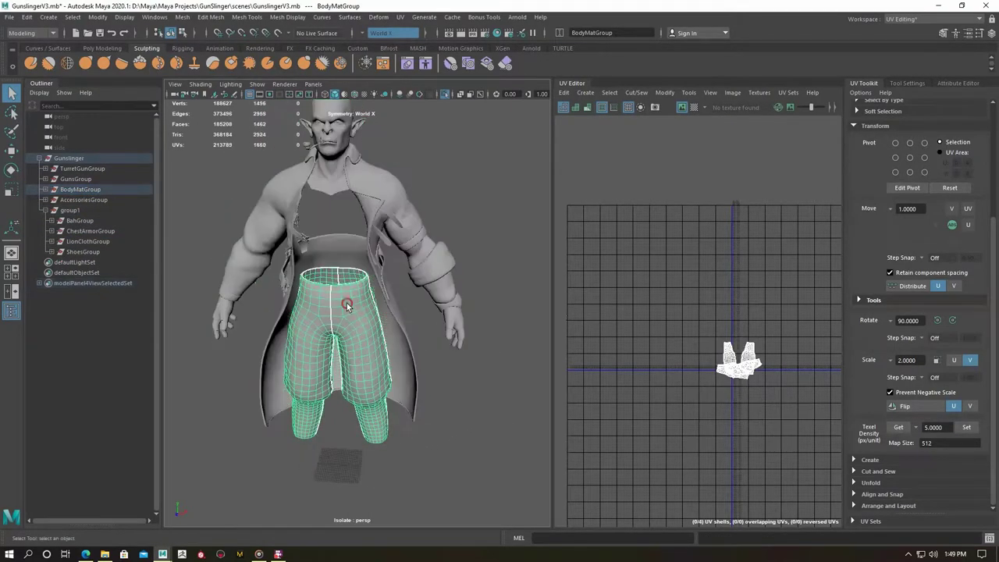
key(f)
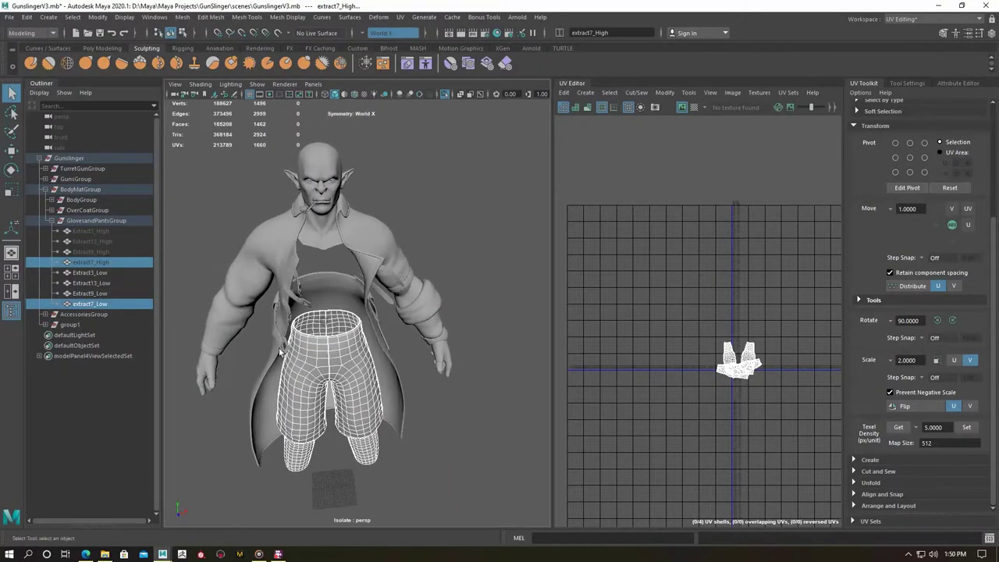
scroll(263, 346, up, 3)
mouse_move(263, 346)
alt+mouse_down()
mouse_move(257, 329)
mouse_move(289, 345)
alt+mouse_up()
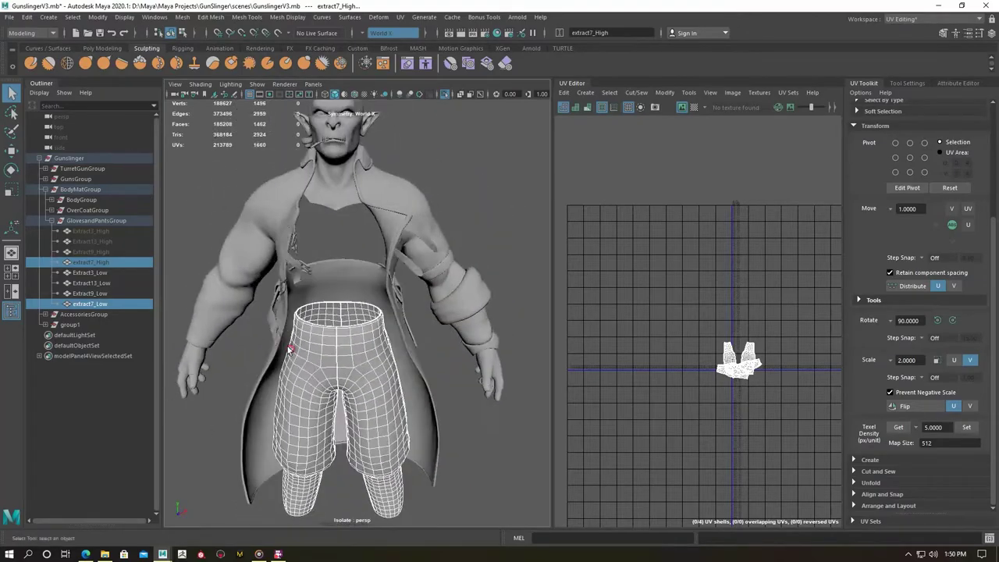
scroll(290, 345, down, 3)
Review the pants mesh extract7_Low, GlovesandPantsGroup and group1's armor in isolation.
shift+click(291, 265)
key(ctrl+1)
scroll(443, 360, up, 3)
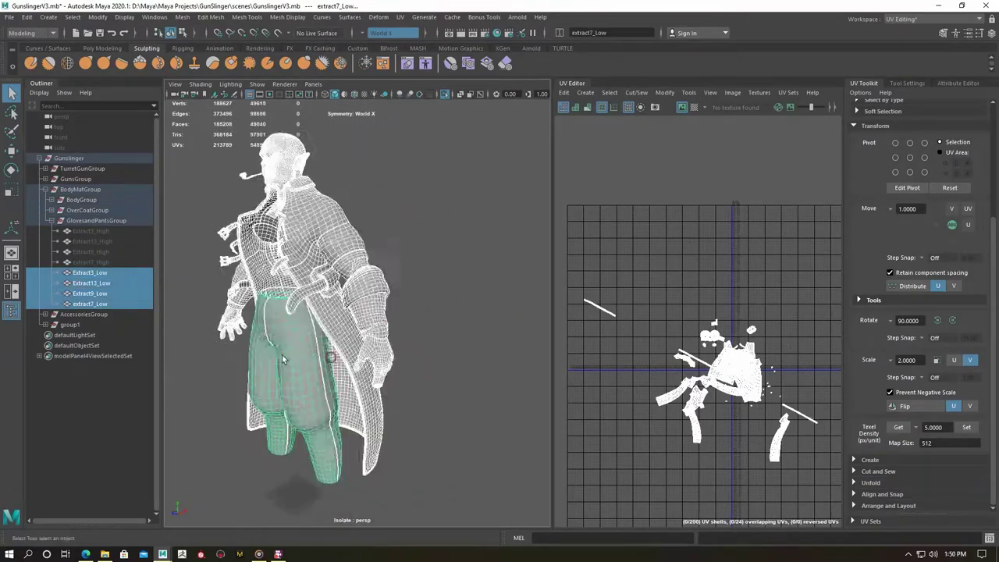
scroll(327, 346, up, 3)
scroll(328, 345, up, 2)
click(66, 305)
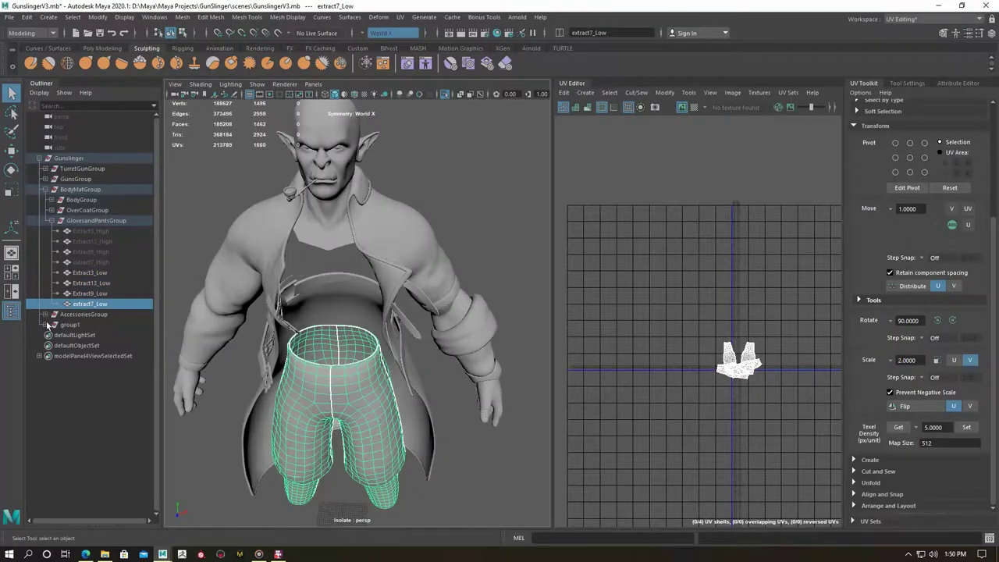
click(69, 324)
mouse_move(406, 367)
alt+mouse_down()
mouse_move(438, 366)
mouse_move(430, 363)
alt+mouse_up()
click(96, 220)
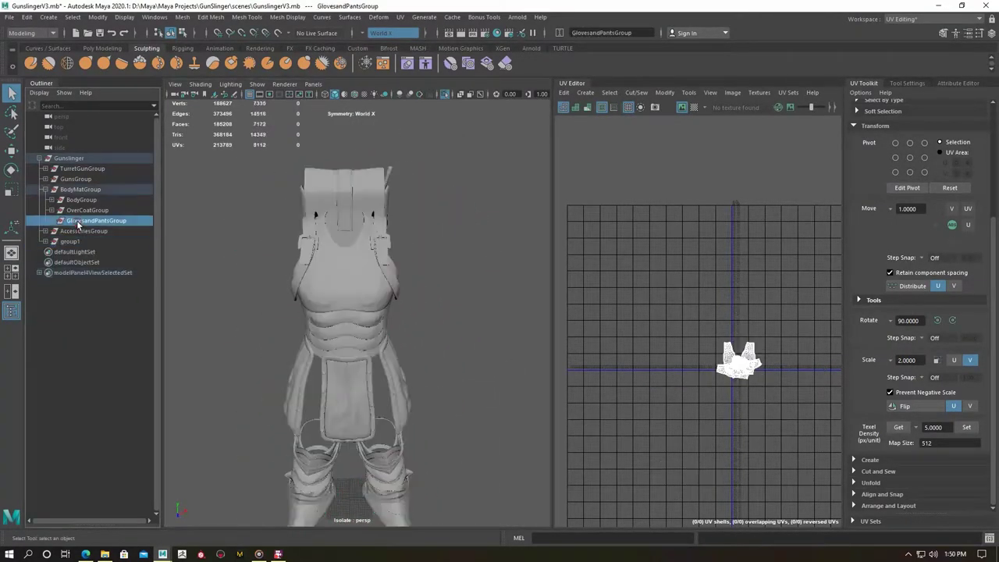
ctrl+click(69, 241)
alt+drag(386, 300, 258, 308)
click(90, 224)
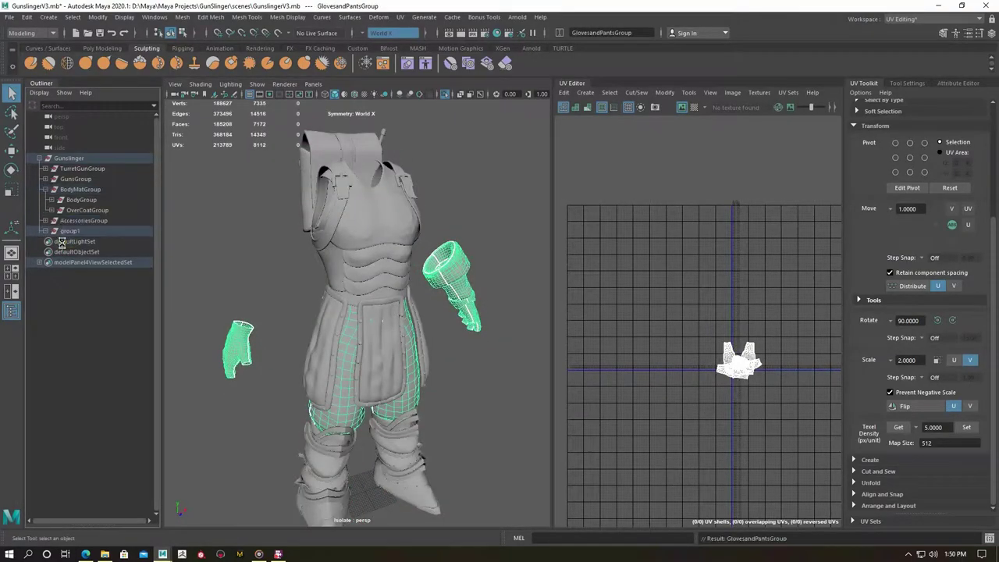
click(46, 232)
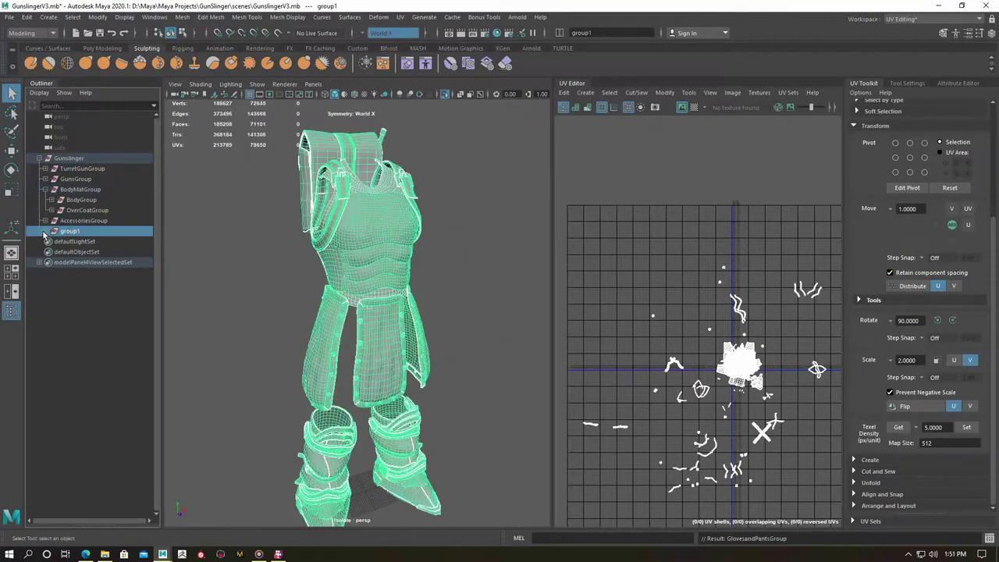
Collapse BodyMatGroup and rename the armor group to ArmorGroup.
click(44, 190)
double_click(83, 210)
text(Arm)
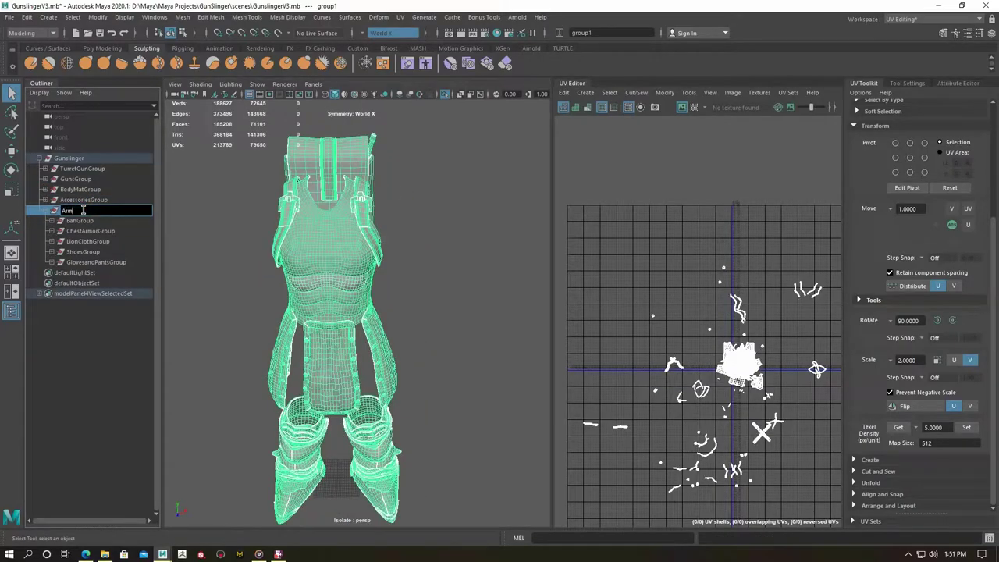
Group TurretGunGroup and GunsGroup together into a new group1 with Ctrl+G.
click(45, 210)
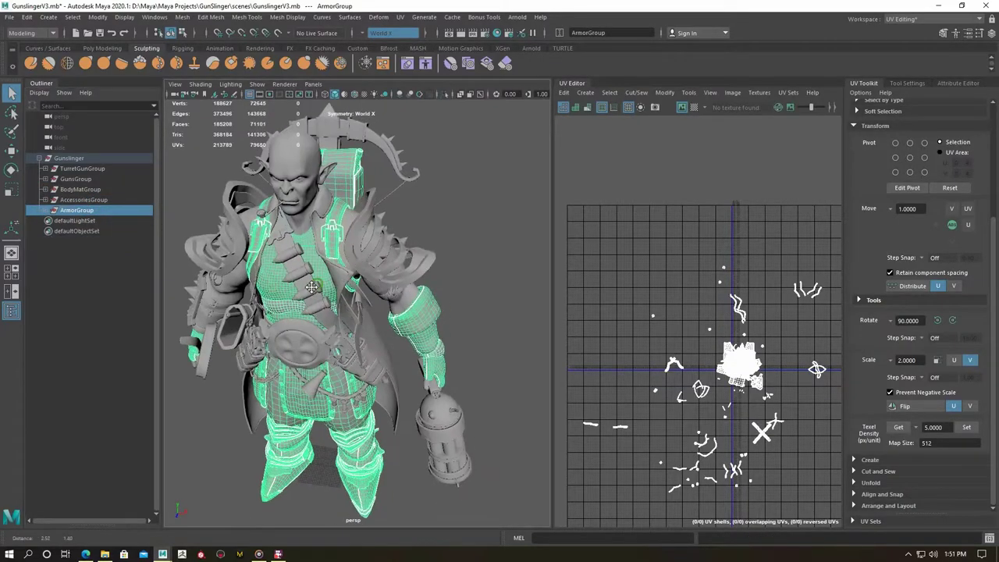
scroll(328, 312, up, 3)
click(82, 169)
shift+click(75, 179)
scroll(322, 320, up, 2)
scroll(322, 320, down, 5)
alt+drag(322, 320, 234, 340)
alt+drag(300, 349, 281, 351)
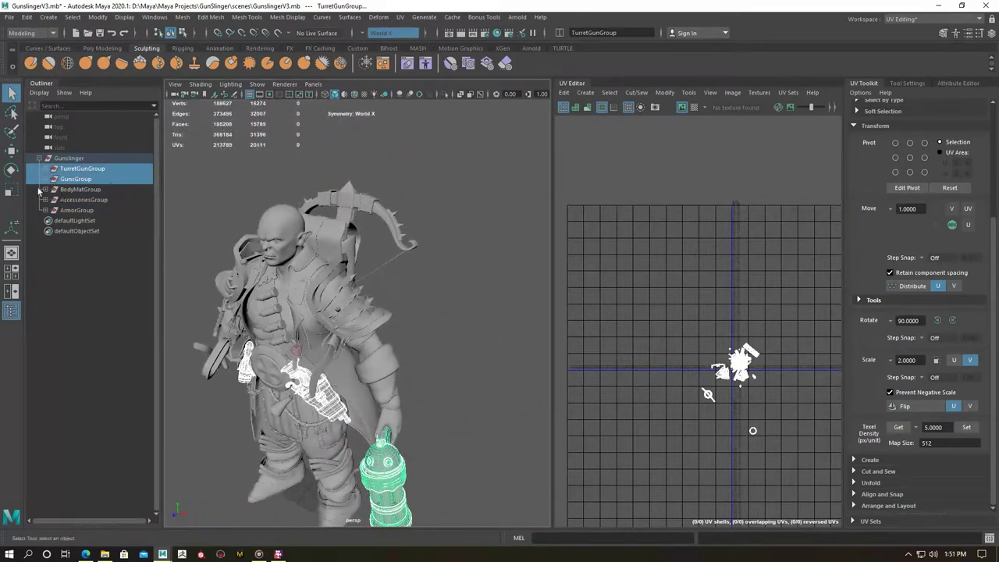
ctrl+click(84, 200)
ctrl+click(83, 200)
ctrl+click(84, 200)
scroll(301, 304, up, 3)
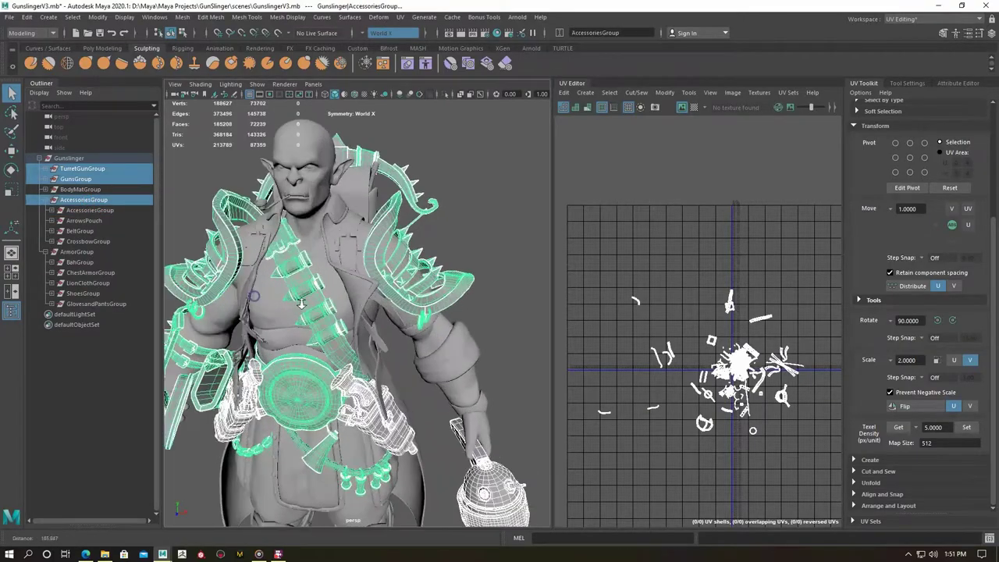
scroll(301, 304, down, 3)
ctrl+click(83, 199)
alt+drag(312, 312, 281, 319)
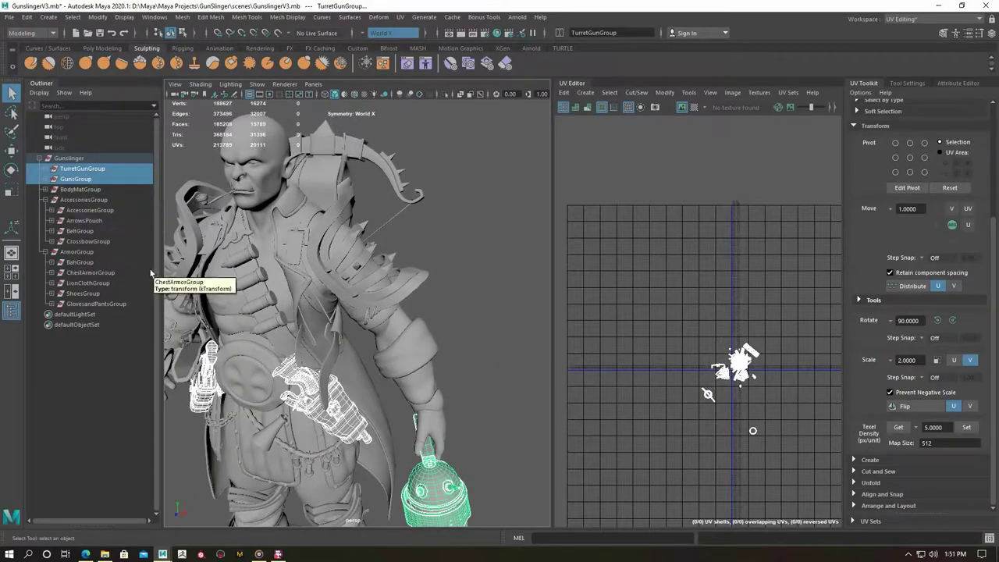
key(ctrl+g)
Move ArrowsPouch into group1 and check group1's meshes in isolation.
click(79, 210)
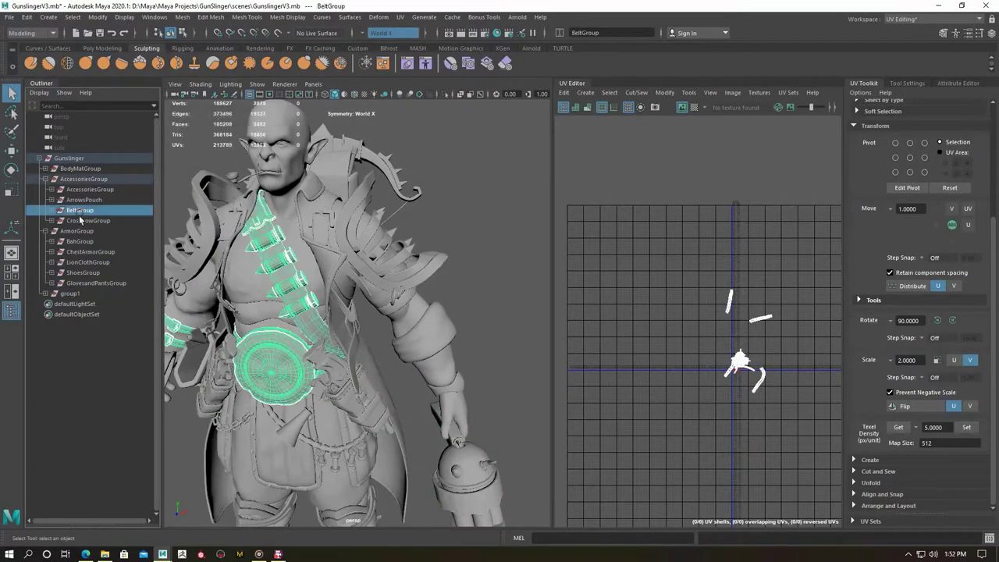
click(84, 179)
mouse_move(312, 312)
alt+mouse_down()
mouse_move(380, 346)
mouse_move(360, 341)
alt+mouse_up()
key(ctrl+1)
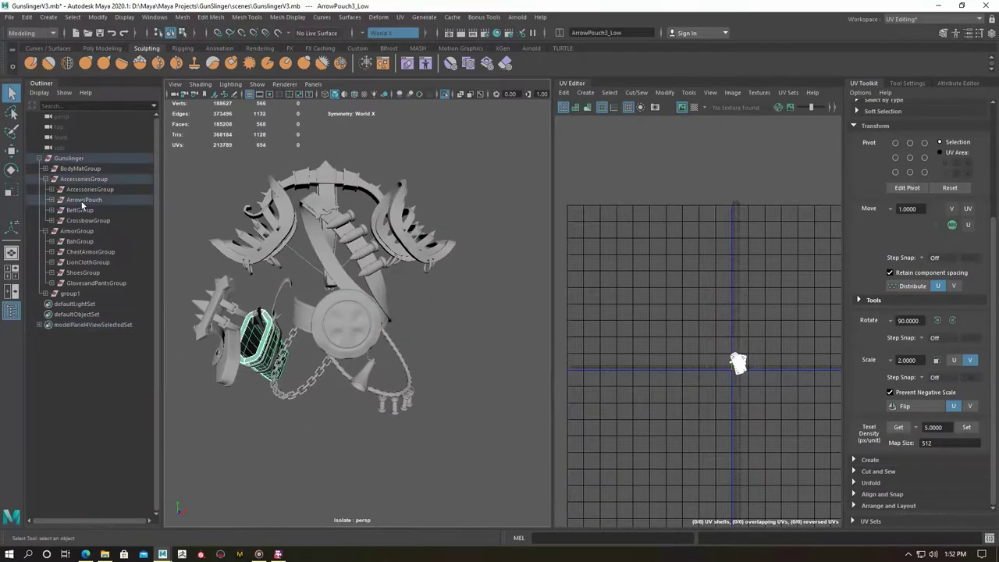
middle_drag(83, 201, 70, 292)
key(ctrl+1)
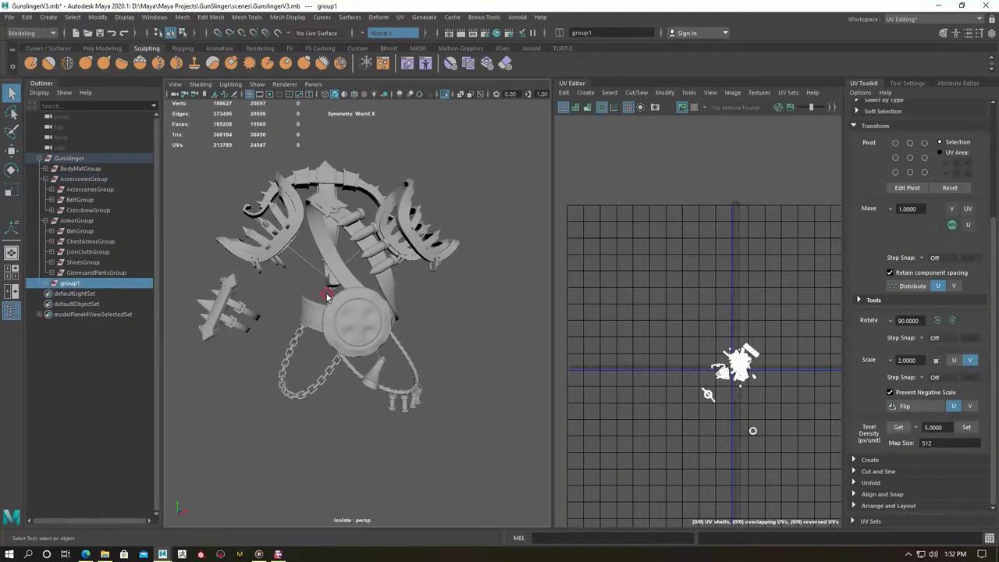
mouse_move(346, 311)
alt+mouse_down()
mouse_move(403, 315)
mouse_move(332, 336)
alt+mouse_up()
key(ctrl+1)
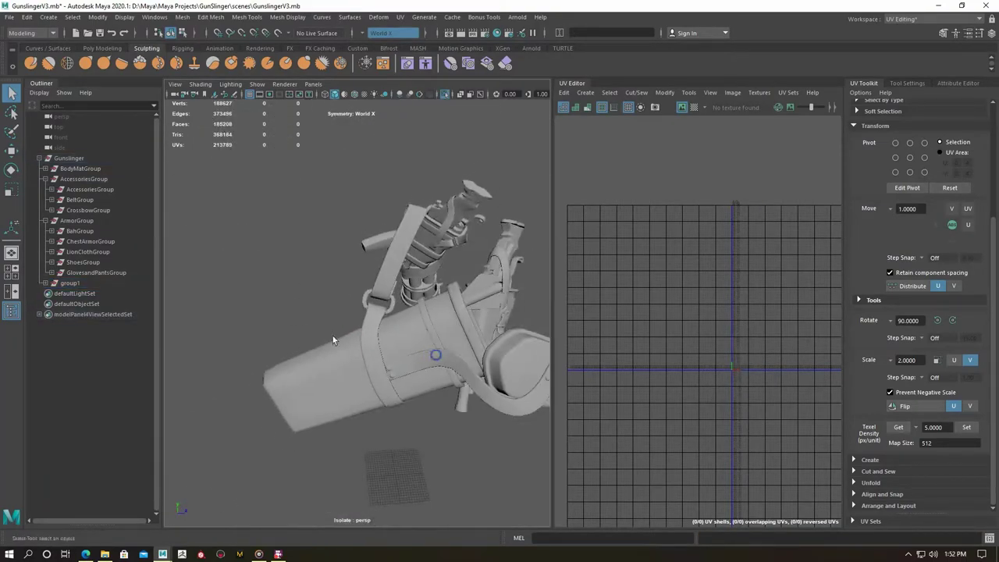
key(ctrl+1)
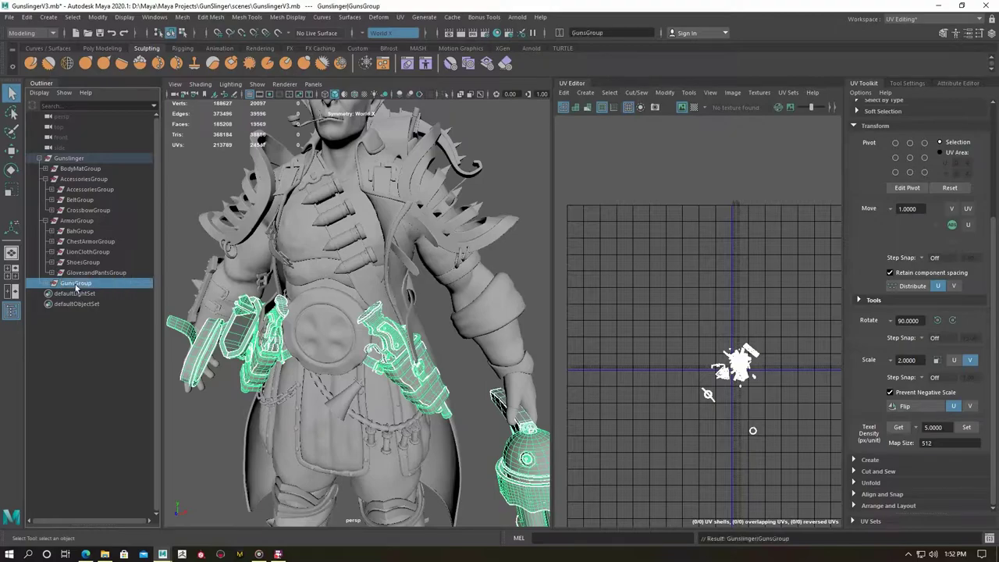
Parent BahGroup out of ArmorGroup and under GunsGroup.
click(49, 221)
click(77, 221)
mouse_move(281, 313)
alt+mouse_down()
mouse_move(224, 312)
mouse_move(164, 252)
alt+mouse_up()
key(ctrl+1)
click(45, 221)
click(78, 231)
alt+drag(309, 337, 367, 336)
ctrl+click(75, 282)
key(p)
key(ctrl+1)
key(ctrl+1)
key(f)
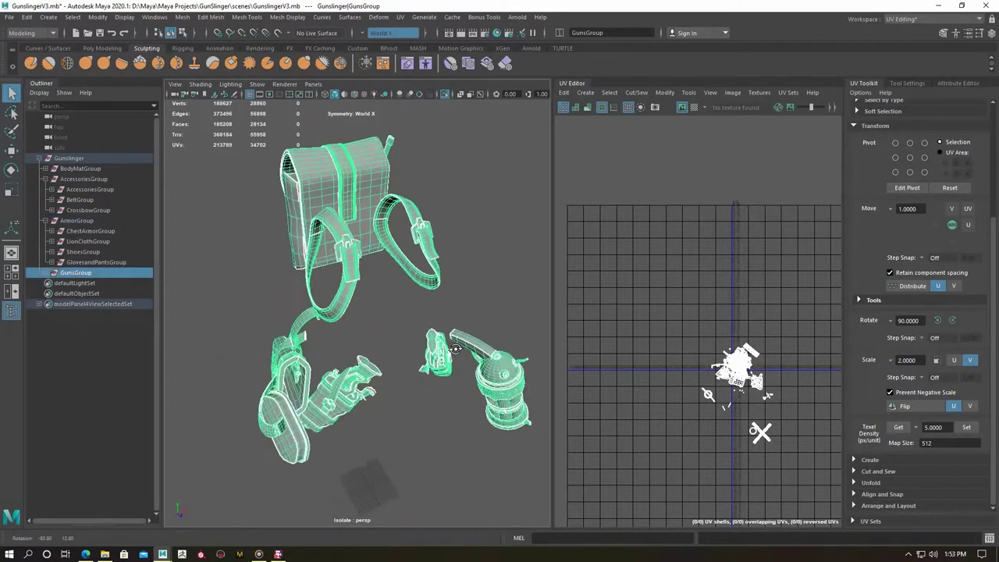
Review the contents of the Accessories, Armor and Guns groups in isolation.
click(100, 304)
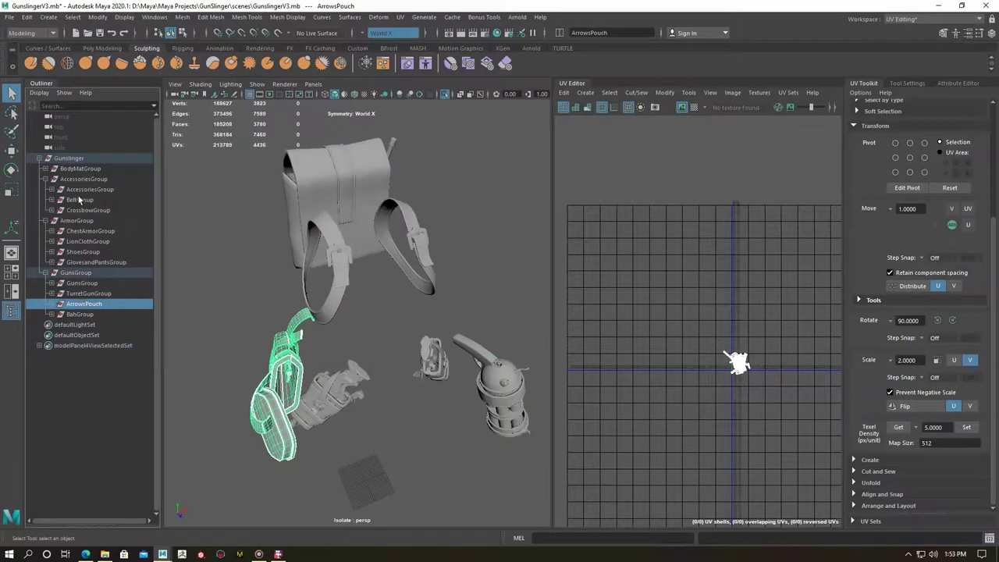
ctrl+click(84, 179)
key(ctrl+1)
key(ctrl+1)
alt+drag(257, 320, 336, 316)
key(ctrl+1)
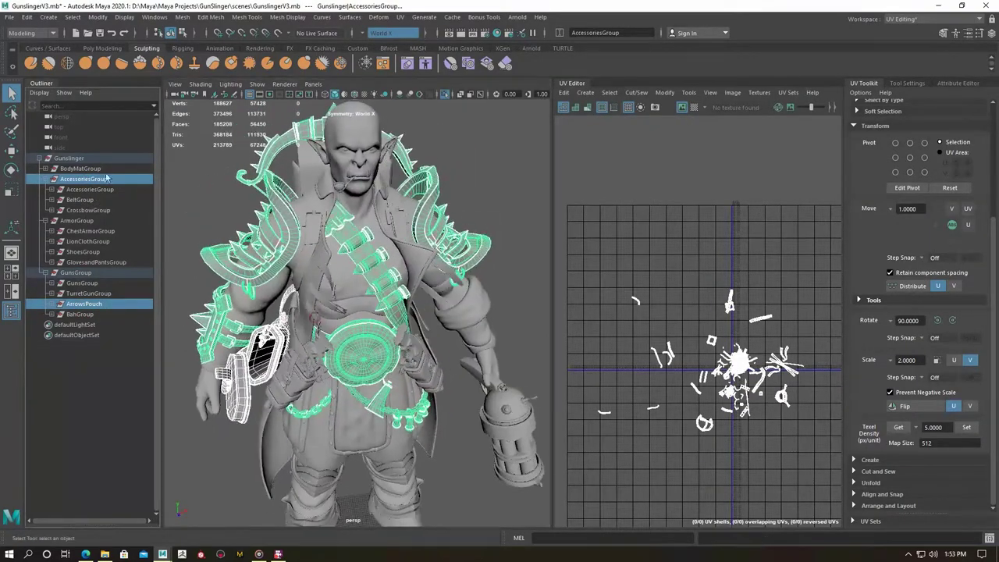
click(77, 273)
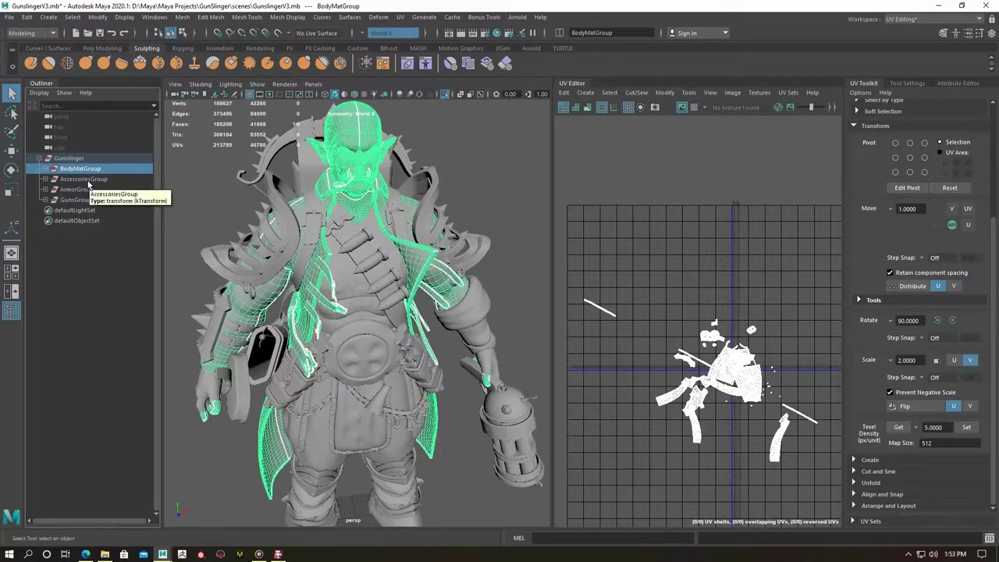
click(84, 179)
click(78, 189)
click(78, 200)
key(a)
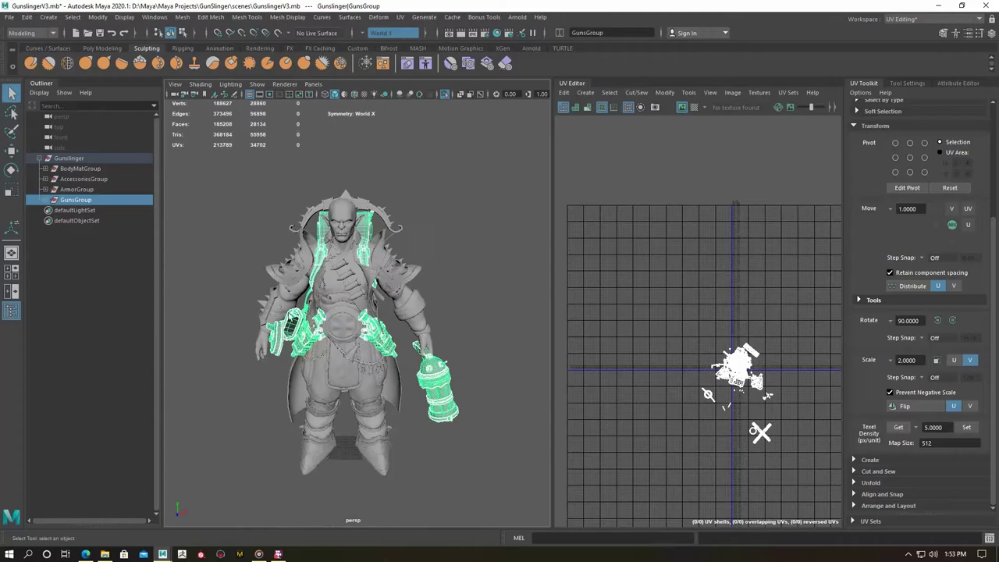
Assign a new Lambert material to the BodyMatGroup meshes and view its attributes.
click(80, 170)
key(ctrl+1)
click(319, 290)
right_drag(318, 290, 335, 344)
click(402, 272)
click(933, 111)
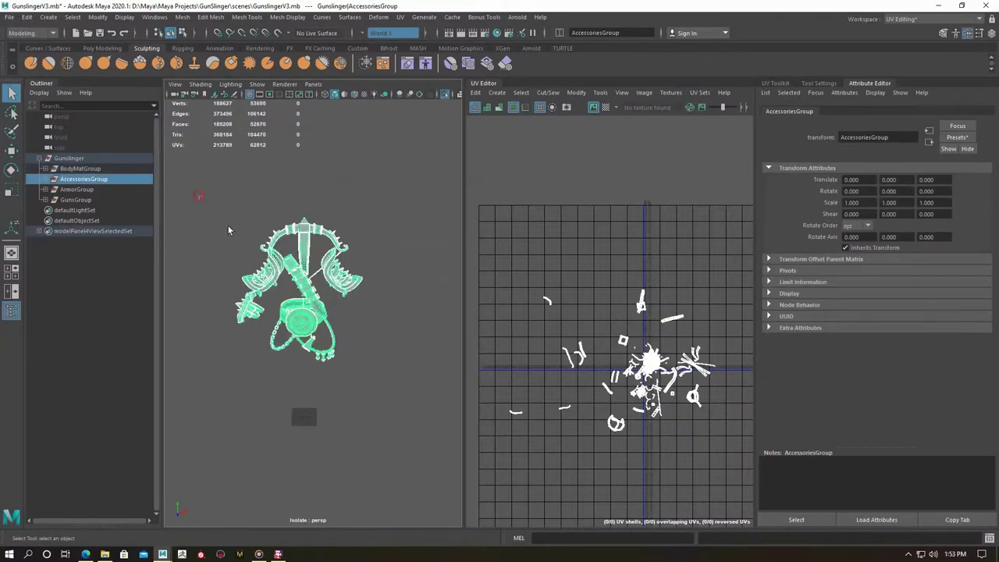
right_drag(291, 284, 309, 337)
Give the accessories a new Lambert named AccessoriesMat and the armor its own new Lambert.
click(426, 260)
text(ssorie)
key(Return)
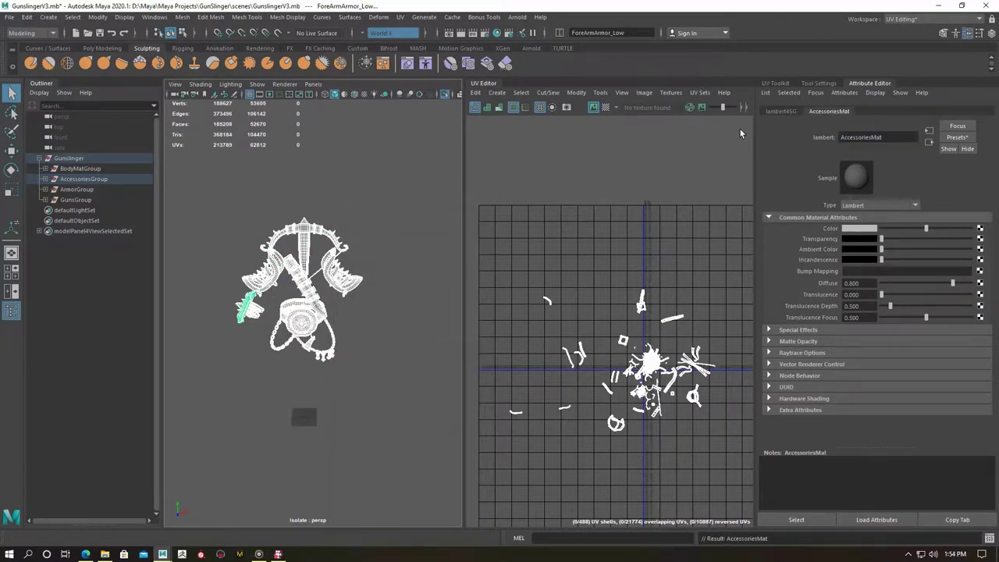
right_drag(312, 257, 356, 515)
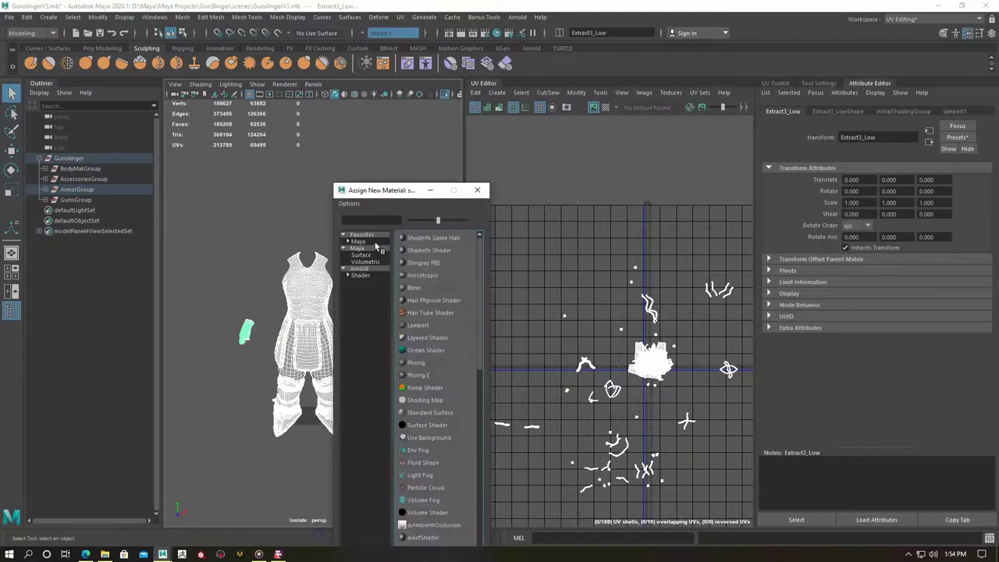
click(426, 260)
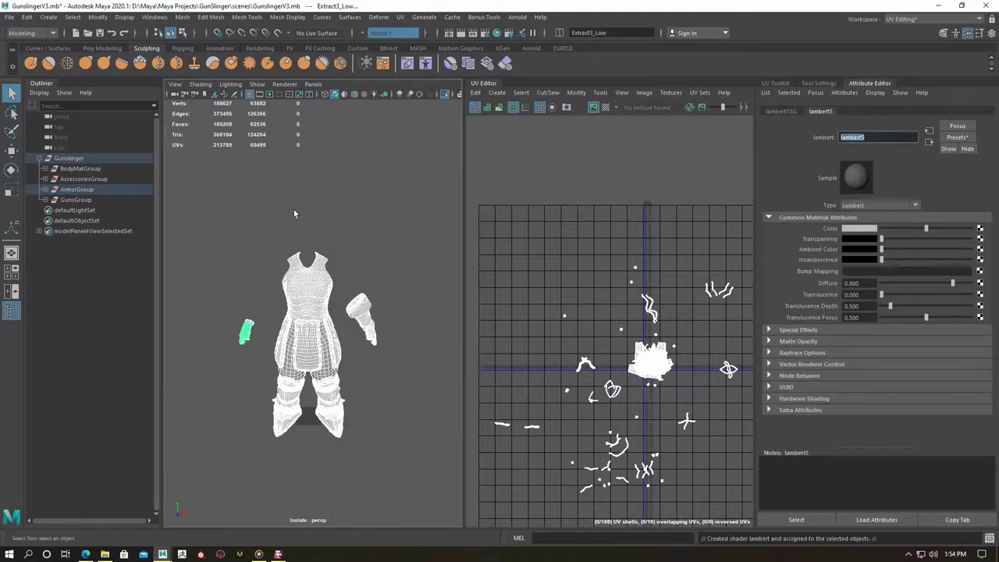
text(rmo)
key(Return)
key(ctrl+h)
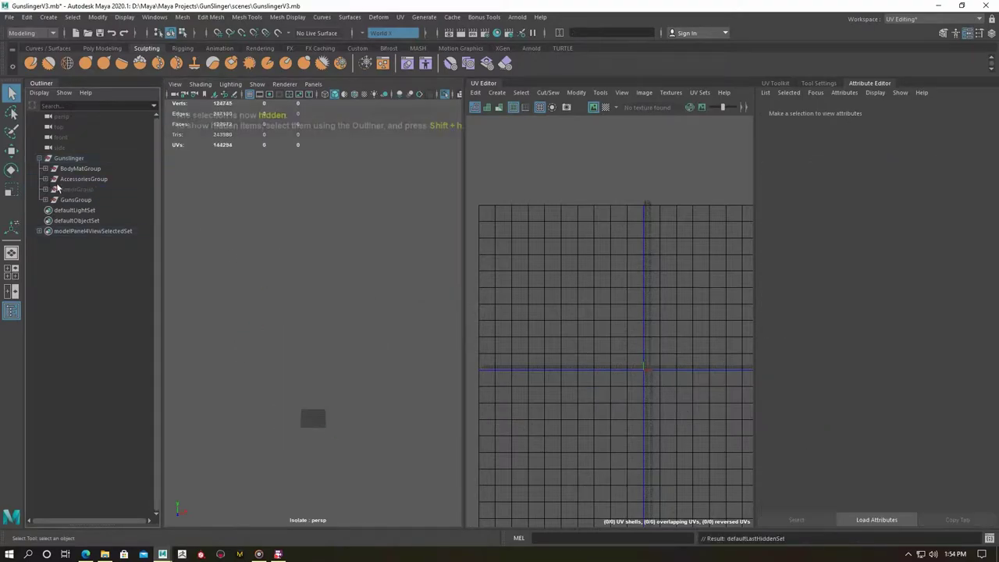
key(ctrl+z)
Assign a new Lambert material named GunsMat to GunsGroup.
click(71, 200)
right_drag(312, 258, 357, 515)
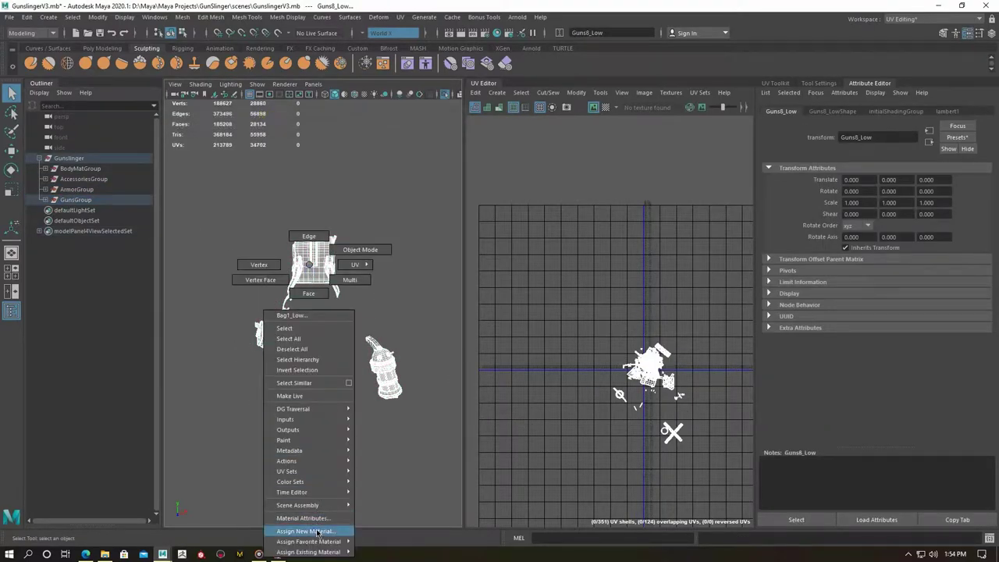
click(433, 263)
text(Mat)
key(Return)
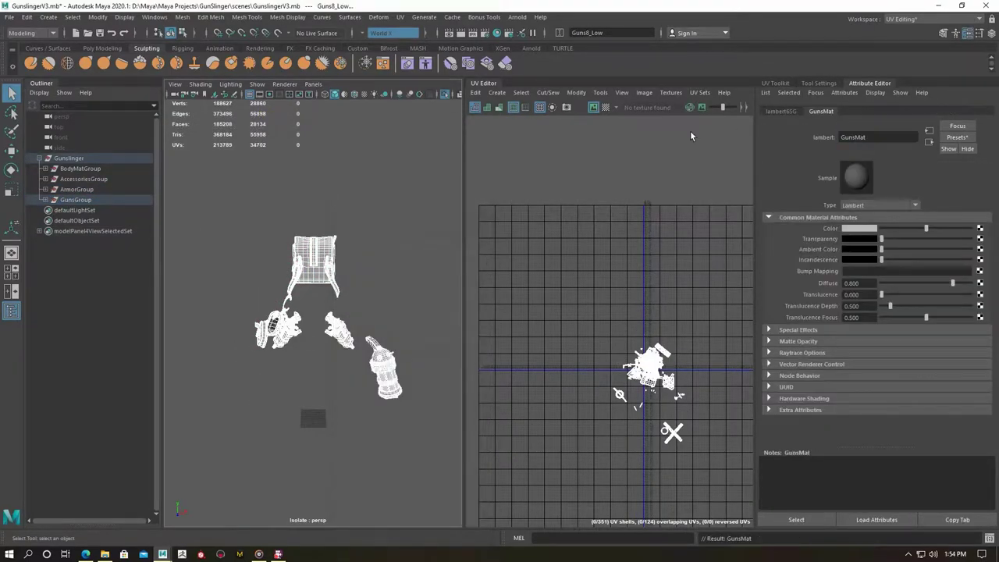
Run File > Optimize Scene Size to clean up the scene.
click(691, 138)
click(10, 16)
click(47, 153)
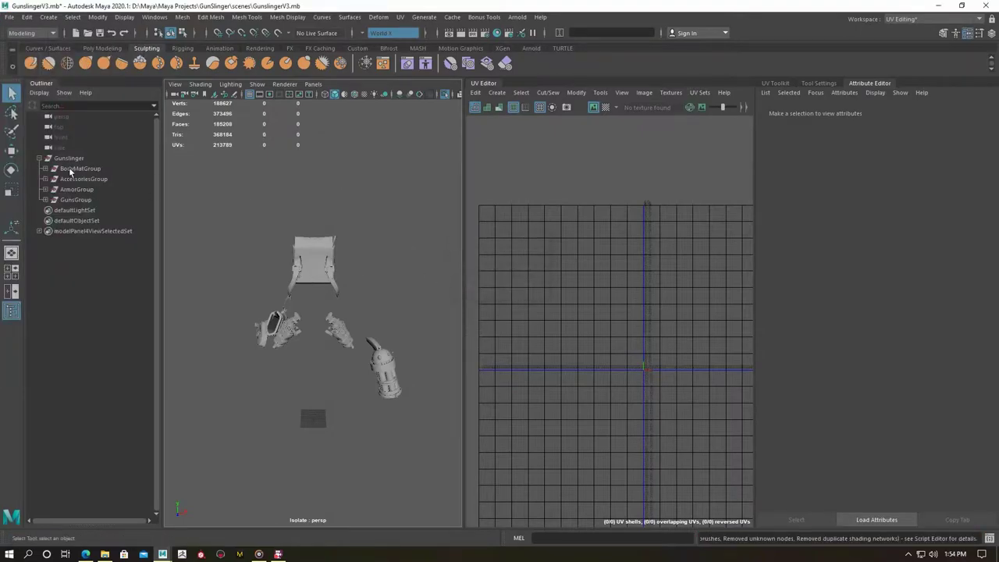
click(80, 168)
Auto-lay out the BodyMatGroup UV shells, select the Body_Low faces, and show UV Toolkit.
drag(552, 283, 705, 260)
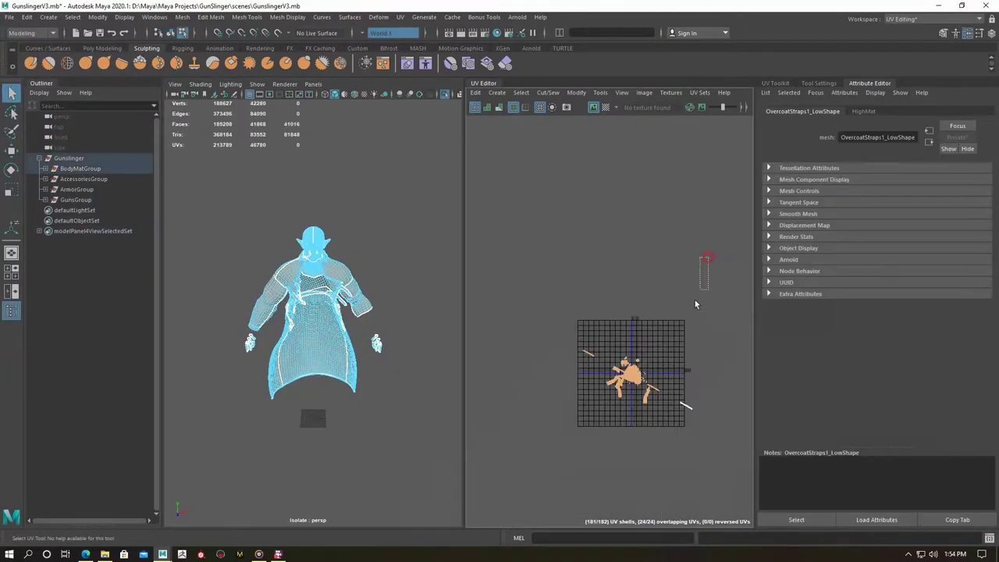
right_drag(422, 337, 361, 388)
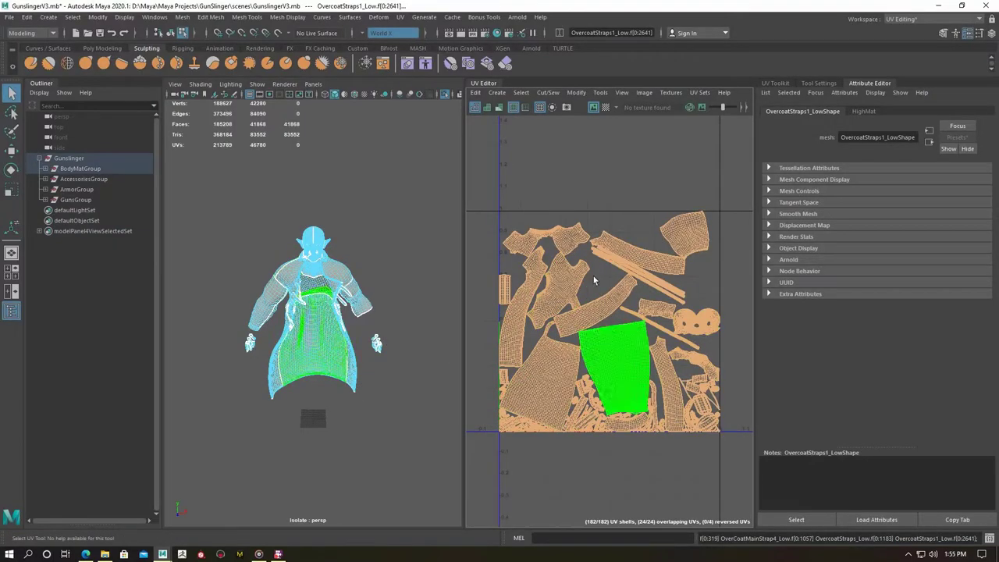
click(599, 421)
scroll(599, 390, up, 5)
scroll(593, 271, down, 3)
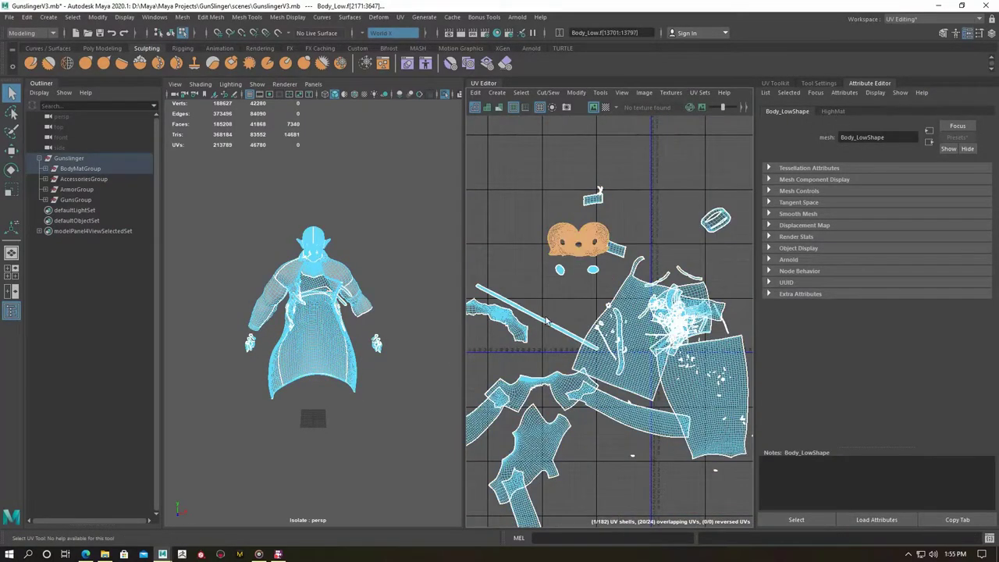
scroll(547, 328, down, 3)
key(ctrl+1)
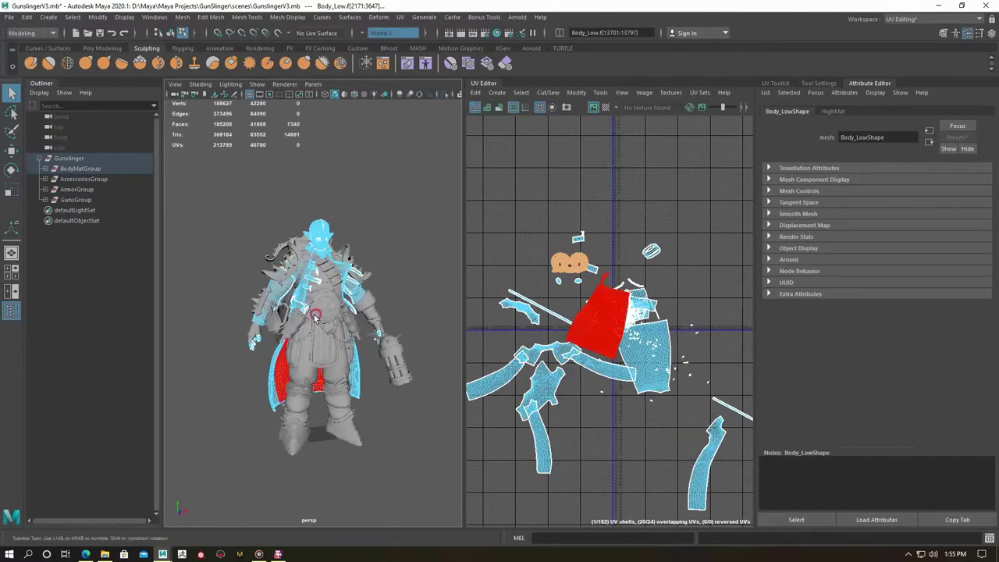
key(ctrl+1)
scroll(611, 284, down, 2)
scroll(610, 283, up, 2)
click(788, 83)
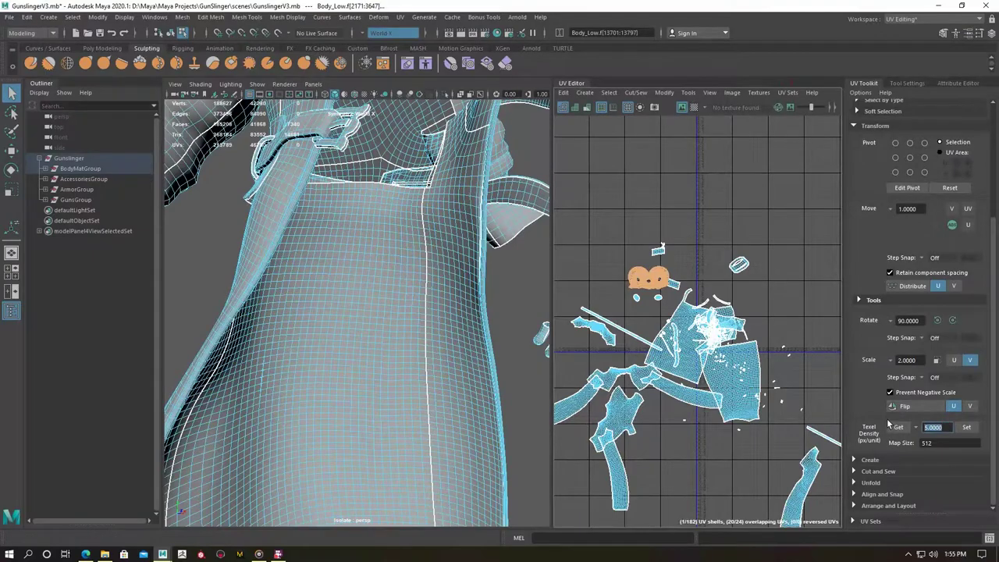
text(15.0000)
Set the Body_Low shells' texel density to 20.
click(210, 148)
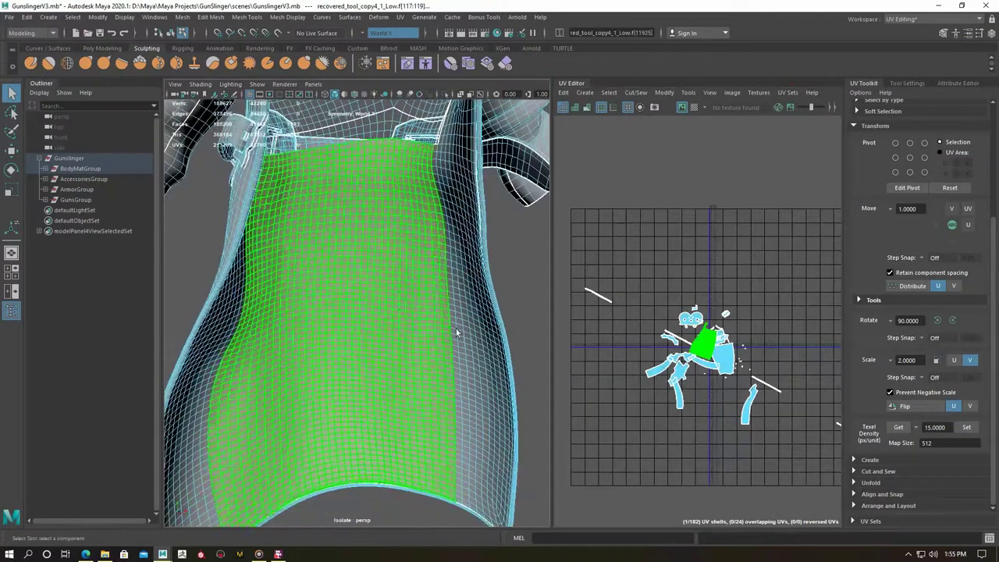
key(a)
click(320, 191)
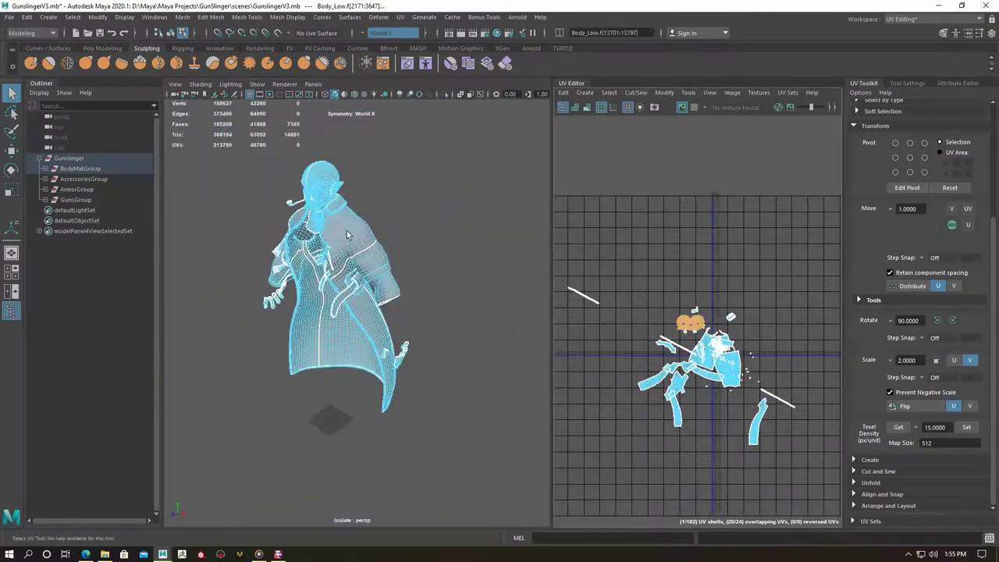
text(20)
key(Return)
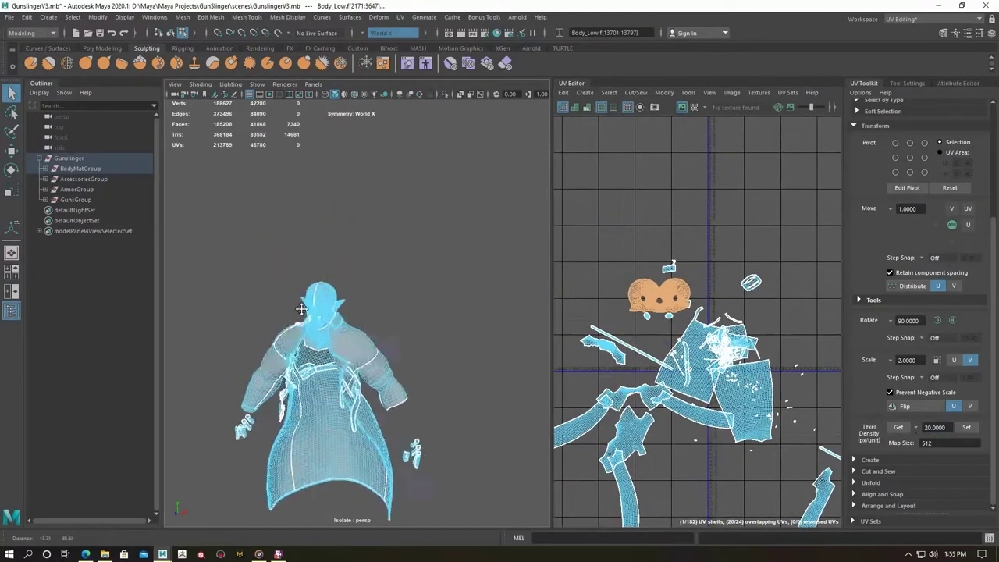
key(F8)
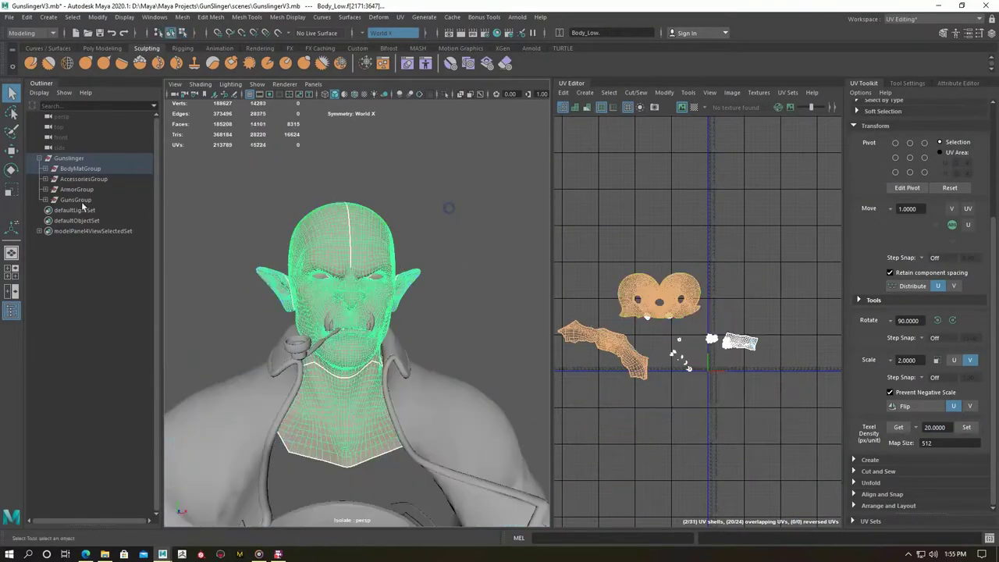
Read the texel density of the eye faces.
click(85, 304)
right_drag(736, 350, 745, 371)
click(899, 428)
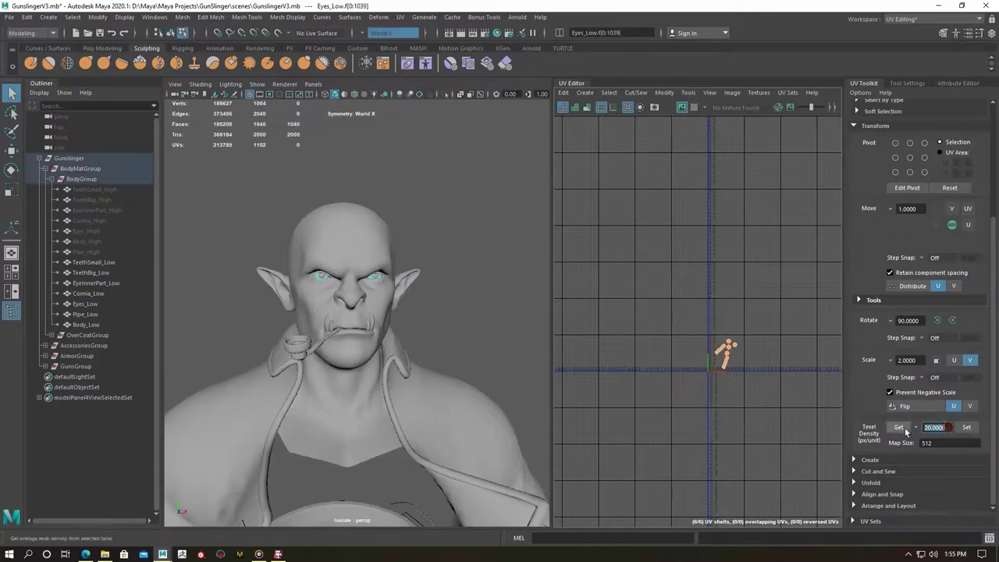
text(30.0000)
right_drag(421, 235, 486, 206)
key(a)
Select the overcoat's UV shells and frame them in the 0–1 tile.
click(88, 335)
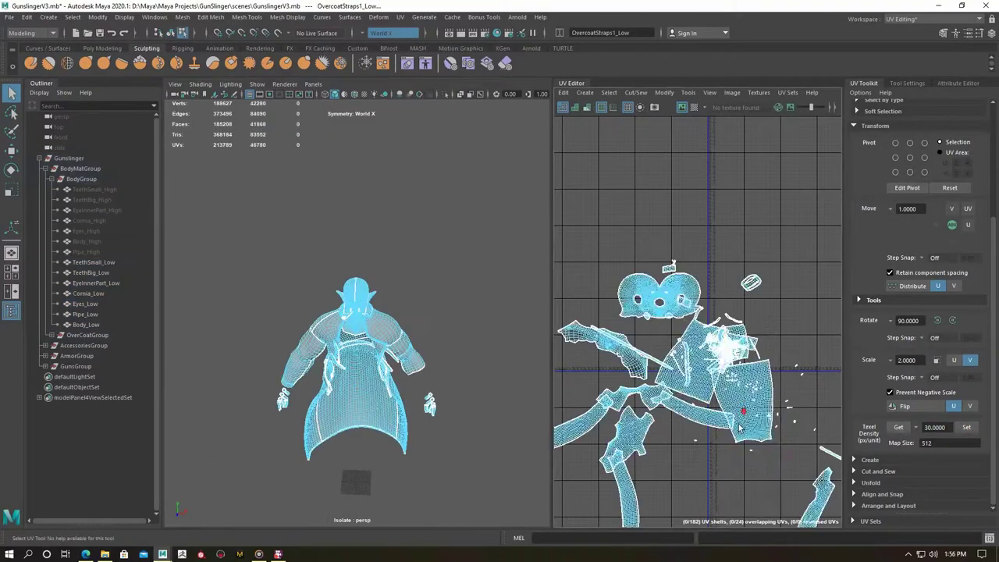
scroll(769, 365, up, 5)
scroll(647, 375, up, 3)
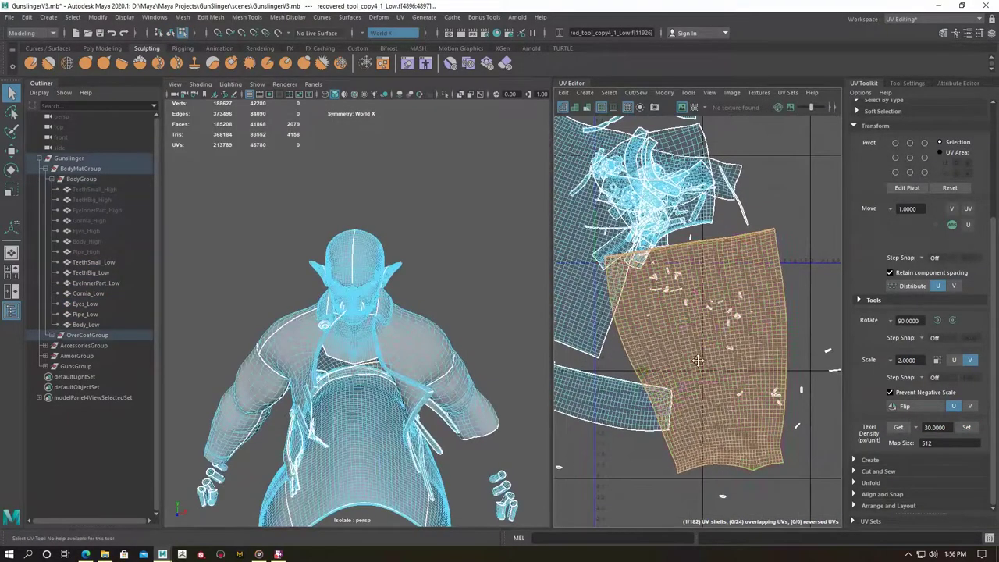
scroll(647, 375, down, 3)
scroll(647, 374, down, 2)
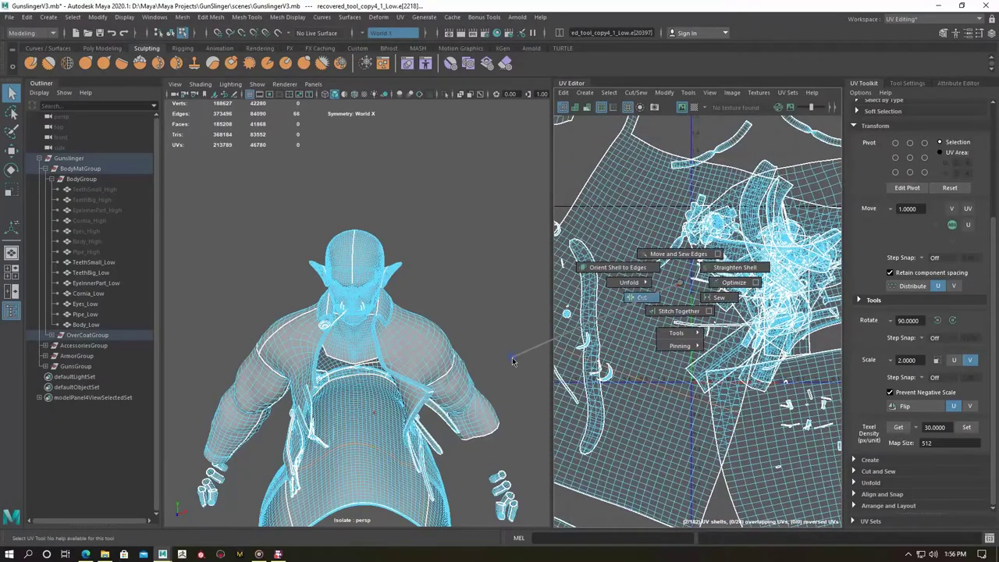
right_drag(636, 281, 625, 248)
scroll(625, 248, up, 3)
scroll(686, 296, down, 2)
scroll(726, 320, down, 2)
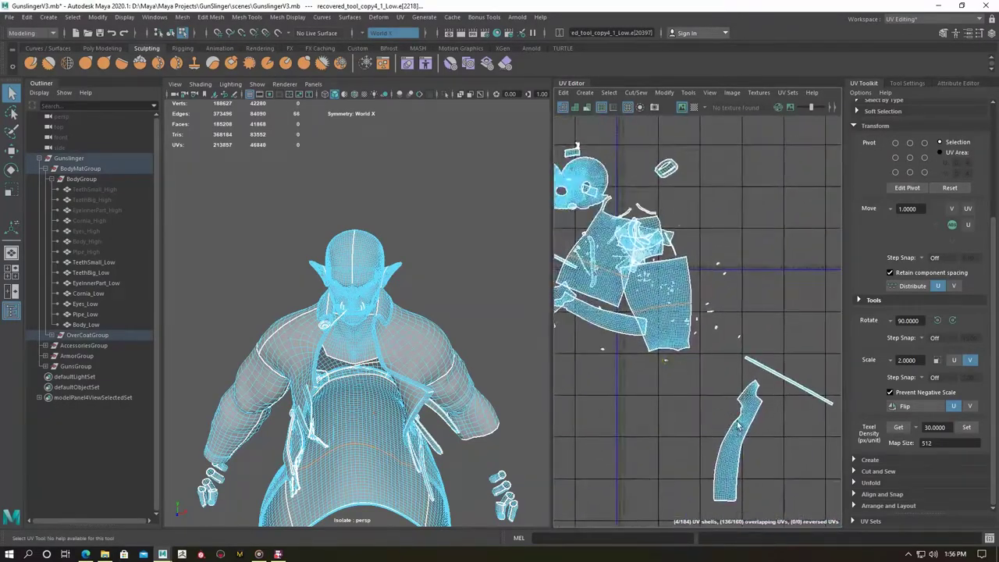
scroll(732, 326, down, 1)
click(732, 326)
scroll(771, 359, down, 5)
key(f)
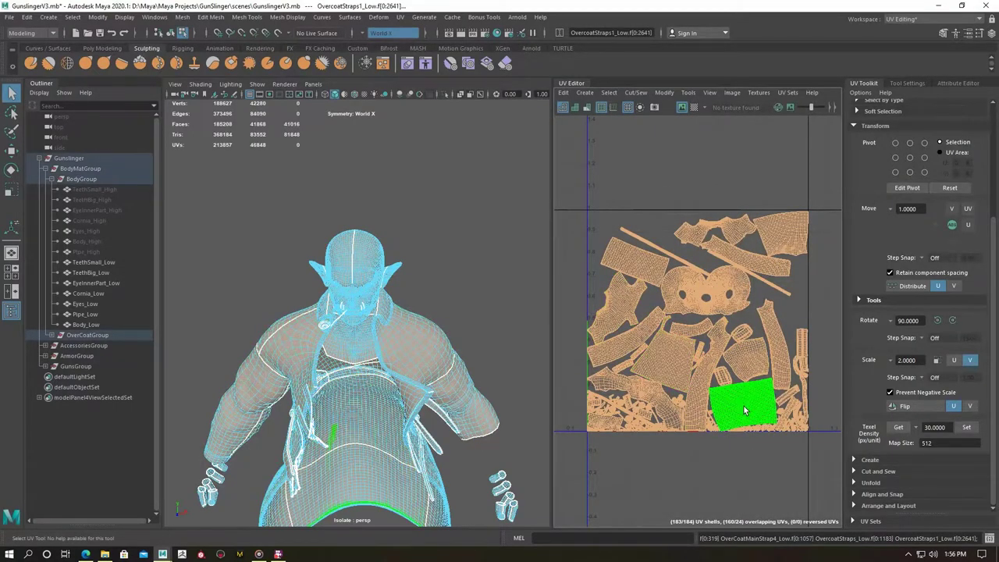
scroll(753, 334, up, 3)
scroll(679, 345, down, 2)
Cut the overcoat sleeve's UV shell along the selected edges.
click(671, 347)
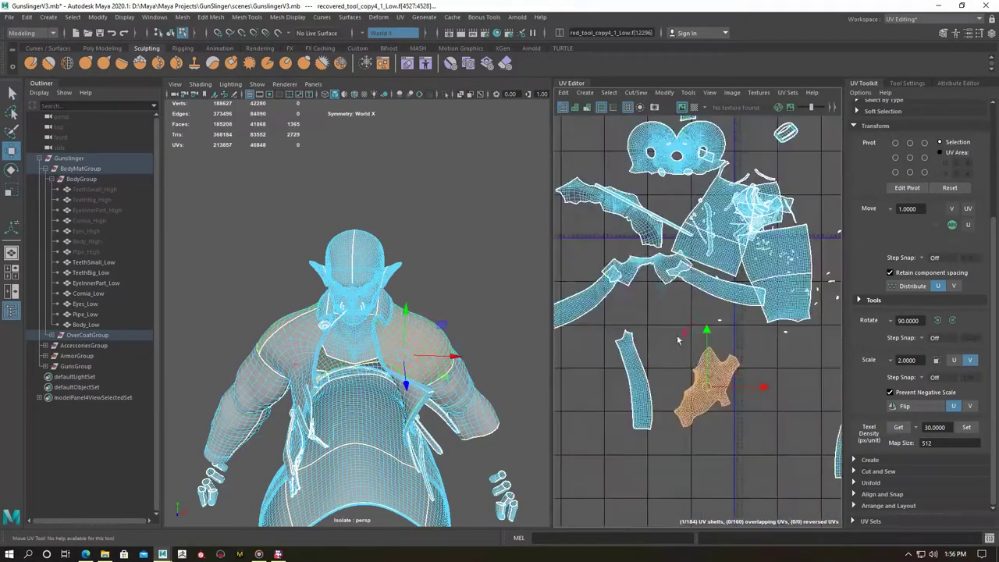
scroll(647, 342, up, 3)
scroll(647, 342, up, 3)
key(F10)
click(661, 295)
scroll(661, 295, down, 3)
scroll(613, 182, down, 2)
scroll(612, 182, up, 3)
click(656, 334)
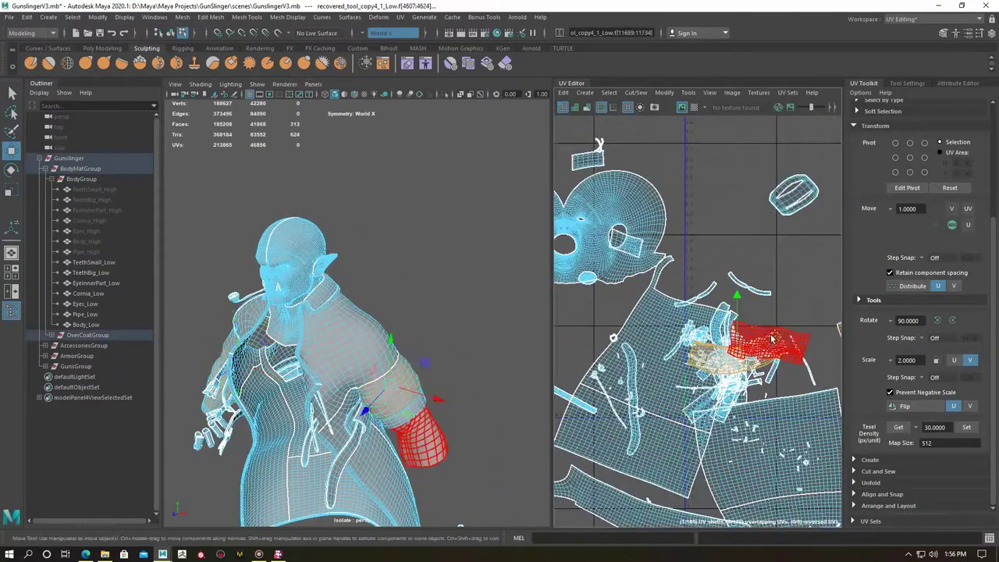
scroll(655, 336, up, 2)
scroll(657, 343, up, 2)
key(F10)
shift+right_click(660, 365)
mouse_move(757, 254)
shift+right_down()
mouse_move(654, 328)
mouse_move(716, 268)
shift+right_up()
Repack the overcoat UV shells into the 0–1 tile.
scroll(726, 325, up, 3)
scroll(726, 325, up, 2)
scroll(725, 288, up, 2)
scroll(726, 288, down, 5)
scroll(703, 297, down, 3)
shift+right_drag(698, 284, 671, 328)
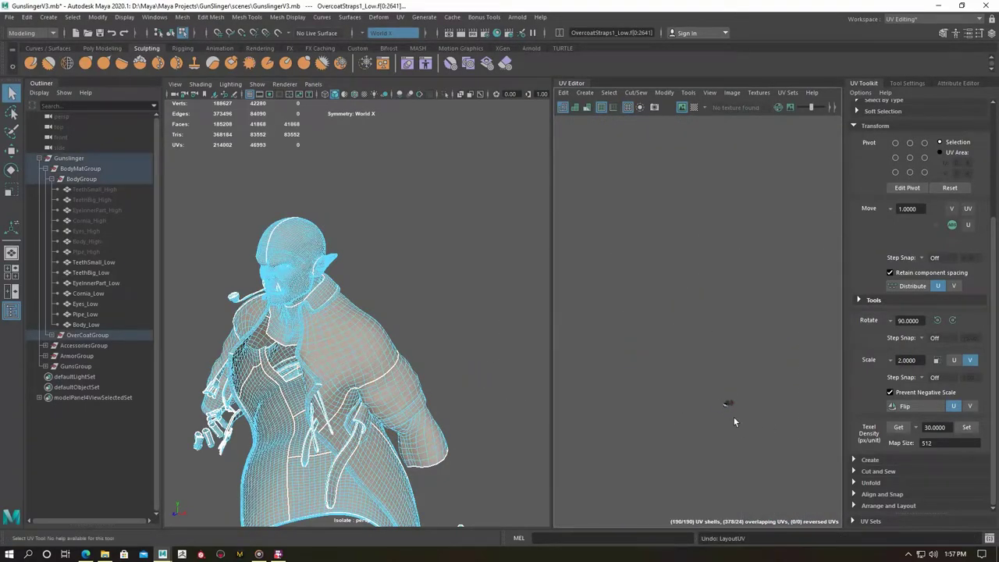
Pack the overcoat UV shells into the 0–1 tile.
key(f)
key(ctrl+z)
shift+right_drag(587, 337, 550, 355)
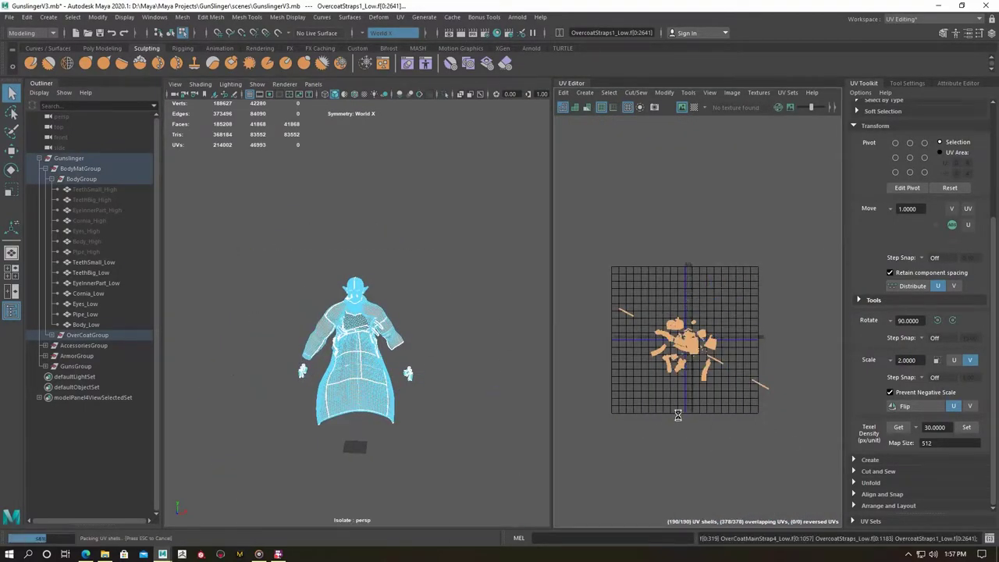
scroll(710, 338, up, 5)
drag(242, 205, 344, 334)
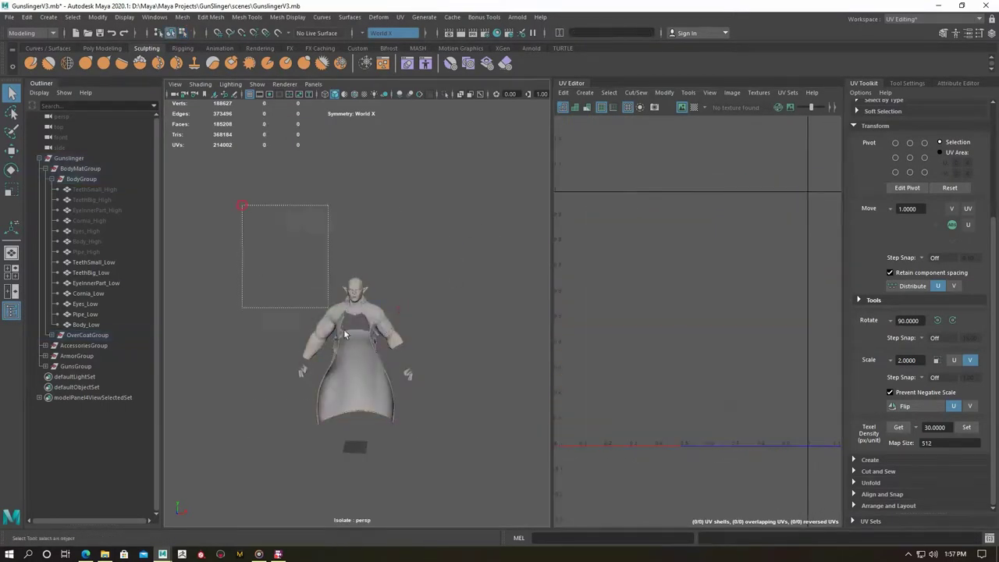
Select BodyMatGroup in the Outliner and hide it.
click(78, 179)
click(45, 169)
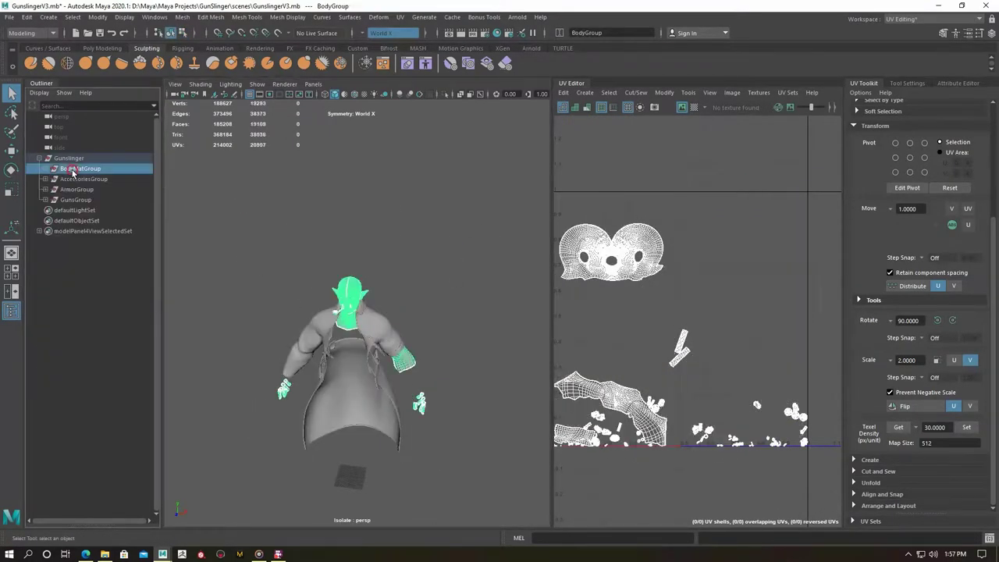
click(72, 170)
click(45, 168)
click(49, 179)
click(50, 189)
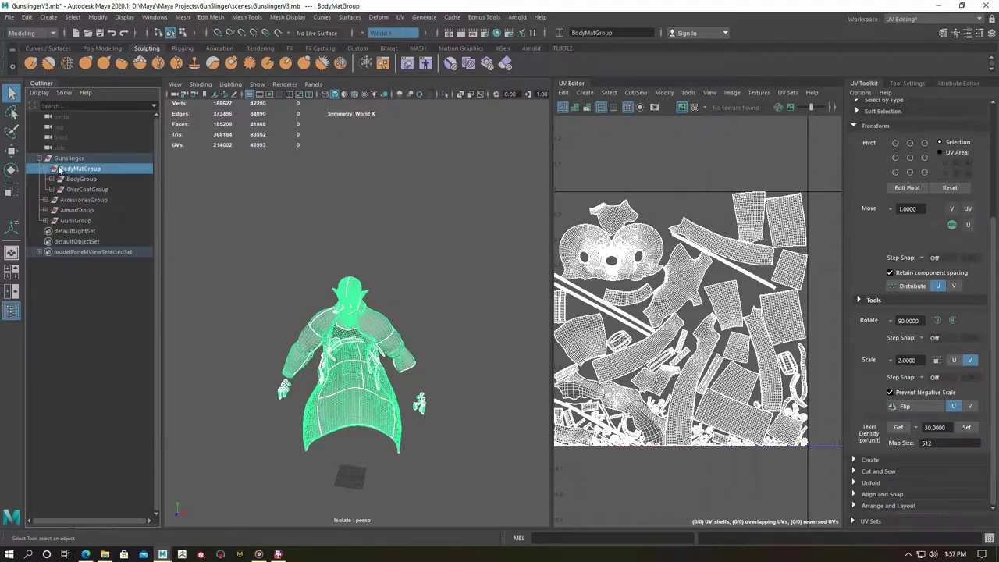
key(ctrl+h)
Pack all AccessoriesGroup UV shells into the 0–1 tile with Layout.
click(83, 199)
right_click(687, 333)
click(646, 316)
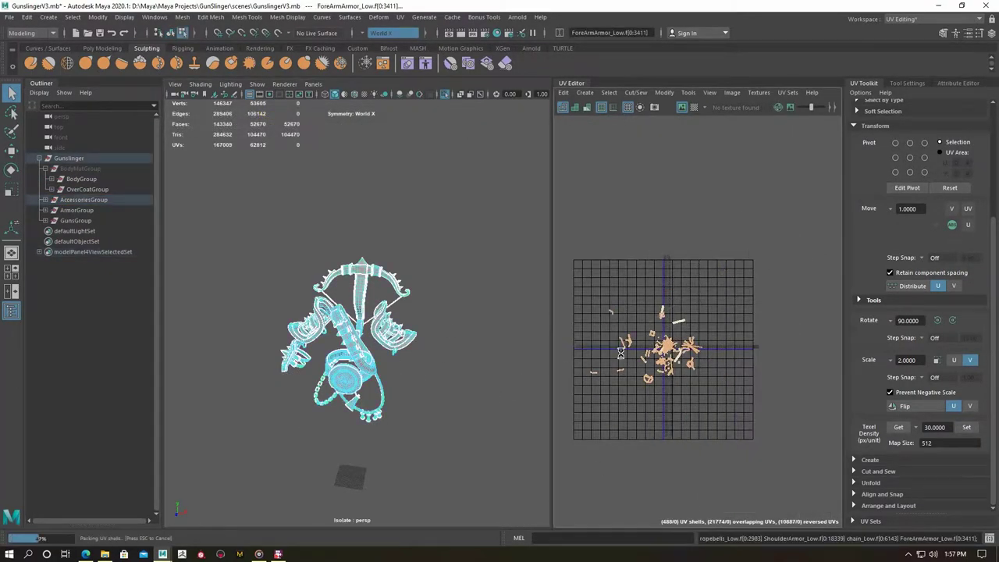
drag(211, 216, 409, 401)
scroll(723, 465, up, 5)
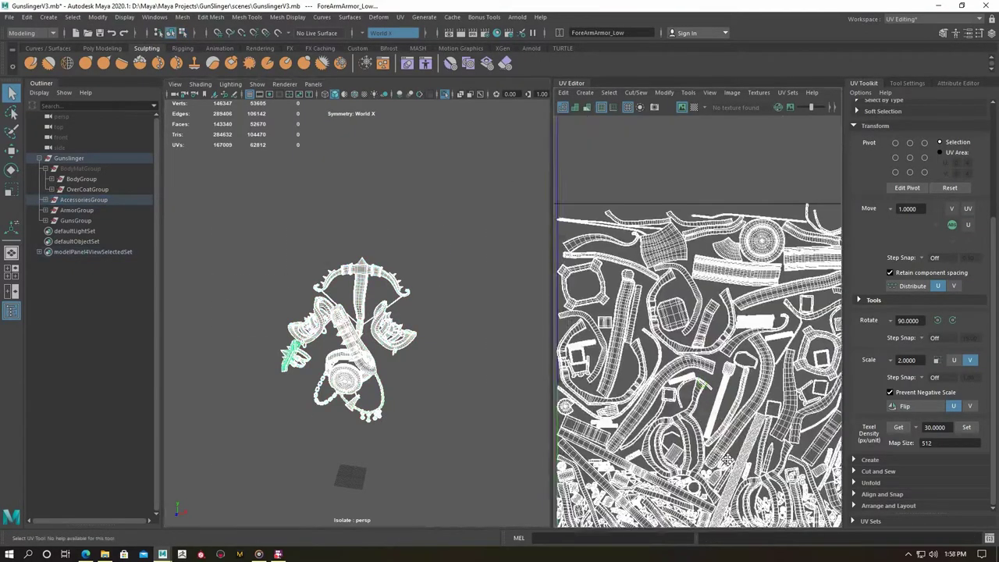
scroll(723, 465, down, 1)
alt+drag(245, 334, 280, 339)
Pack the ArmorGroup UV shells into the 0–1 tile, then hide ArmorGroup.
click(78, 200)
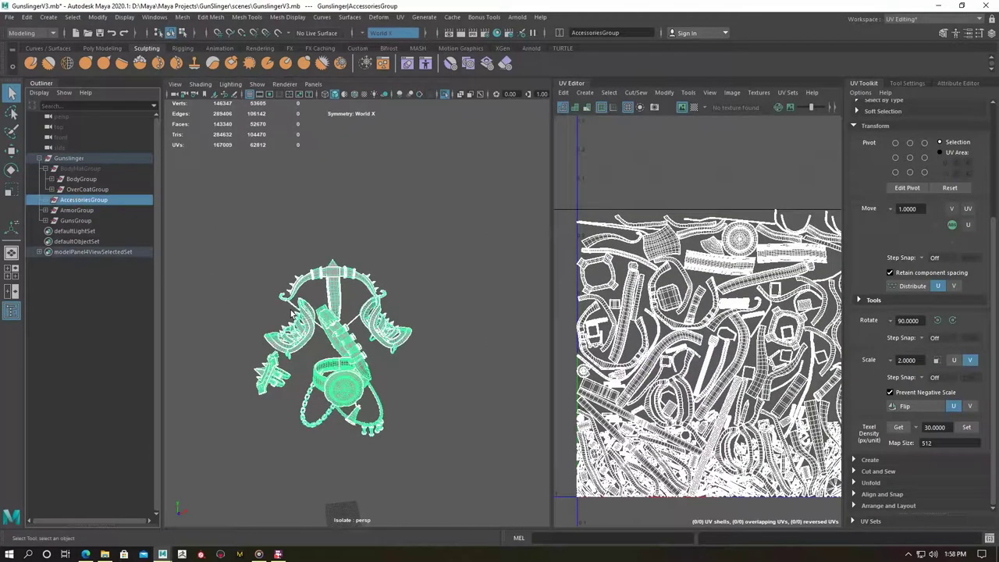
click(76, 210)
scroll(732, 390, down, 3)
ctrl+right_drag(732, 391, 582, 423)
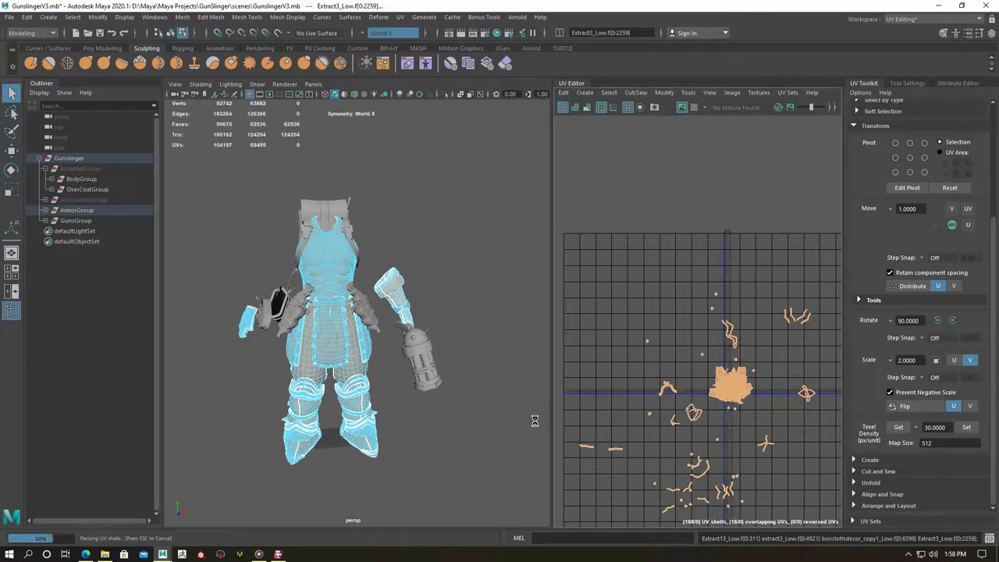
scroll(273, 297, up, 3)
right_drag(268, 263, 310, 322)
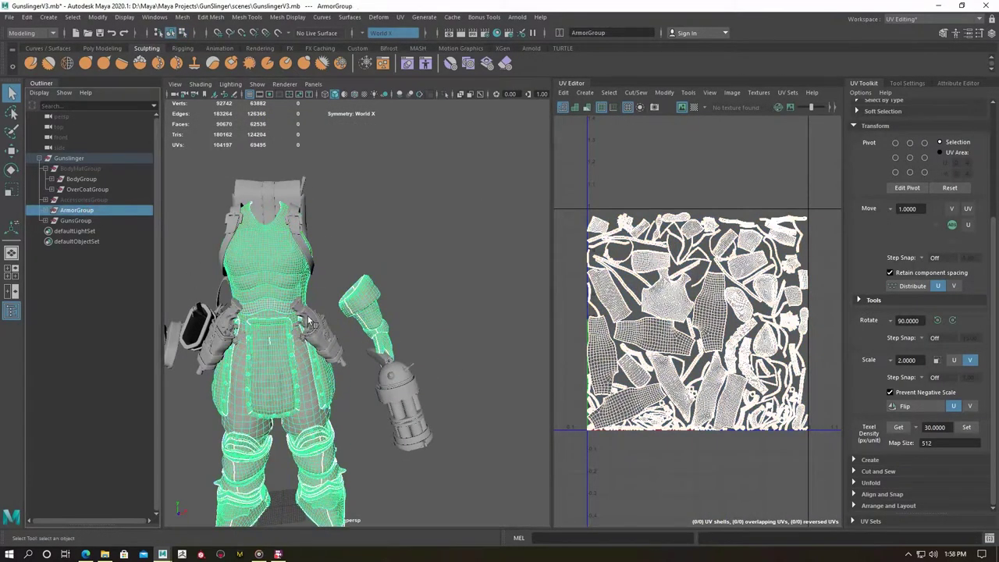
key(ctrl+h)
Pack the remaining gun objects' UV shells into the 0–1 tile.
drag(531, 507, 224, 191)
mouse_move(742, 258)
ctrl+right_down()
mouse_move(726, 235)
mouse_move(702, 328)
ctrl+right_up()
scroll(421, 288, up, 3)
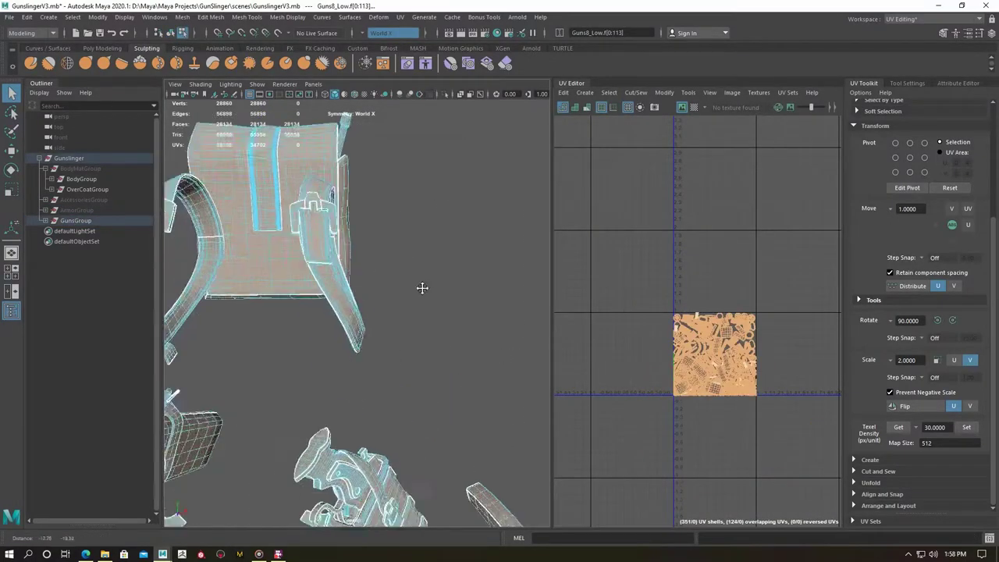
key(f)
right_drag(263, 207, 308, 257)
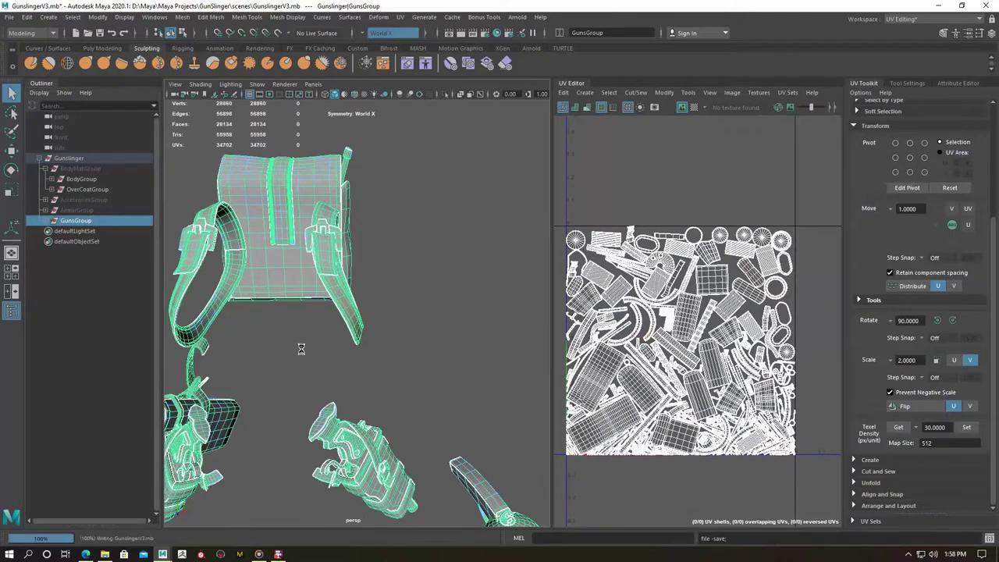
key(f)
Unhide all groups, frame the whole character and save GunslingerV3.mb.
click(210, 224)
key(ctrl+shift+h)
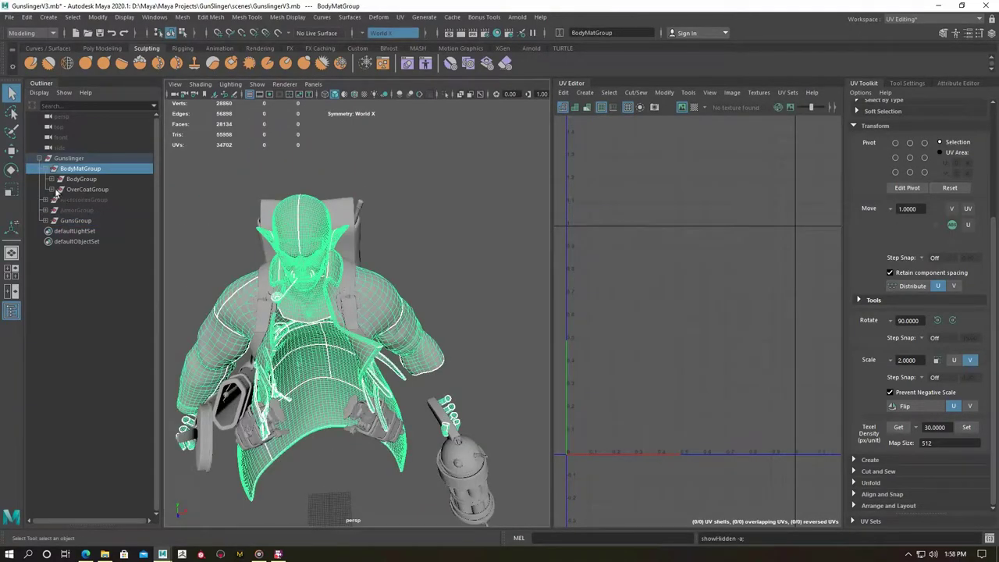
click(66, 205)
key(shift+h)
click(228, 265)
key(f)
key(ctrl+s)
click(45, 169)
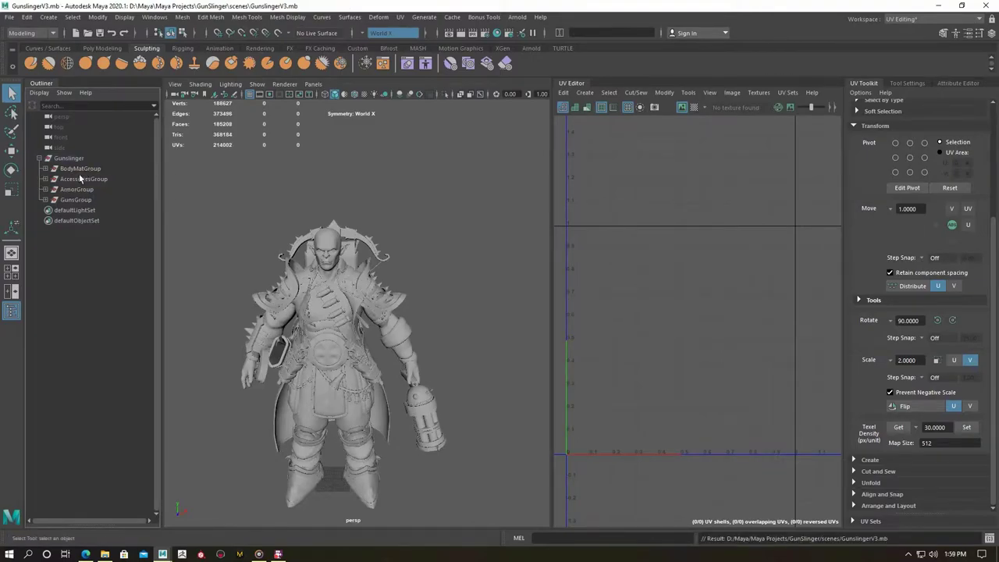
In File Explorer, browse to D:\Maya\Maya Projects\GunSlinger.
click(78, 168)
click(104, 554)
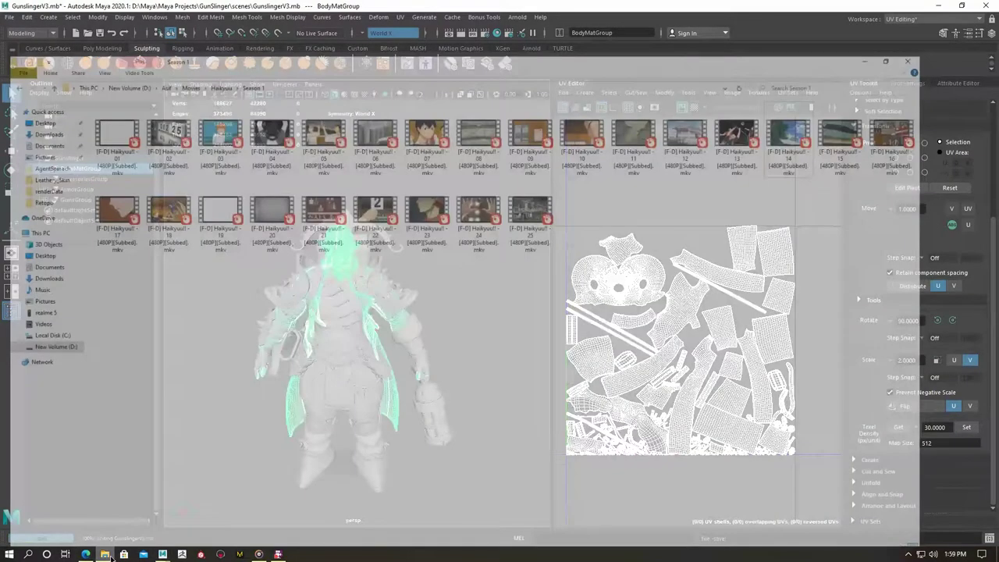
click(50, 319)
double_click(135, 125)
click(125, 146)
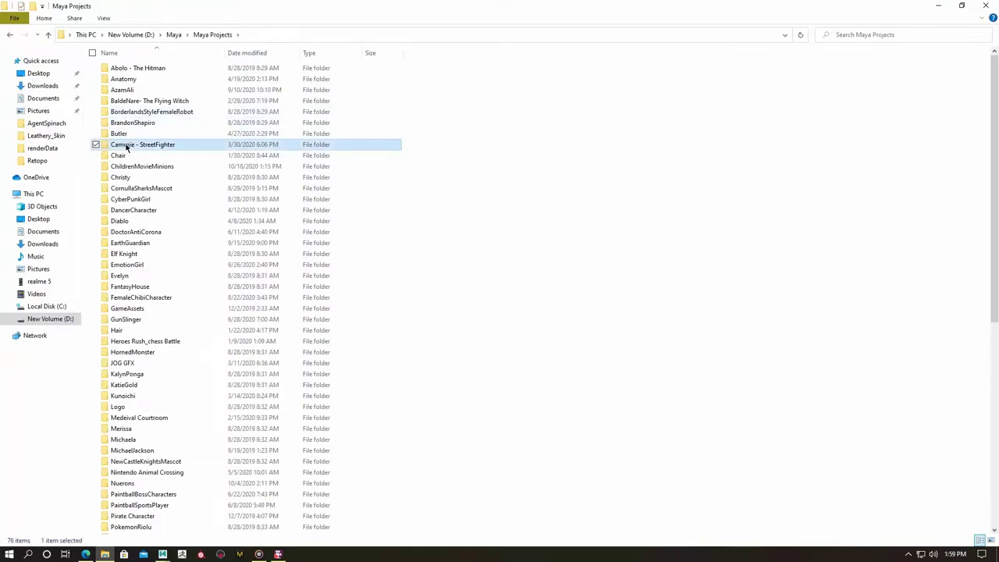
text(gu)
key(Return)
Create a Substance folder with a Bake folder inside it, then return to Maya.
right_click(82, 263)
click(250, 406)
text(Substance)
key(Return)
key(Return)
right_click(88, 280)
click(252, 421)
text(Bake)
key(Return)
click(162, 554)
click(9, 17)
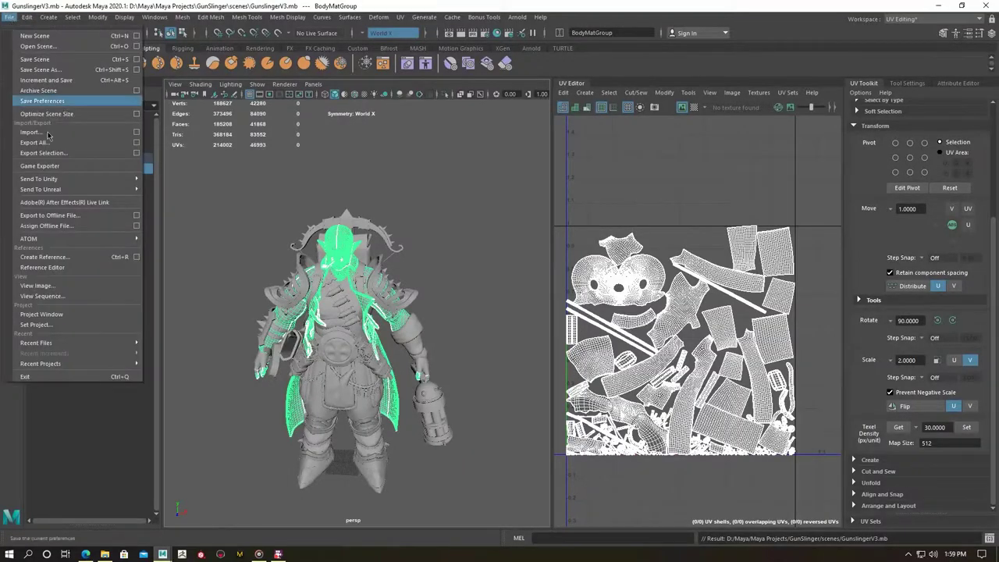
Export BodyMatGroup as an FBX file into the Substance/Bake folder.
click(32, 153)
click(230, 279)
click(313, 435)
click(312, 487)
click(244, 263)
double_click(345, 223)
double_click(297, 185)
click(303, 421)
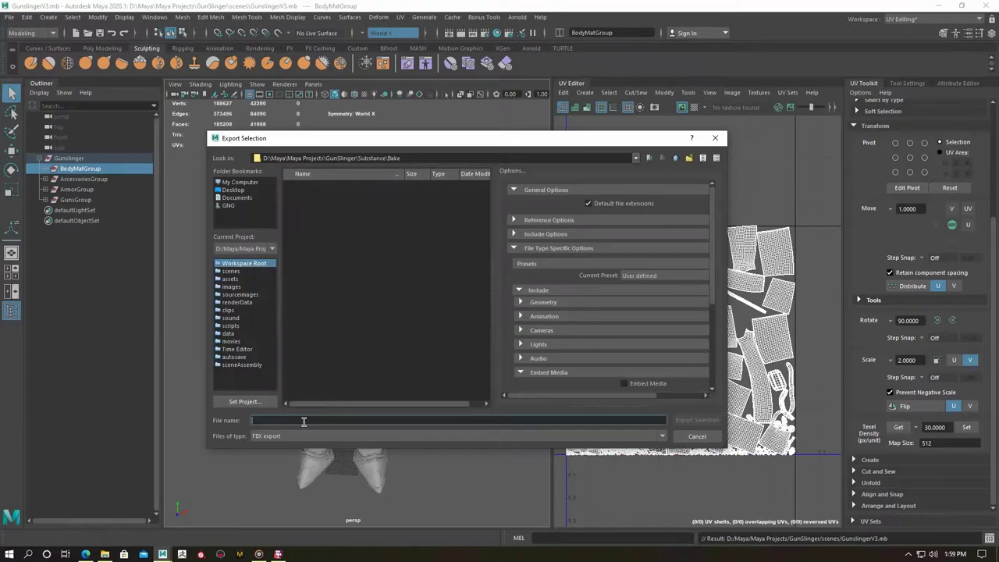
text(BodyBake)
key(Return)
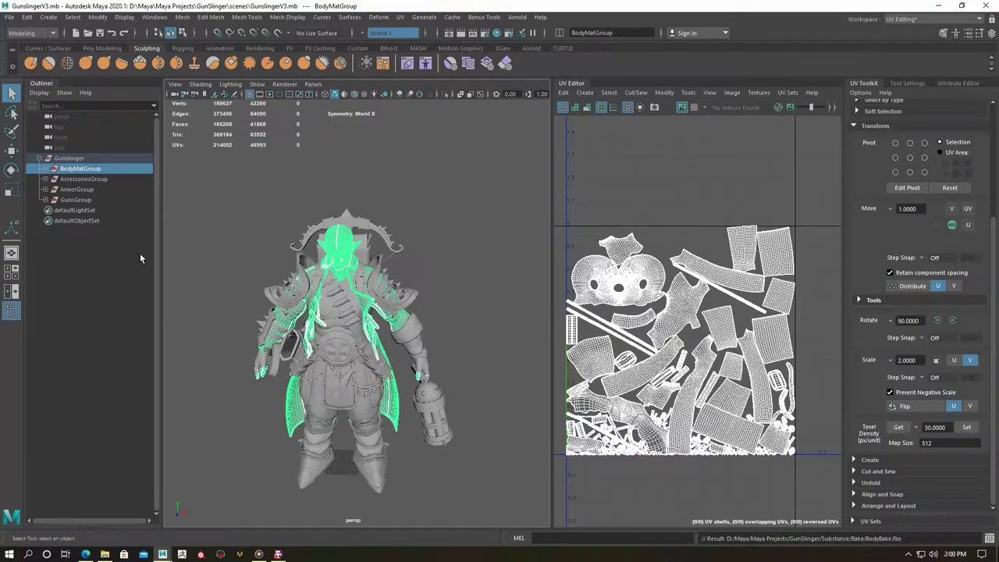
Export AccessoriesGroup as FBX, then ArmorGroup as ArmorBake.fbx.
click(83, 178)
key(g)
text(Accessories)
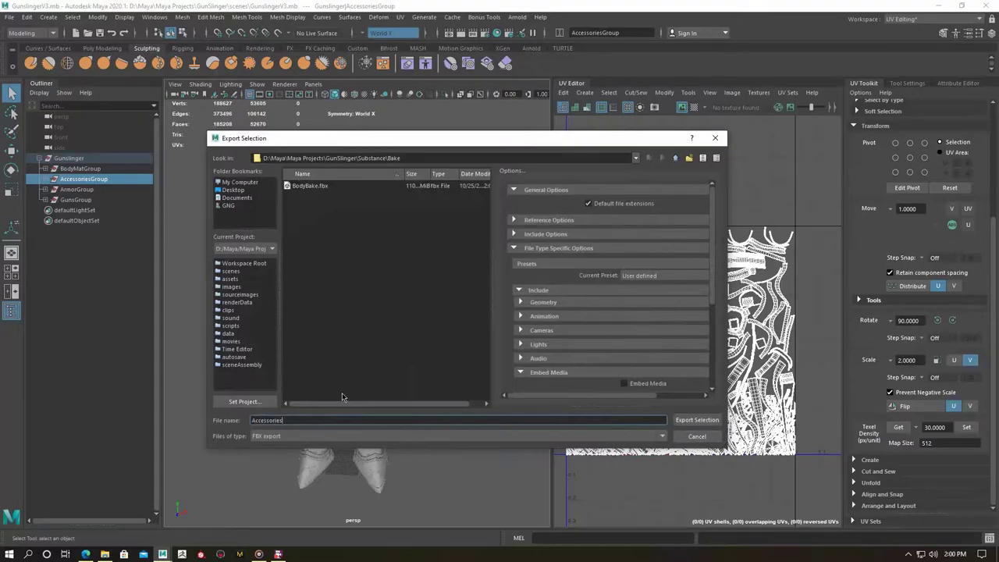
key(Return)
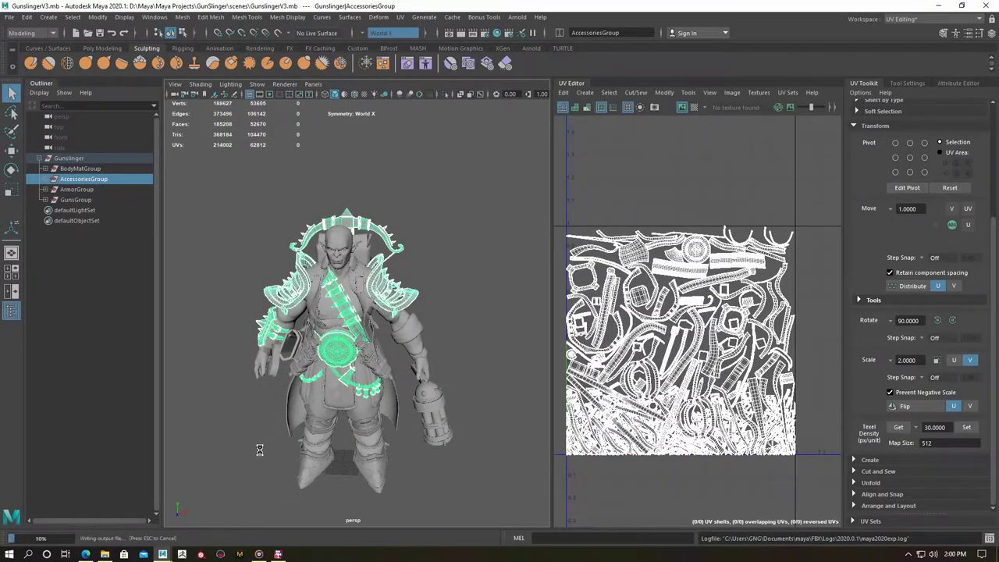
click(112, 189)
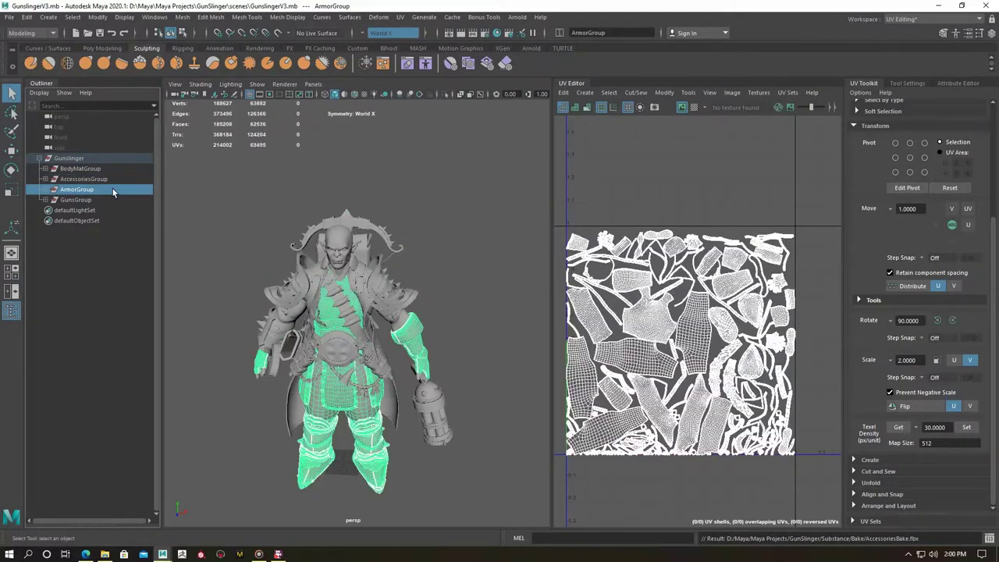
text(gArmorBake)
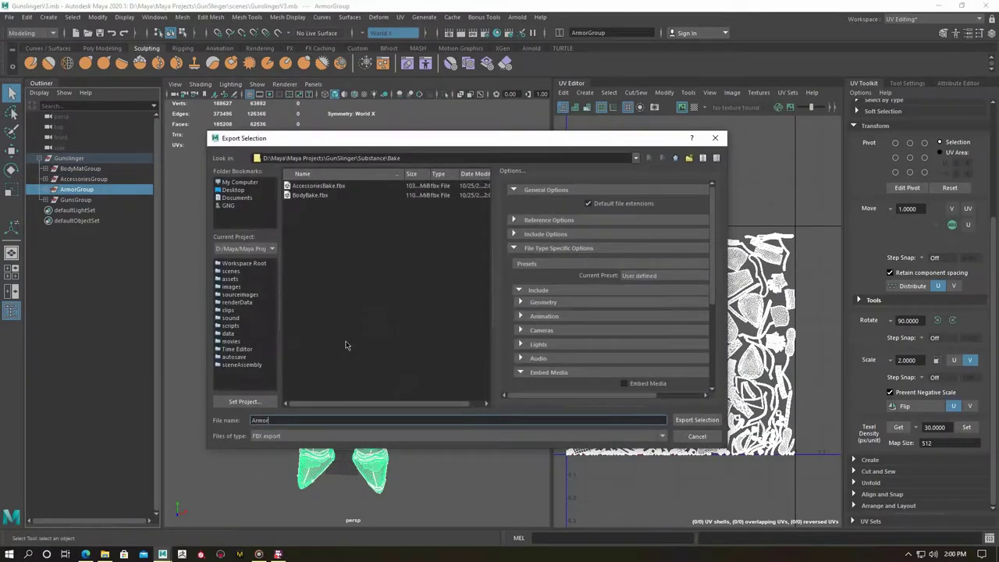
key(Return)
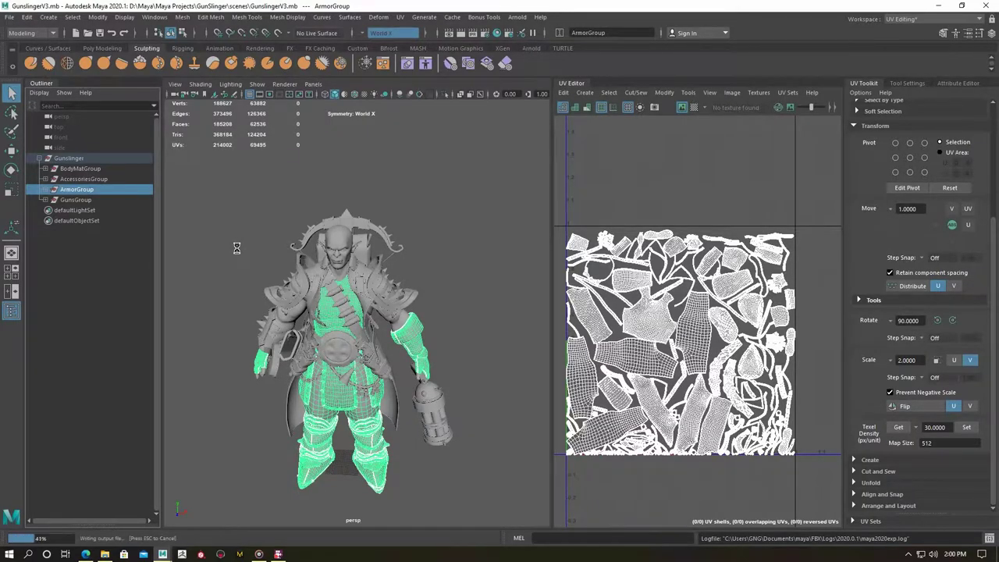
Export GunsGroup as GunsBake.fbx into the same Bake folder.
click(88, 201)
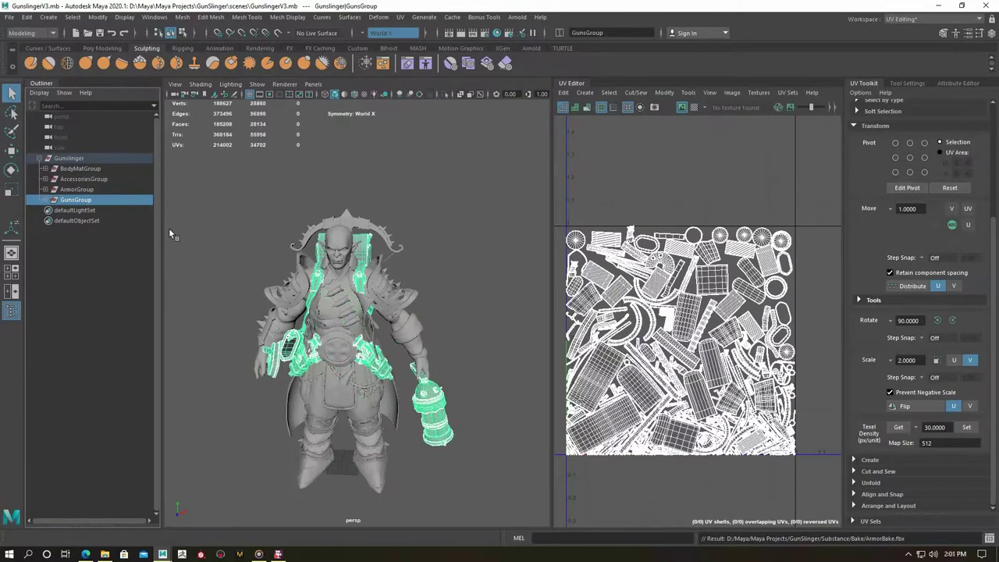
text(gGunsB)
key(Return)
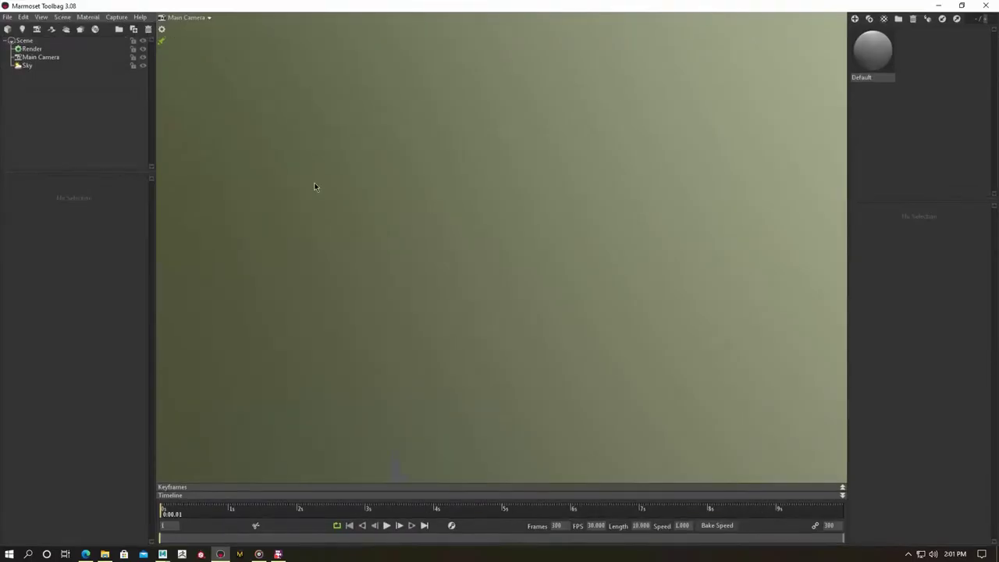
key(ctrl+s)
Save the Toolbag scene as BakeScene in the project's Bake folder.
click(207, 41)
double_click(203, 119)
double_click(203, 117)
double_click(156, 88)
click(175, 239)
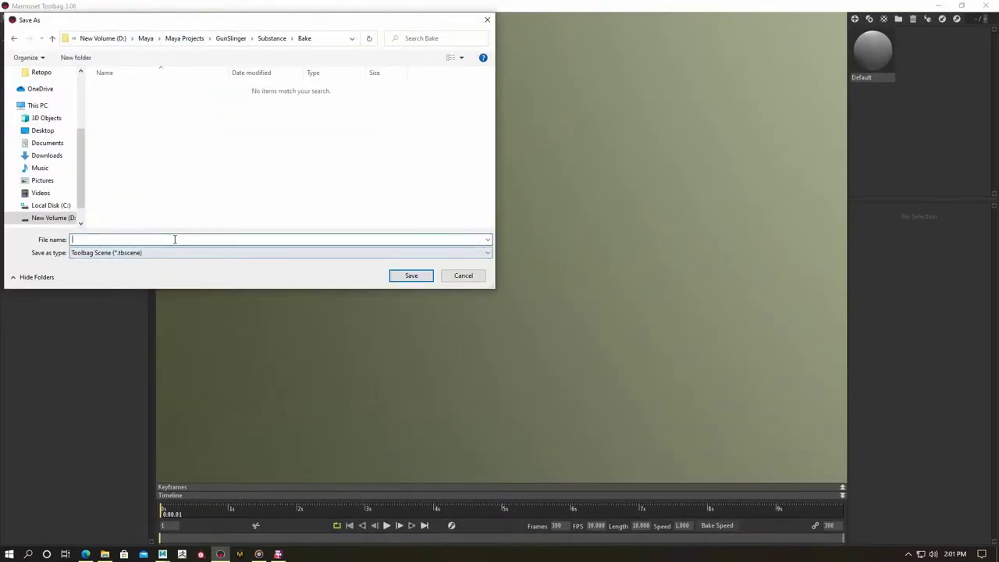
text(BakeScene)
key(Return)
Add a new baker and load BodyBake.fbx into it, then inspect the coat mesh.
click(79, 31)
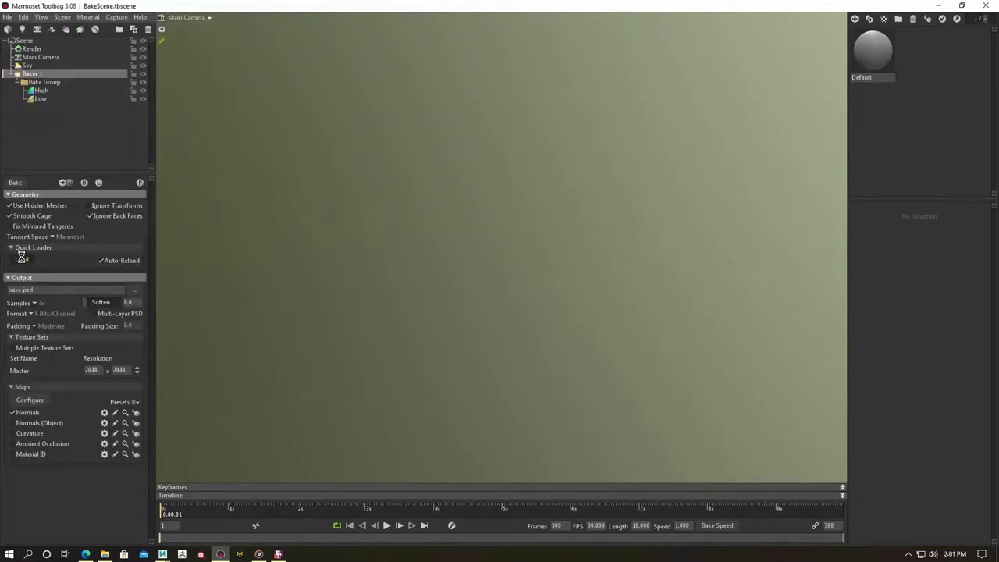
click(22, 260)
double_click(187, 109)
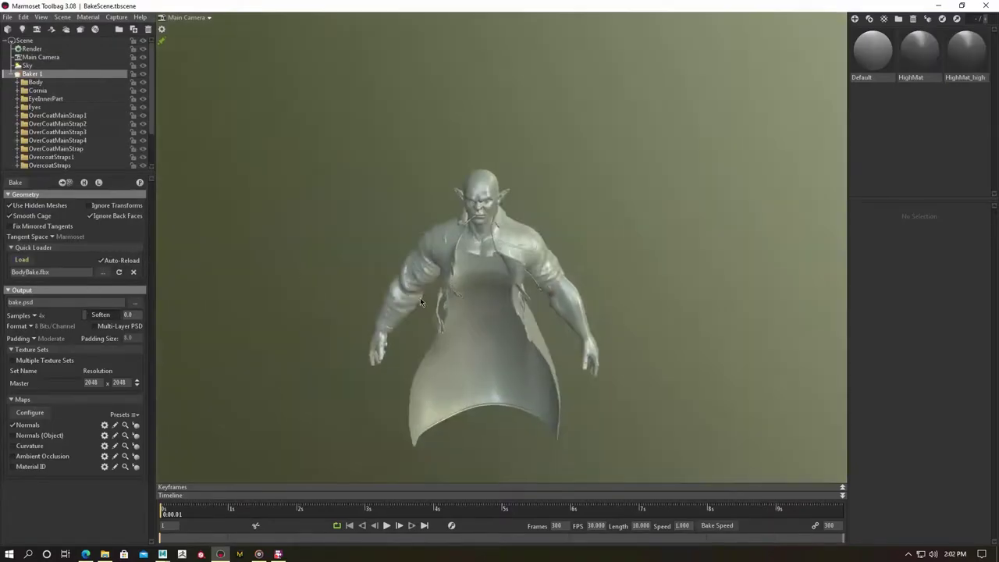
scroll(300, 268, up, 5)
click(97, 184)
click(83, 183)
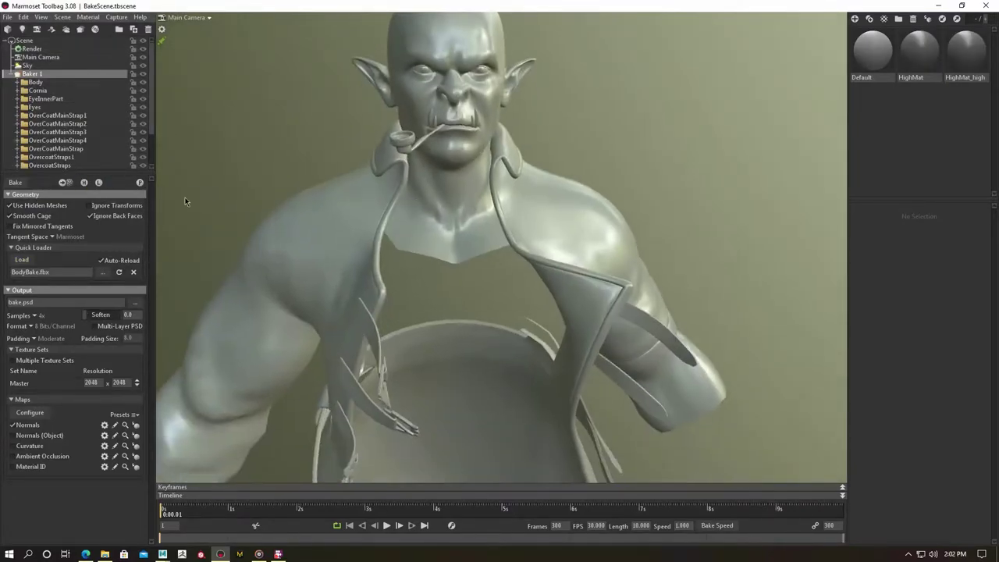
scroll(288, 244, down, 3)
click(324, 245)
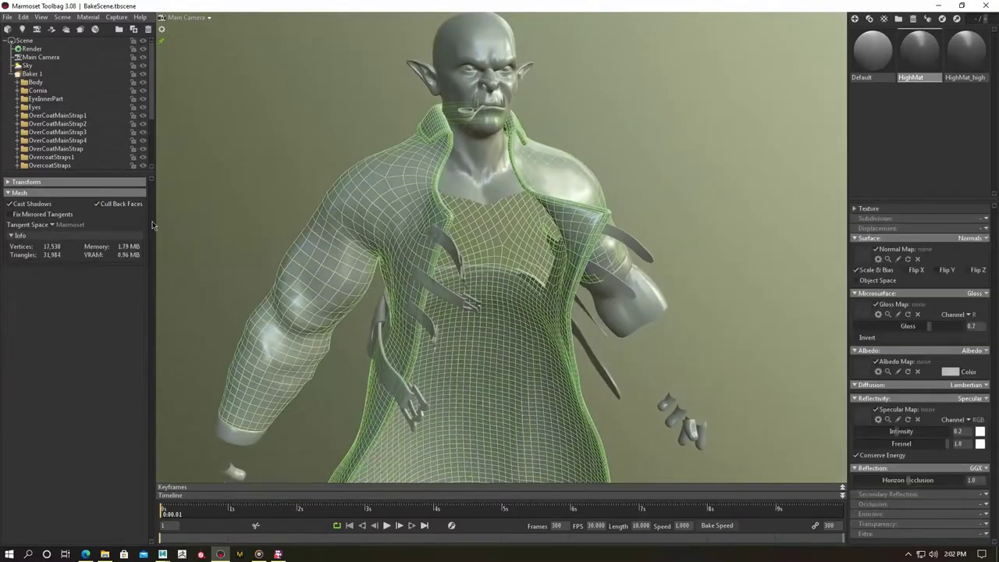
Confirm the added Height, Position, Curvature and Thickness maps and check Normals options.
scroll(416, 272, down, 3)
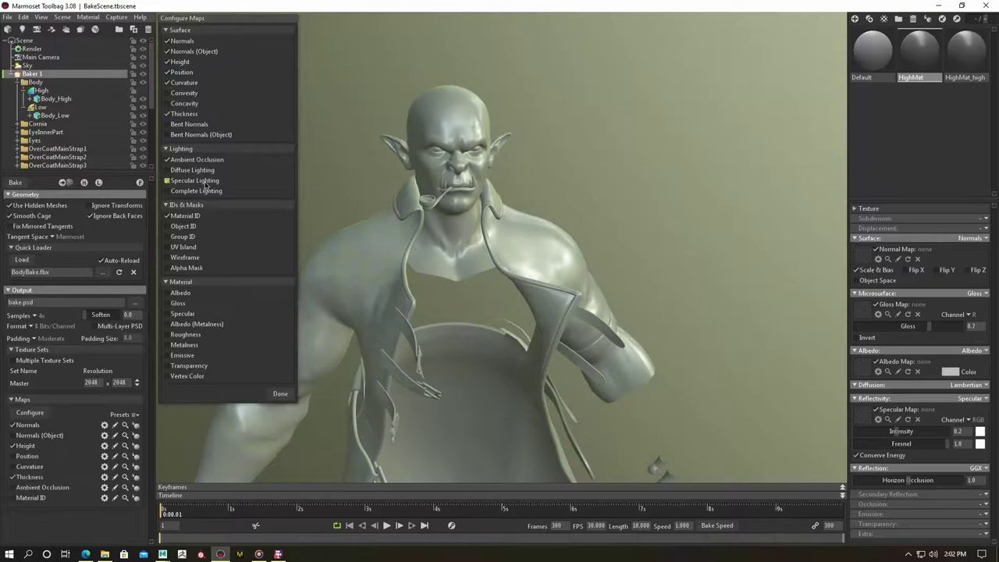
click(280, 393)
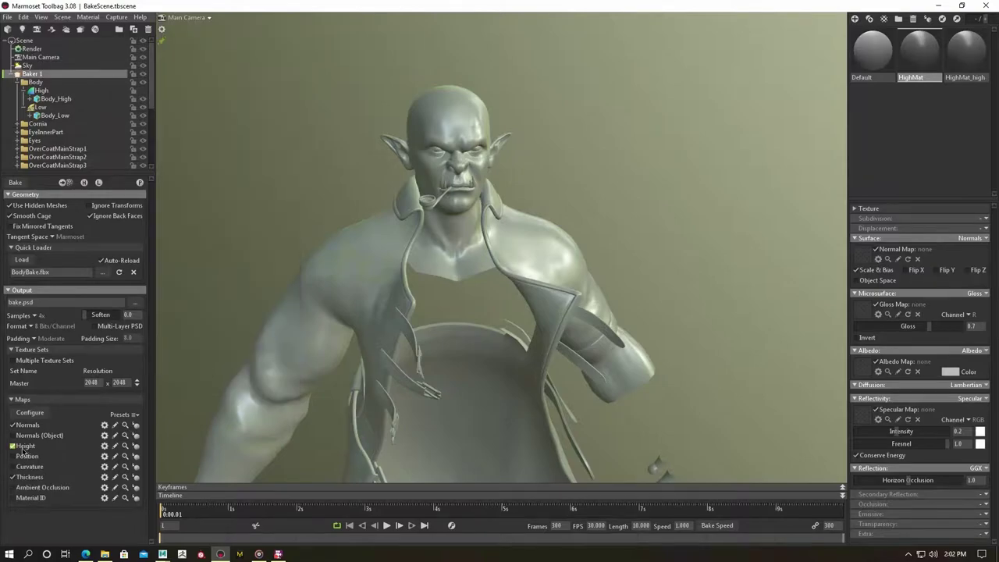
click(104, 426)
click(435, 256)
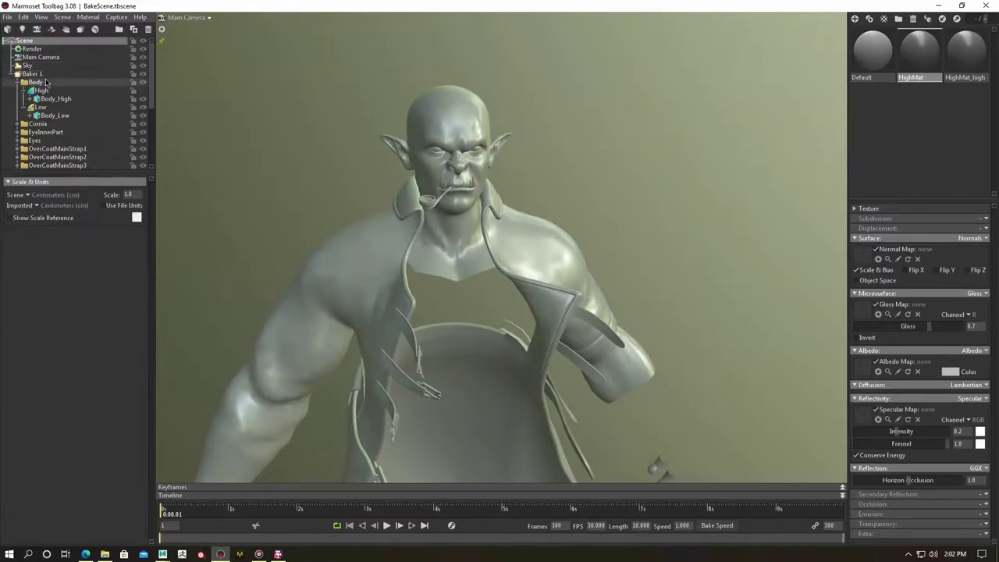
click(35, 73)
Set the bake output file to Body.png.
click(134, 302)
click(281, 253)
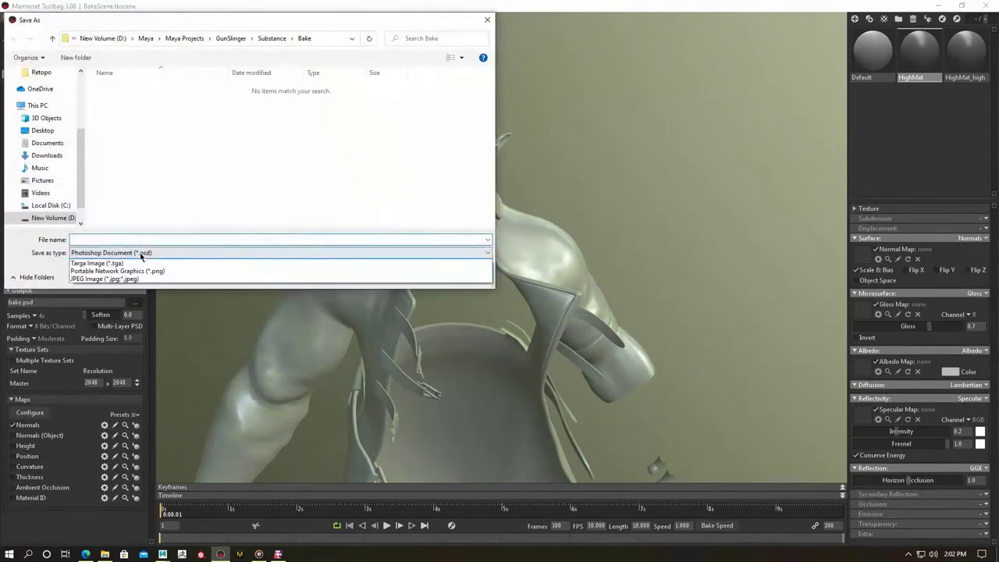
click(156, 274)
click(132, 239)
text(Body)
key(Return)
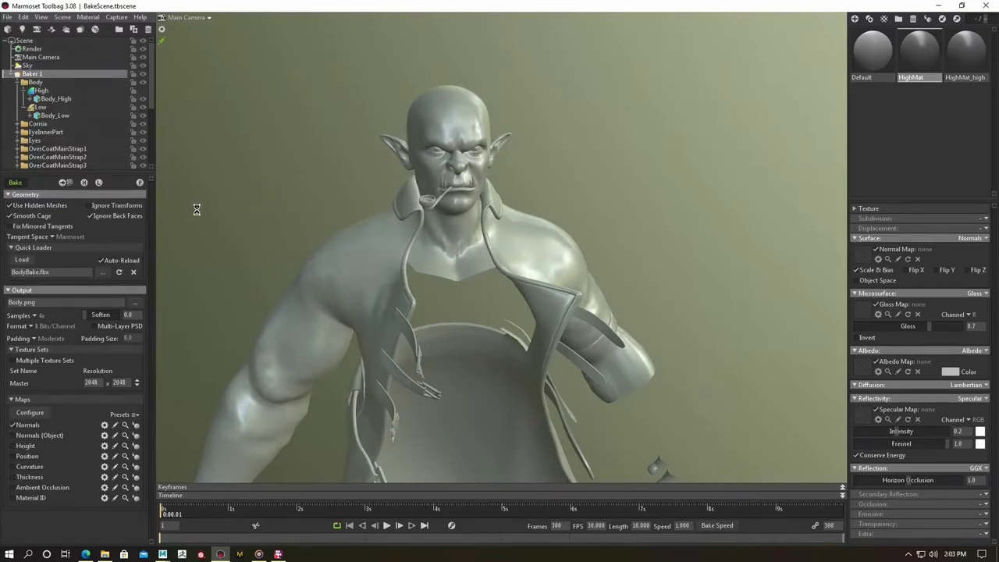
Lower the cage Max Offset to 0.211 while checking the head.
scroll(447, 333, up, 5)
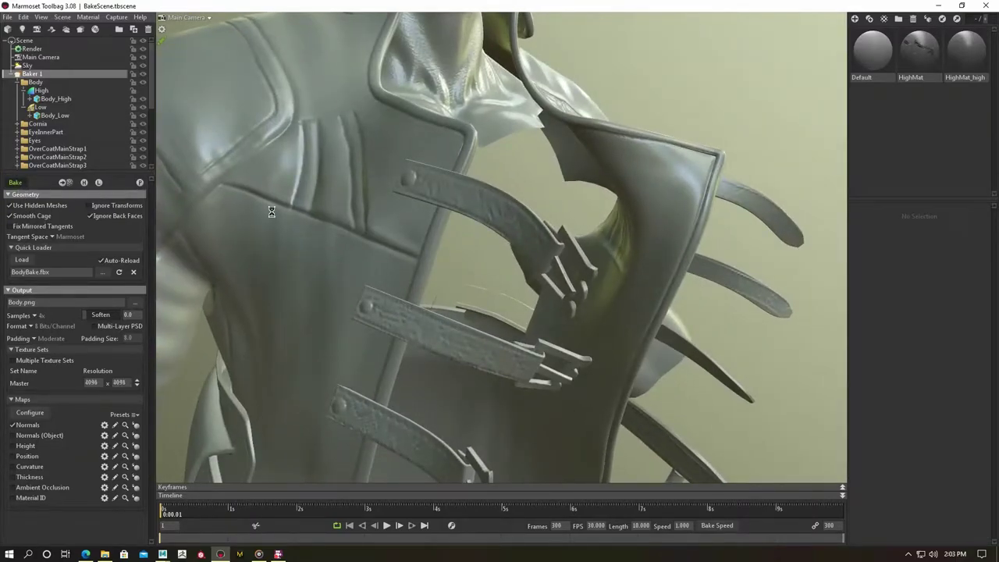
scroll(430, 306, down, 2)
scroll(383, 246, up, 2)
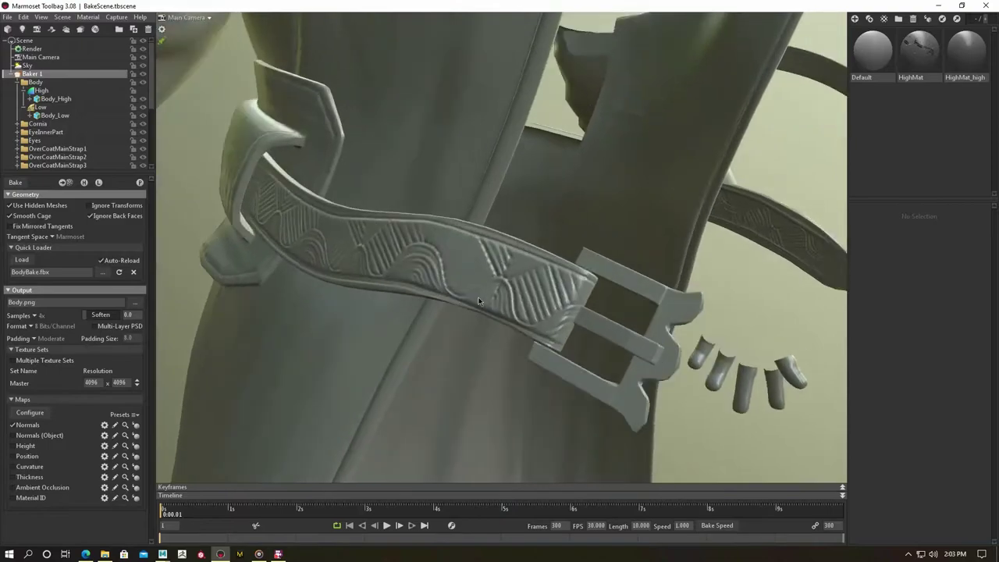
scroll(388, 257, down, 5)
click(457, 282)
mouse_move(457, 283)
mouse_down()
mouse_move(353, 273)
mouse_move(404, 219)
mouse_up()
scroll(404, 219, up, 3)
drag(43, 264, 25, 264)
drag(282, 294, 172, 263)
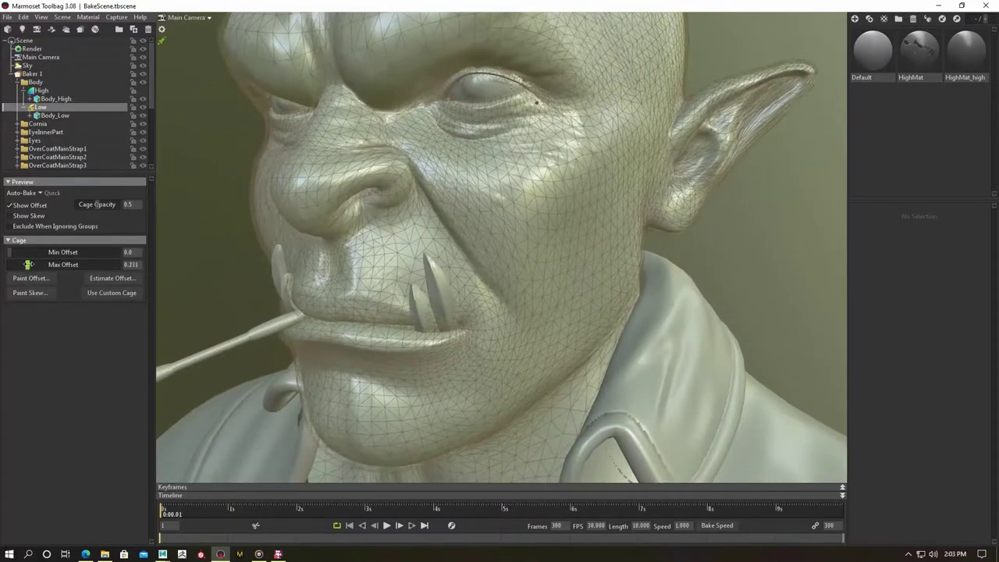
drag(24, 264, 24, 271)
Select the low-poly group and open the cage Paint Offset panel.
drag(351, 274, 453, 287)
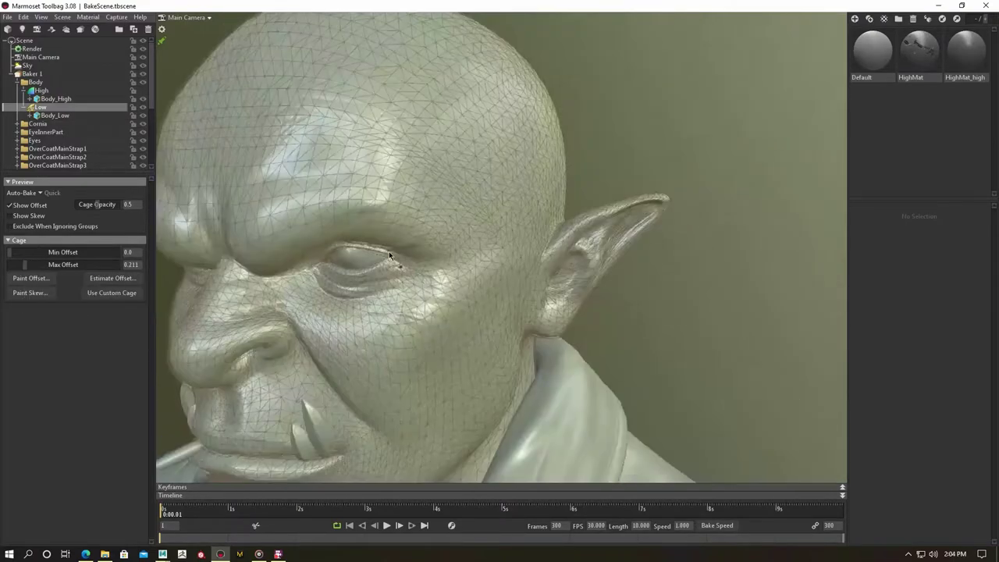
click(454, 287)
scroll(364, 267, up, 5)
scroll(364, 268, down, 2)
drag(402, 263, 53, 175)
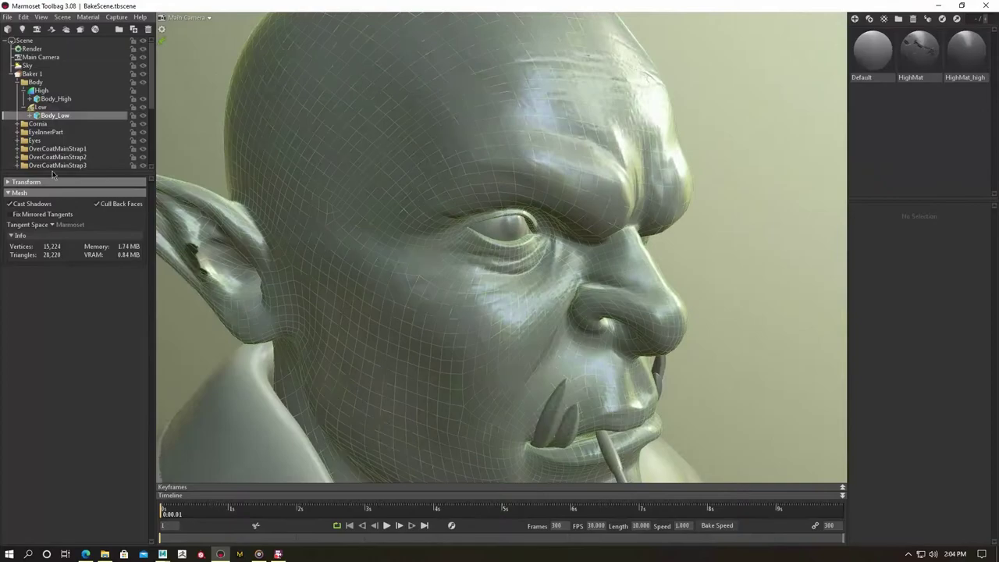
click(39, 106)
drag(327, 257, 388, 257)
click(31, 277)
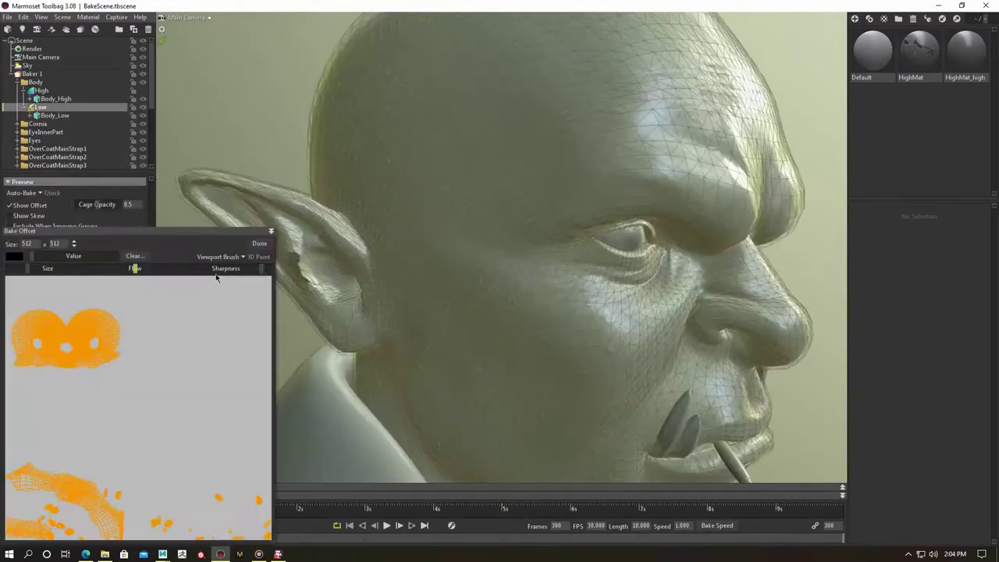
Orbit to inspect the ear and sleeve cuff for offset painting.
mouse_move(297, 301)
mouse_down()
mouse_move(363, 305)
mouse_move(470, 289)
mouse_up()
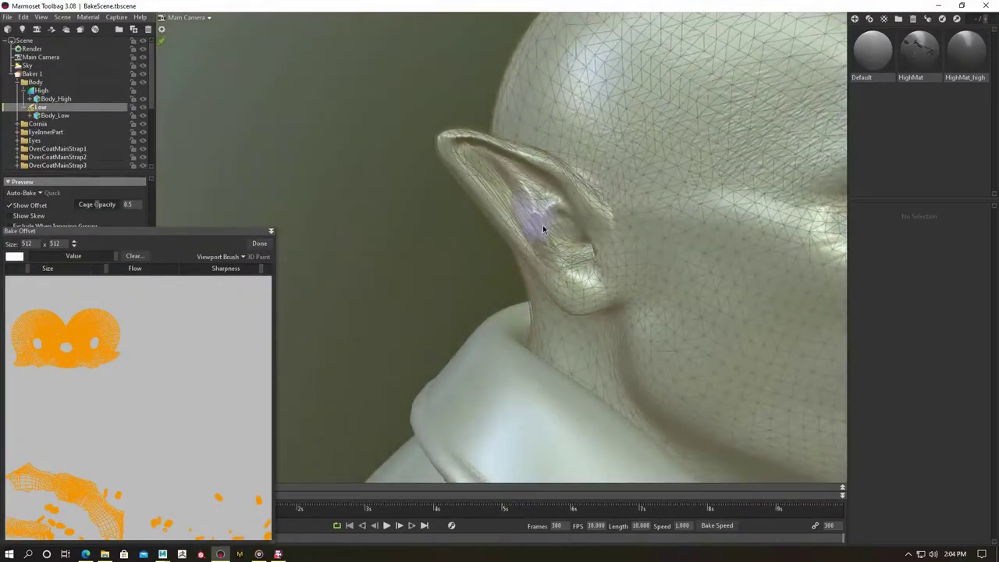
scroll(483, 302, up, 3)
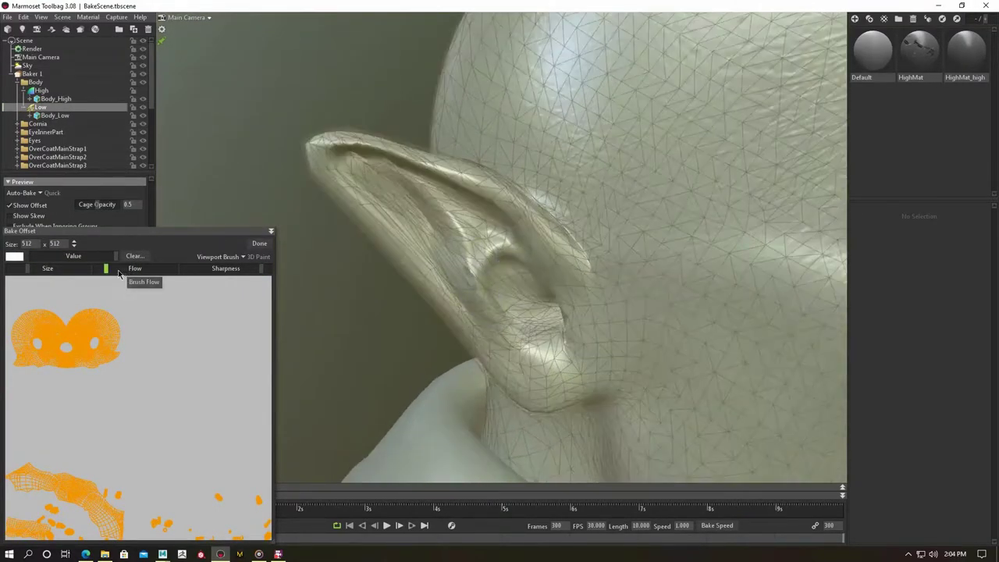
scroll(540, 311, down, 5)
middle_drag(516, 258, 524, 270)
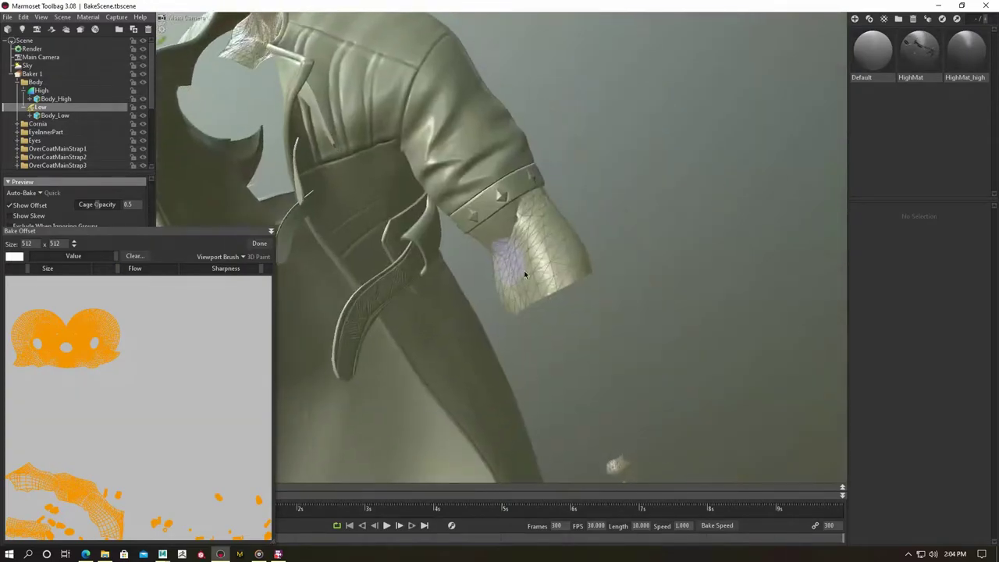
scroll(523, 270, up, 3)
scroll(503, 254, up, 2)
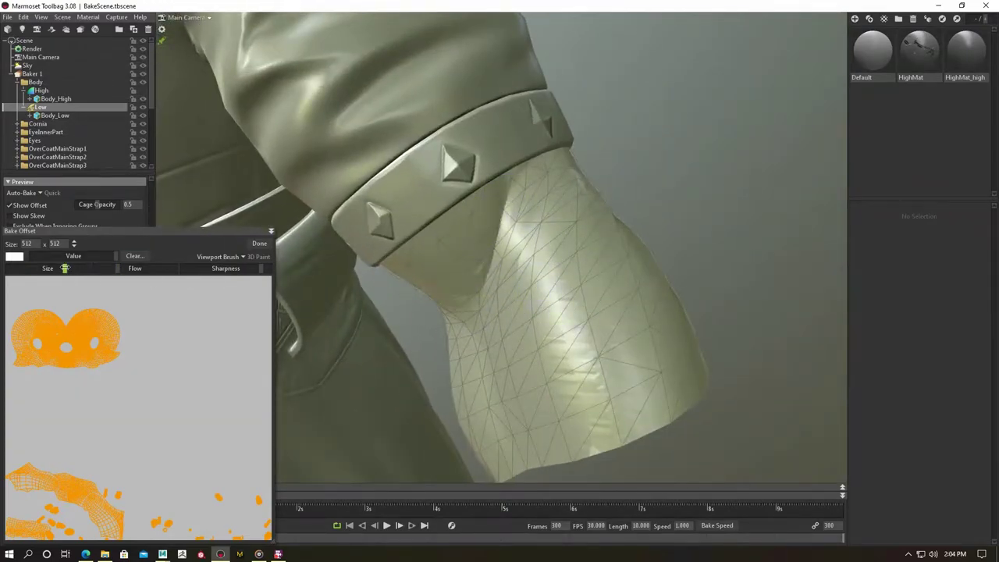
drag(569, 305, 606, 371)
scroll(606, 371, down, 3)
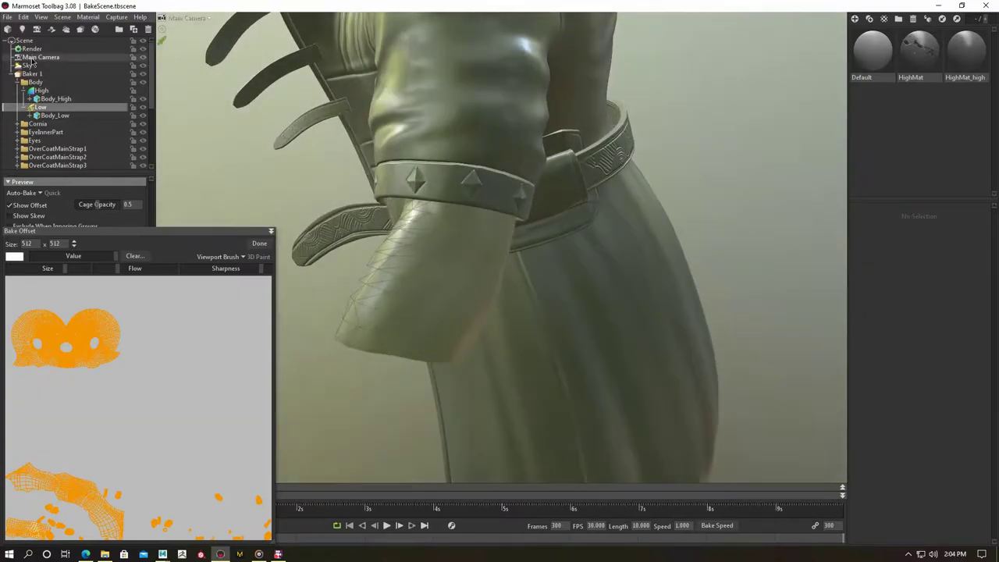
click(28, 66)
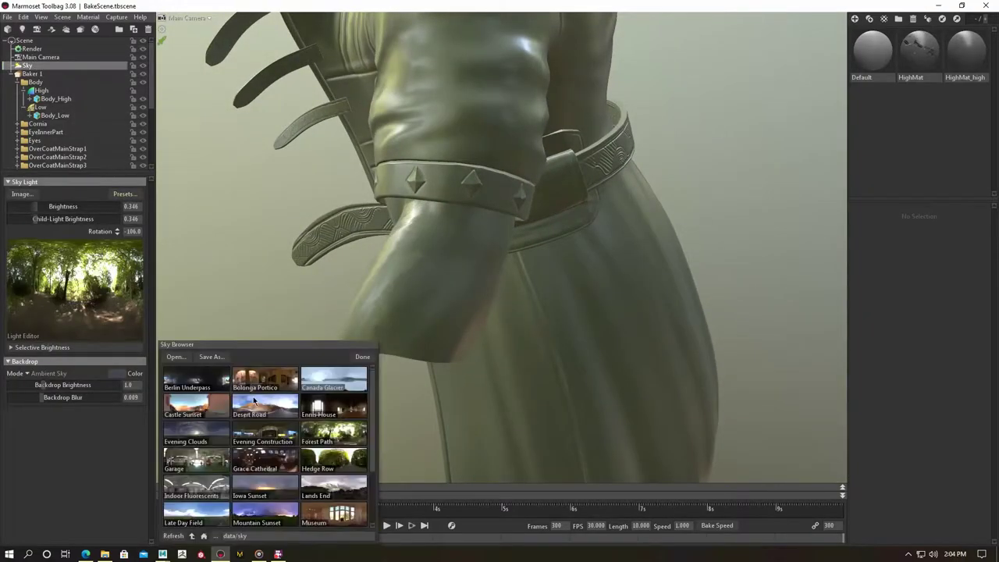
Select the Body Low group and inspect its cage around the sleeve, thigh and belt.
scroll(263, 422, down, 1)
click(263, 390)
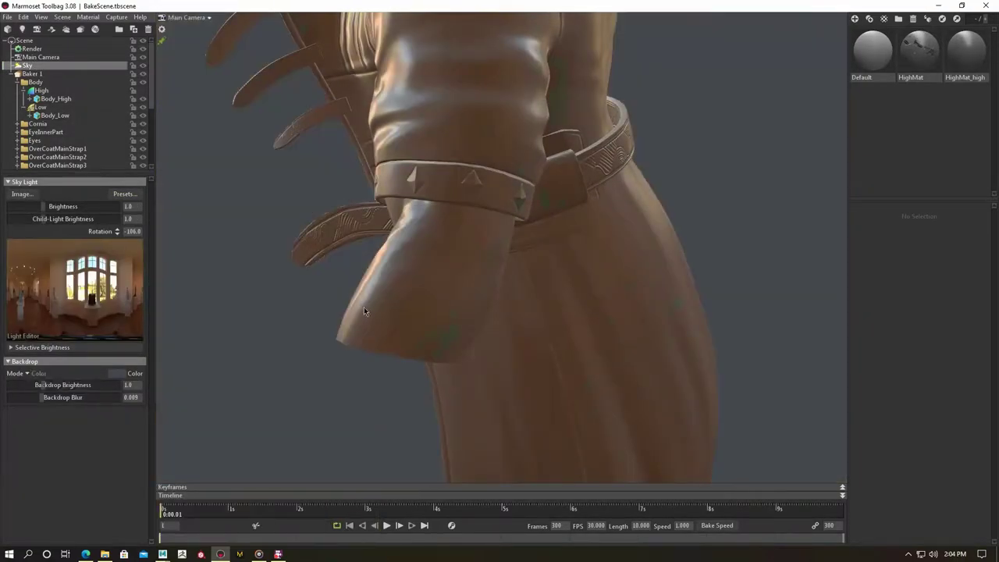
drag(363, 306, 487, 337)
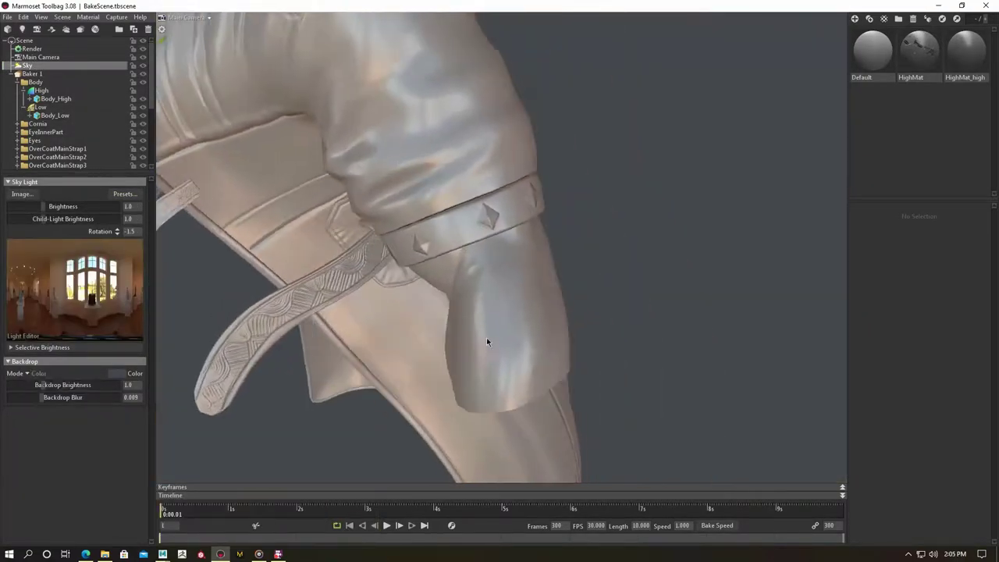
click(486, 337)
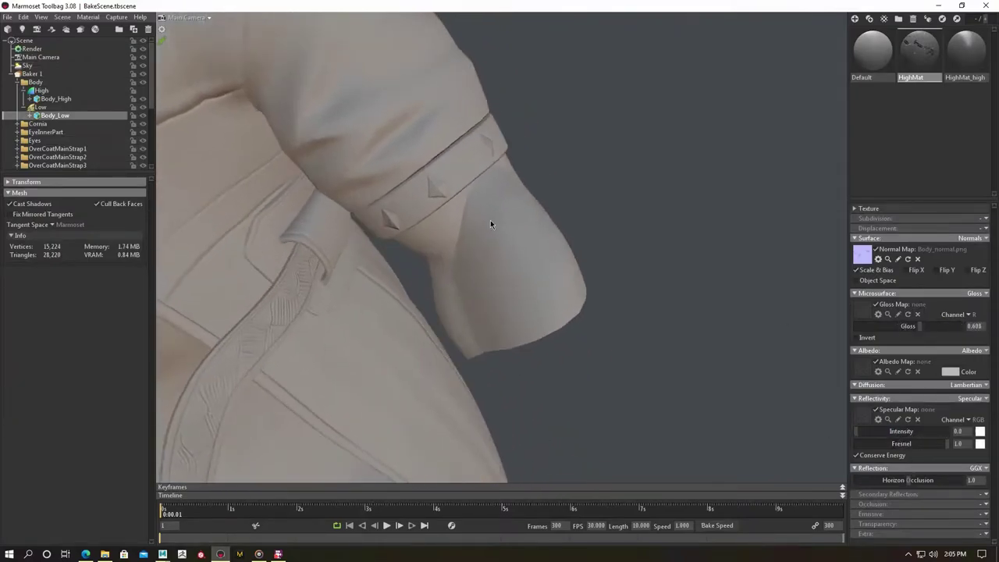
mouse_move(769, 331)
mouse_down()
mouse_move(480, 261)
mouse_move(548, 196)
mouse_move(460, 263)
mouse_move(395, 291)
mouse_up()
click(39, 107)
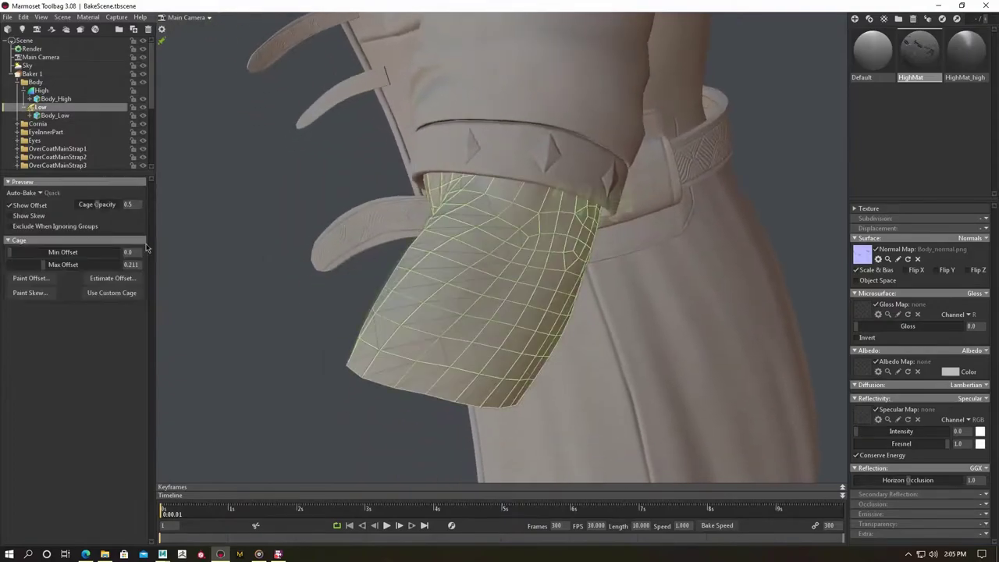
click(23, 278)
click(32, 73)
drag(469, 273, 339, 220)
click(43, 107)
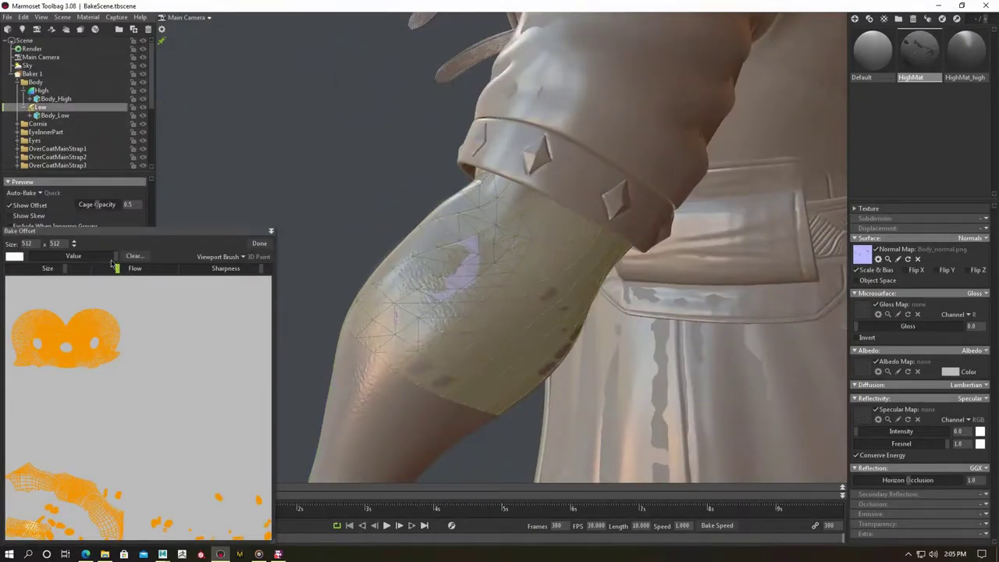
key(Escape)
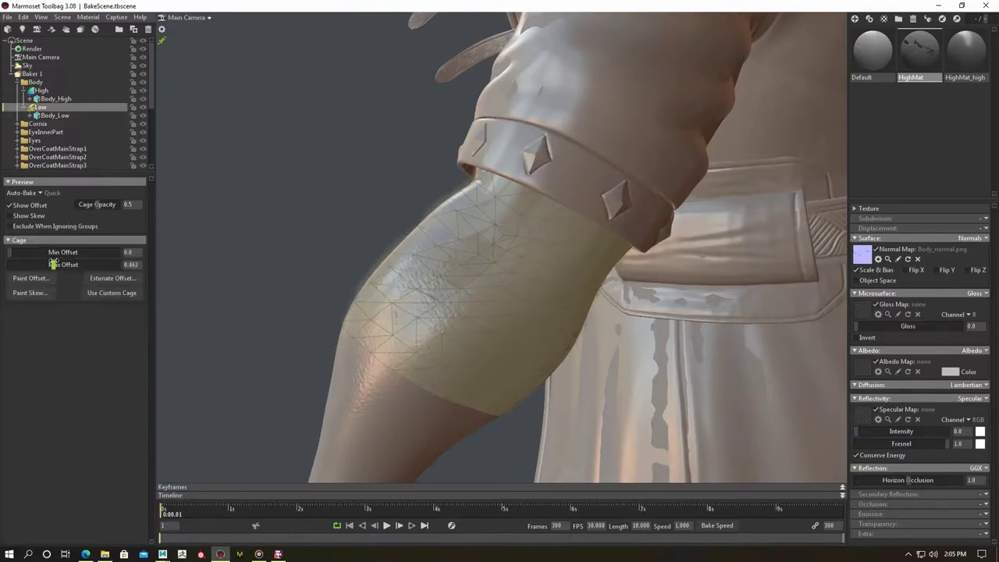
Raise the body cage's Max Offset from 0.211 to about 0.7 and check it around the orc's head.
drag(59, 267, 64, 265)
mouse_move(202, 266)
mouse_down()
mouse_move(430, 332)
mouse_move(451, 254)
mouse_up()
scroll(450, 253, down, 5)
scroll(564, 365, up, 8)
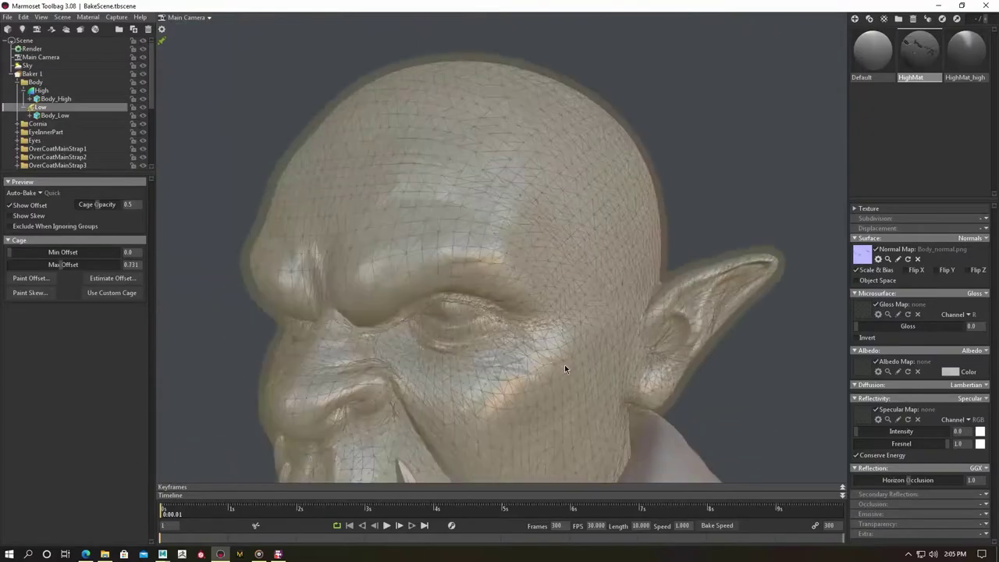
middle_drag(516, 371, 511, 258)
drag(64, 265, 59, 264)
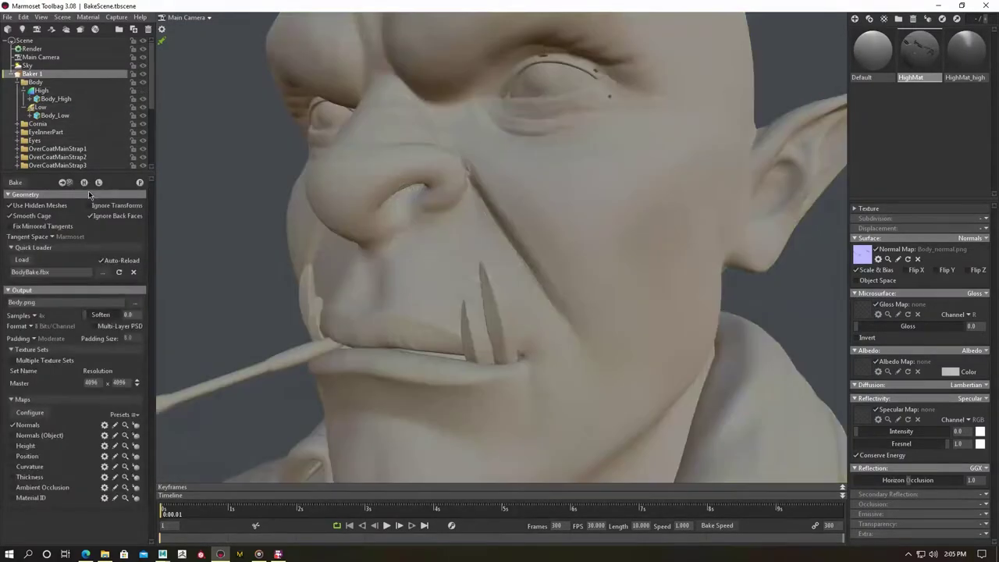
drag(507, 273, 555, 275)
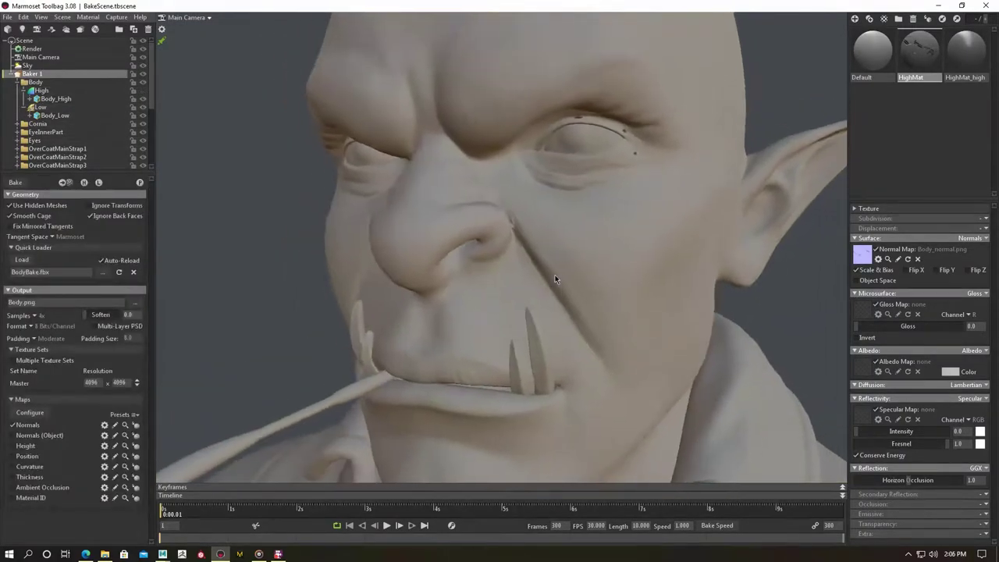
Show the body Low group's cage and open offset painting with a smaller brush.
click(54, 115)
click(39, 107)
click(31, 274)
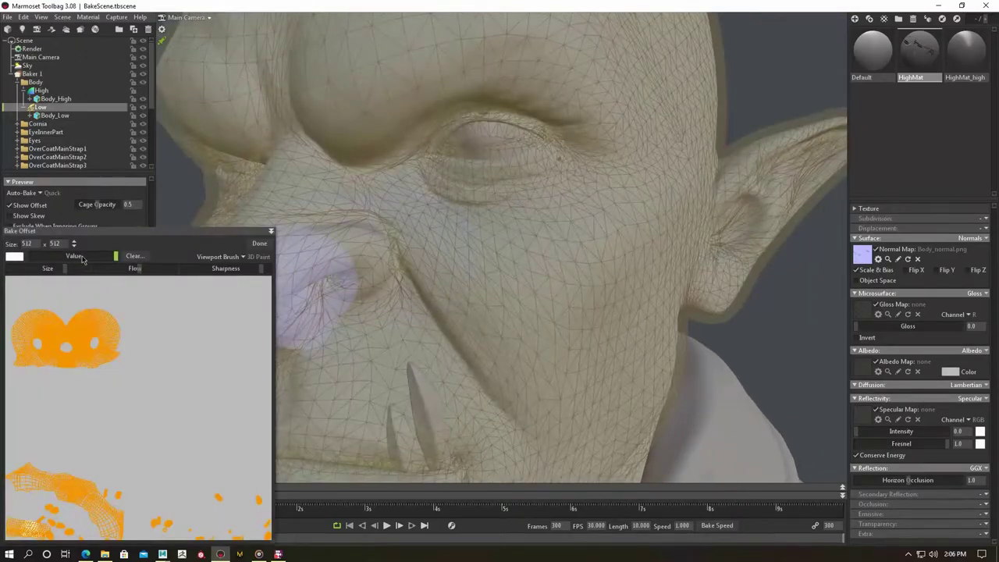
key(bracketleft)
key(bracketleft)
key(bracketleft)
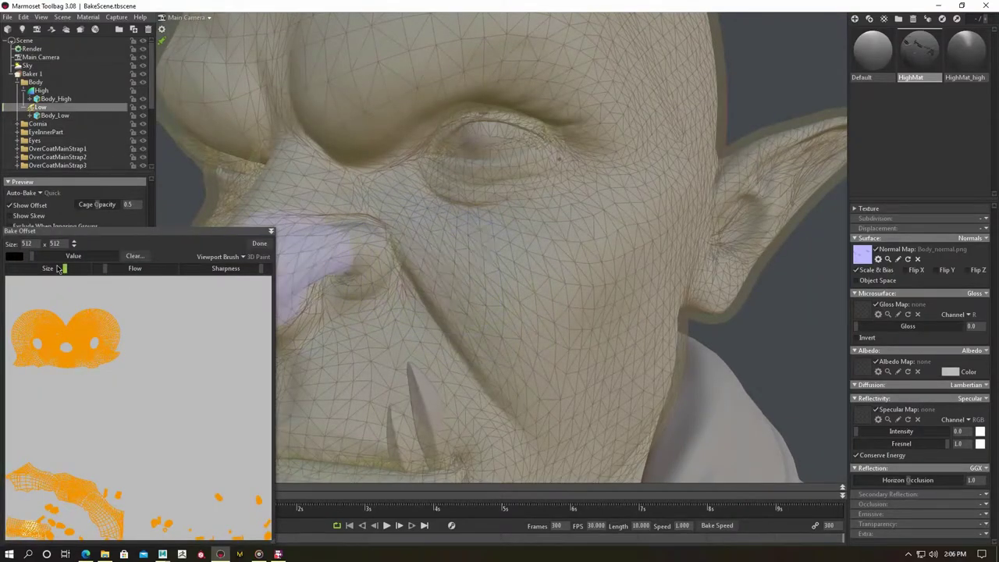
scroll(396, 241, up, 2)
scroll(457, 261, up, 2)
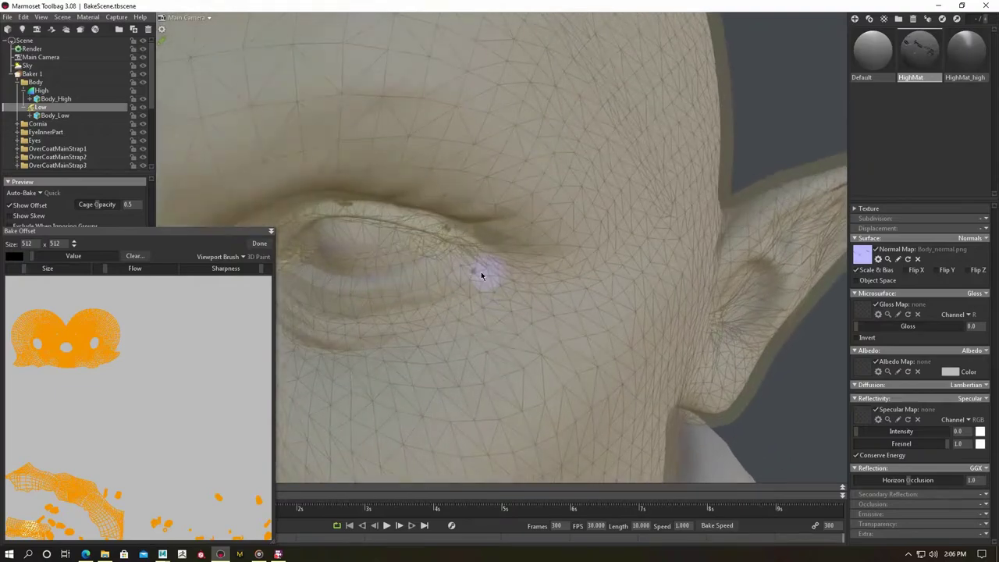
scroll(386, 220, up, 2)
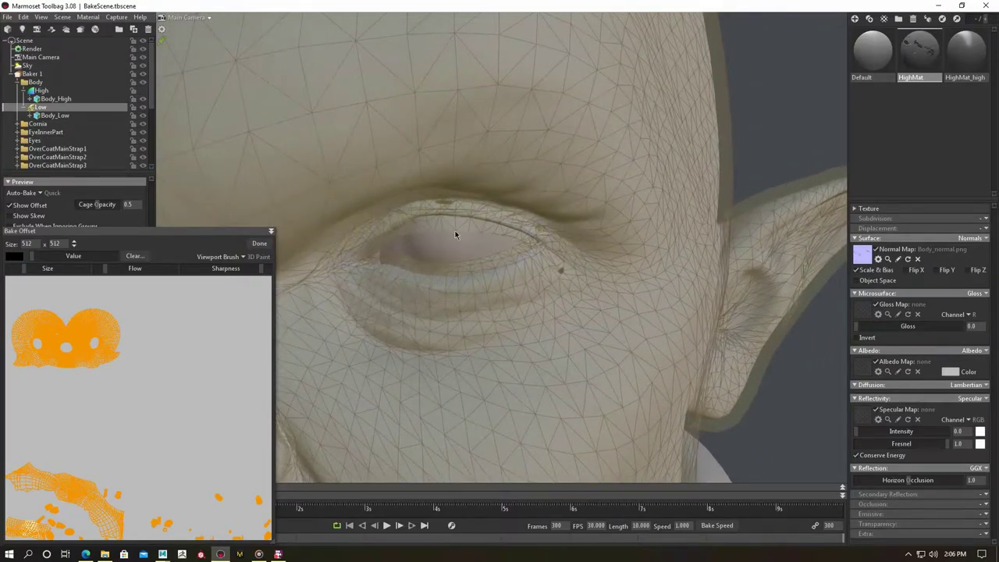
Work over the orc's forehead, face and tusks to paint lower cage offset around the eye.
mouse_move(443, 205)
alt+mouse_down()
mouse_move(411, 277)
mouse_move(483, 394)
alt+mouse_up()
mouse_move(590, 365)
alt+mouse_down()
mouse_move(539, 348)
mouse_move(447, 249)
mouse_move(647, 283)
mouse_move(572, 310)
mouse_move(479, 284)
mouse_move(485, 300)
mouse_move(466, 339)
mouse_move(394, 246)
mouse_move(424, 254)
mouse_move(434, 368)
mouse_move(536, 268)
mouse_move(593, 273)
mouse_move(619, 306)
alt+mouse_up()
alt+drag(561, 257, 351, 179)
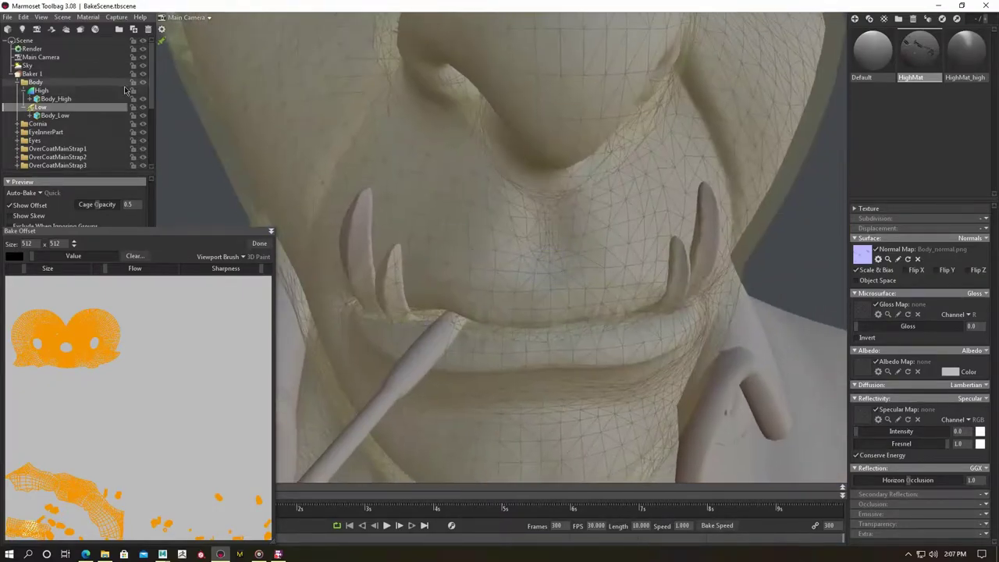
scroll(117, 134, down, 2)
scroll(117, 135, down, 1)
mouse_move(437, 242)
alt+mouse_down()
mouse_move(472, 259)
mouse_move(406, 260)
mouse_move(457, 288)
mouse_move(491, 286)
mouse_move(435, 255)
alt+mouse_up()
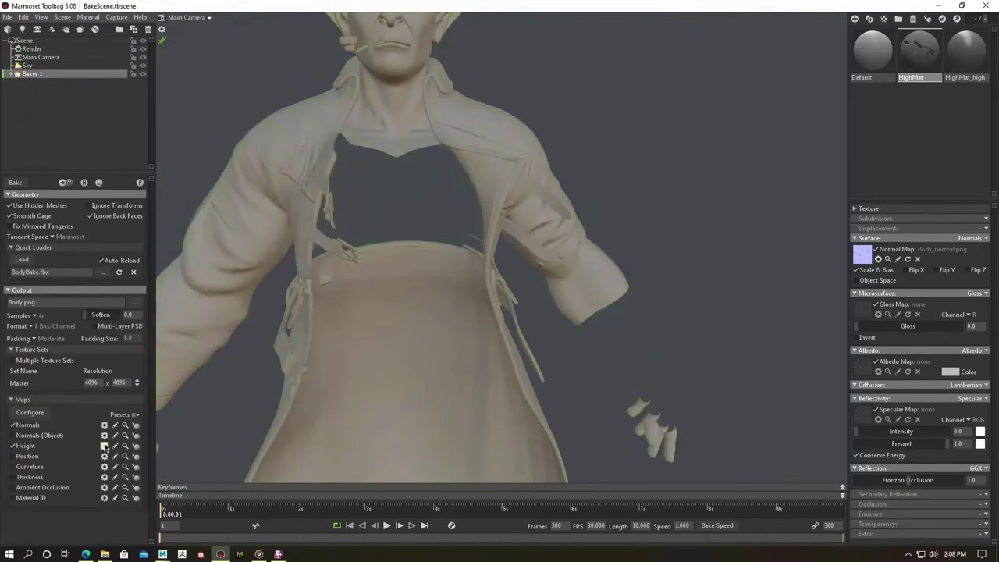
Review the Height map bake settings and load Body_height.png as the material's displacement map.
click(104, 446)
click(428, 255)
scroll(352, 229, down, 3)
click(863, 263)
double_click(120, 95)
Inspect the displacement, then lower the coat cage's Max Offset from 4.0 to 1.586.
drag(367, 195, 422, 194)
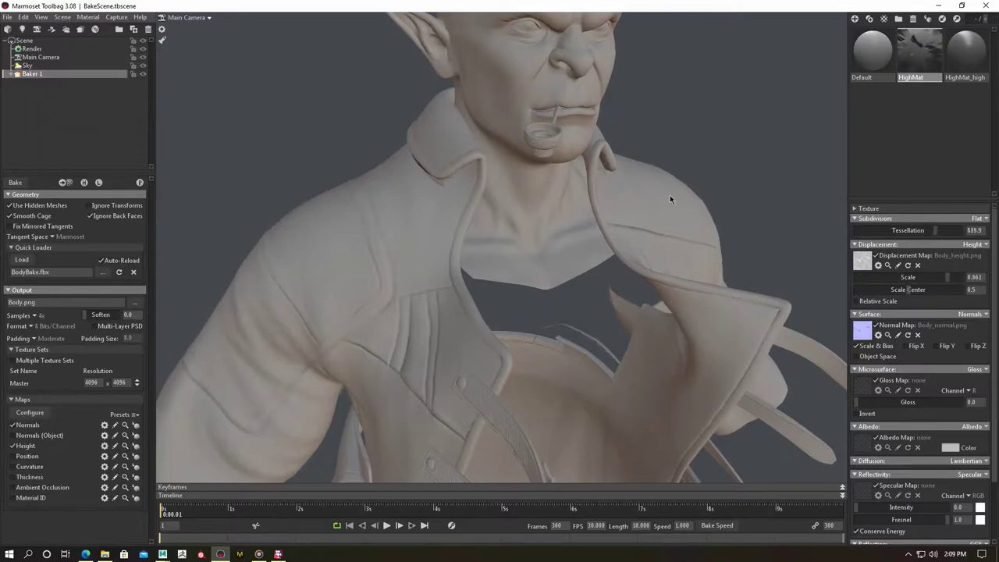
drag(669, 198, 386, 196)
scroll(386, 205, up, 5)
scroll(475, 221, up, 3)
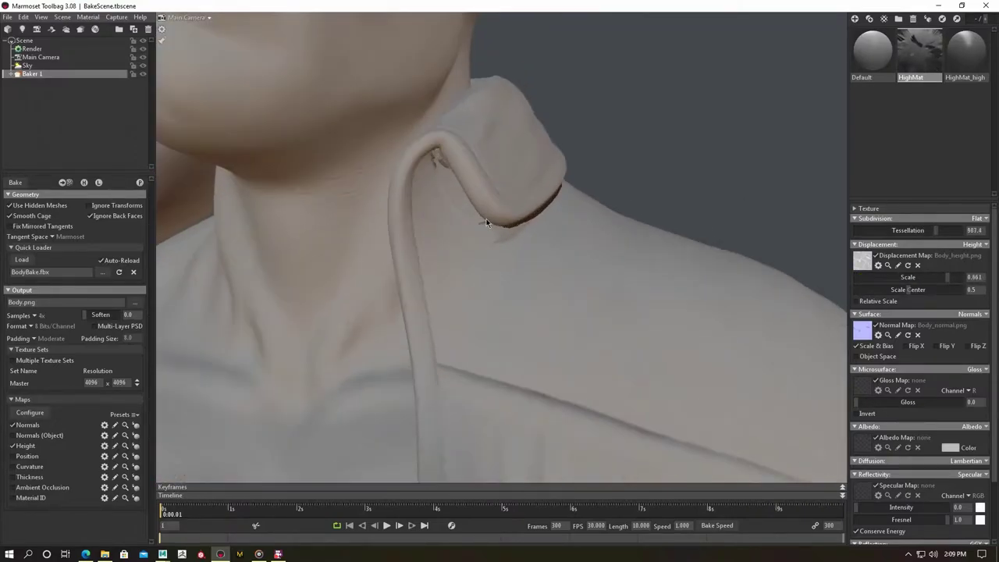
scroll(474, 221, up, 2)
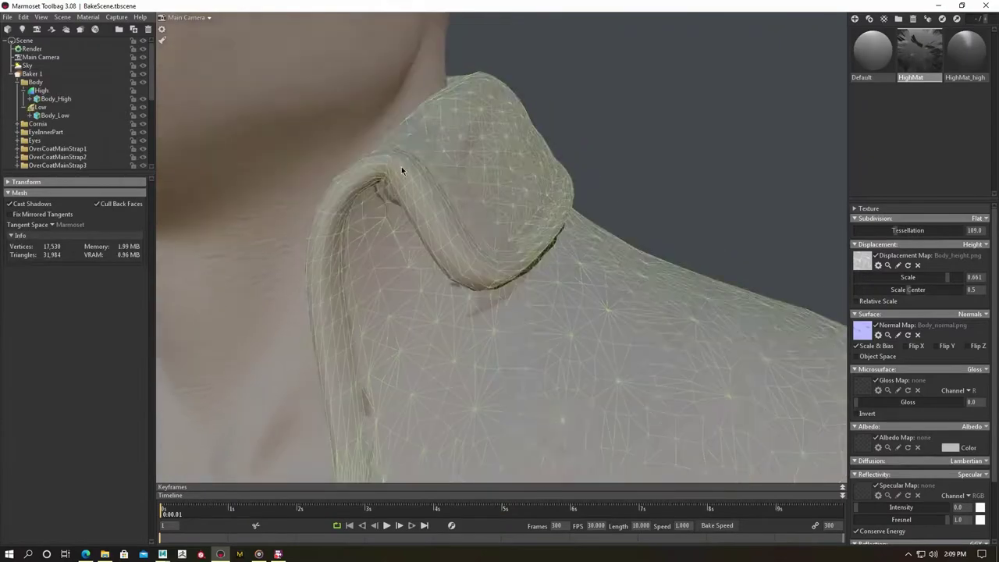
scroll(390, 161, up, 3)
scroll(352, 209, up, 2)
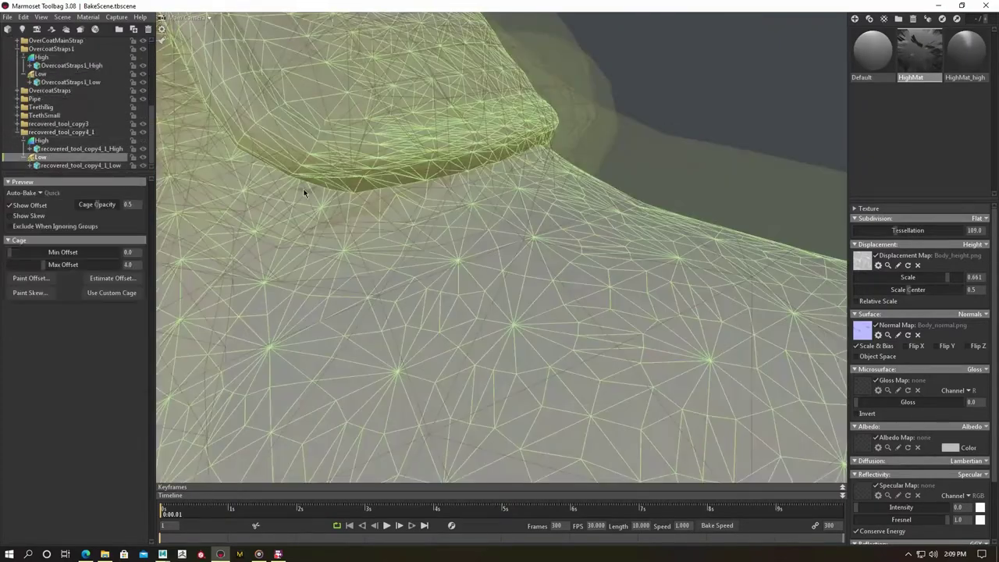
scroll(427, 237, down, 3)
scroll(475, 193, down, 4)
drag(475, 193, 456, 204)
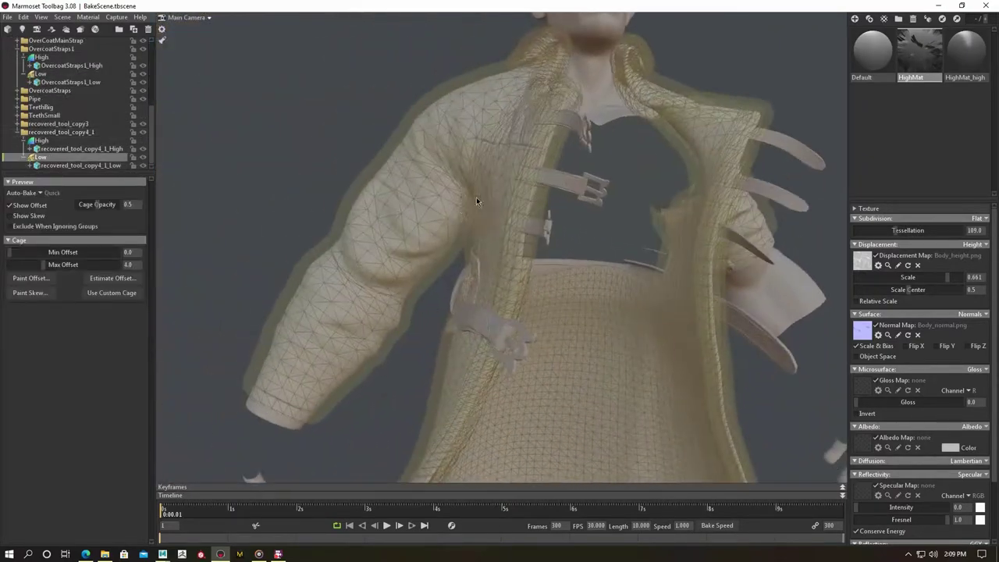
drag(48, 264, 37, 270)
drag(434, 196, 483, 307)
Lower the coat cage's Max Offset to about 1.449 and select the coat's low mesh at the collar.
scroll(484, 308, up, 3)
drag(48, 264, 37, 265)
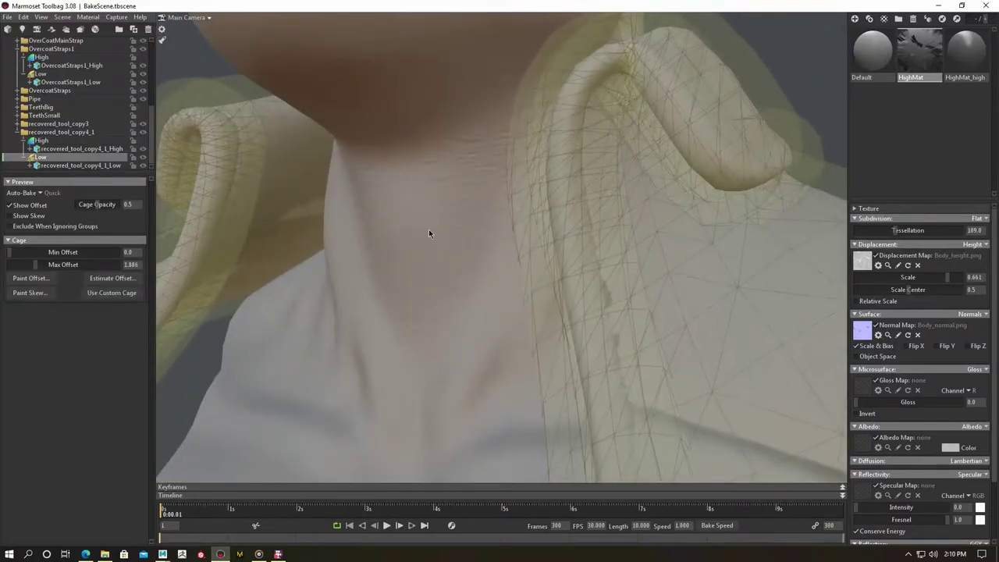
scroll(429, 233, down, 3)
scroll(301, 152, up, 1)
click(327, 184)
drag(328, 184, 429, 274)
scroll(429, 274, up, 3)
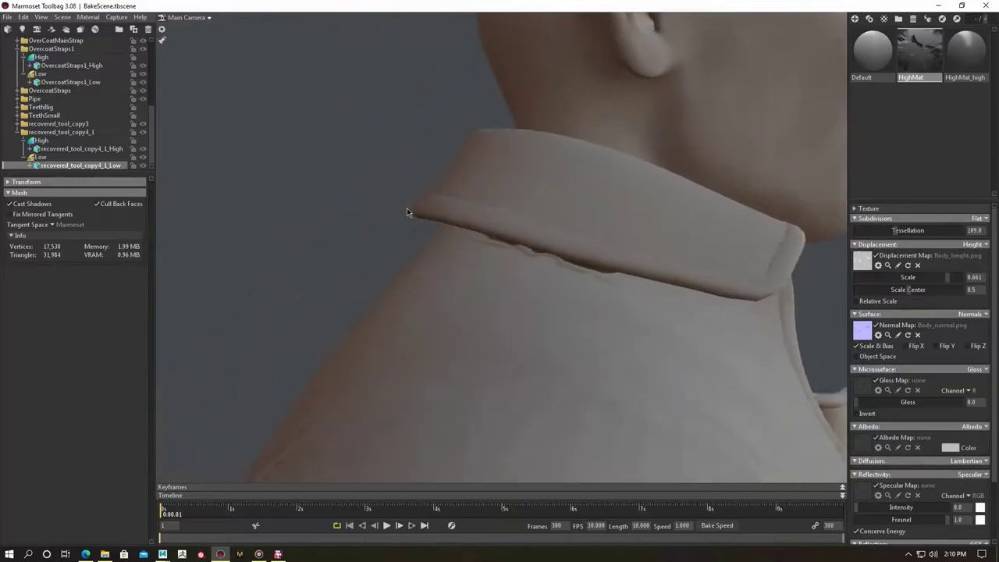
drag(406, 211, 507, 206)
Paint extra cage offset along the coat's collar with the offset painting panel.
click(39, 157)
click(31, 284)
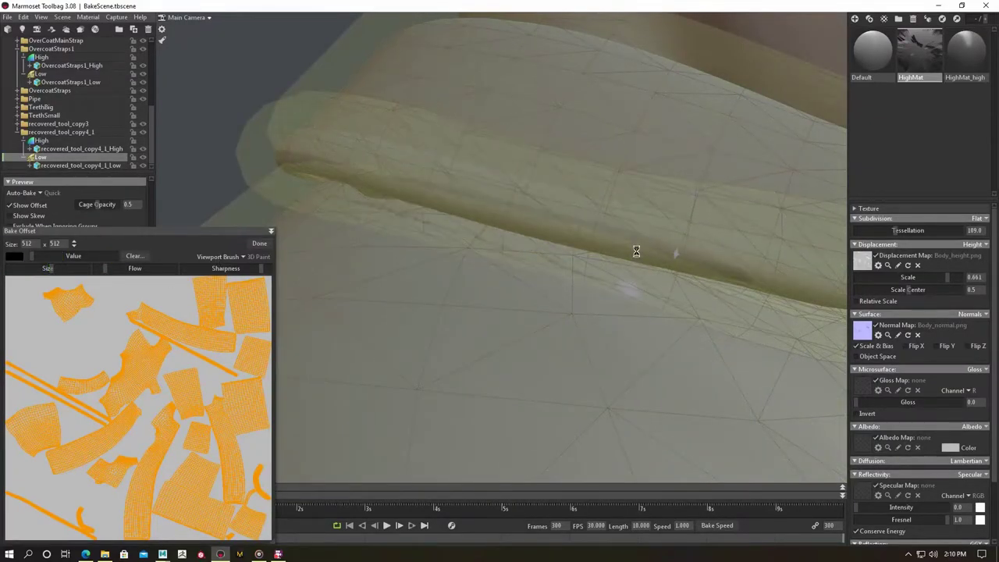
scroll(407, 325, down, 3)
scroll(557, 346, up, 3)
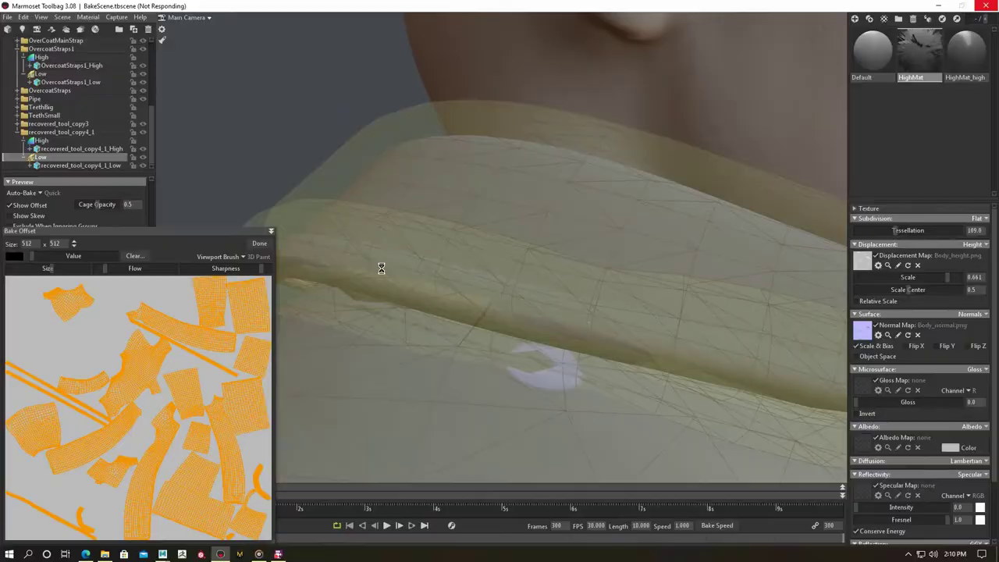
drag(300, 316, 383, 339)
scroll(476, 406, down, 3)
scroll(555, 257, up, 3)
mouse_move(555, 257)
alt+mouse_down()
mouse_move(532, 328)
mouse_move(479, 290)
mouse_move(605, 329)
alt+mouse_up()
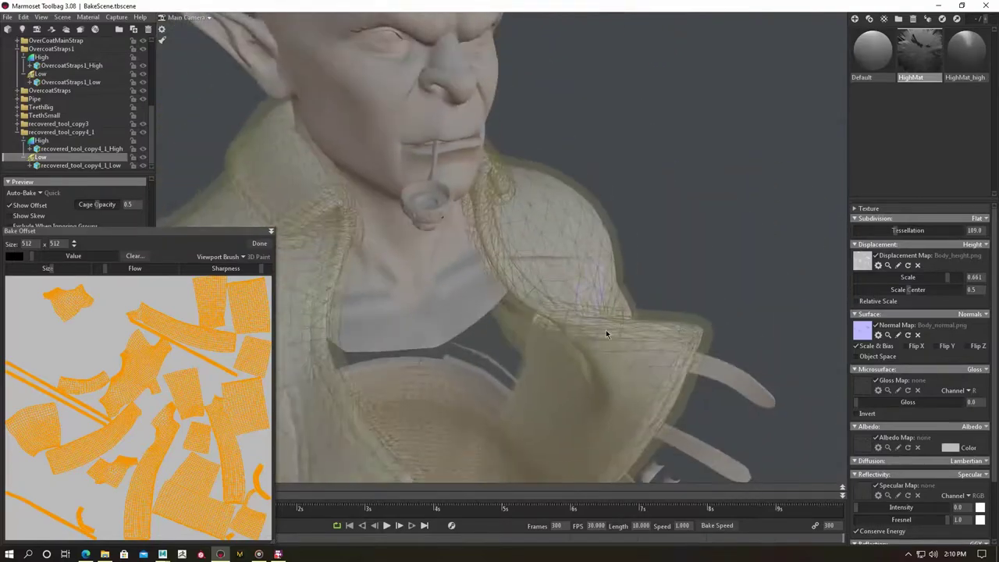
scroll(350, 203, up, 3)
mouse_move(350, 203)
mouse_down()
mouse_move(322, 227)
mouse_move(428, 230)
mouse_move(476, 196)
mouse_move(525, 208)
mouse_move(359, 297)
mouse_move(374, 281)
mouse_up()
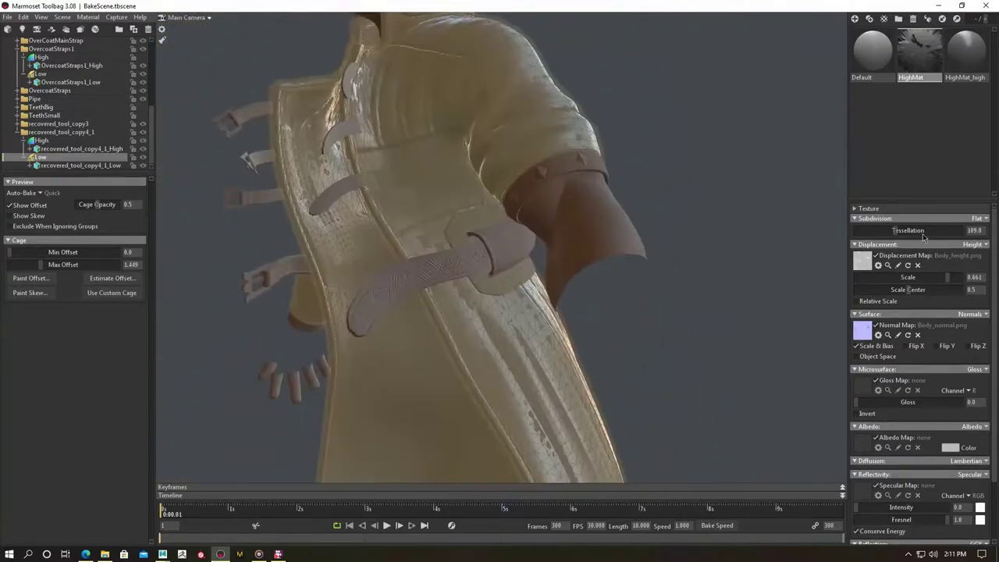
Confirm a dark red albedo for the high-poly material and adjust its gloss.
drag(437, 217, 416, 201)
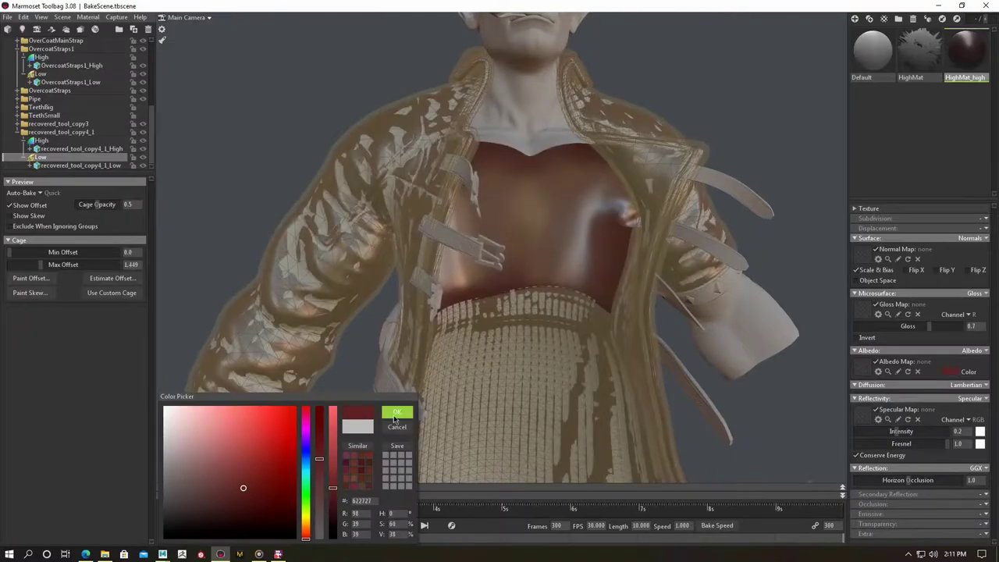
click(395, 414)
drag(925, 326, 927, 326)
mouse_move(768, 322)
mouse_down()
mouse_move(336, 254)
mouse_move(483, 244)
mouse_move(317, 226)
mouse_move(335, 217)
mouse_up()
click(335, 217)
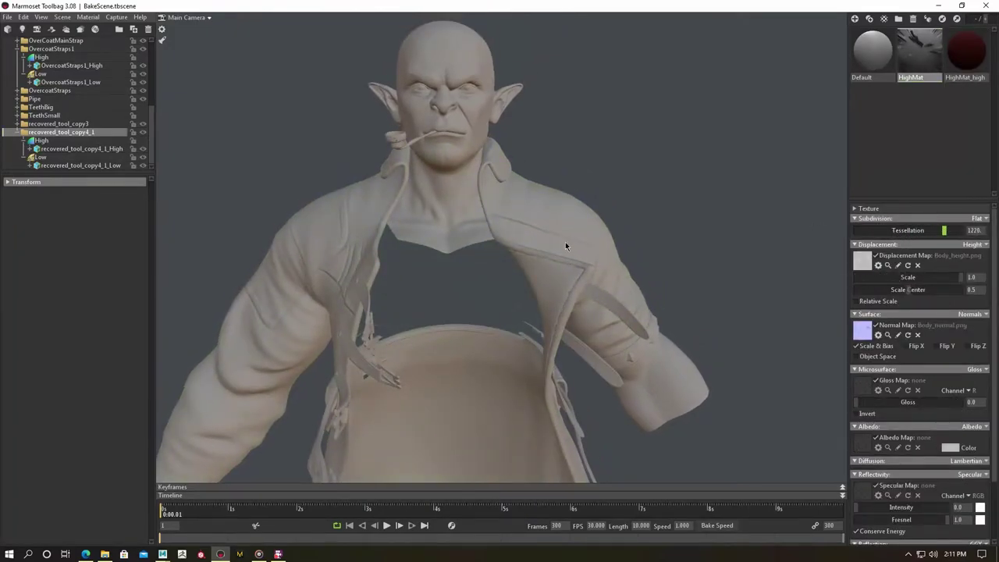
Review the coat from several angles and select the body baker to rename it.
drag(565, 247, 590, 268)
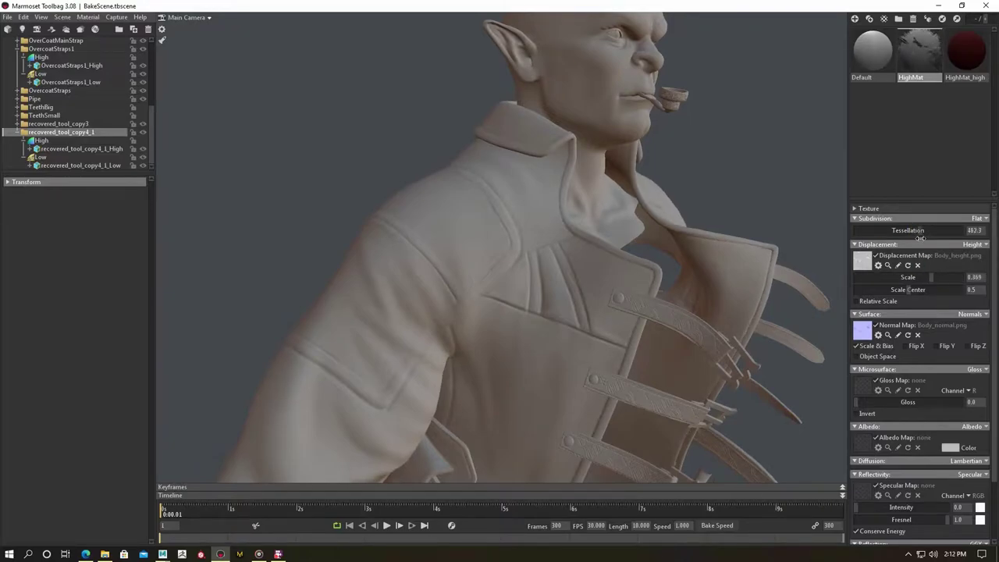
mouse_move(639, 235)
mouse_down()
mouse_move(559, 248)
mouse_move(413, 214)
mouse_move(369, 215)
mouse_up()
click(9, 74)
click(31, 74)
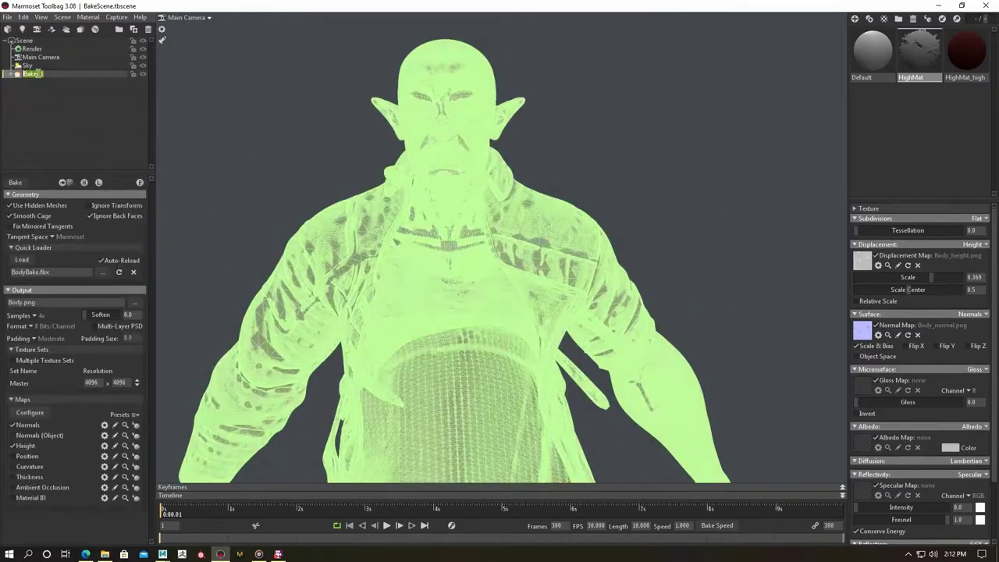
Select the pipe's low mesh and Low group to check its cage, then view BodyBaker's settings.
drag(358, 263, 158, 283)
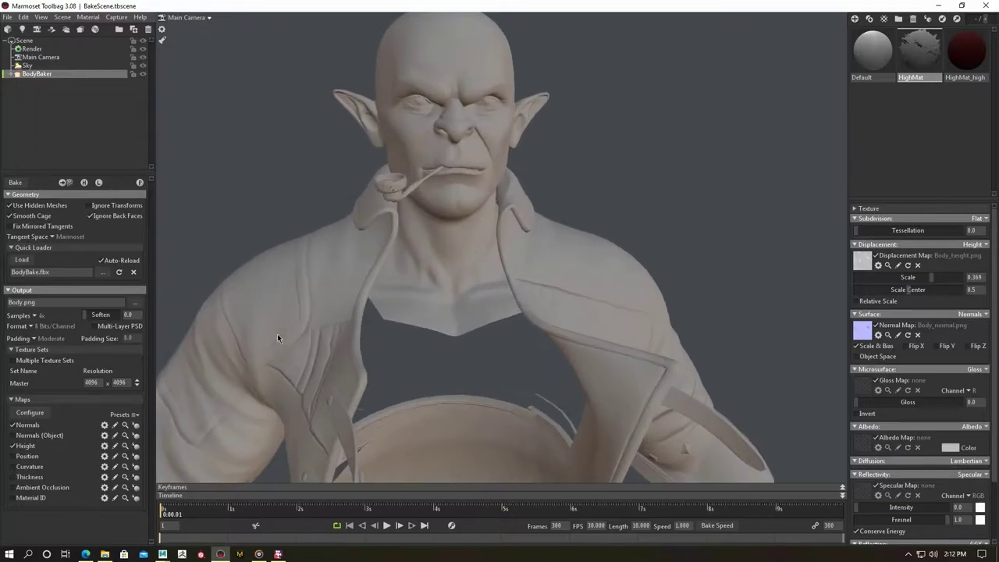
scroll(277, 333, up, 5)
click(56, 98)
click(39, 91)
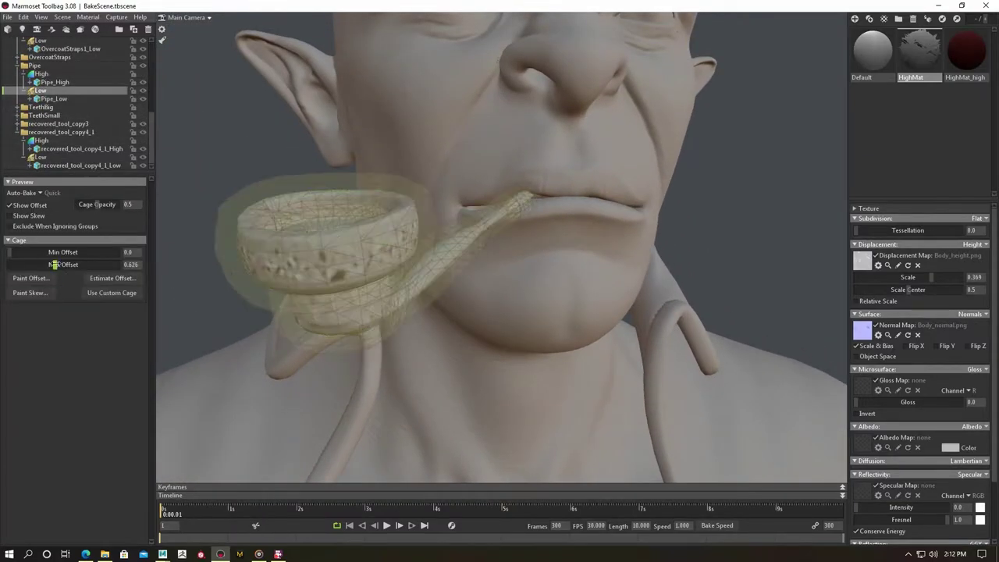
scroll(195, 286, down, 3)
scroll(63, 162, up, 5)
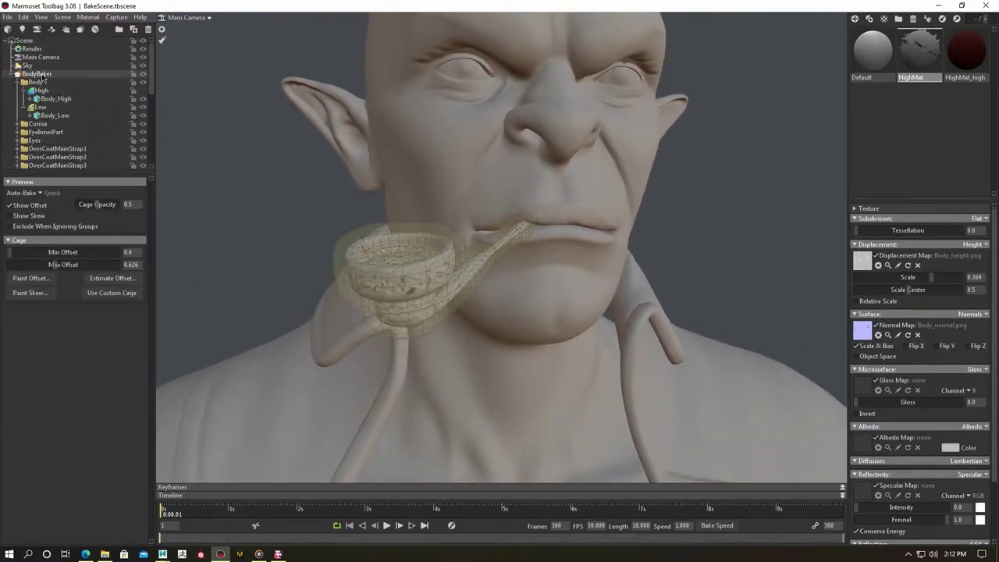
click(37, 73)
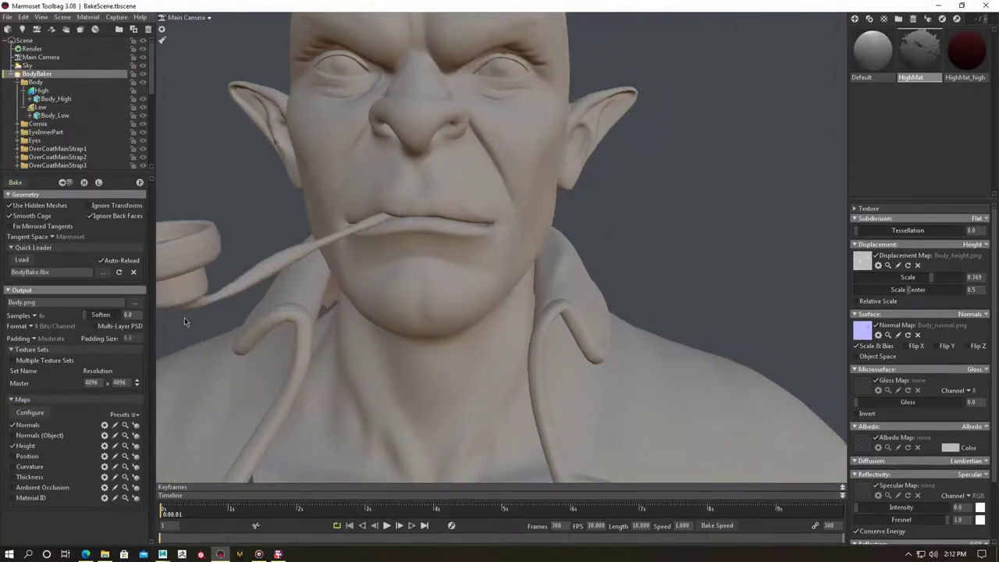
click(227, 300)
scroll(349, 311, down, 3)
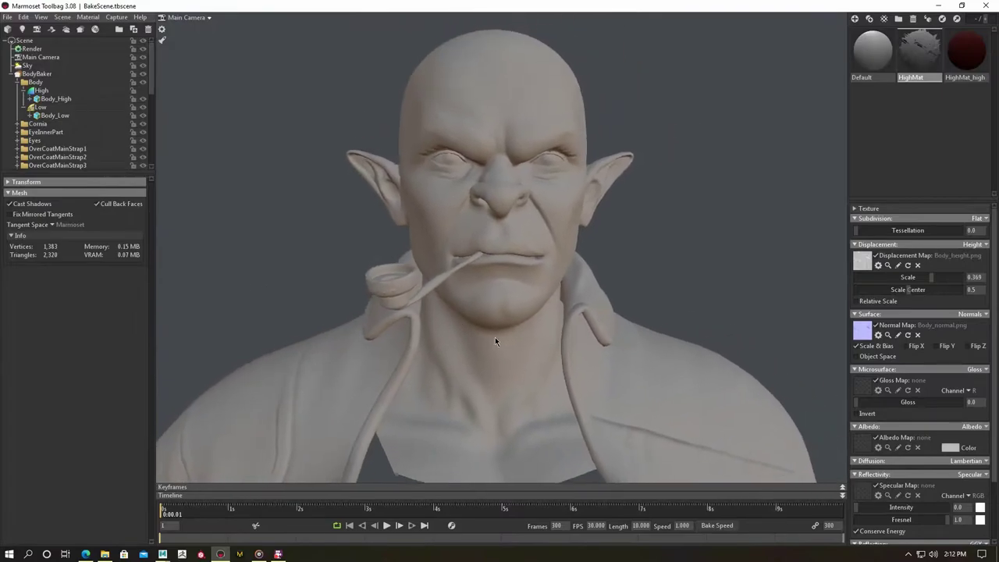
Inspect the pipe's high-poly mesh, Pipe_Low mesh and Low group cage up close.
mouse_move(349, 312)
mouse_down()
mouse_move(552, 328)
mouse_move(384, 320)
mouse_up()
scroll(384, 320, up, 3)
double_click(384, 320)
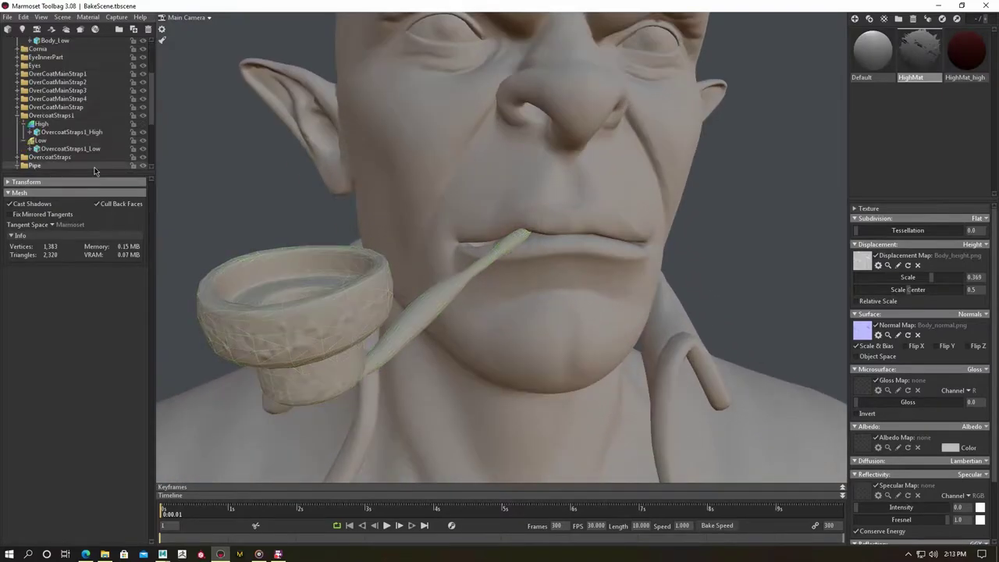
scroll(78, 117, up, 2)
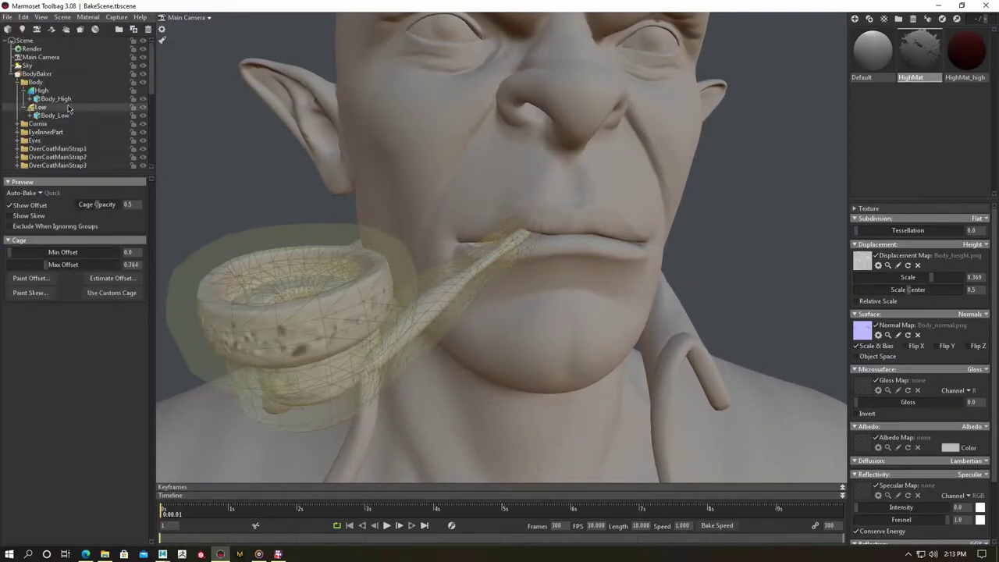
click(98, 149)
scroll(97, 152, down, 3)
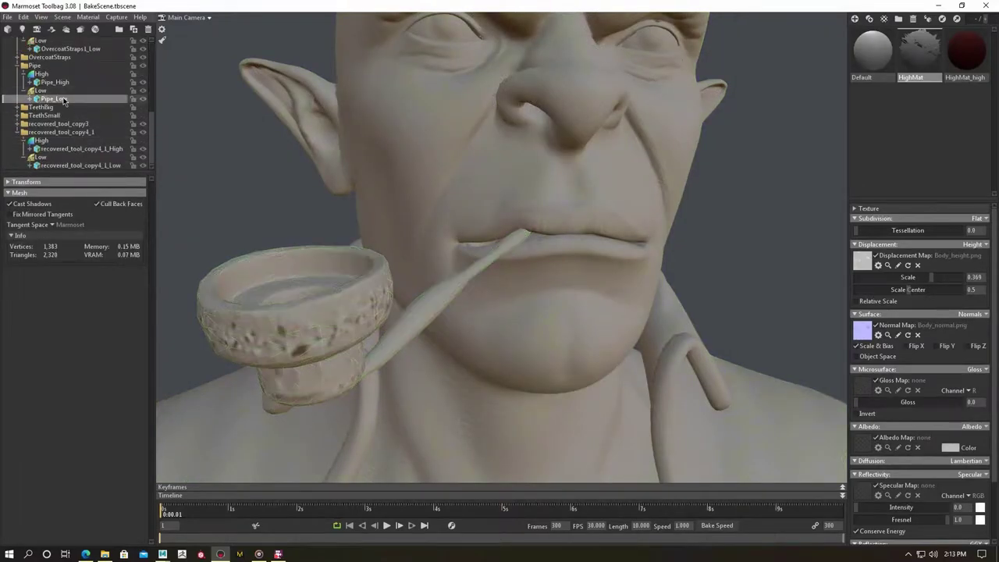
click(39, 90)
click(75, 99)
scroll(158, 184, down, 4)
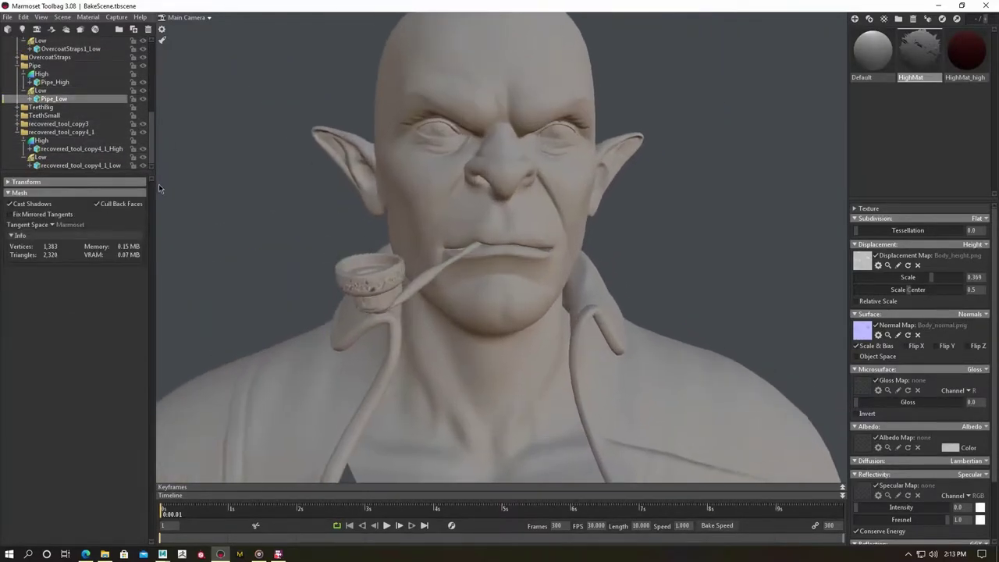
click(39, 91)
scroll(78, 101, up, 5)
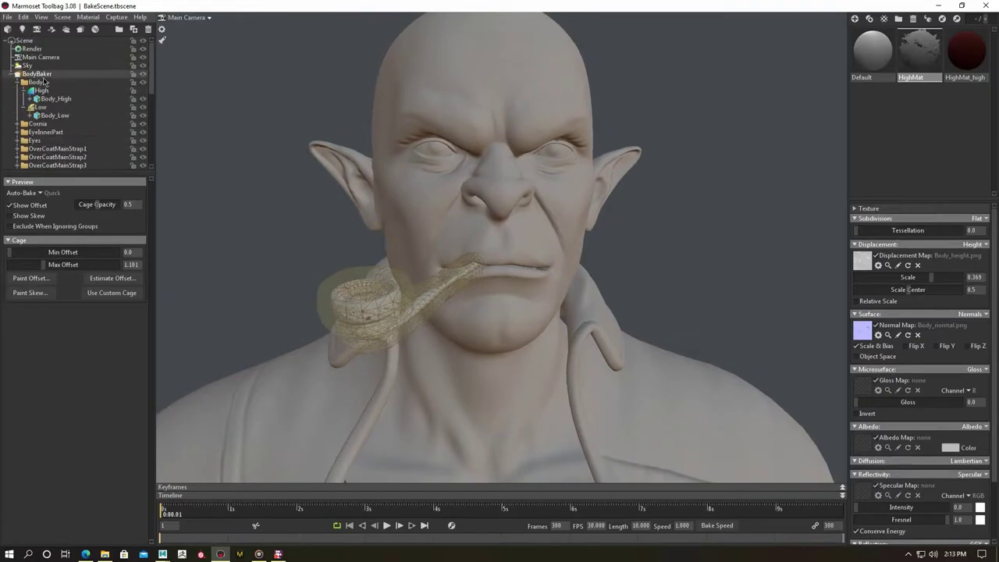
Set BodyBaker's output format to 16 bits per channel and examine the pipe bowl mesh.
click(37, 73)
click(56, 339)
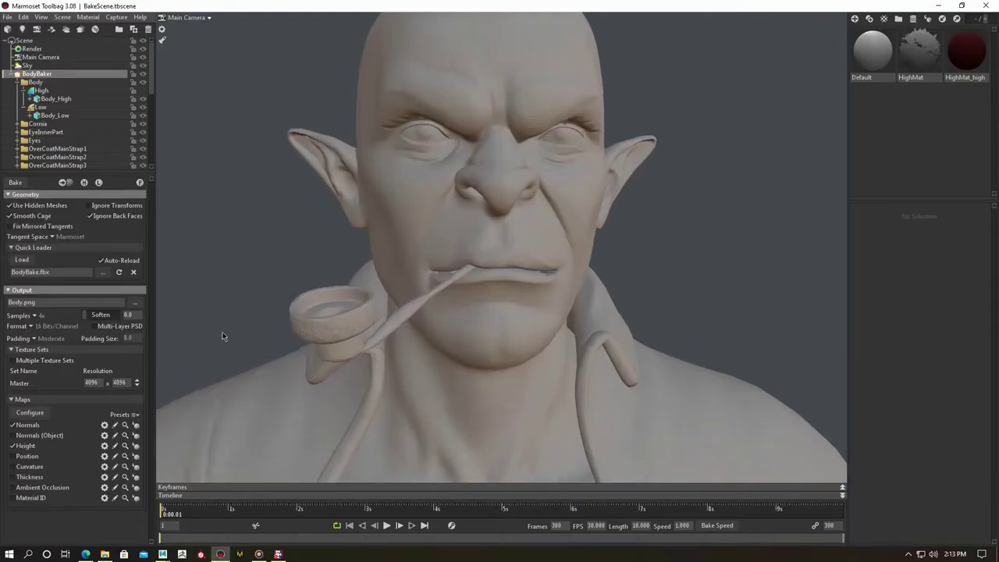
drag(221, 339, 368, 309)
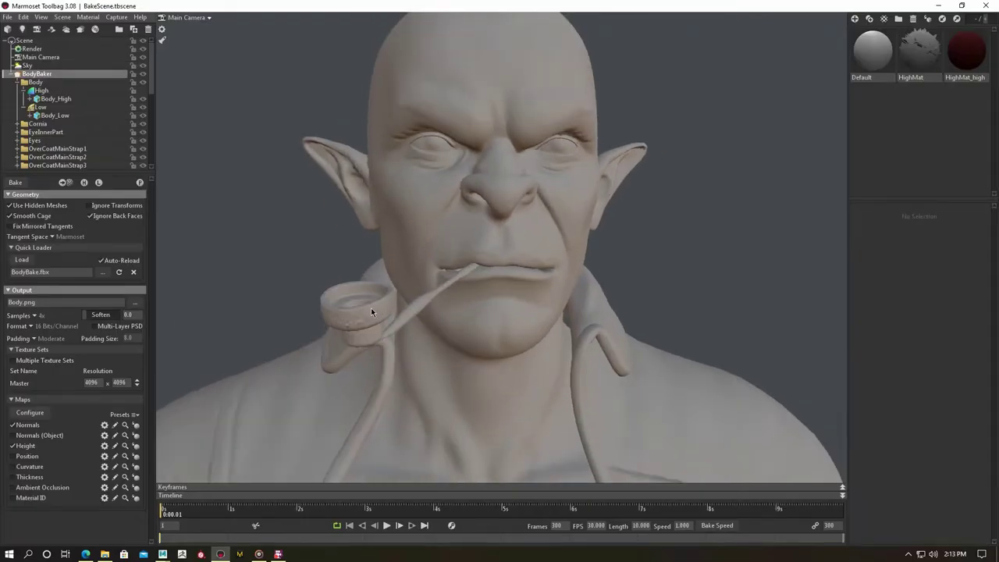
click(645, 225)
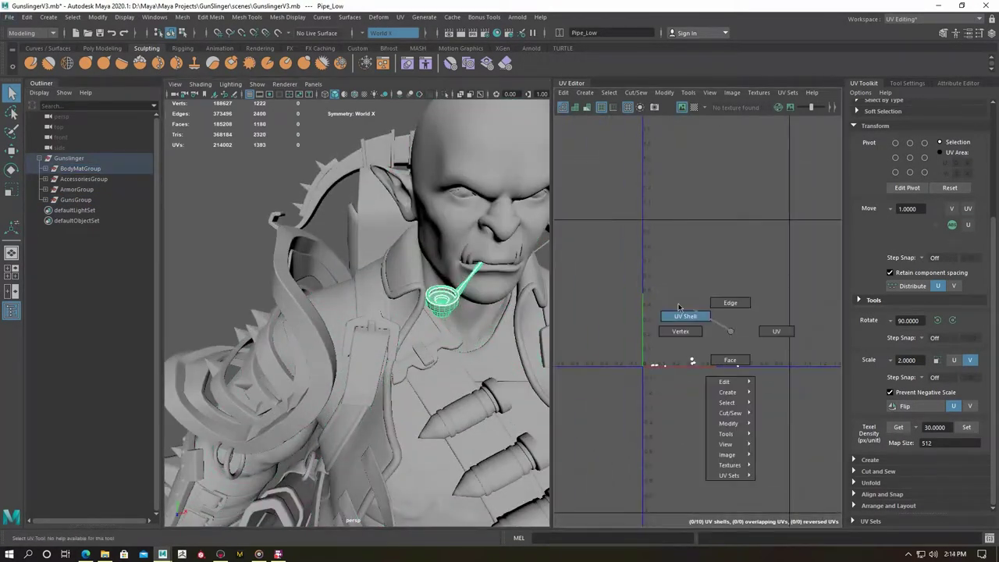
Select the pipe's faces and apply a texel density of 6 to its UVs.
click(78, 168)
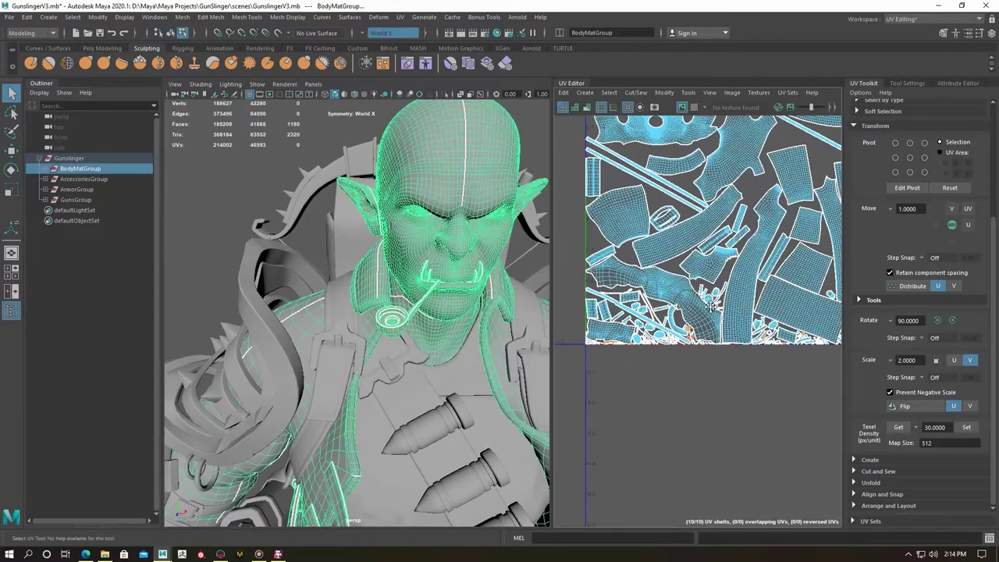
alt+drag(413, 280, 269, 236)
click(308, 260)
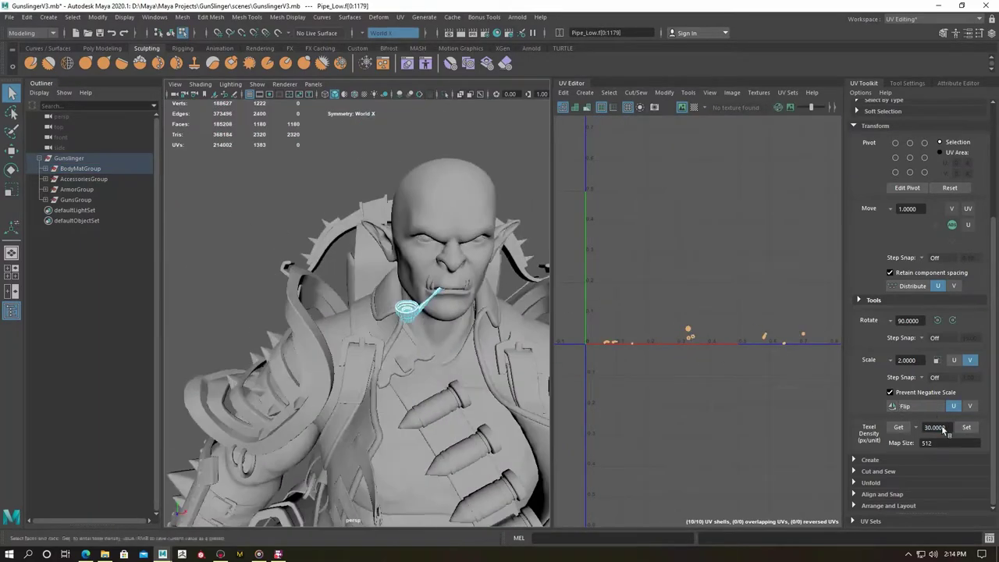
click(965, 427)
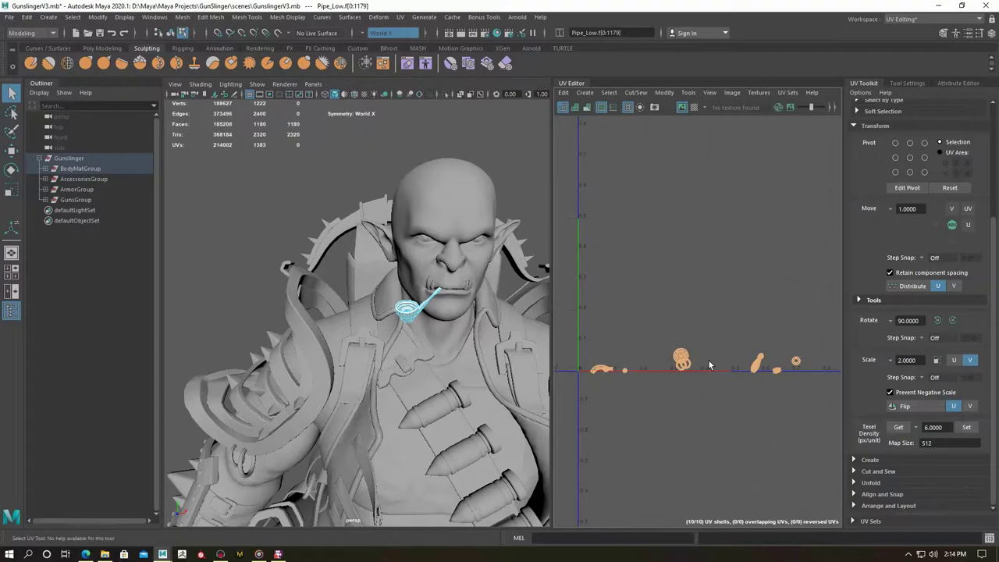
Box-select the whole pipe and move its small UV shells into the layout's top row.
click(434, 317)
mouse_move(434, 318)
alt+mouse_down()
mouse_move(347, 383)
mouse_move(328, 367)
alt+mouse_up()
drag(221, 277, 341, 340)
key(w)
scroll(705, 394, down, 3)
scroll(705, 394, up, 4)
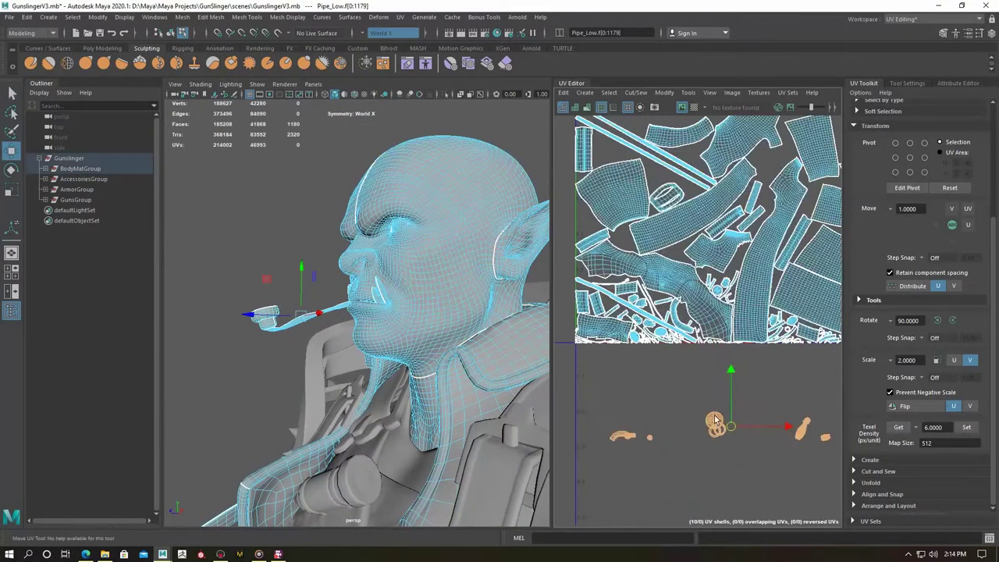
scroll(733, 275, down, 1)
drag(705, 391, 716, 468)
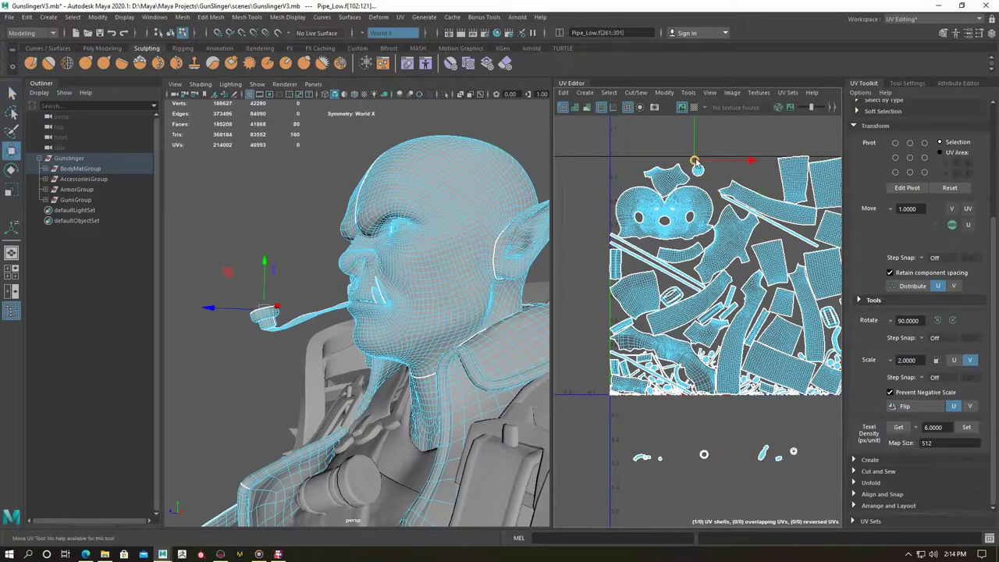
key(ctrl+z)
click(793, 451)
click(739, 171)
drag(704, 454, 760, 166)
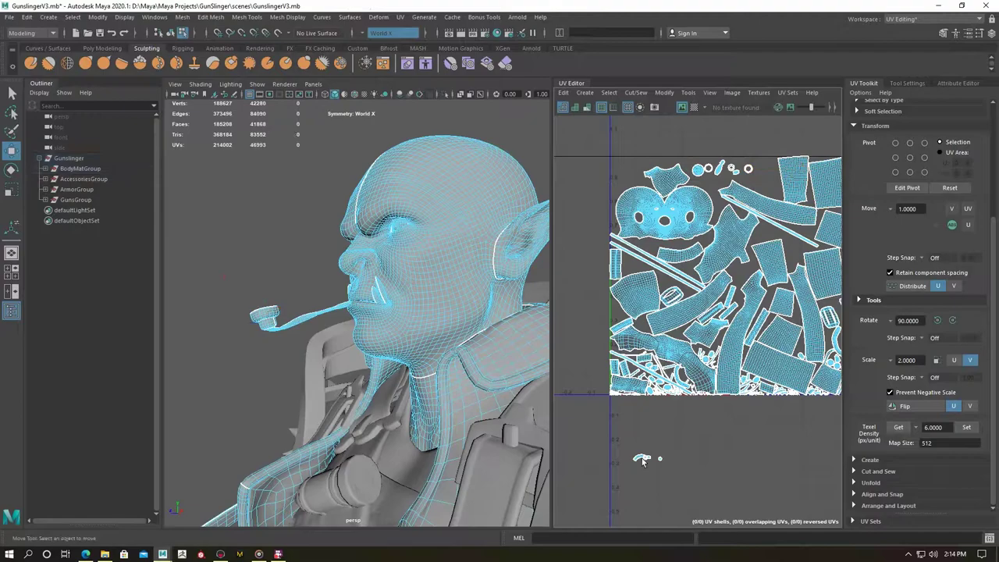
Place further small pipe shells in top-row gaps and select the cornea faces.
click(699, 295)
click(708, 170)
alt+middle_drag(758, 285, 673, 287)
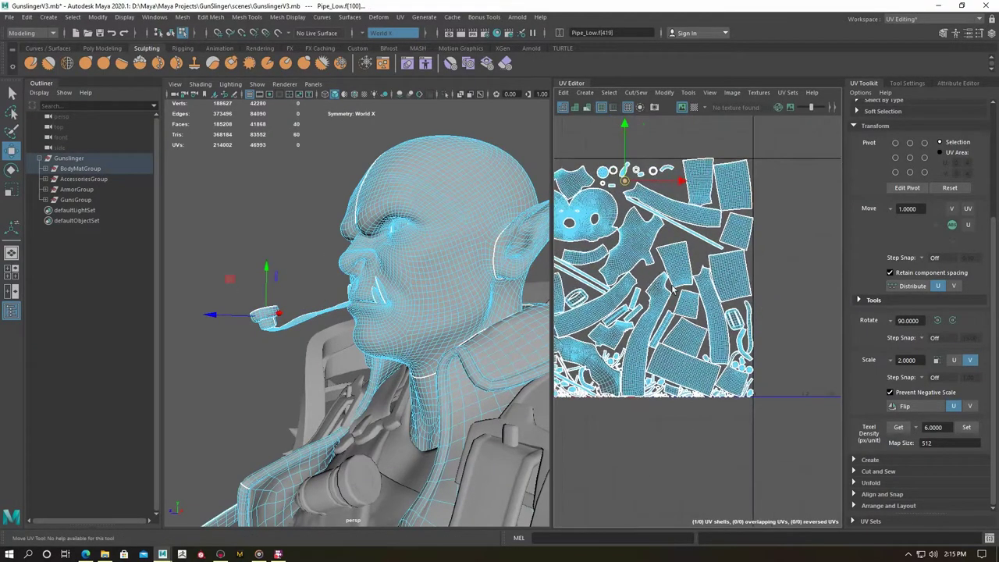
scroll(673, 289, up, 3)
click(684, 305)
alt+drag(297, 381, 361, 381)
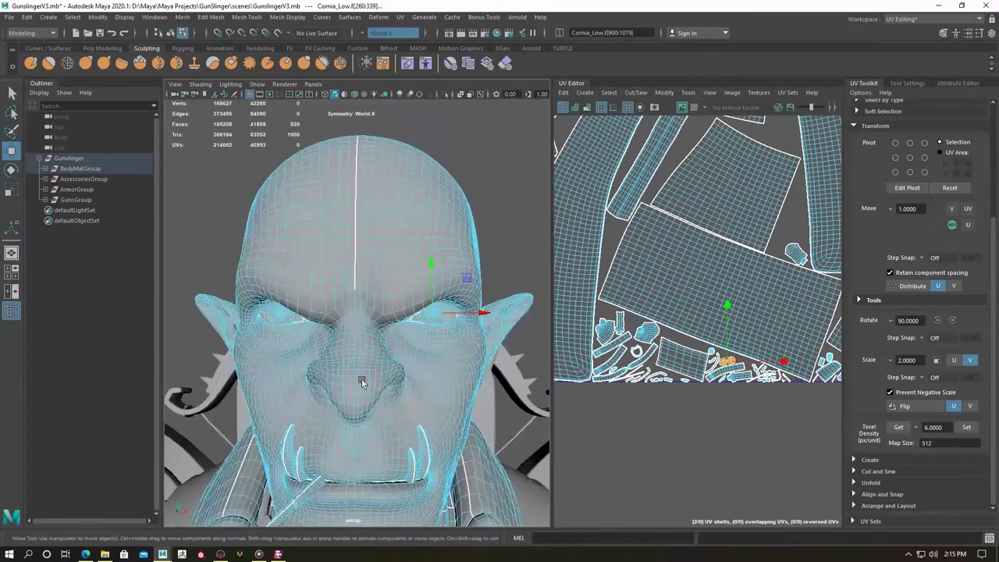
Hide the cornea and select the eyeball faces and their UV shells.
key(f)
click(408, 314)
key(ctrl+h)
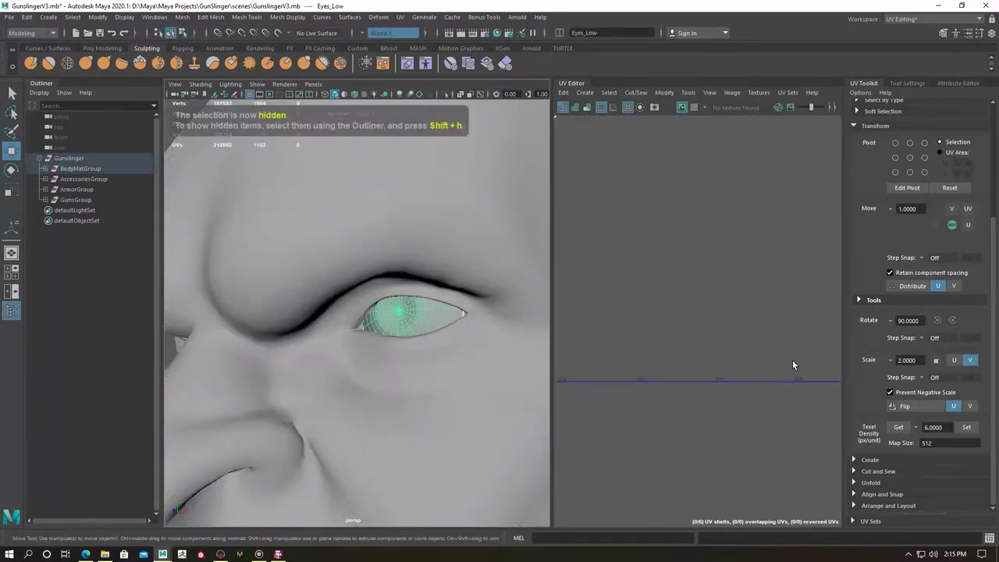
right_drag(780, 365, 737, 379)
key(q)
click(748, 430)
drag(854, 416, 598, 272)
key(ctrl+z)
right_drag(736, 357, 760, 365)
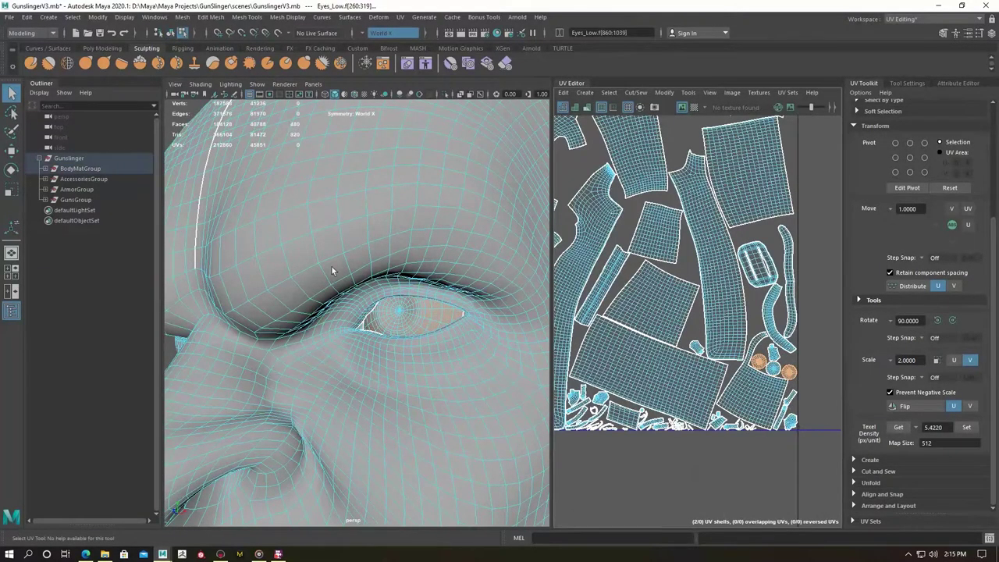
scroll(463, 308, down, 5)
alt+drag(462, 308, 365, 328)
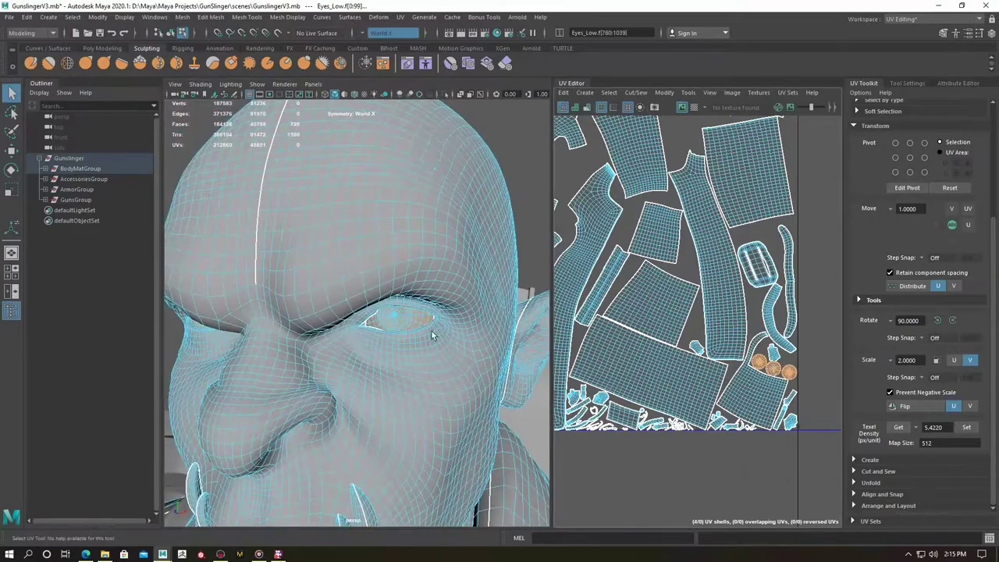
click(749, 363)
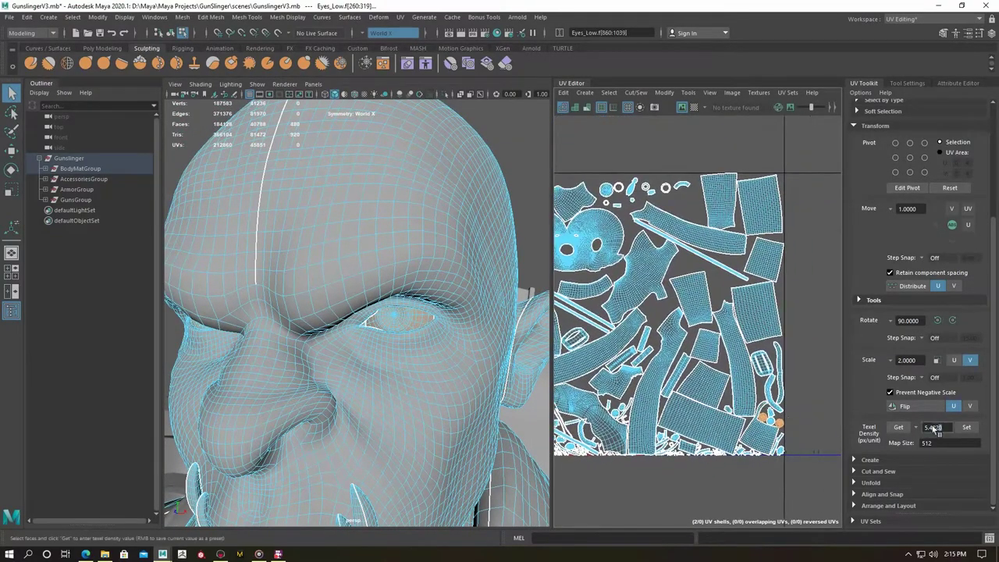
text(10.0000)
Set the eye UVs' texel density to 10, checking scale against the head.
click(966, 427)
key(w)
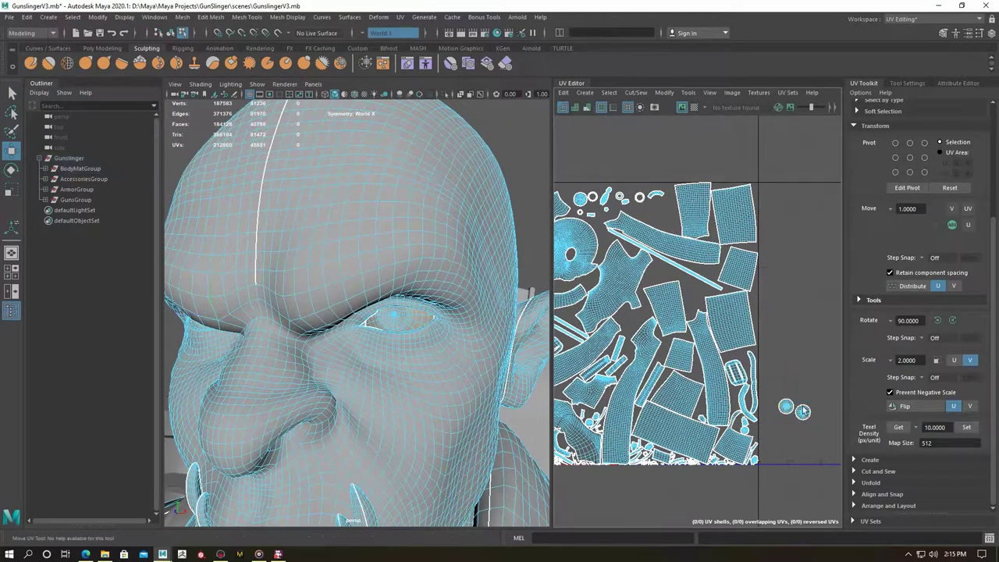
key(q)
click(350, 265)
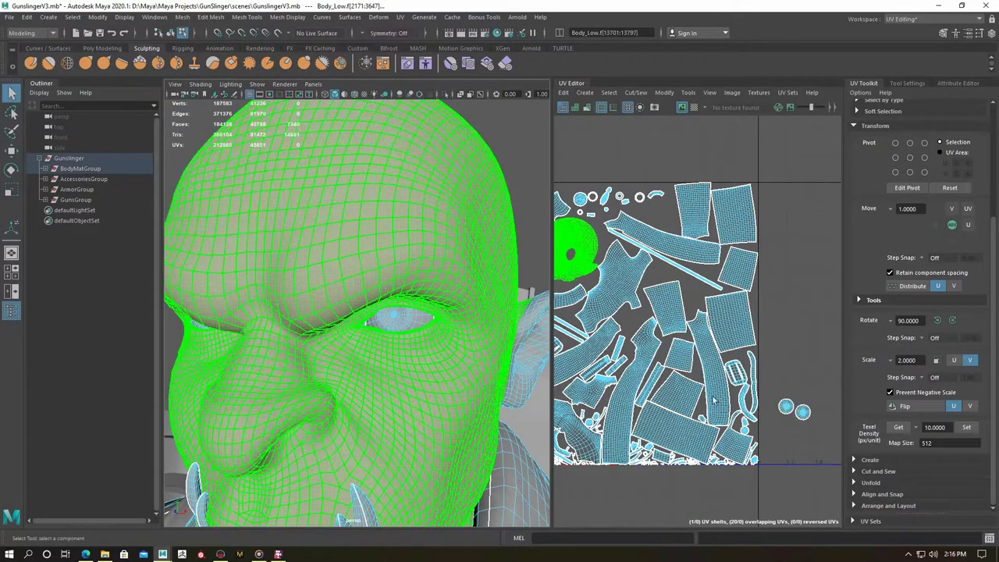
key(ctrl+z)
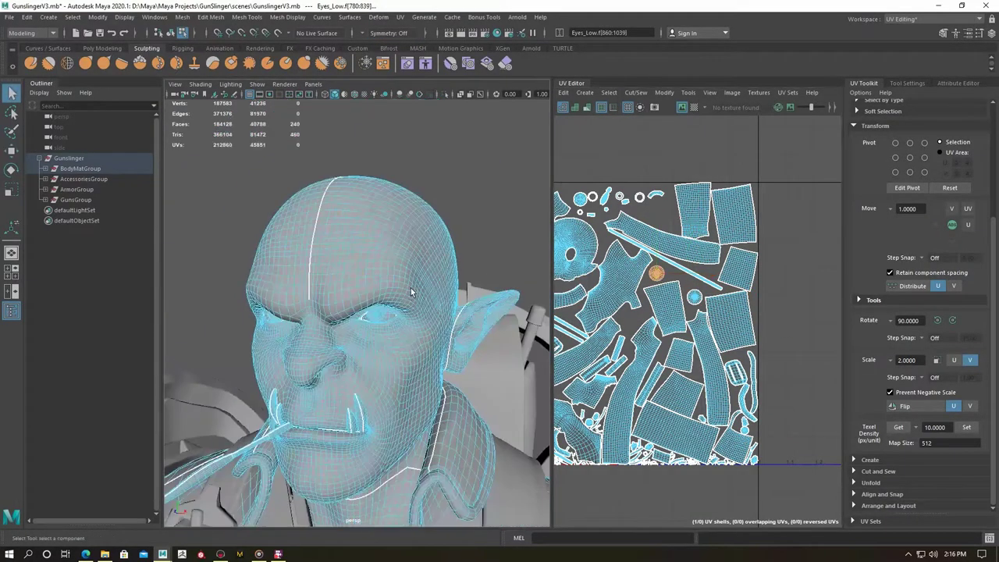
Select the teeth faces to work on their UV shells.
right_click(356, 266)
click(356, 412)
scroll(356, 421, up, 5)
alt+drag(309, 434, 246, 408)
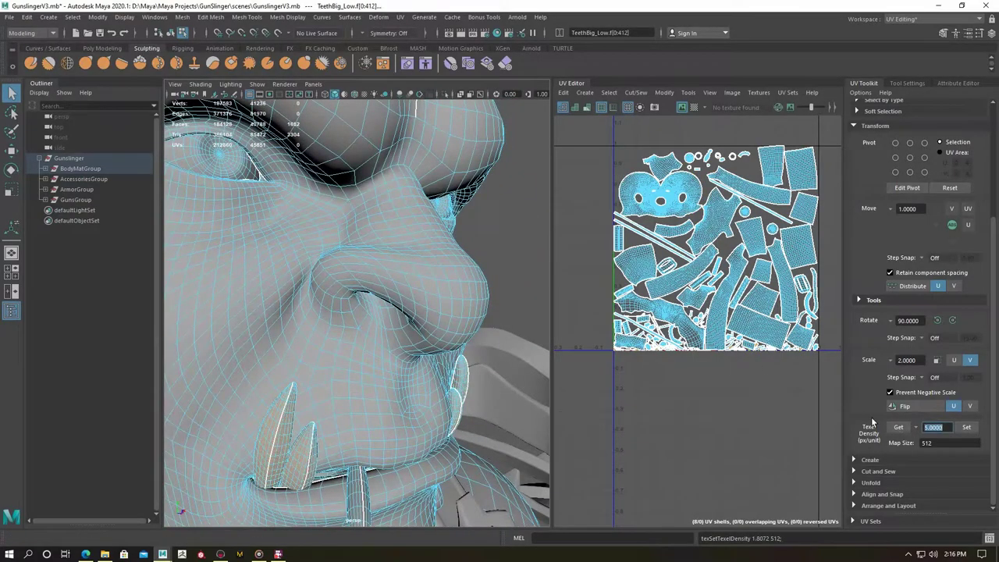
scroll(725, 351, down, 2)
key(w)
scroll(725, 374, up, 5)
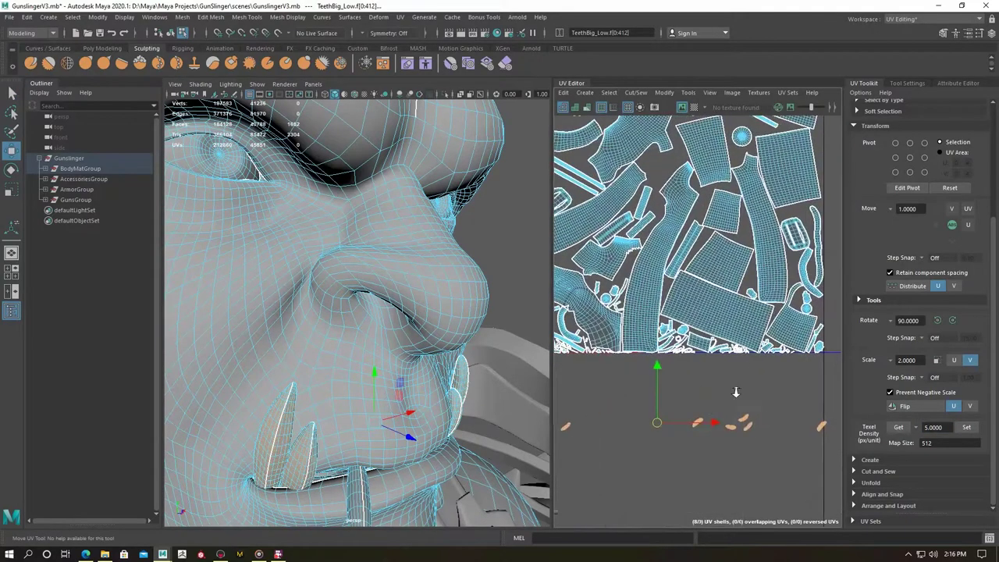
Move the tooth shells into the top of the 0–1 UV square.
drag(747, 423, 646, 185)
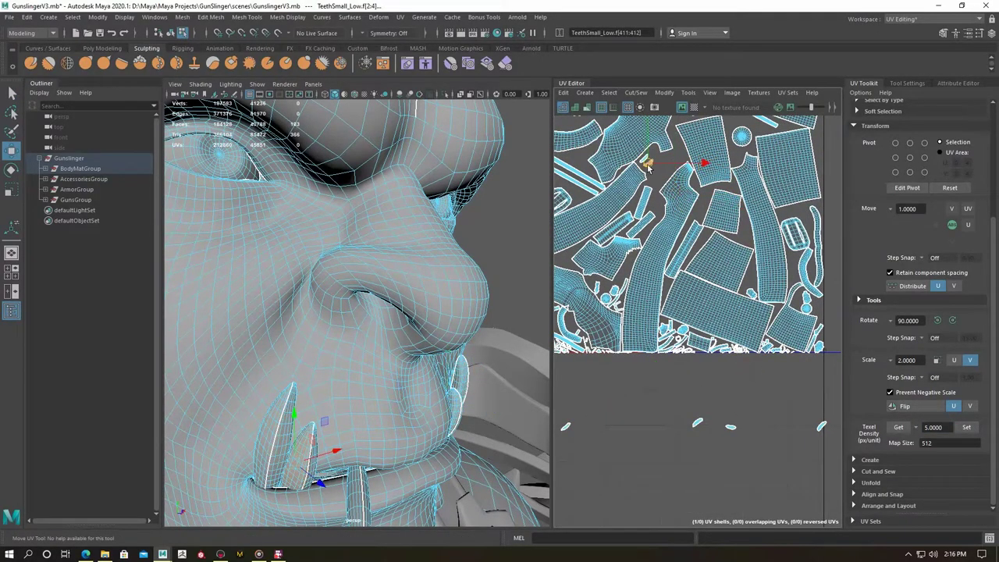
drag(697, 422, 668, 176)
drag(820, 425, 665, 179)
click(625, 394)
click(584, 410)
key(a)
Select the body material group and save the Maya scene.
key(q)
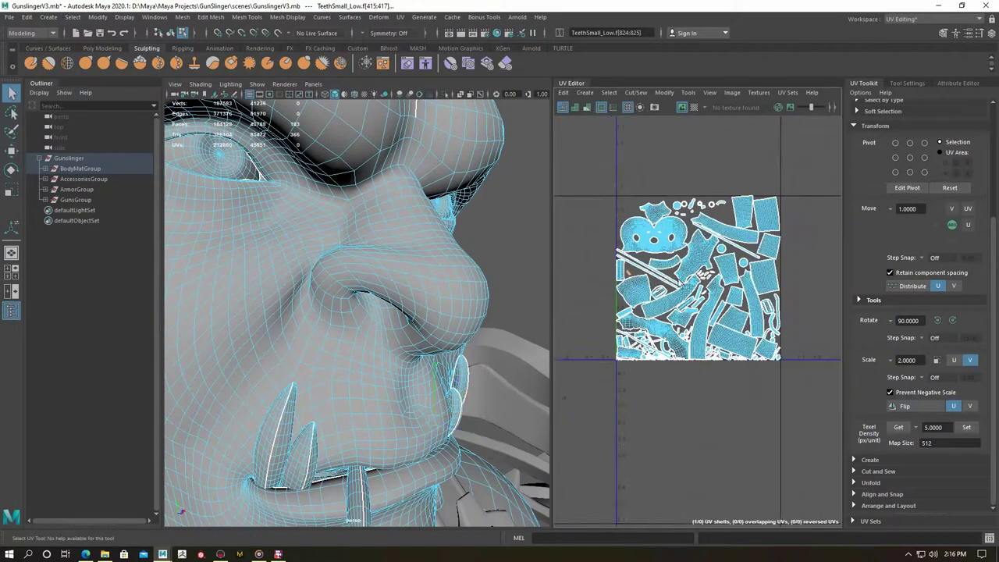
click(268, 252)
key(f)
key(ctrl+s)
Export the scene, overwriting the existing bake file.
click(8, 17)
click(35, 195)
double_click(316, 215)
click(444, 307)
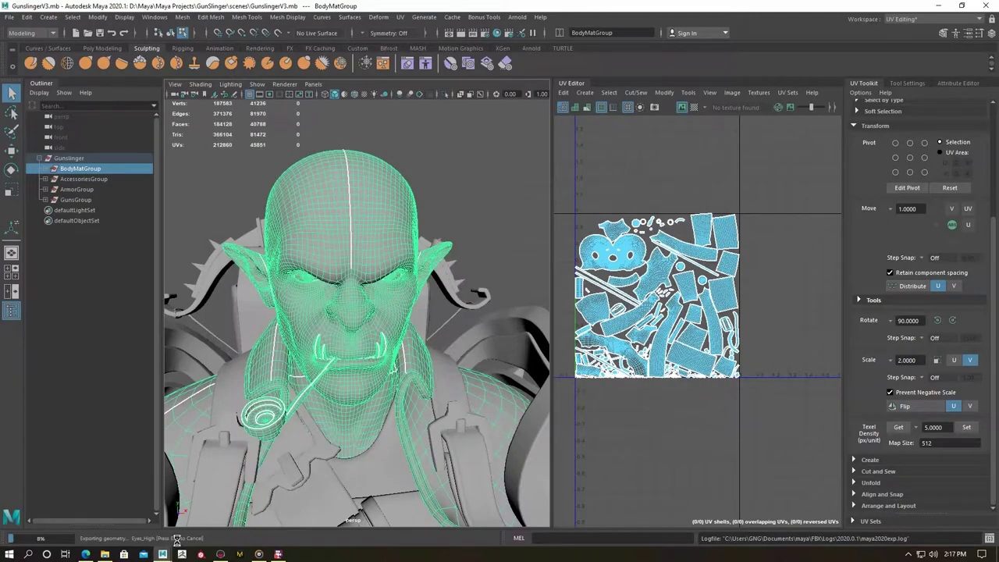
Export the selection as BodyBake and return to Marmoset Toolbag.
click(8, 16)
click(39, 207)
text(BodyBake)
key(Return)
key(alt+Tab)
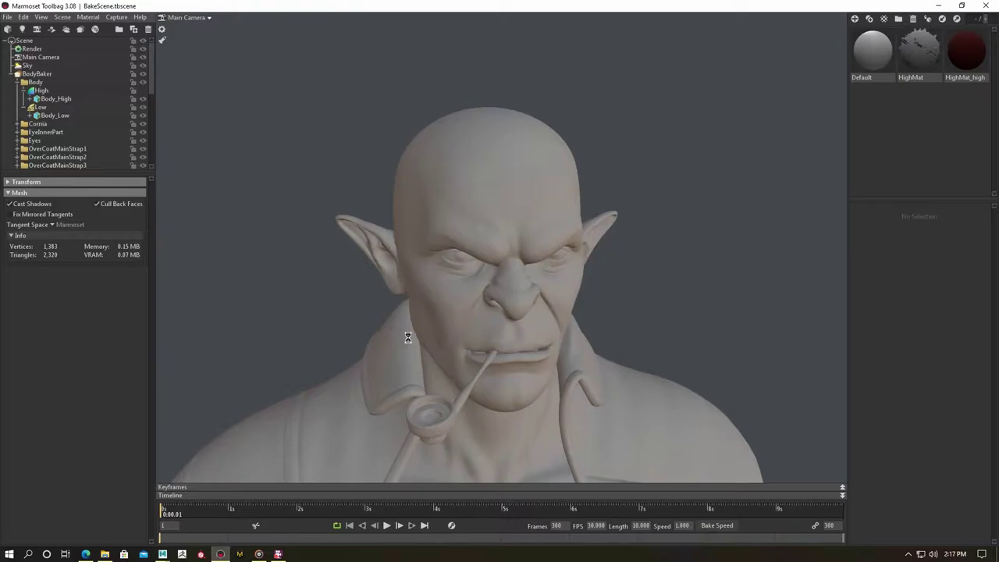
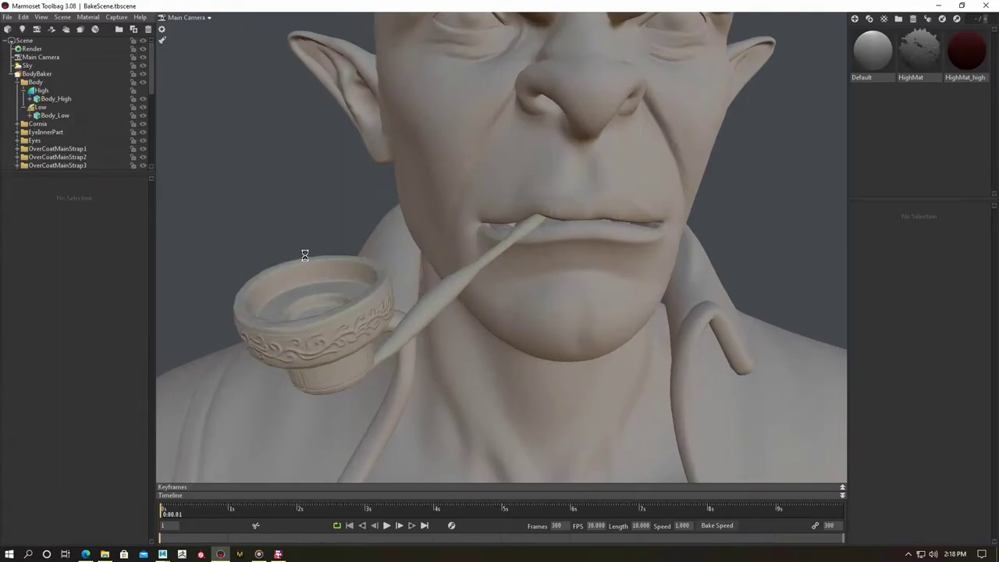
Pull back to the full bust and select the Cornia_Low and Eyes_Low meshes to inspect them.
drag(304, 255, 547, 343)
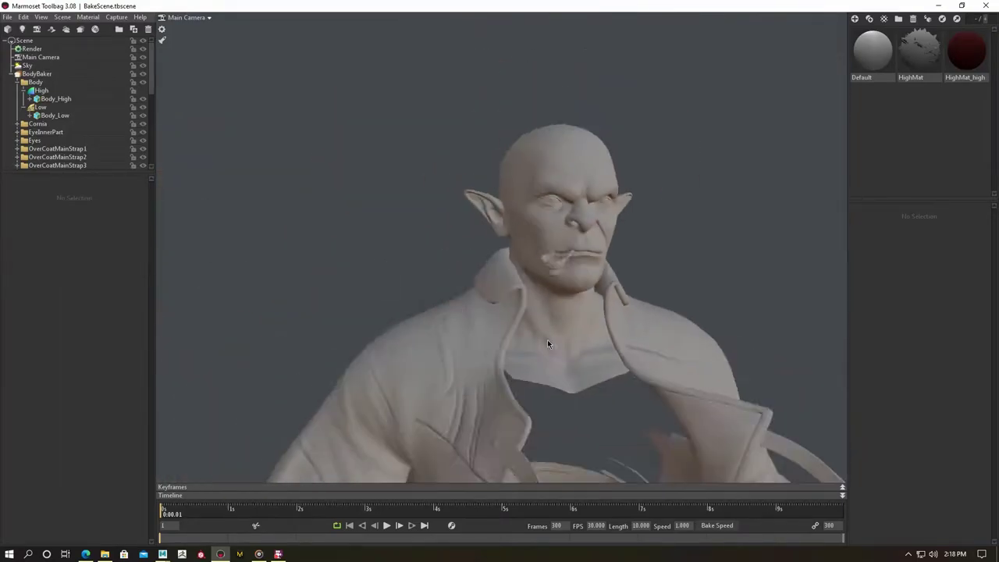
scroll(499, 301, down, 3)
scroll(451, 262, up, 8)
click(369, 238)
scroll(333, 150, up, 2)
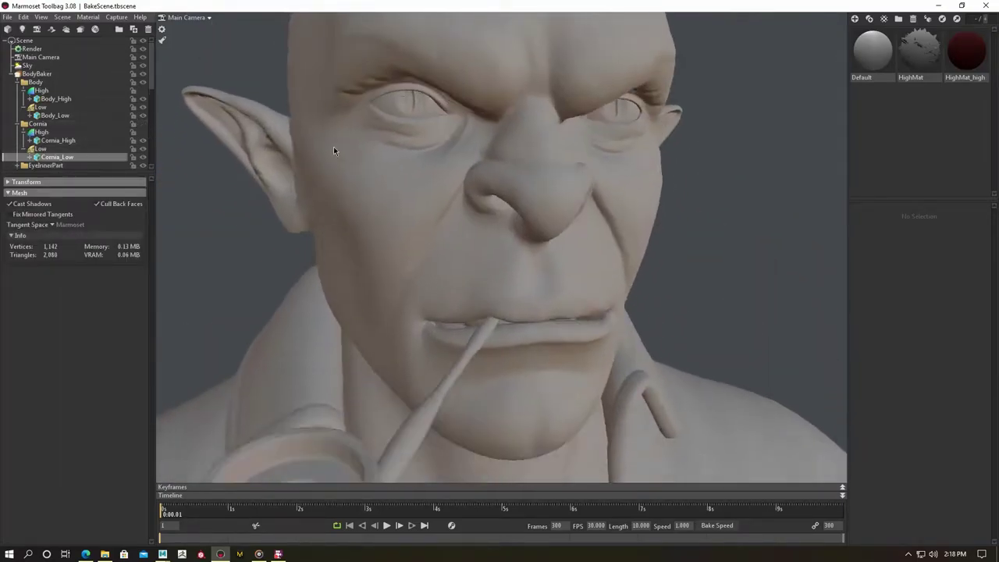
scroll(335, 187, up, 3)
scroll(403, 172, up, 4)
scroll(63, 102, down, 5)
click(56, 106)
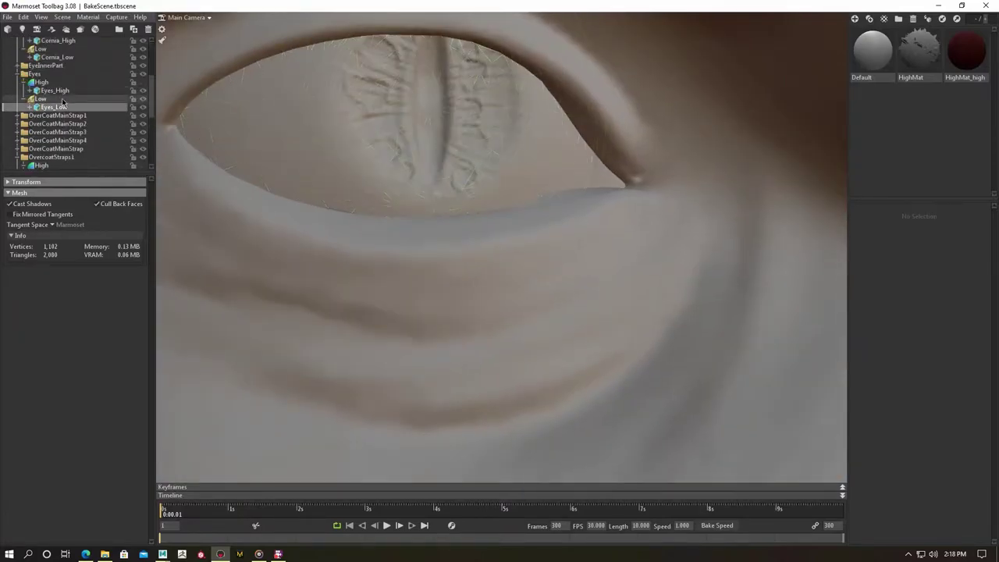
scroll(402, 194, down, 4)
scroll(320, 188, up, 2)
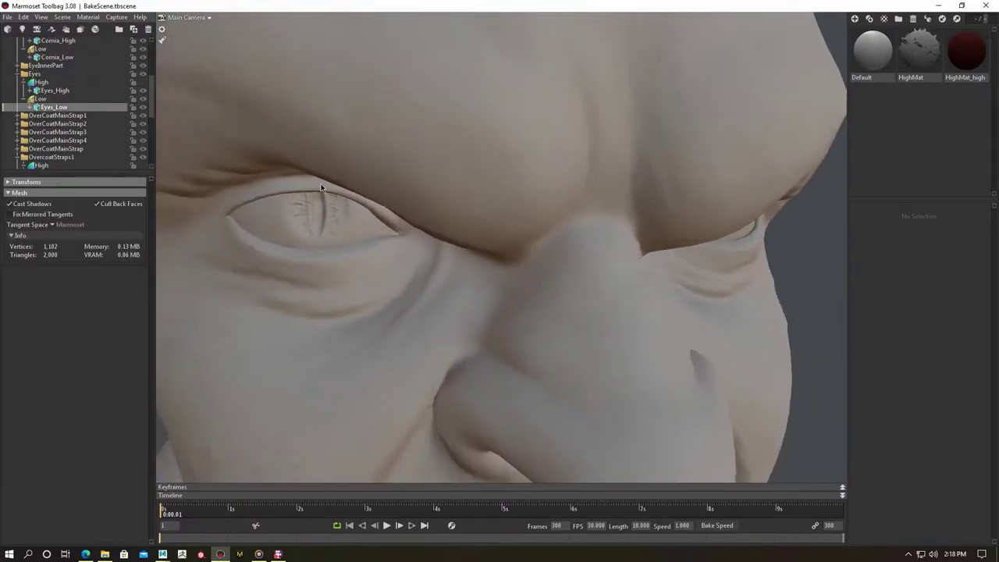
scroll(273, 184, down, 2)
click(371, 220)
Check Eyes_Low from front and side views, then frame the whole bust.
scroll(493, 238, down, 4)
drag(494, 239, 485, 212)
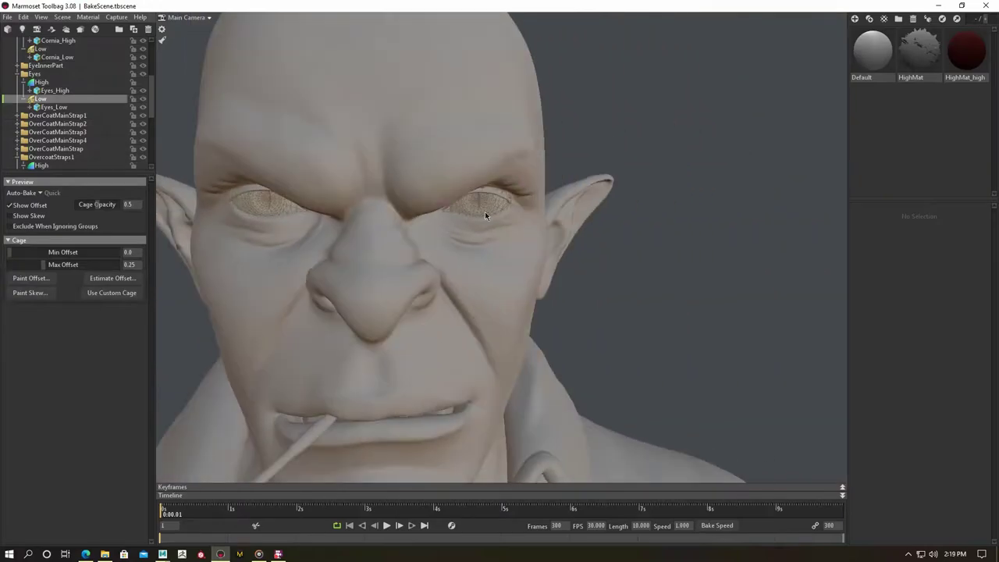
click(485, 211)
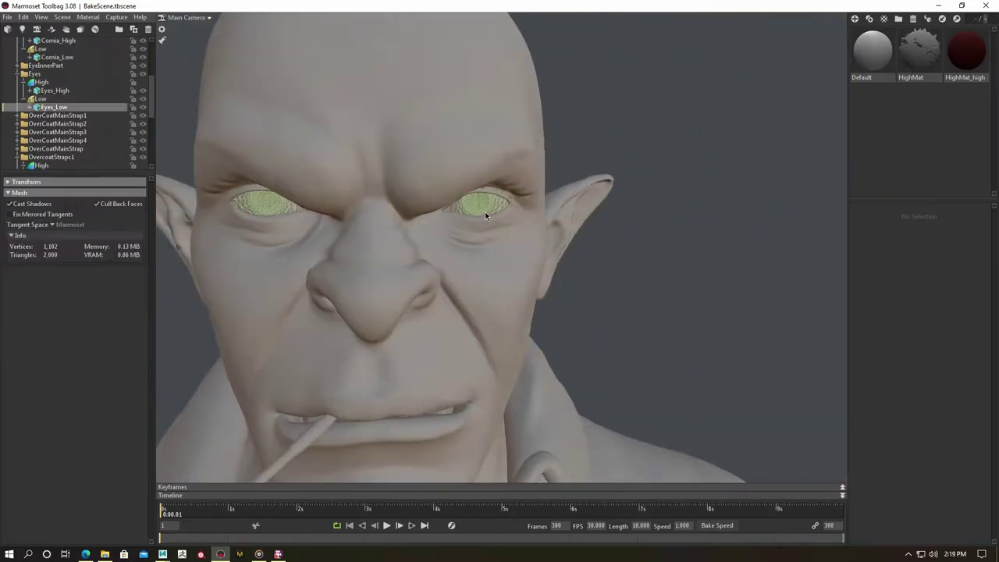
scroll(450, 234, up, 2)
scroll(355, 224, down, 5)
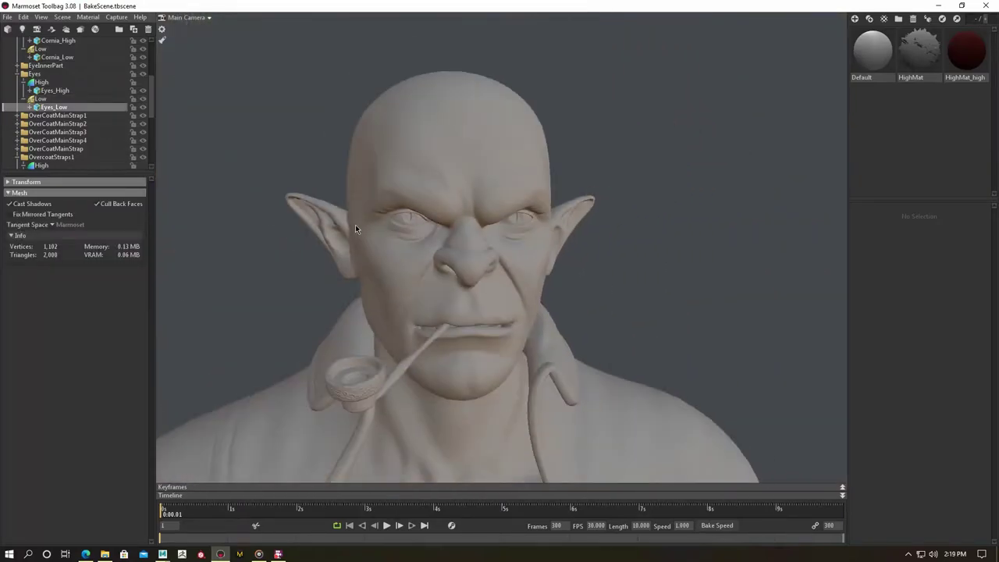
mouse_move(355, 228)
mouse_down()
mouse_move(212, 169)
mouse_move(330, 187)
mouse_up()
scroll(375, 204, up, 8)
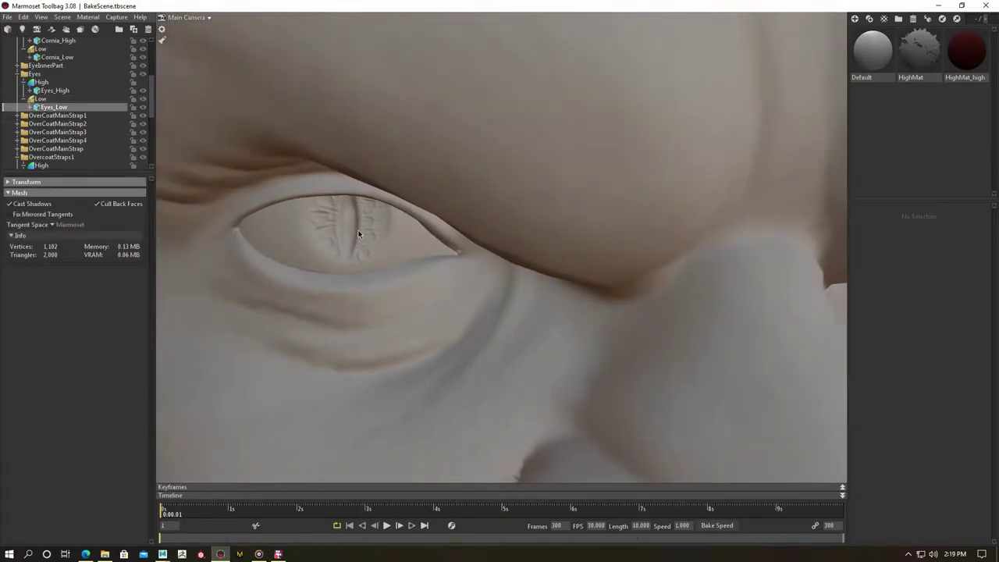
scroll(468, 238, down, 5)
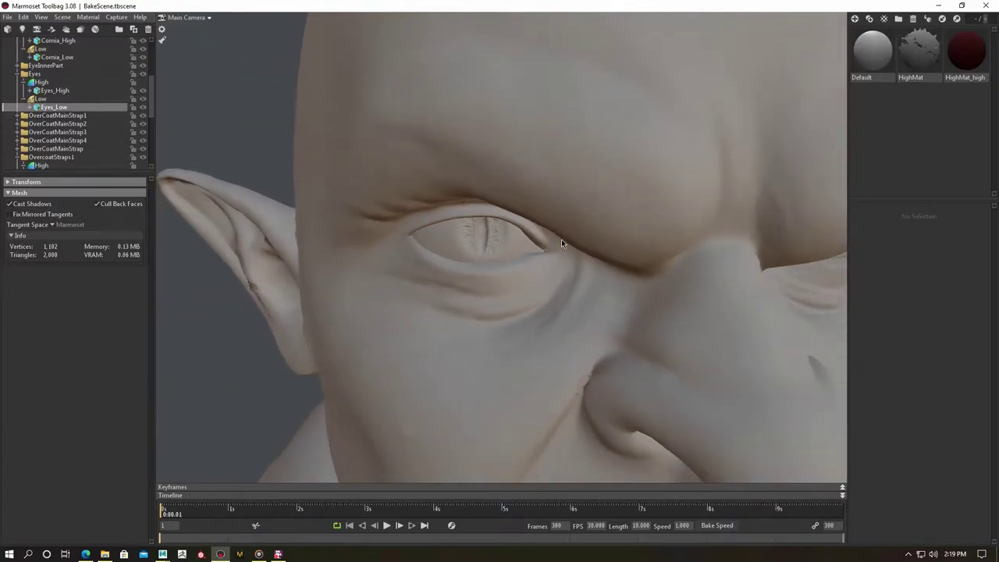
key(f)
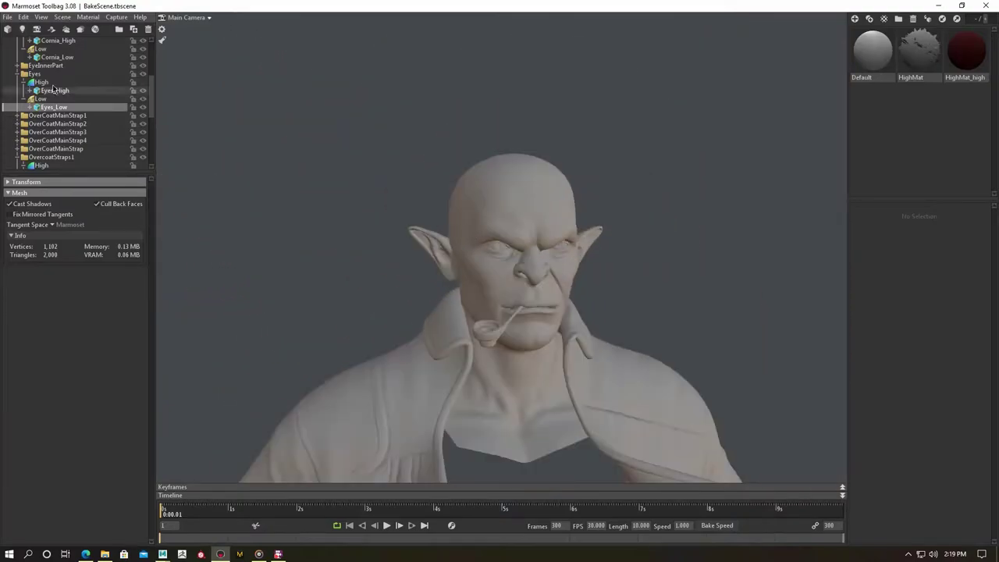
scroll(147, 108, up, 5)
scroll(380, 229, down, 3)
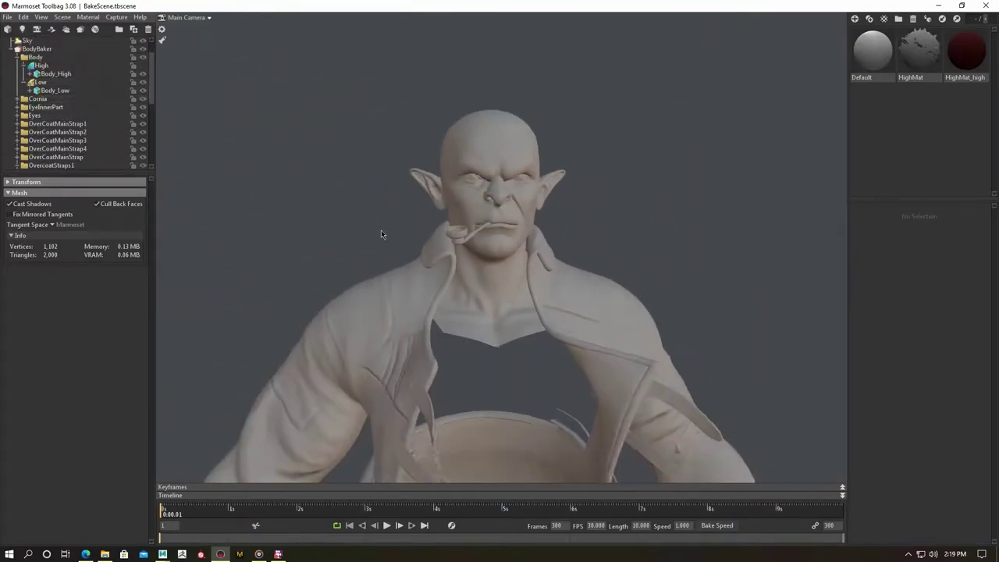
scroll(317, 237, down, 3)
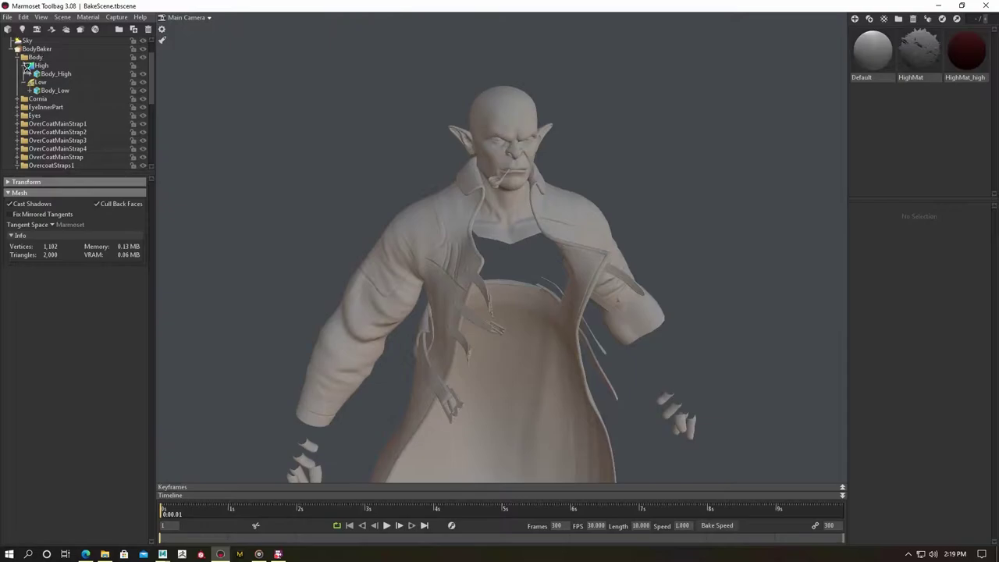
Collapse the Body group and select BodyBaker to show its bake settings.
click(26, 66)
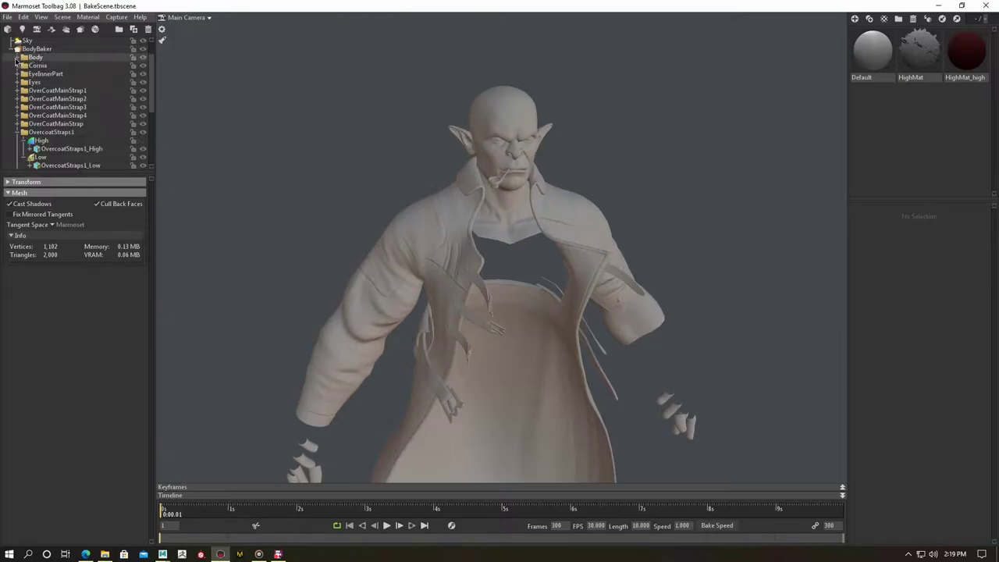
scroll(33, 62, up, 3)
click(36, 73)
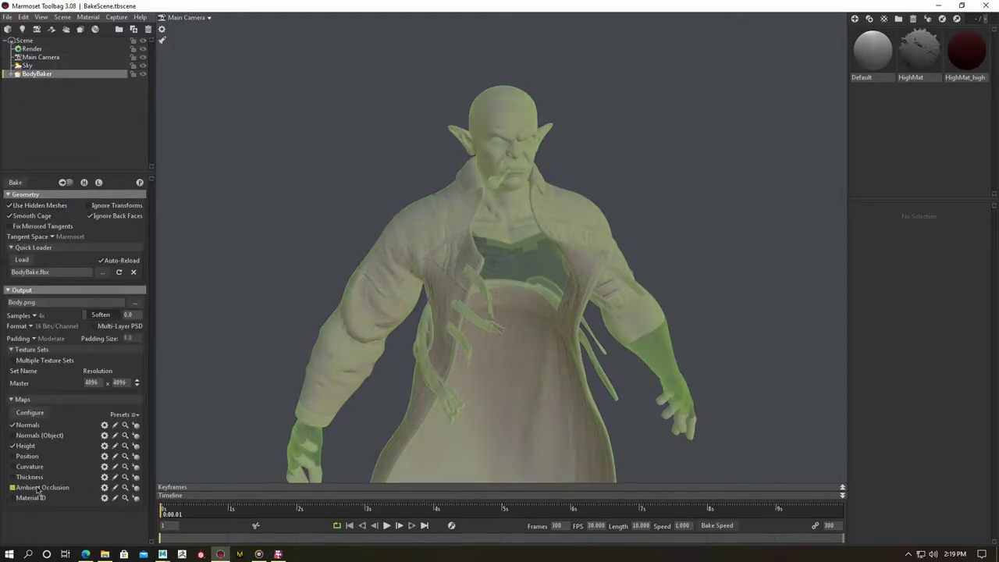
Set the ambient occlusion map's ray count to 512.
click(104, 487)
text(512)
key(Return)
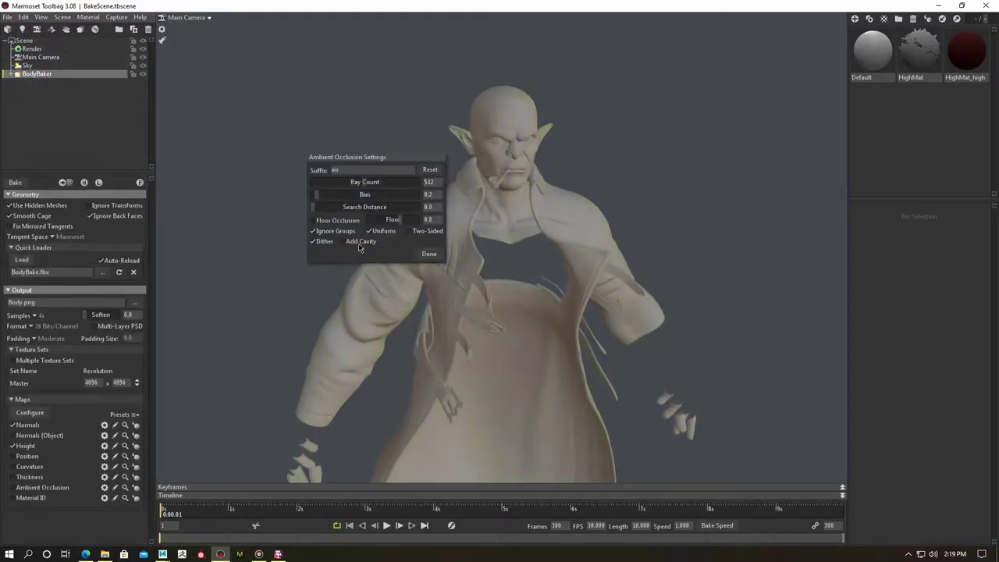
click(428, 253)
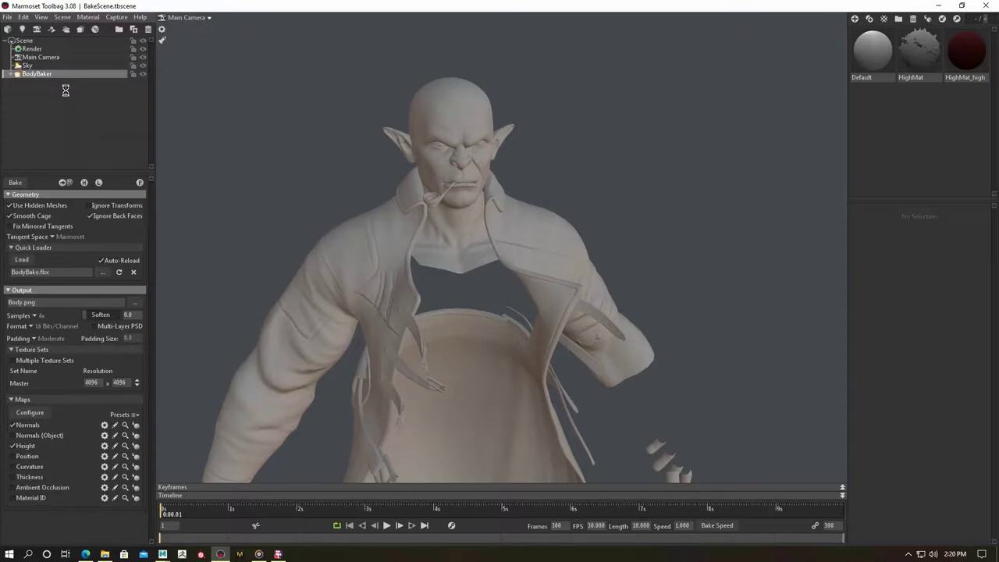
Duplicate BodyBaker and load ArmorBake.fbx into the copy.
key(ctrl+d)
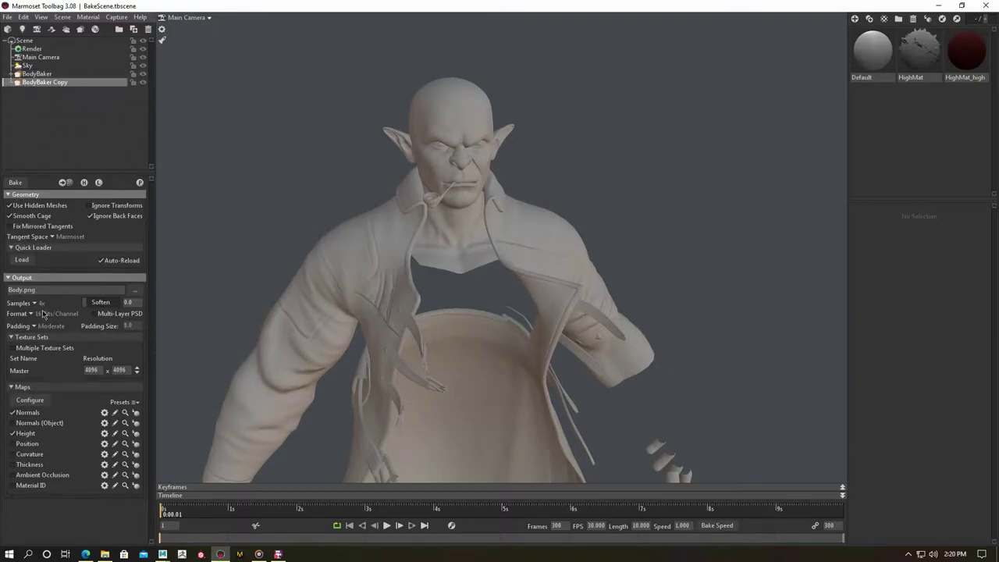
click(22, 259)
mouse_move(179, 100)
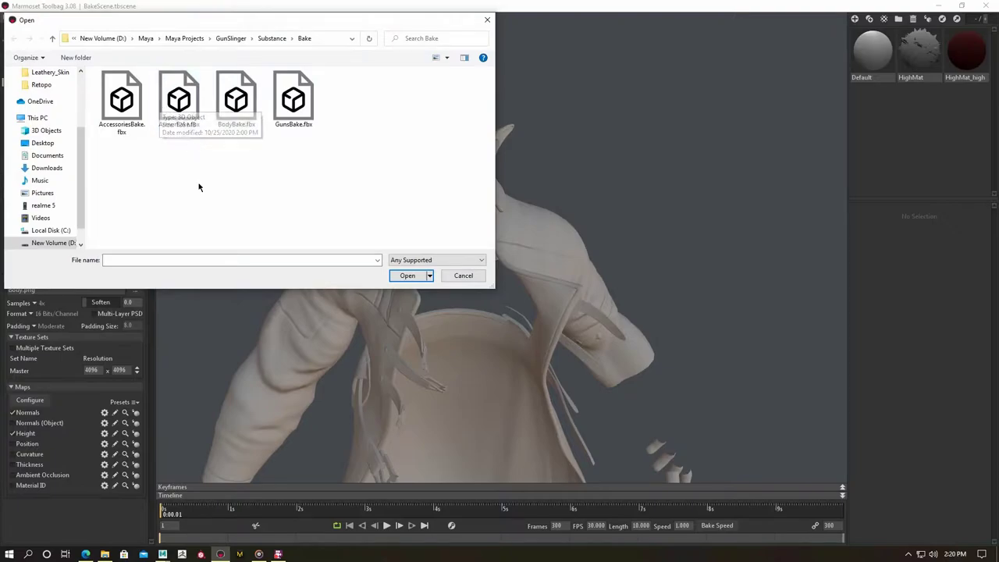
double_click(176, 105)
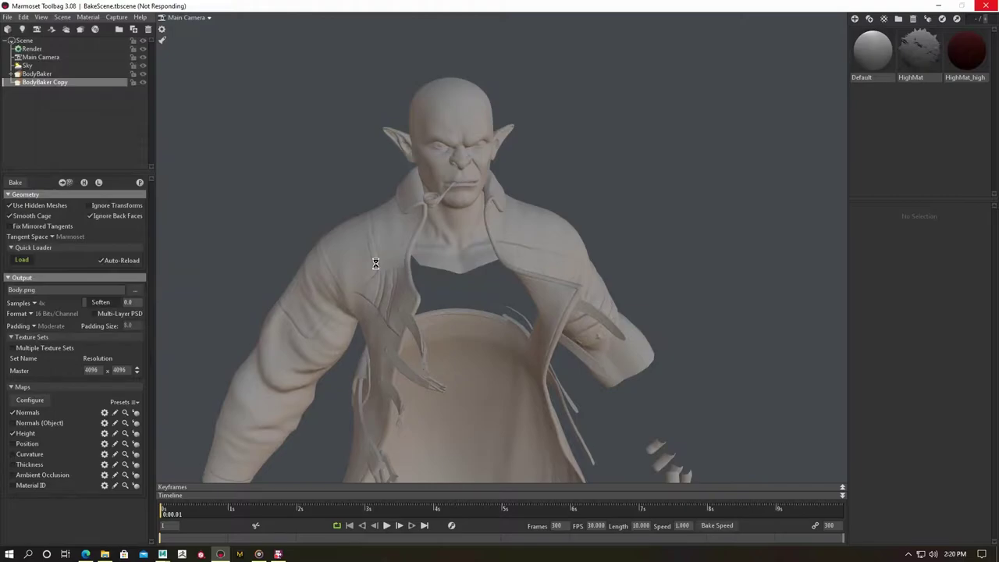
Inspect the loaded armor with the red high-poly hidden, then select BodyBaker Copy.
drag(367, 252, 544, 314)
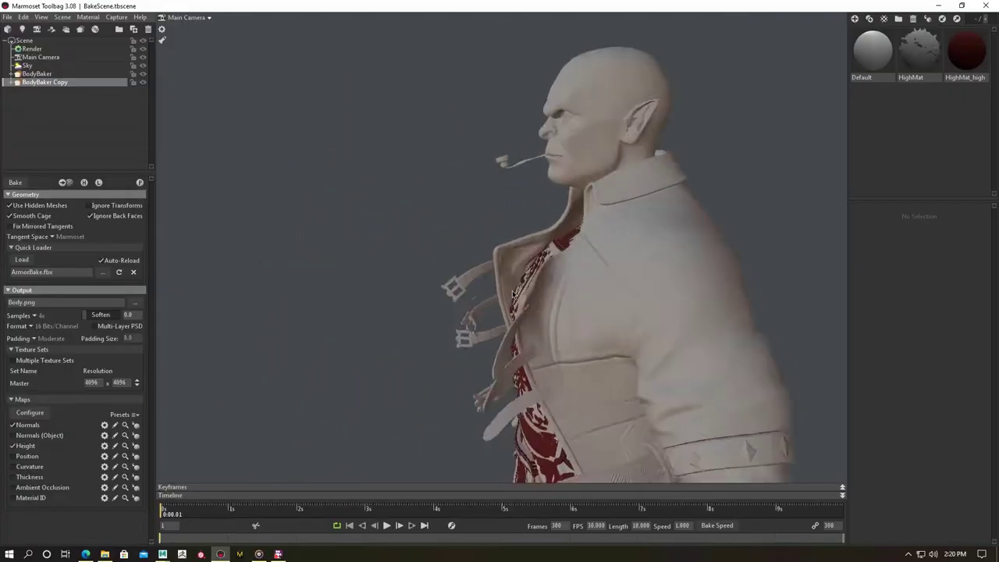
scroll(369, 246, up, 5)
mouse_move(369, 247)
mouse_down()
mouse_move(284, 249)
mouse_move(541, 276)
mouse_up()
scroll(412, 273, down, 3)
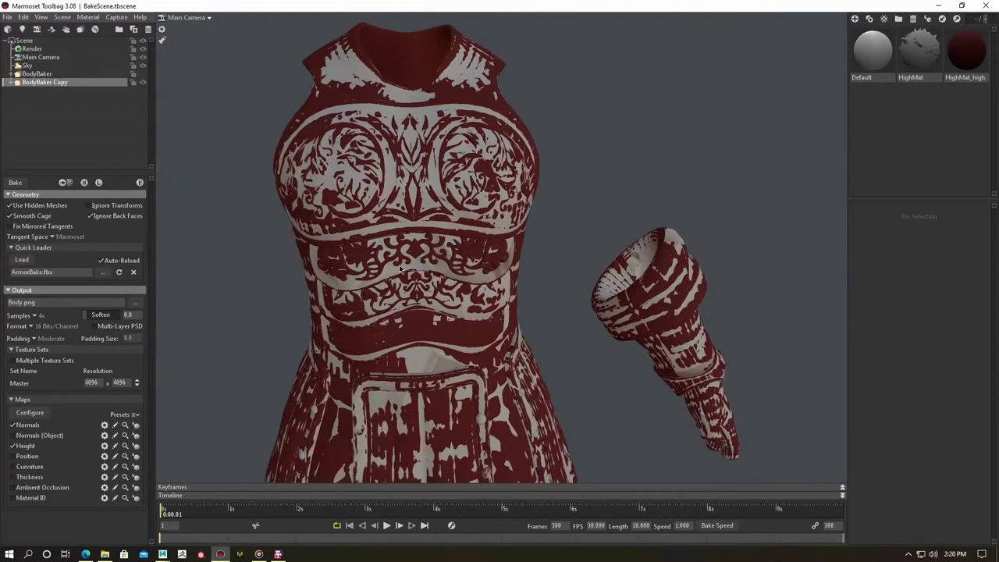
click(85, 183)
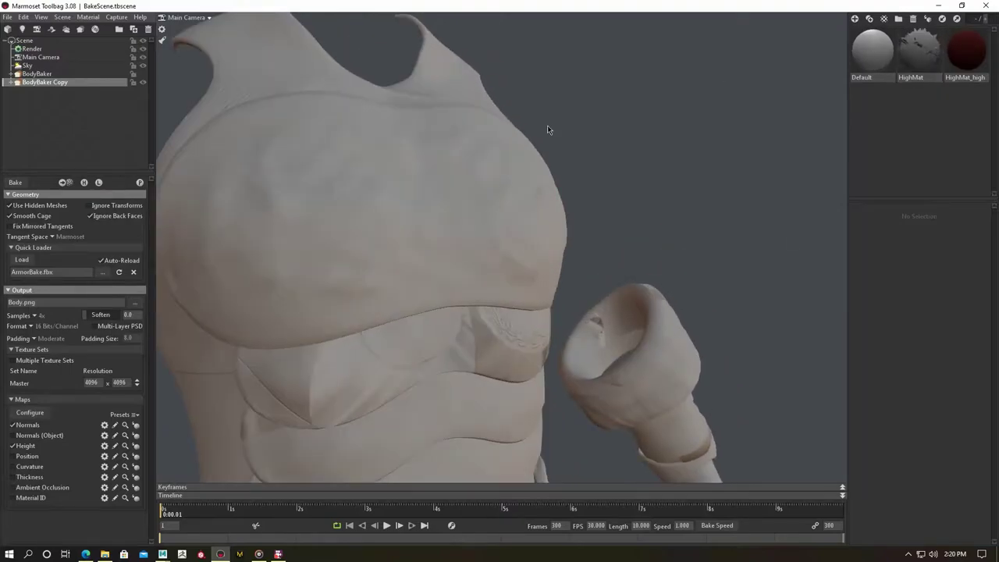
click(372, 189)
click(44, 82)
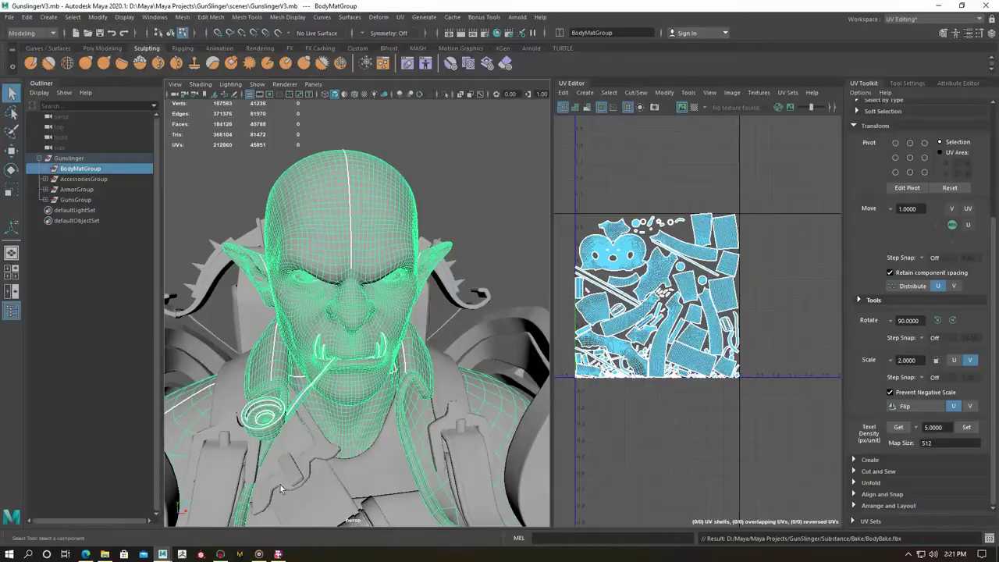
Assign a new Lambert material to BodyGroup and OverCoatGroup.
click(365, 366)
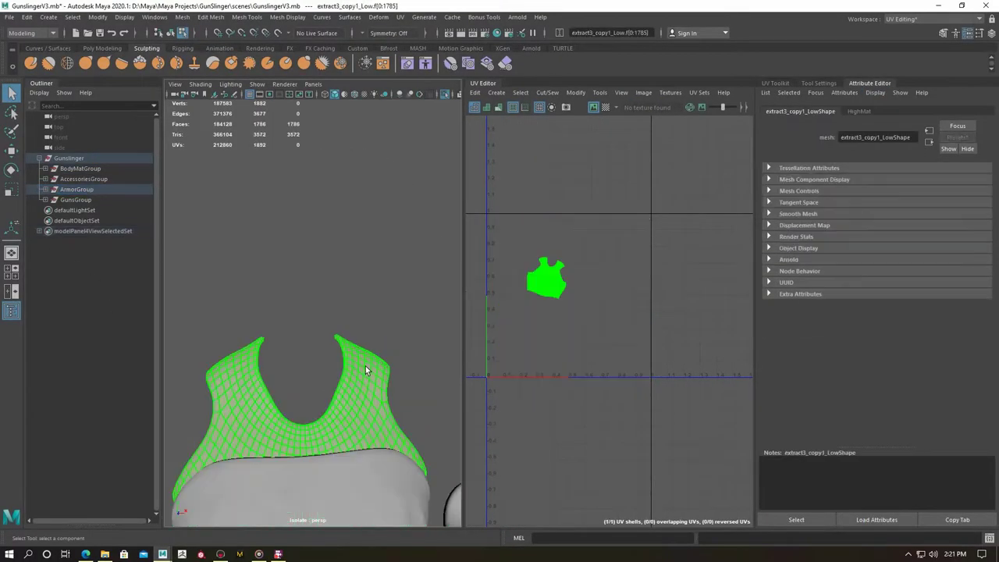
right_drag(307, 265, 326, 552)
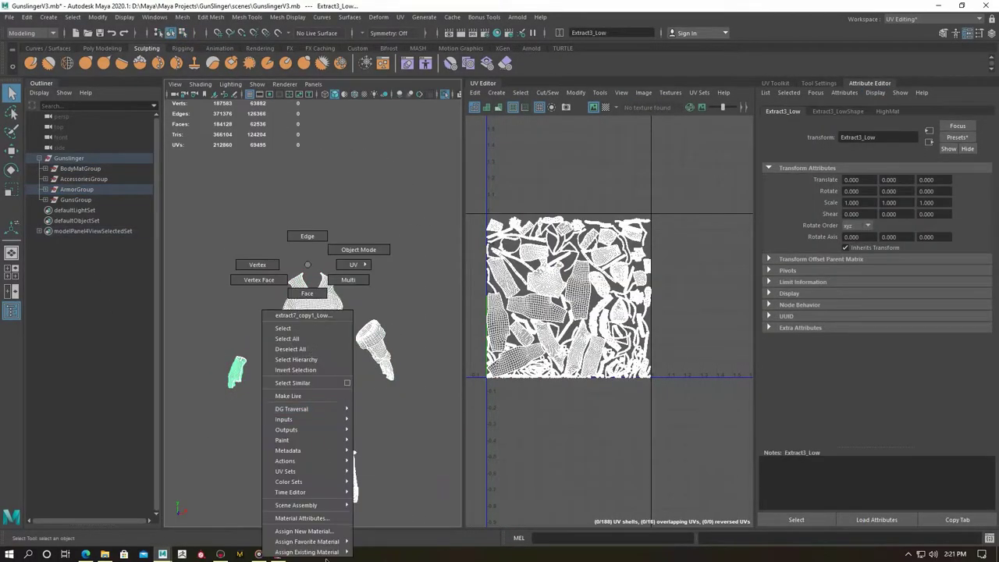
click(117, 168)
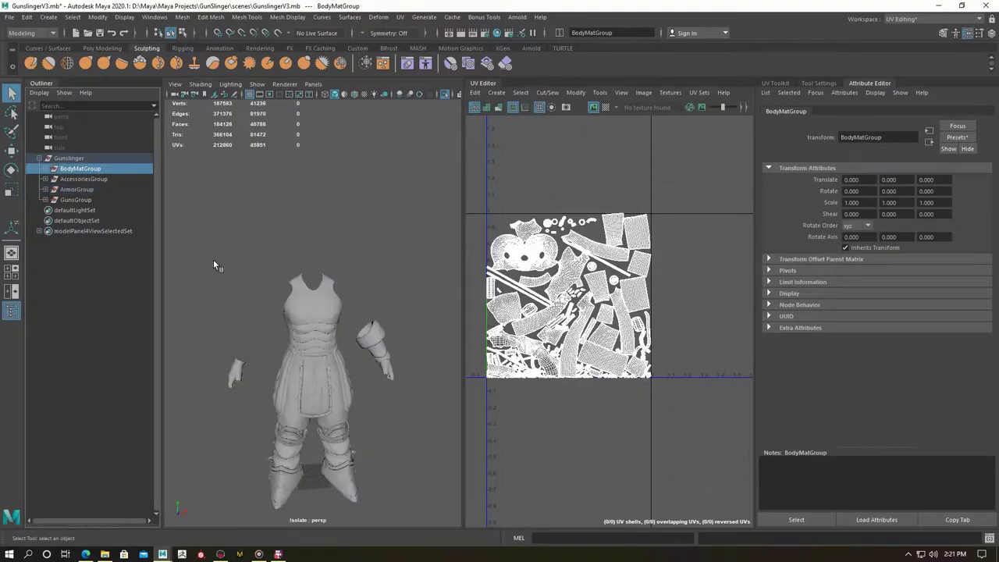
click(215, 265)
key(ctrl+z)
click(44, 168)
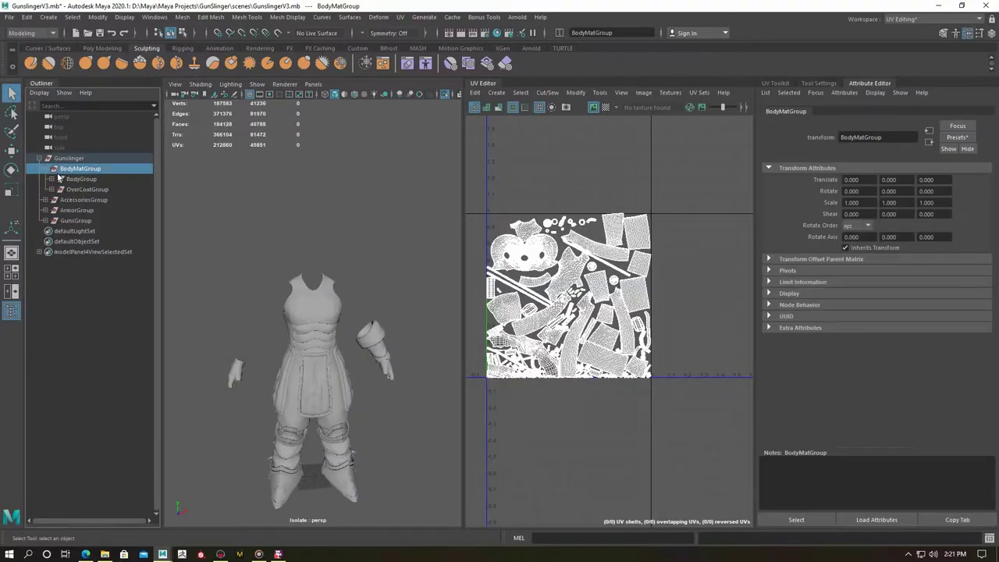
click(81, 178)
ctrl+click(87, 189)
right_drag(277, 277, 279, 529)
click(405, 265)
key(Return)
Give AccessoriesGroup a new Lambert and ArmorGroup a new Lambert named ArmorMat1.
click(83, 200)
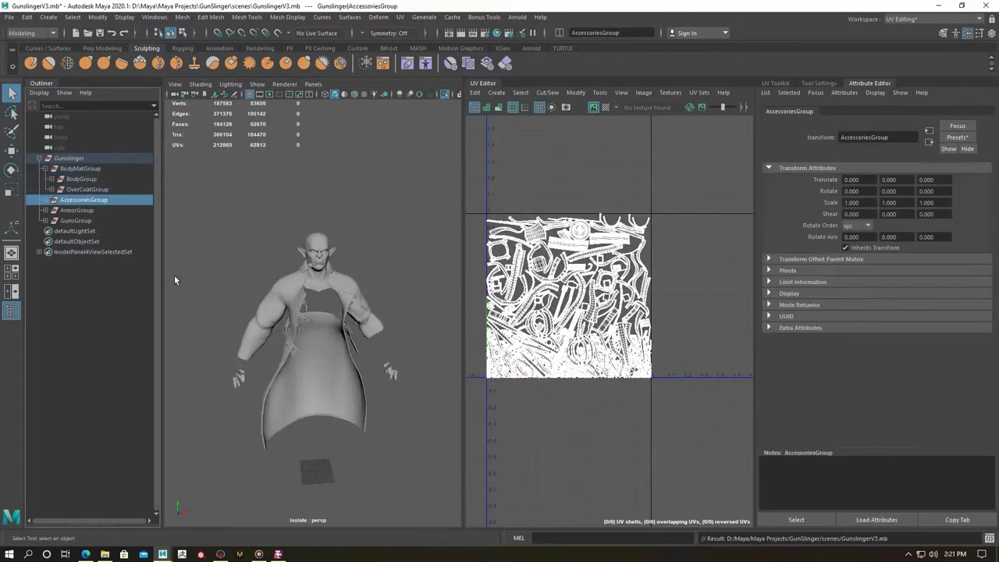
right_drag(297, 281, 279, 528)
click(405, 265)
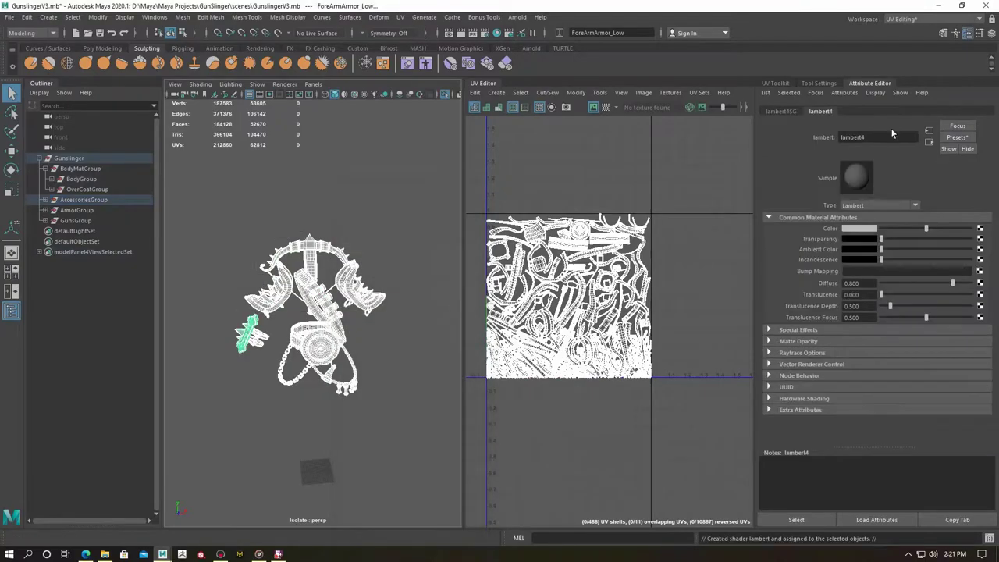
key(Return)
click(77, 209)
right_drag(312, 281, 279, 528)
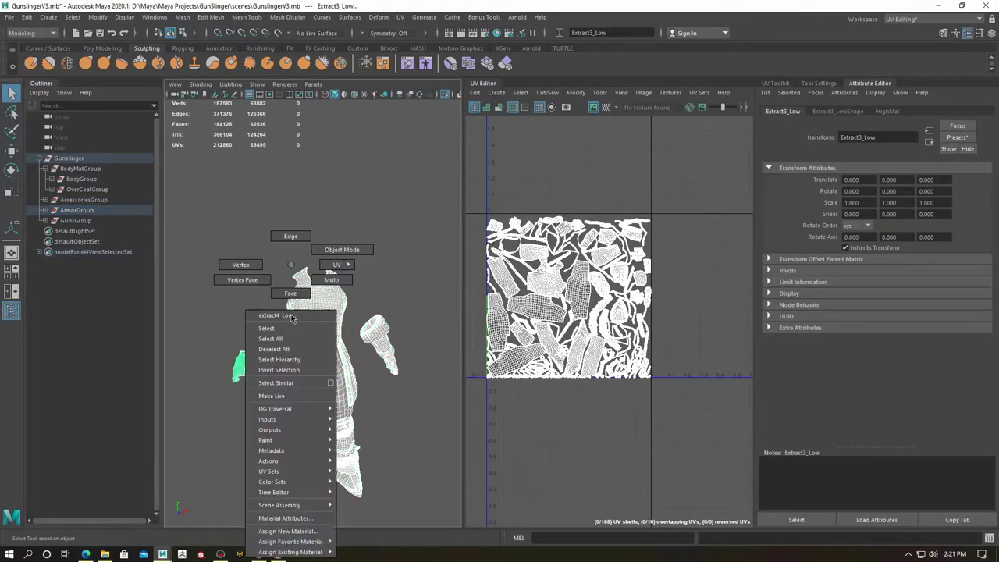
click(417, 325)
text(Armor)
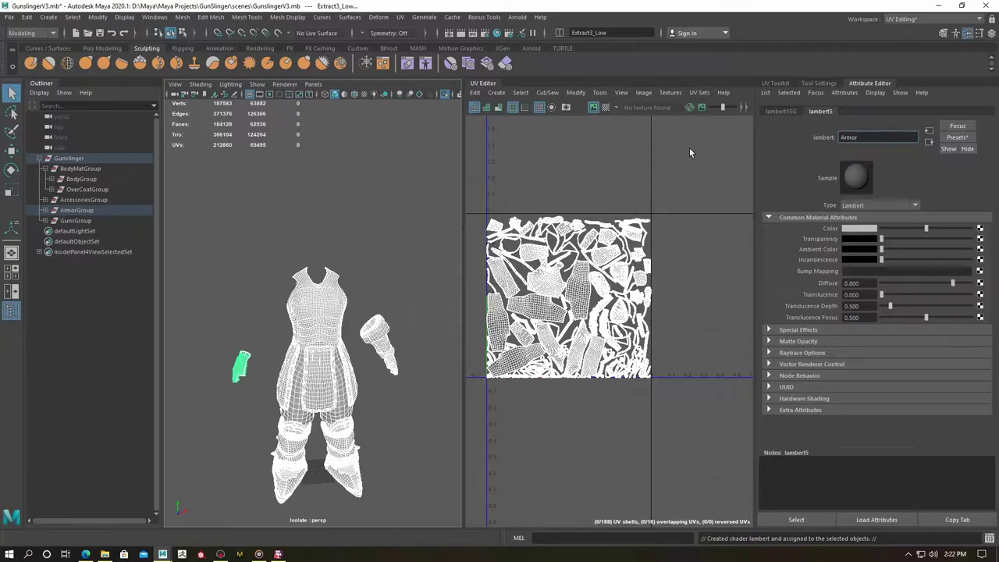
text(Mat1)
key(Return)
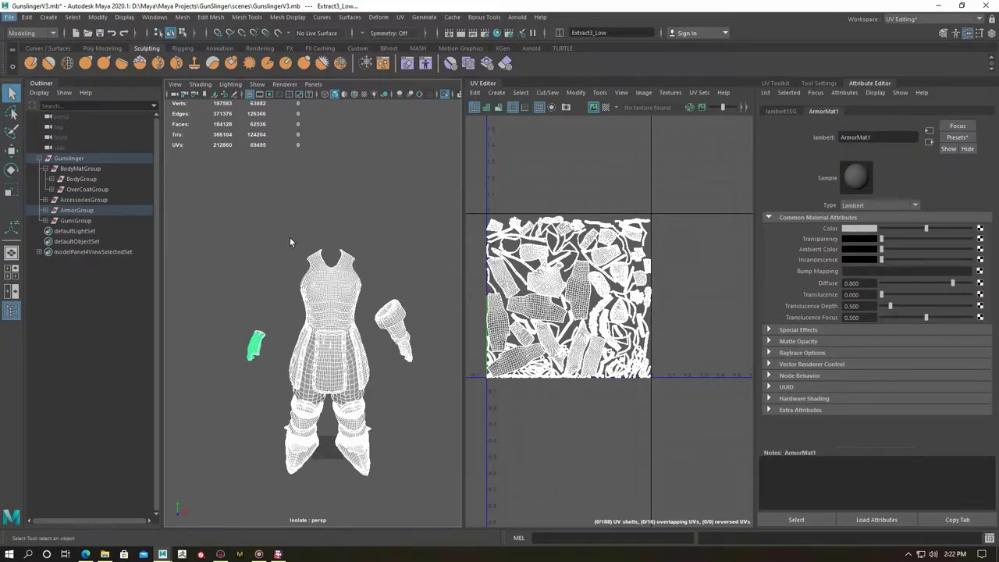
Isolate the gun meshes and assign them a new Lambert material named GunsMat.
click(75, 220)
right_drag(328, 265, 401, 279)
click(361, 254)
click(428, 262)
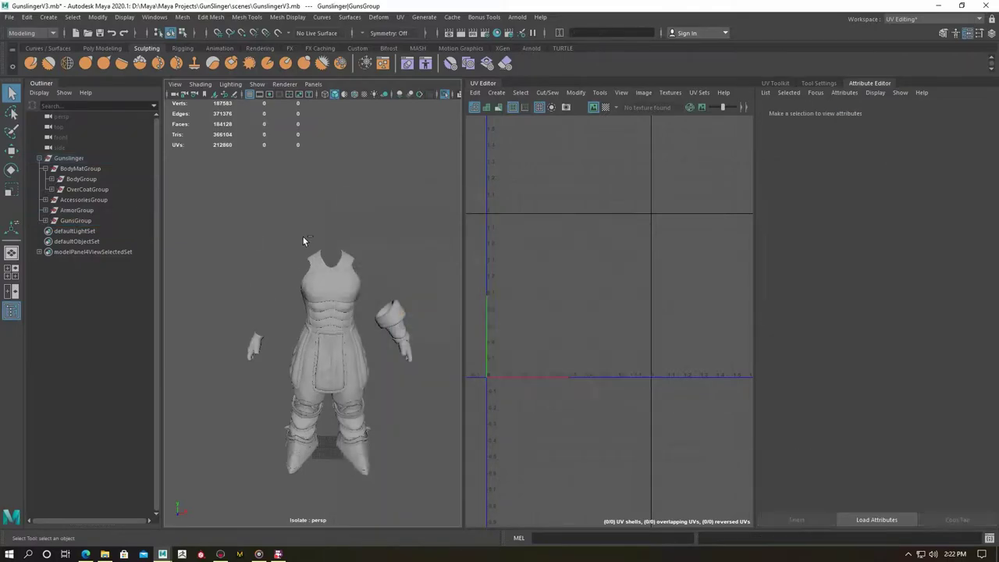
key(ctrl+1)
click(313, 298)
right_drag(328, 296, 336, 528)
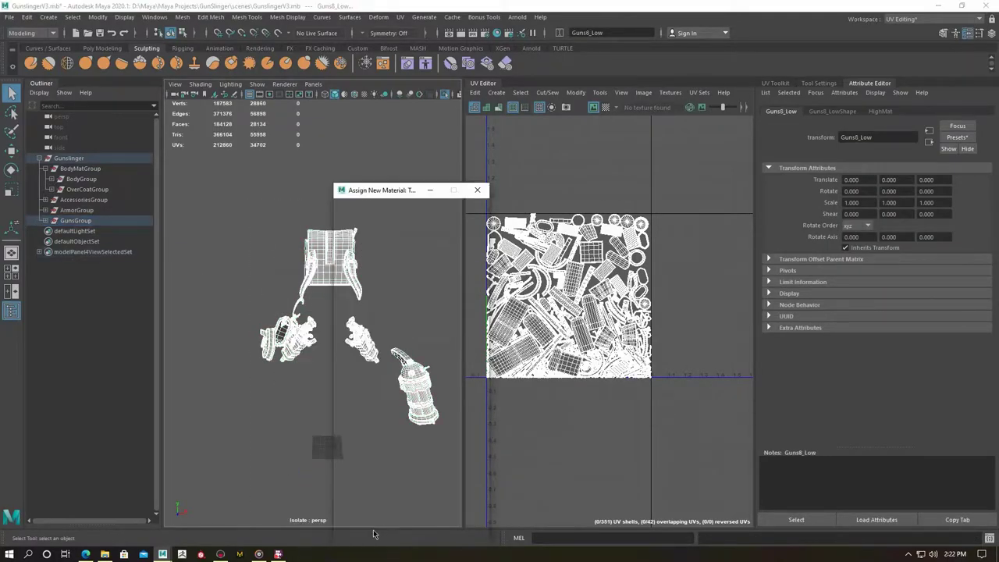
click(361, 254)
click(415, 273)
text(unsMat)
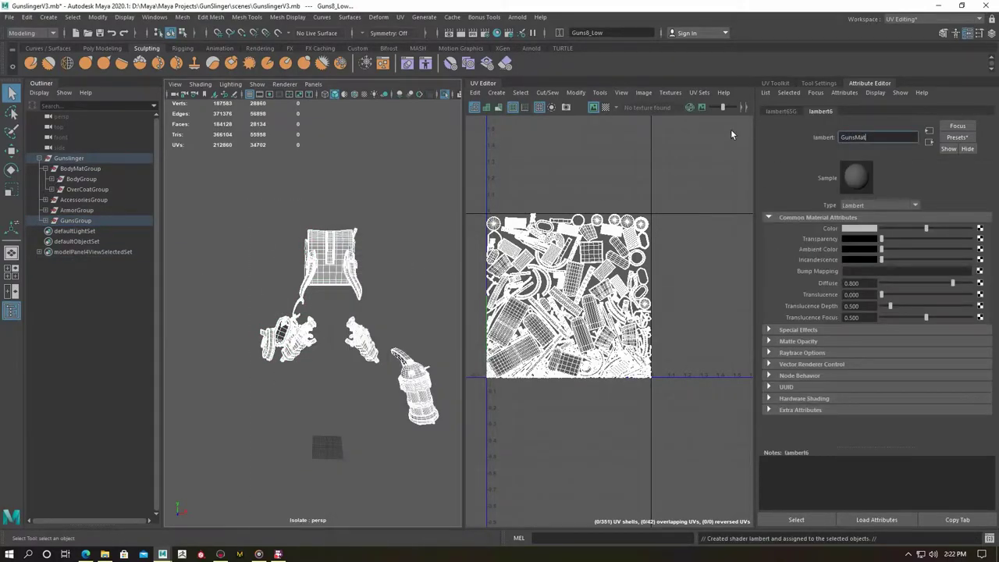
key(Return)
click(212, 186)
Save the scene, run Optimize Scene Size, and save again.
click(9, 17)
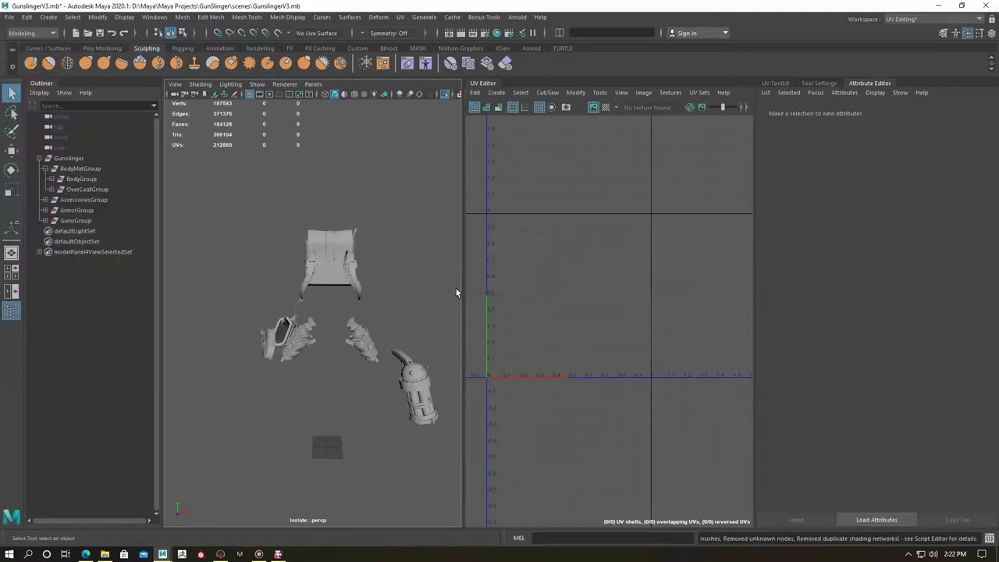
drag(455, 288, 289, 223)
click(98, 168)
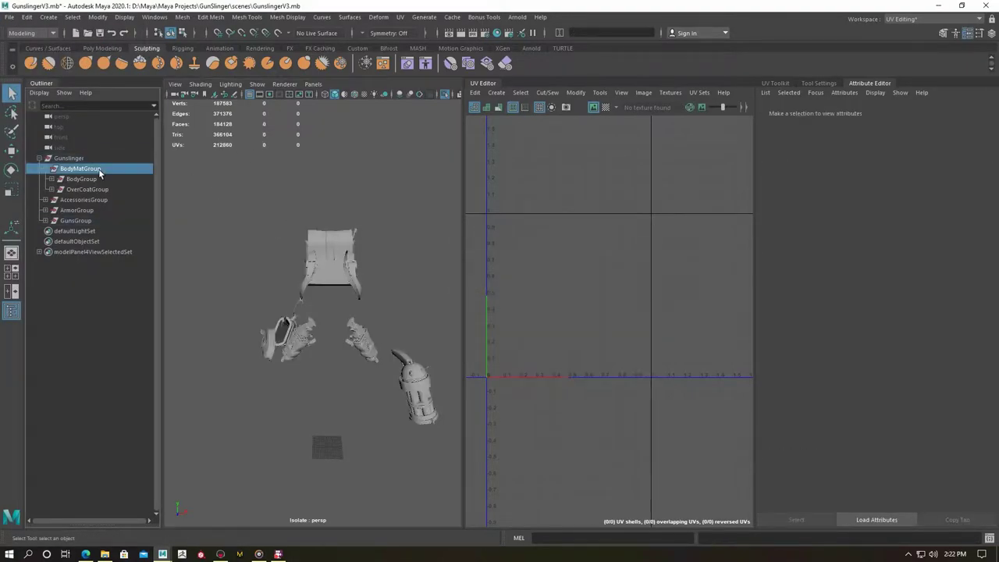
key(ctrl+s)
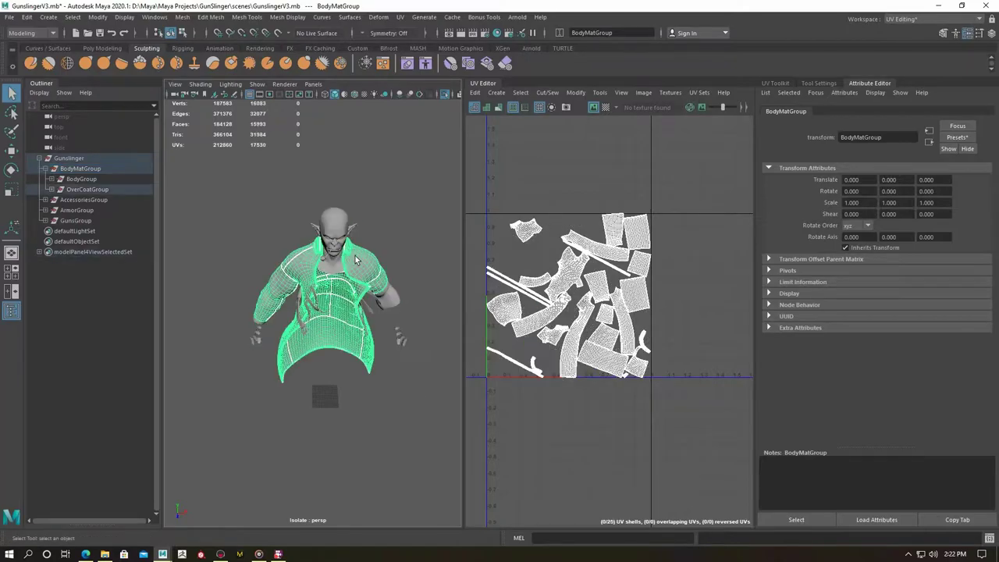
drag(414, 375, 263, 246)
click(8, 17)
click(138, 117)
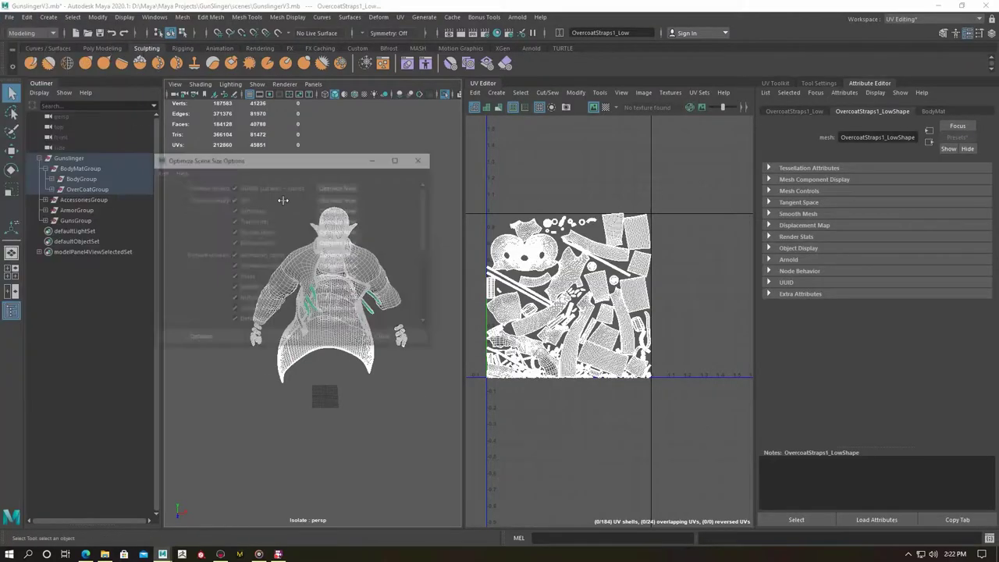
click(198, 339)
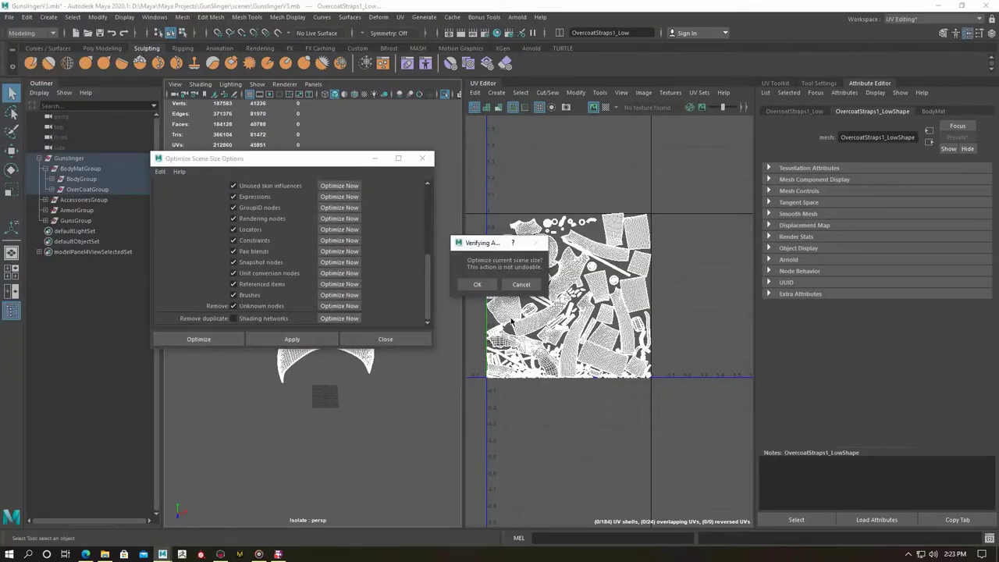
click(477, 287)
key(ctrl+s)
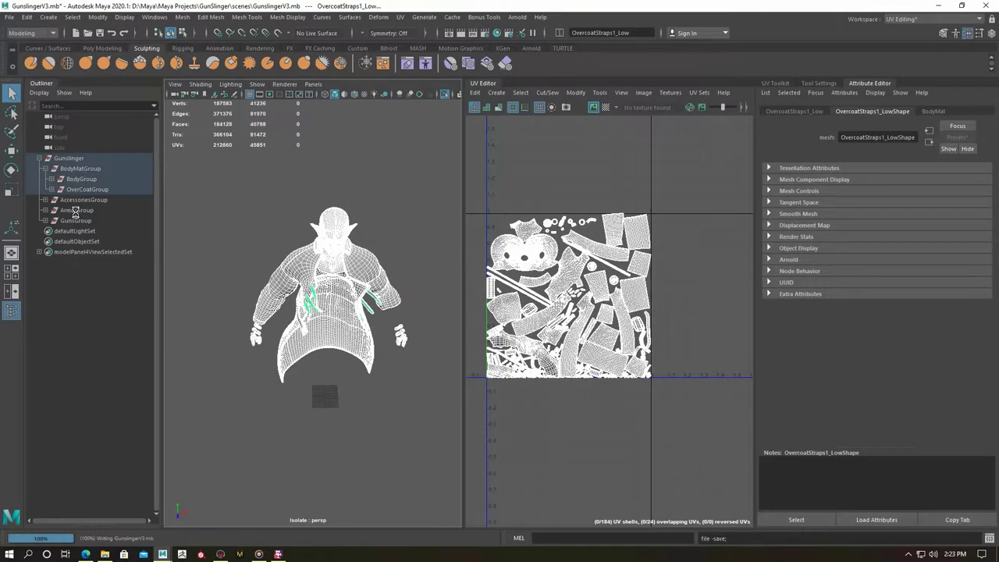
Confirm ChestArmorGroup uses ArmorMat1, then select BodyMatGroup for Export All.
click(45, 210)
click(89, 220)
click(889, 111)
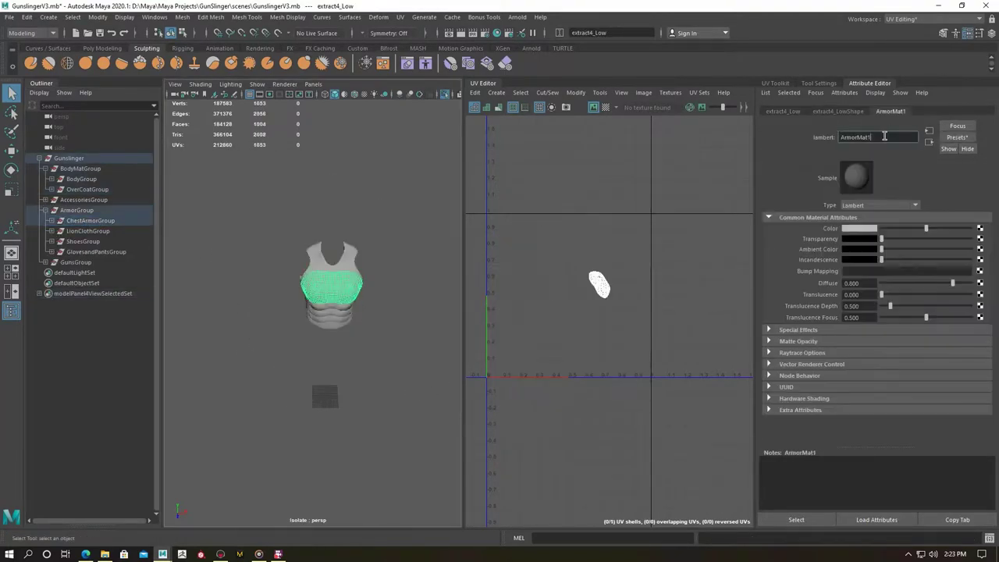
click(45, 210)
click(81, 168)
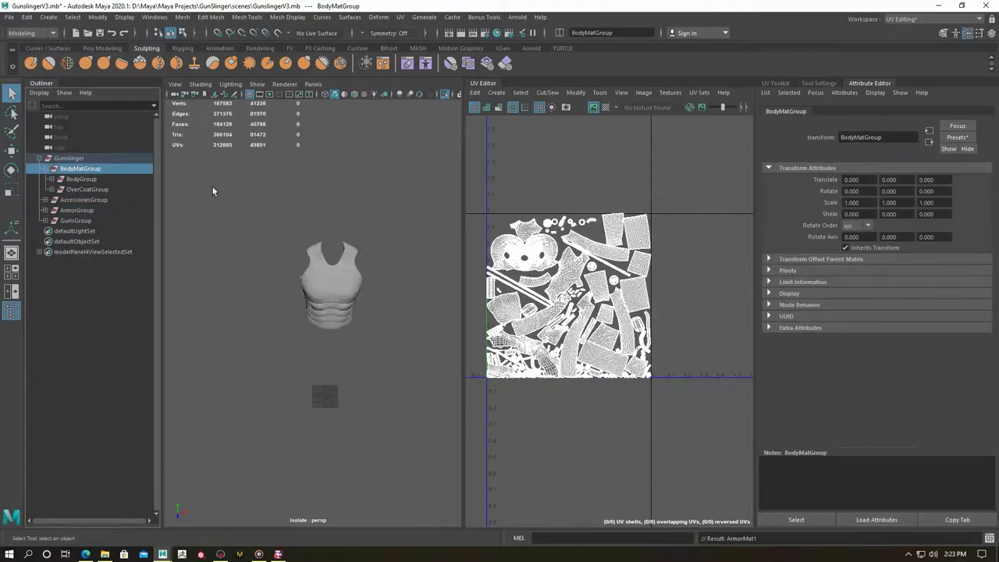
key(ctrl+alt+e)
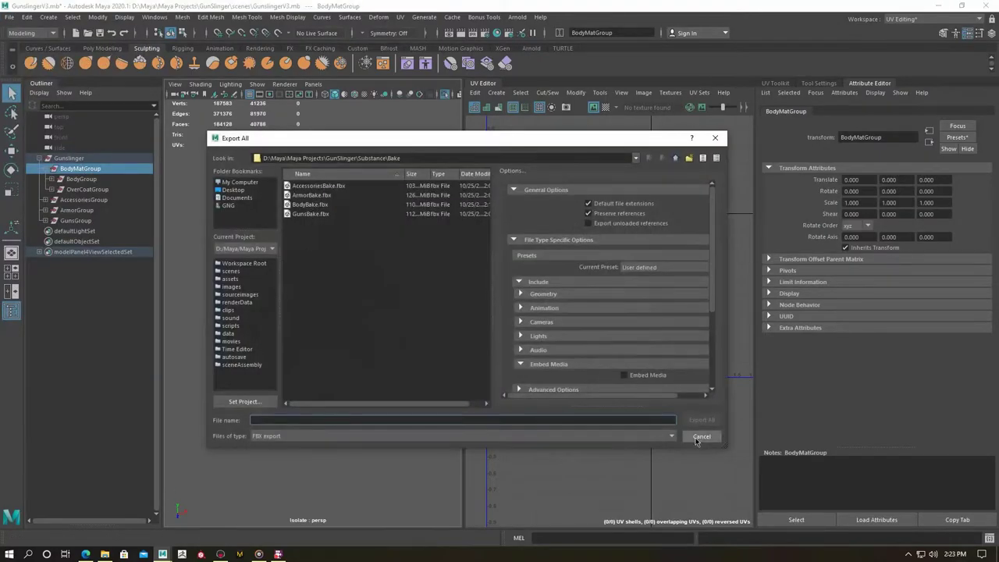
Cancel Export All and export only the selected body group as BodyBake.fbx.
click(700, 436)
click(9, 16)
click(47, 147)
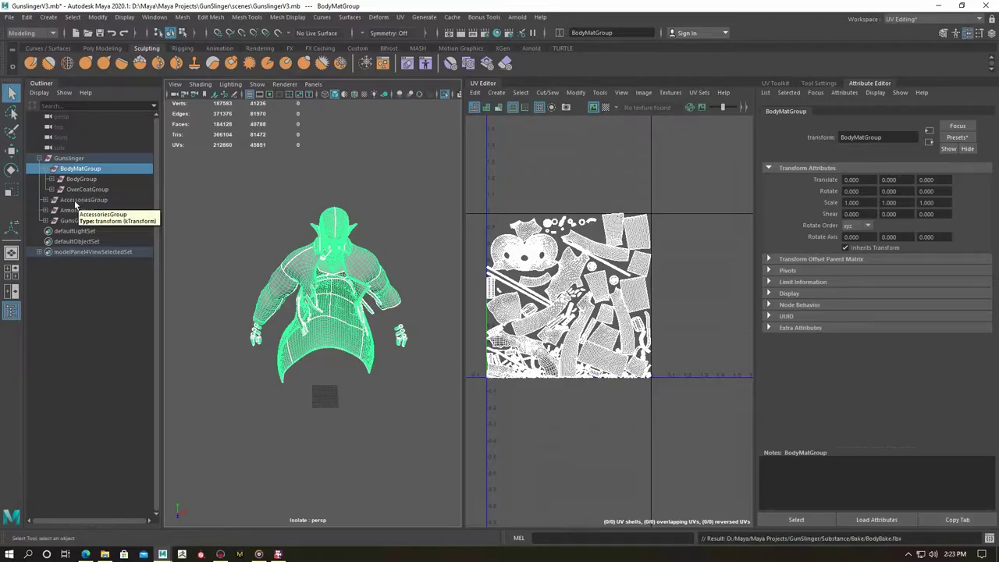
Export AccessoriesGroup, replacing the existing AccessoriesBake.fbx.
click(83, 199)
key(g)
double_click(311, 185)
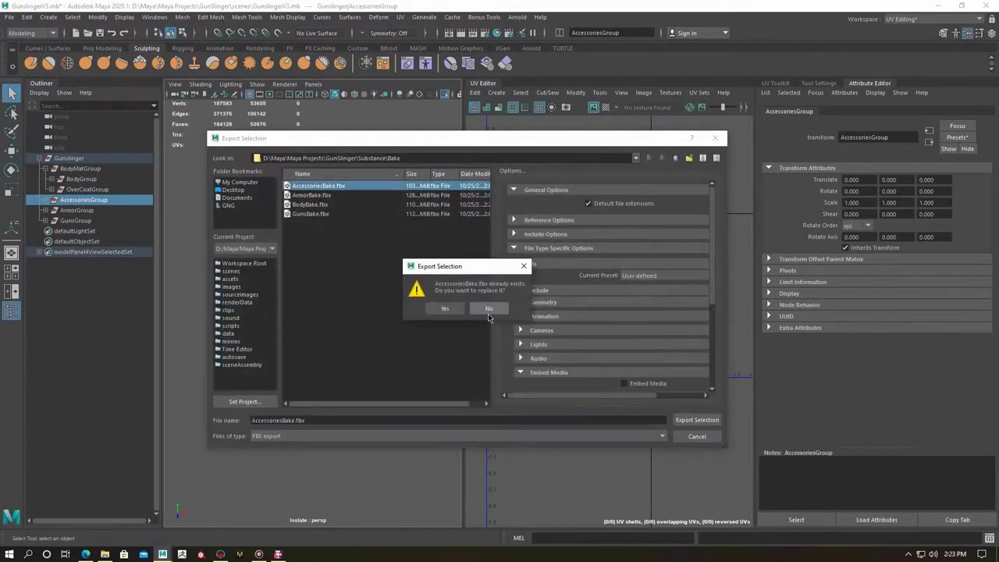
click(437, 309)
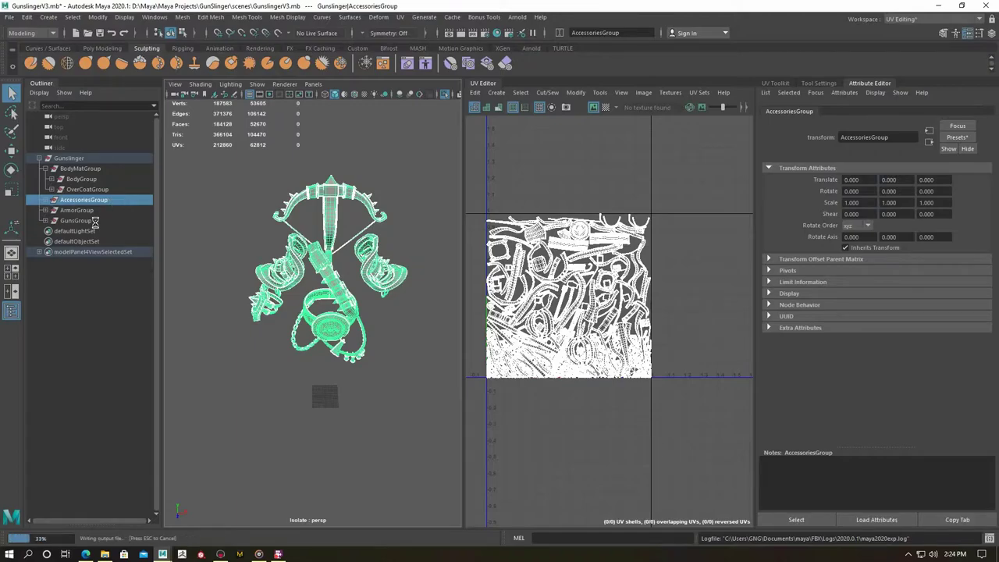
Export ArmorGroup over ArmorBake.fbx and GunsGroup over GunsBake.fbx.
click(76, 210)
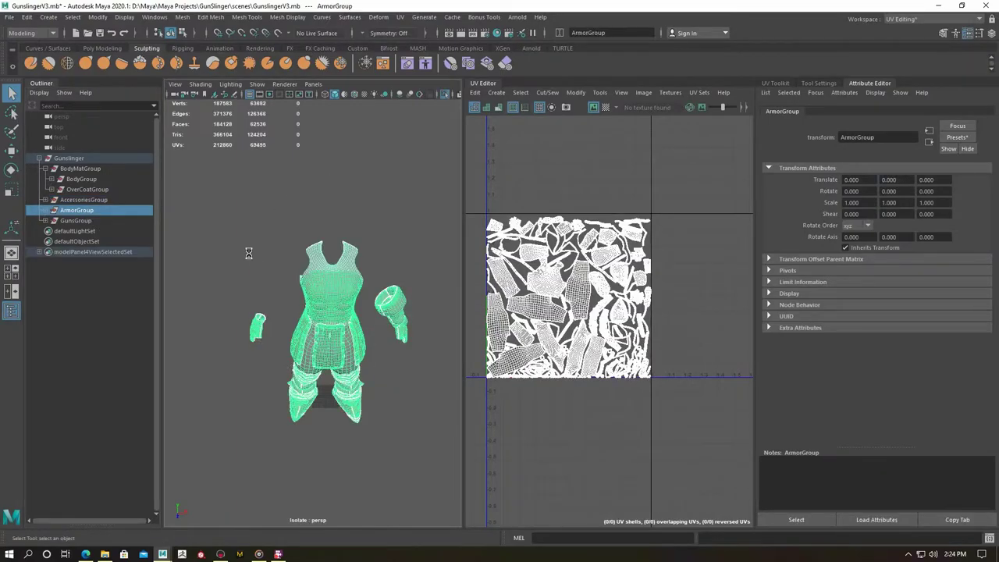
double_click(314, 195)
key(Return)
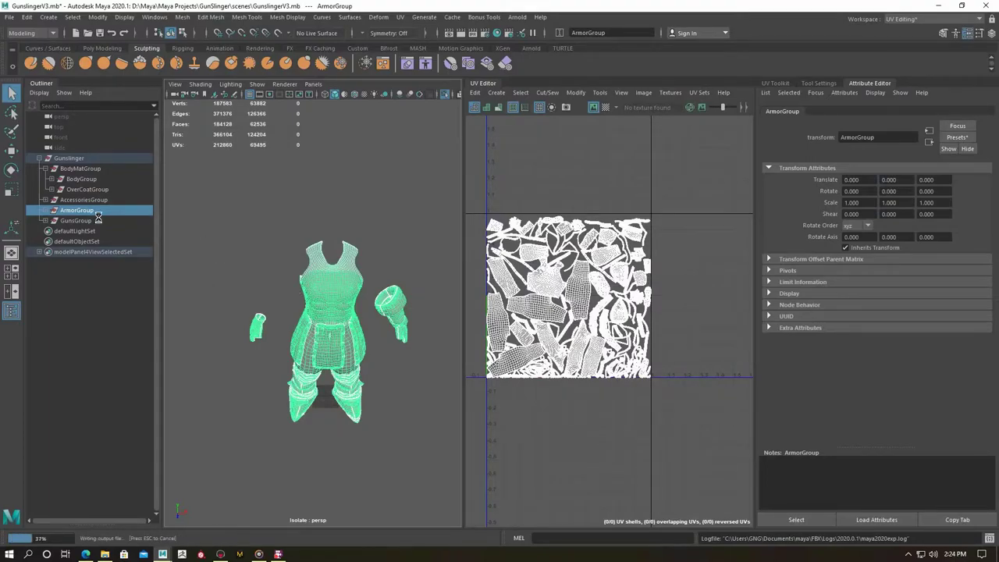
click(92, 220)
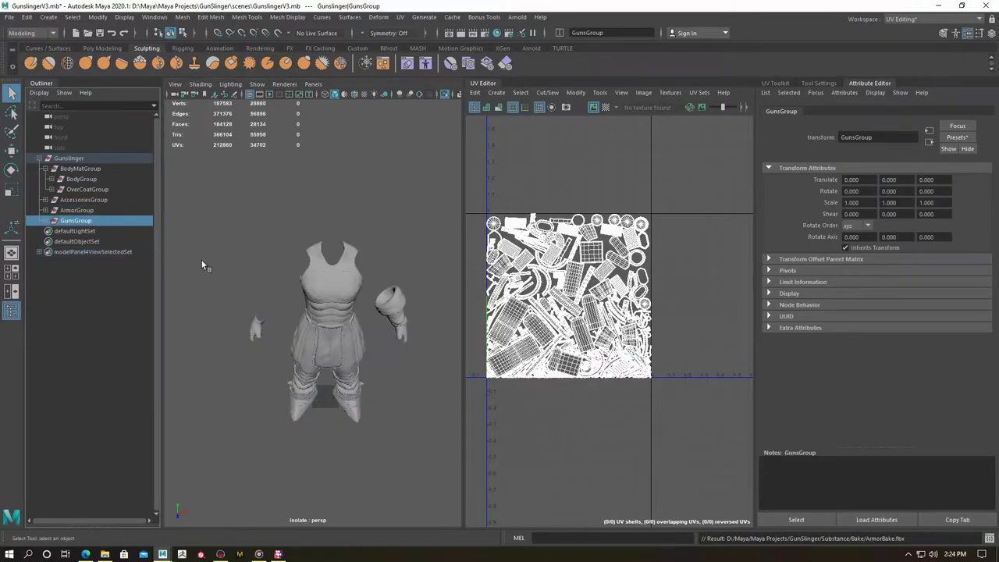
double_click(312, 214)
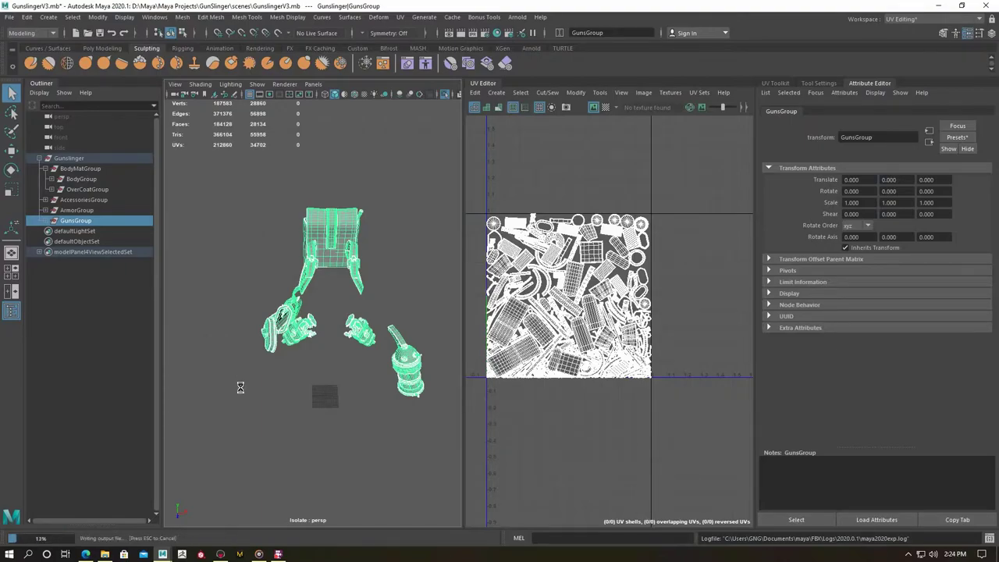
Back in Toolbag, select BodyBaker Copy and rename its output file to Armor.png.
click(220, 554)
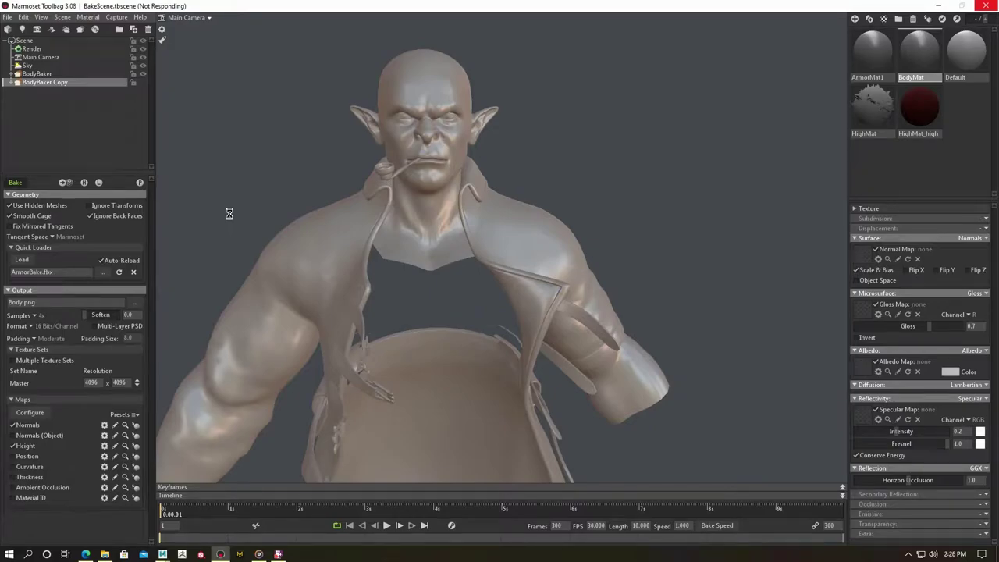
click(37, 74)
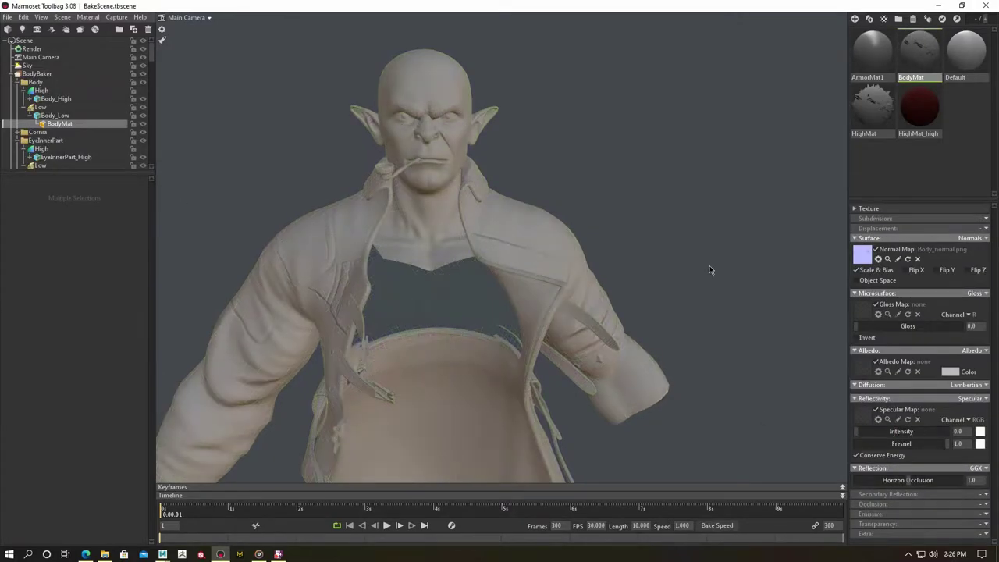
click(36, 73)
key(ctrl+d)
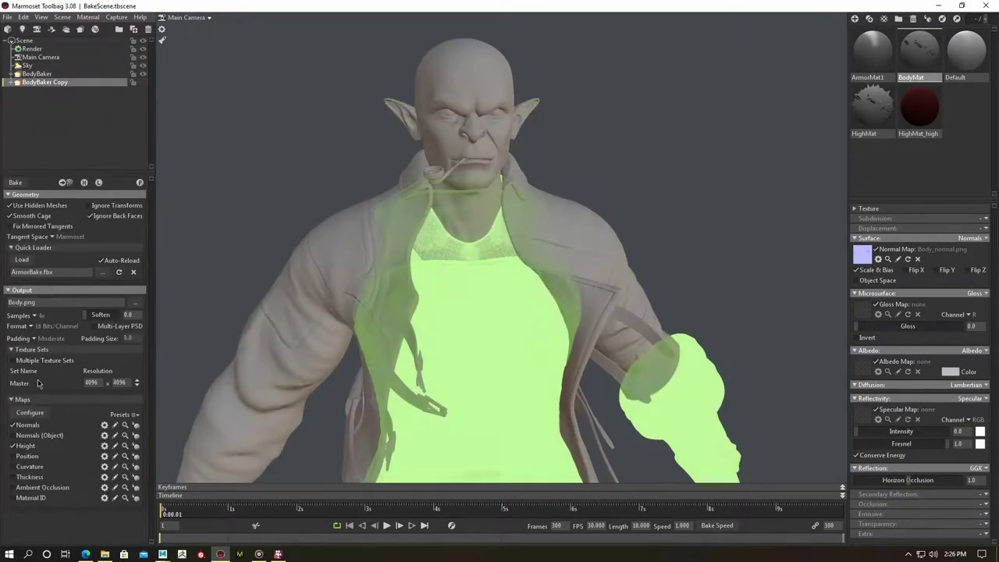
click(22, 302)
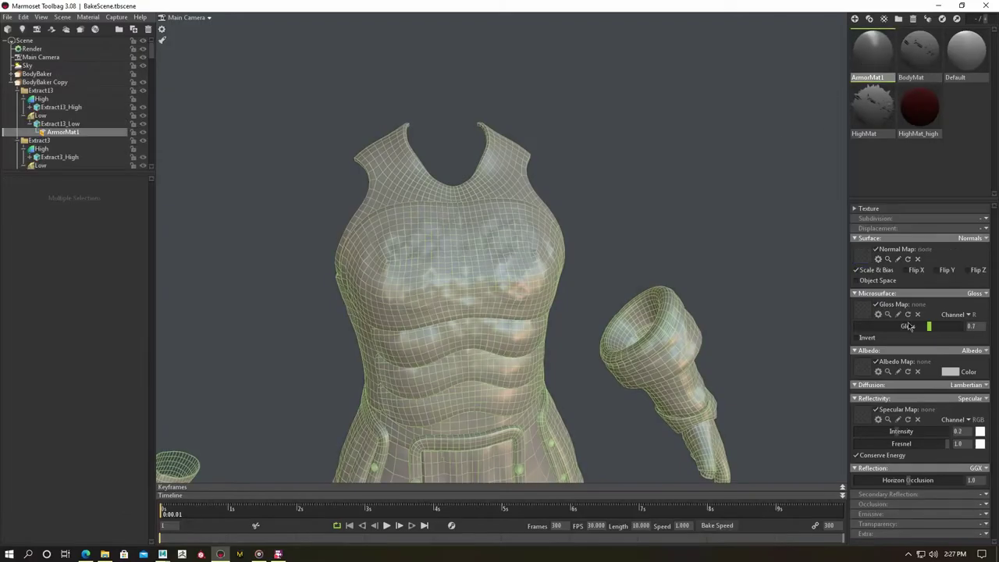
text(Armor.png)
Examine the baked chest armor, arm piece and boot meshes up close, then go to Maya.
scroll(361, 258, up, 3)
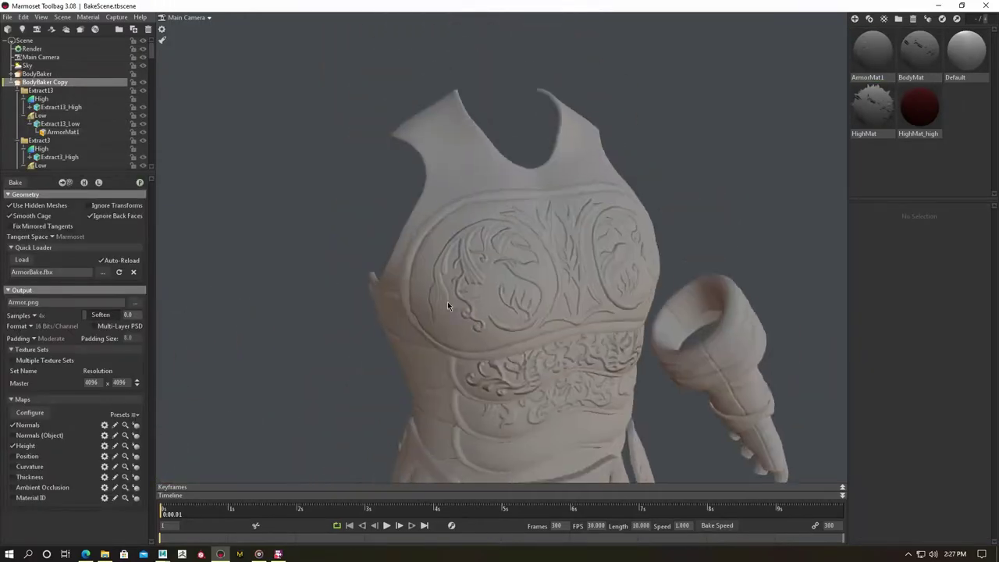
click(471, 316)
scroll(499, 242, up, 5)
drag(500, 242, 448, 290)
middle_drag(448, 289, 421, 270)
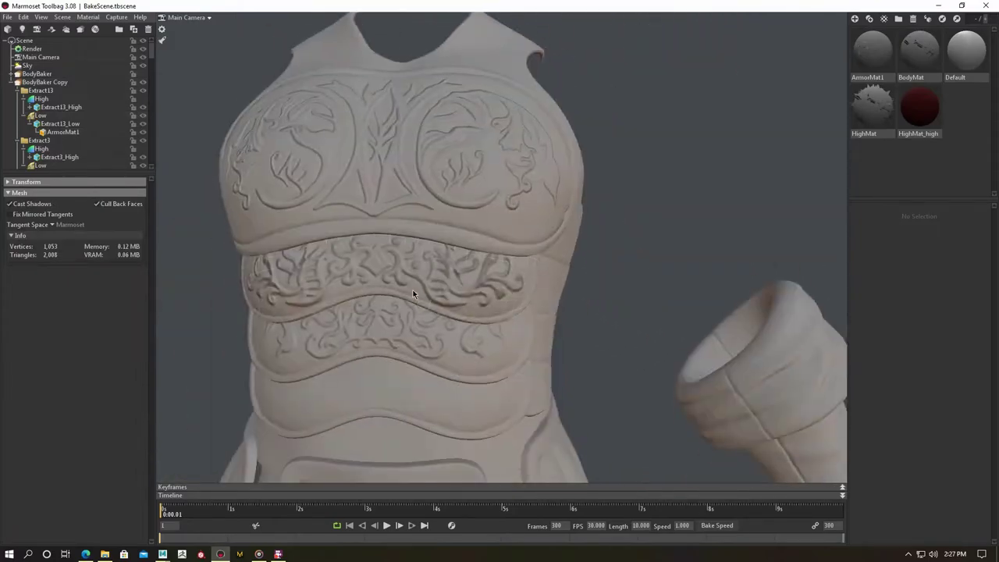
click(514, 322)
mouse_move(515, 322)
mouse_down()
mouse_move(401, 229)
mouse_move(475, 252)
mouse_move(468, 334)
mouse_move(359, 274)
mouse_move(374, 291)
mouse_move(467, 275)
mouse_move(366, 219)
mouse_move(335, 173)
mouse_move(623, 241)
mouse_move(308, 238)
mouse_move(444, 195)
mouse_move(504, 285)
mouse_move(422, 279)
mouse_move(375, 300)
mouse_up()
click(444, 194)
click(162, 554)
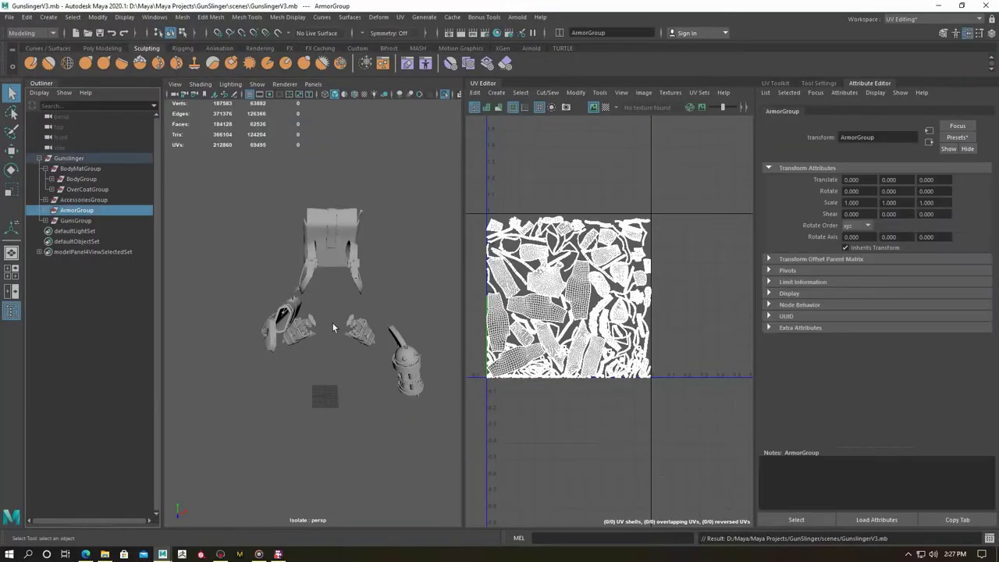
Select the armor and check the boot and shin UV shells within the full packed layout.
click(78, 211)
click(521, 311)
click(358, 343)
shift+click(265, 367)
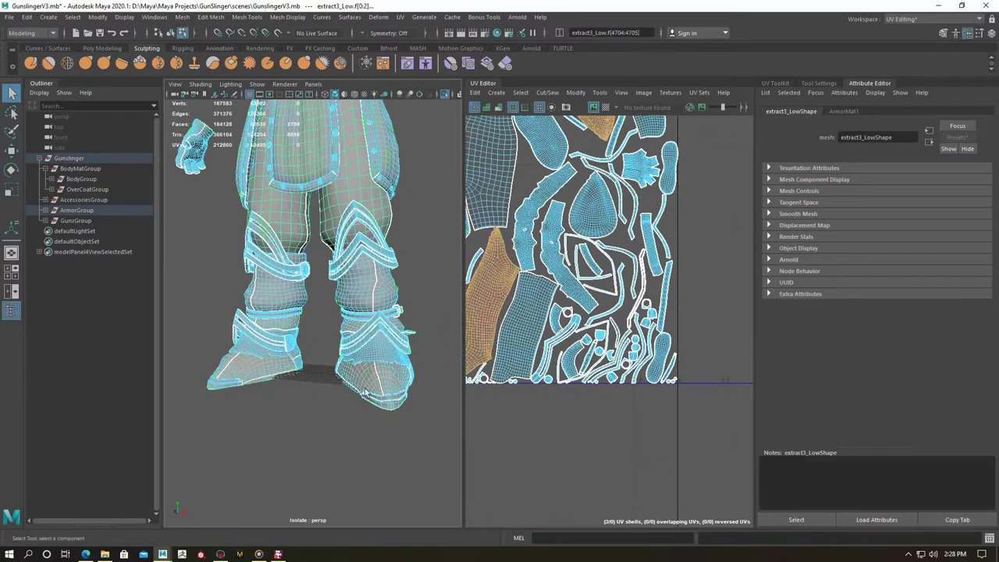
alt+drag(266, 367, 347, 308)
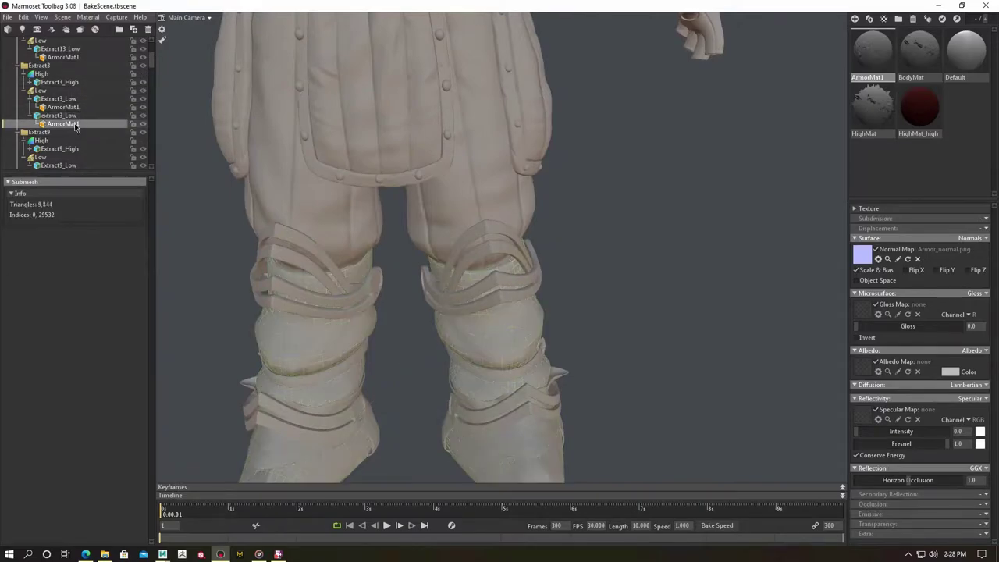
Frame the boots and select the Extract3_High and extract3_1_High meshes to check them.
key(f)
click(70, 82)
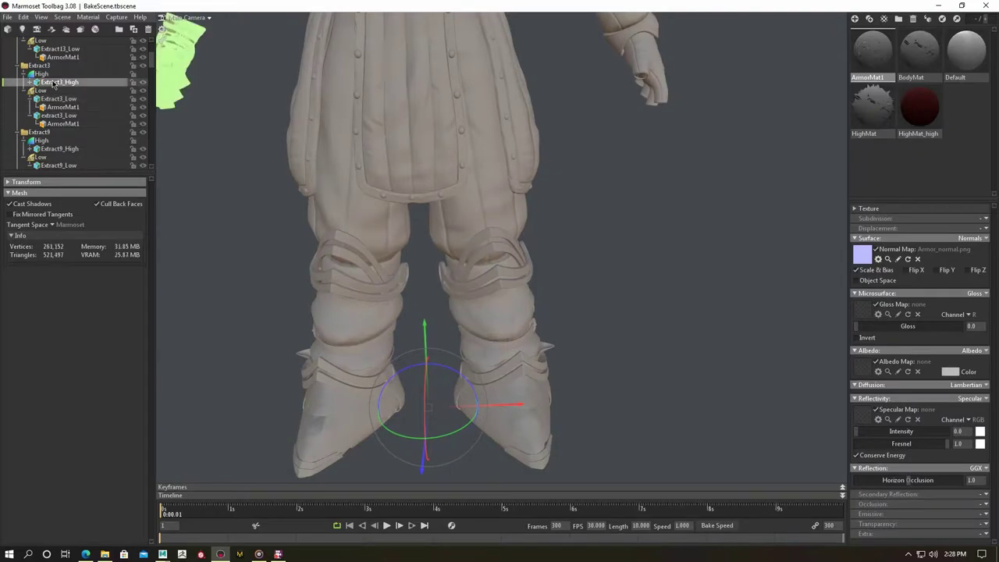
key(f)
click(435, 341)
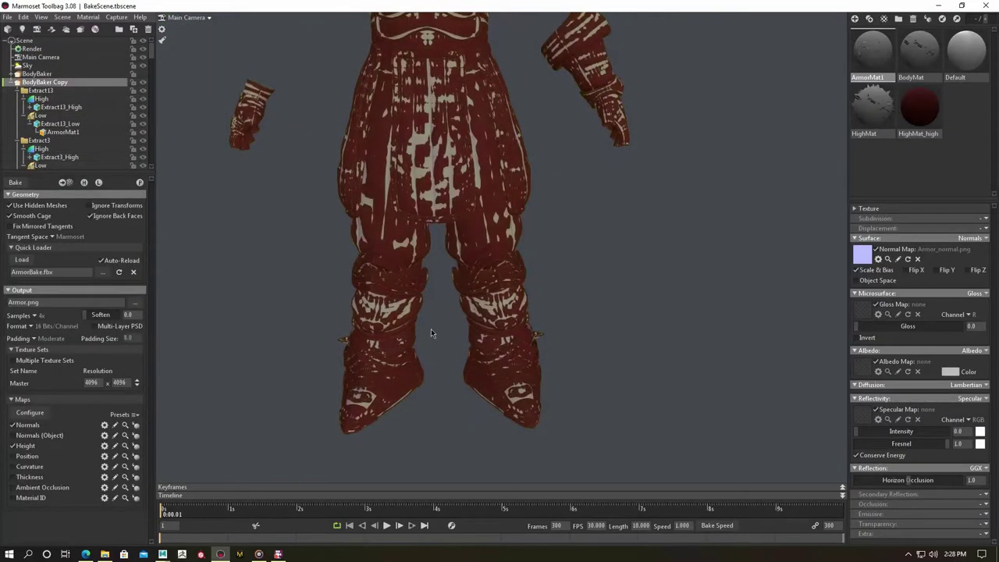
scroll(69, 125, up, 2)
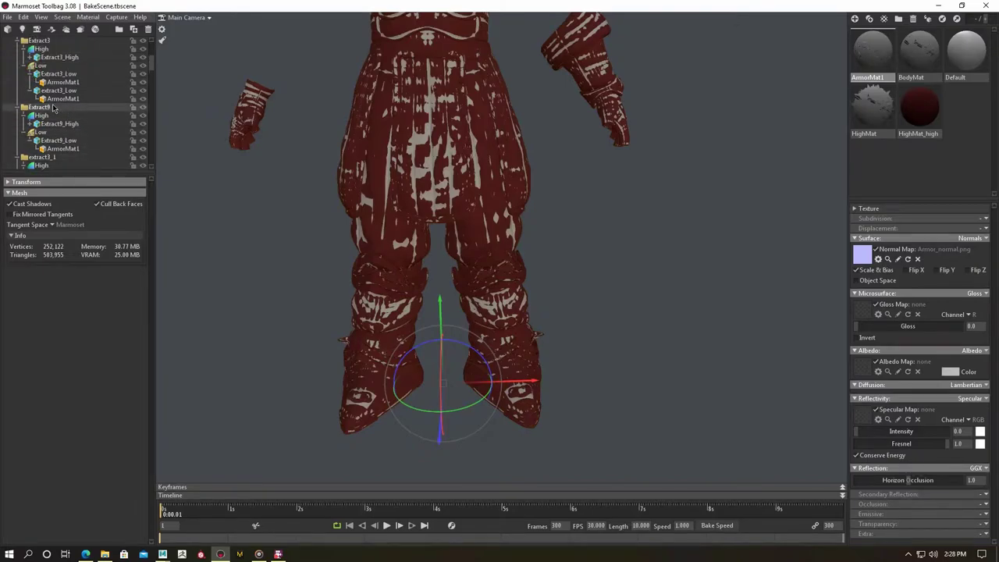
scroll(68, 72, up, 1)
Rename BodyBaker Copy to ArmorBaker.
click(88, 160)
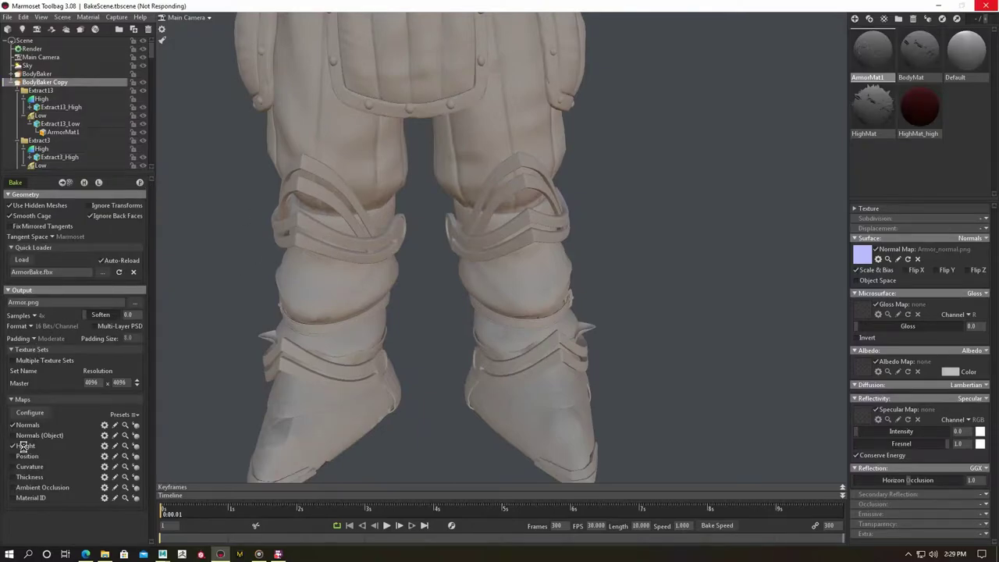
scroll(375, 347, up, 5)
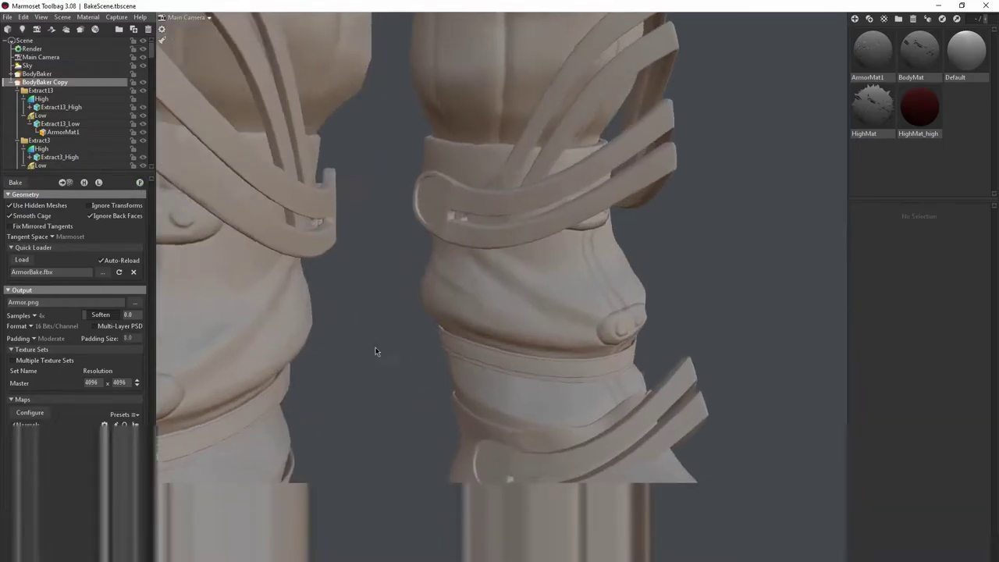
scroll(298, 342, down, 5)
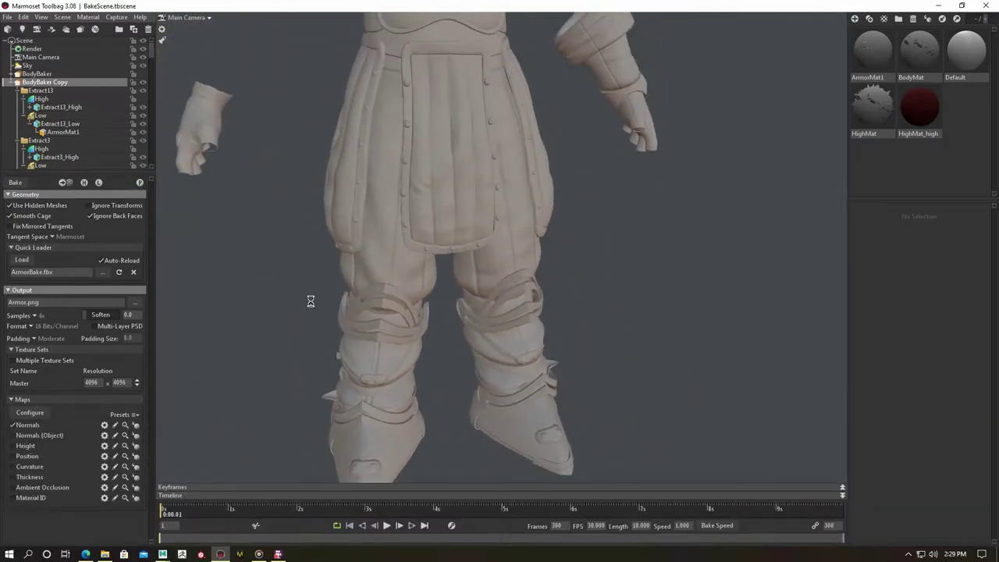
double_click(45, 82)
text(ArmorBaker)
key(Return)
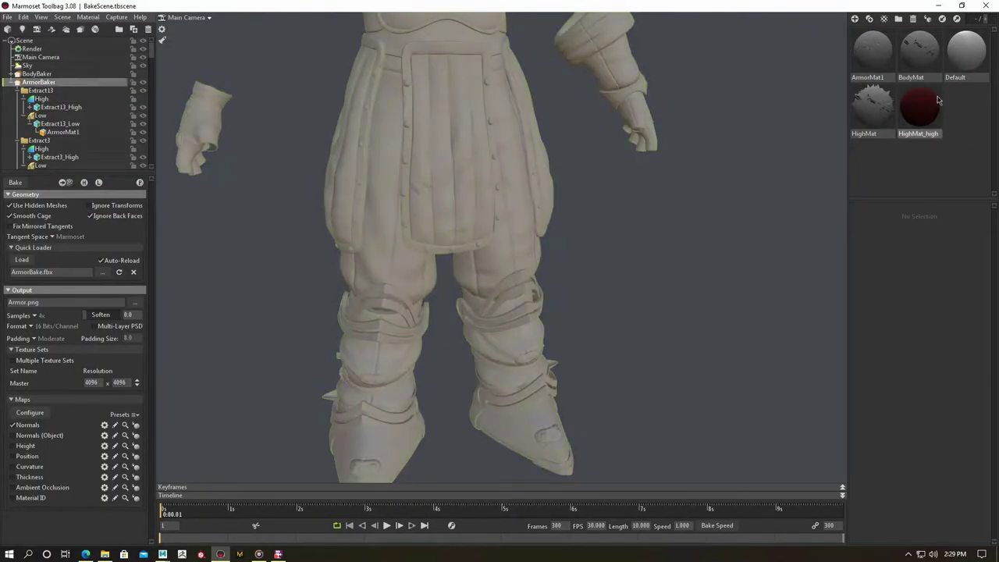
Give ArmorMat1 Height displacement using Armor_height.png and raise tessellation to preview the detail.
click(872, 55)
click(985, 244)
click(953, 266)
click(123, 101)
double_click(122, 101)
scroll(431, 187, up, 5)
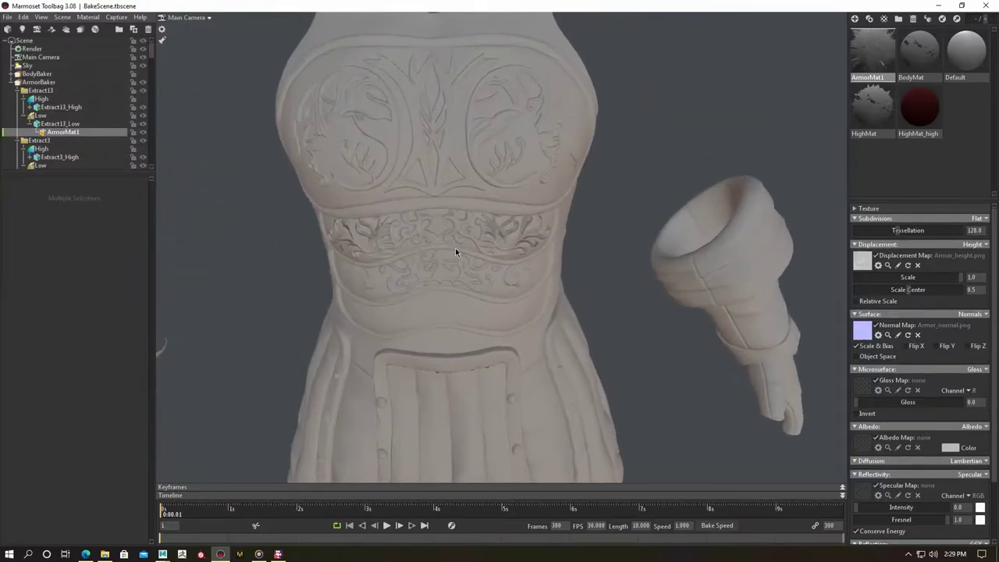
scroll(455, 248, up, 3)
mouse_move(905, 230)
mouse_down()
mouse_move(852, 231)
mouse_move(936, 231)
mouse_up()
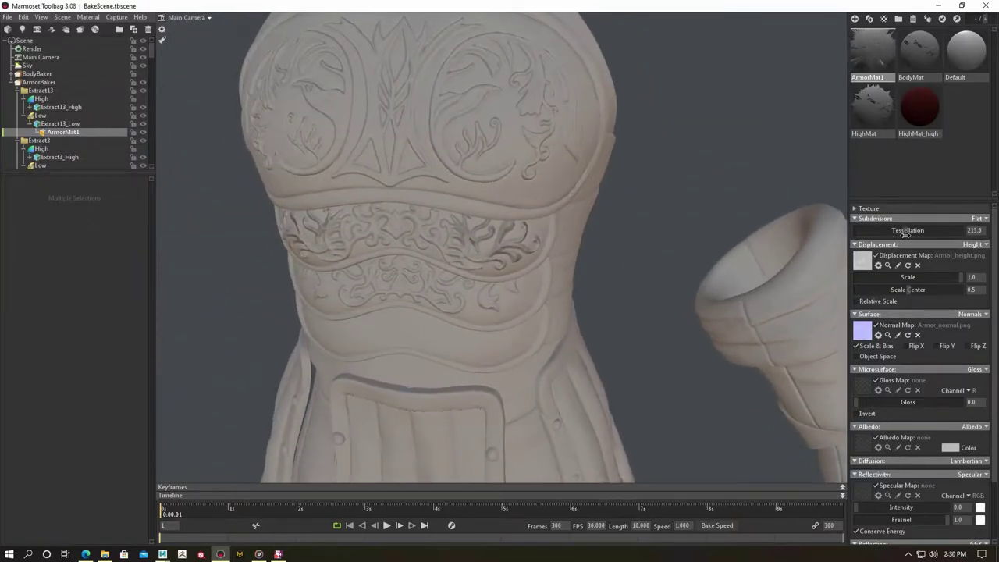
scroll(511, 183, down, 5)
scroll(463, 232, up, 4)
middle_drag(463, 231, 554, 195)
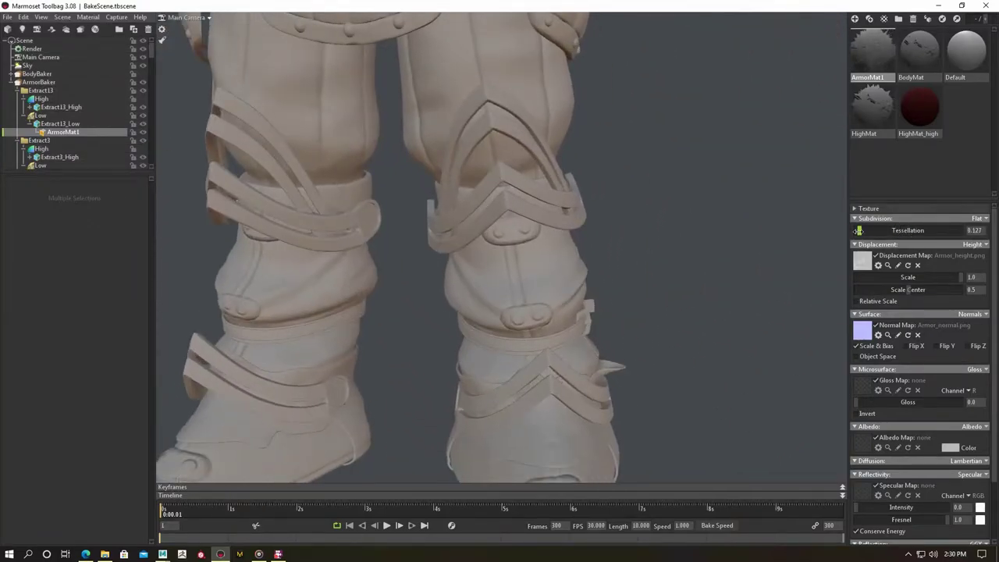
drag(877, 231, 923, 240)
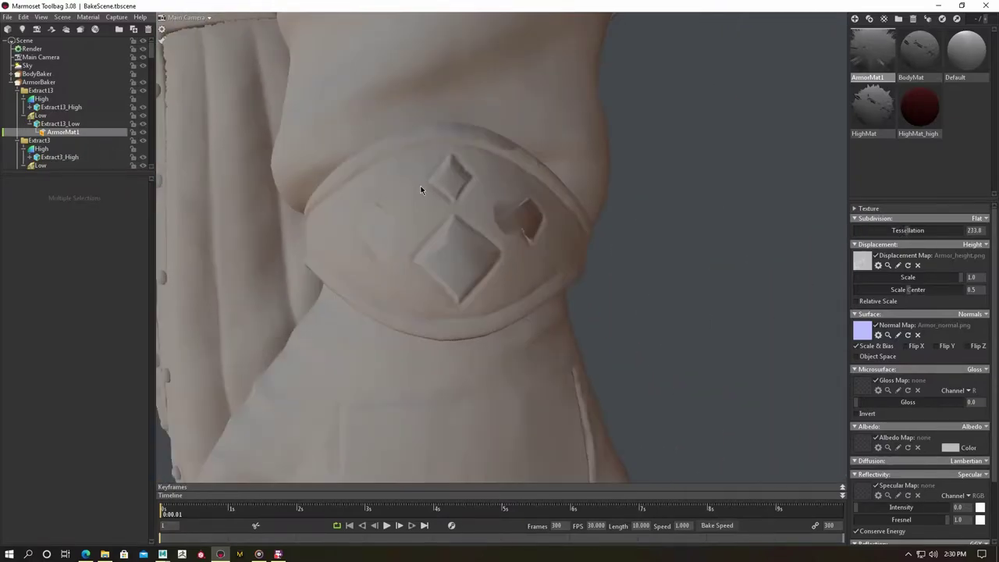
Expand the Extract13_Low belt's cage offset and reset tessellation to zero.
click(54, 124)
click(41, 115)
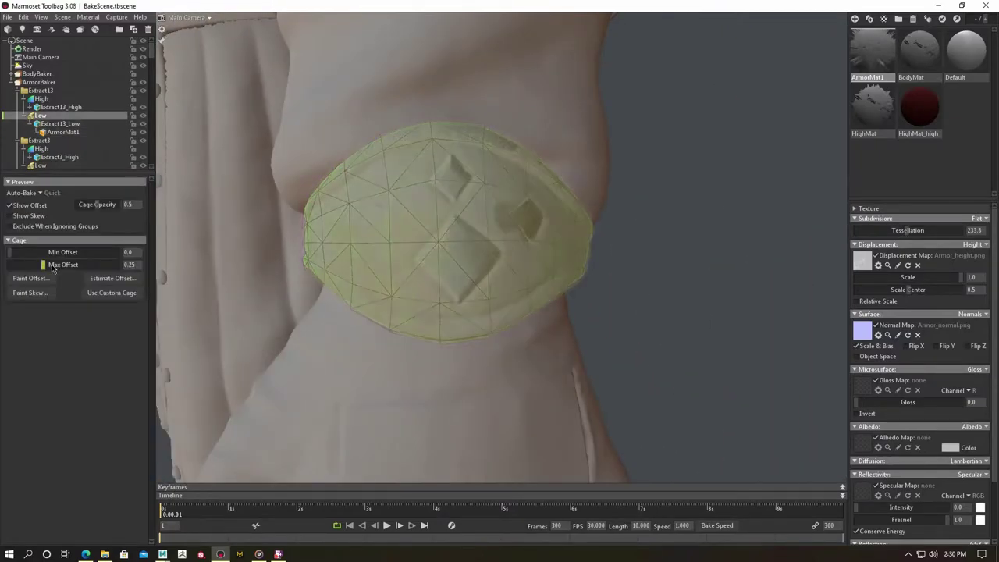
drag(62, 264, 396, 269)
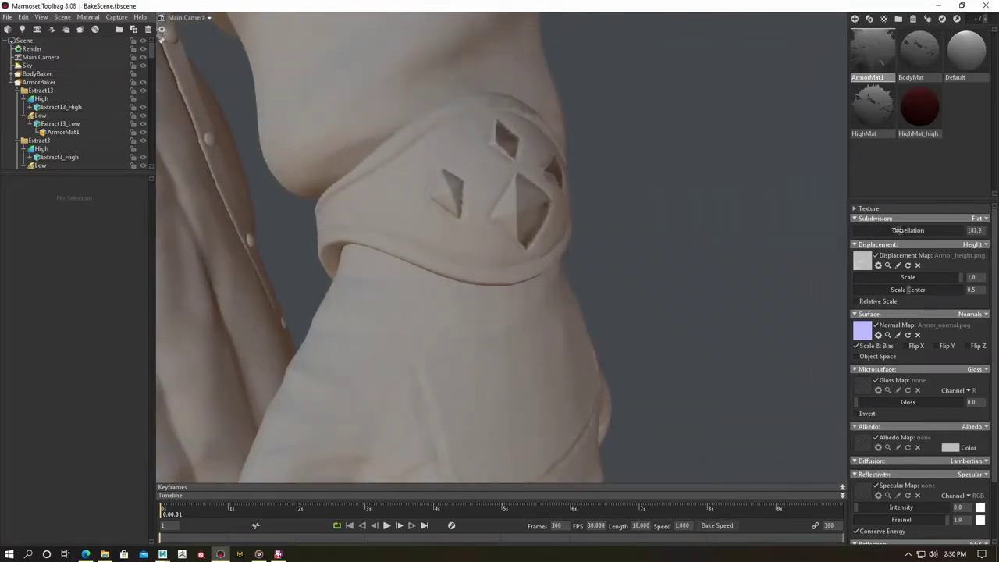
drag(895, 230, 397, 157)
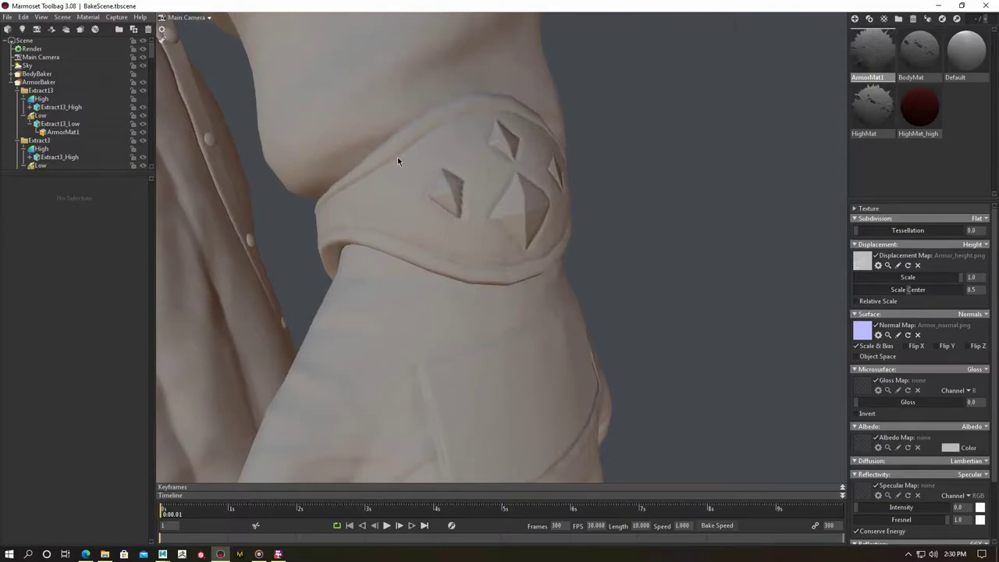
Enable the Height map output on ArmorBaker and preview the armor displacement.
click(38, 82)
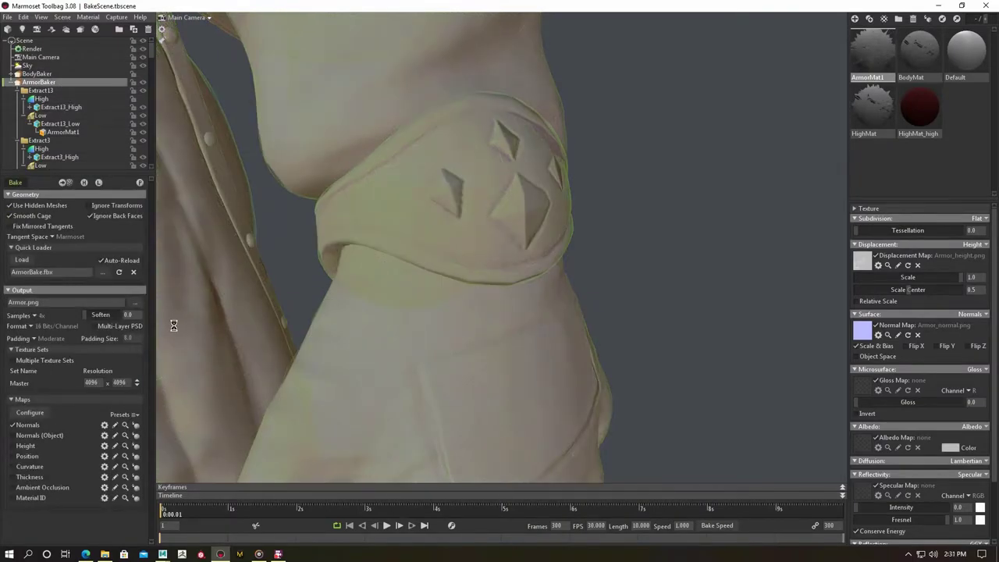
click(33, 445)
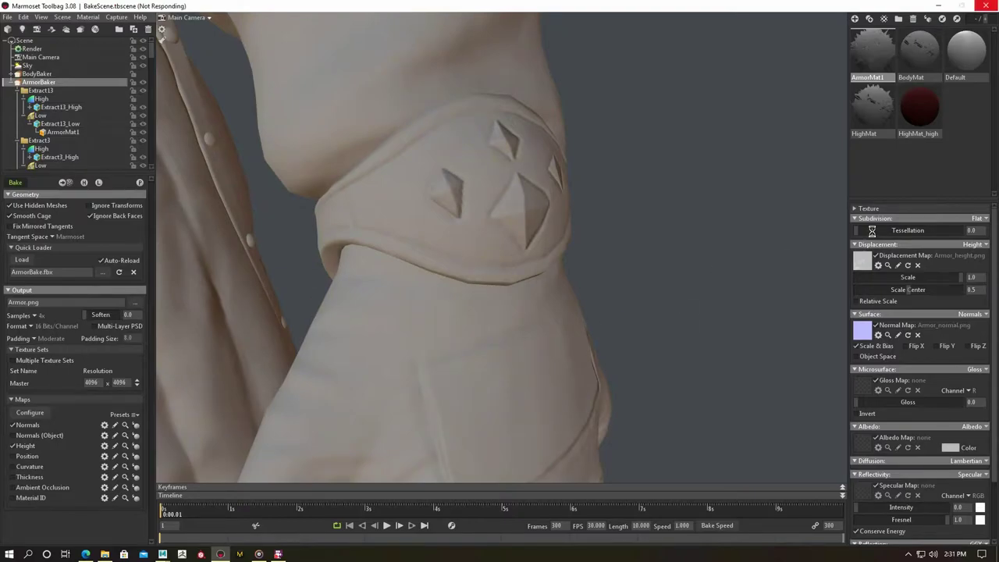
drag(871, 232, 909, 230)
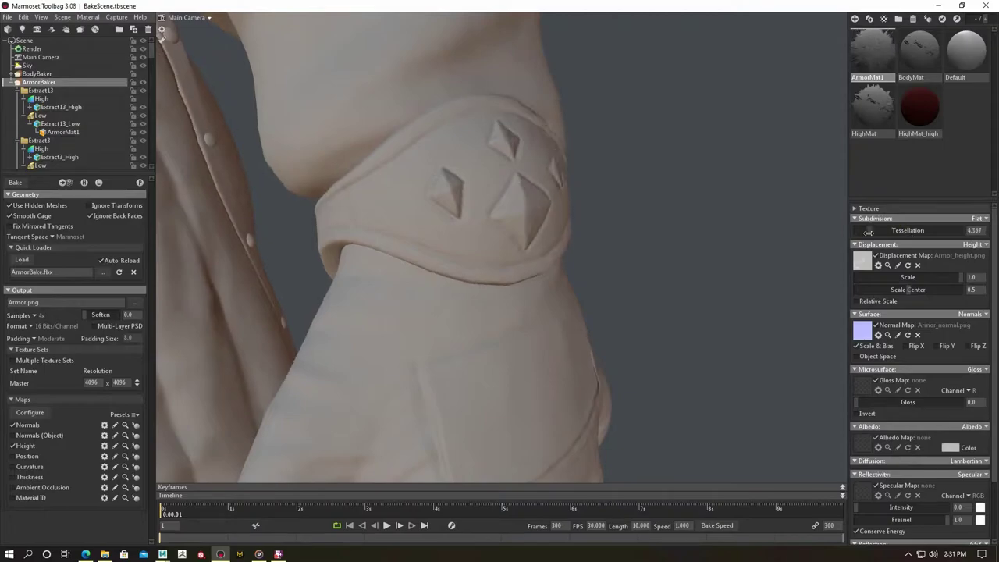
scroll(488, 206, down, 10)
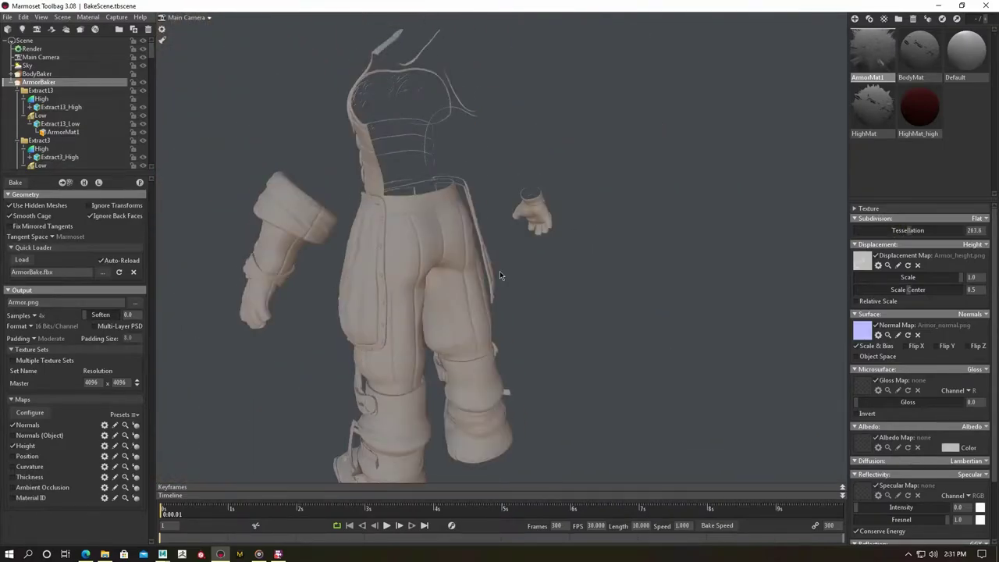
mouse_move(489, 246)
mouse_down()
mouse_move(549, 305)
mouse_move(571, 310)
mouse_move(519, 248)
mouse_up()
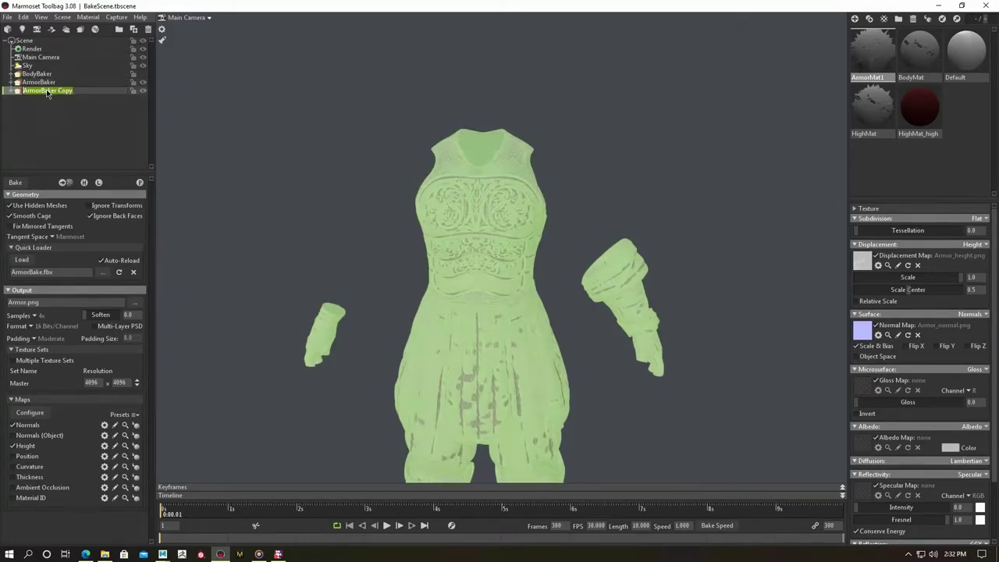
Name the duplicated baker AccessoriesBaker, clear its mesh file and delete the boots mesh.
text(Accessori)
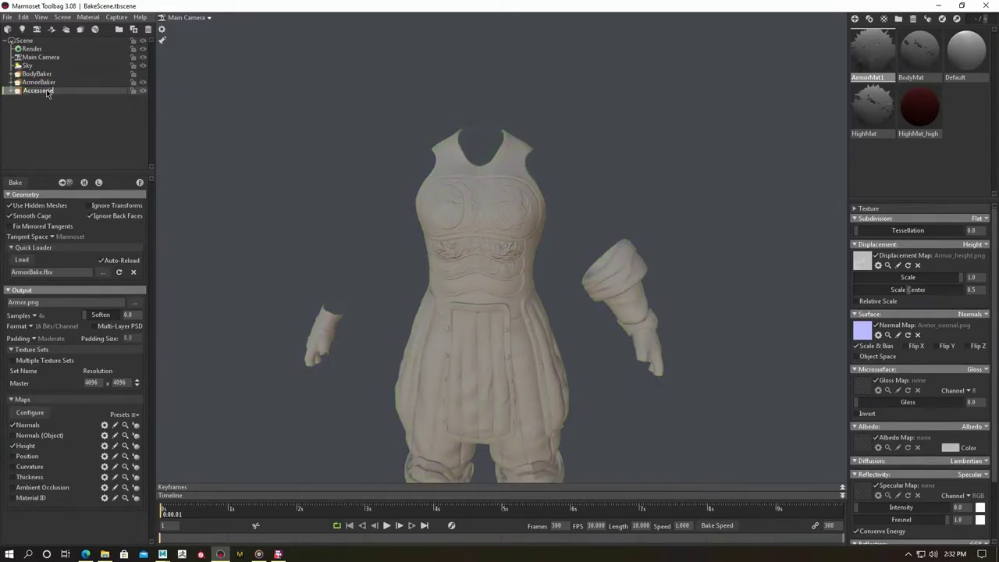
text(esBaker)
key(Return)
click(132, 272)
click(28, 260)
key(Escape)
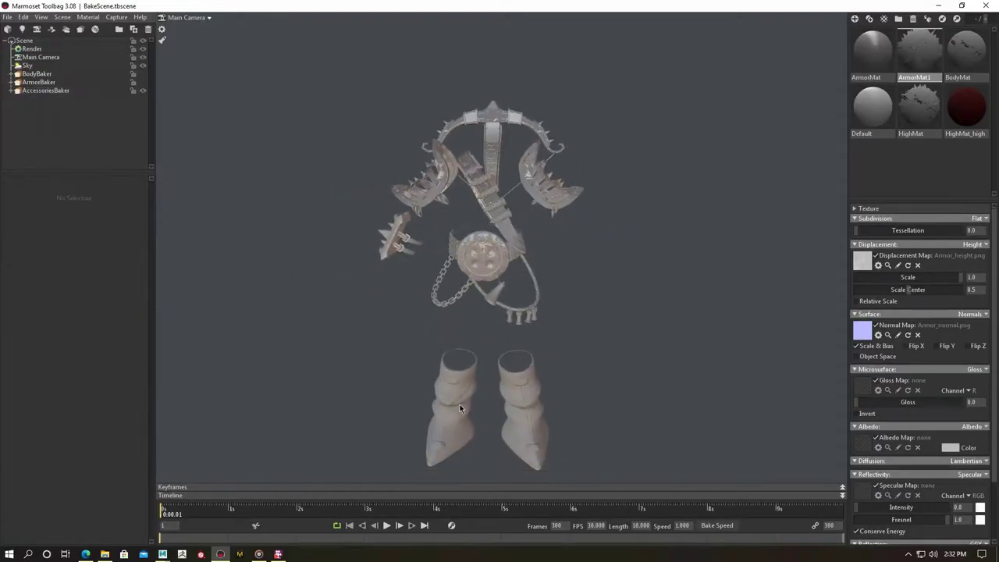
click(460, 404)
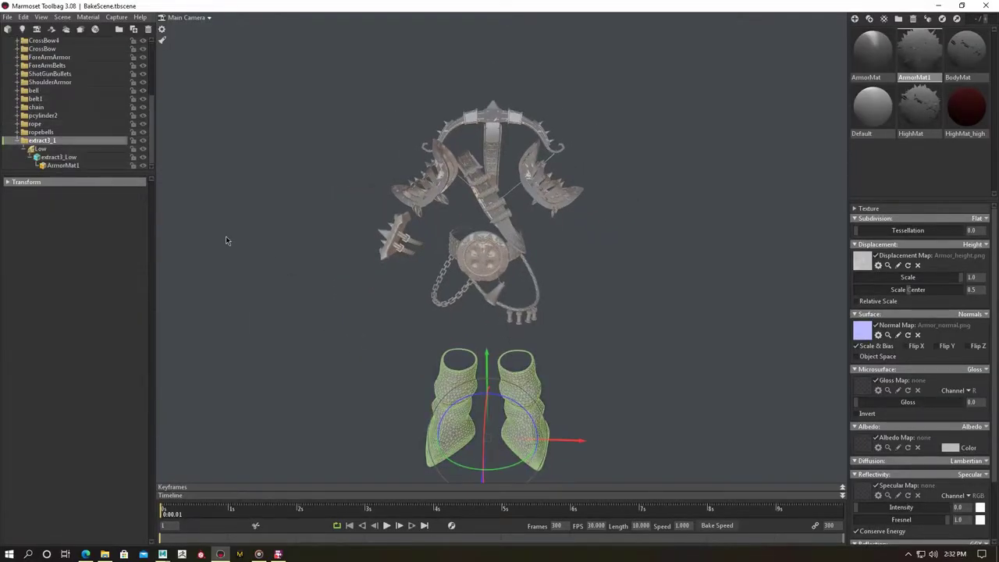
key(Delete)
Rename the accessories' material to AccessoriesMat.
click(45, 90)
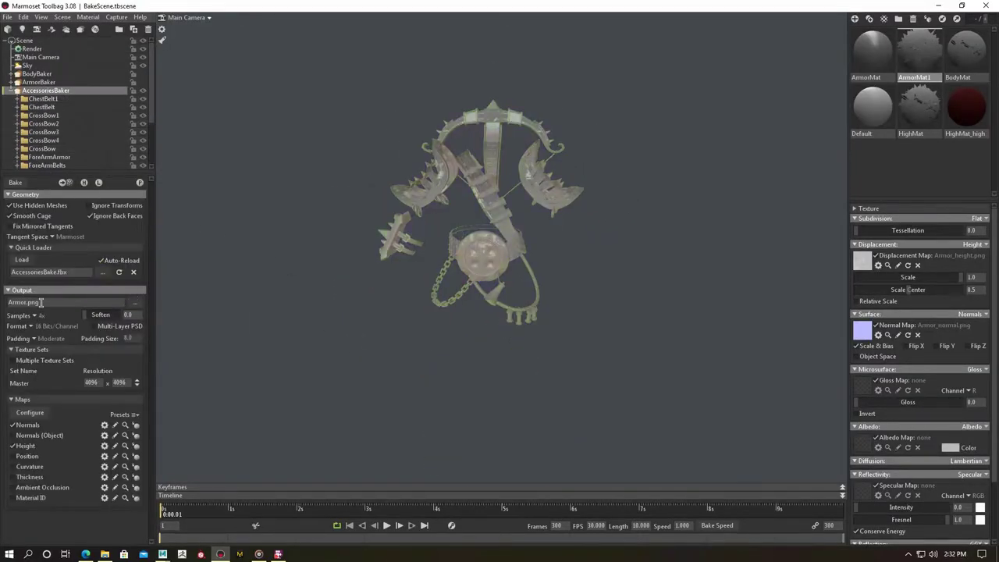
text(Accessories)
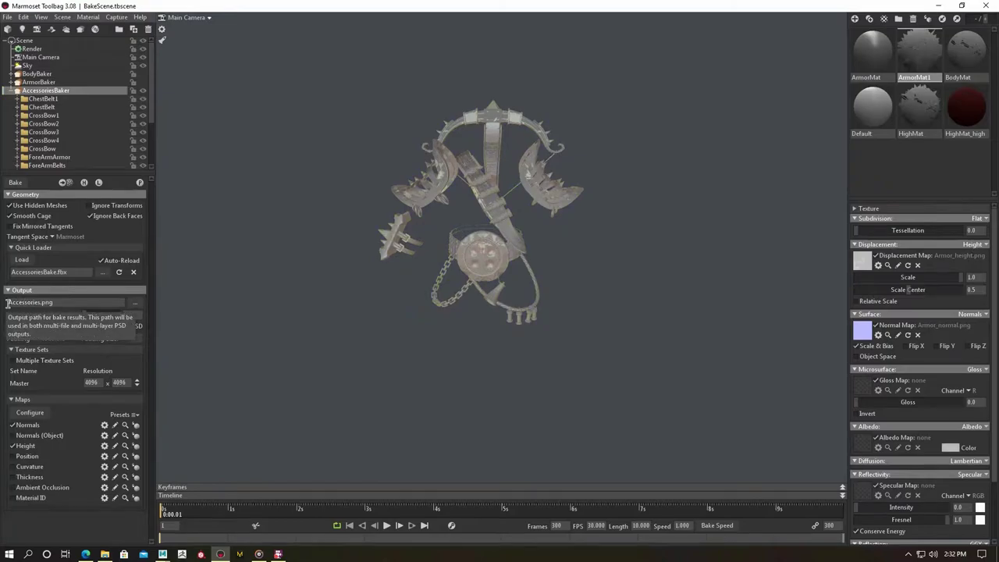
scroll(479, 234, up, 5)
click(479, 271)
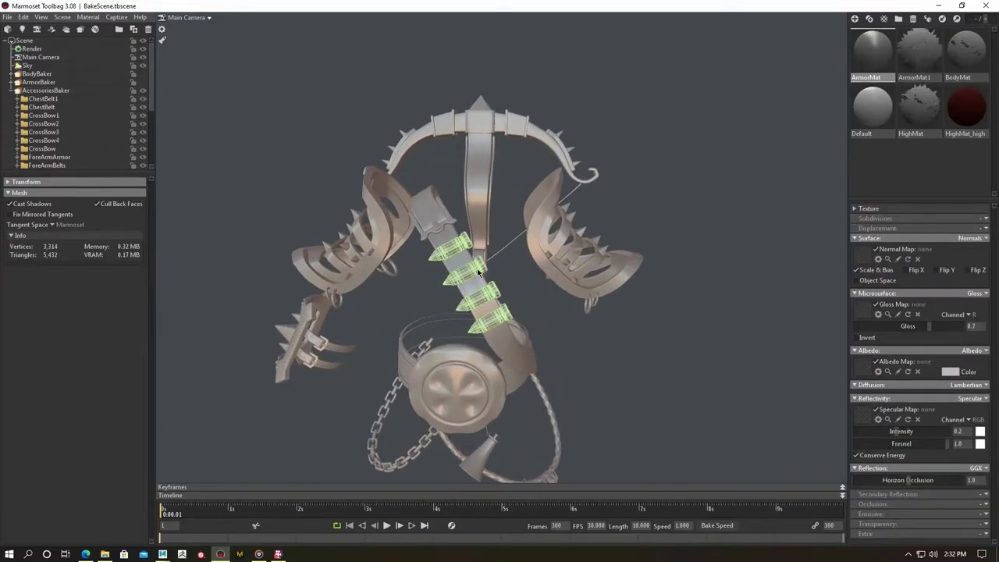
click(883, 78)
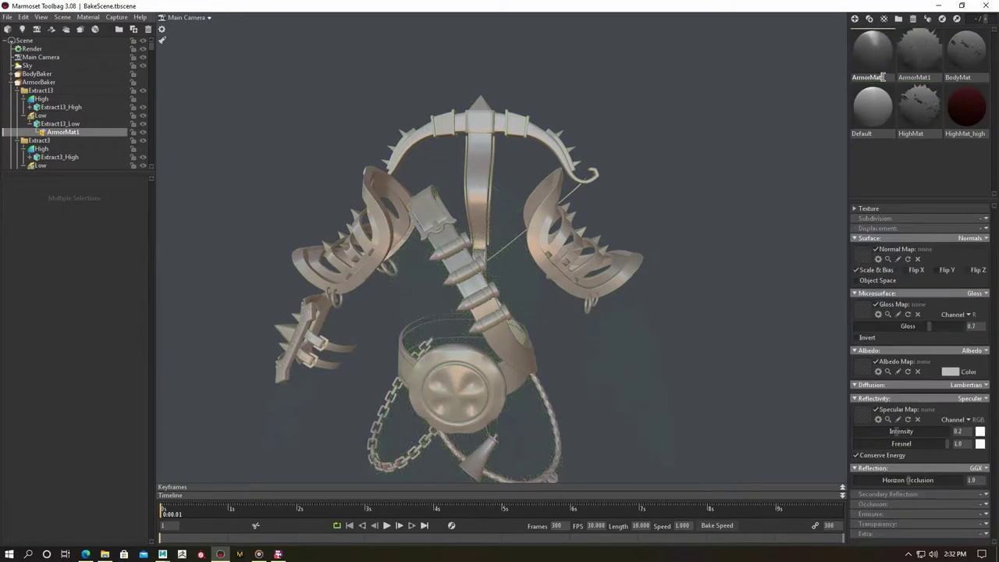
text(AccessoriesMat)
key(Return)
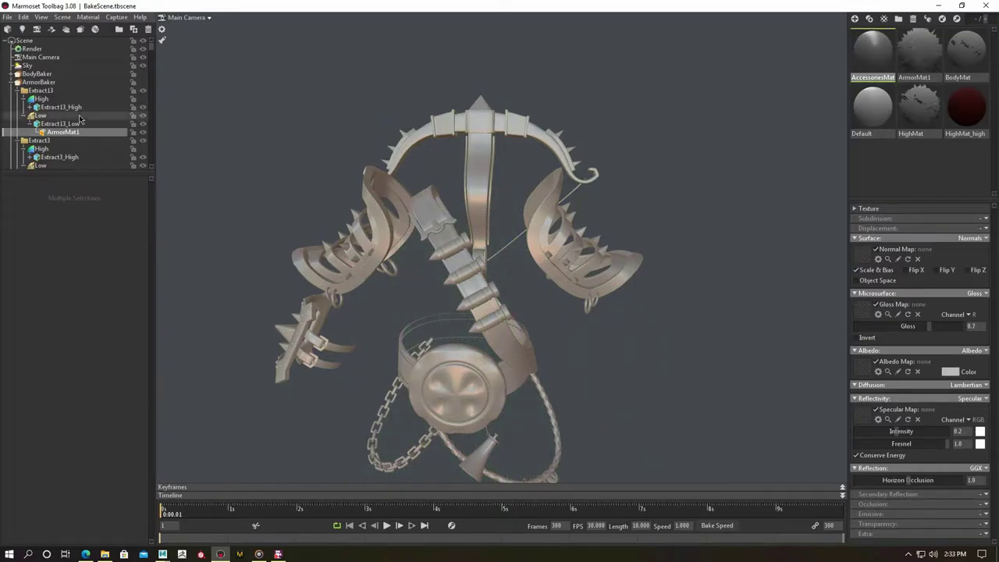
Bake the ArmorBaker maps with the output named Armor.png.
click(38, 82)
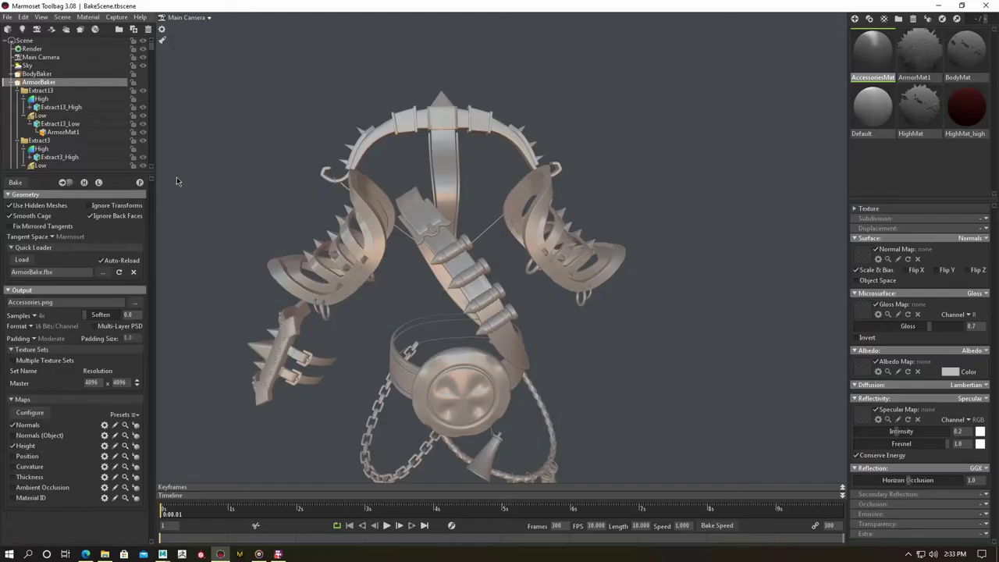
scroll(375, 272, up, 3)
click(380, 245)
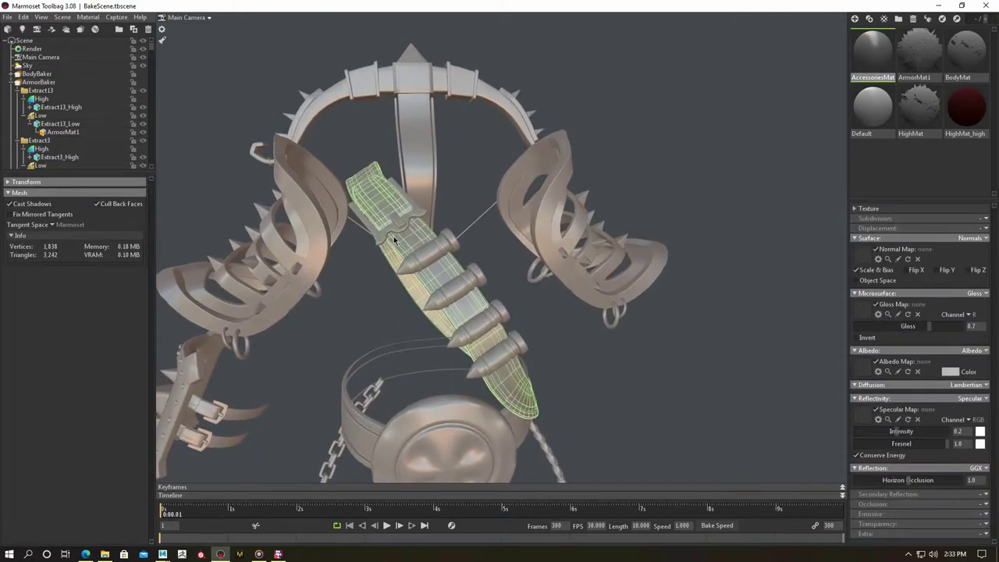
click(13, 84)
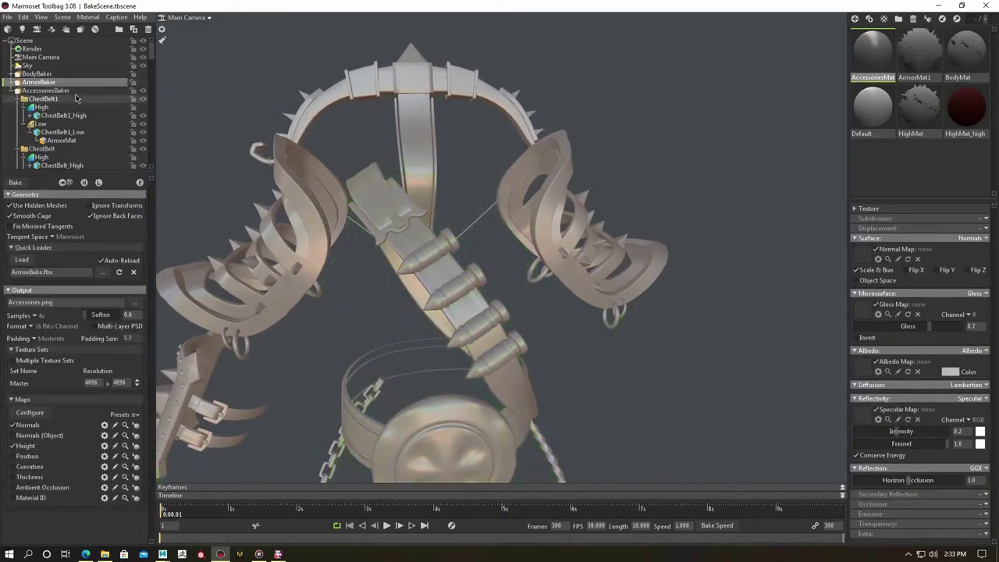
click(72, 84)
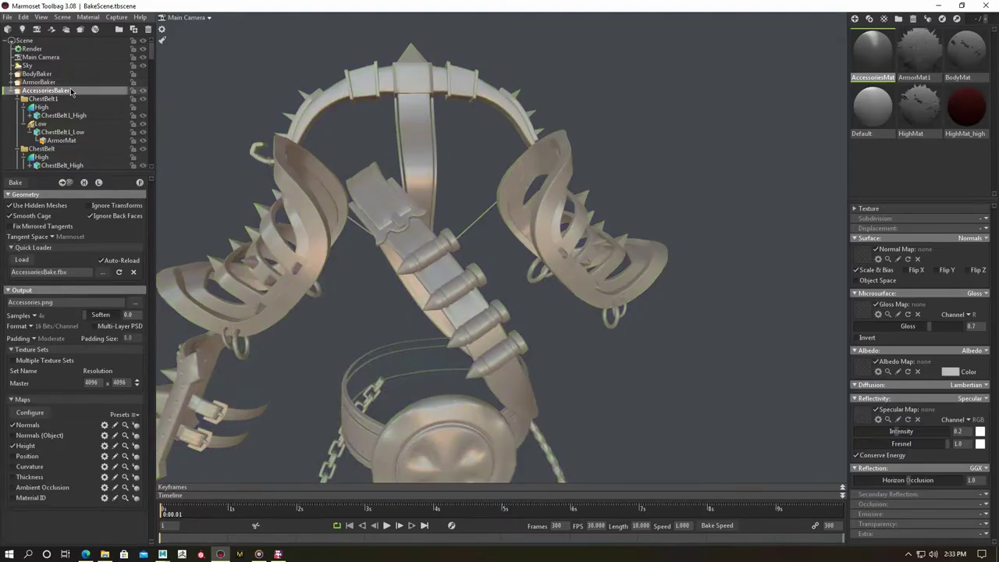
click(139, 182)
key(Return)
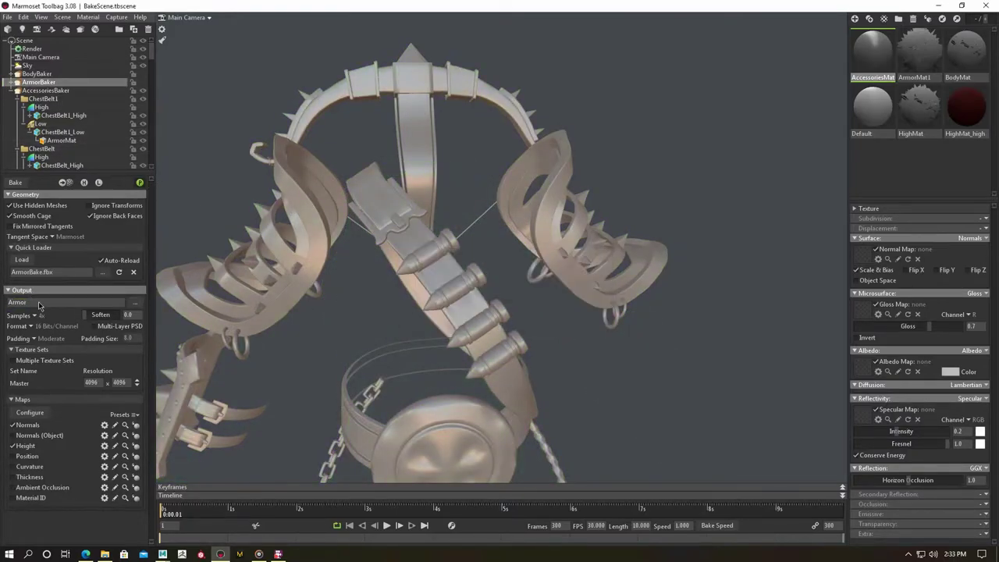
double_click(35, 302)
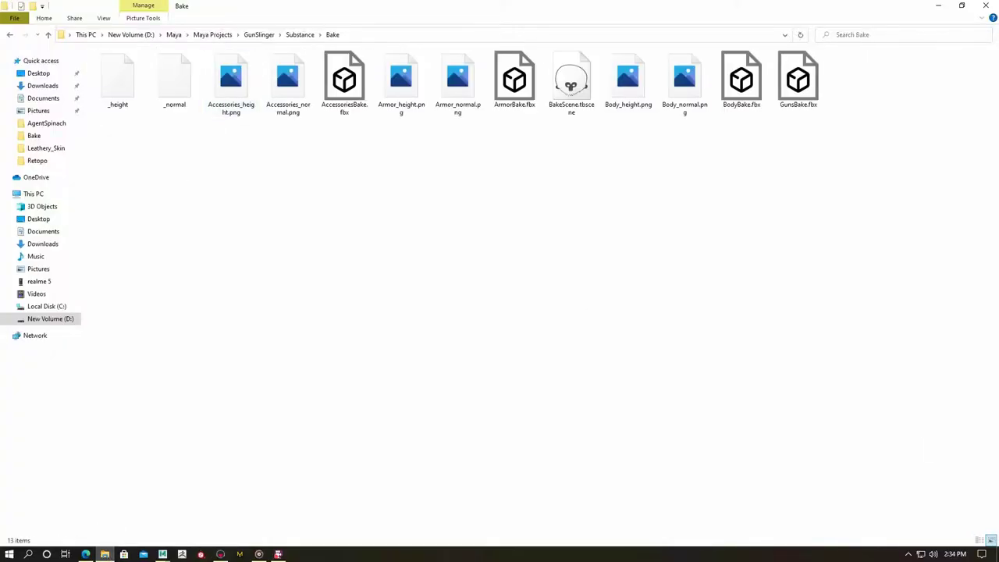
Permanently delete the stray _height and _normal files from the Bake folder.
click(978, 540)
click(276, 45)
ctrl+scroll(460, 257, up, 3)
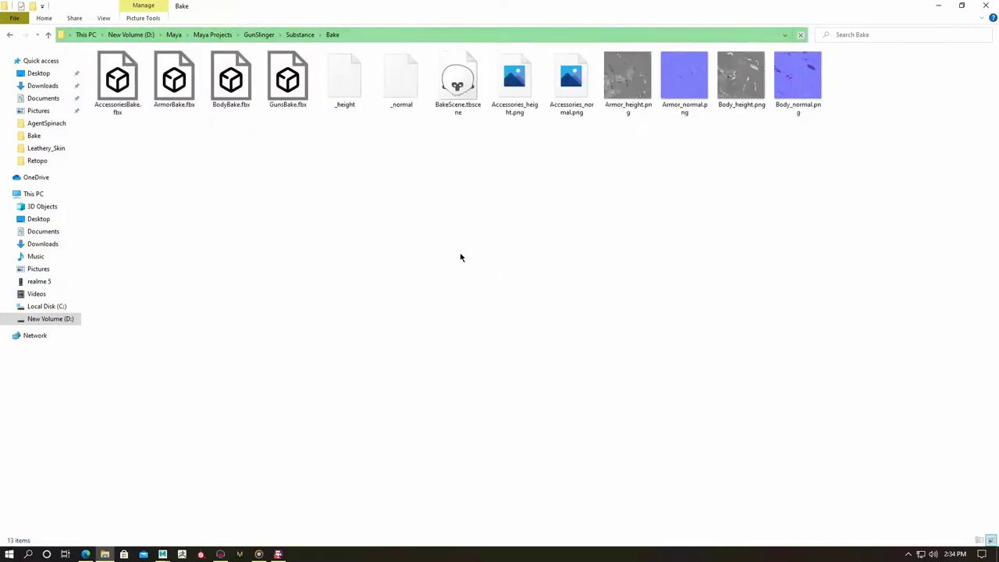
click(401, 78)
ctrl+click(339, 79)
key(shift+Delete)
key(Return)
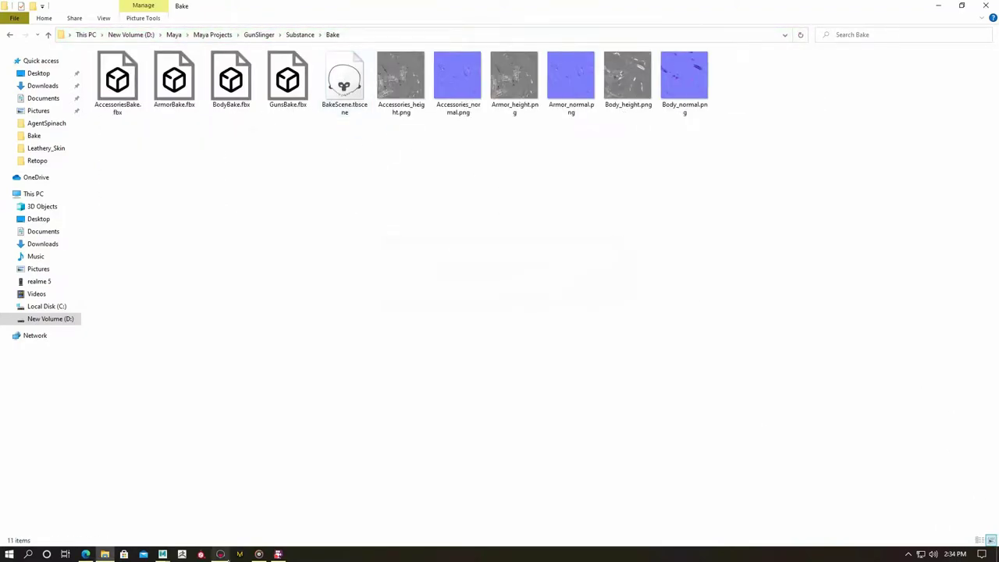
click(221, 554)
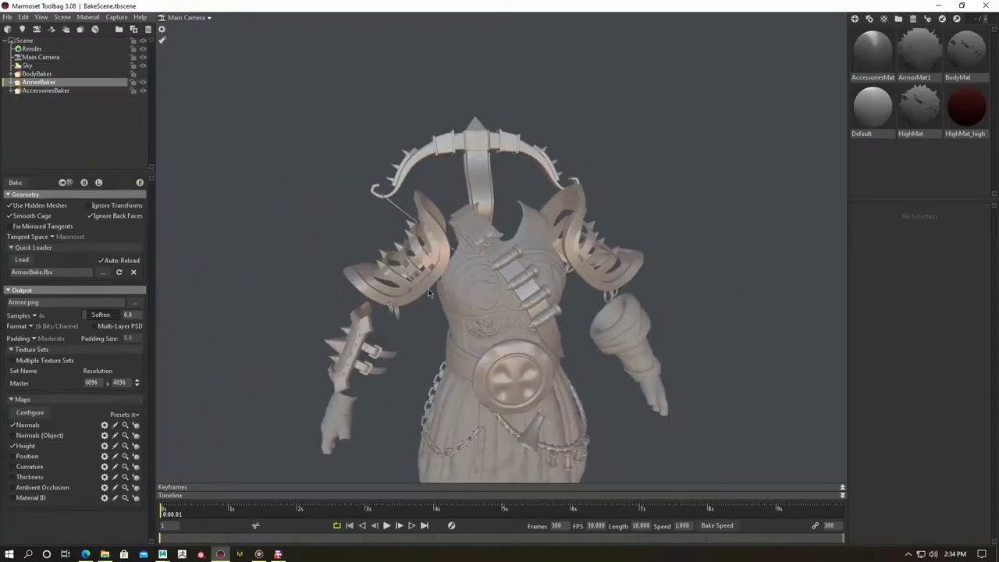
Assign AccessoriesMat to the accessory meshes and show the high-poly belt spikes.
scroll(428, 292, up, 2)
click(73, 89)
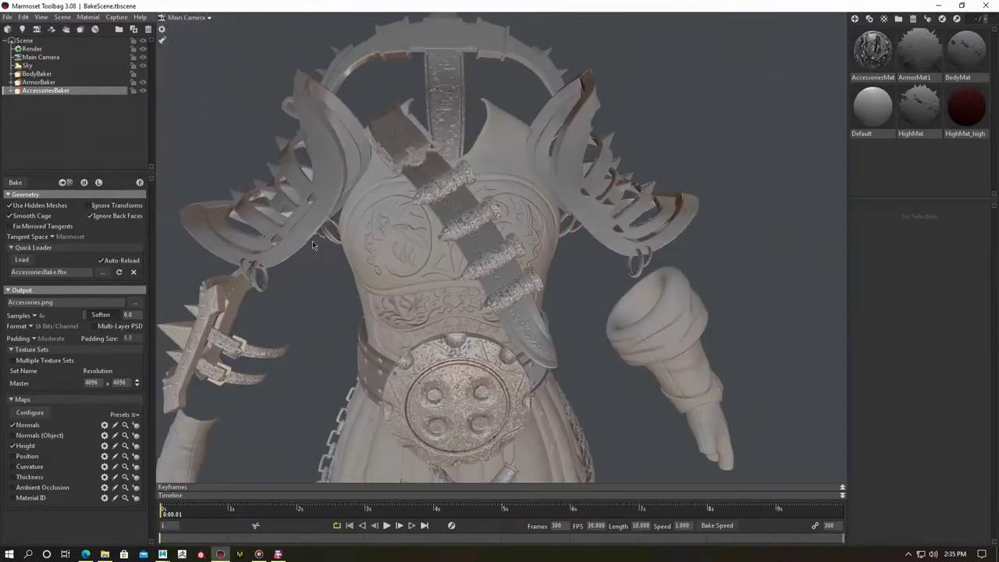
click(873, 66)
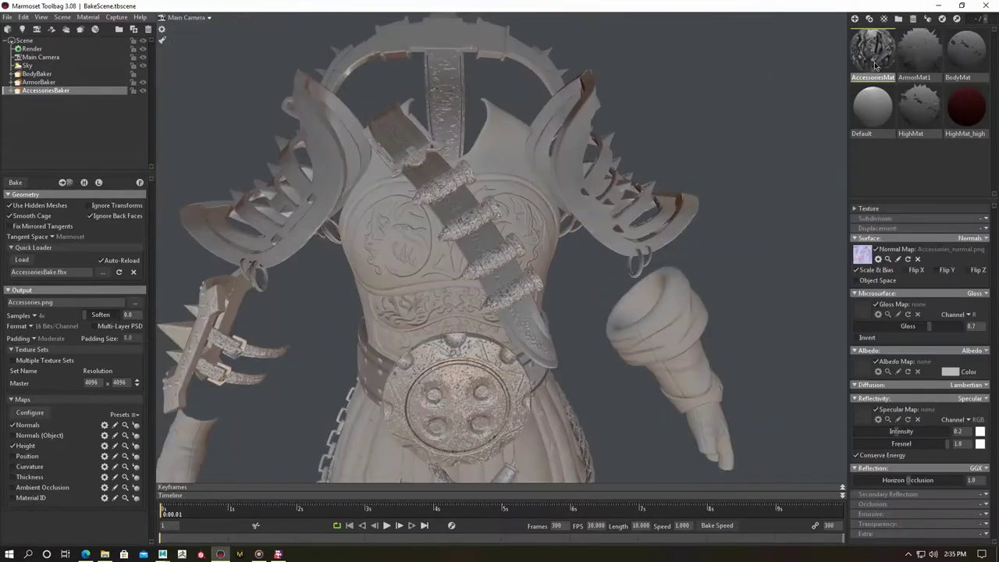
drag(874, 67, 460, 203)
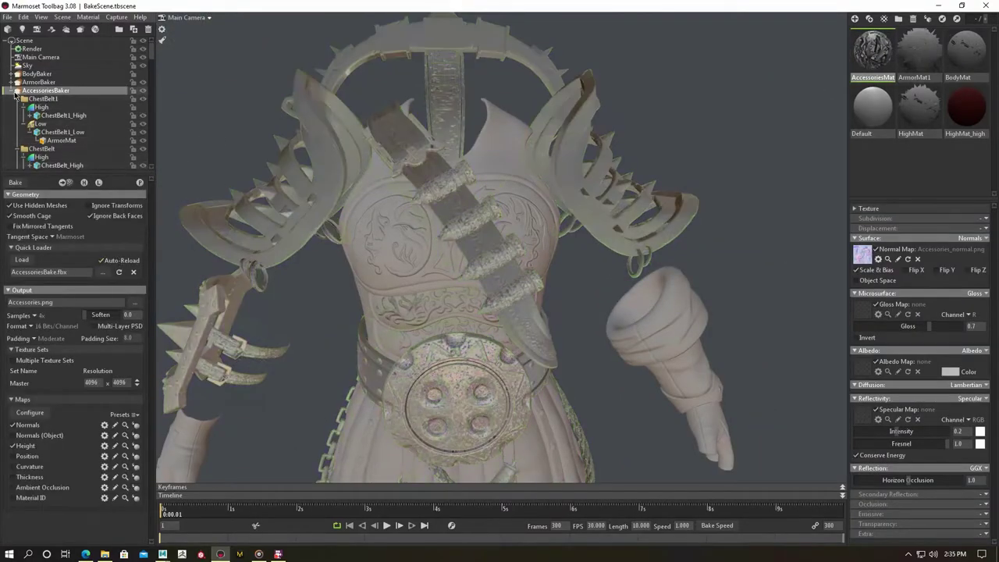
click(142, 91)
drag(398, 241, 509, 251)
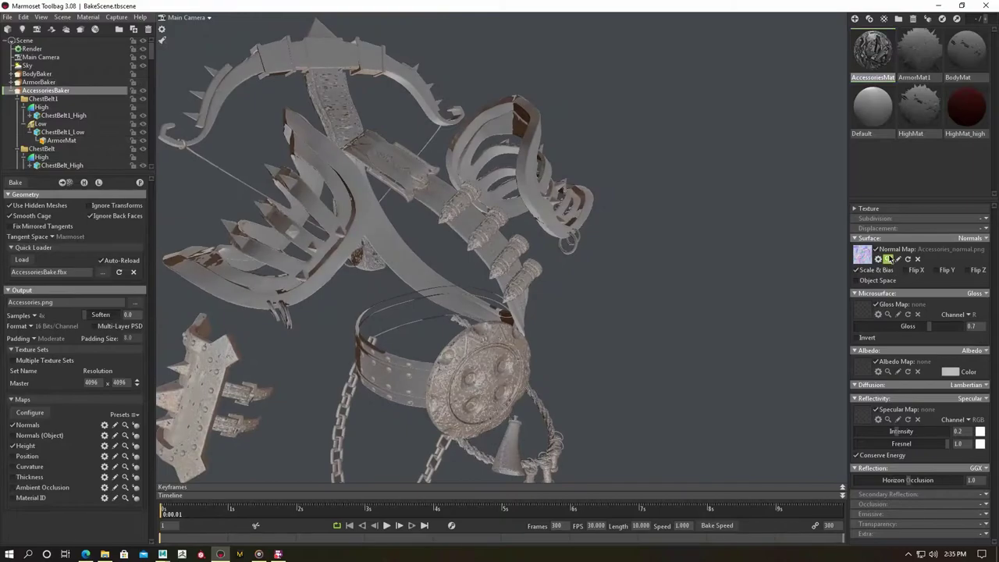
click(84, 181)
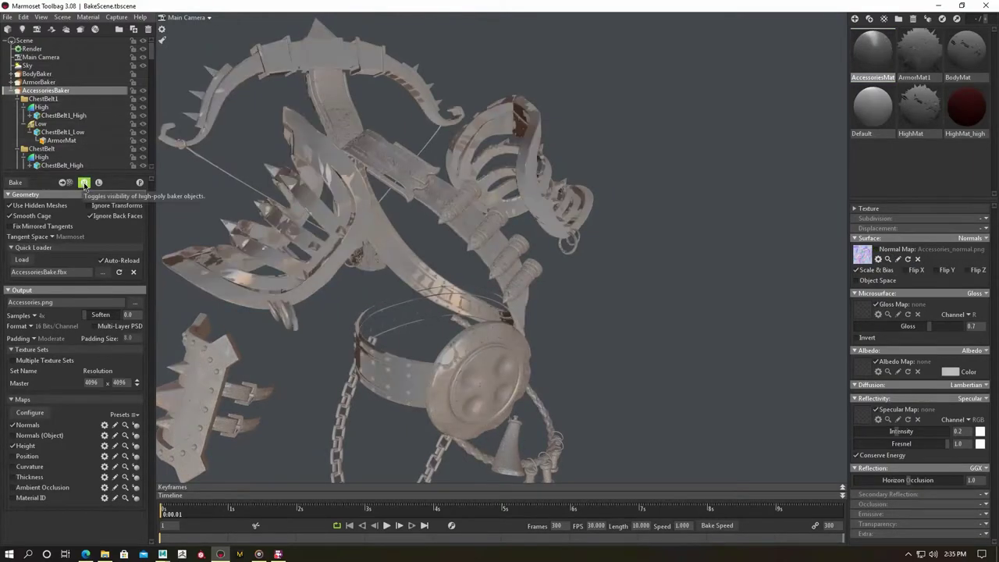
drag(437, 257, 515, 273)
click(509, 269)
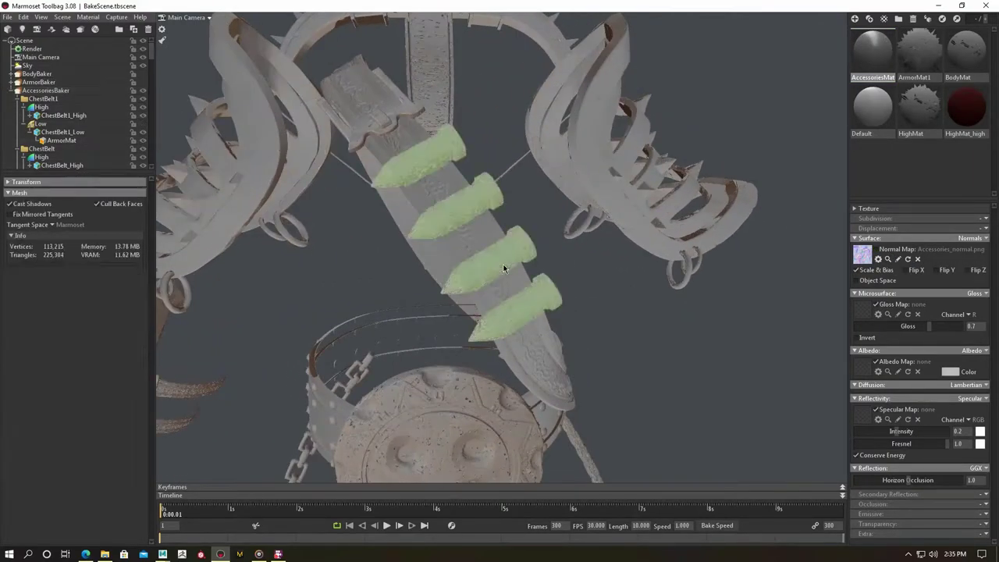
Set HighMat's Subdivision, Displacement and Surface modules to none.
click(975, 218)
click(959, 228)
click(972, 228)
click(960, 237)
click(972, 238)
click(956, 249)
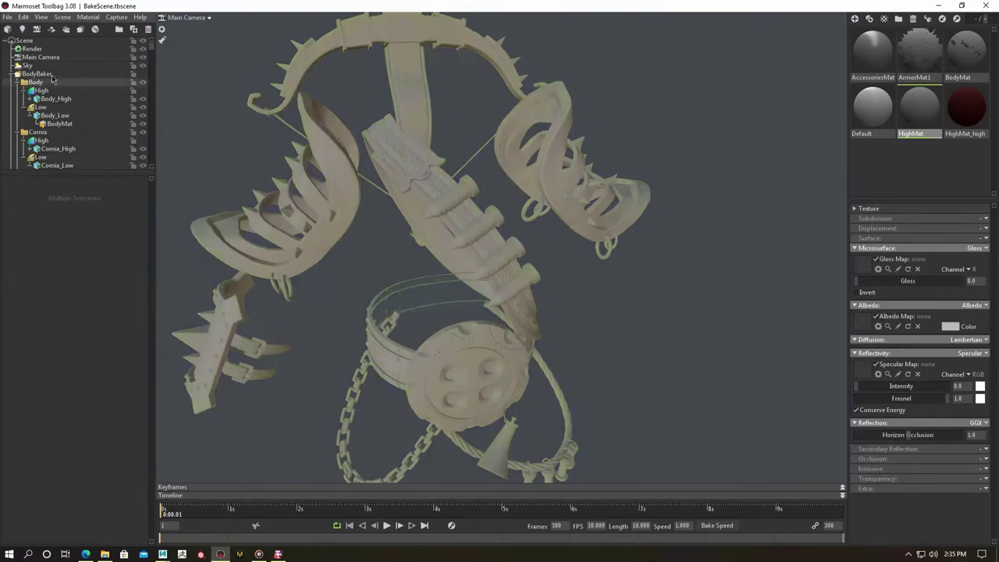
Check the belt and medallion pieces' materials, then set AccessoriesMat subdivision to Flat.
click(47, 90)
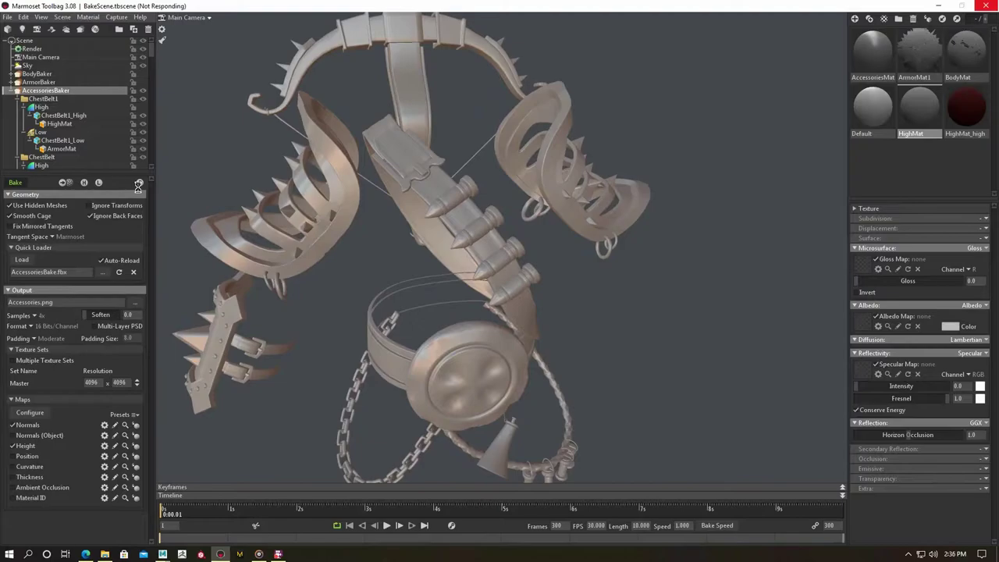
mouse_move(434, 314)
mouse_down()
mouse_move(414, 292)
mouse_move(710, 394)
mouse_move(444, 287)
mouse_up()
click(710, 394)
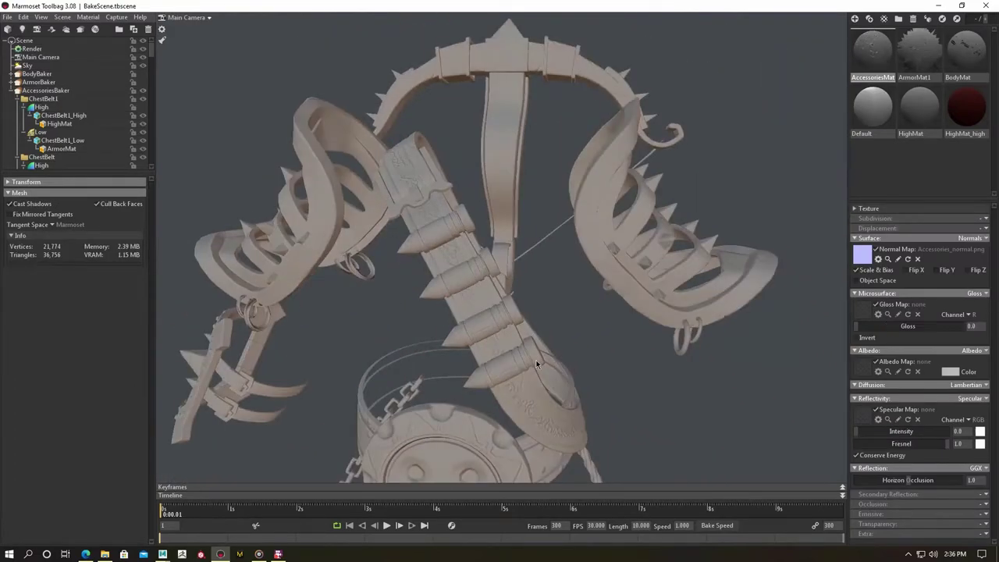
click(444, 288)
click(46, 91)
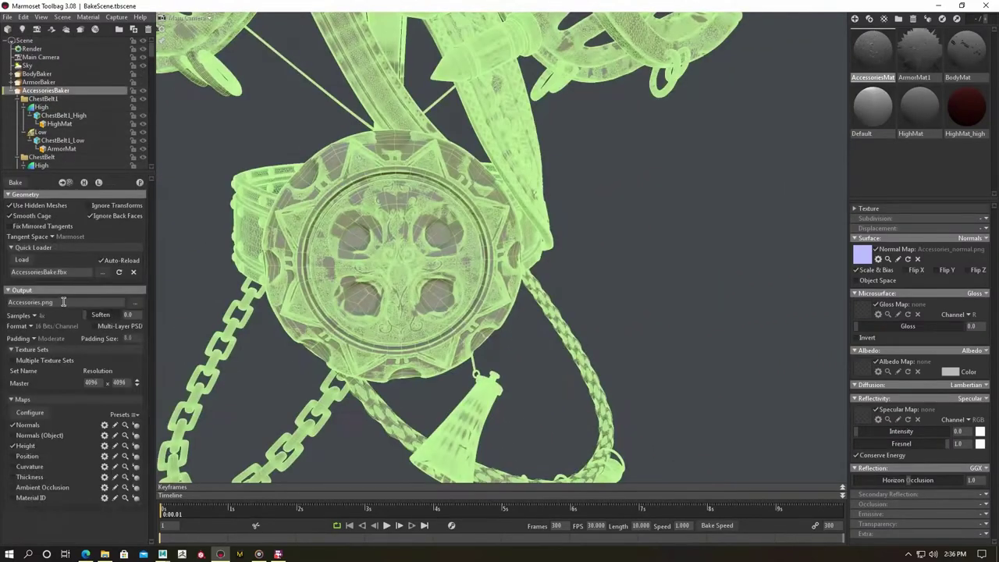
mouse_move(469, 343)
mouse_down()
mouse_move(352, 345)
mouse_move(396, 338)
mouse_move(419, 359)
mouse_move(472, 281)
mouse_move(425, 295)
mouse_move(417, 268)
mouse_move(544, 325)
mouse_move(489, 322)
mouse_move(528, 335)
mouse_move(420, 346)
mouse_move(490, 347)
mouse_up()
click(419, 360)
click(16, 92)
click(544, 325)
click(45, 91)
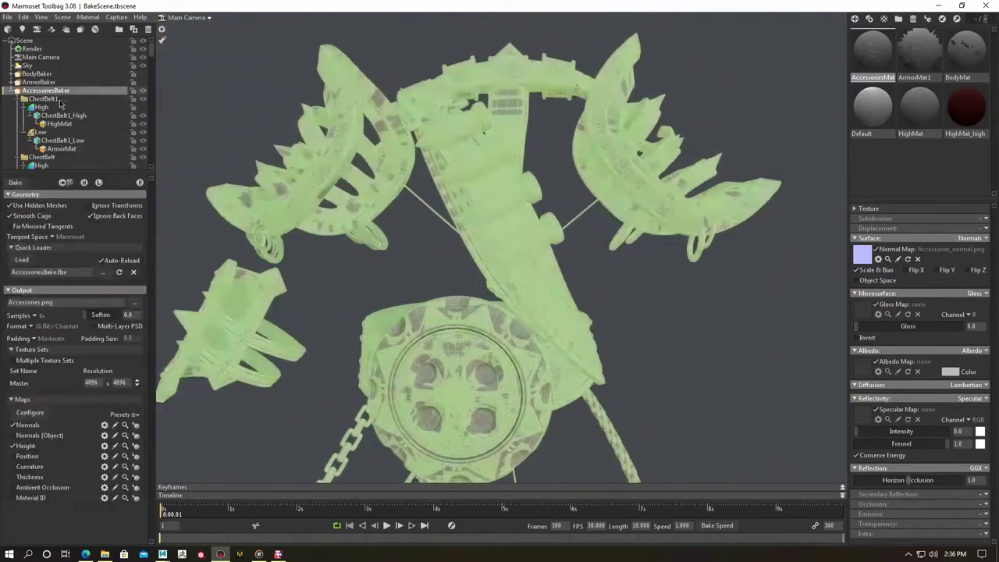
click(975, 217)
click(979, 237)
Set AccessoriesMat displacement to Height with Accessories_height.png, ending tessellation at 0.
click(976, 244)
click(967, 265)
click(862, 261)
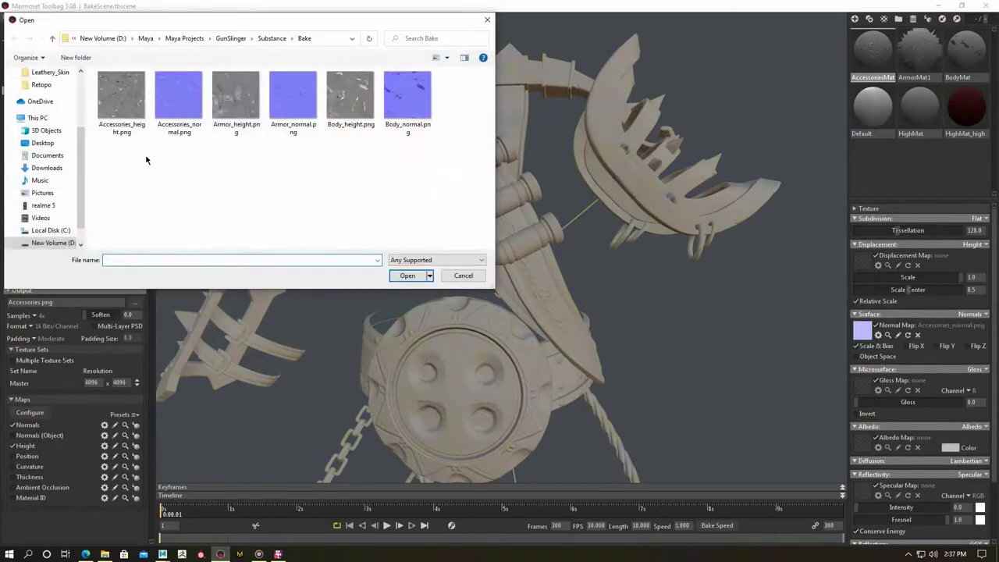
double_click(179, 101)
double_click(512, 291)
drag(907, 230, 827, 237)
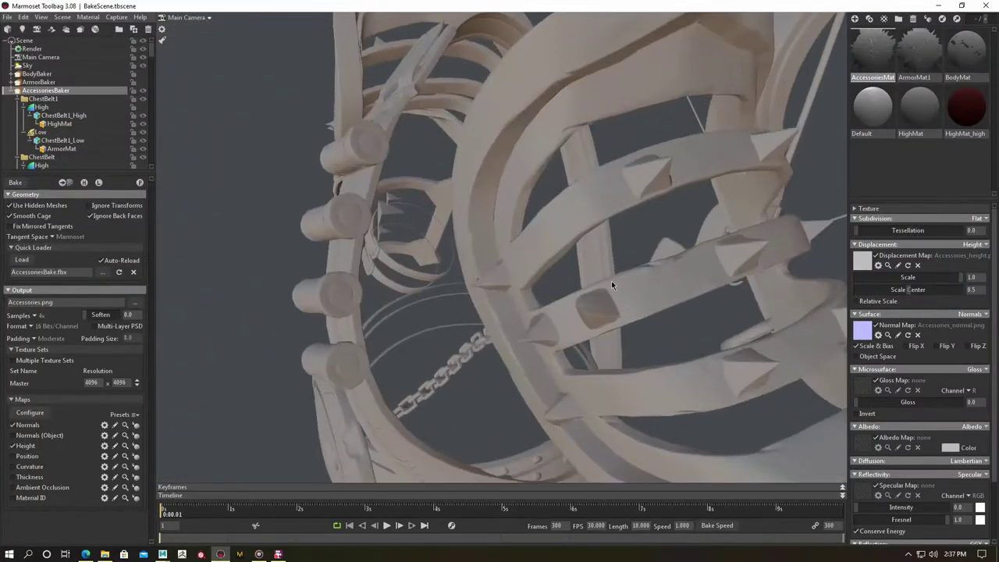
drag(468, 234, 535, 260)
drag(886, 231, 821, 204)
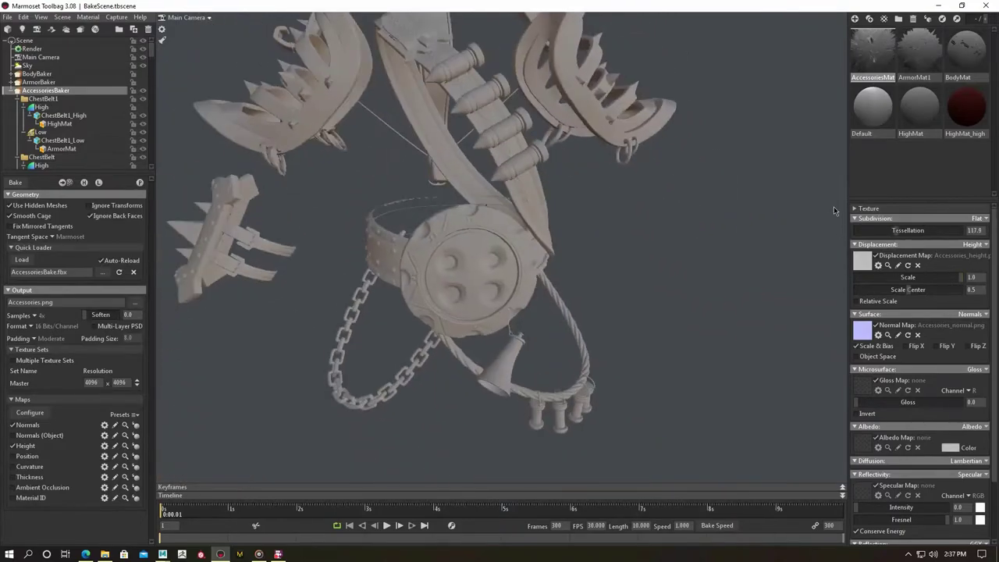
drag(910, 231, 858, 231)
drag(545, 227, 553, 234)
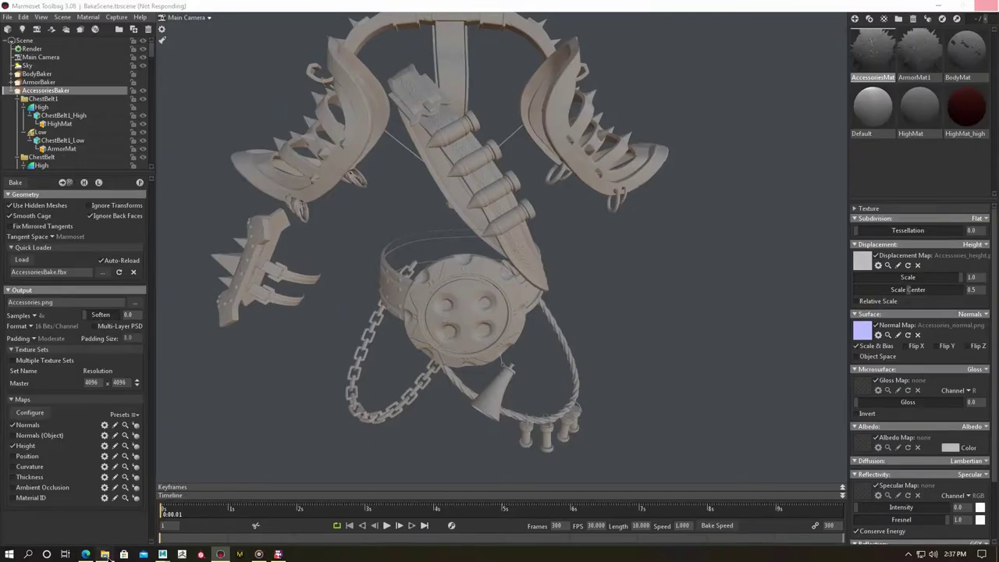
click(105, 554)
double_click(585, 89)
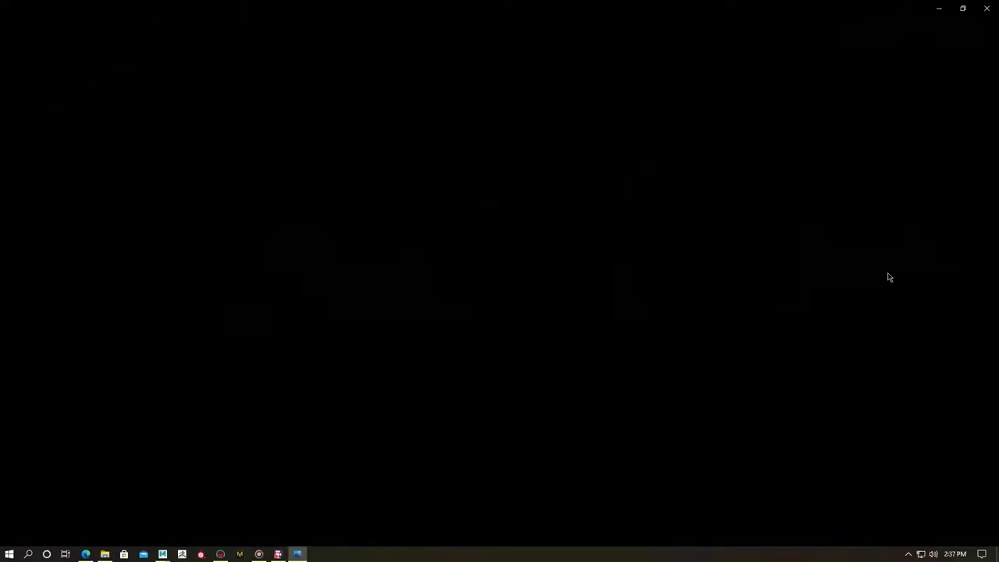
click(986, 7)
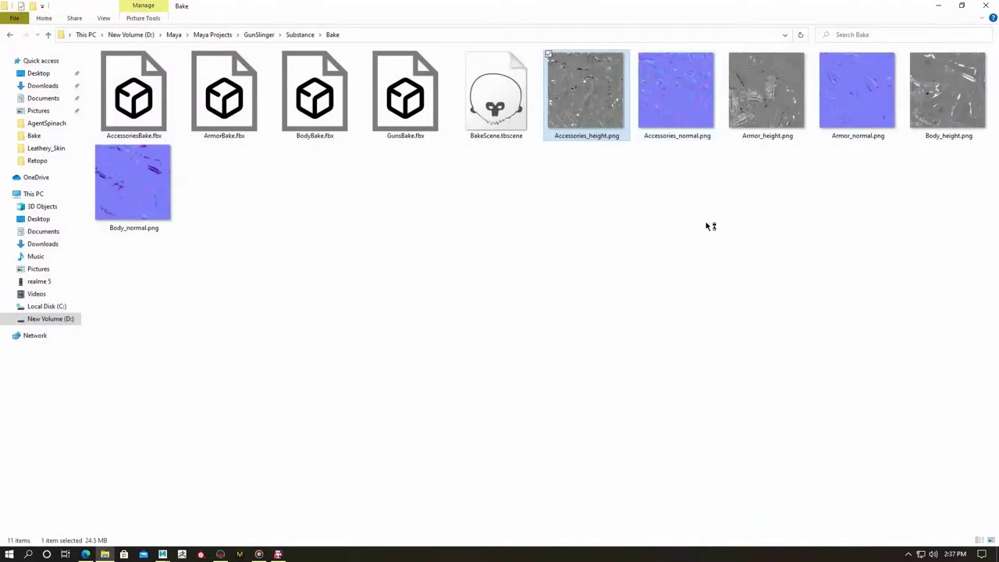
double_click(711, 140)
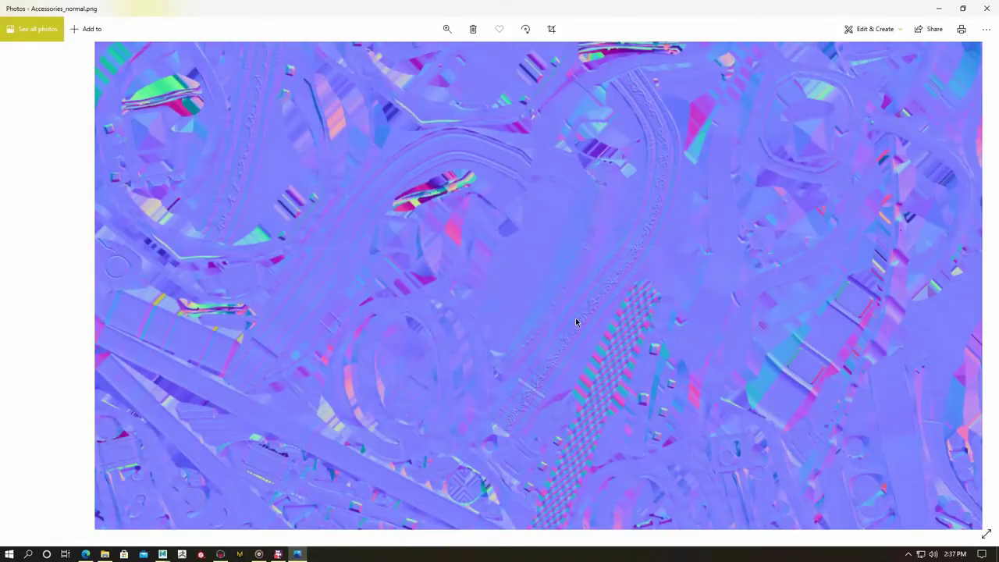
scroll(575, 317, up, 2)
click(985, 8)
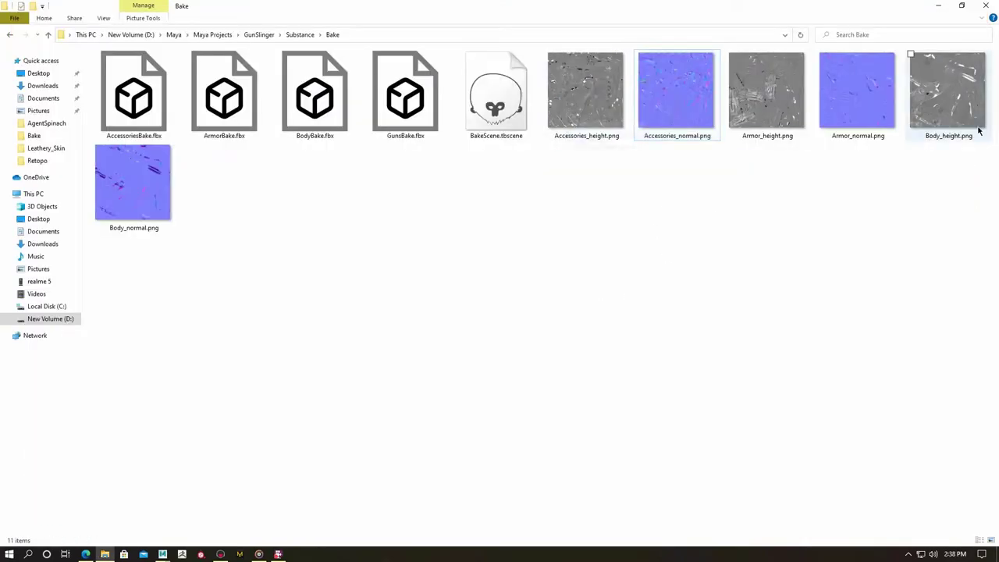
click(220, 554)
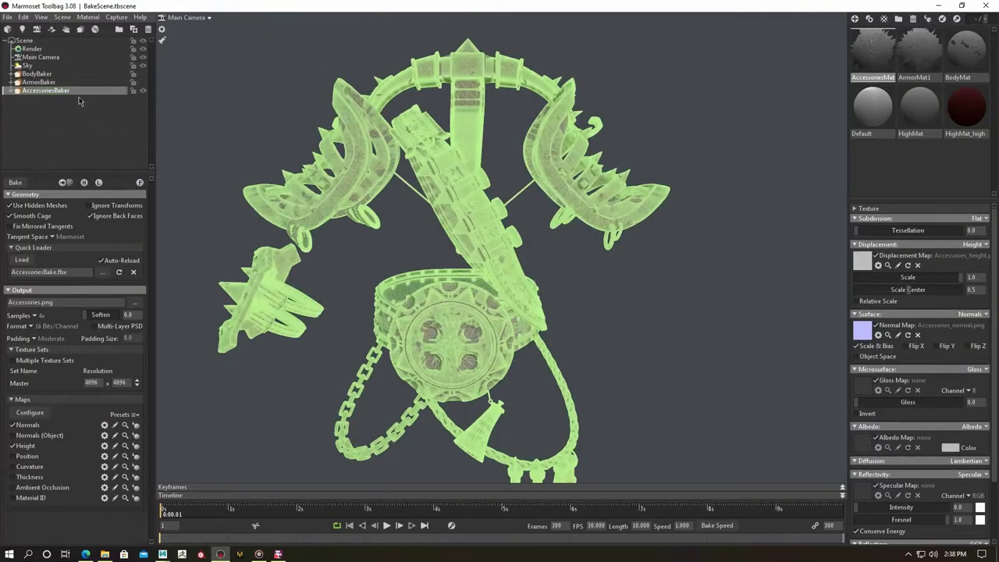
Name the new baker Guns, load GunsBake.fbx and rename its output to Guns.png.
text(Guns)
key(Return)
click(133, 272)
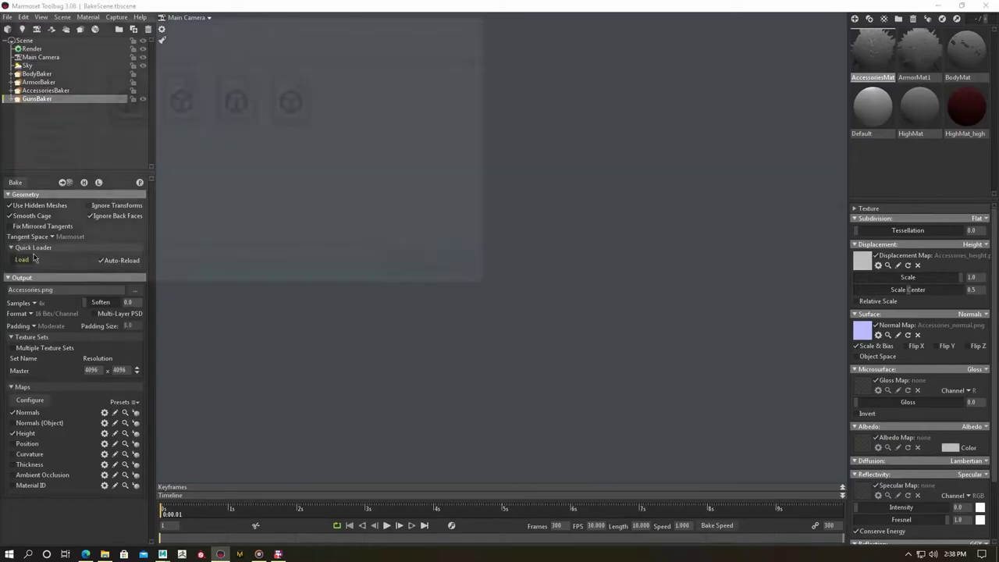
double_click(290, 100)
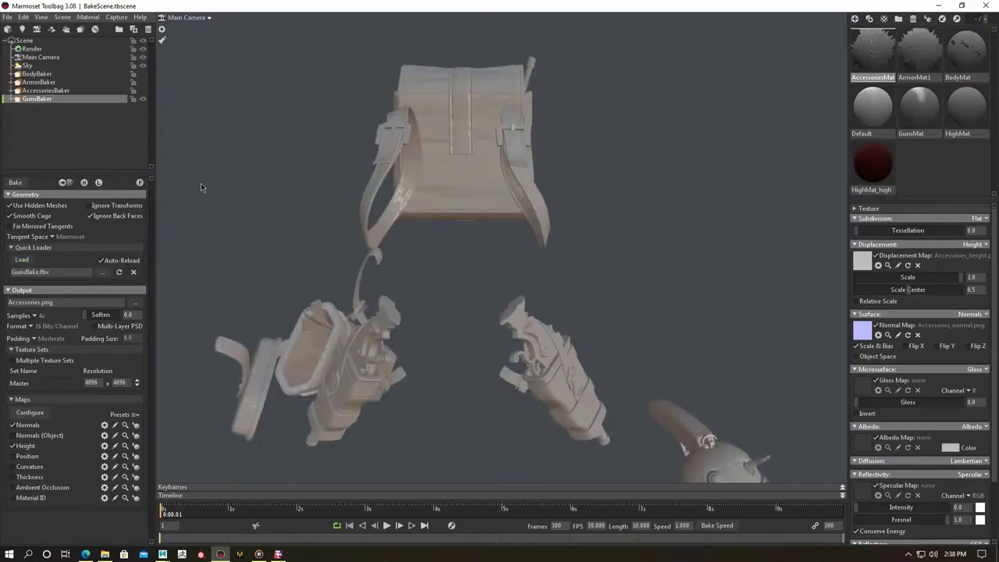
drag(200, 182, 239, 241)
double_click(33, 302)
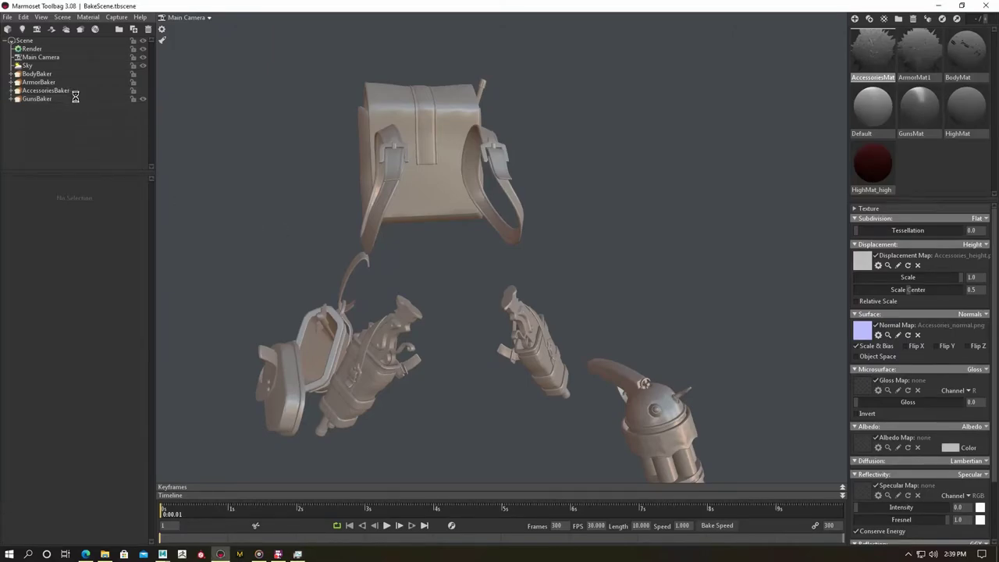
Check the output folder, then return to Toolbag and select the Guns baker.
key(alt+Tab)
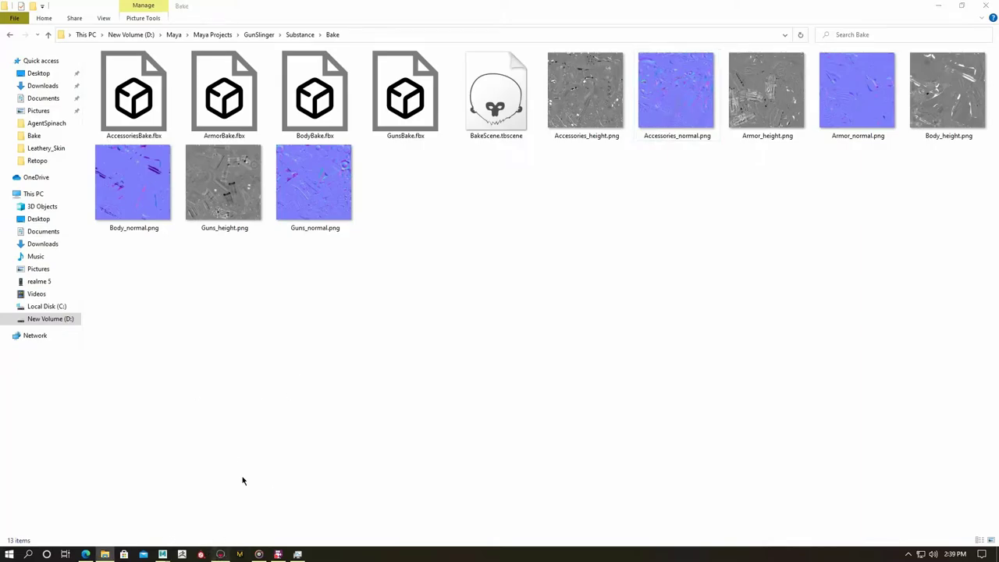
key(alt+Tab)
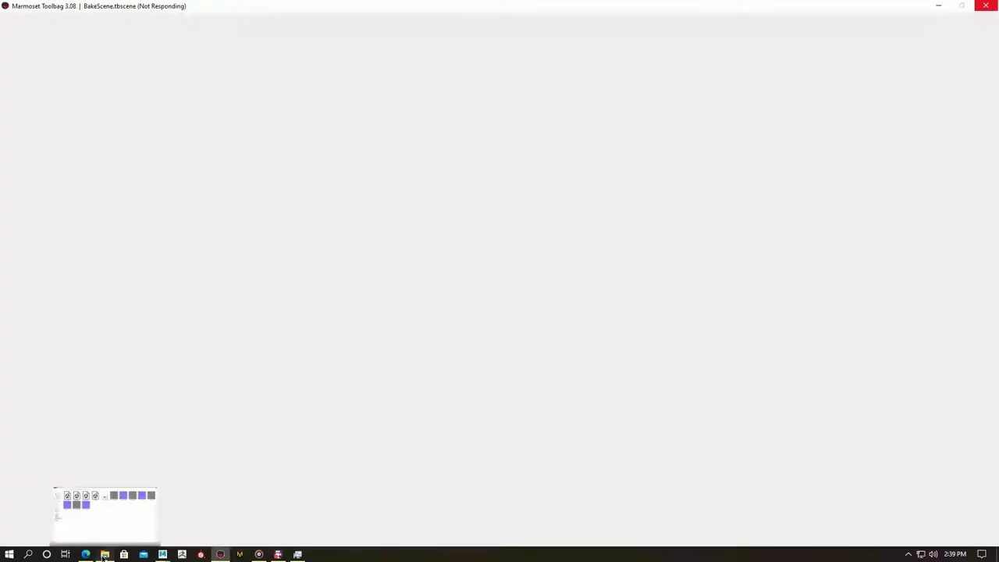
click(105, 554)
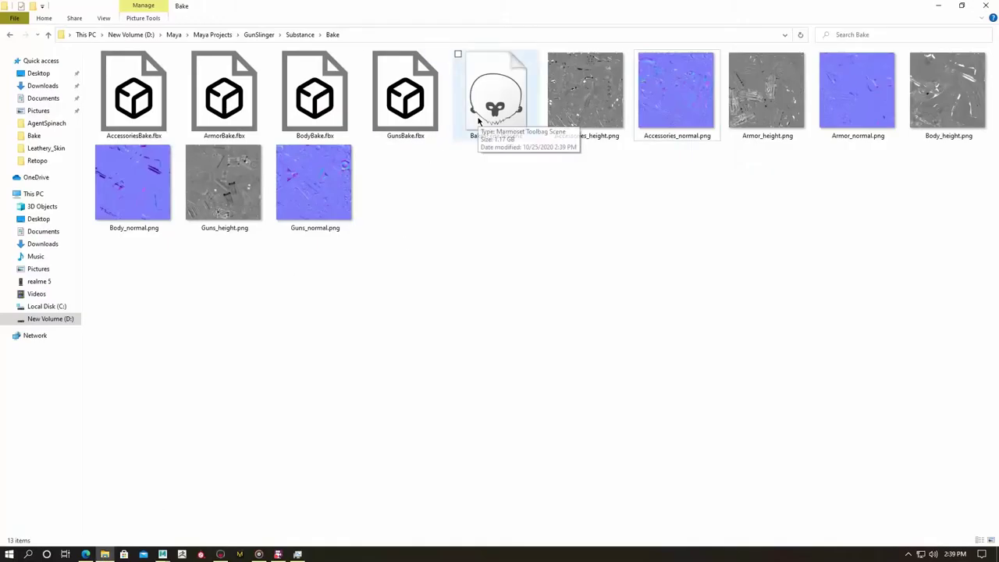
key(alt+Tab)
click(100, 99)
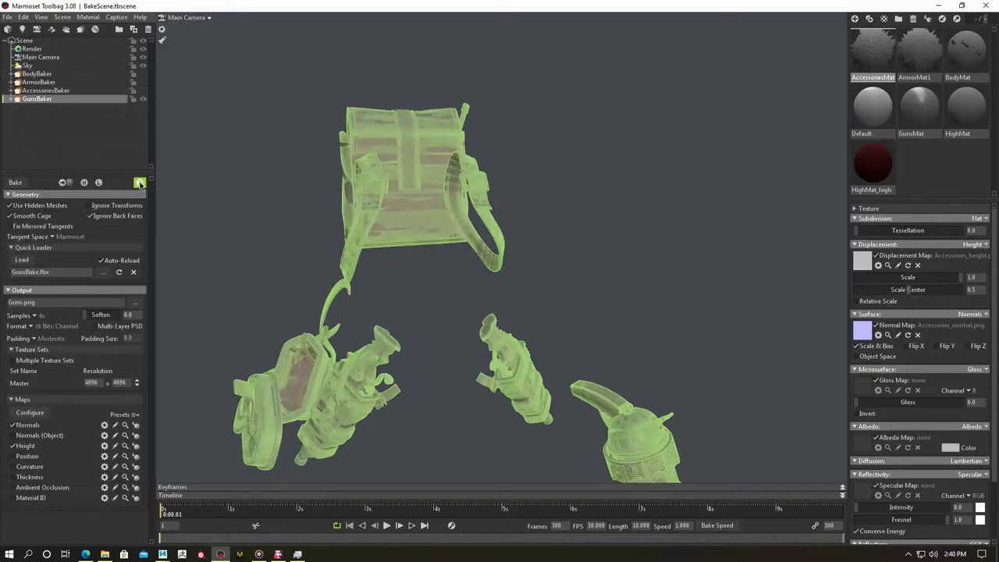
Inspect the bag straps' low-poly mesh and its cage, then reselect the Guns baker.
scroll(302, 237, up, 5)
drag(302, 238, 314, 279)
click(316, 280)
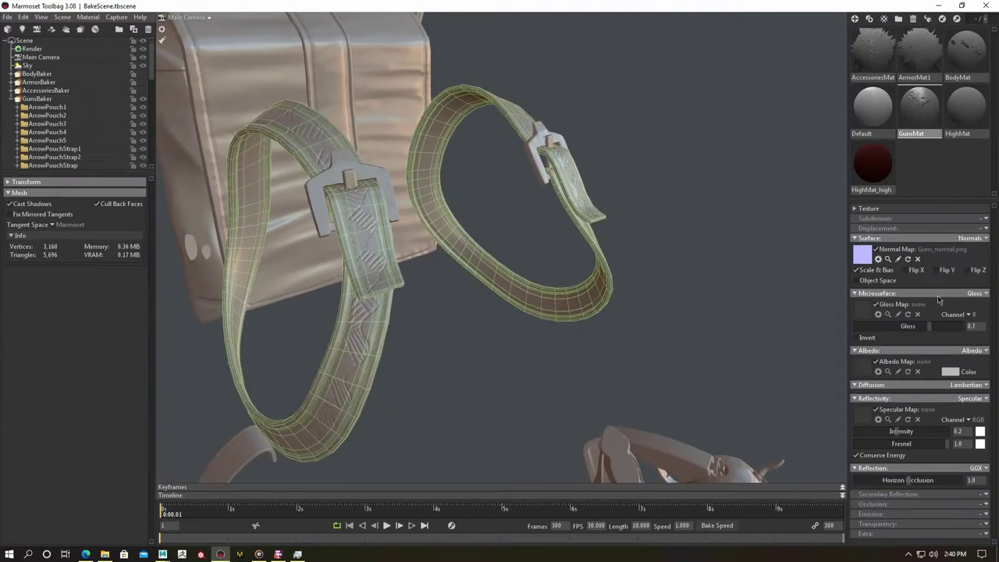
scroll(501, 204, down, 3)
drag(501, 205, 317, 216)
click(71, 150)
scroll(71, 150, down, 2)
click(71, 149)
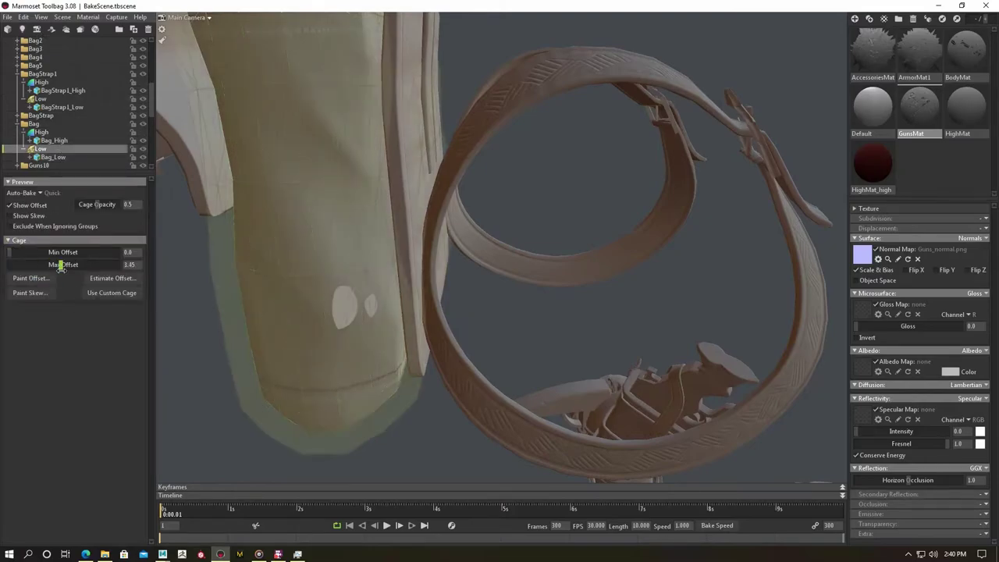
scroll(330, 320, down, 3)
mouse_move(329, 319)
mouse_down()
mouse_move(408, 256)
mouse_move(412, 297)
mouse_move(376, 259)
mouse_move(391, 295)
mouse_move(397, 275)
mouse_move(381, 187)
mouse_move(483, 241)
mouse_up()
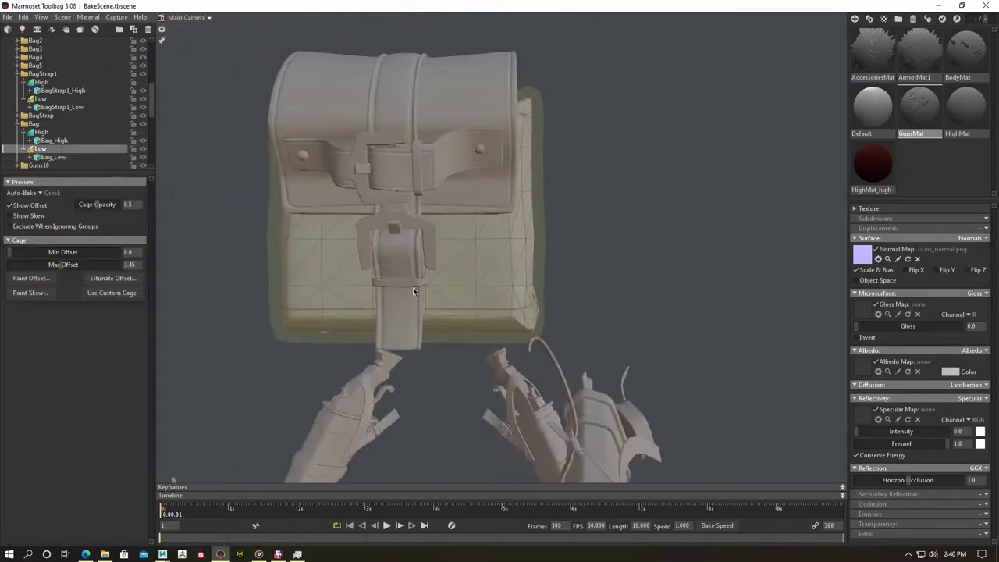
click(483, 241)
scroll(48, 81, up, 10)
click(37, 98)
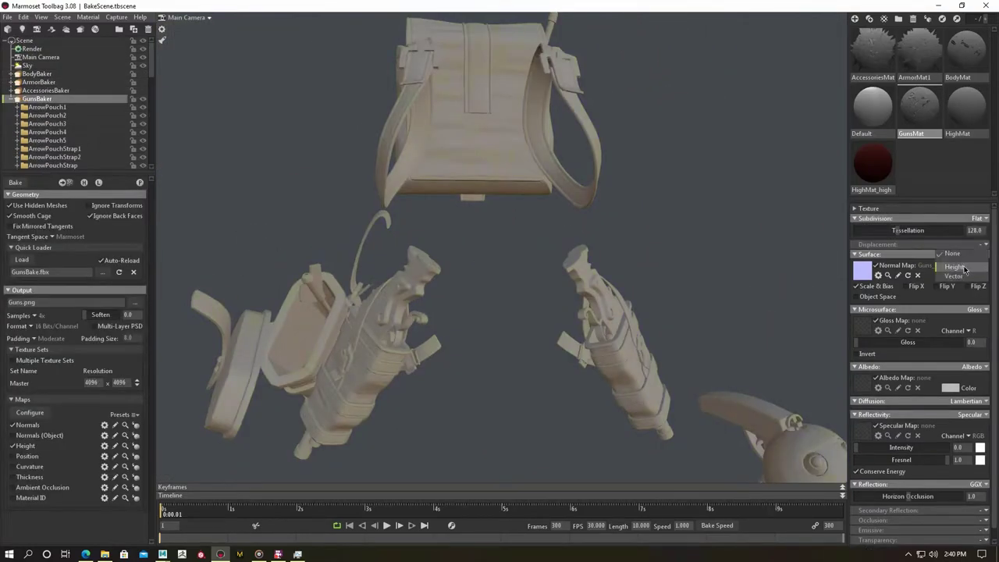
Load Guns_height.png as GunsMat's displacement map and preview it with tessellation.
click(863, 261)
double_click(457, 94)
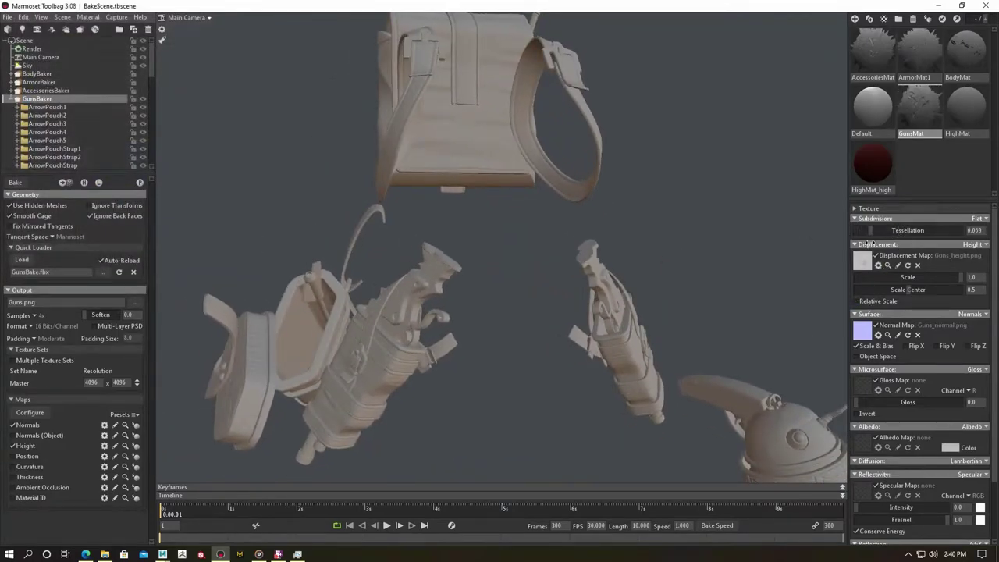
scroll(529, 196, up, 5)
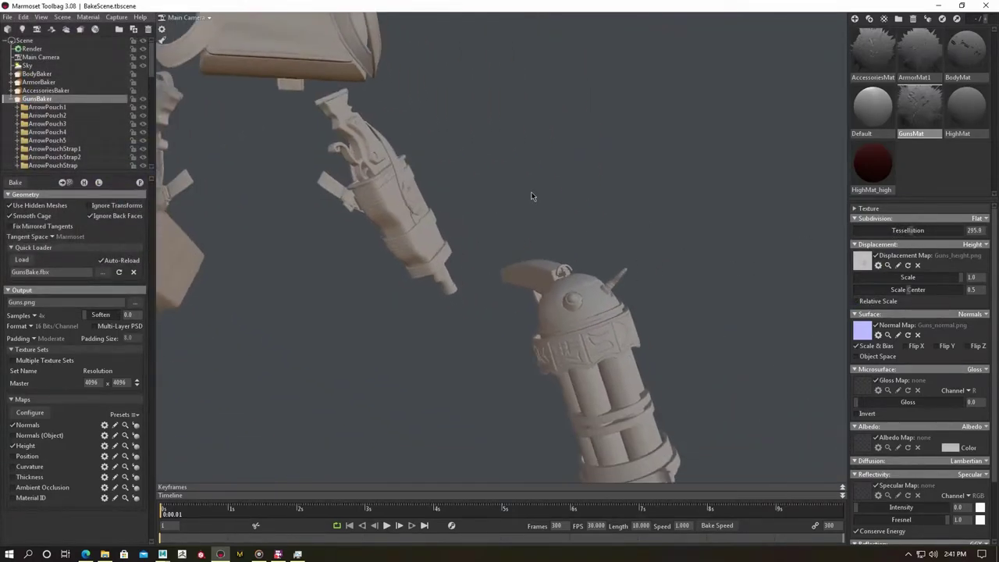
drag(910, 230, 874, 230)
scroll(455, 153, down, 5)
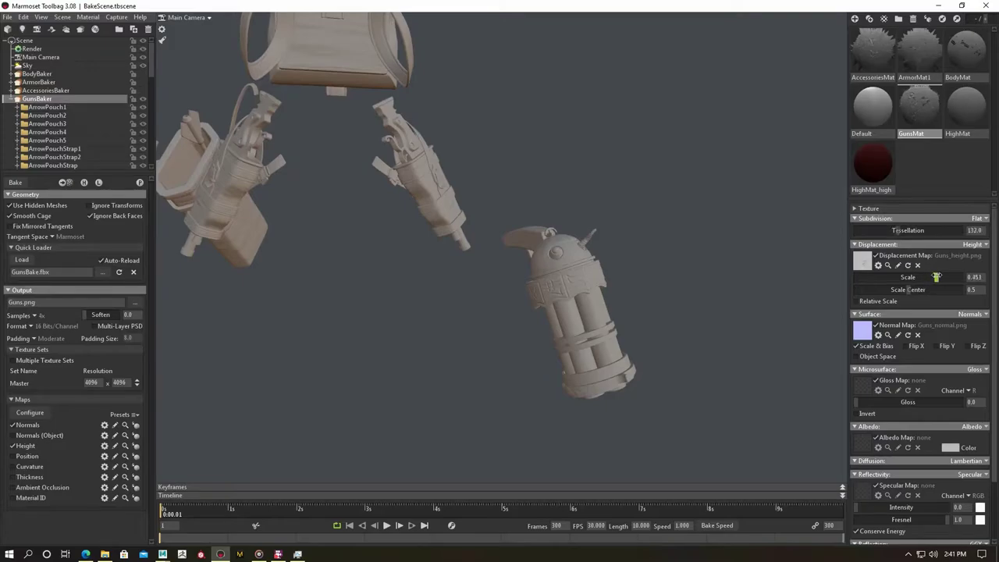
scroll(484, 182, up, 5)
mouse_move(864, 230)
mouse_down()
mouse_move(896, 231)
mouse_move(858, 227)
mouse_up()
scroll(495, 185, down, 3)
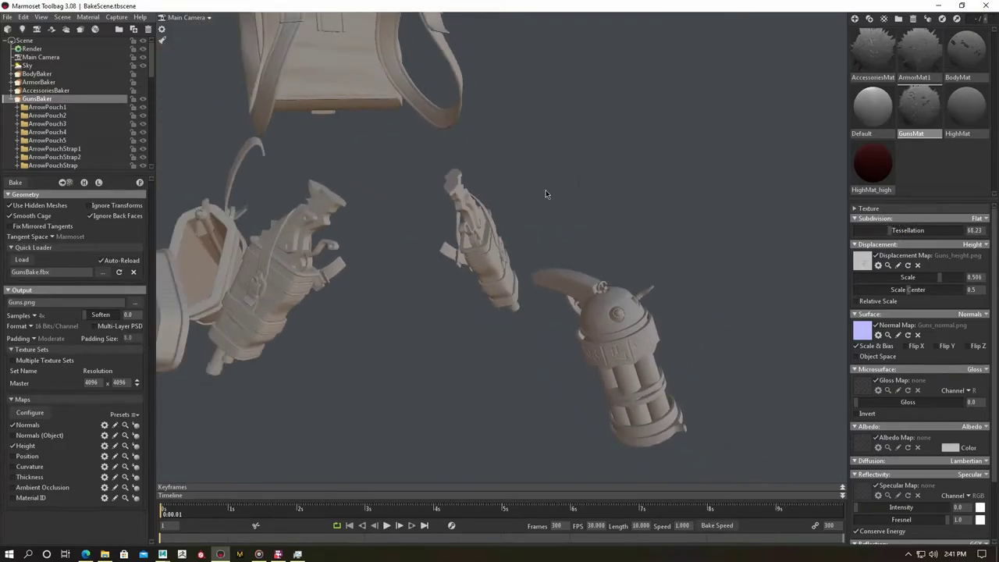
scroll(472, 155, up, 2)
scroll(579, 183, down, 4)
click(27, 65)
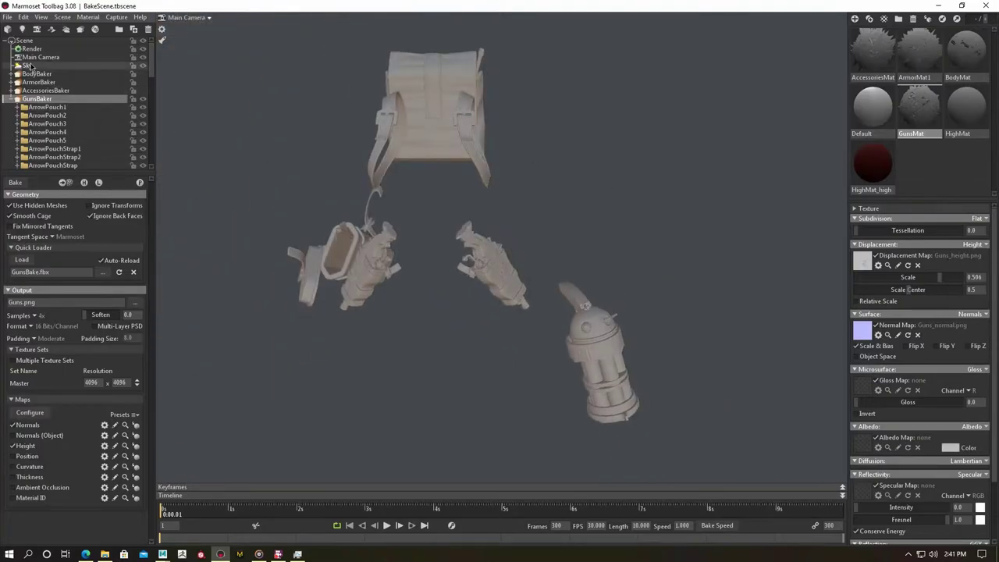
Switch the sky to the dark hallway lighting preset.
click(124, 193)
click(203, 410)
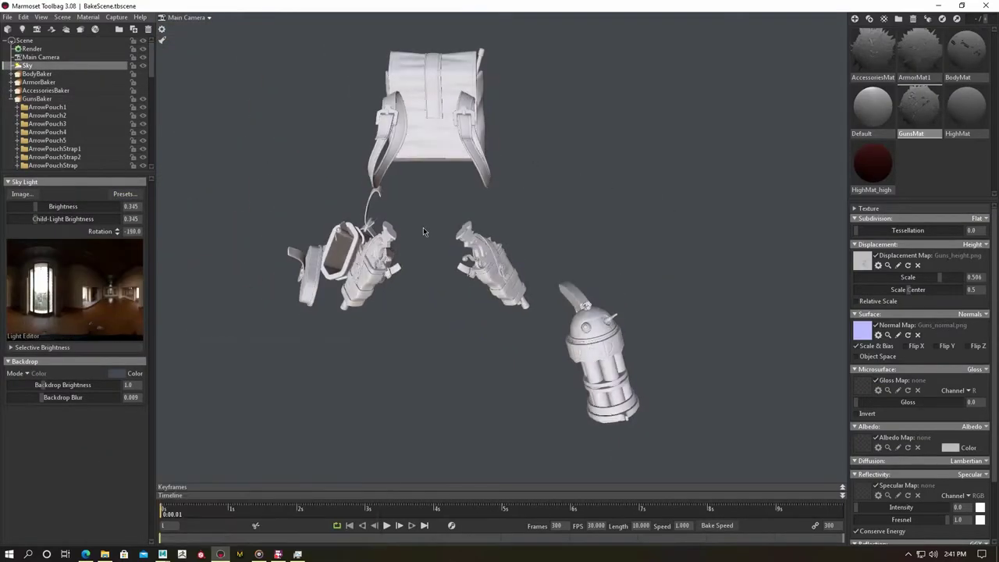
click(12, 98)
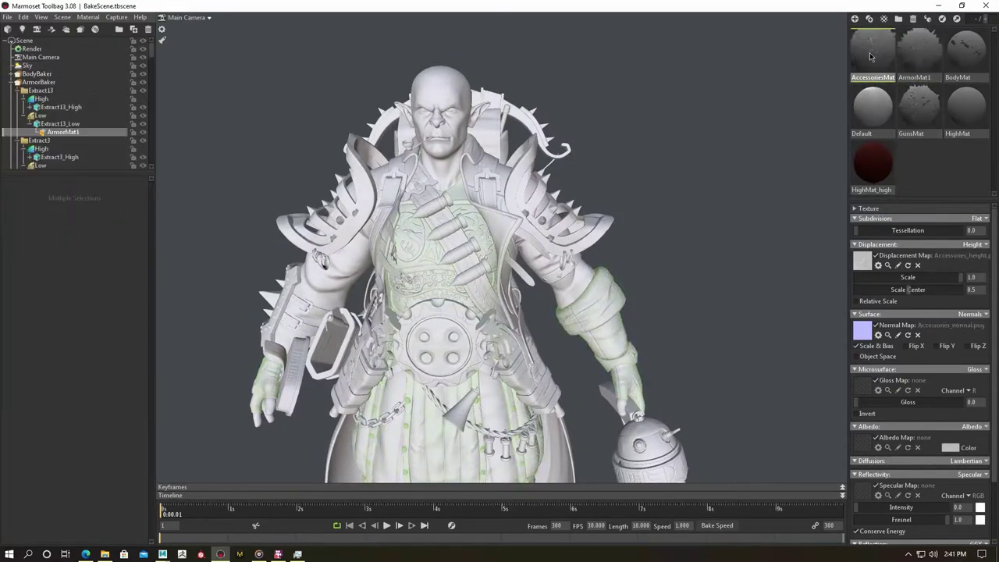
click(966, 50)
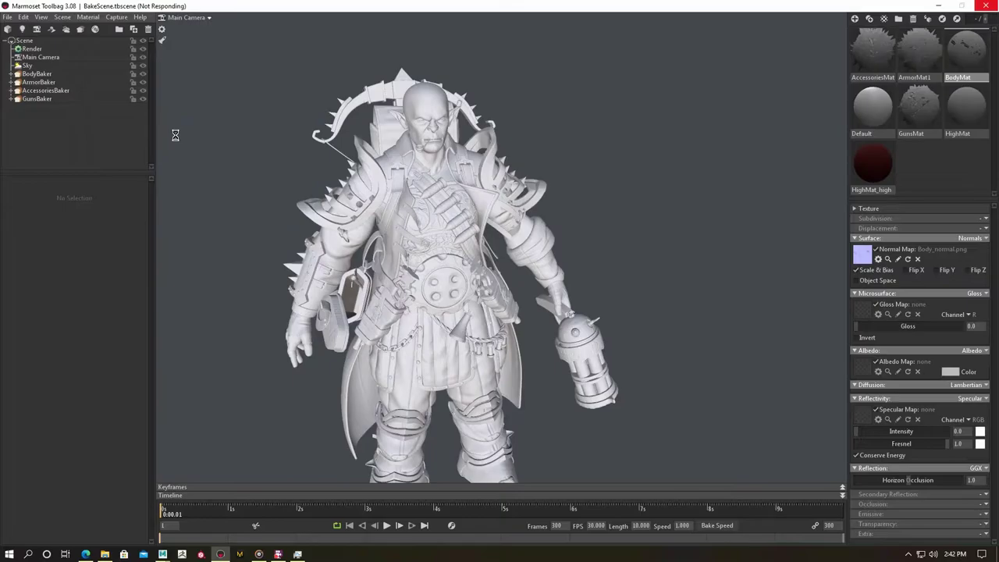
Review the Body, Armor, Accessories and Guns bakers, ending on BodyBaker's maps.
click(37, 73)
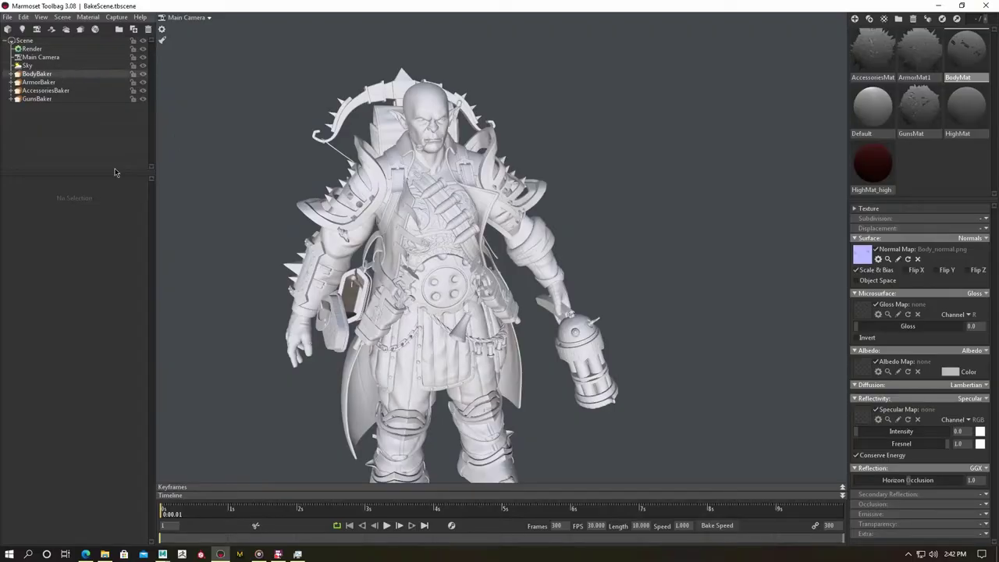
click(39, 82)
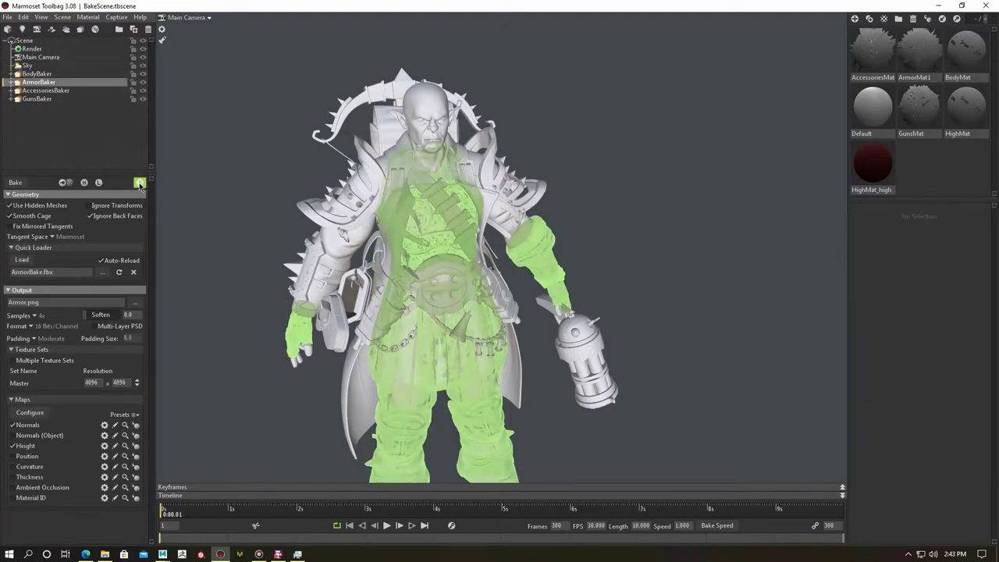
click(45, 91)
click(60, 99)
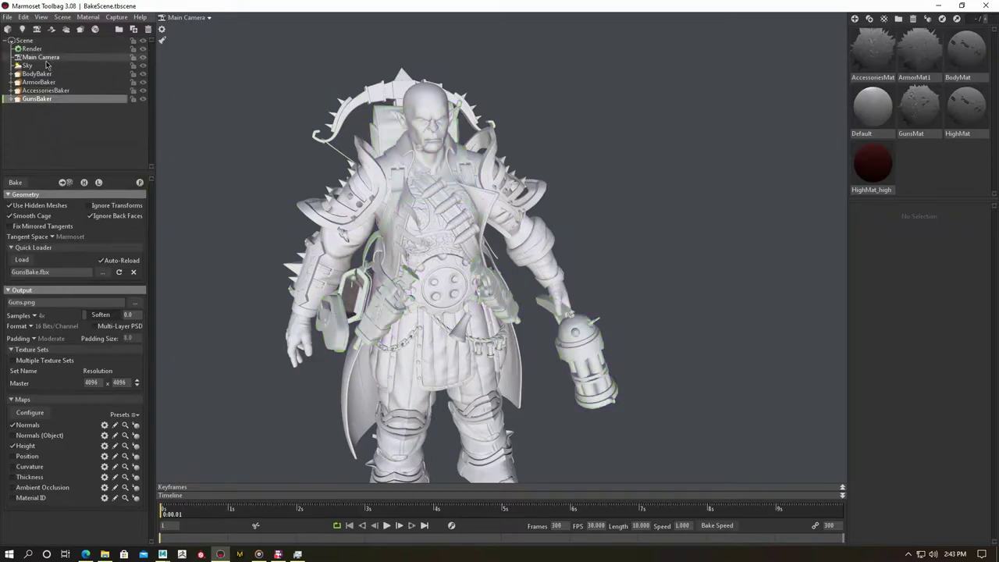
click(37, 73)
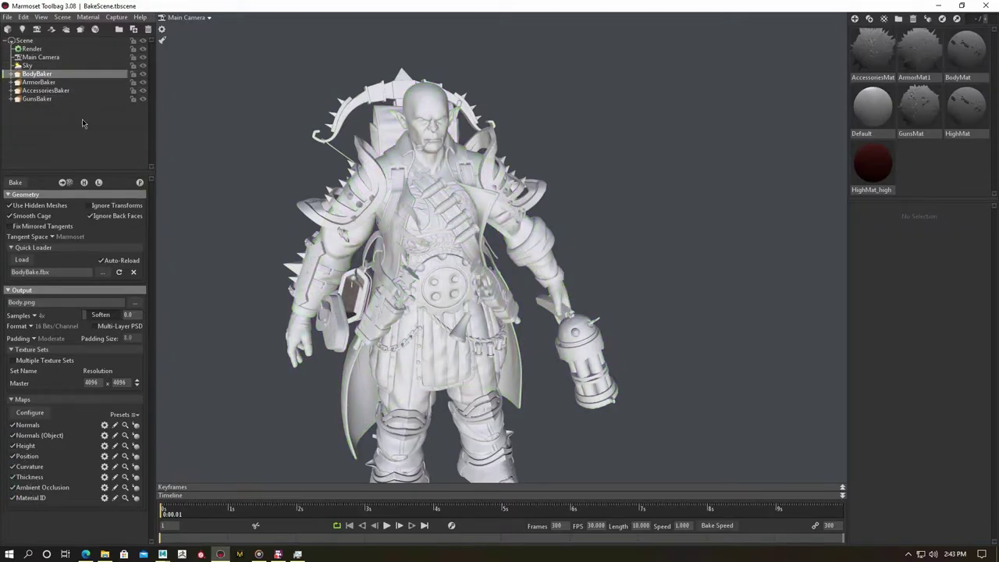
Enable the Normals (Object) and Position maps on the Accessories baker after reviewing the other bakers.
click(39, 82)
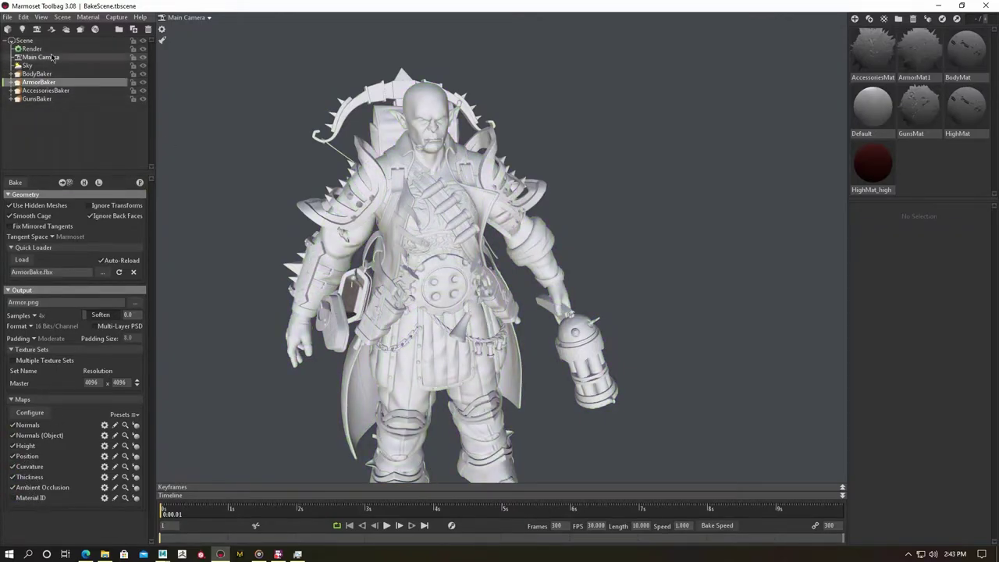
click(37, 73)
click(46, 90)
click(29, 435)
click(27, 455)
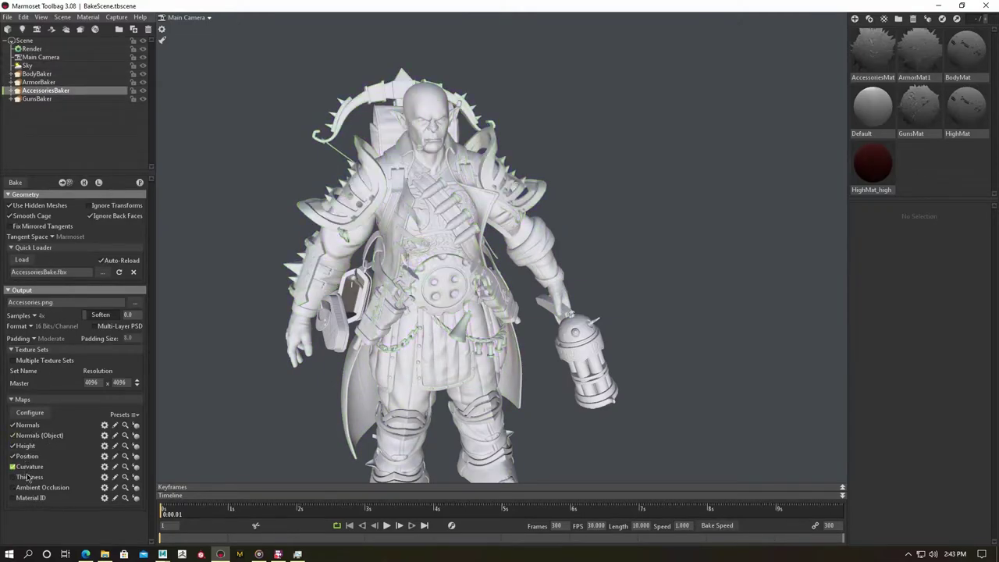
click(36, 99)
click(45, 90)
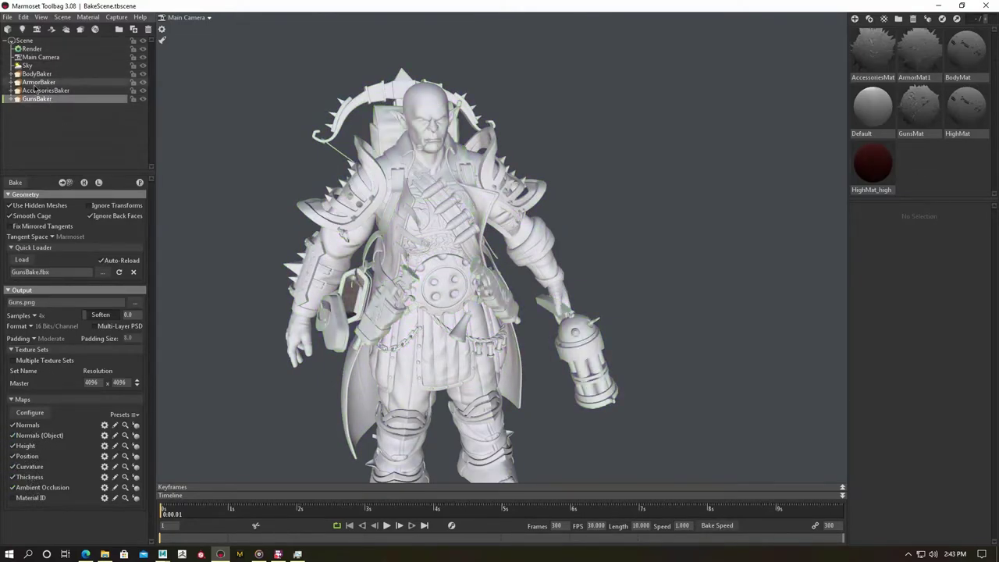
Run Capture > Bake All for all four bakers and switch to the output folder.
click(36, 74)
click(116, 16)
click(159, 84)
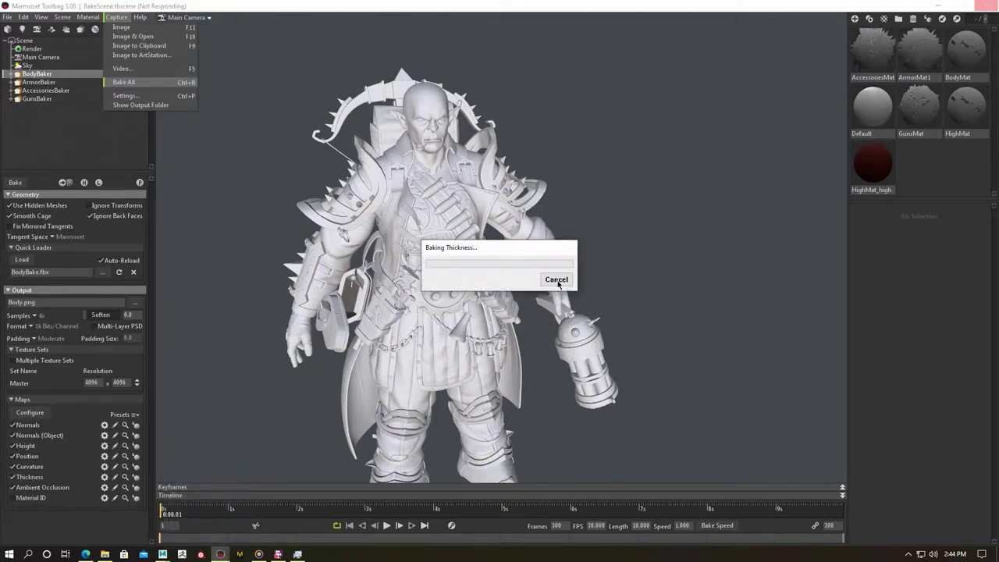
click(556, 279)
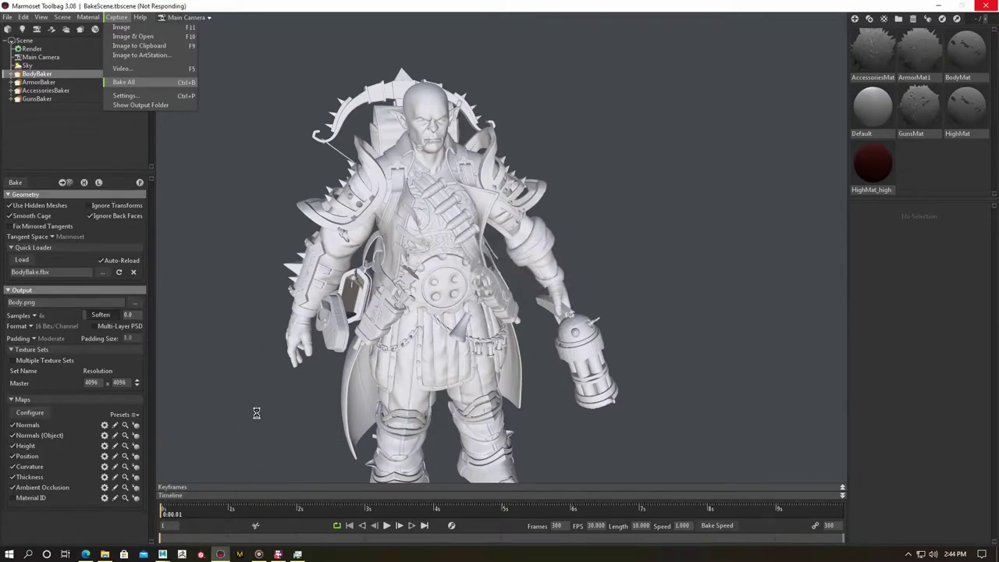
click(106, 554)
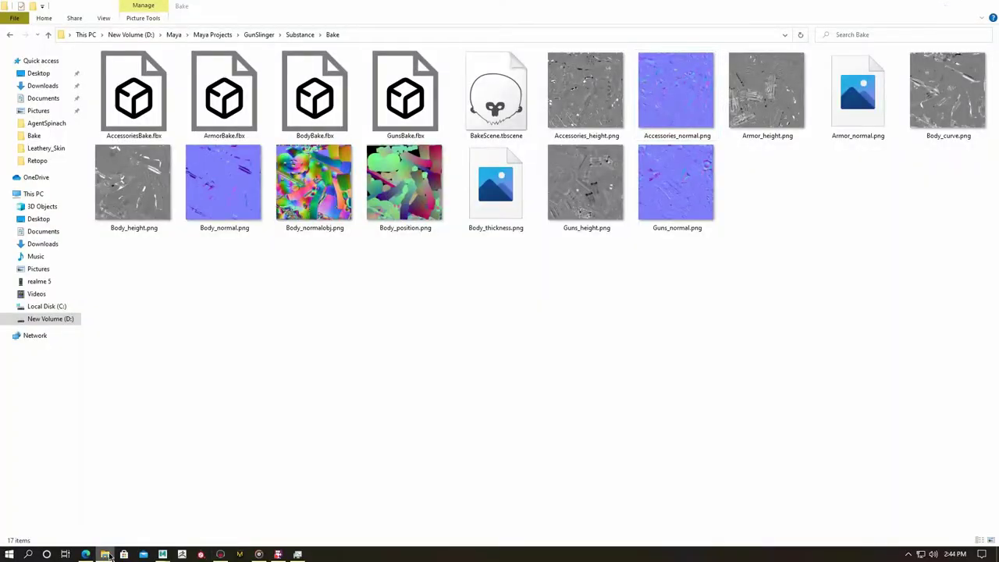
Go back to the baking Toolbag window after checking the new Body maps.
click(106, 554)
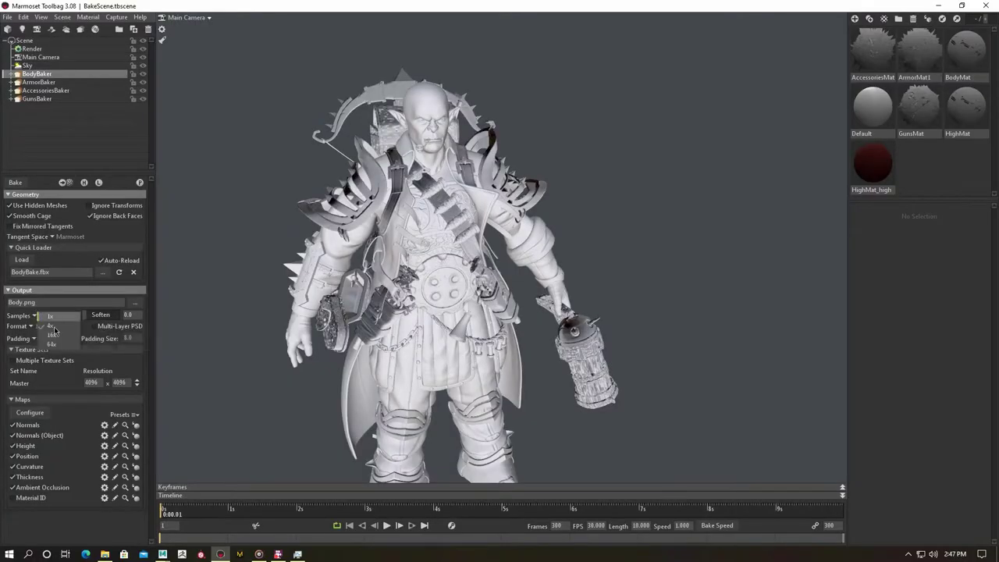
Review the Armor, Accessories and Body bakers, and inspect the chest belt and guns materials.
key(Down)
click(47, 91)
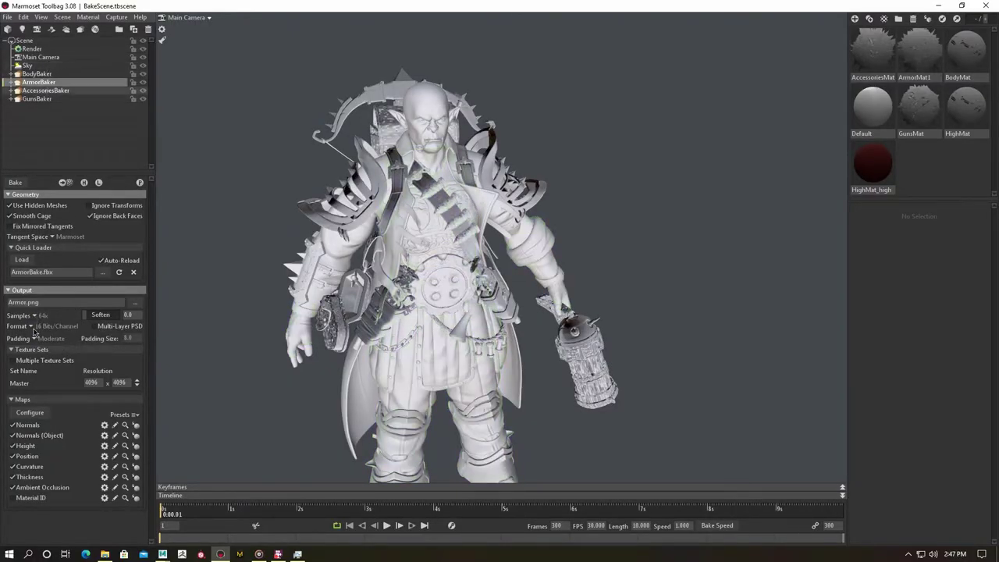
click(43, 99)
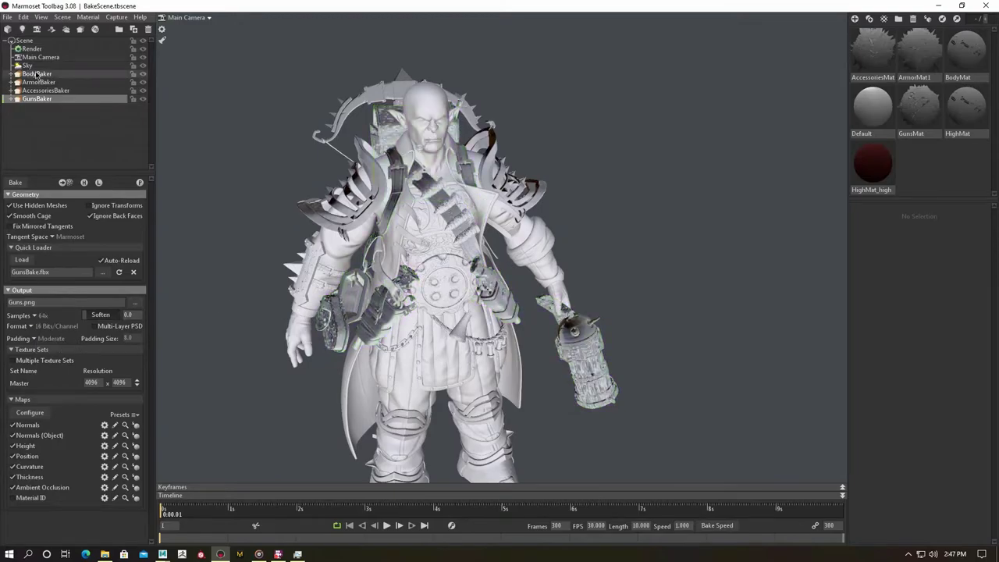
key(Up)
key(Up)
click(47, 90)
click(36, 73)
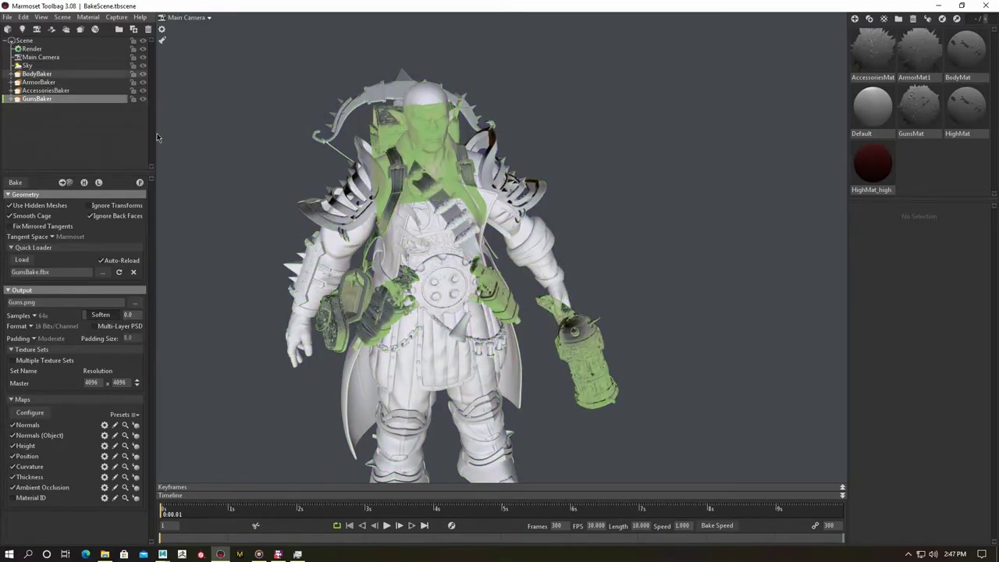
click(252, 200)
scroll(372, 268, up, 3)
click(398, 188)
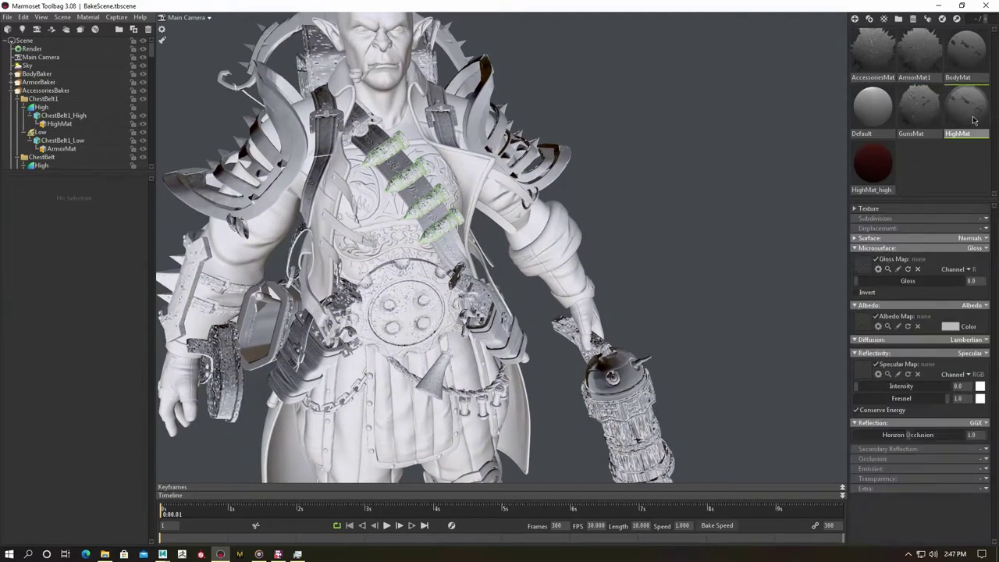
click(854, 238)
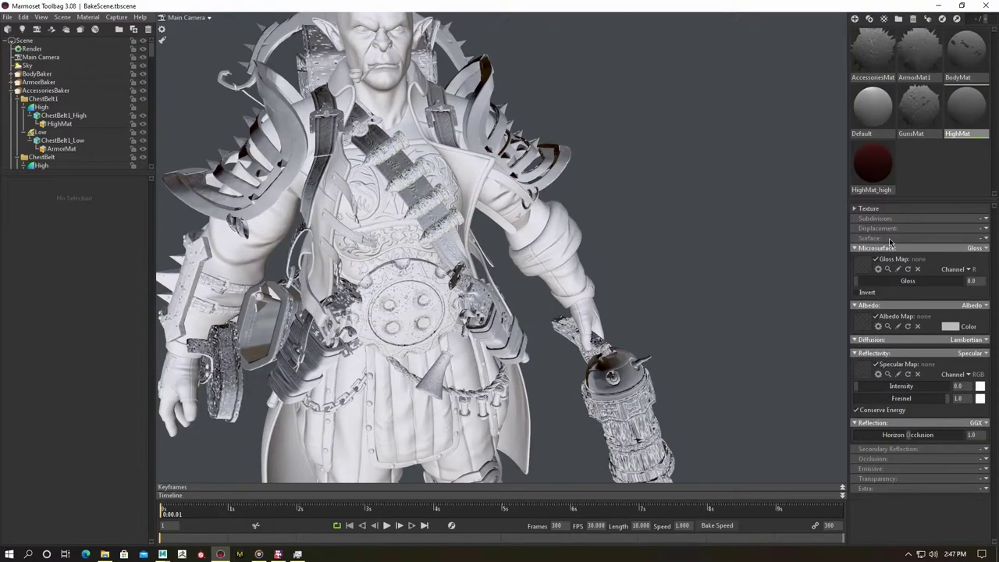
click(449, 181)
Turn off Height and Position on the Accessories baker, keeping only Normals and Normals (Object).
click(64, 127)
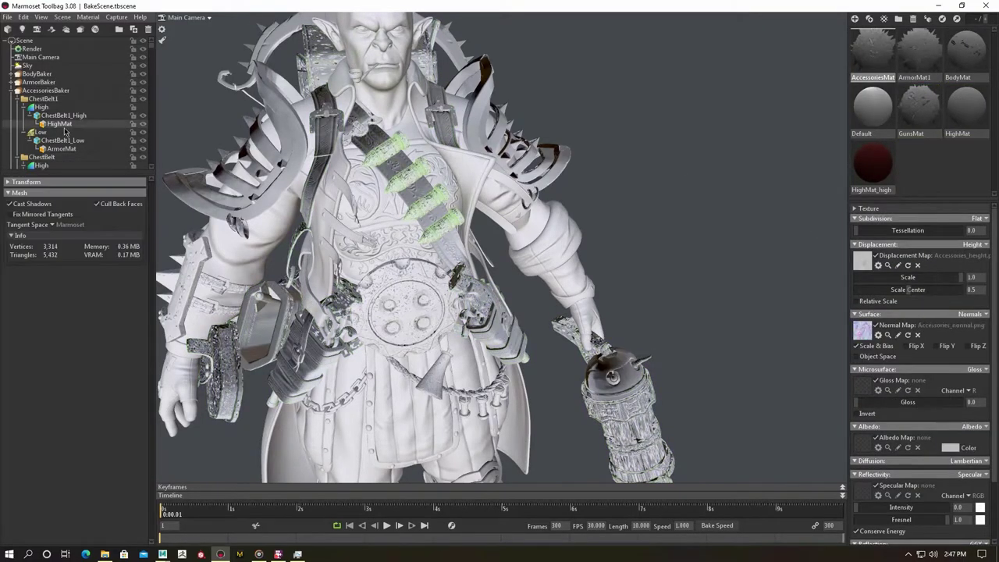
click(47, 90)
click(28, 456)
click(29, 446)
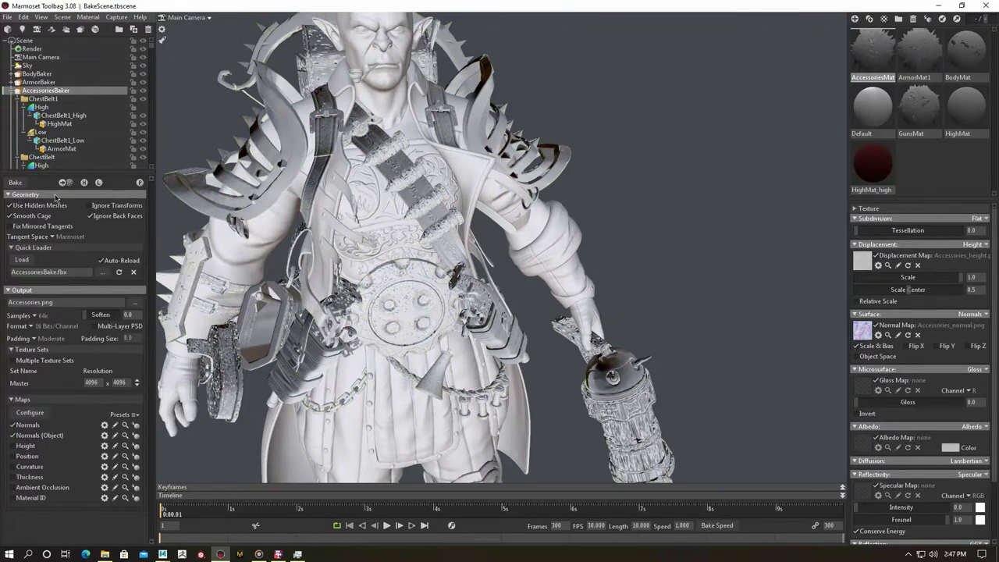
click(15, 182)
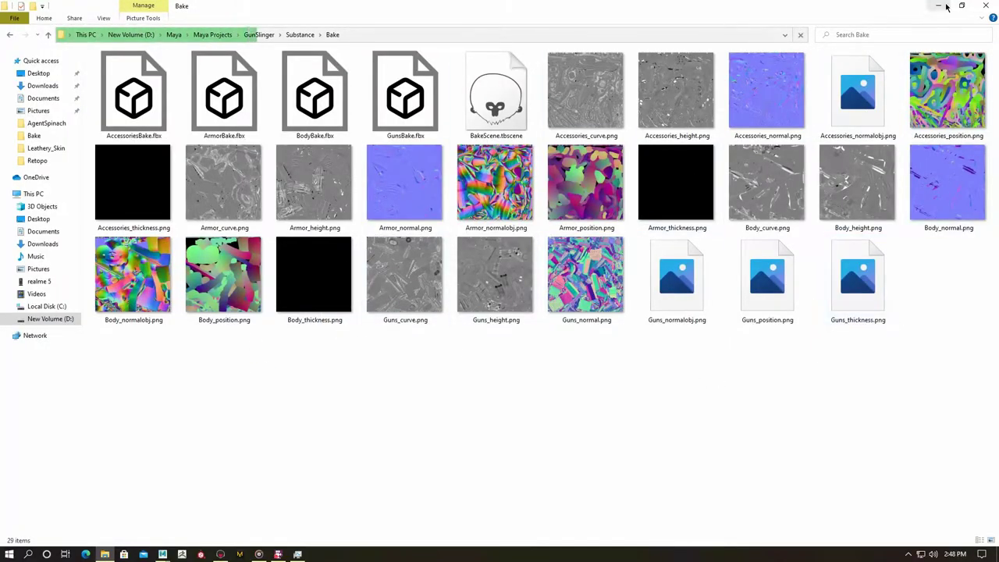
Minimize the output folder window and select the Guns baker to show its settings.
click(938, 6)
mouse_move(437, 257)
mouse_down()
mouse_move(460, 258)
mouse_move(545, 302)
mouse_up()
click(518, 336)
click(872, 51)
click(544, 301)
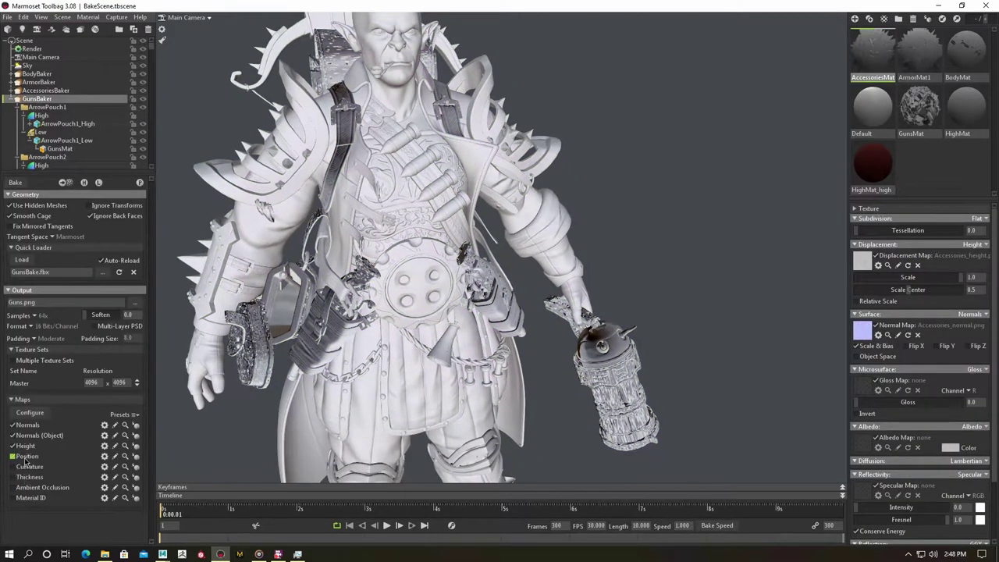
Limit the Guns baker to its Normals and Normals (Object) maps.
click(141, 183)
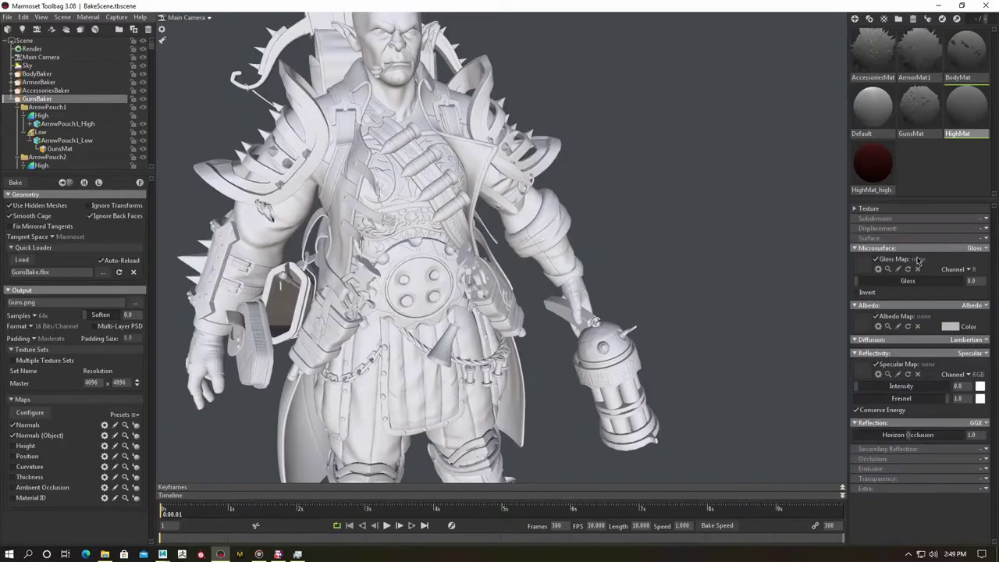
click(11, 74)
click(12, 74)
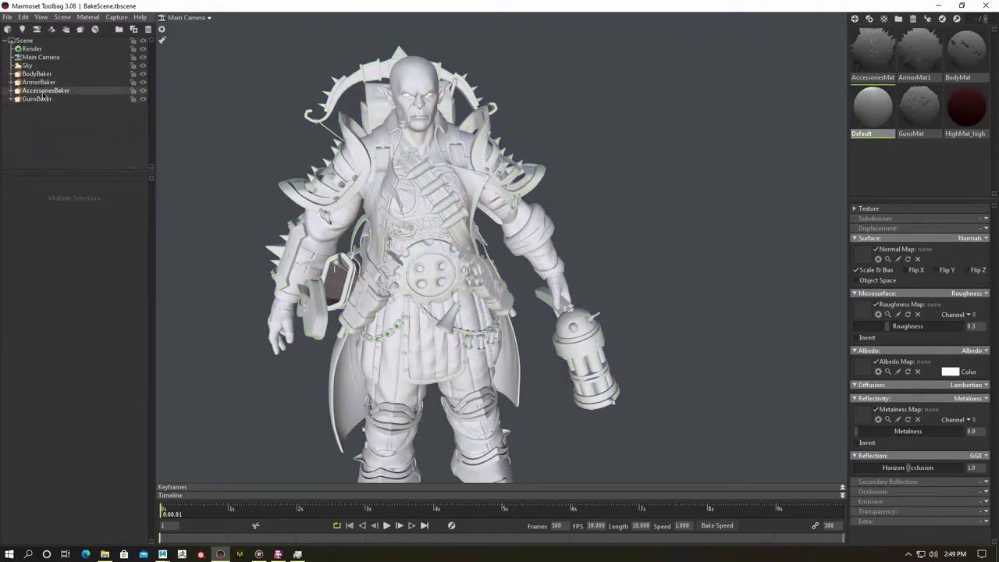
click(37, 99)
Review the Accessories baker, then clear the baker selection.
click(39, 91)
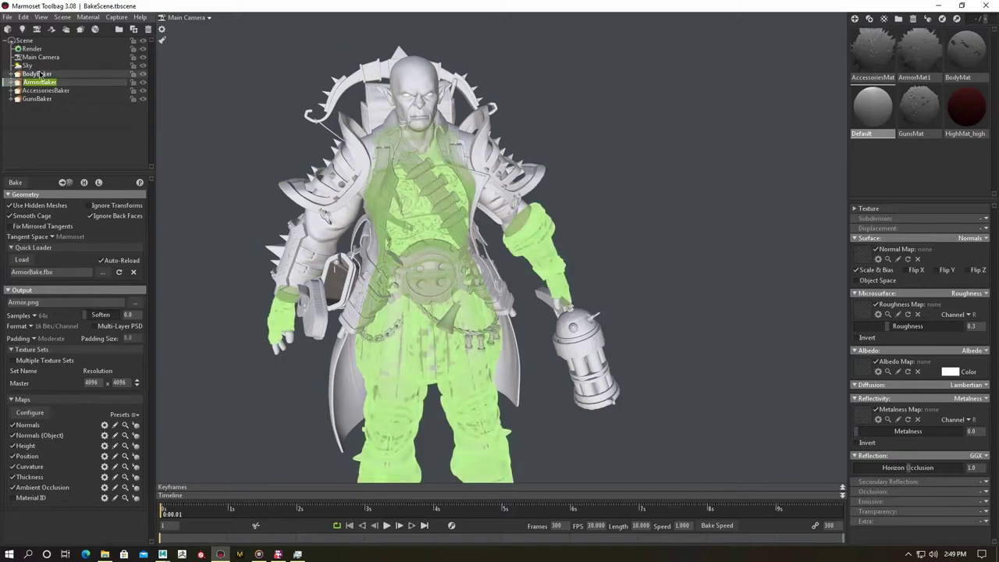
click(238, 172)
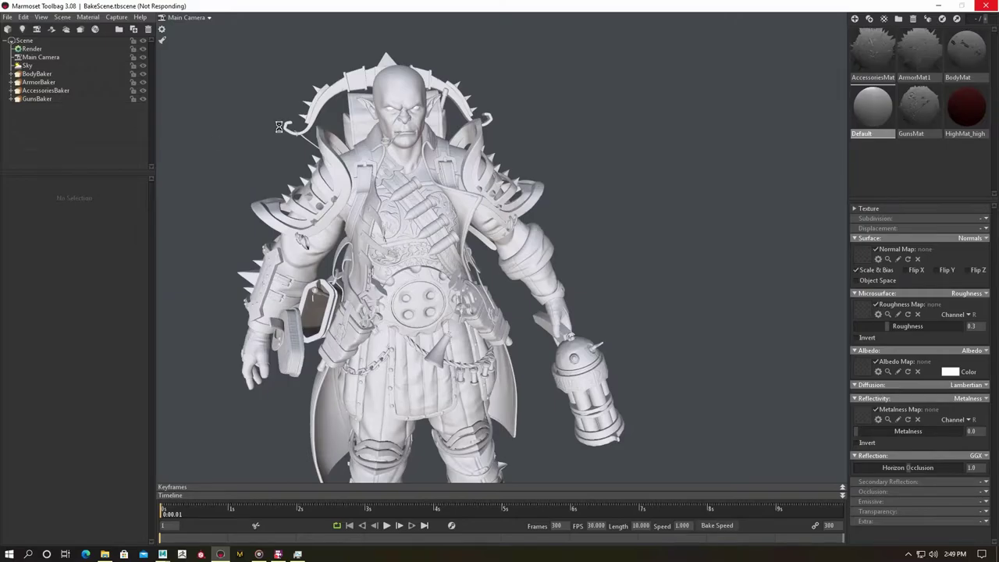
click(114, 17)
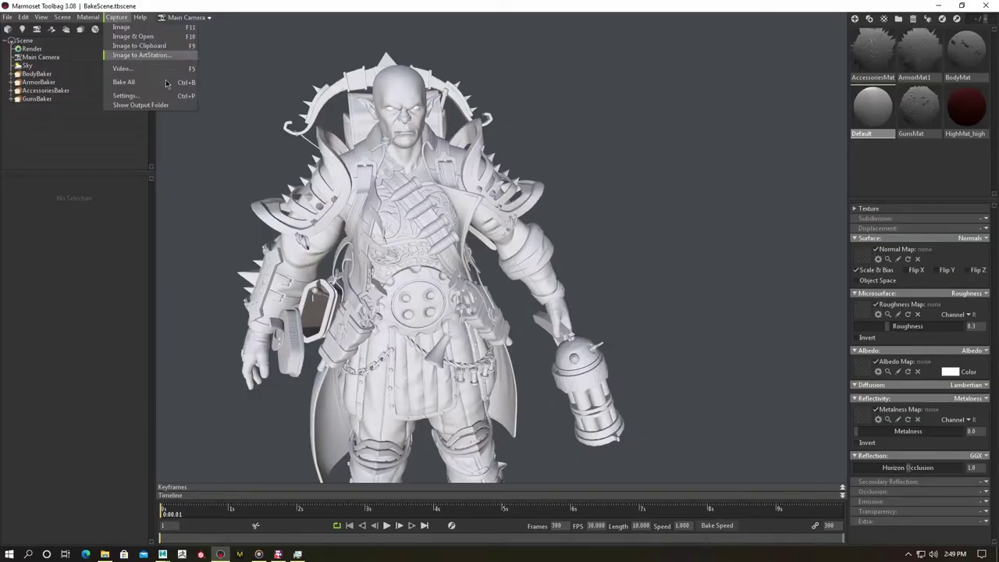
Run Capture > Bake All so every baker writes its maps to the output folder.
click(153, 83)
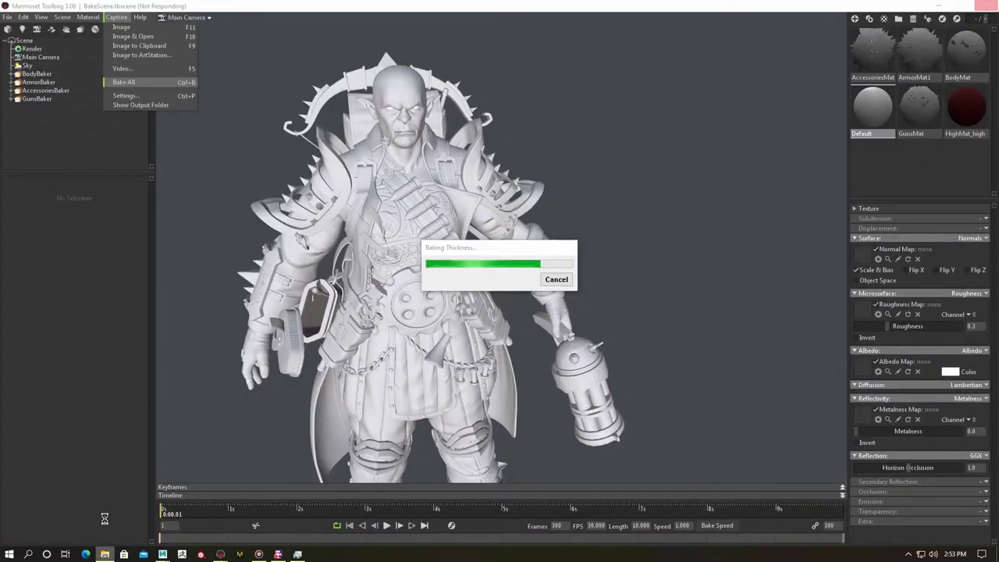
Use File Explorer's taskbar list to put the output folder away and return to the bake.
right_click(105, 554)
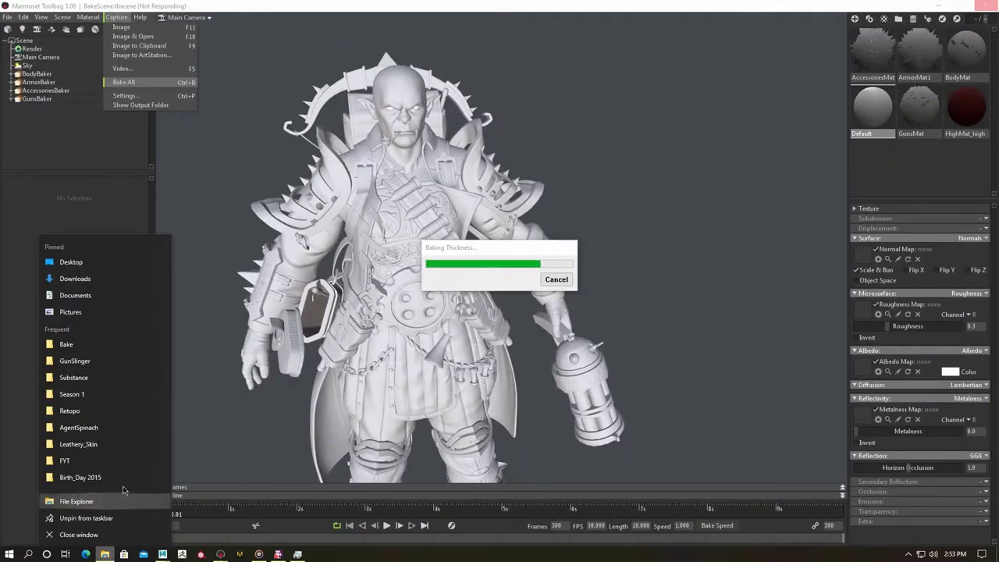
click(124, 462)
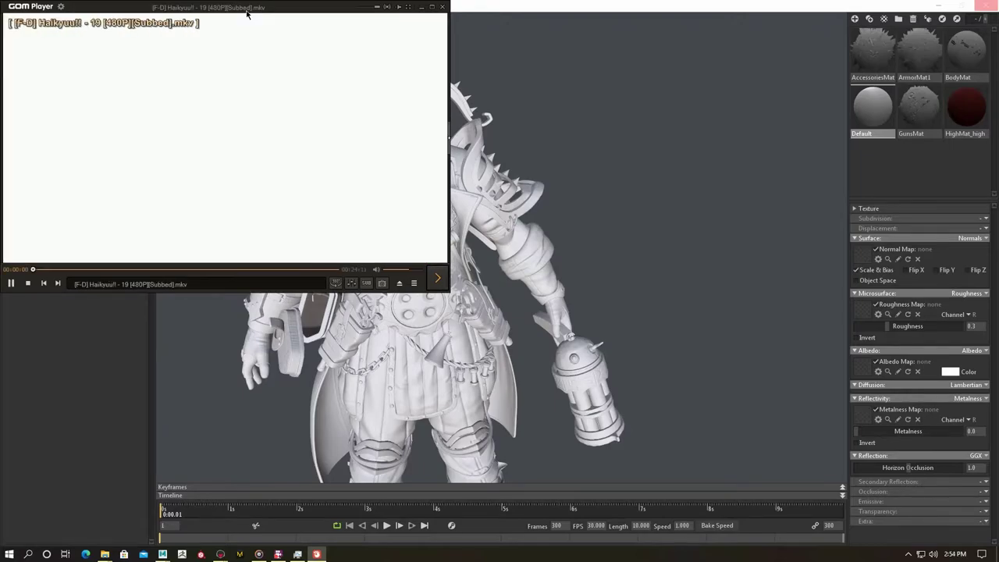
Bring Marmoset Toolbag's Bake All progress back into view.
click(285, 529)
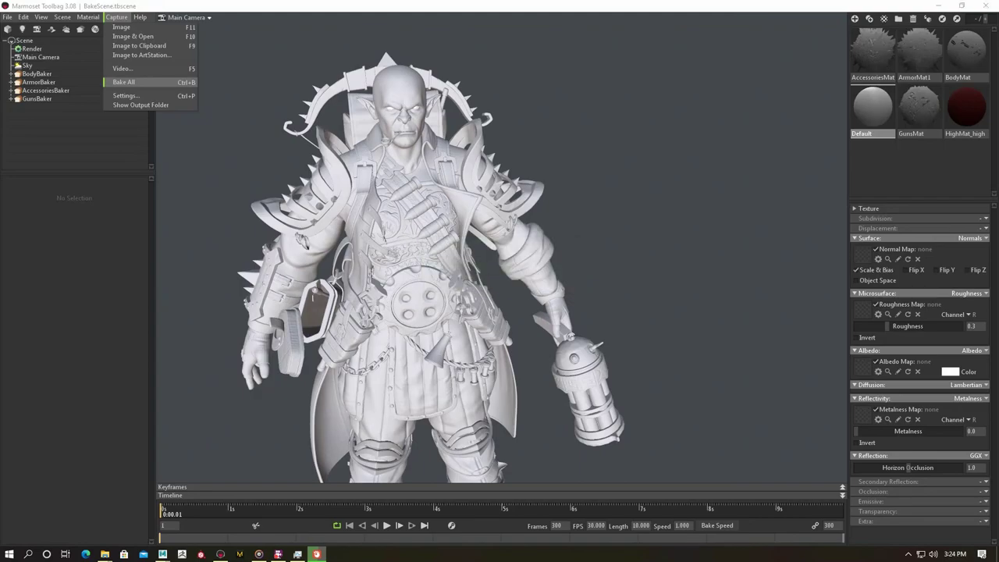
Check the BodyBaker and ArmorBaker bake settings, selecting the right forearm armor piece.
click(63, 66)
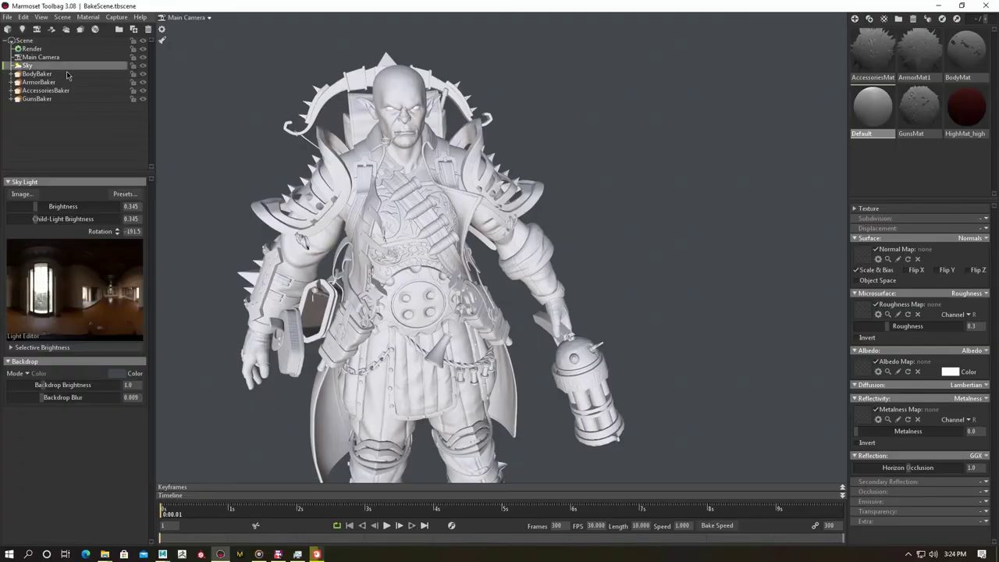
click(67, 72)
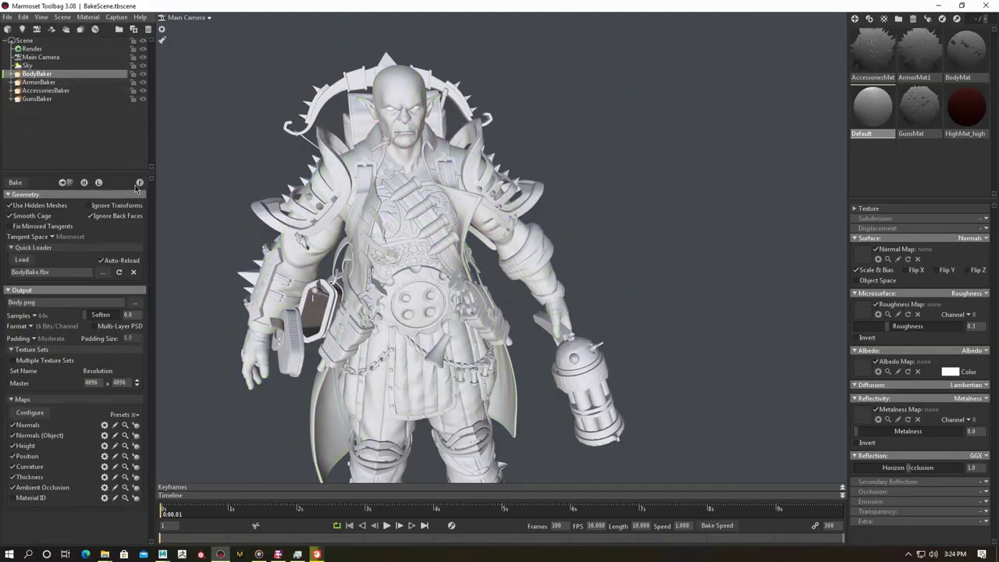
click(48, 91)
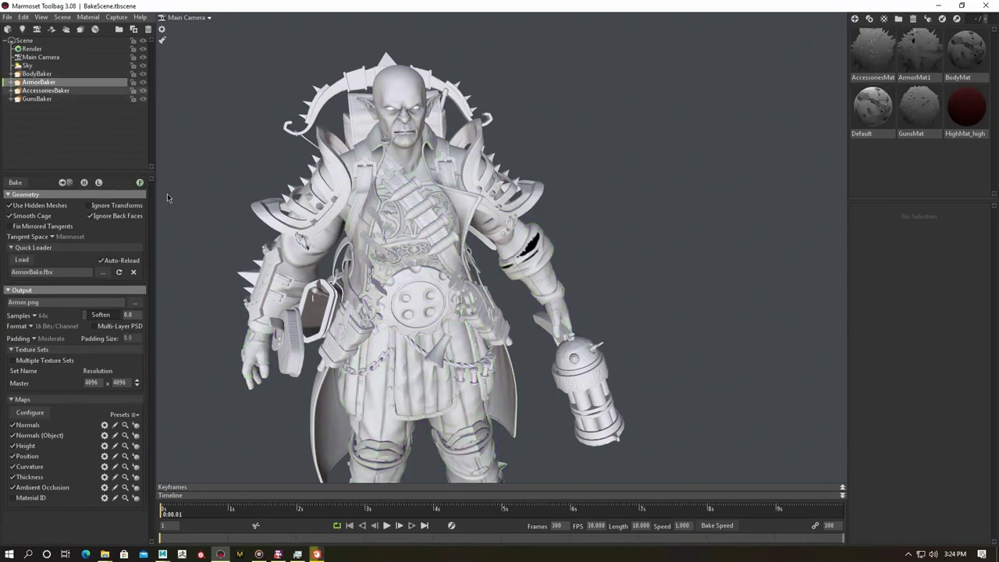
scroll(437, 271, down, 5)
click(592, 309)
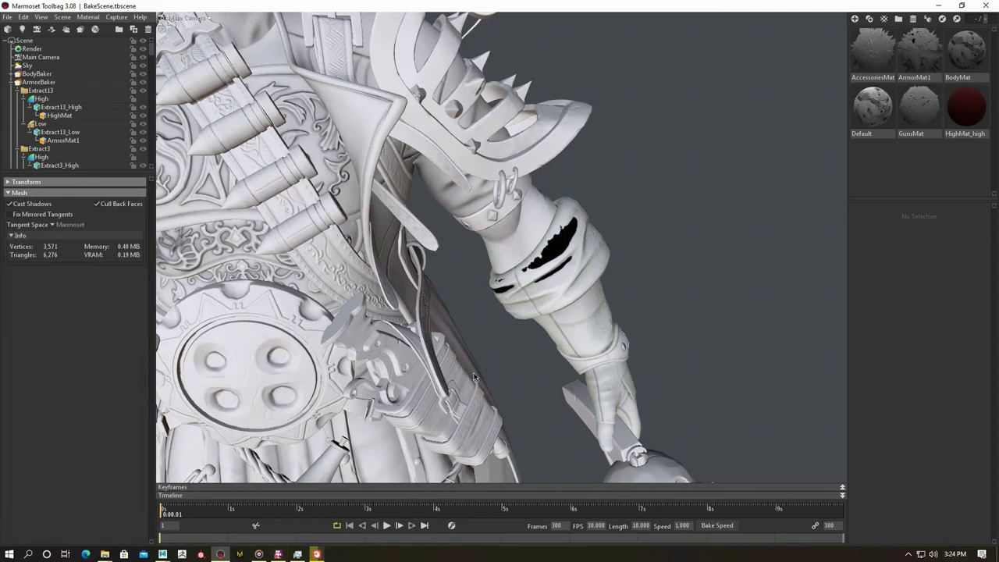
scroll(307, 285, up, 5)
scroll(320, 291, down, 3)
scroll(330, 295, up, 2)
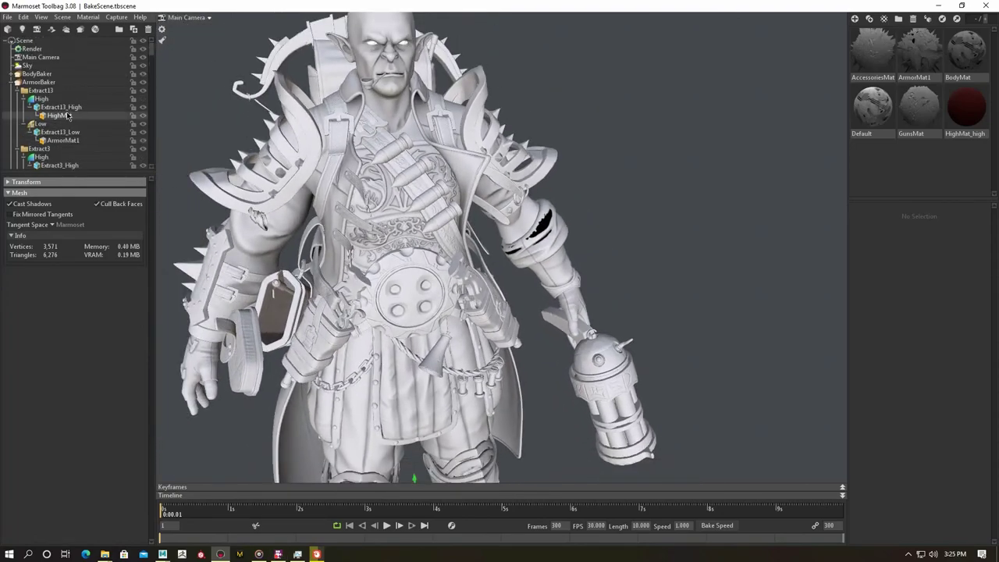
click(14, 81)
Check AccessoriesBaker and GunsBaker, ending on GunsBaker's Guns.png output with seven maps.
click(46, 90)
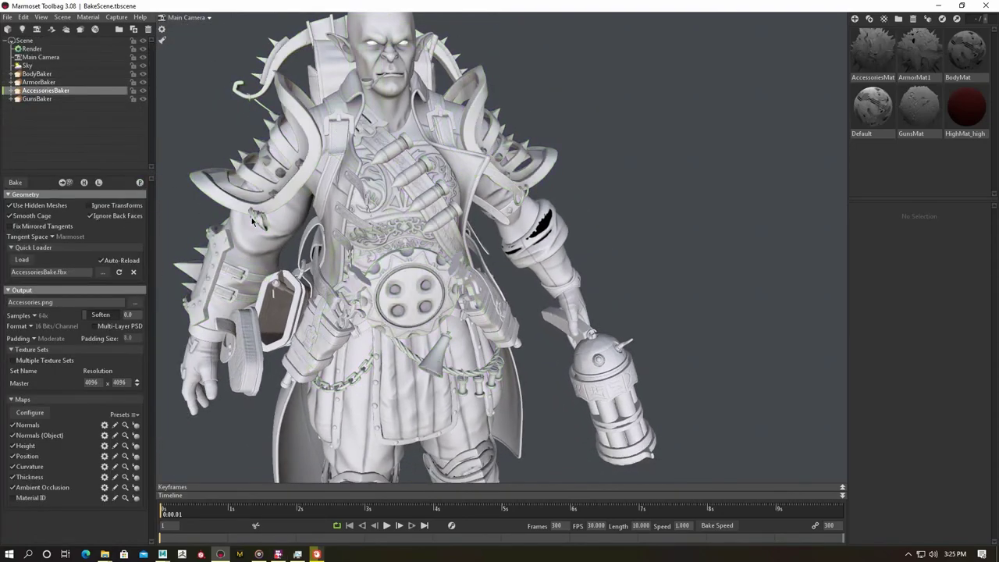
click(36, 98)
scroll(360, 288, down, 3)
scroll(359, 287, up, 2)
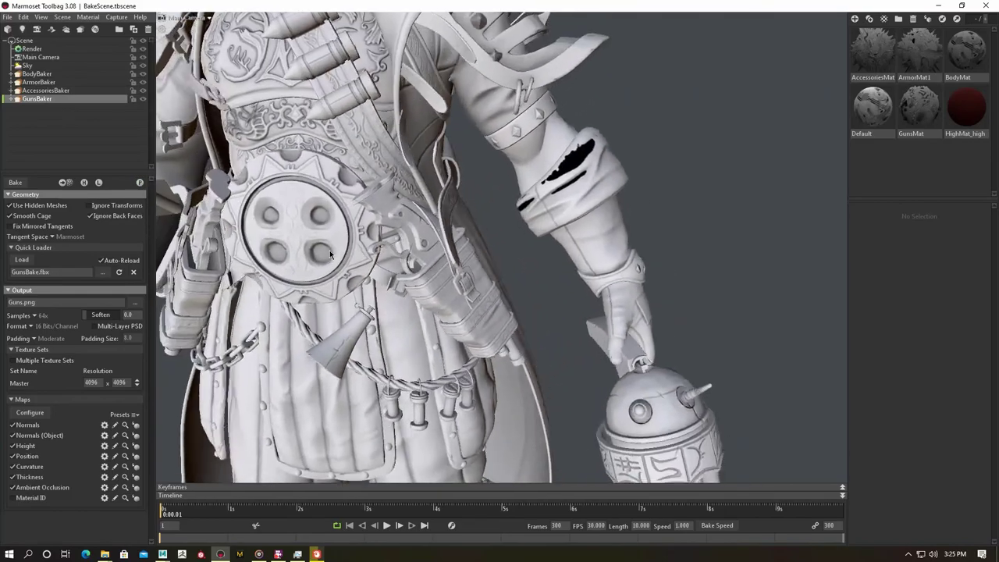